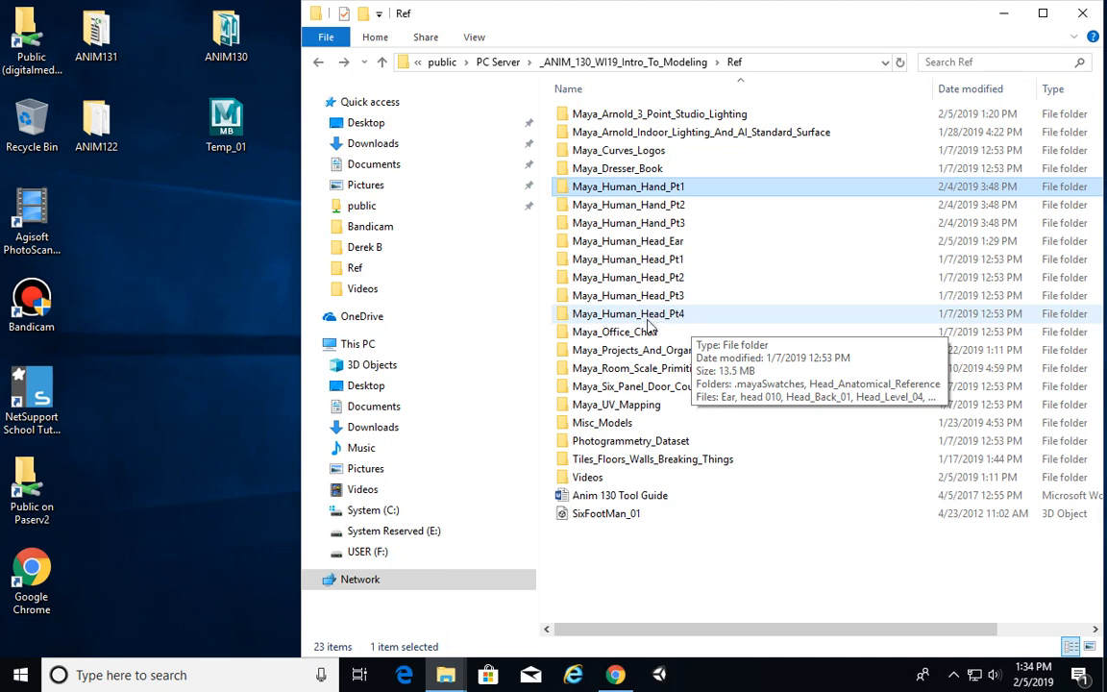
# Step: Open the Maya_Human_Head_Pt1 reference folder and view the 2000px-Human_head_proportions_svg image
pyautogui.click(630, 259)
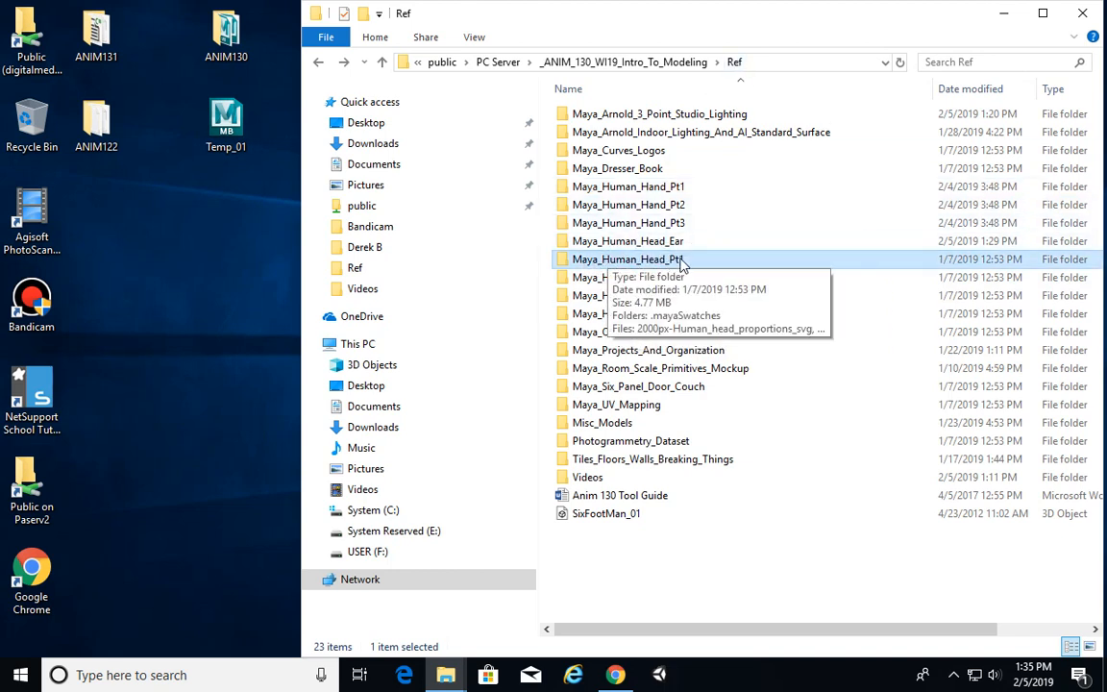
pyautogui.click(636, 259)
pyautogui.doubleClick(635, 259)
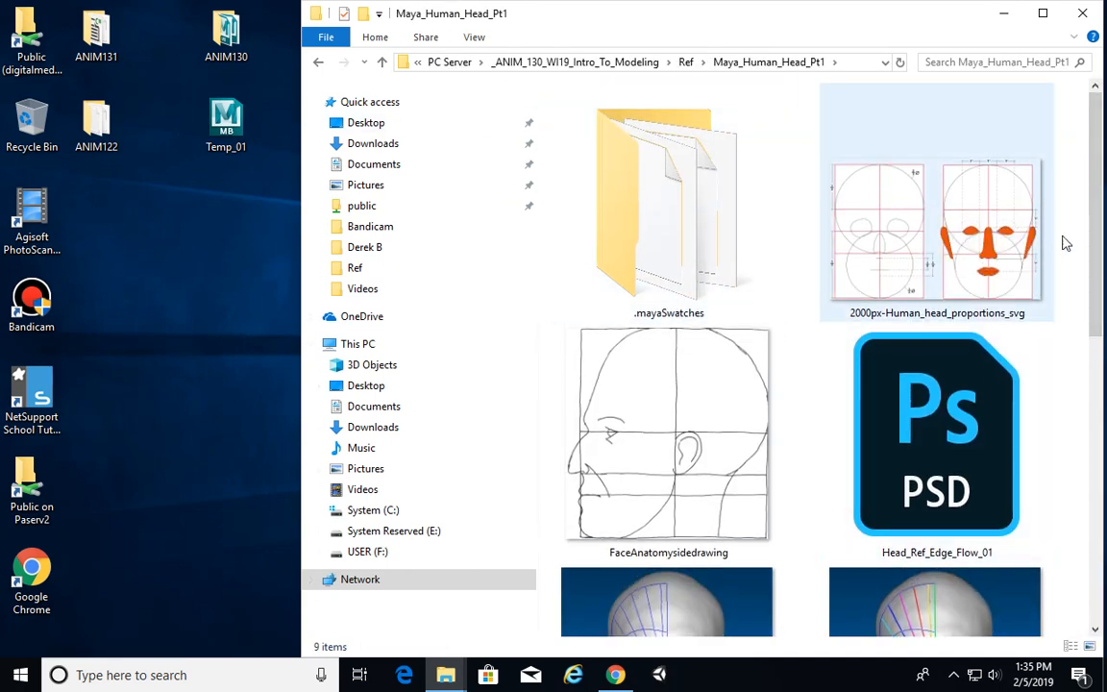
pyautogui.scroll(-1, 1102, 257)
pyautogui.doubleClick(927, 181)
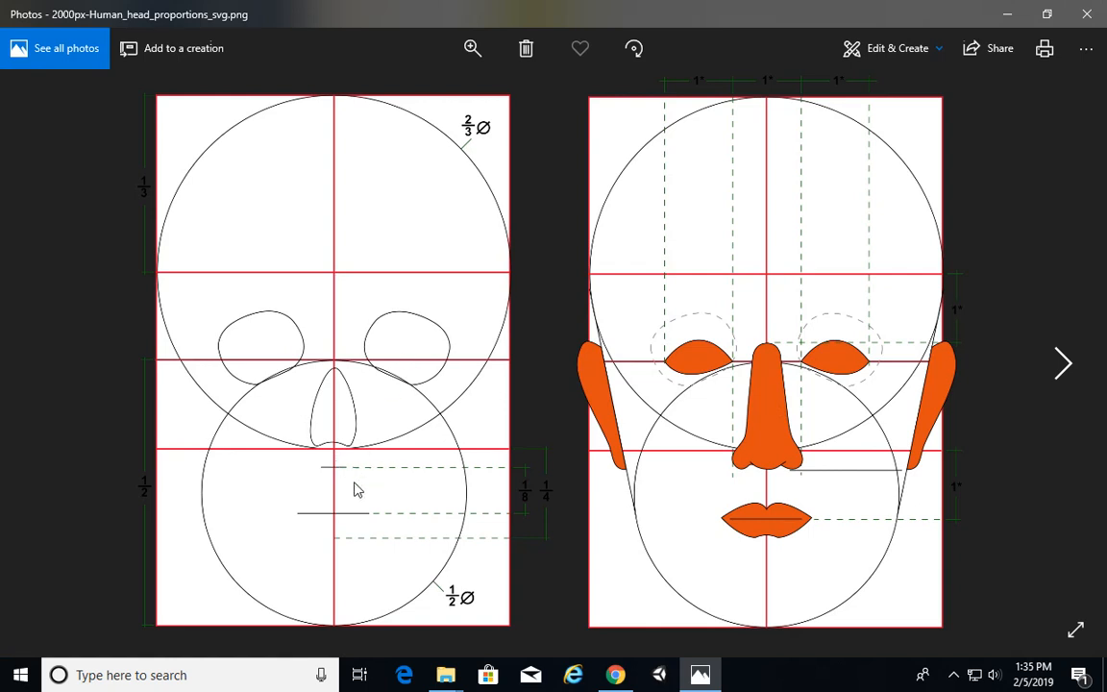
# Step: Examine the side drawing and the front and side head references, including the color-coded edge-flow versions, and close the image viewer
pyautogui.click(1064, 361)
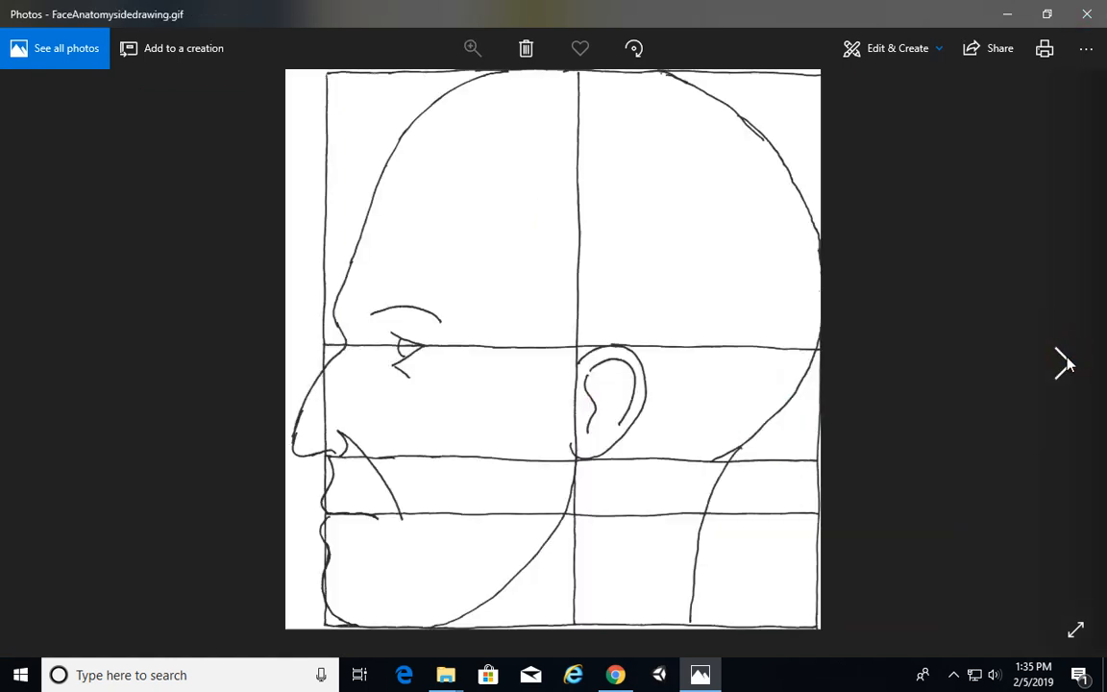
pyautogui.click(1064, 363)
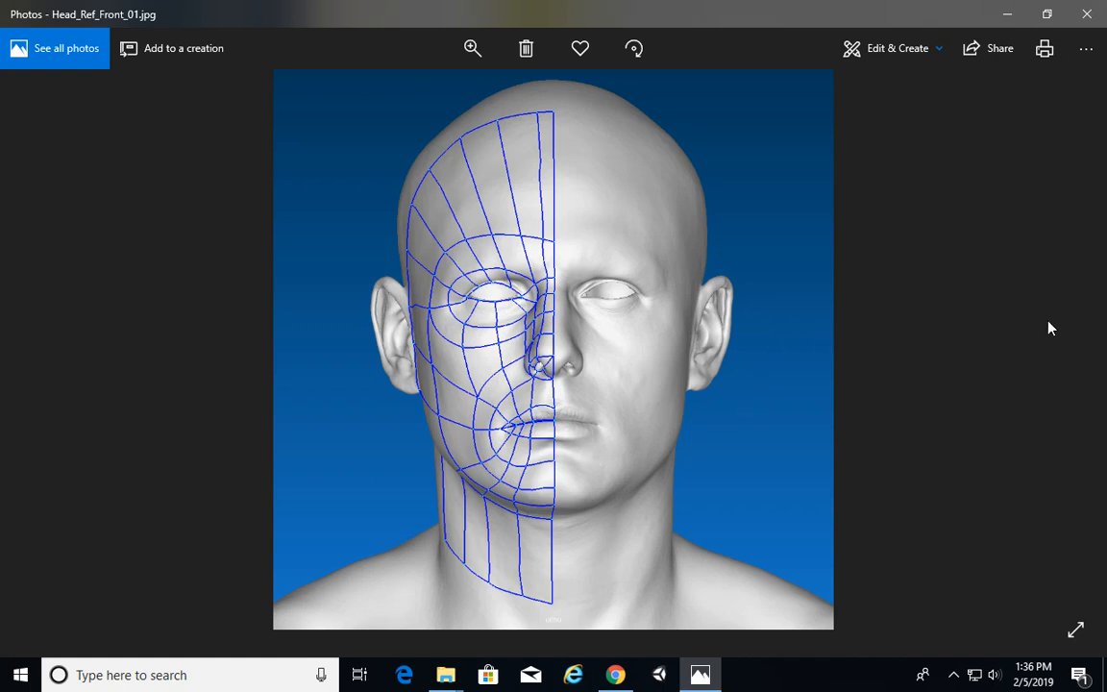
pyautogui.click(1063, 364)
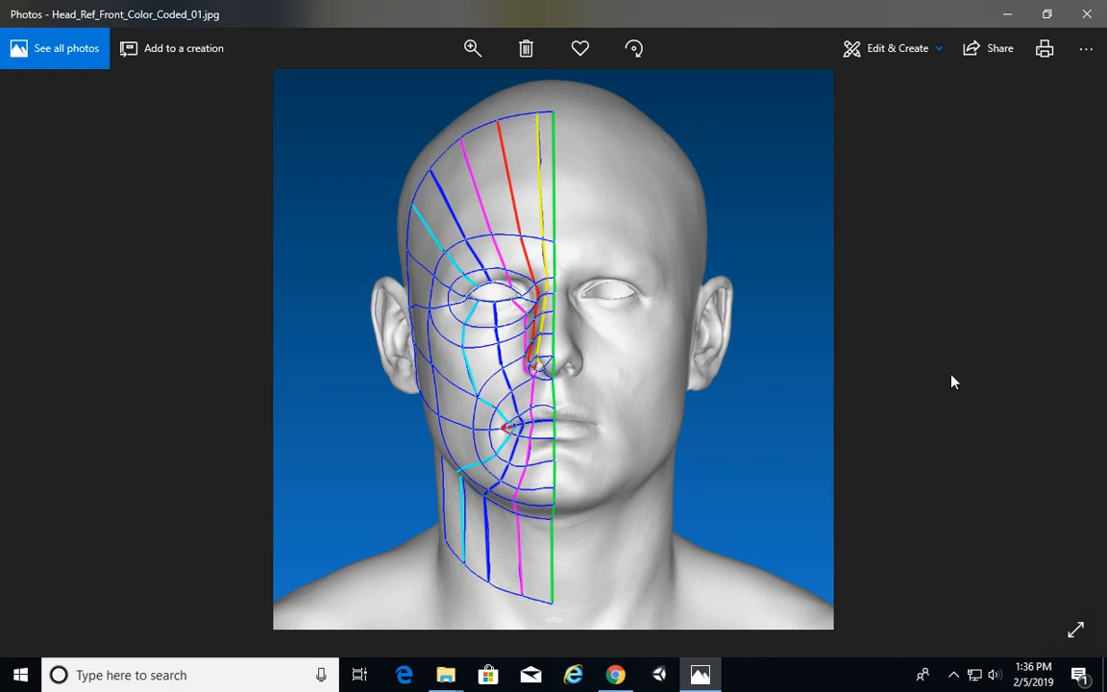
pyautogui.click(1063, 364)
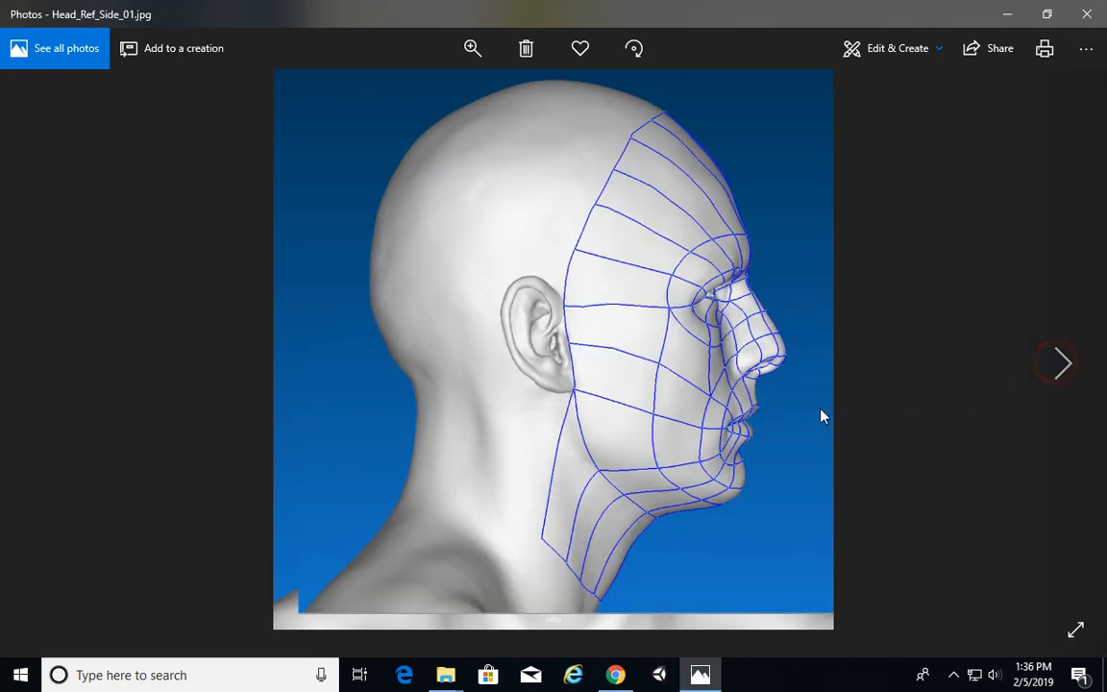
pyautogui.click(1063, 364)
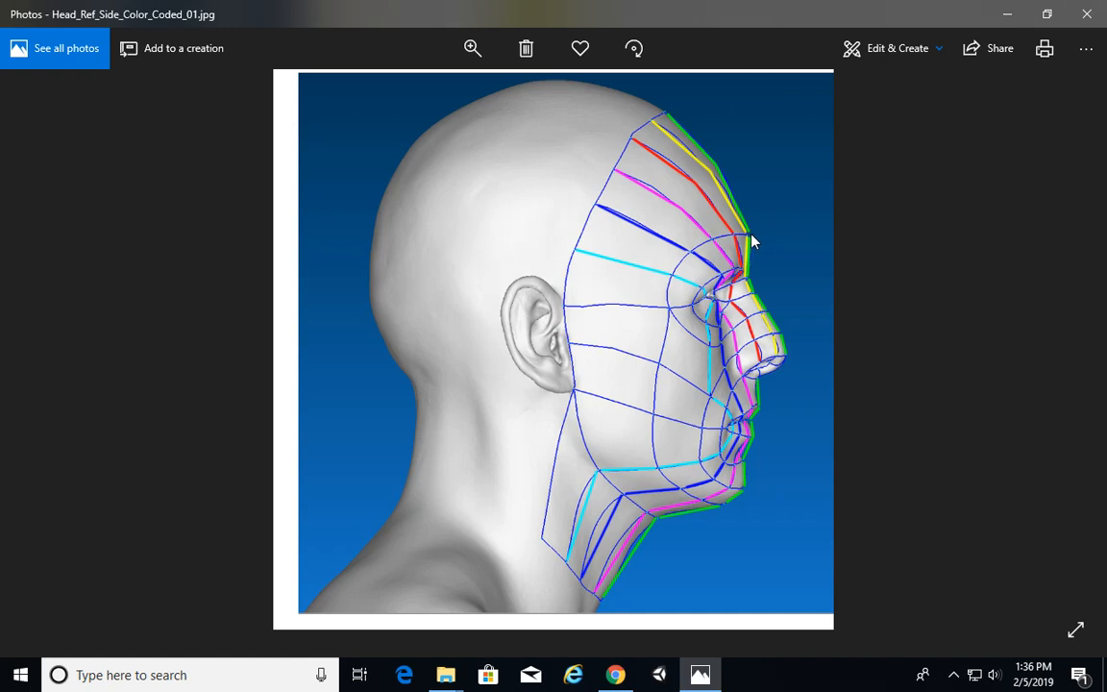
pyautogui.click(36, 363)
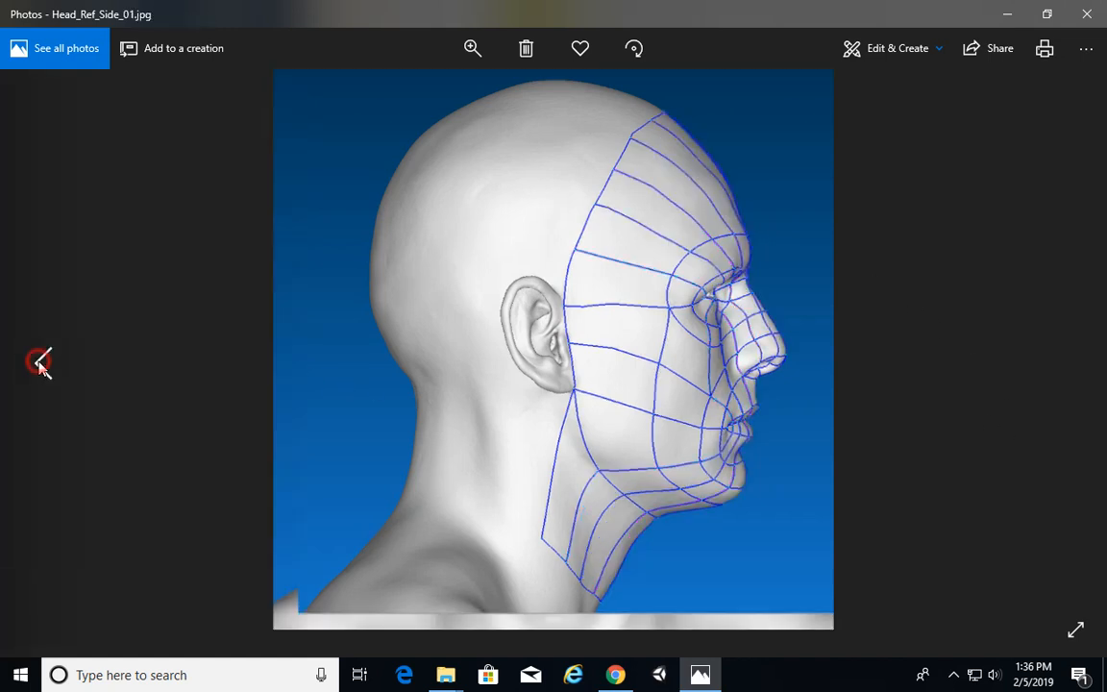
pyautogui.click(37, 363)
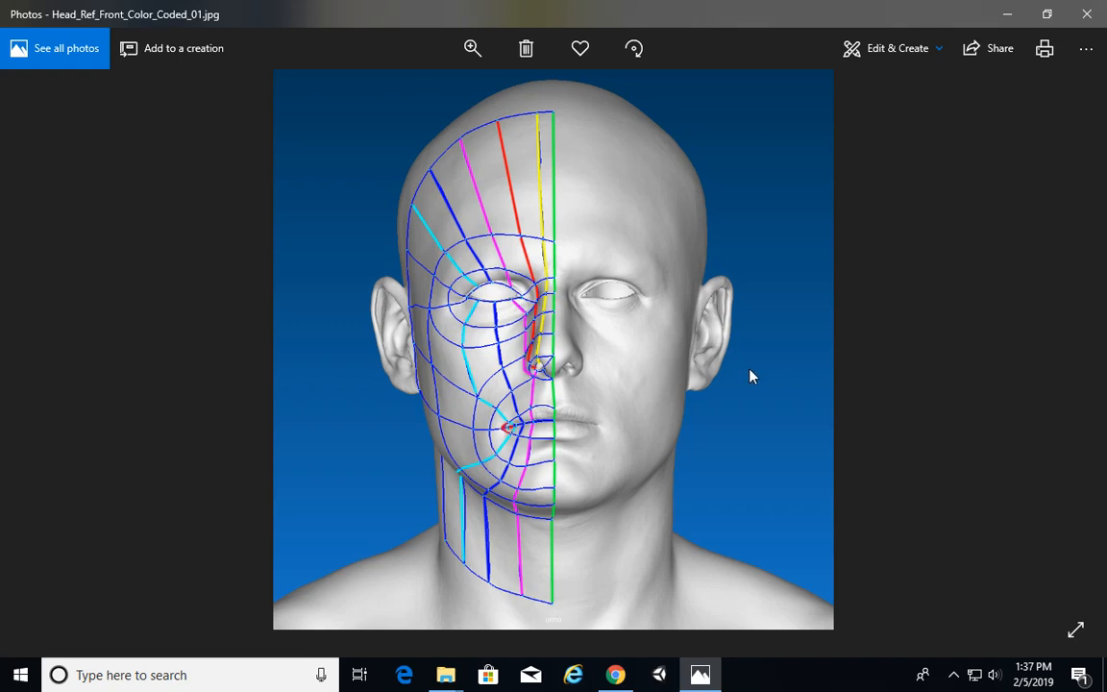
pyautogui.click(1062, 363)
pyautogui.click(1062, 363)
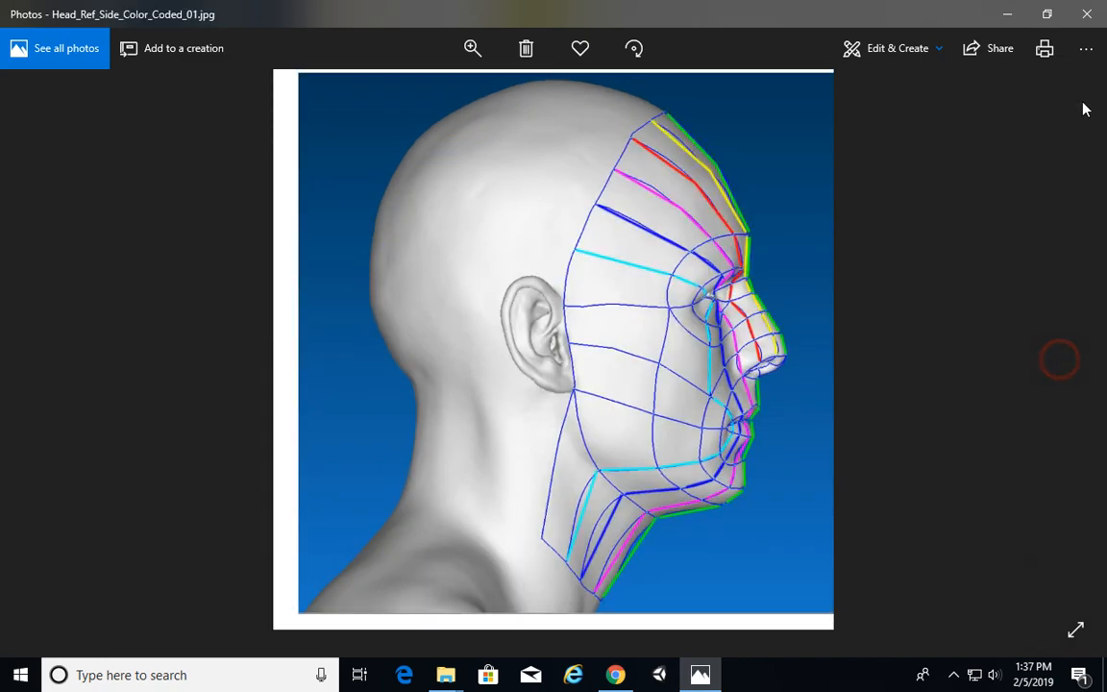
pyautogui.click(1087, 14)
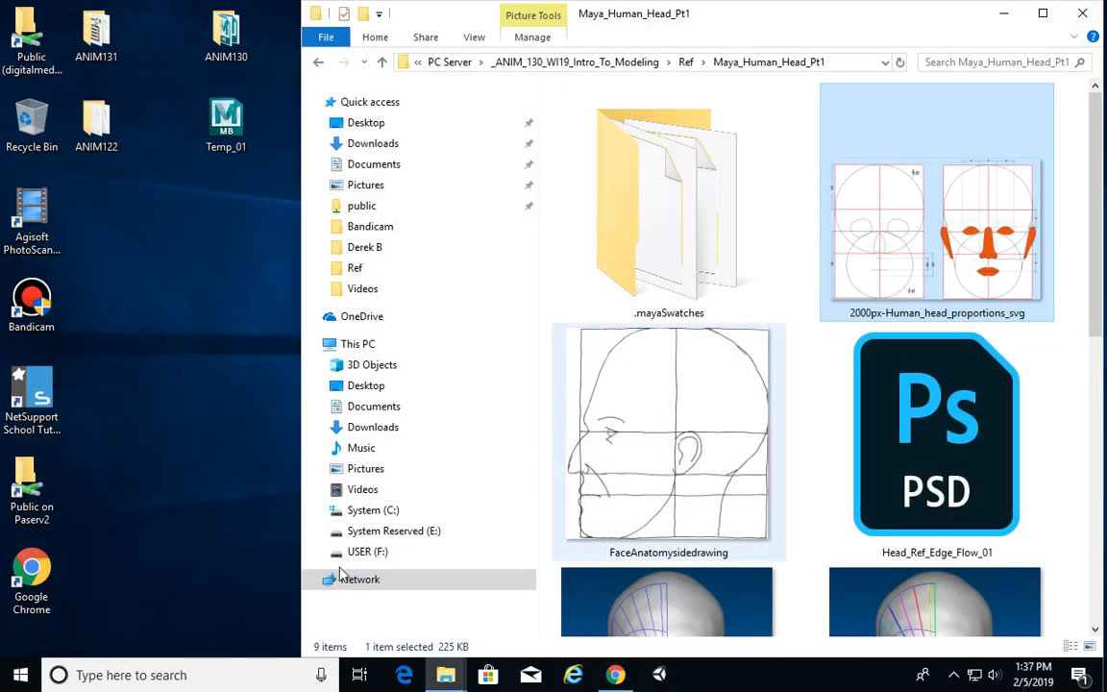
# Step: Find and launch Autodesk Maya 2018
pyautogui.click(219, 679)
pyautogui.write('maya')
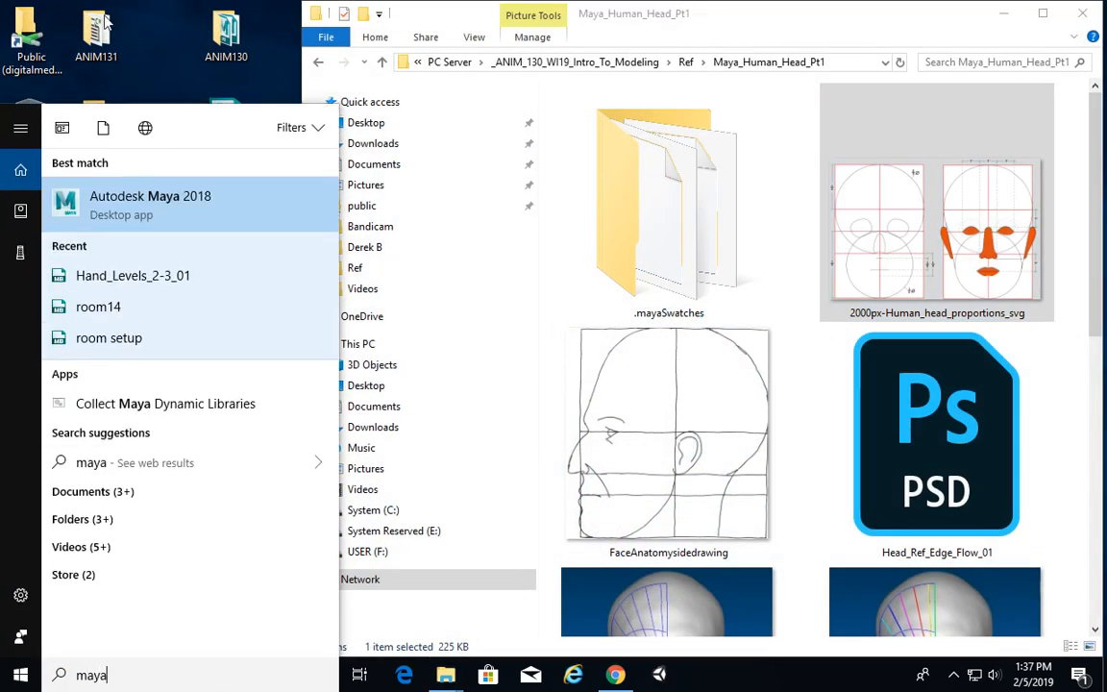
pyautogui.click(141, 208)
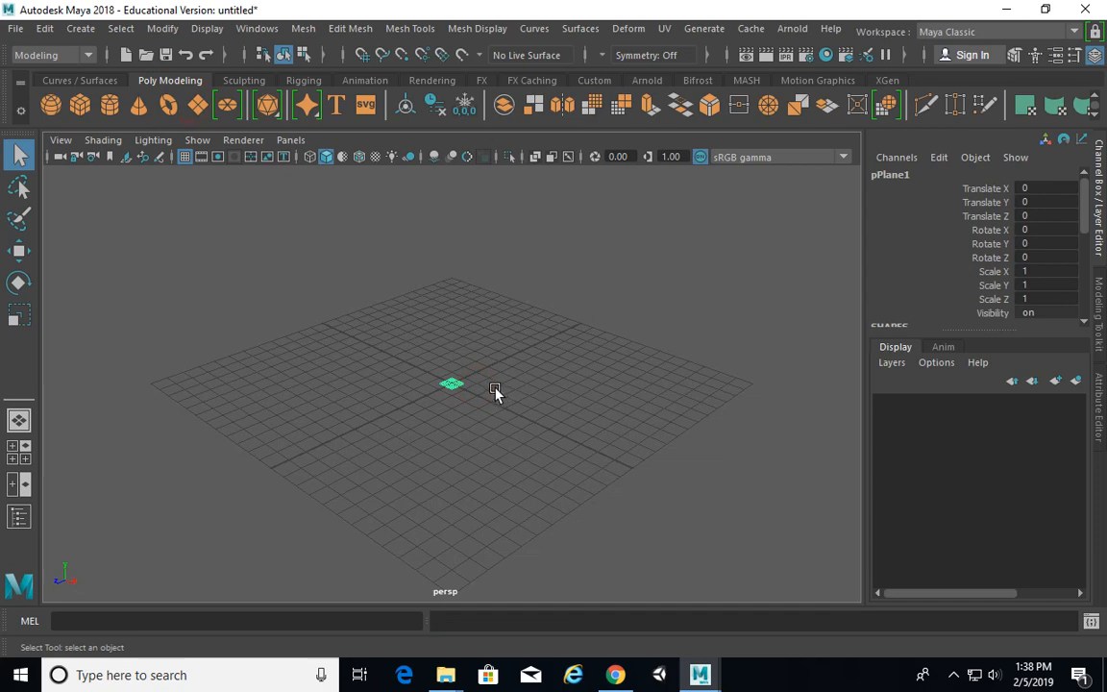
# Step: Stand the polygon plane upright by setting its Rotate X to 90
pyautogui.press('e')
pyautogui.moveTo(420, 329); pyautogui.dragTo(398, 452)
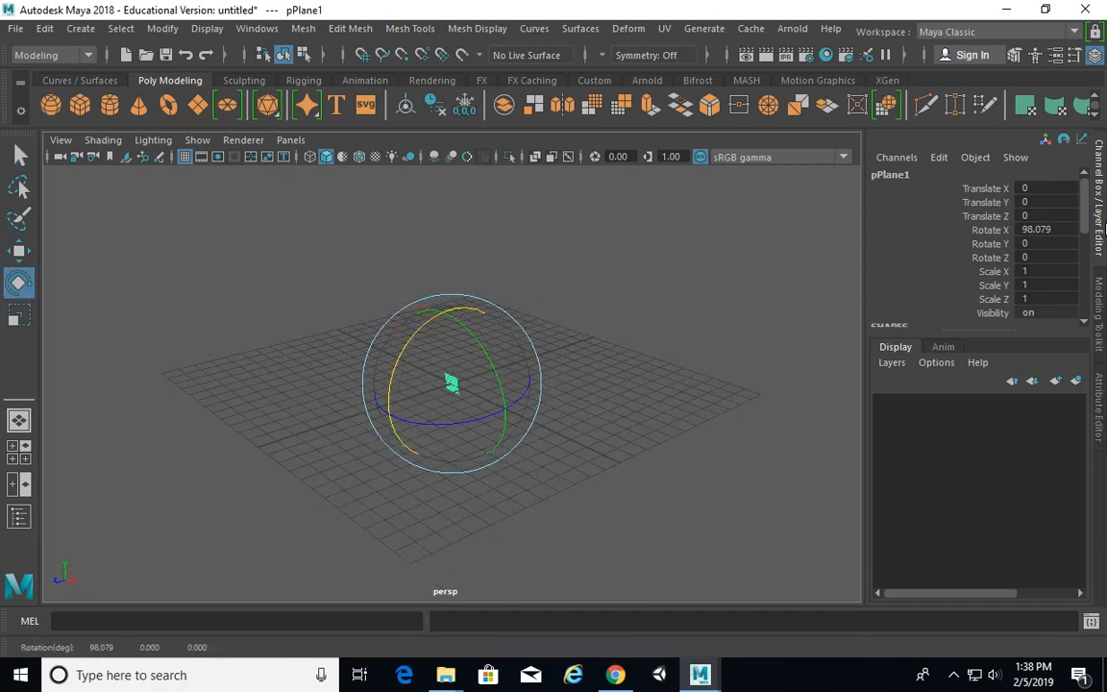
pyautogui.doubleClick(1043, 229)
pyautogui.press('Return')
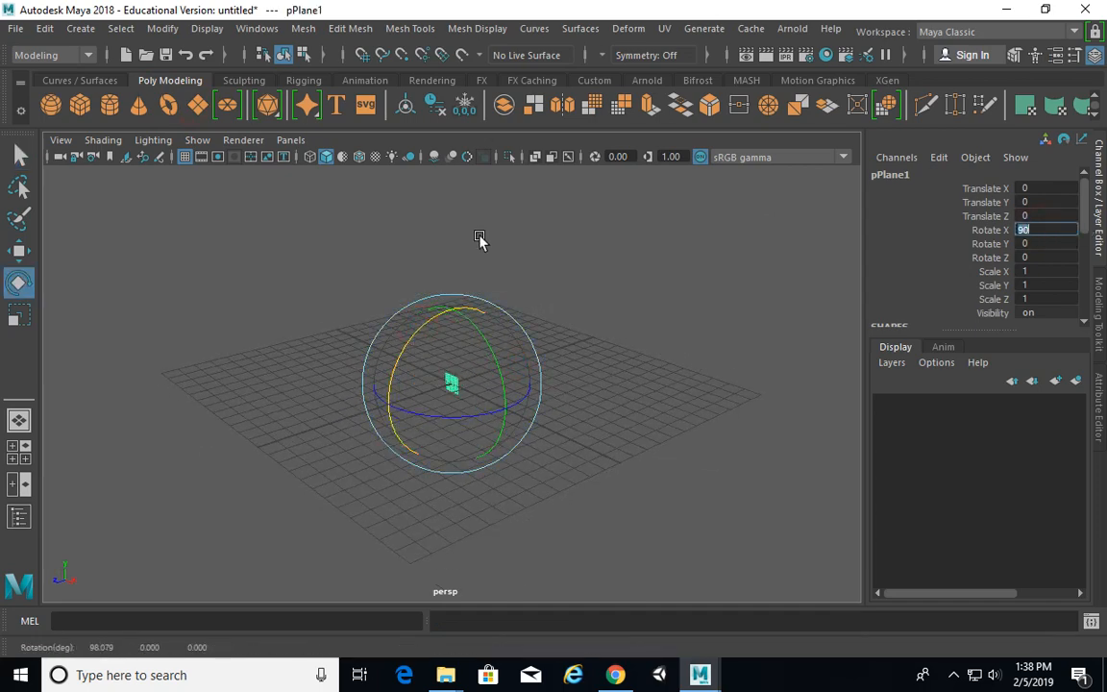
# Step: Scale the plane uniformly to about 24.5 and raise it above the grid to a Translate Y of about 12.6
pyautogui.press('r')
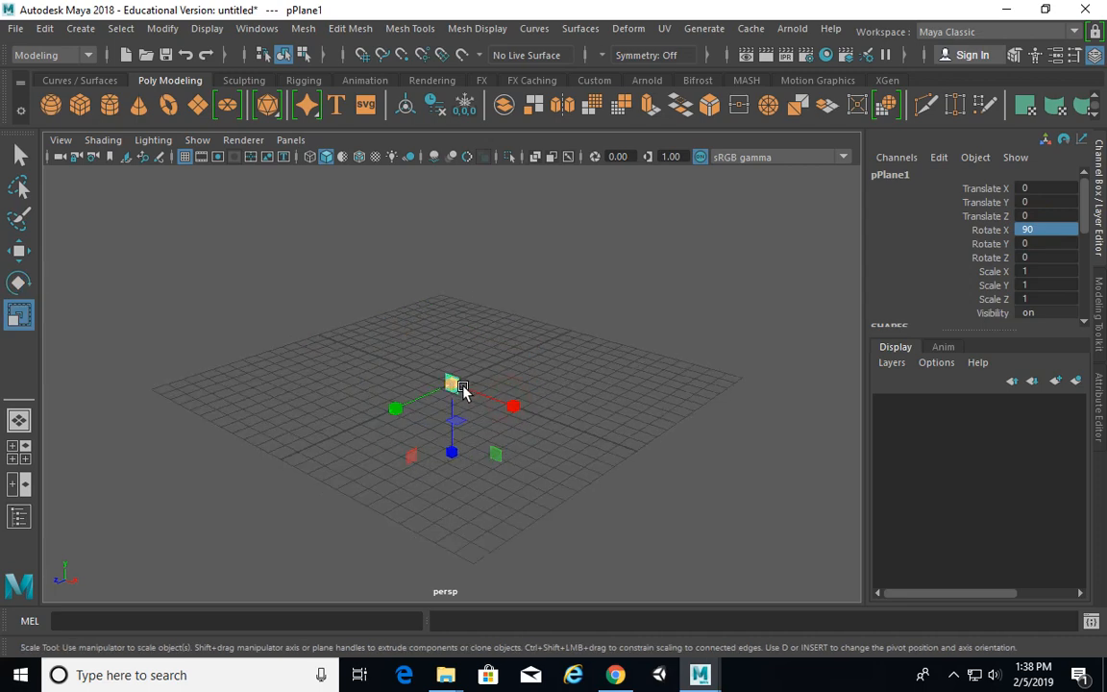
pyautogui.moveTo(462, 391); pyautogui.dragTo(749, 395)
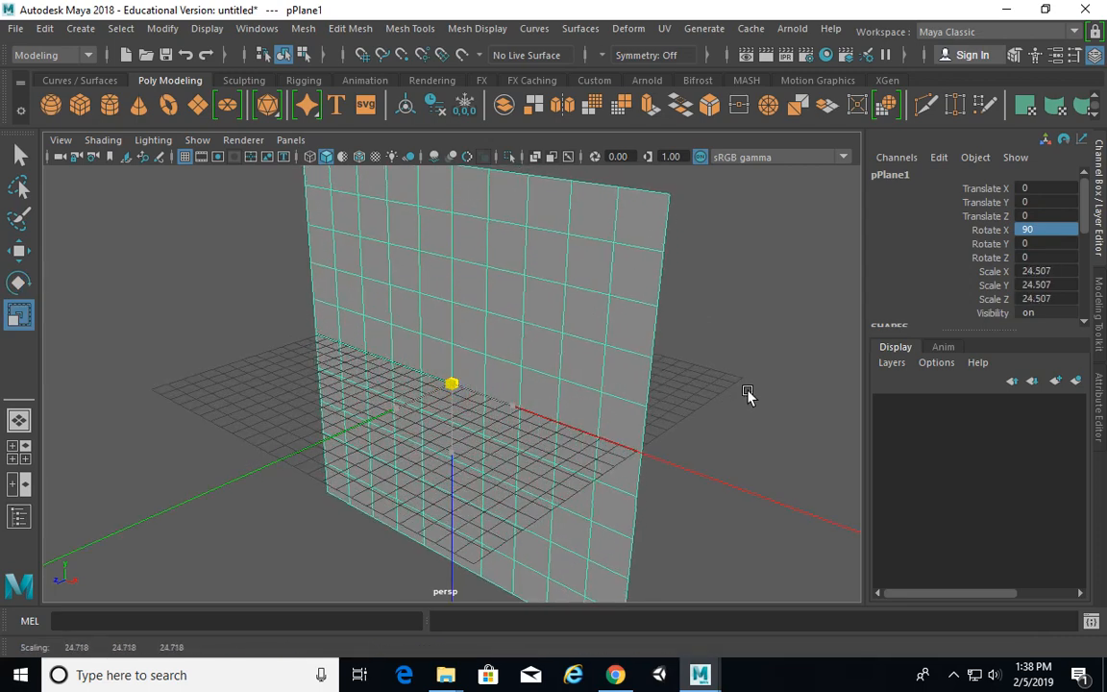
pyautogui.keyDown('alt'); pyautogui.moveTo(749, 395); pyautogui.dragTo(542, 369, button='right'); pyautogui.keyUp('alt')
pyautogui.keyDown('alt'); pyautogui.moveTo(541, 369); pyautogui.dragTo(462, 240); pyautogui.keyUp('alt')
pyautogui.press('w')
pyautogui.moveTo(754, 355)
pyautogui.keyDown('alt'); pyautogui.mouseDown()
pyautogui.moveTo(737, 324)
pyautogui.moveTo(746, 345)
pyautogui.mouseUp(); pyautogui.keyUp('alt')
pyautogui.keyDown('alt'); pyautogui.moveTo(638, 298); pyautogui.dragTo(654, 321); pyautogui.keyUp('alt')
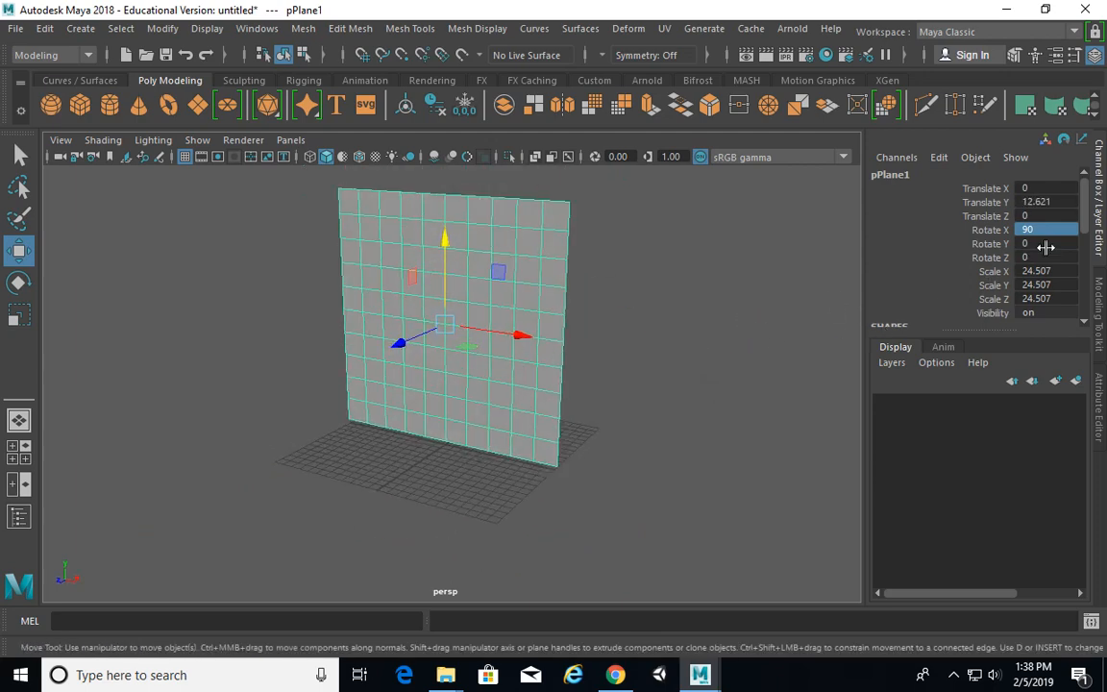
# Step: Set the plane's Subdivisions Width and Subdivisions Height to 1
pyautogui.scroll(-5, 1087, 207)
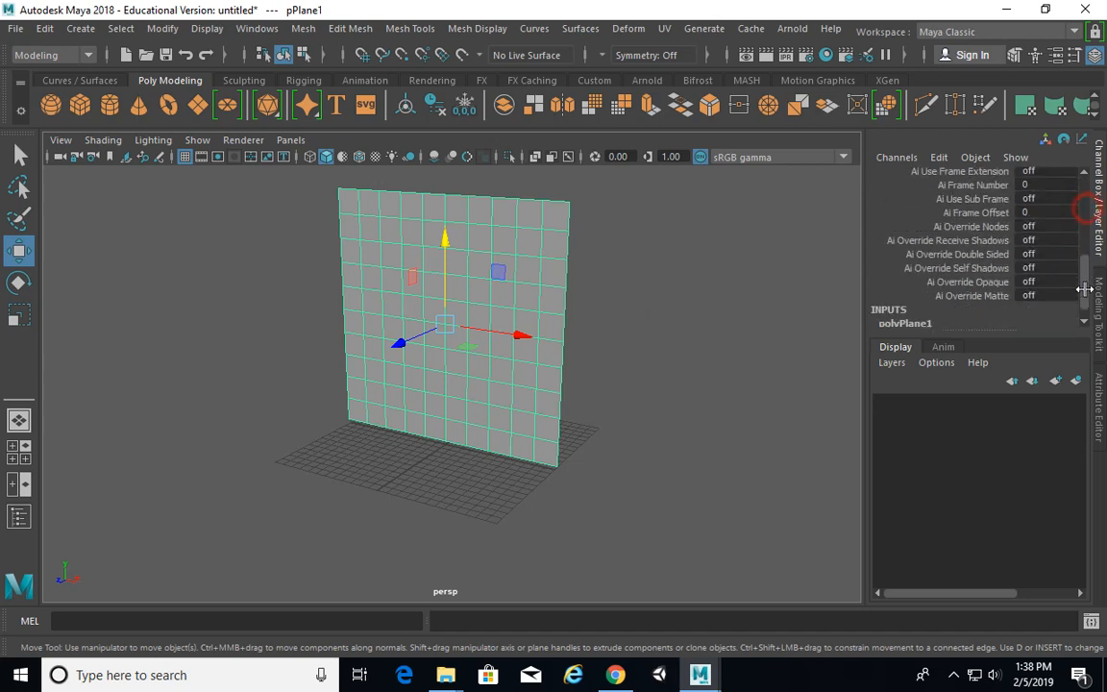
pyautogui.scroll(-3, 1083, 257)
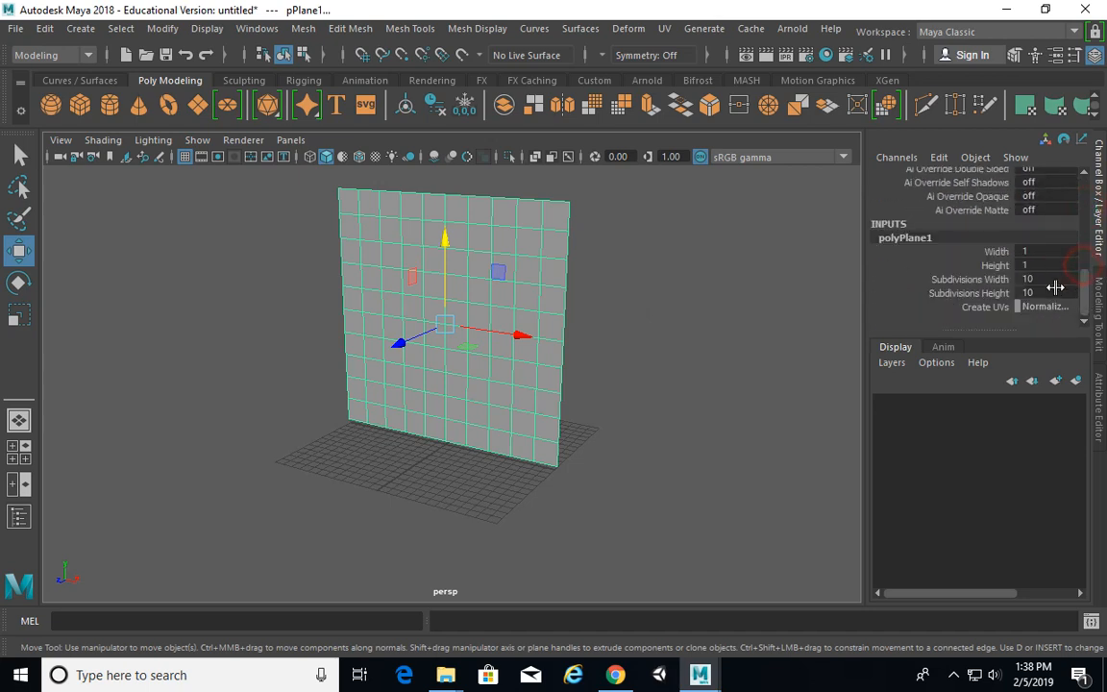
pyautogui.moveTo(1048, 280); pyautogui.dragTo(1040, 296)
pyautogui.write('1')
pyautogui.press('Return')
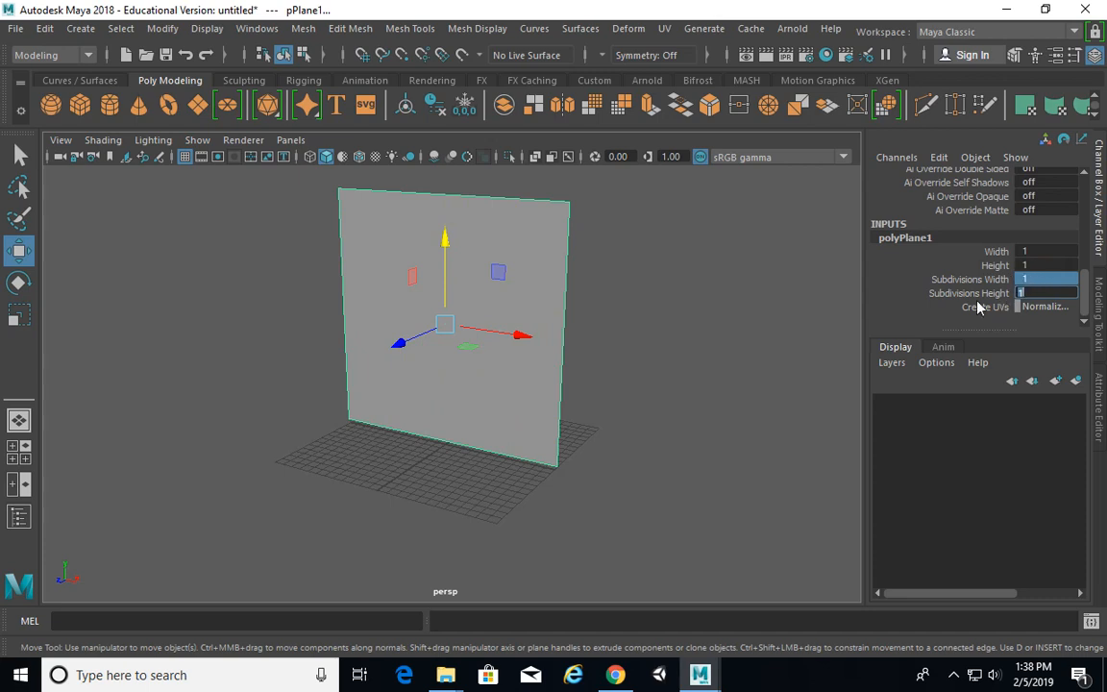
pyautogui.click(673, 274)
pyautogui.click(551, 294)
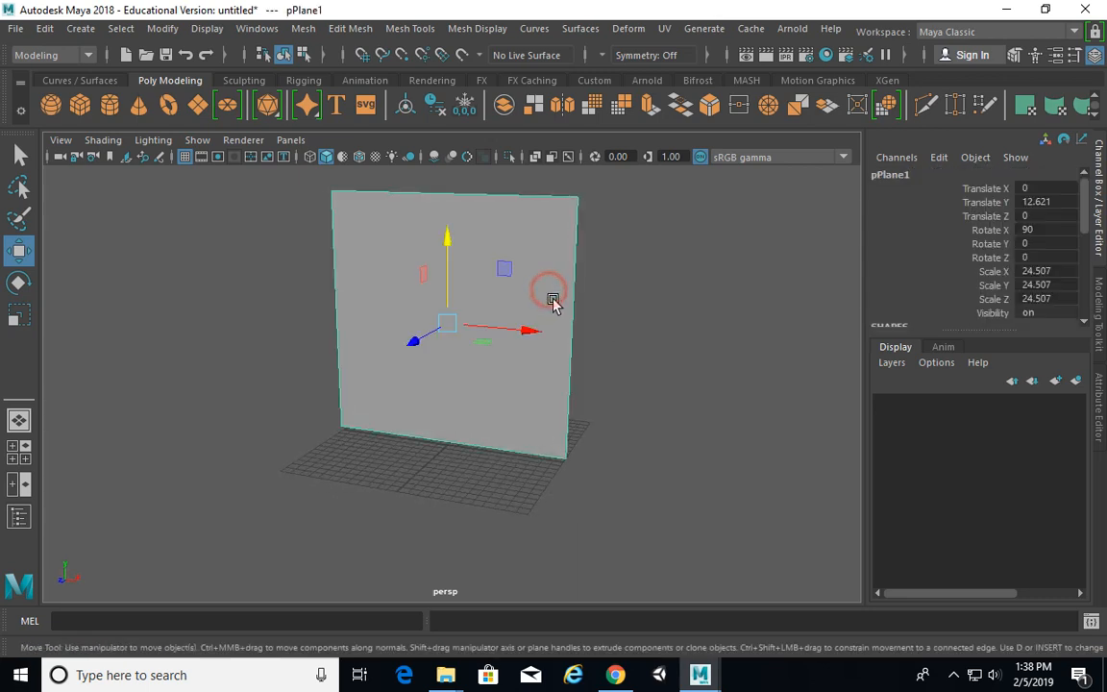
pyautogui.keyDown('alt'); pyautogui.moveTo(560, 283); pyautogui.dragTo(558, 303, button='middle'); pyautogui.keyUp('alt')
pyautogui.press('q')
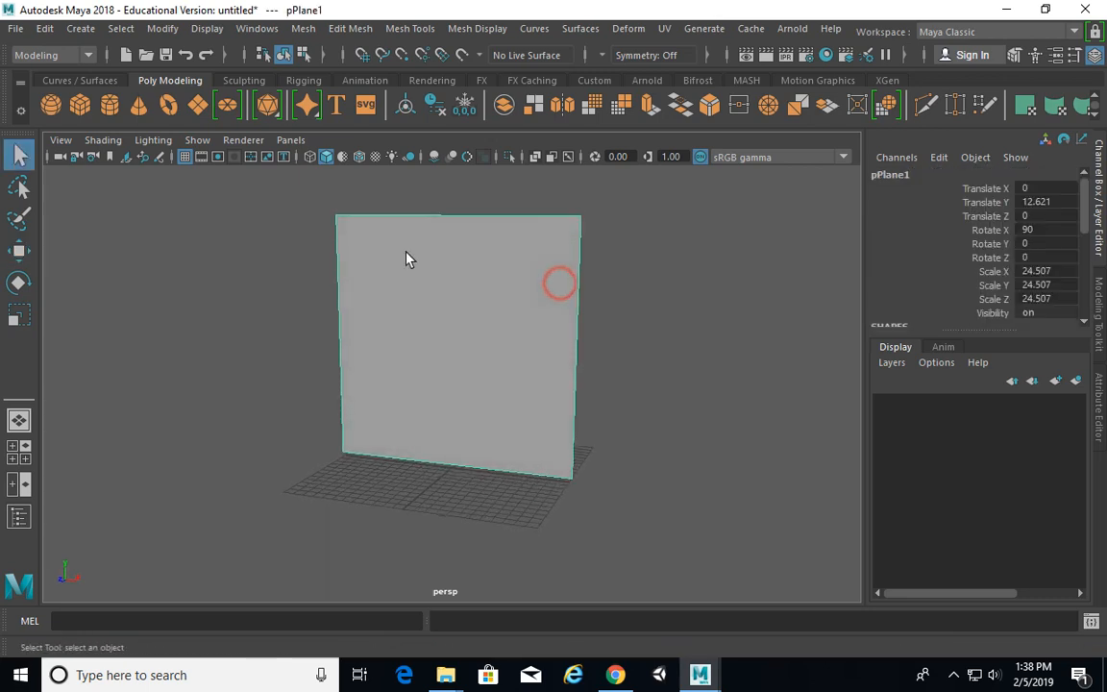
pyautogui.rightClick(457, 265)
pyautogui.moveTo(457, 262); pyautogui.dragTo(457, 175, button='right')
pyautogui.keyDown('alt'); pyautogui.moveTo(509, 363); pyautogui.dragTo(419, 360); pyautogui.keyUp('alt')
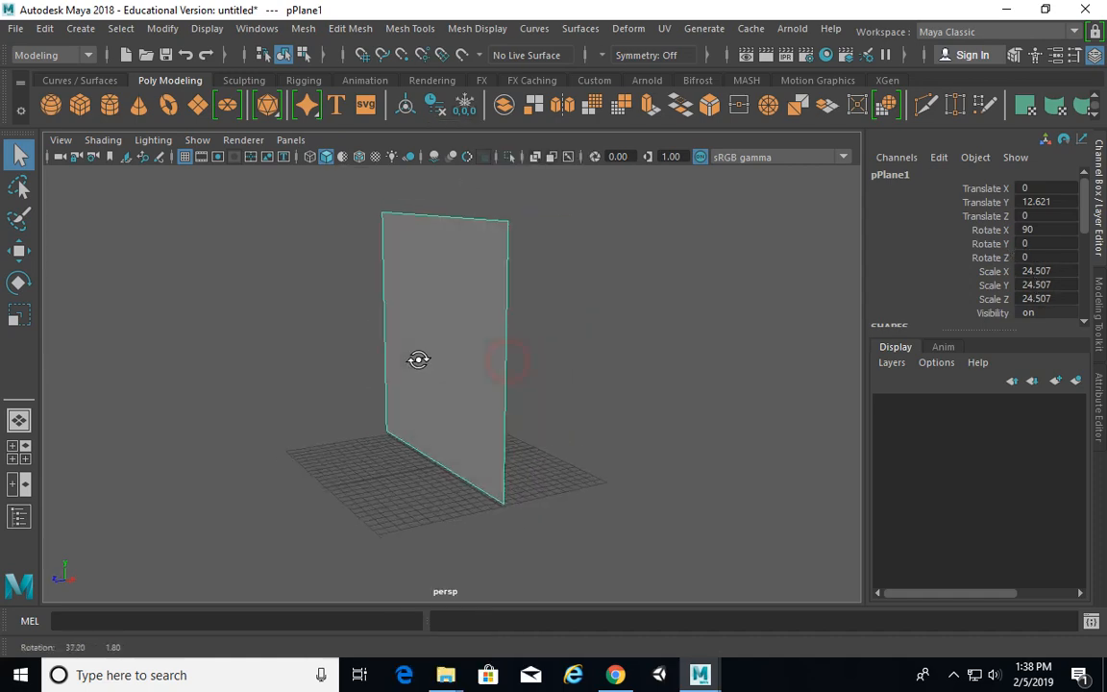
# Step: In the side view, move the plane slightly back along Z to about -0.095, and return to the perspective view
pyautogui.press('space')
pyautogui.press('space')
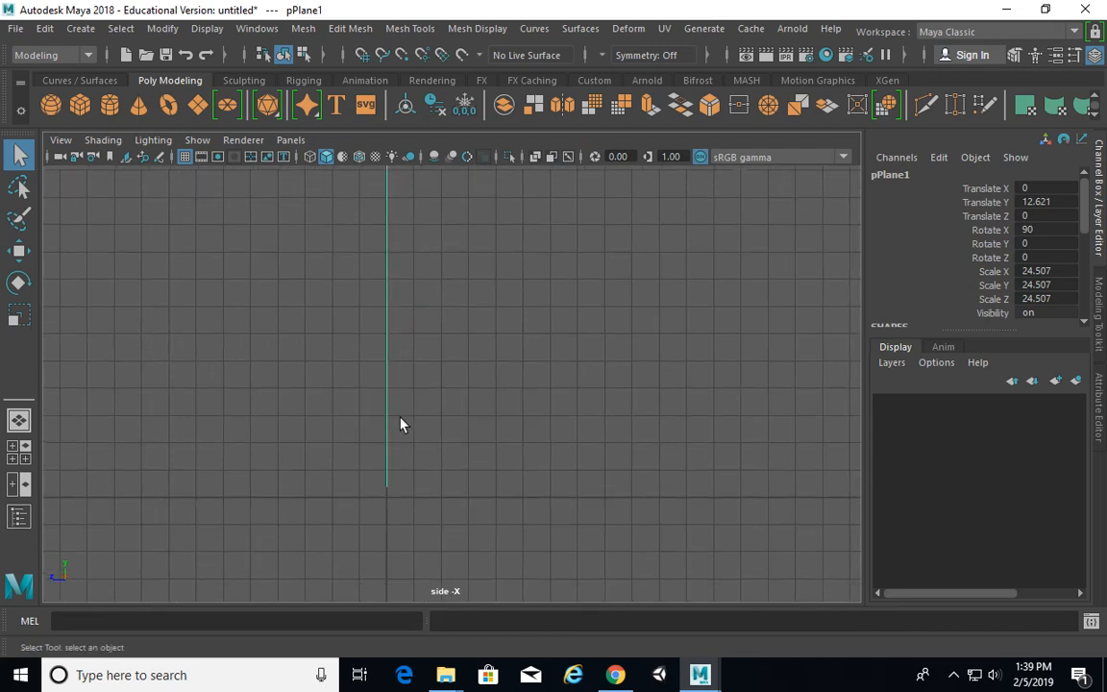
pyautogui.keyDown('alt'); pyautogui.moveTo(415, 429); pyautogui.dragTo(413, 525, button='middle'); pyautogui.keyUp('alt')
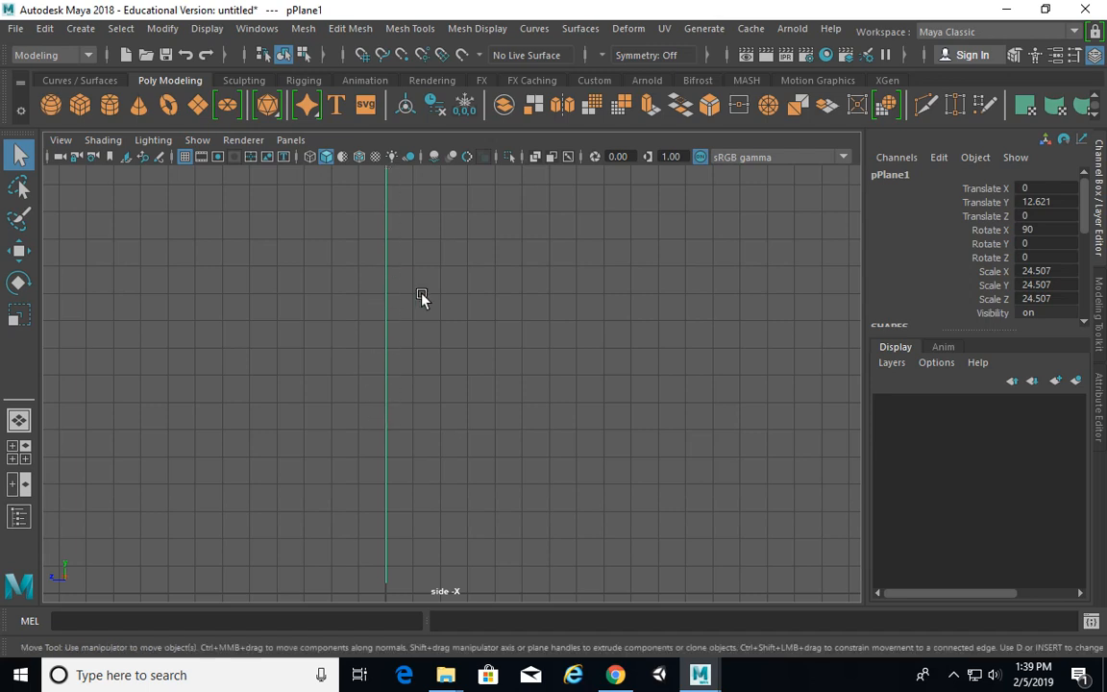
pyautogui.press('w')
pyautogui.moveTo(363, 251); pyautogui.dragTo(363, 249)
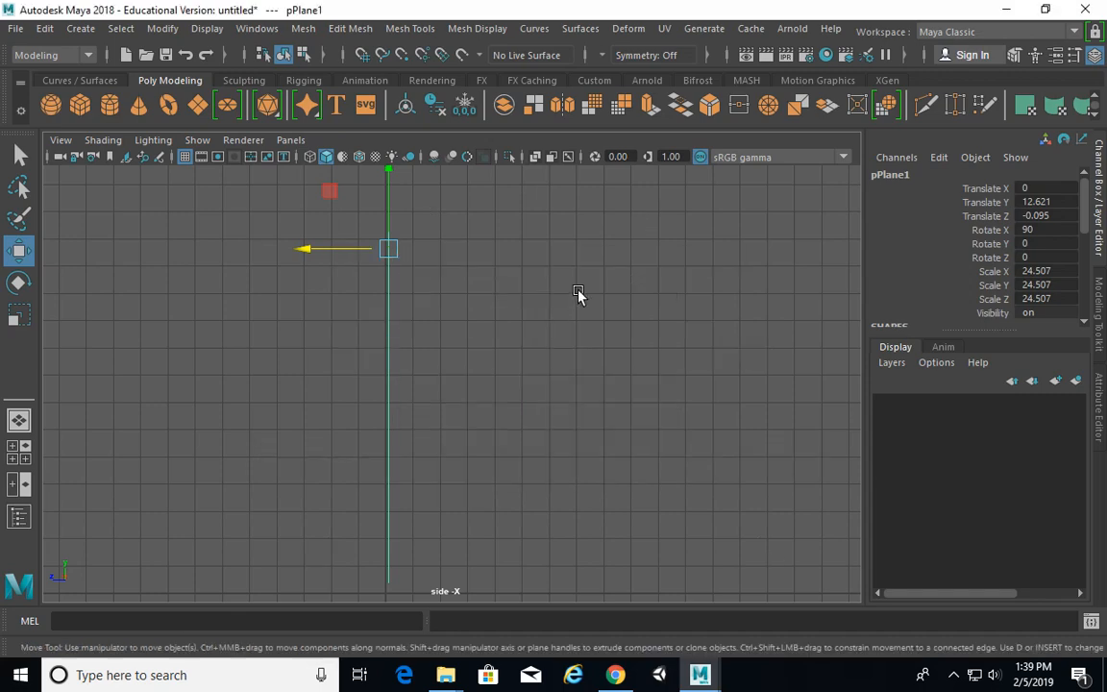
pyautogui.press('space')
pyautogui.press('space')
# Step: Assign a new Lambert material to the upright plane
pyautogui.keyDown('alt'); pyautogui.moveTo(630, 327); pyautogui.dragTo(720, 337); pyautogui.keyUp('alt')
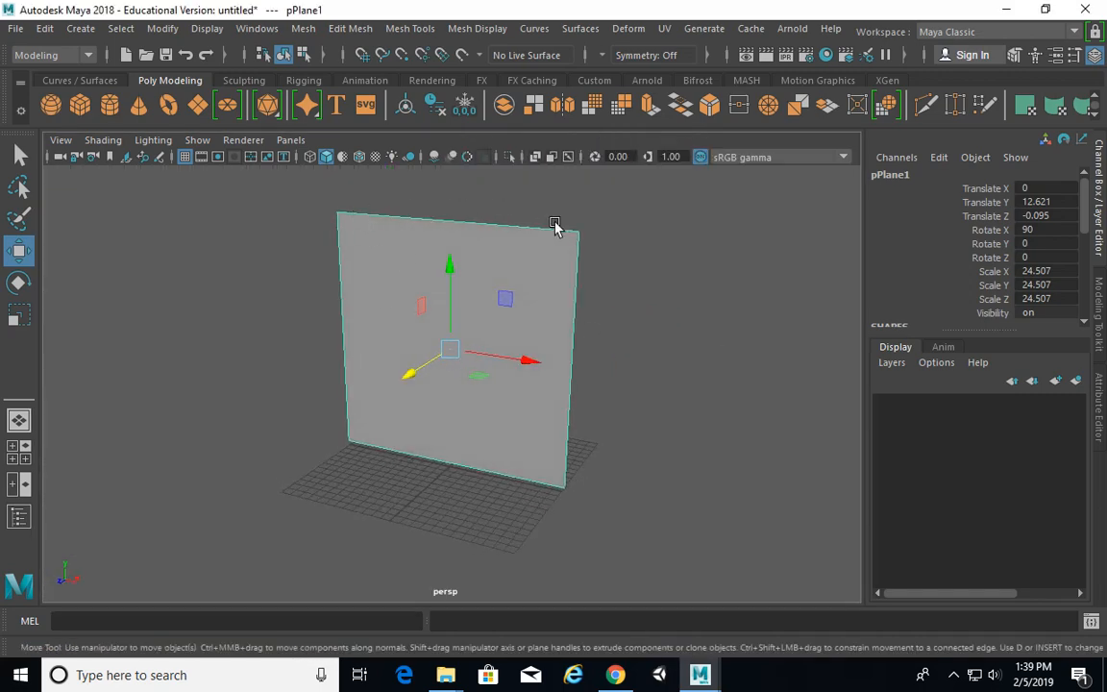
pyautogui.keyDown('alt'); pyautogui.moveTo(441, 234); pyautogui.dragTo(679, 297); pyautogui.keyUp('alt')
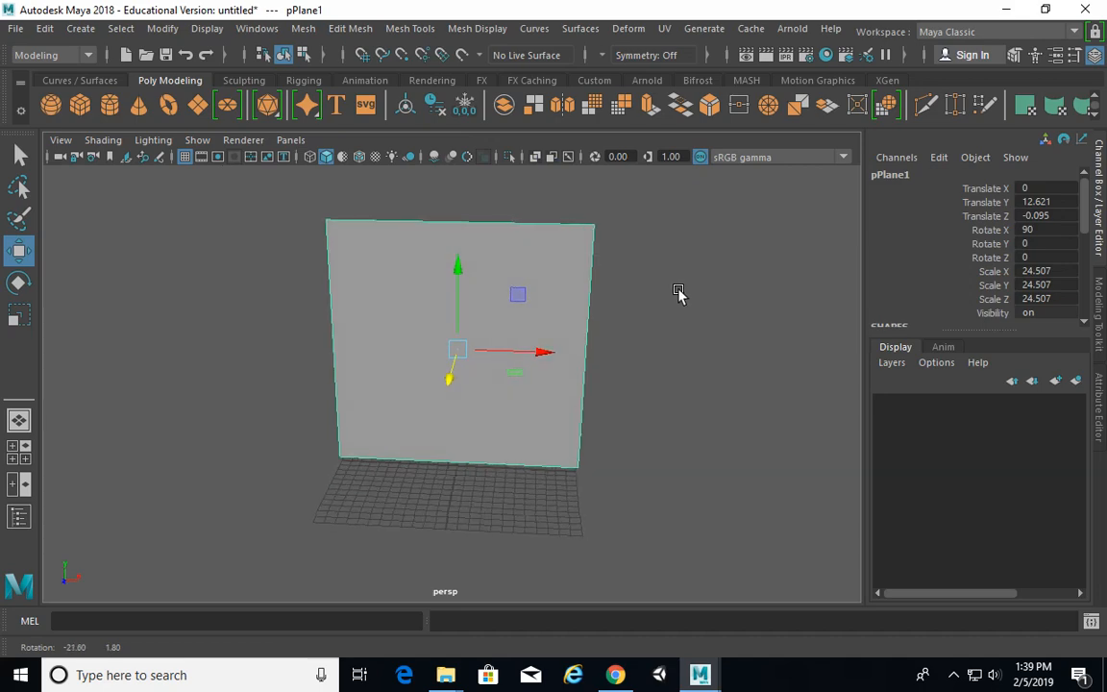
pyautogui.moveTo(541, 255); pyautogui.dragTo(531, 619, button='right')
pyautogui.moveTo(368, 180); pyautogui.dragTo(427, 67)
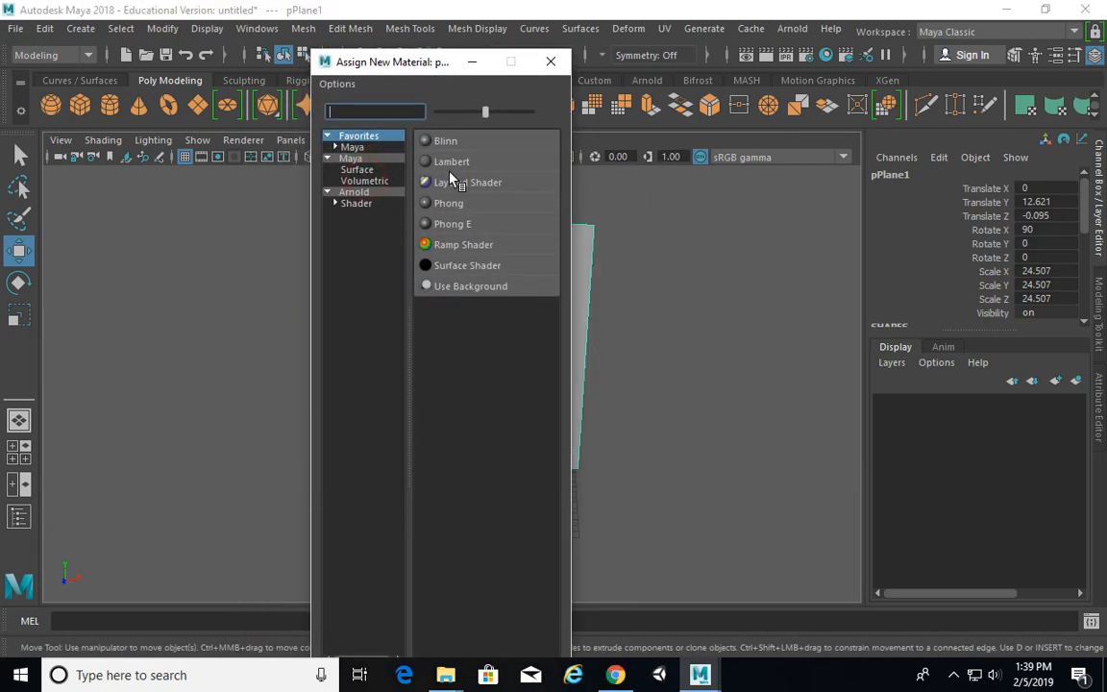
pyautogui.click(371, 159)
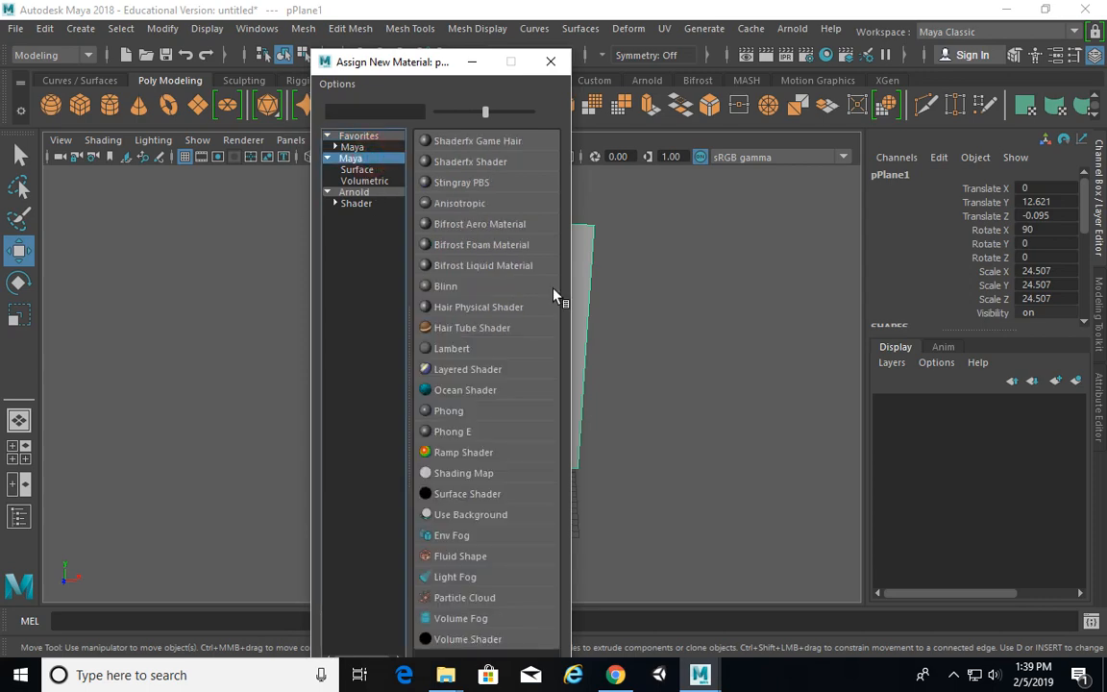
pyautogui.click(477, 350)
# Step: Connect a File texture to the Color attribute of the plane's Lambert material
pyautogui.click(937, 172)
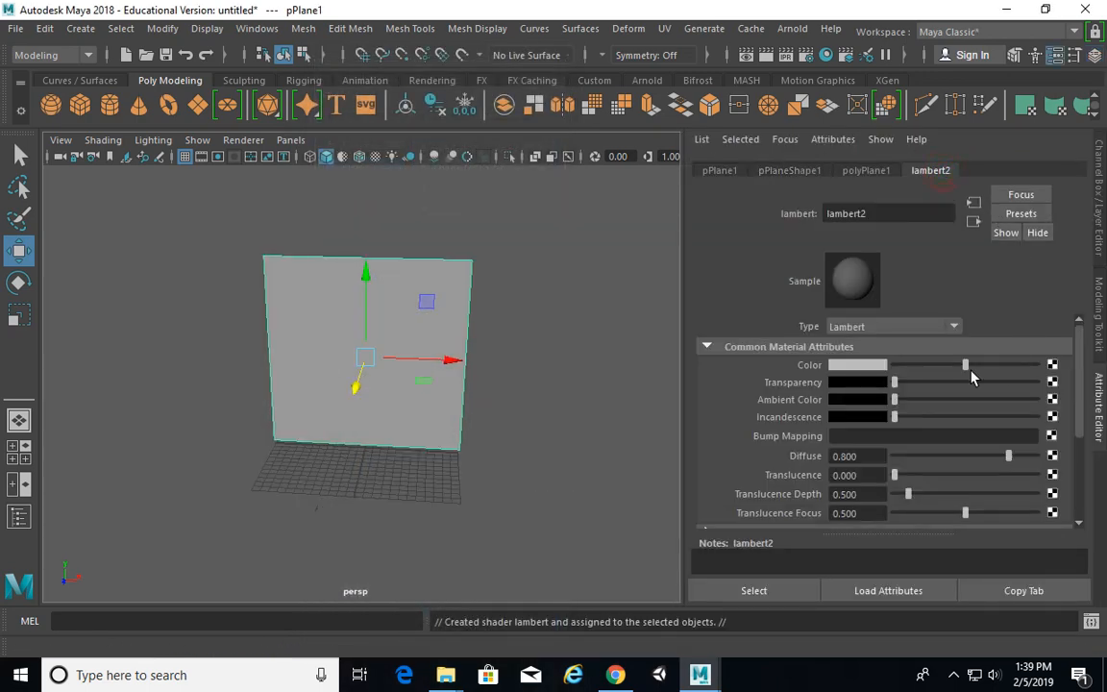
pyautogui.click(1053, 366)
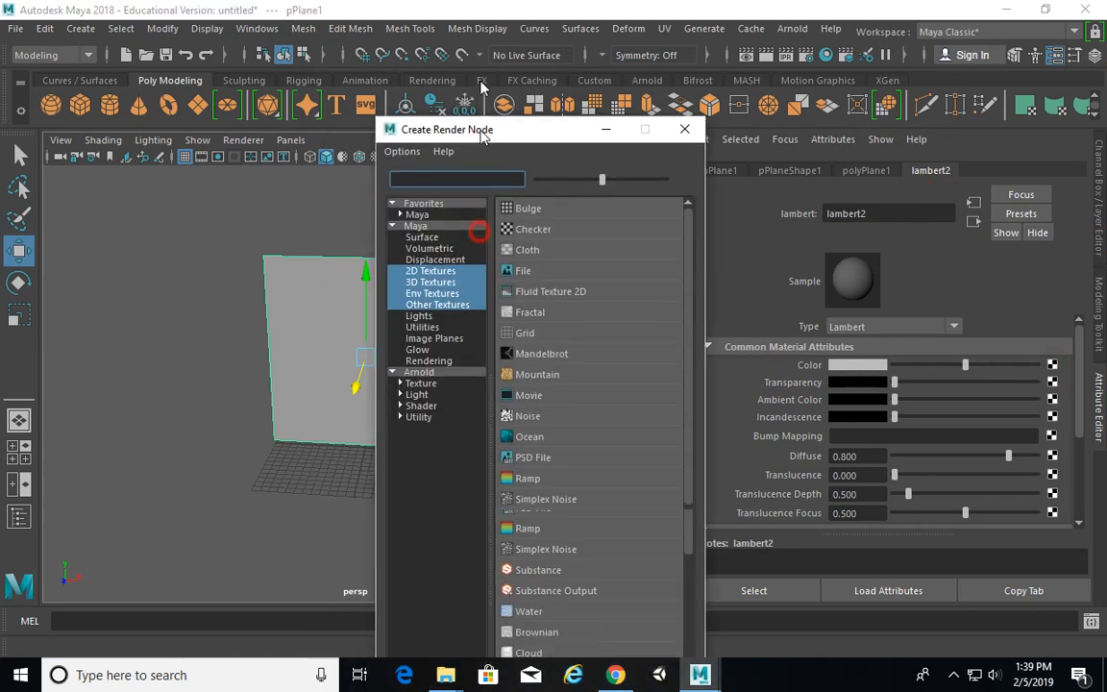
pyautogui.click(523, 218)
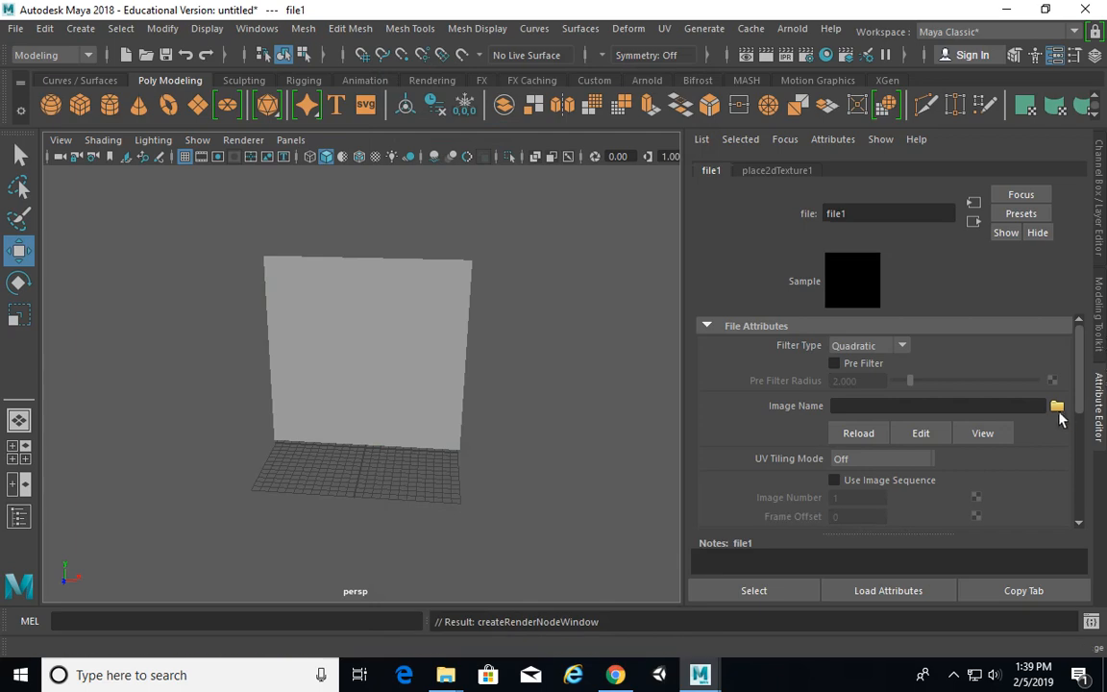
pyautogui.click(1058, 405)
pyautogui.click(112, 145)
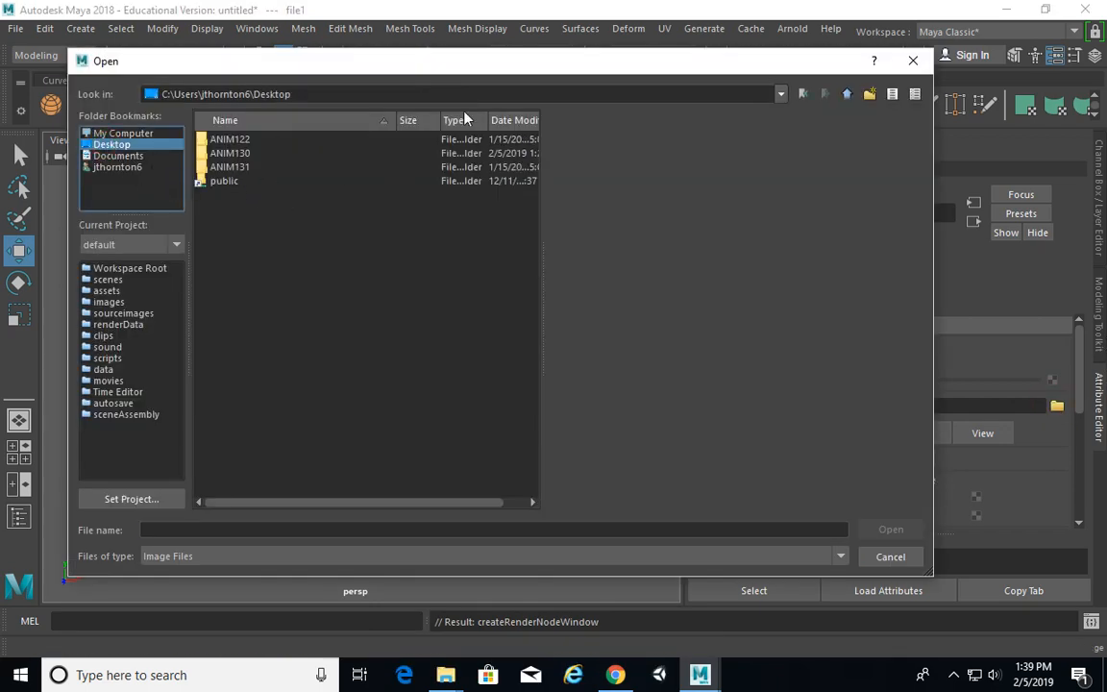
pyautogui.click(912, 64)
# Step: Switch to File Explorer and copy the Maya_Human_Head_Pt1 folder from Ref to the desktop, placing it below Temp_01
pyautogui.click(1006, 10)
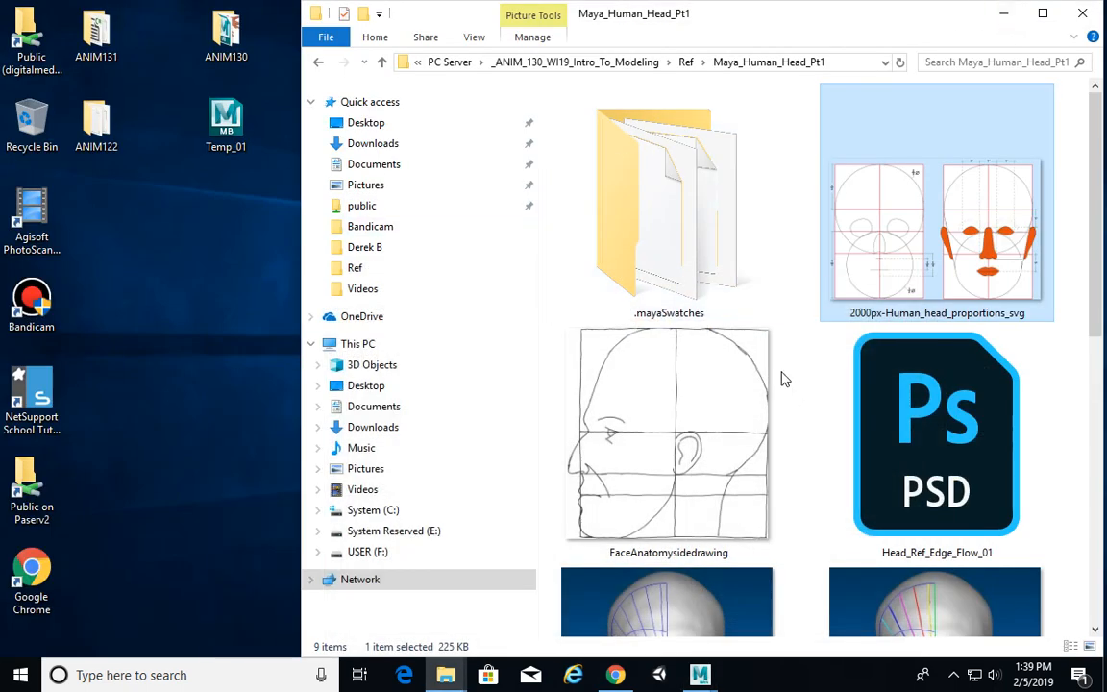
pyautogui.click(382, 61)
pyautogui.moveTo(668, 269); pyautogui.dragTo(192, 267)
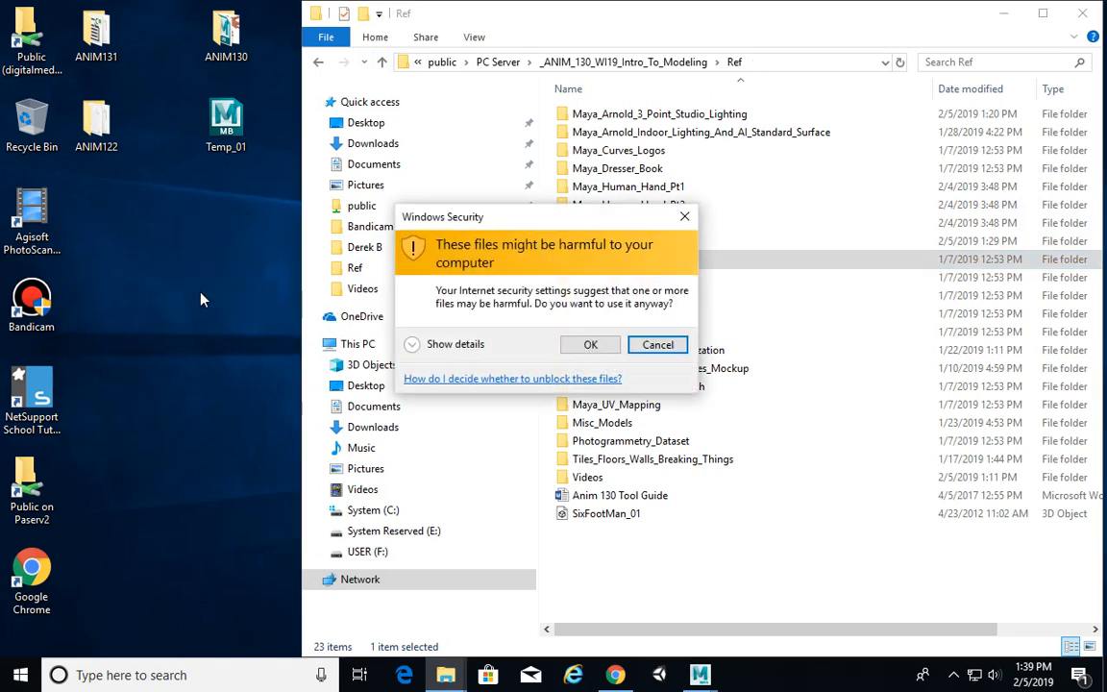
pyautogui.click(594, 346)
pyautogui.click(239, 344)
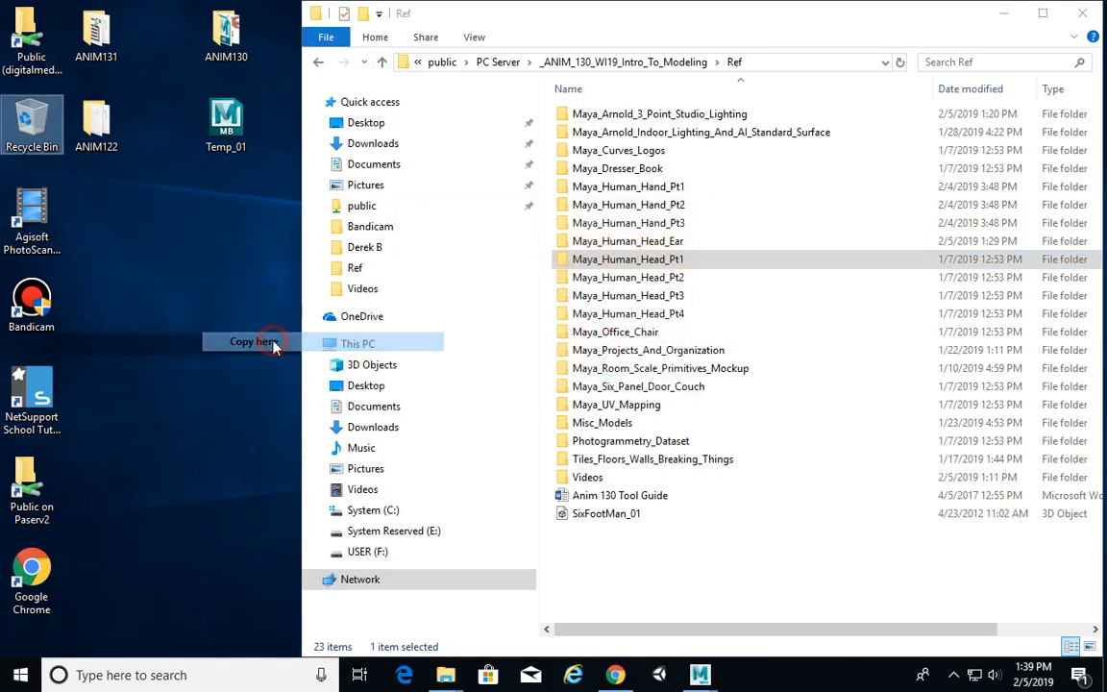
pyautogui.moveTo(225, 306); pyautogui.dragTo(221, 228)
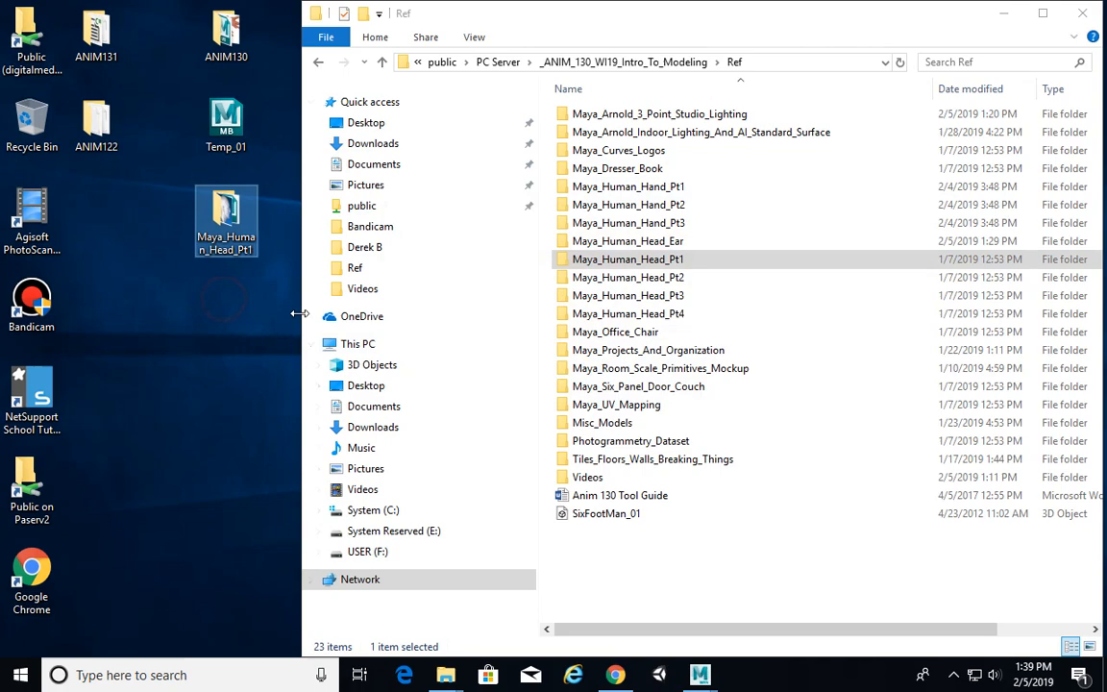
# Step: Back in Maya, load Head_Ref_Front_Color_Coded_01.jpg from the desktop's Maya_Human_Head_Pt1 folder as the file texture's image
pyautogui.click(696, 675)
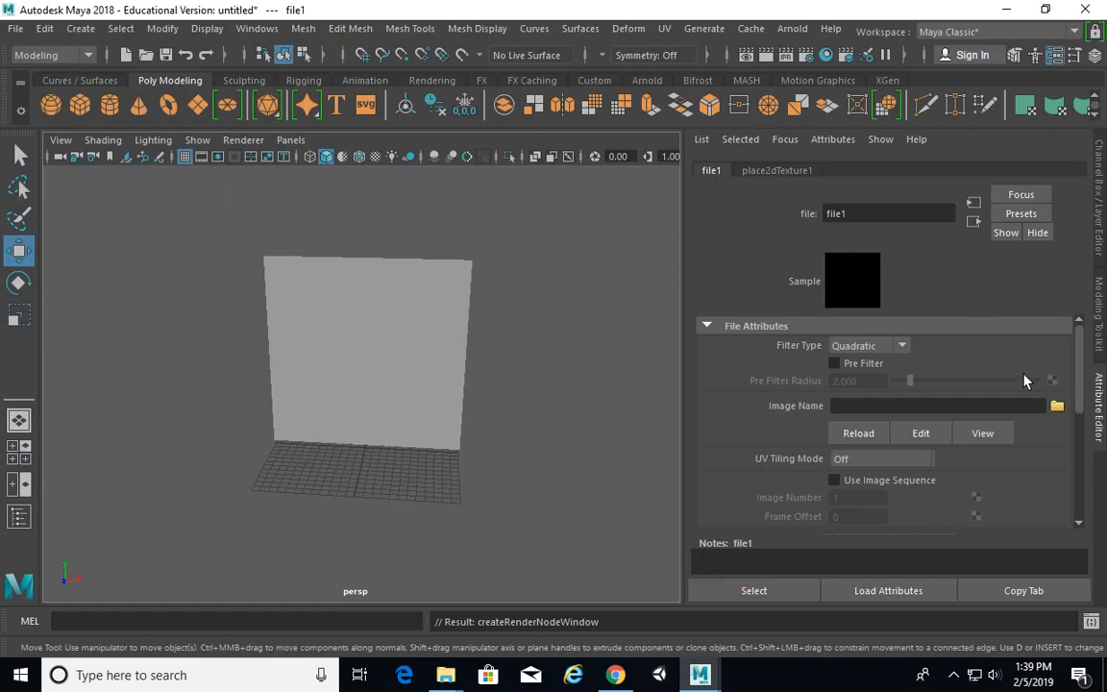
pyautogui.click(1057, 406)
pyautogui.click(111, 144)
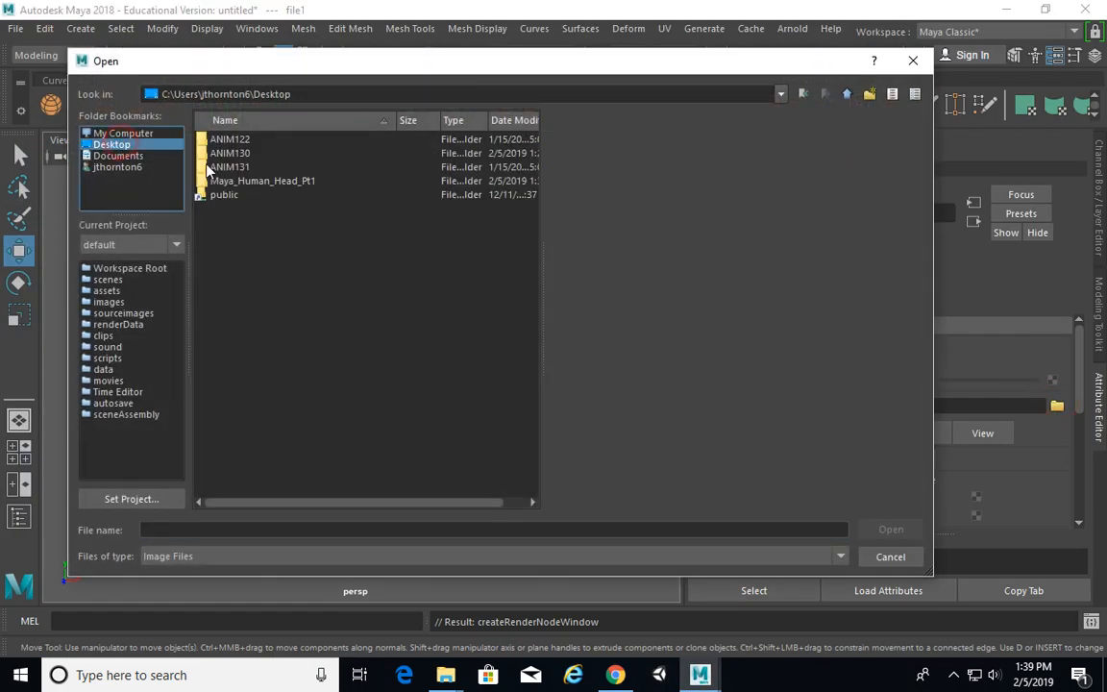
pyautogui.doubleClick(263, 182)
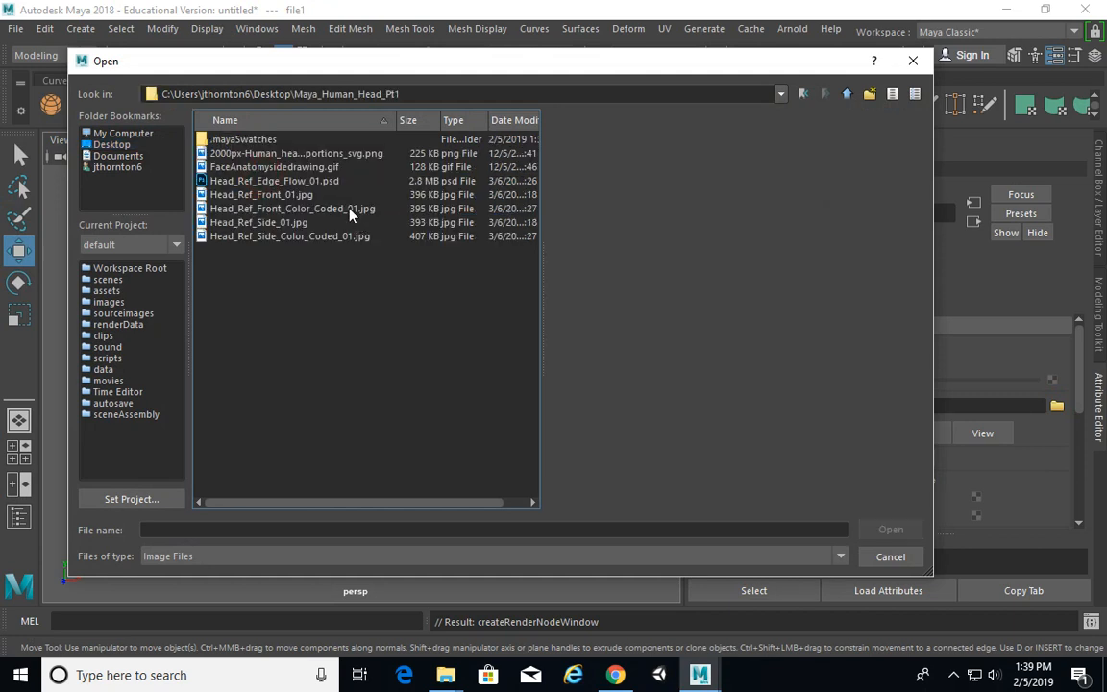
pyautogui.click(284, 196)
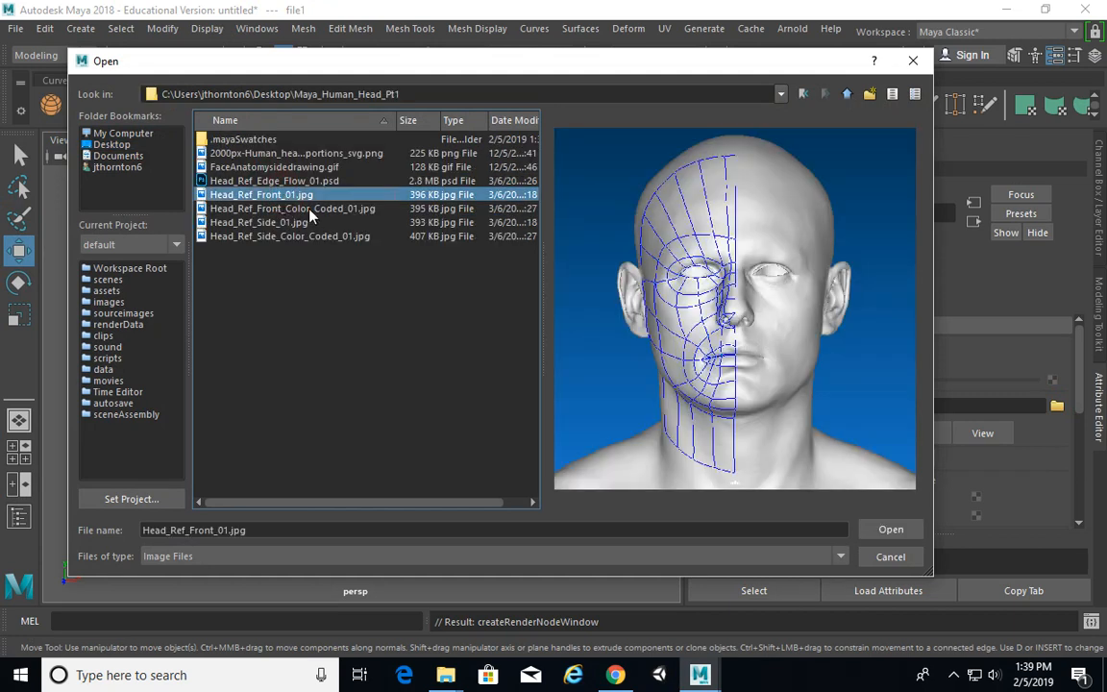
pyautogui.click(308, 209)
pyautogui.doubleClick(369, 218)
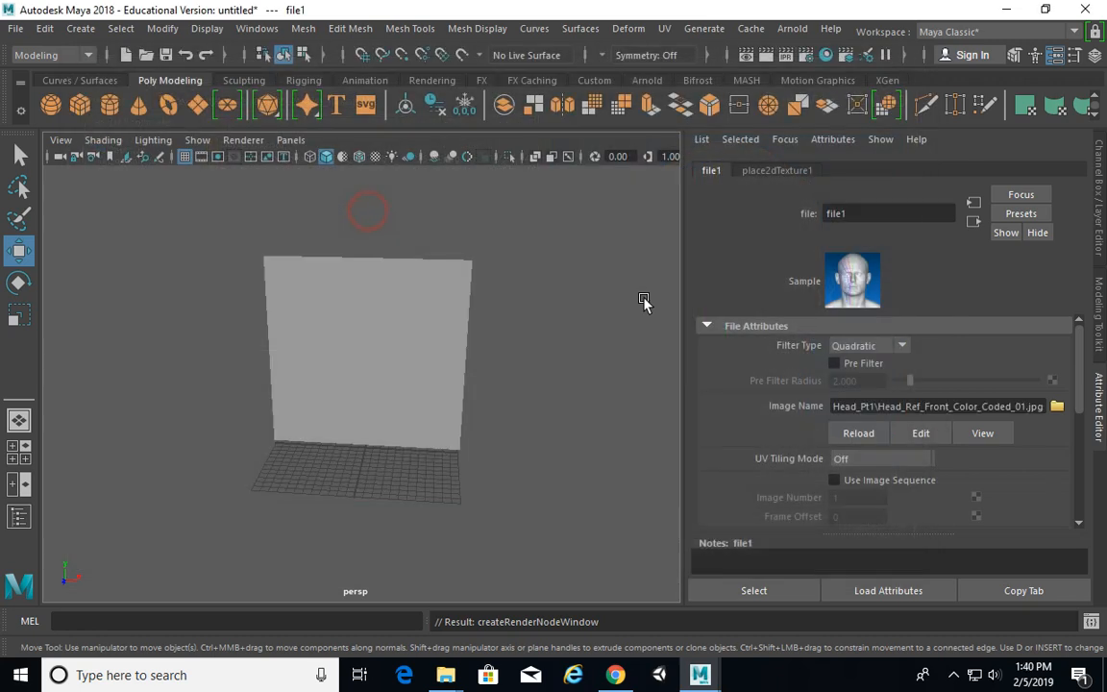
# Step: Turn on textured shading in the perspective view to display the front head image on the plane
pyautogui.press('6')
pyautogui.keyDown('alt'); pyautogui.moveTo(520, 324); pyautogui.dragTo(646, 353); pyautogui.keyUp('alt')
pyautogui.keyDown('alt'); pyautogui.moveTo(577, 345); pyautogui.dragTo(966, 420); pyautogui.keyUp('alt')
pyautogui.keyDown('alt'); pyautogui.moveTo(581, 324); pyautogui.dragTo(569, 334); pyautogui.keyUp('alt')
# Step: Duplicate the front reference plane and set the copy's Rotate Y to -90
pyautogui.click(445, 326)
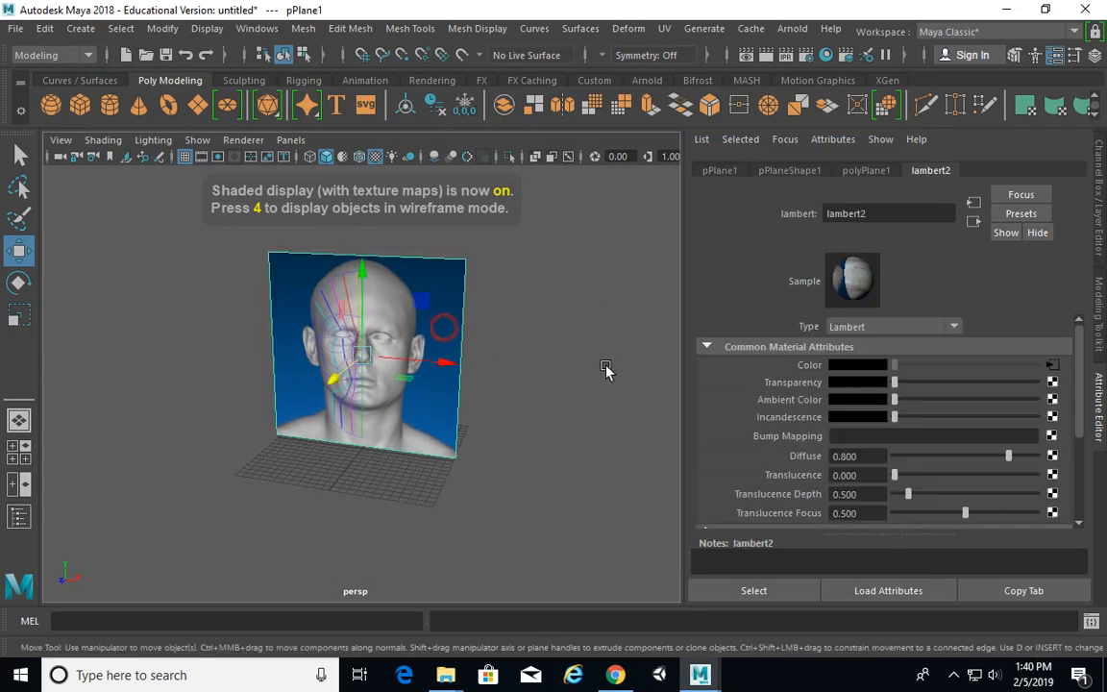
pyautogui.press('e')
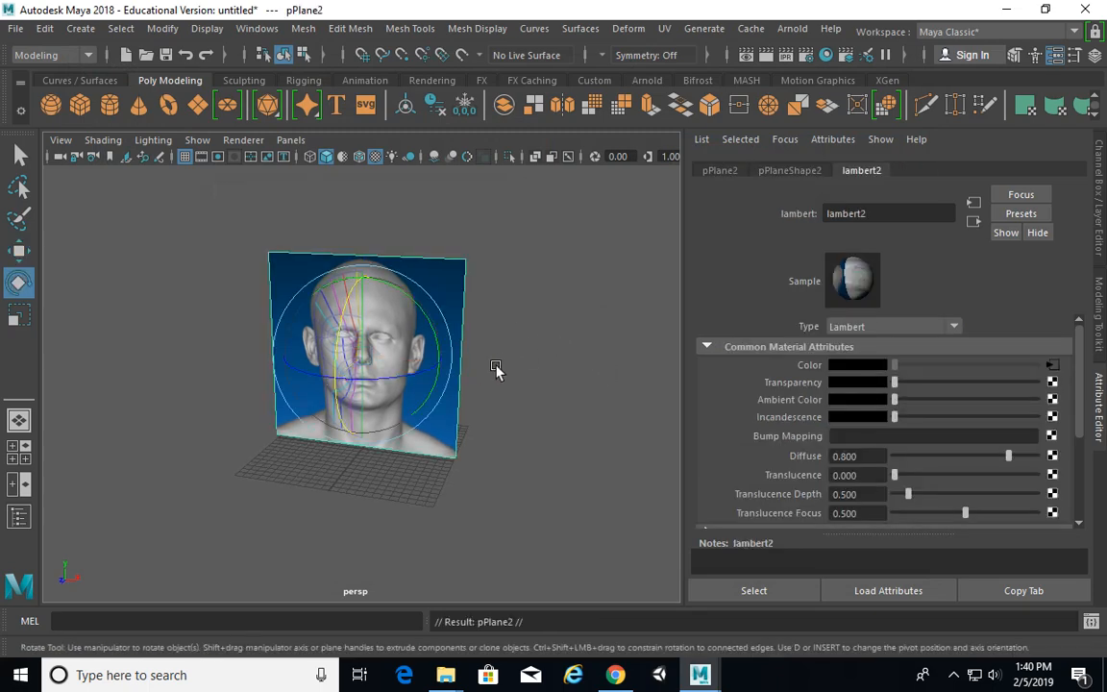
pyautogui.moveTo(497, 371); pyautogui.dragTo(329, 384)
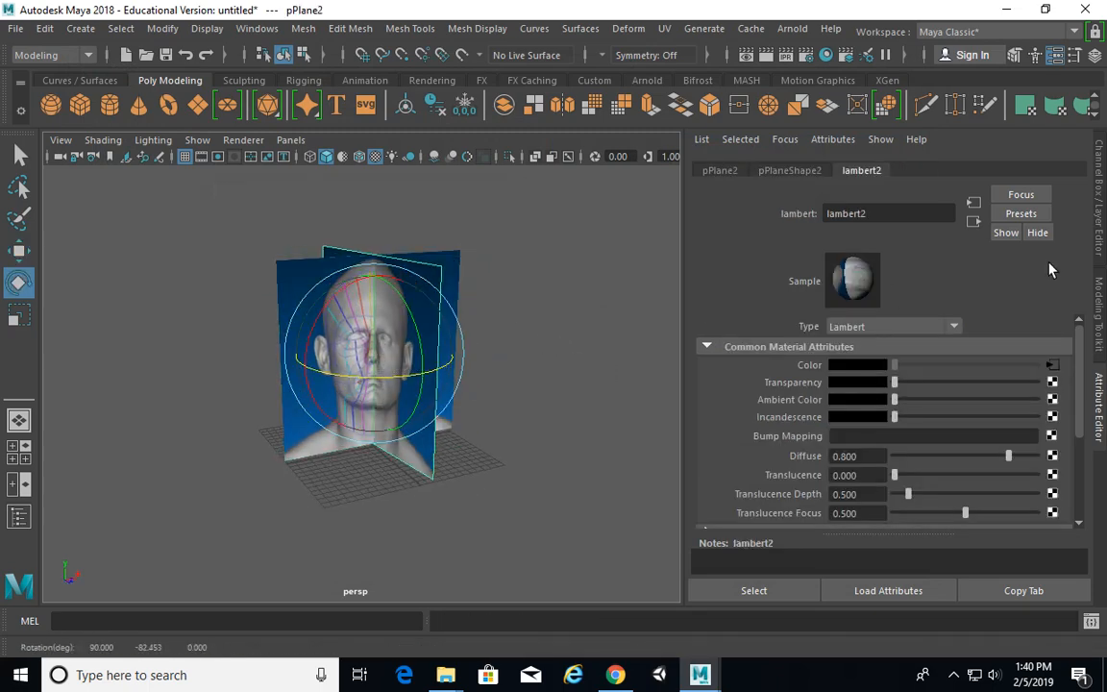
pyautogui.click(1101, 198)
pyautogui.doubleClick(1065, 241)
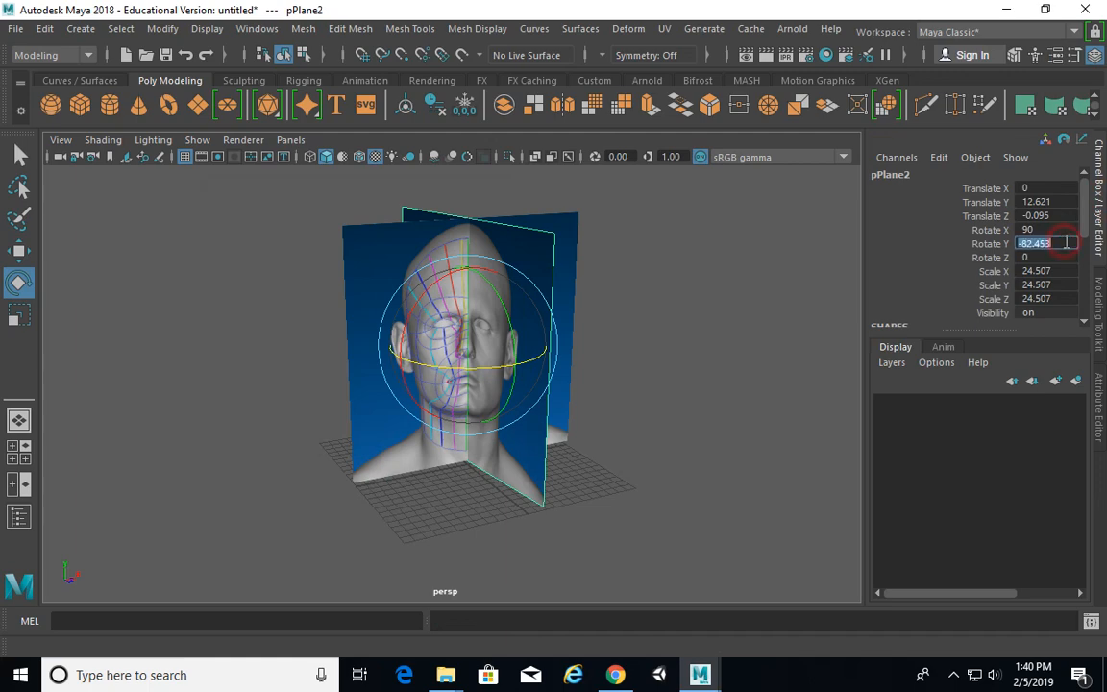
pyautogui.write('-90')
pyautogui.press('Return')
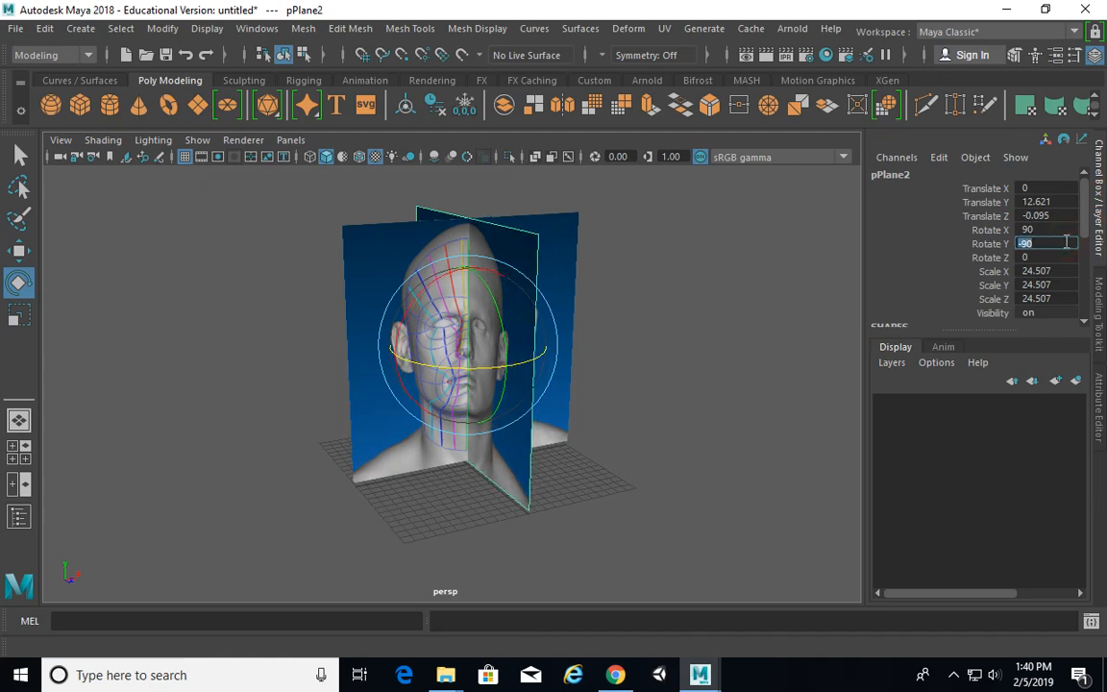
# Step: In the front view, move the duplicated plane slightly along X to about 0.009, then return to the perspective view and deselect it
pyautogui.press('space')
pyautogui.press('space')
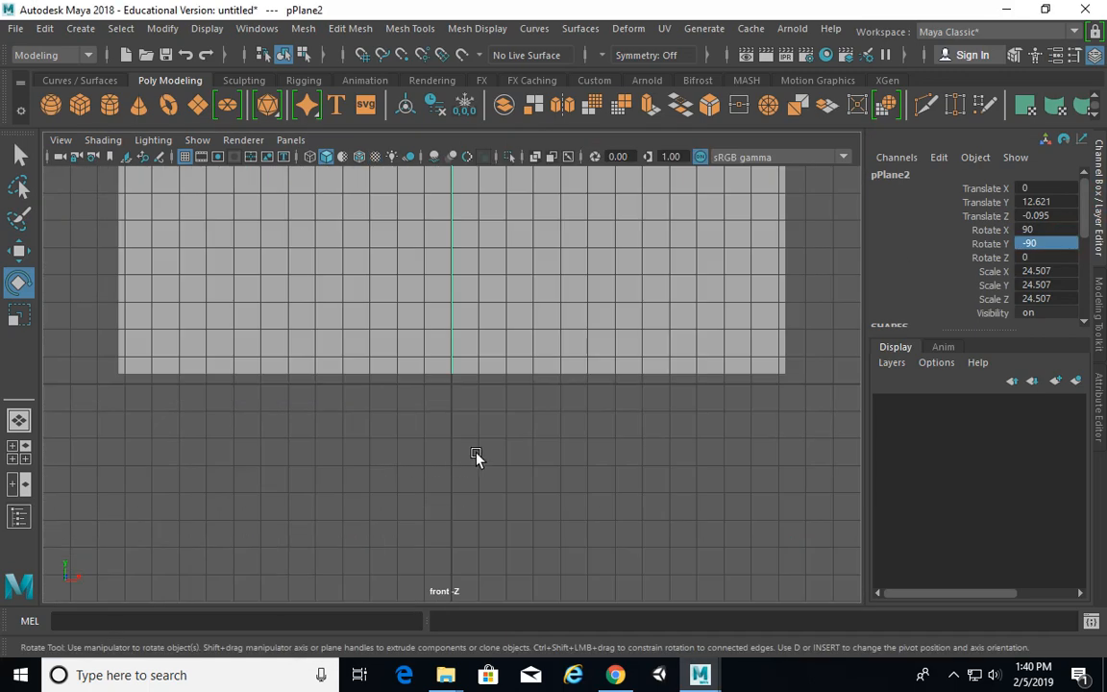
pyautogui.press('space')
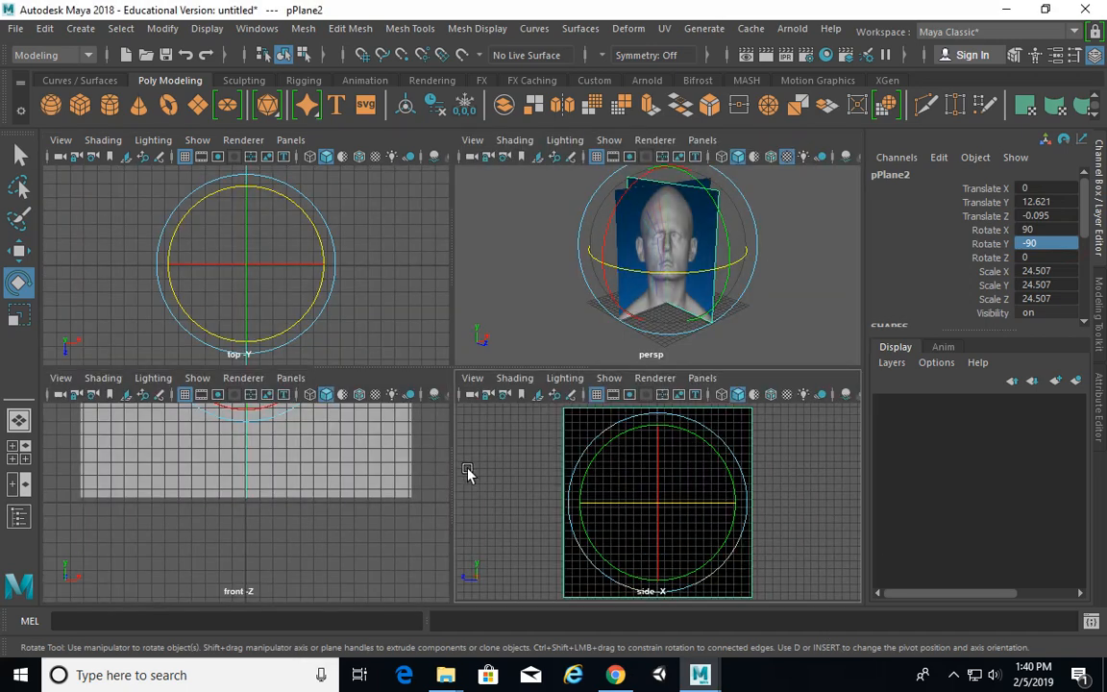
pyautogui.press('f')
pyautogui.press('space')
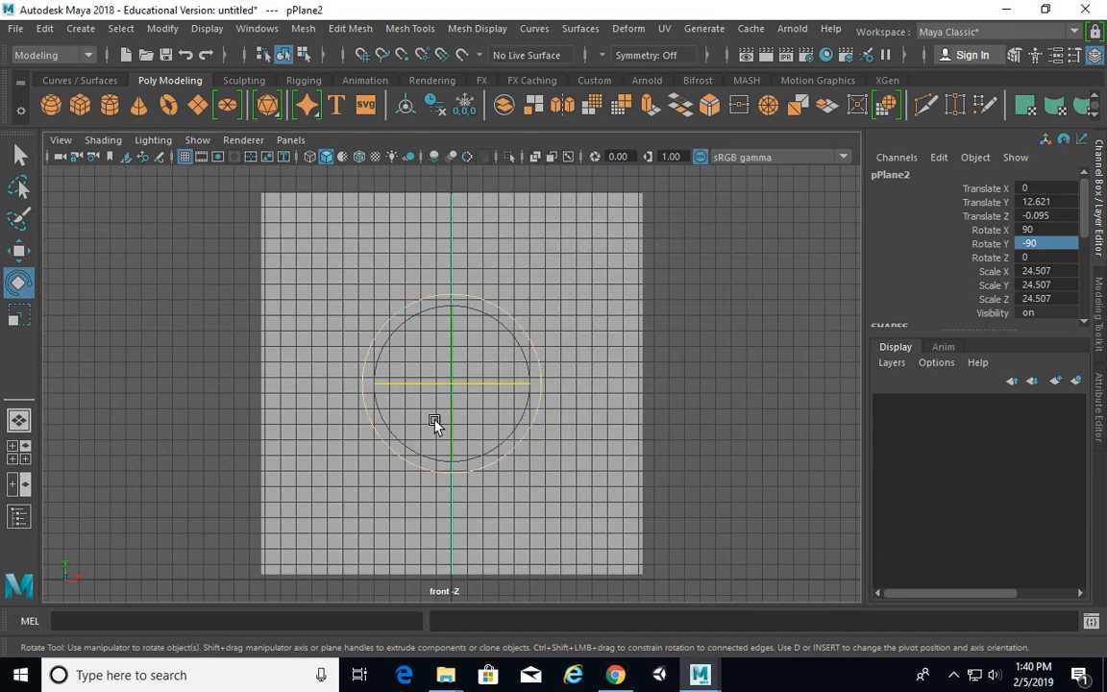
pyautogui.keyDown('alt'); pyautogui.moveTo(389, 389); pyautogui.dragTo(644, 377, button='right'); pyautogui.keyUp('alt')
pyautogui.press('w')
pyautogui.keyDown('alt'); pyautogui.moveTo(382, 319); pyautogui.dragTo(903, 337, button='right'); pyautogui.keyUp('alt')
pyautogui.keyDown('alt'); pyautogui.moveTo(284, 393); pyautogui.dragTo(693, 418, button='right'); pyautogui.keyUp('alt')
pyautogui.keyDown('alt'); pyautogui.moveTo(335, 413); pyautogui.dragTo(562, 383, button='right'); pyautogui.keyUp('alt')
pyautogui.moveTo(561, 382); pyautogui.dragTo(544, 382)
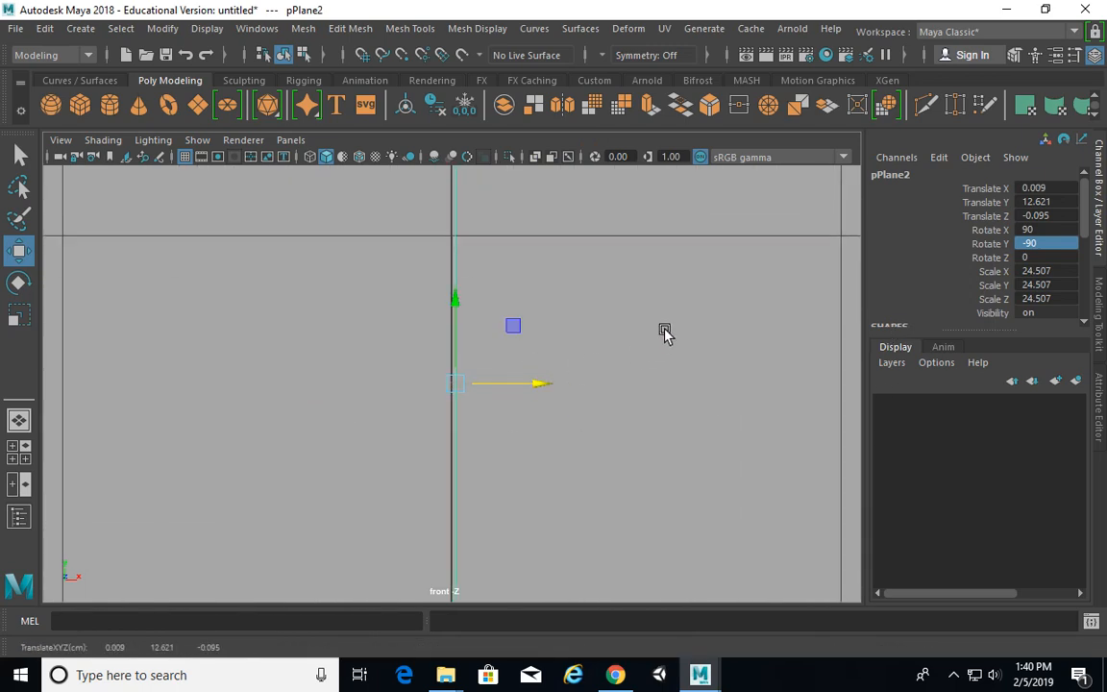
pyautogui.press('space')
pyautogui.press('space')
pyautogui.keyDown('alt'); pyautogui.moveTo(652, 349); pyautogui.dragTo(598, 343); pyautogui.keyUp('alt')
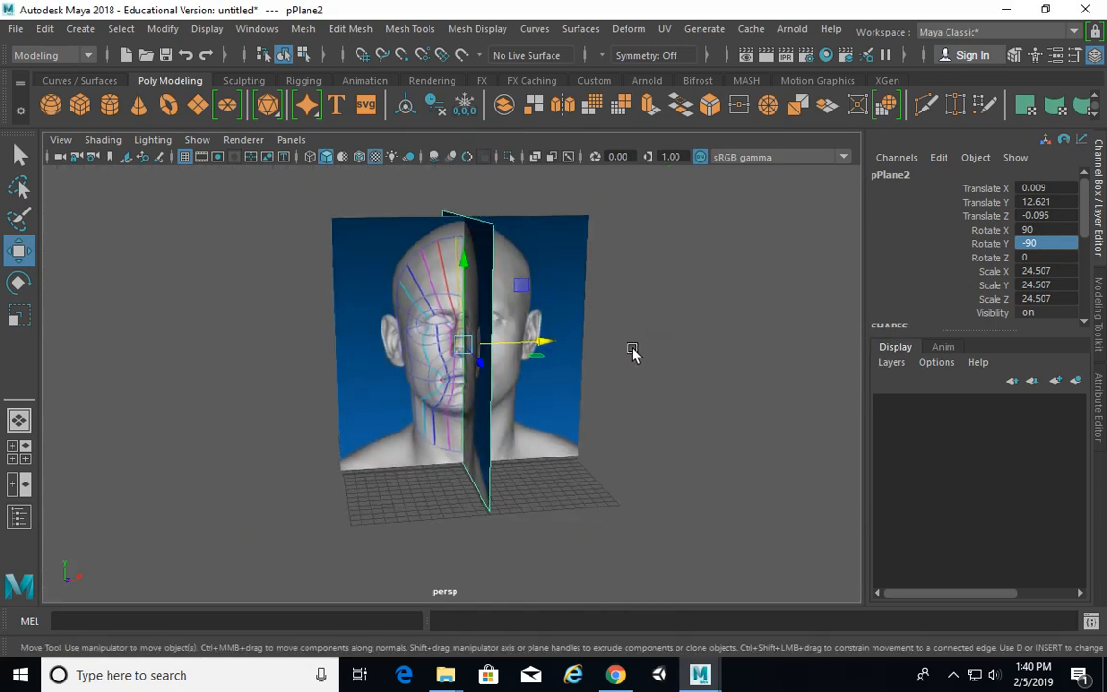
pyautogui.click(663, 361)
pyautogui.keyDown('alt'); pyautogui.moveTo(663, 360); pyautogui.dragTo(697, 360); pyautogui.keyUp('alt')
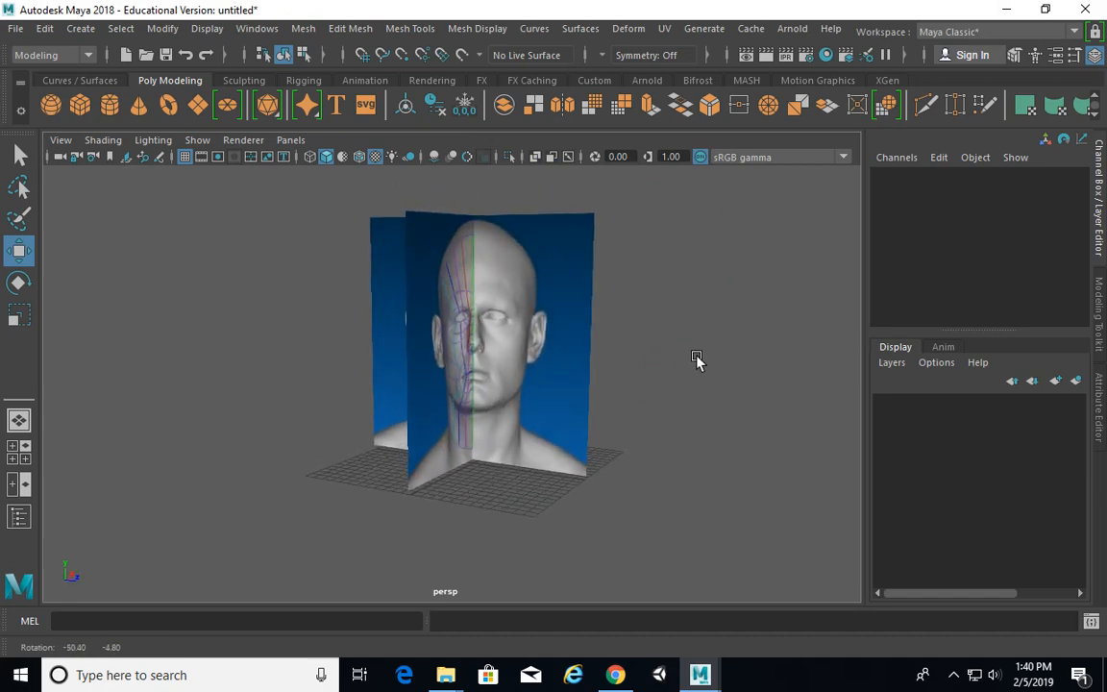
# Step: Assign a new Lambert material to the duplicated side plane
pyautogui.click(541, 265)
pyautogui.keyDown('alt'); pyautogui.moveTo(541, 266); pyautogui.dragTo(522, 250); pyautogui.keyUp('alt')
pyautogui.moveTo(522, 176); pyautogui.dragTo(531, 630, button='right')
pyautogui.moveTo(289, 175); pyautogui.dragTo(228, 84)
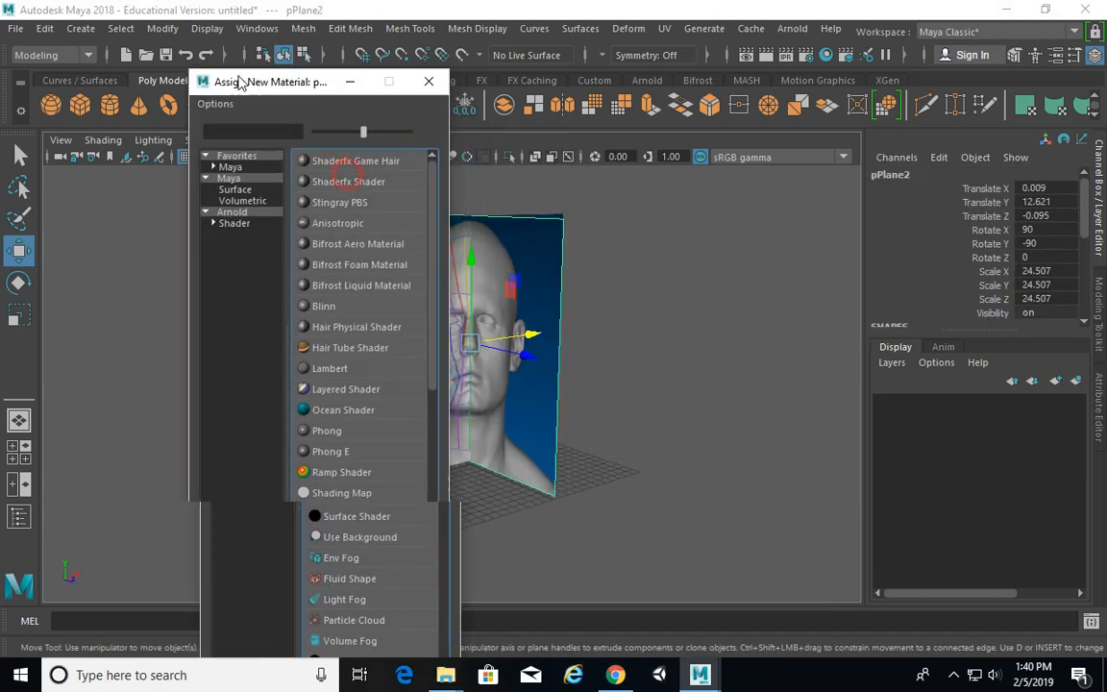
pyautogui.click(326, 368)
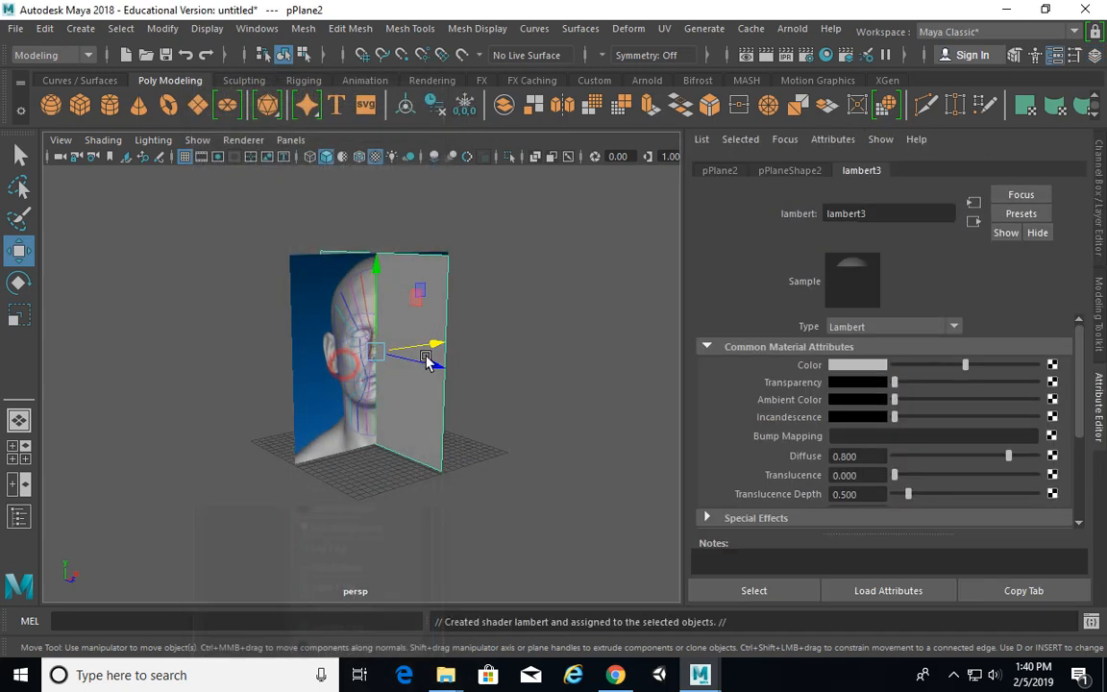
# Step: Connect a File texture to the side plane material's Color and load Head_Ref_Side_Color_Coded_01.jpg into it
pyautogui.click(1053, 366)
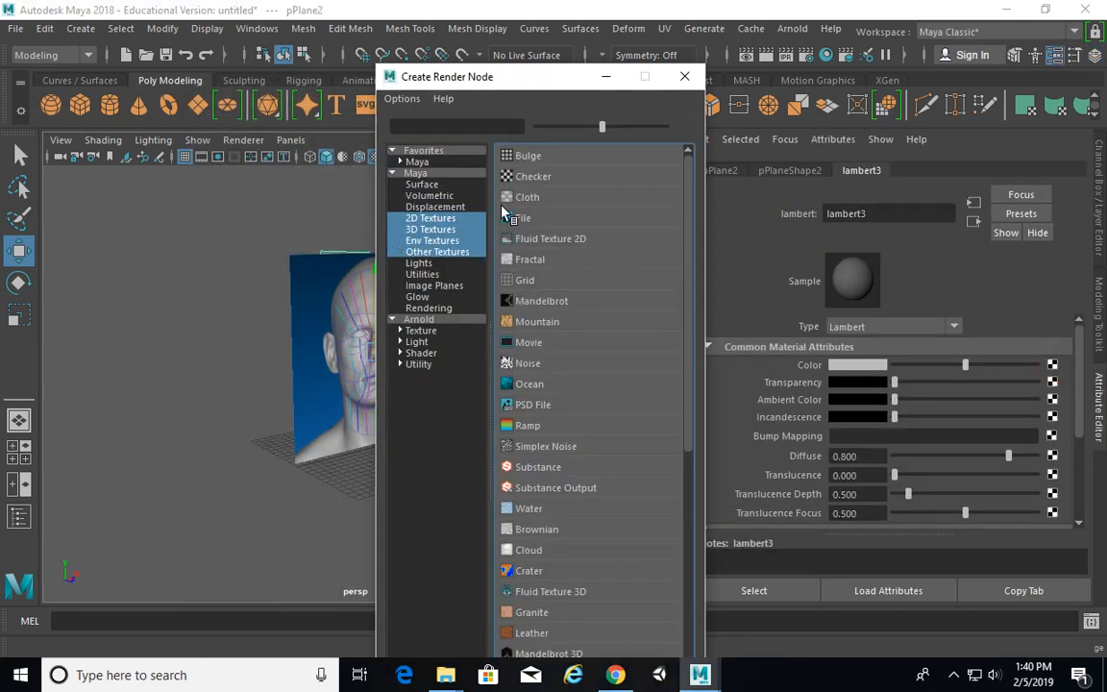
pyautogui.click(534, 216)
pyautogui.click(1057, 408)
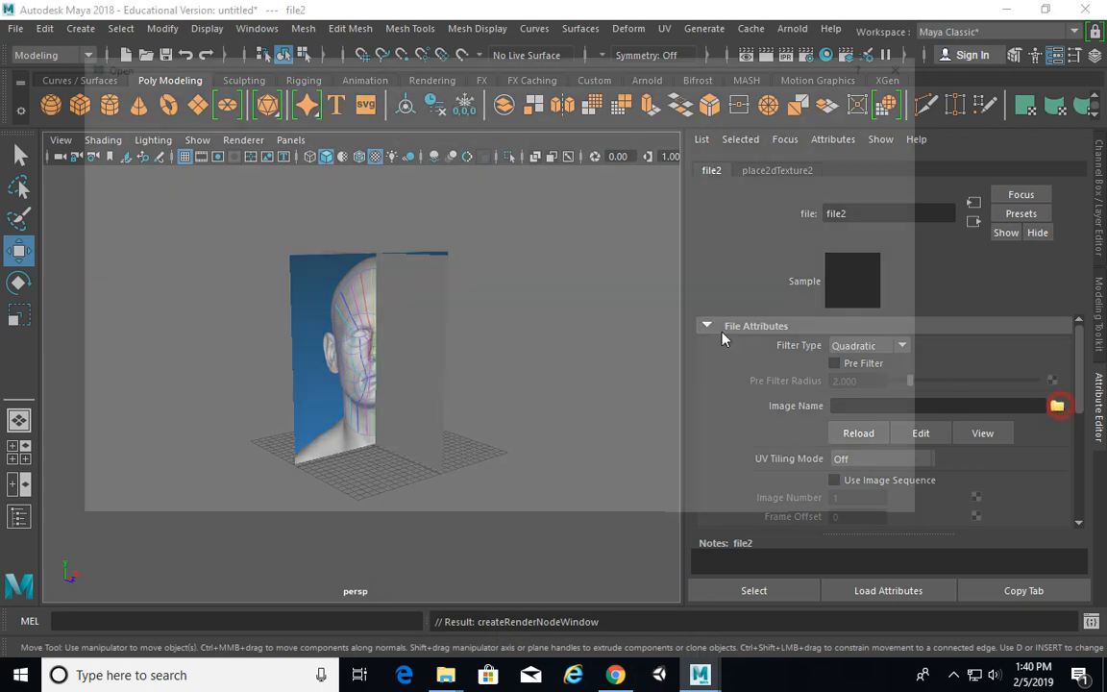
pyautogui.click(306, 237)
pyautogui.doubleClick(275, 245)
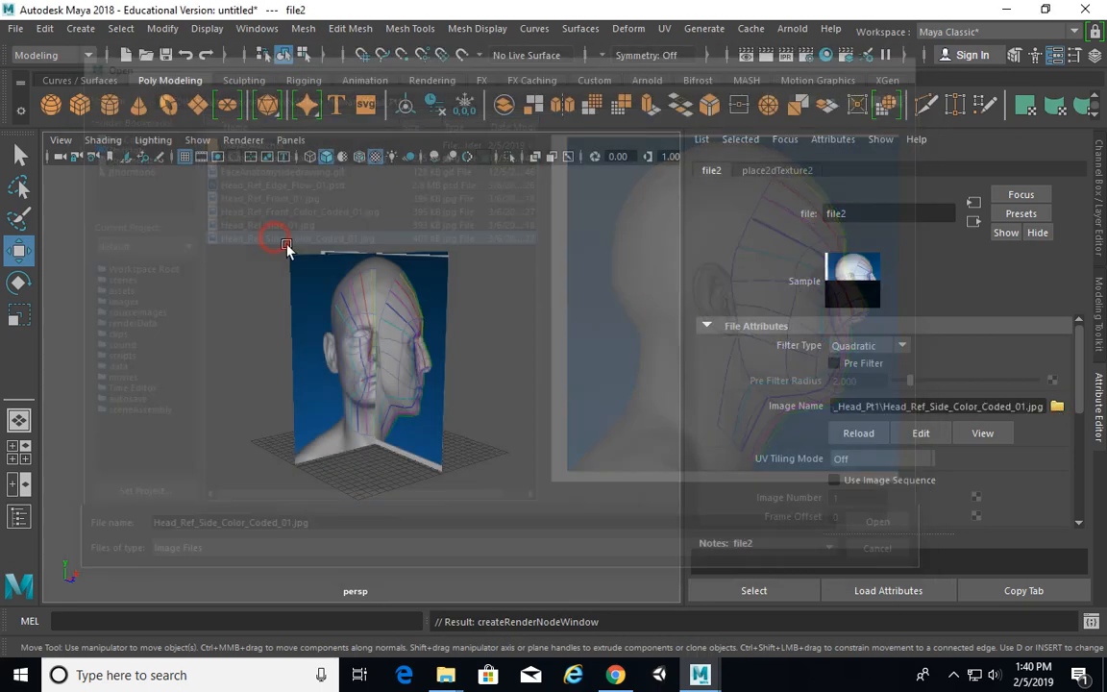
pyautogui.keyDown('alt'); pyautogui.moveTo(477, 354); pyautogui.dragTo(327, 300); pyautogui.keyUp('alt')
pyautogui.press('q')
pyautogui.keyDown('alt'); pyautogui.moveTo(531, 317); pyautogui.dragTo(465, 293, button='right'); pyautogui.keyUp('alt')
pyautogui.click(13, 28)
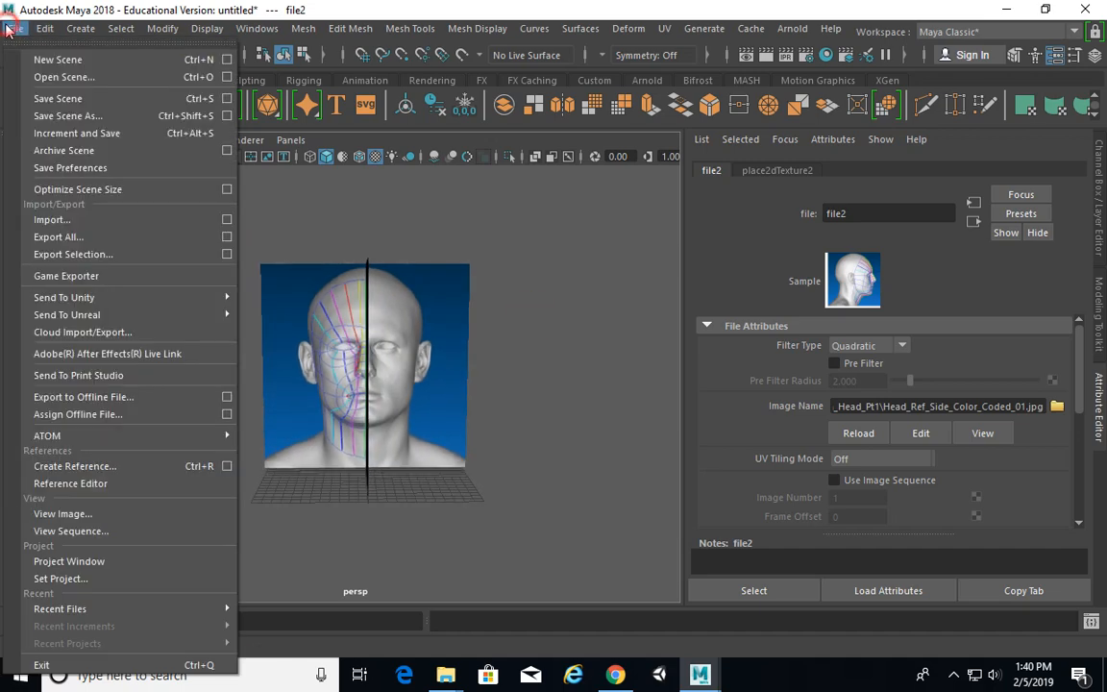
pyautogui.click(337, 4)
# Step: Create a display layer from the front reference plane and name it Head_Ref_Front_L
pyautogui.click(1100, 229)
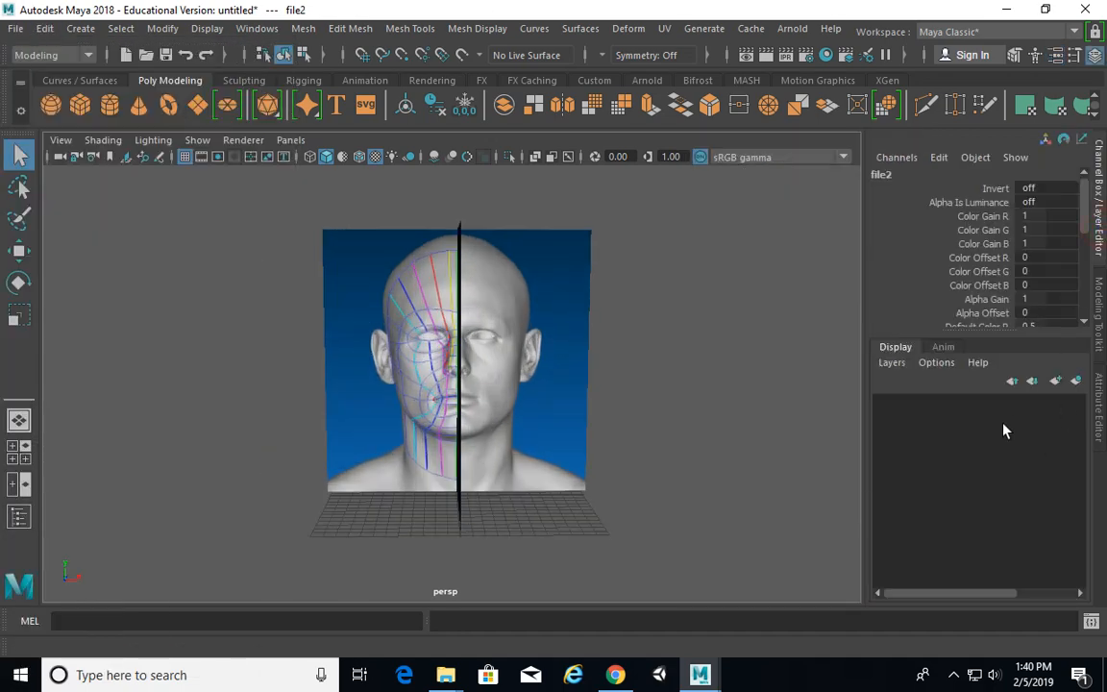
pyautogui.click(358, 247)
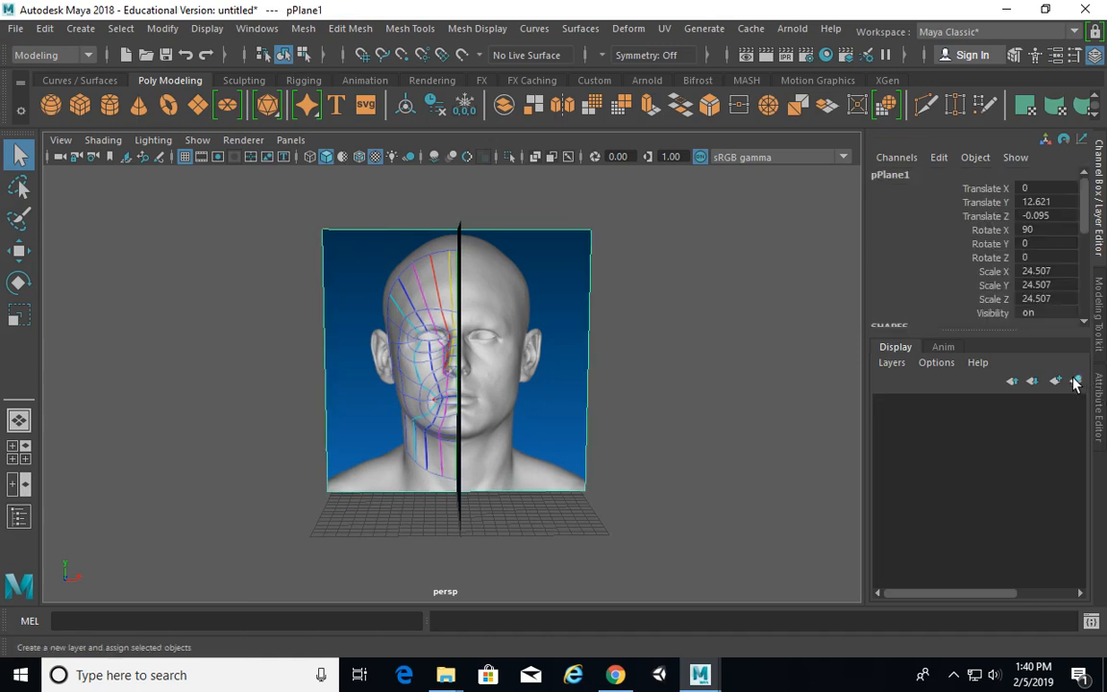
pyautogui.click(1075, 381)
pyautogui.doubleClick(971, 408)
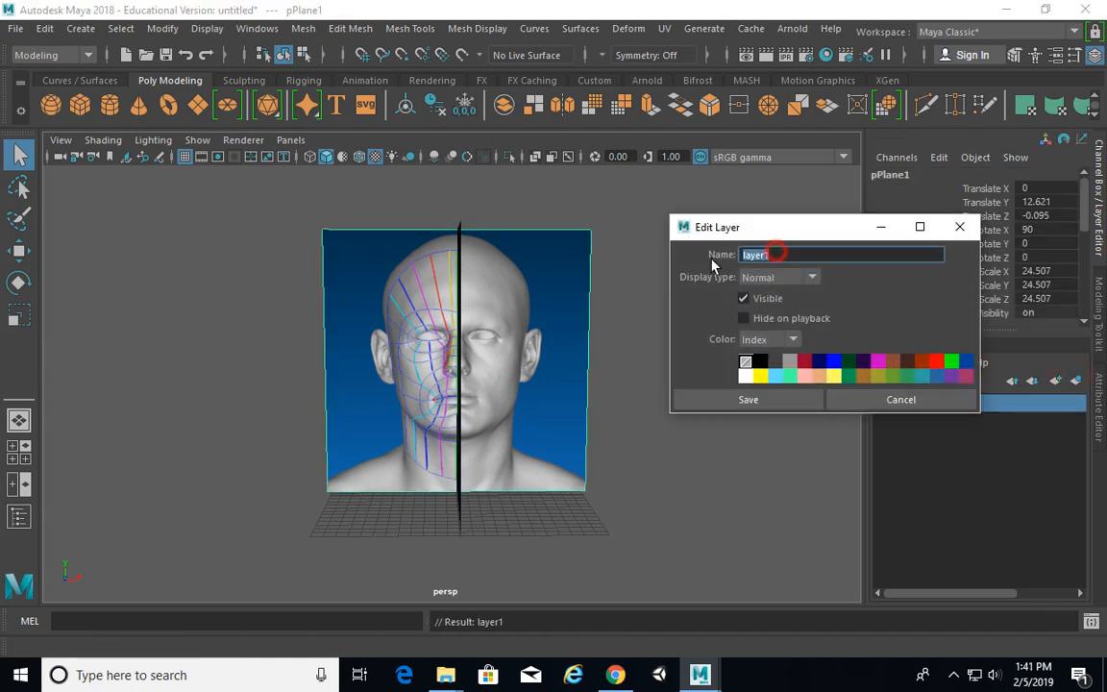
pyautogui.press('BackSpace')
pyautogui.write('Head_Ref')
pyautogui.write('_L')
pyautogui.press('Left')
pyautogui.press('Left')
pyautogui.write('_Front')
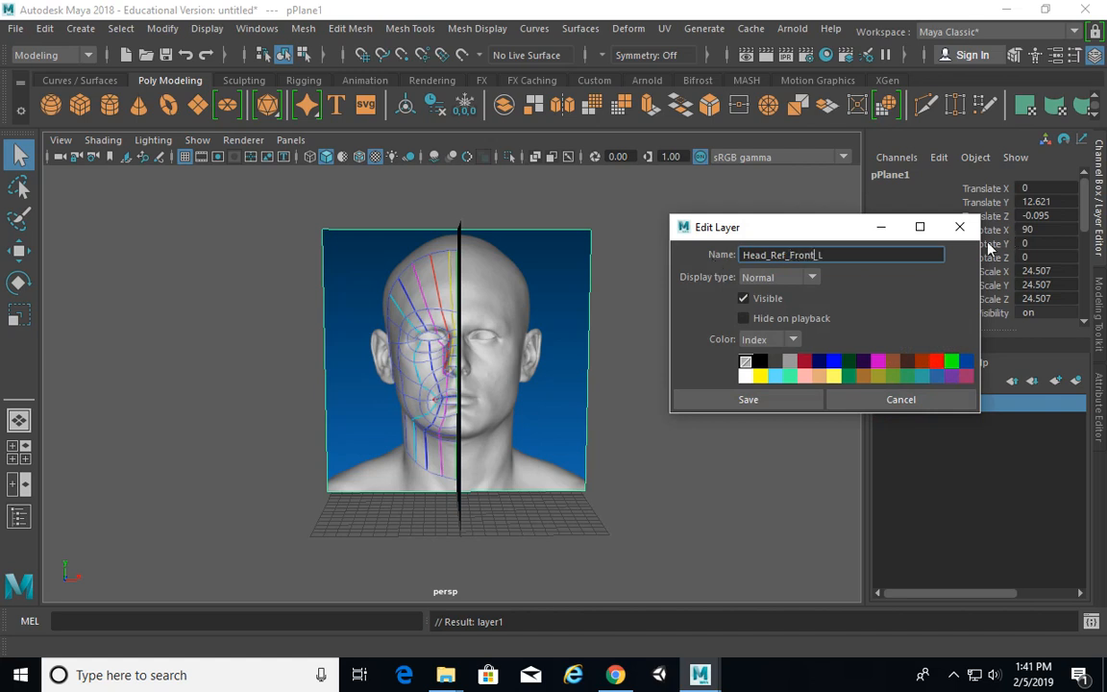
pyautogui.moveTo(840, 254); pyautogui.dragTo(248, 315)
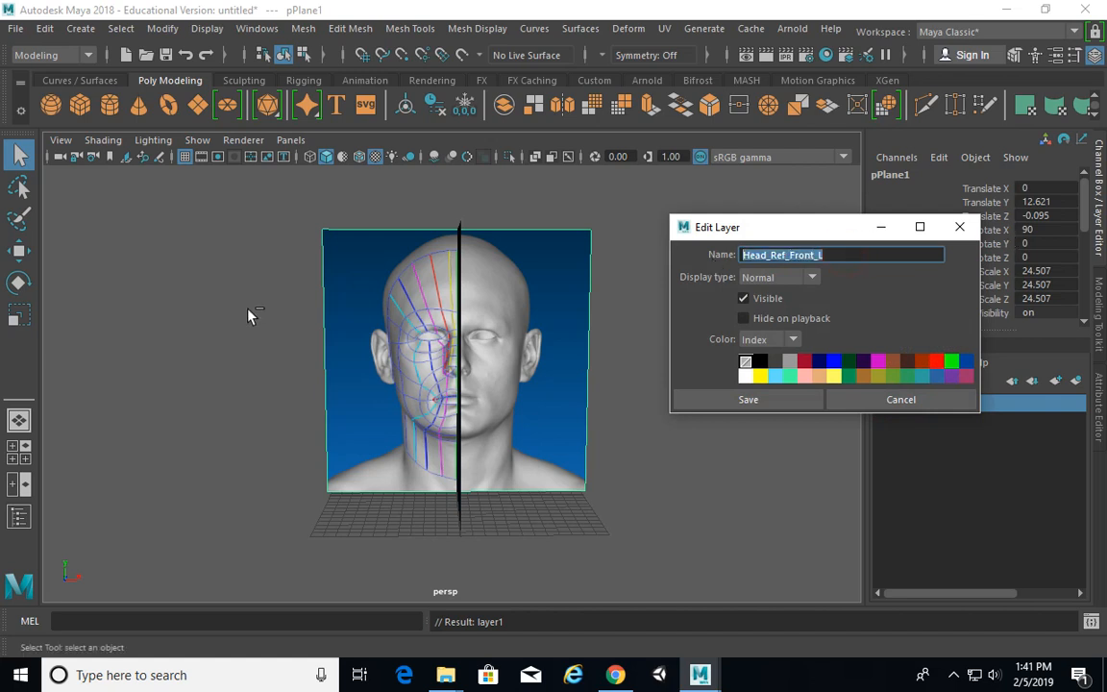
pyautogui.click(746, 401)
# Step: Create a display layer from the side reference plane, name it Head_Ref_Side_L, and hide that layer
pyautogui.keyDown('alt'); pyautogui.moveTo(672, 315); pyautogui.dragTo(442, 295); pyautogui.keyUp('alt')
pyautogui.click(442, 294)
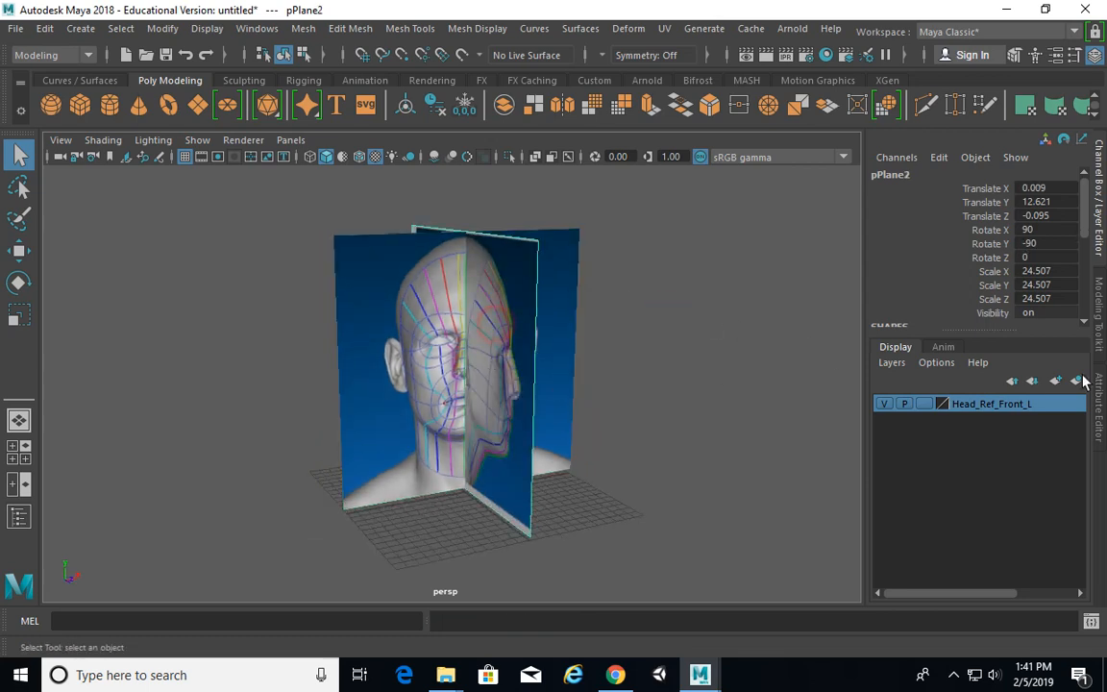
pyautogui.click(1077, 381)
pyautogui.doubleClick(962, 403)
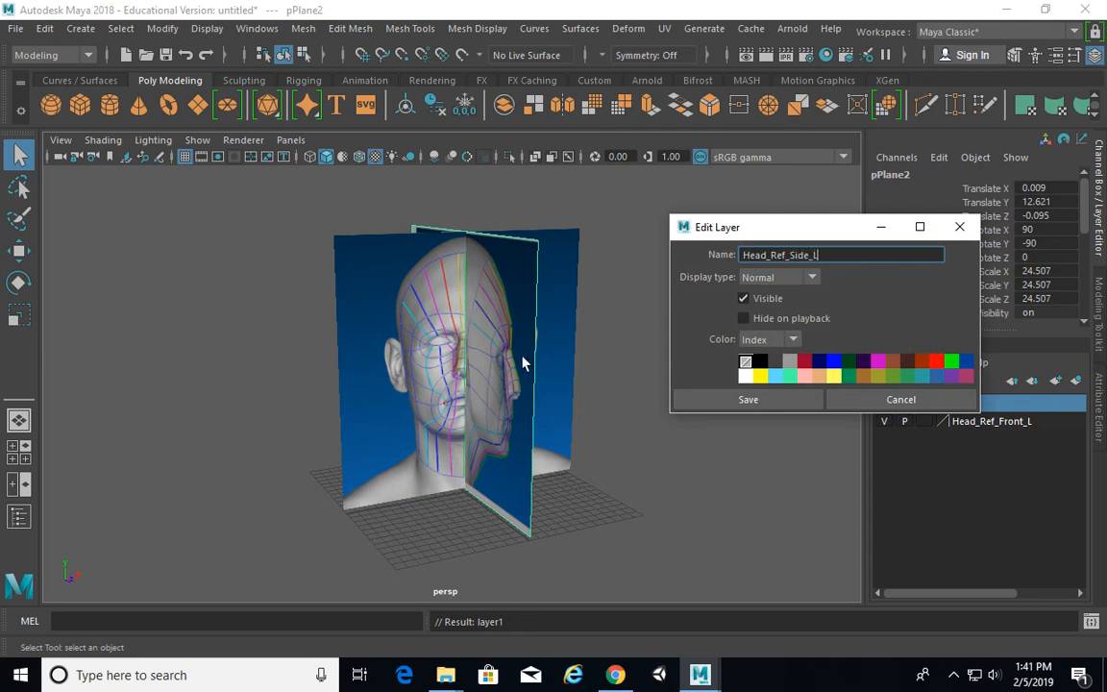
pyautogui.click(748, 400)
pyautogui.click(884, 404)
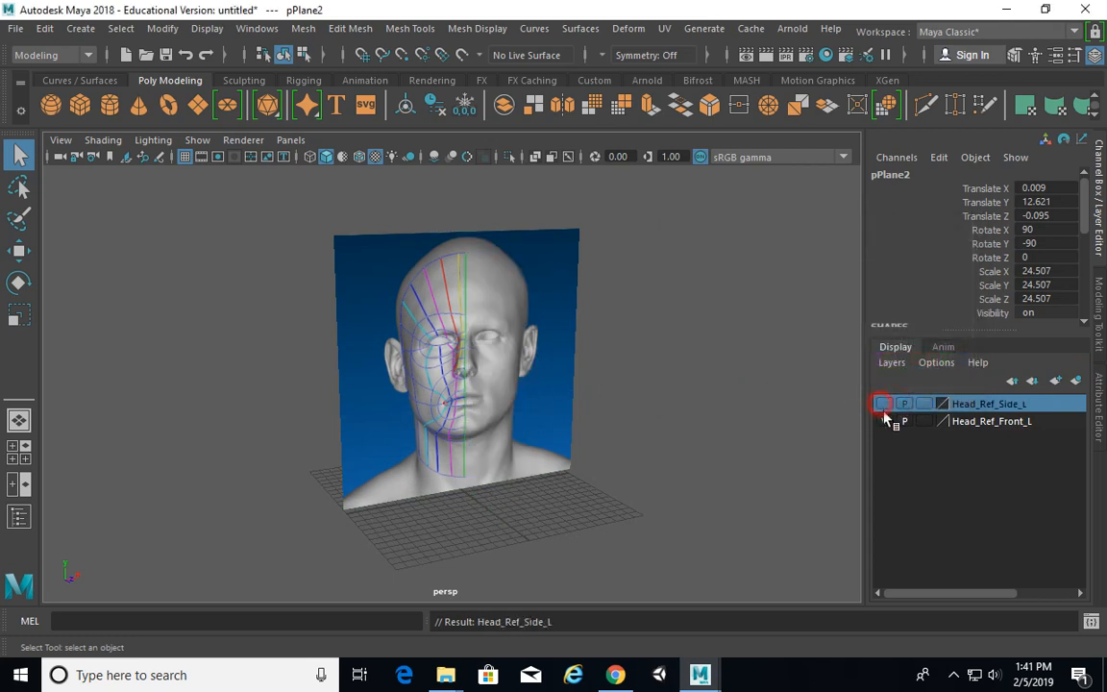
# Step: Make the side reference layer visible and set both the Head_Ref_Side_L and Head_Ref_Front_L layers to Reference mode
pyautogui.click(884, 421)
pyautogui.click(884, 404)
pyautogui.click(884, 421)
pyautogui.click(924, 405)
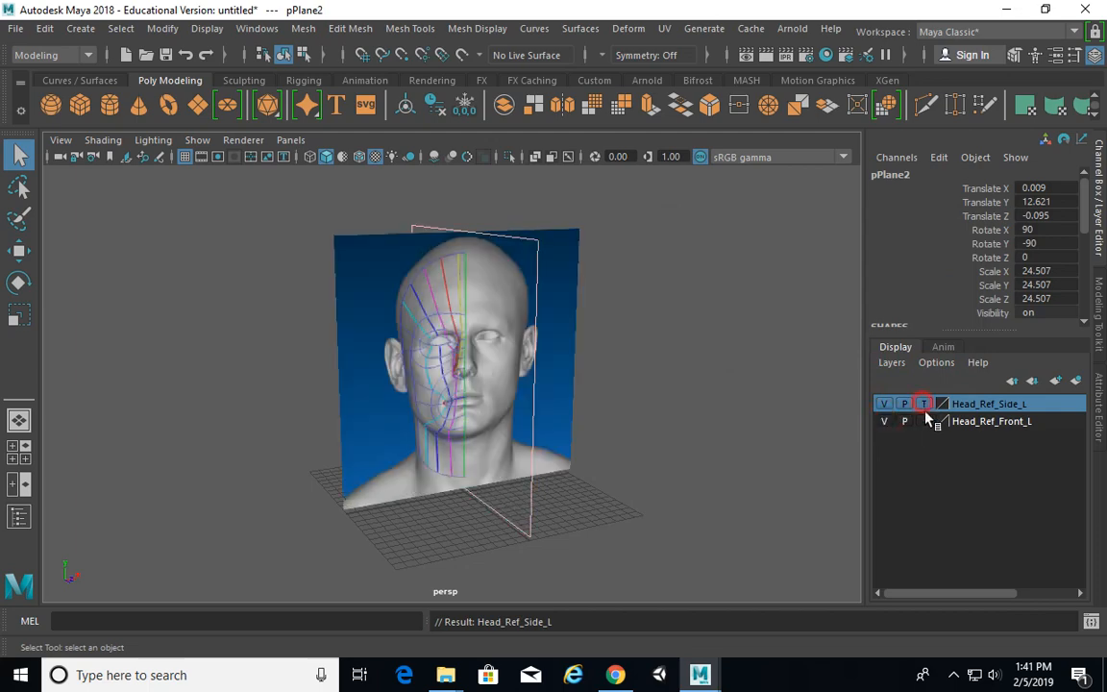
pyautogui.click(924, 421)
pyautogui.click(924, 405)
pyautogui.click(923, 421)
pyautogui.click(731, 366)
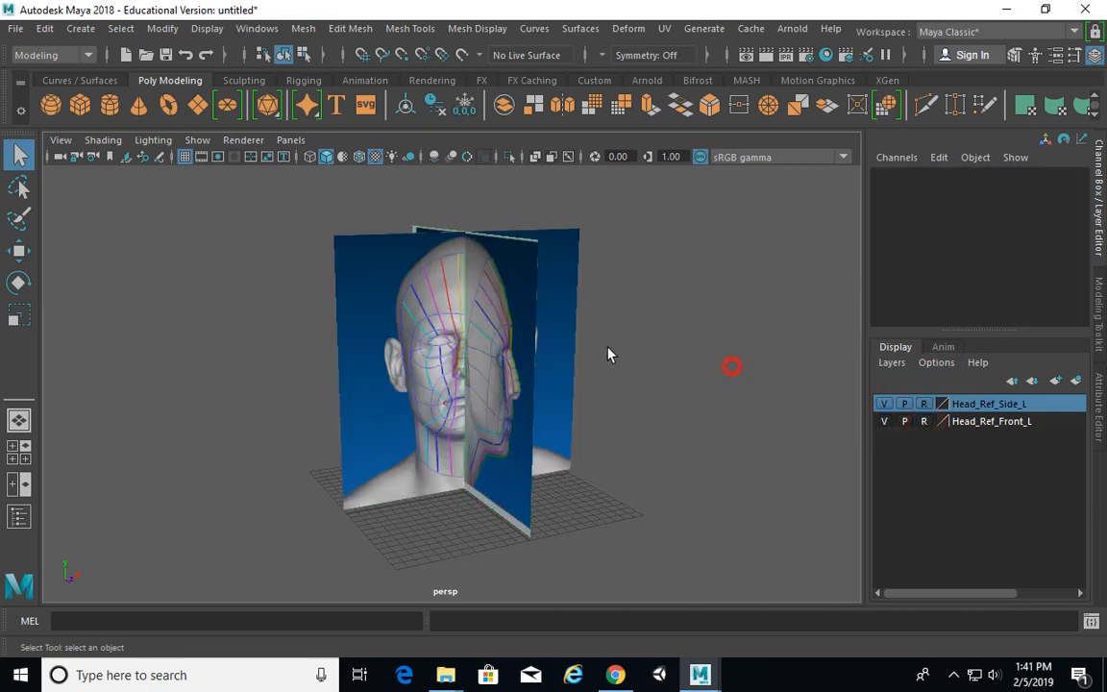
# Step: Check the two reference planes by toggling the visibility of the side and front layers off and on
pyautogui.keyDown('alt'); pyautogui.moveTo(650, 398); pyautogui.dragTo(543, 366); pyautogui.keyUp('alt')
pyautogui.click(885, 403)
pyautogui.click(884, 421)
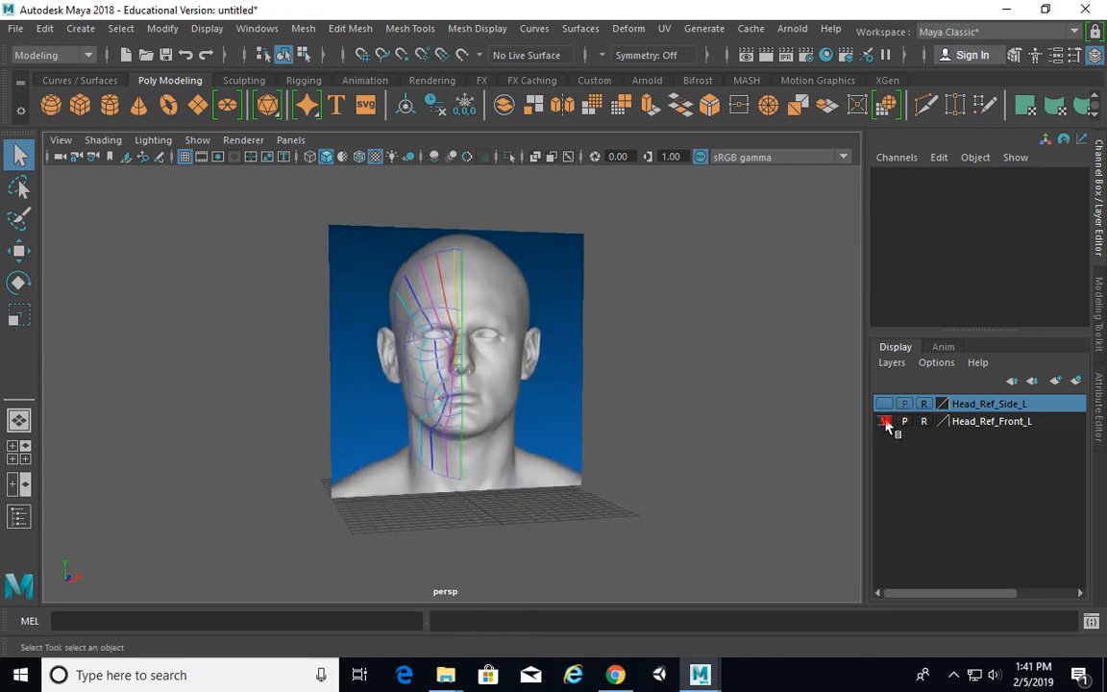
pyautogui.click(884, 404)
pyautogui.click(884, 421)
pyautogui.moveTo(678, 336)
pyautogui.keyDown('alt'); pyautogui.mouseDown()
pyautogui.moveTo(637, 342)
pyautogui.moveTo(680, 331)
pyautogui.mouseUp(); pyautogui.keyUp('alt')
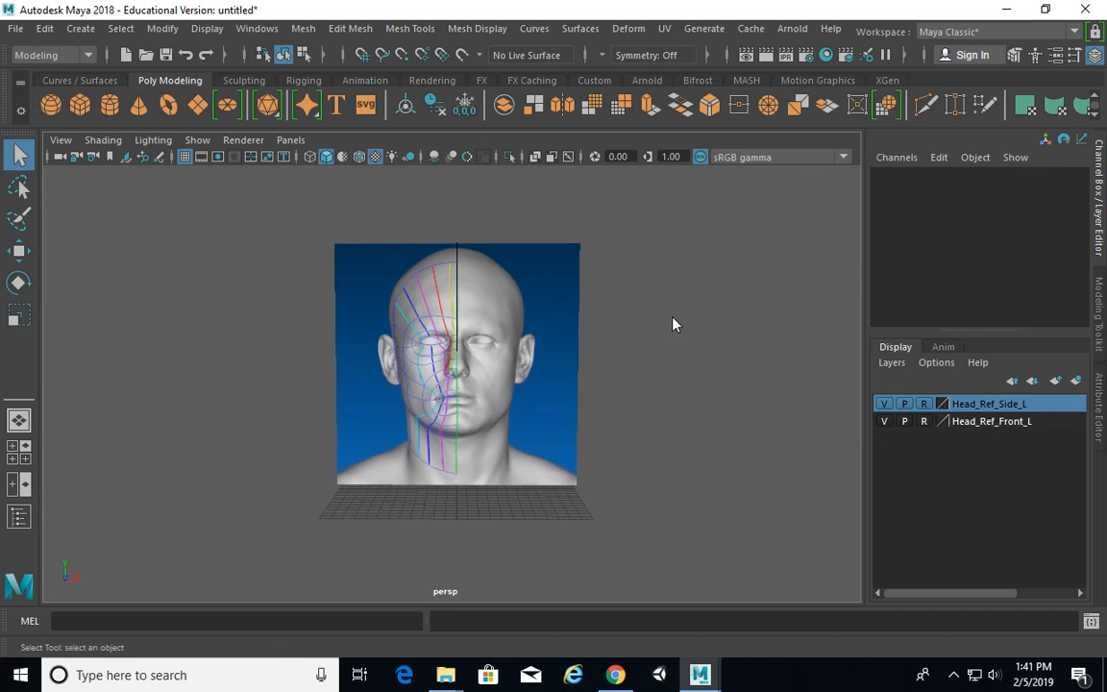
# Step: Switch to the four-view layout, turn on textured display in the front and side views, and fit the front reference in view
pyautogui.press('space')
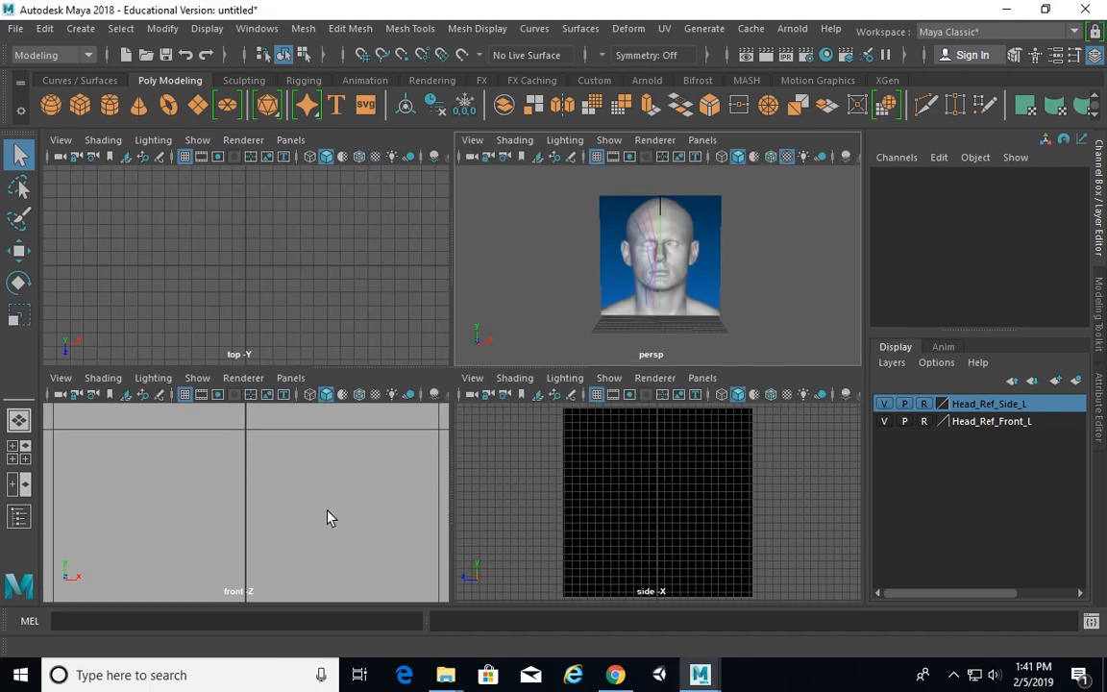
pyautogui.press('6')
pyautogui.press('6')
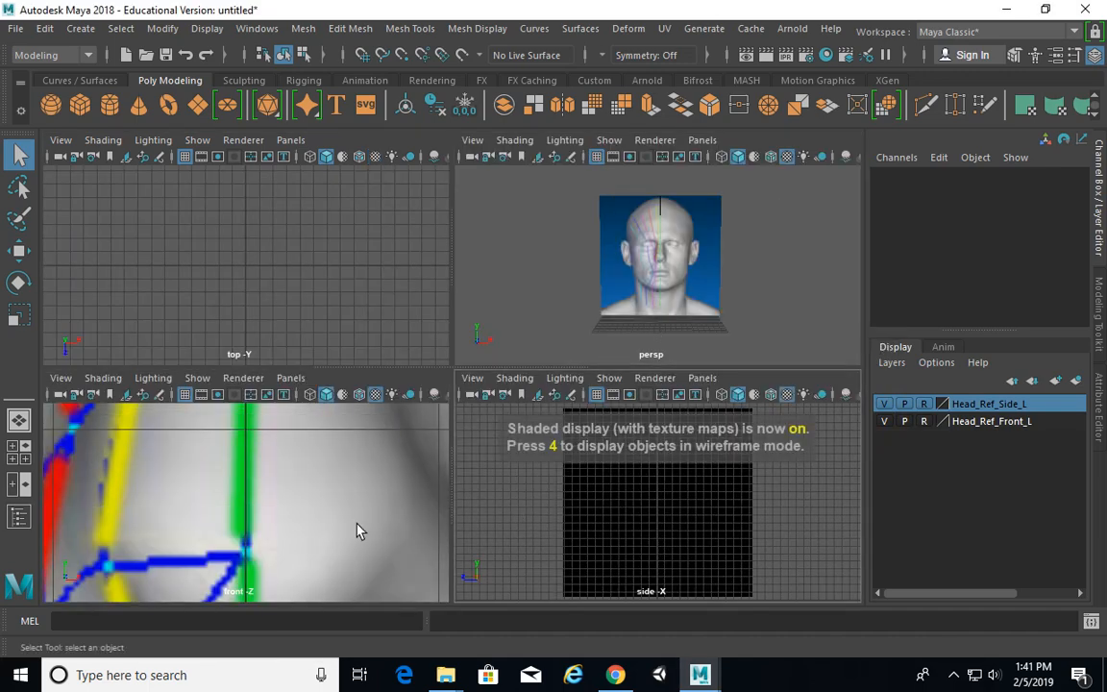
pyautogui.scroll(-10, 238, 498)
pyautogui.keyDown('alt'); pyautogui.click(185, 502); pyautogui.keyUp('alt')
pyautogui.keyDown('alt'); pyautogui.moveTo(185, 501); pyautogui.dragTo(321, 510, button='middle'); pyautogui.keyUp('alt')
pyautogui.scroll(-7, 274, 507)
pyautogui.keyDown('alt'); pyautogui.click(791, 487); pyautogui.keyUp('alt')
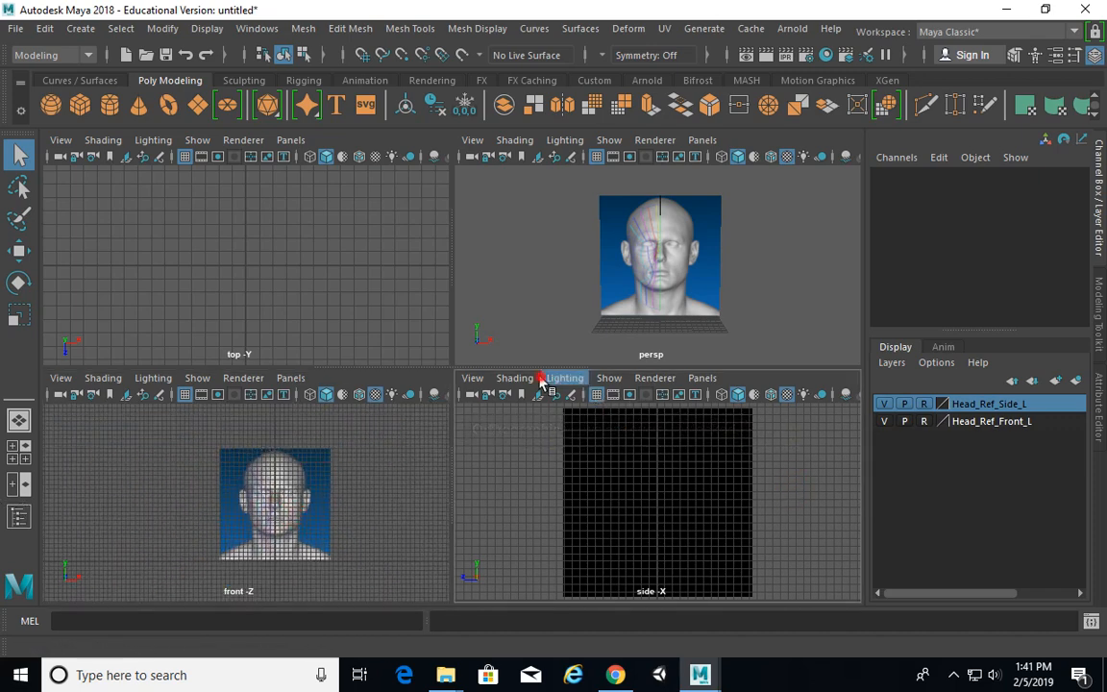
# Step: Toggle two-sided lighting in the side, front and perspective views
pyautogui.click(541, 380)
pyautogui.click(587, 499)
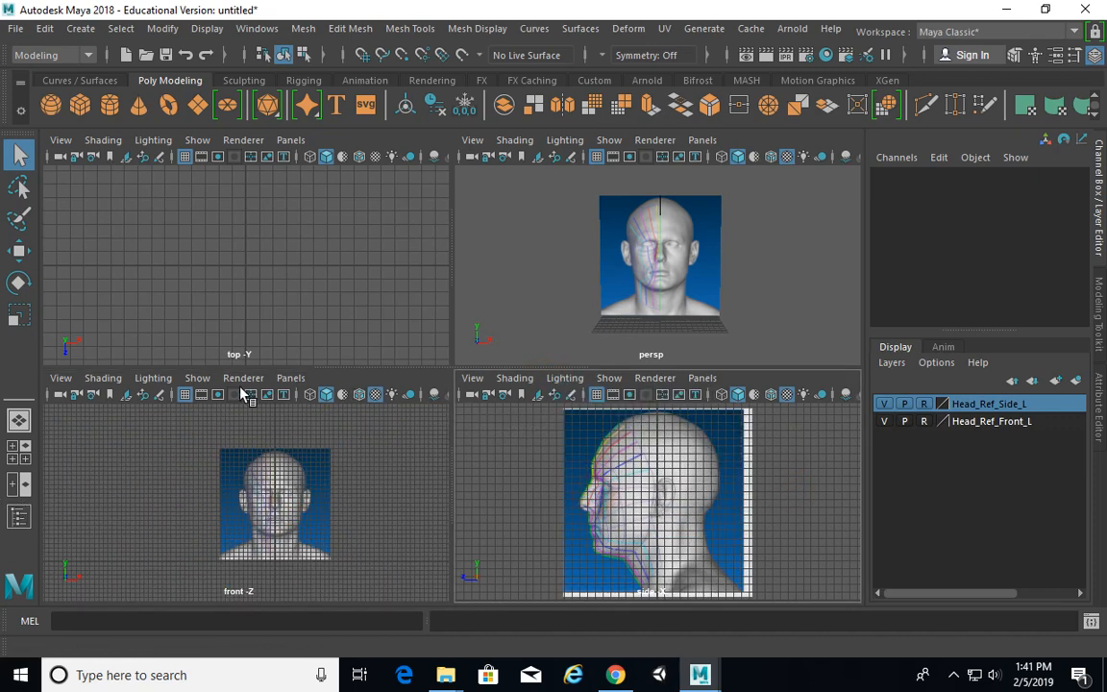
pyautogui.click(153, 378)
pyautogui.click(192, 500)
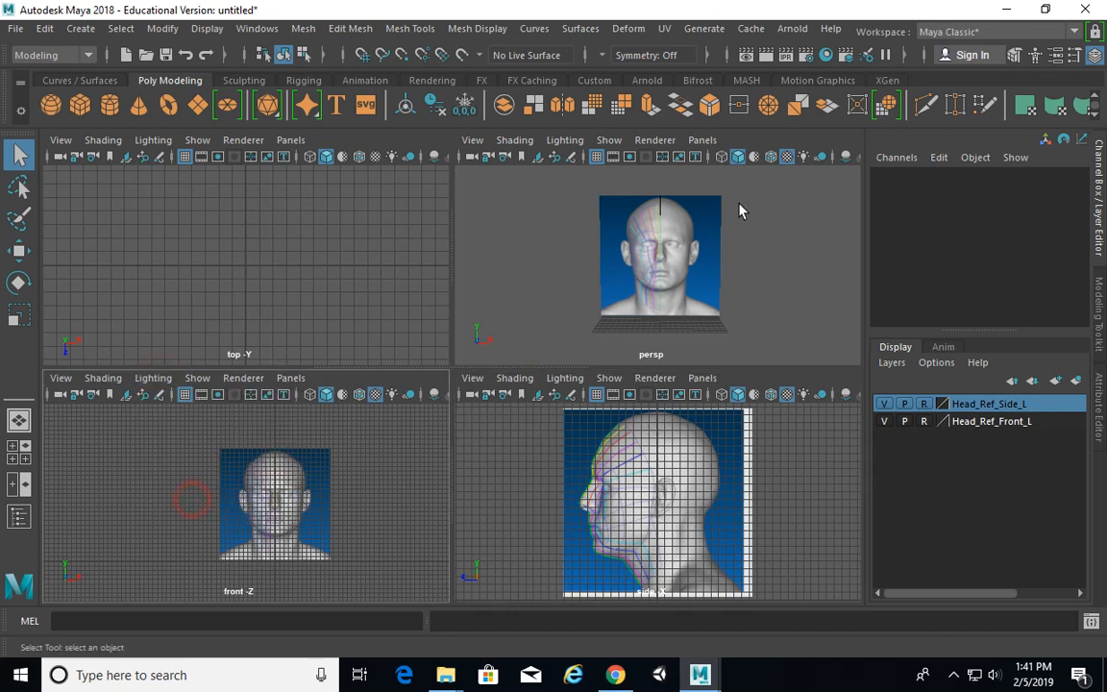
pyautogui.click(609, 141)
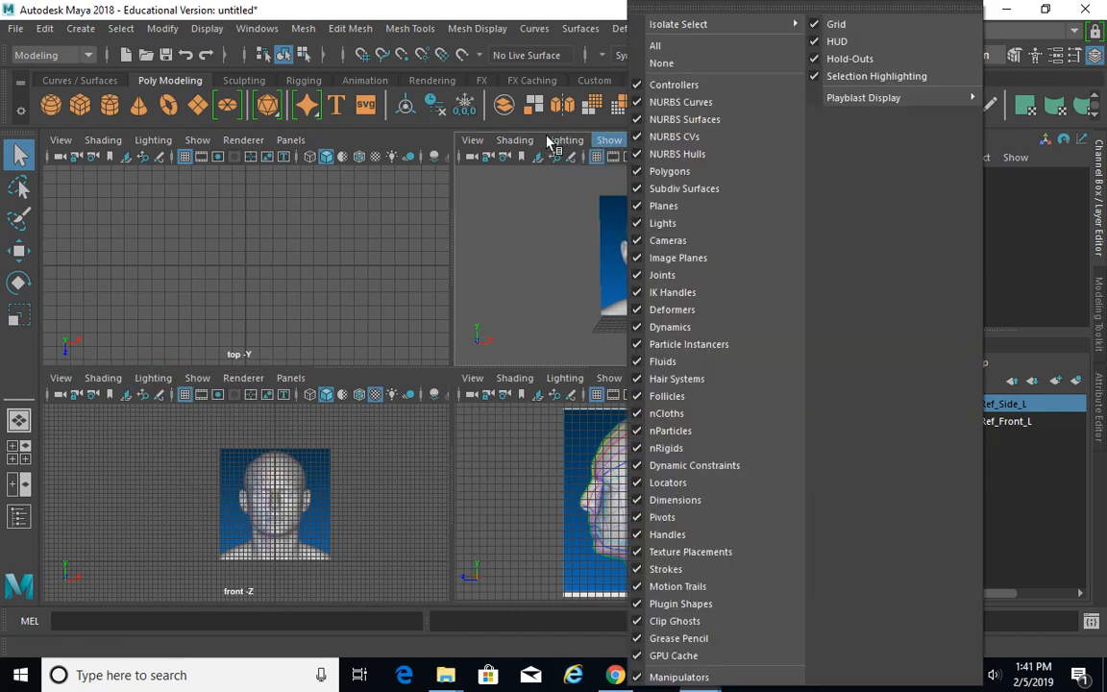
pyautogui.click(527, 140)
pyautogui.click(560, 140)
pyautogui.click(594, 260)
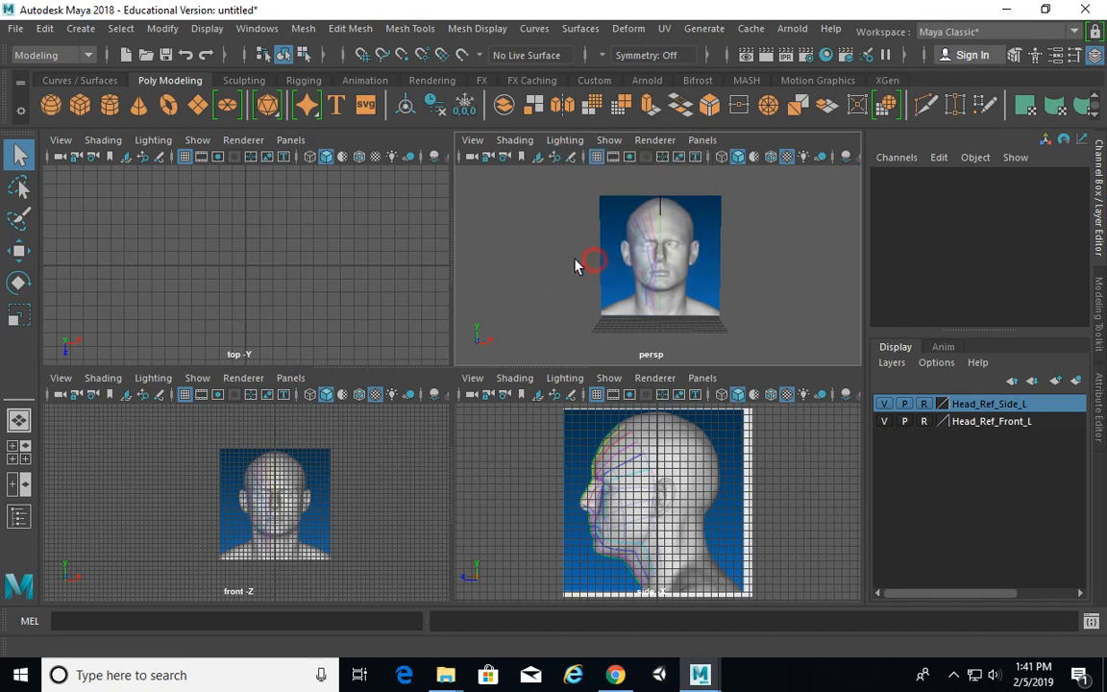
# Step: Maximize the front view and hide its grid
pyautogui.scroll(-3, 398, 268)
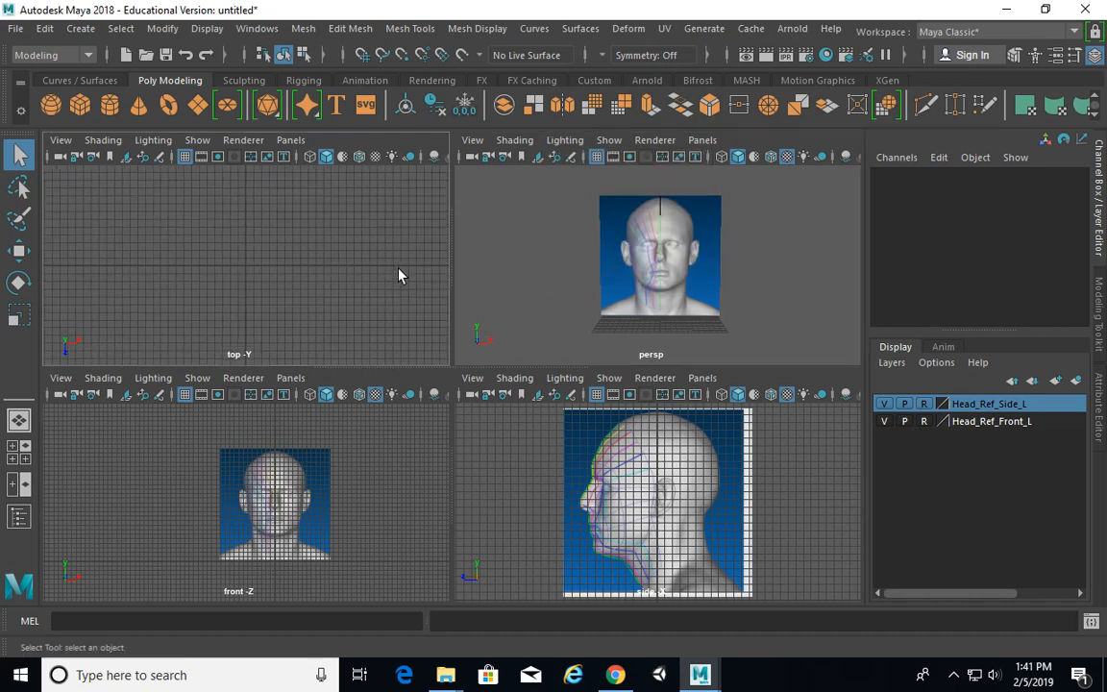
pyautogui.click(681, 260)
pyautogui.press('space')
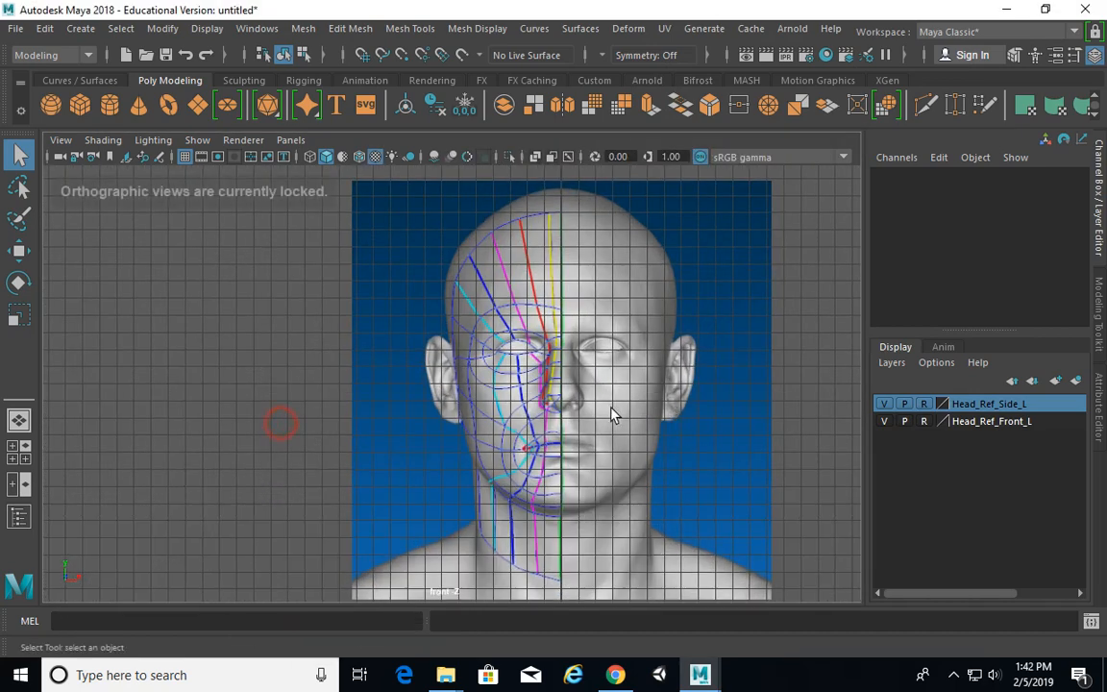
pyautogui.keyDown('alt'); pyautogui.moveTo(546, 377); pyautogui.dragTo(473, 360, button='middle'); pyautogui.keyUp('alt')
pyautogui.click(186, 157)
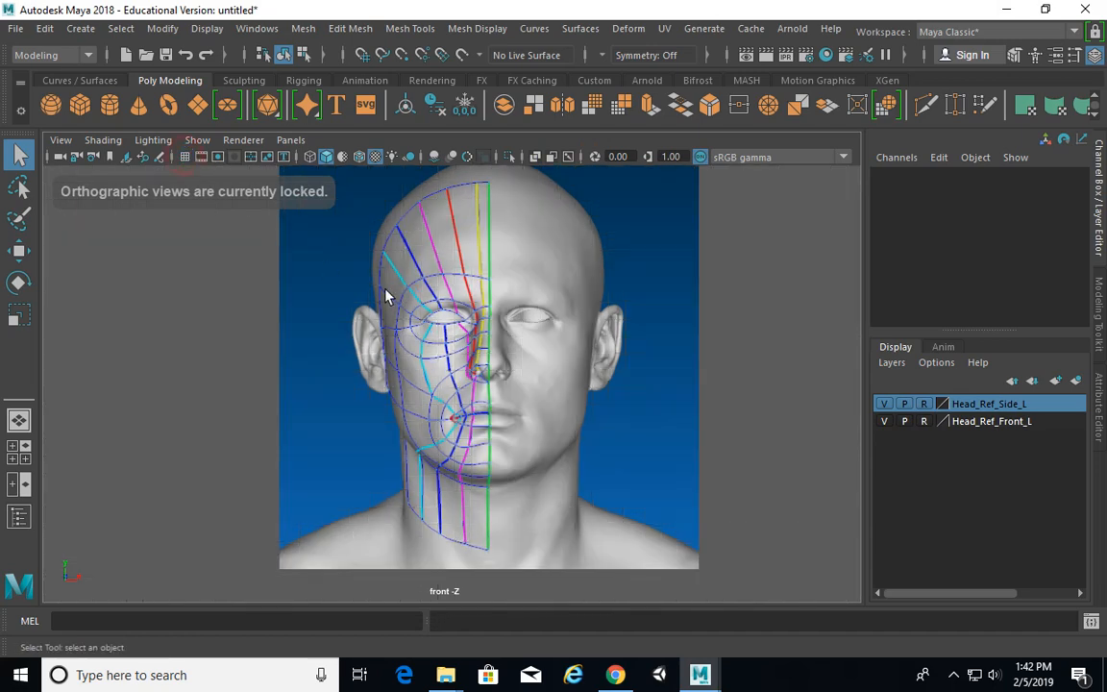
# Step: Examine the color-coded topology lines around the eyes, nose, mouth and jaw on the front reference
pyautogui.scroll(5, 509, 322)
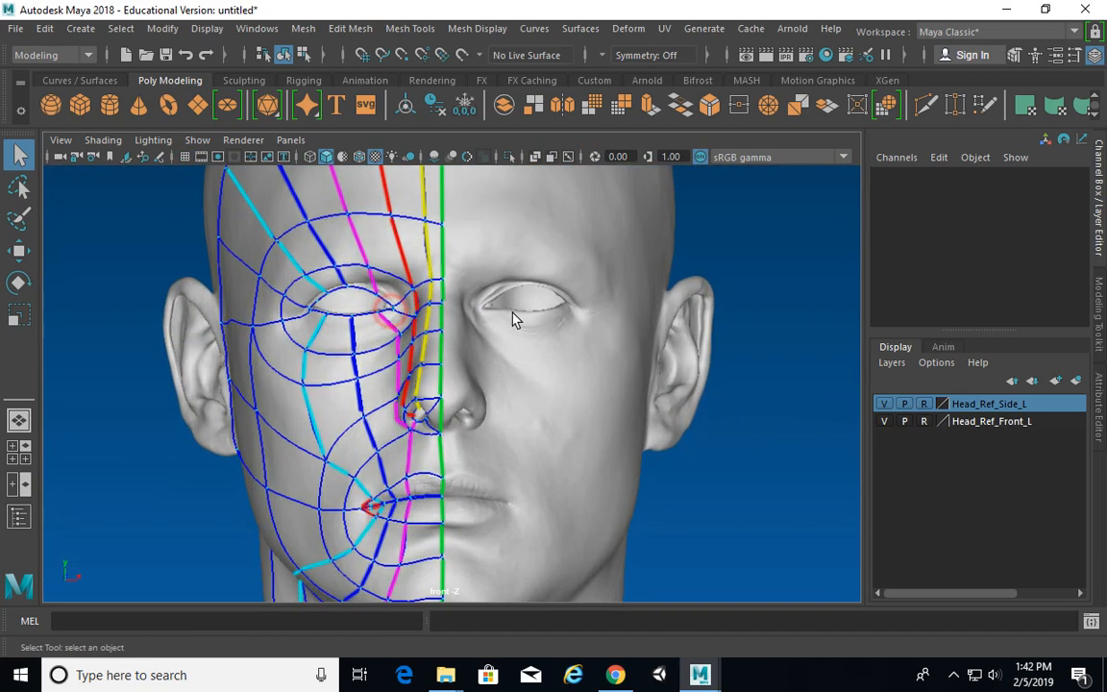
pyautogui.keyDown('alt'); pyautogui.moveTo(400, 305); pyautogui.dragTo(448, 297, button='middle'); pyautogui.keyUp('alt')
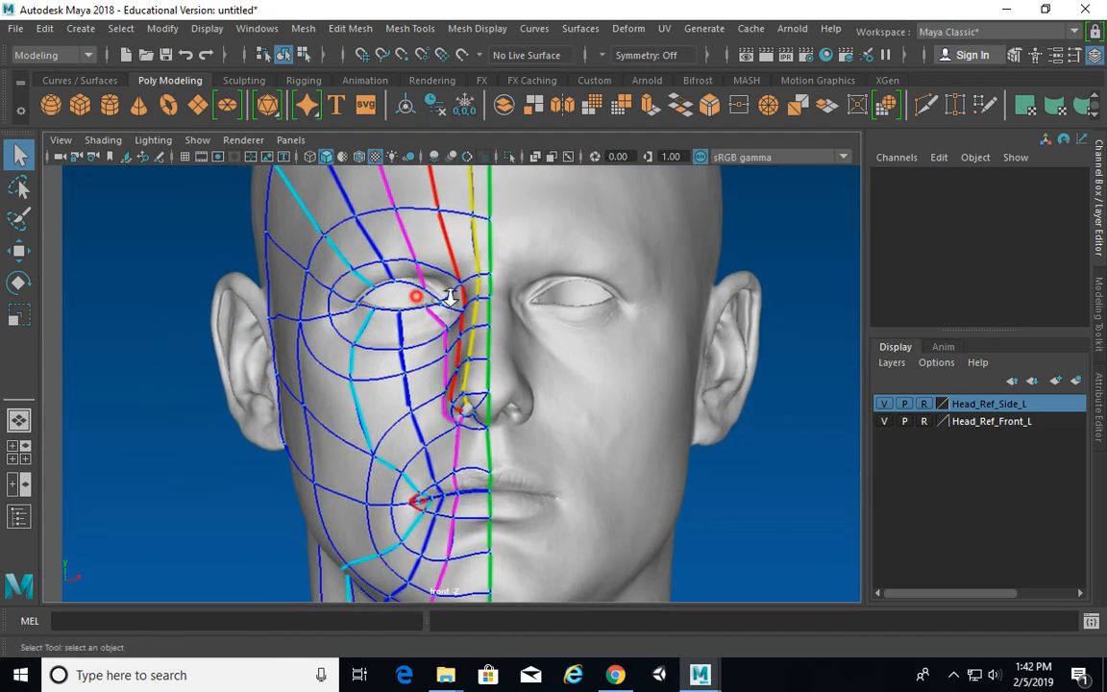
pyautogui.scroll(2, 536, 295)
pyautogui.keyDown('alt'); pyautogui.moveTo(538, 294); pyautogui.dragTo(545, 337, button='middle'); pyautogui.keyUp('alt')
pyautogui.scroll(-1, 578, 293)
pyautogui.keyDown('alt'); pyautogui.moveTo(569, 305); pyautogui.dragTo(538, 281); pyautogui.keyUp('alt')
pyautogui.keyDown('alt'); pyautogui.moveTo(538, 280); pyautogui.dragTo(549, 238, button='middle'); pyautogui.keyUp('alt')
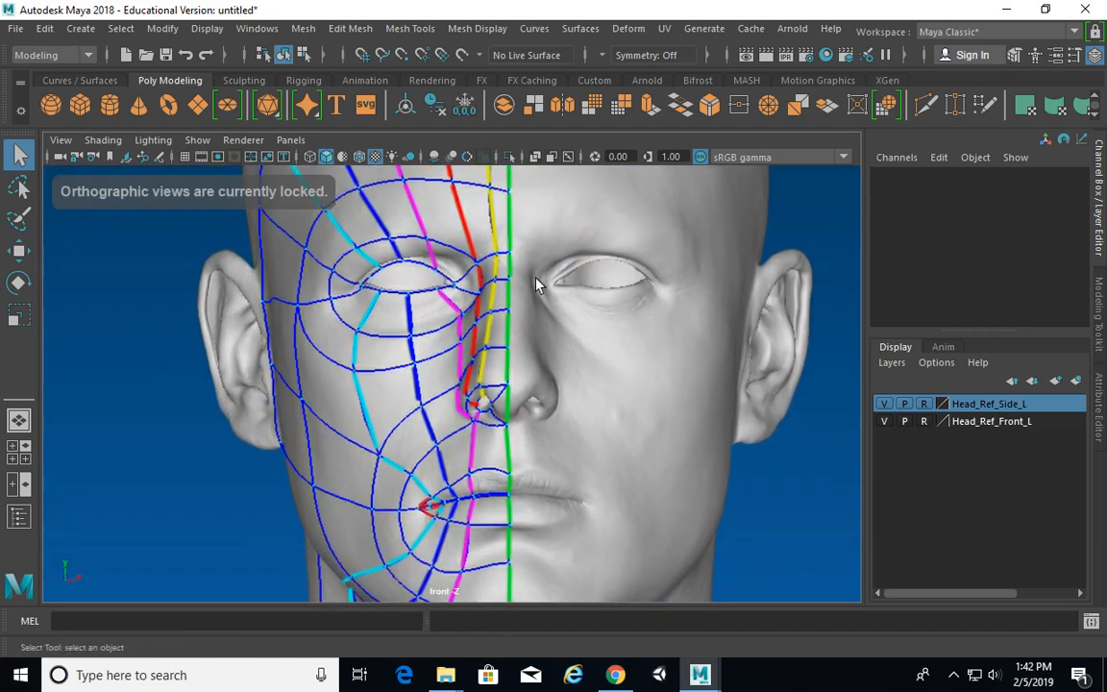
pyautogui.keyDown('alt'); pyautogui.moveTo(571, 313); pyautogui.dragTo(490, 274, button='right'); pyautogui.keyUp('alt')
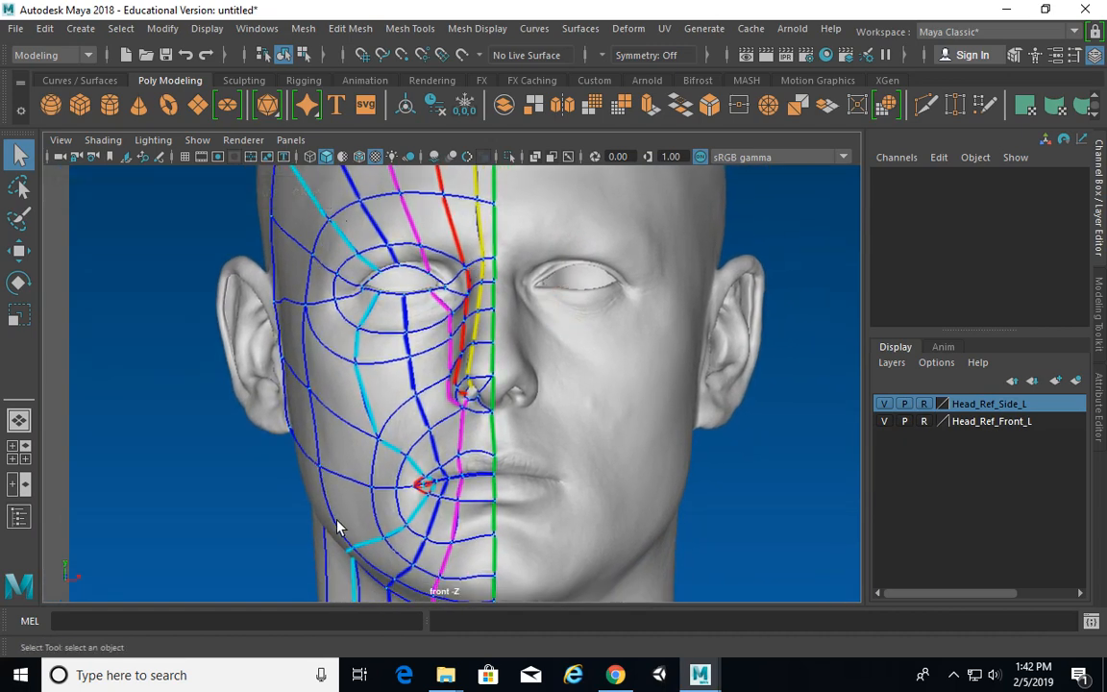
pyautogui.keyDown('alt'); pyautogui.moveTo(599, 480); pyautogui.dragTo(571, 463); pyautogui.keyUp('alt')
pyautogui.keyDown('alt'); pyautogui.moveTo(571, 462); pyautogui.dragTo(524, 404, button='right'); pyautogui.keyUp('alt')
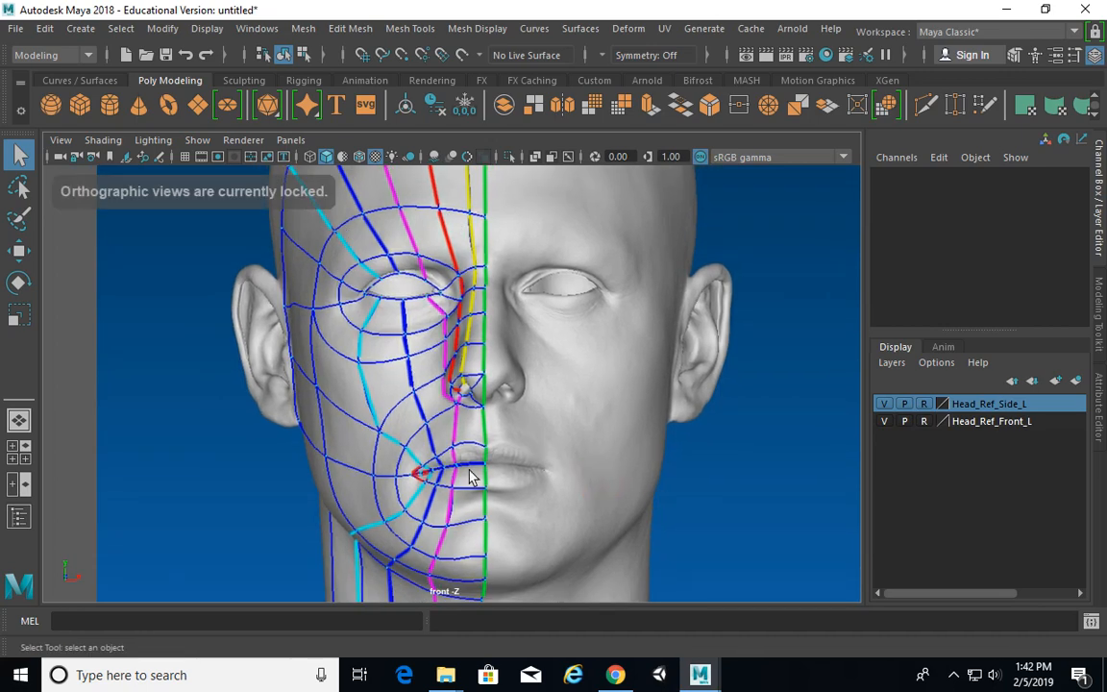
pyautogui.keyDown('alt'); pyautogui.moveTo(668, 264); pyautogui.dragTo(606, 279, button='right'); pyautogui.keyUp('alt')
pyautogui.keyDown('alt'); pyautogui.moveTo(606, 278); pyautogui.dragTo(602, 257, button='middle'); pyautogui.keyUp('alt')
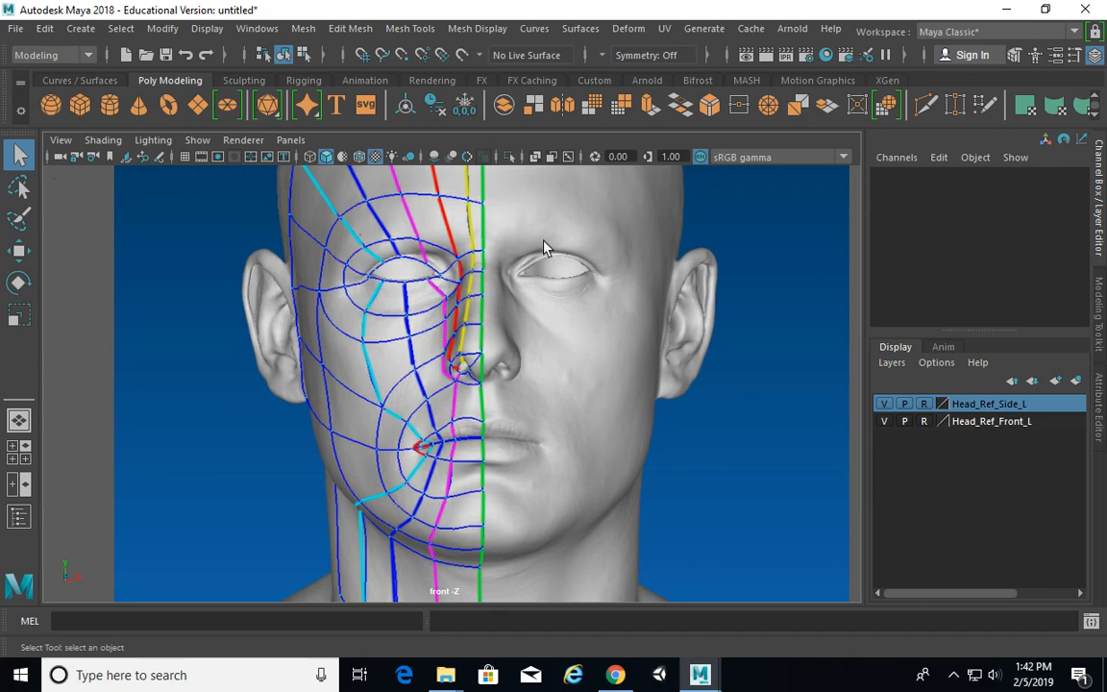
# Step: Hide the grid in the side view and maximize that view to show the side head reference
pyautogui.press('space')
pyautogui.keyDown('alt'); pyautogui.moveTo(700, 274); pyautogui.dragTo(749, 208); pyautogui.keyUp('alt')
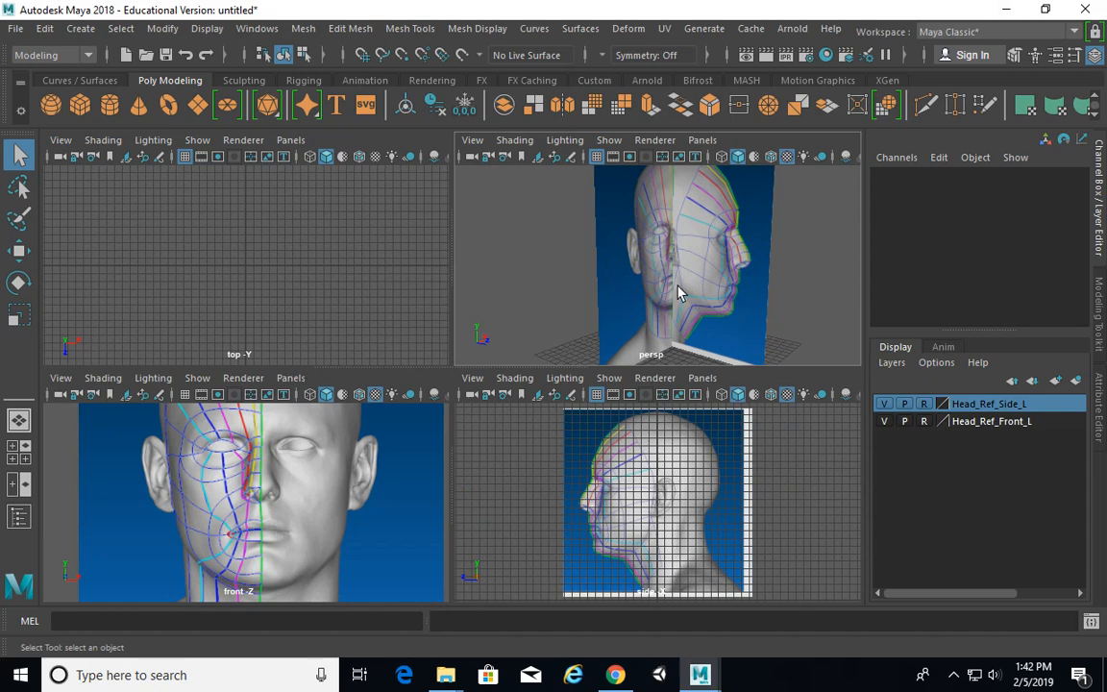
pyautogui.keyDown('alt'); pyautogui.moveTo(701, 294); pyautogui.dragTo(575, 352); pyautogui.keyUp('alt')
pyautogui.press('space')
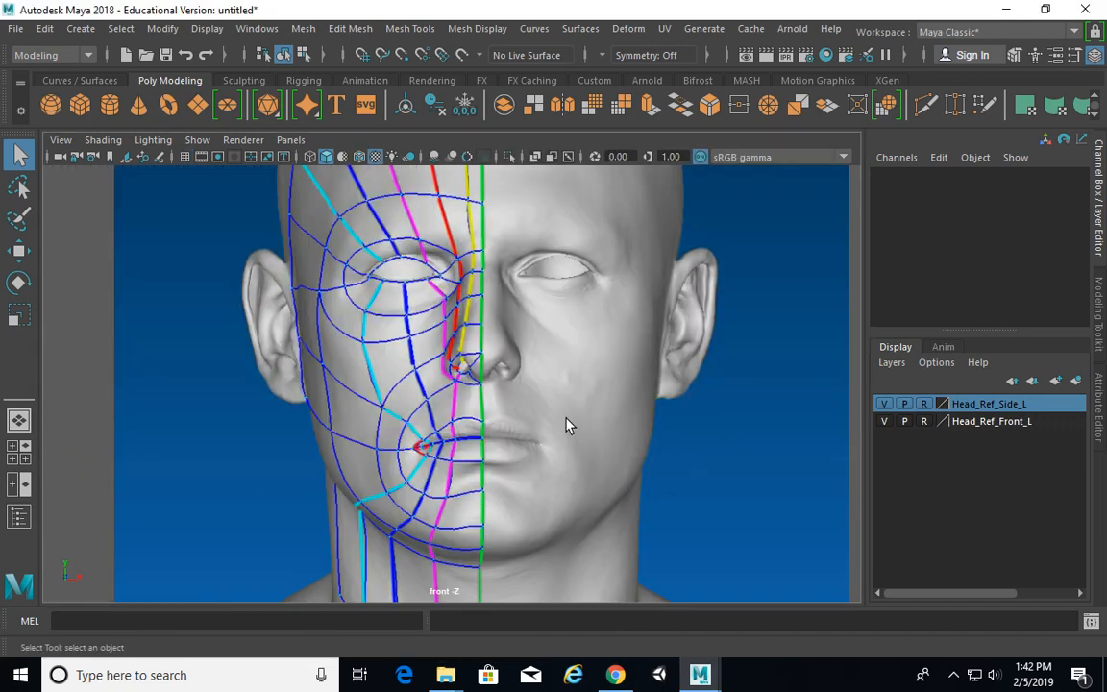
pyautogui.press('space')
pyautogui.click(597, 395)
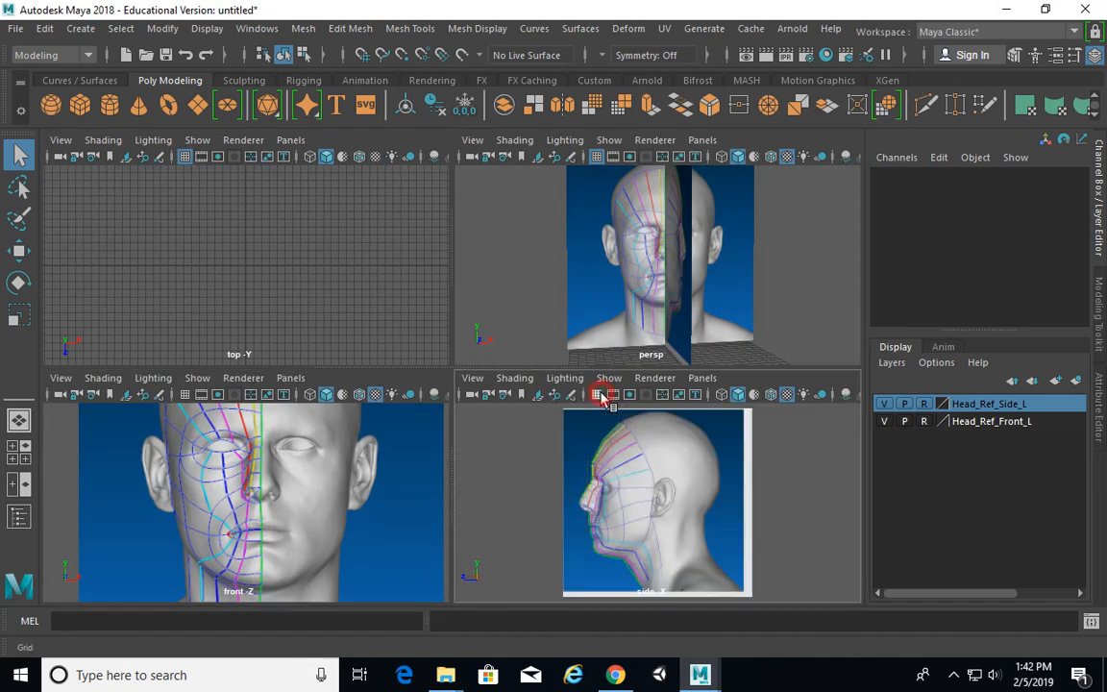
pyautogui.press('space')
pyautogui.keyDown('alt'); pyautogui.moveTo(549, 386); pyautogui.dragTo(478, 368); pyautogui.keyUp('alt')
pyautogui.keyDown('alt'); pyautogui.moveTo(479, 367); pyautogui.dragTo(498, 379, button='middle'); pyautogui.keyUp('alt')
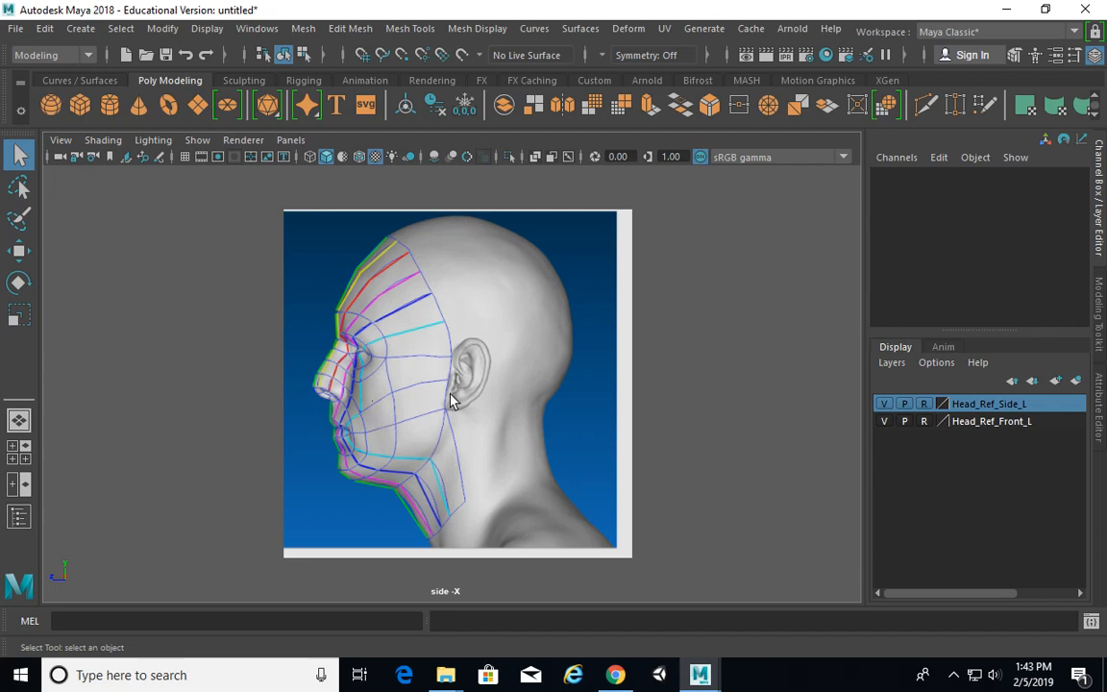
# Step: In the maximized front view, create a four-sided polygon between the yellow and green guide lines just above the nose bridge
pyautogui.press('space')
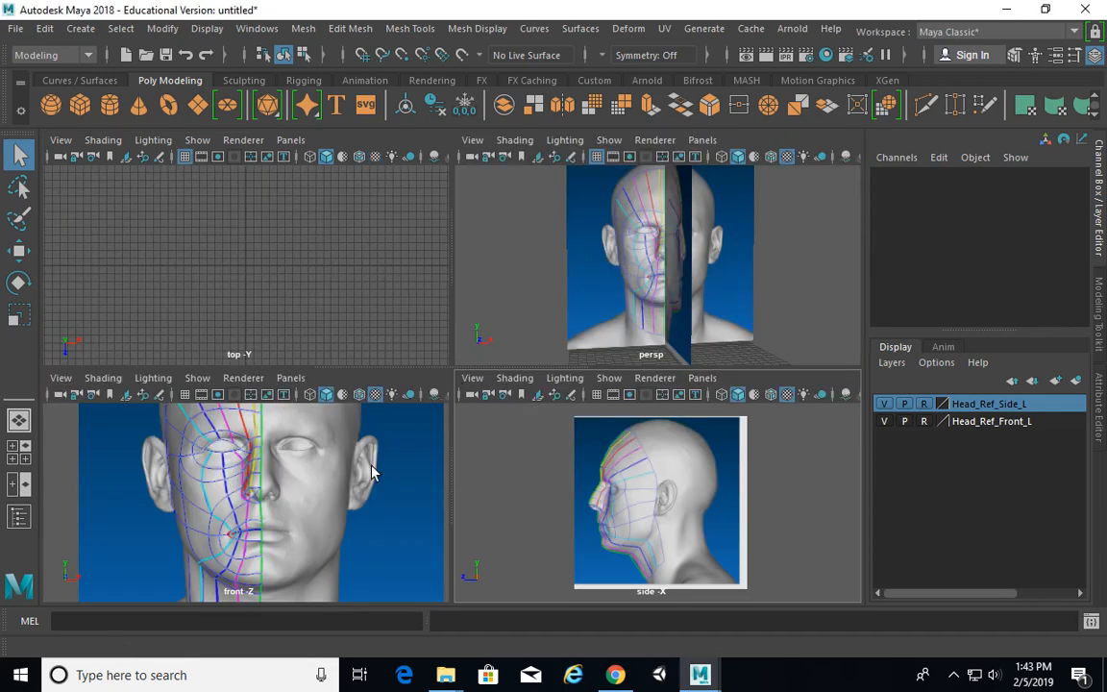
pyautogui.press('space')
pyautogui.scroll(5, 477, 314)
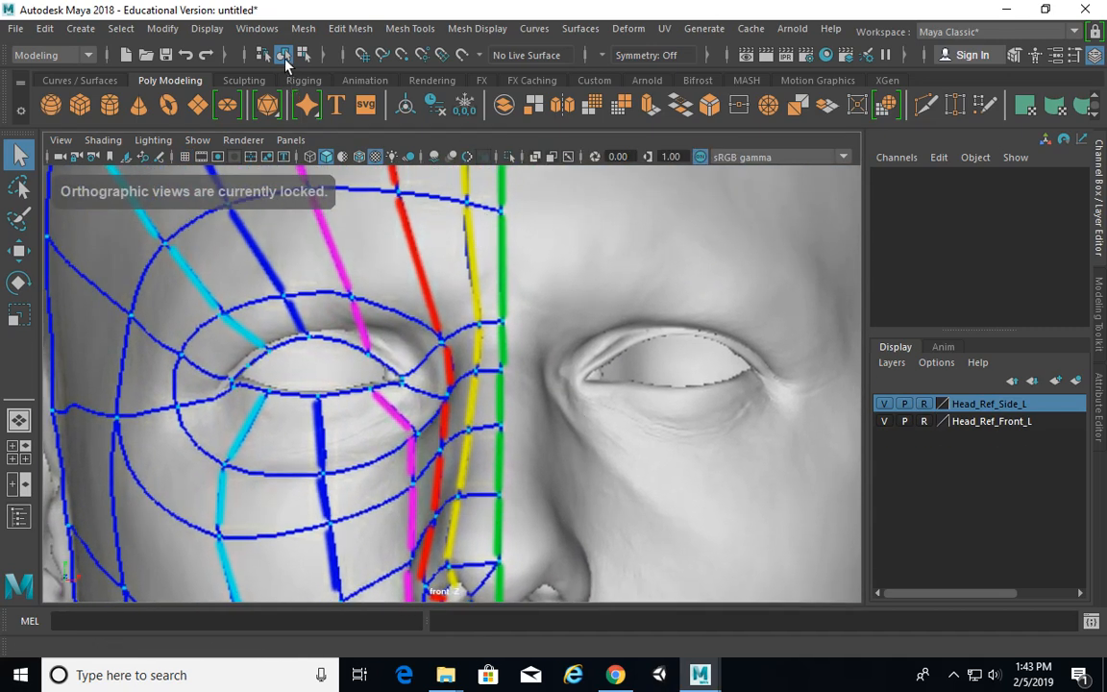
pyautogui.click(407, 28)
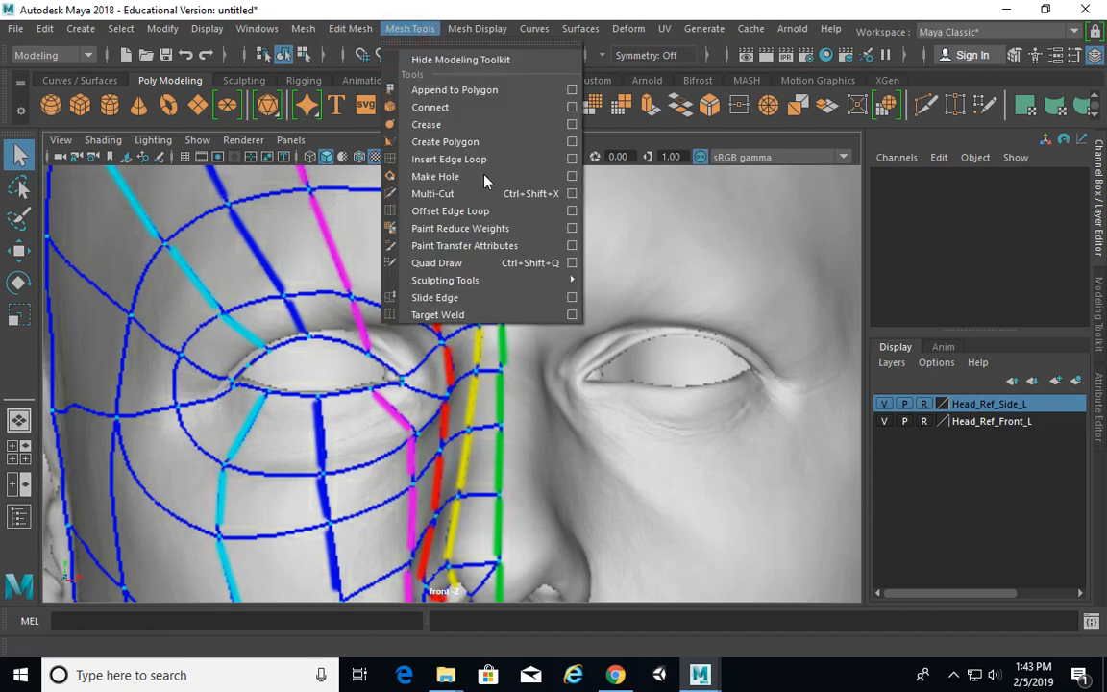
pyautogui.click(478, 142)
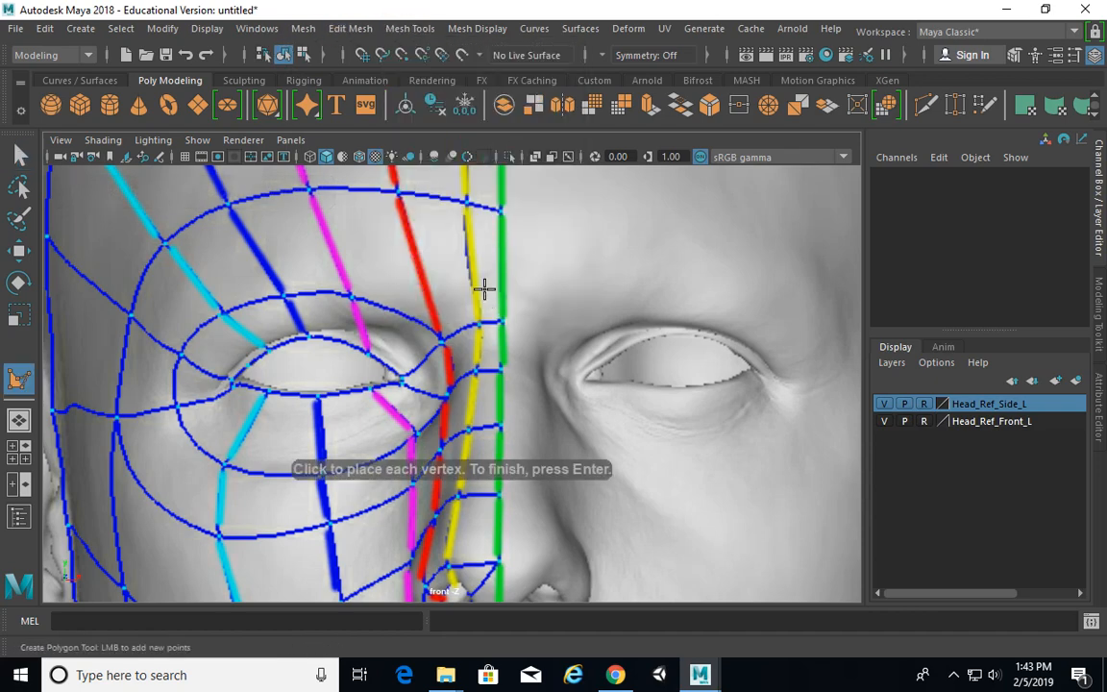
pyautogui.click(500, 320)
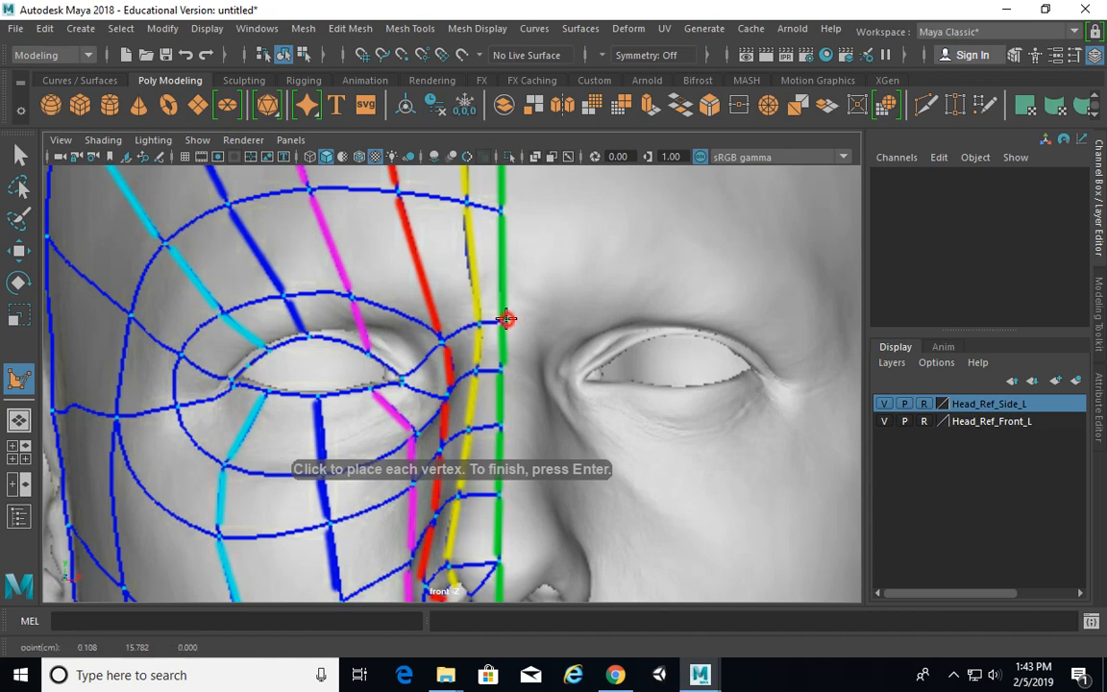
pyautogui.click(467, 206)
pyautogui.click(504, 212)
pyautogui.press('Return')
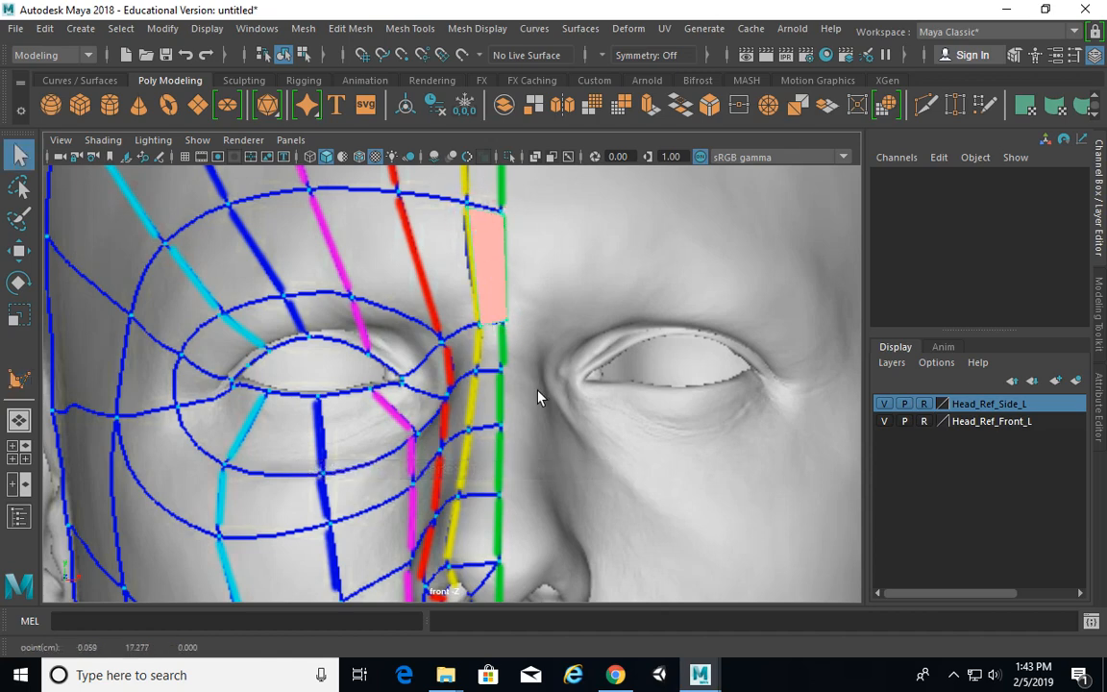
# Step: Move the new polygon's vertices onto the guide line intersections, placing its inner edge on the green center line
pyautogui.keyDown('alt'); pyautogui.moveTo(539, 398); pyautogui.dragTo(603, 326, button='right'); pyautogui.keyUp('alt')
pyautogui.keyDown('alt'); pyautogui.moveTo(603, 326); pyautogui.dragTo(596, 404, button='middle'); pyautogui.keyUp('alt')
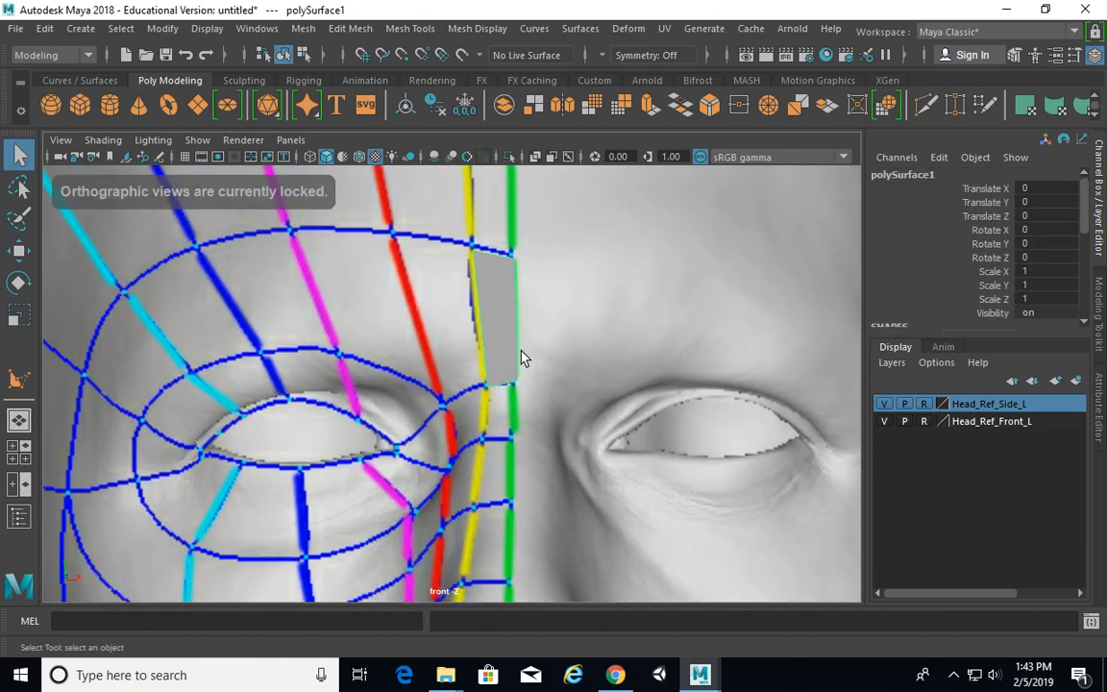
pyautogui.moveTo(496, 280); pyautogui.dragTo(416, 177, button='right')
pyautogui.moveTo(450, 228); pyautogui.dragTo(473, 247)
pyautogui.press('w')
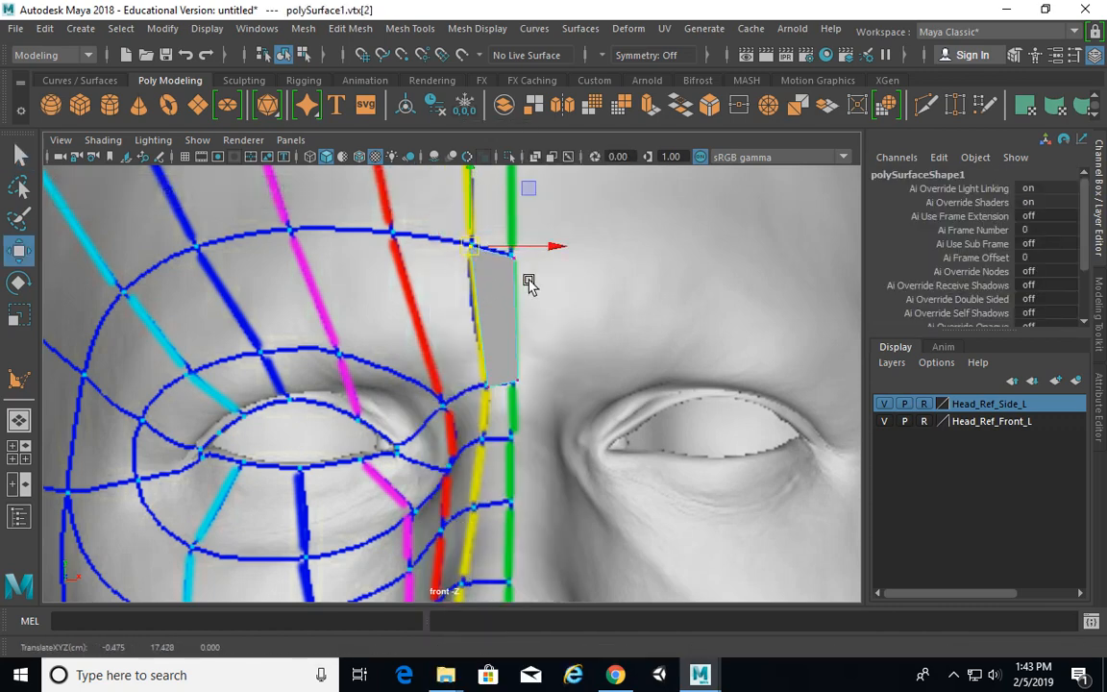
pyautogui.moveTo(527, 274); pyautogui.dragTo(512, 254)
pyautogui.moveTo(462, 337); pyautogui.dragTo(496, 398)
pyautogui.moveTo(487, 384); pyautogui.dragTo(511, 383)
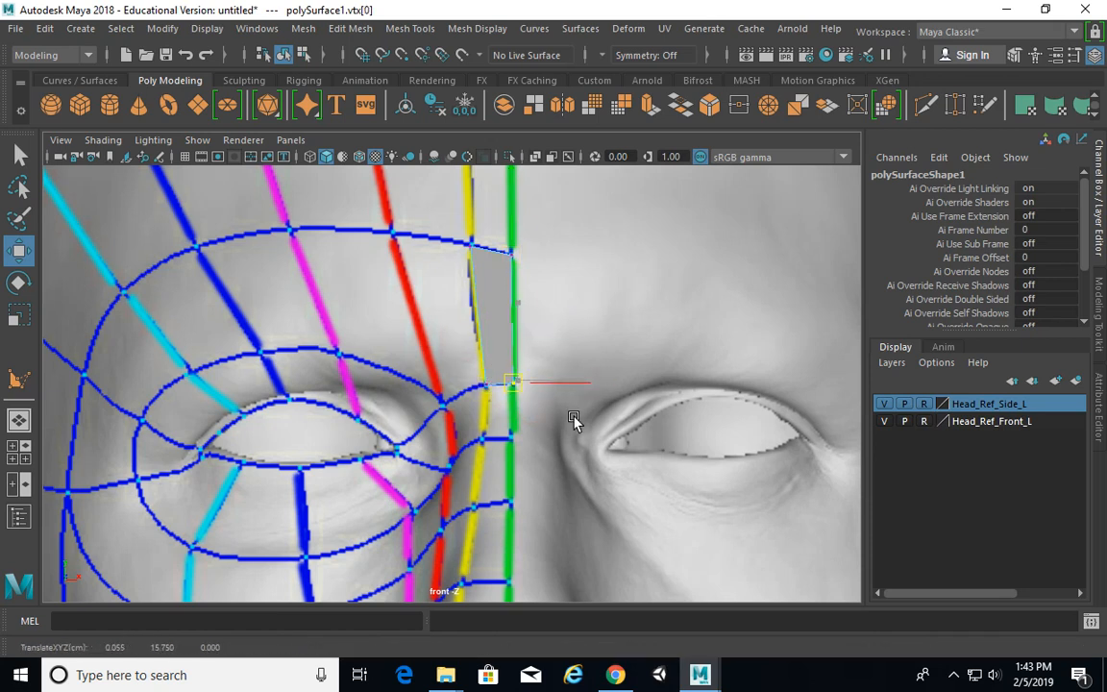
pyautogui.keyDown('alt'); pyautogui.moveTo(513, 419); pyautogui.dragTo(575, 398, button='right'); pyautogui.keyUp('alt')
pyautogui.moveTo(595, 403); pyautogui.dragTo(557, 351)
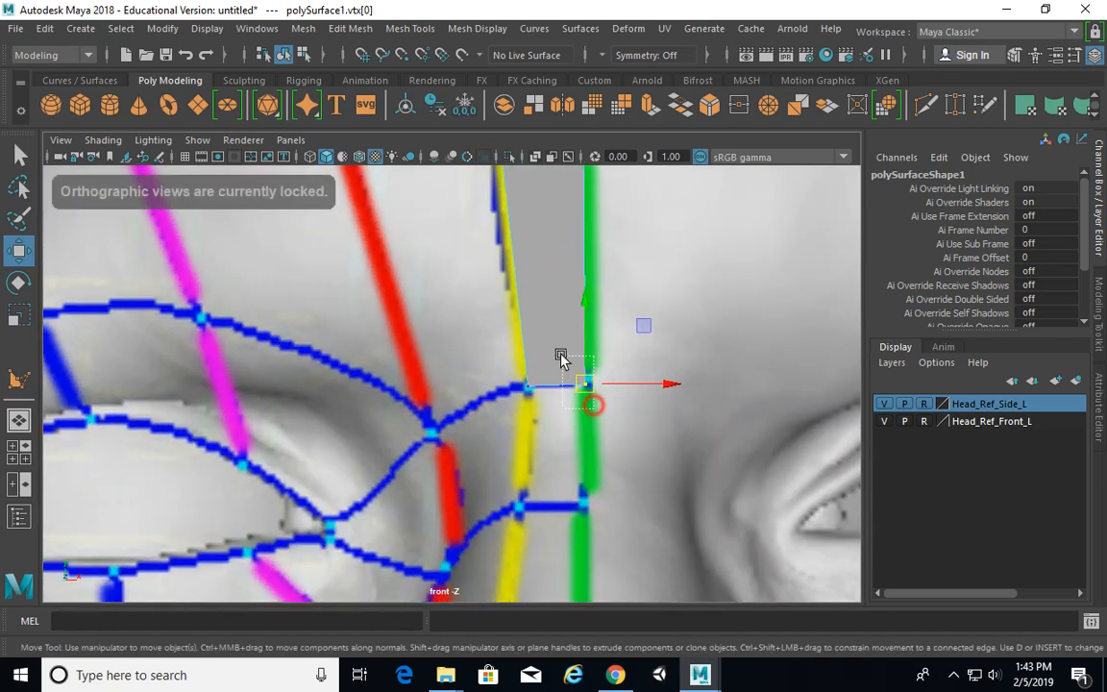
pyautogui.keyDown('alt'); pyautogui.moveTo(588, 385); pyautogui.dragTo(469, 331, button='right'); pyautogui.keyUp('alt')
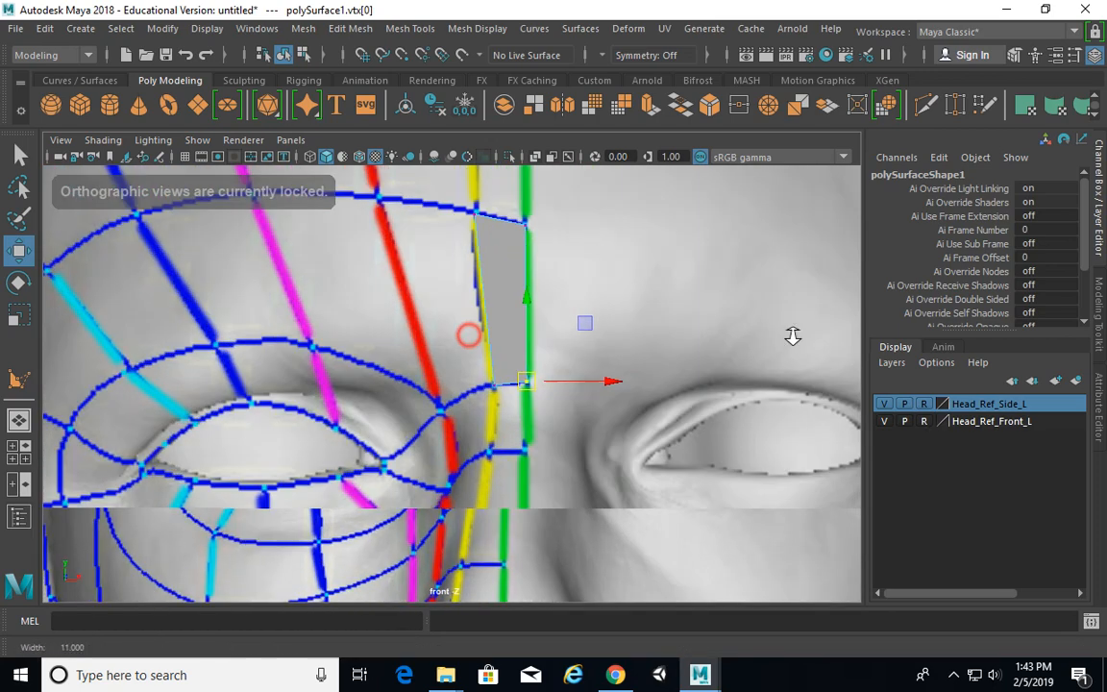
# Step: Extrude the polygon's edge on the yellow guide line outward toward the red guide line above the nose bridge
pyautogui.moveTo(510, 258); pyautogui.dragTo(510, 129, button='right')
pyautogui.click(488, 271)
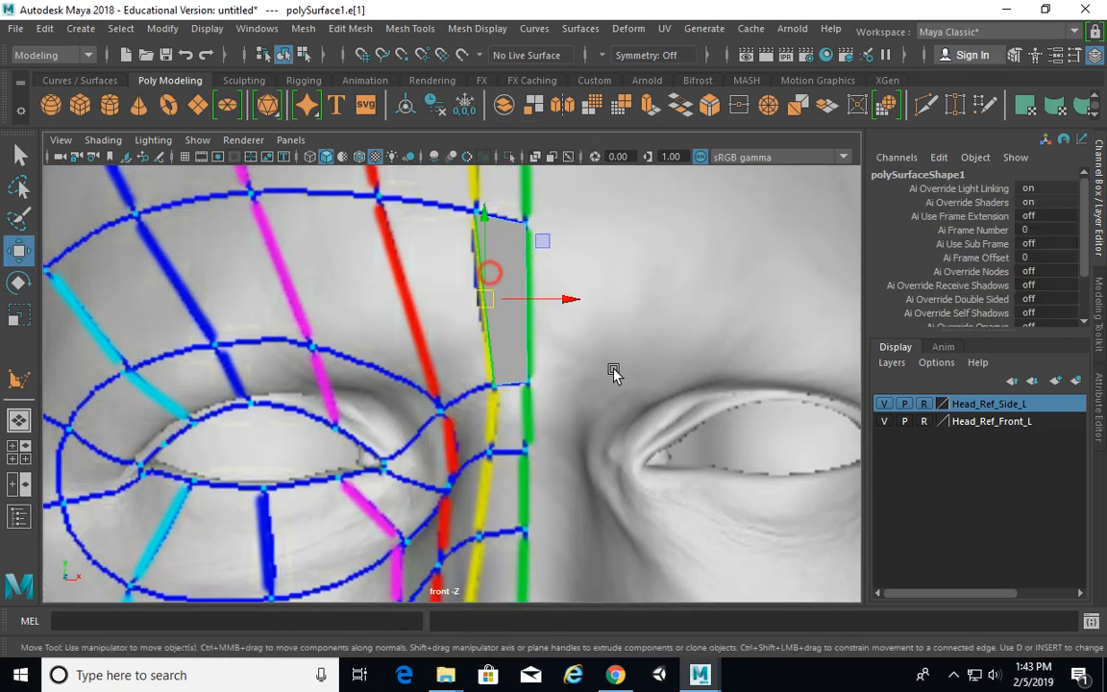
pyautogui.keyDown('alt'); pyautogui.moveTo(545, 280); pyautogui.dragTo(572, 290, button='middle'); pyautogui.keyUp('alt')
pyautogui.press('b')
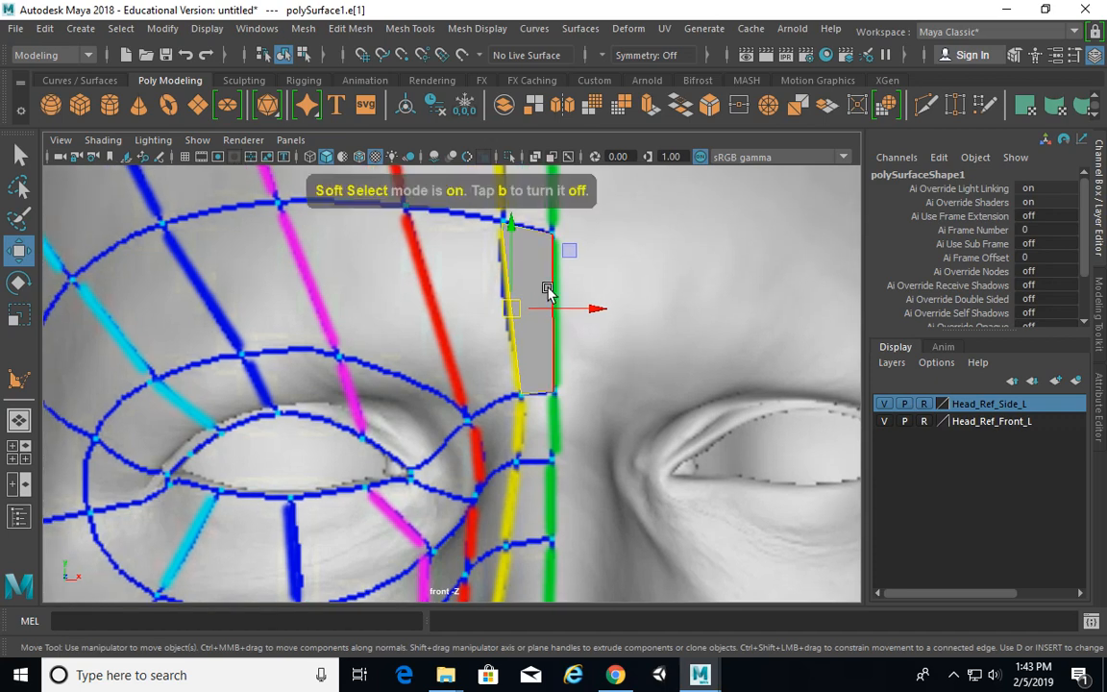
pyautogui.press('space')
pyautogui.press('space')
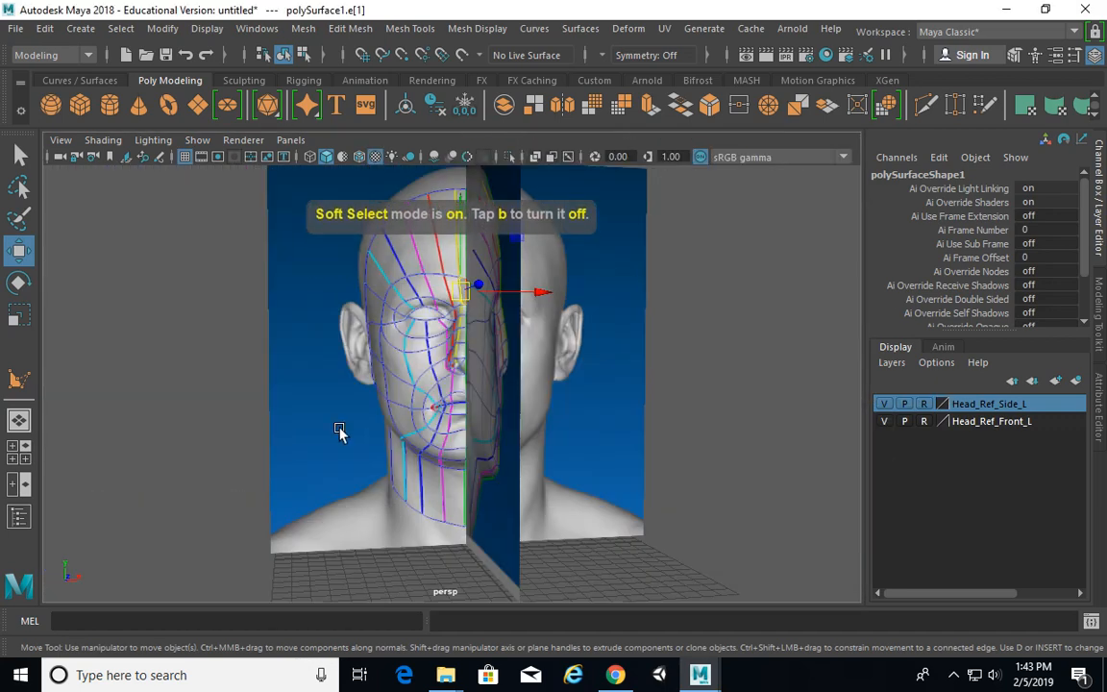
pyautogui.press('space')
pyautogui.scroll(3, 327, 500)
pyautogui.press('space')
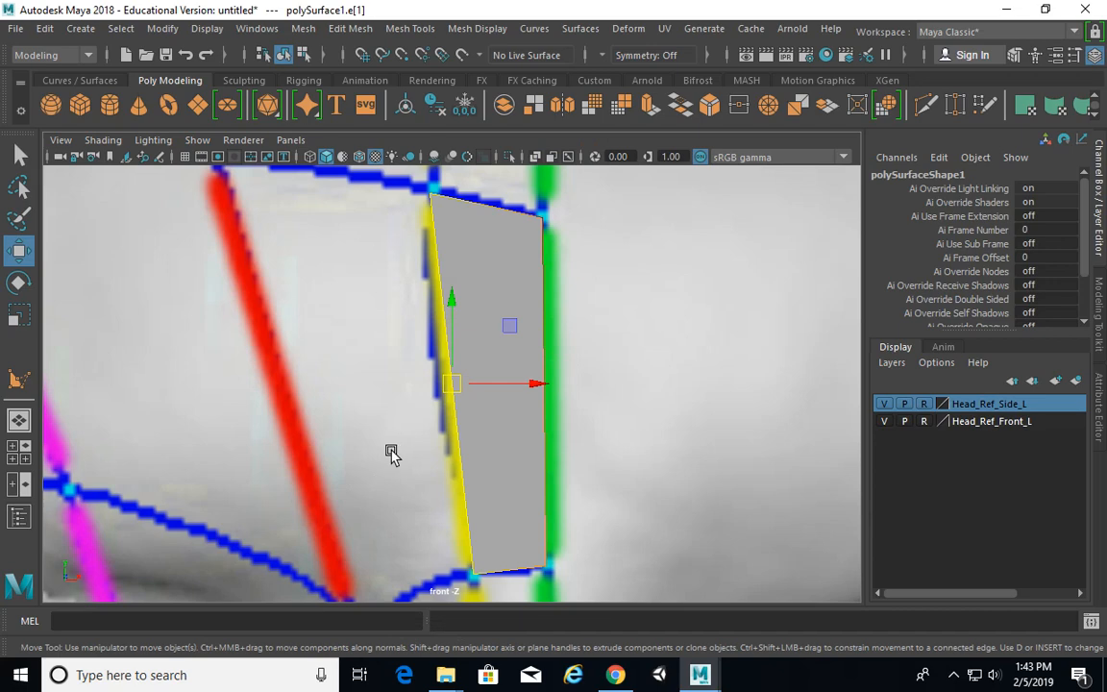
pyautogui.keyDown('shift'); pyautogui.moveTo(499, 280); pyautogui.dragTo(506, 329, button='right'); pyautogui.keyUp('shift')
pyautogui.keyDown('alt'); pyautogui.moveTo(561, 332); pyautogui.dragTo(652, 352, button='middle'); pyautogui.keyUp('alt')
pyautogui.moveTo(558, 399); pyautogui.dragTo(342, 387)
# Step: Move the extruded edge's two vertices onto the red guide line intersections above the inner eye corner
pyautogui.keyDown('alt'); pyautogui.moveTo(463, 397); pyautogui.dragTo(313, 373, button='right'); pyautogui.keyUp('alt')
pyautogui.keyDown('alt'); pyautogui.moveTo(425, 378); pyautogui.dragTo(335, 179, button='right'); pyautogui.keyUp('alt')
pyautogui.press('q')
pyautogui.click(363, 274)
pyautogui.click(409, 334)
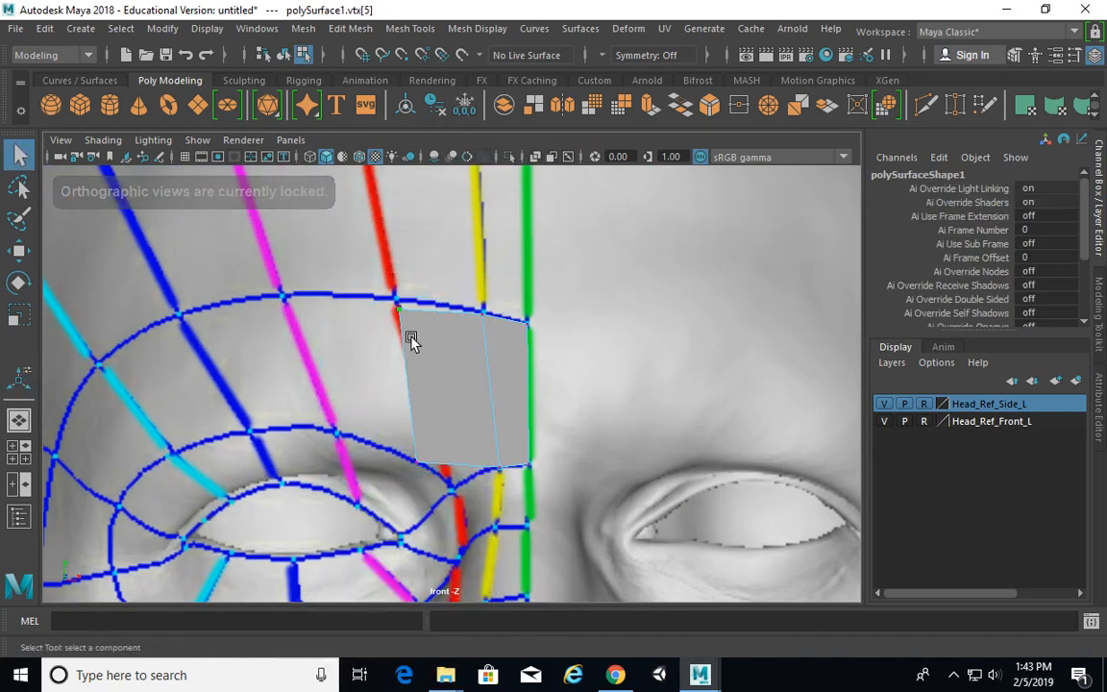
pyautogui.press('w')
pyautogui.click(384, 408)
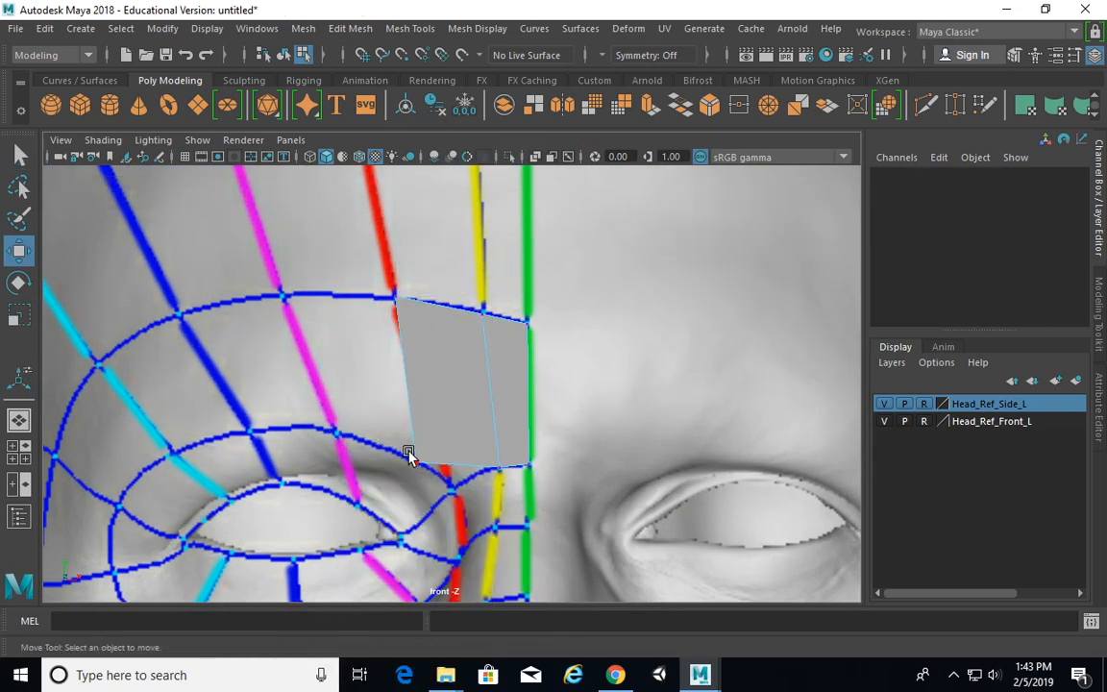
pyautogui.click(415, 462)
pyautogui.moveTo(417, 463); pyautogui.dragTo(452, 488)
# Step: Extrude the edge on the red guide line outward toward the magenta guide line over the inner brow
pyautogui.keyDown('alt'); pyautogui.moveTo(511, 429); pyautogui.dragTo(547, 389, button='middle'); pyautogui.keyUp('alt')
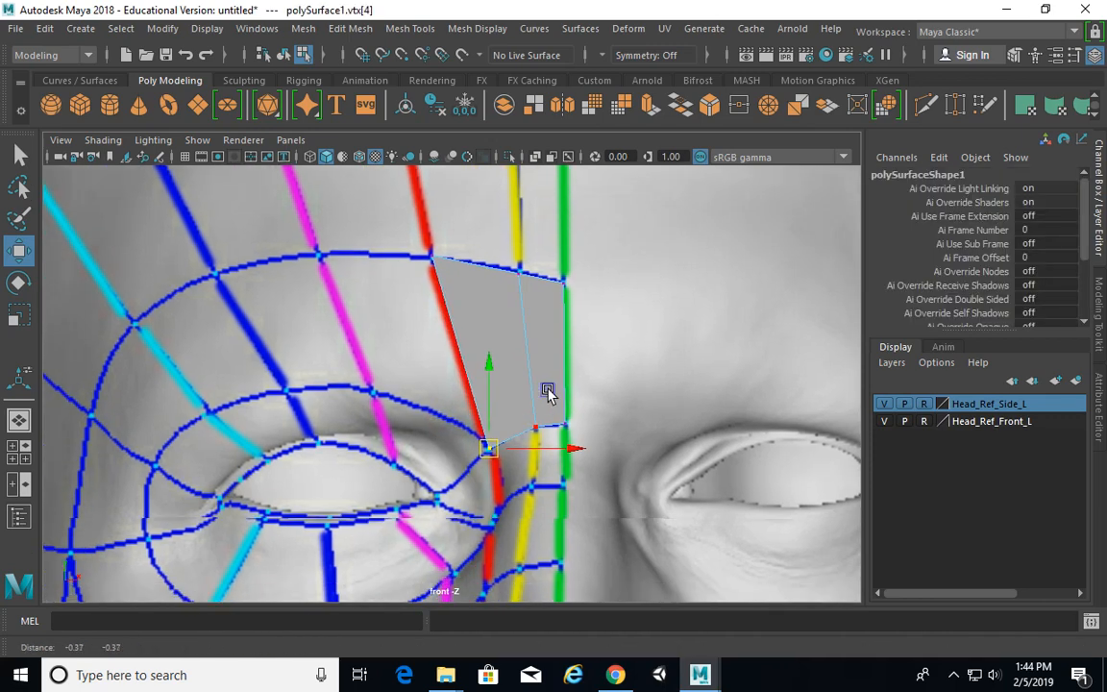
pyautogui.moveTo(484, 176); pyautogui.dragTo(484, 129, button='right')
pyautogui.click(502, 338)
pyautogui.keyDown('shift'); pyautogui.rightClick(499, 315); pyautogui.keyUp('shift')
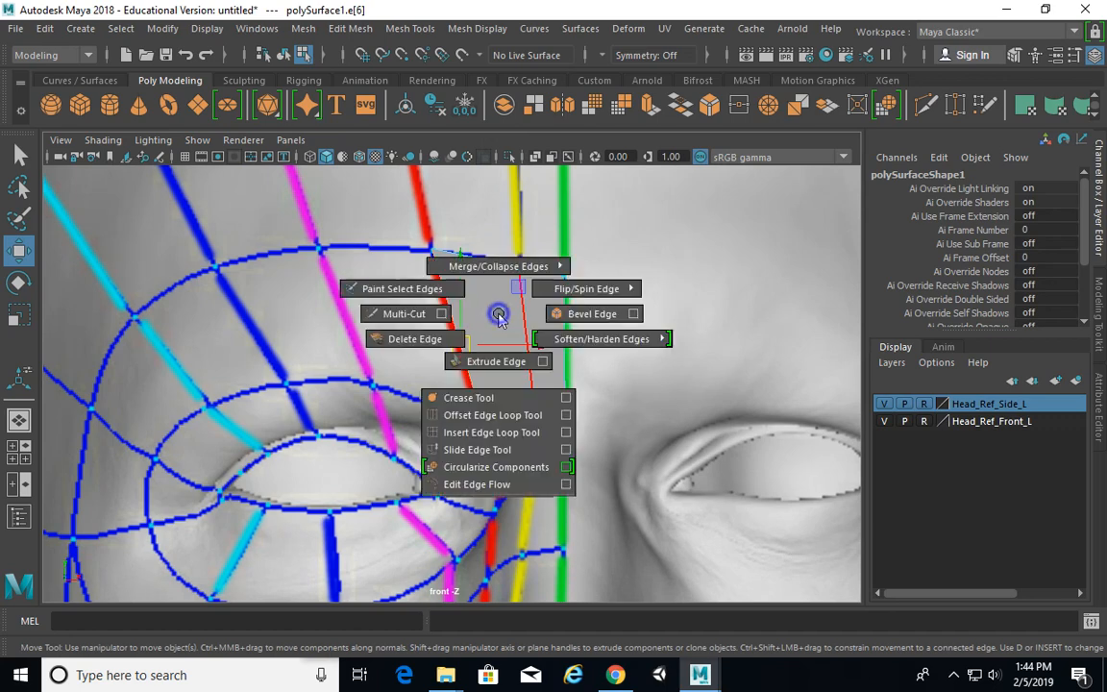
pyautogui.keyDown('shift'); pyautogui.moveTo(499, 314); pyautogui.dragTo(496, 362, button='right'); pyautogui.keyUp('shift')
pyautogui.moveTo(476, 355); pyautogui.dragTo(358, 348)
# Step: Move the new edge's vertices onto the magenta guide line intersections above the eye
pyautogui.moveTo(439, 305)
pyautogui.keyDown('shift'); pyautogui.mouseDown(button='right')
pyautogui.moveTo(350, 304)
pyautogui.moveTo(442, 302)
pyautogui.mouseUp(button='right'); pyautogui.keyUp('shift')
pyautogui.moveTo(453, 176); pyautogui.dragTo(370, 178, button='right')
pyautogui.moveTo(317, 376); pyautogui.dragTo(377, 378)
pyautogui.press('w')
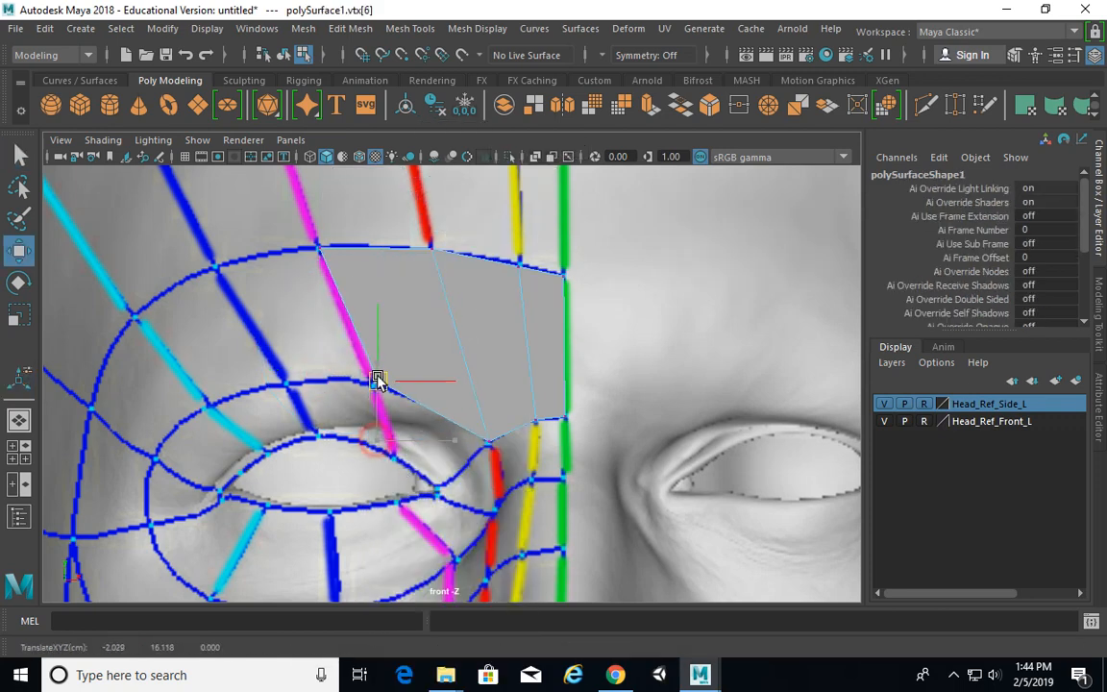
# Step: Extrude the edge on the magenta guide line outward to the thick blue guide line above the eye
pyautogui.keyDown('alt'); pyautogui.moveTo(378, 384); pyautogui.dragTo(537, 274, button='middle'); pyautogui.keyUp('alt')
pyautogui.moveTo(532, 176); pyautogui.dragTo(531, 134, button='right')
pyautogui.click(504, 244)
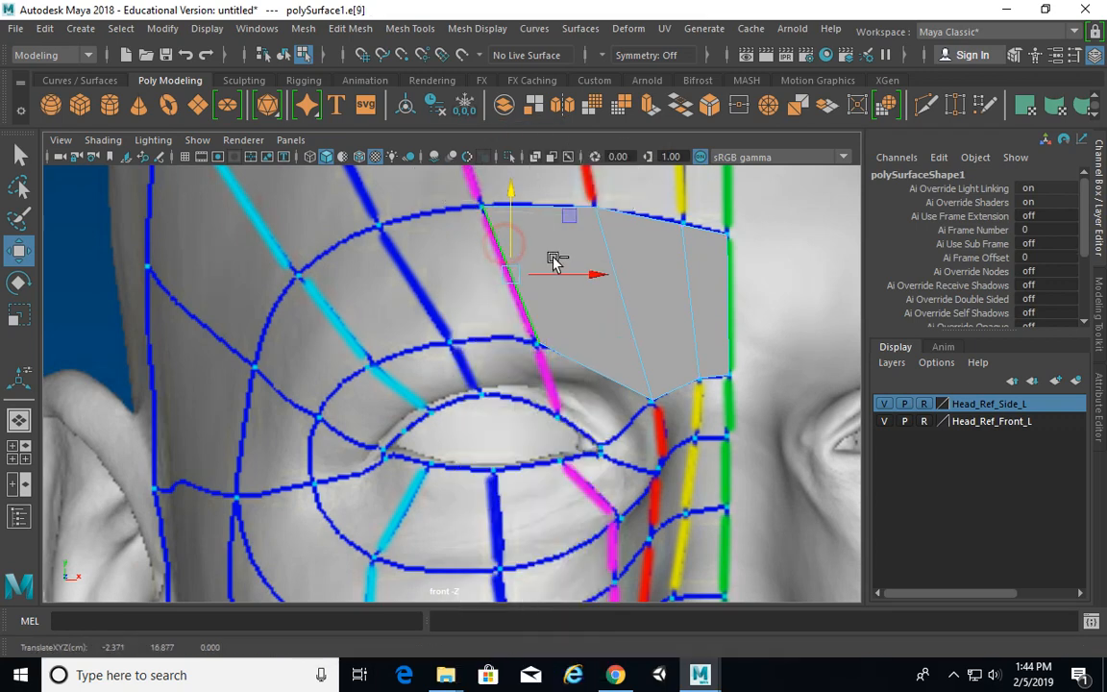
pyautogui.keyDown('shift'); pyautogui.moveTo(553, 258); pyautogui.dragTo(551, 304, button='right'); pyautogui.keyUp('shift')
pyautogui.moveTo(512, 276); pyautogui.dragTo(411, 295)
# Step: Move the extruded edge's vertices onto the thick blue guide line intersections above the upper eyelid
pyautogui.moveTo(430, 250); pyautogui.dragTo(349, 177, button='right')
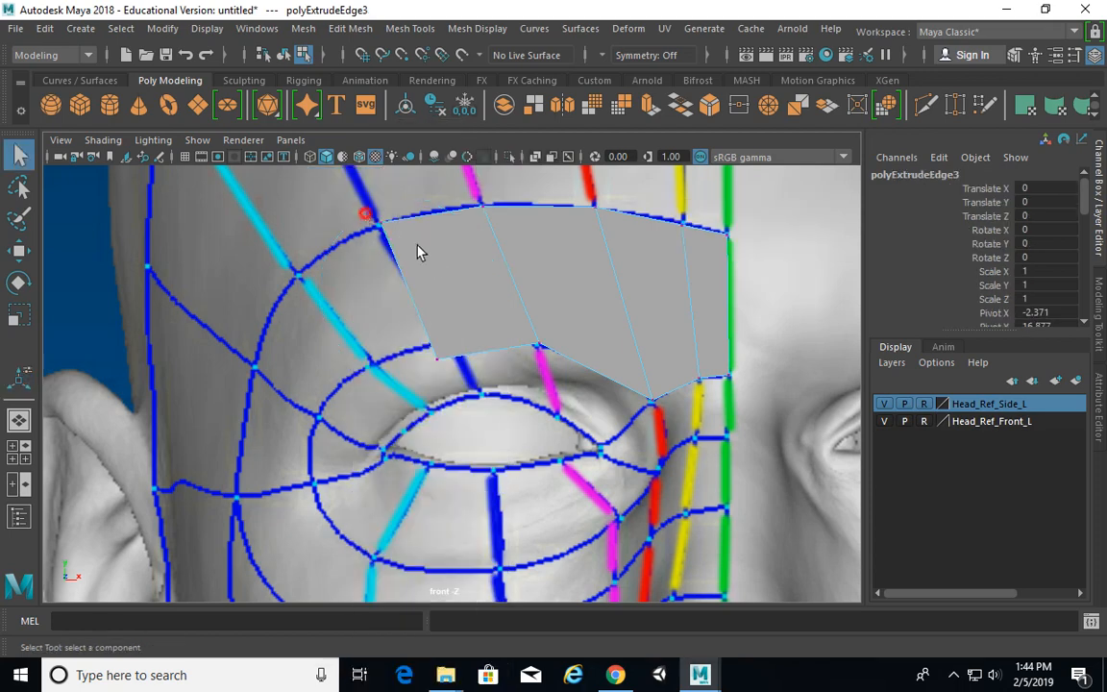
pyautogui.click(389, 231)
pyautogui.press('w')
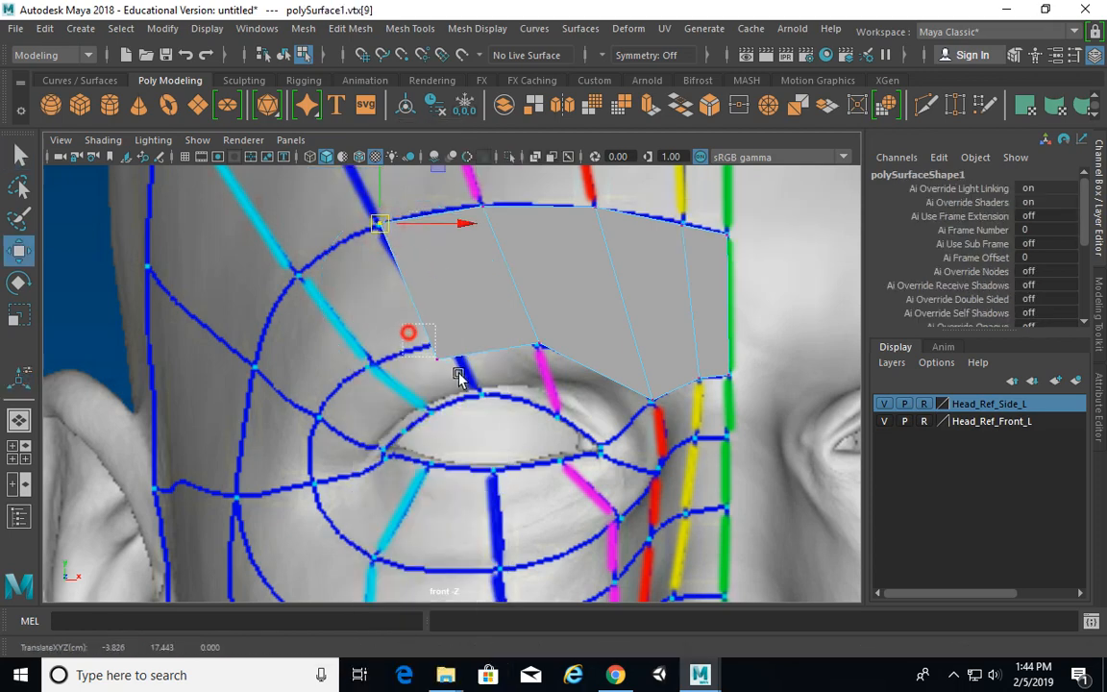
pyautogui.moveTo(459, 373); pyautogui.dragTo(461, 376)
pyautogui.moveTo(440, 359)
pyautogui.mouseDown()
pyautogui.moveTo(464, 314)
pyautogui.moveTo(450, 343)
pyautogui.mouseUp()
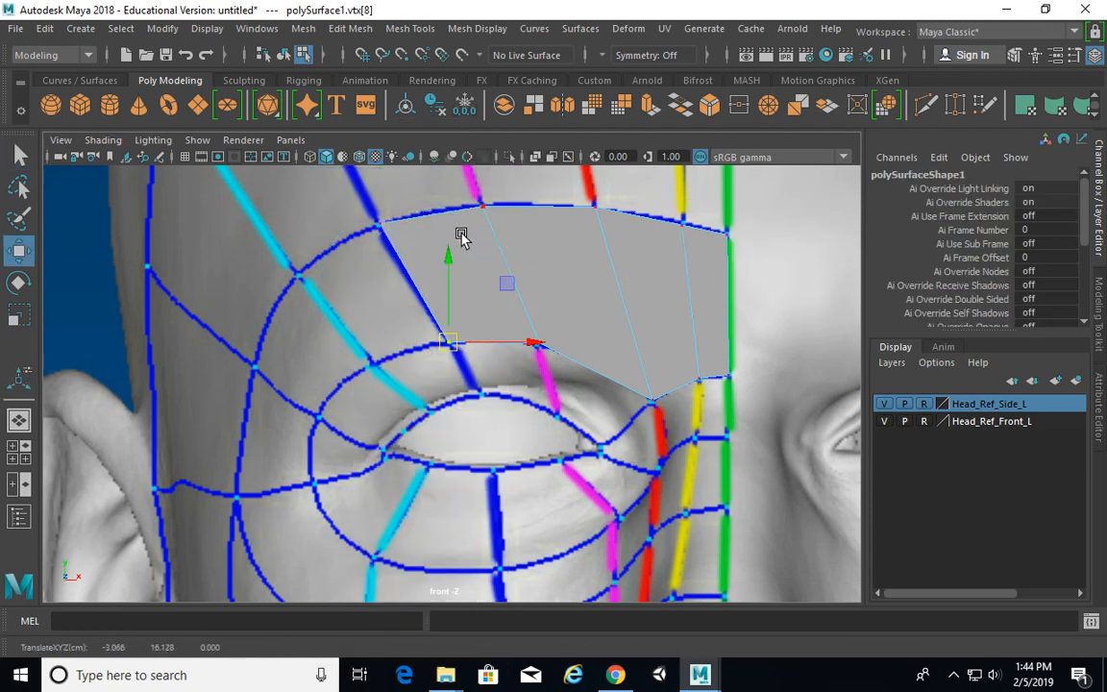
# Step: Turn on X-Ray shading in the front view and select the brow strip's outer edge on the thick blue guide line
pyautogui.click(103, 140)
pyautogui.click(141, 314)
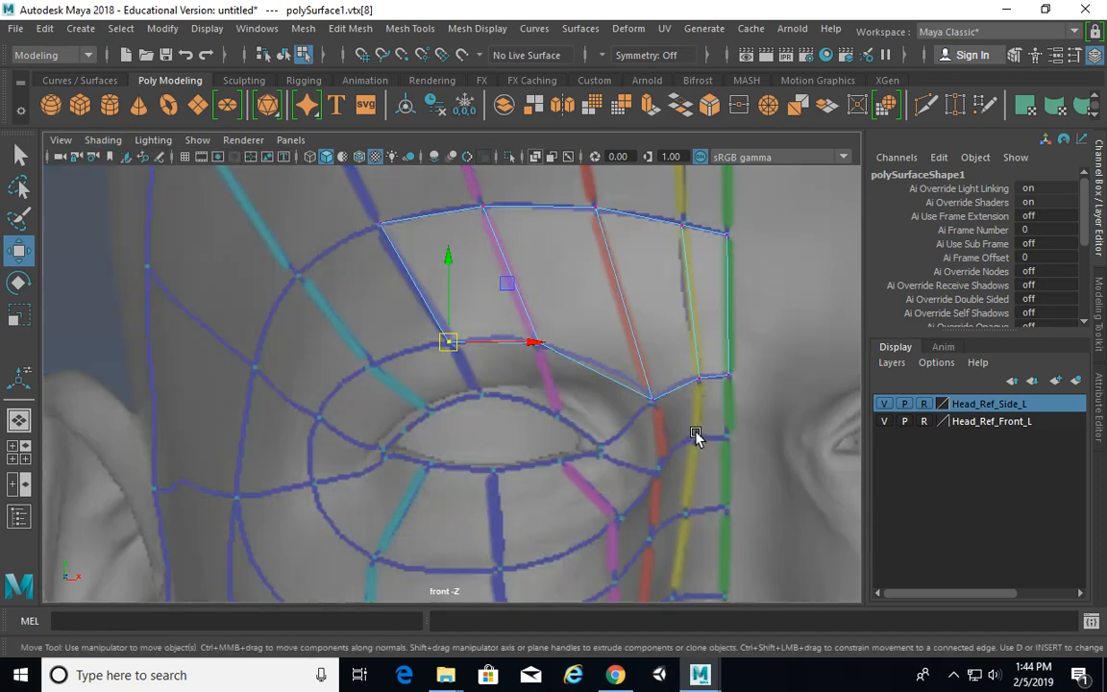
pyautogui.keyDown('alt'); pyautogui.moveTo(705, 414); pyautogui.dragTo(645, 417, button='middle'); pyautogui.keyUp('alt')
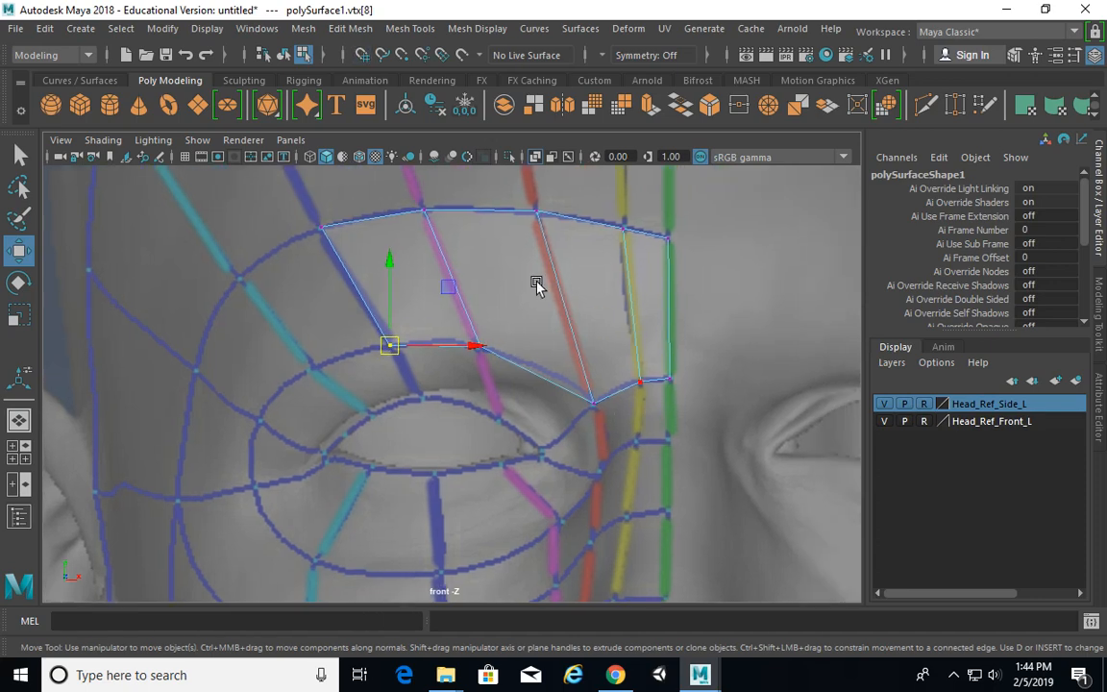
pyautogui.keyDown('alt'); pyautogui.moveTo(622, 340); pyautogui.dragTo(630, 344, button='middle'); pyautogui.keyUp('alt')
pyautogui.moveTo(383, 245); pyautogui.dragTo(396, 182, button='right')
pyautogui.click(374, 324)
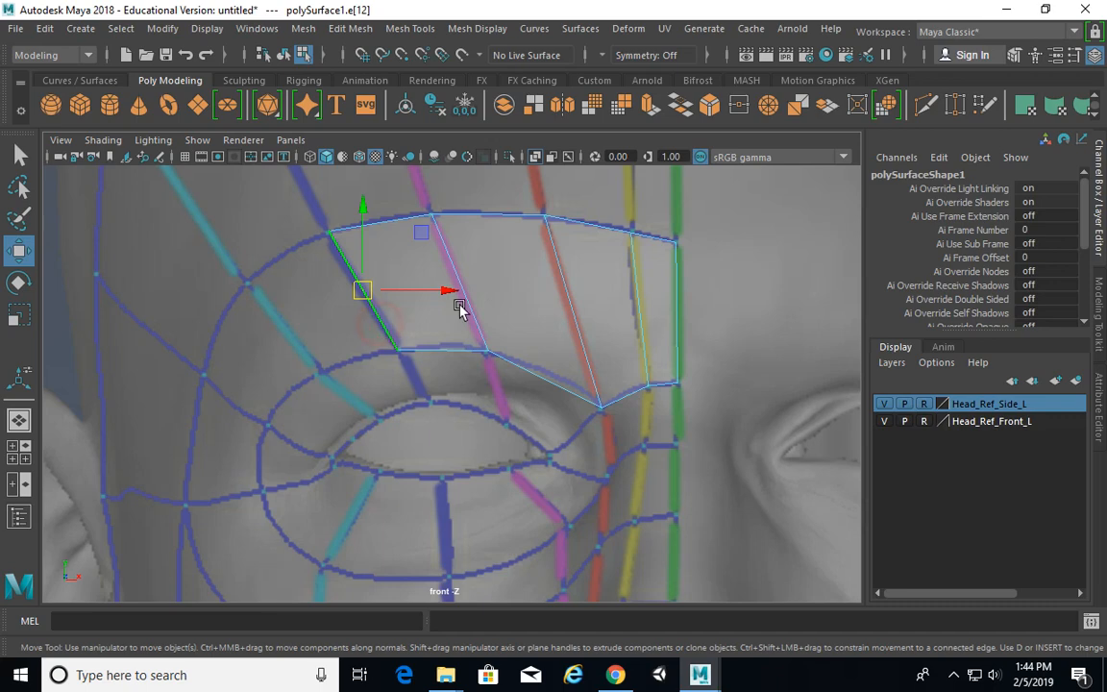
# Step: Examine how the guide lines loop around the eye, nose and mouth on the front head reference
pyautogui.keyDown('alt'); pyautogui.moveTo(482, 308); pyautogui.dragTo(576, 296, button='middle'); pyautogui.keyUp('alt')
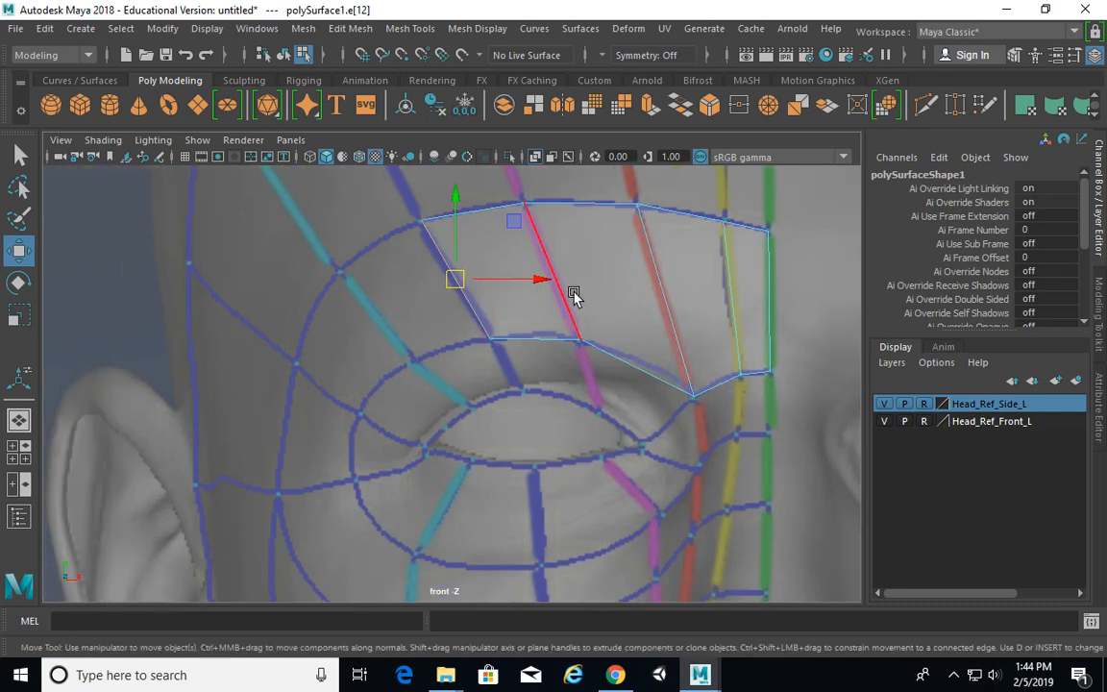
pyautogui.moveTo(509, 176)
pyautogui.mouseDown(button='right')
pyautogui.moveTo(507, 294)
pyautogui.moveTo(523, 266)
pyautogui.moveTo(516, 232)
pyautogui.moveTo(511, 415)
pyautogui.moveTo(495, 225)
pyautogui.moveTo(516, 198)
pyautogui.mouseUp(button='right')
pyautogui.moveTo(669, 357)
pyautogui.keyDown('alt'); pyautogui.mouseDown()
pyautogui.moveTo(734, 331)
pyautogui.moveTo(775, 338)
pyautogui.moveTo(668, 339)
pyautogui.mouseUp(); pyautogui.keyUp('alt')
pyautogui.press('space')
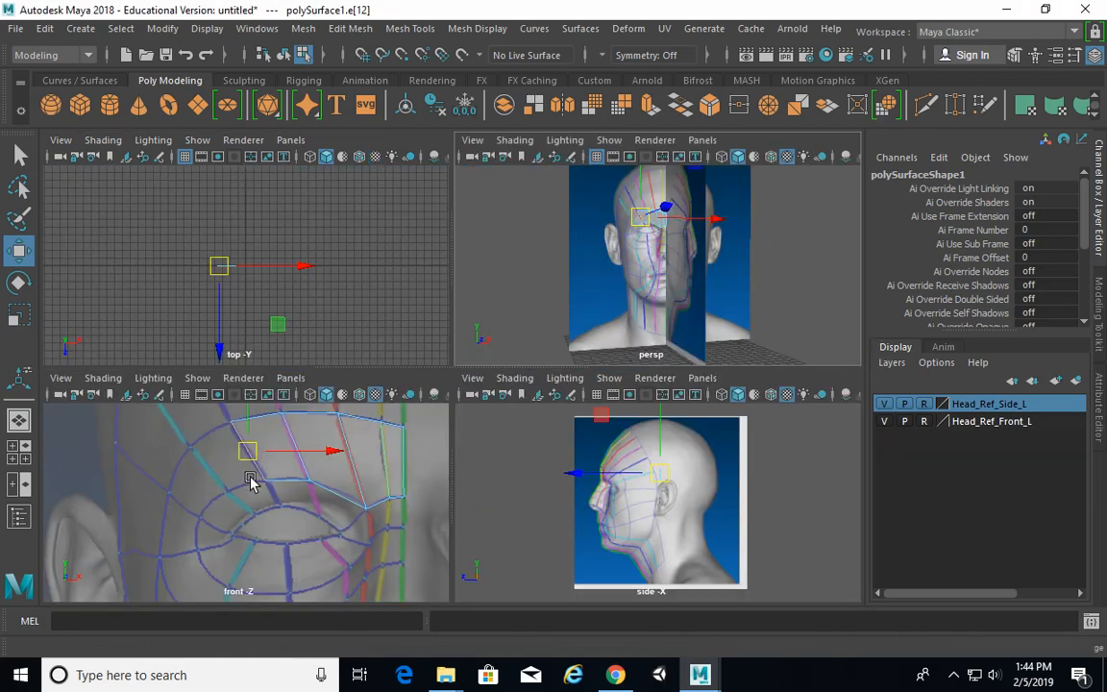
pyautogui.press('space')
pyautogui.scroll(-3, 598, 371)
pyautogui.keyDown('alt'); pyautogui.moveTo(576, 369); pyautogui.dragTo(544, 366); pyautogui.keyUp('alt')
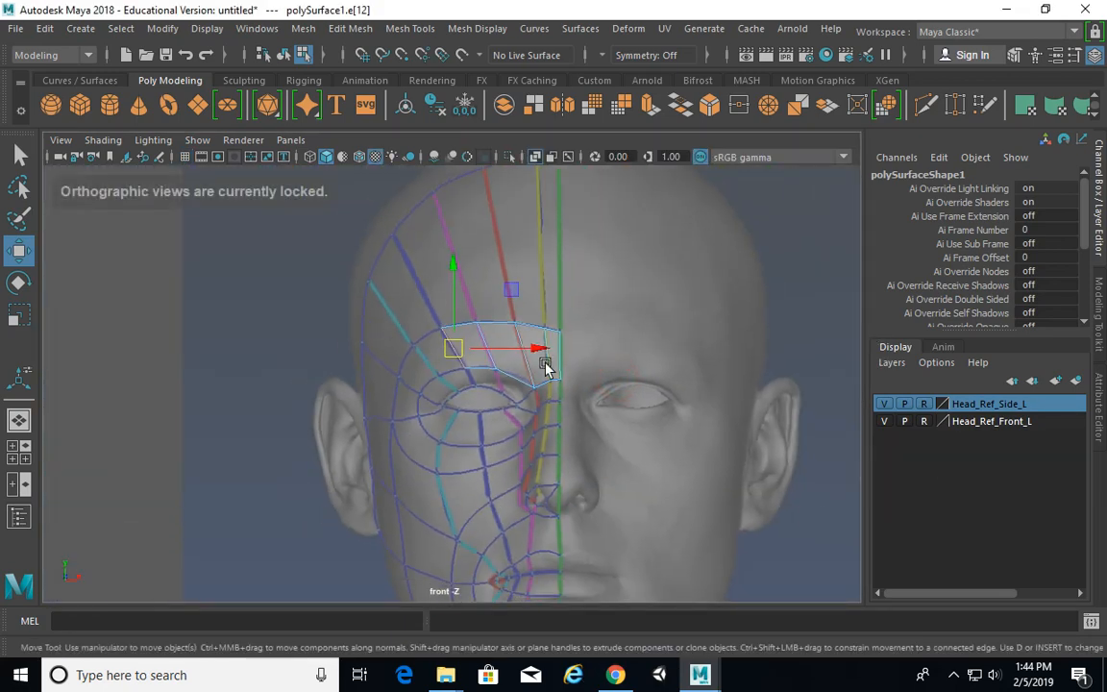
pyautogui.keyDown('alt'); pyautogui.moveTo(541, 380); pyautogui.dragTo(520, 252, button='middle'); pyautogui.keyUp('alt')
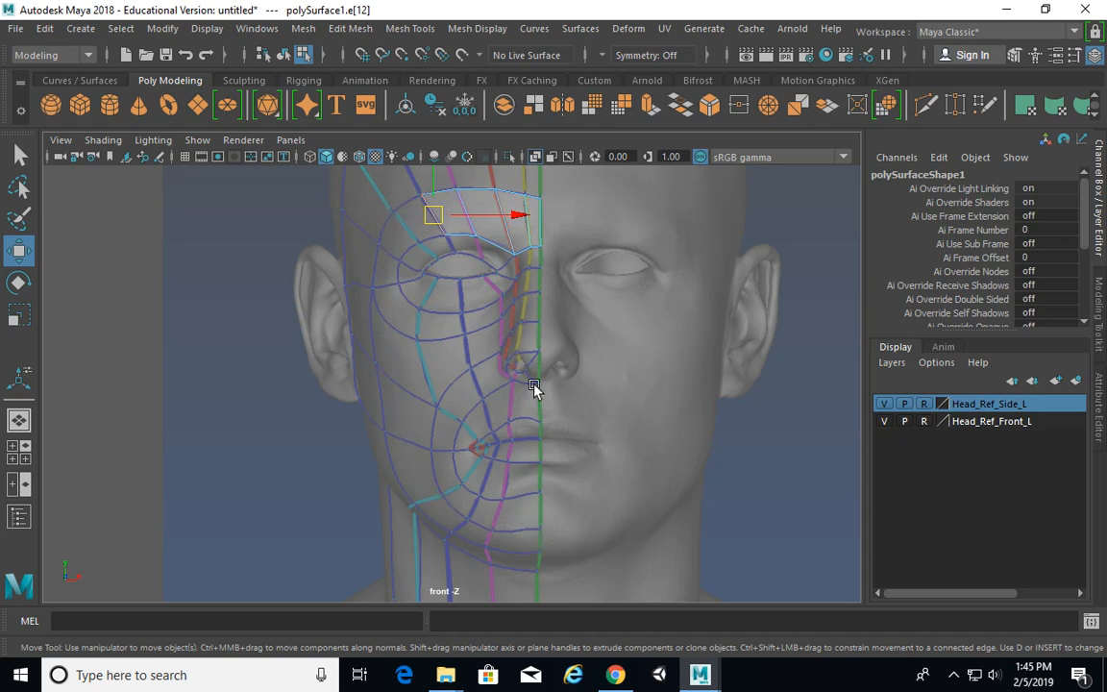
pyautogui.scroll(5, 470, 326)
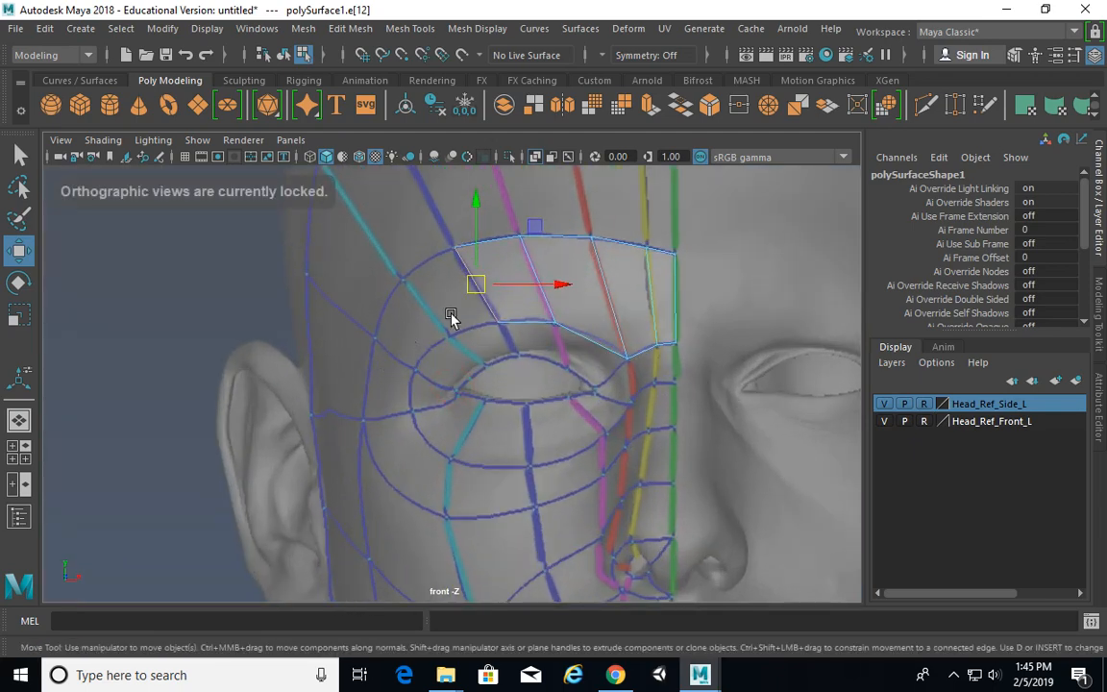
# Step: Extrude the selected edge to the cyan guide line and move its vertices onto the intersections above the outer eye
pyautogui.keyDown('shift'); pyautogui.moveTo(520, 255); pyautogui.dragTo(519, 304, button='right'); pyautogui.keyUp('shift')
pyautogui.moveTo(477, 288); pyautogui.dragTo(432, 315)
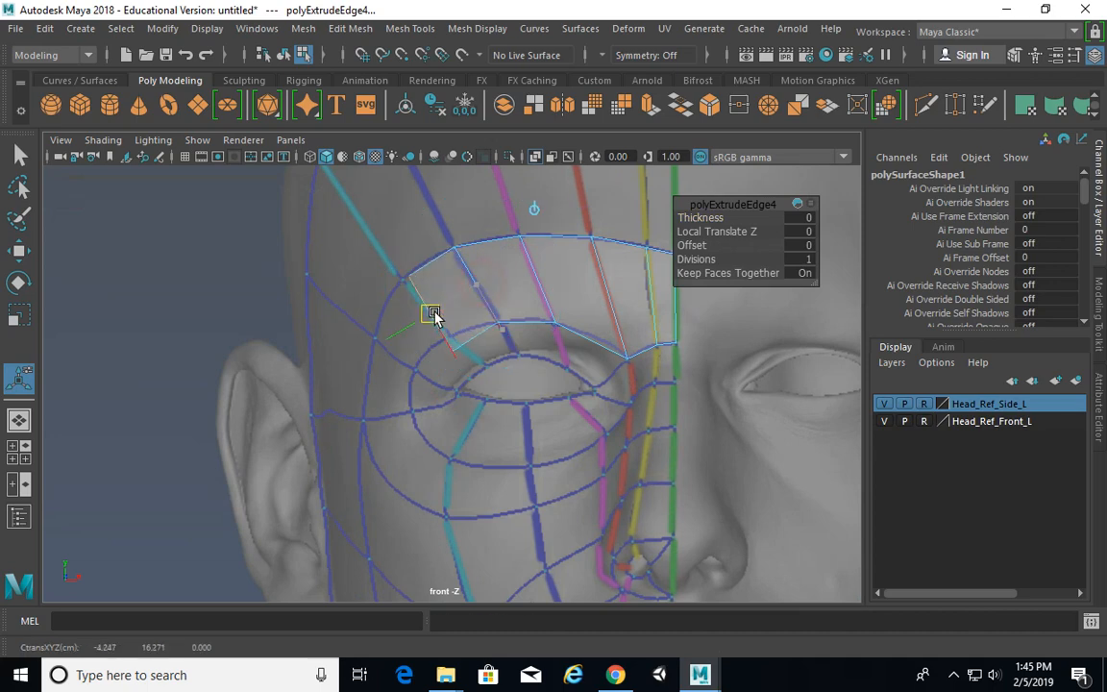
pyautogui.moveTo(433, 180); pyautogui.dragTo(342, 188, button='right')
pyautogui.moveTo(353, 235); pyautogui.dragTo(440, 348)
pyautogui.press('w')
pyautogui.keyDown('shift'); pyautogui.click(506, 280); pyautogui.keyUp('shift')
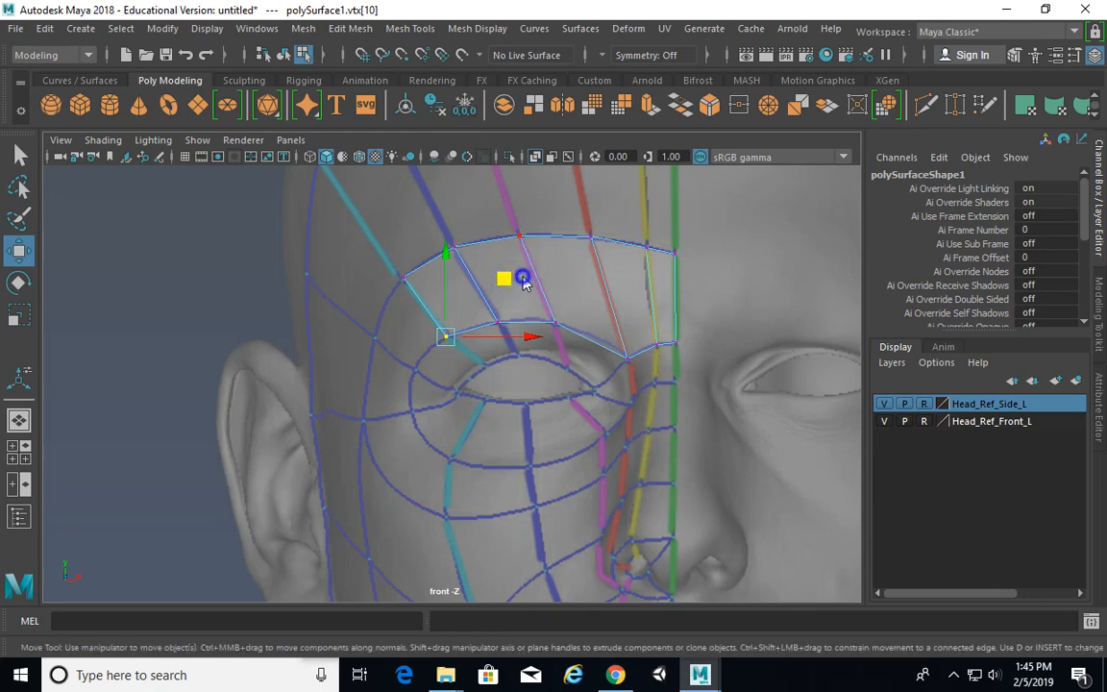
# Step: Extrude the edge on the cyan guide line down to the next cross line and align its vertices above the outer eye corner
pyautogui.moveTo(524, 279); pyautogui.dragTo(523, 245, button='right')
pyautogui.keyDown('shift'); pyautogui.moveTo(485, 279); pyautogui.dragTo(485, 321, button='right'); pyautogui.keyUp('shift')
pyautogui.moveTo(424, 315); pyautogui.dragTo(390, 367)
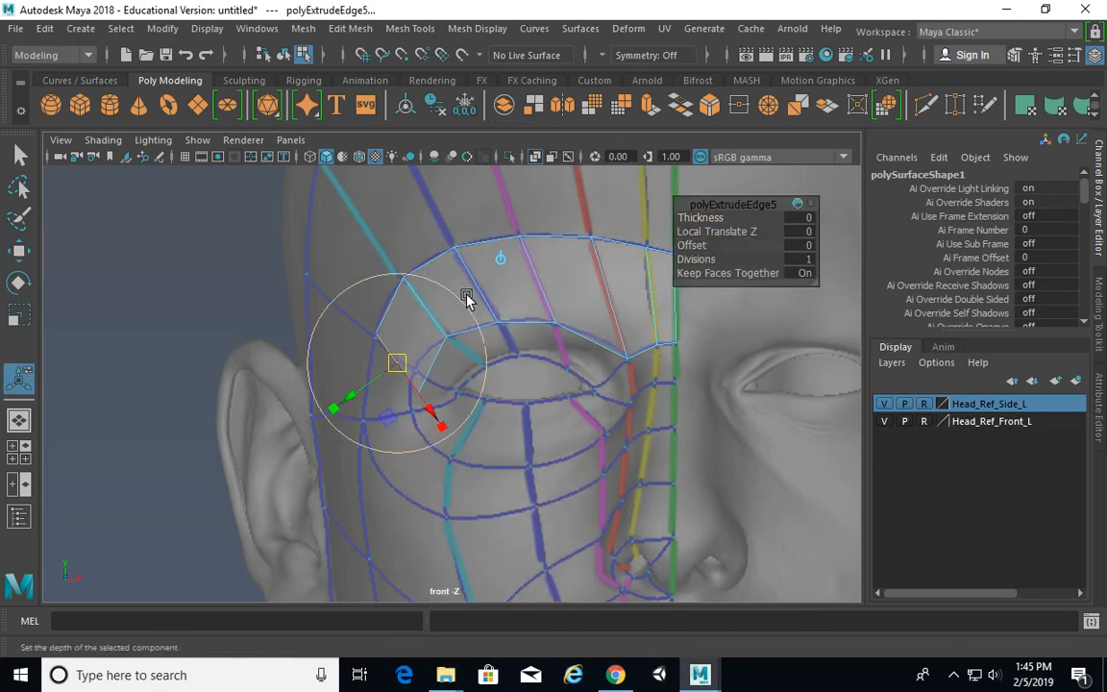
pyautogui.moveTo(469, 293)
pyautogui.keyDown('shift'); pyautogui.mouseDown(button='right')
pyautogui.moveTo(430, 252)
pyautogui.moveTo(473, 292)
pyautogui.mouseUp(button='right'); pyautogui.keyUp('shift')
pyautogui.moveTo(464, 274); pyautogui.dragTo(389, 176, button='right')
pyautogui.moveTo(382, 356); pyautogui.dragTo(384, 351)
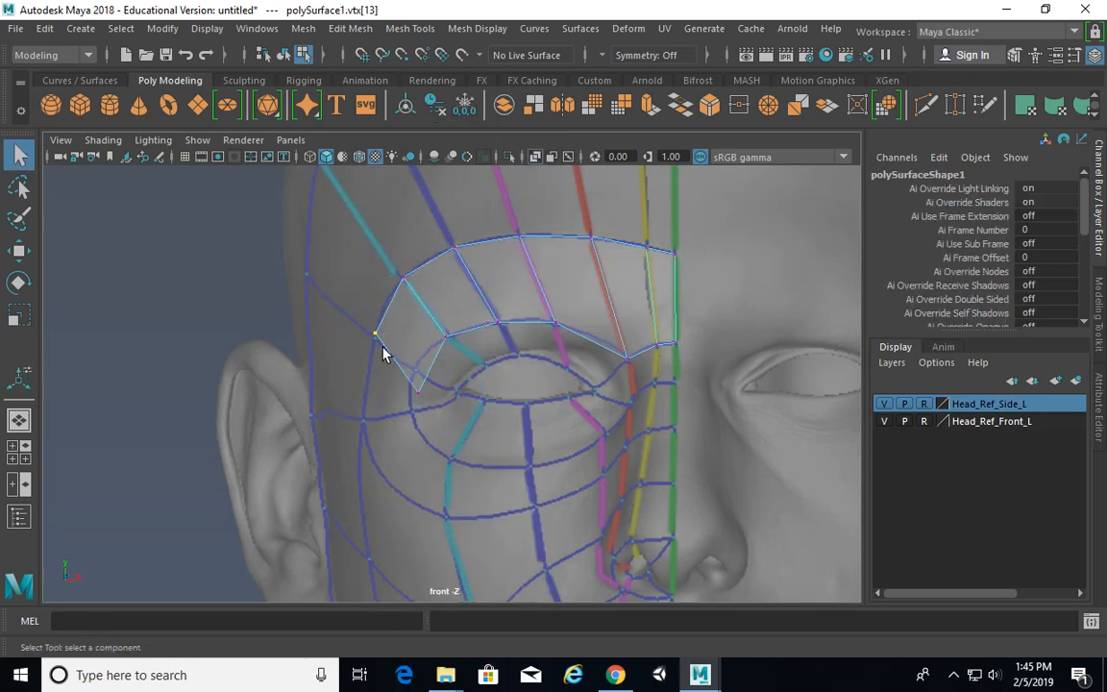
pyautogui.press('w')
pyautogui.click(414, 371)
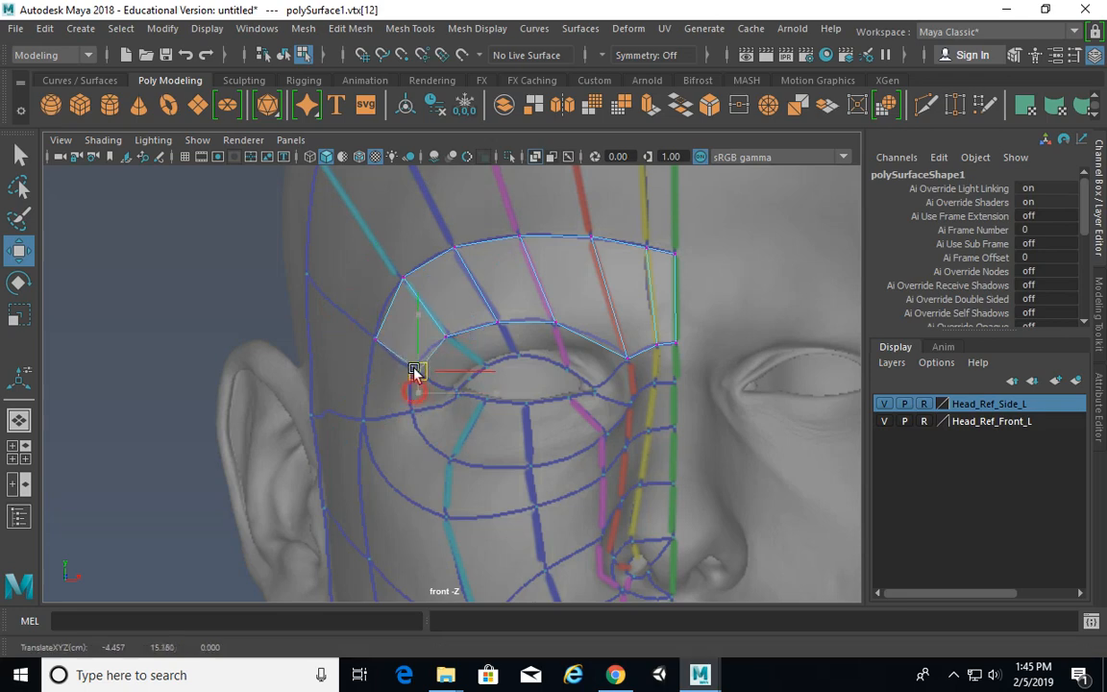
pyautogui.moveTo(410, 370); pyautogui.dragTo(414, 369)
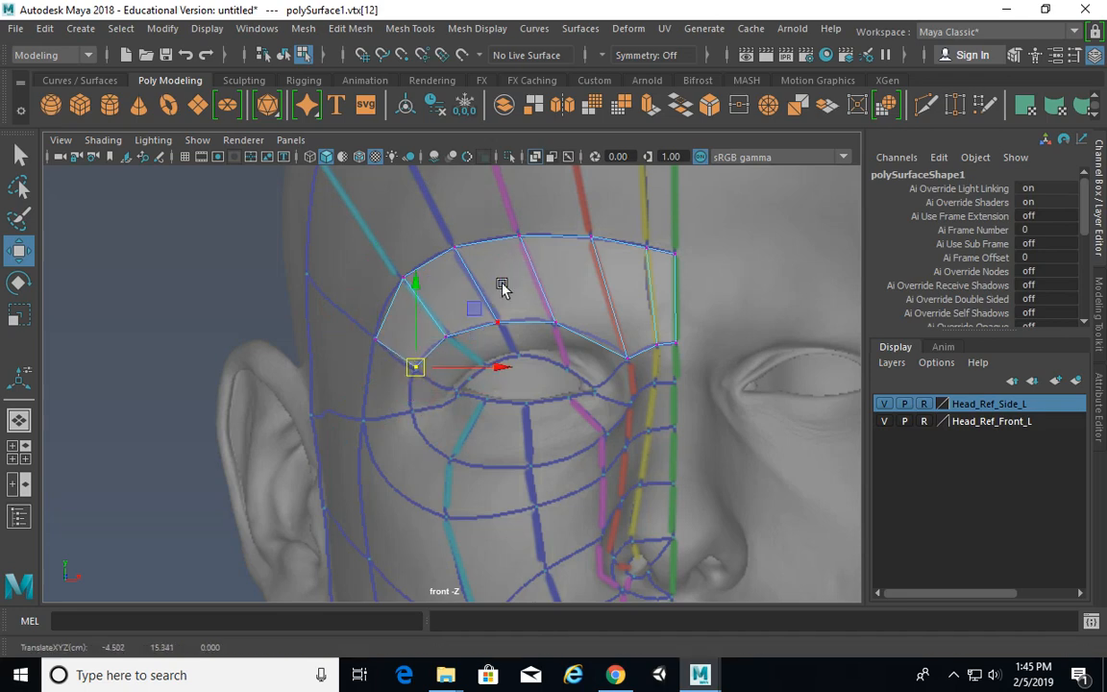
# Step: Extrude the strip's end edge downward beside the outer eye corner and move its vertices onto the next guide line intersections
pyautogui.moveTo(502, 178); pyautogui.dragTo(502, 130, button='right')
pyautogui.keyDown('shift'); pyautogui.rightClick(460, 301); pyautogui.keyUp('shift')
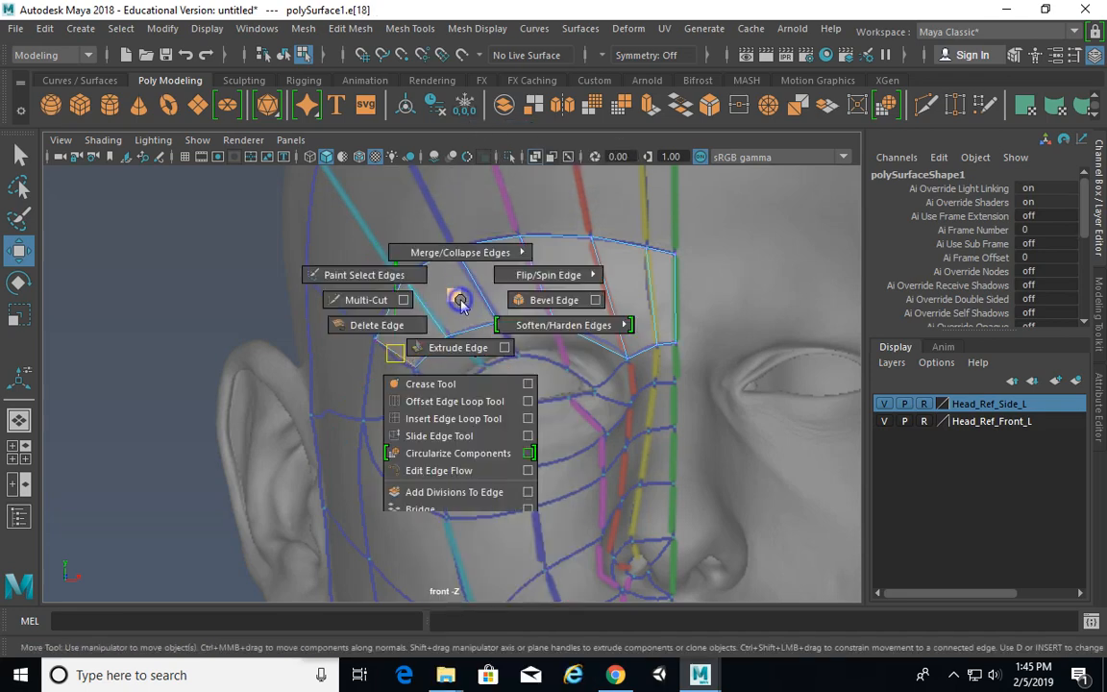
pyautogui.click(444, 347)
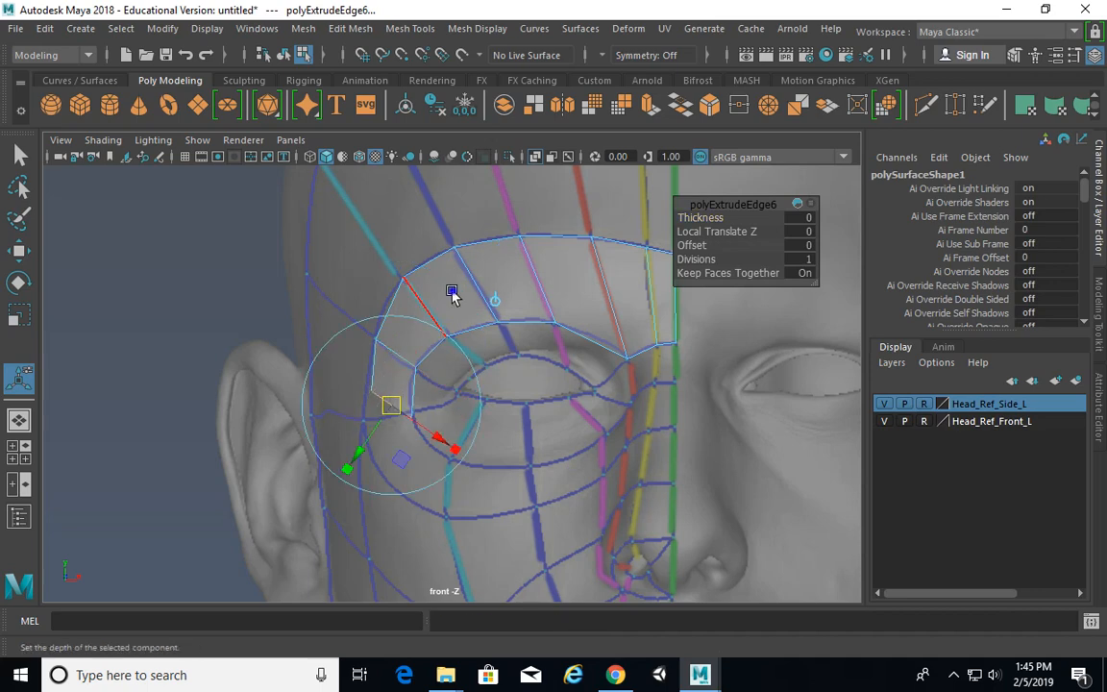
pyautogui.moveTo(451, 292); pyautogui.dragTo(369, 176, button='right')
pyautogui.moveTo(392, 416); pyautogui.dragTo(364, 421)
pyautogui.press('w')
pyautogui.moveTo(430, 450); pyautogui.dragTo(409, 413)
pyautogui.keyDown('shift'); pyautogui.moveTo(542, 270); pyautogui.dragTo(551, 240, button='right'); pyautogui.keyUp('shift')
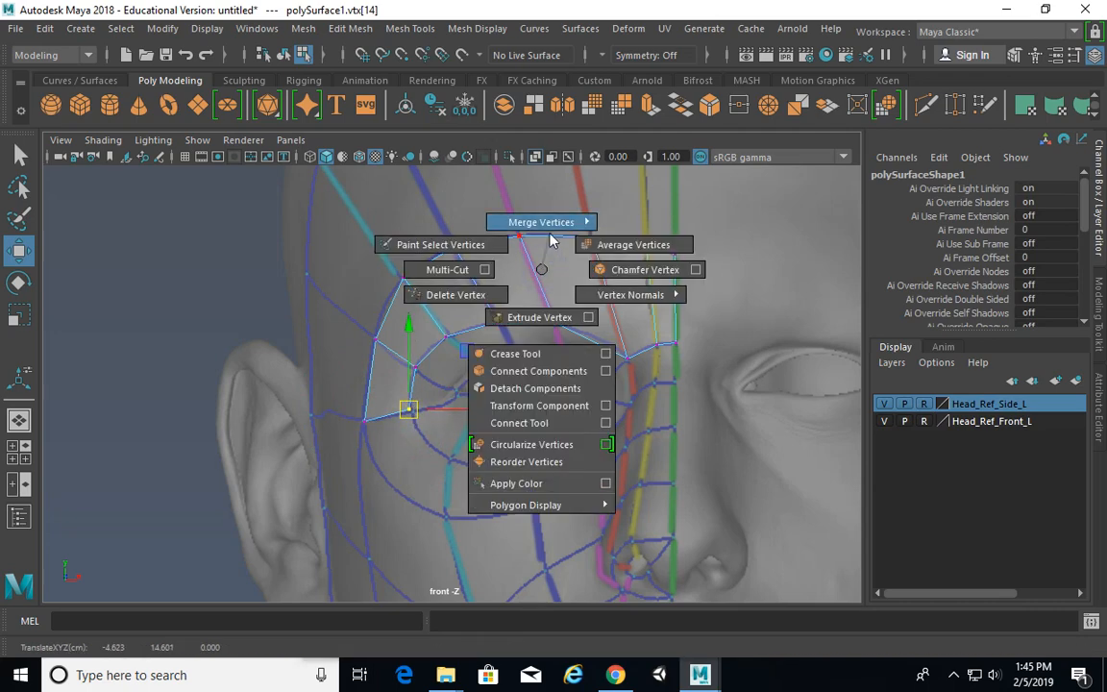
# Step: Extrude the strip's end edge below the outer eye corner and move its vertices onto the lower cyan guide line intersections
pyautogui.moveTo(547, 176); pyautogui.dragTo(552, 134, button='right')
pyautogui.click(394, 416)
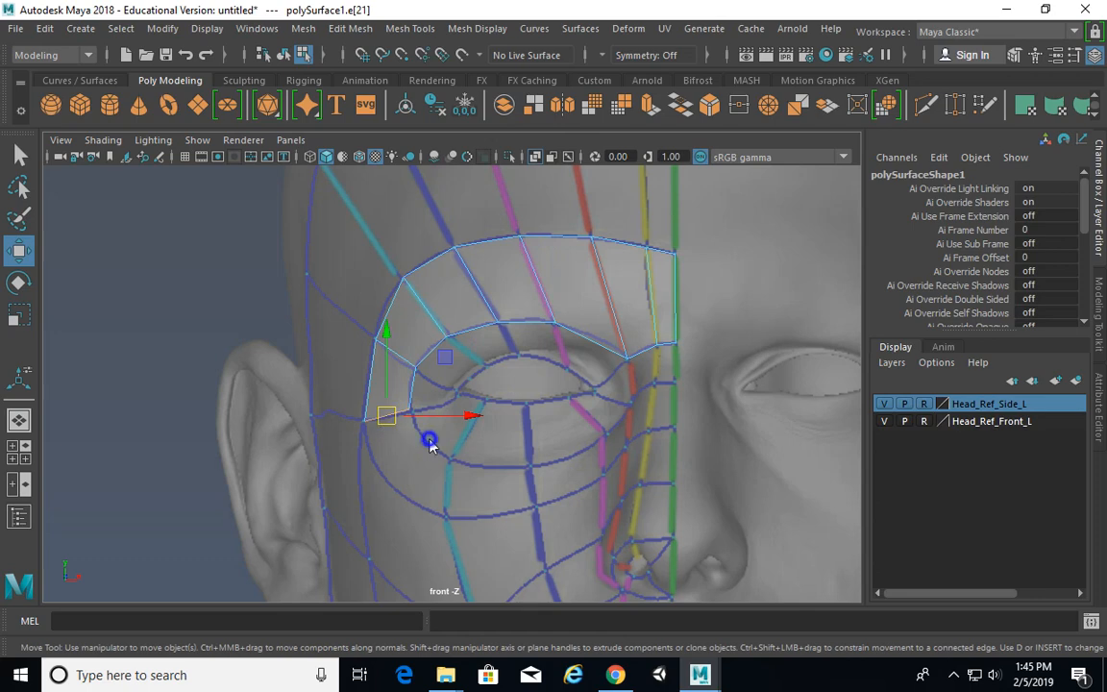
pyautogui.keyDown('shift'); pyautogui.moveTo(433, 351); pyautogui.dragTo(435, 396, button='right'); pyautogui.keyUp('shift')
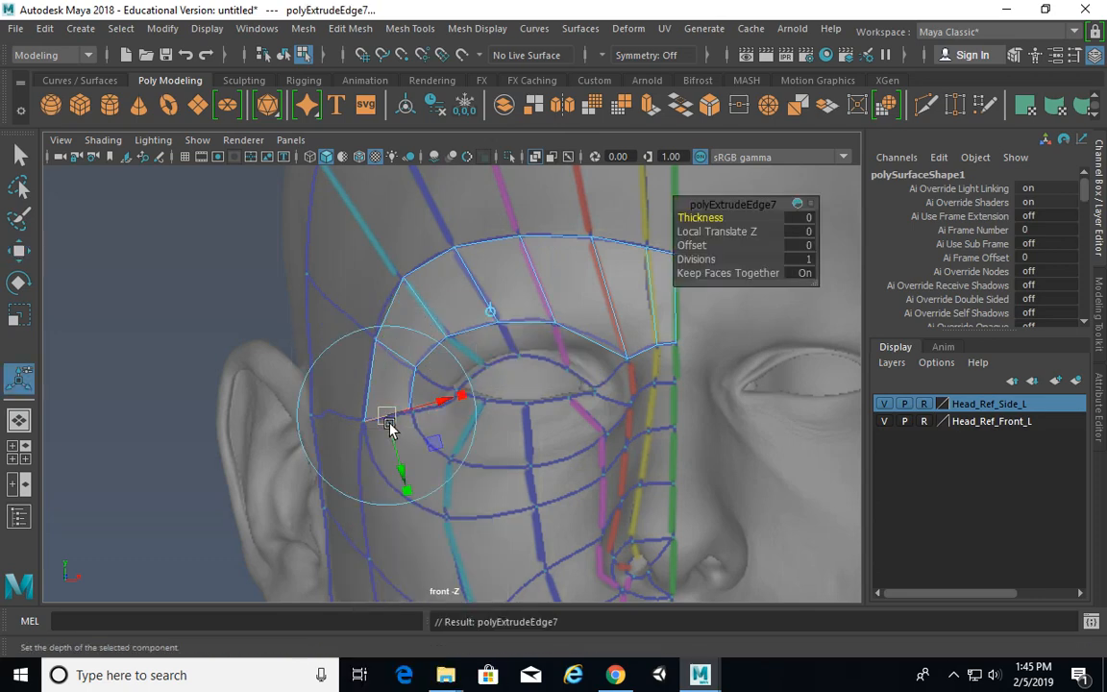
pyautogui.moveTo(389, 423); pyautogui.dragTo(431, 496)
pyautogui.moveTo(416, 465); pyautogui.dragTo(334, 185, button='right')
pyautogui.click(450, 480)
pyautogui.press('w')
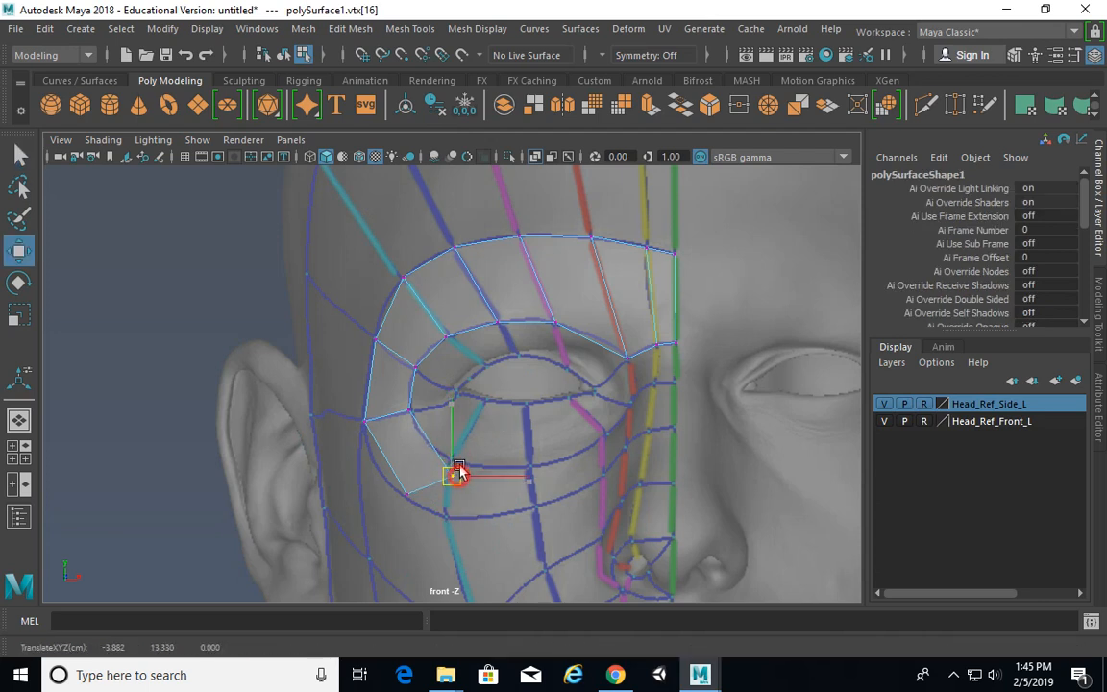
pyautogui.moveTo(451, 478); pyautogui.dragTo(445, 522)
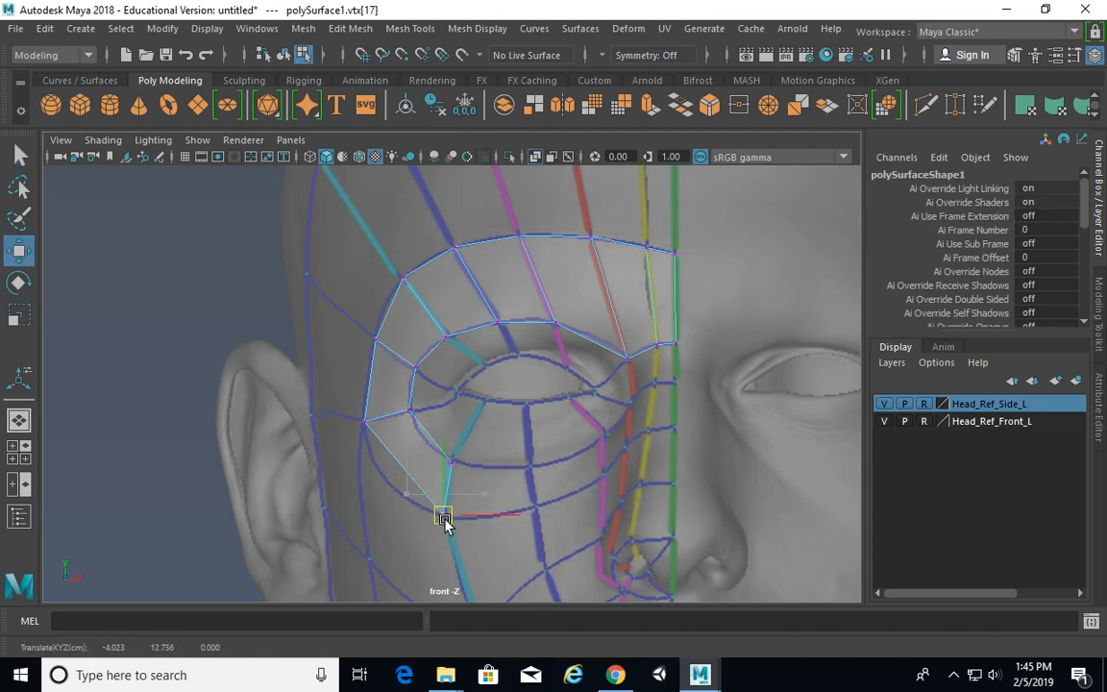
# Step: Extrude the strip's end edge from the cyan to the dark blue guide line below the eye and align its vertices with the intersections
pyautogui.moveTo(420, 459); pyautogui.dragTo(413, 228, button='right')
pyautogui.click(448, 486)
pyautogui.moveTo(451, 485); pyautogui.dragTo(449, 129, button='right')
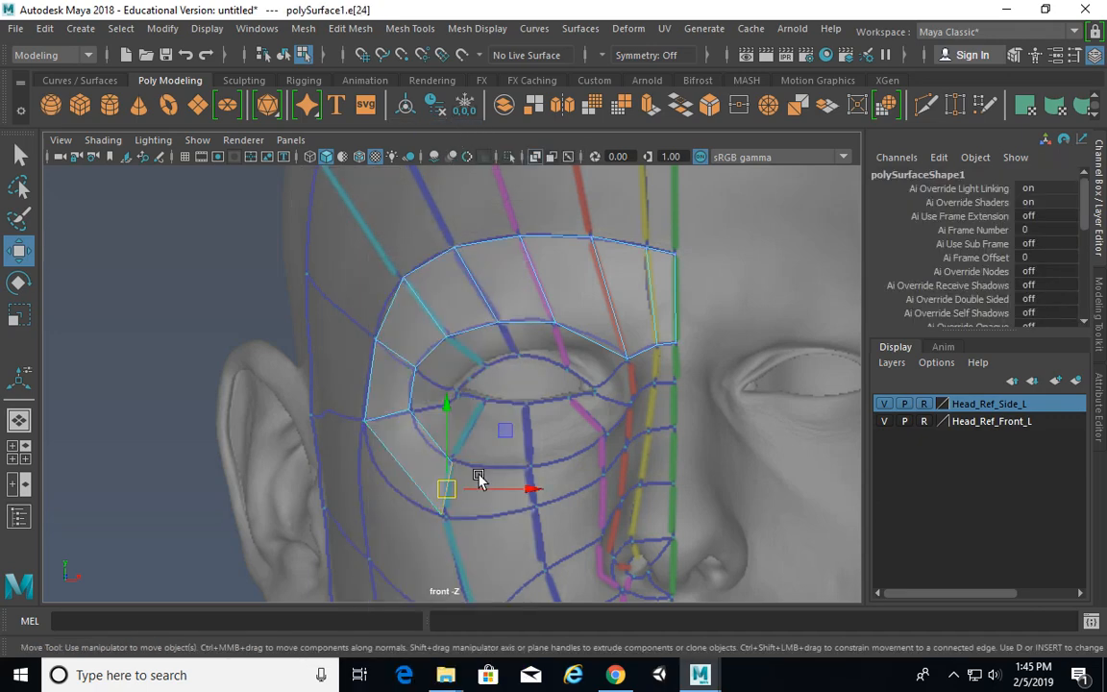
pyautogui.hotkey('ctrl', 'e')
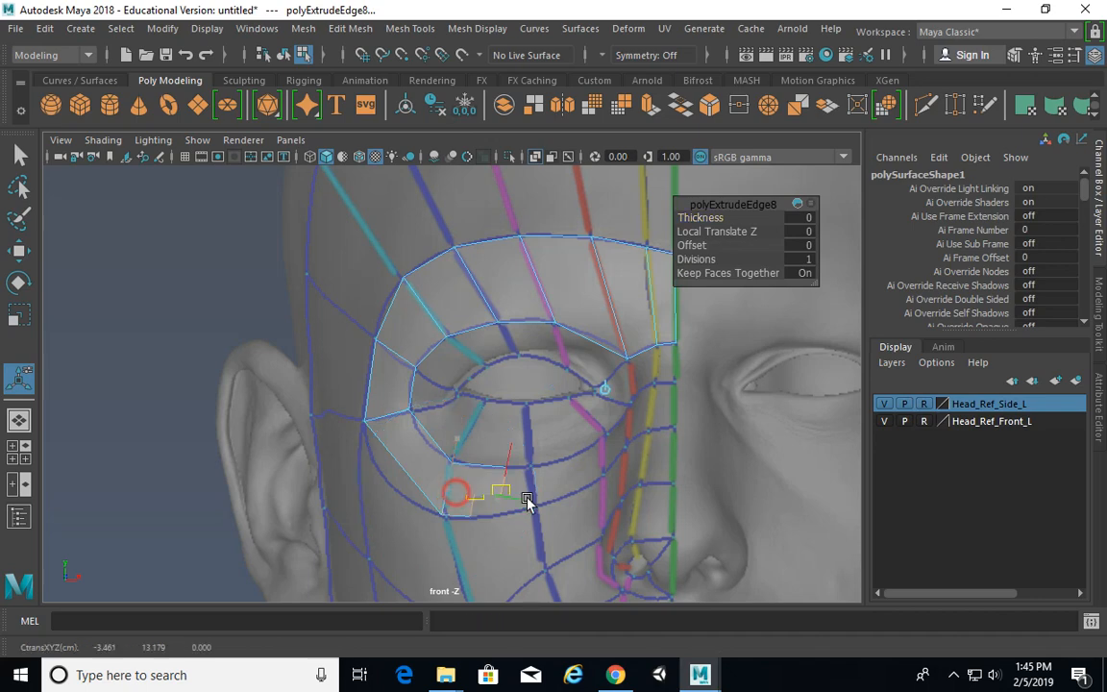
pyautogui.moveTo(487, 197); pyautogui.dragTo(404, 178, button='right')
pyautogui.click(532, 468)
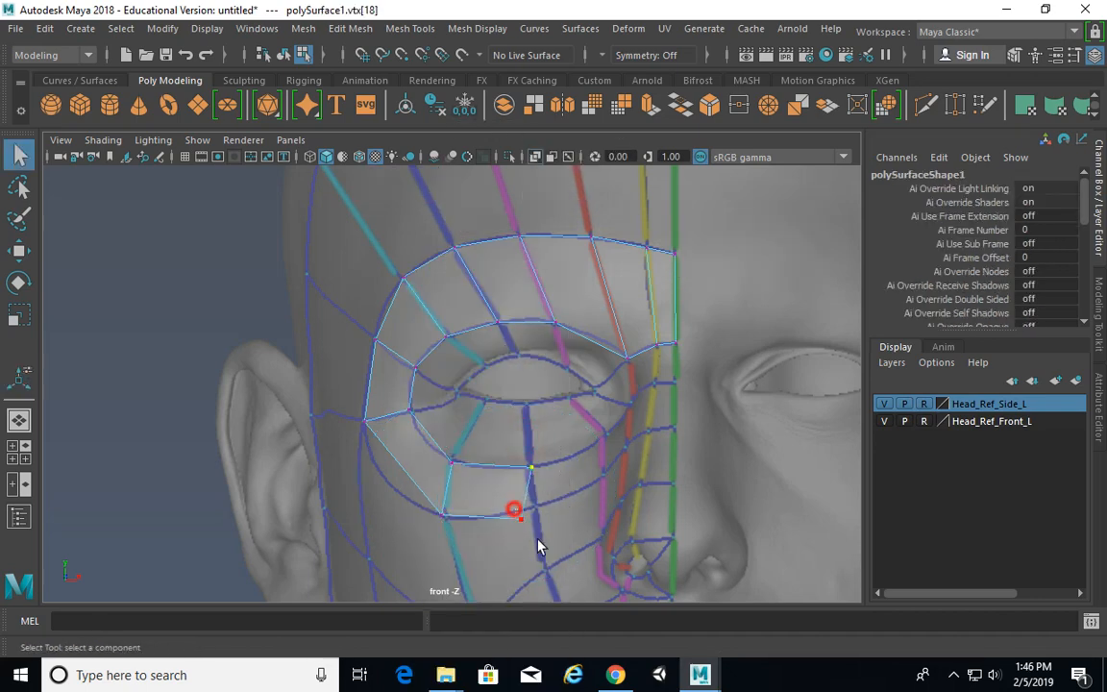
pyautogui.press('w')
pyautogui.moveTo(520, 520); pyautogui.dragTo(536, 511)
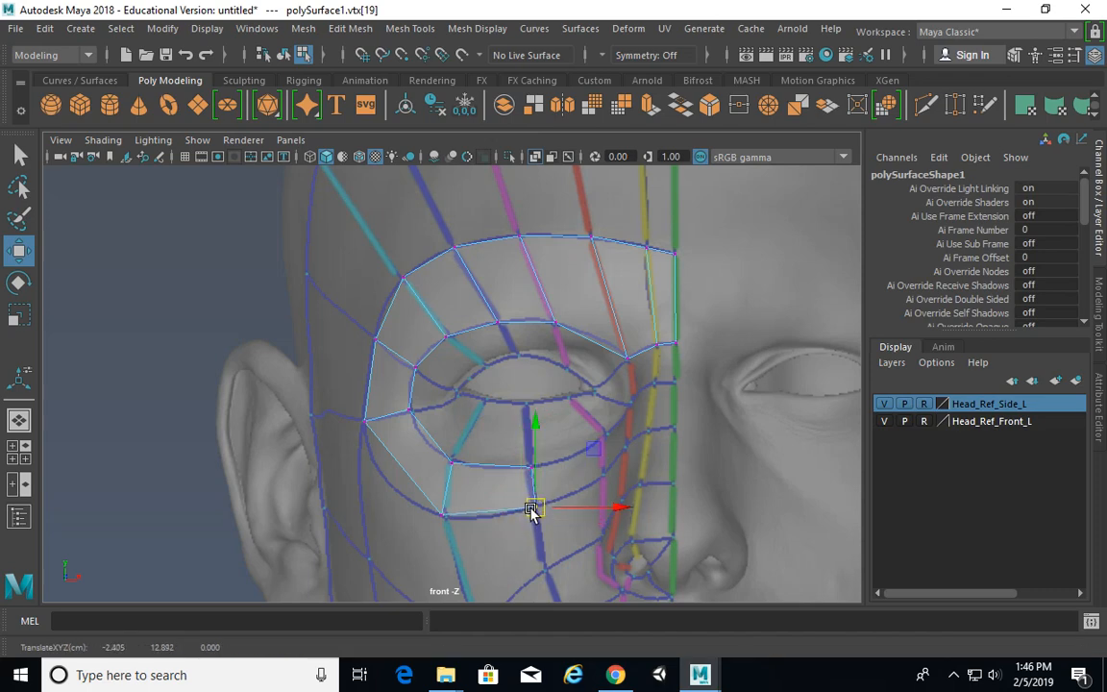
# Step: Extrude the strip's end edge to the magenta guide line below the inner eye and move its vertices onto the guide
pyautogui.moveTo(514, 173); pyautogui.dragTo(514, 124, button='right')
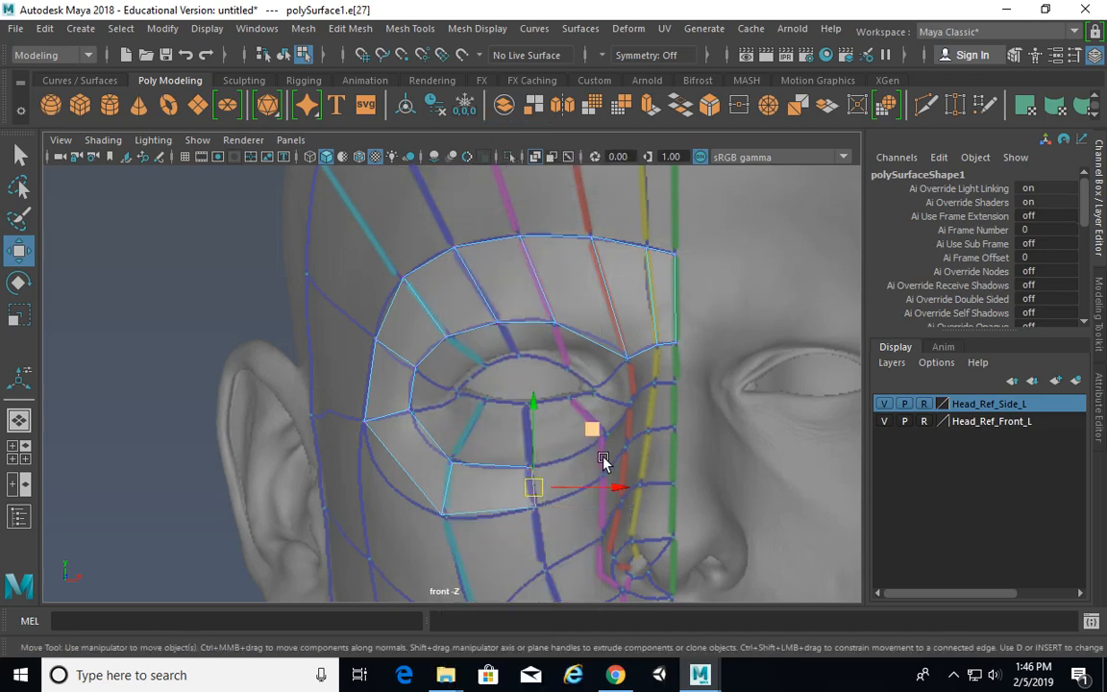
pyautogui.keyDown('shift'); pyautogui.moveTo(569, 354); pyautogui.dragTo(527, 280, button='right'); pyautogui.keyUp('shift')
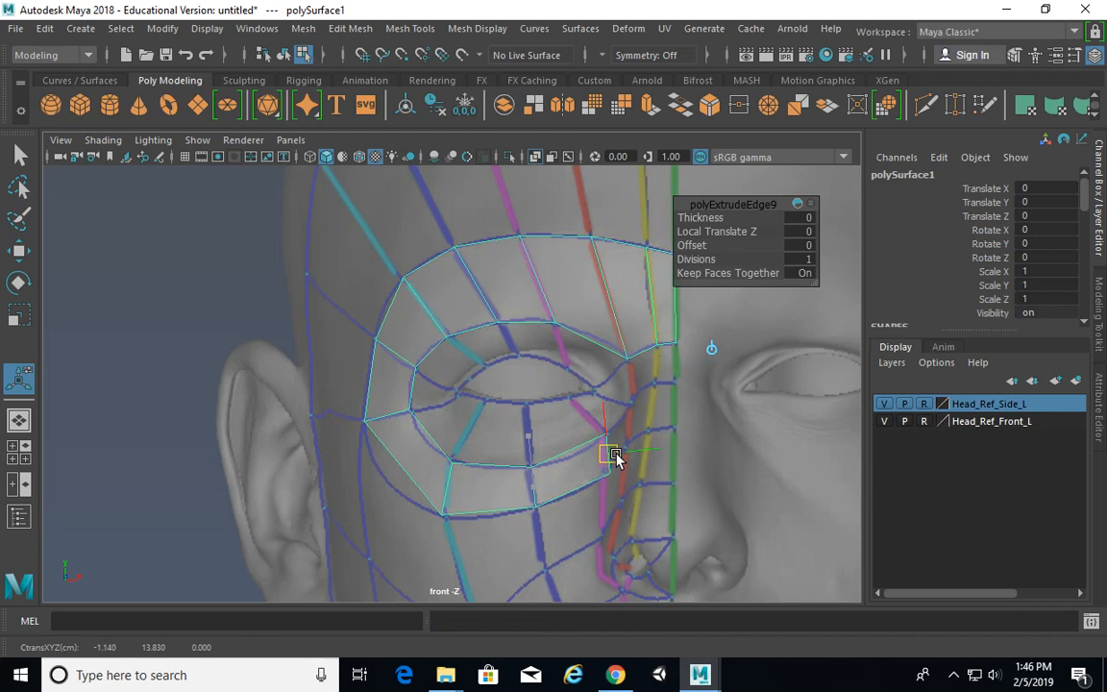
pyautogui.moveTo(573, 176); pyautogui.dragTo(490, 175, button='right')
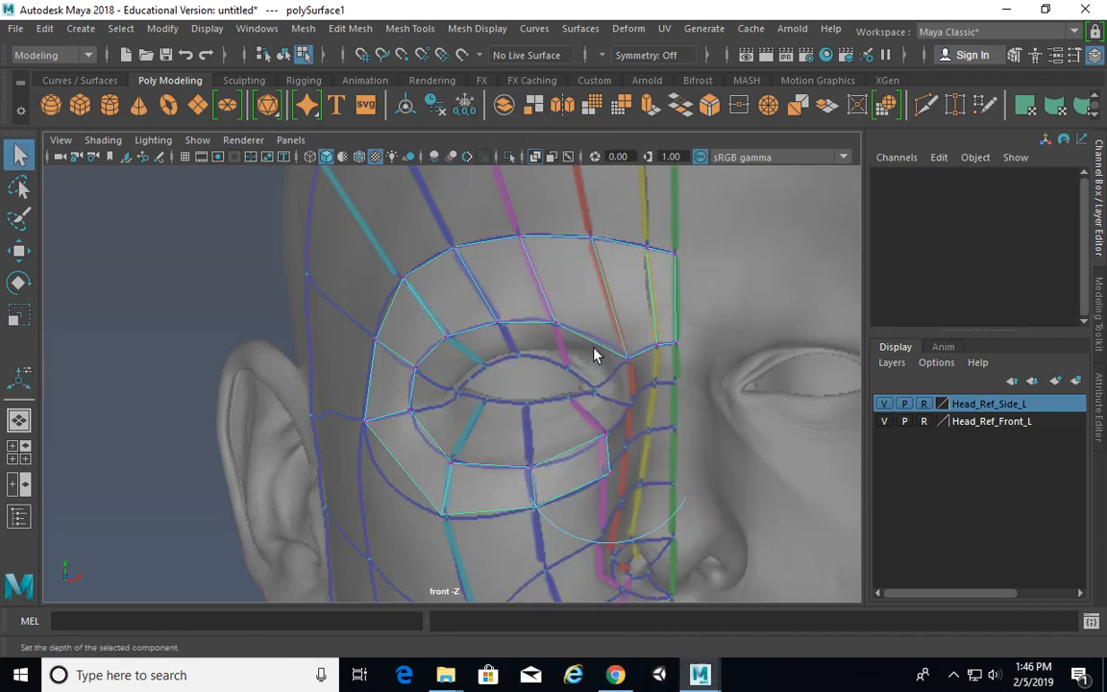
pyautogui.moveTo(598, 450); pyautogui.dragTo(625, 488)
pyautogui.press('w')
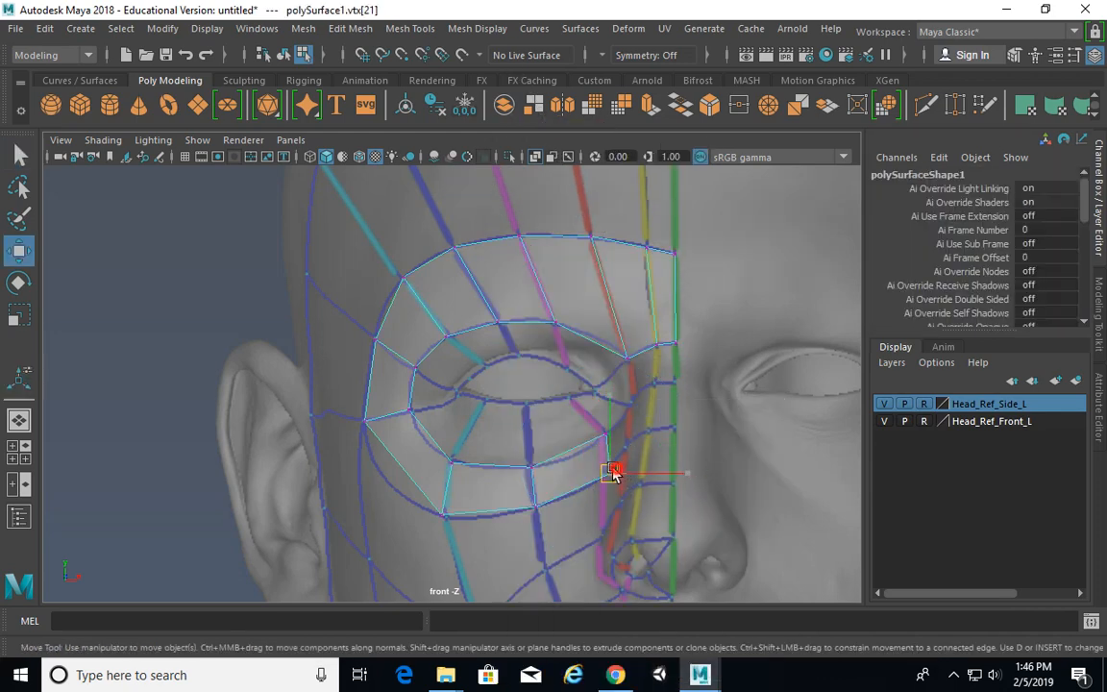
# Step: Extrude the strip's end edge from the magenta to the red guide line beside the inner eye corner
pyautogui.keyDown('alt'); pyautogui.moveTo(610, 447); pyautogui.dragTo(471, 389, button='middle'); pyautogui.keyUp('alt')
pyautogui.moveTo(470, 389); pyautogui.dragTo(435, 400, button='right')
pyautogui.click(477, 394)
pyautogui.moveTo(492, 387); pyautogui.dragTo(509, 358)
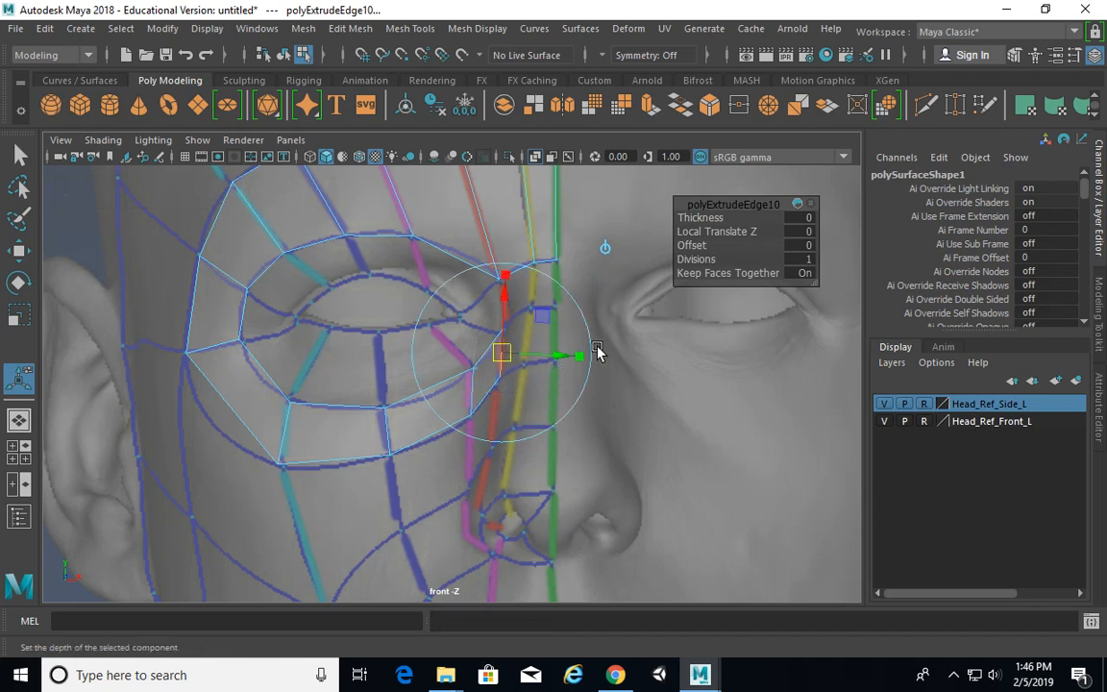
pyautogui.moveTo(519, 360)
pyautogui.mouseDown()
pyautogui.moveTo(549, 348)
pyautogui.moveTo(515, 358)
pyautogui.mouseUp()
pyautogui.moveTo(511, 356); pyautogui.dragTo(545, 349)
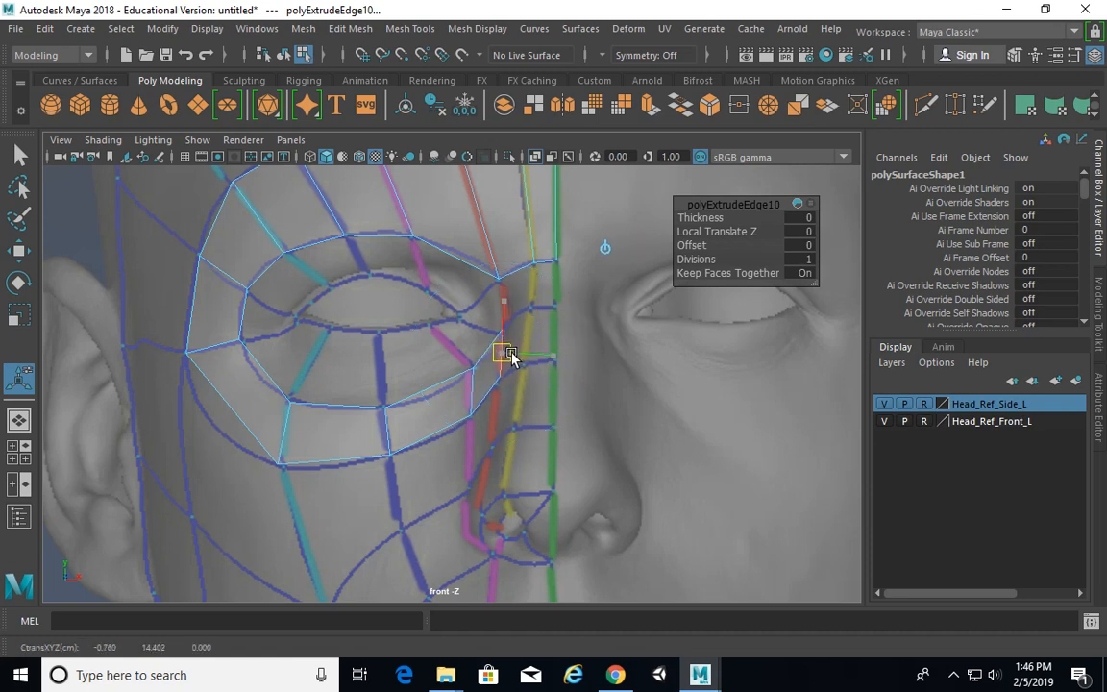
pyautogui.moveTo(510, 354)
pyautogui.keyDown('alt'); pyautogui.mouseDown()
pyautogui.moveTo(539, 346)
pyautogui.moveTo(519, 355)
pyautogui.mouseUp(); pyautogui.keyUp('alt')
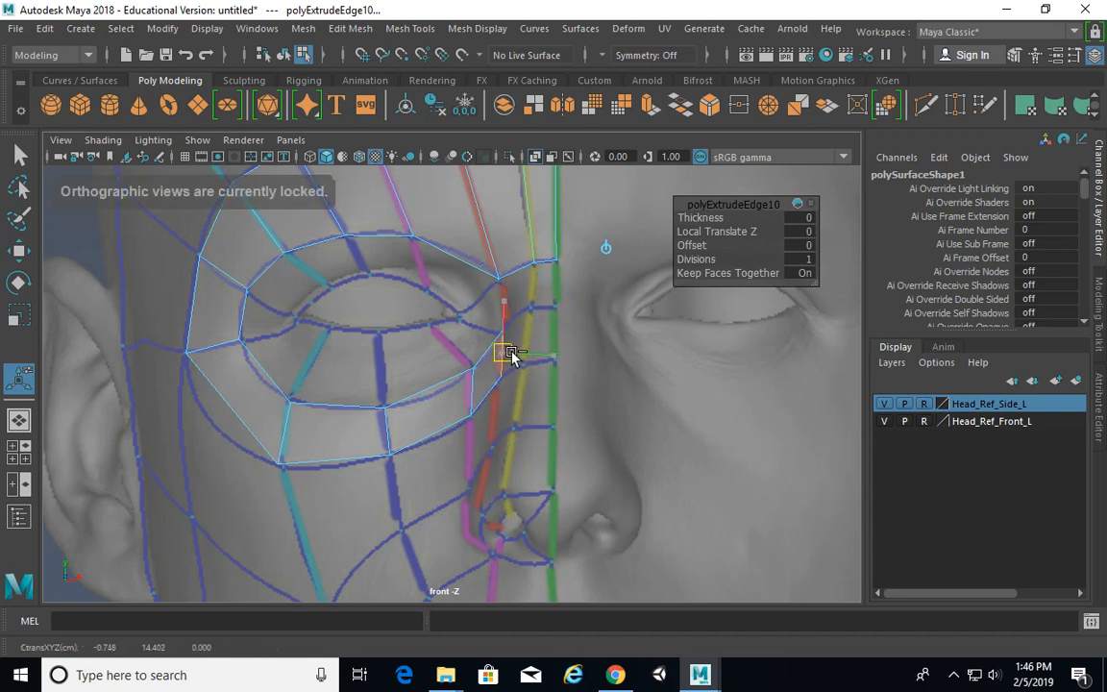
pyautogui.keyDown('alt'); pyautogui.moveTo(547, 360); pyautogui.dragTo(533, 363, button='middle'); pyautogui.keyUp('alt')
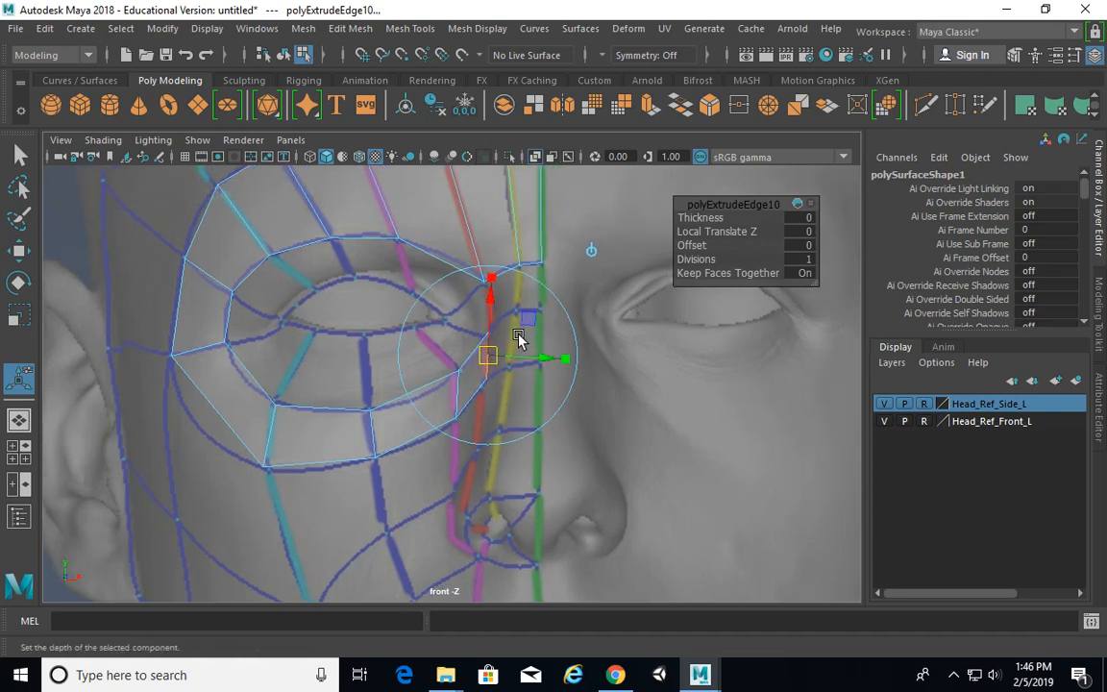
# Step: Extrude the edge on the red guide line to the yellow guide line beside the nose and align the strip's lower vertices
pyautogui.keyDown('shift'); pyautogui.moveTo(518, 337); pyautogui.dragTo(520, 345, button='right'); pyautogui.keyUp('shift')
pyautogui.moveTo(493, 354); pyautogui.dragTo(524, 334)
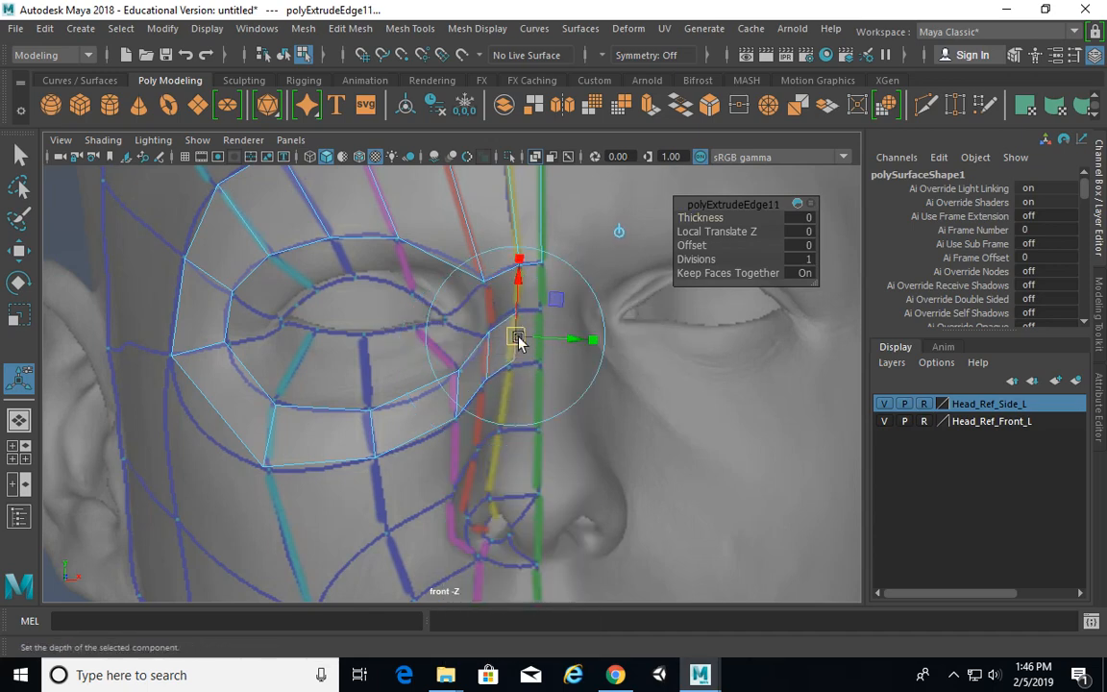
pyautogui.moveTo(494, 335); pyautogui.dragTo(415, 182, button='right')
pyautogui.click(525, 361)
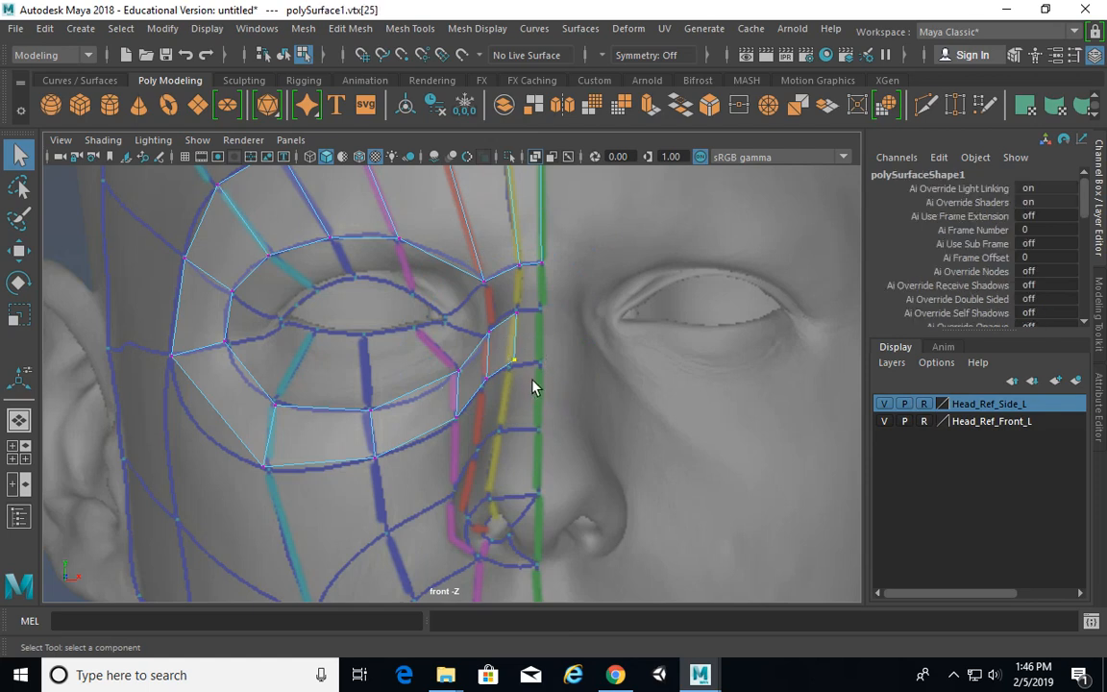
pyautogui.press('w')
pyautogui.moveTo(521, 368); pyautogui.dragTo(481, 386)
pyautogui.keyDown('alt'); pyautogui.moveTo(551, 358); pyautogui.dragTo(506, 345, button='middle'); pyautogui.keyUp('alt')
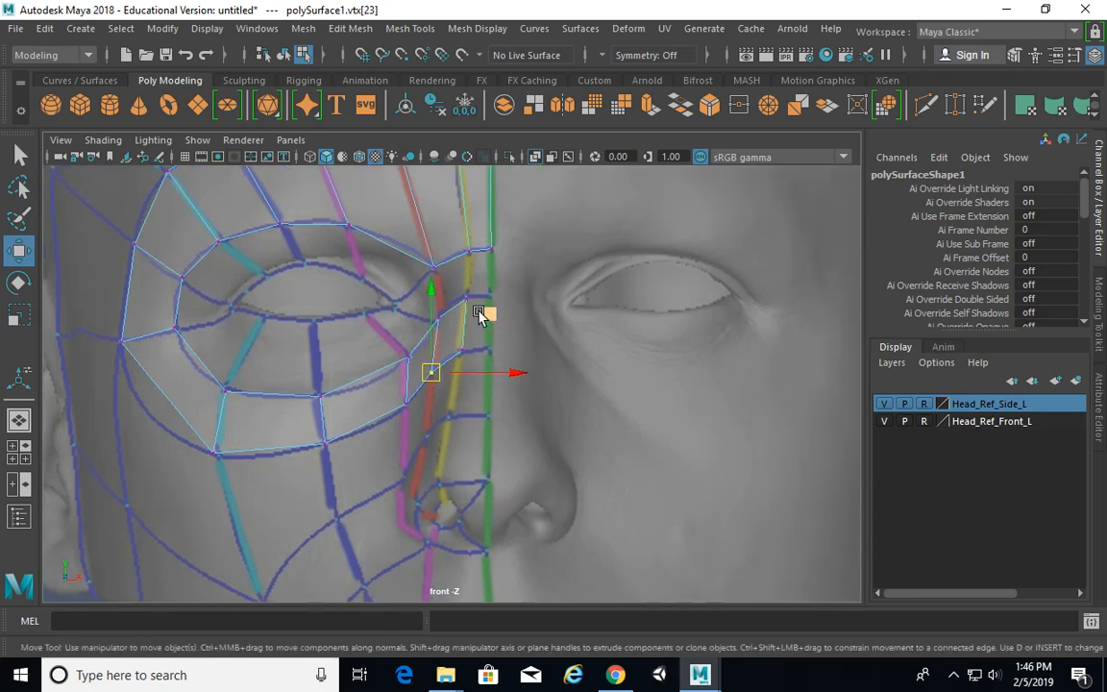
# Step: Extrude the edge on the yellow guide line to the green center line and align its vertices with the nose cross lines
pyautogui.moveTo(458, 316); pyautogui.dragTo(457, 131, button='right')
pyautogui.click(490, 327)
pyautogui.keyDown('shift'); pyautogui.moveTo(471, 346); pyautogui.dragTo(472, 385, button='right'); pyautogui.keyUp('shift')
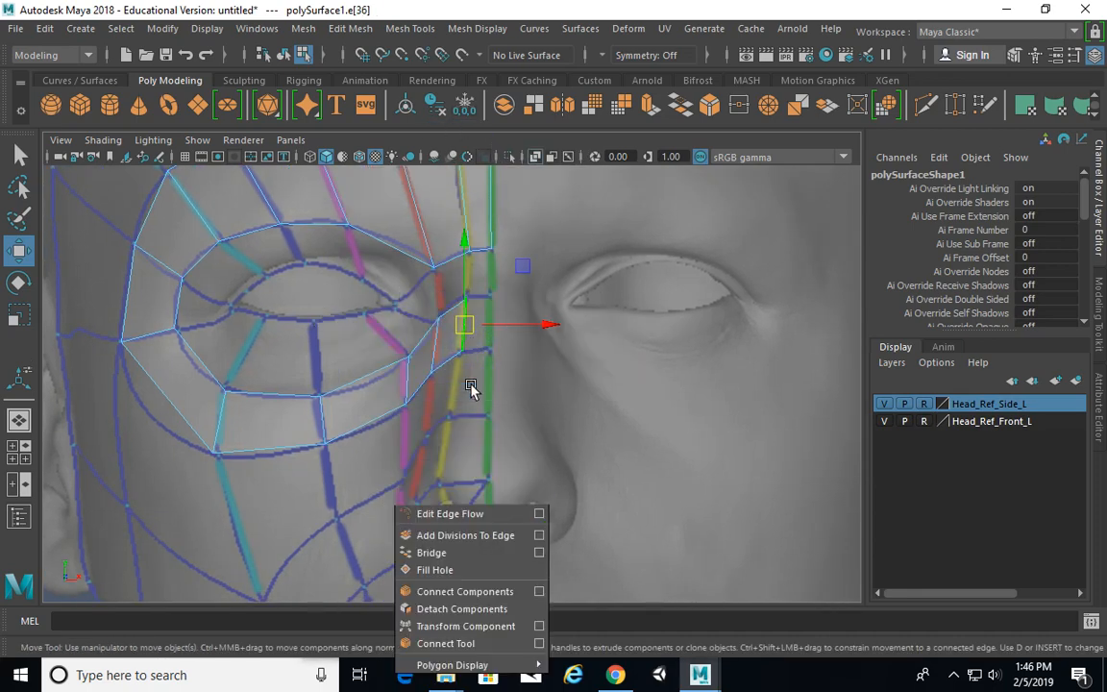
pyautogui.moveTo(470, 329); pyautogui.dragTo(500, 324)
pyautogui.moveTo(479, 326); pyautogui.dragTo(397, 181, button='right')
pyautogui.moveTo(510, 370)
pyautogui.mouseDown()
pyautogui.moveTo(484, 330)
pyautogui.moveTo(495, 358)
pyautogui.mouseUp()
pyautogui.press('w')
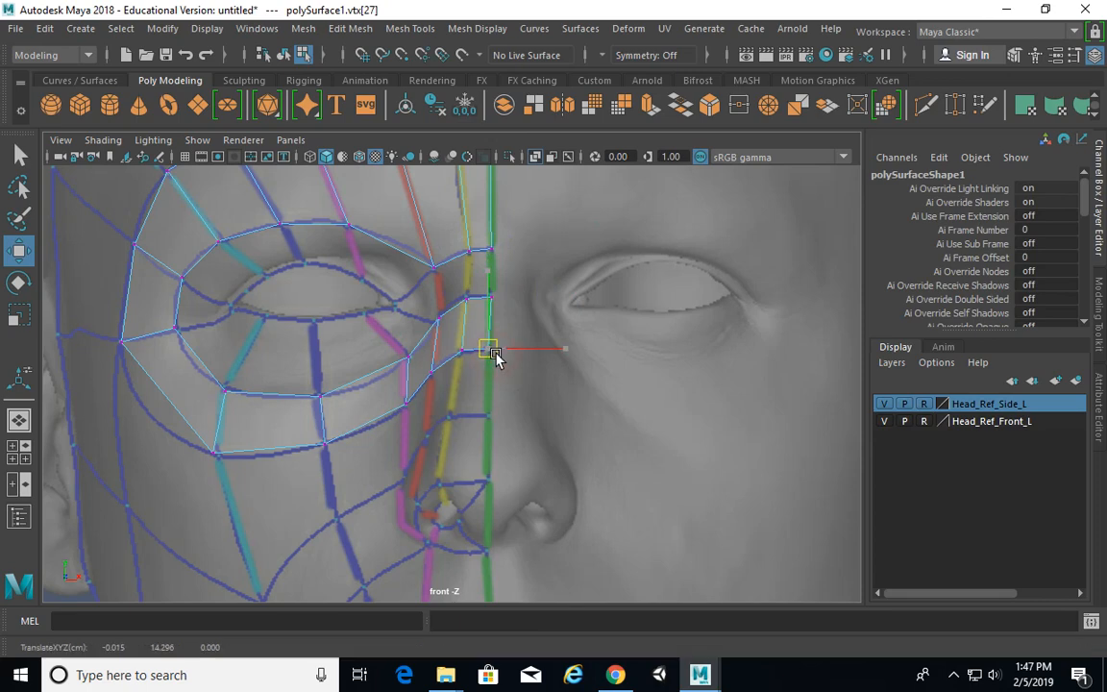
pyautogui.keyDown('alt'); pyautogui.moveTo(541, 370); pyautogui.dragTo(601, 412, button='middle'); pyautogui.keyUp('alt')
pyautogui.keyDown('alt'); pyautogui.moveTo(624, 390); pyautogui.dragTo(642, 387, button='right'); pyautogui.keyUp('alt')
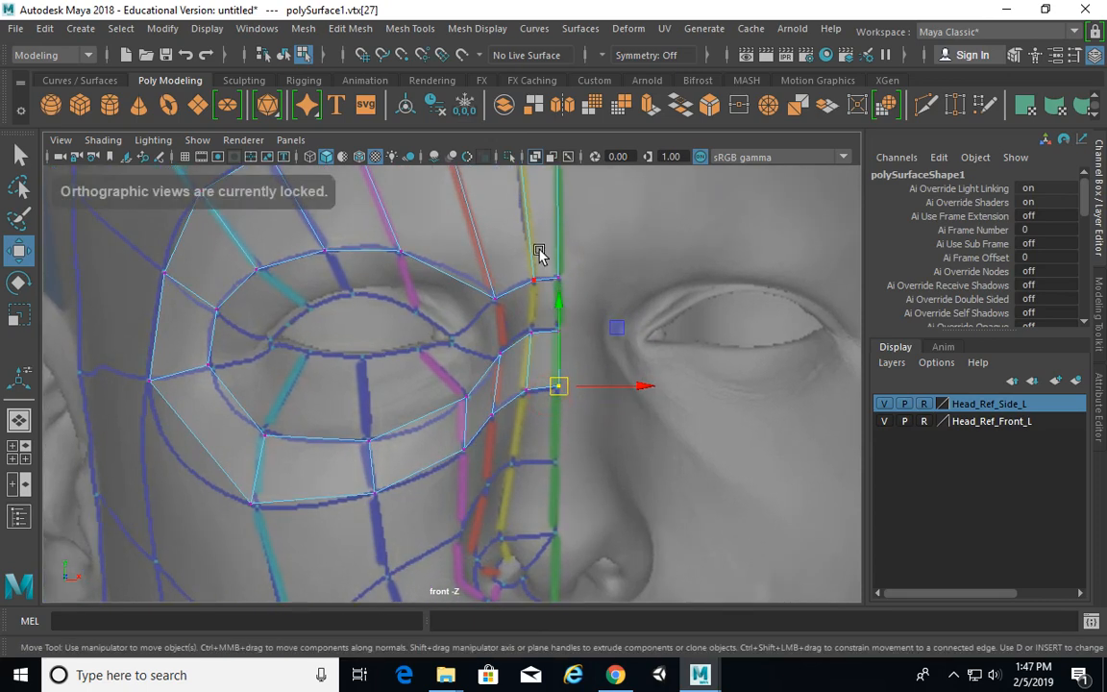
# Step: Bridge the upper and lower strip edges between the yellow and green guide lines at the nose bridge
pyautogui.moveTo(534, 176); pyautogui.dragTo(539, 125, button='right')
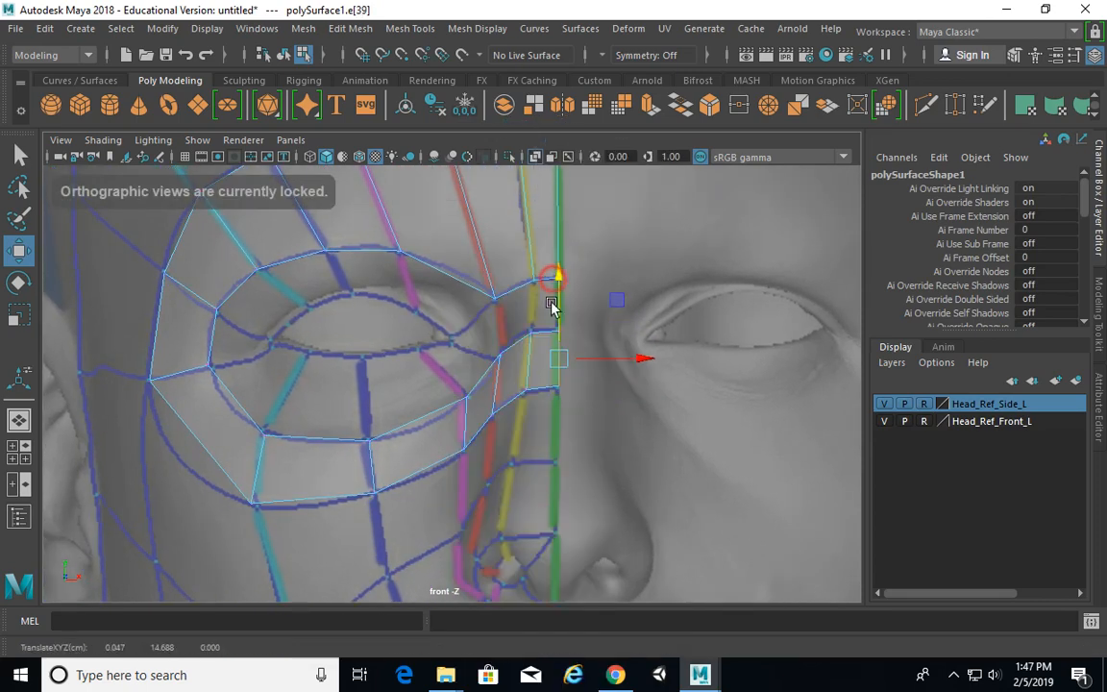
pyautogui.press('q')
pyautogui.click(555, 291)
pyautogui.click(554, 329)
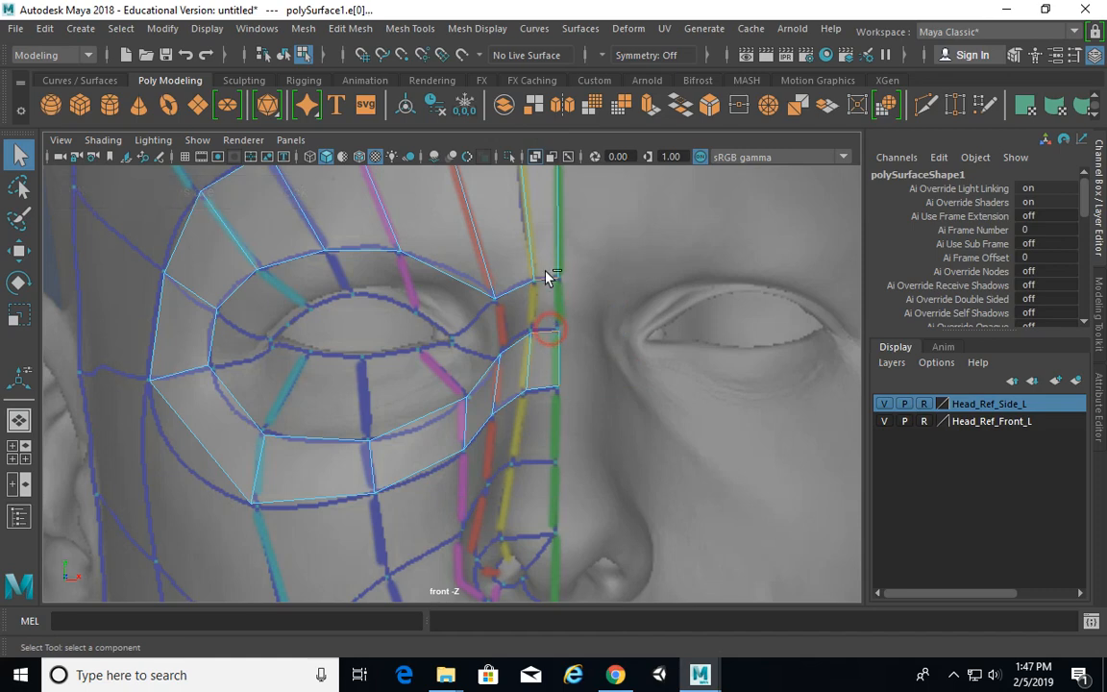
pyautogui.keyDown('shift'); pyautogui.rightClick(545, 241); pyautogui.keyUp('shift')
pyautogui.keyDown('alt'); pyautogui.moveTo(588, 197); pyautogui.dragTo(595, 224, button='middle'); pyautogui.keyUp('alt')
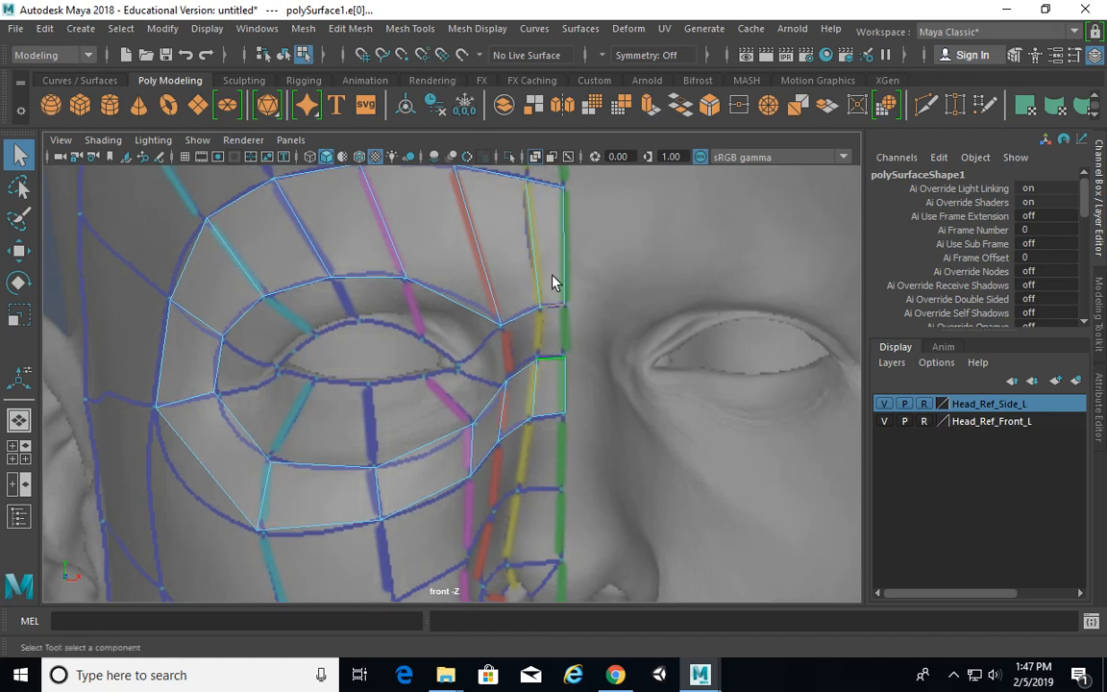
pyautogui.keyDown('shift'); pyautogui.moveTo(488, 248); pyautogui.dragTo(435, 451, button='right'); pyautogui.keyUp('shift')
pyautogui.scroll(1, 482, 413)
# Step: Bridge the facing strip edges between the red and yellow guide lines beside the inner eye corner
pyautogui.click(521, 313)
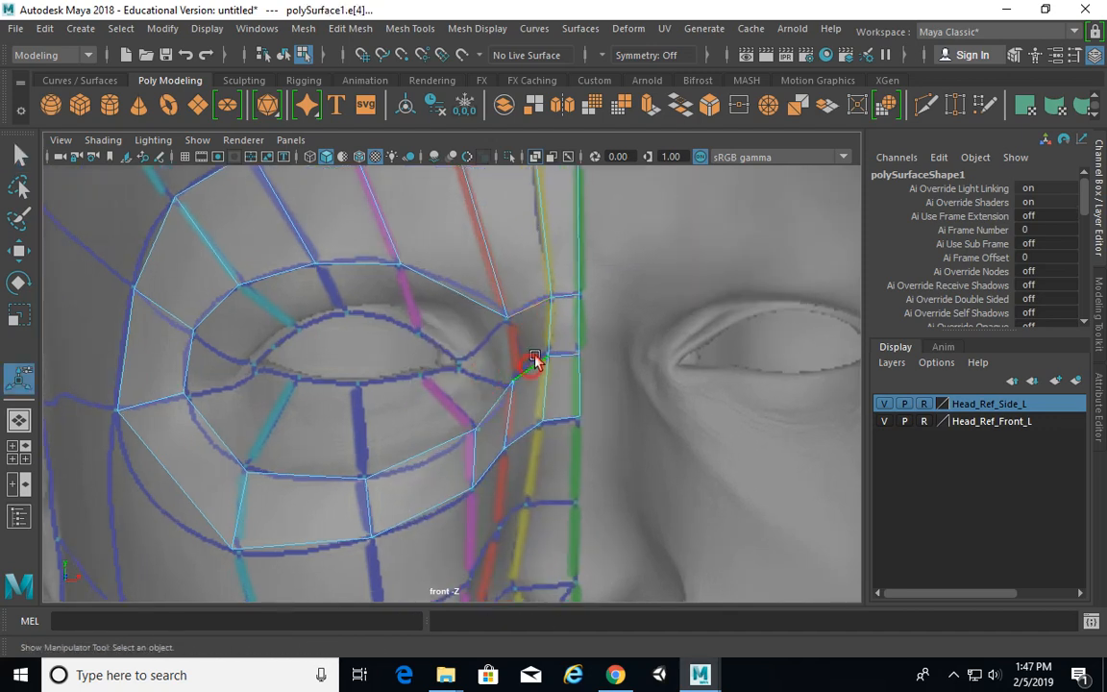
pyautogui.keyDown('shift'); pyautogui.moveTo(541, 335); pyautogui.dragTo(504, 548, button='right'); pyautogui.keyUp('shift')
pyautogui.scroll(1, 389, 312)
pyautogui.scroll(1, 494, 309)
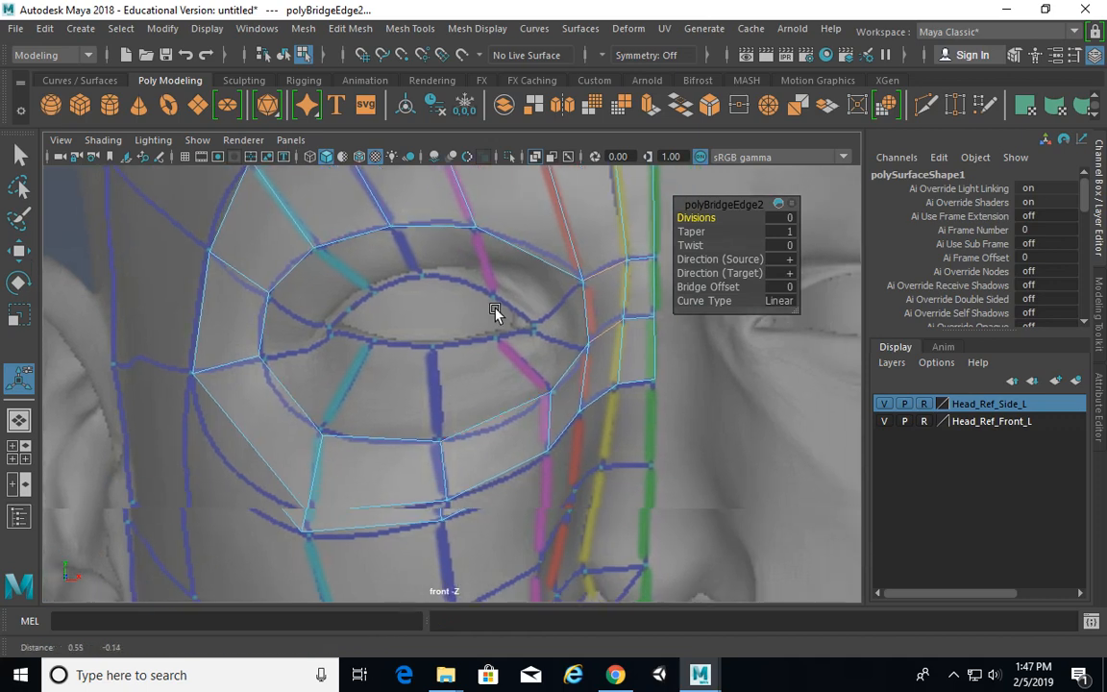
# Step: Extrude the whole inner edge loop around the eye inward toward the eyelid outline
pyautogui.click(533, 255)
pyautogui.keyDown('alt'); pyautogui.moveTo(519, 382); pyautogui.dragTo(510, 397, button='middle'); pyautogui.keyUp('alt')
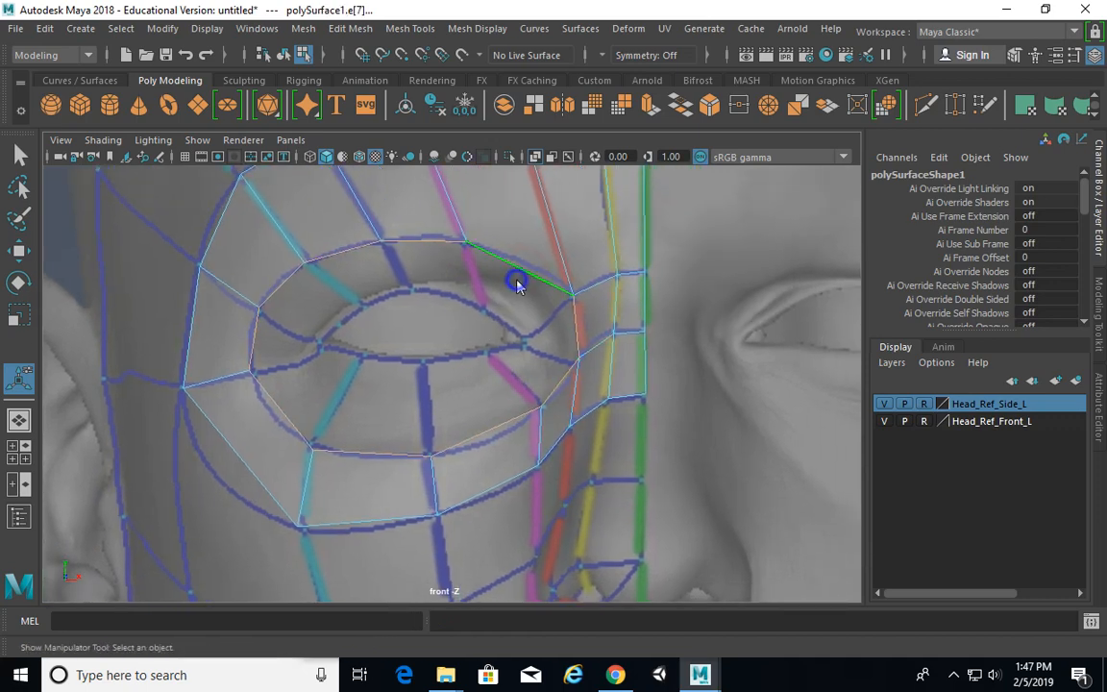
pyautogui.keyDown('shift'); pyautogui.moveTo(519, 280); pyautogui.dragTo(512, 324, button='right'); pyautogui.keyUp('shift')
pyautogui.moveTo(507, 294); pyautogui.dragTo(481, 340)
pyautogui.scroll(2, 481, 341)
pyautogui.moveTo(420, 345)
pyautogui.keyDown('alt'); pyautogui.mouseDown(button='middle')
pyautogui.moveTo(527, 348)
pyautogui.moveTo(423, 347)
pyautogui.mouseUp(button='middle'); pyautogui.keyUp('alt')
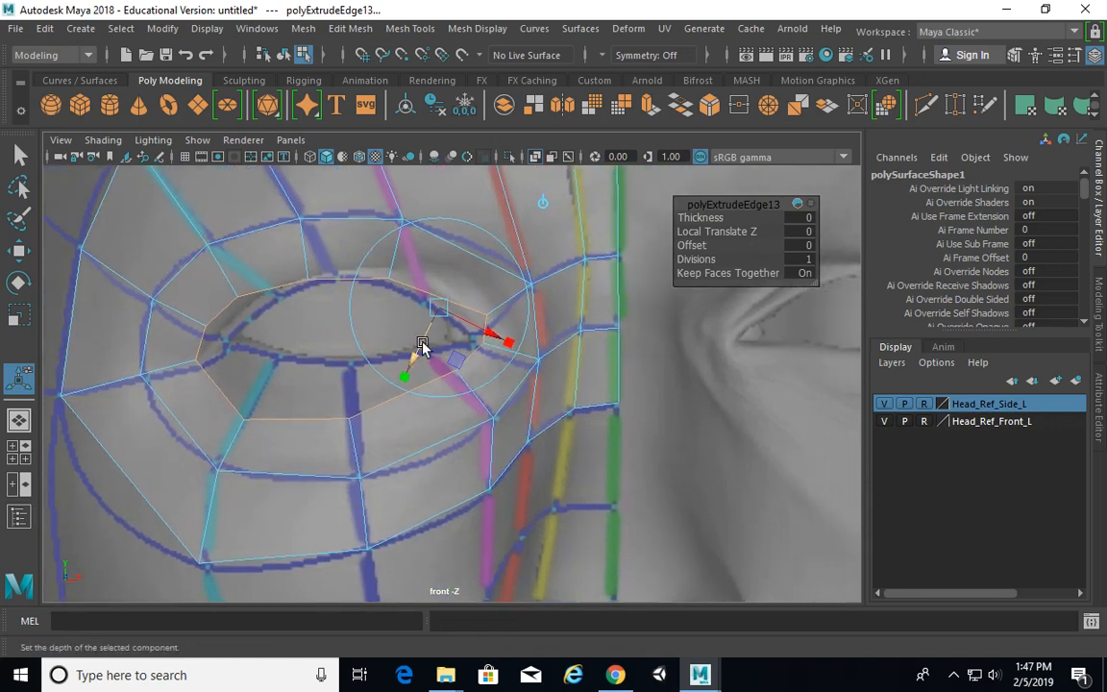
pyautogui.scroll(1, 426, 348)
# Step: Move the new loop's vertices at the inner eye corner and on the lower magenta guide line onto the eyelid outline
pyautogui.moveTo(227, 307); pyautogui.dragTo(132, 176, button='right')
pyautogui.moveTo(498, 318); pyautogui.dragTo(427, 352)
pyautogui.press('w')
pyautogui.click(488, 341)
pyautogui.click(457, 368)
# Step: Move the lower eyelid vertices onto the blue and cyan guide intersections and the outer vertices onto the outer eye corner
pyautogui.moveTo(318, 394); pyautogui.dragTo(362, 448)
pyautogui.moveTo(344, 421); pyautogui.dragTo(345, 371)
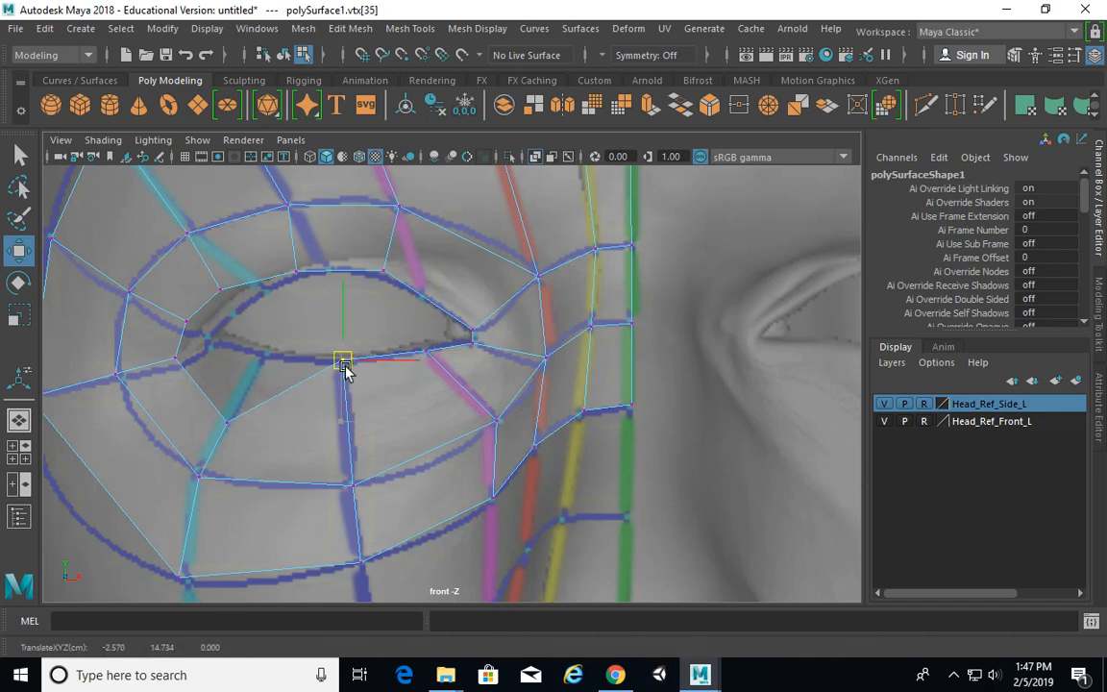
pyautogui.moveTo(198, 405); pyautogui.dragTo(240, 440)
pyautogui.keyDown('alt'); pyautogui.moveTo(231, 435); pyautogui.dragTo(365, 414, button='middle'); pyautogui.keyUp('alt')
pyautogui.moveTo(362, 400); pyautogui.dragTo(399, 334)
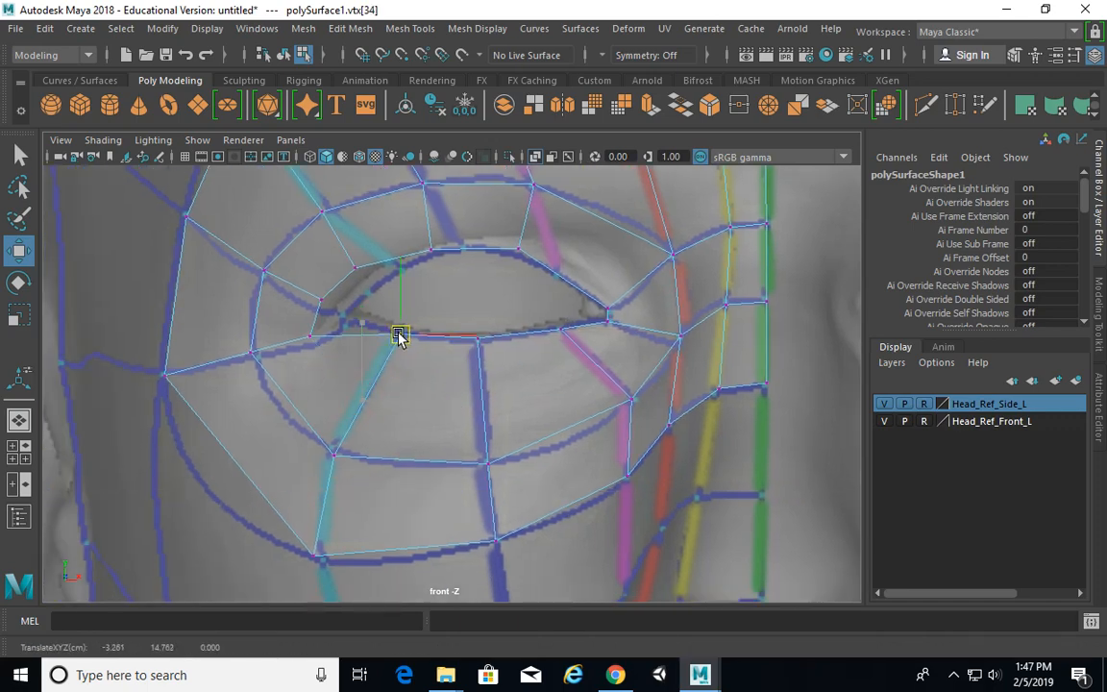
pyautogui.moveTo(287, 318); pyautogui.dragTo(348, 327)
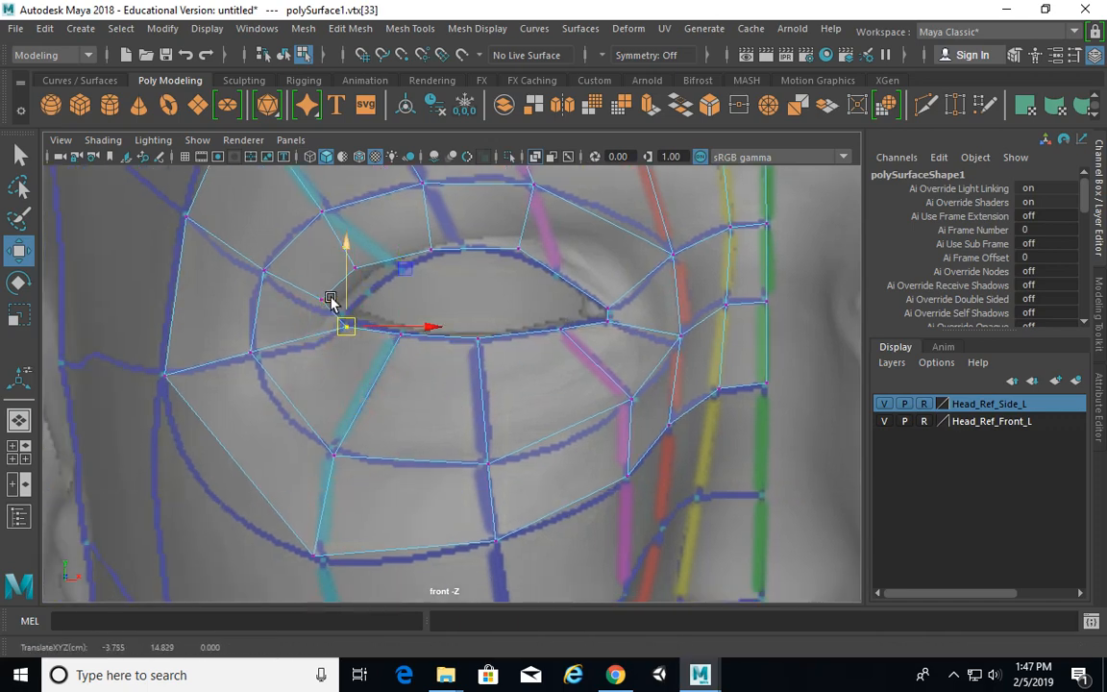
pyautogui.moveTo(314, 284); pyautogui.dragTo(344, 315)
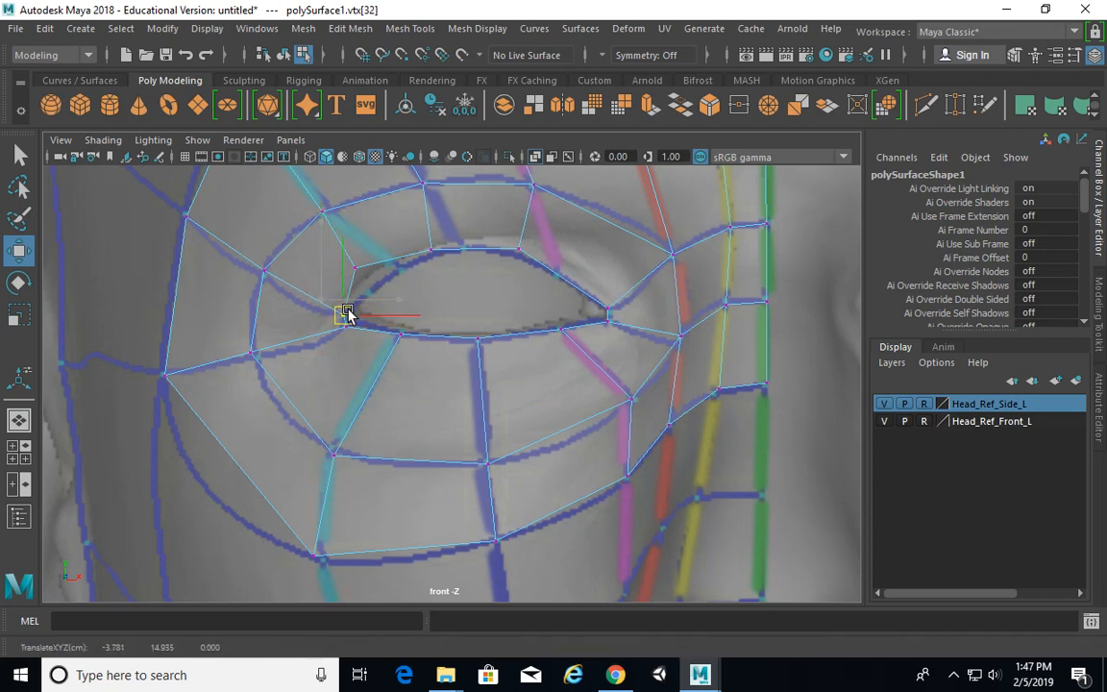
# Step: Move the upper eyelid vertices onto the eyelid outline where the cyan, dark blue and magenta guide lines meet it
pyautogui.moveTo(339, 240); pyautogui.dragTo(372, 291)
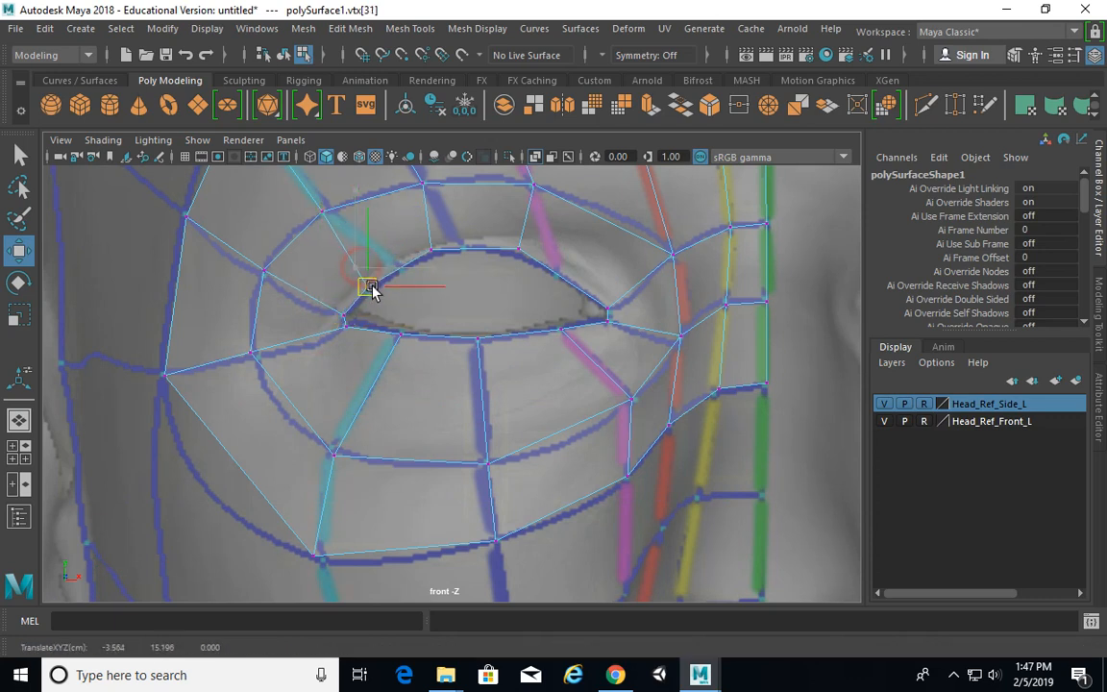
pyautogui.moveTo(425, 233)
pyautogui.mouseDown()
pyautogui.moveTo(442, 255)
pyautogui.moveTo(435, 245)
pyautogui.mouseUp()
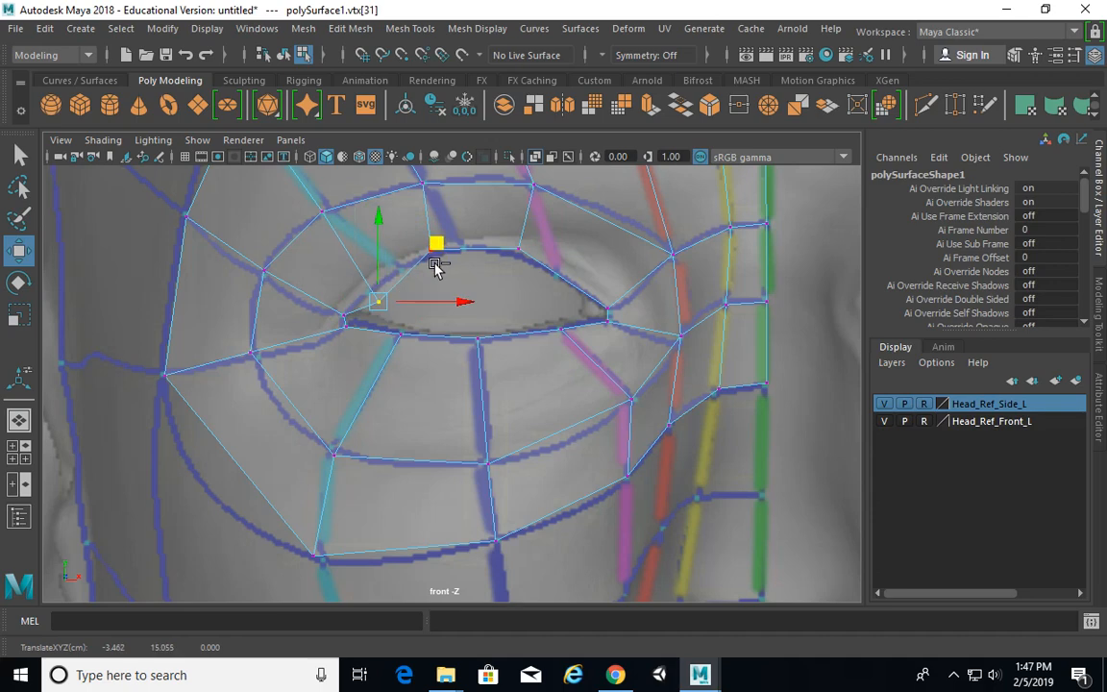
pyautogui.hotkey('ctrl', 'z')
pyautogui.keyDown('alt'); pyautogui.moveTo(423, 316); pyautogui.dragTo(444, 367, button='middle'); pyautogui.keyUp('alt')
pyautogui.scroll(2, 414, 322)
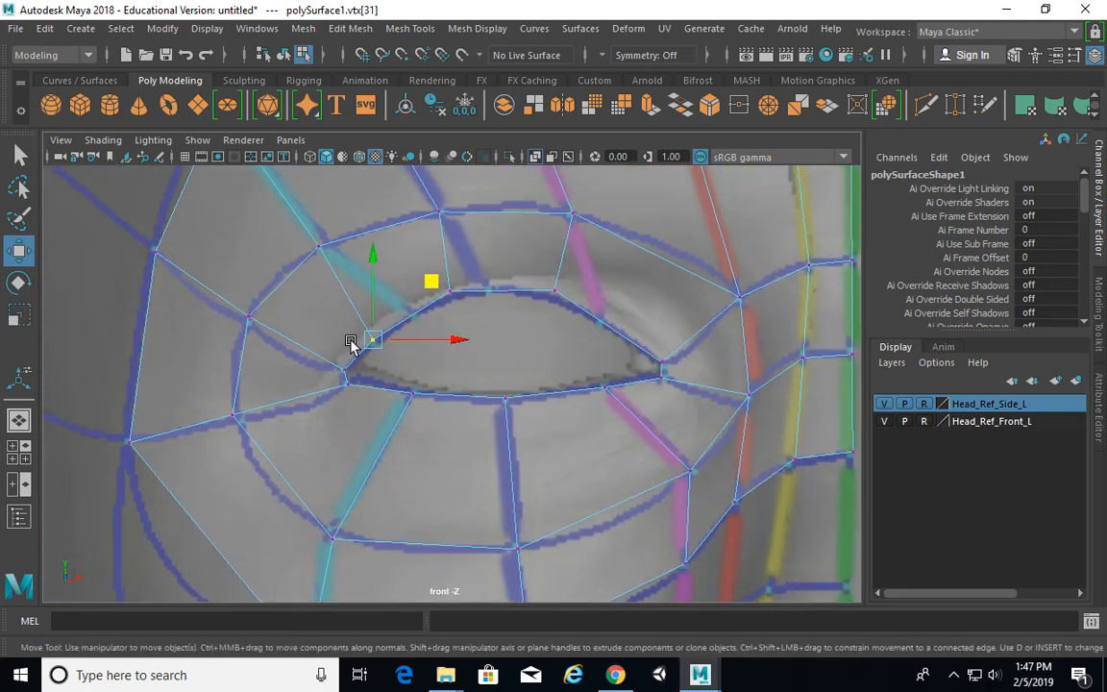
pyautogui.moveTo(377, 338); pyautogui.dragTo(597, 319)
pyautogui.click(450, 289)
pyautogui.click(556, 290)
pyautogui.keyDown('alt'); pyautogui.moveTo(603, 338); pyautogui.dragTo(597, 366, button='right'); pyautogui.keyUp('alt')
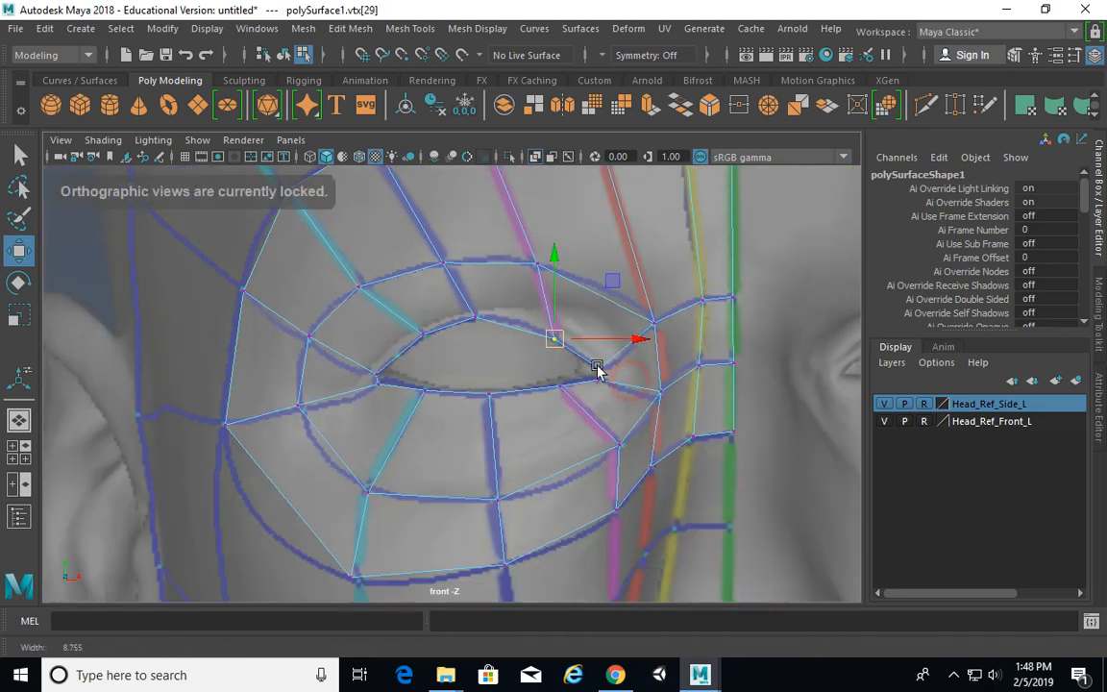
pyautogui.keyDown('alt'); pyautogui.moveTo(355, 457); pyautogui.dragTo(373, 348, button='middle'); pyautogui.keyUp('alt')
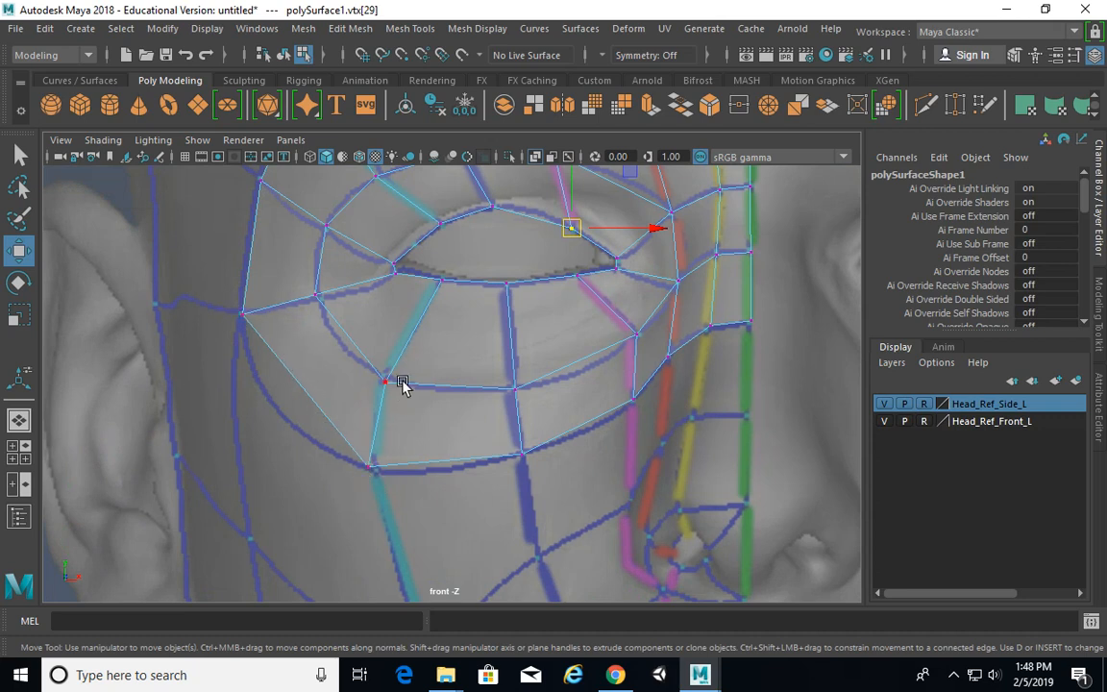
pyautogui.keyDown('alt'); pyautogui.moveTo(402, 384); pyautogui.dragTo(323, 411, button='middle'); pyautogui.keyUp('alt')
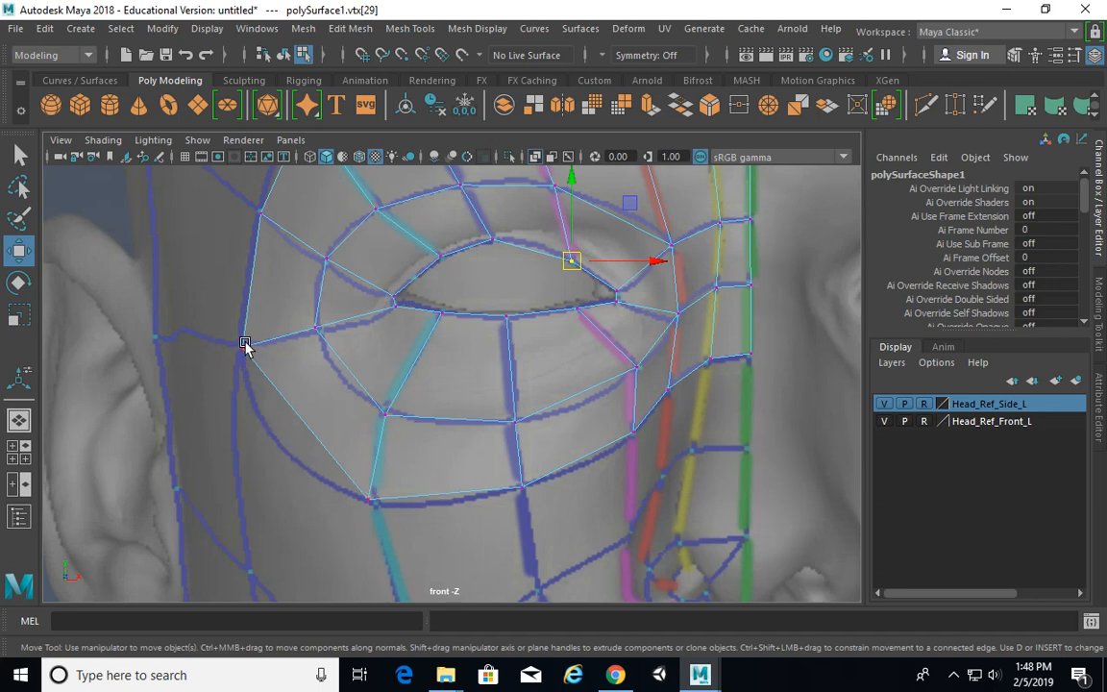
# Step: Move the middle-loop vertex outside the outer eye corner onto the blue guide intersection
pyautogui.keyDown('alt'); pyautogui.moveTo(457, 384); pyautogui.dragTo(398, 383, button='right'); pyautogui.keyUp('alt')
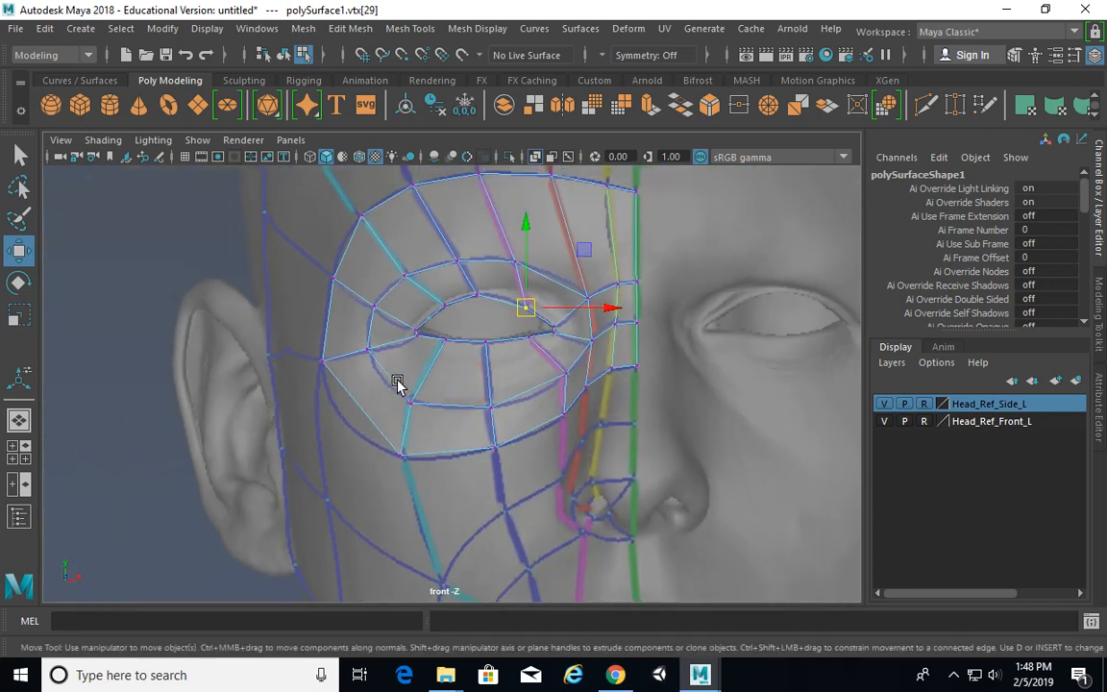
pyautogui.keyDown('alt'); pyautogui.moveTo(398, 383); pyautogui.dragTo(363, 379, button='middle'); pyautogui.keyUp('alt')
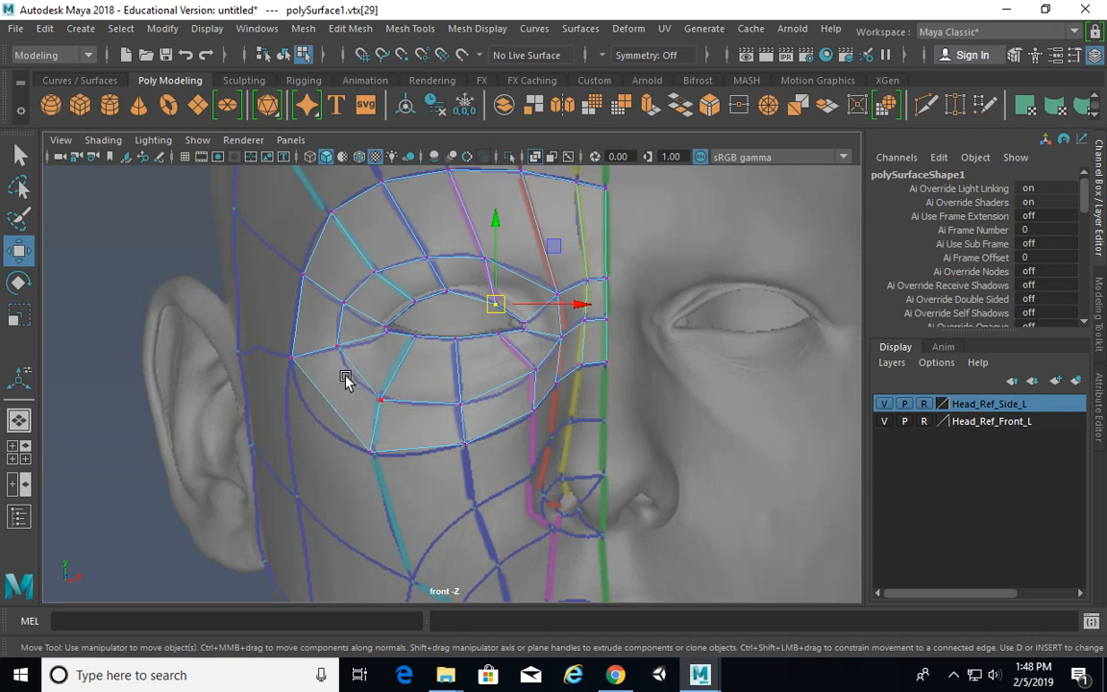
pyautogui.keyDown('alt'); pyautogui.moveTo(346, 380); pyautogui.dragTo(375, 363, button='right'); pyautogui.keyUp('alt')
pyautogui.click(321, 337)
pyautogui.moveTo(322, 339); pyautogui.dragTo(326, 345)
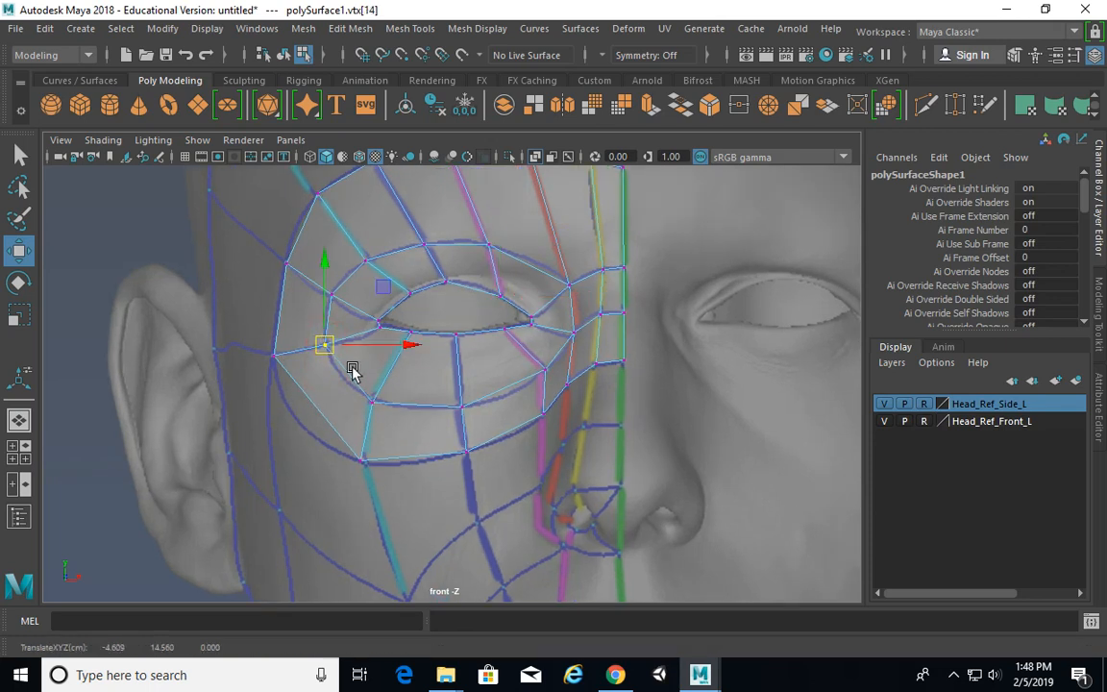
# Step: Extrude the lower boundary edges under the eye, from the cyan guide line to the green nose centerline, downward
pyautogui.keyDown('alt'); pyautogui.moveTo(436, 434); pyautogui.dragTo(380, 450, button='middle'); pyautogui.keyUp('alt')
pyautogui.keyDown('alt'); pyautogui.moveTo(472, 413); pyautogui.dragTo(465, 311, button='middle'); pyautogui.keyUp('alt')
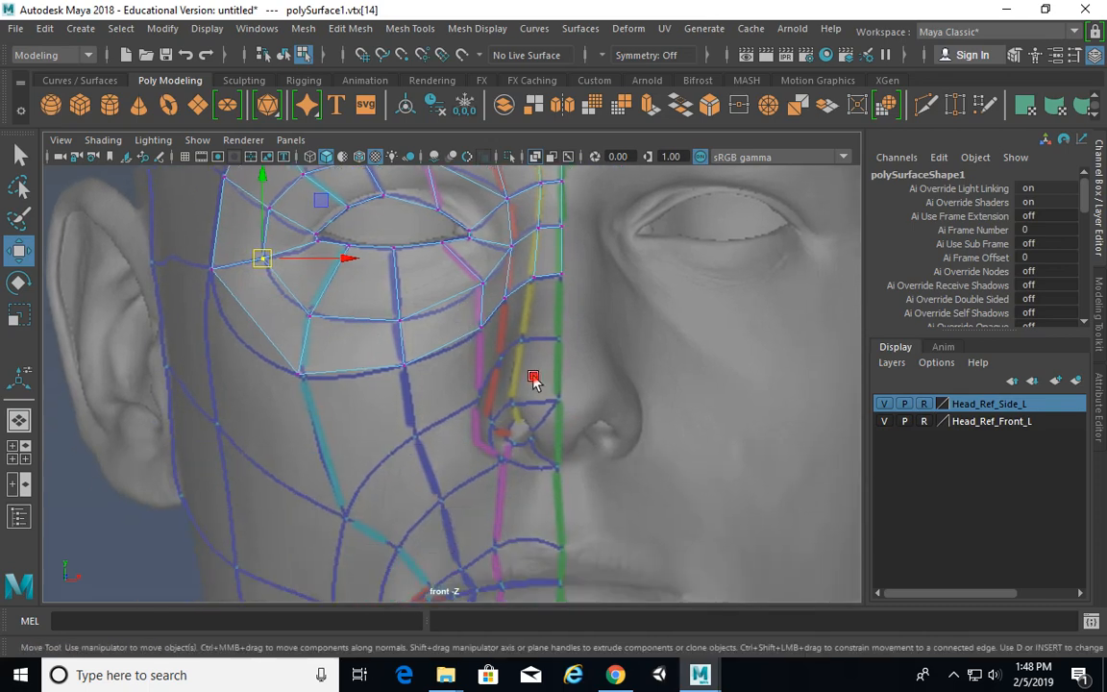
pyautogui.keyDown('alt'); pyautogui.moveTo(534, 382); pyautogui.dragTo(500, 377, button='right'); pyautogui.keyUp('alt')
pyautogui.keyDown('alt'); pyautogui.click(496, 377); pyautogui.keyUp('alt')
pyautogui.moveTo(423, 173); pyautogui.dragTo(409, 130, button='right')
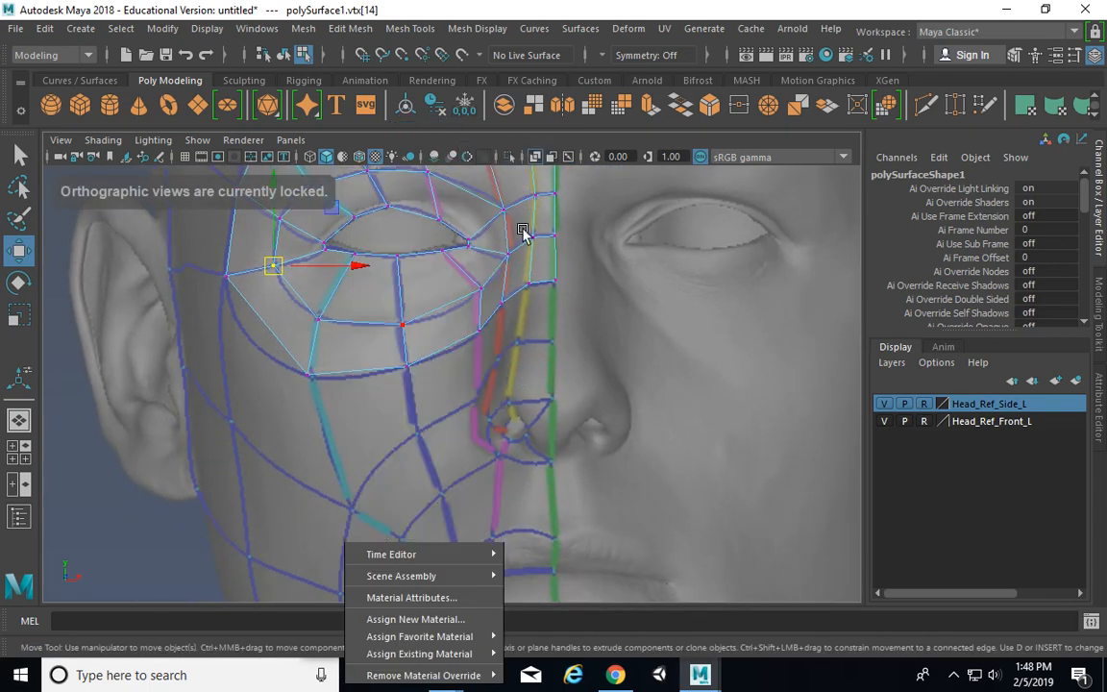
pyautogui.click(354, 375)
pyautogui.keyDown('shift'); pyautogui.moveTo(501, 294); pyautogui.dragTo(498, 336, button='right'); pyautogui.keyUp('shift')
pyautogui.moveTo(354, 392); pyautogui.dragTo(357, 431)
# Step: Inspect the extruded mesh against the front and side reference planes in the perspective view
pyautogui.press('space')
pyautogui.press('space')
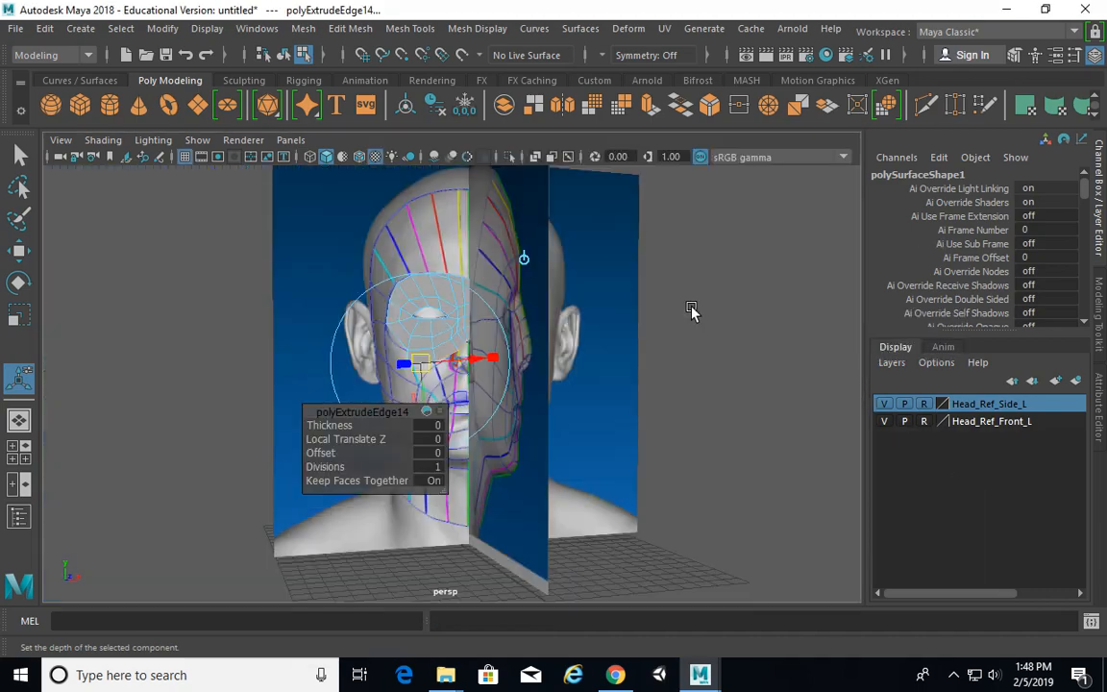
pyautogui.keyDown('alt'); pyautogui.moveTo(693, 309); pyautogui.dragTo(776, 312); pyautogui.keyUp('alt')
pyautogui.moveTo(481, 352)
pyautogui.keyDown('alt'); pyautogui.mouseDown()
pyautogui.moveTo(576, 322)
pyautogui.moveTo(479, 323)
pyautogui.moveTo(511, 343)
pyautogui.moveTo(466, 343)
pyautogui.mouseUp(); pyautogui.keyUp('alt')
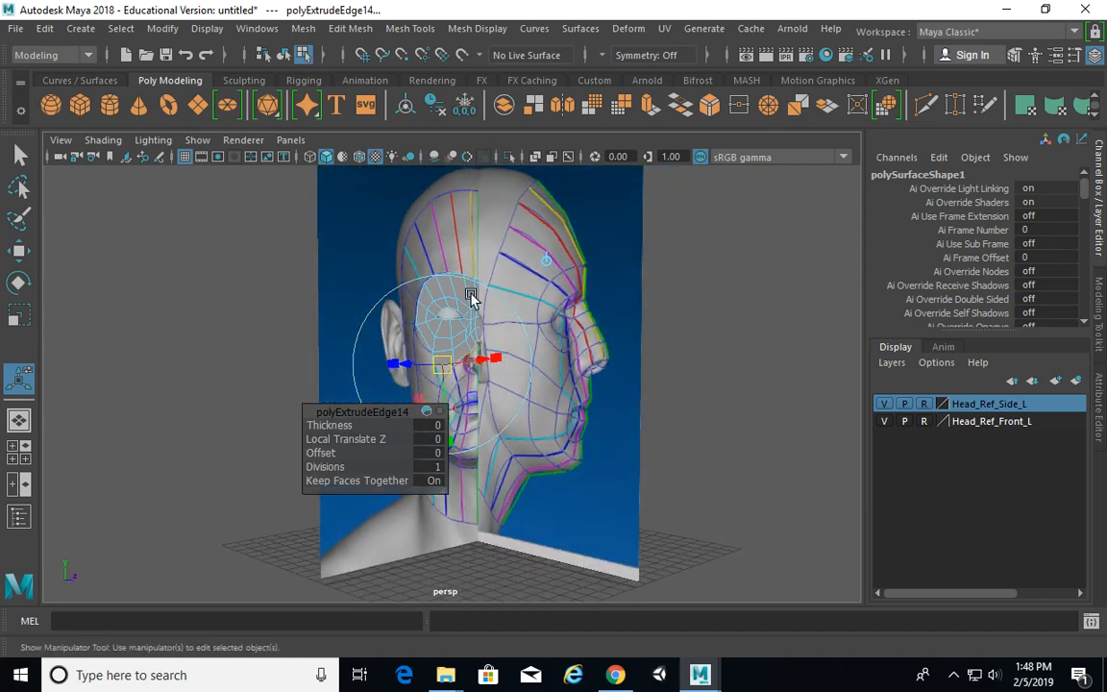
pyautogui.keyDown('alt'); pyautogui.moveTo(625, 372); pyautogui.dragTo(567, 371); pyautogui.keyUp('alt')
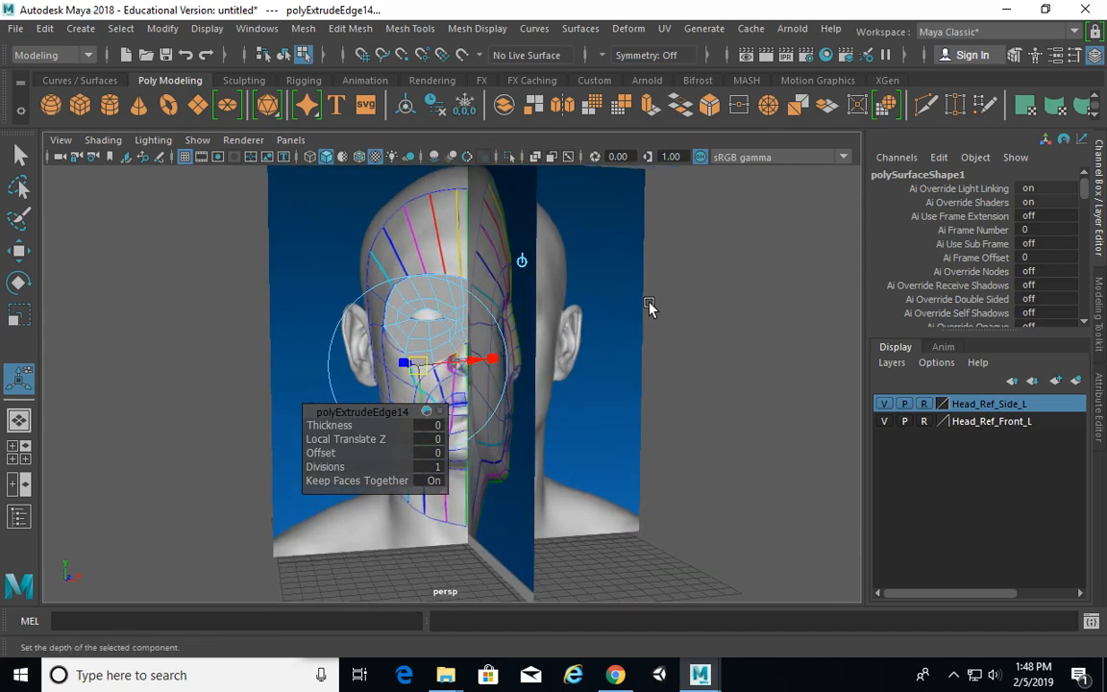
pyautogui.press('space')
pyautogui.press('space')
# Step: Move the new row's vertices beside the nose onto the magenta, green and red guide lines
pyautogui.keyDown('alt'); pyautogui.moveTo(514, 413); pyautogui.dragTo(563, 385, button='right'); pyautogui.keyUp('alt')
pyautogui.keyDown('alt'); pyautogui.moveTo(528, 338); pyautogui.dragTo(531, 315, button='middle'); pyautogui.keyUp('alt')
pyautogui.moveTo(507, 176); pyautogui.dragTo(421, 181, button='right')
pyautogui.press('q')
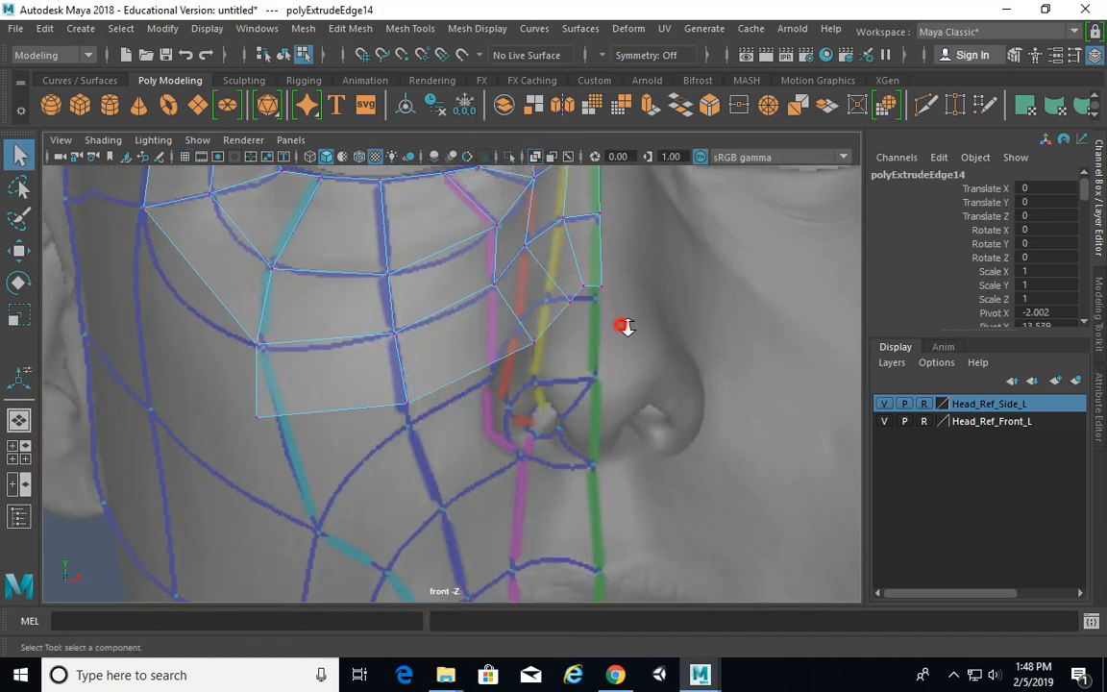
pyautogui.keyDown('alt'); pyautogui.moveTo(625, 325); pyautogui.dragTo(487, 380); pyautogui.keyUp('alt')
pyautogui.click(590, 263)
pyautogui.press('w')
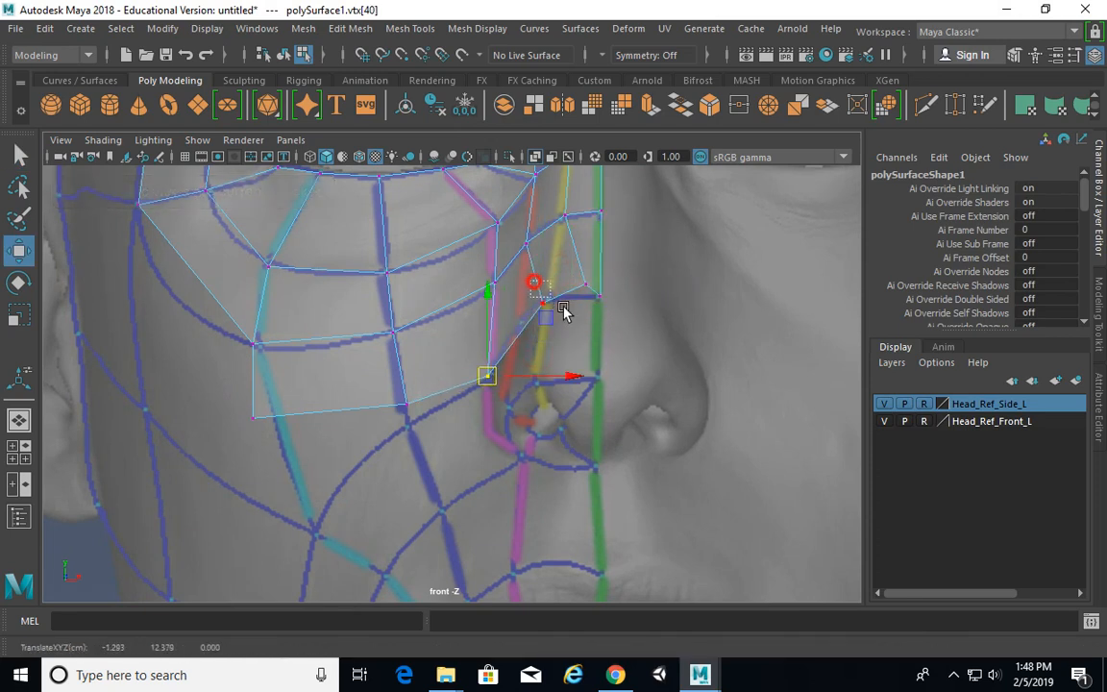
pyautogui.moveTo(544, 306); pyautogui.dragTo(519, 329)
# Step: Place the new row's next nose vertex on the yellow guide intersection and refine the vertex on the magenta line
pyautogui.moveTo(578, 267); pyautogui.dragTo(554, 304)
pyautogui.click(585, 286)
pyautogui.hotkey('ctrl', 'z')
pyautogui.hotkey('ctrl', 'z')
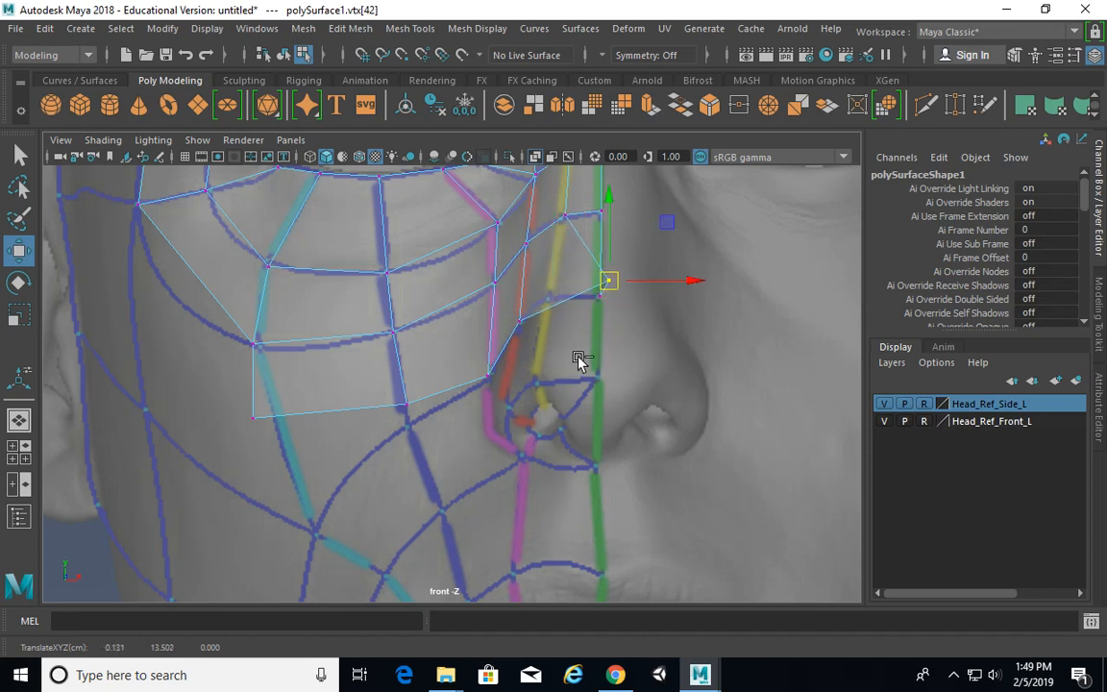
pyautogui.hotkey('shift', 'z')
pyautogui.click(486, 374)
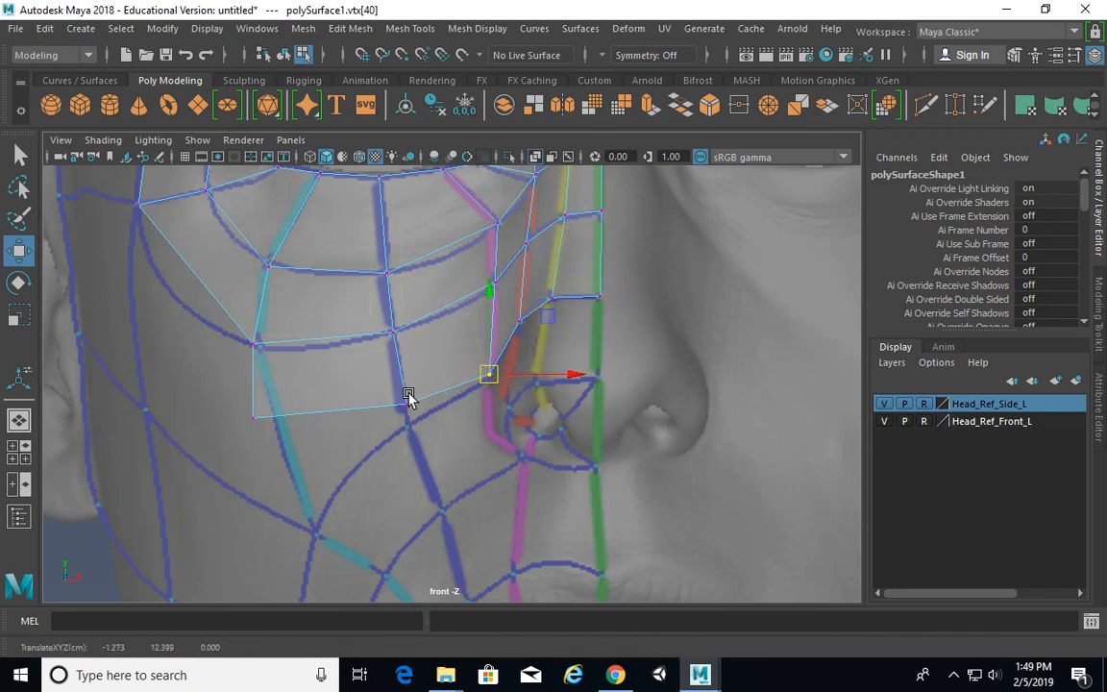
# Step: Move the new row's two cheek vertices down onto the dark blue and cyan guide intersections
pyautogui.moveTo(392, 385); pyautogui.dragTo(420, 427)
pyautogui.keyDown('alt'); pyautogui.moveTo(420, 427); pyautogui.dragTo(484, 354, button='middle'); pyautogui.keyUp('alt')
pyautogui.moveTo(471, 330); pyautogui.dragTo(473, 355)
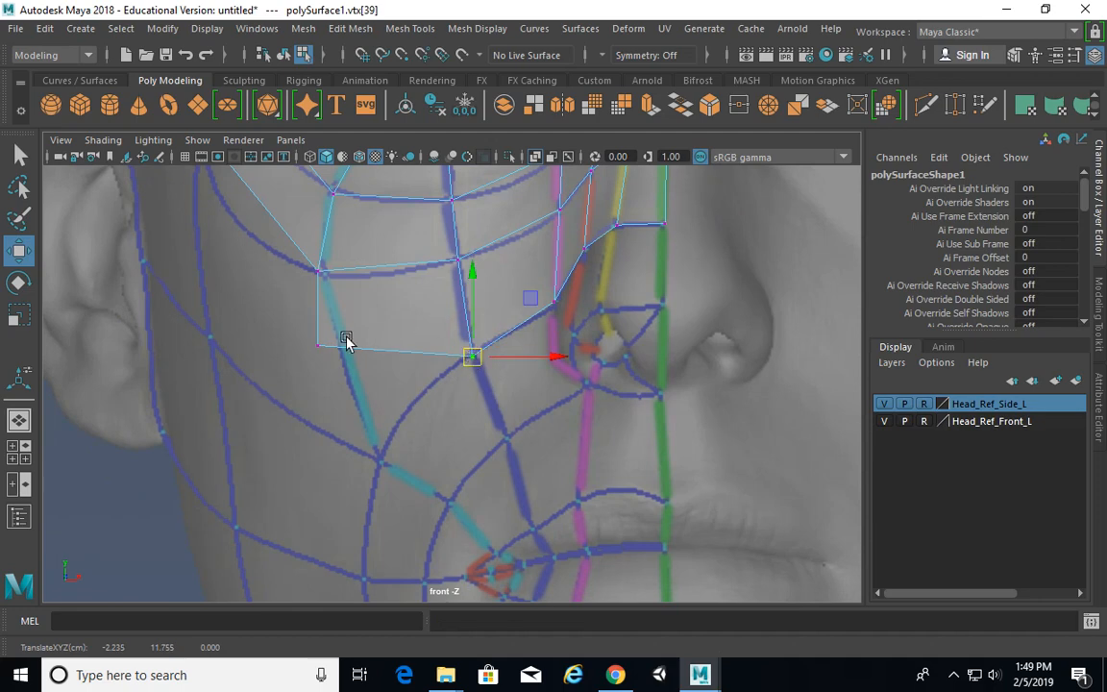
pyautogui.moveTo(299, 337); pyautogui.dragTo(326, 364)
pyautogui.moveTo(317, 343); pyautogui.dragTo(375, 460)
# Step: Extrude the lower boundary edges from the cheek's cyan line to the nose centerline downward to form another row
pyautogui.keyDown('alt'); pyautogui.moveTo(699, 403); pyautogui.dragTo(541, 367, button='right'); pyautogui.keyUp('alt')
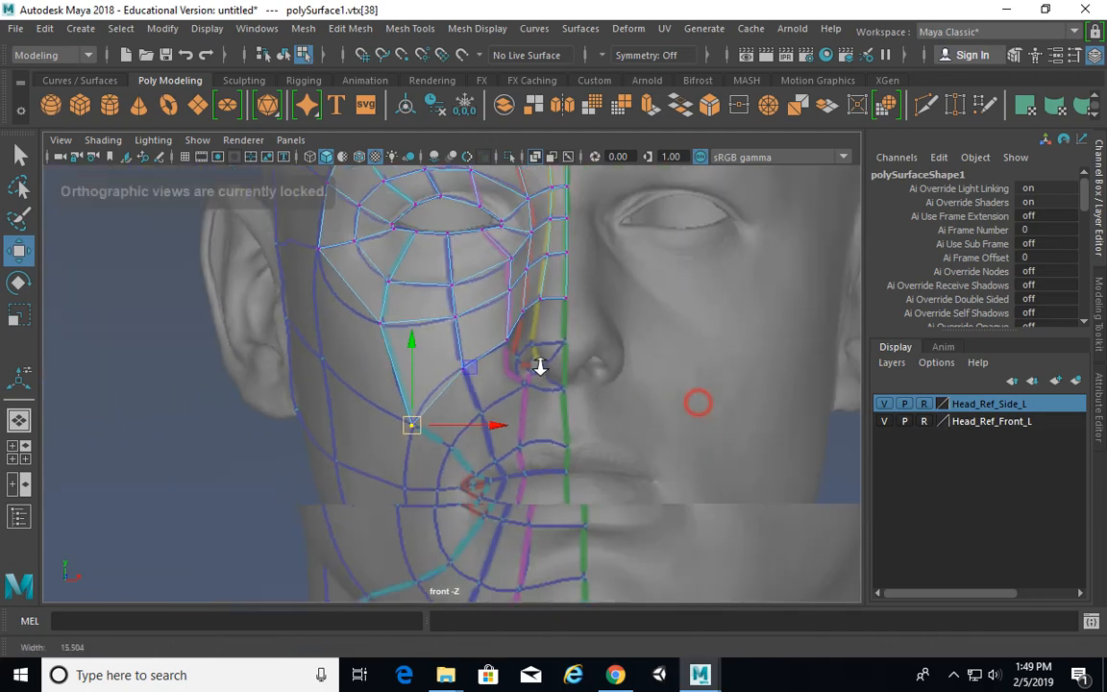
pyautogui.keyDown('alt'); pyautogui.moveTo(437, 389); pyautogui.dragTo(562, 387, button='right'); pyautogui.keyUp('alt')
pyautogui.moveTo(567, 382)
pyautogui.keyDown('alt'); pyautogui.mouseDown(button='middle')
pyautogui.moveTo(592, 347)
pyautogui.moveTo(581, 386)
pyautogui.mouseUp(button='middle'); pyautogui.keyUp('alt')
pyautogui.keyDown('alt'); pyautogui.moveTo(588, 348); pyautogui.dragTo(619, 358, button='right'); pyautogui.keyUp('alt')
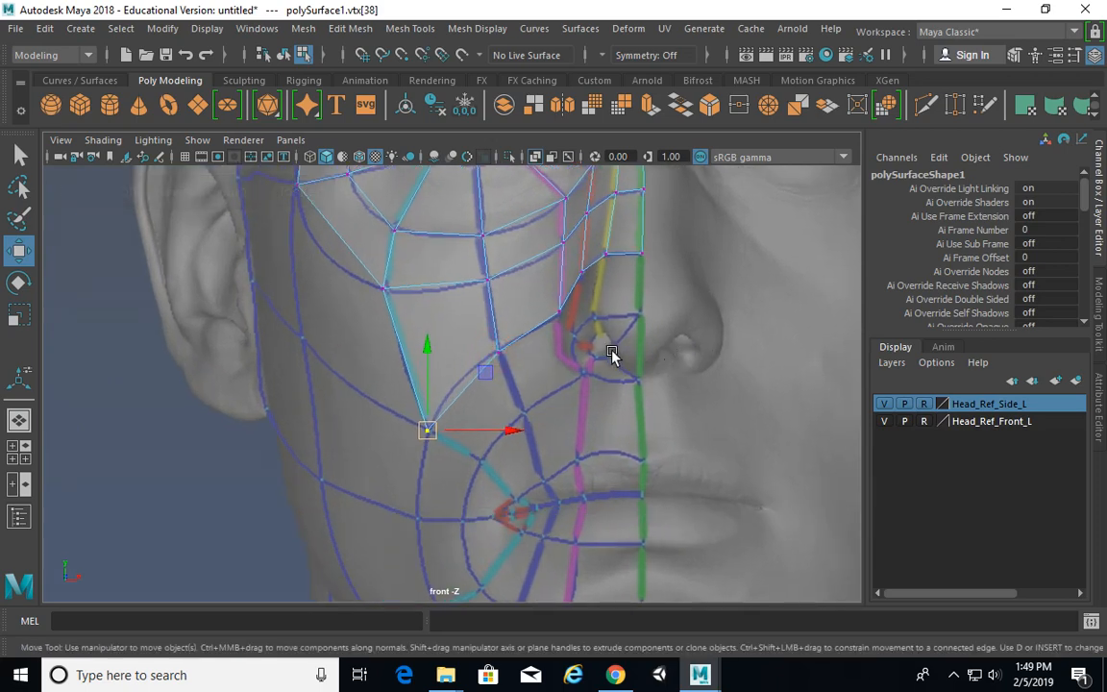
pyautogui.keyDown('alt'); pyautogui.moveTo(612, 354); pyautogui.dragTo(608, 338, button='middle'); pyautogui.keyUp('alt')
pyautogui.moveTo(533, 286); pyautogui.dragTo(537, 133, button='right')
pyautogui.doubleClick(629, 239)
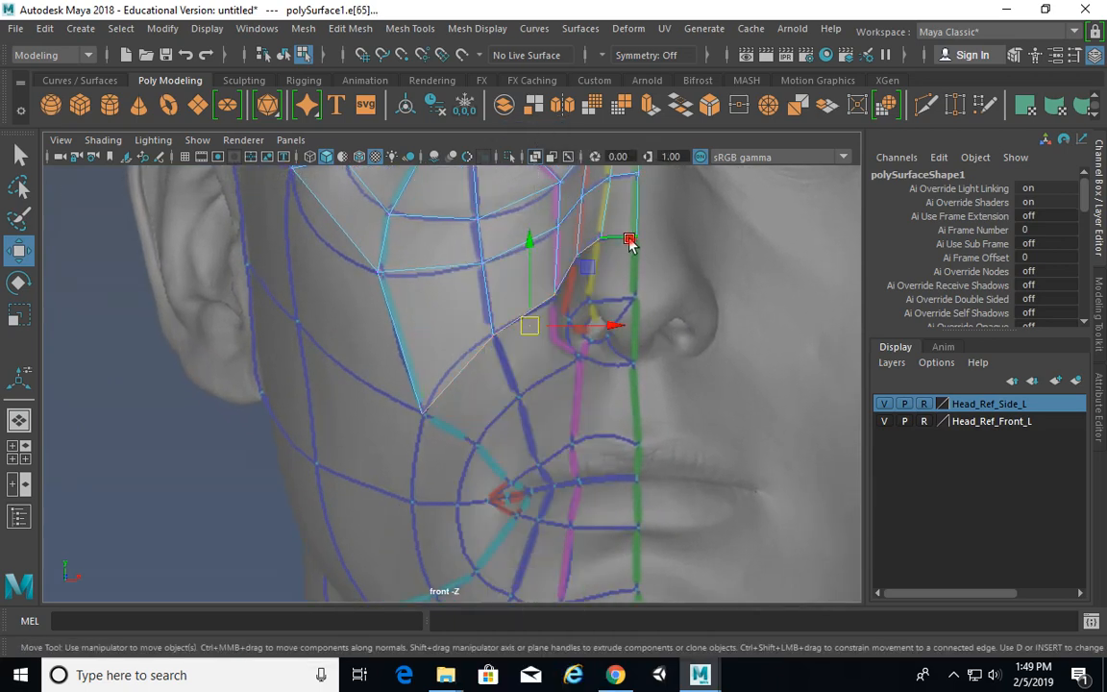
pyautogui.click(616, 249)
pyautogui.press('q')
pyautogui.click(477, 365)
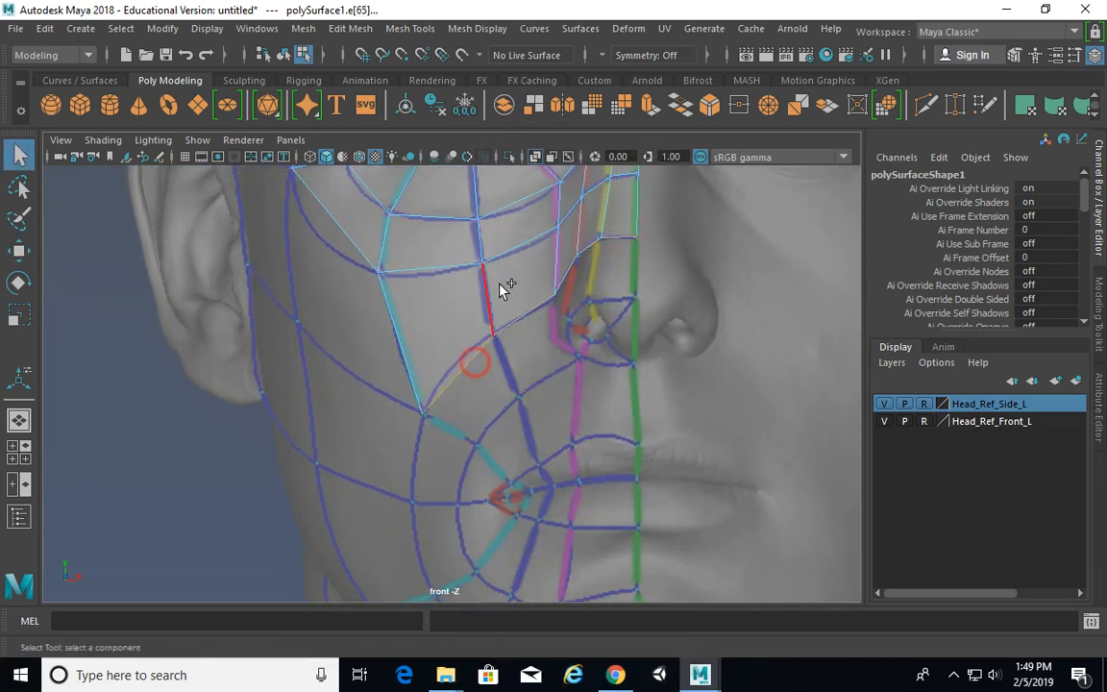
pyautogui.keyDown('shift'); pyautogui.moveTo(502, 287); pyautogui.dragTo(502, 323, button='right'); pyautogui.keyUp('shift')
pyautogui.keyDown('alt'); pyautogui.moveTo(649, 328); pyautogui.dragTo(618, 345, button='middle'); pyautogui.keyUp('alt')
pyautogui.click(532, 287)
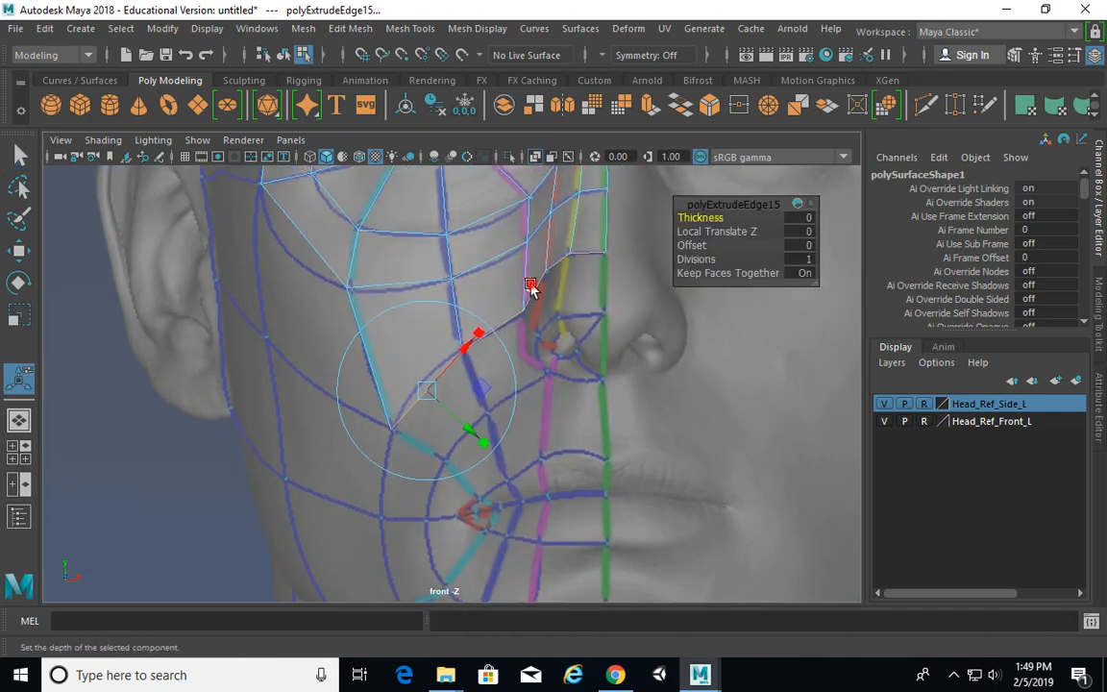
pyautogui.moveTo(507, 344); pyautogui.dragTo(501, 404)
pyautogui.keyDown('alt'); pyautogui.moveTo(498, 395); pyautogui.dragTo(608, 359, button='right'); pyautogui.keyUp('alt')
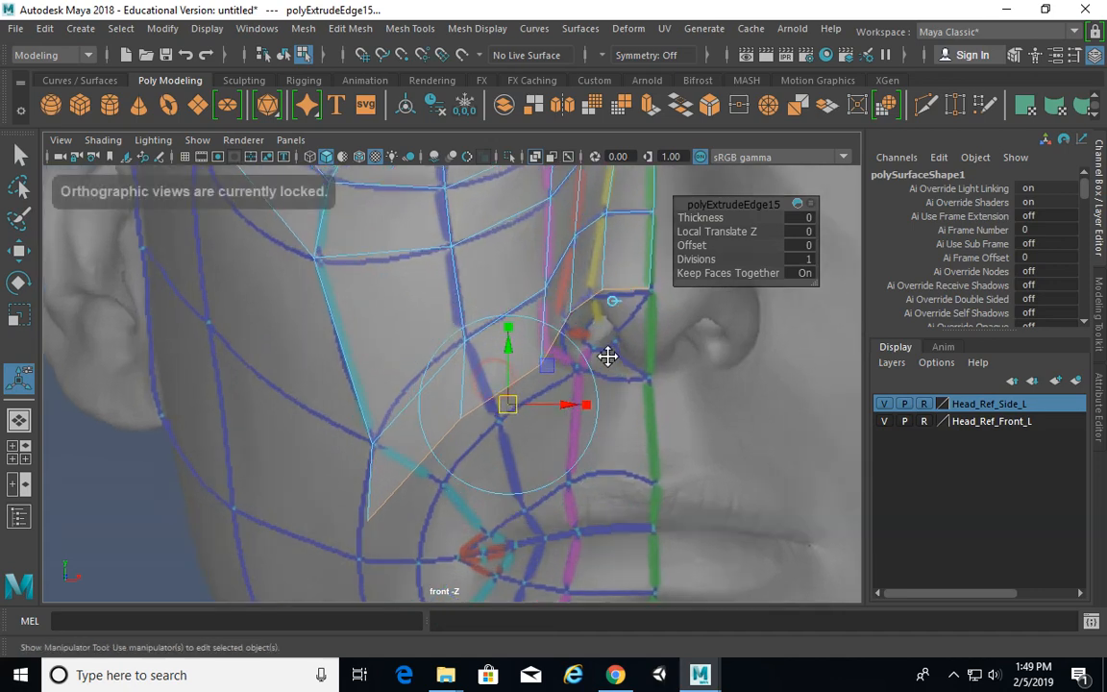
# Step: Move the new row's nose vertices onto the red and yellow guide lines along the upper edge of the nostril outline
pyautogui.keyDown('alt'); pyautogui.moveTo(608, 358); pyautogui.dragTo(586, 333, button='middle'); pyautogui.keyUp('alt')
pyautogui.moveTo(452, 289); pyautogui.dragTo(380, 190, button='right')
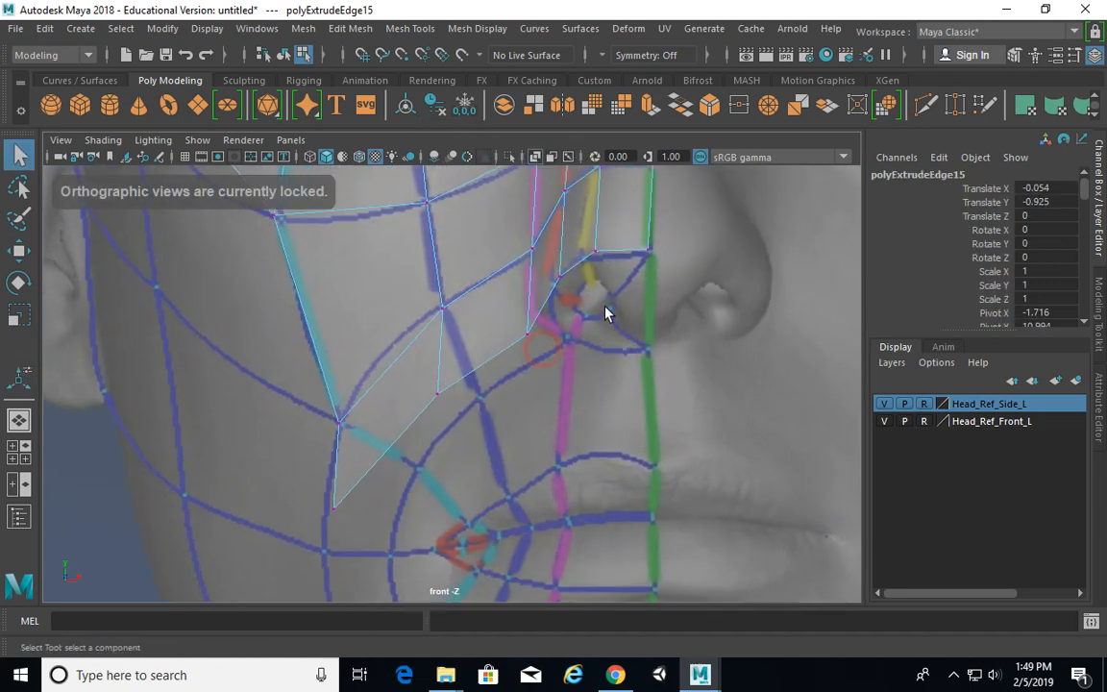
pyautogui.click(565, 300)
pyautogui.press('w')
pyautogui.moveTo(558, 278); pyautogui.dragTo(554, 288)
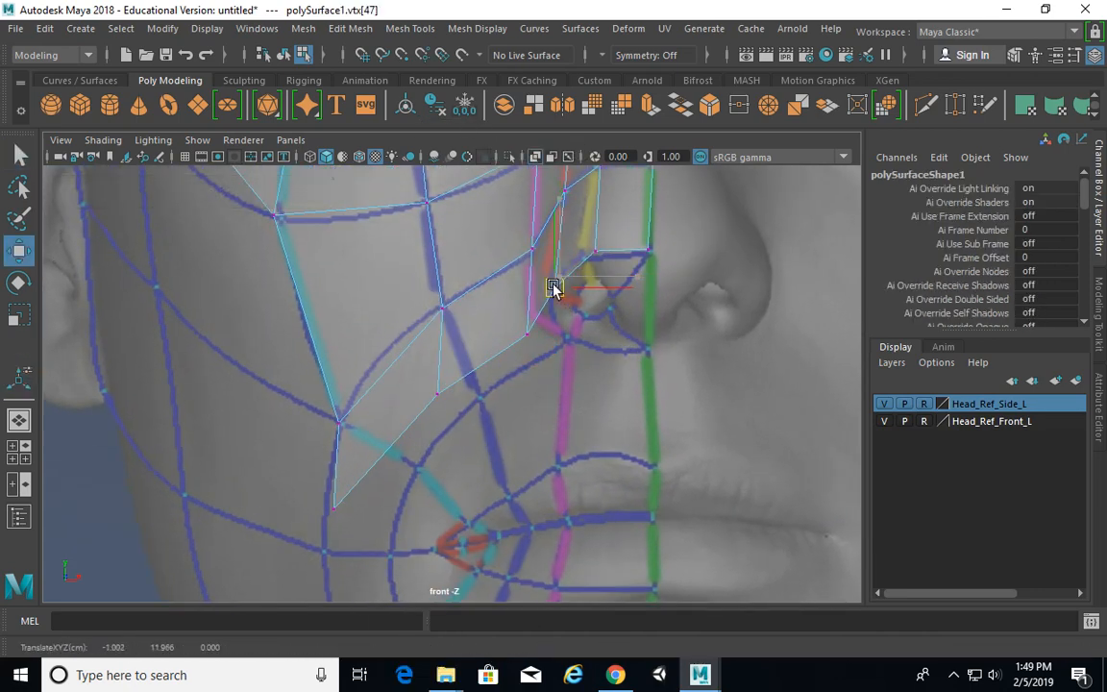
pyautogui.click(595, 249)
pyautogui.moveTo(595, 249); pyautogui.dragTo(588, 258)
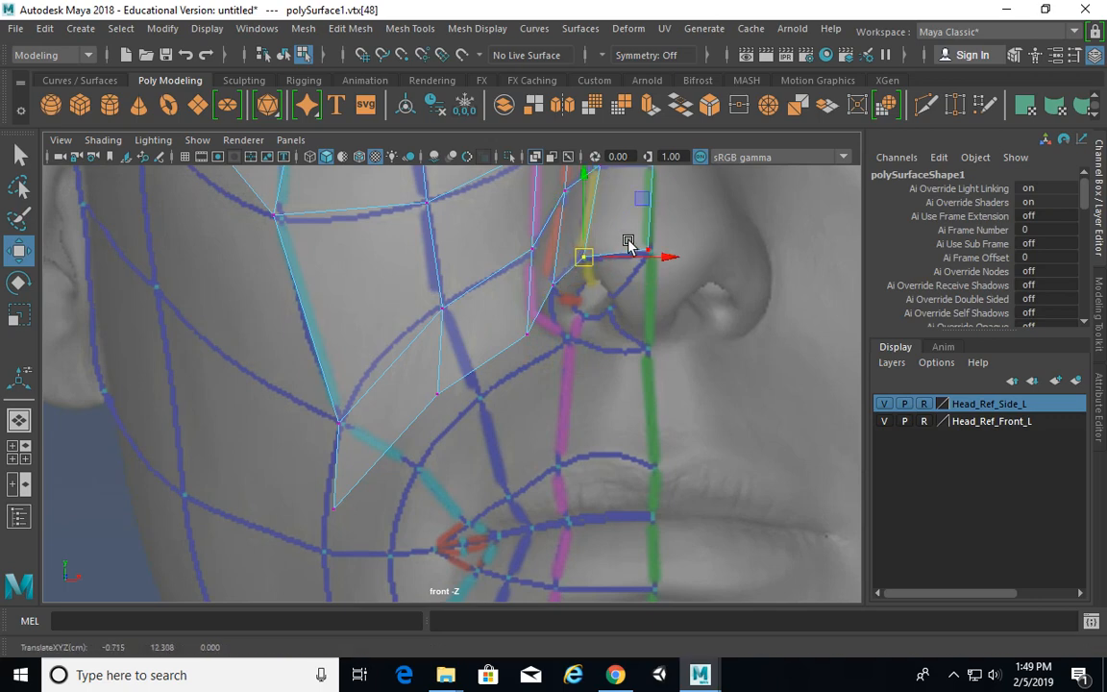
# Step: Move the remaining new vertices onto the magenta intersection below the nostril and the dark blue and cyan intersections on the cheek
pyautogui.keyDown('alt'); pyautogui.moveTo(578, 360); pyautogui.dragTo(539, 365, button='middle'); pyautogui.keyUp('alt')
pyautogui.click(547, 308)
pyautogui.moveTo(510, 327); pyautogui.dragTo(544, 340)
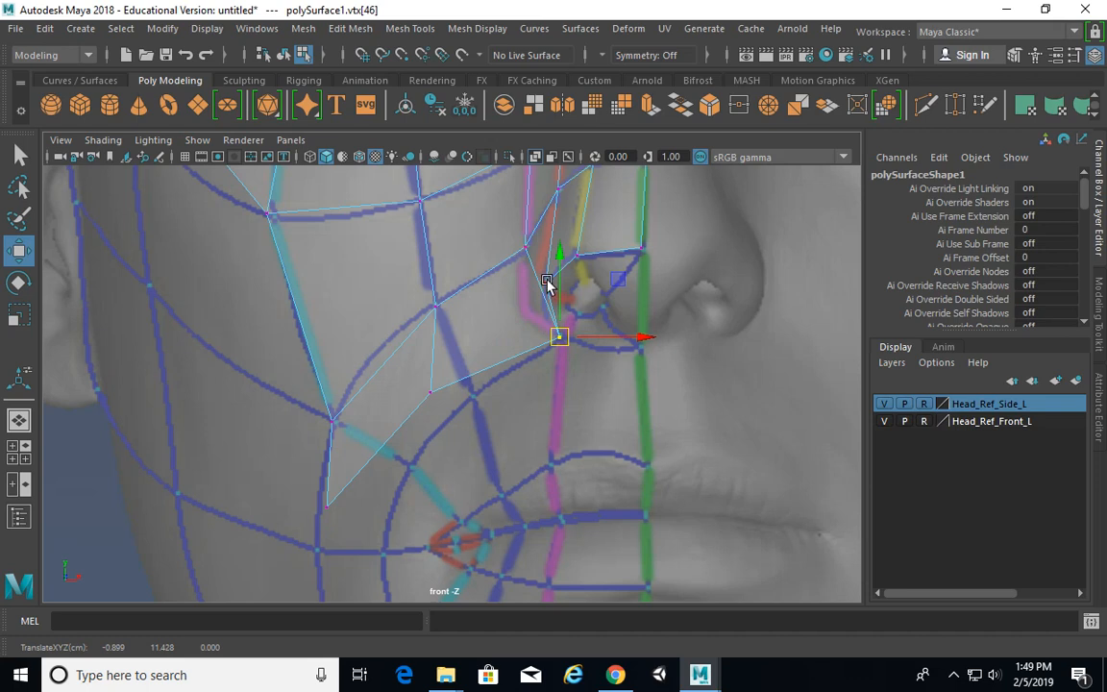
pyautogui.keyDown('alt'); pyautogui.moveTo(505, 373); pyautogui.dragTo(558, 315, button='middle'); pyautogui.keyUp('alt')
pyautogui.moveTo(477, 312); pyautogui.dragTo(531, 341)
pyautogui.moveTo(351, 415); pyautogui.dragTo(463, 411)
# Step: Examine the new row against the guide lines between the nostril and the mouth corner
pyautogui.keyDown('alt'); pyautogui.moveTo(623, 368); pyautogui.dragTo(519, 331, button='right'); pyautogui.keyUp('alt')
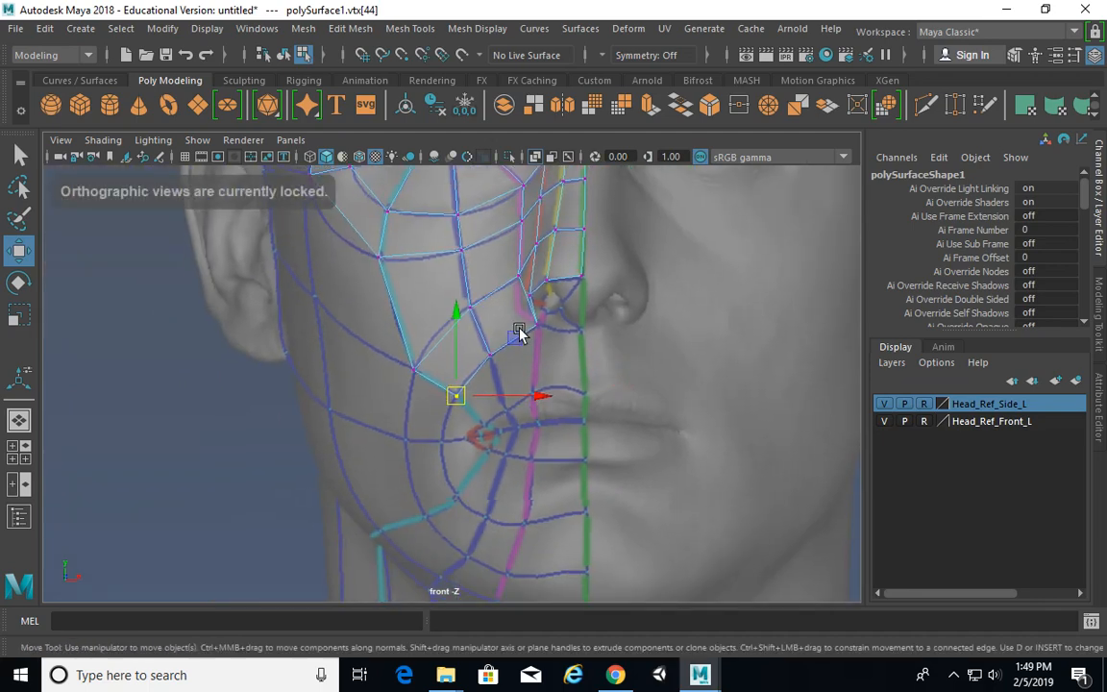
pyautogui.keyDown('alt'); pyautogui.moveTo(519, 332); pyautogui.dragTo(500, 315, button='middle'); pyautogui.keyUp('alt')
pyautogui.keyDown('alt'); pyautogui.moveTo(481, 317); pyautogui.dragTo(558, 316, button='right'); pyautogui.keyUp('alt')
pyautogui.keyDown('alt'); pyautogui.moveTo(559, 315); pyautogui.dragTo(541, 331, button='middle'); pyautogui.keyUp('alt')
pyautogui.keyDown('alt'); pyautogui.moveTo(505, 332); pyautogui.dragTo(630, 330, button='right'); pyautogui.keyUp('alt')
pyautogui.keyDown('alt'); pyautogui.moveTo(630, 330); pyautogui.dragTo(608, 353, button='middle'); pyautogui.keyUp('alt')
pyautogui.keyDown('alt'); pyautogui.moveTo(449, 343); pyautogui.dragTo(650, 343, button='right'); pyautogui.keyUp('alt')
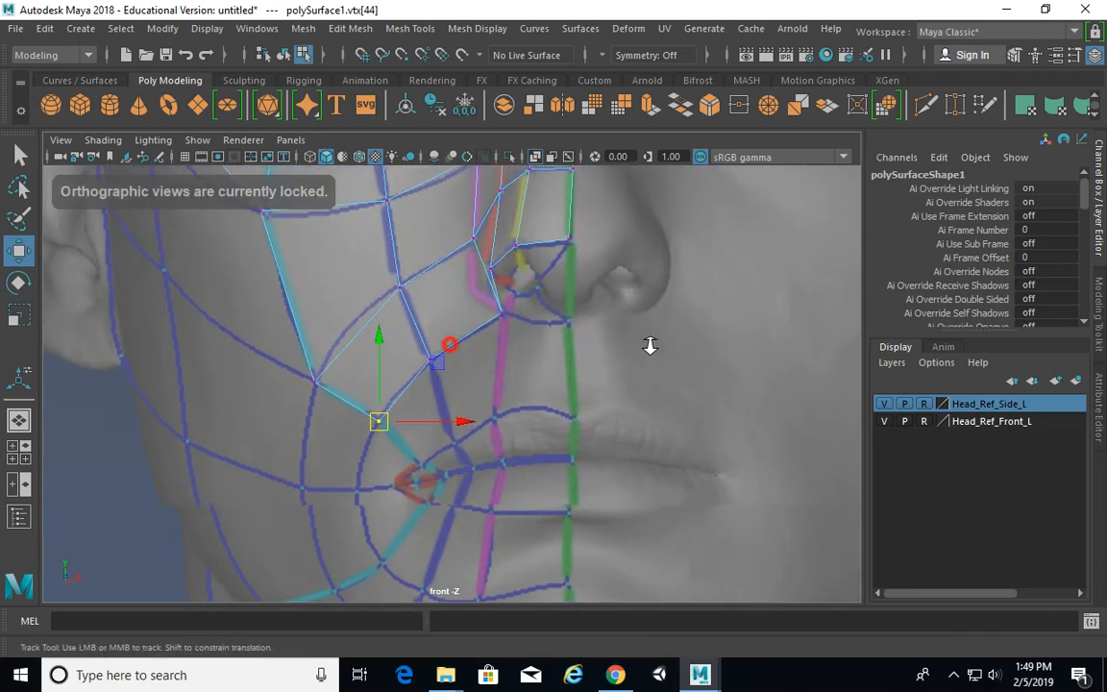
pyautogui.keyDown('alt'); pyautogui.moveTo(650, 343); pyautogui.dragTo(557, 396, button='middle'); pyautogui.keyUp('alt')
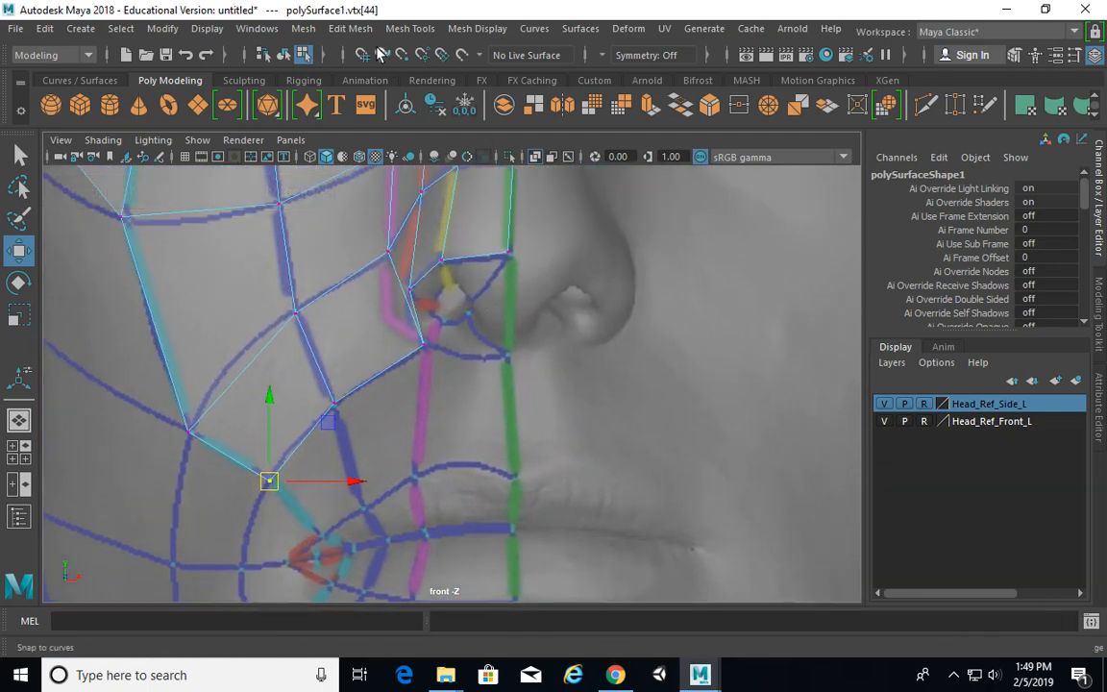
pyautogui.keyDown('alt'); pyautogui.moveTo(393, 294); pyautogui.dragTo(497, 228, button='right'); pyautogui.keyUp('alt')
pyautogui.moveTo(498, 176); pyautogui.dragTo(505, 195, button='right')
pyautogui.click(490, 235)
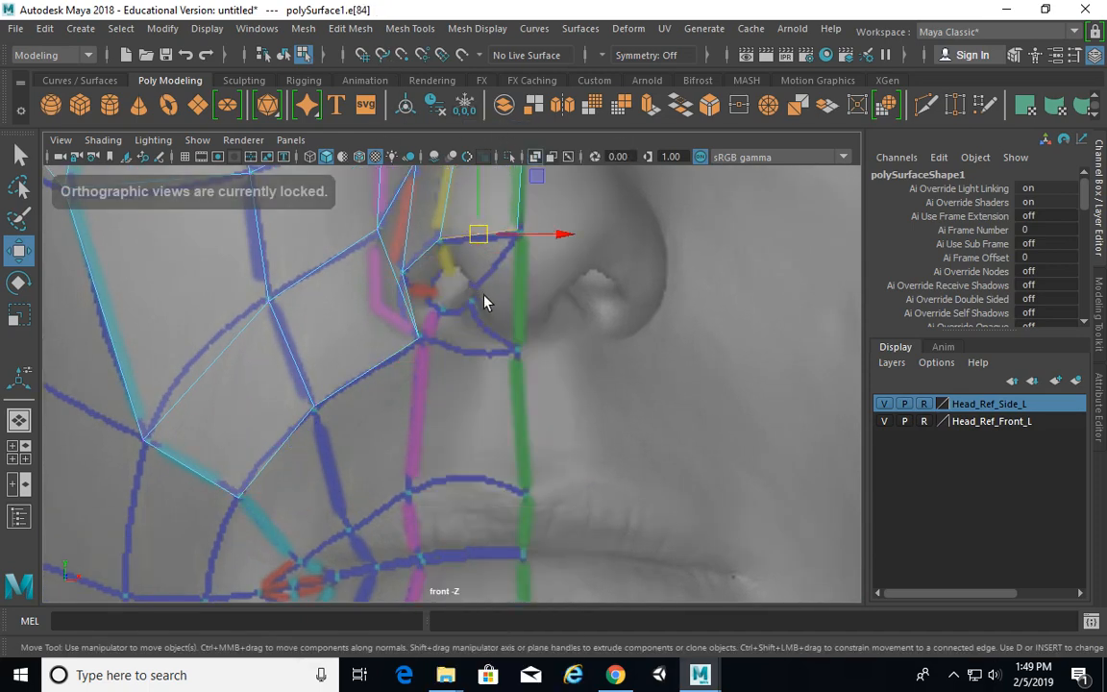
pyautogui.press('q')
pyautogui.click(423, 280)
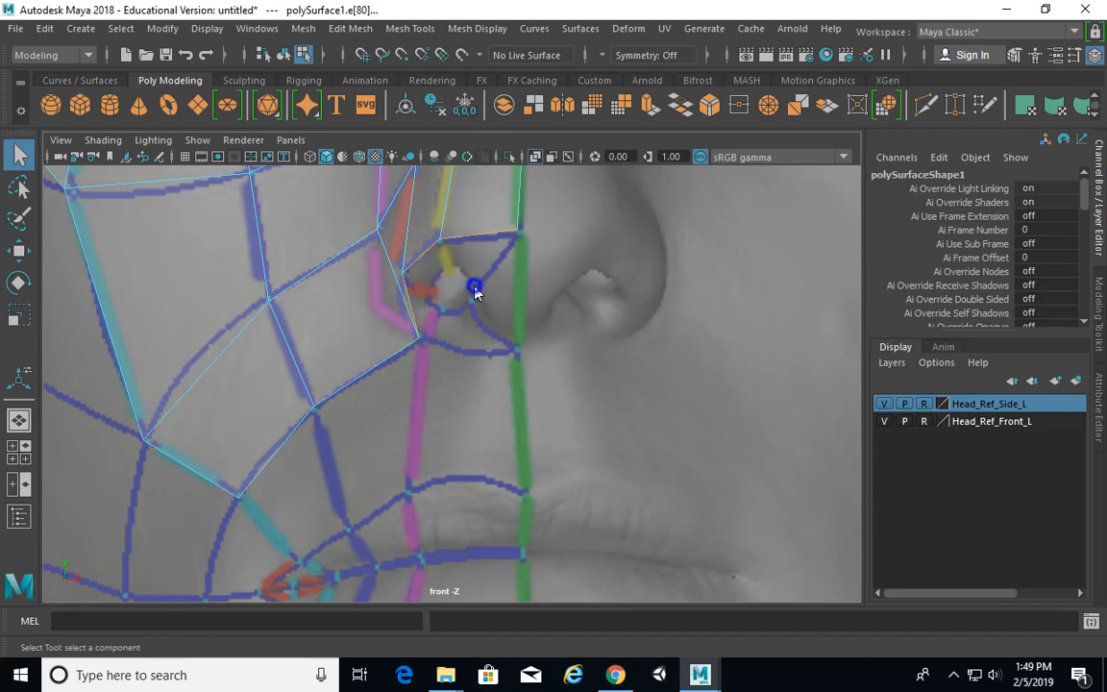
pyautogui.moveTo(475, 291)
pyautogui.keyDown('shift'); pyautogui.mouseDown(button='right')
pyautogui.moveTo(470, 331)
pyautogui.moveTo(494, 308)
pyautogui.moveTo(491, 296)
pyautogui.mouseUp(button='right'); pyautogui.keyUp('shift')
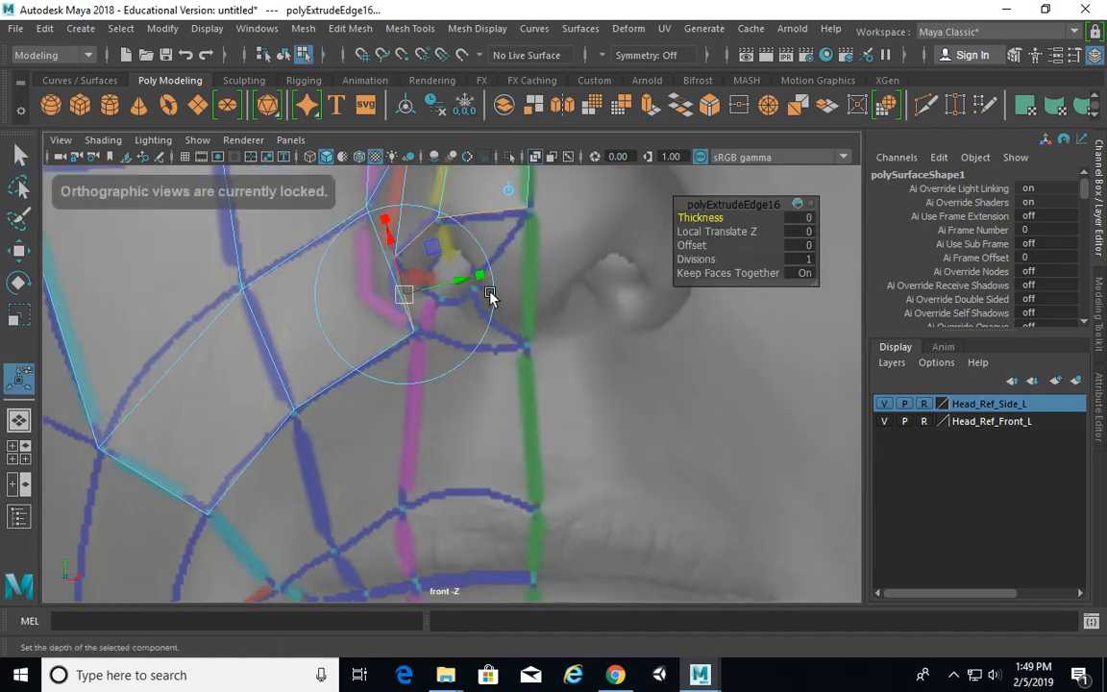
pyautogui.hotkey('ctrl', 'z')
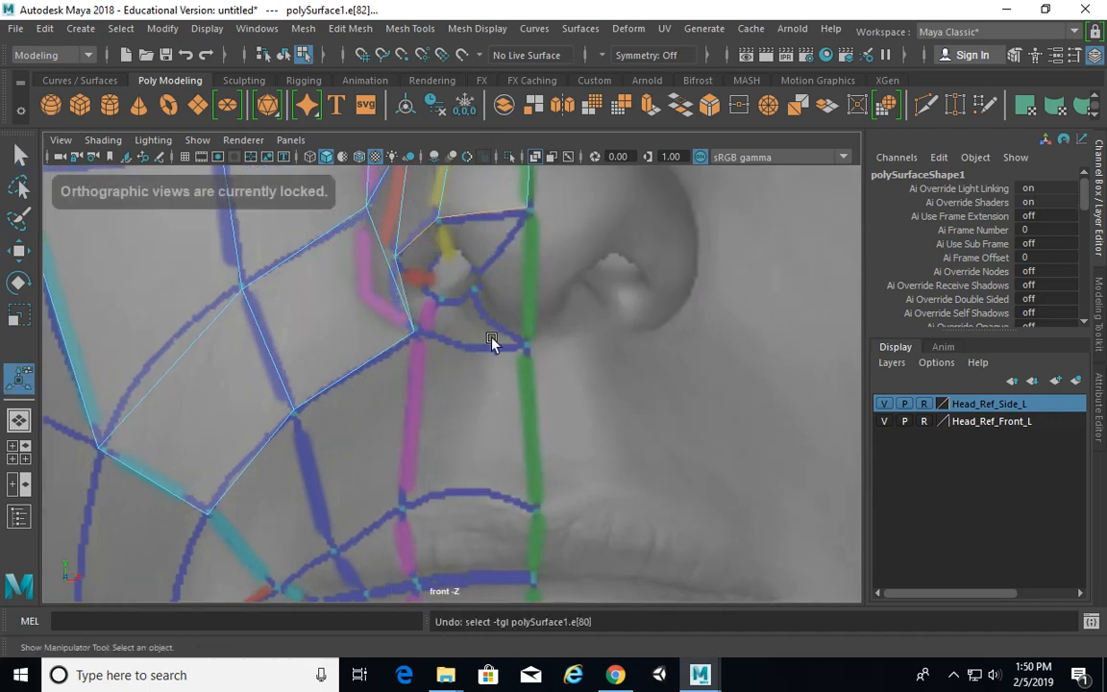
# Step: Examine the guide lines from the nostril down around the mouth to the chin
pyautogui.keyDown('alt'); pyautogui.moveTo(655, 294); pyautogui.dragTo(444, 300, button='right'); pyautogui.keyUp('alt')
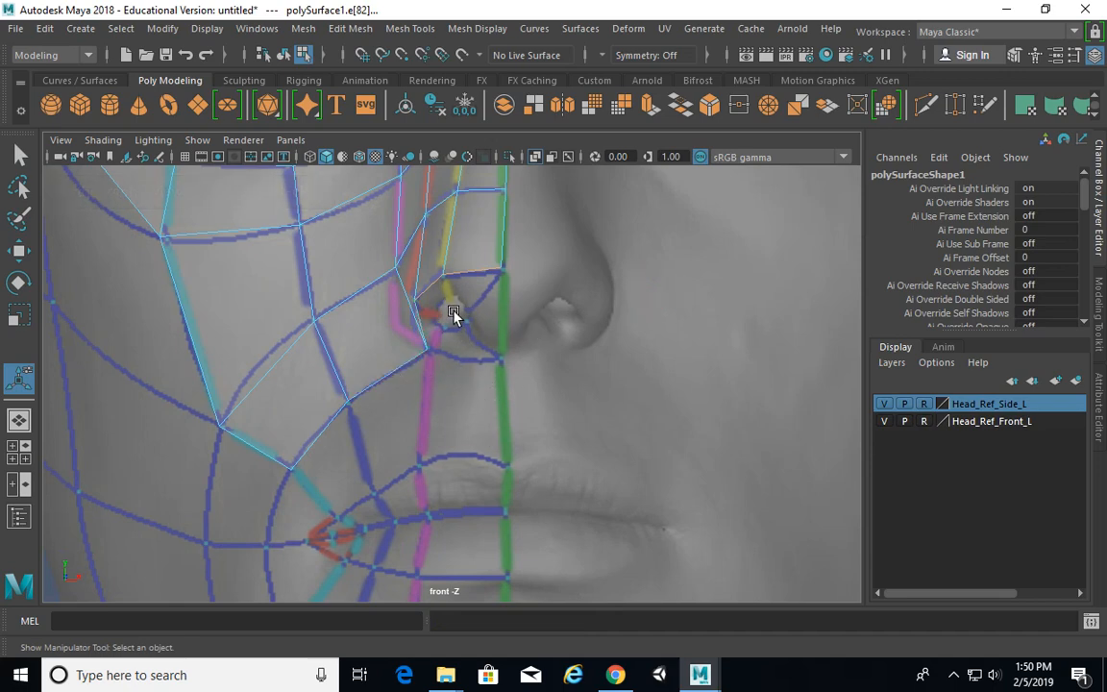
pyautogui.scroll(-3, 454, 316)
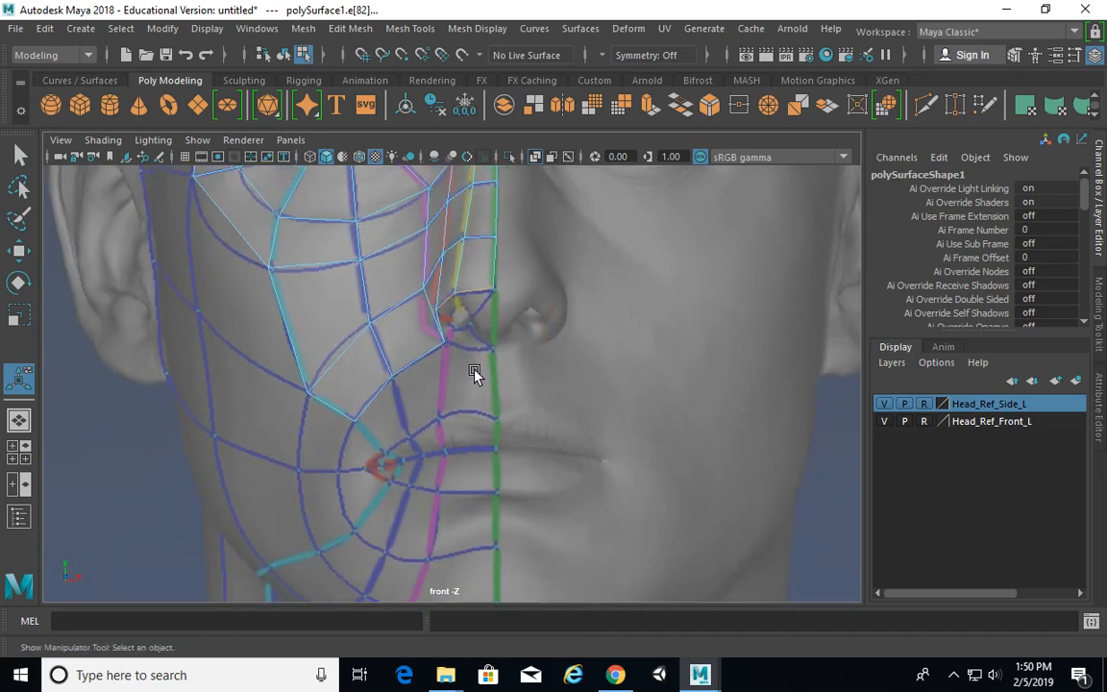
pyautogui.keyDown('alt'); pyautogui.moveTo(475, 375); pyautogui.dragTo(539, 382, button='right'); pyautogui.keyUp('alt')
pyautogui.keyDown('alt'); pyautogui.moveTo(466, 394); pyautogui.dragTo(472, 337, button='middle'); pyautogui.keyUp('alt')
pyautogui.keyDown('alt'); pyautogui.moveTo(472, 337); pyautogui.dragTo(451, 373, button='right'); pyautogui.keyUp('alt')
pyautogui.keyDown('alt'); pyautogui.moveTo(451, 373); pyautogui.dragTo(445, 335, button='middle'); pyautogui.keyUp('alt')
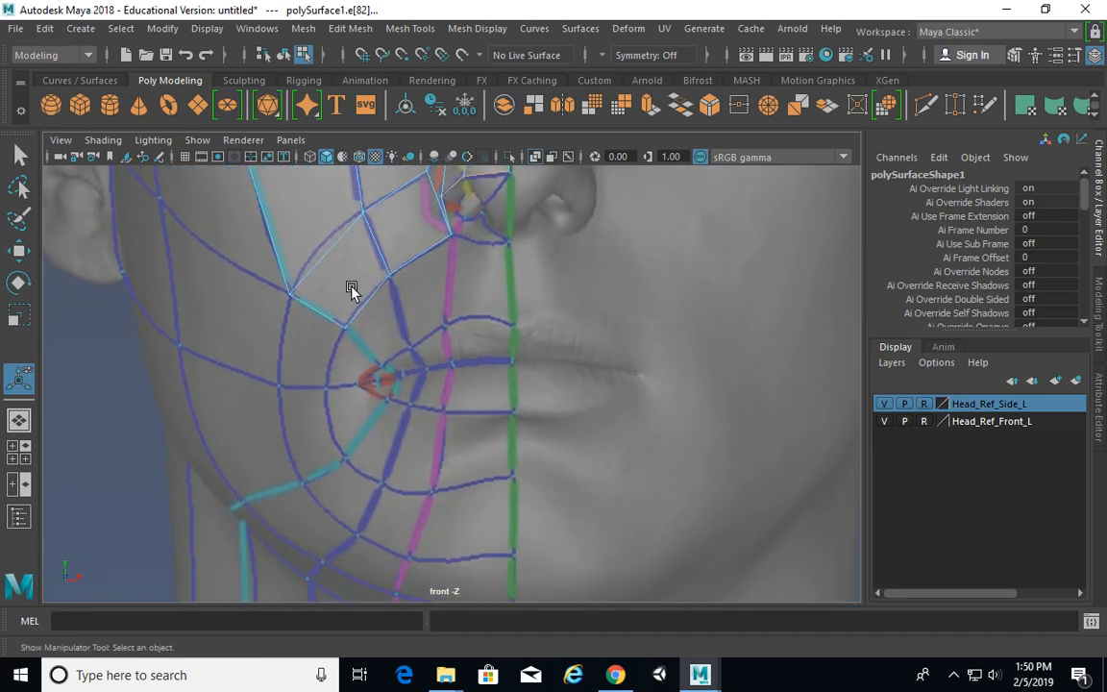
pyautogui.keyDown('alt'); pyautogui.moveTo(369, 328); pyautogui.dragTo(386, 330); pyautogui.keyUp('alt')
pyautogui.keyDown('alt'); pyautogui.moveTo(387, 331); pyautogui.dragTo(450, 339, button='right'); pyautogui.keyUp('alt')
pyautogui.keyDown('alt'); pyautogui.moveTo(441, 336); pyautogui.dragTo(444, 348, button='middle'); pyautogui.keyUp('alt')
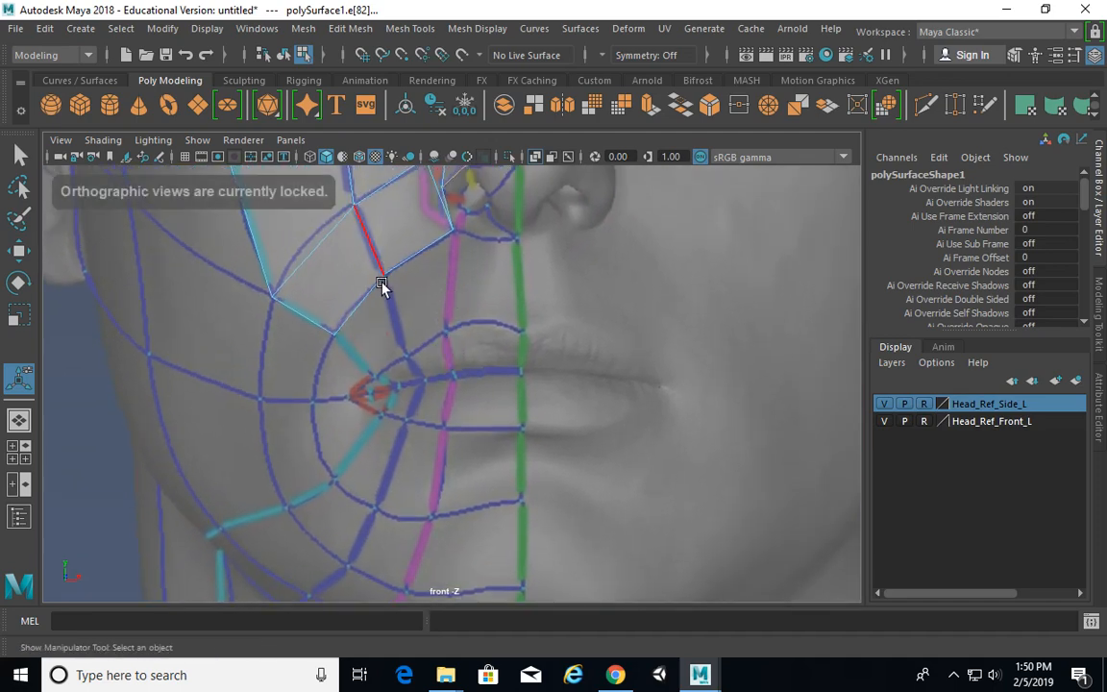
# Step: Extrude the two lower boundary edges between the cheek's cyan line and the magenta line down toward the upper lip
pyautogui.rightClick(350, 176)
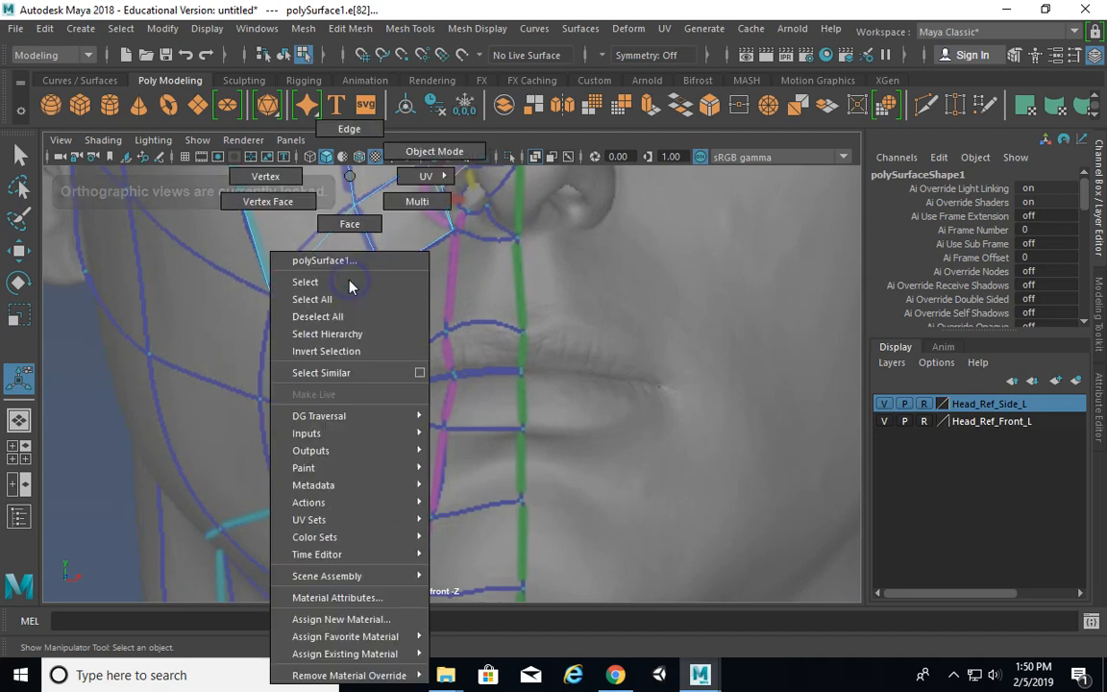
pyautogui.click(346, 129)
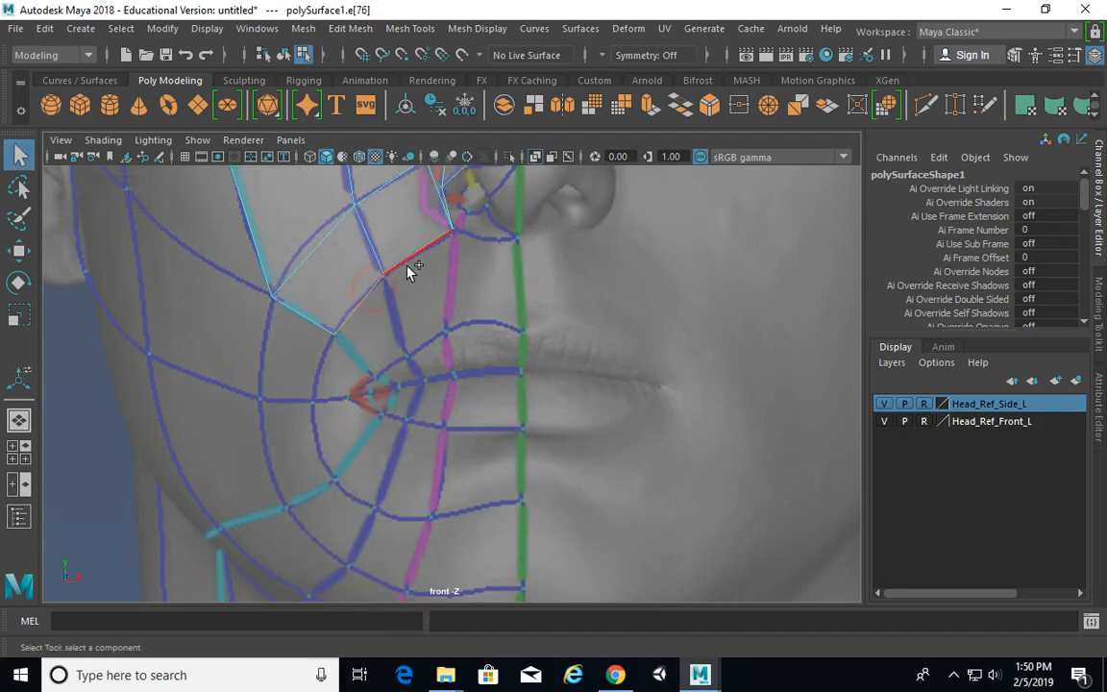
pyautogui.keyDown('shift'); pyautogui.moveTo(393, 216); pyautogui.dragTo(386, 263, button='right'); pyautogui.keyUp('shift')
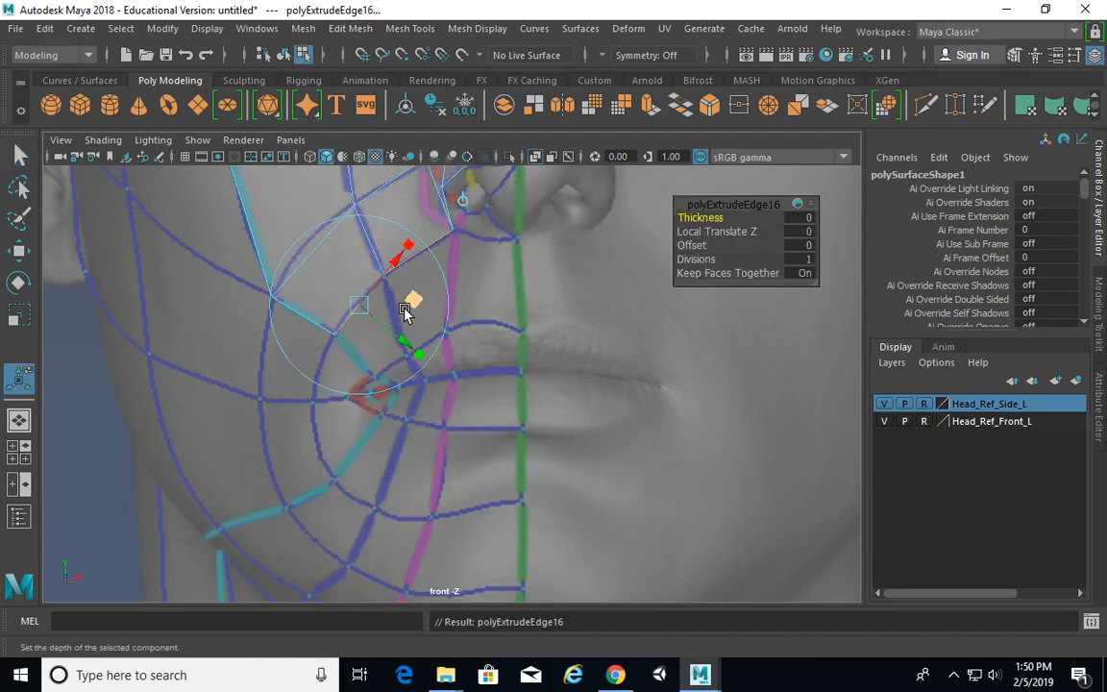
pyautogui.moveTo(411, 309); pyautogui.dragTo(383, 328)
# Step: Move the extruded row's vertices onto the dark blue and magenta guide intersections along the upper lip's outer edge
pyautogui.moveTo(368, 176); pyautogui.dragTo(293, 186, button='right')
pyautogui.moveTo(407, 317); pyautogui.dragTo(405, 359)
pyautogui.press('w')
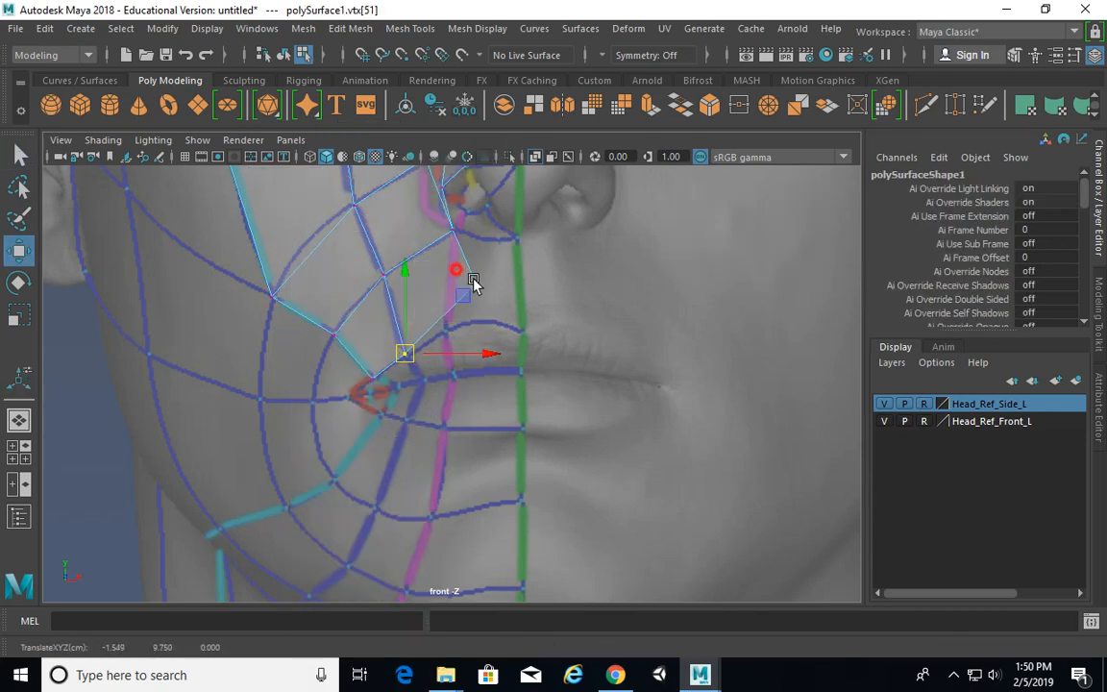
pyautogui.click(475, 282)
pyautogui.moveTo(478, 286); pyautogui.dragTo(448, 332)
pyautogui.scroll(4, 497, 327)
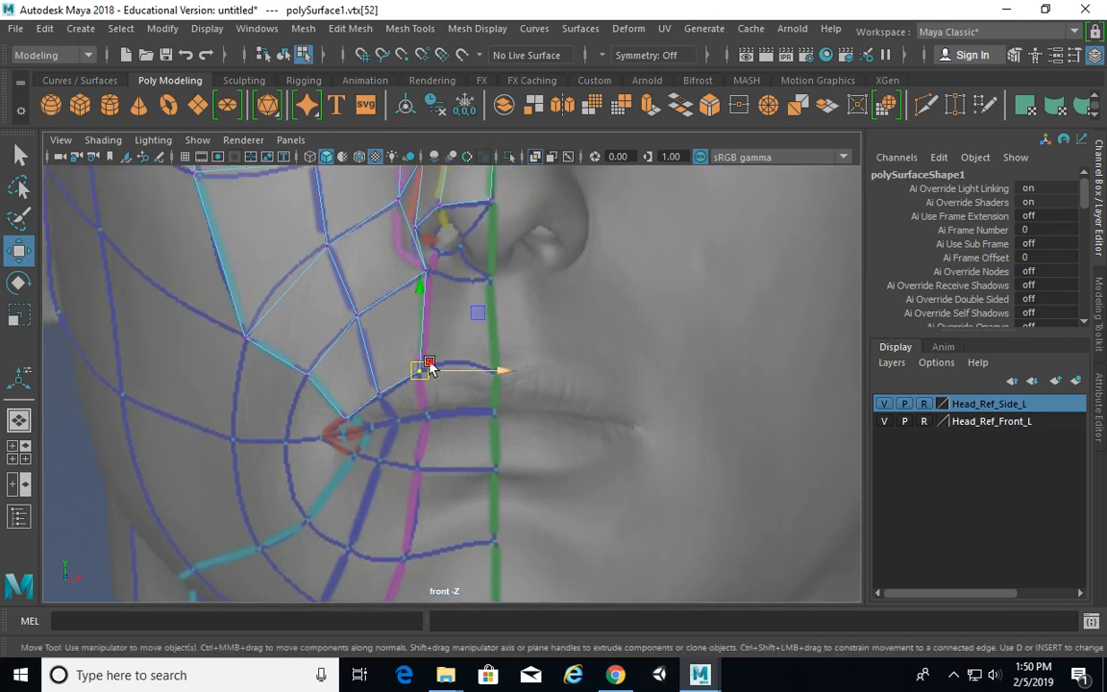
# Step: Extrude the magenta-line edge between nostril and upper lip toward the center and place its two new vertices on the green centerline
pyautogui.moveTo(405, 176); pyautogui.dragTo(408, 129, button='right')
pyautogui.click(458, 302)
pyautogui.keyDown('shift'); pyautogui.moveTo(458, 298); pyautogui.dragTo(455, 343, button='right'); pyautogui.keyUp('shift')
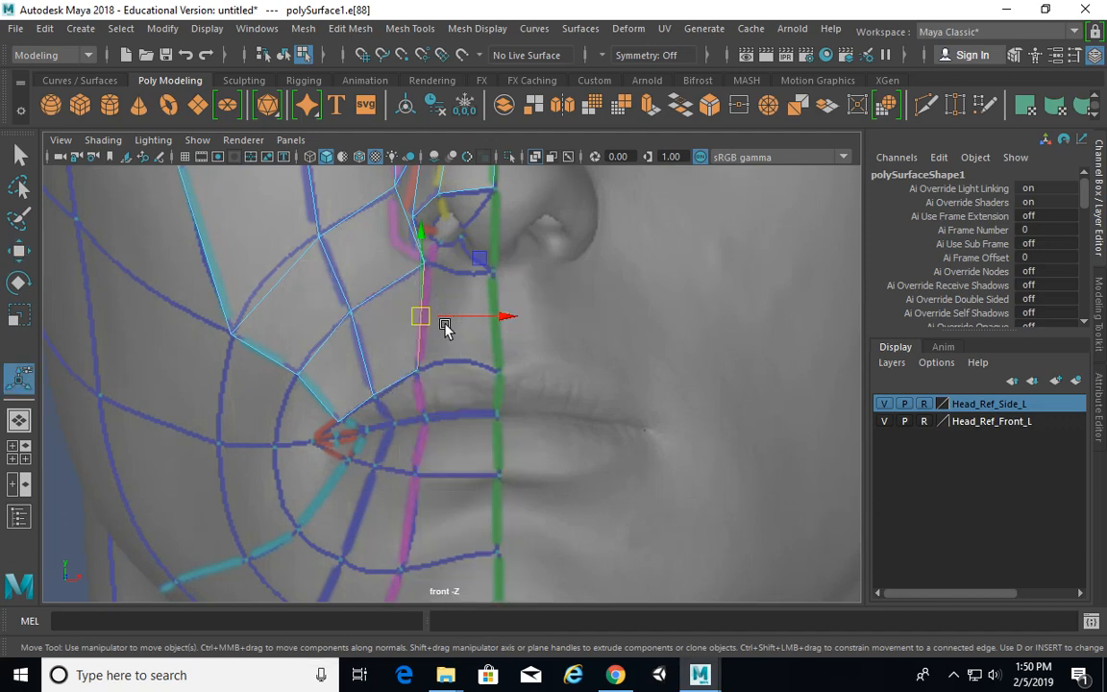
pyautogui.moveTo(451, 298); pyautogui.dragTo(381, 182, button='right')
pyautogui.moveTo(484, 244); pyautogui.dragTo(524, 304)
pyautogui.press('w')
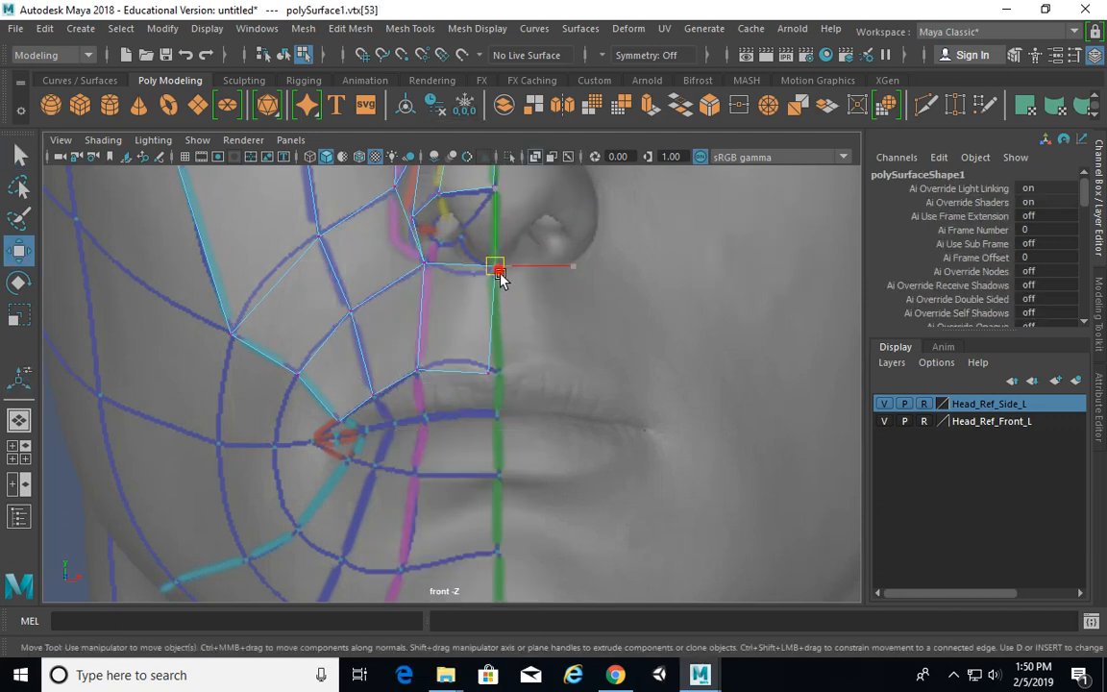
pyautogui.click(491, 375)
pyautogui.moveTo(492, 375); pyautogui.dragTo(497, 375)
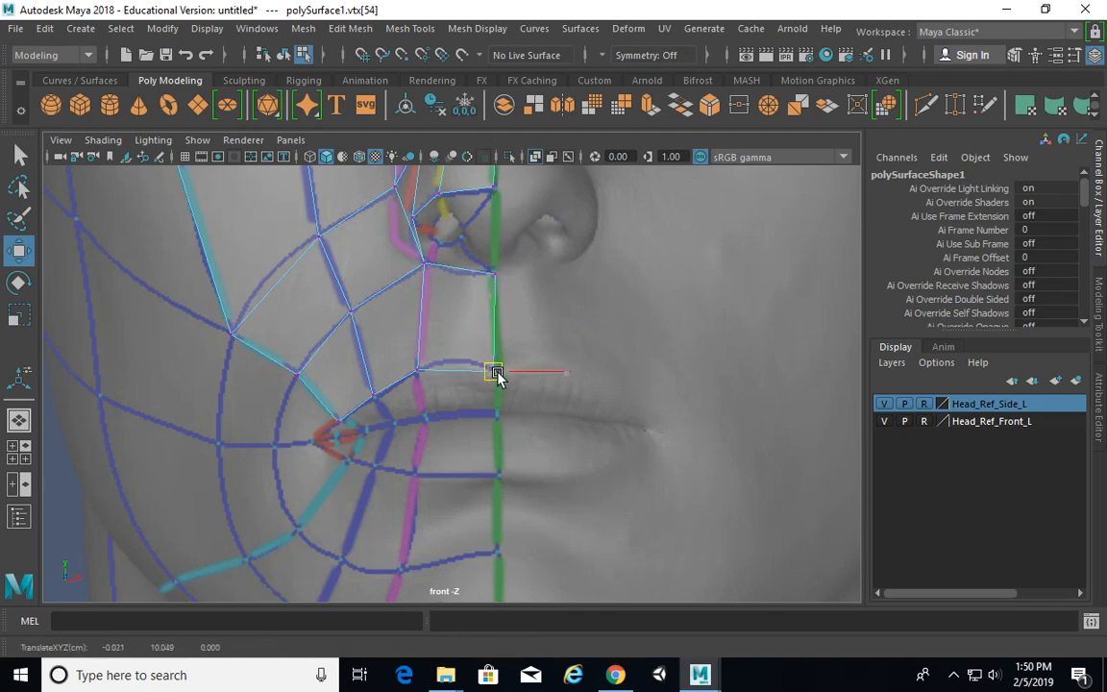
# Step: Extrude the open boundary edges around the nostril, from the nose tip to the nostril base, inward
pyautogui.keyDown('alt'); pyautogui.moveTo(486, 328); pyautogui.dragTo(483, 449, button='middle'); pyautogui.keyUp('alt')
pyautogui.keyDown('alt'); pyautogui.moveTo(356, 361); pyautogui.dragTo(536, 369, button='right'); pyautogui.keyUp('alt')
pyautogui.keyDown('alt'); pyautogui.click(537, 369); pyautogui.keyUp('alt')
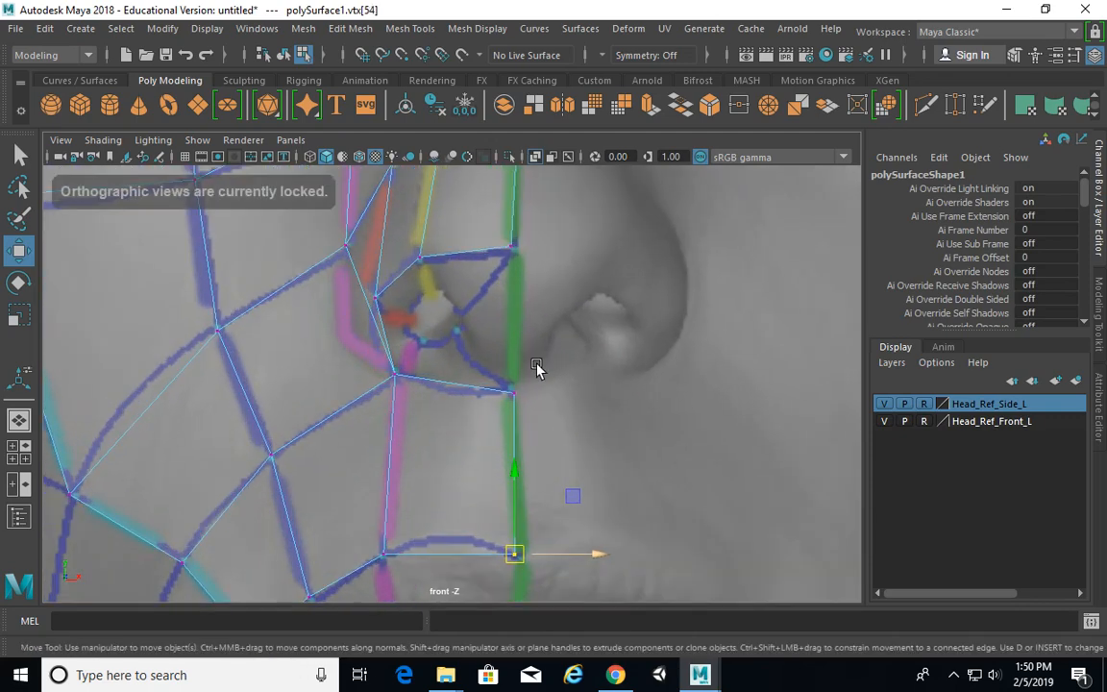
pyautogui.moveTo(476, 222); pyautogui.dragTo(479, 132, button='right')
pyautogui.click(469, 255)
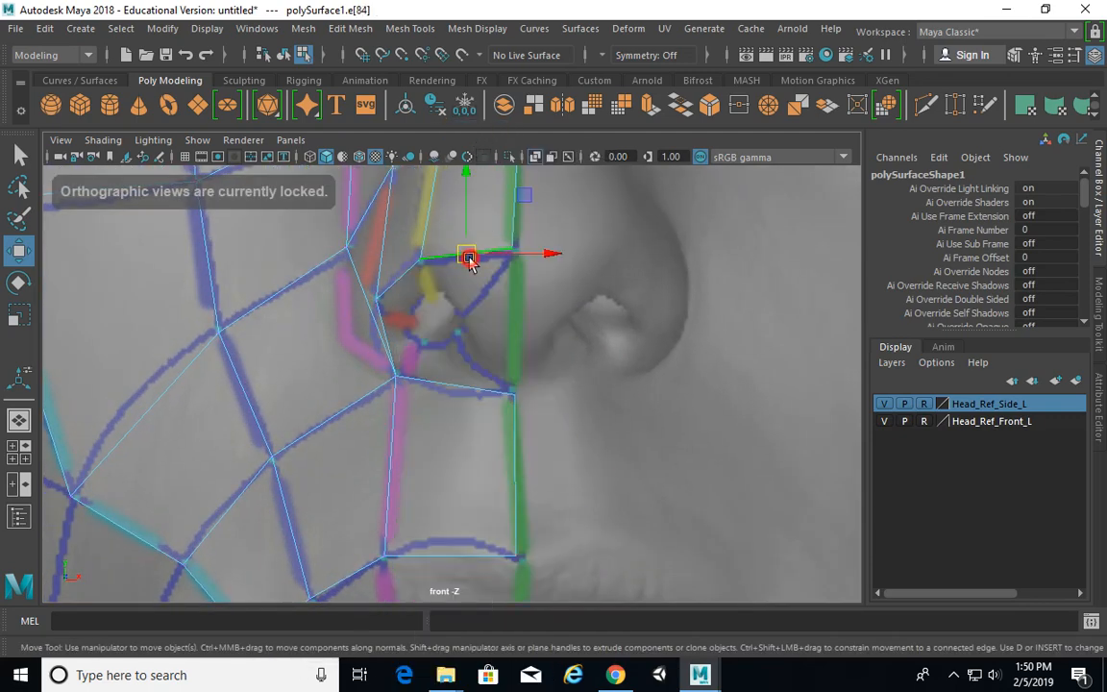
pyautogui.press('q')
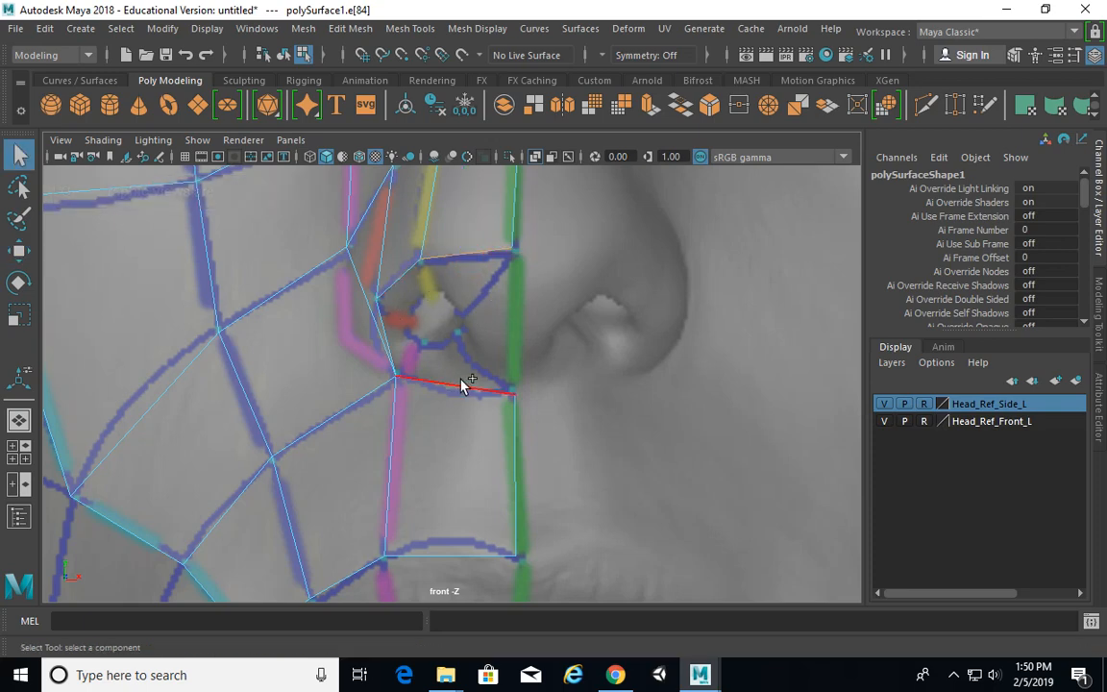
pyautogui.keyDown('shift'); pyautogui.moveTo(480, 309); pyautogui.dragTo(460, 363, button='right'); pyautogui.keyUp('shift')
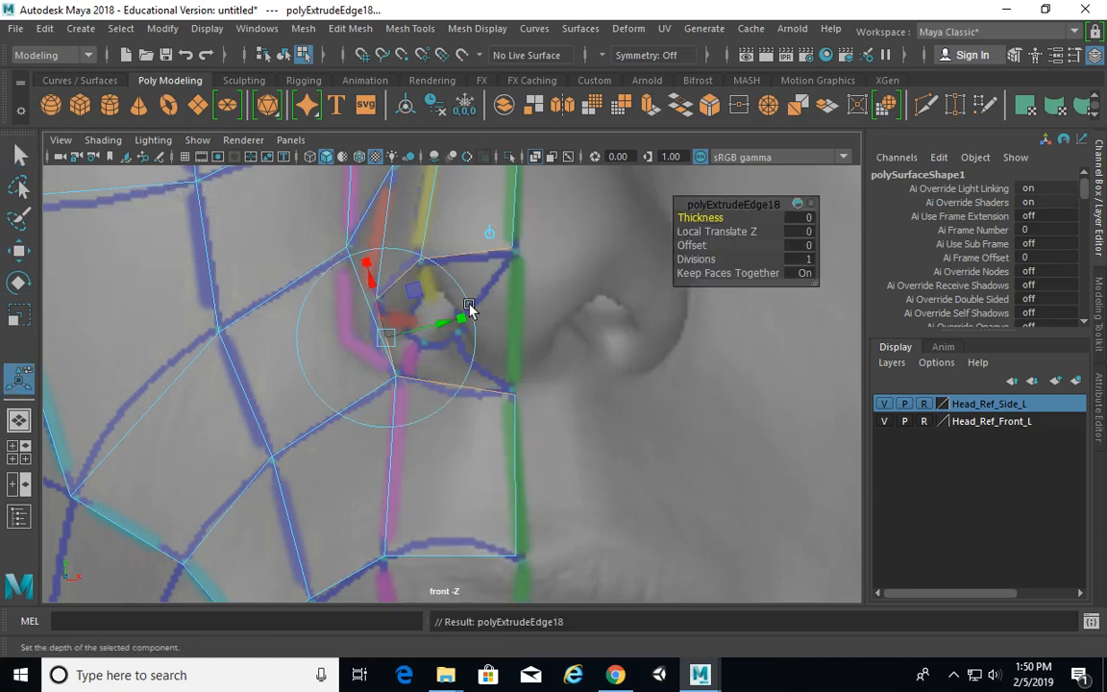
pyautogui.moveTo(437, 324); pyautogui.dragTo(485, 316)
pyautogui.scroll(1, 519, 309)
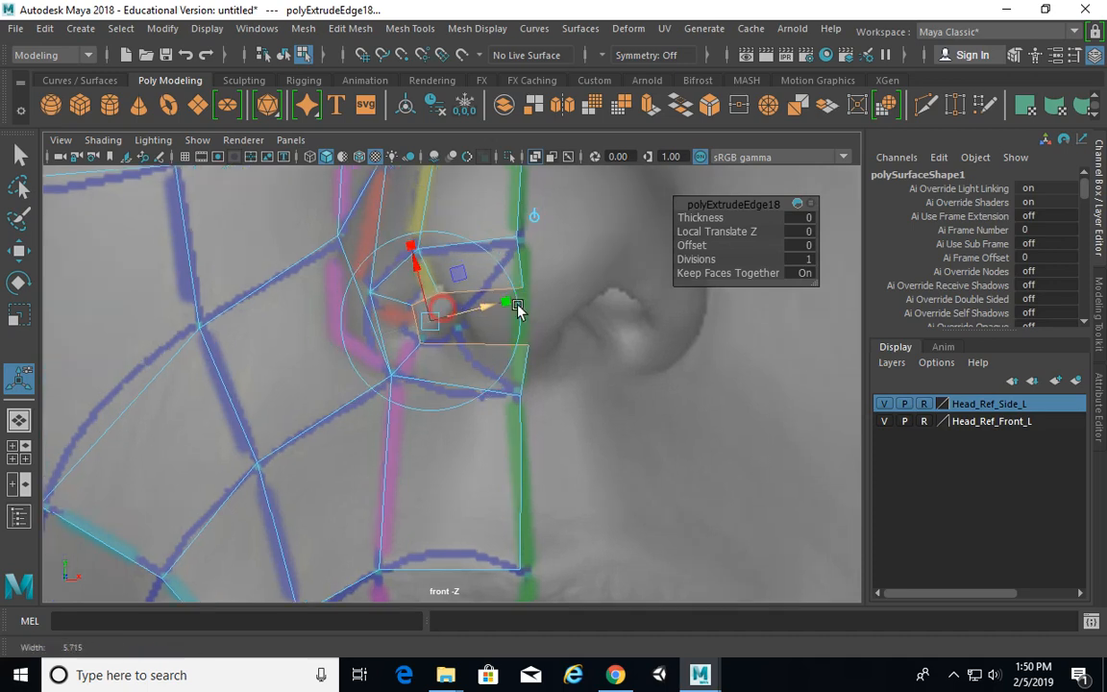
# Step: Fit the extruded vertices near the yellow, red and magenta guides to the inner nostril outline
pyautogui.moveTo(477, 182); pyautogui.dragTo(396, 177, button='right')
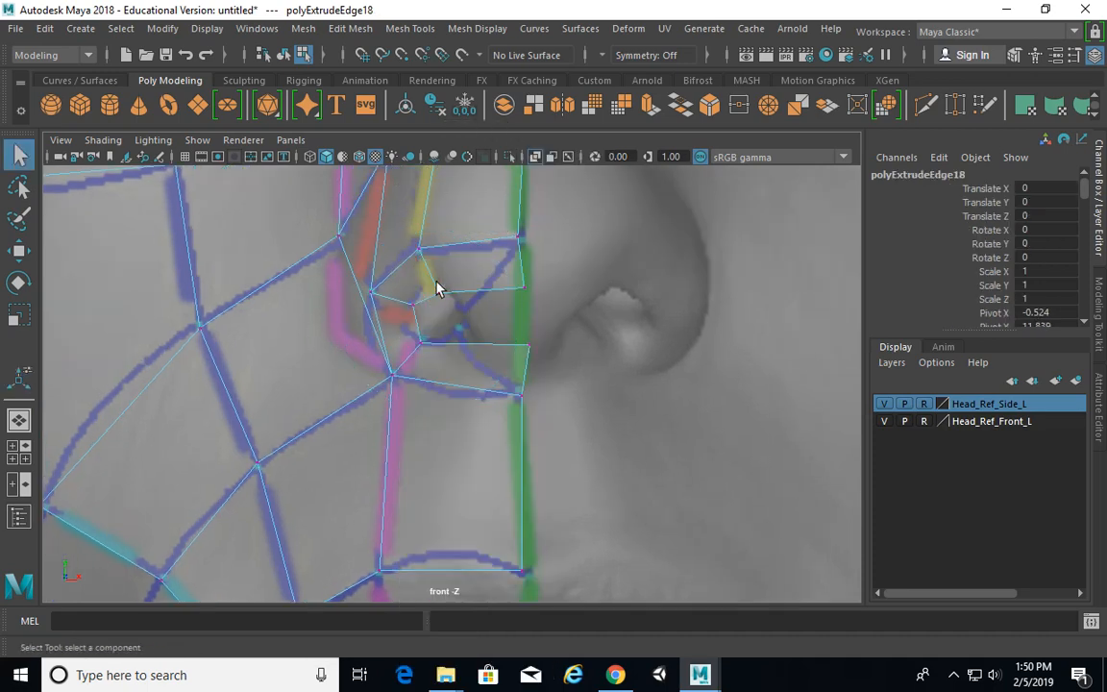
pyautogui.click(438, 290)
pyautogui.press('w')
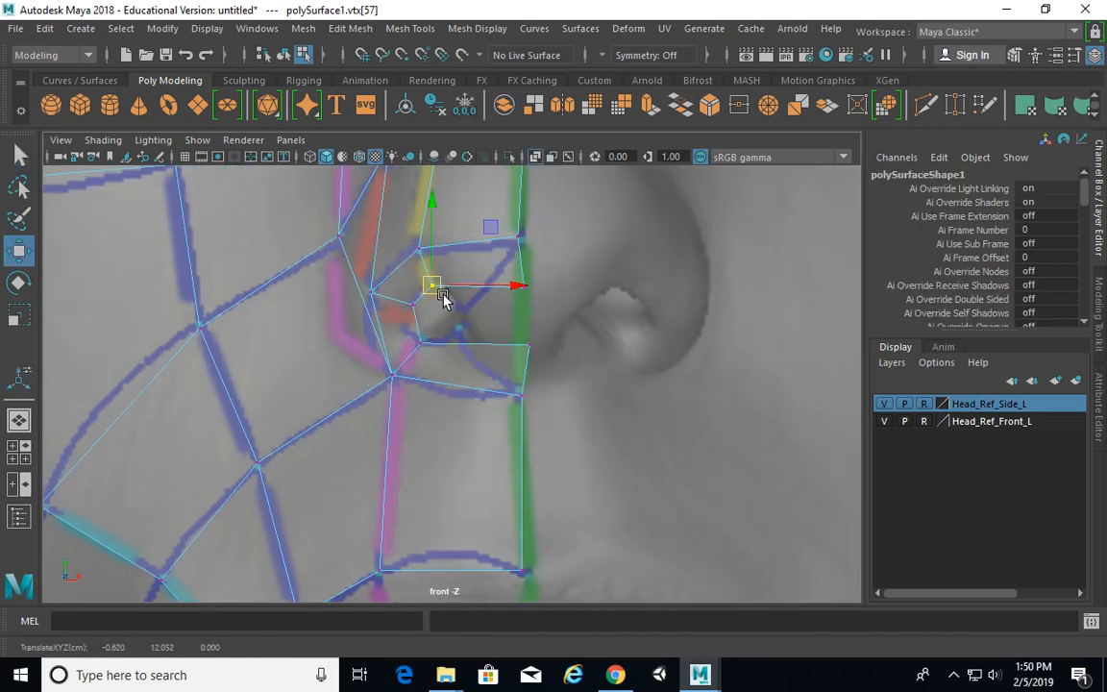
pyautogui.click(414, 309)
pyautogui.click(412, 305)
pyautogui.moveTo(415, 309); pyautogui.dragTo(405, 313)
pyautogui.click(420, 341)
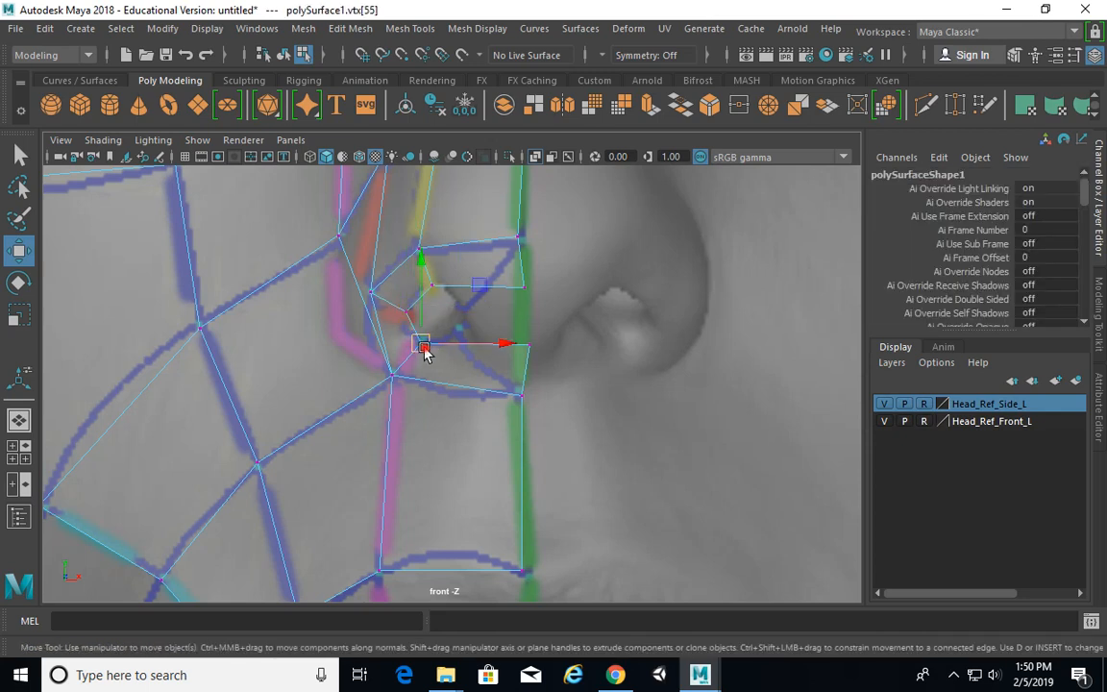
# Step: Move the two extruded vertices at the centerline onto the intersections along the inner nostril outline
pyautogui.keyDown('alt'); pyautogui.moveTo(524, 342); pyautogui.dragTo(523, 322, button='middle'); pyautogui.keyUp('alt')
pyautogui.click(528, 325)
pyautogui.moveTo(533, 324); pyautogui.dragTo(462, 312)
pyautogui.moveTo(552, 275); pyautogui.dragTo(459, 287)
# Step: Bridge the two diagonal edges between the nostril opening and the green centerline
pyautogui.moveTo(485, 197); pyautogui.dragTo(505, 165, button='right')
pyautogui.click(491, 252)
pyautogui.press('q')
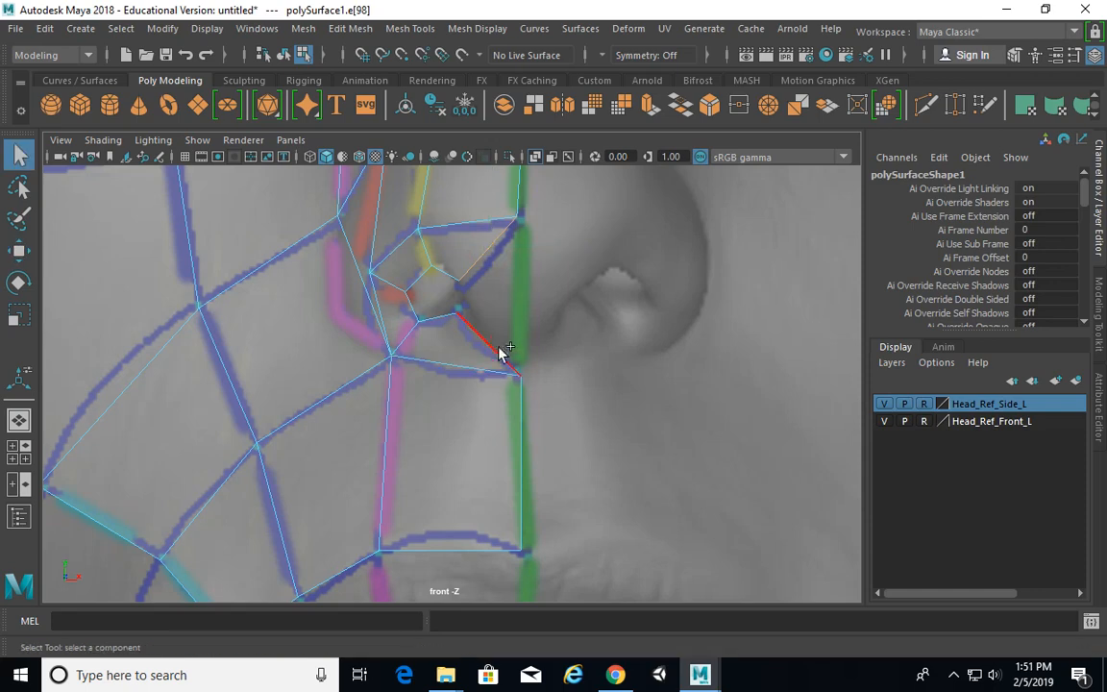
pyautogui.keyDown('shift'); pyautogui.moveTo(555, 280); pyautogui.dragTo(548, 488, button='right'); pyautogui.keyUp('shift')
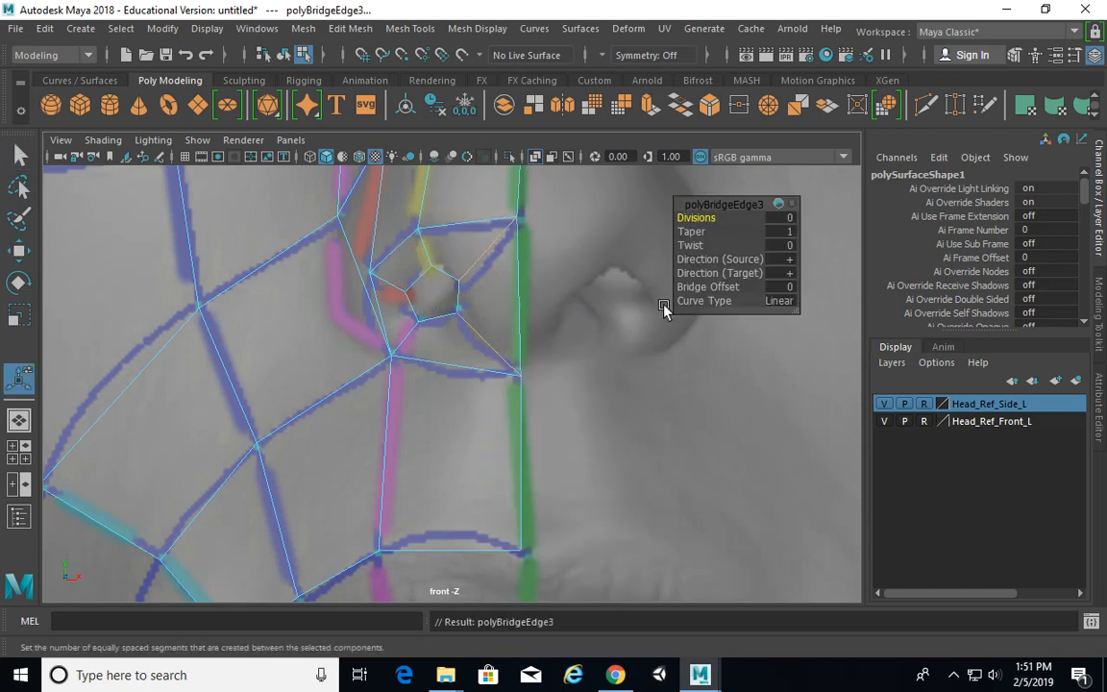
pyautogui.click(589, 308)
# Step: Examine the finished nostril ring and the guide lines around the lips and mouth corner
pyautogui.scroll(-3, 529, 293)
pyautogui.keyDown('alt'); pyautogui.moveTo(530, 293); pyautogui.dragTo(467, 326, button='right'); pyautogui.keyUp('alt')
pyautogui.keyDown('alt'); pyautogui.moveTo(540, 362); pyautogui.dragTo(580, 309, button='middle'); pyautogui.keyUp('alt')
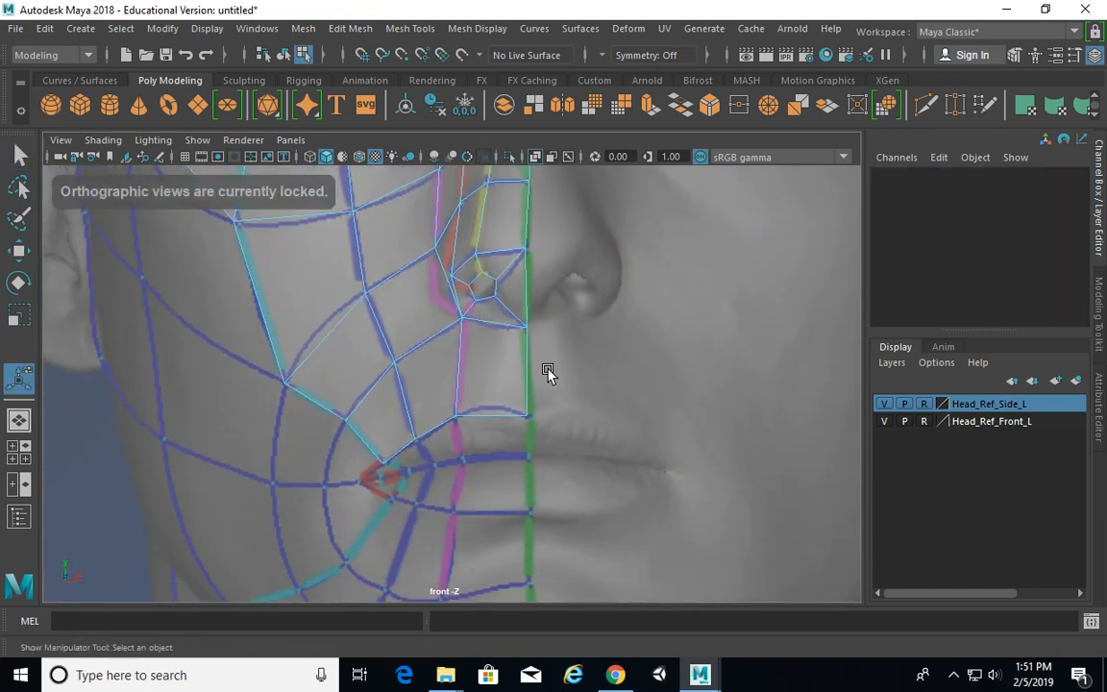
pyautogui.keyDown('alt'); pyautogui.moveTo(545, 404); pyautogui.dragTo(568, 291, button='middle'); pyautogui.keyUp('alt')
pyautogui.keyDown('alt'); pyautogui.moveTo(475, 342); pyautogui.dragTo(556, 331, button='right'); pyautogui.keyUp('alt')
pyautogui.keyDown('alt'); pyautogui.moveTo(426, 332); pyautogui.dragTo(462, 336, button='right'); pyautogui.keyUp('alt')
pyautogui.keyDown('alt'); pyautogui.moveTo(373, 322); pyautogui.dragTo(522, 324, button='right'); pyautogui.keyUp('alt')
pyautogui.keyDown('alt'); pyautogui.moveTo(538, 320); pyautogui.dragTo(516, 326, button='middle'); pyautogui.keyUp('alt')
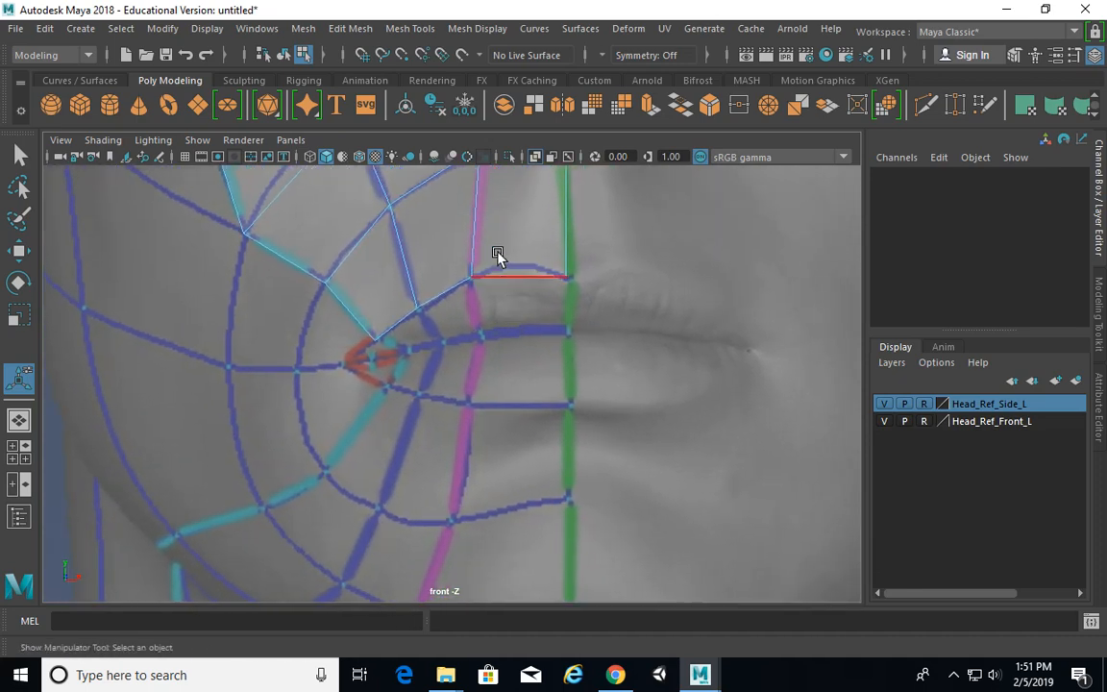
# Step: Extrude the three upper-lip boundary edges from the mouth corner to the centerline downward toward the lip parting line
pyautogui.moveTo(501, 181); pyautogui.dragTo(502, 128, button='right')
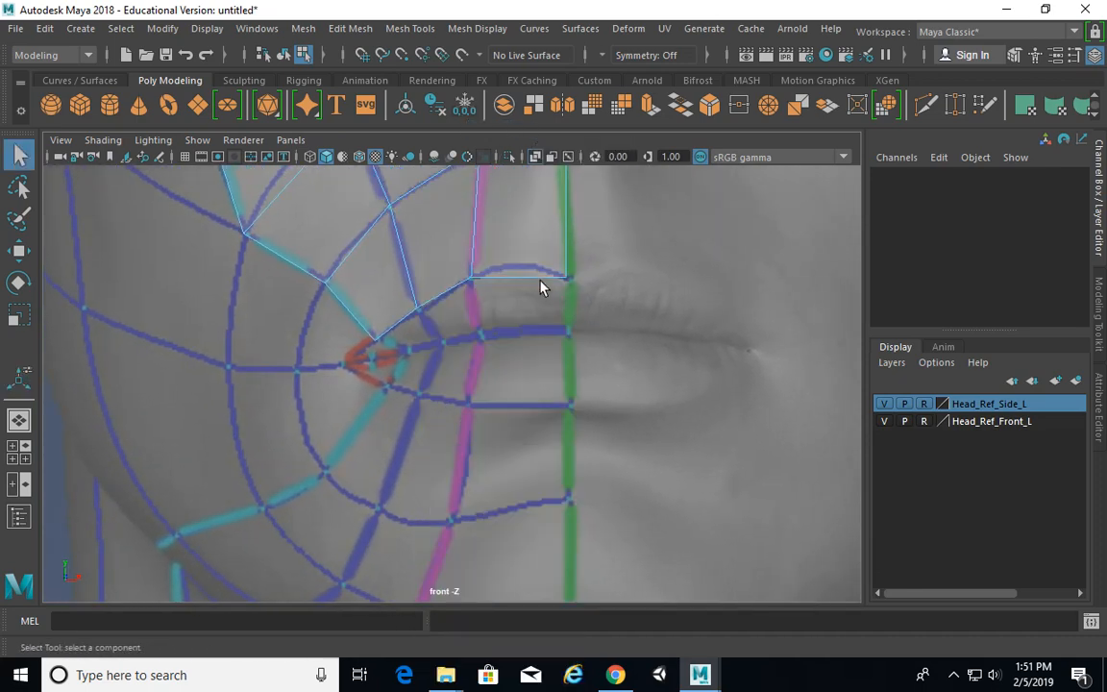
pyautogui.click(430, 320)
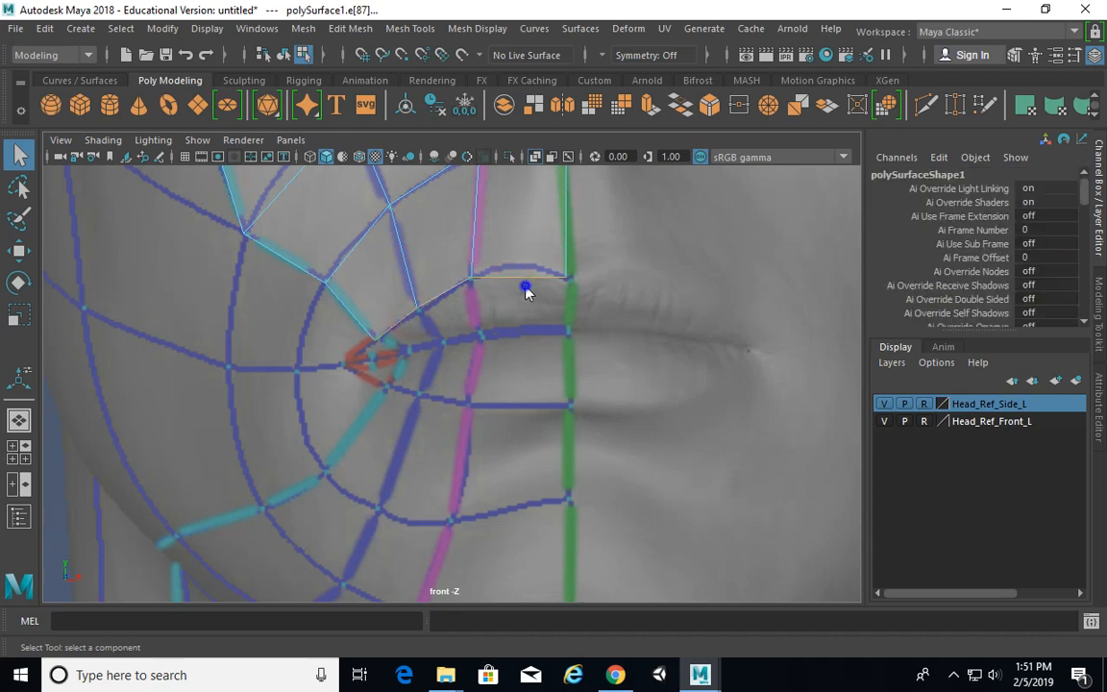
pyautogui.keyDown('shift'); pyautogui.moveTo(526, 288); pyautogui.dragTo(521, 335, button='right'); pyautogui.keyUp('shift')
pyautogui.scroll(1, 497, 313)
pyautogui.click(494, 212)
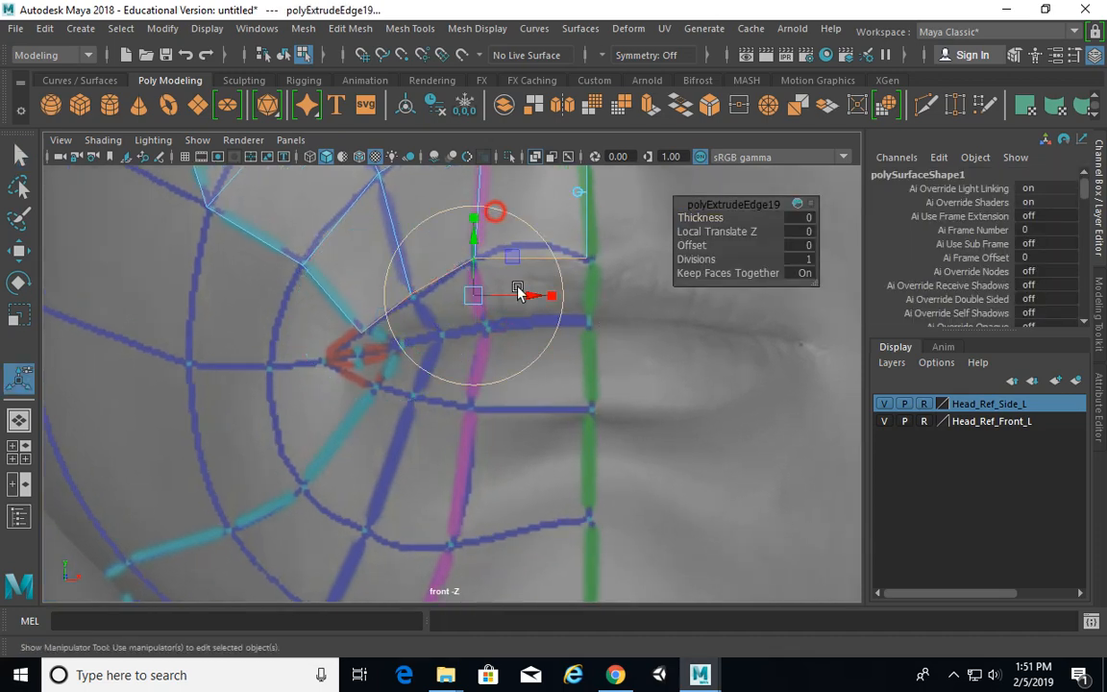
pyautogui.moveTo(473, 297); pyautogui.dragTo(481, 340)
pyautogui.scroll(3, 577, 343)
pyautogui.keyDown('alt'); pyautogui.moveTo(637, 346); pyautogui.dragTo(602, 387, button='middle'); pyautogui.keyUp('alt')
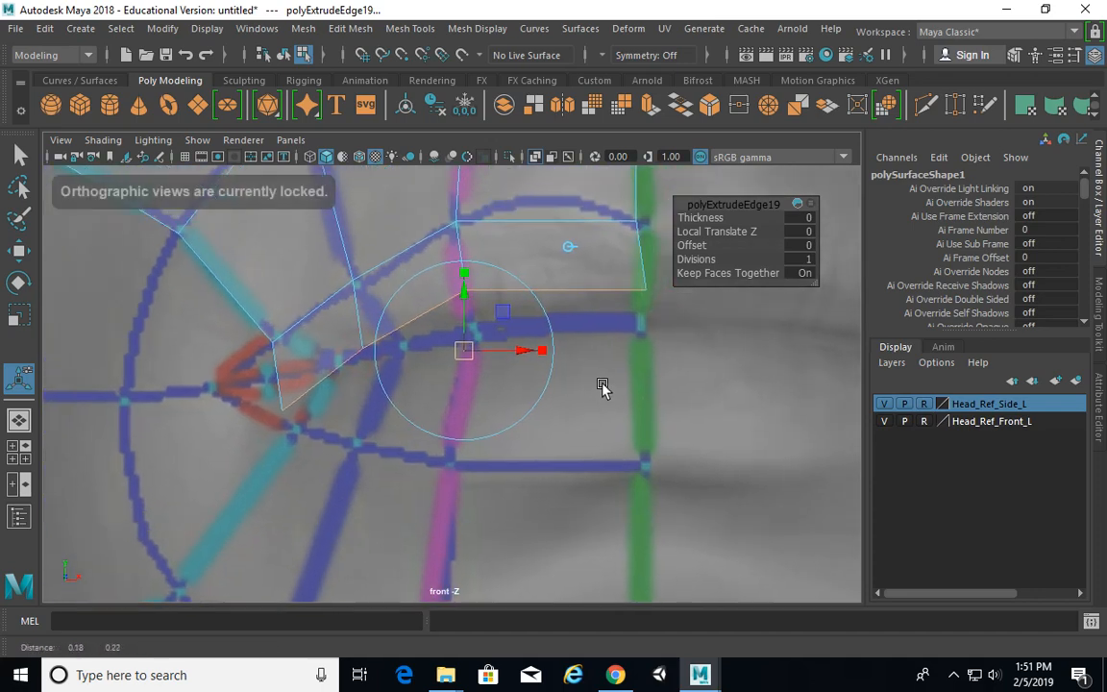
# Step: Move the new lip row's centerline and magenta-line vertices down onto the guide where the lips meet
pyautogui.moveTo(567, 255); pyautogui.dragTo(543, 193, button='right')
pyautogui.click(631, 277)
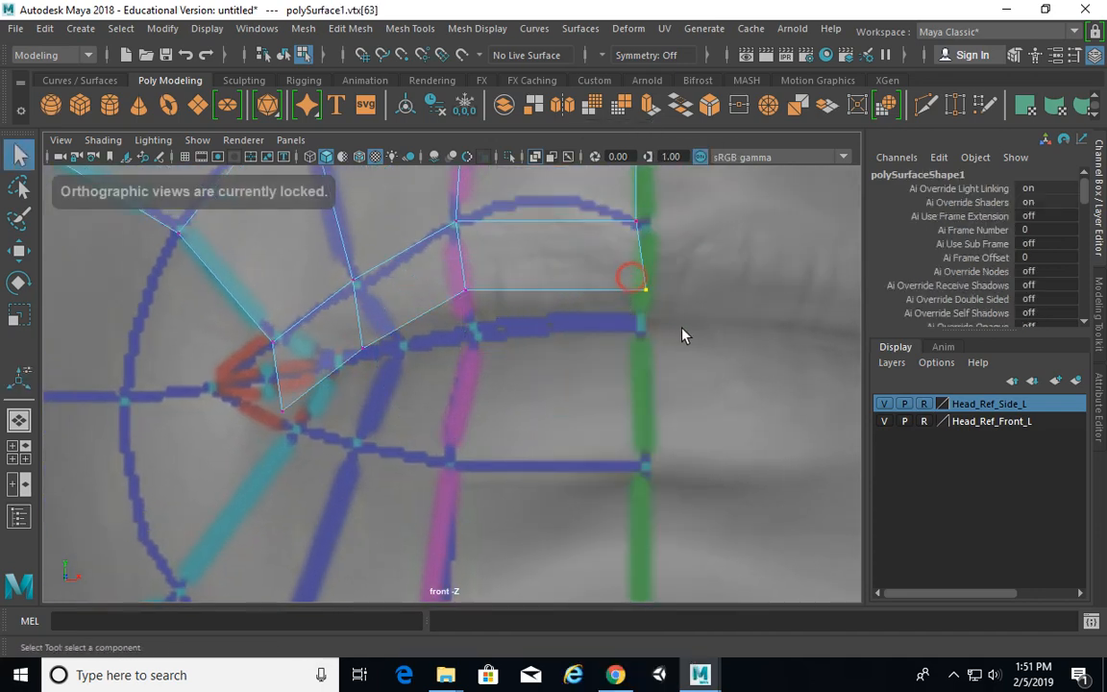
pyautogui.scroll(1, 666, 334)
pyautogui.press('w')
pyautogui.moveTo(663, 280); pyautogui.dragTo(666, 310)
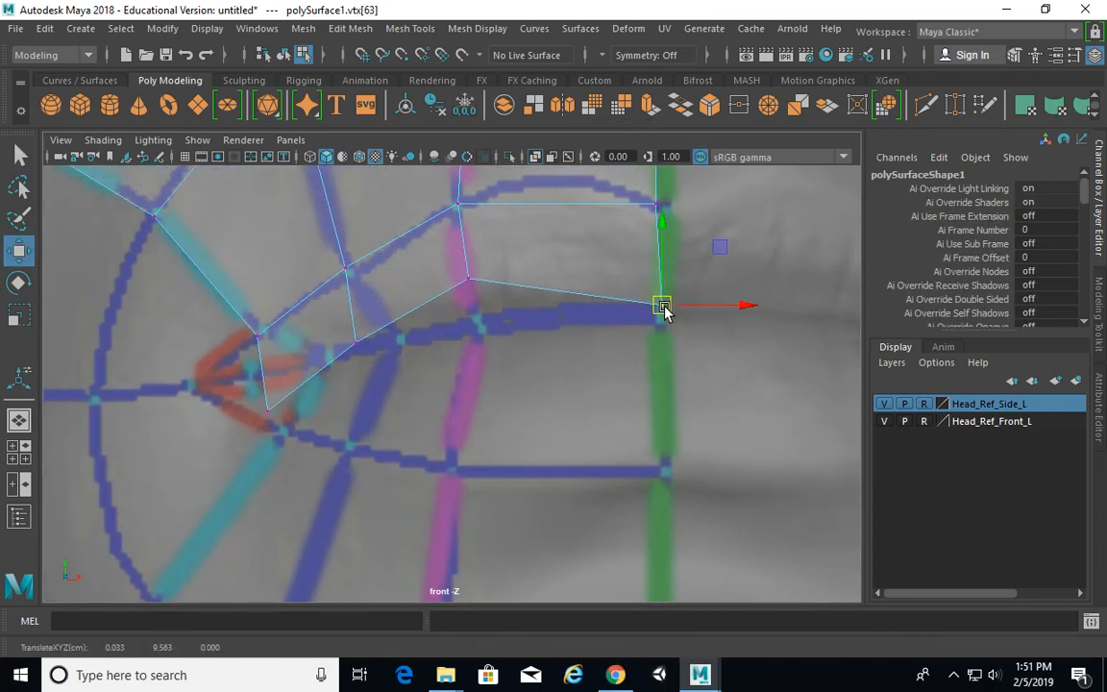
pyautogui.click(469, 276)
pyautogui.moveTo(476, 304); pyautogui.dragTo(479, 309)
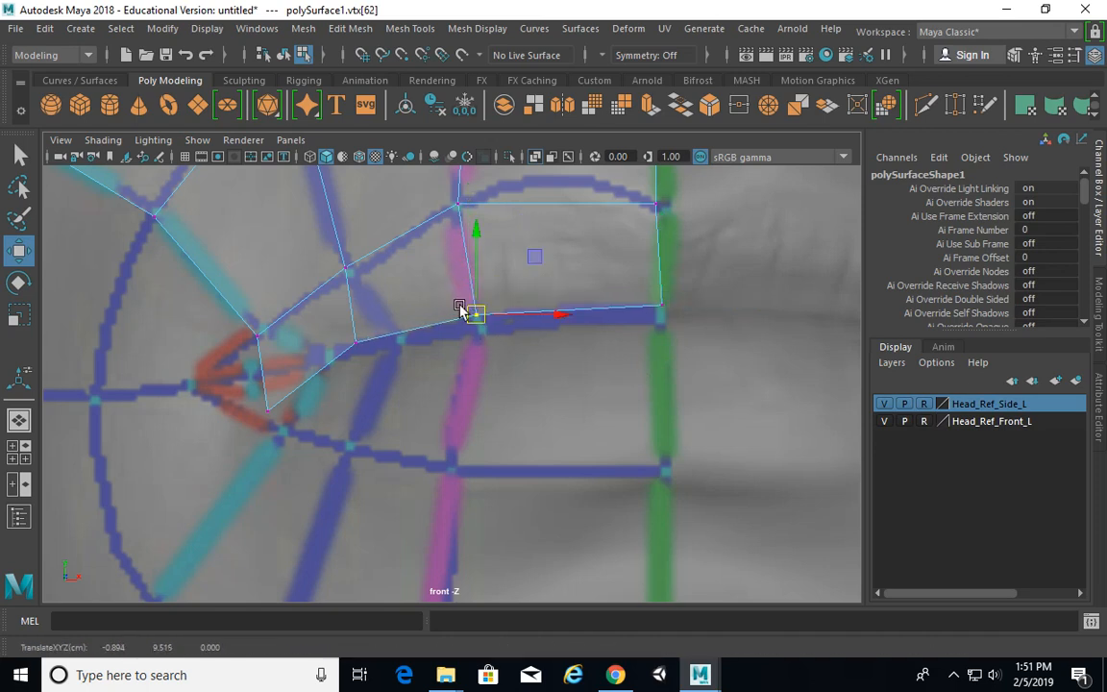
# Step: Move the new lip row's two outer vertices onto the dark blue and cyan intersections near the mouth corner
pyautogui.moveTo(335, 326); pyautogui.dragTo(380, 360)
pyautogui.moveTo(363, 343); pyautogui.dragTo(402, 335)
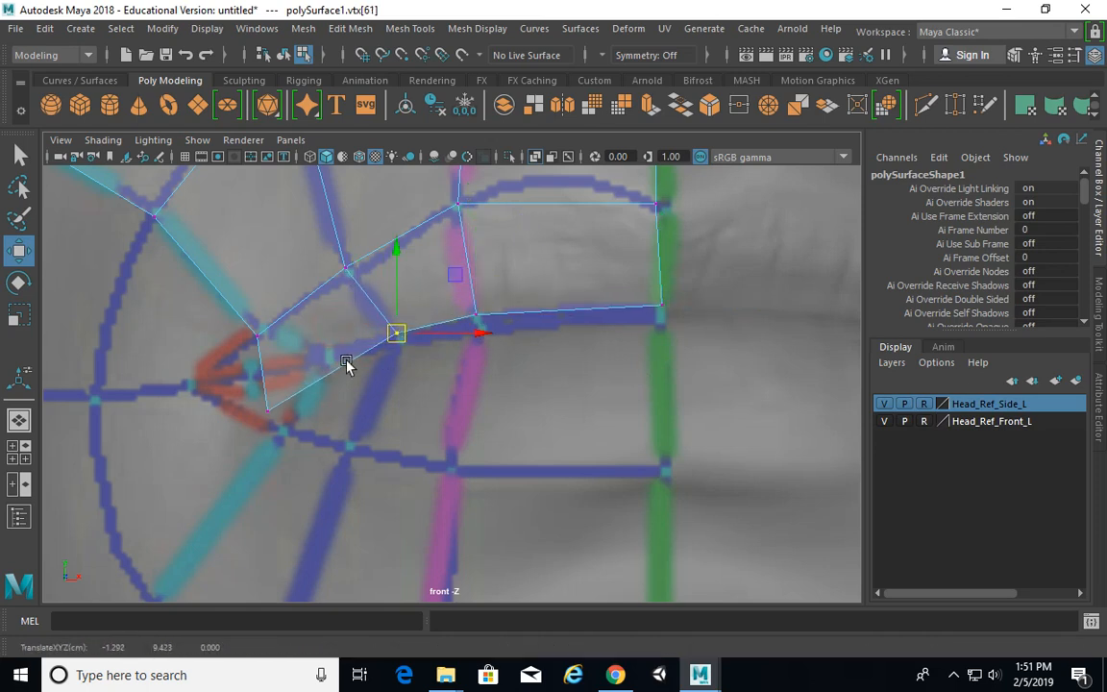
pyautogui.moveTo(254, 361); pyautogui.dragTo(277, 421)
pyautogui.moveTo(272, 400); pyautogui.dragTo(324, 339)
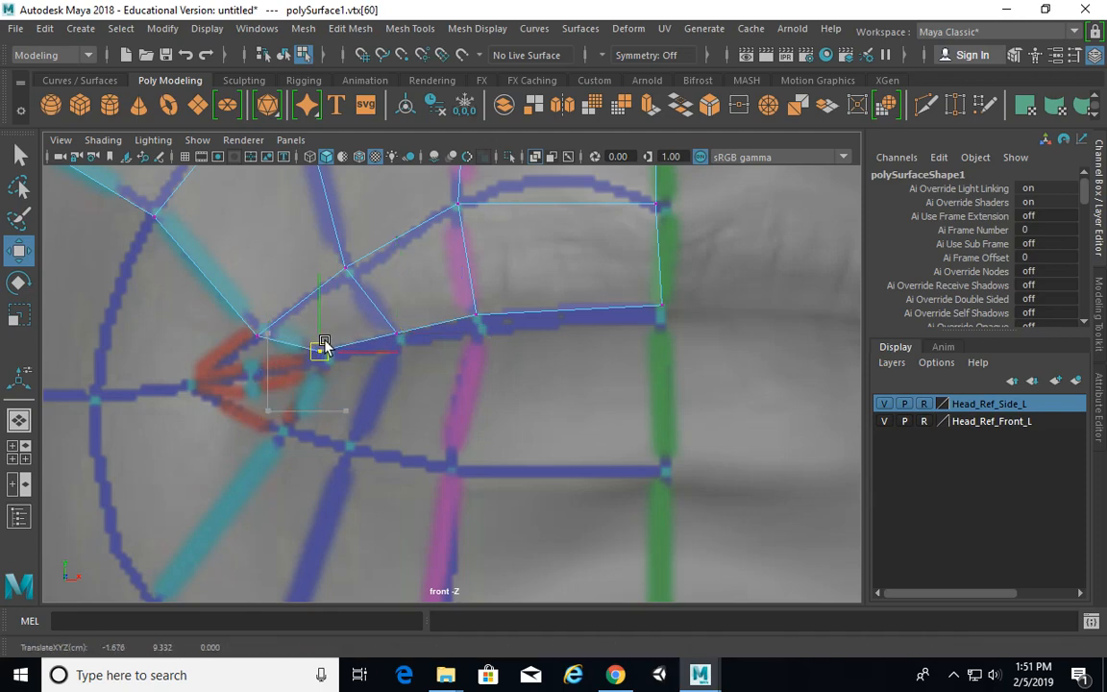
# Step: Extrude the three upper-lip edges along the parting line slightly downward into a thin strip from mouth corner to centerline
pyautogui.keyDown('alt'); pyautogui.moveTo(460, 336); pyautogui.dragTo(462, 319, button='middle'); pyautogui.keyUp('alt')
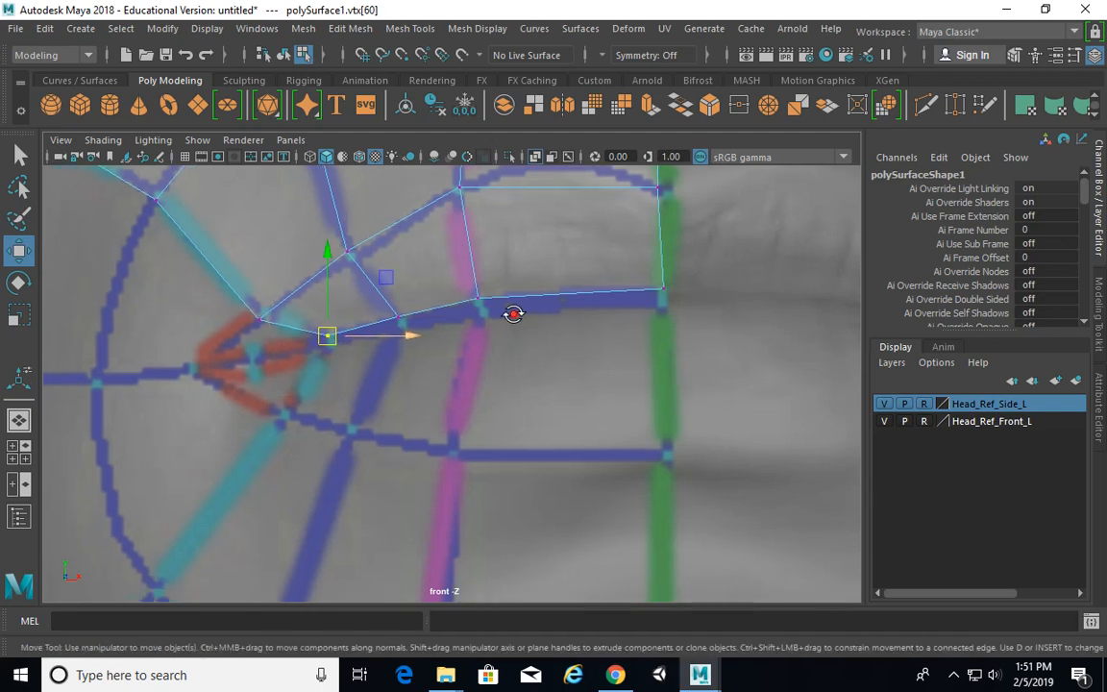
pyautogui.keyDown('alt'); pyautogui.click(564, 252); pyautogui.keyUp('alt')
pyautogui.keyDown('alt'); pyautogui.moveTo(506, 311); pyautogui.dragTo(563, 132, button='right'); pyautogui.keyUp('alt')
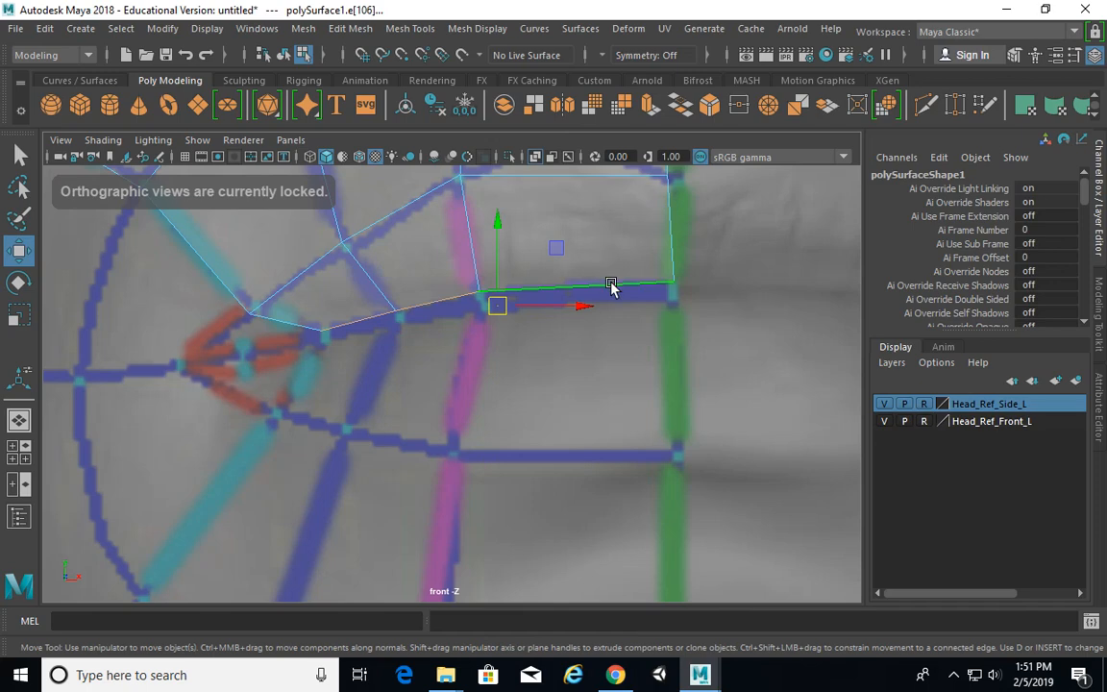
pyautogui.keyDown('shift'); pyautogui.moveTo(612, 287); pyautogui.dragTo(618, 298, button='right'); pyautogui.keyUp('shift')
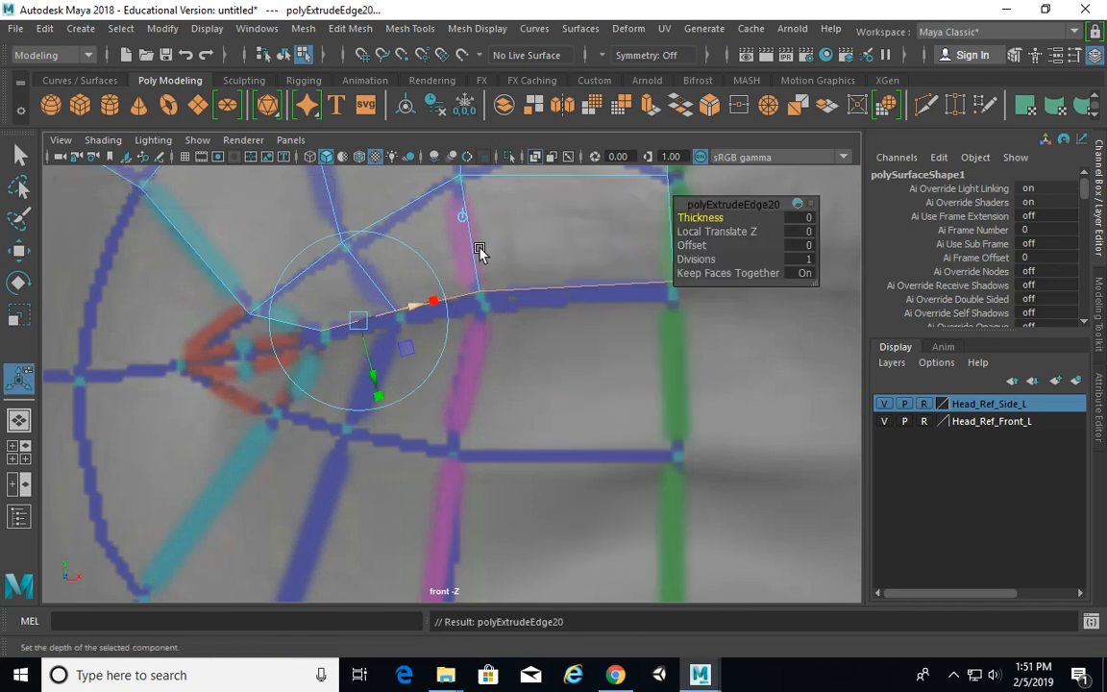
pyautogui.click(466, 219)
pyautogui.moveTo(496, 307); pyautogui.dragTo(497, 319)
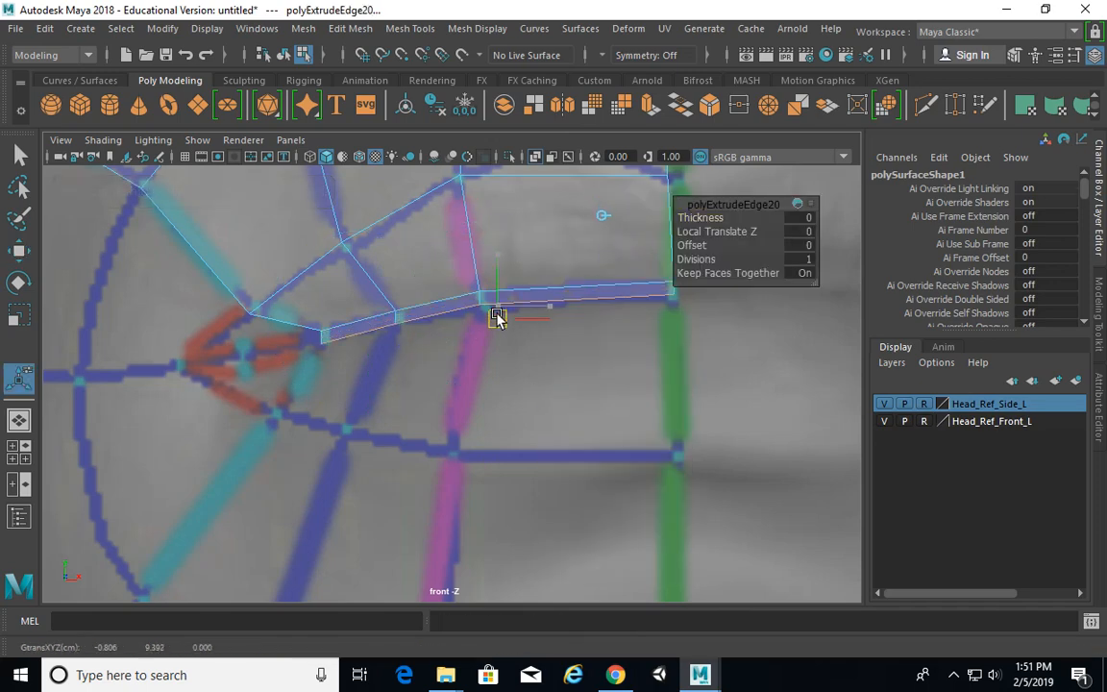
# Step: Adjust the thin strip's four lower vertices so they sit on the parting-line guide intersections
pyautogui.keyDown('alt'); pyautogui.click(421, 321); pyautogui.keyUp('alt')
pyautogui.keyDown('alt'); pyautogui.moveTo(420, 320); pyautogui.dragTo(421, 326, button='right'); pyautogui.keyUp('alt')
pyautogui.moveTo(320, 220); pyautogui.dragTo(235, 176, button='right')
pyautogui.click(297, 328)
pyautogui.press('w')
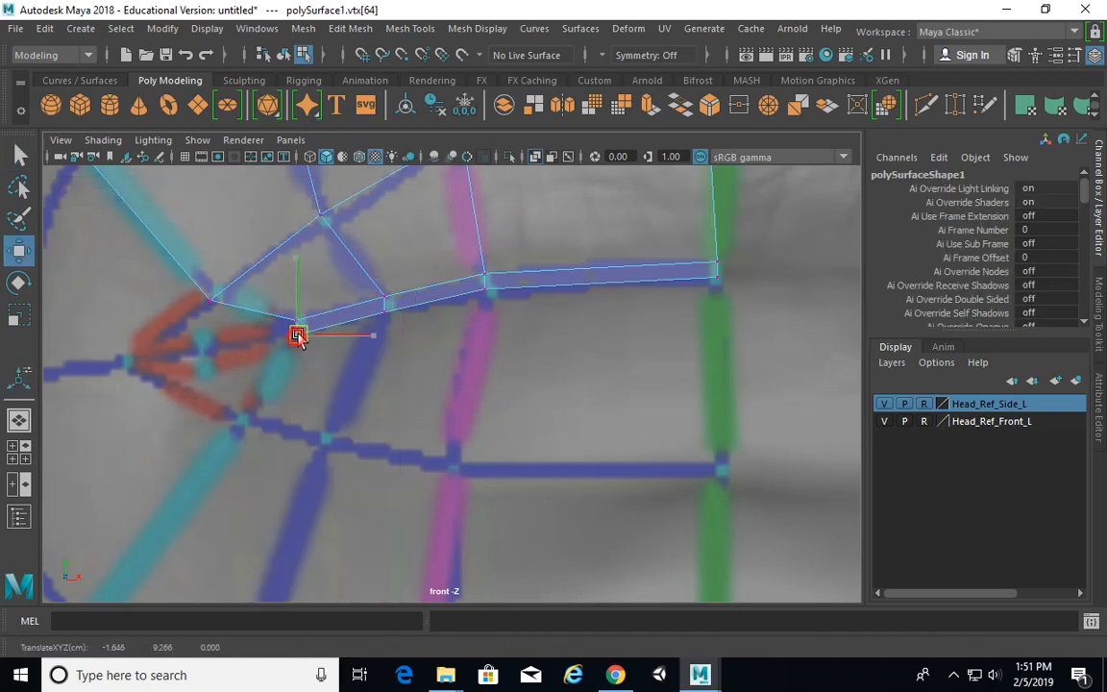
pyautogui.click(394, 308)
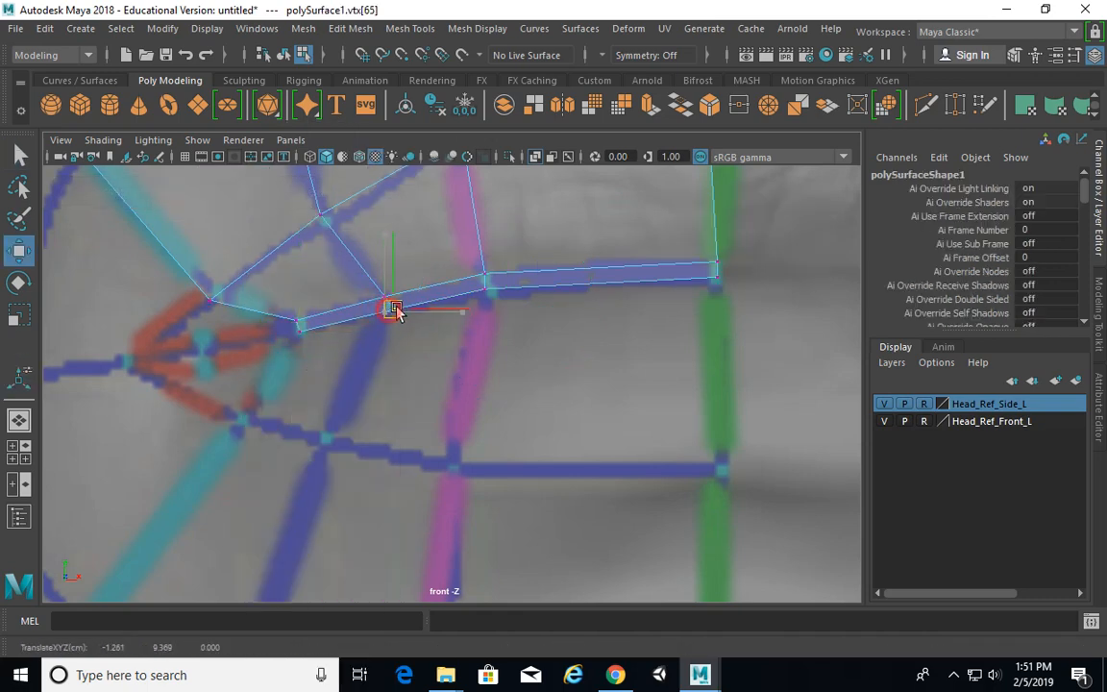
pyautogui.click(476, 288)
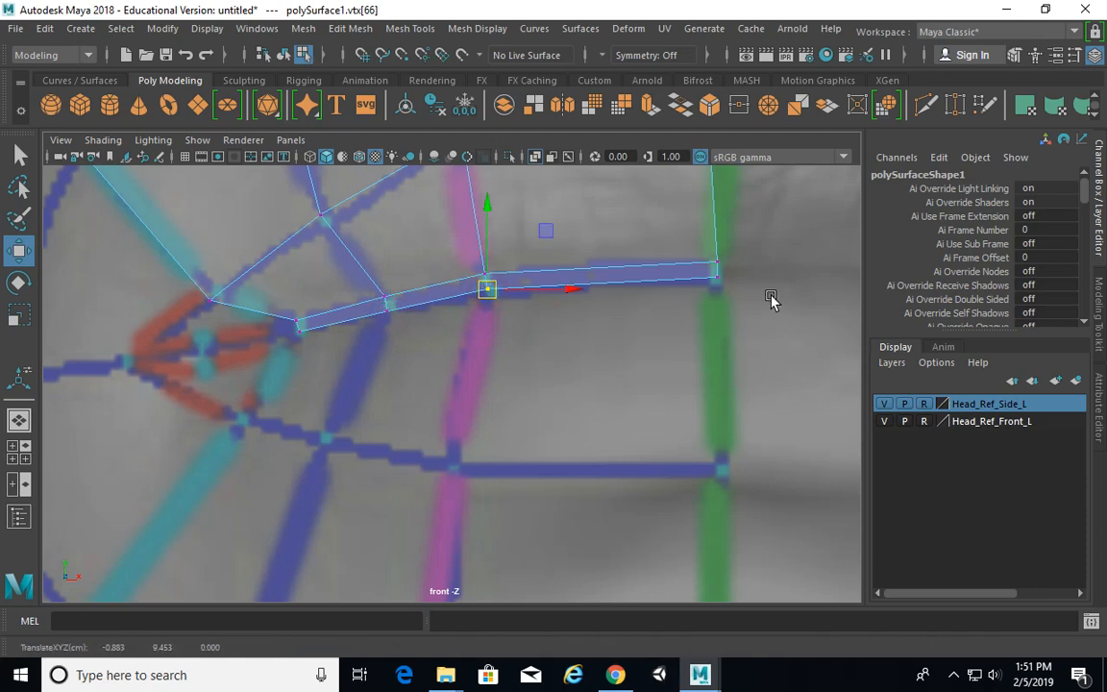
pyautogui.click(728, 282)
# Step: Extrude the thin strip's three lower edges downward to the bottom contour of the lower lip
pyautogui.scroll(-5, 645, 362)
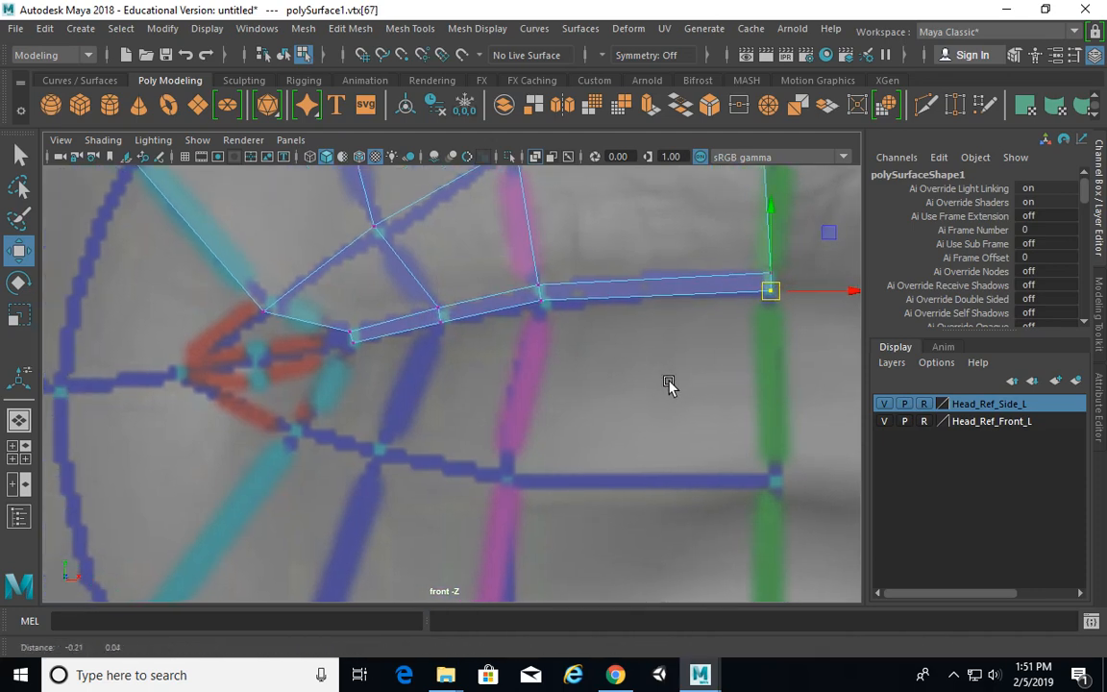
pyautogui.keyDown('shift'); pyautogui.moveTo(526, 317); pyautogui.dragTo(524, 125, button='right'); pyautogui.keyUp('shift')
pyautogui.keyDown('shift'); pyautogui.moveTo(594, 291); pyautogui.dragTo(586, 337, button='right'); pyautogui.keyUp('shift')
pyautogui.scroll(3, 543, 277)
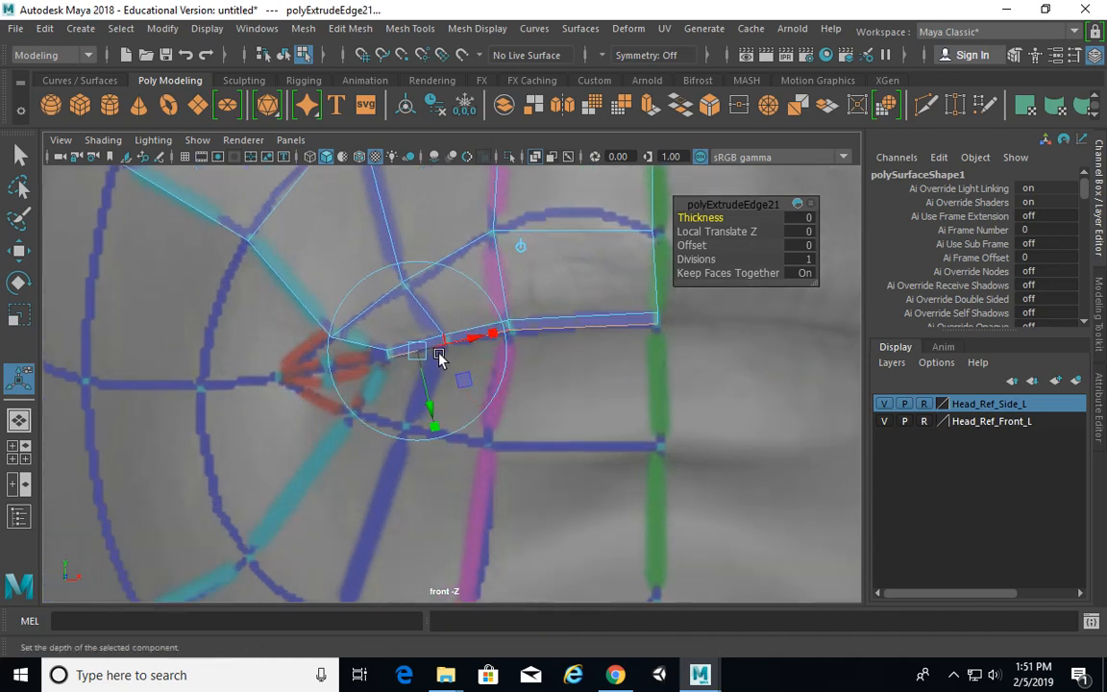
pyautogui.moveTo(519, 349); pyautogui.dragTo(520, 437)
# Step: Move the four new lower-lip vertices onto the cyan, dark blue, magenta and green guide intersections along the lip's bottom contour
pyautogui.moveTo(466, 402); pyautogui.dragTo(383, 176, button='right')
pyautogui.moveTo(374, 431); pyautogui.dragTo(354, 416)
pyautogui.press('w')
pyautogui.moveTo(455, 462); pyautogui.dragTo(403, 426)
pyautogui.moveTo(496, 409); pyautogui.dragTo(541, 451)
pyautogui.moveTo(512, 423); pyautogui.dragTo(490, 447)
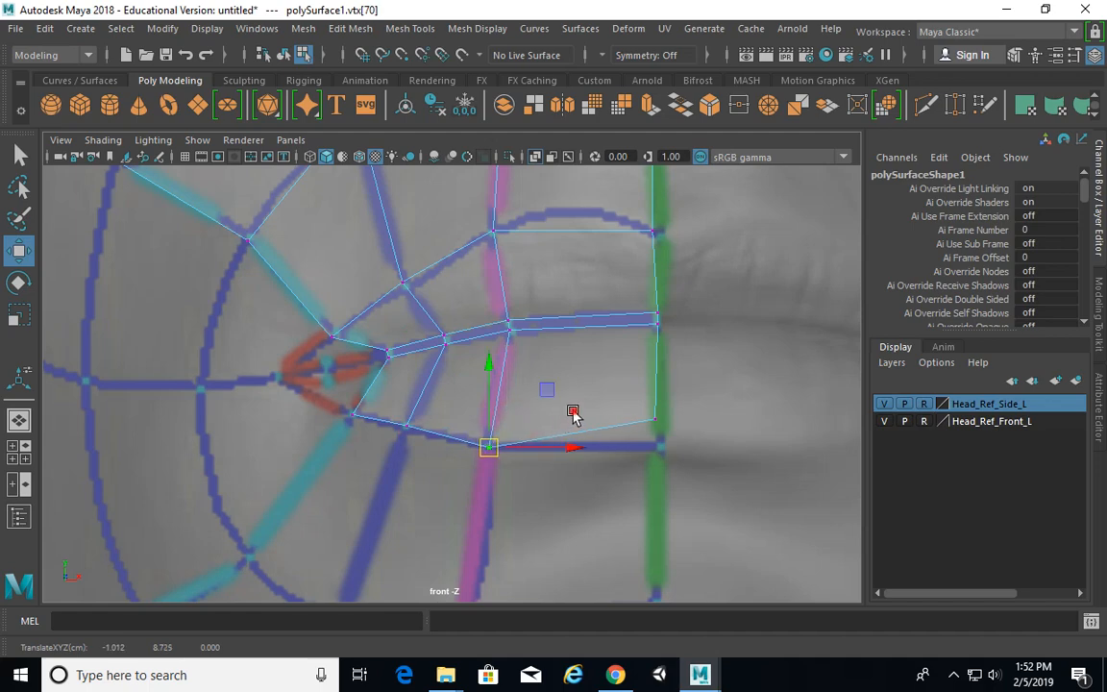
pyautogui.moveTo(573, 413); pyautogui.dragTo(654, 441)
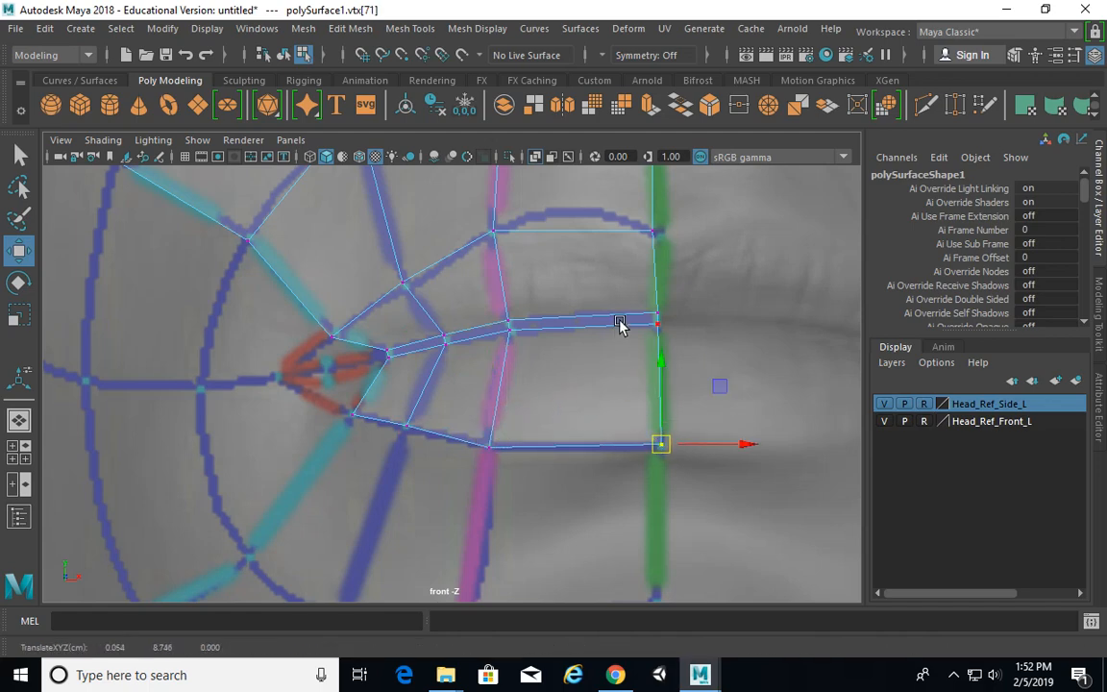
# Step: Examine the faces of the thin strip between the upper and lower lips
pyautogui.moveTo(620, 321); pyautogui.dragTo(620, 226, button='right')
pyautogui.click(650, 321)
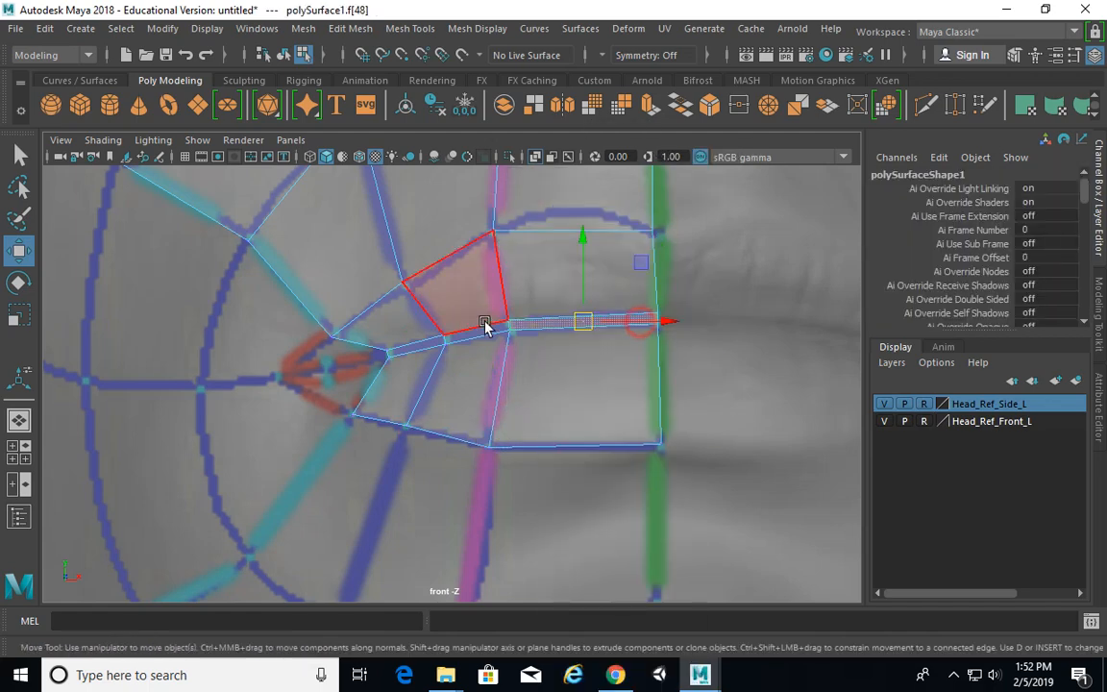
pyautogui.click(483, 335)
pyautogui.click(423, 346)
pyautogui.scroll(-4, 638, 420)
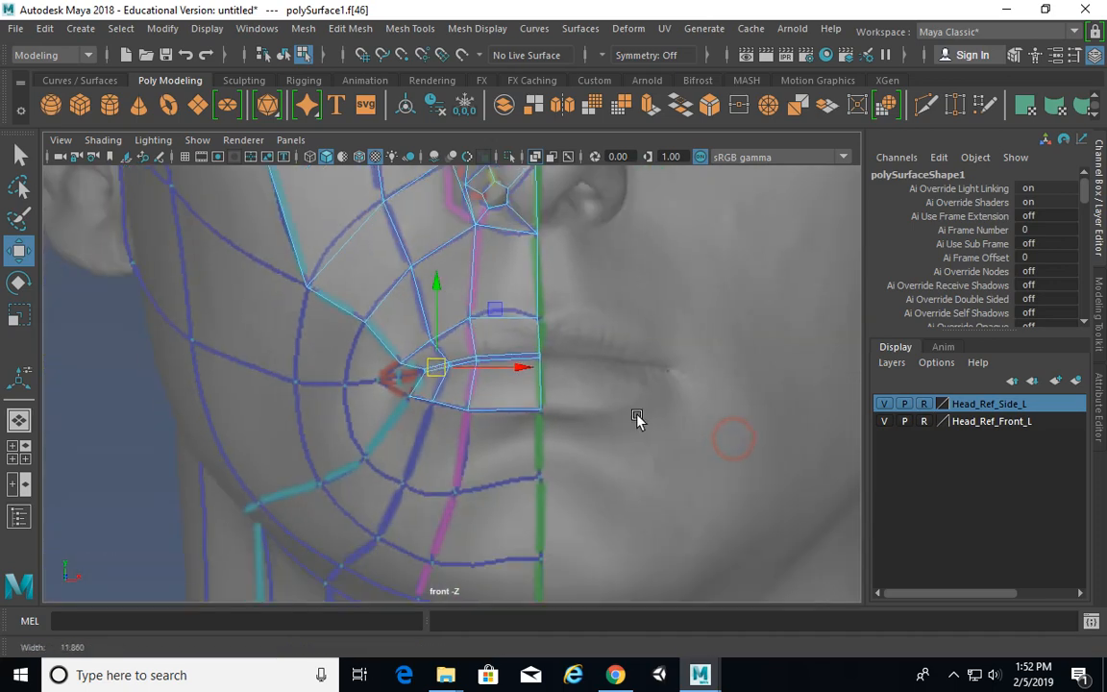
# Step: Extrude the cheek's boundary edge on the cyan line outward toward the ear
pyautogui.keyDown('alt'); pyautogui.moveTo(656, 382); pyautogui.dragTo(507, 353, button='middle'); pyautogui.keyUp('alt')
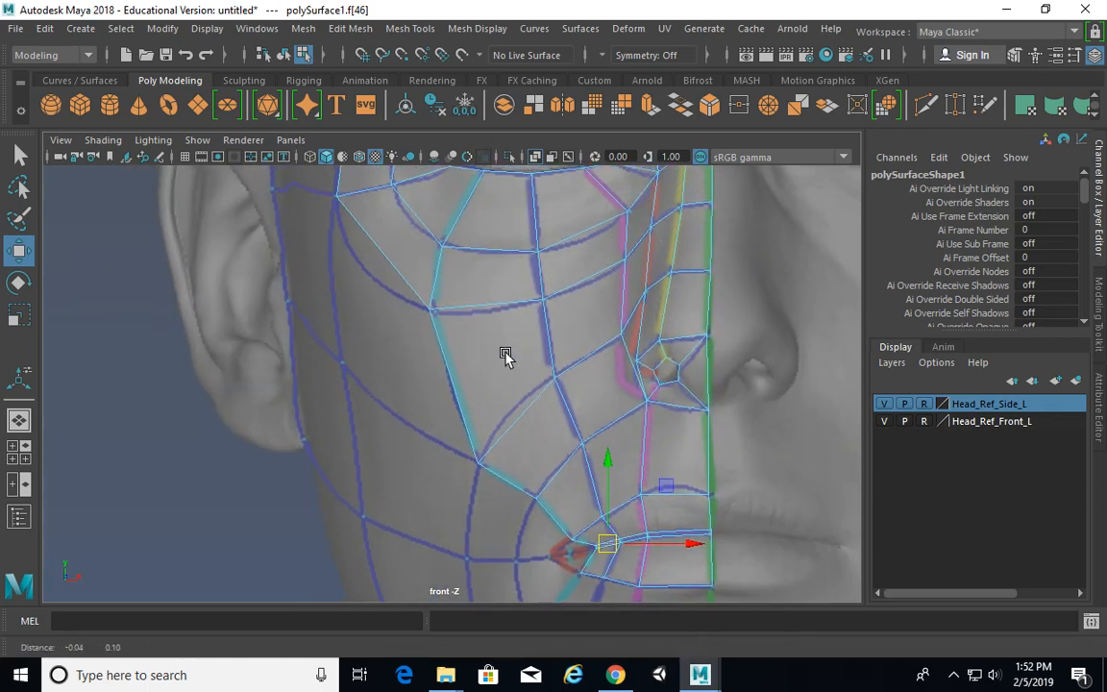
pyautogui.moveTo(478, 182); pyautogui.dragTo(478, 125, button='right')
pyautogui.click(537, 382)
pyautogui.scroll(-2, 519, 370)
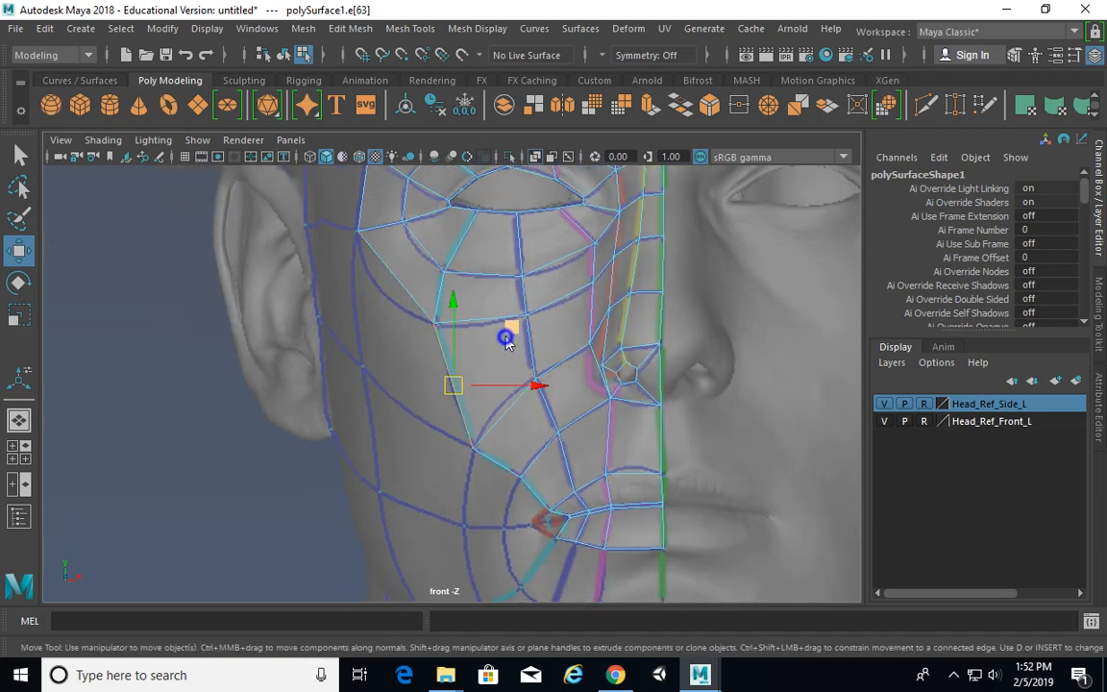
pyautogui.keyDown('shift'); pyautogui.moveTo(507, 344); pyautogui.dragTo(494, 385, button='right'); pyautogui.keyUp('shift')
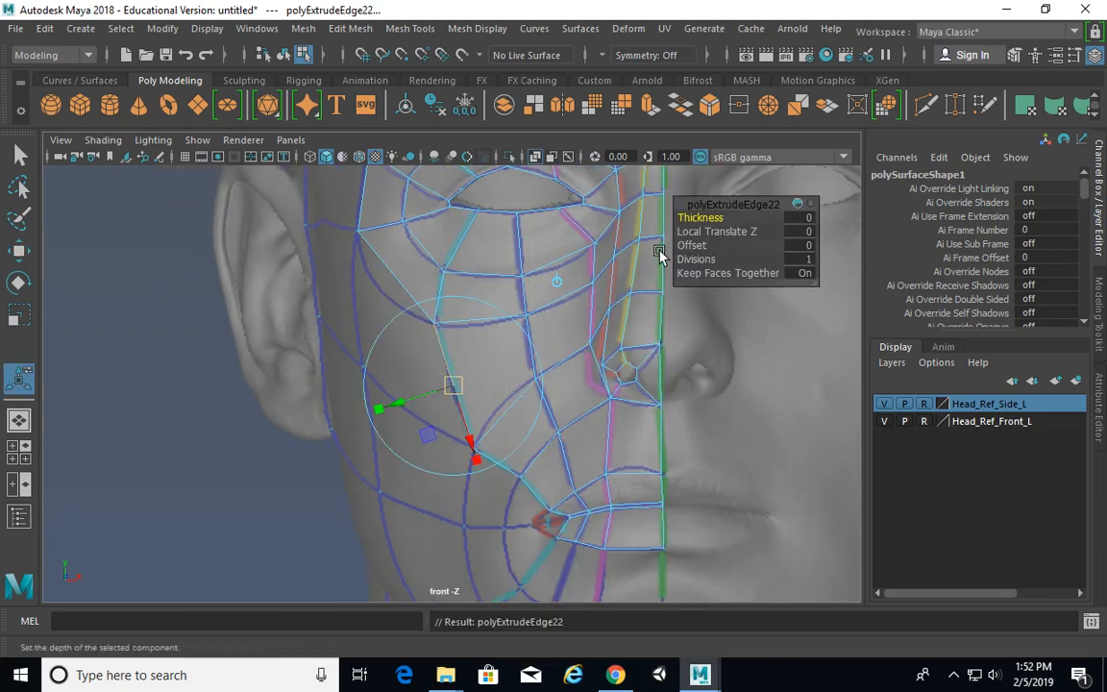
pyautogui.click(553, 282)
pyautogui.moveTo(453, 387); pyautogui.dragTo(366, 335)
# Step: Move the new cheek face's lower outer vertex onto the dark blue guide and target-weld its upper vertex to the existing one above
pyautogui.keyDown('alt'); pyautogui.click(429, 375); pyautogui.keyUp('alt')
pyautogui.moveTo(415, 376); pyautogui.dragTo(337, 181, button='right')
pyautogui.moveTo(365, 362)
pyautogui.mouseDown()
pyautogui.moveTo(408, 414)
pyautogui.moveTo(362, 367)
pyautogui.mouseUp()
pyautogui.press('w')
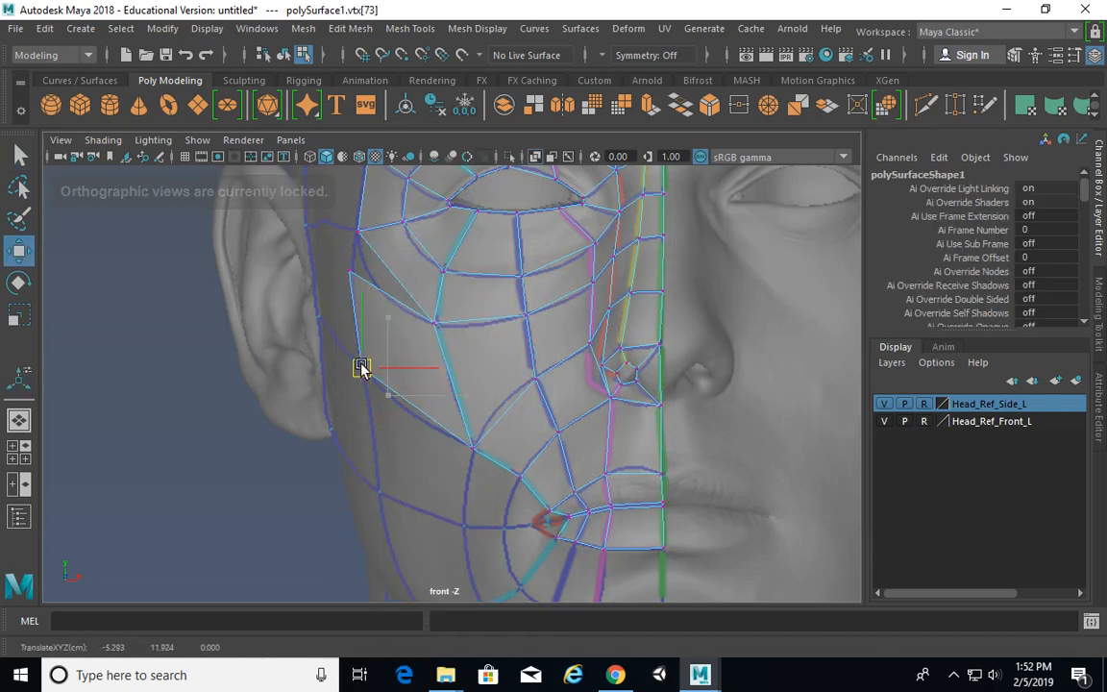
pyautogui.moveTo(335, 255); pyautogui.dragTo(358, 254)
pyautogui.moveTo(506, 243)
pyautogui.keyDown('shift'); pyautogui.mouseDown(button='right')
pyautogui.moveTo(515, 188)
pyautogui.moveTo(525, 240)
pyautogui.mouseUp(button='right'); pyautogui.keyUp('shift')
pyautogui.moveTo(357, 229); pyautogui.dragTo(356, 230)
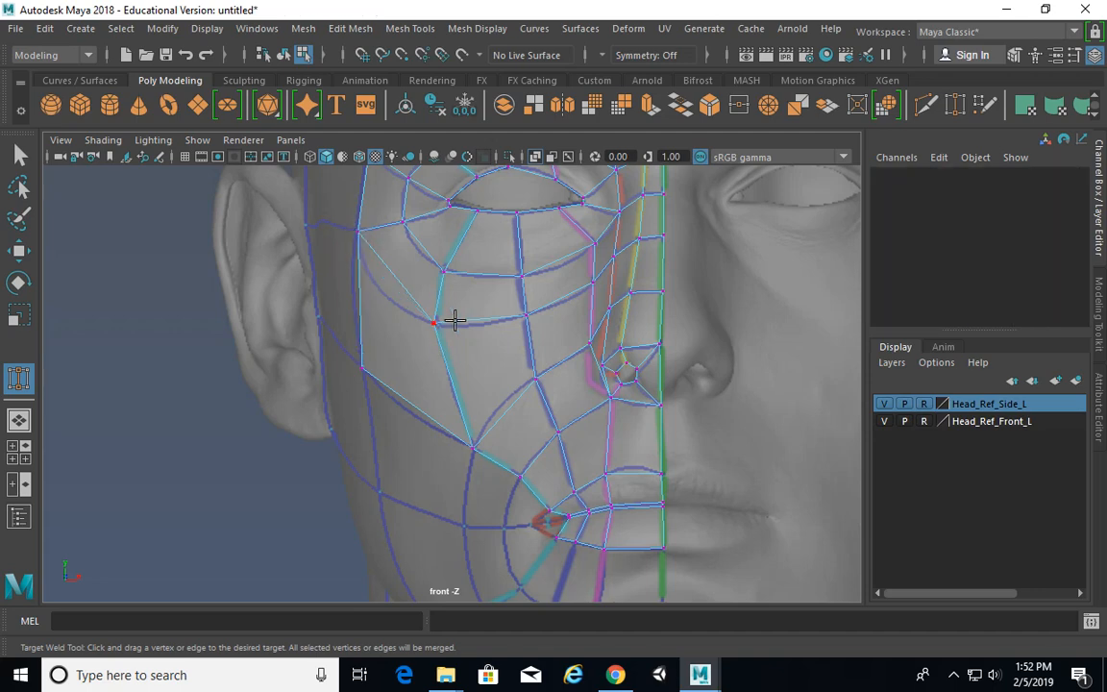
# Step: Examine the guide lines around the mouth corner and below the lower lip
pyautogui.keyDown('alt'); pyautogui.moveTo(457, 337); pyautogui.dragTo(395, 279, button='middle'); pyautogui.keyUp('alt')
pyautogui.keyDown('alt'); pyautogui.moveTo(388, 339); pyautogui.dragTo(430, 342); pyautogui.keyUp('alt')
pyautogui.keyDown('alt'); pyautogui.moveTo(438, 340); pyautogui.dragTo(440, 298, button='middle'); pyautogui.keyUp('alt')
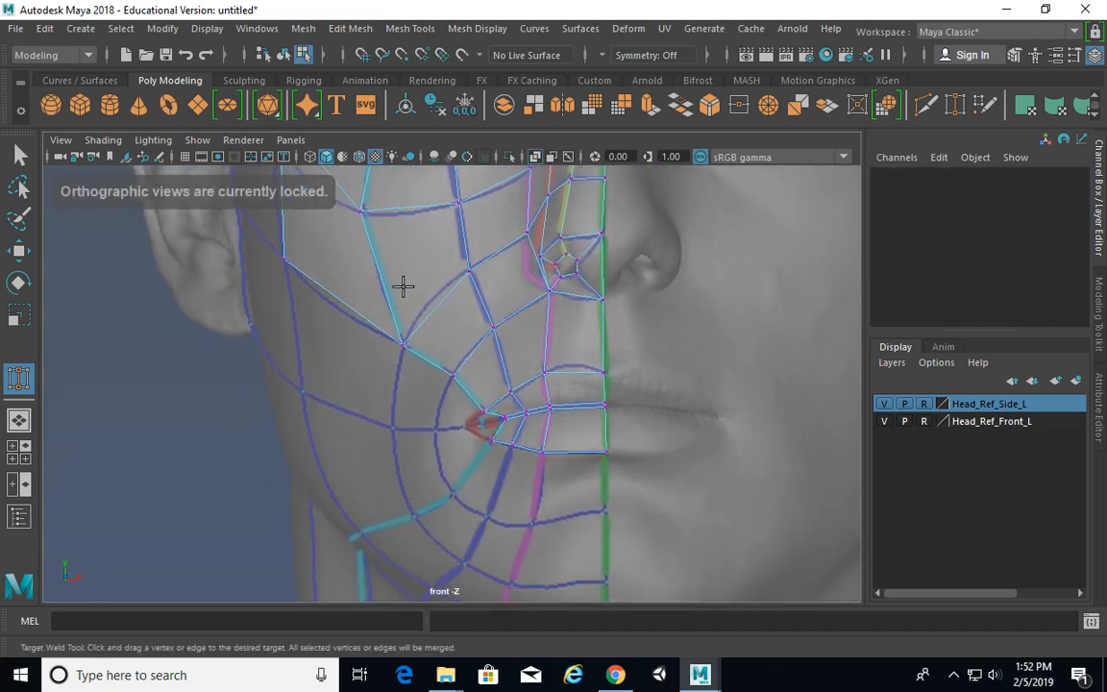
pyautogui.keyDown('alt'); pyautogui.moveTo(343, 348); pyautogui.dragTo(730, 365, button='right'); pyautogui.keyUp('alt')
pyautogui.keyDown('alt'); pyautogui.moveTo(441, 429); pyautogui.dragTo(360, 307, button='middle'); pyautogui.keyUp('alt')
pyautogui.keyDown('alt'); pyautogui.moveTo(361, 306); pyautogui.dragTo(596, 329, button='right'); pyautogui.keyUp('alt')
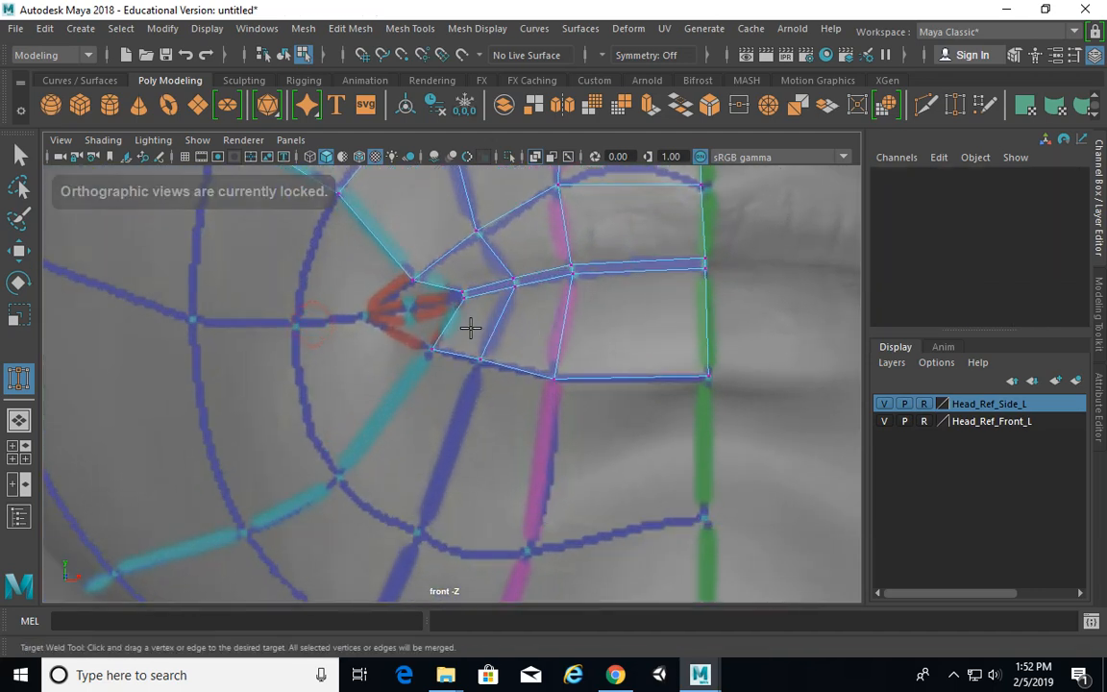
pyautogui.keyDown('alt'); pyautogui.moveTo(307, 255); pyautogui.dragTo(346, 272, button='middle'); pyautogui.keyUp('alt')
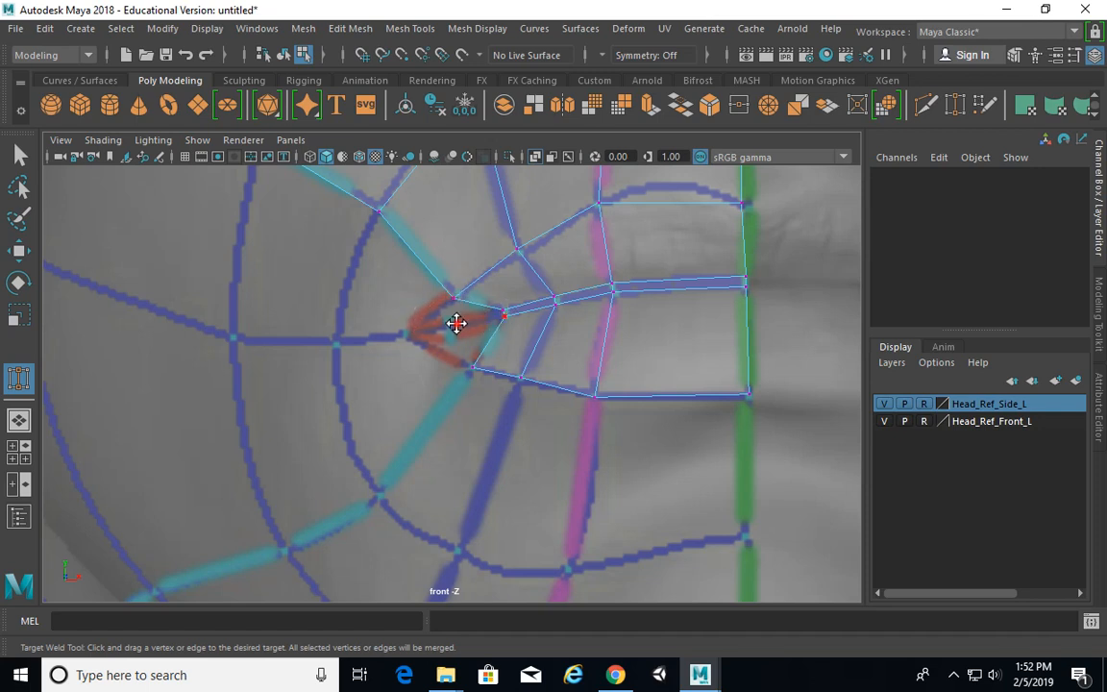
pyautogui.scroll(2, 556, 322)
# Step: Extrude the short upper-lip edge at the mouth corner outward into the red guide area
pyautogui.press('q')
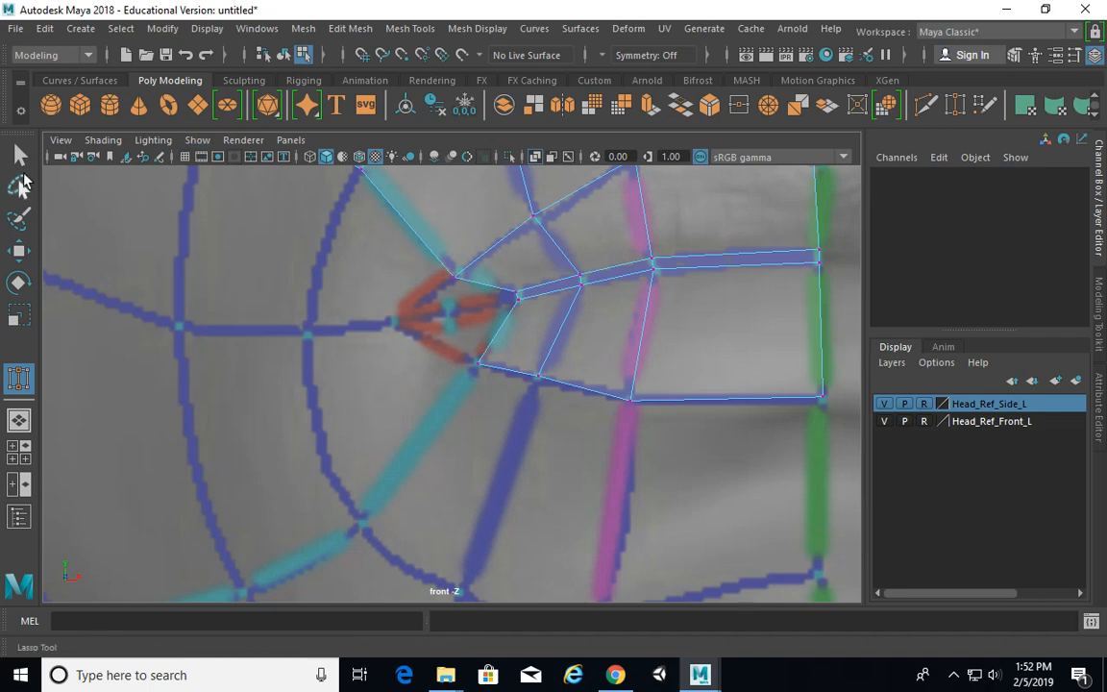
pyautogui.moveTo(516, 176); pyautogui.dragTo(513, 135, button='right')
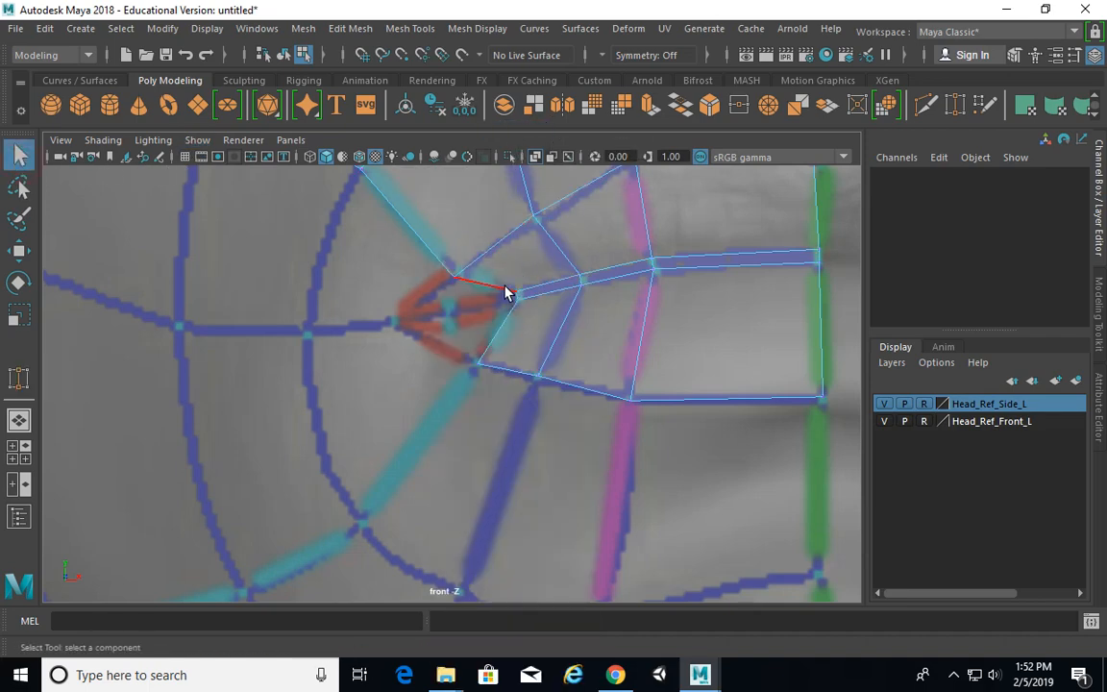
pyautogui.click(509, 290)
pyautogui.keyDown('shift'); pyautogui.moveTo(529, 261); pyautogui.dragTo(519, 305, button='right'); pyautogui.keyUp('shift')
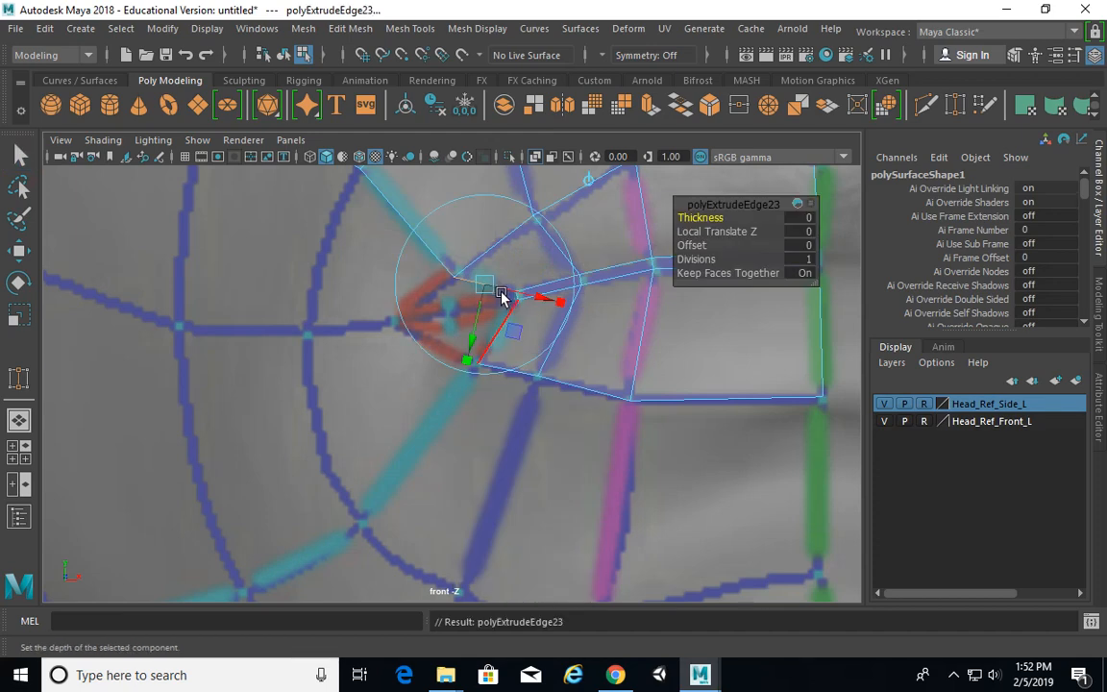
pyautogui.click(588, 182)
pyautogui.moveTo(485, 284); pyautogui.dragTo(432, 315)
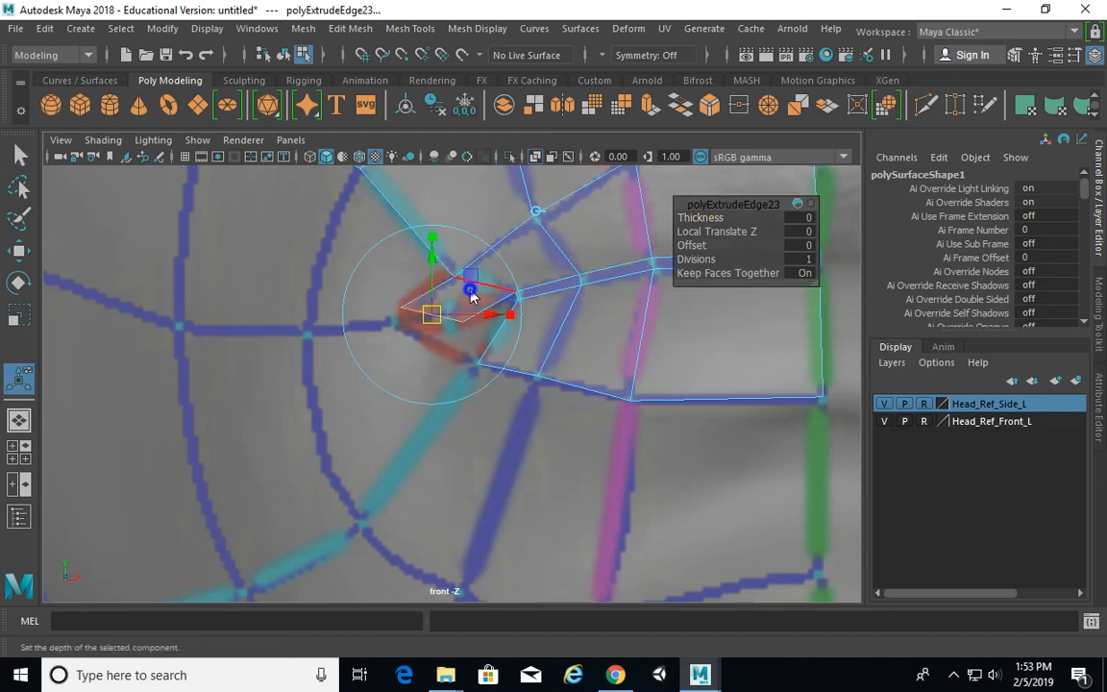
# Step: Move the new face's outer vertex onto the mouth-corner intersection and its inner vertex onto the cyan mark between the red lines
pyautogui.moveTo(470, 296); pyautogui.dragTo(360, 172, button='right')
pyautogui.moveTo(418, 320); pyautogui.dragTo(399, 317)
pyautogui.press('w')
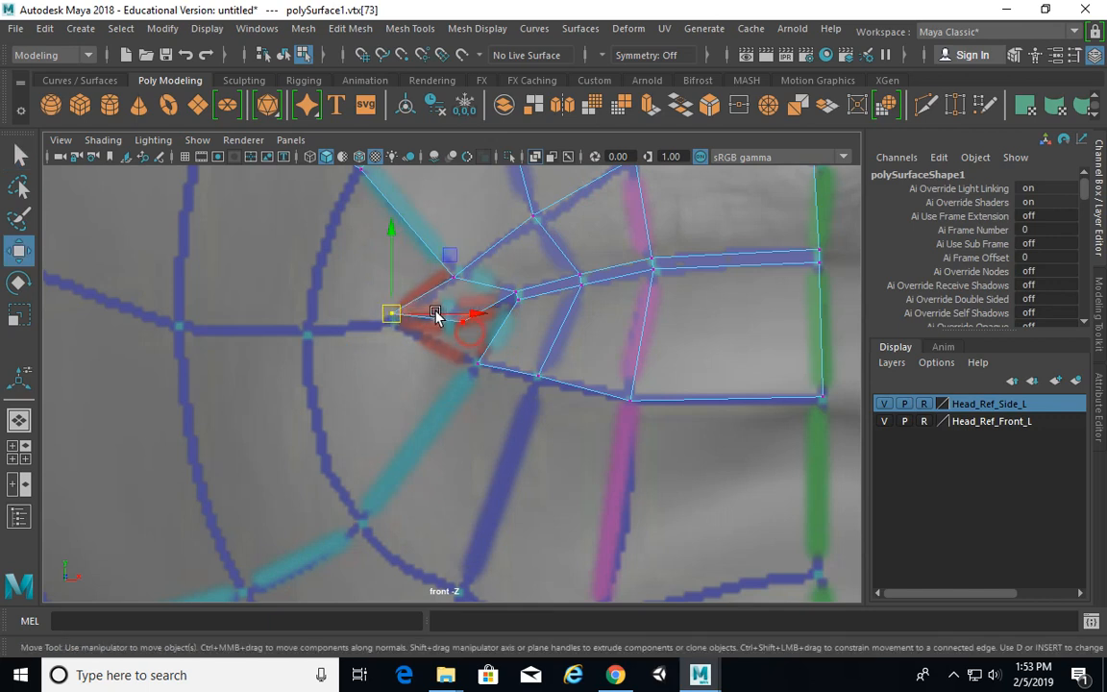
pyautogui.click(451, 305)
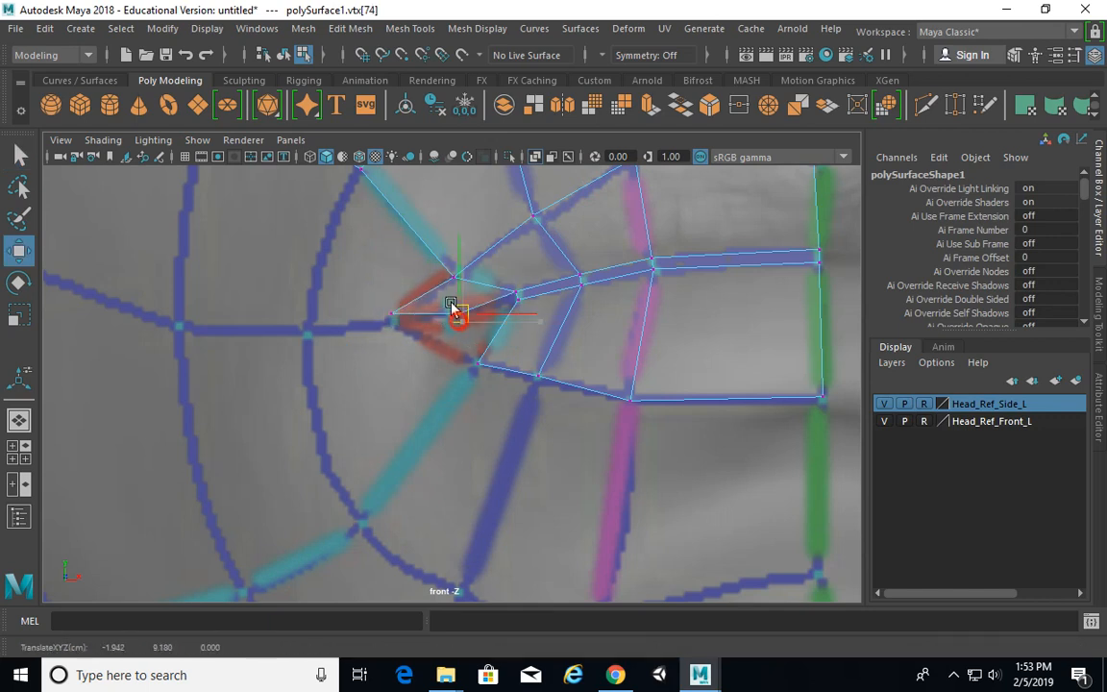
pyautogui.click(395, 321)
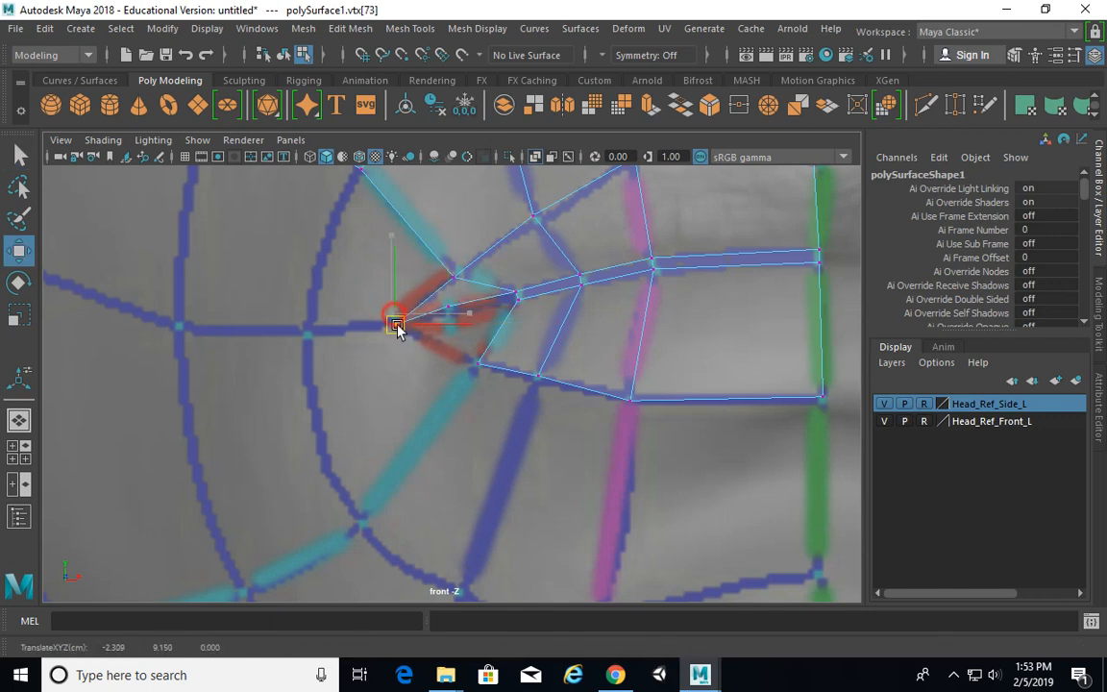
# Step: Examine the new mouth-corner face, the neighboring lower-lip face and their vertices
pyautogui.moveTo(467, 295); pyautogui.dragTo(469, 223, button='right')
pyautogui.click(480, 297)
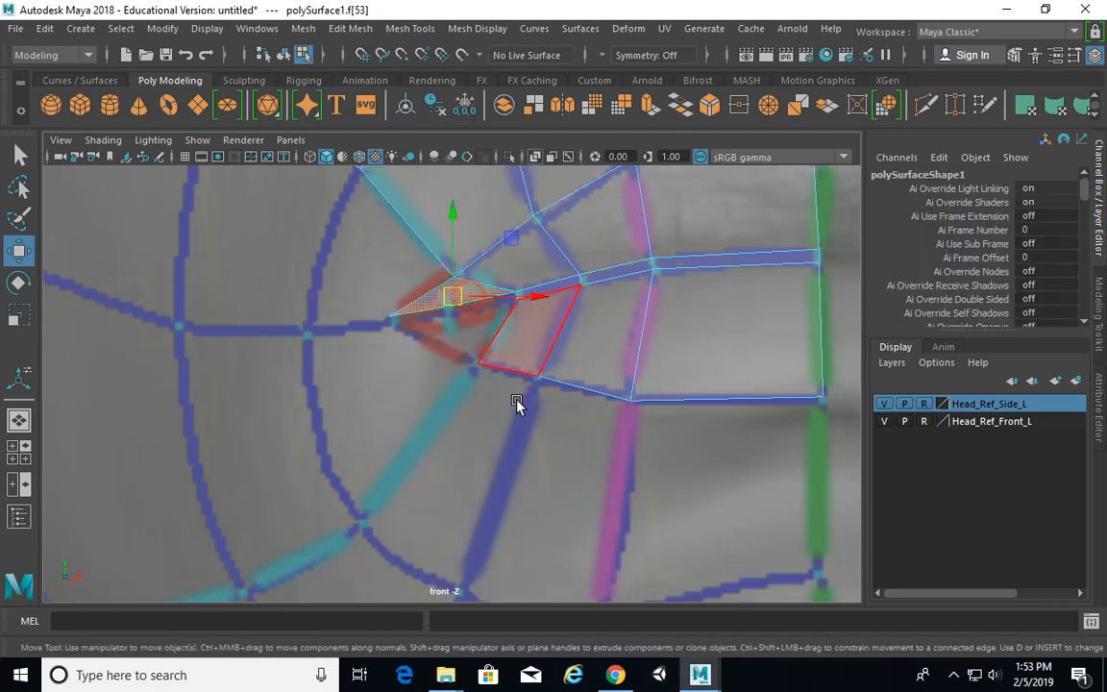
pyautogui.keyDown('alt'); pyautogui.moveTo(468, 331); pyautogui.dragTo(511, 301, button='right'); pyautogui.keyUp('alt')
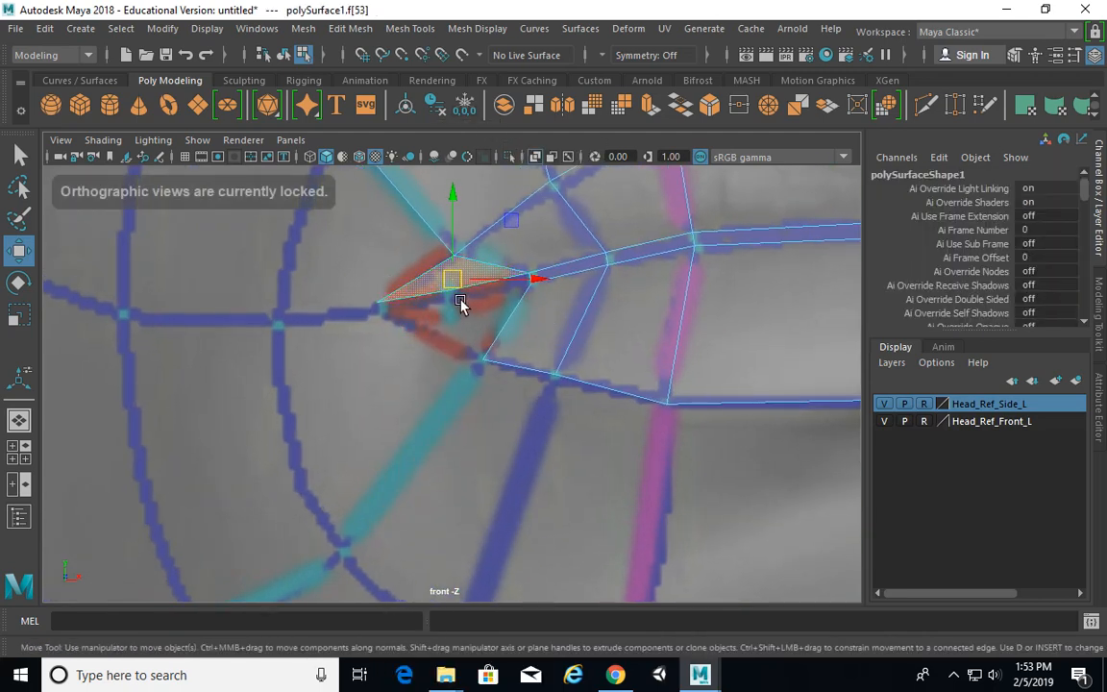
pyautogui.click(494, 313)
pyautogui.keyDown('alt'); pyautogui.moveTo(482, 293); pyautogui.dragTo(434, 316, button='middle'); pyautogui.keyUp('alt')
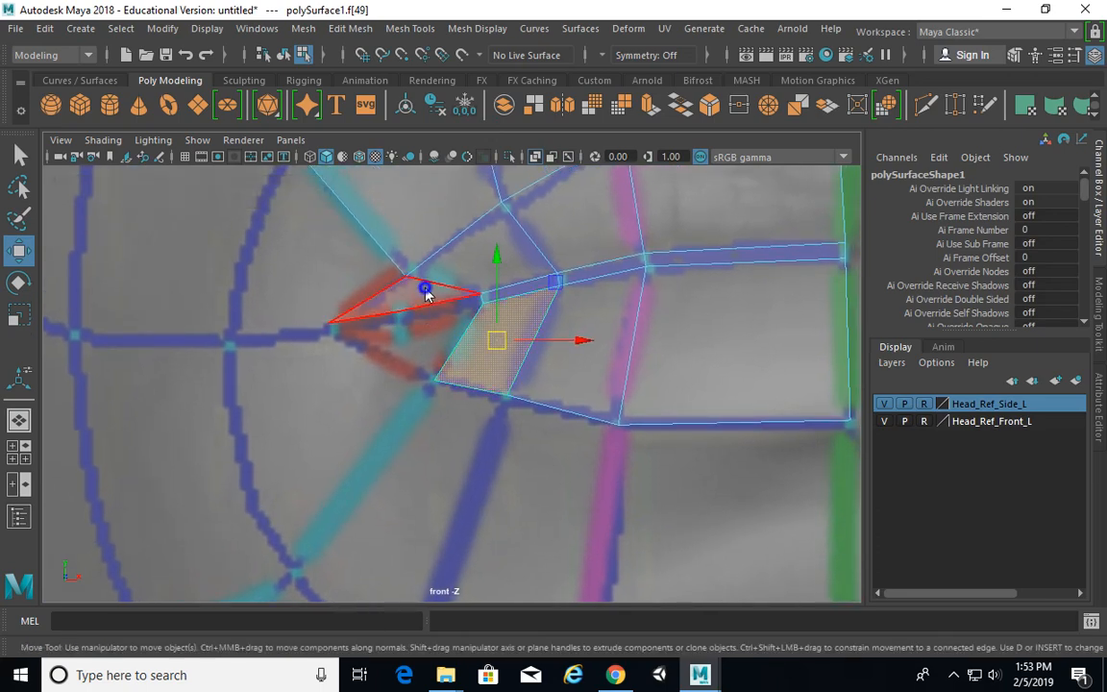
pyautogui.moveTo(425, 289); pyautogui.dragTo(355, 177, button='right')
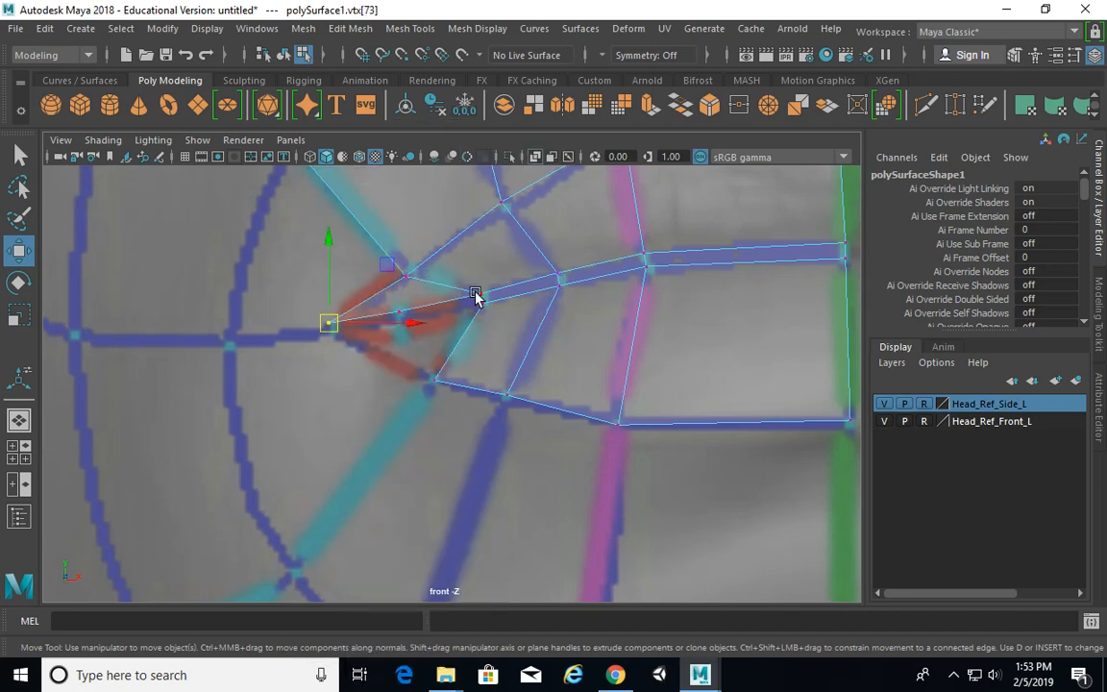
pyautogui.keyDown('alt'); pyautogui.moveTo(465, 344); pyautogui.dragTo(448, 343, button='middle'); pyautogui.keyUp('alt')
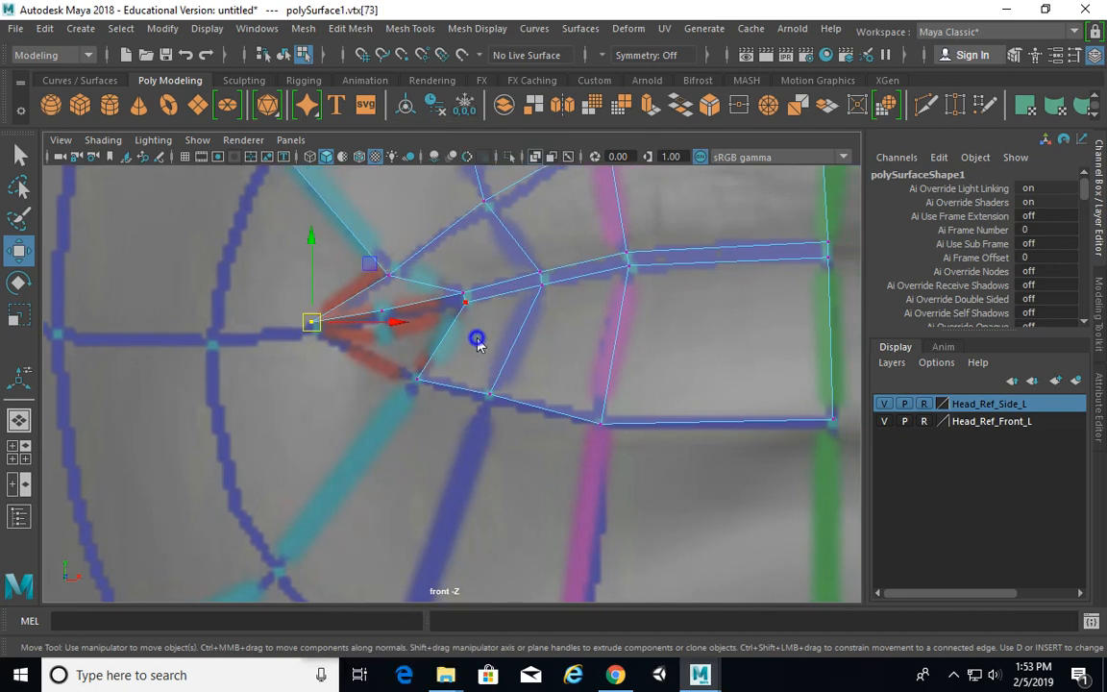
# Step: Extrude the short lower-lip edge at the mouth corner outward into the red guide area
pyautogui.moveTo(477, 339); pyautogui.dragTo(473, 143, button='right')
pyautogui.click(443, 340)
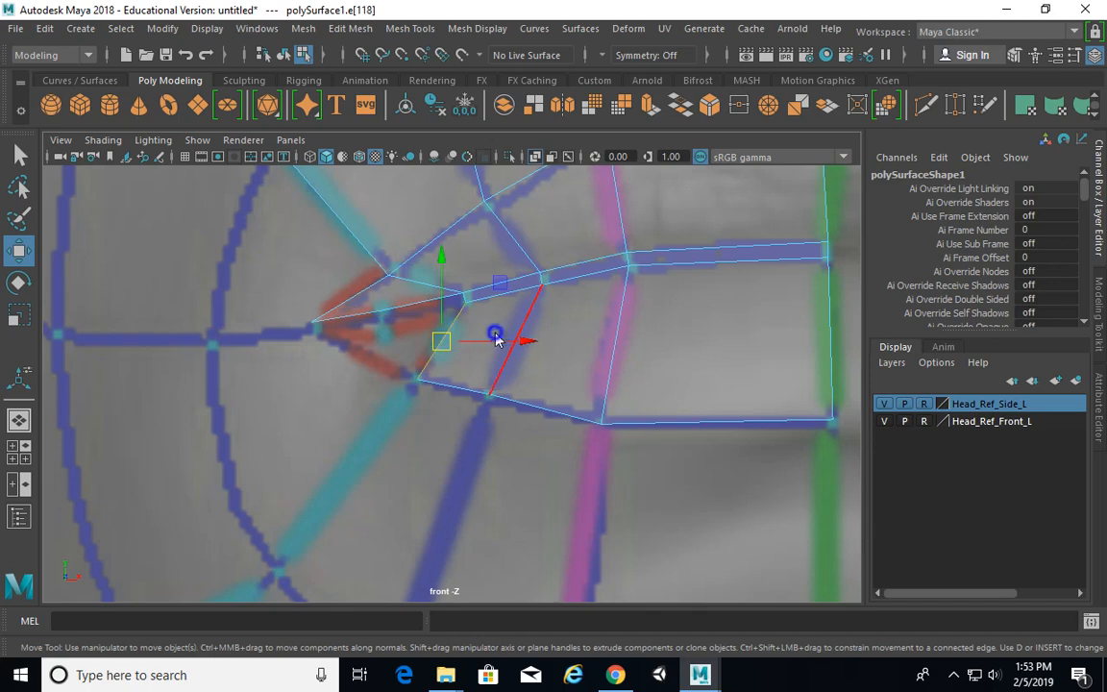
pyautogui.keyDown('shift'); pyautogui.moveTo(494, 332); pyautogui.dragTo(491, 382, button='right'); pyautogui.keyUp('shift')
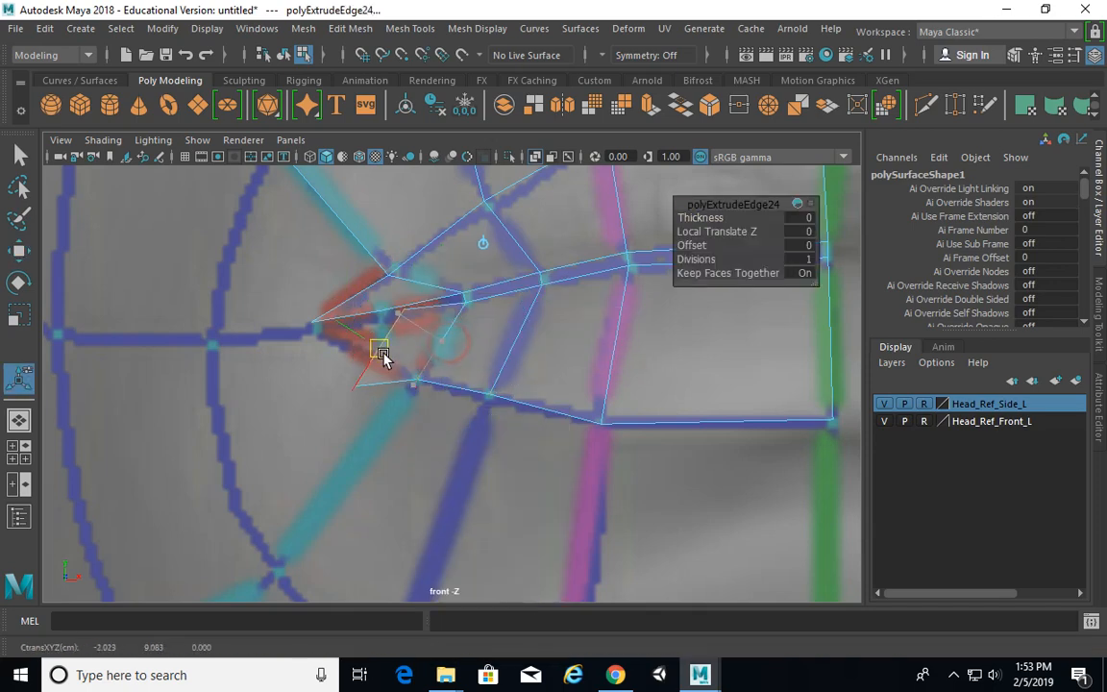
# Step: Move the new lower-lip face's inner vertex onto the cyan mark and its outer vertex onto the upper-lip vertex at the mouth corner
pyautogui.moveTo(425, 346); pyautogui.dragTo(342, 176, button='right')
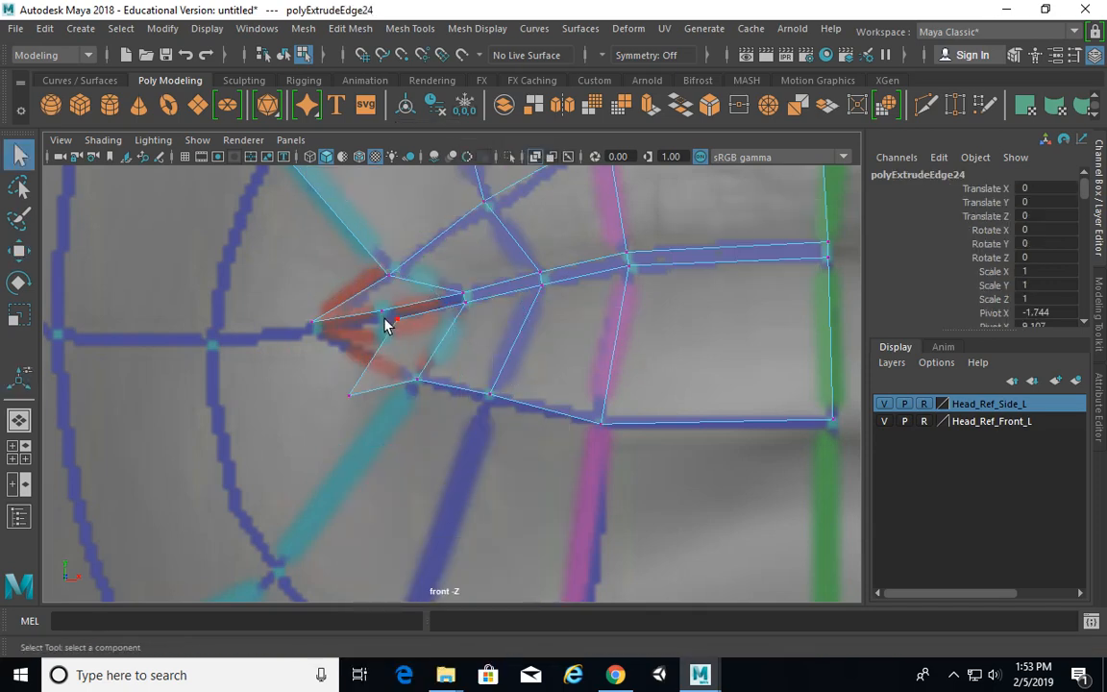
pyautogui.click(395, 318)
pyautogui.press('w')
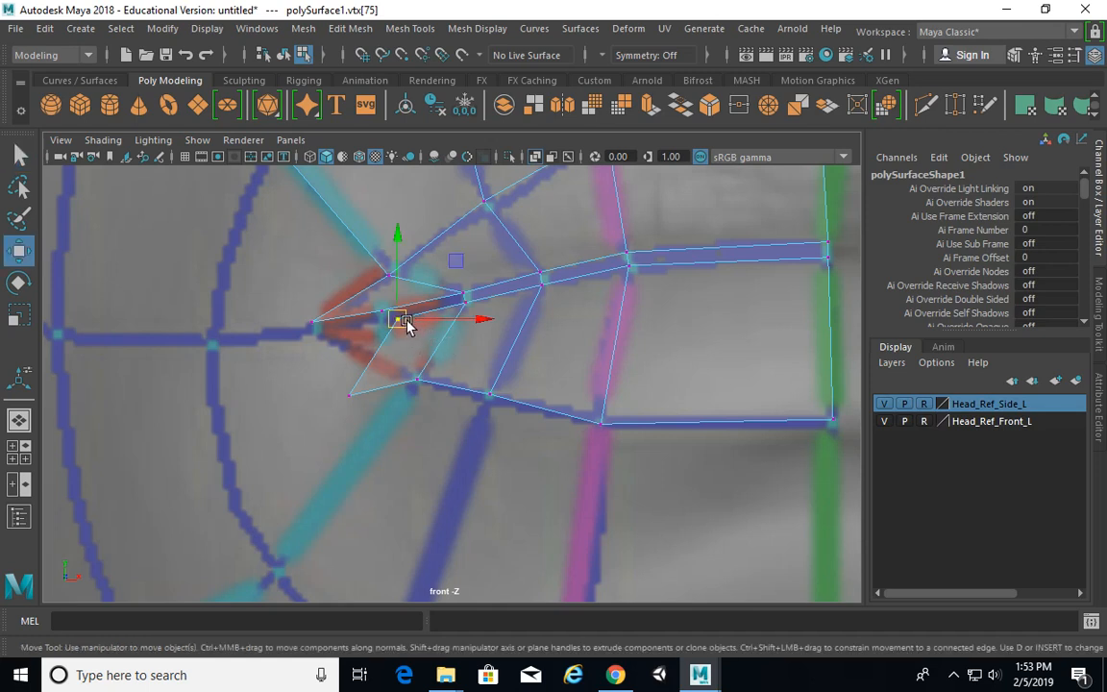
pyautogui.moveTo(397, 320); pyautogui.dragTo(391, 330)
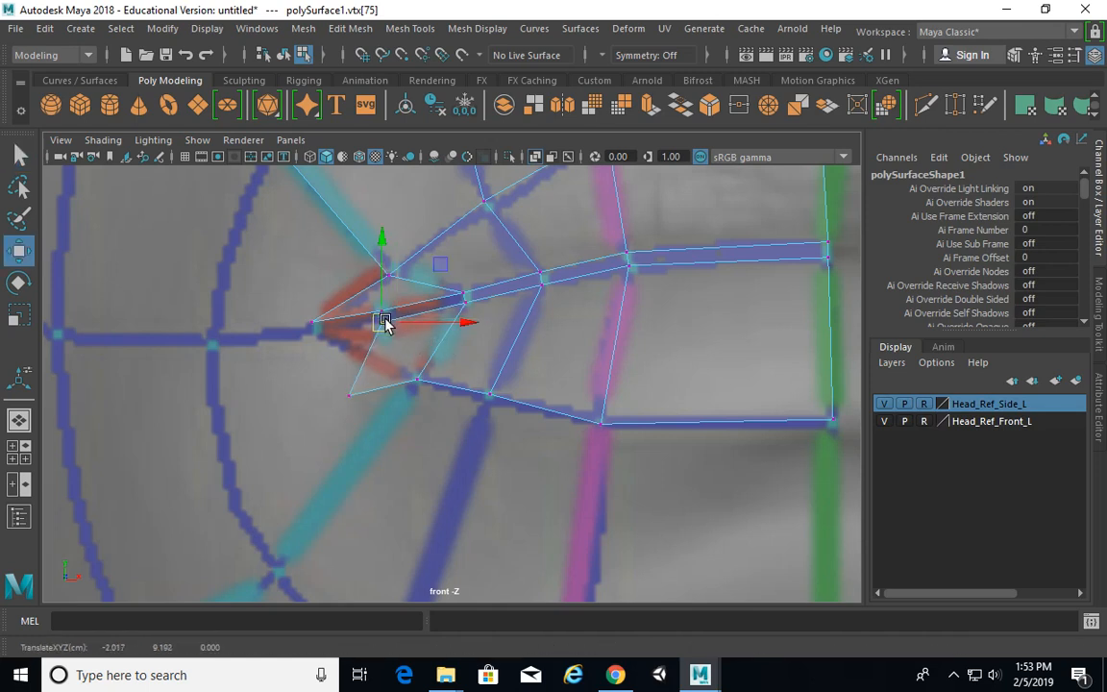
pyautogui.moveTo(334, 385); pyautogui.dragTo(360, 417)
pyautogui.moveTo(350, 397); pyautogui.dragTo(314, 329)
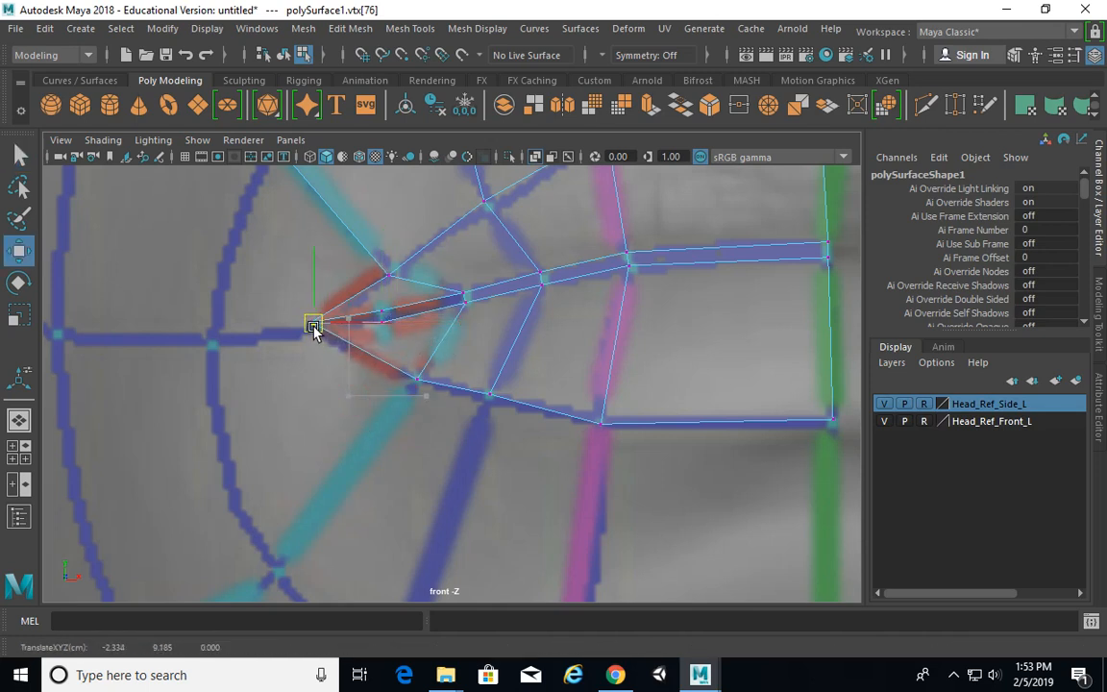
# Step: Merge the overlapping mouth-corner vertices and move the merged vertex onto the guide-line intersection
pyautogui.keyDown('shift'); pyautogui.moveTo(312, 317); pyautogui.dragTo(357, 236, button='right'); pyautogui.keyUp('shift')
pyautogui.keyDown('alt'); pyautogui.moveTo(381, 355); pyautogui.dragTo(397, 364, button='middle'); pyautogui.keyUp('alt')
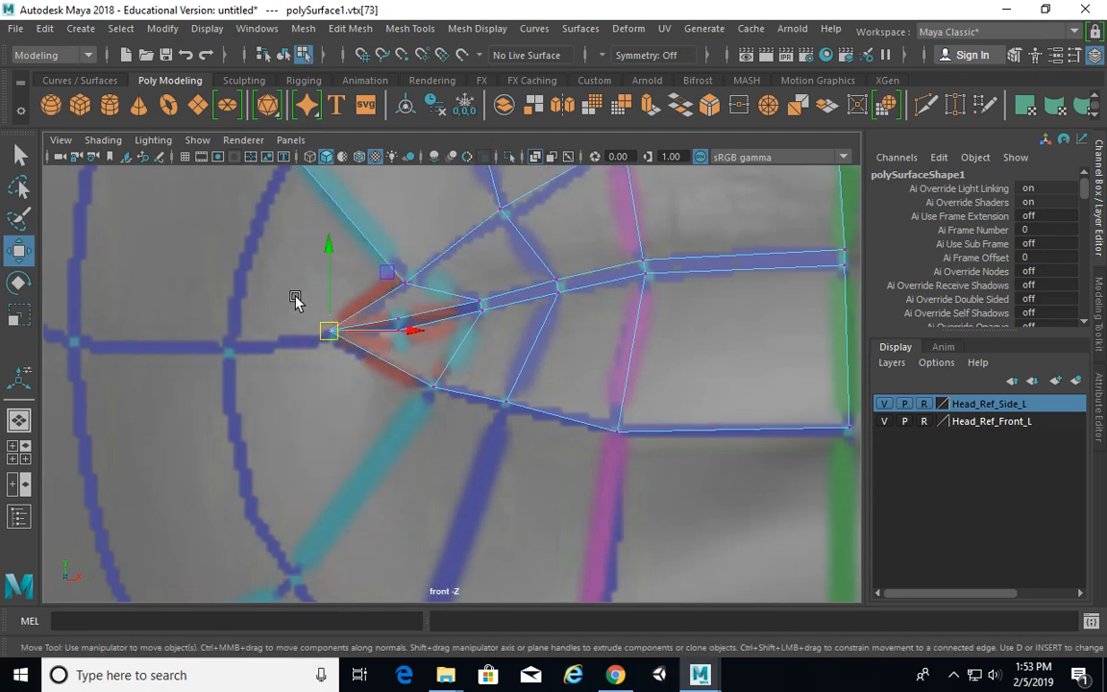
pyautogui.moveTo(343, 332); pyautogui.dragTo(340, 347)
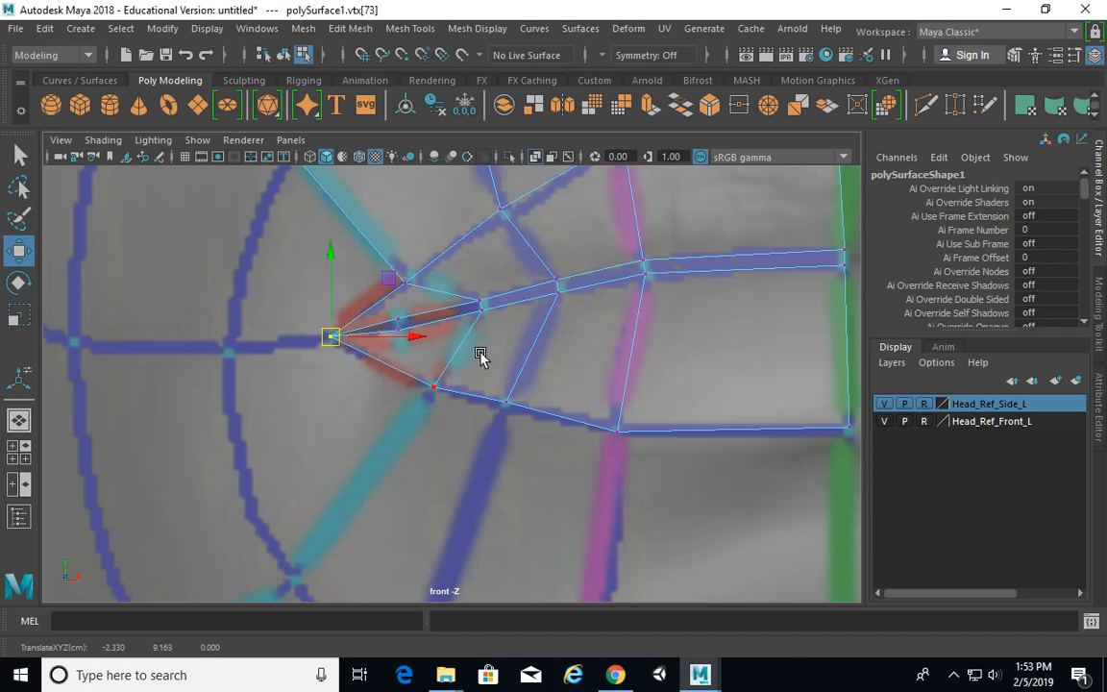
# Step: Delete the thin faces filling the gap between the upper and lower lip
pyautogui.keyDown('alt'); pyautogui.moveTo(545, 339); pyautogui.dragTo(472, 362, button='middle'); pyautogui.keyUp('alt')
pyautogui.moveTo(474, 331); pyautogui.dragTo(477, 223, button='right')
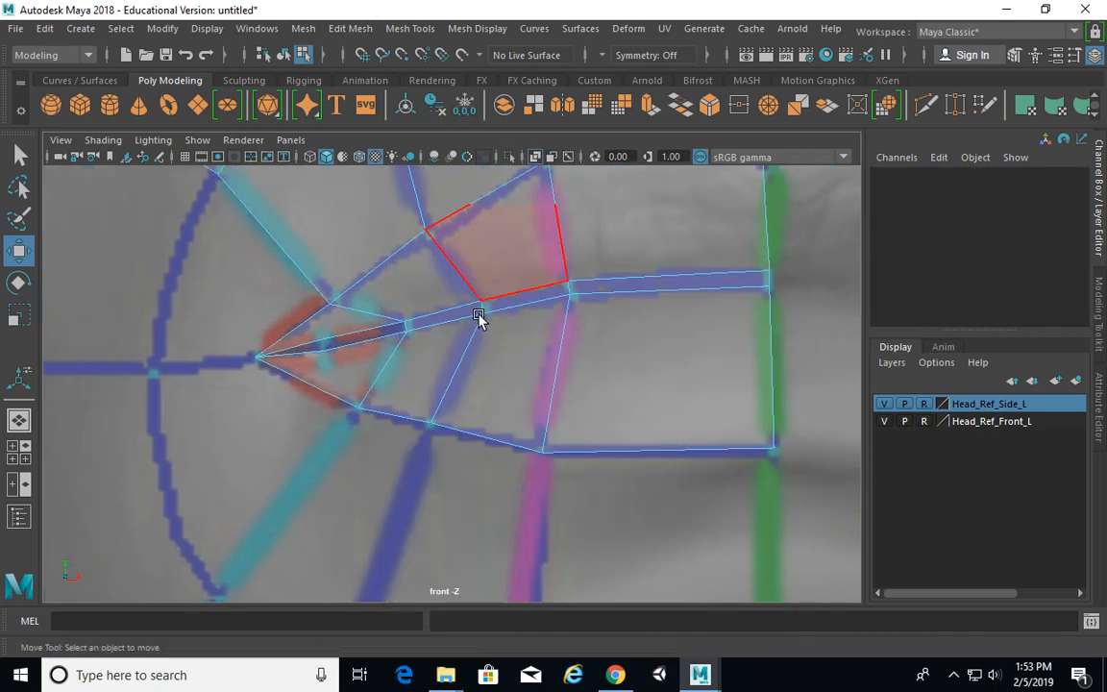
pyautogui.click(479, 317)
pyautogui.press('q')
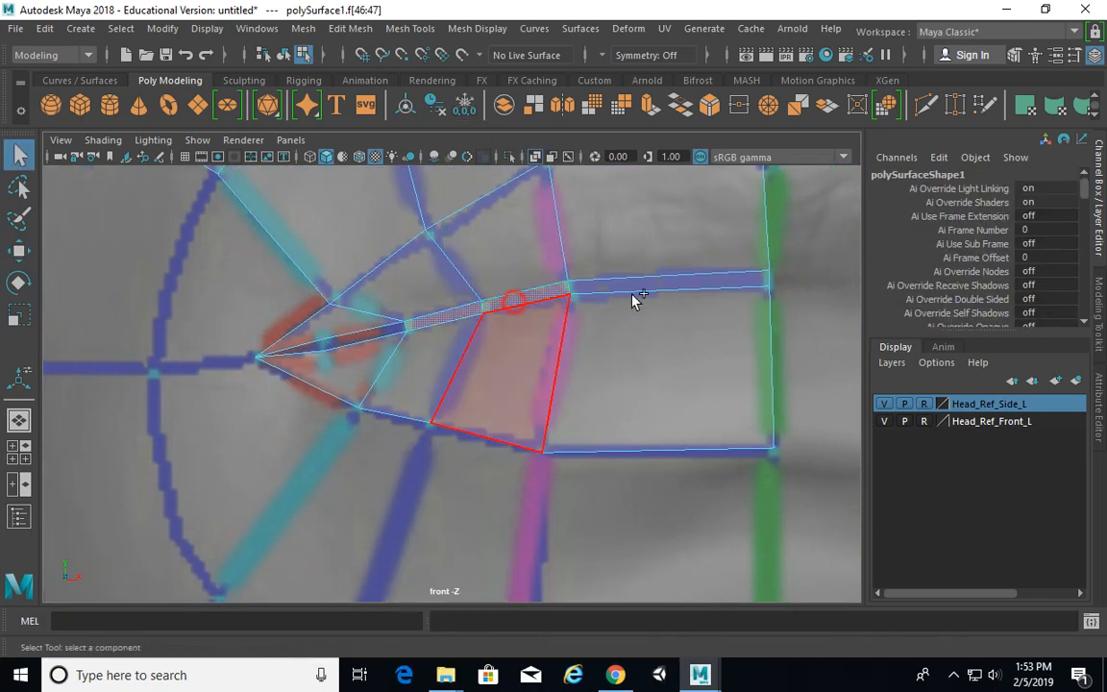
pyautogui.keyDown('shift'); pyautogui.click(640, 287); pyautogui.keyUp('shift')
pyautogui.press('Delete')
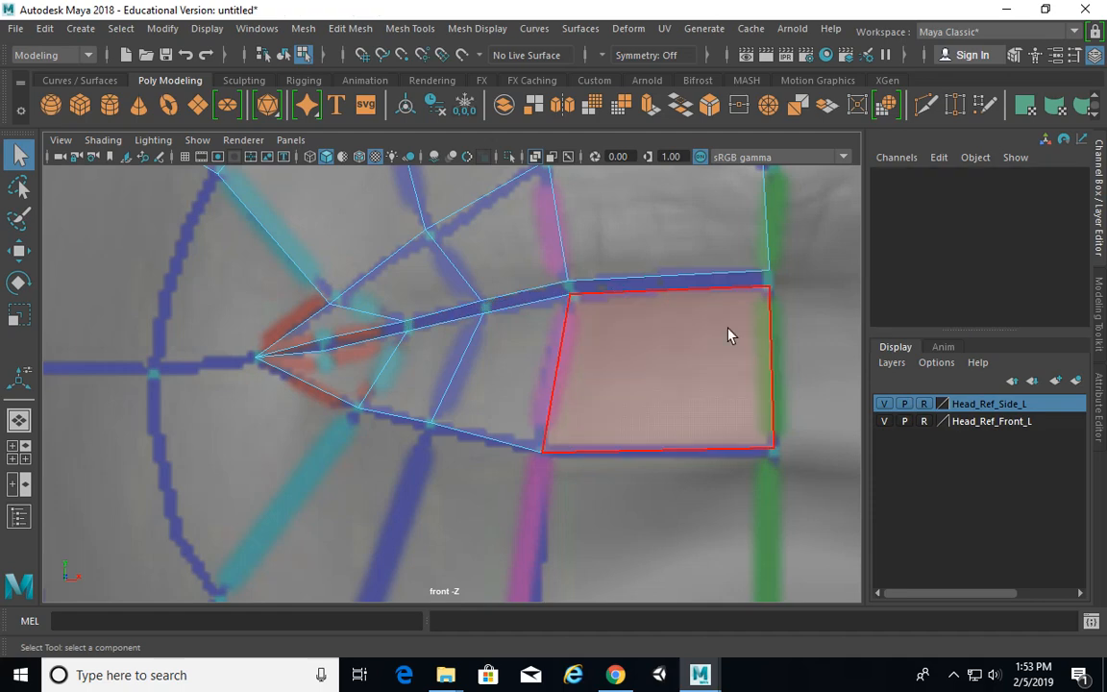
# Step: Examine the mouth opening and the surrounding guide lines in the perspective view
pyautogui.press('space')
pyautogui.press('space')
pyautogui.press('space')
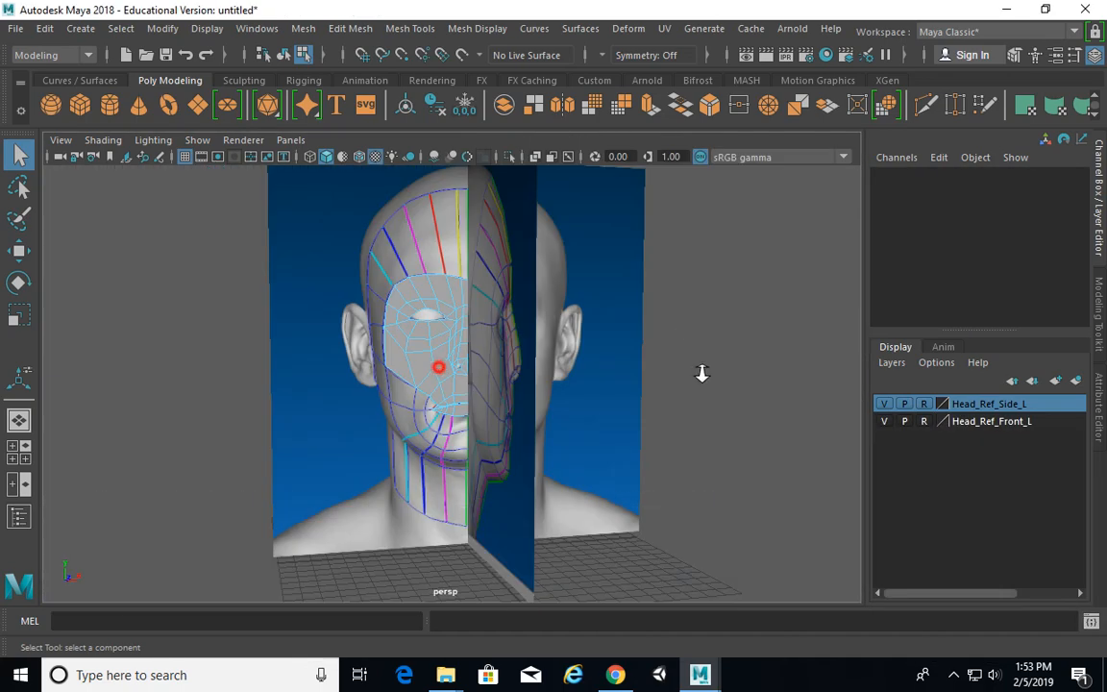
pyautogui.keyDown('alt'); pyautogui.moveTo(702, 373); pyautogui.dragTo(769, 414, button='right'); pyautogui.keyUp('alt')
pyautogui.moveTo(538, 413)
pyautogui.keyDown('alt'); pyautogui.mouseDown()
pyautogui.moveTo(607, 430)
pyautogui.moveTo(548, 425)
pyautogui.mouseUp(); pyautogui.keyUp('alt')
pyautogui.keyDown('alt'); pyautogui.moveTo(663, 423); pyautogui.dragTo(788, 438, button='right'); pyautogui.keyUp('alt')
pyautogui.keyDown('alt'); pyautogui.moveTo(664, 475); pyautogui.dragTo(669, 378, button='middle'); pyautogui.keyUp('alt')
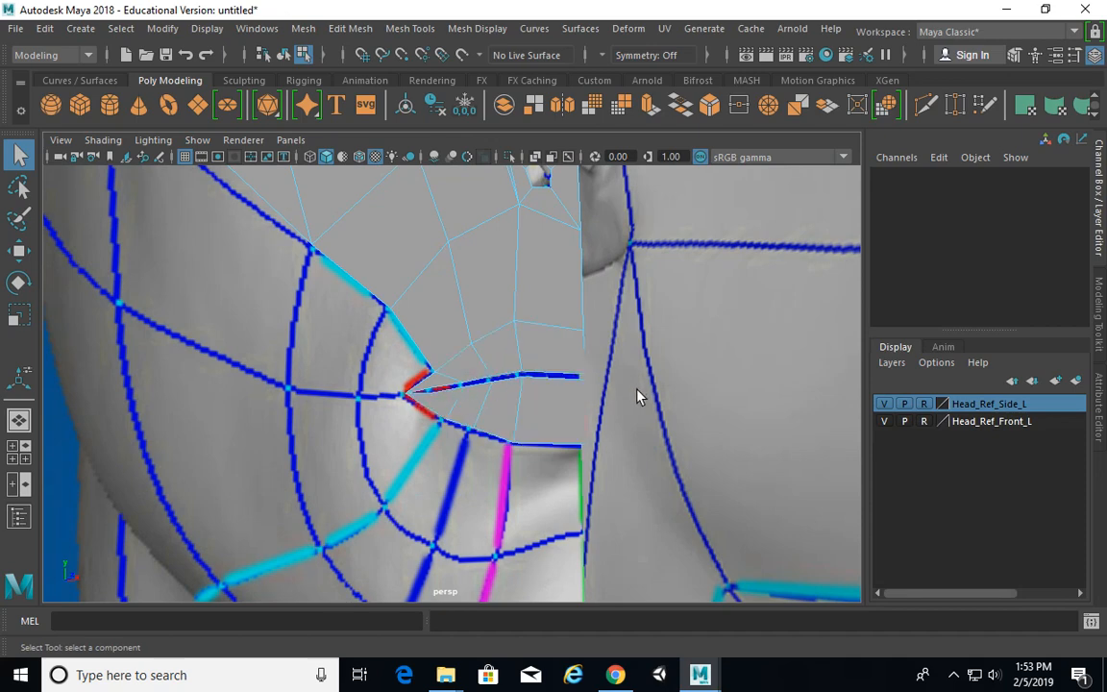
pyautogui.keyDown('alt'); pyautogui.moveTo(660, 395); pyautogui.dragTo(697, 409); pyautogui.keyUp('alt')
pyautogui.keyDown('alt'); pyautogui.moveTo(700, 413); pyautogui.dragTo(534, 386, button='right'); pyautogui.keyUp('alt')
pyautogui.keyDown('alt'); pyautogui.moveTo(544, 391); pyautogui.dragTo(548, 393); pyautogui.keyUp('alt')
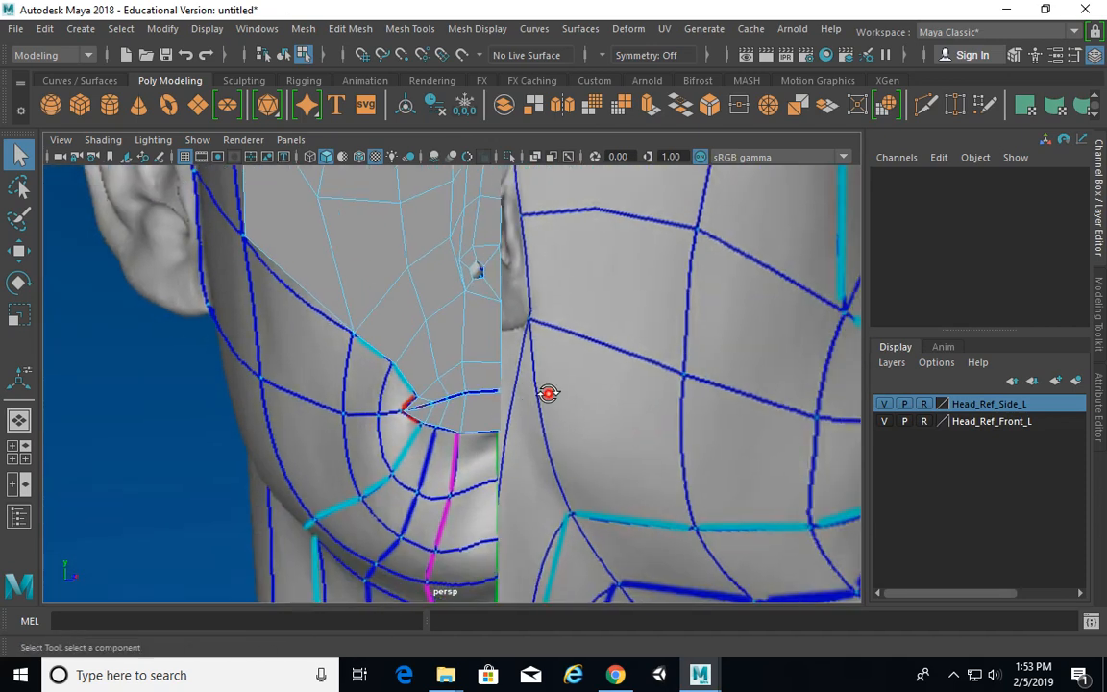
pyautogui.keyDown('alt'); pyautogui.moveTo(547, 394); pyautogui.dragTo(457, 349, button='right'); pyautogui.keyUp('alt')
pyautogui.keyDown('alt'); pyautogui.moveTo(458, 349); pyautogui.dragTo(544, 352); pyautogui.keyUp('alt')
pyautogui.press('space')
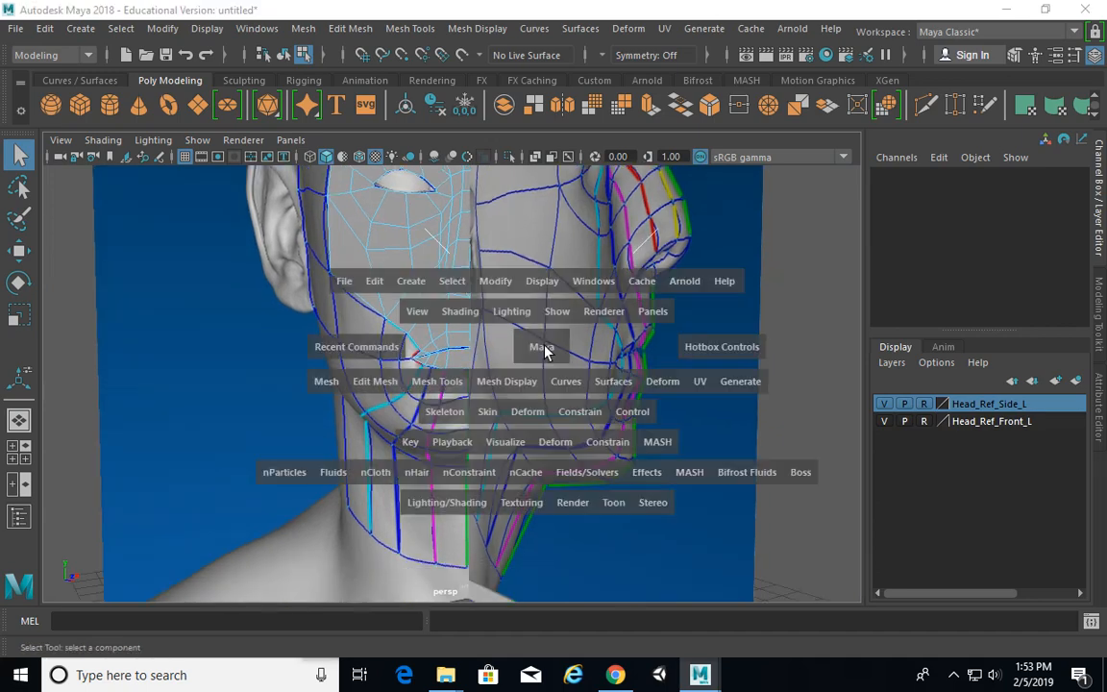
pyautogui.press('space')
# Step: Extrude the three border edges running from the cheek to the mouth corner down and outward along world axes in the front view
pyautogui.keyDown('alt'); pyautogui.moveTo(331, 361); pyautogui.dragTo(537, 395, button='middle'); pyautogui.keyUp('alt')
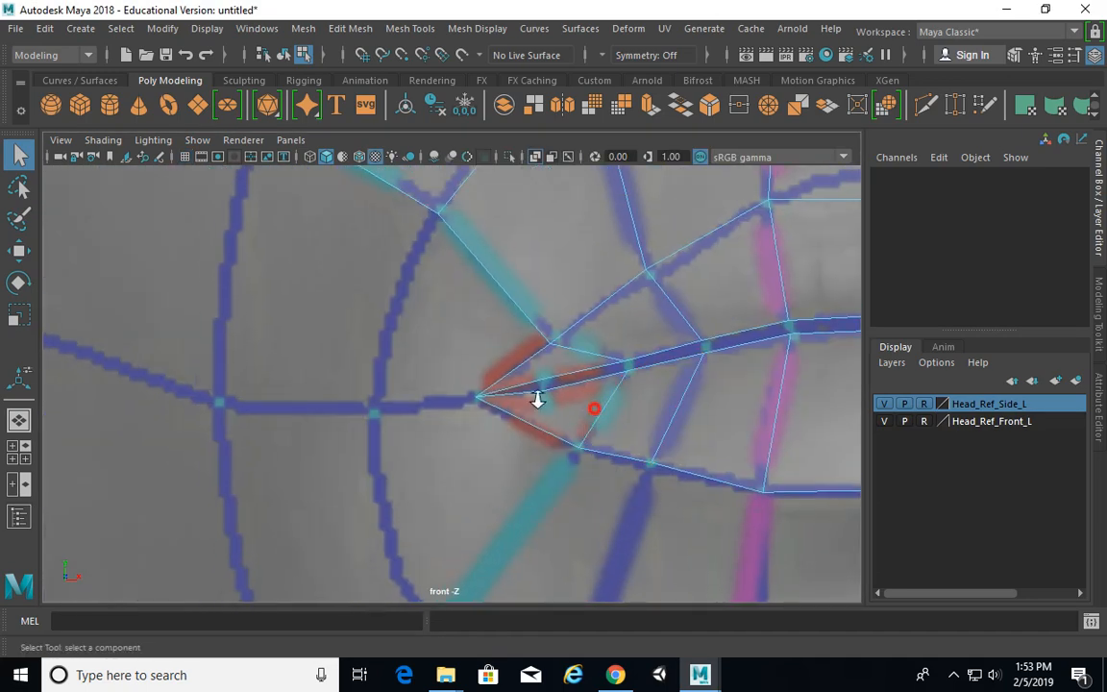
pyautogui.keyDown('alt'); pyautogui.moveTo(536, 395); pyautogui.dragTo(358, 375, button='right'); pyautogui.keyUp('alt')
pyautogui.keyDown('alt'); pyautogui.moveTo(357, 375); pyautogui.dragTo(353, 371); pyautogui.keyUp('alt')
pyautogui.keyDown('alt'); pyautogui.moveTo(393, 361); pyautogui.dragTo(407, 386, button='middle'); pyautogui.keyUp('alt')
pyautogui.keyDown('alt'); pyautogui.moveTo(407, 393); pyautogui.dragTo(439, 391, button='right'); pyautogui.keyUp('alt')
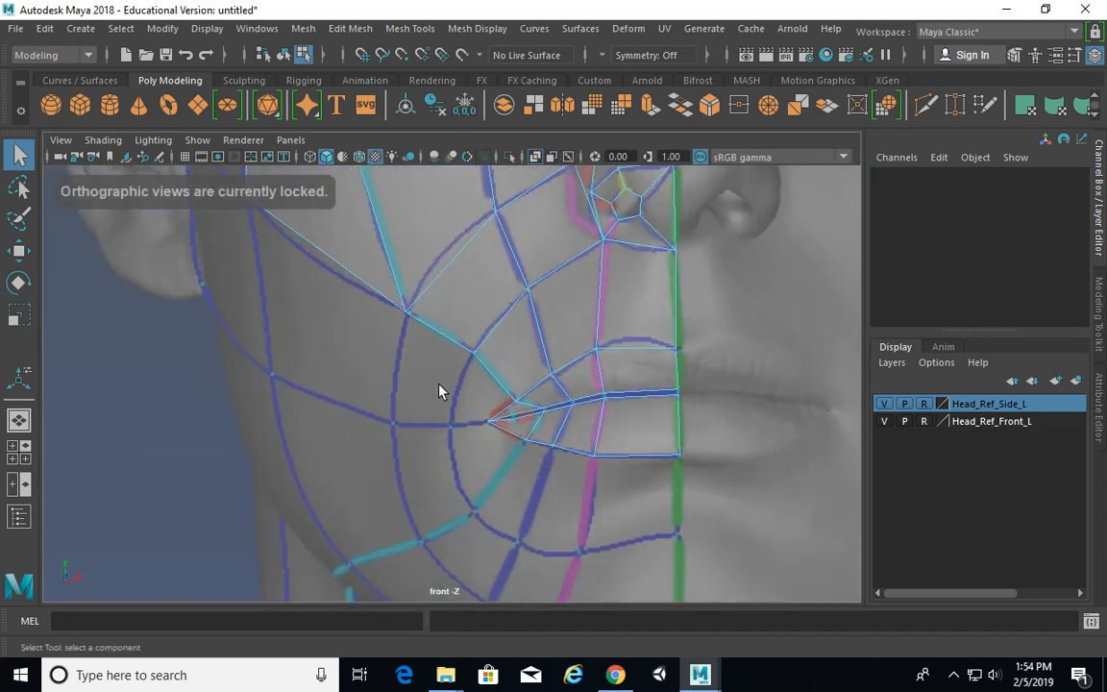
pyautogui.keyDown('alt'); pyautogui.moveTo(373, 383); pyautogui.dragTo(395, 383, button='right'); pyautogui.keyUp('alt')
pyautogui.keyDown('alt'); pyautogui.moveTo(373, 359); pyautogui.dragTo(395, 385, button='middle'); pyautogui.keyUp('alt')
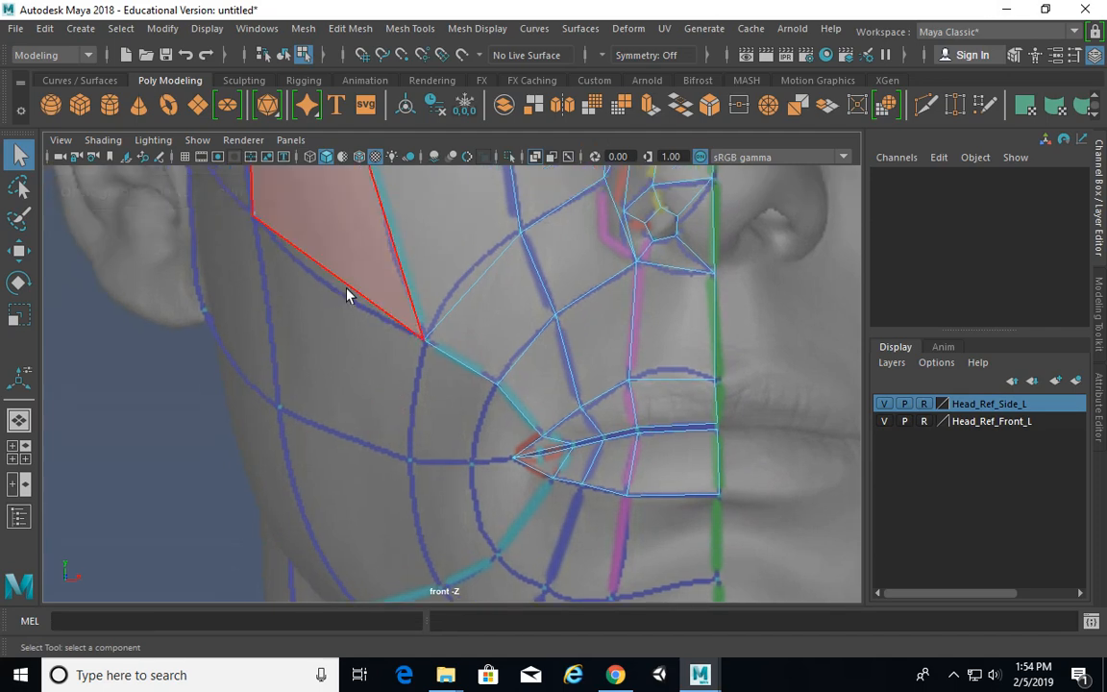
pyautogui.keyDown('alt'); pyautogui.moveTo(423, 313); pyautogui.dragTo(360, 129, button='right'); pyautogui.keyUp('alt')
pyautogui.click(366, 300)
pyautogui.keyDown('shift'); pyautogui.click(457, 369); pyautogui.keyUp('shift')
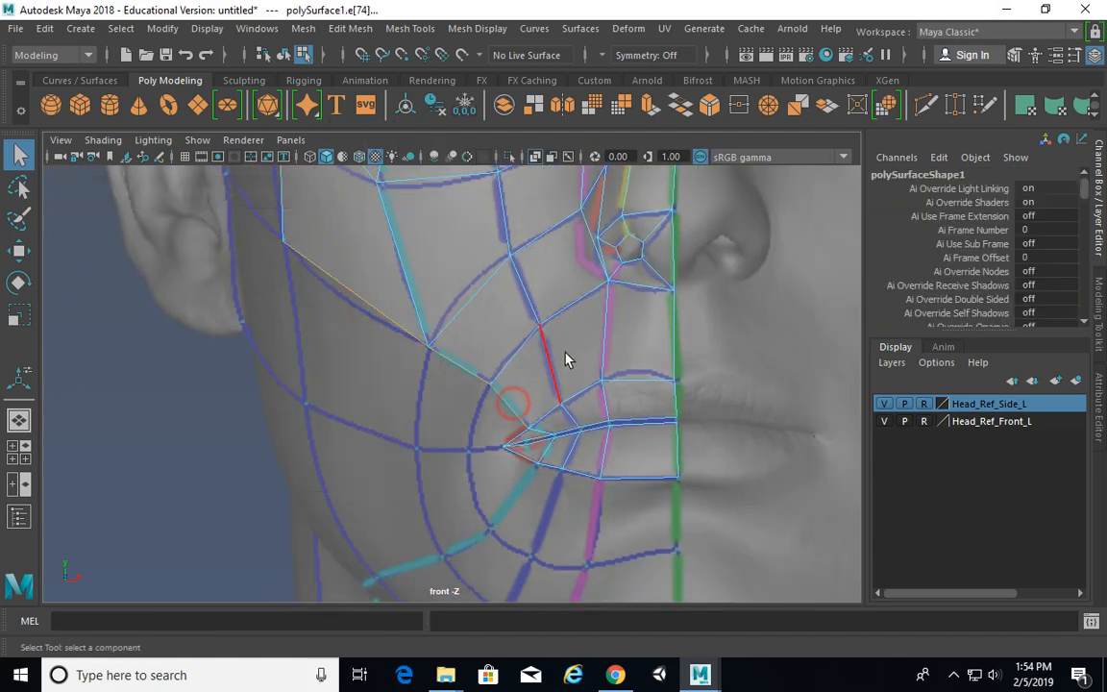
pyautogui.keyDown('shift'); pyautogui.moveTo(538, 354); pyautogui.dragTo(556, 396, button='right'); pyautogui.keyUp('shift')
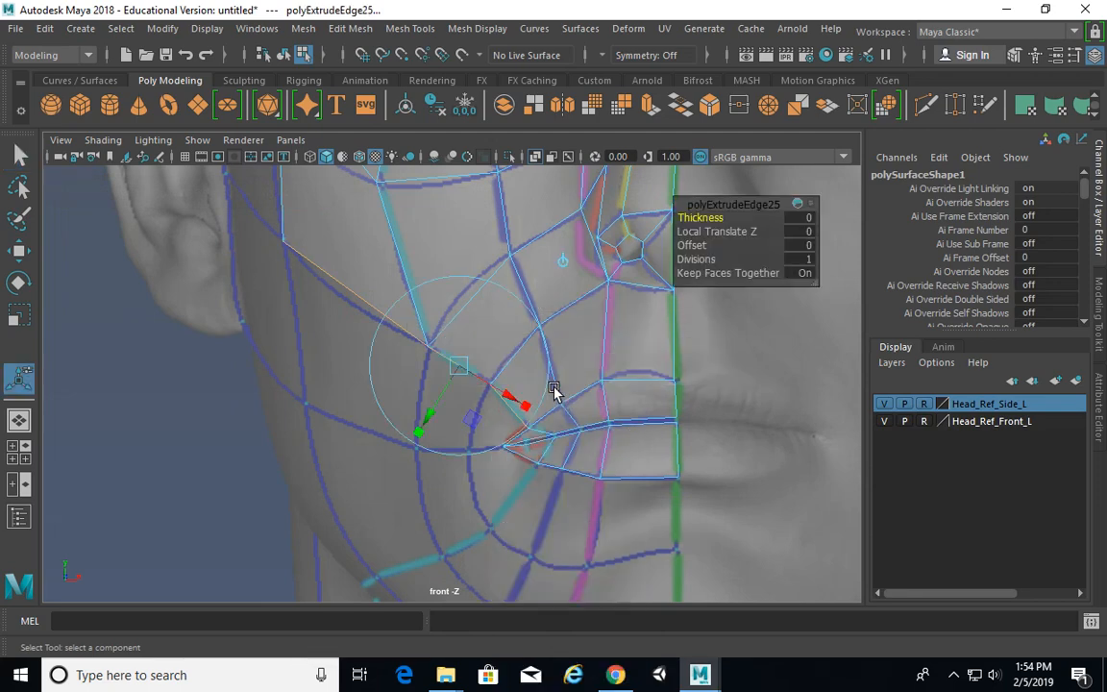
pyautogui.click(566, 261)
pyautogui.moveTo(402, 341); pyautogui.dragTo(370, 386)
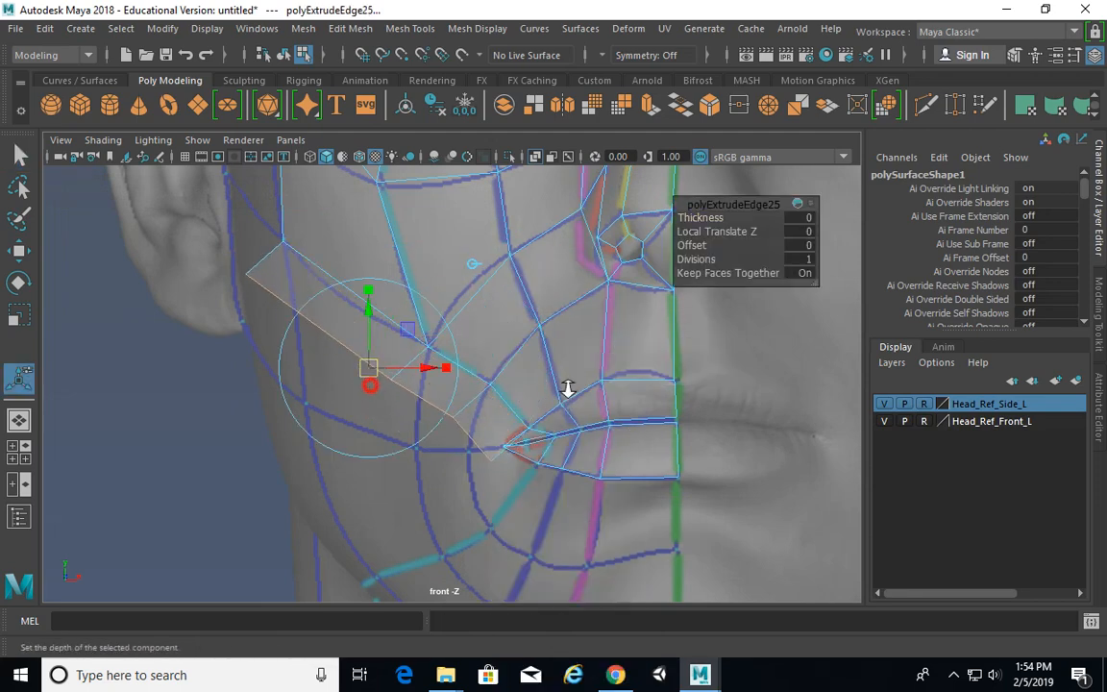
# Step: Move the extruded strip's innermost vertex onto the mouth-corner vertex and merge the two
pyautogui.scroll(3, 568, 388)
pyautogui.keyDown('alt'); pyautogui.moveTo(506, 437); pyautogui.dragTo(472, 352, button='middle'); pyautogui.keyUp('alt')
pyautogui.moveTo(439, 356); pyautogui.dragTo(353, 179, button='right')
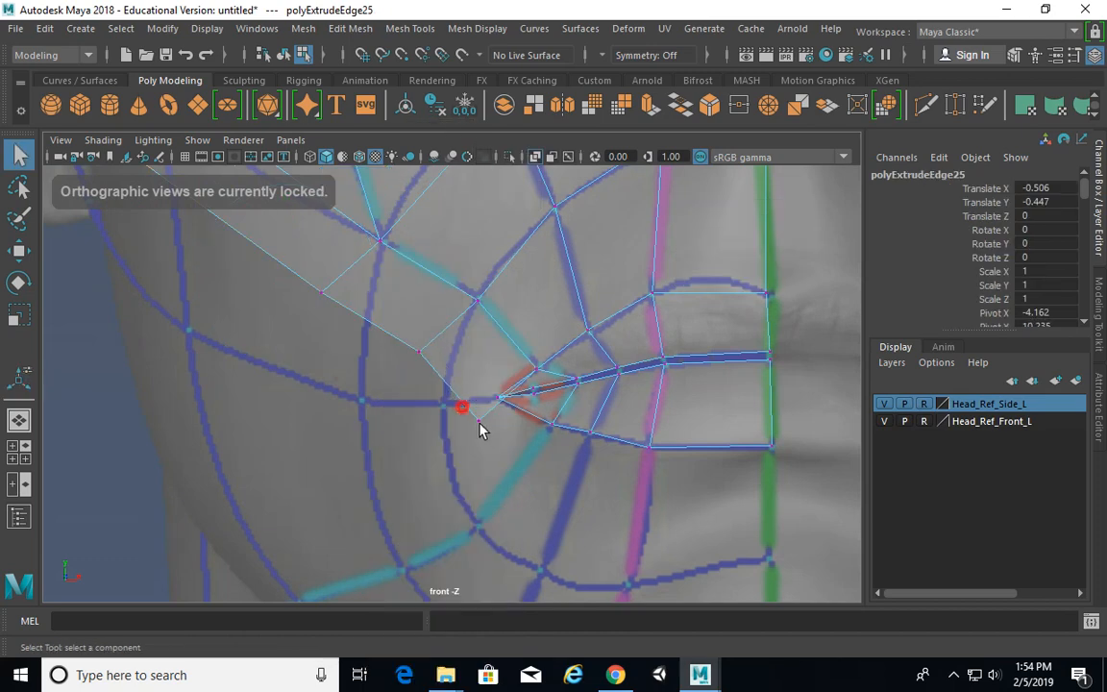
pyautogui.click(478, 422)
pyautogui.press('w')
pyautogui.moveTo(478, 415); pyautogui.dragTo(478, 372)
pyautogui.keyDown('shift'); pyautogui.moveTo(501, 343); pyautogui.dragTo(506, 221, button='right'); pyautogui.keyUp('shift')
# Step: Move the strip's three remaining new vertices onto the intersections of the blue guide line running from the mouth corner across the cheek
pyautogui.moveTo(400, 334); pyautogui.dragTo(454, 402)
pyautogui.keyDown('alt'); pyautogui.moveTo(407, 375); pyautogui.dragTo(475, 378, button='middle'); pyautogui.keyUp('alt')
pyautogui.moveTo(349, 276); pyautogui.dragTo(427, 402)
pyautogui.keyDown('alt'); pyautogui.moveTo(402, 334); pyautogui.dragTo(522, 435, button='middle'); pyautogui.keyUp('alt')
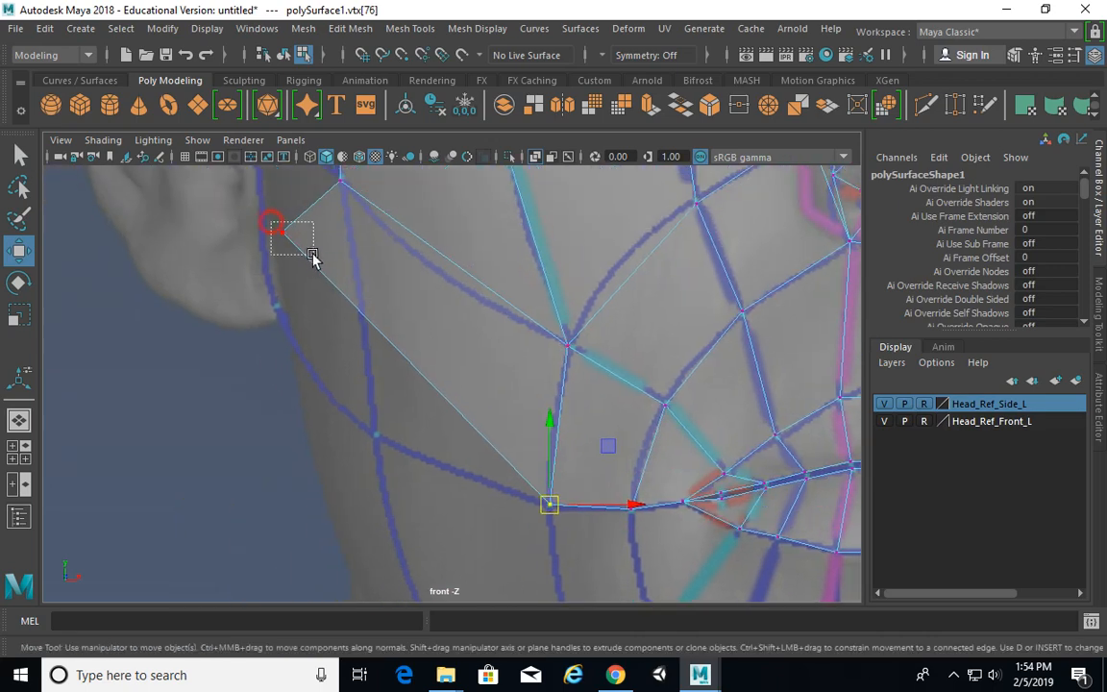
pyautogui.moveTo(312, 255); pyautogui.dragTo(314, 258)
pyautogui.moveTo(282, 233); pyautogui.dragTo(379, 438)
# Step: Extrude the three lower cheek edges beside the mouth corner downward along world axes toward the cyan guide line
pyautogui.keyDown('alt'); pyautogui.moveTo(676, 580); pyautogui.dragTo(454, 312, button='middle'); pyautogui.keyUp('alt')
pyautogui.keyDown('alt'); pyautogui.moveTo(540, 290); pyautogui.dragTo(498, 274, button='middle'); pyautogui.keyUp('alt')
pyautogui.keyDown('alt'); pyautogui.moveTo(597, 279); pyautogui.dragTo(567, 265, button='right'); pyautogui.keyUp('alt')
pyautogui.keyDown('alt'); pyautogui.moveTo(500, 276); pyautogui.dragTo(524, 270, button='right'); pyautogui.keyUp('alt')
pyautogui.keyDown('alt'); pyautogui.moveTo(524, 270); pyautogui.dragTo(557, 283, button='middle'); pyautogui.keyUp('alt')
pyautogui.rightClick(421, 214)
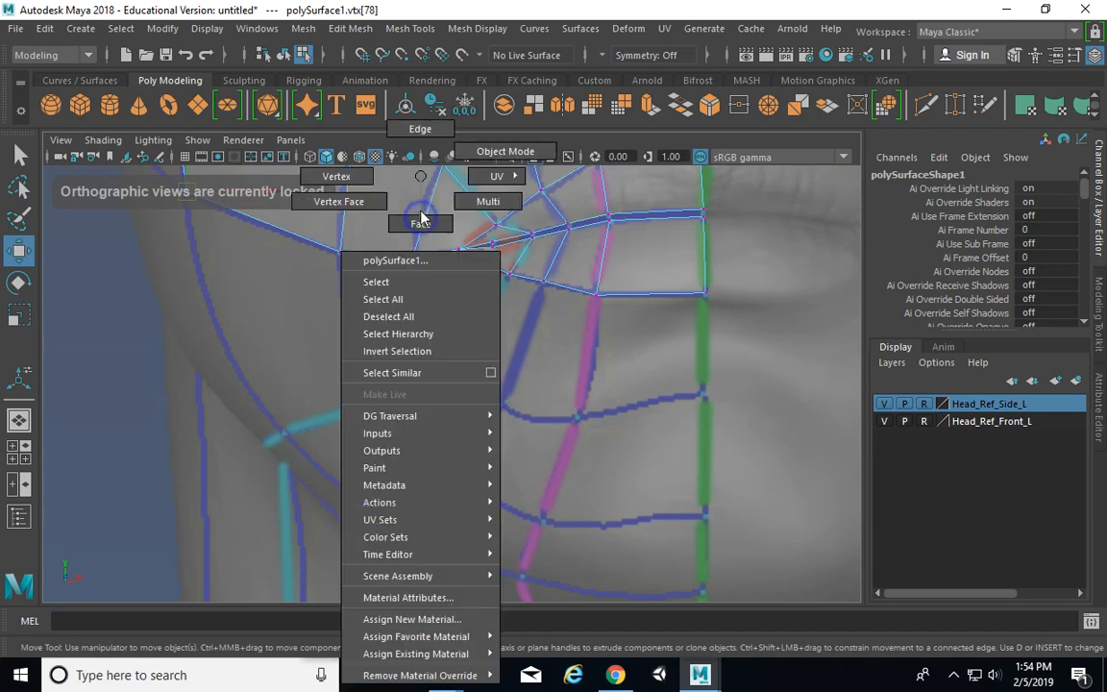
pyautogui.click(420, 136)
pyautogui.click(307, 239)
pyautogui.press('q')
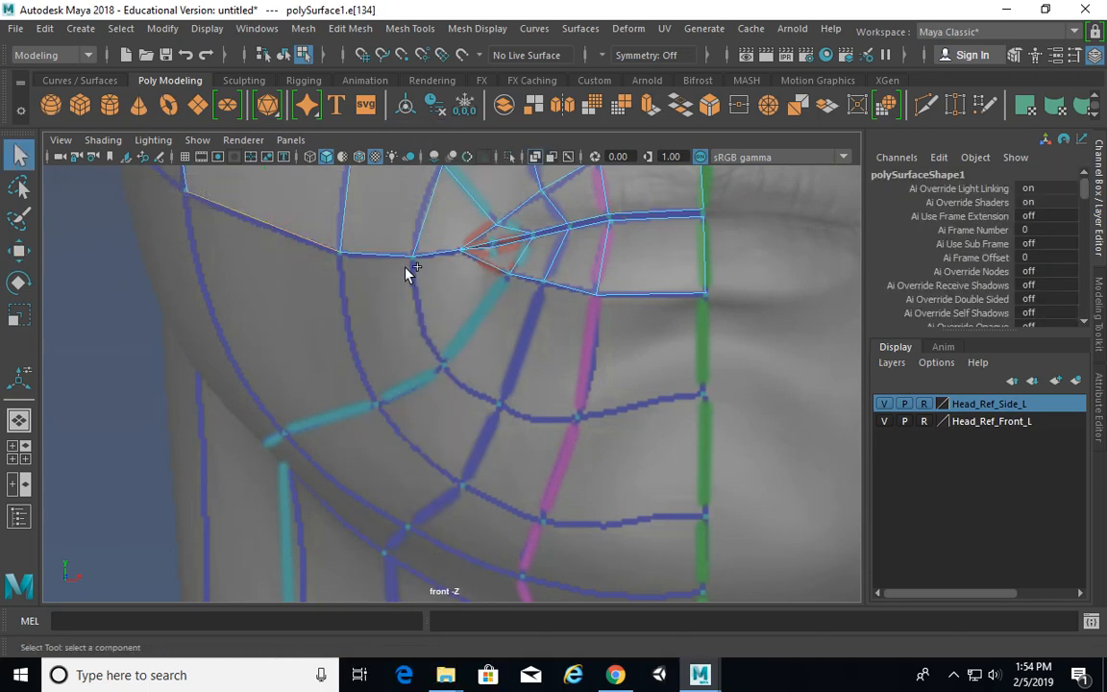
pyautogui.keyDown('shift'); pyautogui.moveTo(477, 210); pyautogui.dragTo(469, 257, button='right'); pyautogui.keyUp('shift')
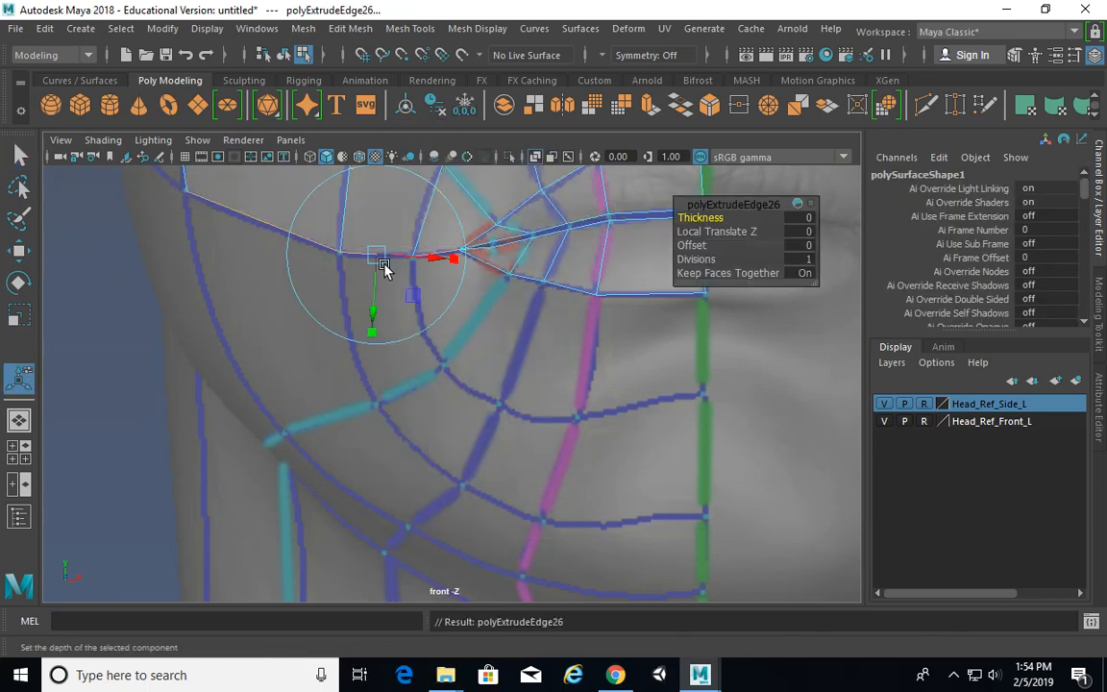
pyautogui.keyDown('alt'); pyautogui.moveTo(495, 308); pyautogui.dragTo(490, 343, button='middle'); pyautogui.keyUp('alt')
pyautogui.click(475, 208)
pyautogui.moveTo(319, 282); pyautogui.dragTo(404, 394)
# Step: Move the three outer vertices of the new cheek strip onto the blue intersections of the cyan guide line
pyautogui.keyDown('alt'); pyautogui.moveTo(450, 376); pyautogui.dragTo(427, 302, button='middle'); pyautogui.keyUp('alt')
pyautogui.moveTo(426, 291); pyautogui.dragTo(304, 195, button='right')
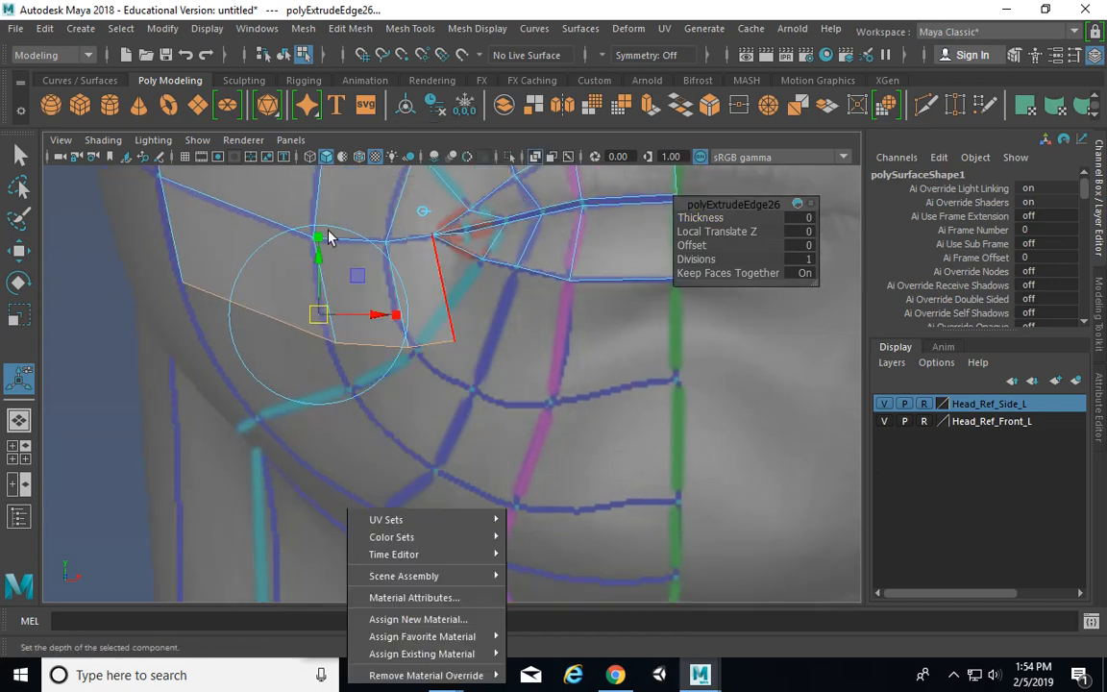
pyautogui.moveTo(165, 257); pyautogui.dragTo(256, 431)
pyautogui.press('w')
pyautogui.moveTo(293, 293); pyautogui.dragTo(368, 361)
pyautogui.moveTo(337, 347); pyautogui.dragTo(357, 394)
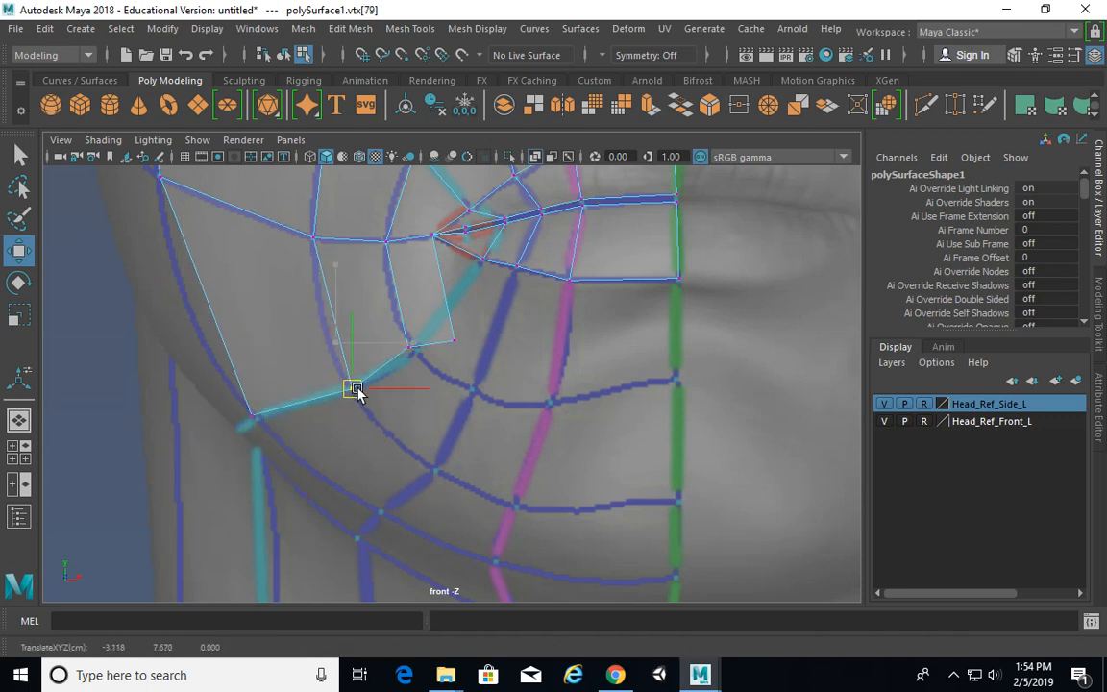
pyautogui.moveTo(379, 322); pyautogui.dragTo(426, 349)
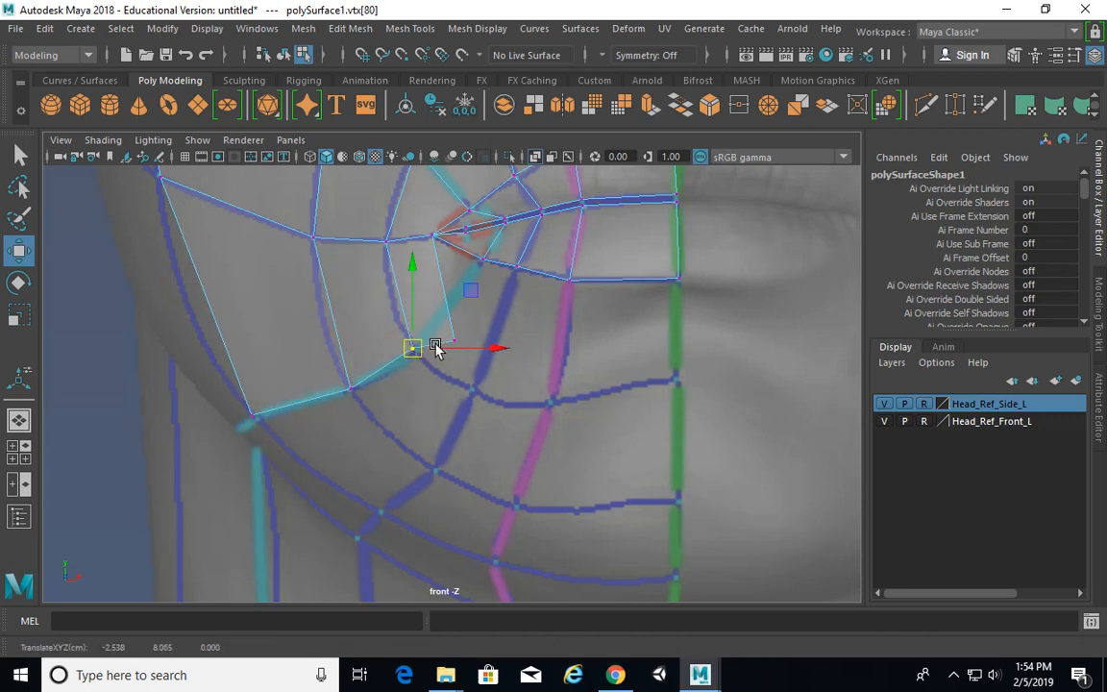
# Step: Move the cheek strip's innermost vertex onto the lower lip's outer bottom vertex and merge them
pyautogui.moveTo(502, 391); pyautogui.dragTo(437, 310)
pyautogui.keyDown('alt'); pyautogui.moveTo(438, 420); pyautogui.dragTo(417, 482, button='middle'); pyautogui.keyUp('alt')
pyautogui.moveTo(429, 412); pyautogui.dragTo(454, 339)
pyautogui.keyDown('alt'); pyautogui.moveTo(403, 352); pyautogui.dragTo(572, 369, button='right'); pyautogui.keyUp('alt')
pyautogui.click(462, 315)
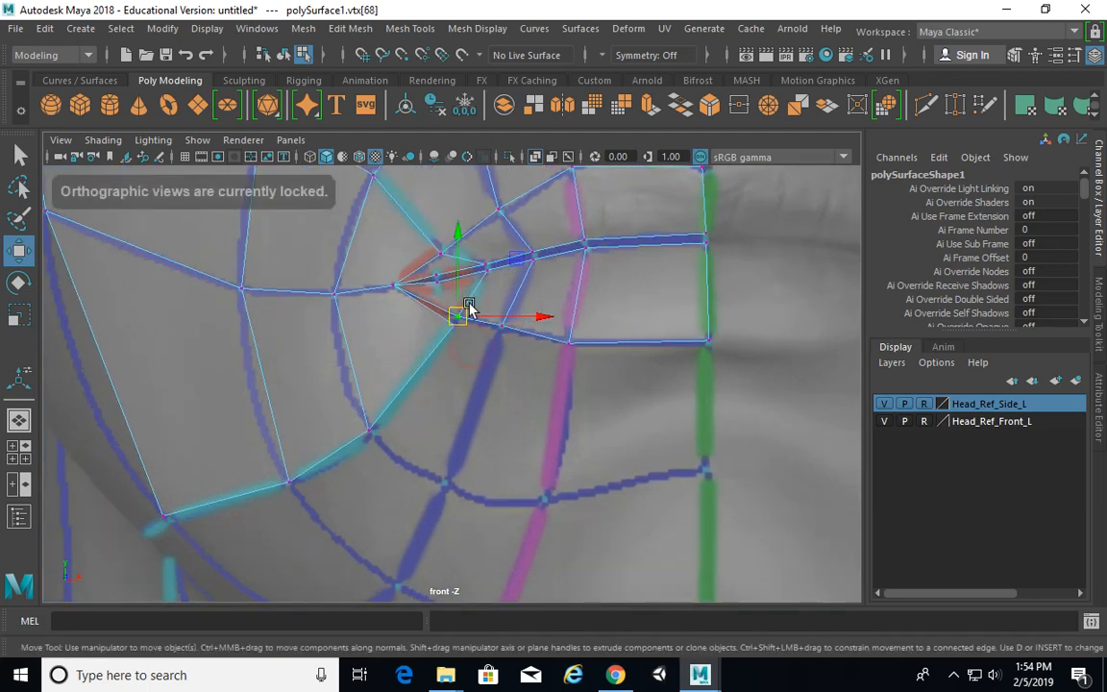
pyautogui.keyDown('shift'); pyautogui.moveTo(465, 312); pyautogui.dragTo(512, 193, button='right'); pyautogui.keyUp('shift')
# Step: Extrude the three bottom edges of the lower lip downward toward the blue arc above the chin
pyautogui.keyDown('alt'); pyautogui.moveTo(519, 365); pyautogui.dragTo(480, 314, button='middle'); pyautogui.keyUp('alt')
pyautogui.moveTo(489, 176); pyautogui.dragTo(445, 134, button='right')
pyautogui.press('q')
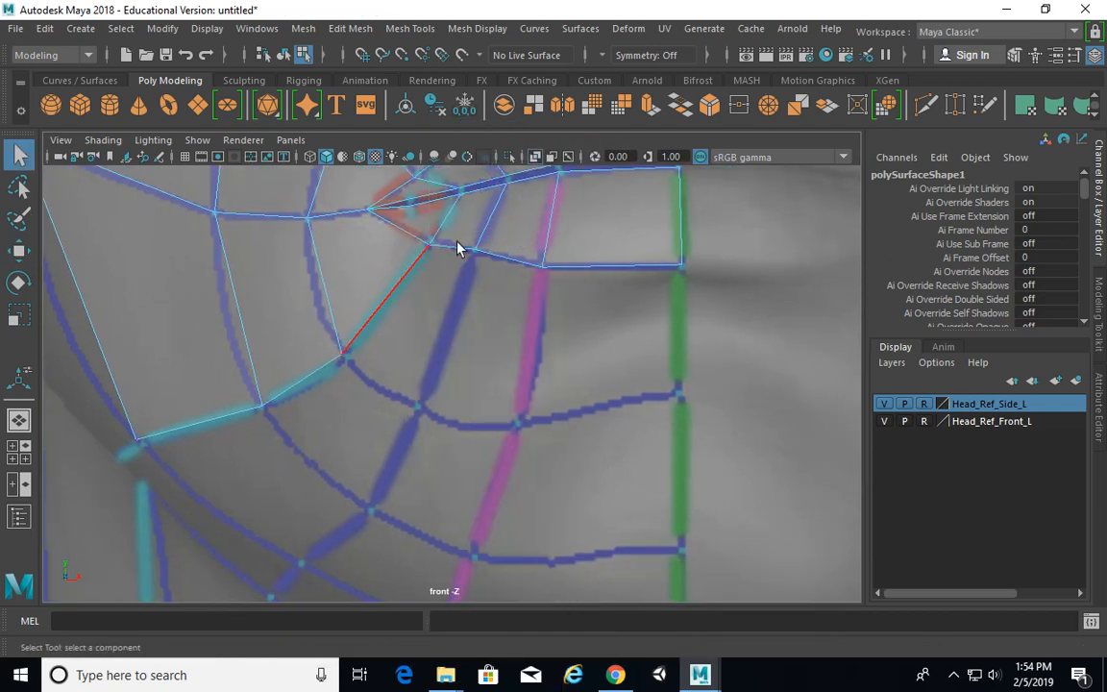
pyautogui.keyDown('shift'); pyautogui.moveTo(635, 277); pyautogui.dragTo(459, 285, button='right'); pyautogui.keyUp('shift')
pyautogui.moveTo(460, 284); pyautogui.dragTo(424, 390)
# Step: Move the three inner bottom vertices of the strip below the lower lip onto the blue arc at the green, pink and blue lines
pyautogui.moveTo(563, 369); pyautogui.dragTo(477, 176, button='right')
pyautogui.press('q')
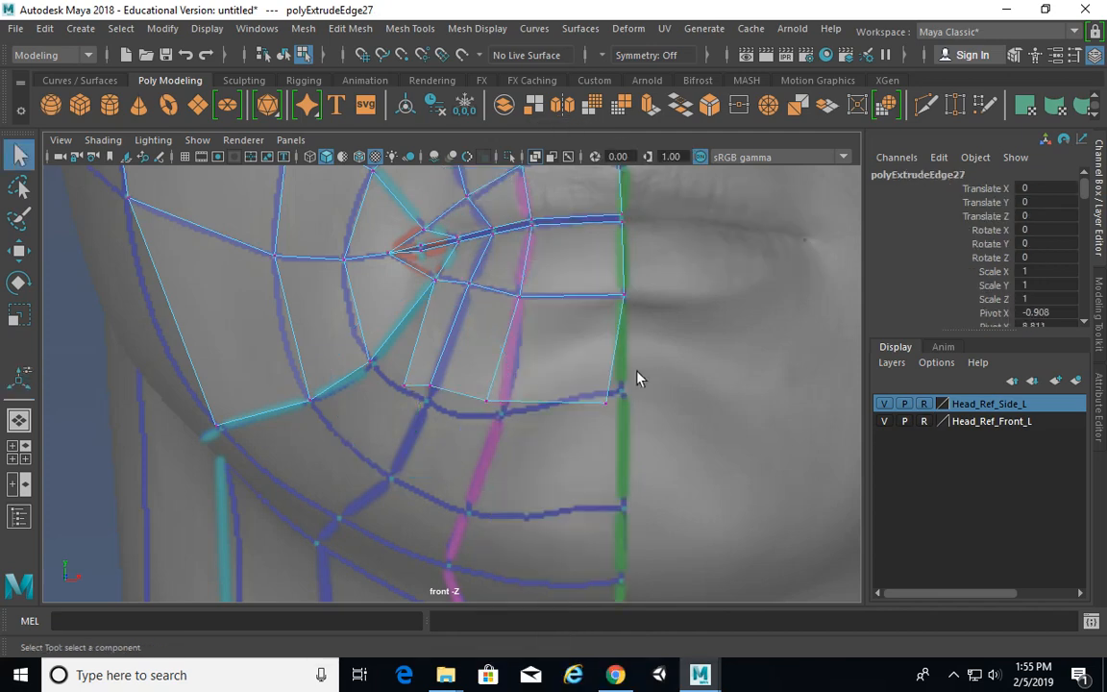
pyautogui.click(611, 408)
pyautogui.press('w')
pyautogui.moveTo(597, 413); pyautogui.dragTo(611, 397)
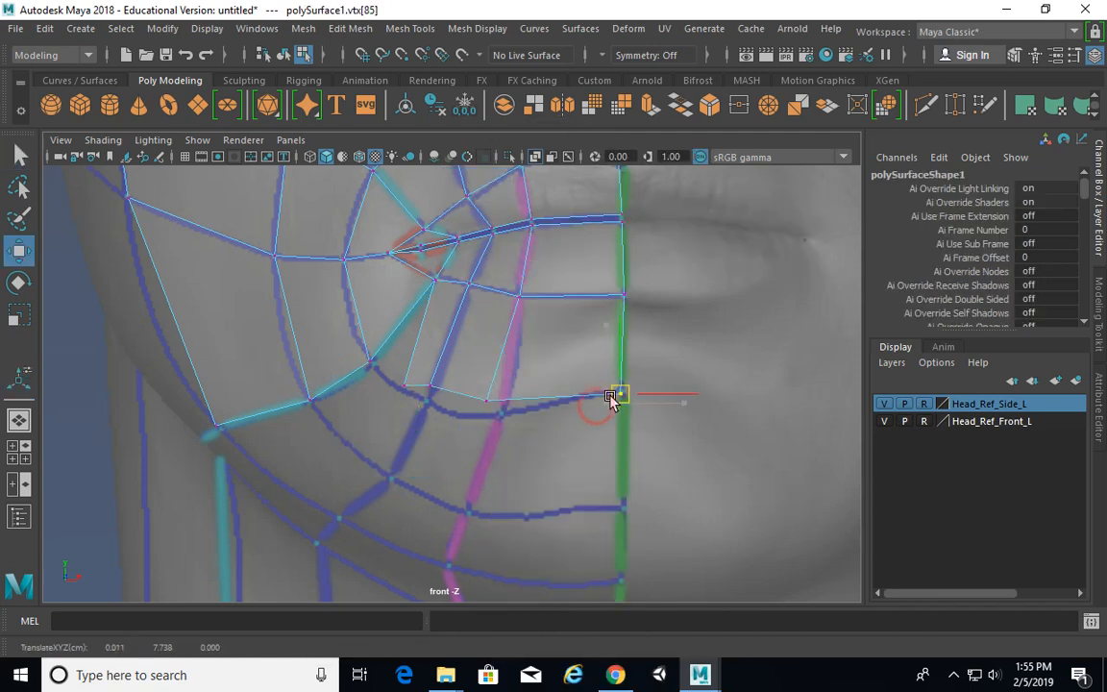
pyautogui.moveTo(480, 387); pyautogui.dragTo(514, 418)
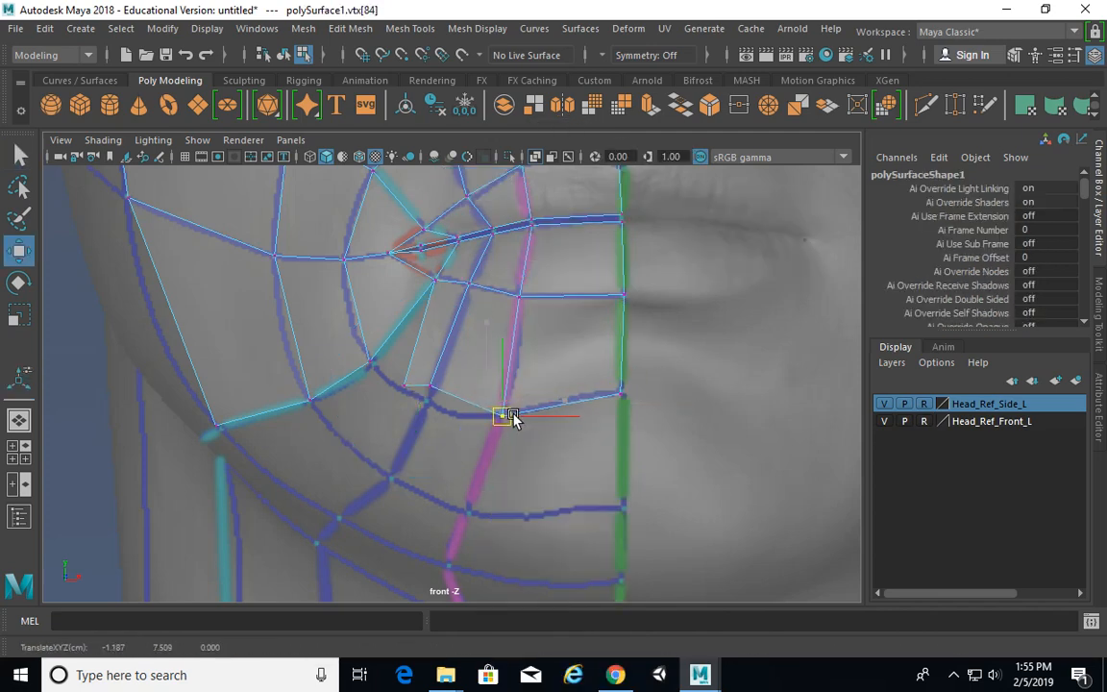
pyautogui.click(409, 375)
pyautogui.moveTo(410, 377); pyautogui.dragTo(438, 404)
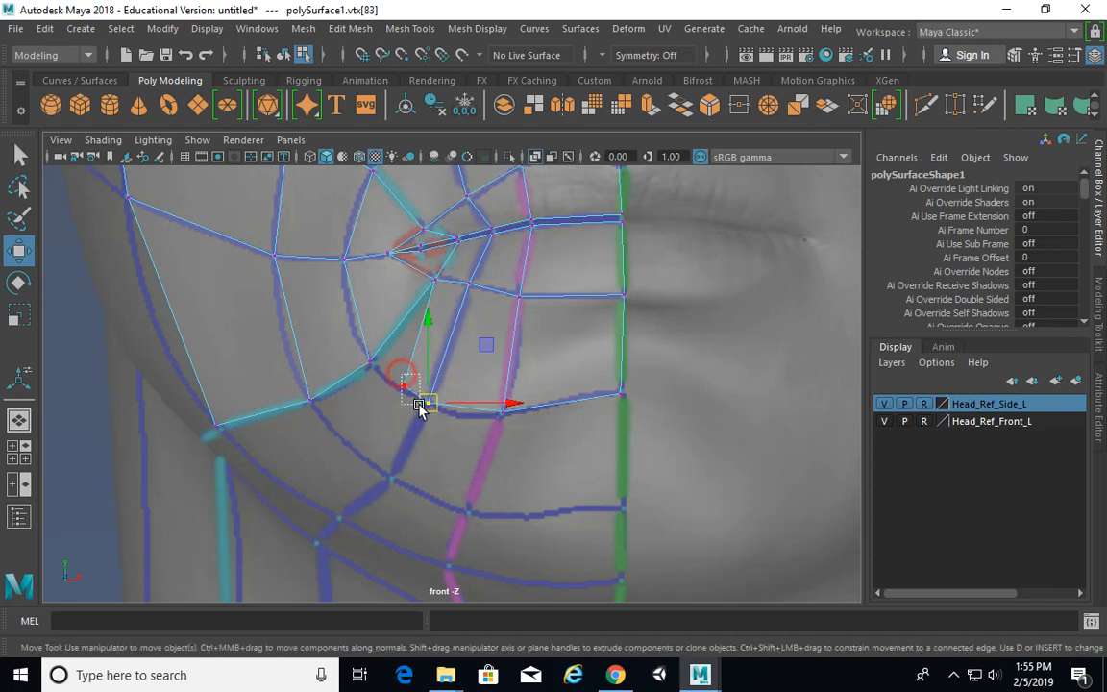
# Step: Place the lower lip strip's outermost bottom vertex on the adjacent cheek strip vertex where the cyan line meets the blue arc
pyautogui.click(369, 363)
pyautogui.keyDown('alt'); pyautogui.moveTo(481, 432); pyautogui.dragTo(396, 362, button='middle'); pyautogui.keyUp('alt')
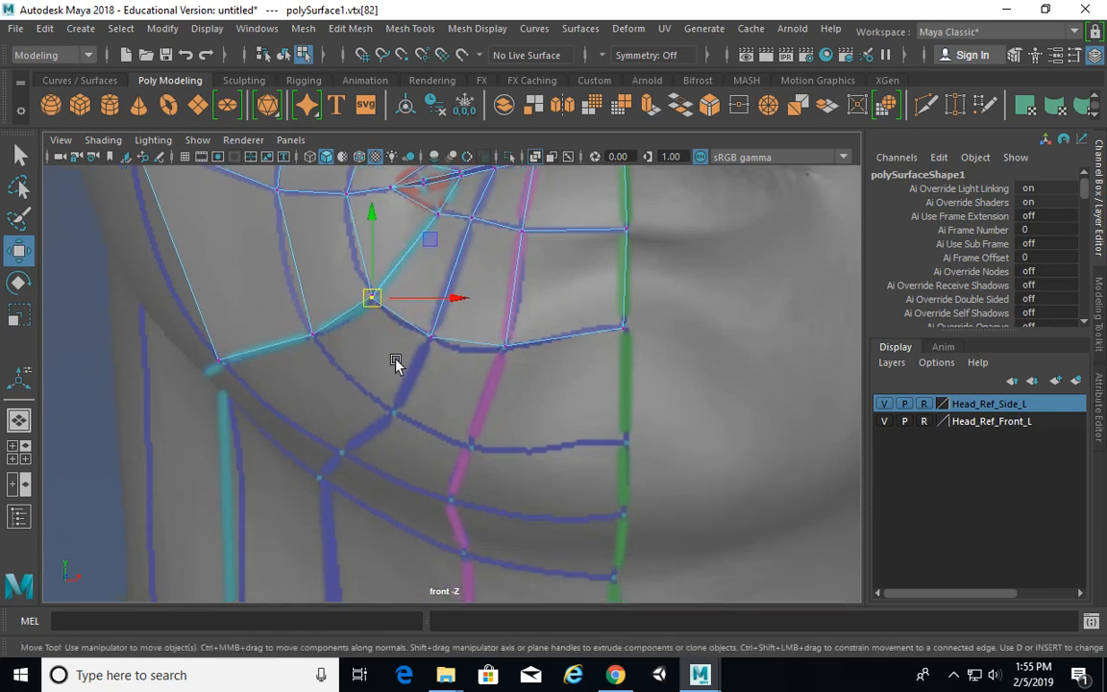
pyautogui.moveTo(394, 297); pyautogui.dragTo(383, 304)
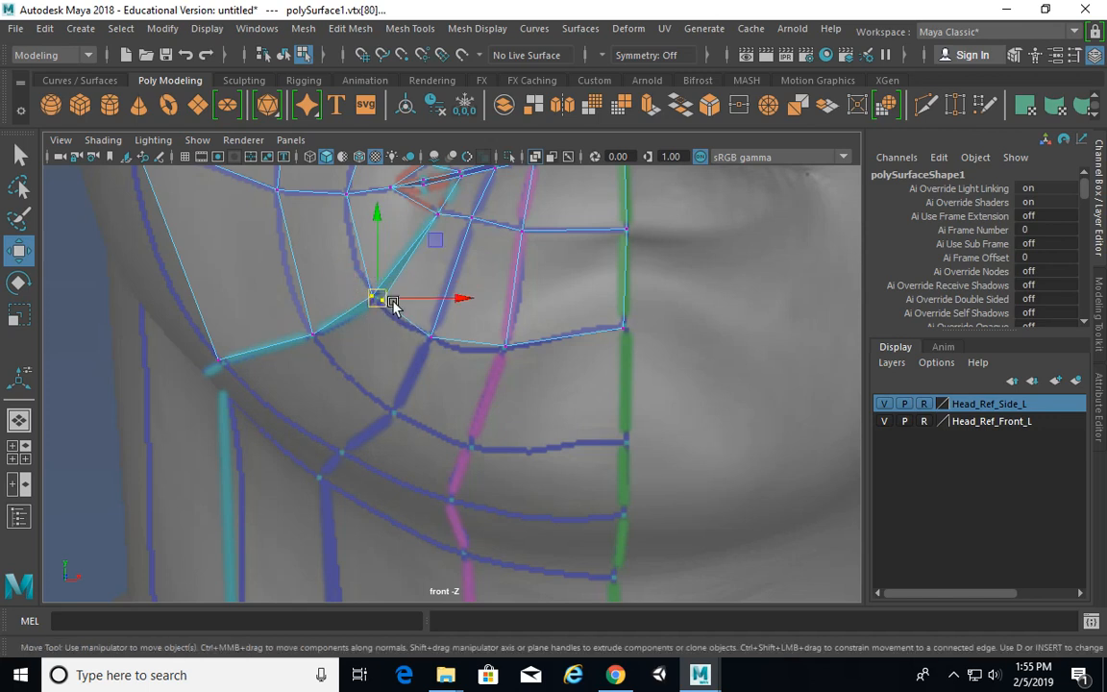
pyautogui.click(384, 325)
pyautogui.click(378, 296)
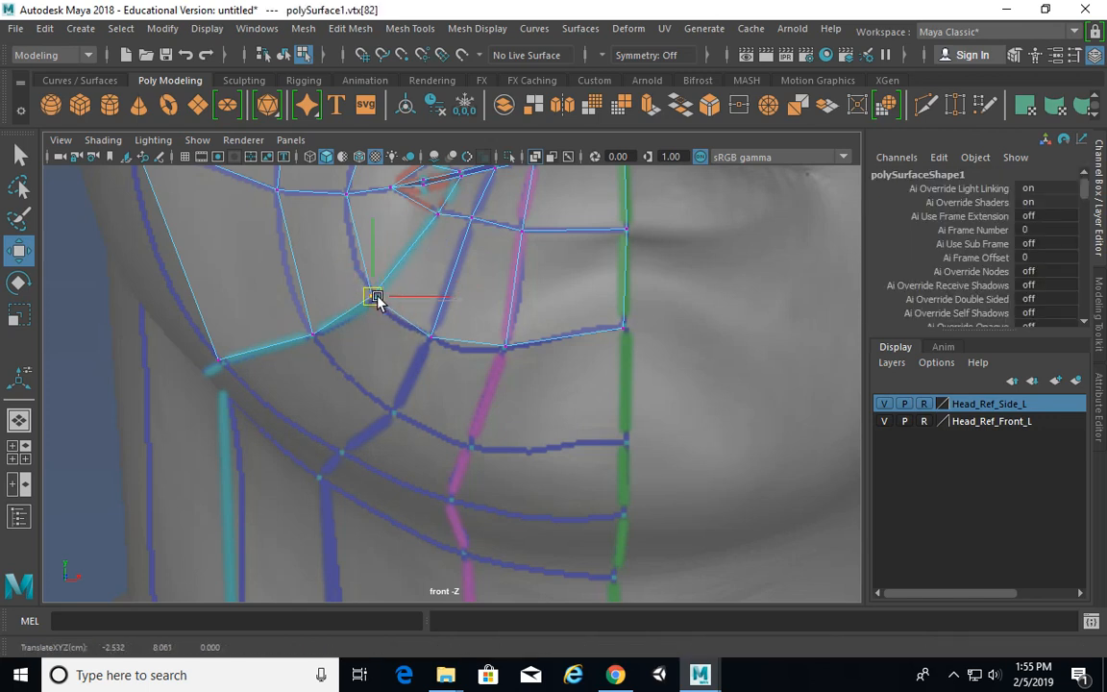
# Step: Extrude the three bottom edges of the strip below the lower lip down toward the second blue arc on the chin
pyautogui.keyDown('alt'); pyautogui.moveTo(498, 414); pyautogui.dragTo(446, 377, button='middle'); pyautogui.keyUp('alt')
pyautogui.moveTo(529, 283); pyautogui.dragTo(531, 129, button='right')
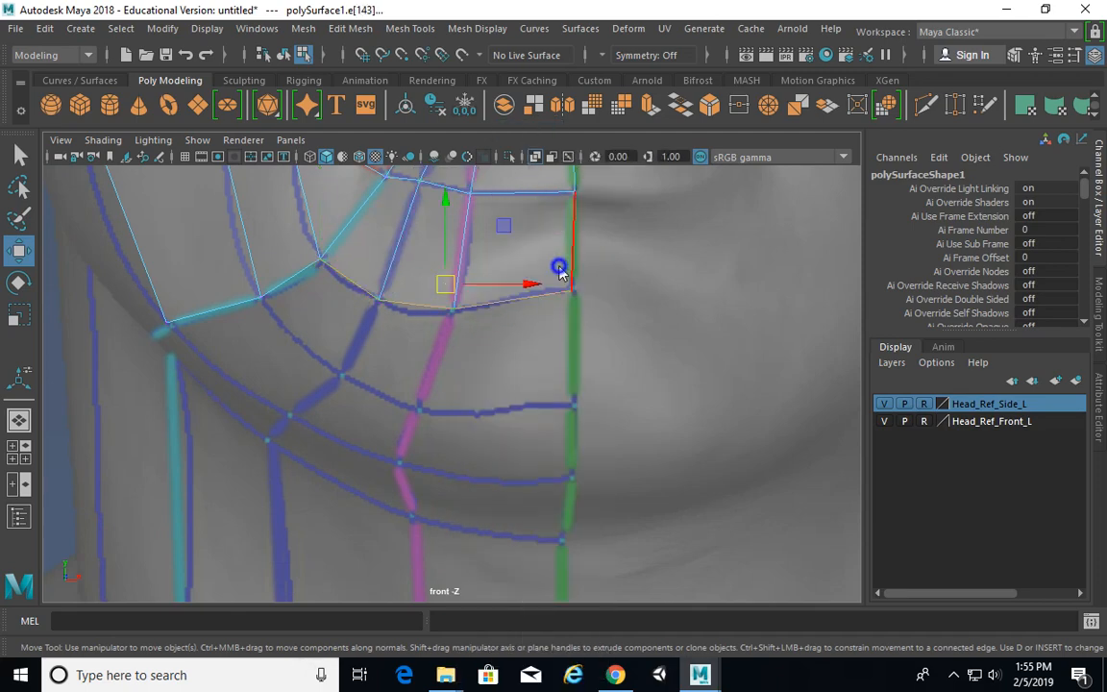
pyautogui.keyDown('shift'); pyautogui.moveTo(560, 274); pyautogui.dragTo(529, 316, button='right'); pyautogui.keyUp('shift')
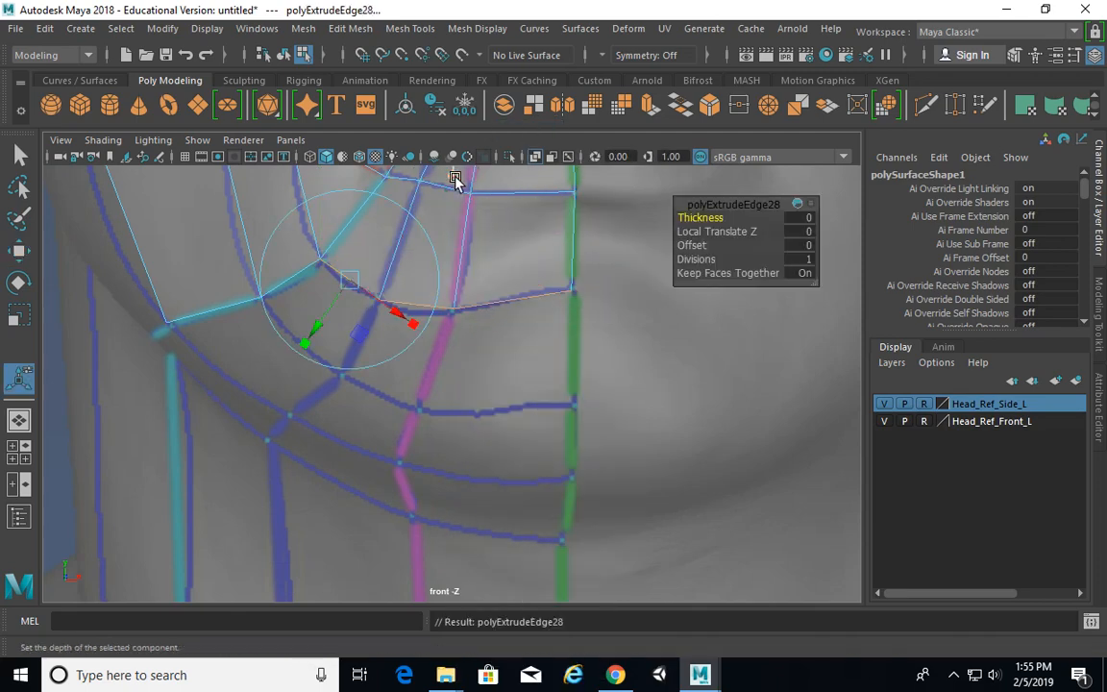
pyautogui.moveTo(447, 307); pyautogui.dragTo(400, 349)
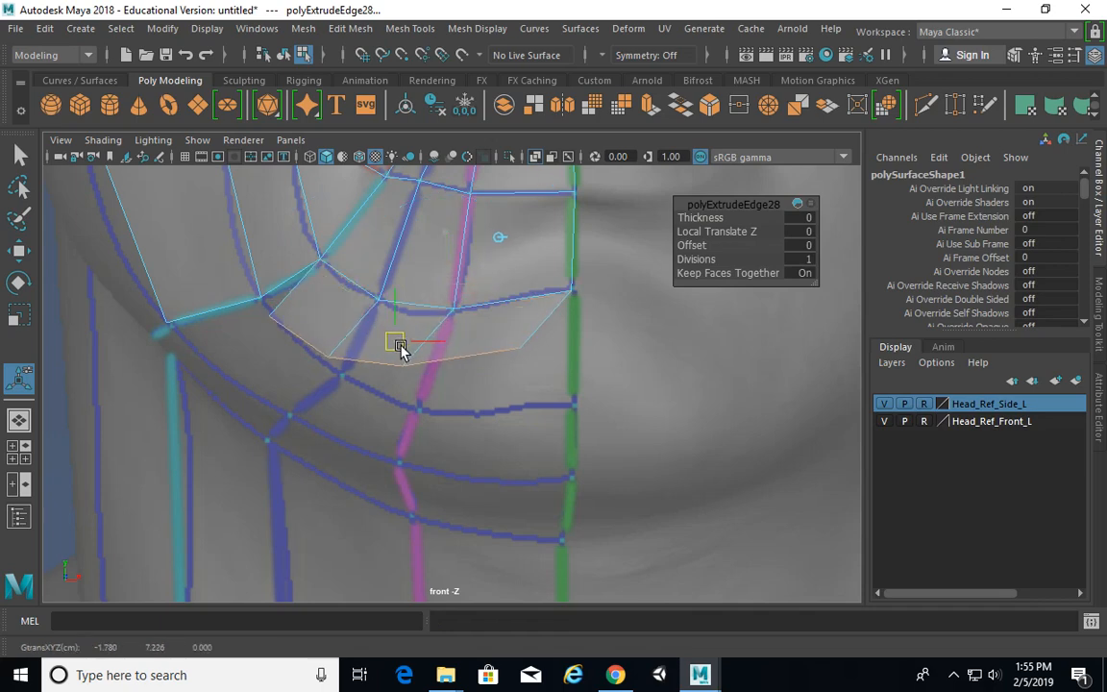
# Step: Move the four bottom vertices of the new chin strip onto the second blue arc's intersections, placing the outermost on the neighboring cheek vertex
pyautogui.moveTo(401, 349); pyautogui.dragTo(370, 166, button='right')
pyautogui.click(265, 319)
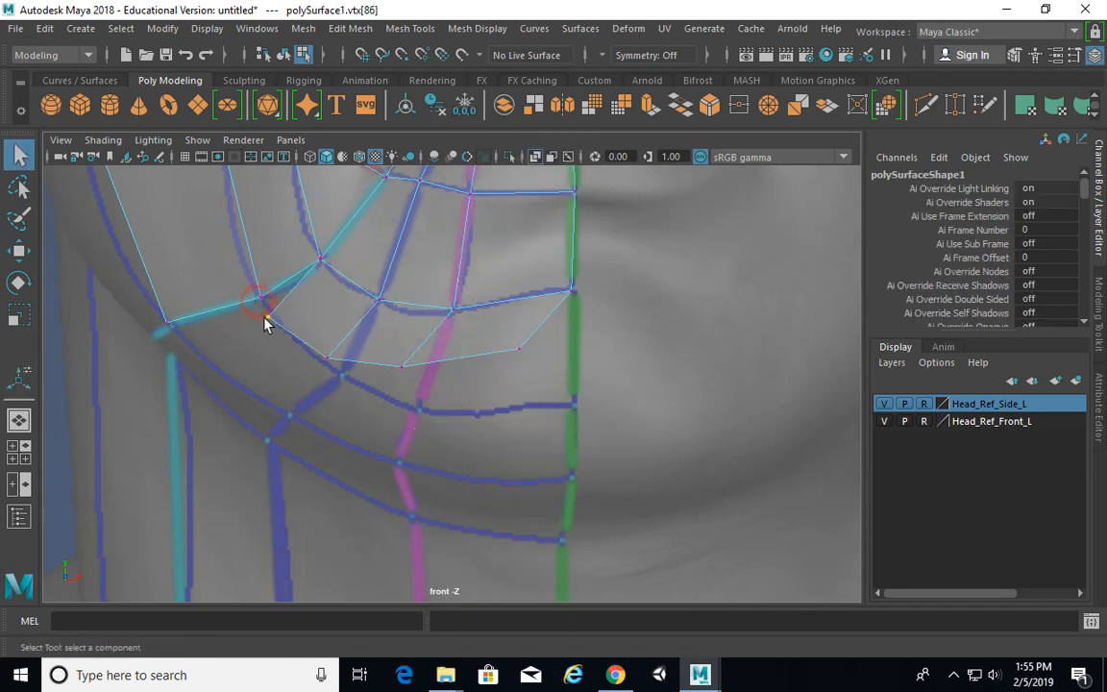
pyautogui.press('w')
pyautogui.moveTo(268, 318); pyautogui.dragTo(259, 298)
pyautogui.moveTo(314, 342); pyautogui.dragTo(423, 413)
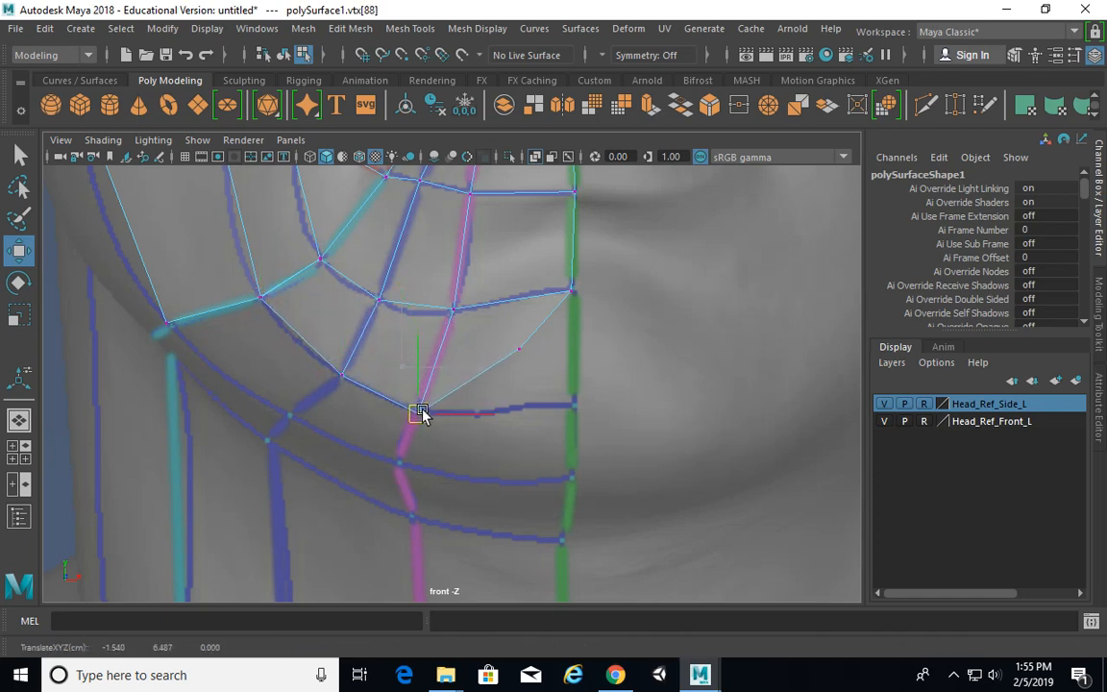
pyautogui.moveTo(493, 344); pyautogui.dragTo(582, 406)
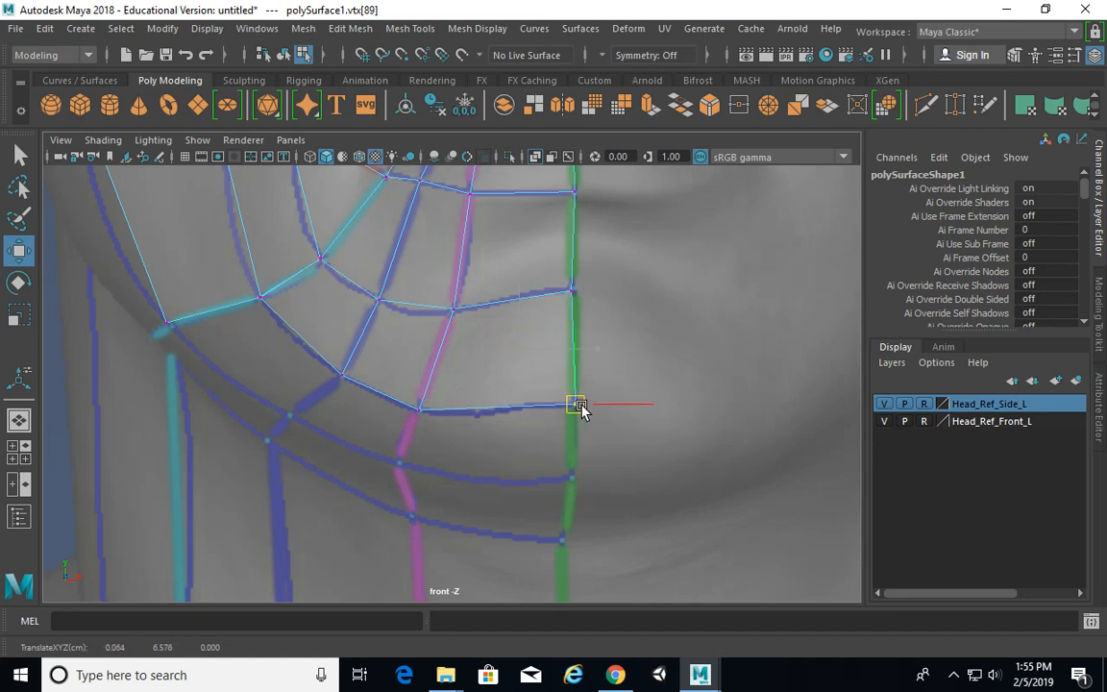
# Step: Extrude the three bottom edges of the chin strip down toward the third blue arc
pyautogui.keyDown('alt'); pyautogui.moveTo(584, 410); pyautogui.dragTo(592, 393, button='middle'); pyautogui.keyUp('alt')
pyautogui.rightClick(537, 357)
pyautogui.moveTo(537, 358)
pyautogui.mouseDown(button='right')
pyautogui.moveTo(546, 125)
pyautogui.moveTo(536, 144)
pyautogui.mouseUp(button='right')
pyautogui.click(312, 322)
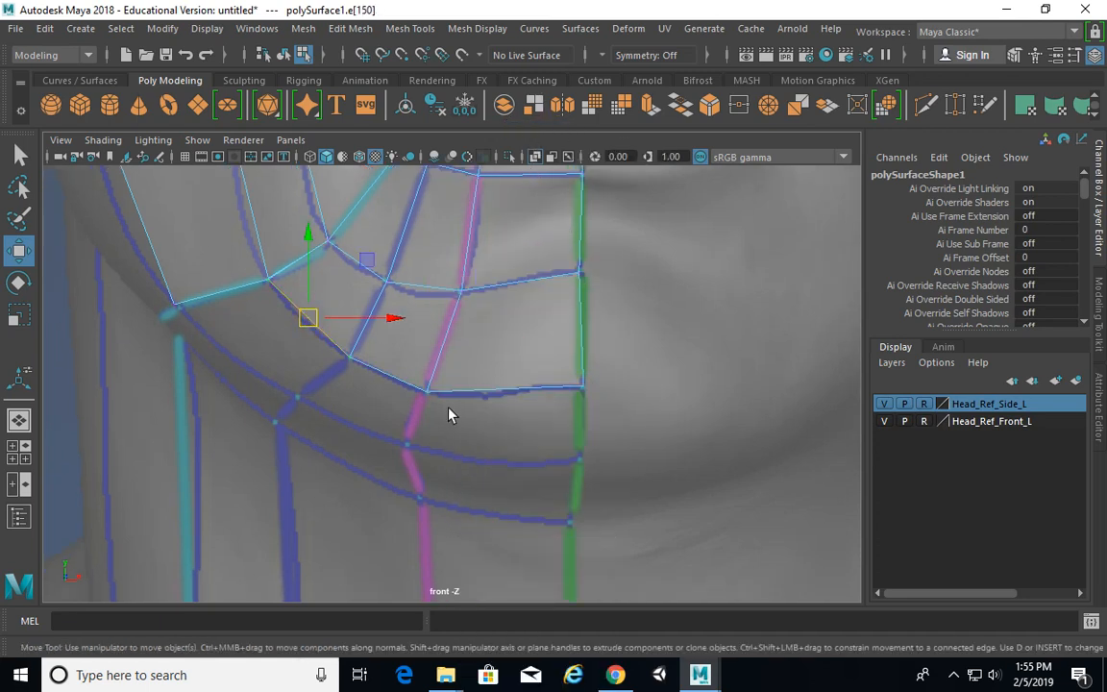
pyautogui.press('q')
pyautogui.rightClick(519, 354)
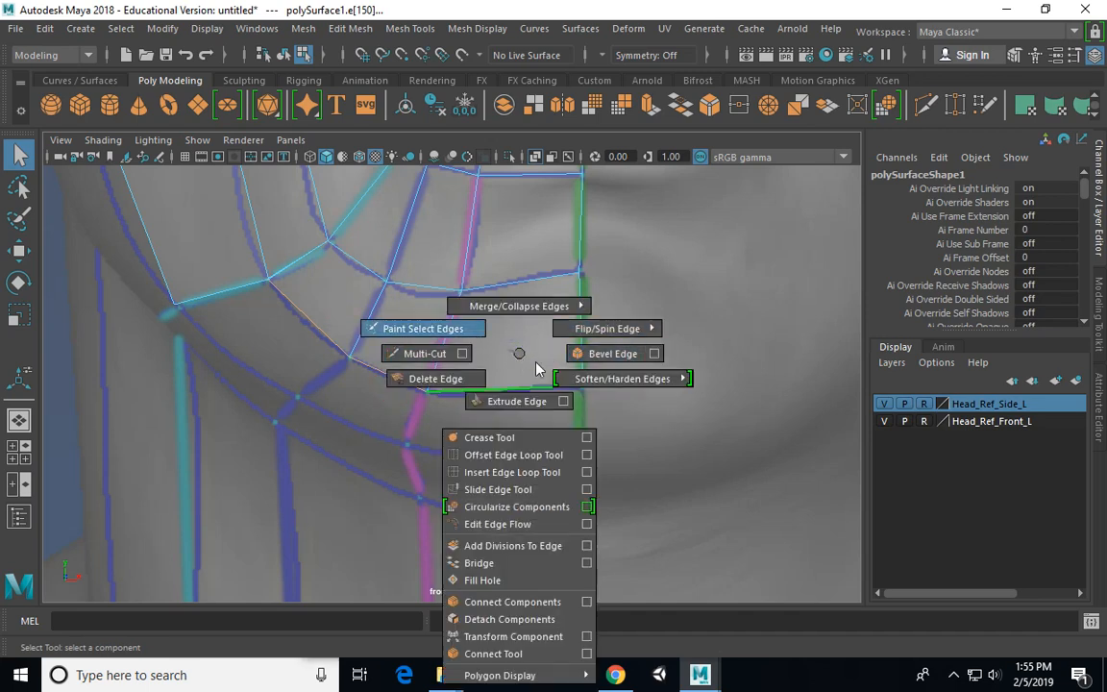
pyautogui.click(517, 401)
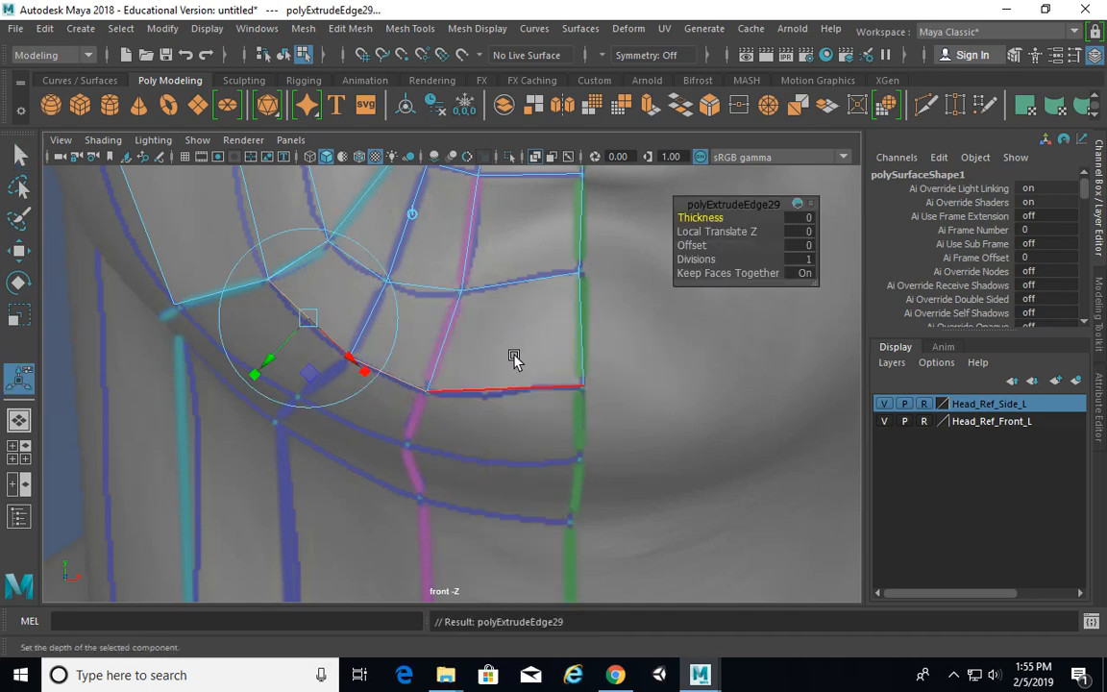
pyautogui.click(411, 215)
pyautogui.moveTo(423, 328); pyautogui.dragTo(377, 366)
# Step: Move the four bottom vertices of the lowest chin strip onto the third blue arc, placing the outermost on the cheek's outer corner vertex
pyautogui.moveTo(494, 173); pyautogui.dragTo(370, 161, button='right')
pyautogui.click(209, 300)
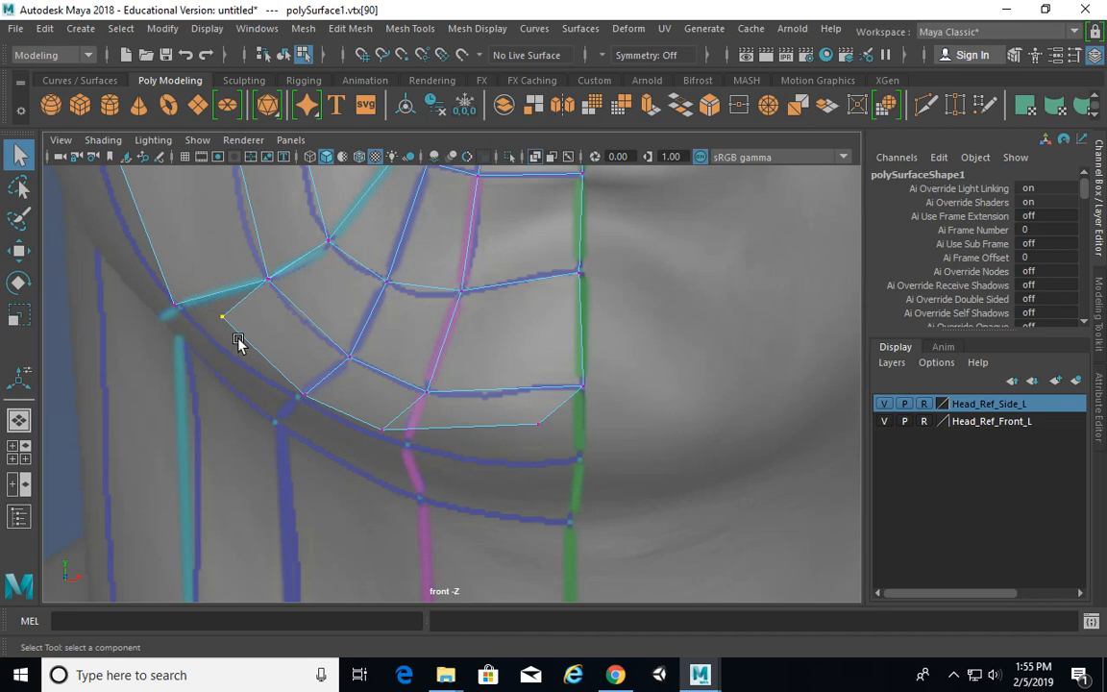
pyautogui.press('w')
pyautogui.moveTo(211, 301); pyautogui.dragTo(177, 310)
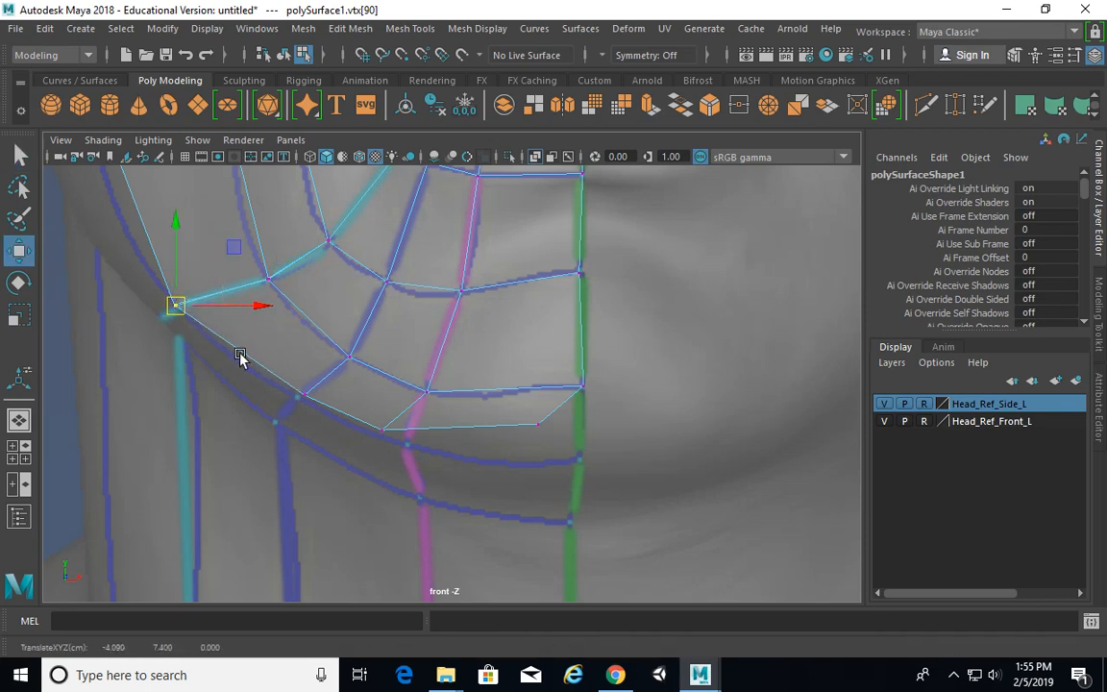
pyautogui.click(304, 402)
pyautogui.click(383, 430)
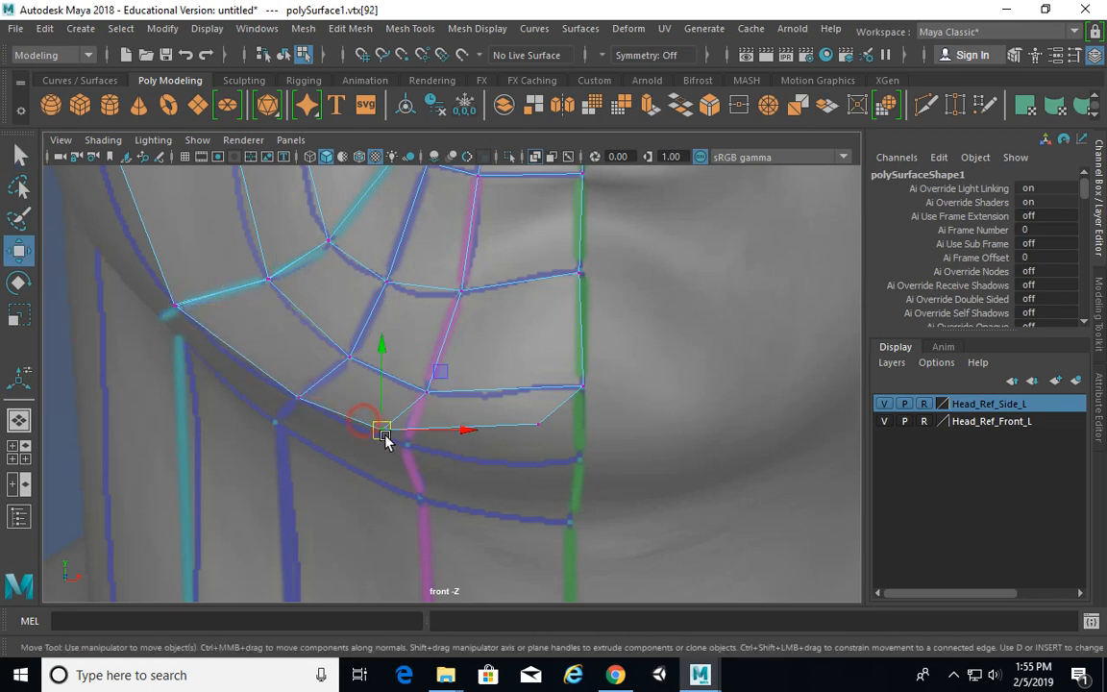
pyautogui.moveTo(385, 433); pyautogui.dragTo(409, 447)
pyautogui.moveTo(536, 414); pyautogui.dragTo(583, 462)
# Step: Select all the mesh vertices around the lips, mouth corner, lower cheek and chin
pyautogui.keyDown('alt'); pyautogui.moveTo(666, 408); pyautogui.dragTo(586, 392, button='right'); pyautogui.keyUp('alt')
pyautogui.keyDown('alt'); pyautogui.moveTo(576, 355); pyautogui.dragTo(518, 435, button='middle'); pyautogui.keyUp('alt')
pyautogui.moveTo(416, 390); pyautogui.dragTo(337, 179, button='right')
pyautogui.moveTo(207, 256); pyautogui.dragTo(630, 608)
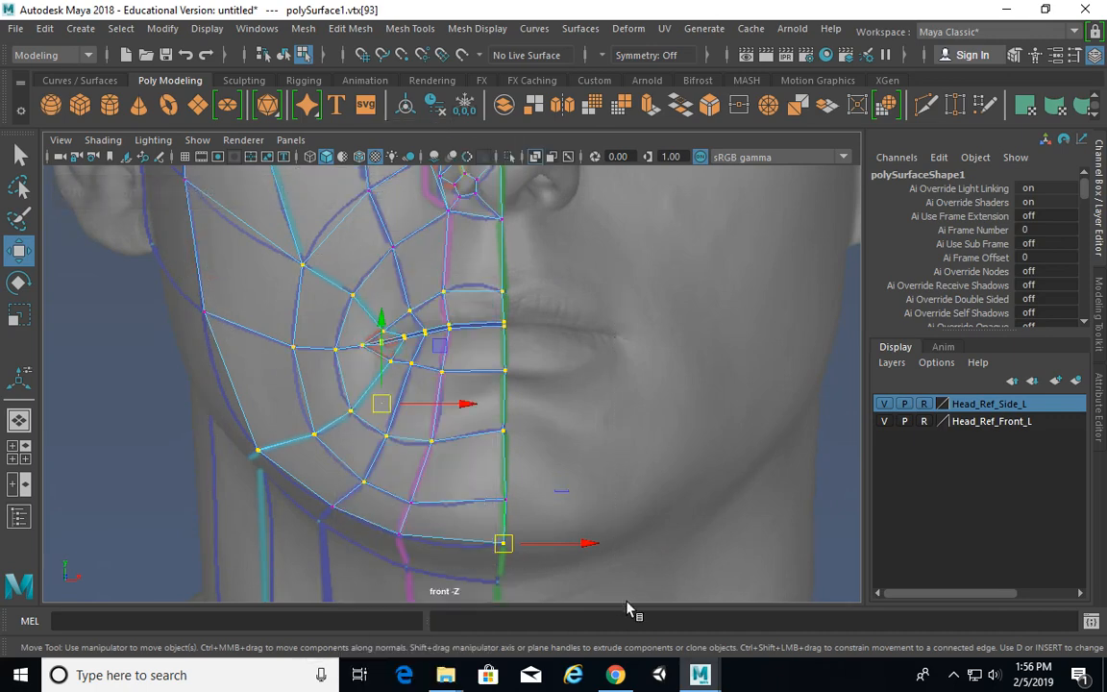
# Step: Try merging the selected mouth, cheek and chin vertices with a threshold of 0.1, and undo the merge
pyautogui.rightClick(459, 271)
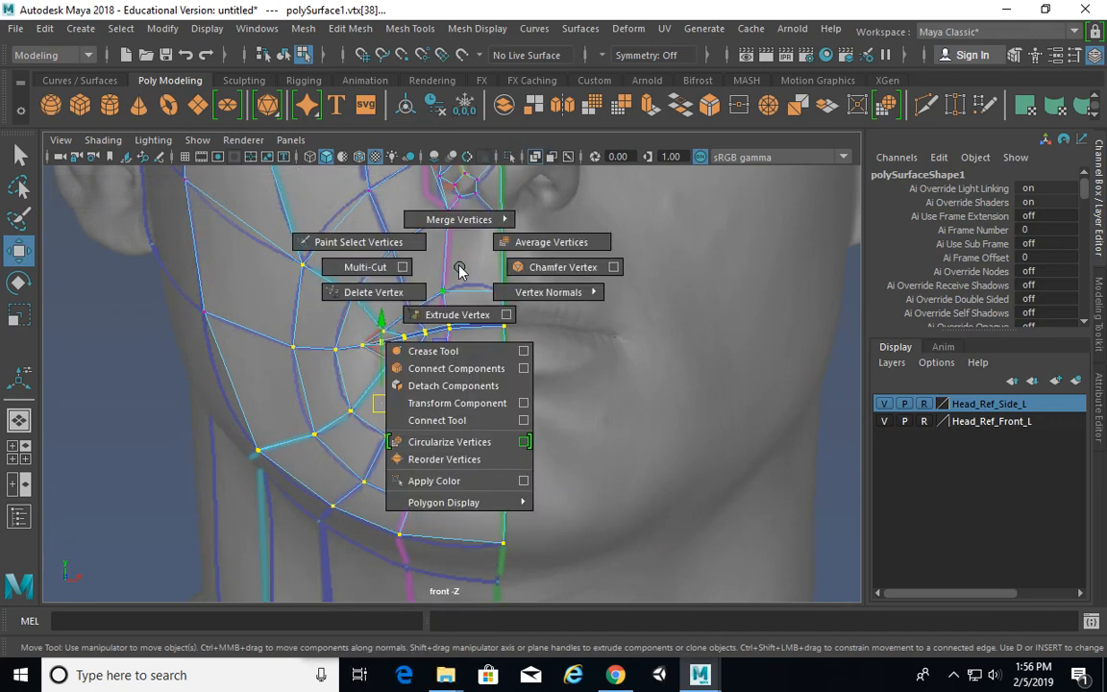
pyautogui.moveTo(464, 217)
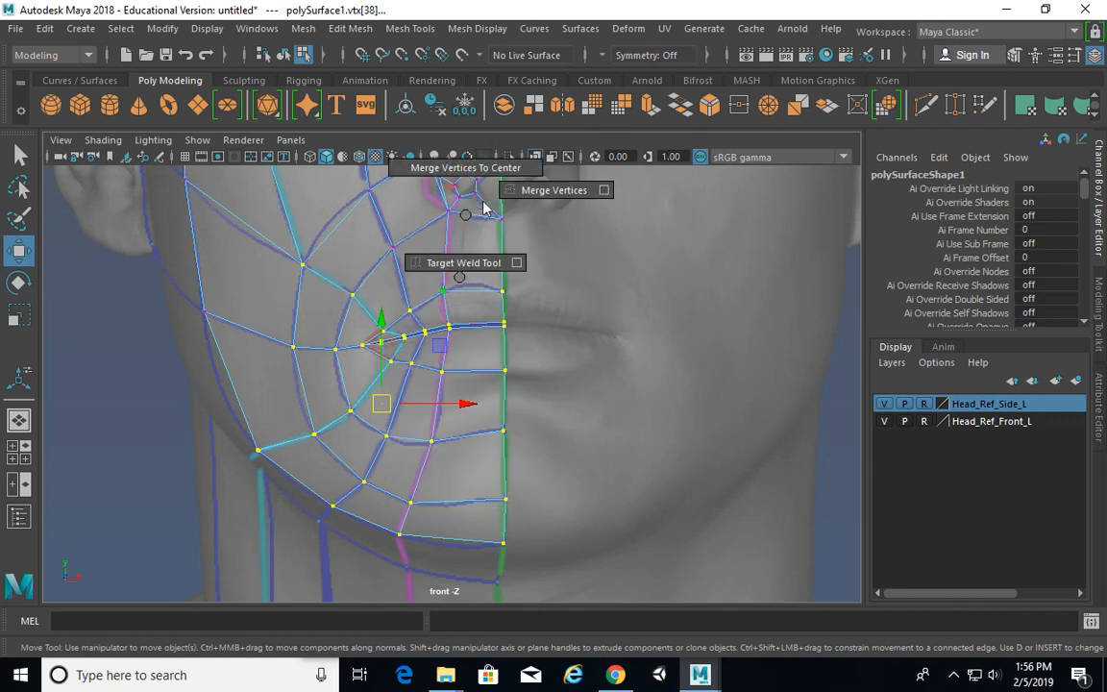
pyautogui.click(604, 190)
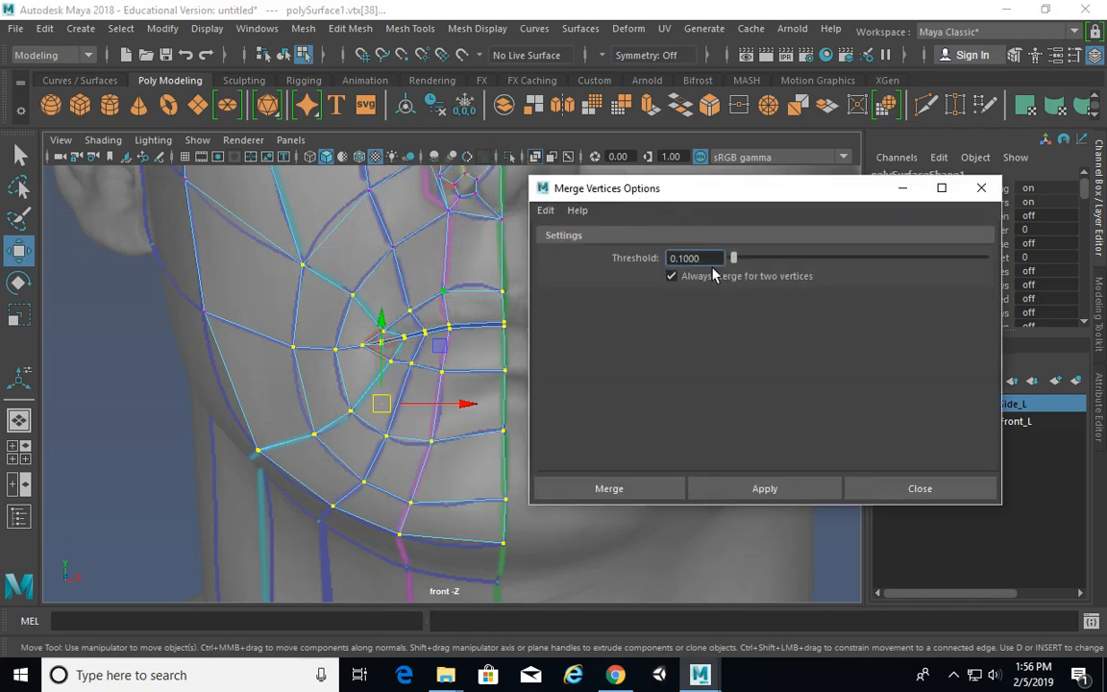
pyautogui.click(785, 487)
pyautogui.click(922, 491)
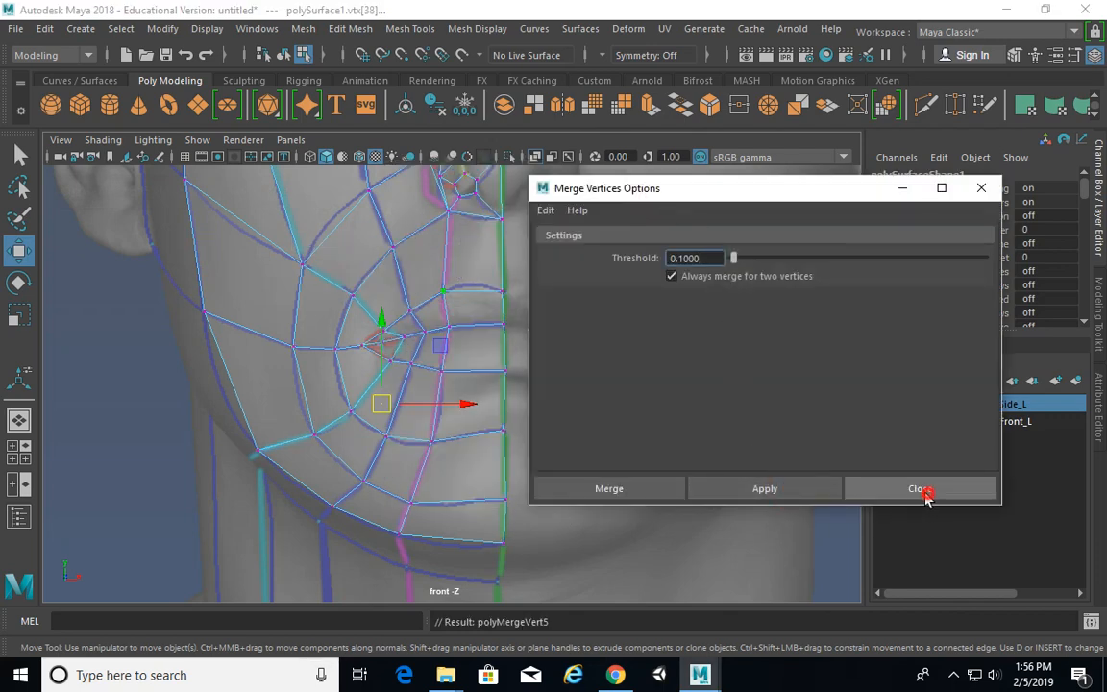
pyautogui.hotkey('ctrl', 'z')
pyautogui.hotkey('ctrl', 'z')
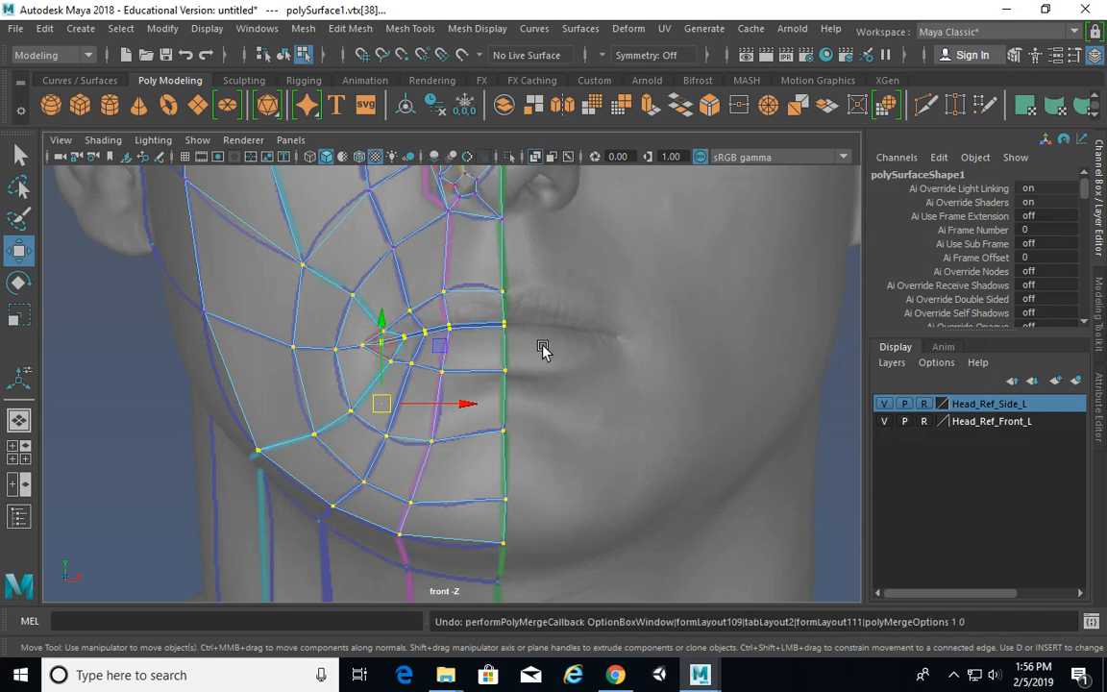
# Step: Merge the selected vertices around the mouth and jaw using a merge threshold of 0.01
pyautogui.keyDown('alt'); pyautogui.moveTo(355, 346); pyautogui.dragTo(494, 350, button='right'); pyautogui.keyUp('alt')
pyautogui.keyDown('alt'); pyautogui.moveTo(317, 341); pyautogui.dragTo(506, 348, button='right'); pyautogui.keyUp('alt')
pyautogui.keyDown('shift'); pyautogui.rightClick(529, 225); pyautogui.keyUp('shift')
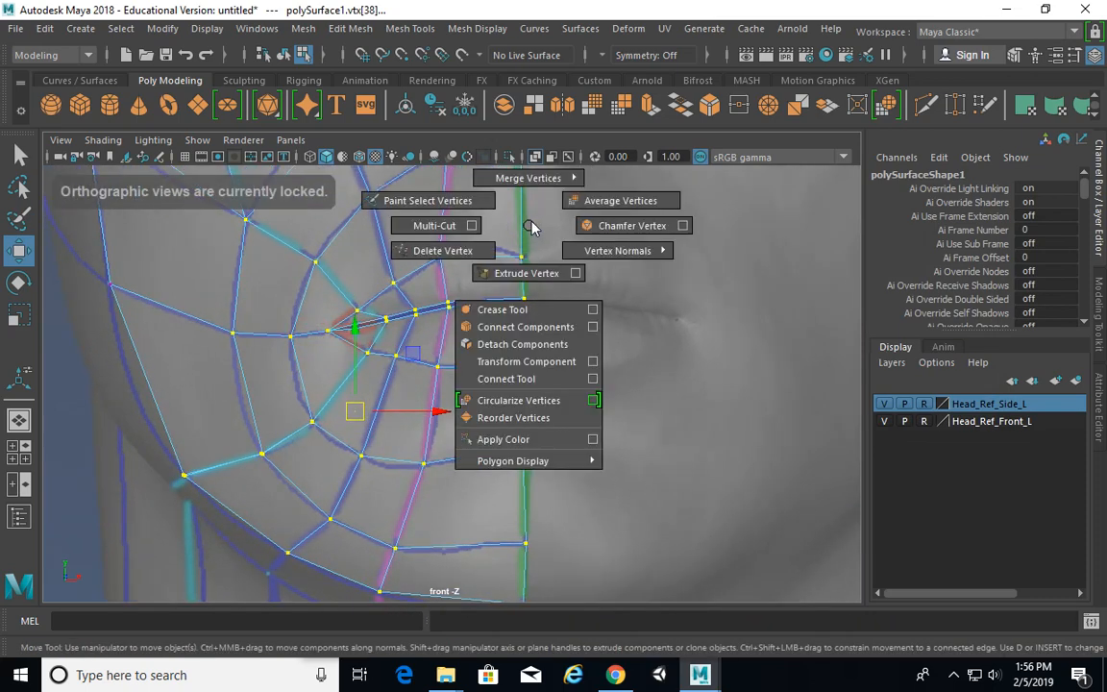
pyautogui.moveTo(553, 177)
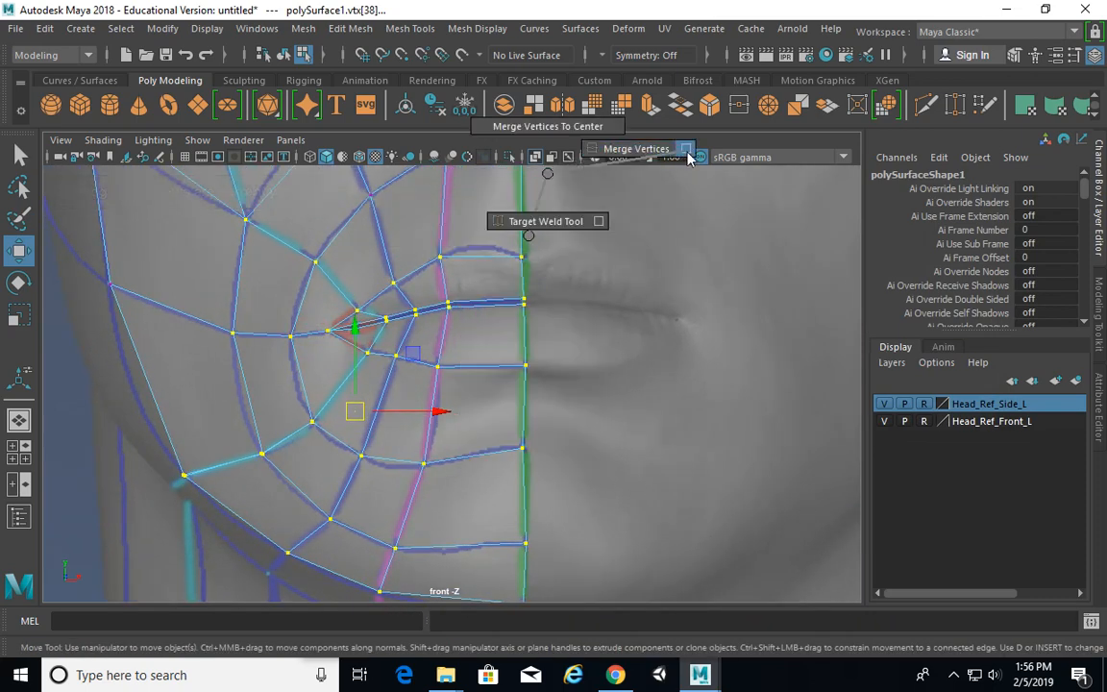
pyautogui.click(686, 149)
pyautogui.write('.01')
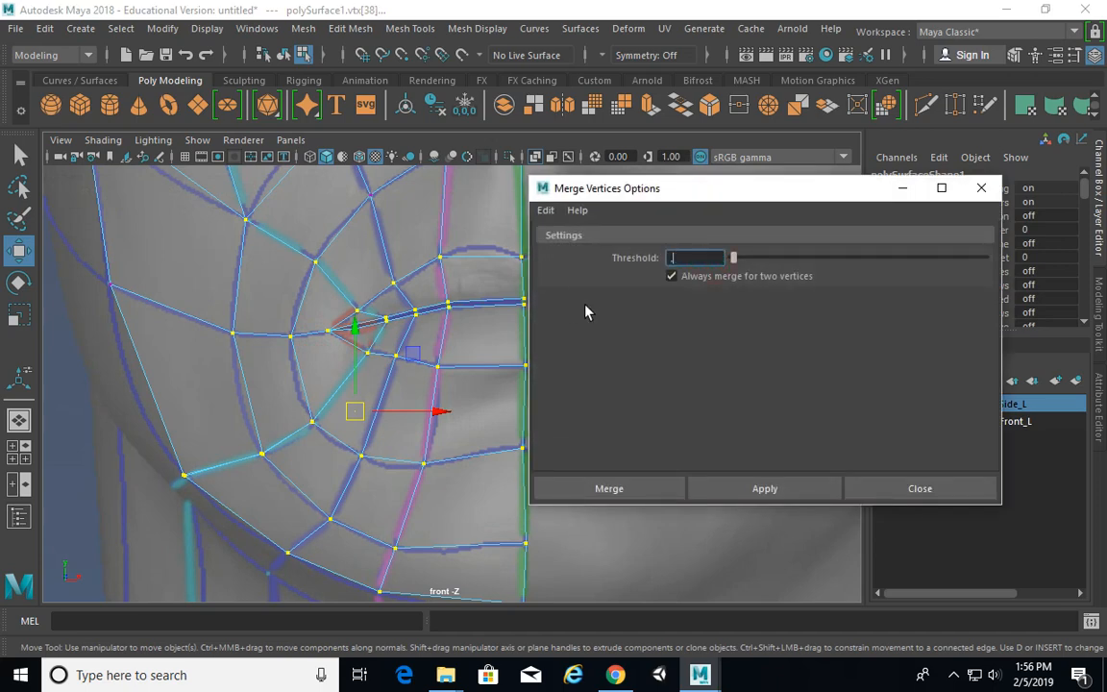
pyautogui.click(747, 490)
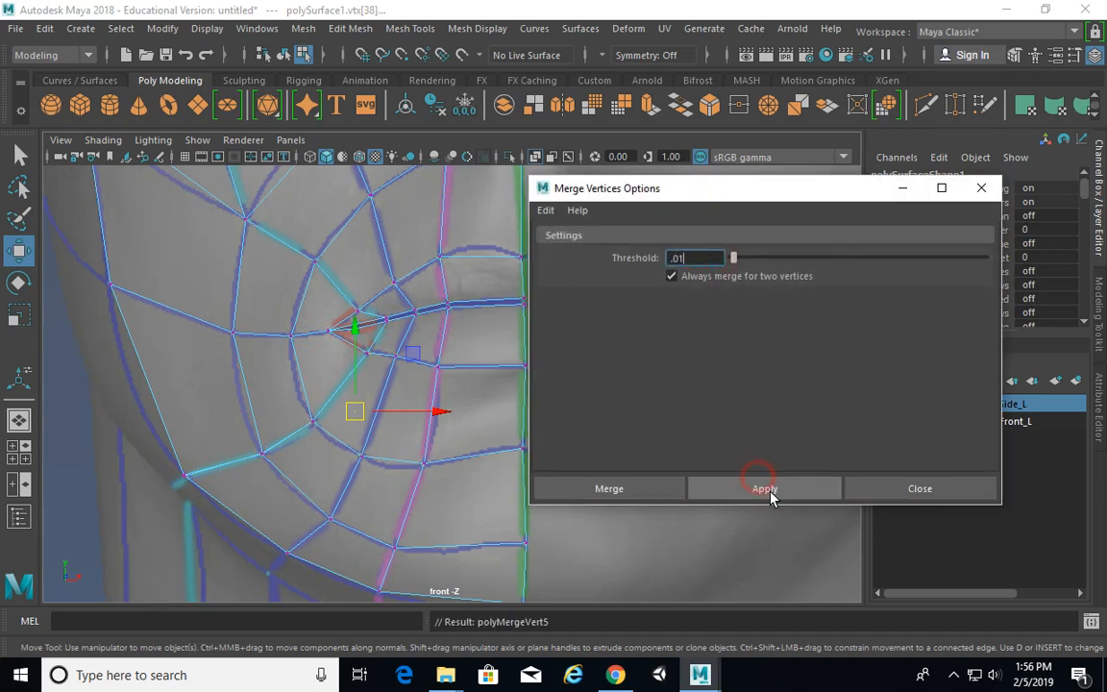
pyautogui.click(915, 492)
# Step: Try moving the selected mouth and jaw vertices forward along Z by about 8.89 cm in the perspective view
pyautogui.keyDown('alt'); pyautogui.moveTo(407, 374); pyautogui.dragTo(472, 414, button='middle'); pyautogui.keyUp('alt')
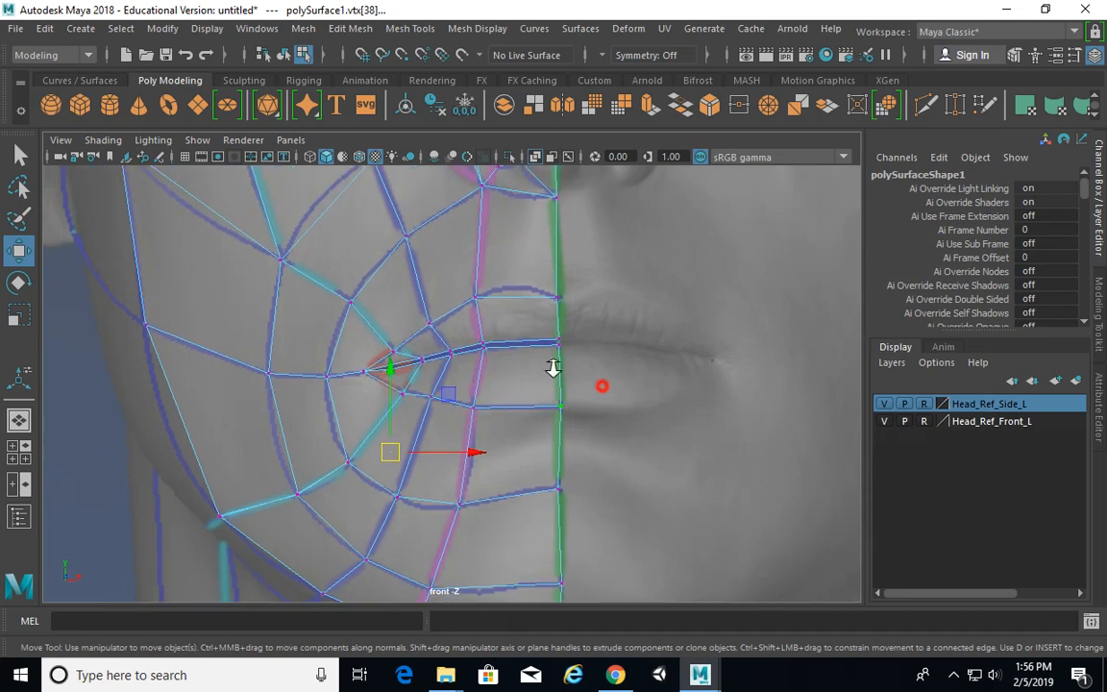
pyautogui.keyDown('alt'); pyautogui.moveTo(554, 368); pyautogui.dragTo(541, 368, button='right'); pyautogui.keyUp('alt')
pyautogui.keyDown('alt'); pyautogui.moveTo(545, 341); pyautogui.dragTo(533, 425, button='middle'); pyautogui.keyUp('alt')
pyautogui.keyDown('alt'); pyautogui.moveTo(724, 363); pyautogui.dragTo(490, 343, button='right'); pyautogui.keyUp('alt')
pyautogui.keyDown('alt'); pyautogui.moveTo(508, 329); pyautogui.dragTo(505, 351, button='middle'); pyautogui.keyUp('alt')
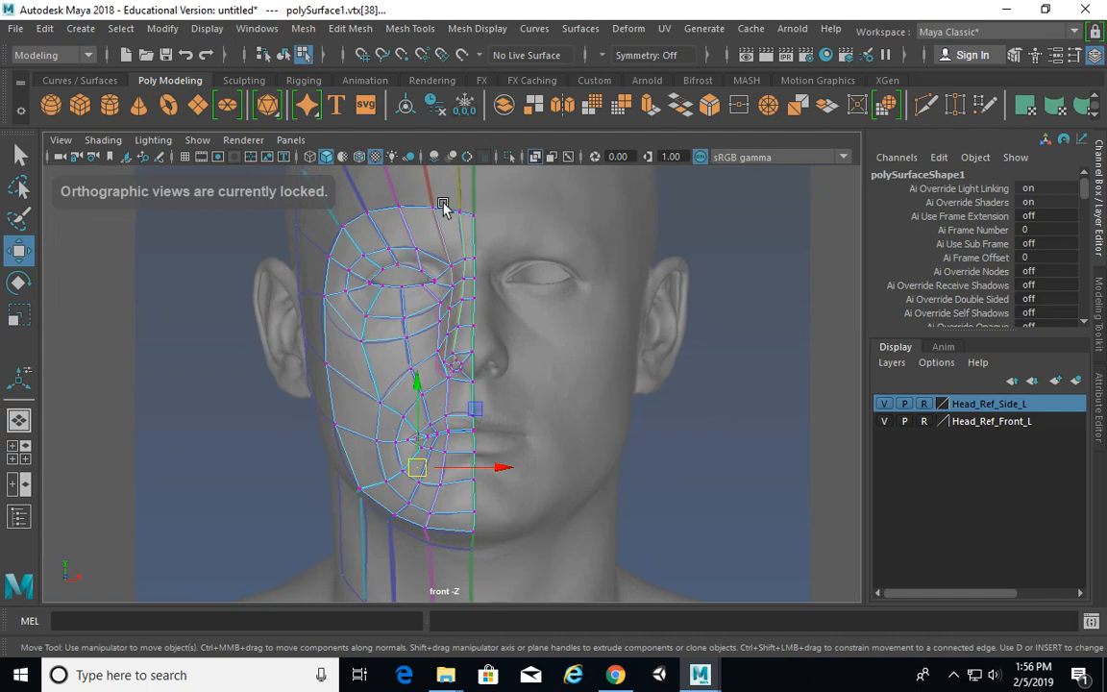
pyautogui.press('space')
pyautogui.press('space')
pyautogui.keyDown('alt'); pyautogui.moveTo(636, 315); pyautogui.dragTo(650, 333); pyautogui.keyUp('alt')
pyautogui.keyDown('alt'); pyautogui.moveTo(650, 333); pyautogui.dragTo(561, 326, button='right'); pyautogui.keyUp('alt')
pyautogui.keyDown('alt'); pyautogui.moveTo(560, 325); pyautogui.dragTo(668, 439); pyautogui.keyUp('alt')
pyautogui.hotkey('ctrl', 'z')
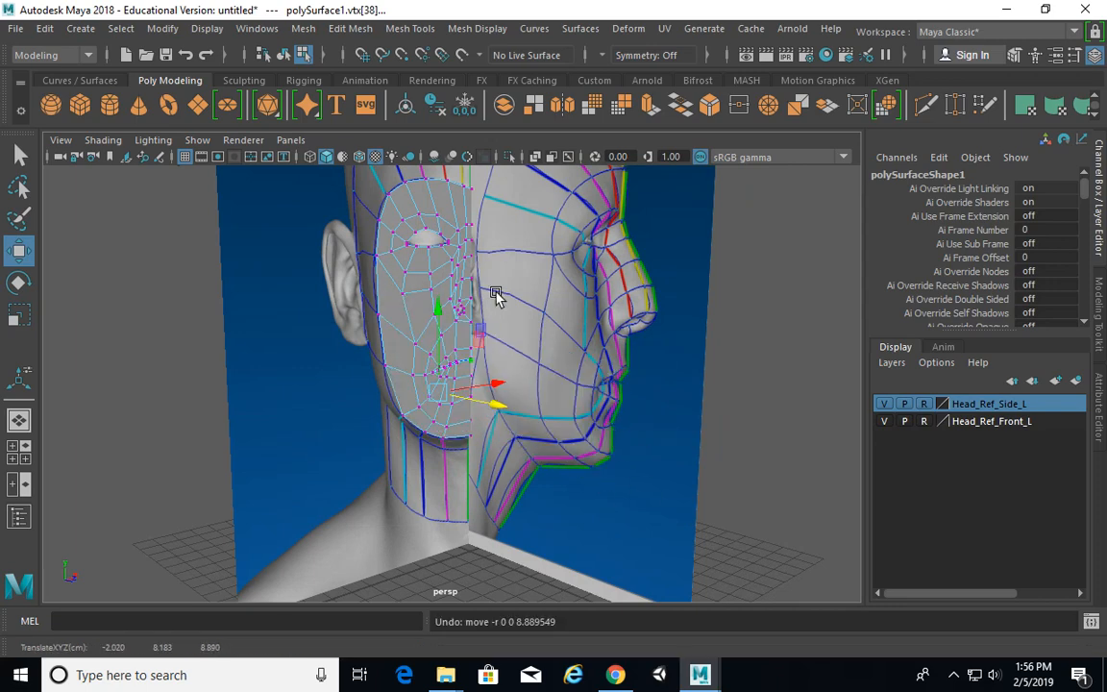
# Step: Select every vertex of the half-face mesh in the perspective view
pyautogui.press('F8')
pyautogui.keyDown('alt'); pyautogui.moveTo(505, 316); pyautogui.dragTo(464, 316); pyautogui.keyUp('alt')
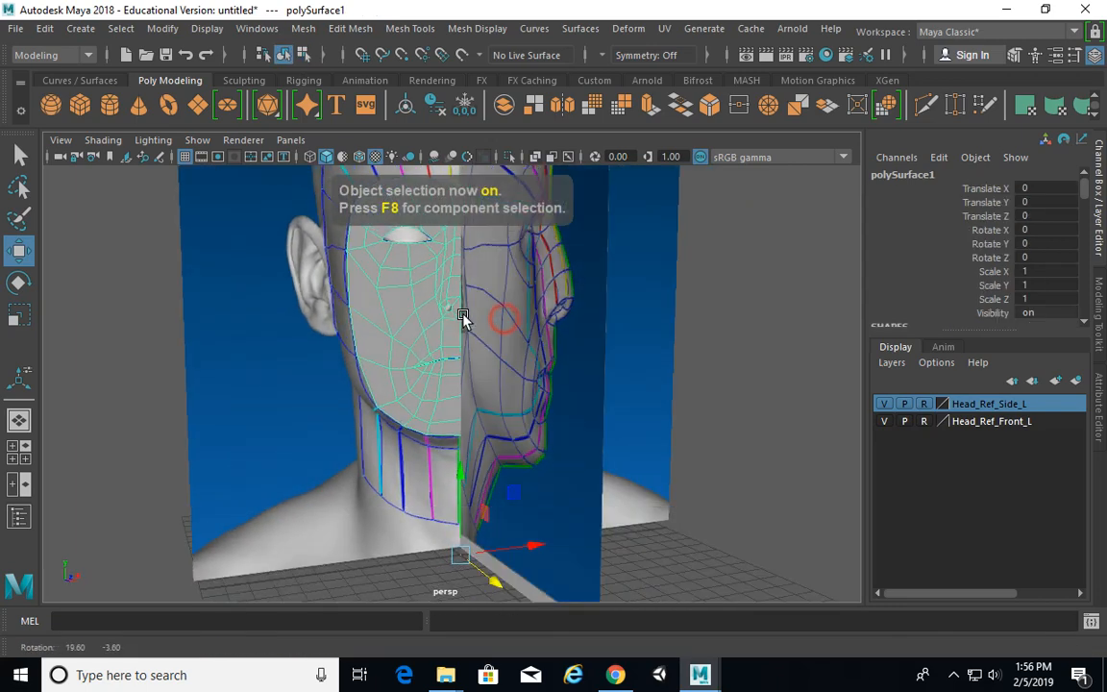
pyautogui.moveTo(440, 175); pyautogui.dragTo(364, 181, button='right')
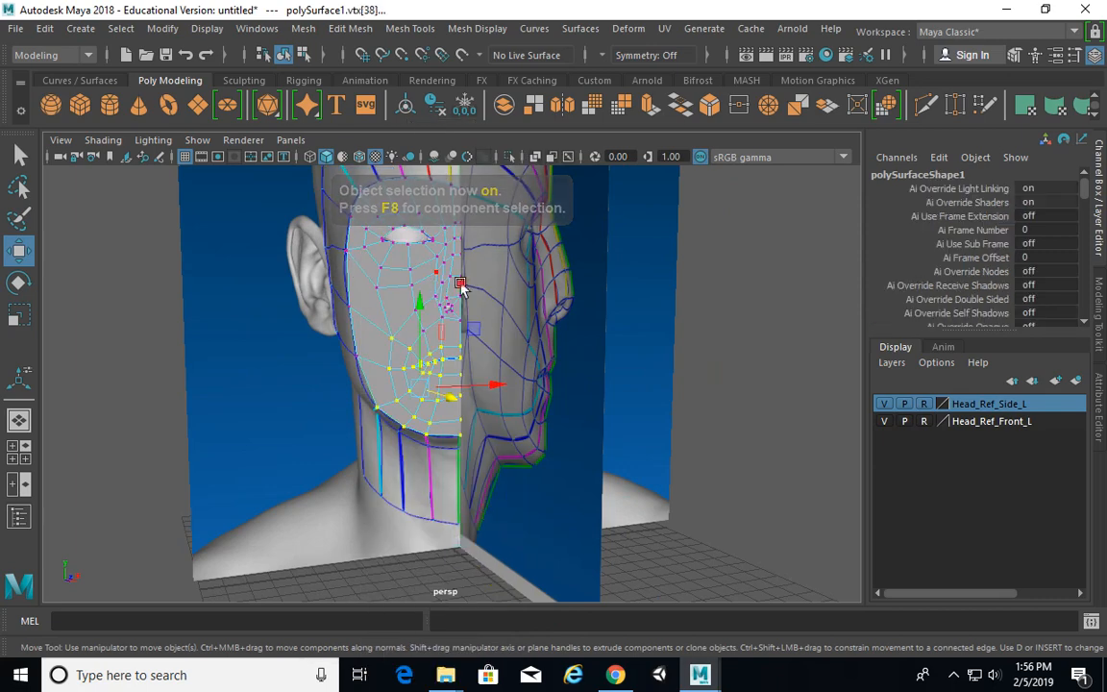
pyautogui.moveTo(460, 286)
pyautogui.keyDown('alt'); pyautogui.mouseDown()
pyautogui.moveTo(502, 293)
pyautogui.moveTo(477, 285)
pyautogui.mouseUp(); pyautogui.keyUp('alt')
pyautogui.moveTo(315, 221); pyautogui.dragTo(634, 634)
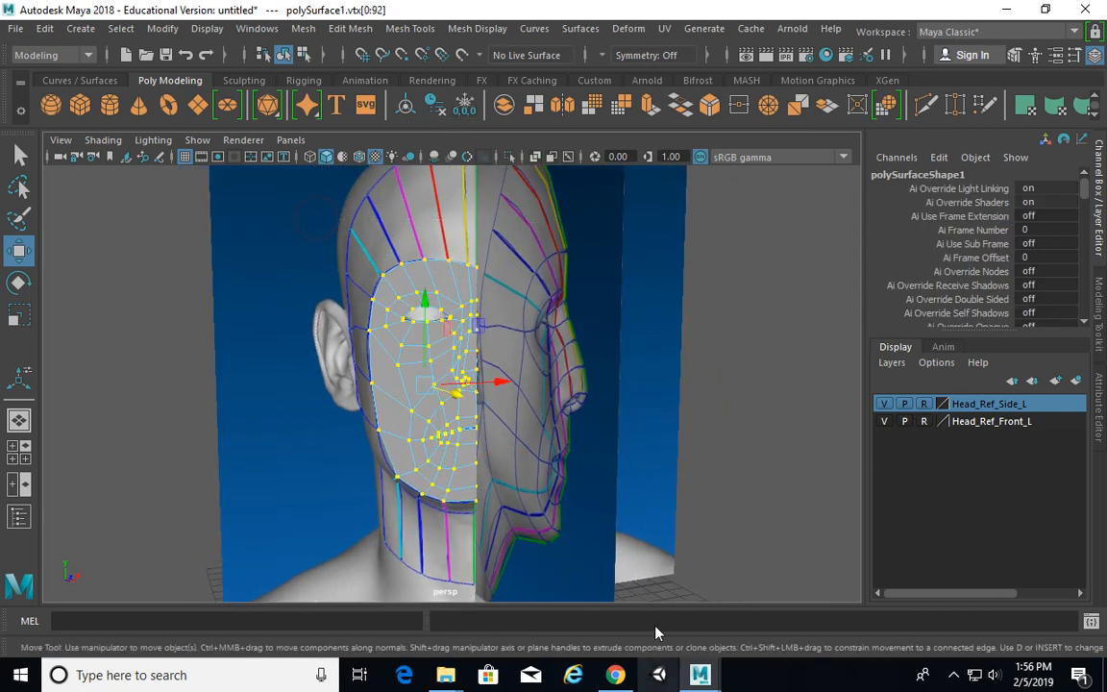
pyautogui.keyDown('alt'); pyautogui.moveTo(670, 463); pyautogui.dragTo(656, 430); pyautogui.keyUp('alt')
pyautogui.press('space')
pyautogui.press('space')
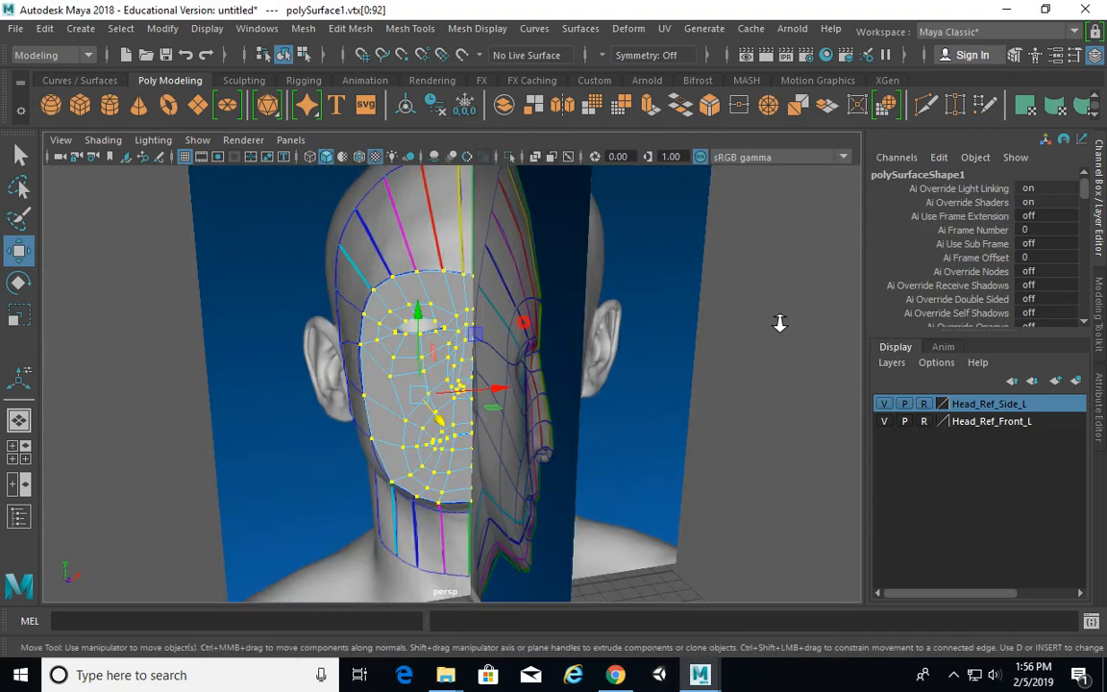
pyautogui.scroll(5, 528, 460)
pyautogui.keyDown('alt'); pyautogui.moveTo(529, 460); pyautogui.dragTo(541, 450); pyautogui.keyUp('alt')
pyautogui.keyDown('alt'); pyautogui.moveTo(571, 329); pyautogui.dragTo(285, 209, button='right'); pyautogui.keyUp('alt')
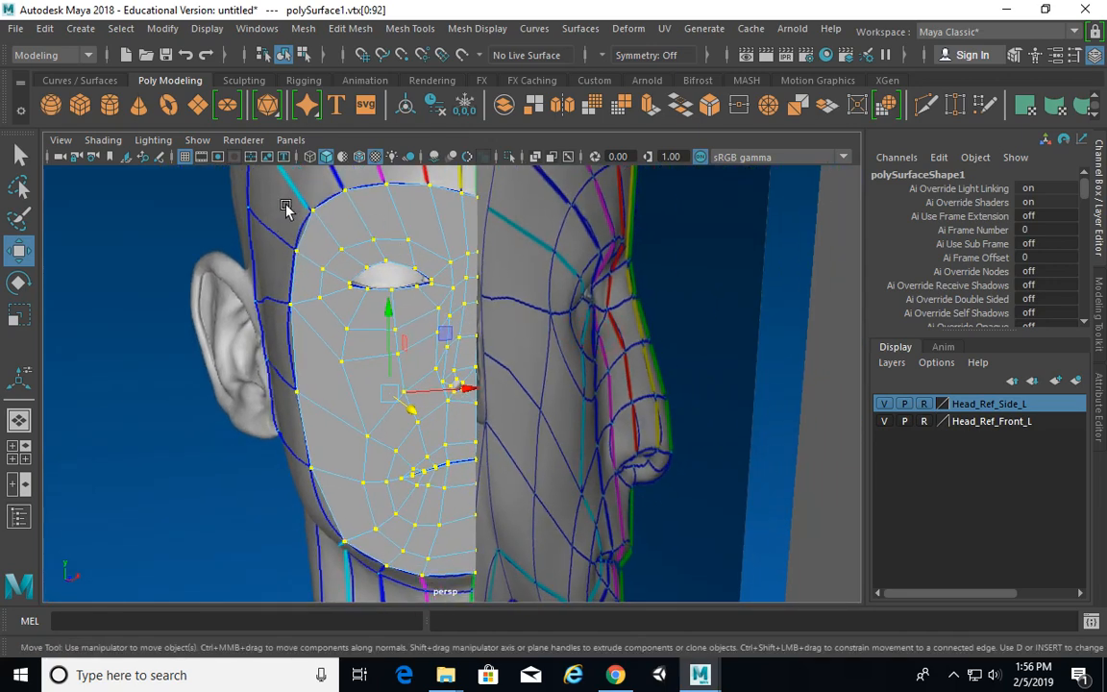
# Step: Try merging all vertices of the half-face mesh with a threshold of 0.1
pyautogui.keyDown('shift'); pyautogui.moveTo(461, 214); pyautogui.dragTo(468, 168, button='right'); pyautogui.keyUp('shift')
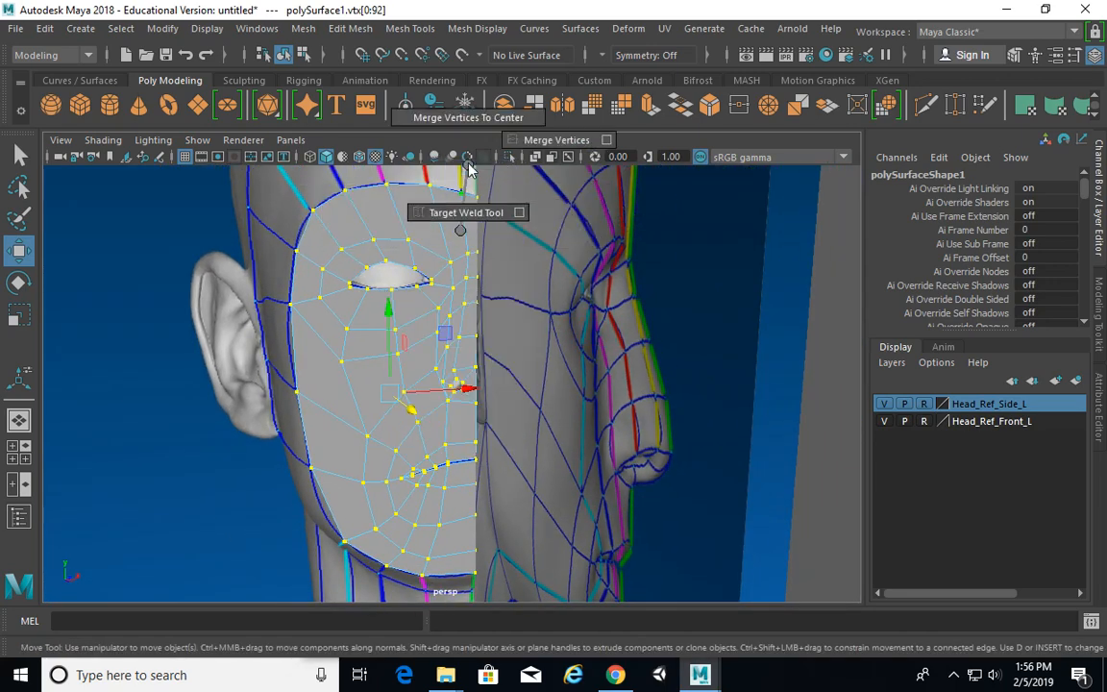
pyautogui.keyDown('shift'); pyautogui.moveTo(611, 143); pyautogui.dragTo(607, 140, button='right'); pyautogui.keyUp('shift')
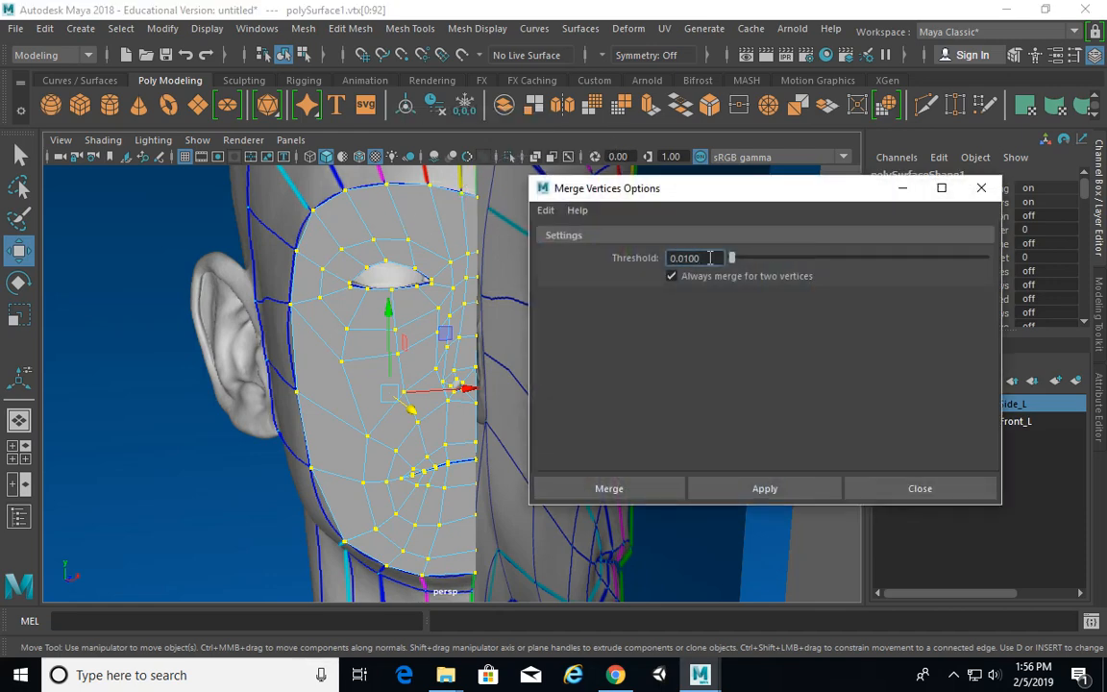
pyautogui.moveTo(712, 195); pyautogui.dragTo(743, 180)
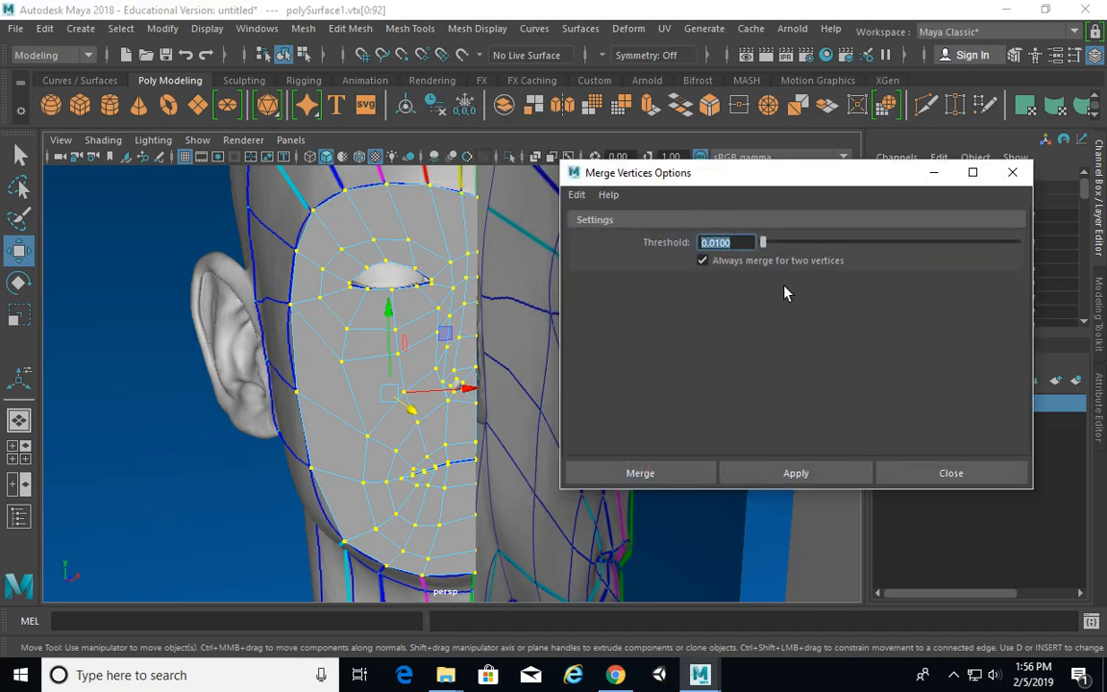
pyautogui.write('.1')
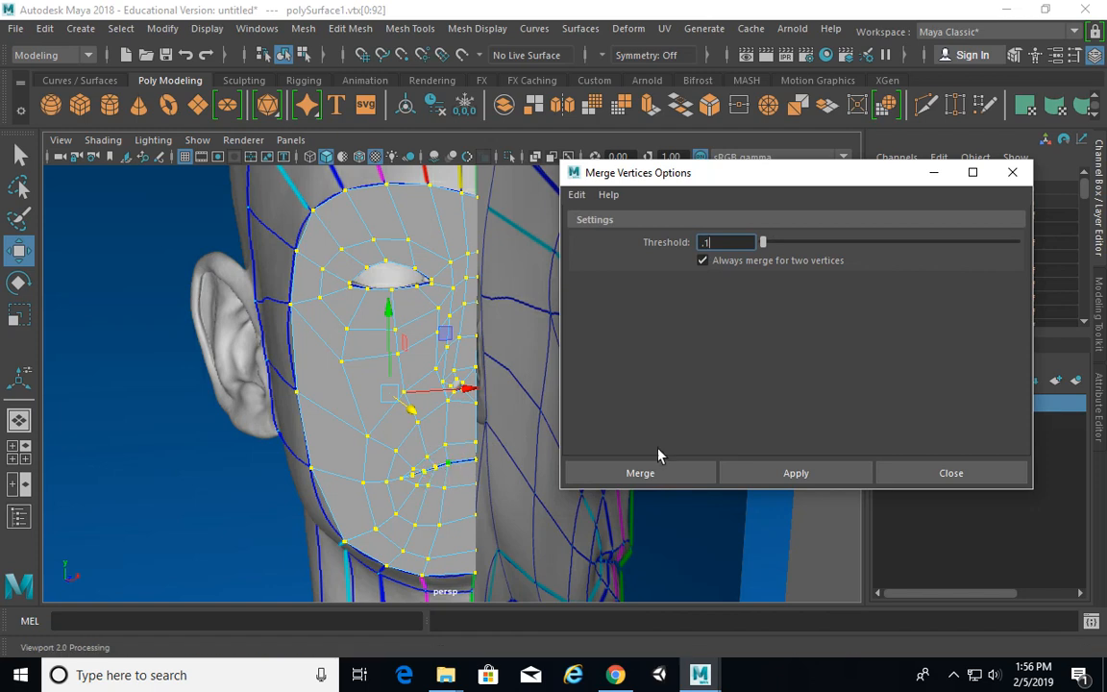
pyautogui.click(831, 469)
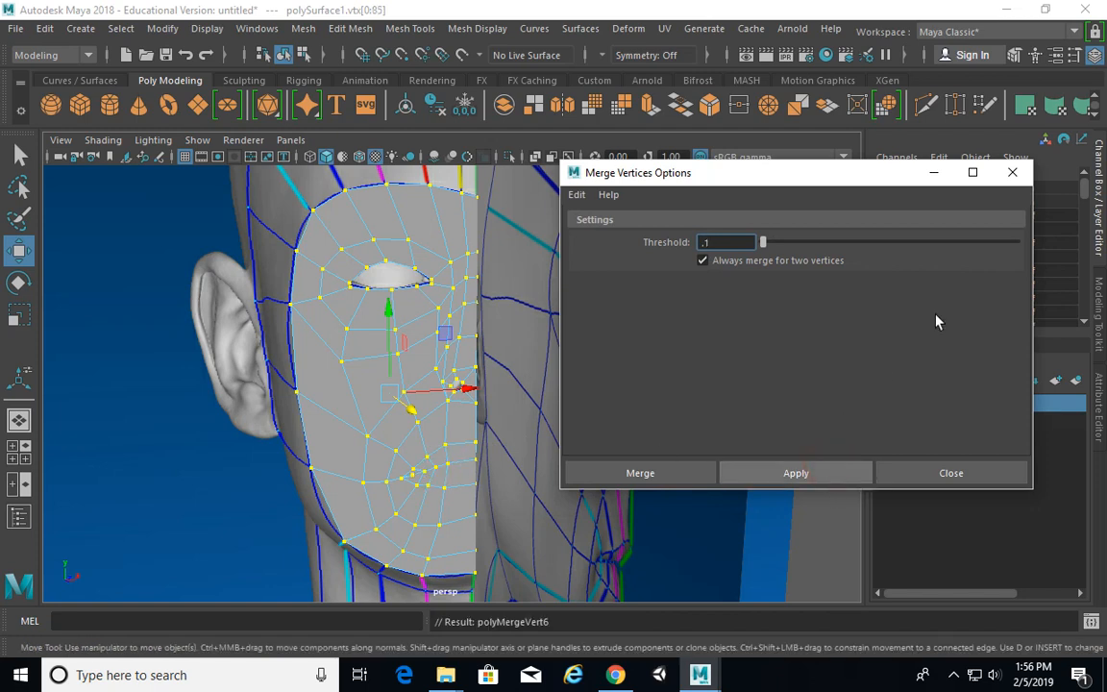
# Step: Lower the merge threshold to 0.01, apply it to all half-face vertices, and close the merge options
pyautogui.doubleClick(721, 242)
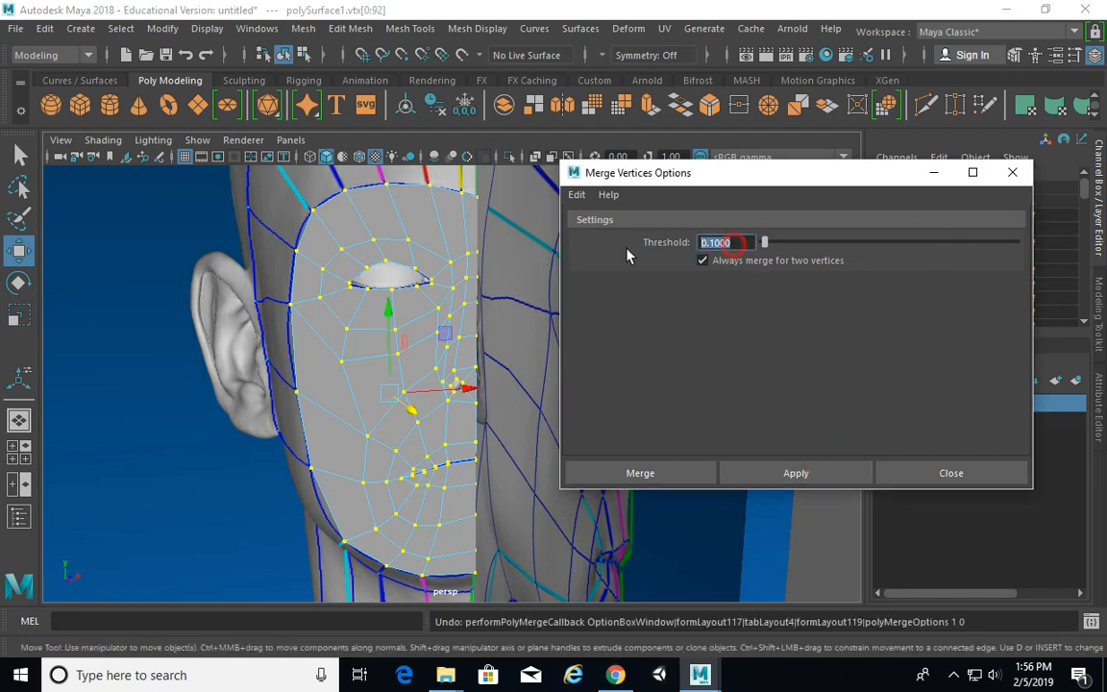
pyautogui.write('.01')
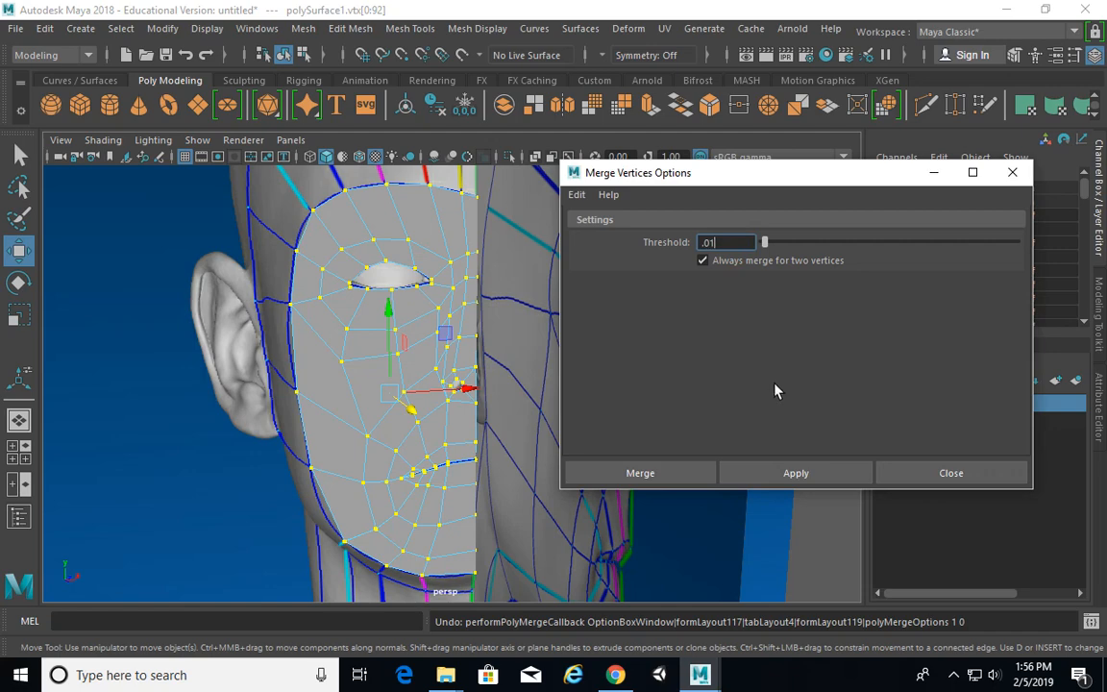
pyautogui.click(822, 474)
pyautogui.click(910, 474)
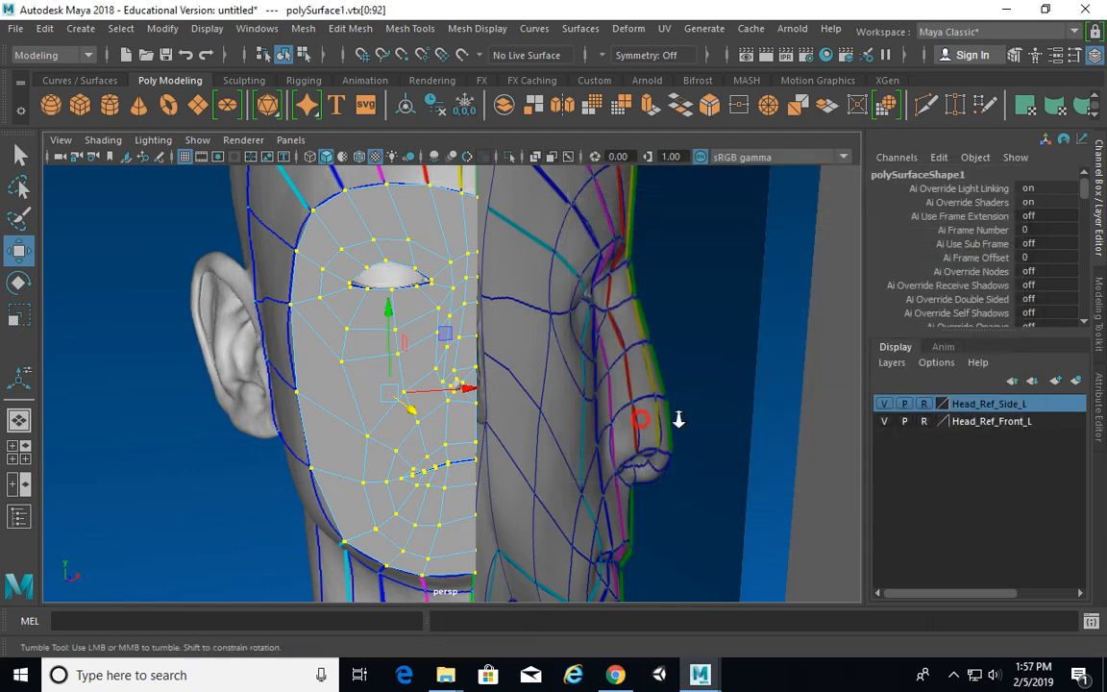
# Step: Show the half-face mesh in smooth preview, switch to component selection, and clear the vertex selection
pyautogui.keyDown('alt'); pyautogui.moveTo(677, 420); pyautogui.dragTo(715, 420); pyautogui.keyUp('alt')
pyautogui.keyDown('alt'); pyautogui.moveTo(617, 304); pyautogui.dragTo(377, 278); pyautogui.keyUp('alt')
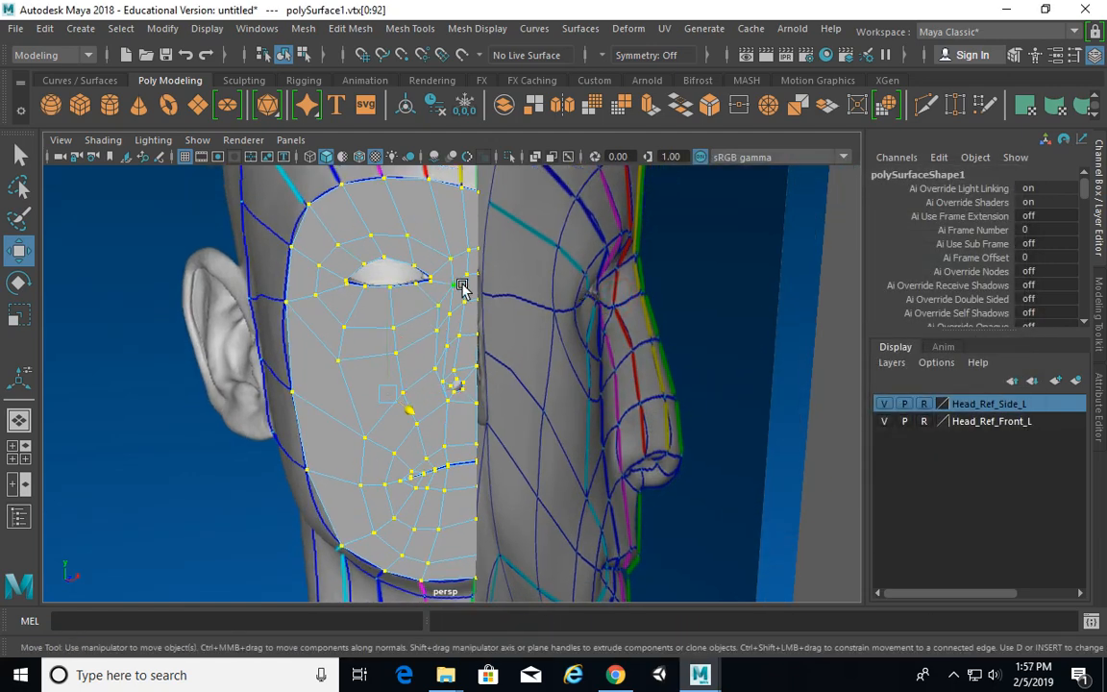
pyautogui.press('F8')
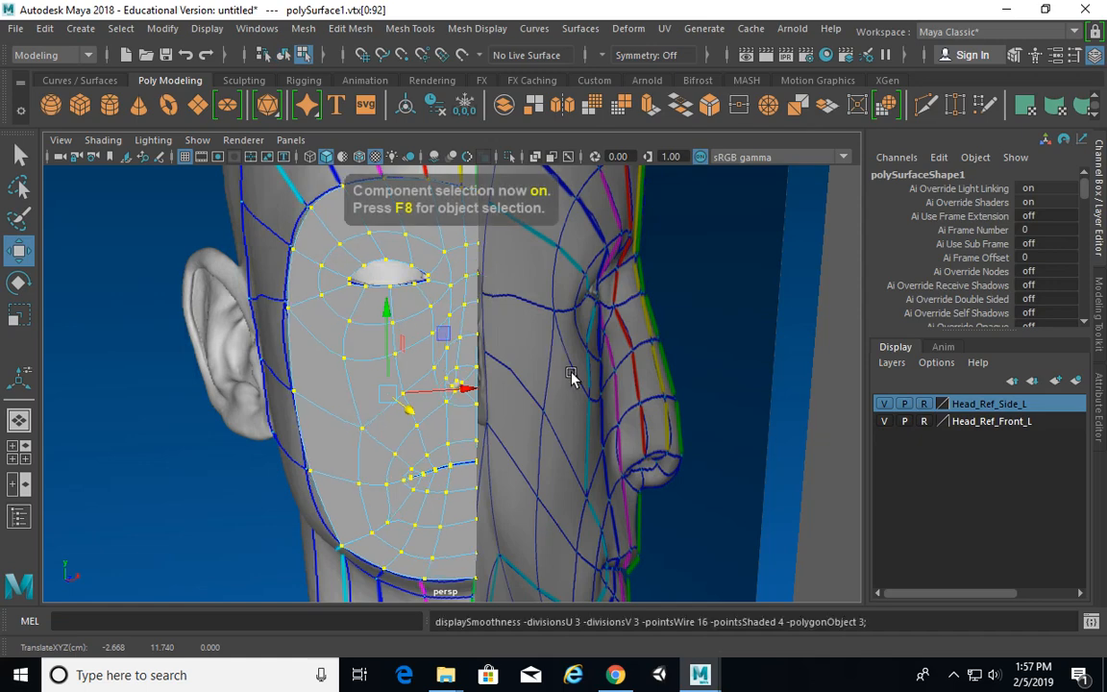
pyautogui.keyDown('alt'); pyautogui.moveTo(574, 376); pyautogui.dragTo(530, 330); pyautogui.keyUp('alt')
pyautogui.click(784, 365)
pyautogui.keyDown('alt'); pyautogui.moveTo(785, 366); pyautogui.dragTo(562, 403); pyautogui.keyUp('alt')
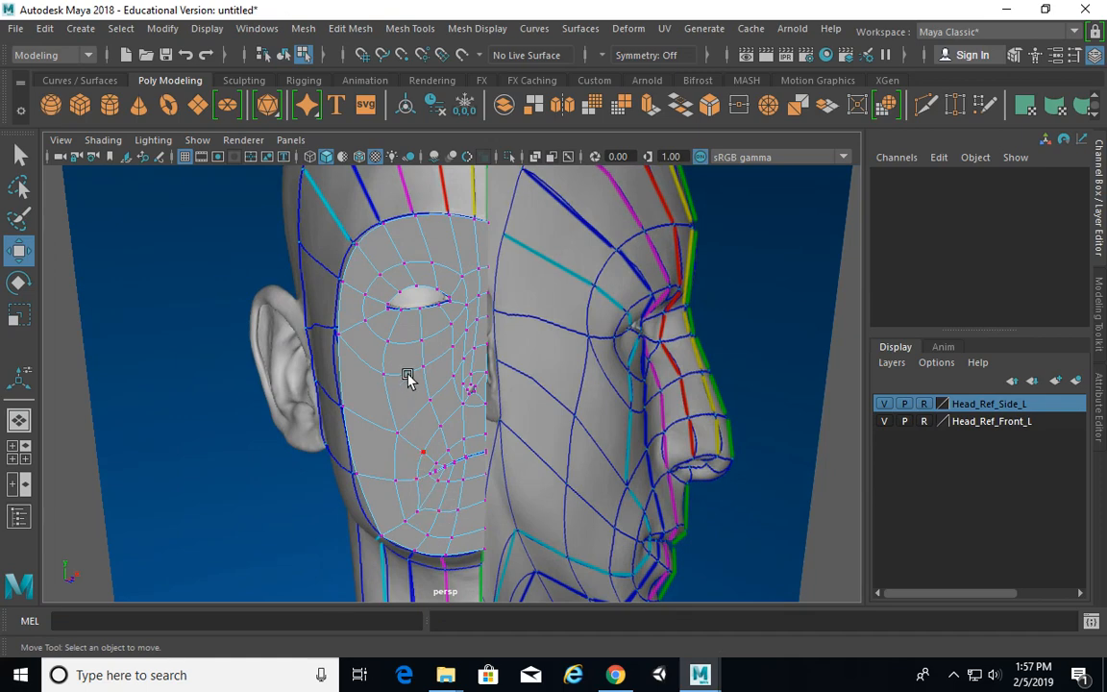
# Step: Merge the overlapping vertices at the split in the edge running from below the mouth corner toward the jaw
pyautogui.keyDown('alt'); pyautogui.moveTo(433, 455); pyautogui.dragTo(455, 455); pyautogui.keyUp('alt')
pyautogui.keyDown('alt'); pyautogui.moveTo(455, 455); pyautogui.dragTo(561, 394, button='right'); pyautogui.keyUp('alt')
pyautogui.keyDown('alt'); pyautogui.moveTo(480, 408); pyautogui.dragTo(471, 327, button='middle'); pyautogui.keyUp('alt')
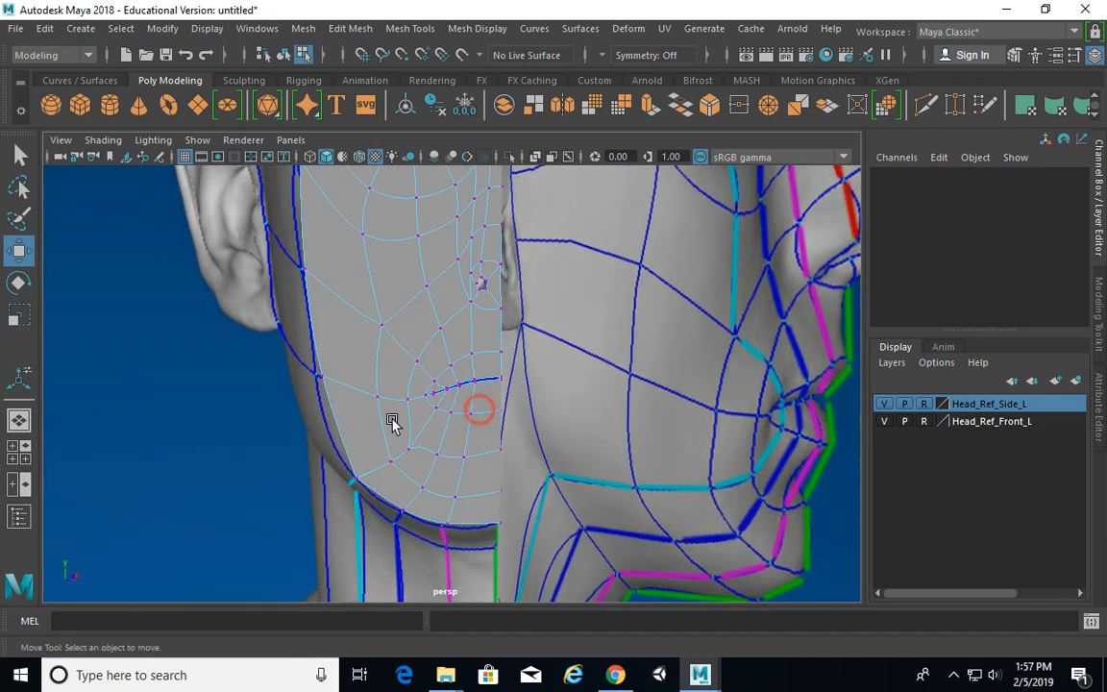
pyautogui.keyDown('alt'); pyautogui.moveTo(394, 421); pyautogui.dragTo(394, 493, button='right'); pyautogui.keyUp('alt')
pyautogui.keyDown('alt'); pyautogui.moveTo(353, 529); pyautogui.dragTo(519, 425, button='right'); pyautogui.keyUp('alt')
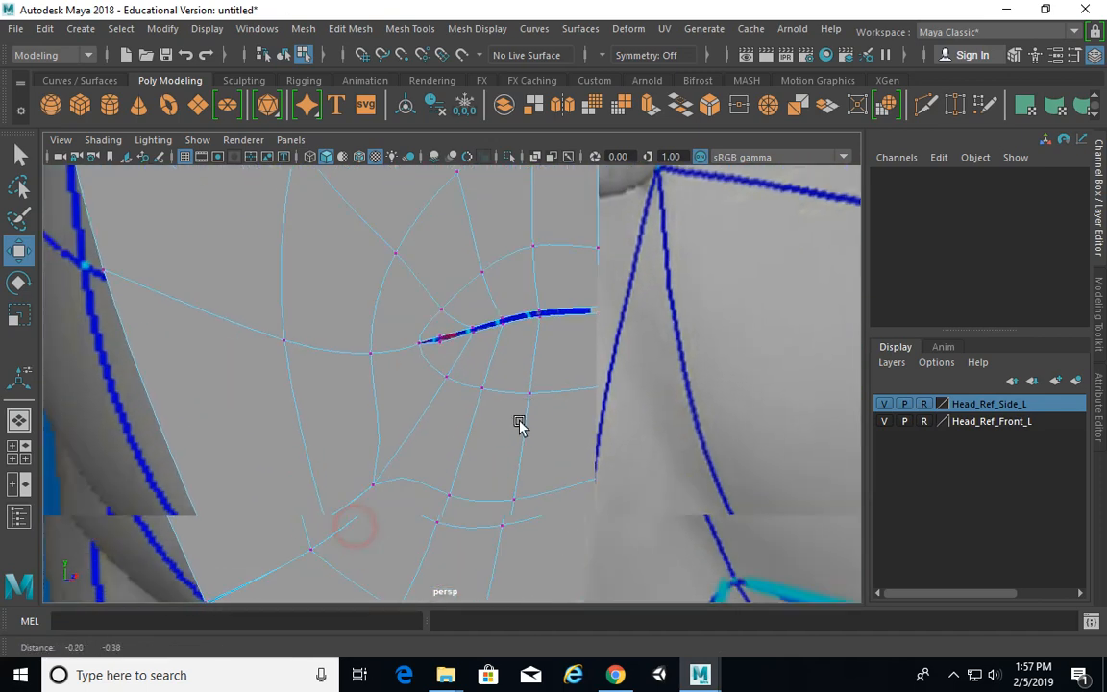
pyautogui.keyDown('alt'); pyautogui.moveTo(254, 442); pyautogui.dragTo(384, 458, button='right'); pyautogui.keyUp('alt')
pyautogui.keyDown('alt'); pyautogui.moveTo(297, 433); pyautogui.dragTo(509, 449, button='right'); pyautogui.keyUp('alt')
pyautogui.keyDown('alt'); pyautogui.moveTo(509, 449); pyautogui.dragTo(563, 432); pyautogui.keyUp('alt')
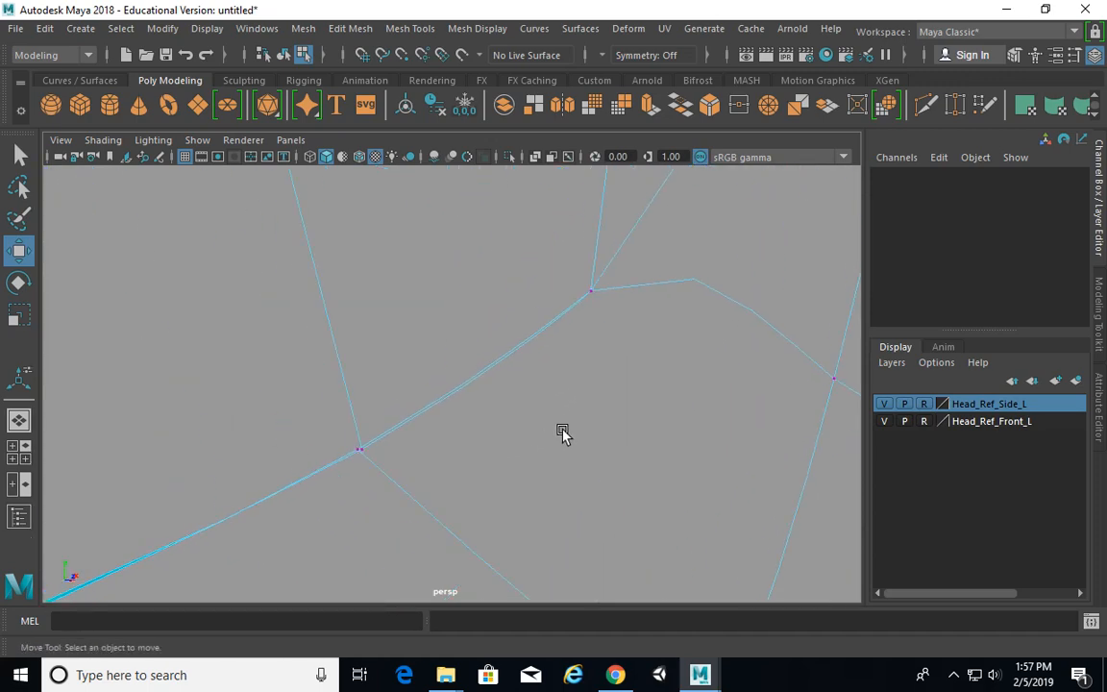
pyautogui.click(562, 287)
pyautogui.keyDown('shift'); pyautogui.click(384, 469); pyautogui.keyUp('shift')
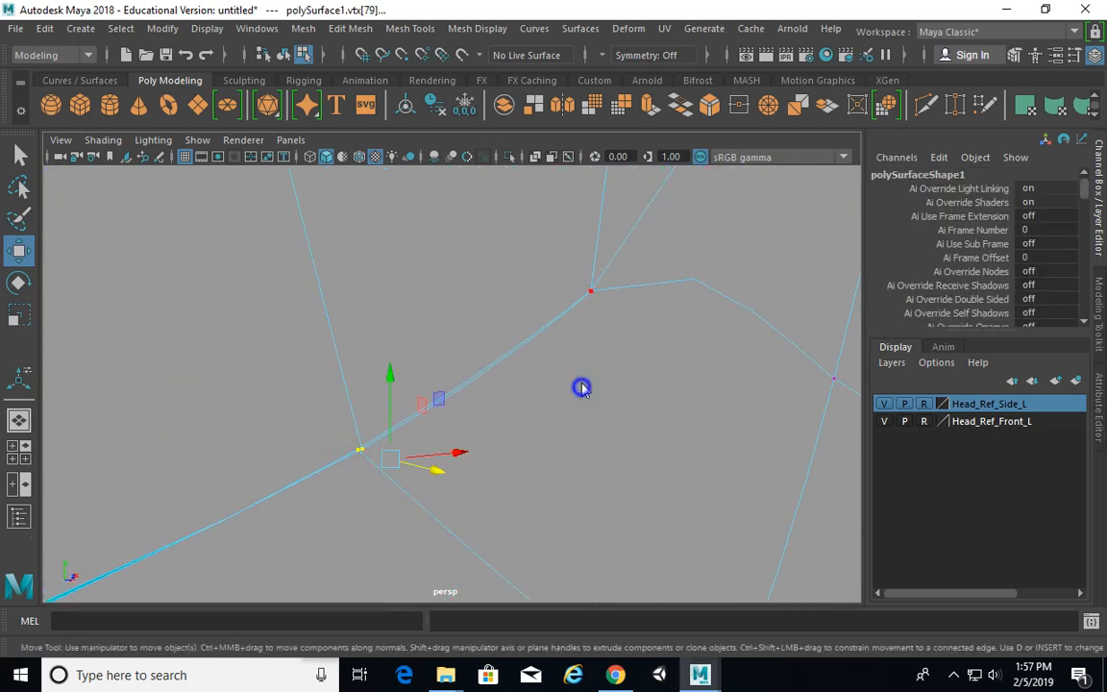
pyautogui.keyDown('shift'); pyautogui.moveTo(581, 388); pyautogui.dragTo(269, 423, button='right'); pyautogui.keyUp('shift')
# Step: Merge the second overlapping vertex pair at the jaw end of the same split edge
pyautogui.moveTo(176, 463); pyautogui.dragTo(267, 519)
pyautogui.keyDown('shift'); pyautogui.moveTo(269, 376); pyautogui.dragTo(287, 285, button='right'); pyautogui.keyUp('shift')
pyautogui.keyDown('alt'); pyautogui.moveTo(600, 398); pyautogui.dragTo(428, 445, button='right'); pyautogui.keyUp('alt')
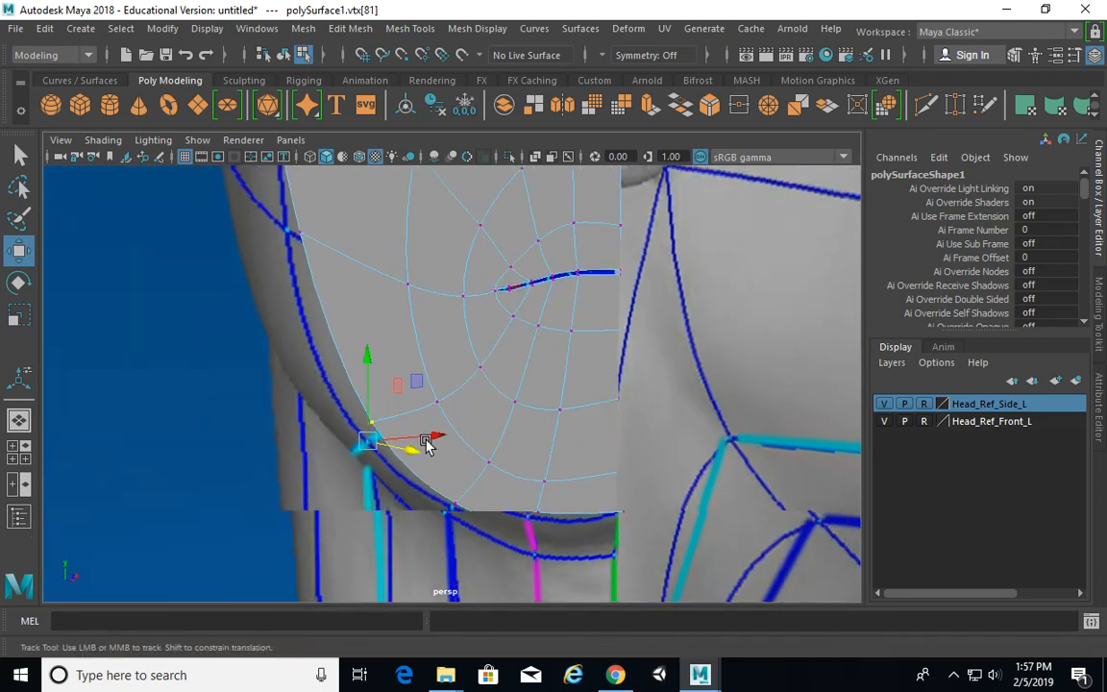
# Step: Return the half-face mesh to object selection and turn off its smooth preview
pyautogui.keyDown('alt'); pyautogui.moveTo(428, 445); pyautogui.dragTo(461, 474); pyautogui.keyUp('alt')
pyautogui.keyDown('alt'); pyautogui.moveTo(536, 469); pyautogui.dragTo(650, 432); pyautogui.keyUp('alt')
pyautogui.keyDown('alt'); pyautogui.moveTo(647, 429); pyautogui.dragTo(519, 457, button='right'); pyautogui.keyUp('alt')
pyautogui.keyDown('alt'); pyautogui.moveTo(519, 456); pyautogui.dragTo(509, 457); pyautogui.keyUp('alt')
pyautogui.keyDown('alt'); pyautogui.moveTo(587, 447); pyautogui.dragTo(471, 427, button='right'); pyautogui.keyUp('alt')
pyautogui.keyDown('alt'); pyautogui.moveTo(471, 430); pyautogui.dragTo(582, 483); pyautogui.keyUp('alt')
pyautogui.press('3')
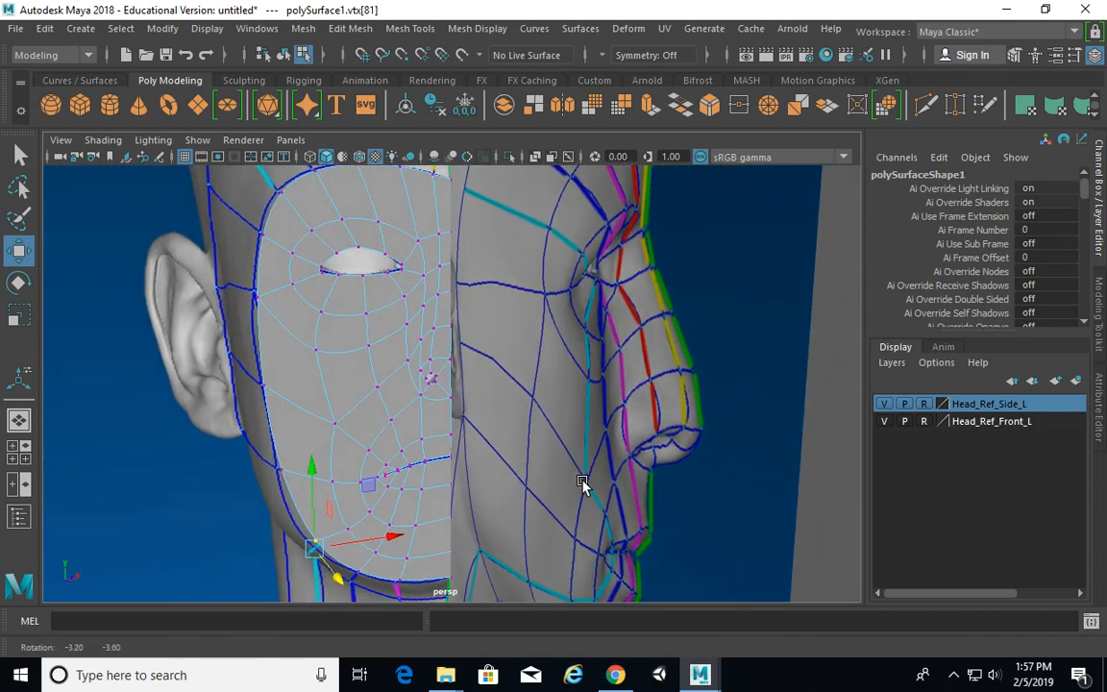
pyautogui.press('F8')
pyautogui.press('1')
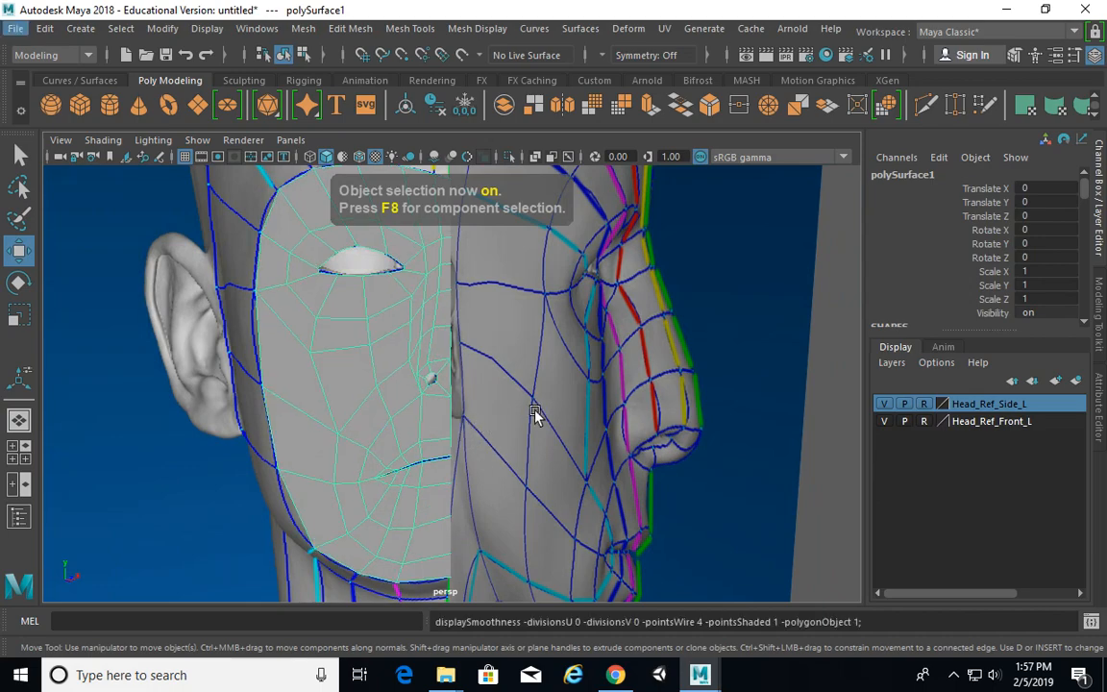
# Step: Compare the flat half-face mesh with the side profile reference and switch the mesh to vertex mode
pyautogui.keyDown('alt'); pyautogui.moveTo(535, 413); pyautogui.dragTo(558, 395); pyautogui.keyUp('alt')
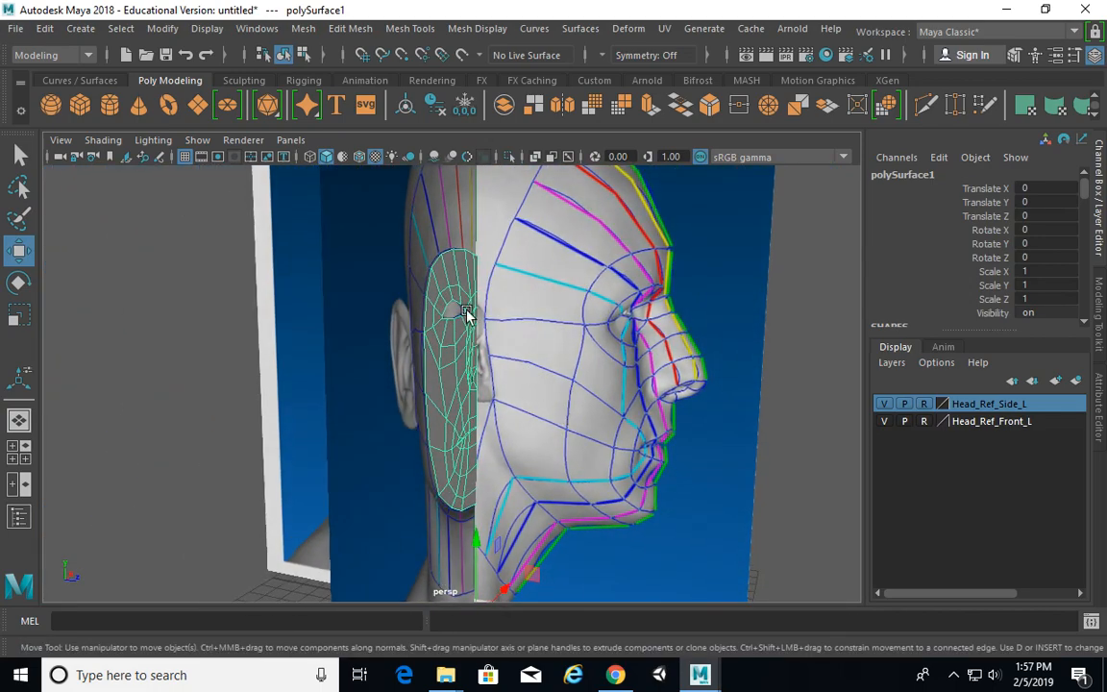
pyautogui.keyDown('alt'); pyautogui.moveTo(466, 314); pyautogui.dragTo(467, 286); pyautogui.keyUp('alt')
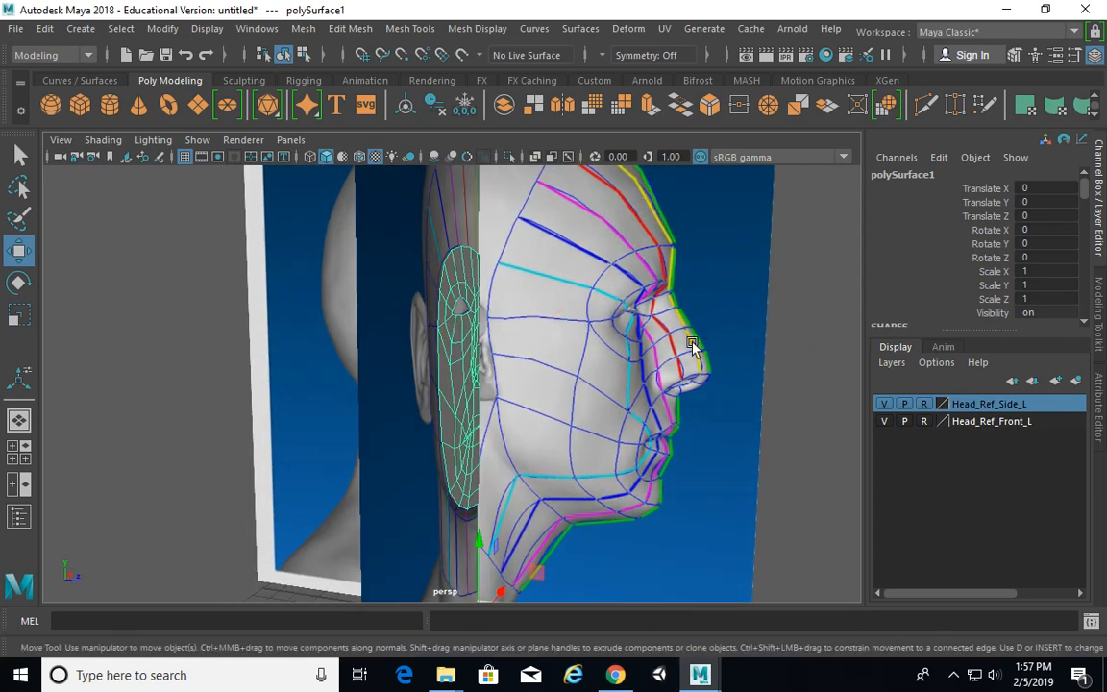
pyautogui.keyDown('alt'); pyautogui.moveTo(601, 472); pyautogui.dragTo(505, 438); pyautogui.keyUp('alt')
pyautogui.keyDown('alt'); pyautogui.moveTo(565, 392); pyautogui.dragTo(488, 363); pyautogui.keyUp('alt')
pyautogui.moveTo(442, 274); pyautogui.dragTo(390, 179, button='right')
pyautogui.keyDown('alt'); pyautogui.moveTo(529, 268); pyautogui.dragTo(425, 268); pyautogui.keyUp('alt')
# Step: Select all vertices along the face's centerline in the front view and return to the four-view layout
pyautogui.press('space')
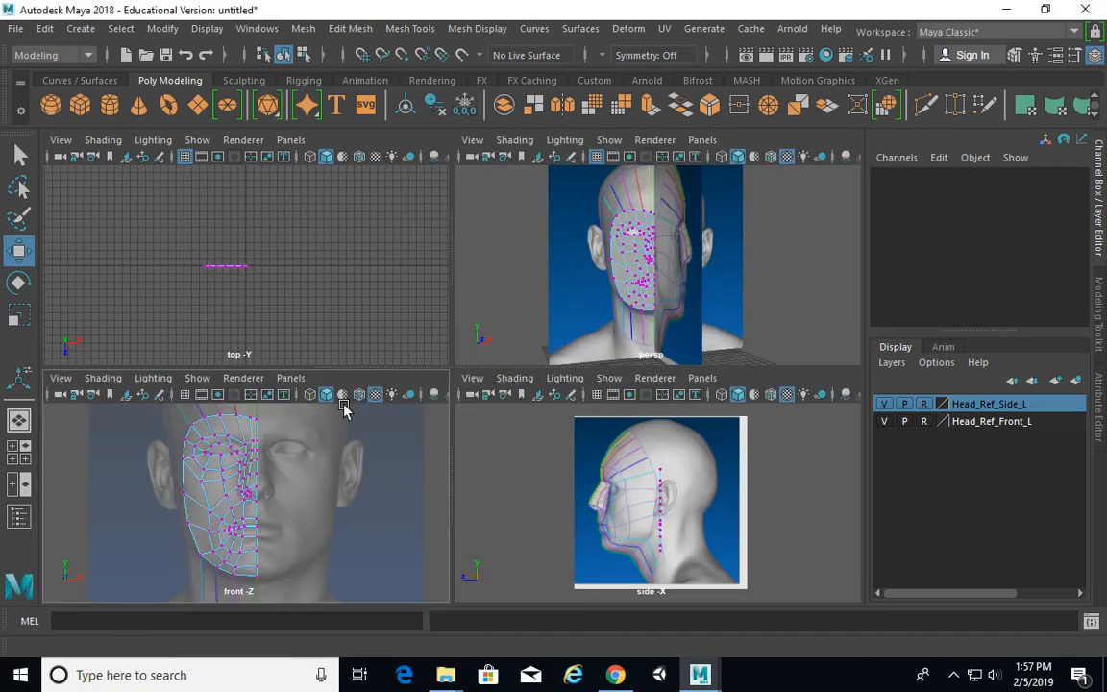
pyautogui.press('space')
pyautogui.scroll(1, 471, 369)
pyautogui.keyDown('alt'); pyautogui.moveTo(473, 370); pyautogui.dragTo(477, 366); pyautogui.keyUp('alt')
pyautogui.keyDown('alt'); pyautogui.moveTo(477, 366); pyautogui.dragTo(469, 391, button='middle'); pyautogui.keyUp('alt')
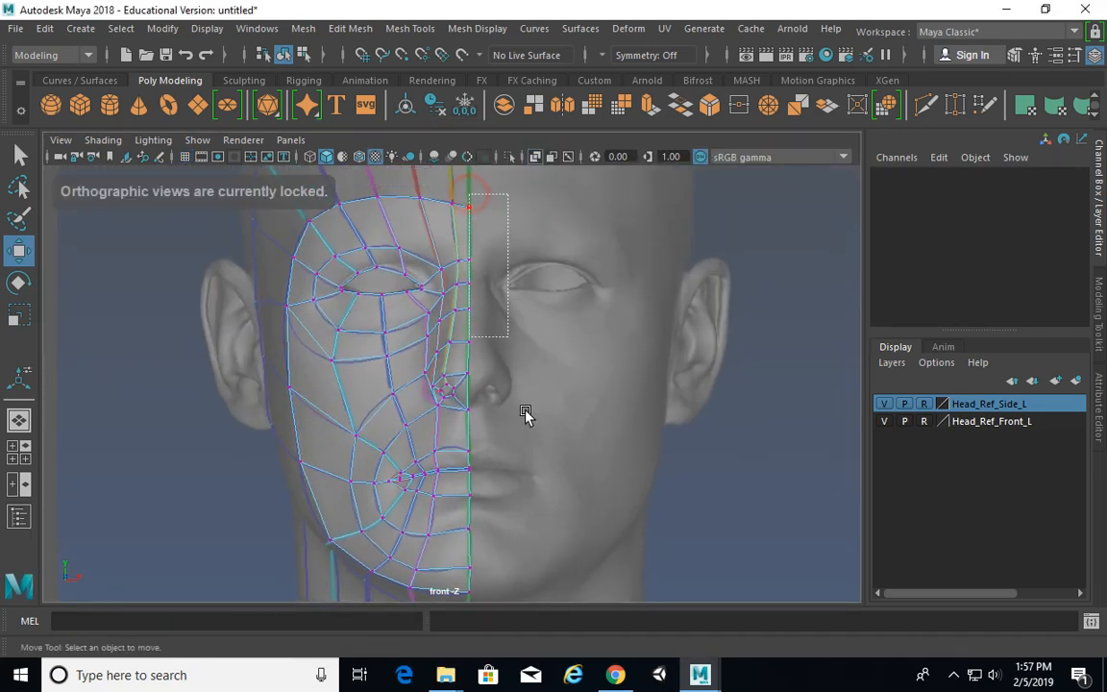
pyautogui.moveTo(524, 410); pyautogui.dragTo(545, 613)
pyautogui.moveTo(561, 404)
pyautogui.keyDown('alt'); pyautogui.mouseDown(button='middle')
pyautogui.moveTo(575, 312)
pyautogui.moveTo(570, 391)
pyautogui.mouseUp(button='middle'); pyautogui.keyUp('alt')
pyautogui.press('space')
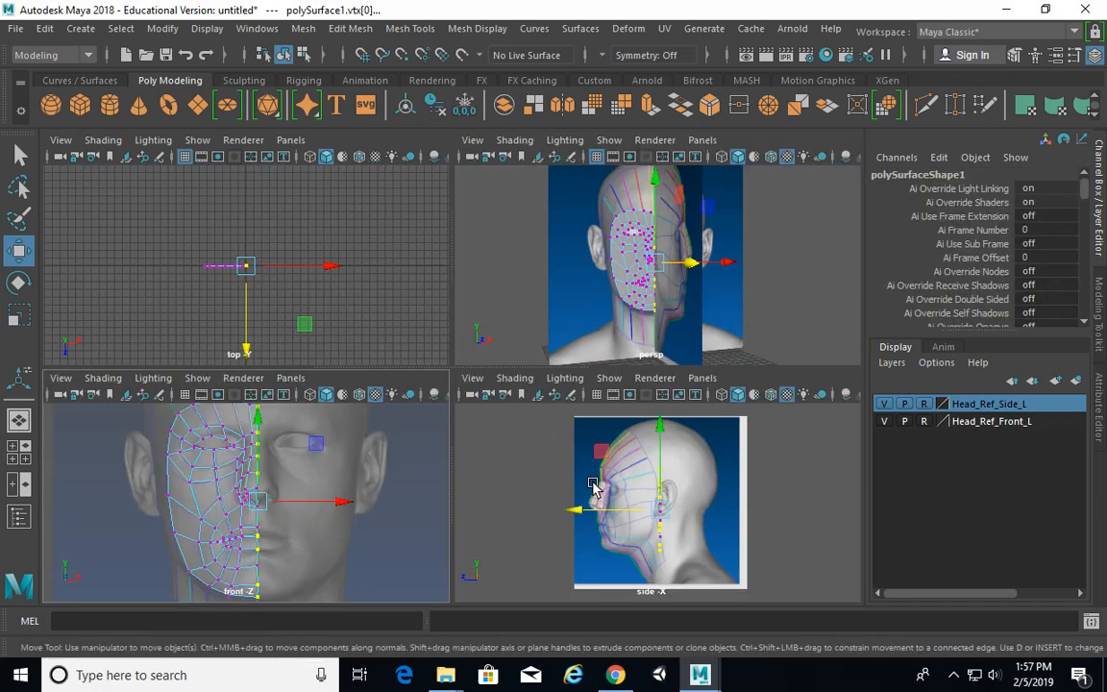
# Step: Turn on X-Ray shading in the enlarged side view and move the selected centerline vertices forward to the face profile
pyautogui.press('space')
pyautogui.scroll(2, 460, 363)
pyautogui.keyDown('alt'); pyautogui.moveTo(486, 362); pyautogui.dragTo(576, 359, button='middle'); pyautogui.keyUp('alt')
pyautogui.scroll(1, 558, 362)
pyautogui.keyDown('alt'); pyautogui.moveTo(524, 364); pyautogui.dragTo(508, 365); pyautogui.keyUp('alt')
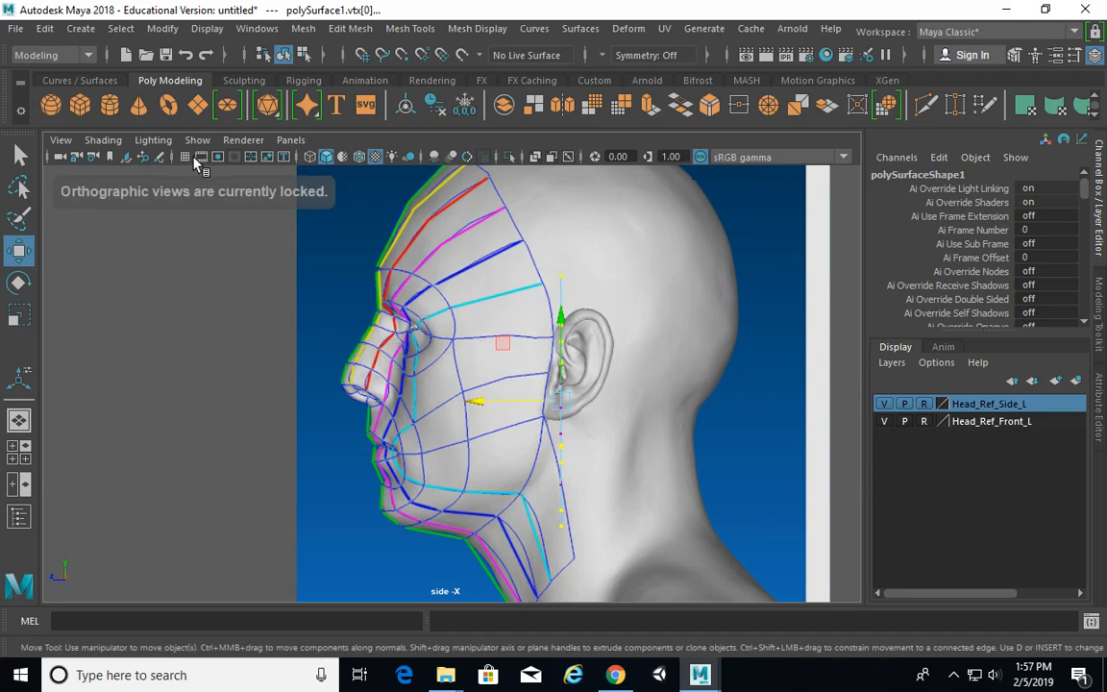
pyautogui.click(103, 140)
pyautogui.click(168, 281)
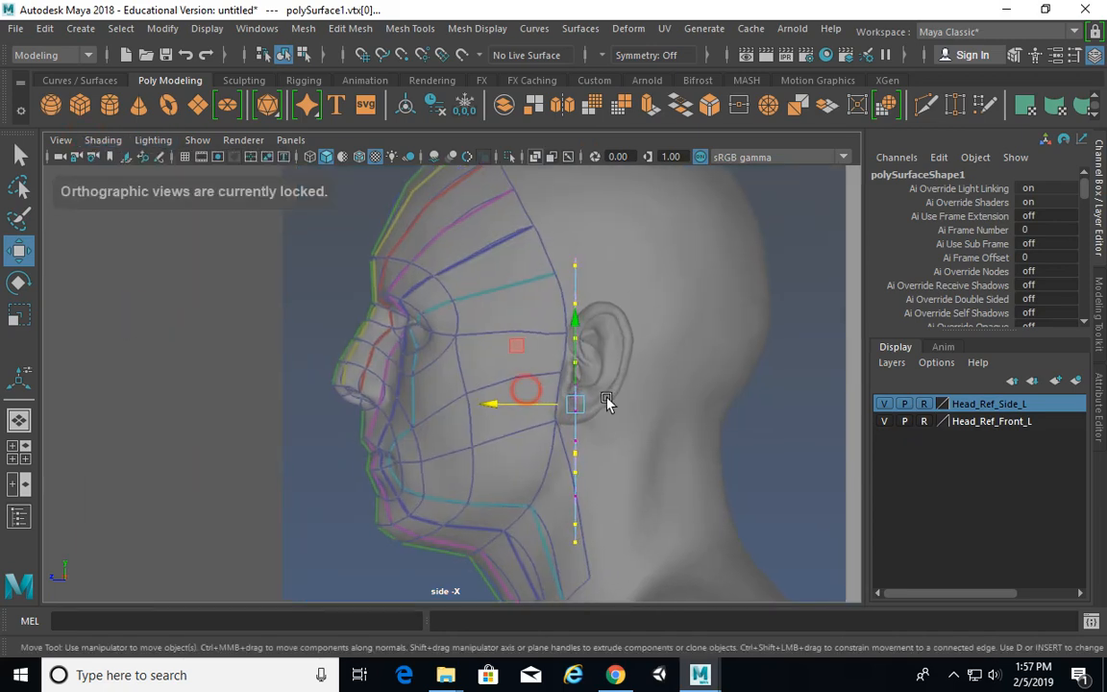
pyautogui.keyDown('alt'); pyautogui.moveTo(606, 402); pyautogui.dragTo(583, 384, button='middle'); pyautogui.keyUp('alt')
pyautogui.moveTo(490, 388); pyautogui.dragTo(284, 383)
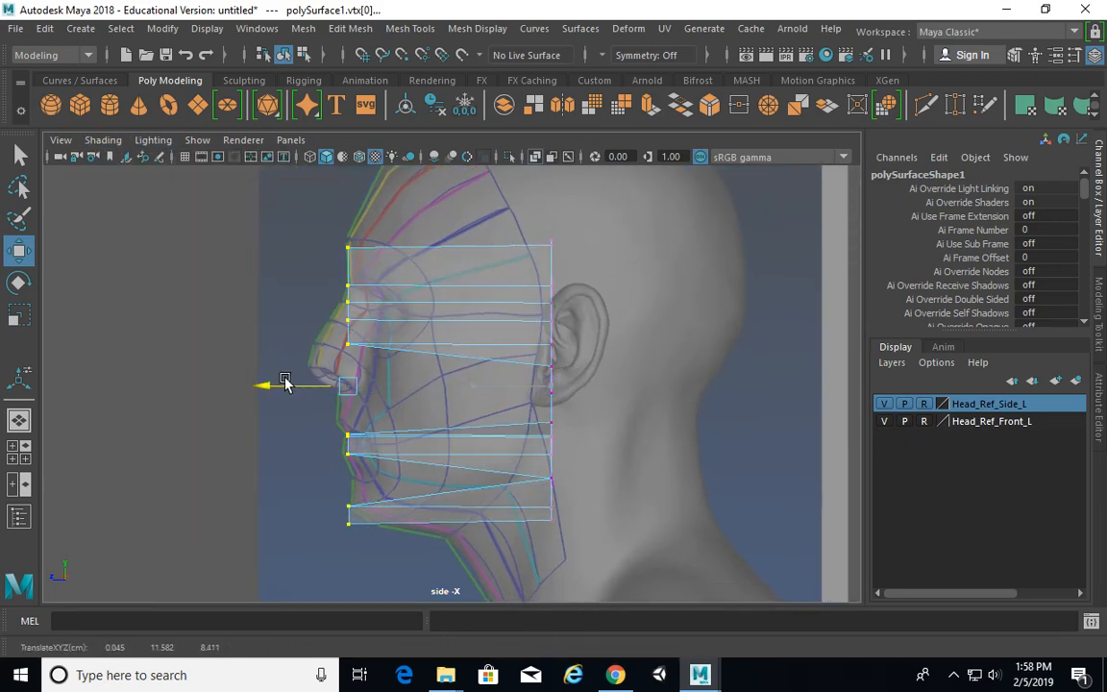
# Step: Align the topmost centerline vertex with the green profile line between the brows
pyautogui.keyDown('alt'); pyautogui.moveTo(452, 312); pyautogui.dragTo(660, 297, button='right'); pyautogui.keyUp('alt')
pyautogui.keyDown('alt'); pyautogui.moveTo(520, 299); pyautogui.dragTo(646, 395, button='middle'); pyautogui.keyUp('alt')
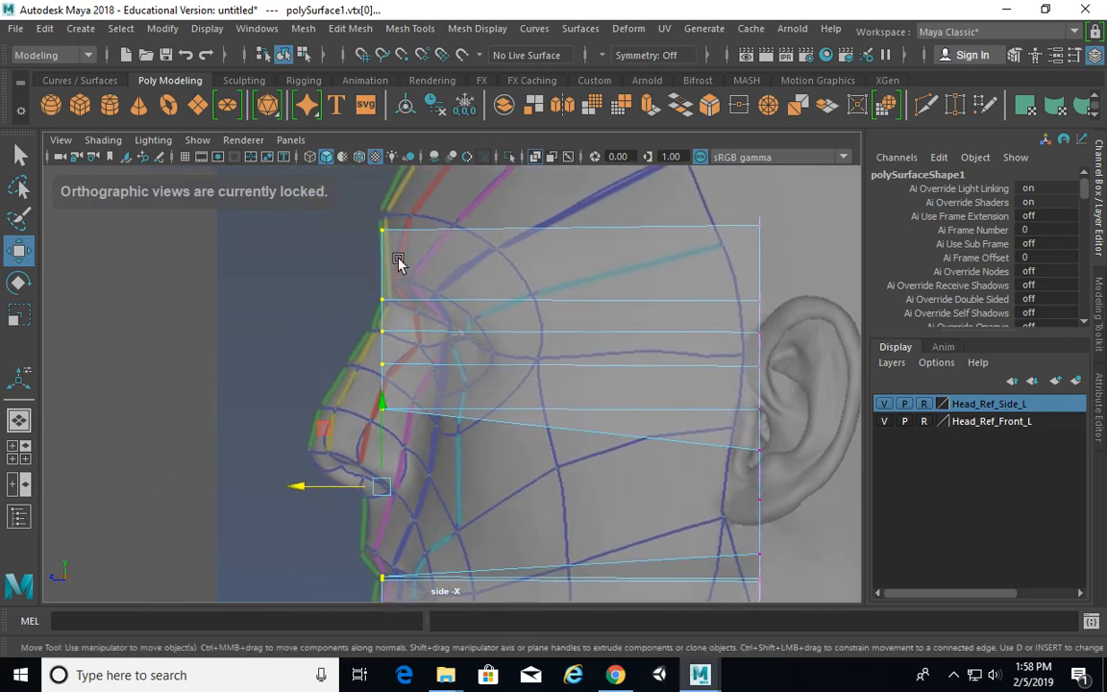
pyautogui.keyDown('alt'); pyautogui.moveTo(387, 233); pyautogui.dragTo(411, 290, button='middle'); pyautogui.keyUp('alt')
pyautogui.keyDown('alt'); pyautogui.moveTo(469, 321); pyautogui.dragTo(482, 329, button='middle'); pyautogui.keyUp('alt')
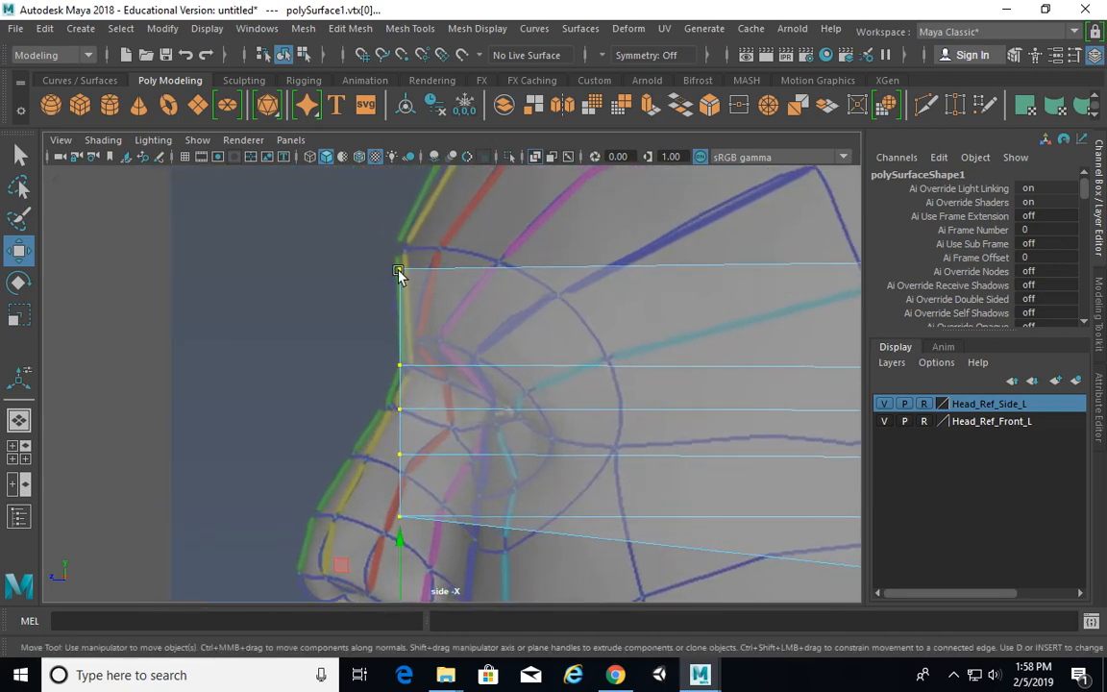
pyautogui.click(400, 270)
pyautogui.moveTo(401, 271); pyautogui.dragTo(397, 254)
# Step: Align the nose bridge centerline vertices one by one with the green profile line down towards the nose tip
pyautogui.keyDown('alt'); pyautogui.moveTo(420, 294); pyautogui.dragTo(441, 244, button='middle'); pyautogui.keyUp('alt')
pyautogui.moveTo(393, 289); pyautogui.dragTo(424, 316)
pyautogui.keyDown('alt'); pyautogui.moveTo(421, 363); pyautogui.dragTo(439, 308, button='middle'); pyautogui.keyUp('alt')
pyautogui.moveTo(432, 302); pyautogui.dragTo(469, 314)
pyautogui.moveTo(441, 305); pyautogui.dragTo(428, 302)
pyautogui.moveTo(413, 356)
pyautogui.mouseDown()
pyautogui.moveTo(458, 363)
pyautogui.moveTo(400, 354)
pyautogui.mouseUp()
pyautogui.keyDown('alt'); pyautogui.moveTo(409, 362); pyautogui.dragTo(416, 305, button='middle'); pyautogui.keyUp('alt')
pyautogui.moveTo(420, 352); pyautogui.dragTo(368, 357)
# Step: Inspect the mesh in the side and perspective views for centerline vertices still lying on the flat face plane
pyautogui.keyDown('alt'); pyautogui.moveTo(599, 450); pyautogui.dragTo(602, 349, button='middle'); pyautogui.keyUp('alt')
pyautogui.keyDown('alt'); pyautogui.moveTo(603, 348); pyautogui.dragTo(527, 331, button='right'); pyautogui.keyUp('alt')
pyautogui.keyDown('alt'); pyautogui.moveTo(527, 329); pyautogui.dragTo(460, 327, button='middle'); pyautogui.keyUp('alt')
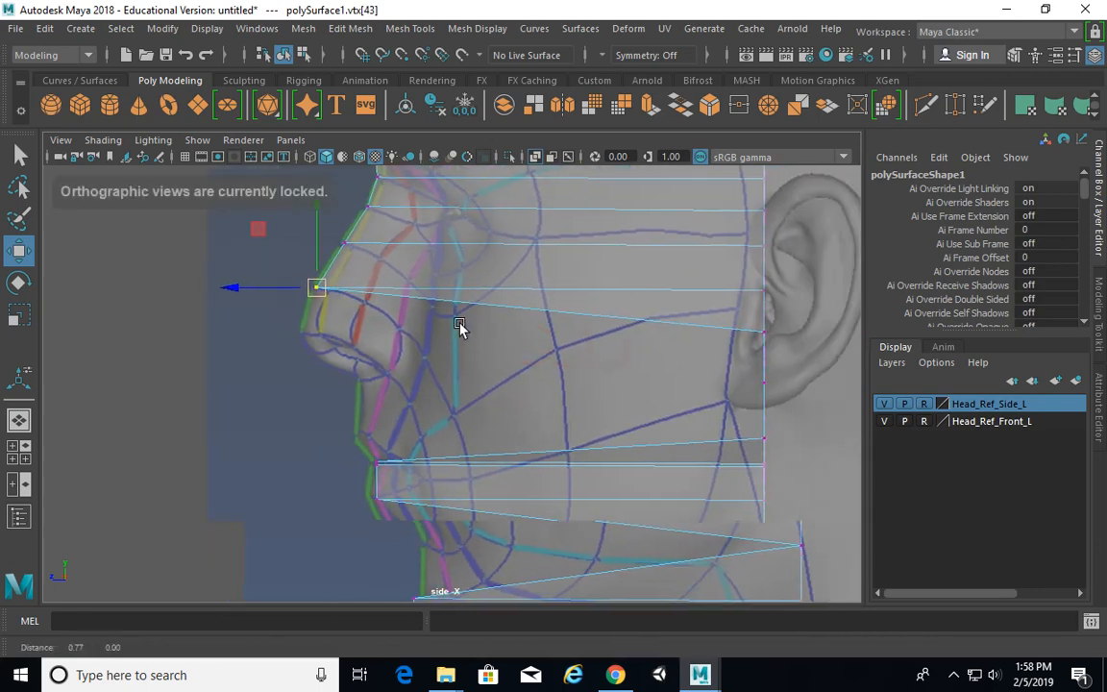
pyautogui.keyDown('alt'); pyautogui.moveTo(463, 419); pyautogui.dragTo(465, 319, button='middle'); pyautogui.keyUp('alt')
pyautogui.keyDown('alt'); pyautogui.moveTo(362, 331); pyautogui.dragTo(471, 331, button='right'); pyautogui.keyUp('alt')
pyautogui.press('space')
pyautogui.press('space')
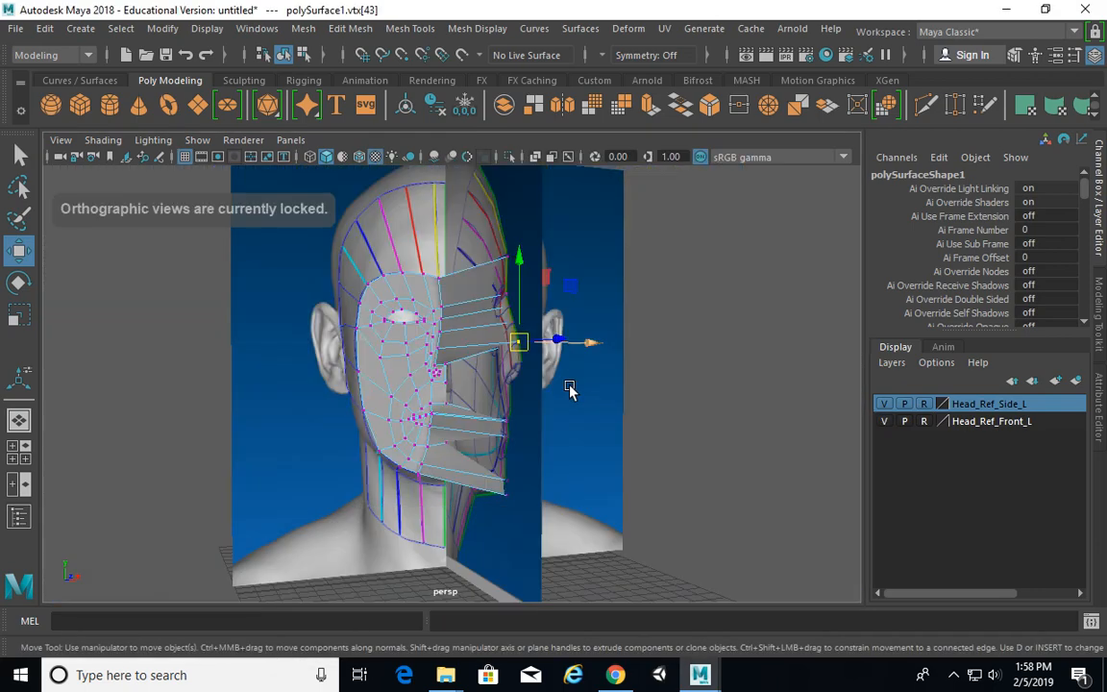
pyautogui.keyDown('alt'); pyautogui.moveTo(428, 387); pyautogui.dragTo(572, 391, button='right'); pyautogui.keyUp('alt')
pyautogui.keyDown('alt'); pyautogui.moveTo(384, 415); pyautogui.dragTo(443, 367); pyautogui.keyUp('alt')
# Step: Select the missed centerline vertices around the nose base and upper lip and move them forward to the side profile
pyautogui.click(433, 309)
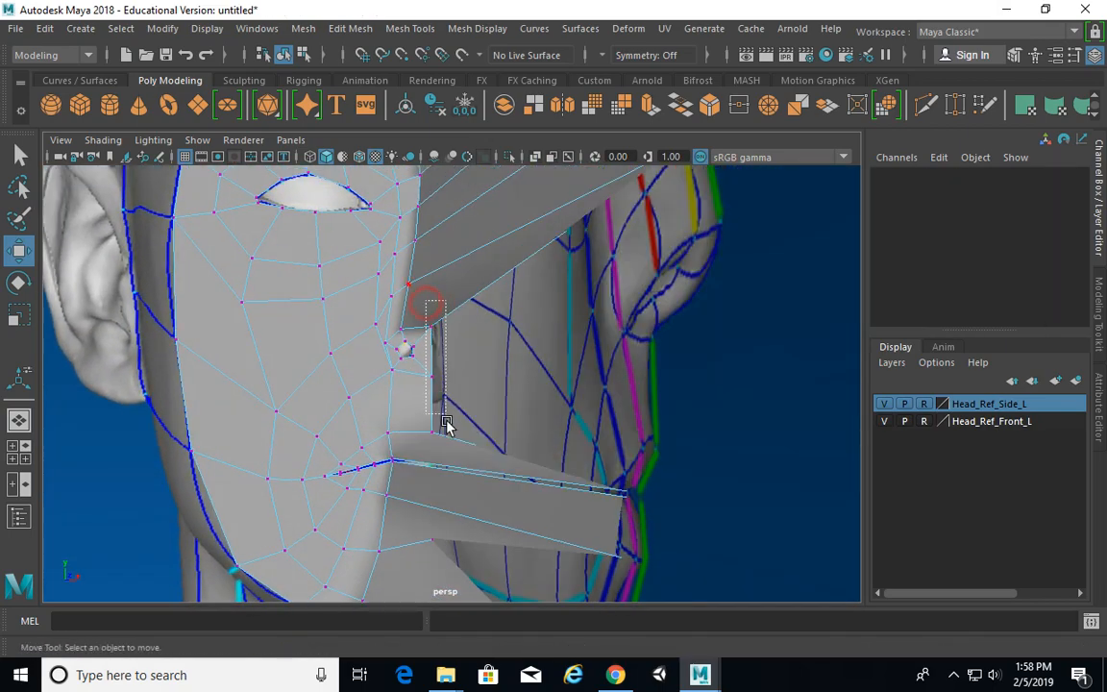
pyautogui.moveTo(445, 424); pyautogui.dragTo(447, 426)
pyautogui.press('space')
pyautogui.press('space')
pyautogui.press('space')
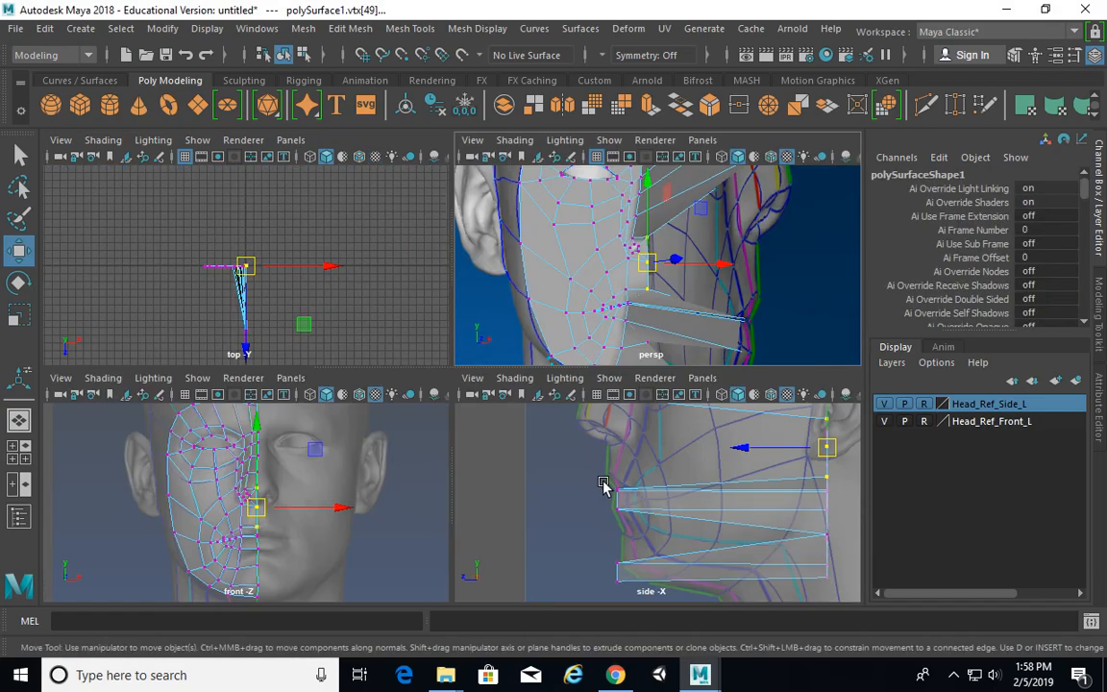
pyautogui.press('space')
pyautogui.keyDown('alt'); pyautogui.moveTo(642, 376); pyautogui.dragTo(591, 441, button='middle'); pyautogui.keyUp('alt')
pyautogui.keyDown('alt'); pyautogui.moveTo(692, 367); pyautogui.dragTo(673, 348, button='right'); pyautogui.keyUp('alt')
pyautogui.keyDown('alt'); pyautogui.click(685, 337); pyautogui.keyUp('alt')
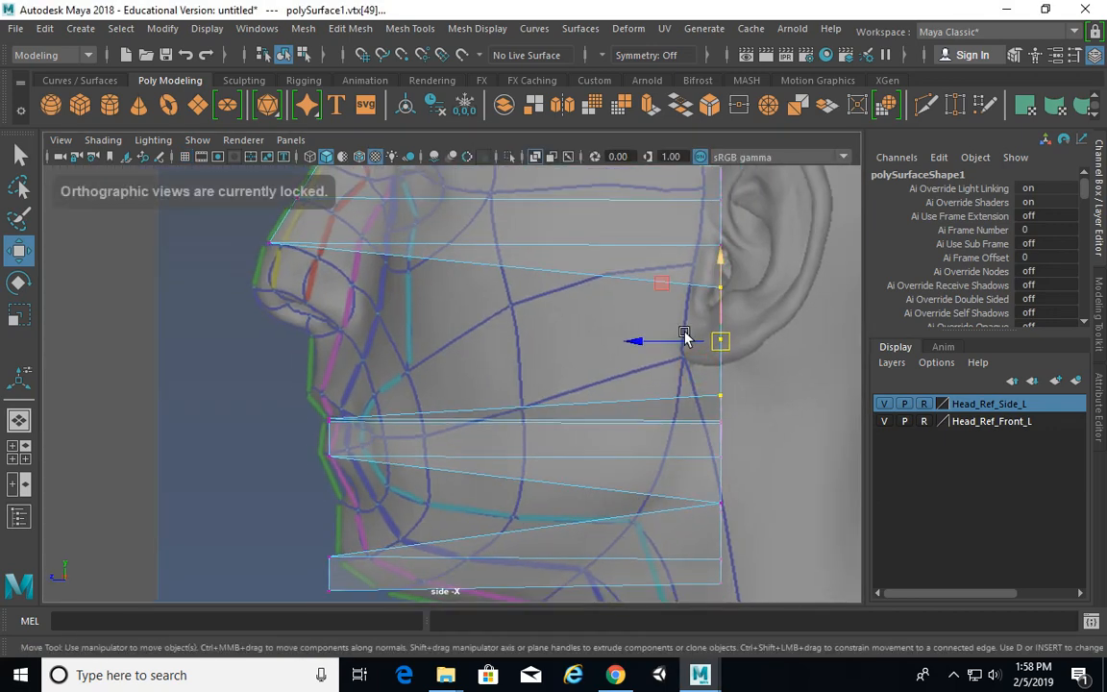
pyautogui.moveTo(675, 341); pyautogui.dragTo(210, 344)
# Step: Align the nose tip, nose base, upper lip and lower lip centerline vertices with the green profile line in the side view
pyautogui.keyDown('alt'); pyautogui.moveTo(280, 344); pyautogui.dragTo(355, 343, button='right'); pyautogui.keyUp('alt')
pyautogui.keyDown('alt'); pyautogui.moveTo(355, 344); pyautogui.dragTo(424, 373, button='middle'); pyautogui.keyUp('alt')
pyautogui.moveTo(259, 345); pyautogui.dragTo(326, 428)
pyautogui.keyDown('alt'); pyautogui.moveTo(435, 458); pyautogui.dragTo(415, 422, button='middle'); pyautogui.keyUp('alt')
pyautogui.keyDown('alt'); pyautogui.moveTo(557, 408); pyautogui.dragTo(507, 414, button='right'); pyautogui.keyUp('alt')
pyautogui.keyDown('alt'); pyautogui.moveTo(507, 413); pyautogui.dragTo(488, 352, button='middle'); pyautogui.keyUp('alt')
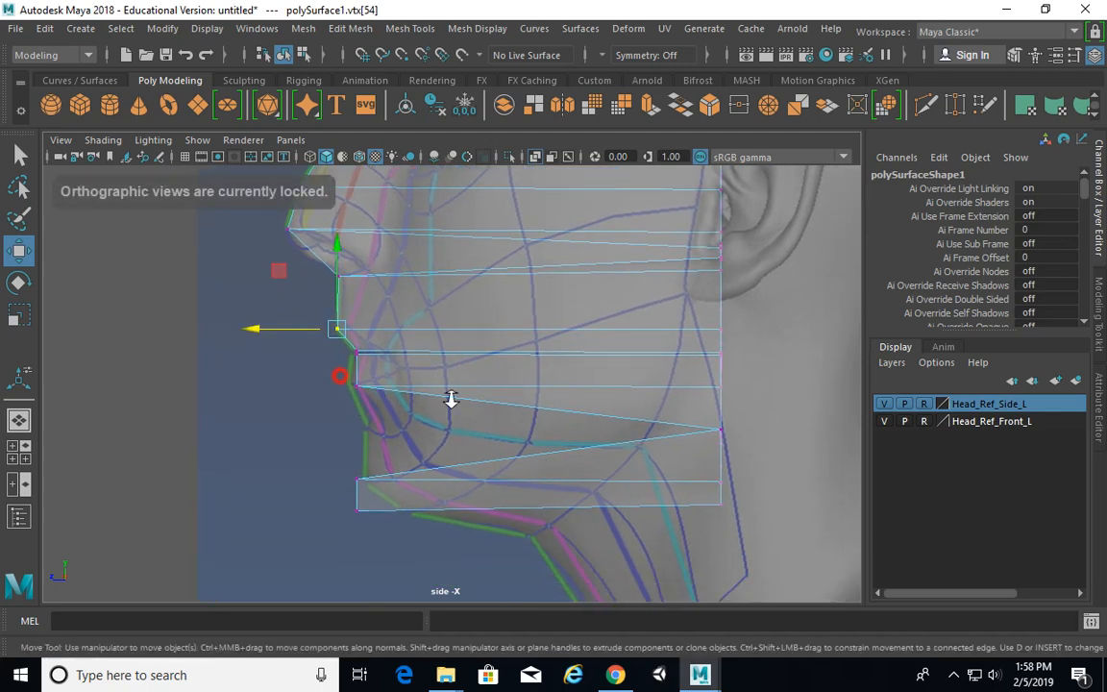
pyautogui.keyDown('alt'); pyautogui.moveTo(451, 400); pyautogui.dragTo(478, 404, button='right'); pyautogui.keyUp('alt')
pyautogui.moveTo(282, 368)
pyautogui.mouseDown()
pyautogui.moveTo(321, 398)
pyautogui.moveTo(277, 387)
pyautogui.mouseUp()
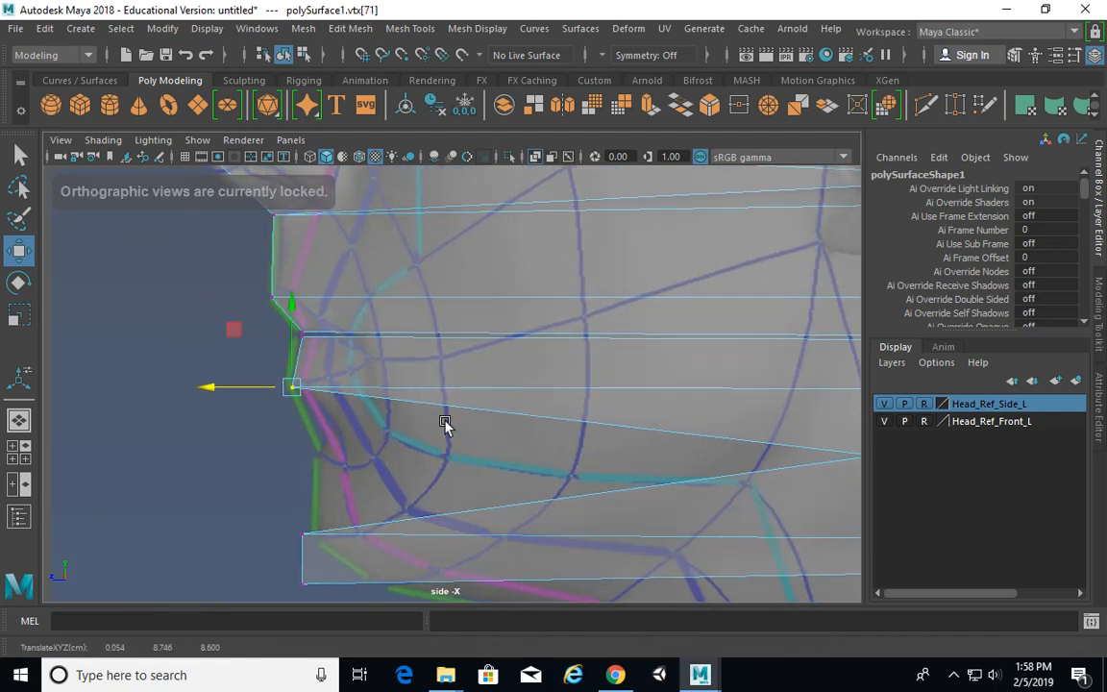
# Step: Select the missed centerline vertices at the mouth opening and move them forward to the profile's lip crease
pyautogui.keyDown('alt'); pyautogui.moveTo(557, 511); pyautogui.dragTo(559, 405, button='middle'); pyautogui.keyUp('alt')
pyautogui.keyDown('alt'); pyautogui.moveTo(835, 307); pyautogui.dragTo(675, 344, button='middle'); pyautogui.keyUp('alt')
pyautogui.press('space')
pyautogui.press('space')
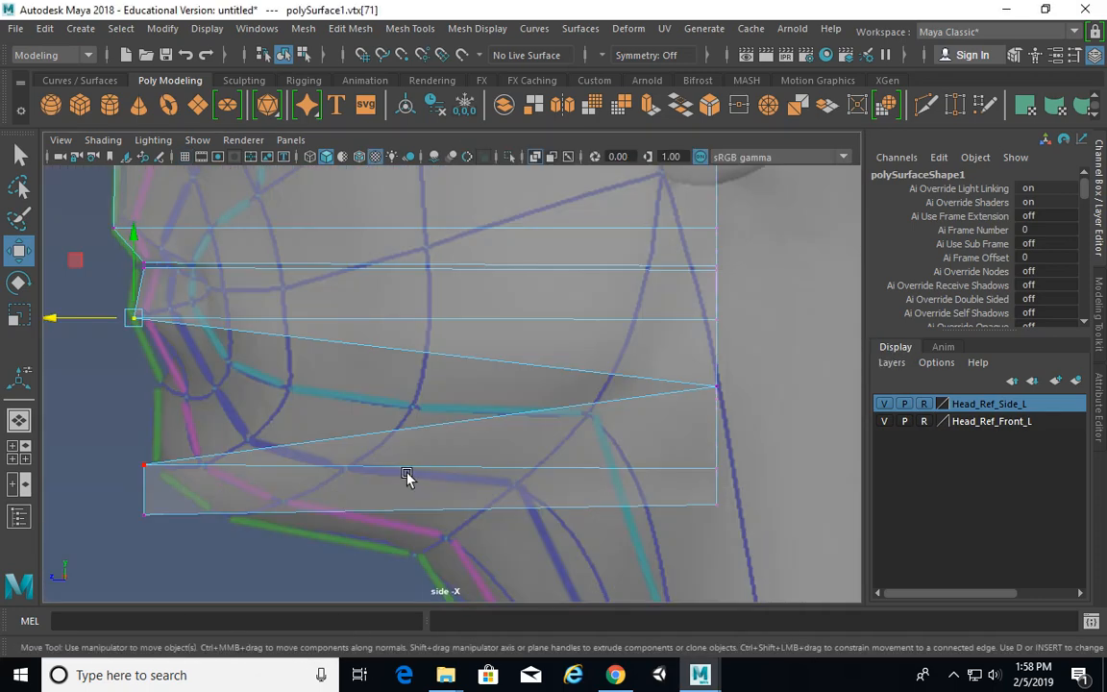
pyautogui.press('space')
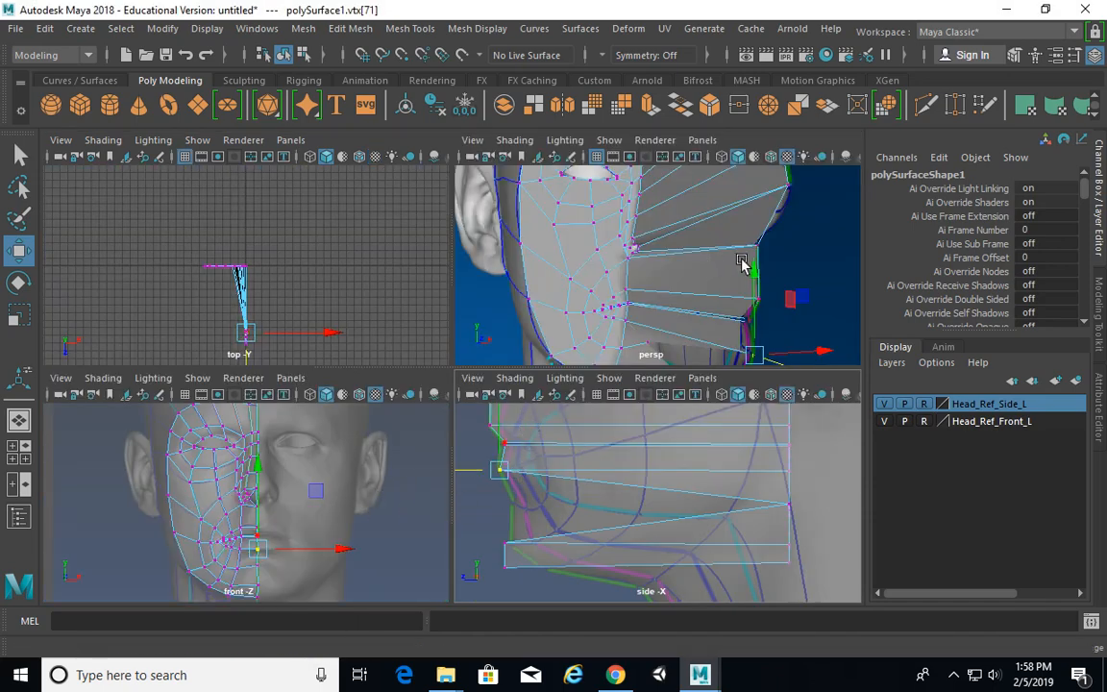
pyautogui.keyDown('alt'); pyautogui.moveTo(605, 313); pyautogui.dragTo(706, 295, button='right'); pyautogui.keyUp('alt')
pyautogui.keyDown('alt'); pyautogui.moveTo(706, 295); pyautogui.dragTo(684, 262); pyautogui.keyUp('alt')
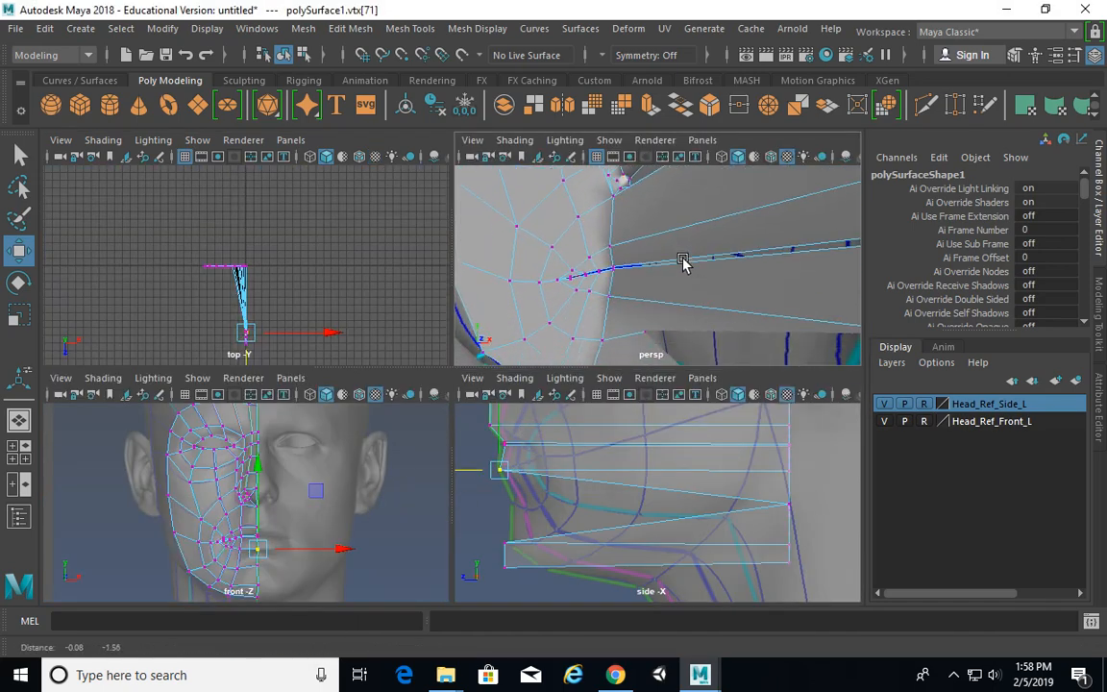
pyautogui.press('space')
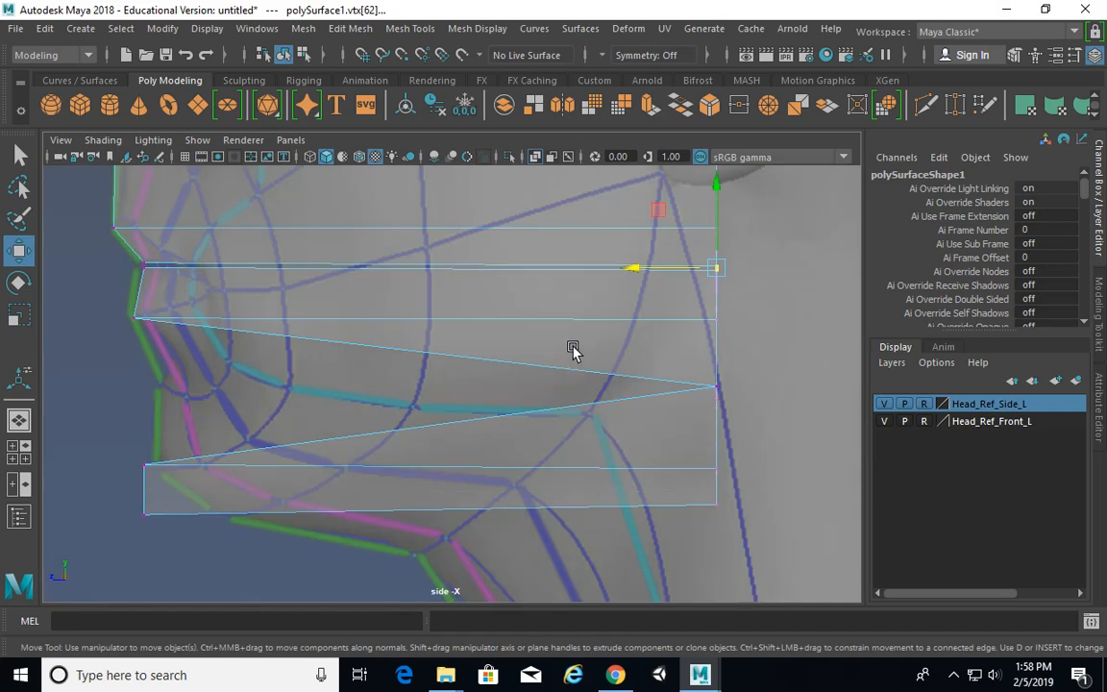
pyautogui.keyDown('alt'); pyautogui.moveTo(574, 351); pyautogui.dragTo(560, 343); pyautogui.keyUp('alt')
pyautogui.keyDown('alt'); pyautogui.moveTo(560, 343); pyautogui.dragTo(585, 376, button='middle'); pyautogui.keyUp('alt')
pyautogui.click(214, 315)
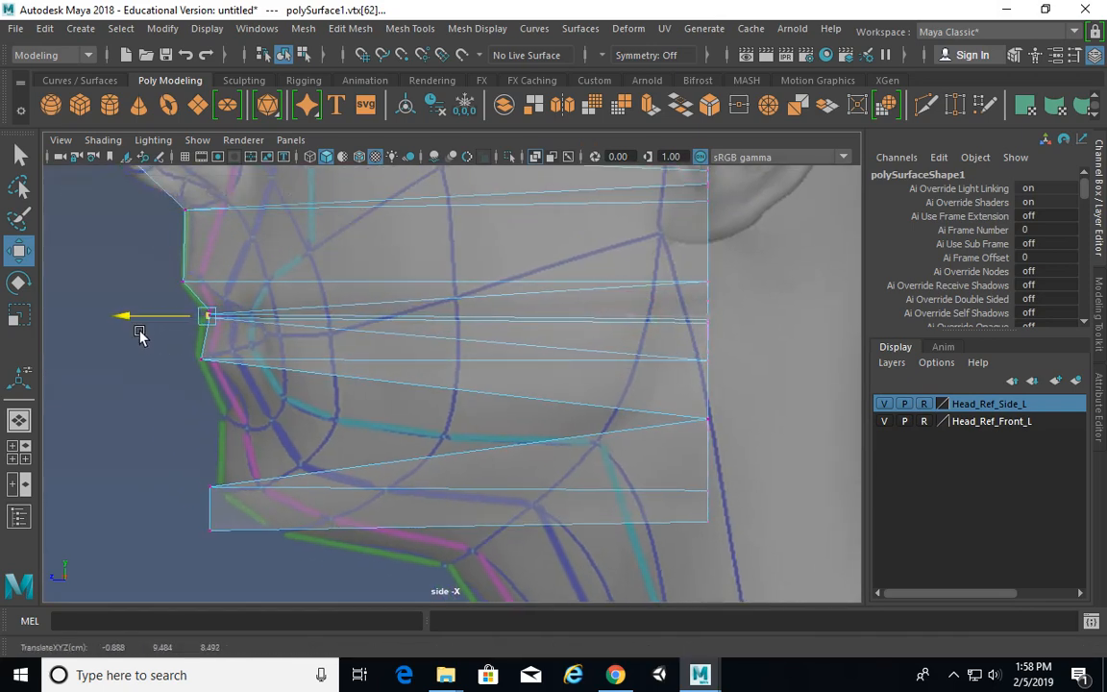
# Step: Select the remaining flat centerline vertex below the lower lip and move it forward onto the profile line
pyautogui.press('space')
pyautogui.press('space')
pyautogui.keyDown('alt'); pyautogui.moveTo(648, 376); pyautogui.dragTo(665, 378); pyautogui.keyUp('alt')
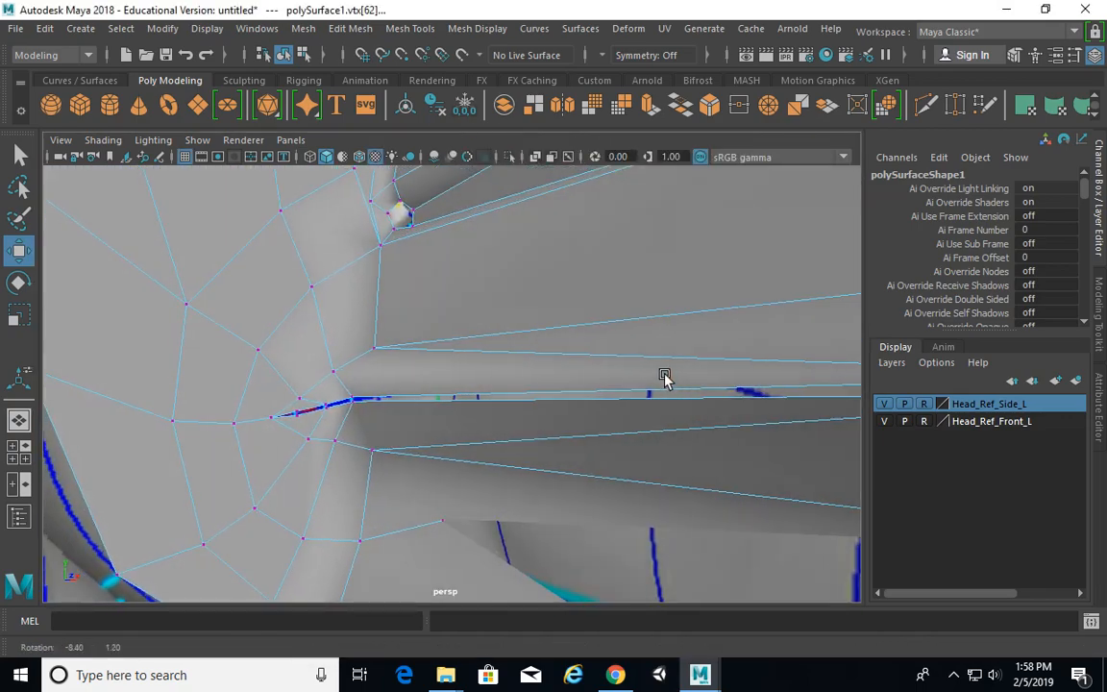
pyautogui.keyDown('alt'); pyautogui.moveTo(680, 371); pyautogui.dragTo(484, 364, button='right'); pyautogui.keyUp('alt')
pyautogui.keyDown('alt'); pyautogui.moveTo(483, 363); pyautogui.dragTo(670, 378); pyautogui.keyUp('alt')
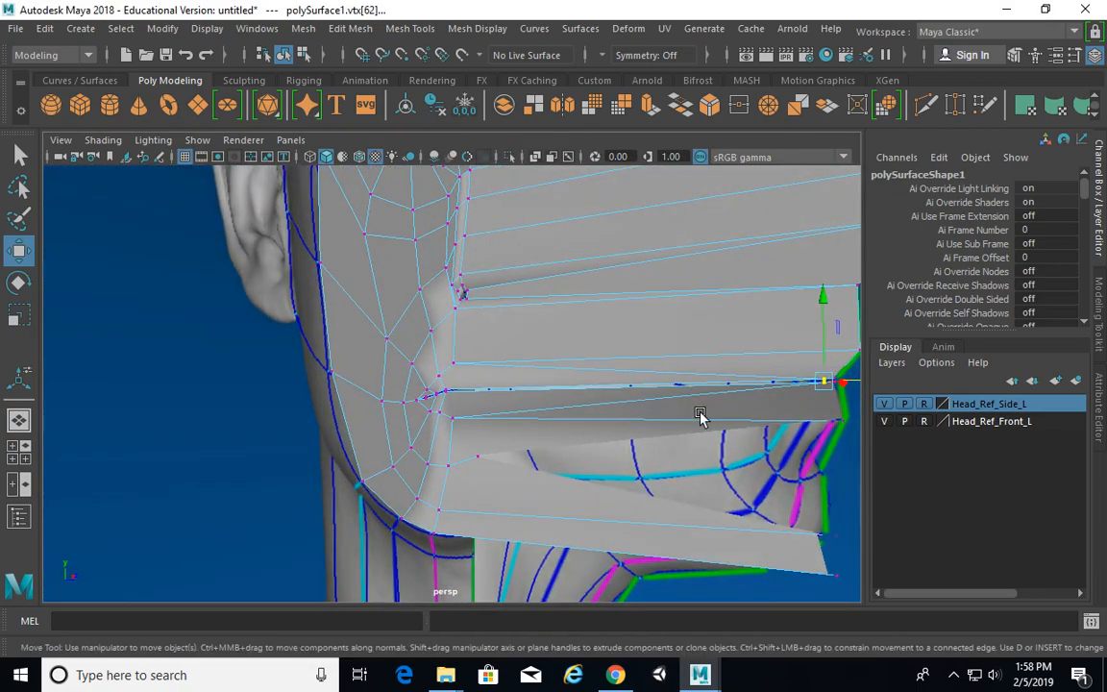
pyautogui.keyDown('alt'); pyautogui.moveTo(773, 396); pyautogui.dragTo(714, 384, button='right'); pyautogui.keyUp('alt')
pyautogui.keyDown('alt'); pyautogui.moveTo(714, 385); pyautogui.dragTo(663, 387); pyautogui.keyUp('alt')
pyautogui.moveTo(455, 429); pyautogui.dragTo(492, 455)
pyautogui.press('space')
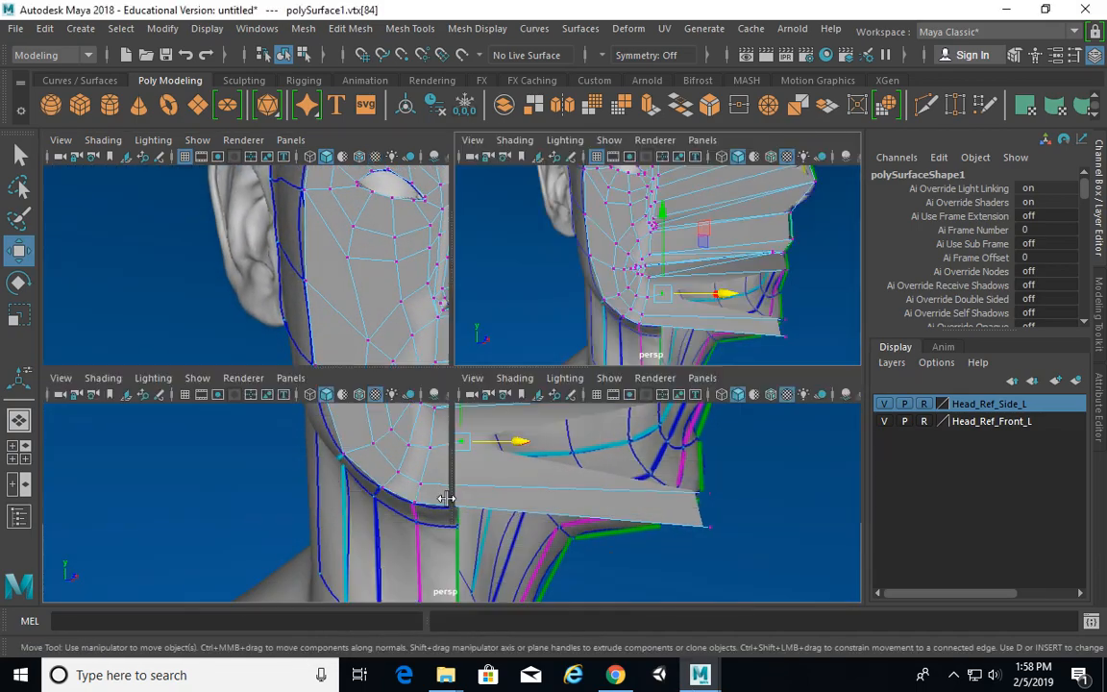
pyautogui.press('space')
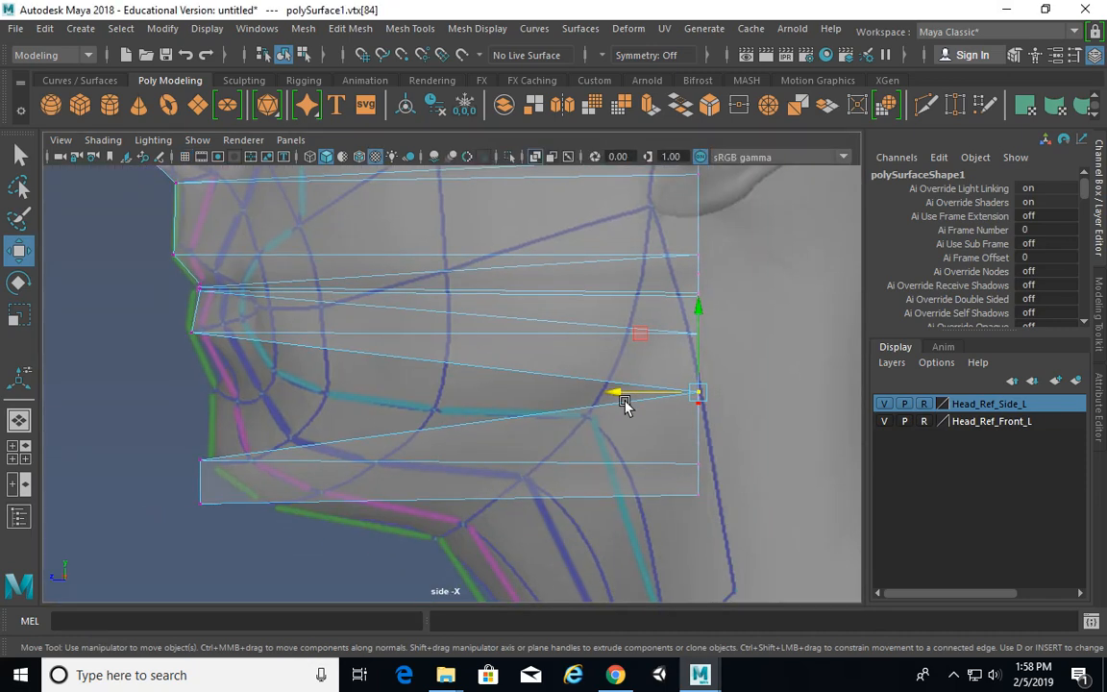
pyautogui.moveTo(625, 403); pyautogui.dragTo(133, 380)
# Step: Align the two lowest centerline vertices with the chin of the side profile
pyautogui.keyDown('alt'); pyautogui.moveTo(204, 437); pyautogui.dragTo(226, 407, button='middle'); pyautogui.keyUp('alt')
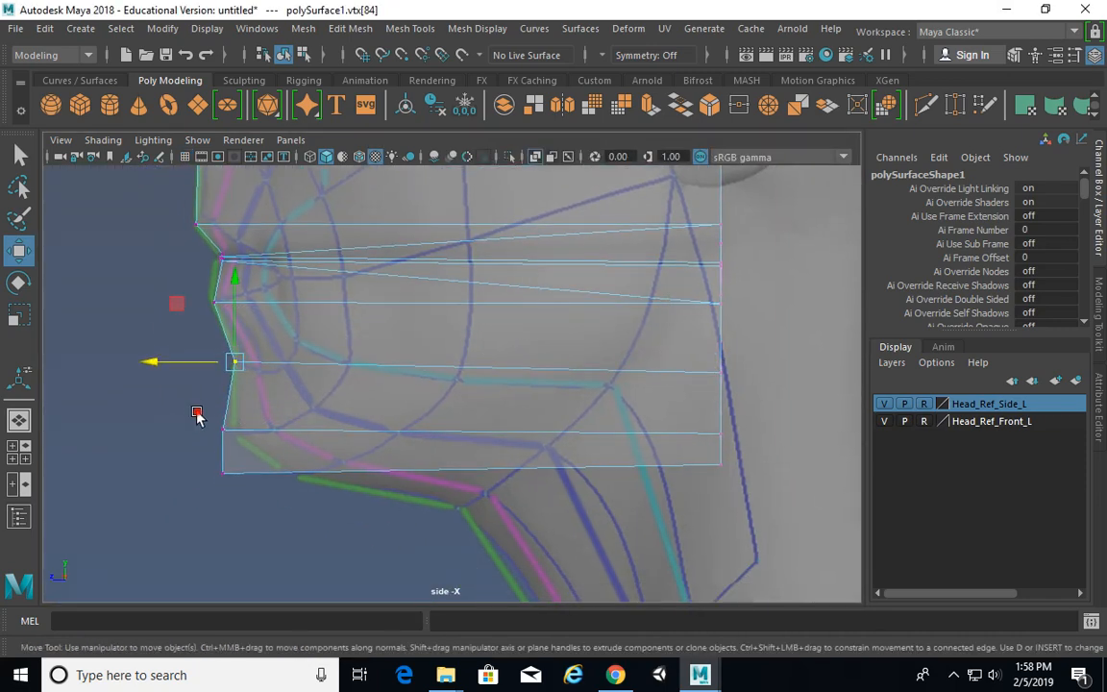
pyautogui.moveTo(198, 417)
pyautogui.mouseDown()
pyautogui.moveTo(243, 445)
pyautogui.moveTo(205, 429)
pyautogui.mouseUp()
pyautogui.click(223, 471)
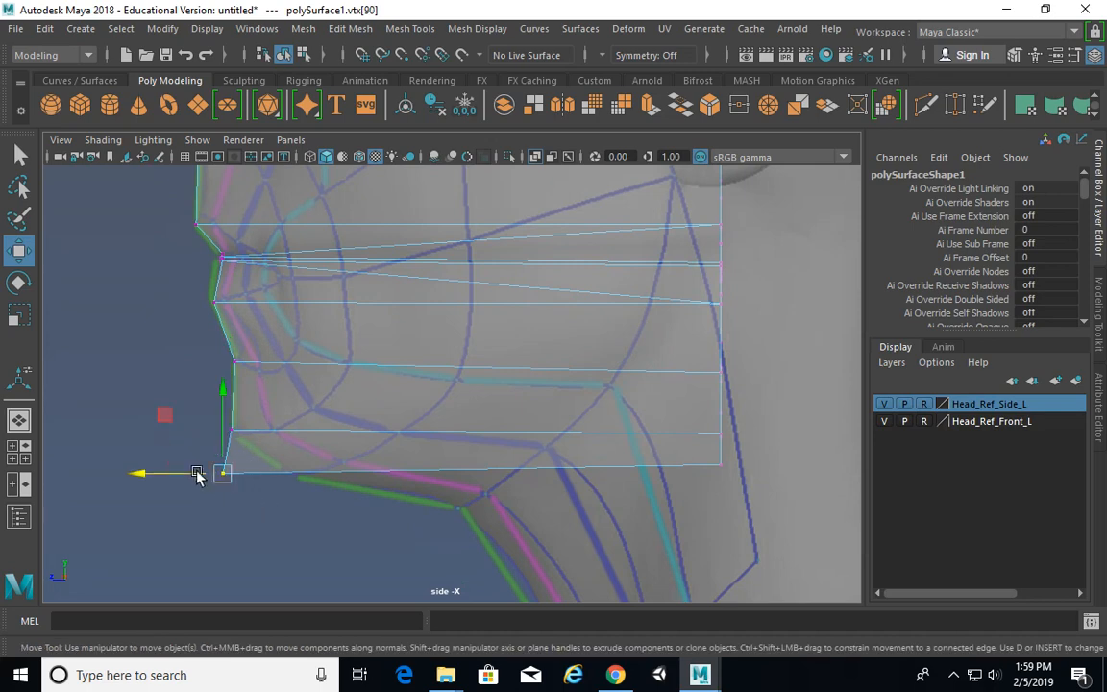
pyautogui.moveTo(198, 475); pyautogui.dragTo(251, 480)
# Step: Select the vertices around the nostril in the front view
pyautogui.keyDown('alt'); pyautogui.moveTo(538, 430); pyautogui.dragTo(384, 413, button='right'); pyautogui.keyUp('alt')
pyautogui.keyDown('alt'); pyautogui.moveTo(558, 313); pyautogui.dragTo(550, 456, button='middle'); pyautogui.keyUp('alt')
pyautogui.press('space')
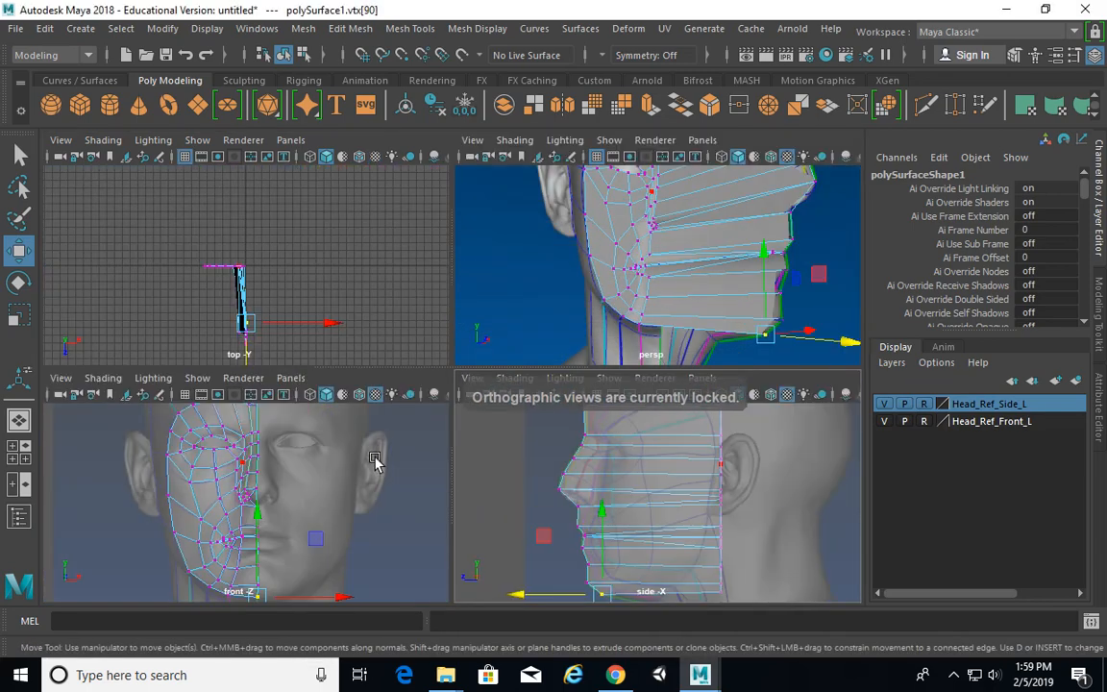
pyautogui.press('space')
pyautogui.press('q')
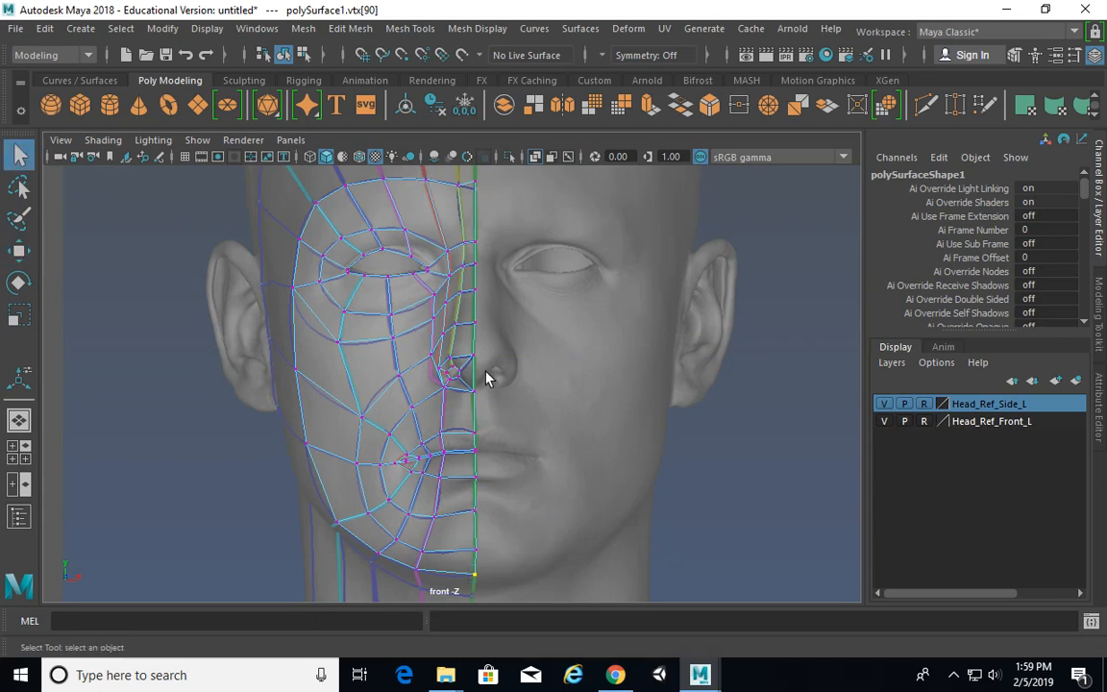
pyautogui.keyDown('alt'); pyautogui.moveTo(417, 342); pyautogui.dragTo(529, 342, button='right'); pyautogui.keyUp('alt')
pyautogui.keyDown('alt'); pyautogui.moveTo(529, 342); pyautogui.dragTo(525, 376, button='middle'); pyautogui.keyUp('alt')
pyautogui.keyDown('alt'); pyautogui.moveTo(417, 397); pyautogui.dragTo(613, 398, button='right'); pyautogui.keyUp('alt')
pyautogui.keyDown('alt'); pyautogui.moveTo(415, 435); pyautogui.dragTo(784, 433, button='right'); pyautogui.keyUp('alt')
pyautogui.keyDown('alt'); pyautogui.moveTo(501, 434); pyautogui.dragTo(553, 411, button='middle'); pyautogui.keyUp('alt')
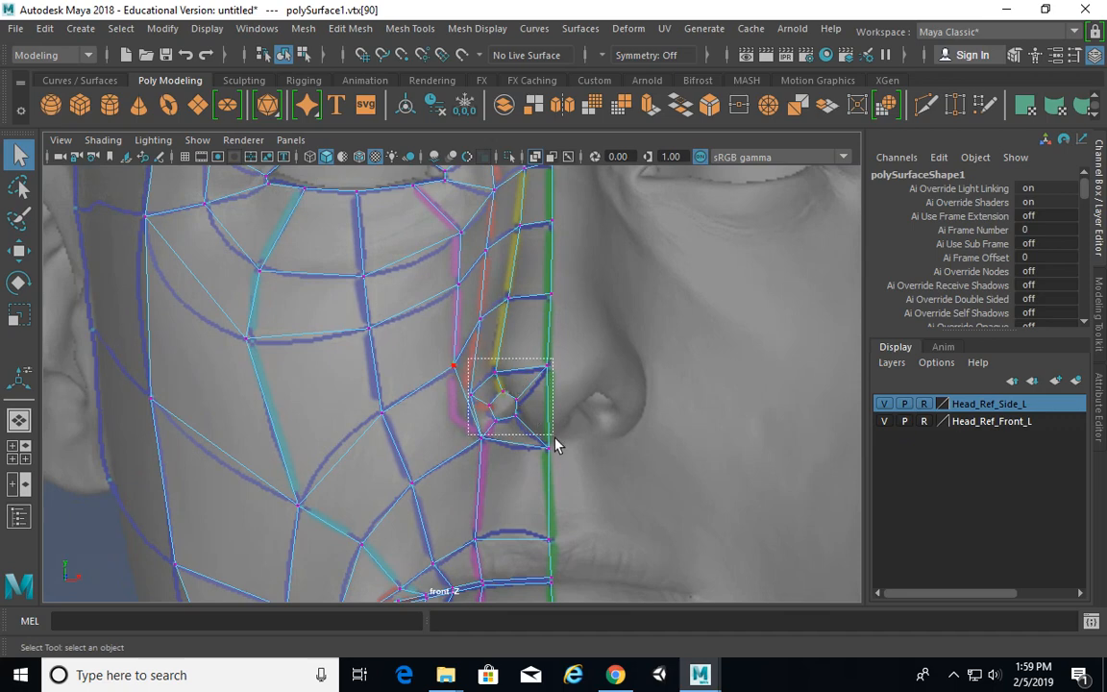
pyautogui.moveTo(564, 459); pyautogui.dragTo(566, 461)
# Step: Remove the nose tip and nose base vertices from the selection and move the nostril vertices forward beneath the nose
pyautogui.press('space')
pyautogui.press('space')
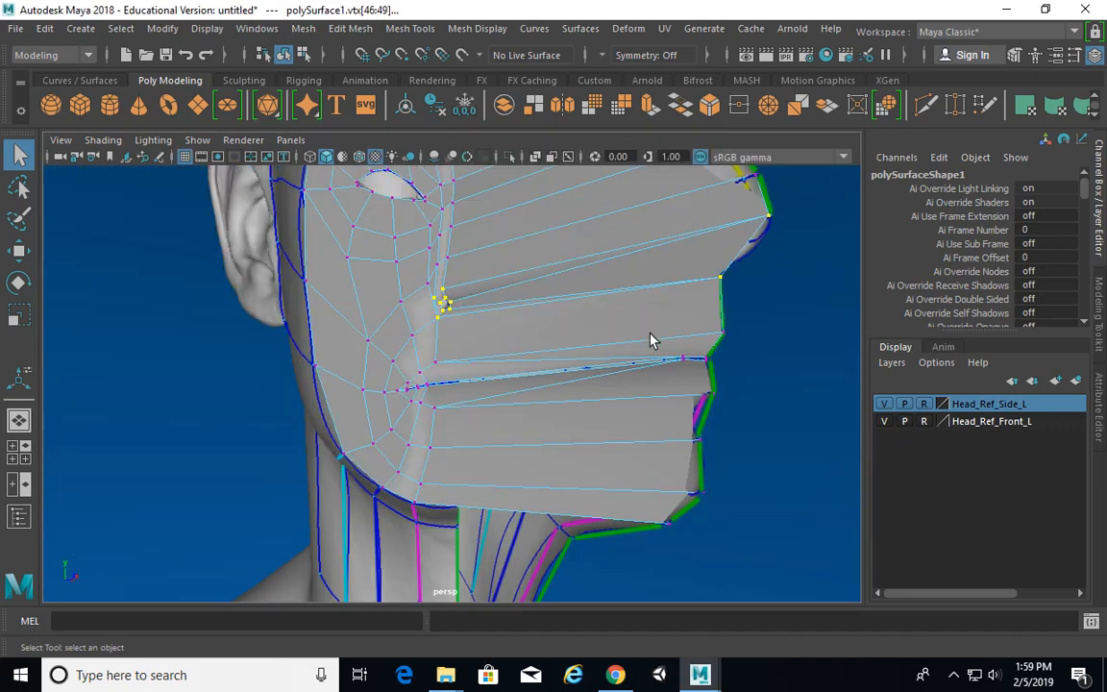
pyautogui.keyDown('alt'); pyautogui.moveTo(660, 375); pyautogui.dragTo(568, 371); pyautogui.keyUp('alt')
pyautogui.press('space')
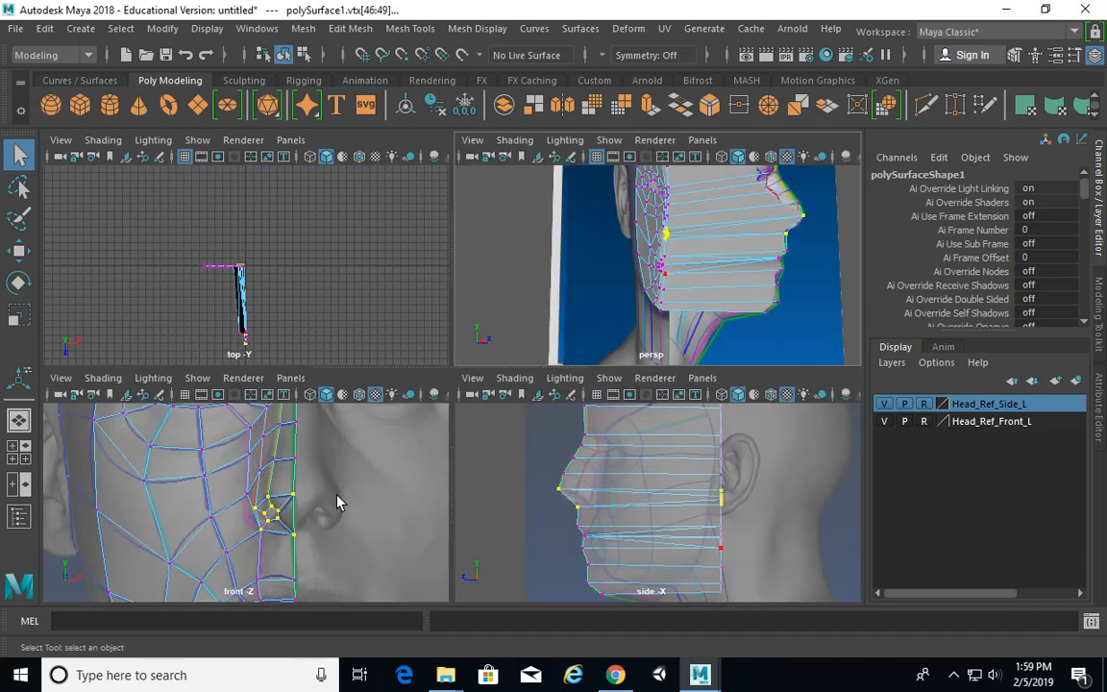
pyautogui.press('space')
pyautogui.scroll(3, 516, 416)
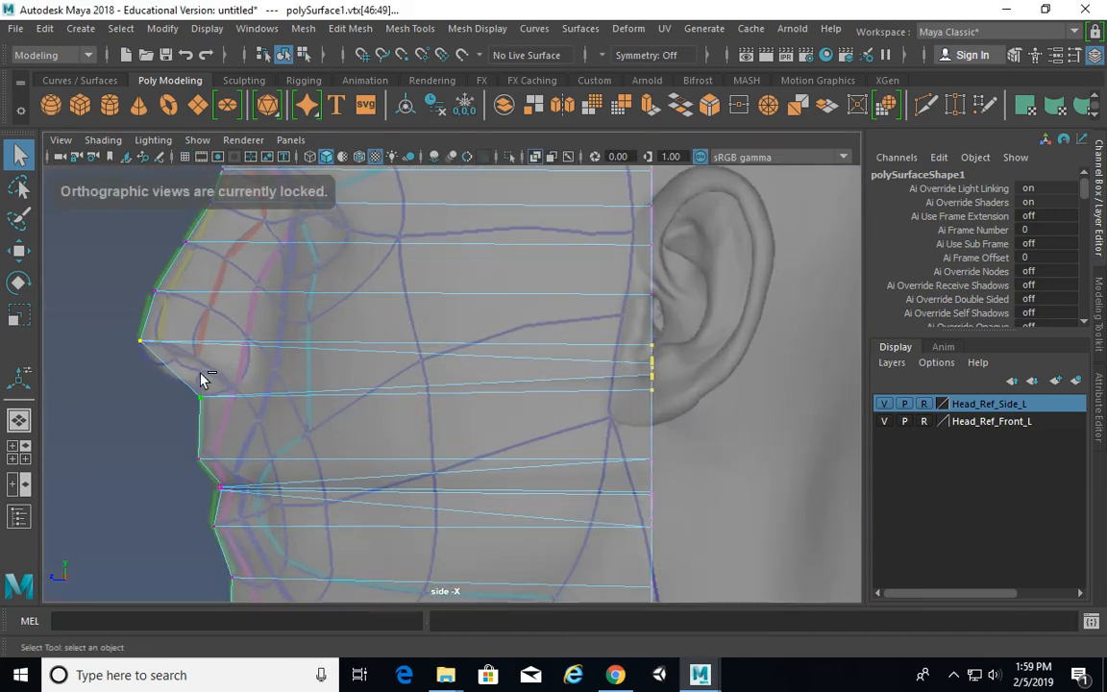
pyautogui.press('w')
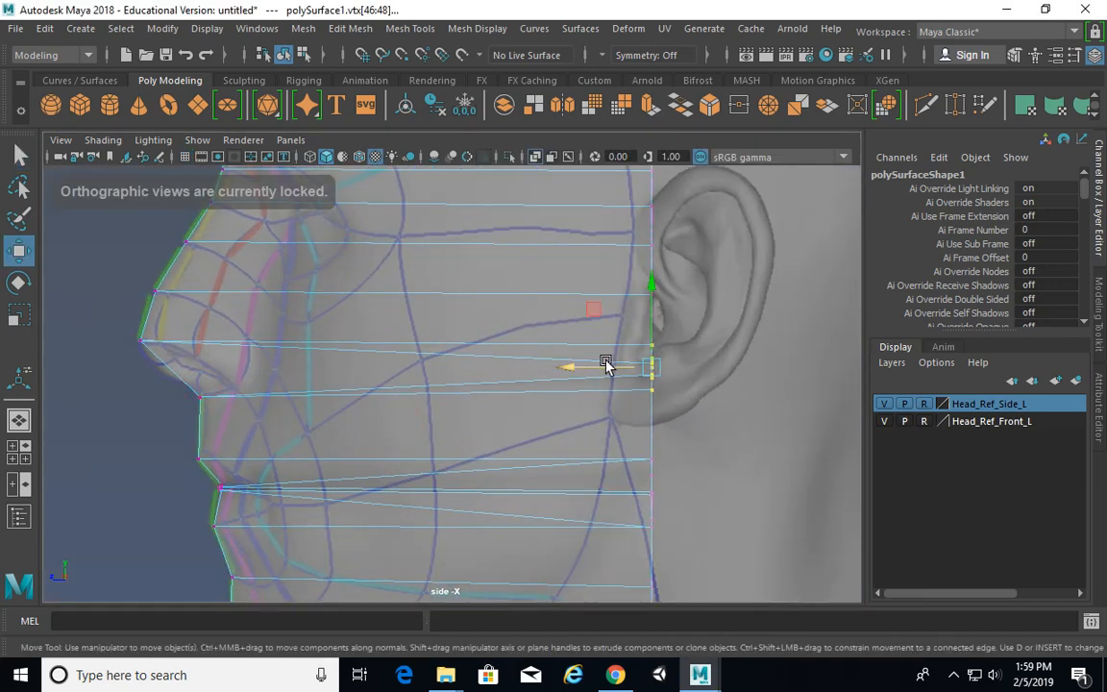
pyautogui.moveTo(606, 365); pyautogui.dragTo(111, 381)
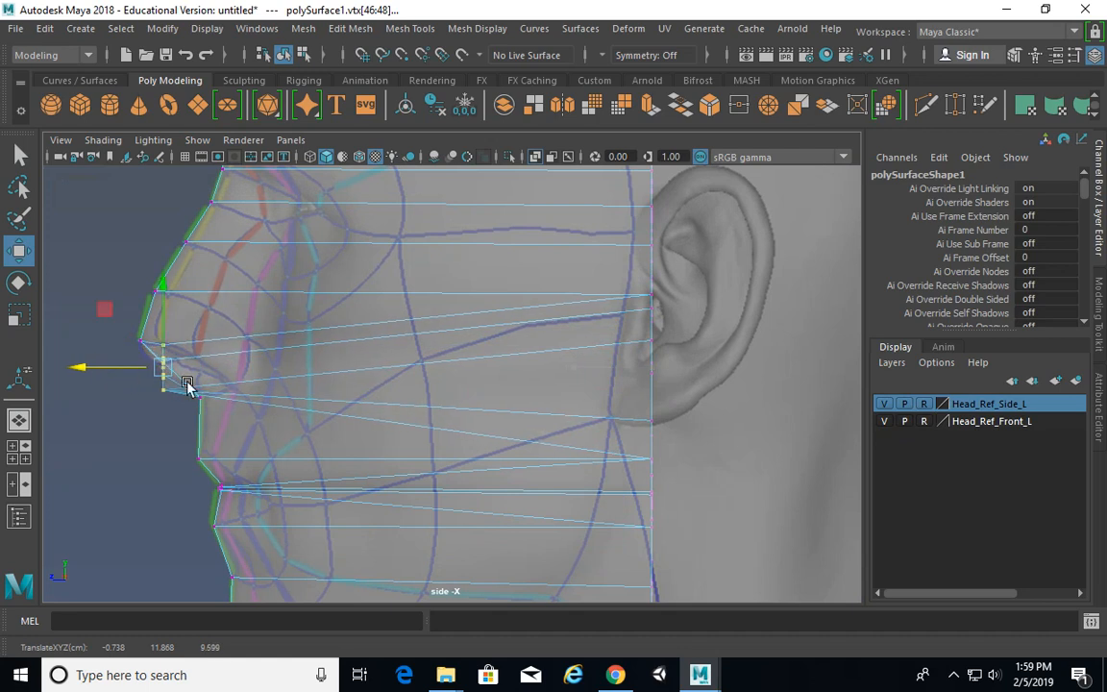
# Step: Rotate the nostril vertices in the side view to match the slope of the nose's underside and clear the selection
pyautogui.press('e')
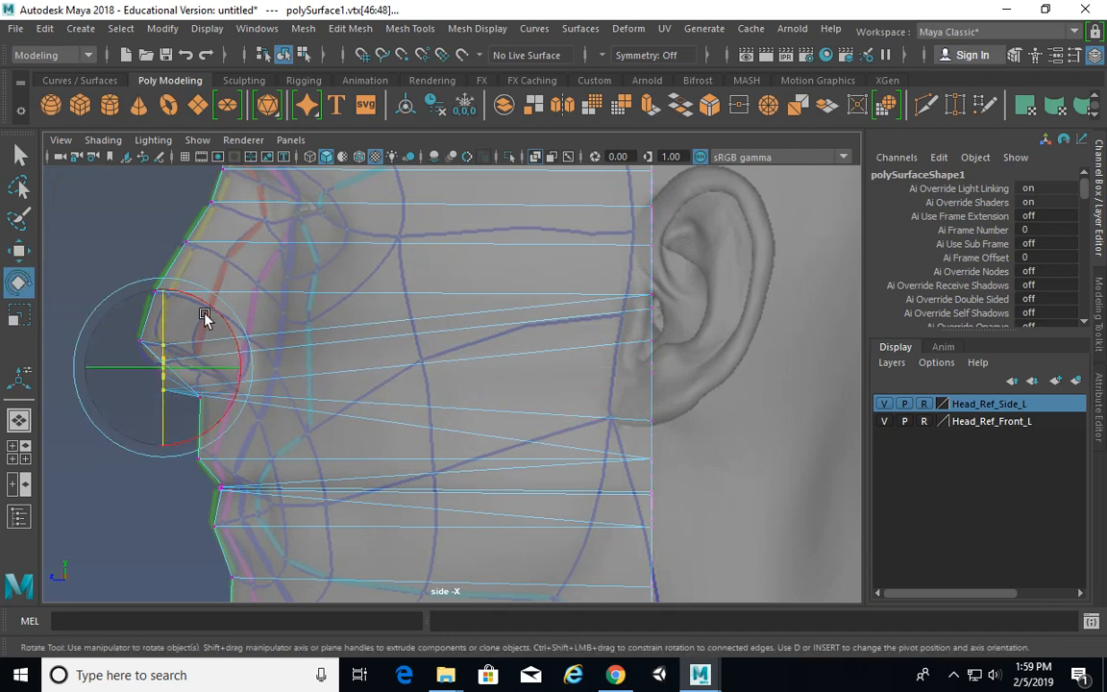
pyautogui.moveTo(205, 314); pyautogui.dragTo(154, 288)
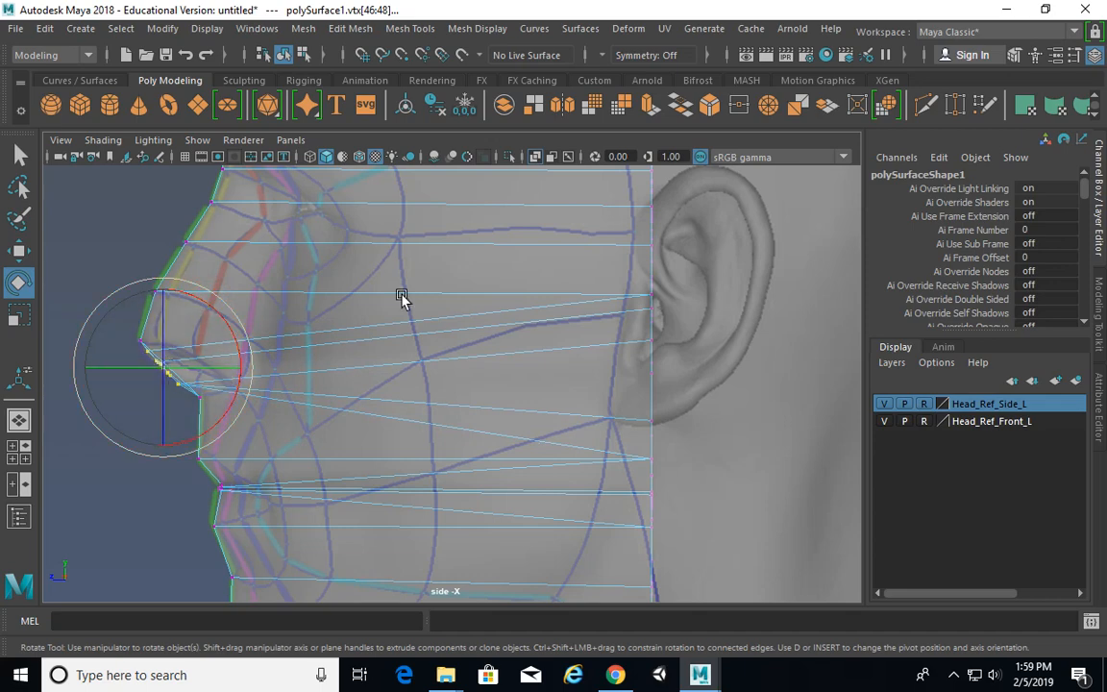
pyautogui.keyDown('alt'); pyautogui.moveTo(142, 374); pyautogui.dragTo(198, 371, button='right'); pyautogui.keyUp('alt')
pyautogui.keyDown('alt'); pyautogui.moveTo(198, 371); pyautogui.dragTo(286, 371, button='middle'); pyautogui.keyUp('alt')
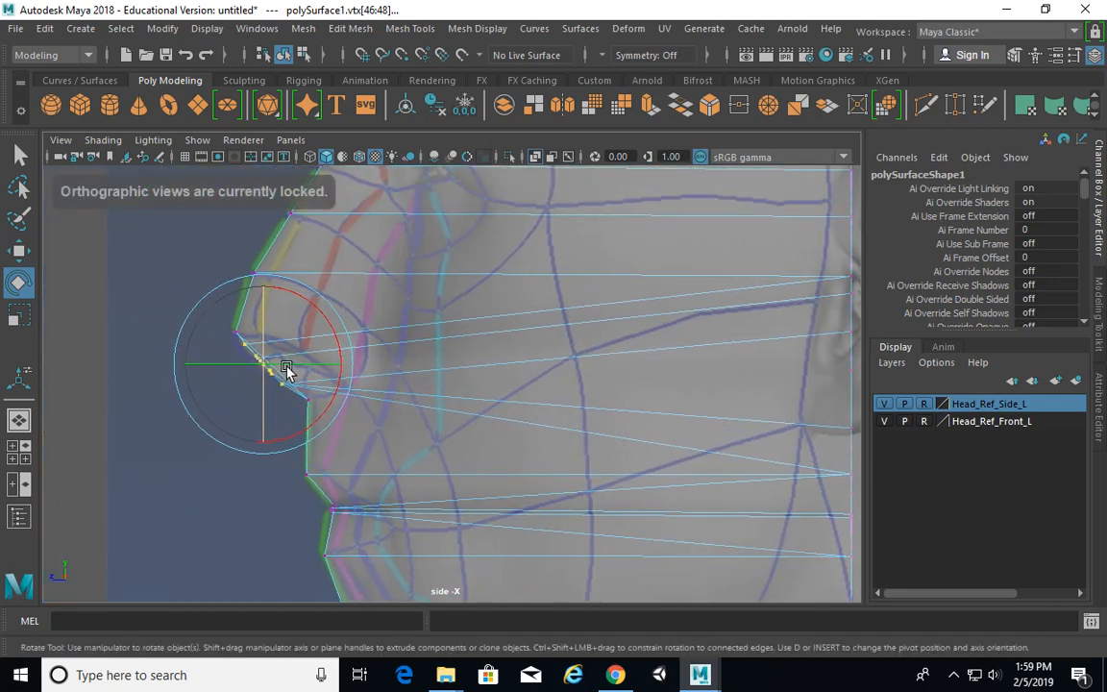
pyautogui.click(110, 290)
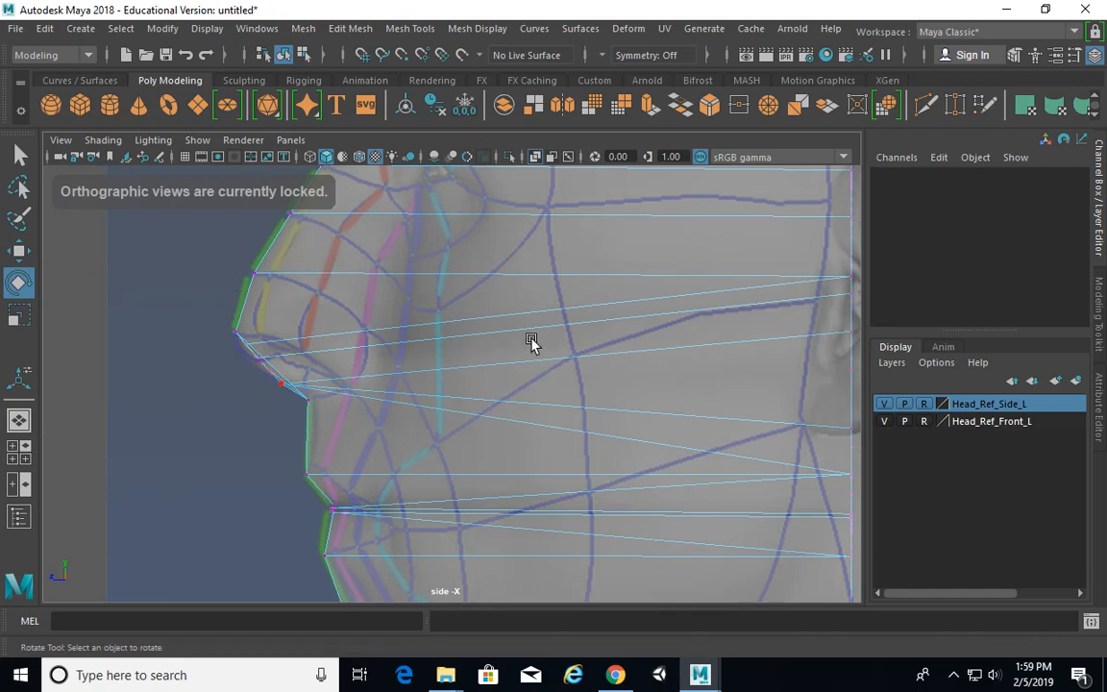
# Step: Select the column of vertices along the yellow guide line beside the centerline in the front view, from brow to nostril top
pyautogui.keyDown('alt'); pyautogui.moveTo(527, 339); pyautogui.dragTo(454, 378, button='middle'); pyautogui.keyUp('alt')
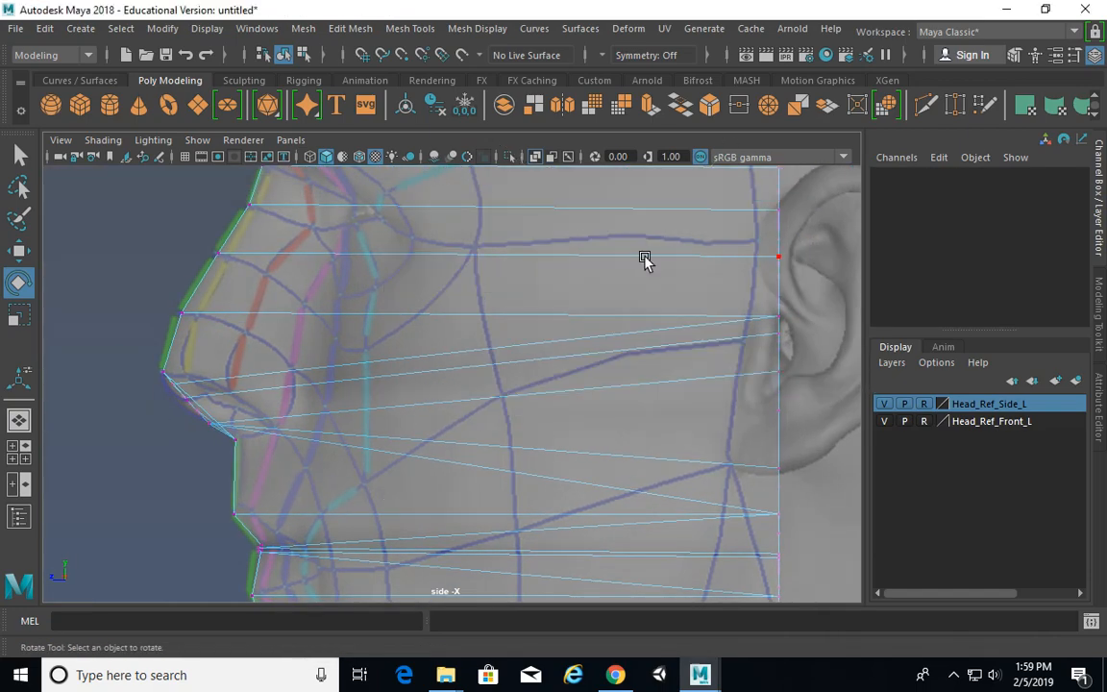
pyautogui.press('space')
pyautogui.press('space')
pyautogui.keyDown('alt'); pyautogui.moveTo(606, 316); pyautogui.dragTo(437, 378); pyautogui.keyUp('alt')
pyautogui.press('space')
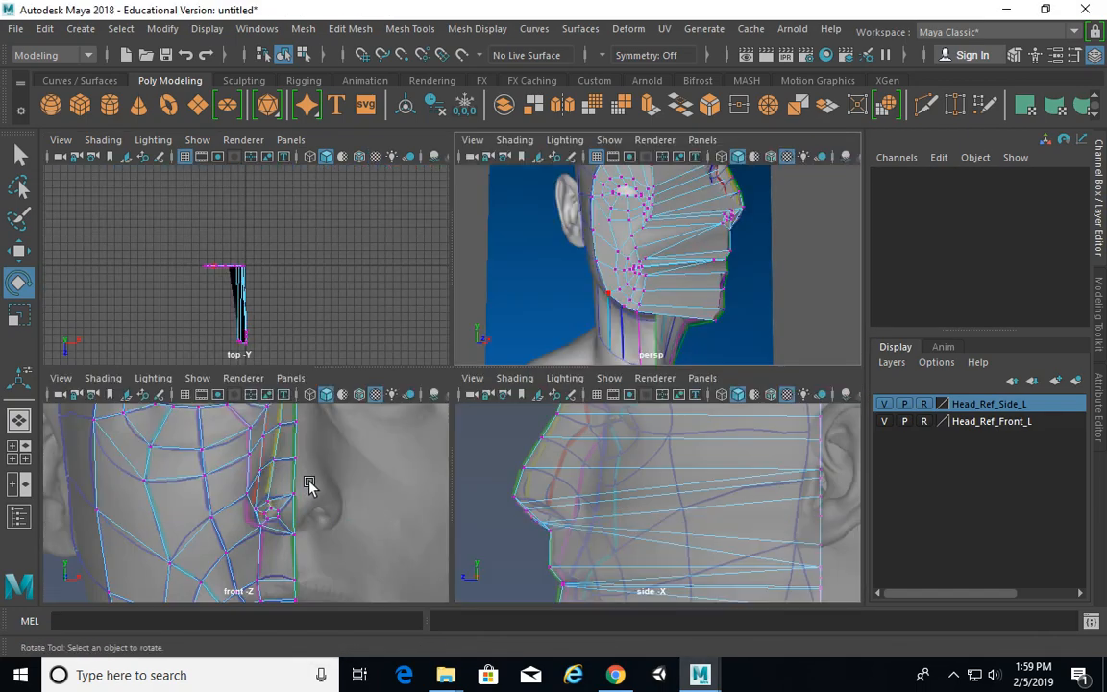
pyautogui.press('space')
pyautogui.keyDown('alt'); pyautogui.moveTo(543, 269); pyautogui.dragTo(497, 432, button='middle'); pyautogui.keyUp('alt')
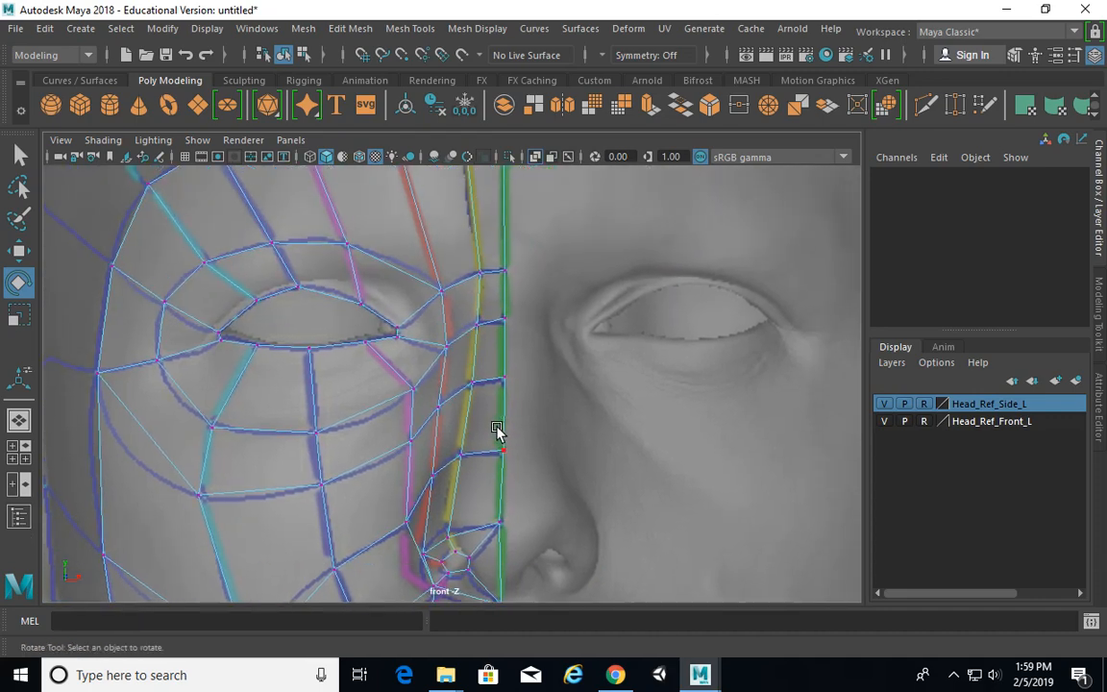
pyautogui.press('q')
pyautogui.keyDown('alt'); pyautogui.moveTo(540, 352); pyautogui.dragTo(330, 338, button='right'); pyautogui.keyUp('alt')
pyautogui.keyDown('alt'); pyautogui.moveTo(331, 337); pyautogui.dragTo(285, 392, button='middle'); pyautogui.keyUp('alt')
pyautogui.keyDown('alt'); pyautogui.moveTo(285, 391); pyautogui.dragTo(452, 341, button='right'); pyautogui.keyUp('alt')
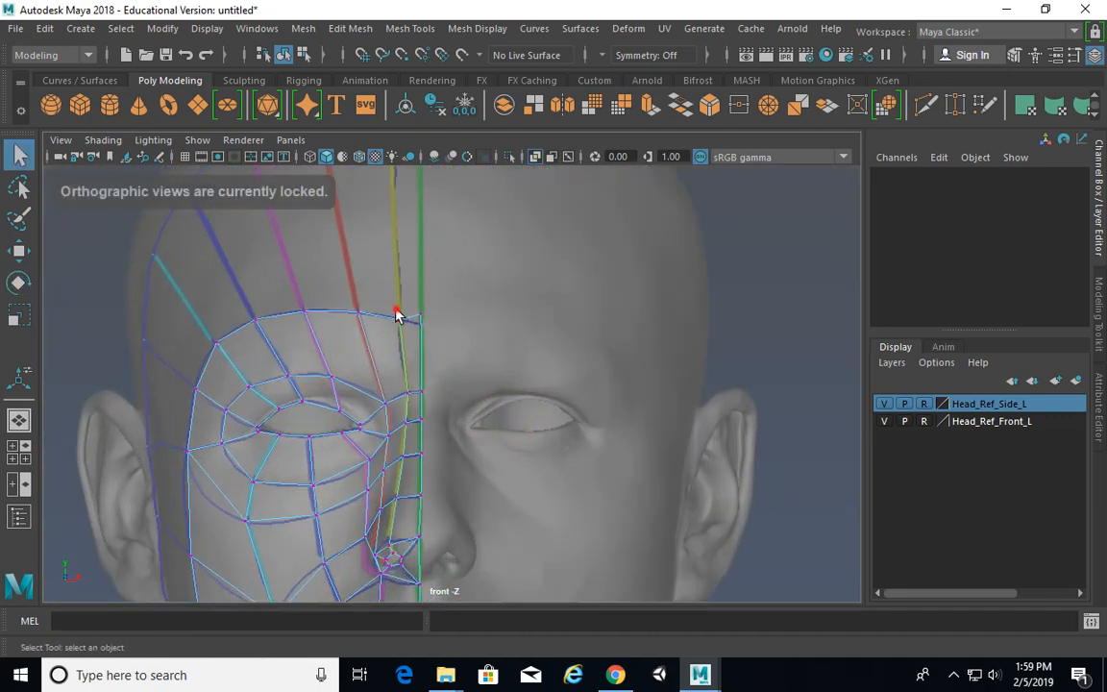
pyautogui.click(400, 319)
pyautogui.keyDown('alt'); pyautogui.moveTo(424, 373); pyautogui.dragTo(417, 320, button='middle'); pyautogui.keyUp('alt')
pyautogui.keyDown('shift'); pyautogui.click(418, 365); pyautogui.keyUp('shift')
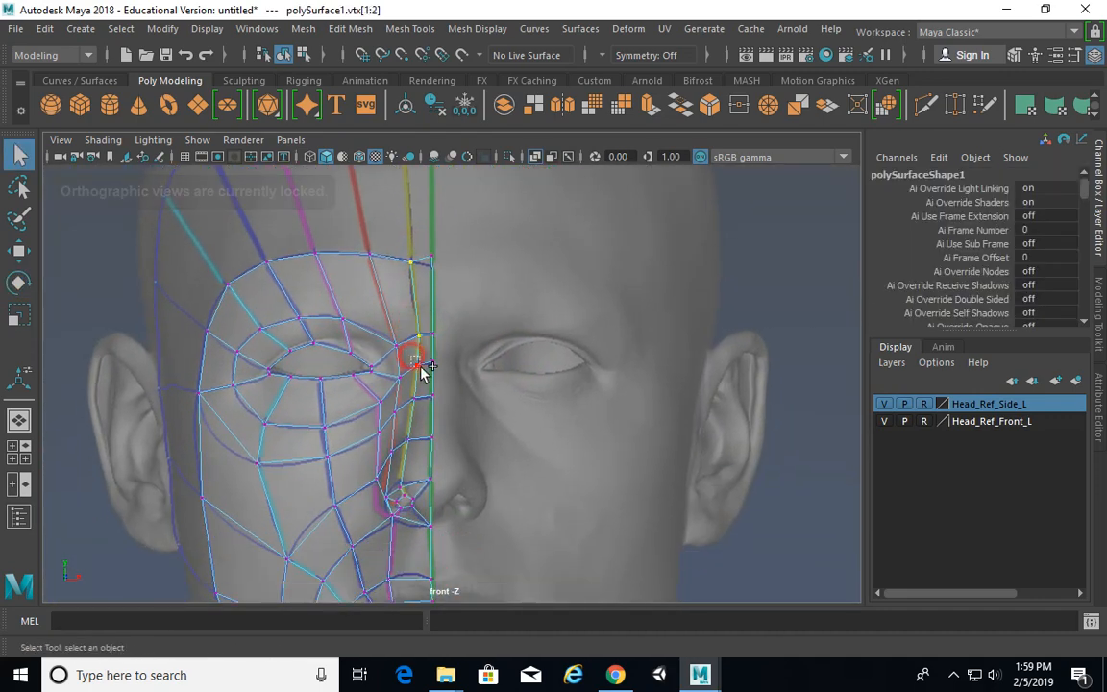
pyautogui.keyDown('shift'); pyautogui.click(413, 397); pyautogui.keyUp('shift')
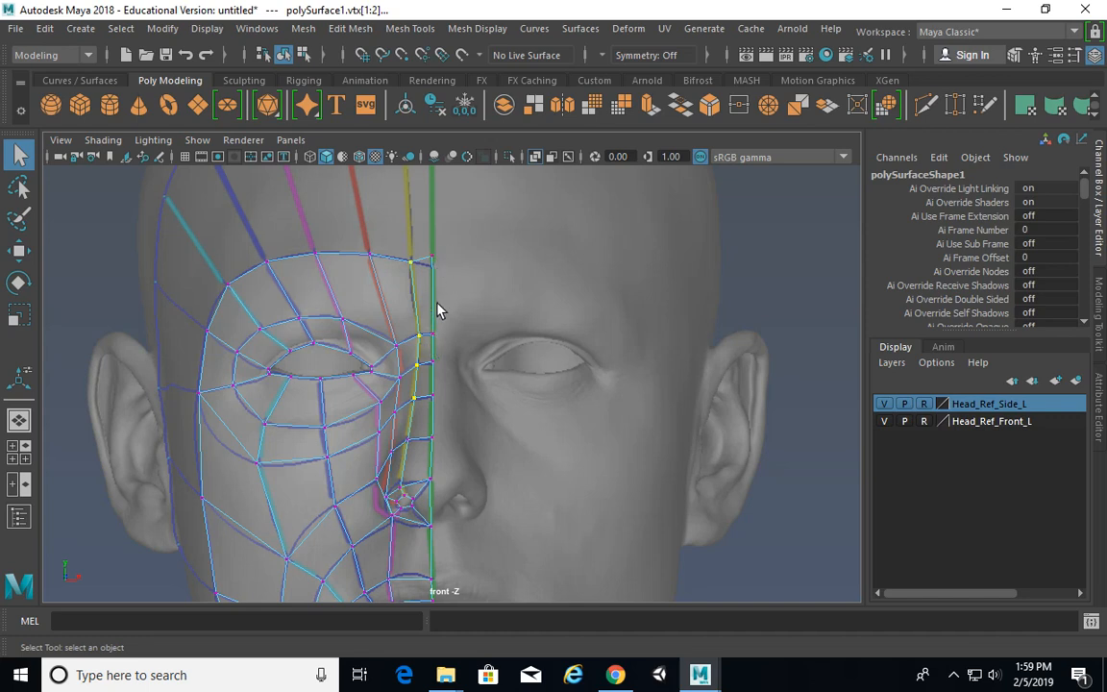
pyautogui.keyDown('alt'); pyautogui.moveTo(462, 315); pyautogui.dragTo(459, 227, button='middle'); pyautogui.keyUp('alt')
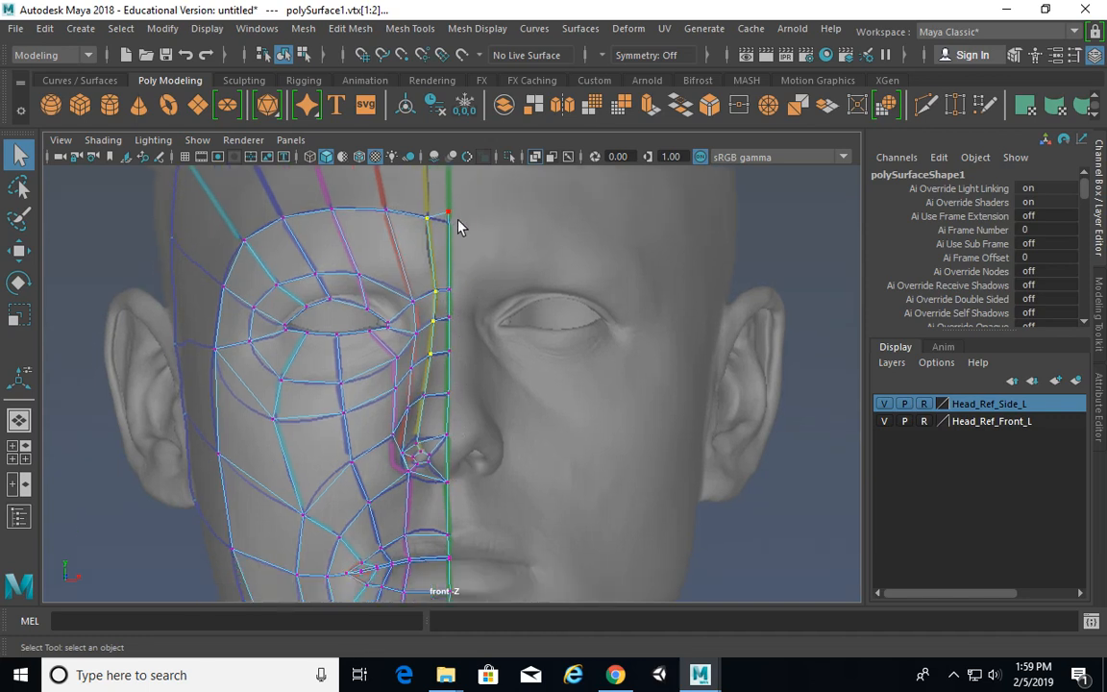
pyautogui.keyDown('alt'); pyautogui.moveTo(449, 228); pyautogui.dragTo(427, 389); pyautogui.keyUp('alt')
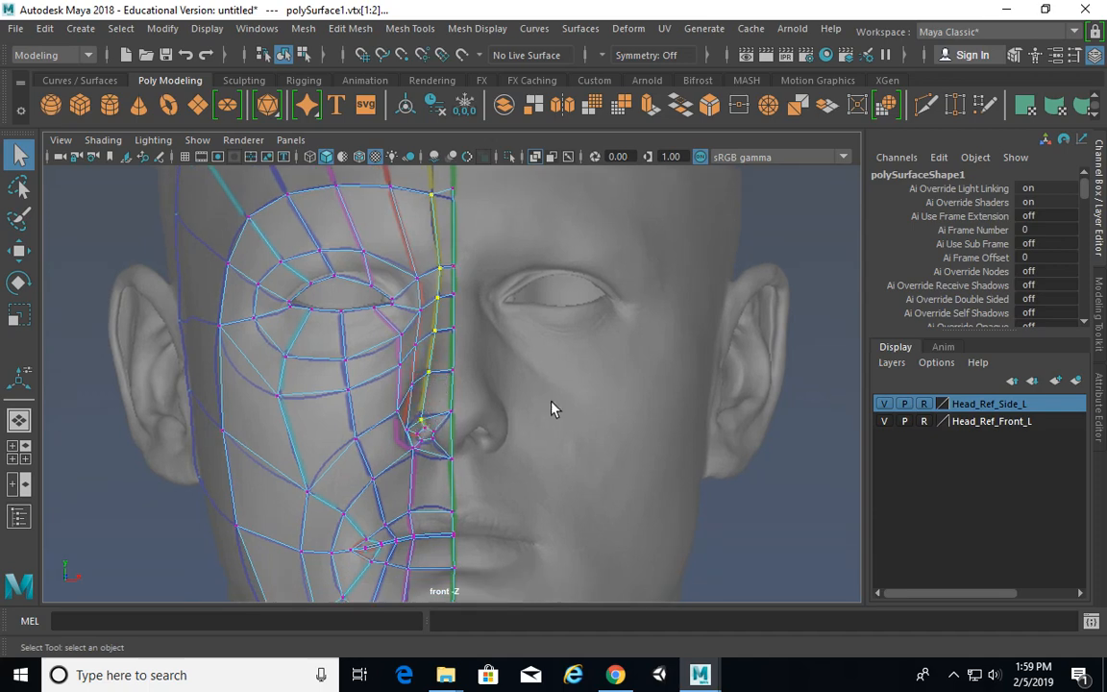
# Step: Move the selected column of vertices forward in the side view to line up with the yellow guide line at the brow
pyautogui.press('space')
pyautogui.press('space')
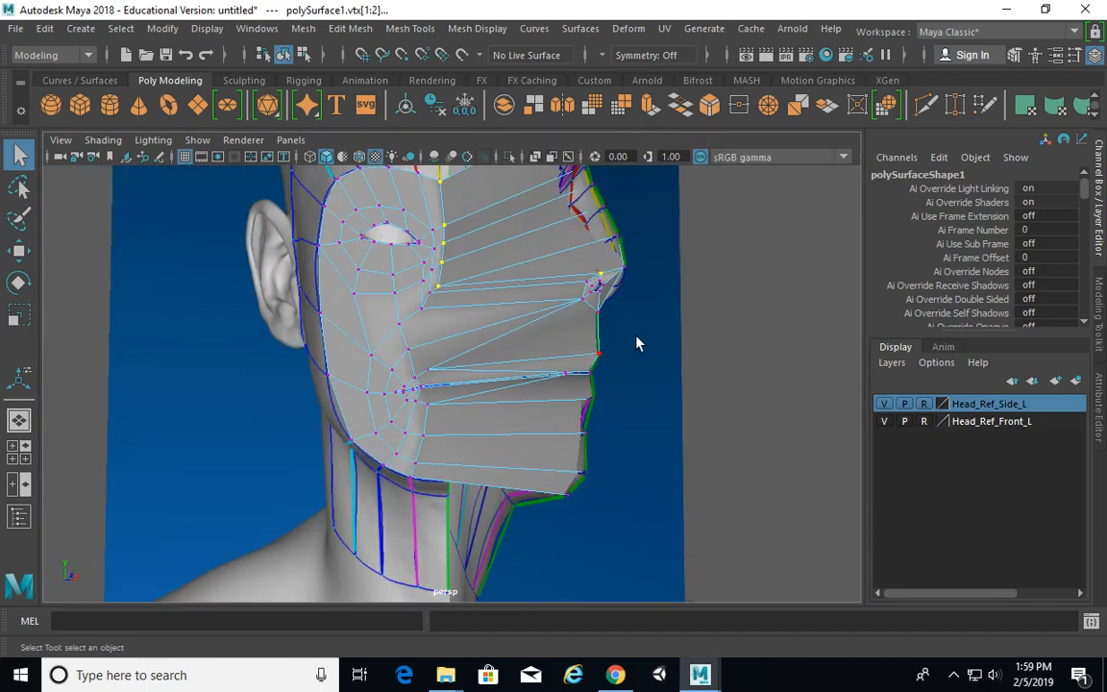
pyautogui.keyDown('alt'); pyautogui.moveTo(636, 342); pyautogui.dragTo(602, 381); pyautogui.keyUp('alt')
pyautogui.press('space')
pyautogui.press('space')
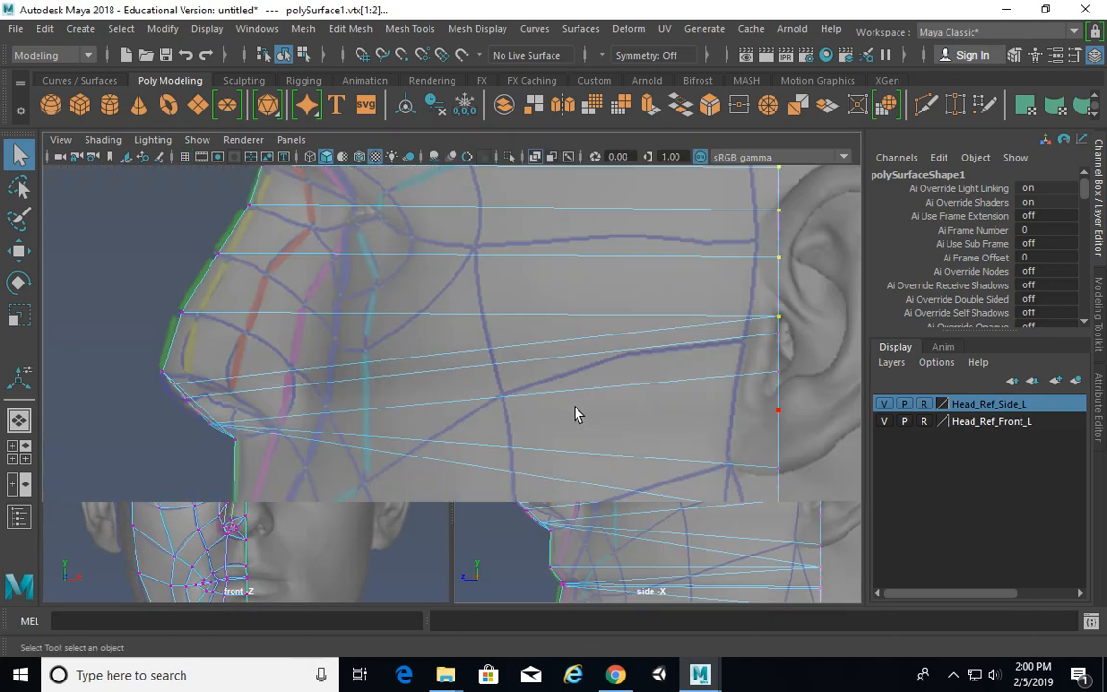
pyautogui.keyDown('alt'); pyautogui.moveTo(576, 413); pyautogui.dragTo(484, 356, button='right'); pyautogui.keyUp('alt')
pyautogui.keyDown('alt'); pyautogui.moveTo(485, 356); pyautogui.dragTo(490, 390, button='middle'); pyautogui.keyUp('alt')
pyautogui.press('w')
pyautogui.keyDown('alt'); pyautogui.moveTo(415, 324); pyautogui.dragTo(524, 309, button='right'); pyautogui.keyUp('alt')
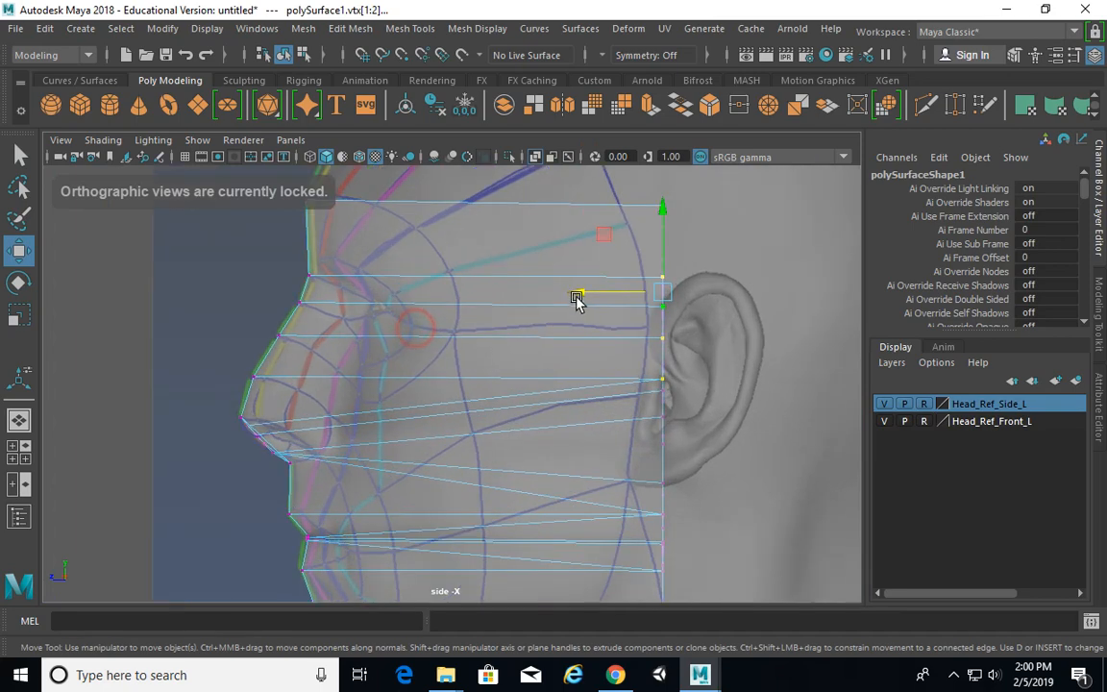
pyautogui.moveTo(589, 292); pyautogui.dragTo(231, 290)
pyautogui.keyDown('alt'); pyautogui.moveTo(320, 304); pyautogui.dragTo(403, 395, button='middle'); pyautogui.keyUp('alt')
pyautogui.keyDown('alt'); pyautogui.moveTo(402, 396); pyautogui.dragTo(484, 382, button='right'); pyautogui.keyUp('alt')
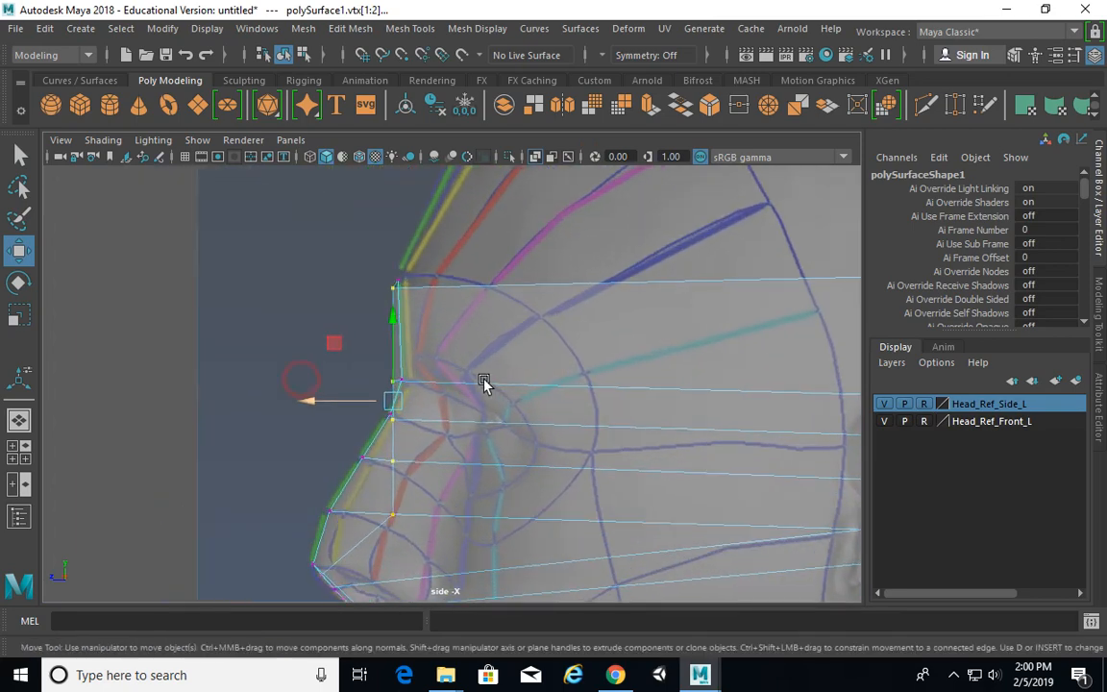
pyautogui.moveTo(349, 399); pyautogui.dragTo(362, 402)
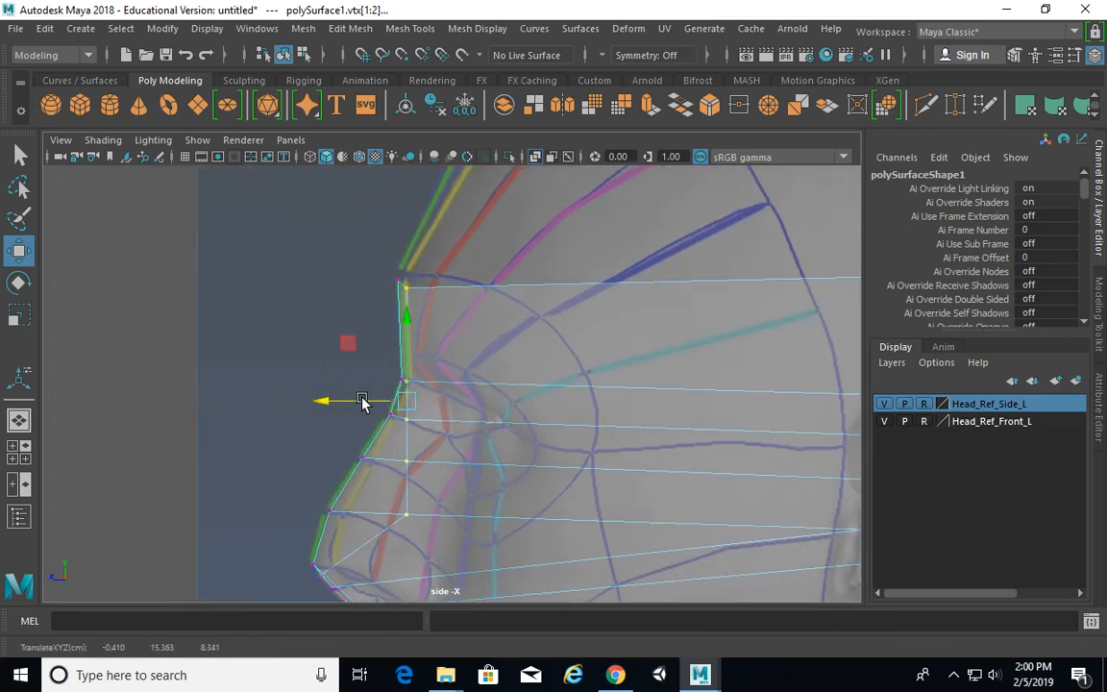
pyautogui.keyDown('alt'); pyautogui.moveTo(421, 306); pyautogui.dragTo(410, 242, button='middle'); pyautogui.keyUp('alt')
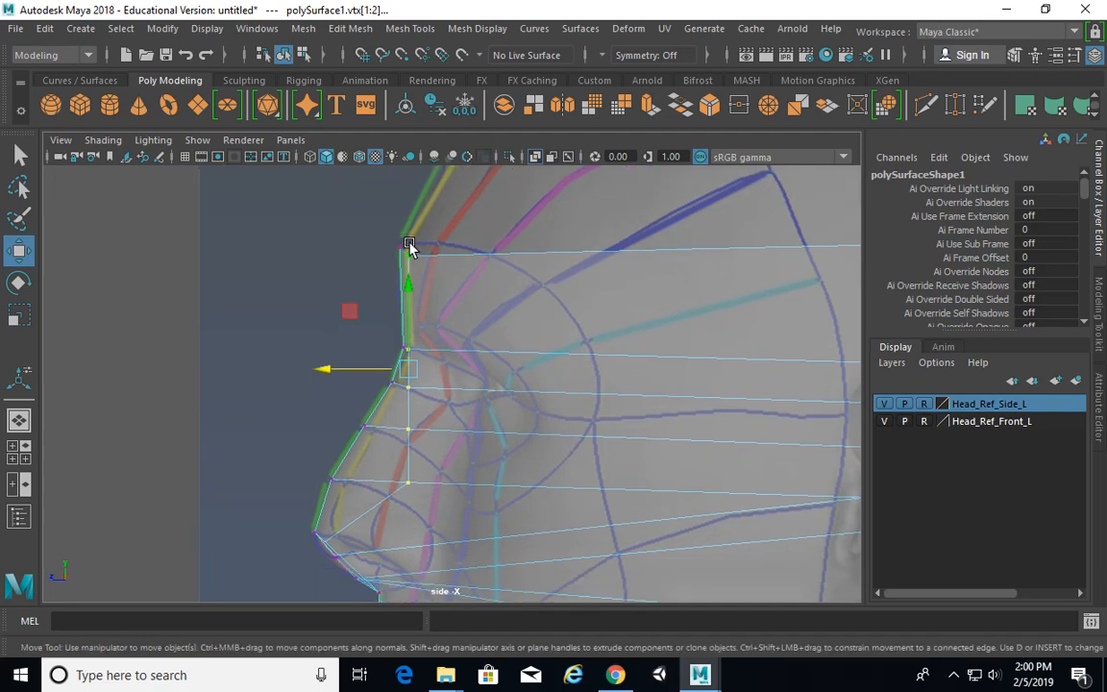
# Step: Move the upper and middle nose bridge vertices of the second column forward onto the yellow guide line
pyautogui.keyDown('alt'); pyautogui.moveTo(419, 333); pyautogui.dragTo(411, 270, button='middle'); pyautogui.keyUp('alt')
pyautogui.keyDown('alt'); pyautogui.moveTo(338, 296); pyautogui.dragTo(413, 332, button='right'); pyautogui.keyUp('alt')
pyautogui.moveTo(413, 334); pyautogui.dragTo(372, 320)
pyautogui.hotkey('ctrl', 'z')
pyautogui.moveTo(424, 384); pyautogui.dragTo(329, 374)
pyautogui.keyDown('alt'); pyautogui.moveTo(384, 420); pyautogui.dragTo(391, 367, button='middle'); pyautogui.keyUp('alt')
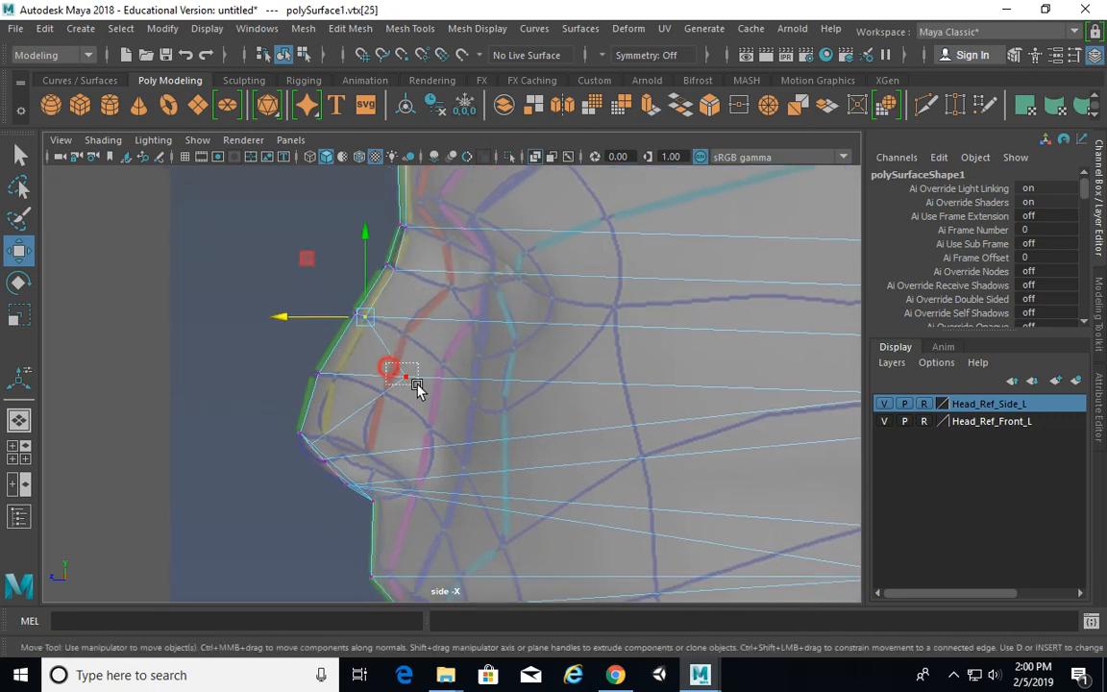
# Step: Move the lower nose bridge vertex of the same column forward onto the yellow guide line
pyautogui.moveTo(417, 386); pyautogui.dragTo(383, 365)
pyautogui.moveTo(376, 376); pyautogui.dragTo(305, 388)
pyautogui.keyDown('alt'); pyautogui.moveTo(305, 389); pyautogui.dragTo(335, 397, button='middle'); pyautogui.keyUp('alt')
pyautogui.keyDown('alt'); pyautogui.moveTo(426, 327); pyautogui.dragTo(416, 396, button='middle'); pyautogui.keyUp('alt')
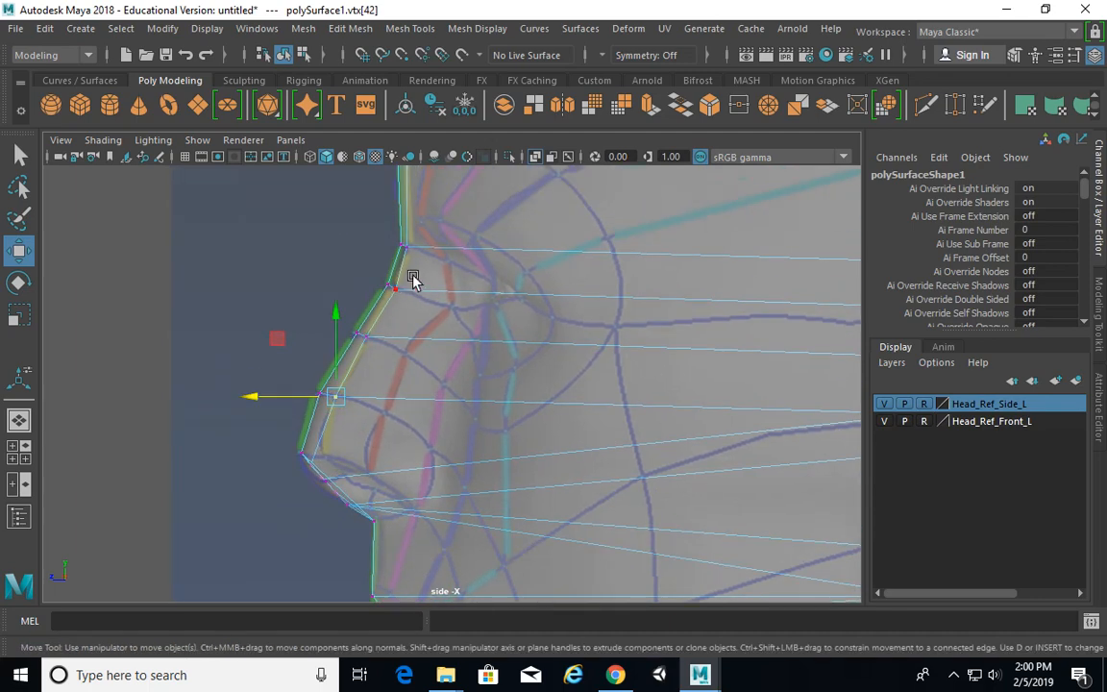
# Step: Raise the brow vertex of the second column slightly along the yellow guide line in the side view
pyautogui.keyDown('alt'); pyautogui.moveTo(370, 345); pyautogui.dragTo(377, 381, button='middle'); pyautogui.keyUp('alt')
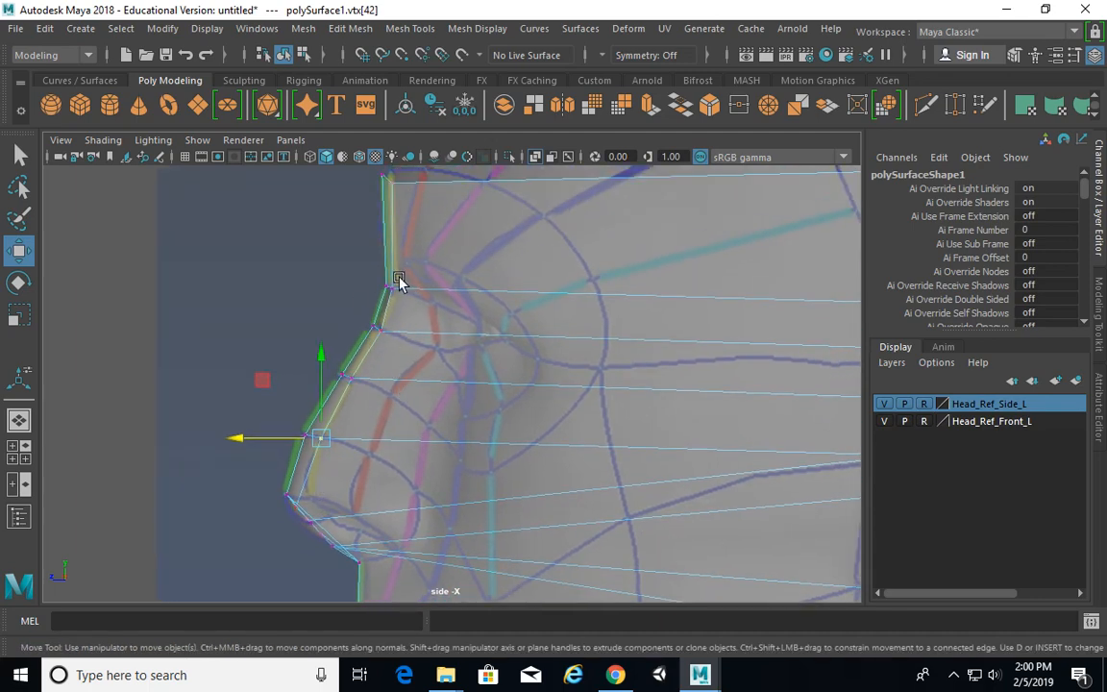
pyautogui.keyDown('alt'); pyautogui.moveTo(415, 216); pyautogui.dragTo(410, 329, button='middle'); pyautogui.keyUp('alt')
pyautogui.keyDown('alt'); pyautogui.moveTo(411, 329); pyautogui.dragTo(721, 303, button='right'); pyautogui.keyUp('alt')
pyautogui.moveTo(329, 198); pyautogui.dragTo(329, 186)
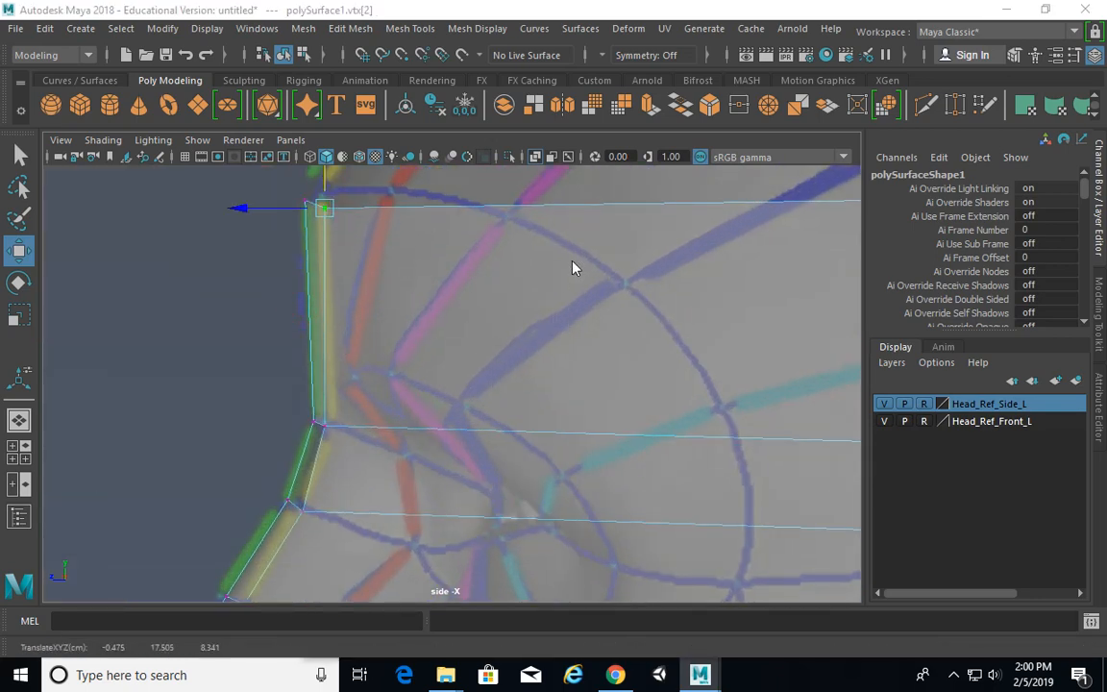
# Step: Select the vertex at the top of the nostril, at the lower end of the yellow guide line, in the front view
pyautogui.press('space')
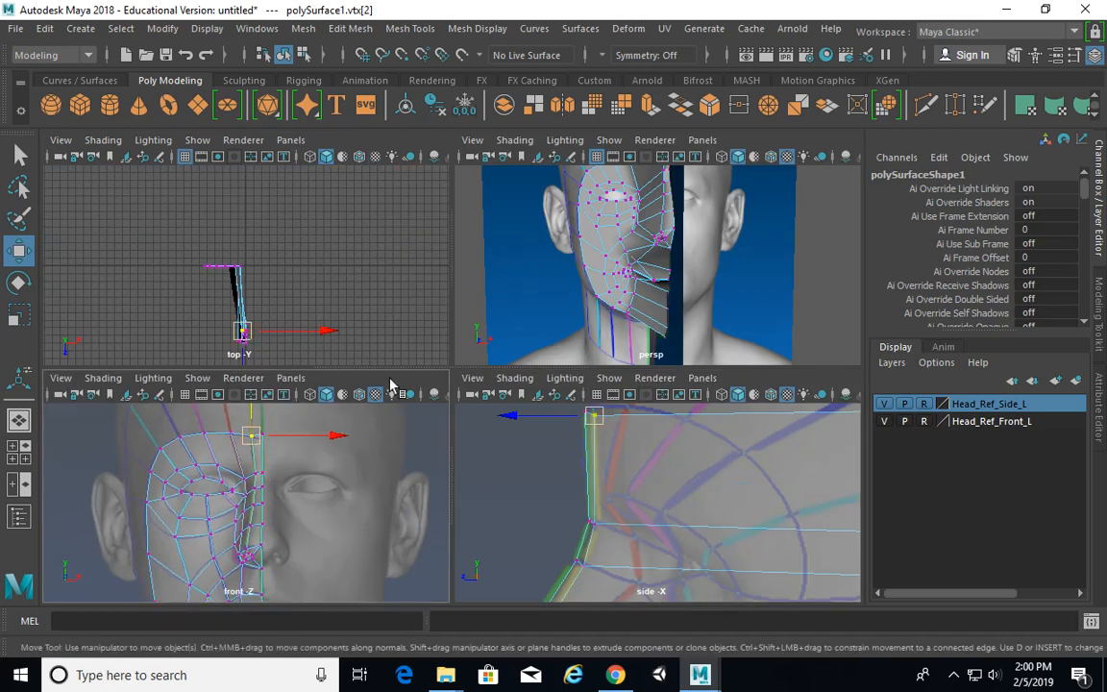
pyautogui.press('space')
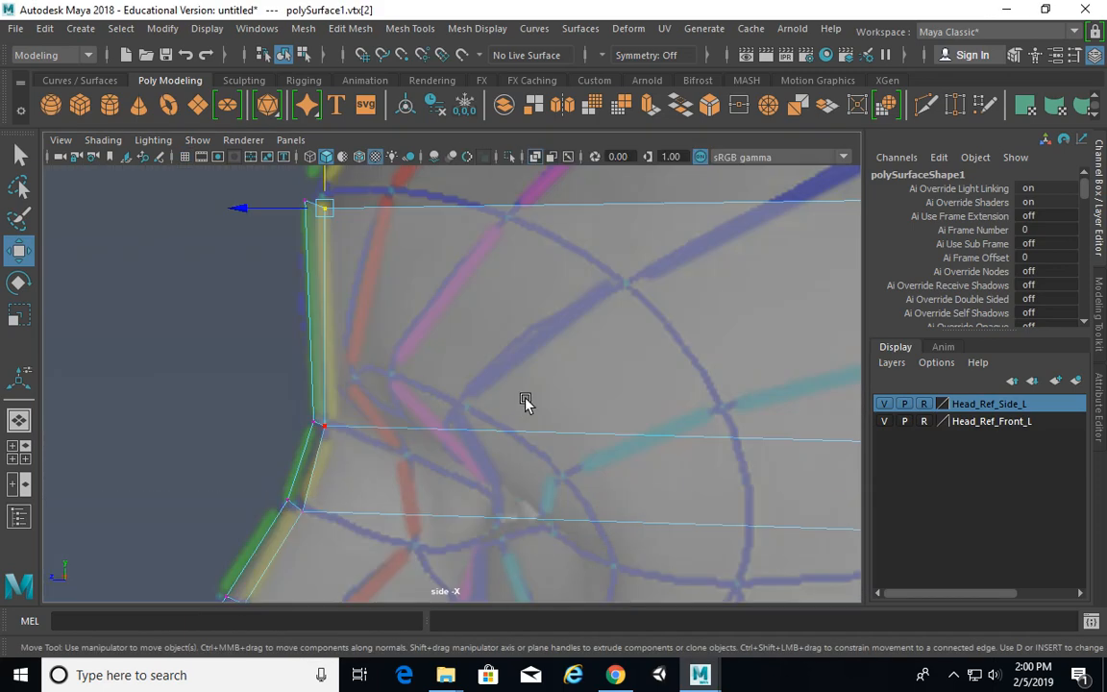
pyautogui.keyDown('alt'); pyautogui.moveTo(524, 403); pyautogui.dragTo(233, 381, button='right'); pyautogui.keyUp('alt')
pyautogui.keyDown('alt'); pyautogui.moveTo(495, 405); pyautogui.dragTo(504, 393, button='middle'); pyautogui.keyUp('alt')
pyautogui.keyDown('alt'); pyautogui.moveTo(504, 393); pyautogui.dragTo(498, 411, button='right'); pyautogui.keyUp('alt')
pyautogui.keyDown('alt'); pyautogui.moveTo(498, 411); pyautogui.dragTo(459, 323, button='middle'); pyautogui.keyUp('alt')
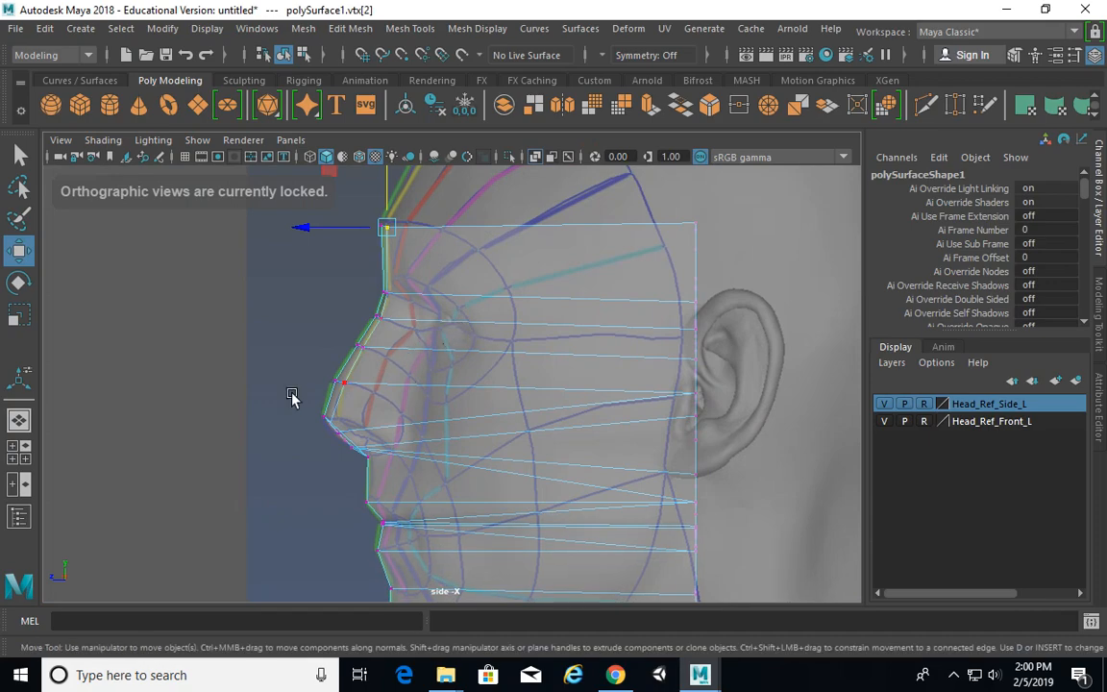
pyautogui.keyDown('alt'); pyautogui.moveTo(291, 395); pyautogui.dragTo(378, 363, button='right'); pyautogui.keyUp('alt')
pyautogui.press('space')
pyautogui.press('space')
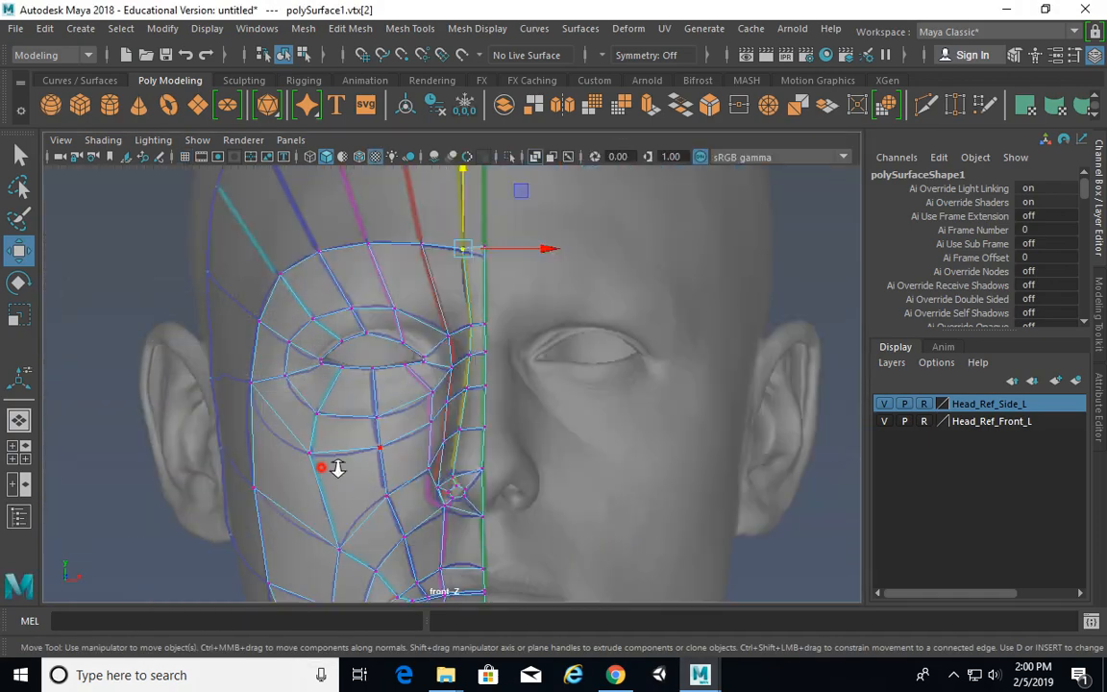
pyautogui.keyDown('alt'); pyautogui.moveTo(334, 467); pyautogui.dragTo(574, 539, button='right'); pyautogui.keyUp('alt')
pyautogui.keyDown('alt'); pyautogui.moveTo(574, 538); pyautogui.dragTo(585, 378, button='middle'); pyautogui.keyUp('alt')
pyautogui.click(469, 429)
# Step: Move the vertex above the nostril onto the lower end of the yellow guide line in the side view
pyautogui.press('space')
pyautogui.press('space')
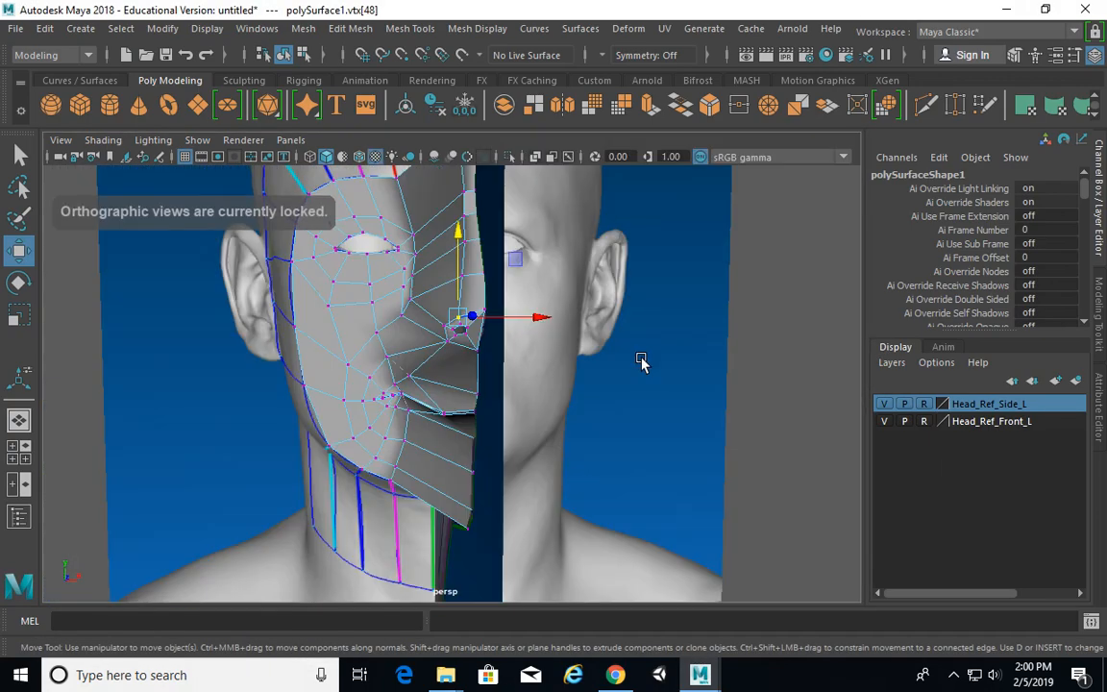
pyautogui.press('space')
pyautogui.press('space')
pyautogui.keyDown('alt'); pyautogui.moveTo(337, 411); pyautogui.dragTo(187, 425, button='right'); pyautogui.keyUp('alt')
pyautogui.moveTo(211, 430); pyautogui.dragTo(258, 407)
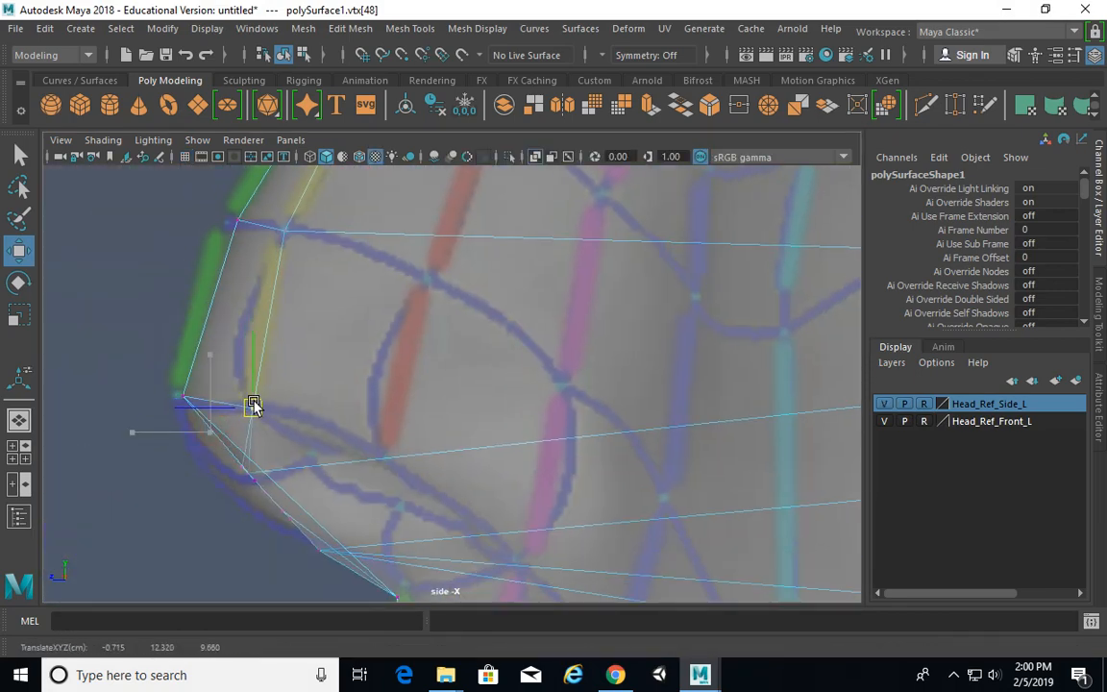
pyautogui.keyDown('alt'); pyautogui.moveTo(627, 367); pyautogui.dragTo(589, 314, button='right'); pyautogui.keyUp('alt')
# Step: Select the column of vertices along the red guide line in the front view, from the brow down to the side of the nostril
pyautogui.press('space')
pyautogui.press('space')
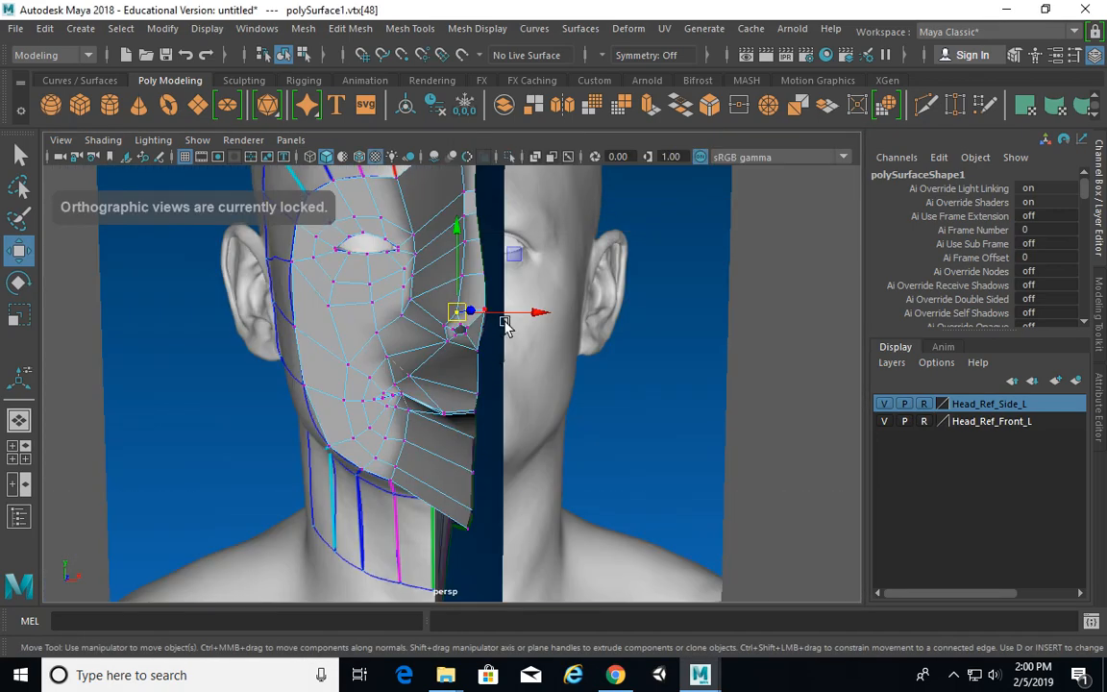
pyautogui.press('space')
pyautogui.press('space')
pyautogui.keyDown('alt'); pyautogui.moveTo(619, 354); pyautogui.dragTo(502, 308); pyautogui.keyUp('alt')
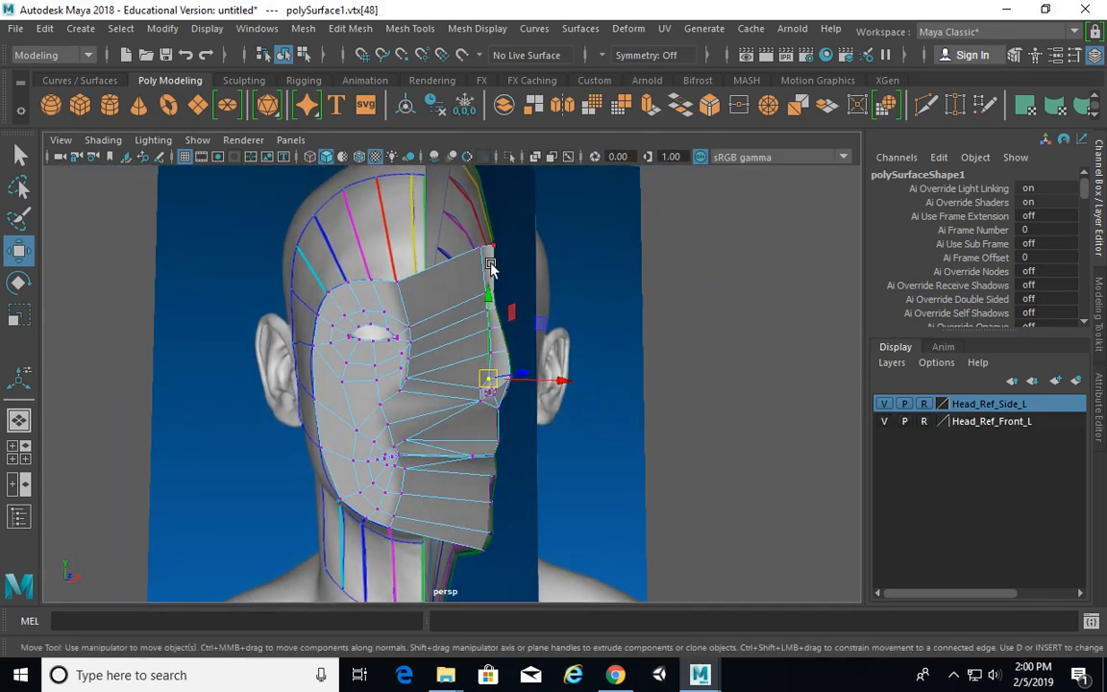
pyautogui.keyDown('alt'); pyautogui.moveTo(496, 461); pyautogui.dragTo(255, 506); pyautogui.keyUp('alt')
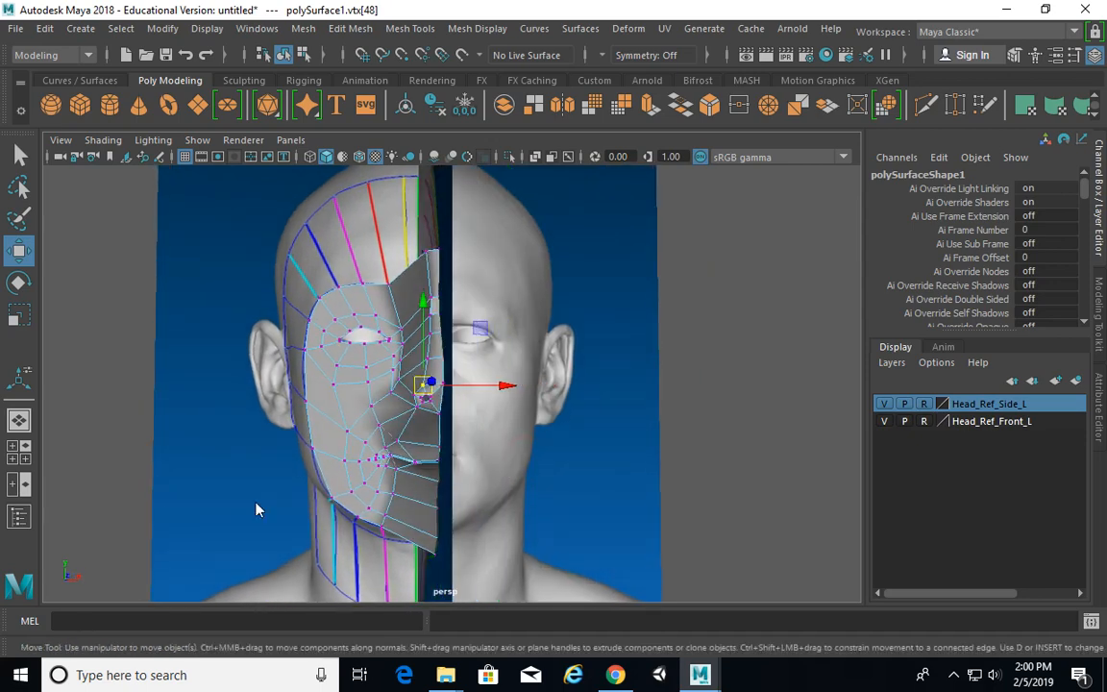
pyautogui.press('space')
pyautogui.press('space')
pyautogui.keyDown('alt'); pyautogui.moveTo(526, 416); pyautogui.dragTo(554, 464, button='middle'); pyautogui.keyUp('alt')
pyautogui.keyDown('alt'); pyautogui.moveTo(555, 314); pyautogui.dragTo(555, 429, button='middle'); pyautogui.keyUp('alt')
pyautogui.moveTo(437, 174); pyautogui.dragTo(460, 203)
pyautogui.press('q')
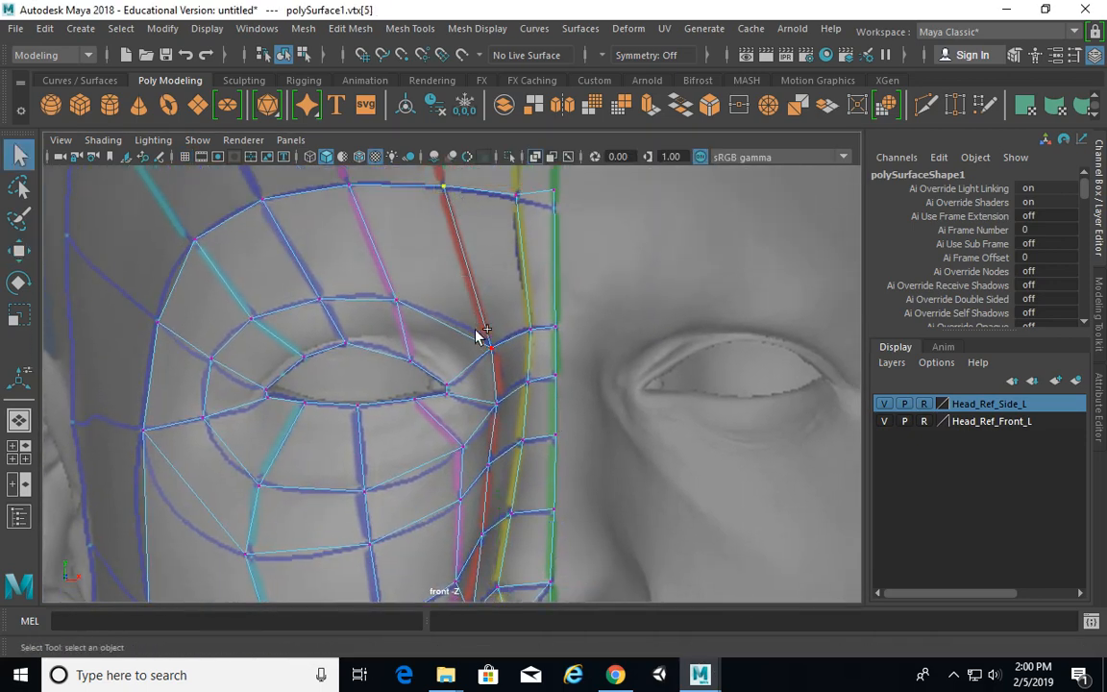
pyautogui.keyDown('alt'); pyautogui.moveTo(500, 402); pyautogui.dragTo(461, 288, button='middle'); pyautogui.keyUp('alt')
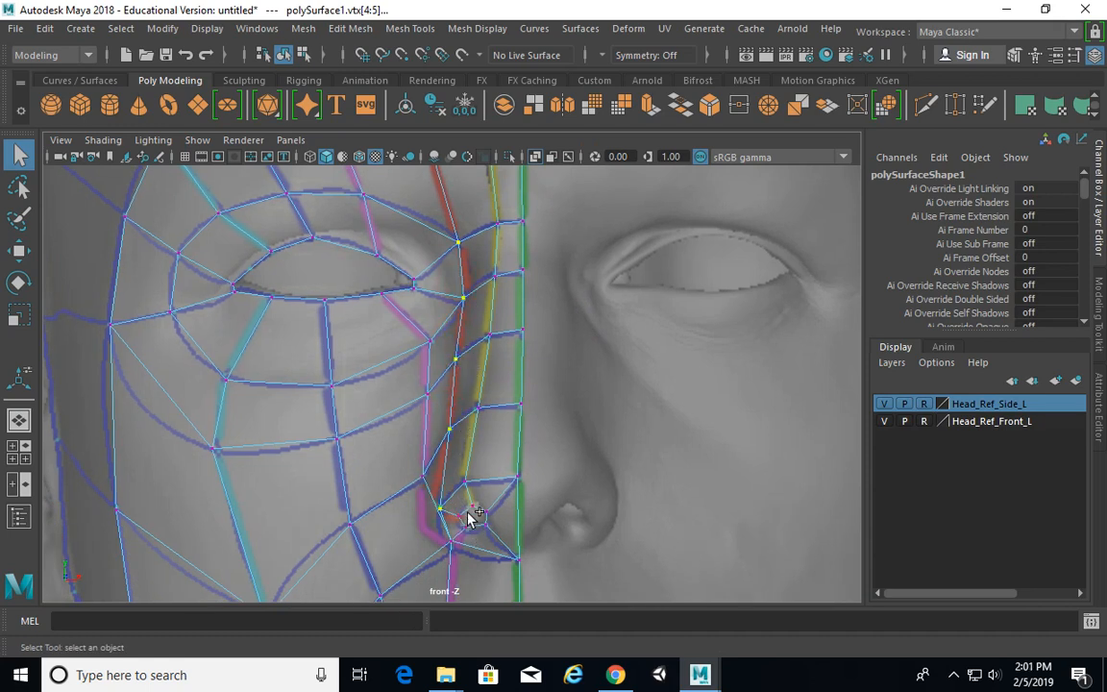
# Step: Move the red guide line vertices forward in the perspective view until they sit just behind the nose bridge
pyautogui.press('space')
pyautogui.press('space')
pyautogui.keyDown('alt'); pyautogui.moveTo(574, 382); pyautogui.dragTo(617, 383); pyautogui.keyUp('alt')
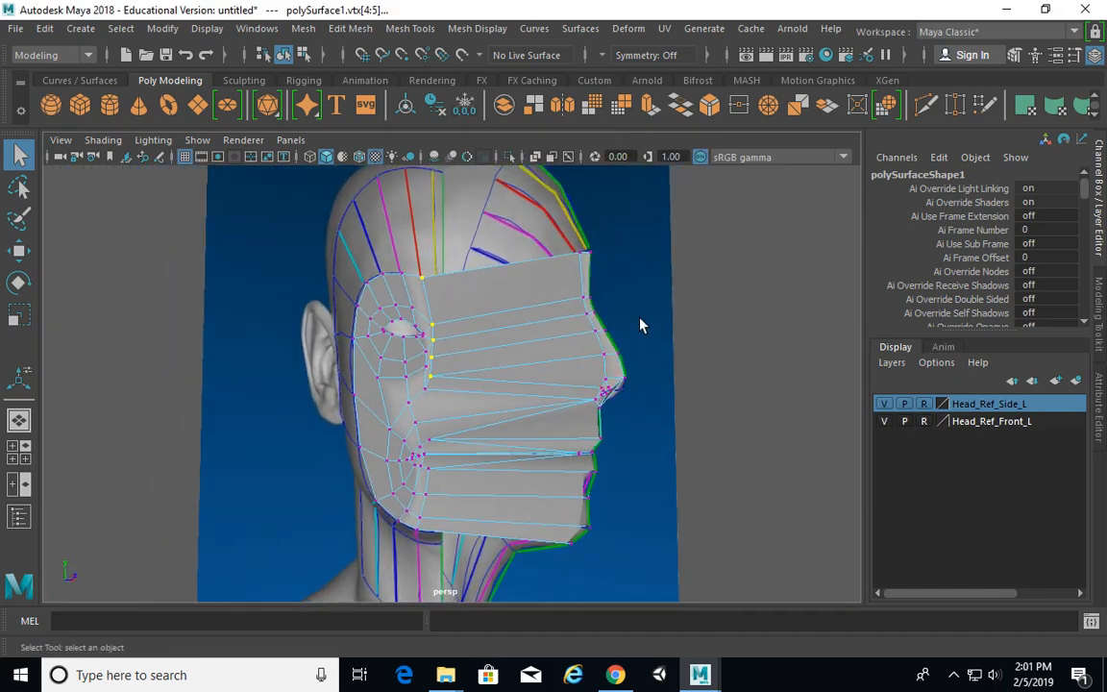
pyautogui.press('w')
pyautogui.keyDown('alt'); pyautogui.moveTo(482, 325); pyautogui.dragTo(670, 323); pyautogui.keyUp('alt')
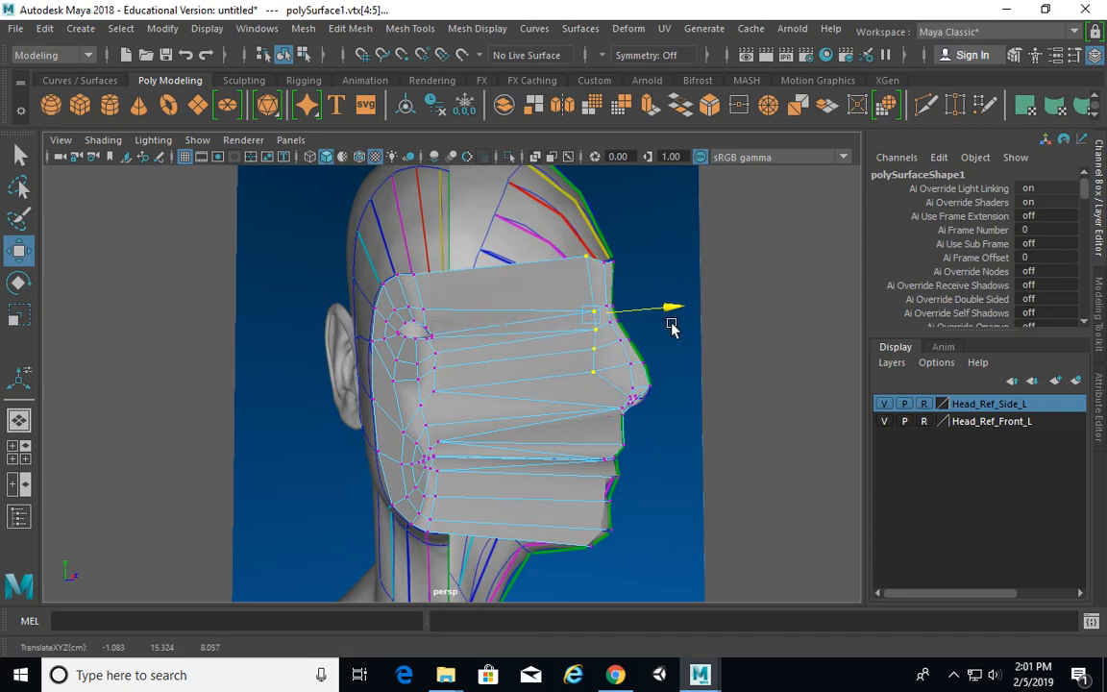
# Step: Align the brow vertex of the third column with the top of the red guide line in the side view
pyautogui.press('space')
pyautogui.press('space')
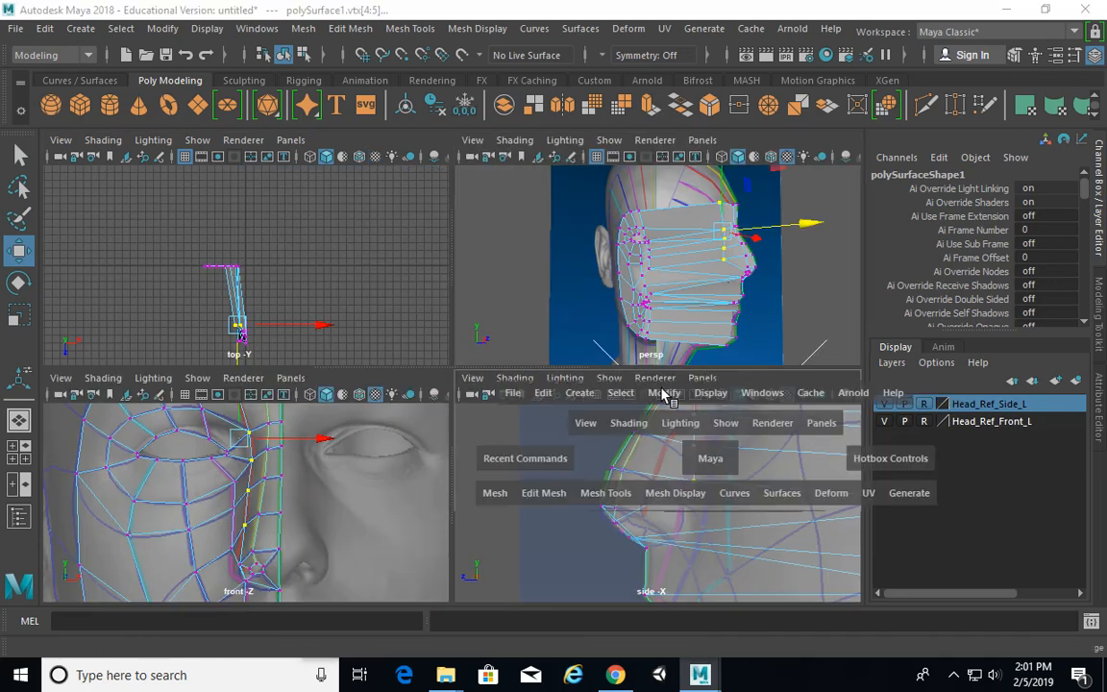
pyautogui.keyDown('alt'); pyautogui.moveTo(610, 257); pyautogui.dragTo(527, 391, button='middle'); pyautogui.keyUp('alt')
pyautogui.keyDown('alt'); pyautogui.moveTo(461, 276); pyautogui.dragTo(461, 380, button='middle'); pyautogui.keyUp('alt')
pyautogui.click(441, 224)
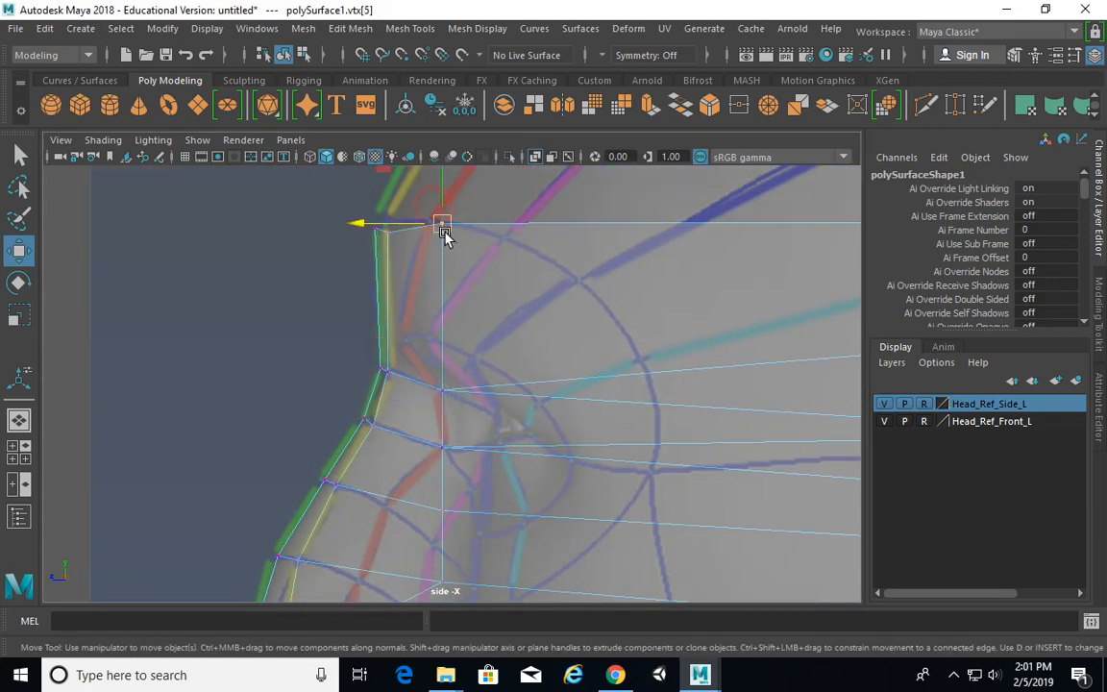
pyautogui.moveTo(444, 227); pyautogui.dragTo(431, 225)
# Step: Select the vertex below the brow in the third column and move it slightly forward toward the red guide line
pyautogui.moveTo(418, 318); pyautogui.dragTo(472, 438)
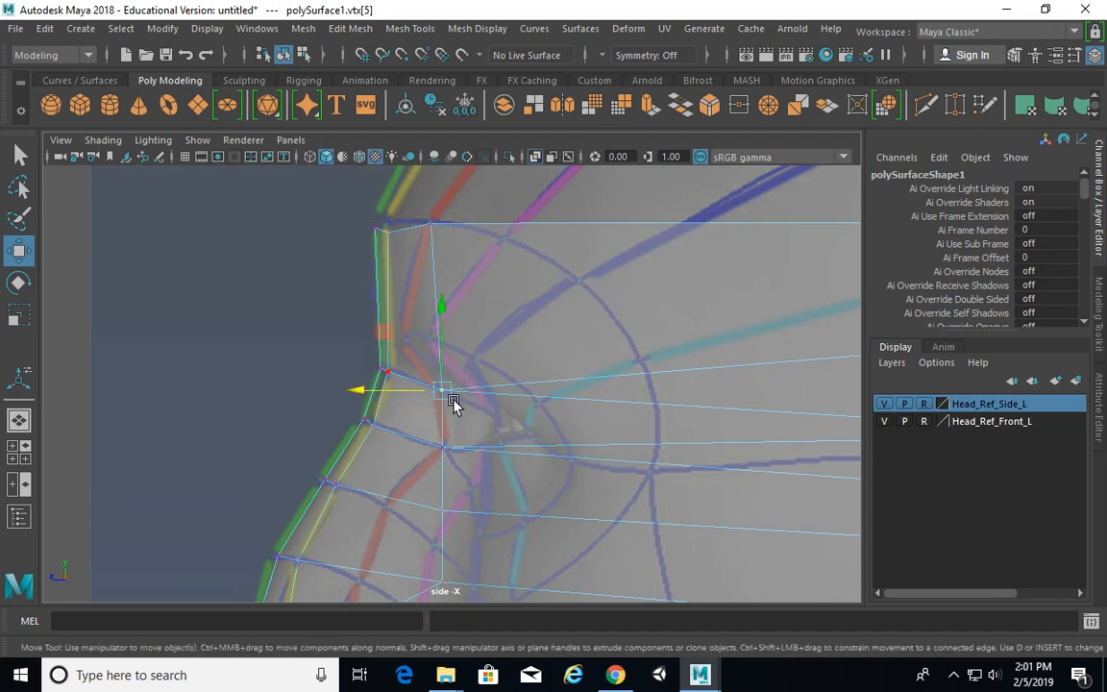
pyautogui.moveTo(420, 395)
pyautogui.mouseDown()
pyautogui.moveTo(388, 388)
pyautogui.moveTo(435, 389)
pyautogui.mouseUp()
pyautogui.keyDown('alt'); pyautogui.moveTo(436, 390); pyautogui.dragTo(445, 372, button='middle'); pyautogui.keyUp('alt')
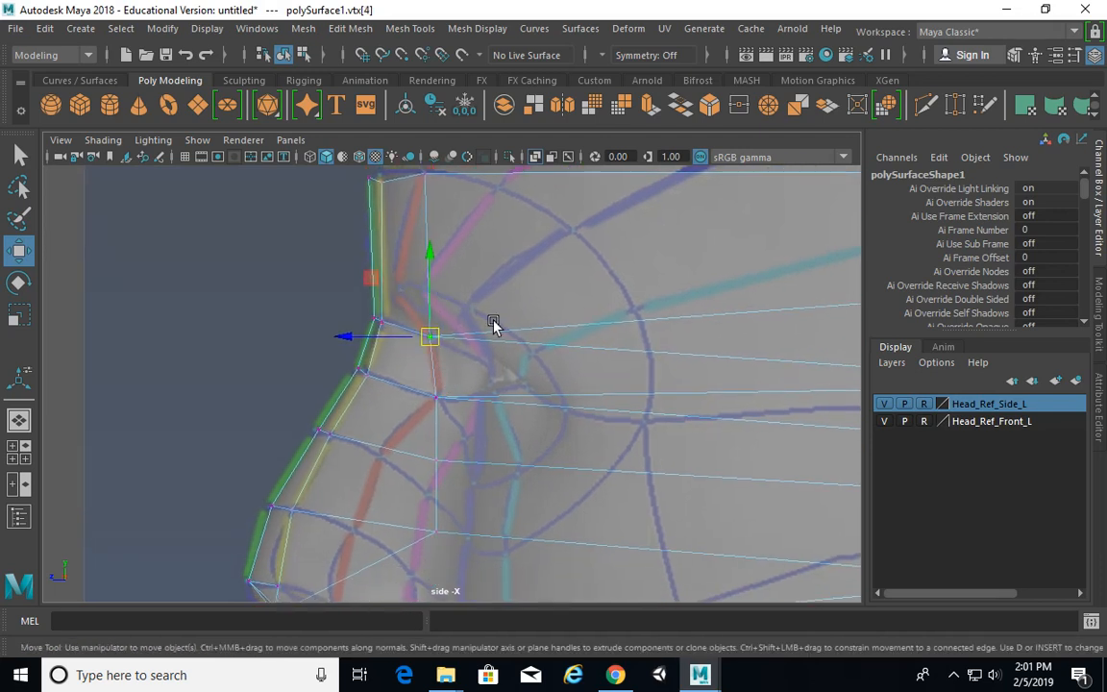
# Step: Move the next three third-column vertices down the side of the nose onto the red guide line in the side view
pyautogui.click(438, 397)
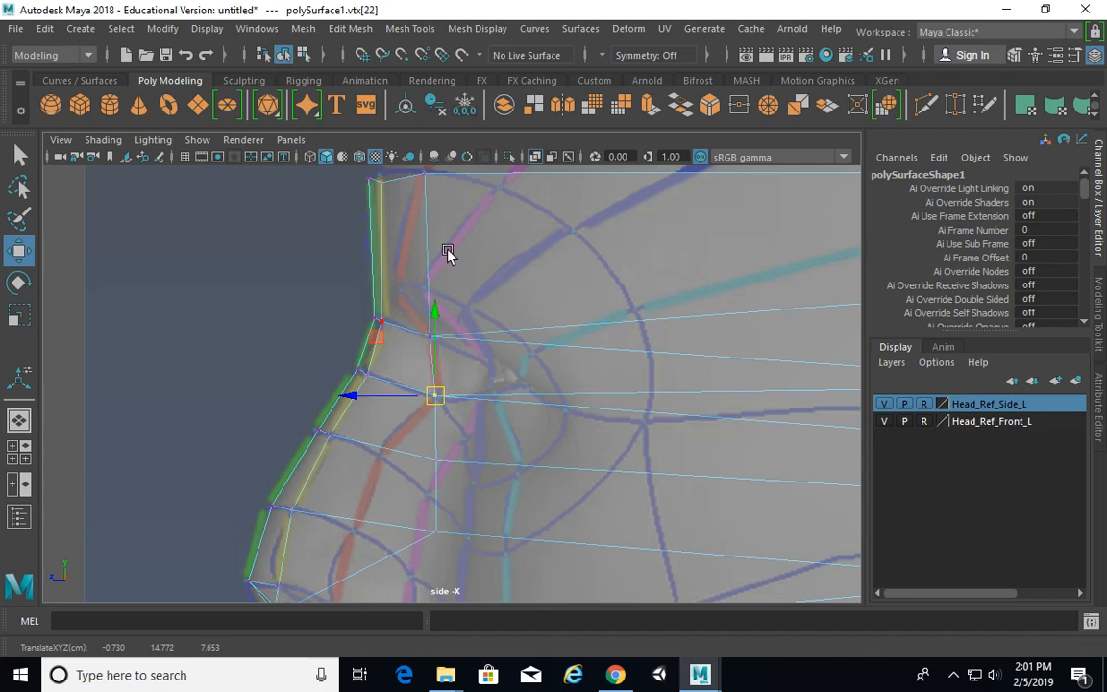
pyautogui.keyDown('alt'); pyautogui.moveTo(454, 398); pyautogui.dragTo(453, 356, button='middle'); pyautogui.keyUp('alt')
pyautogui.keyDown('alt'); pyautogui.moveTo(406, 206); pyautogui.dragTo(404, 254, button='middle'); pyautogui.keyUp('alt')
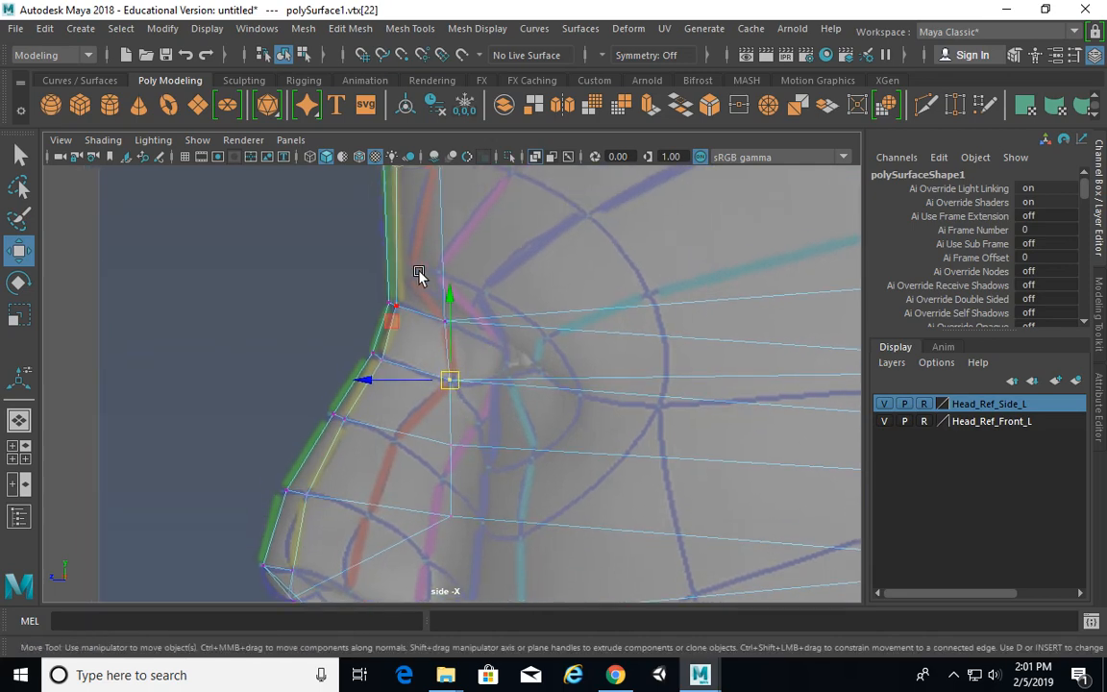
pyautogui.keyDown('alt'); pyautogui.moveTo(444, 420); pyautogui.dragTo(452, 376, button='middle'); pyautogui.keyUp('alt')
pyautogui.click(448, 399)
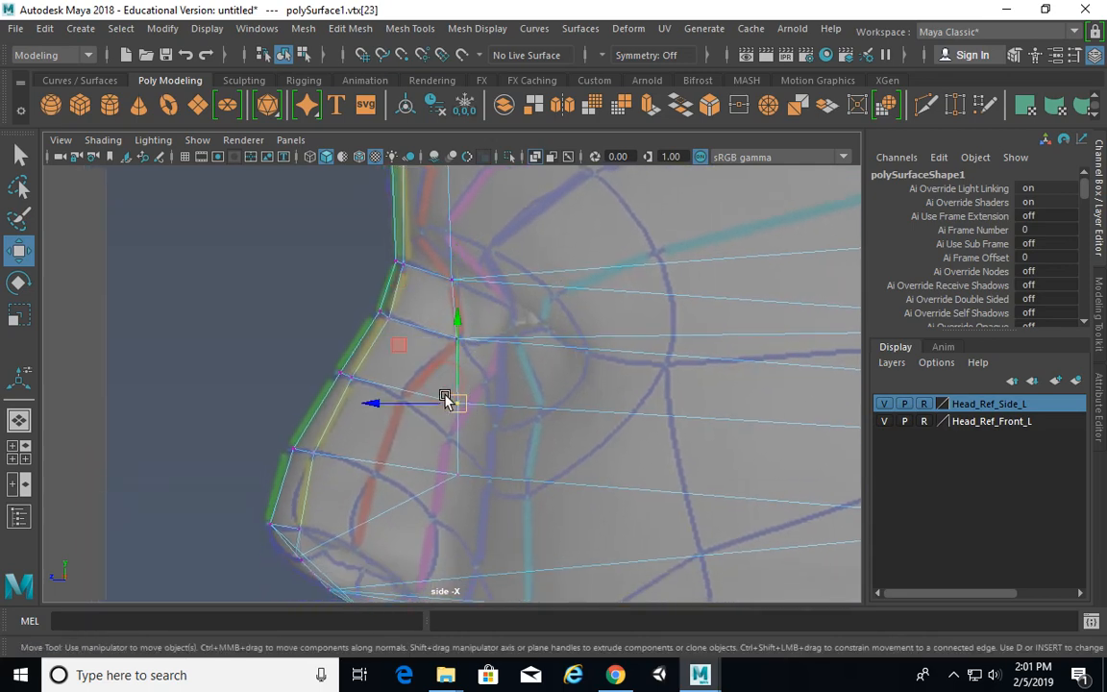
pyautogui.moveTo(448, 399); pyautogui.dragTo(404, 402)
pyautogui.keyDown('alt'); pyautogui.moveTo(438, 393); pyautogui.dragTo(444, 343, button='middle'); pyautogui.keyUp('alt')
pyautogui.moveTo(461, 426); pyautogui.dragTo(381, 425)
pyautogui.keyDown('alt'); pyautogui.moveTo(381, 425); pyautogui.dragTo(407, 364, button='middle'); pyautogui.keyUp('alt')
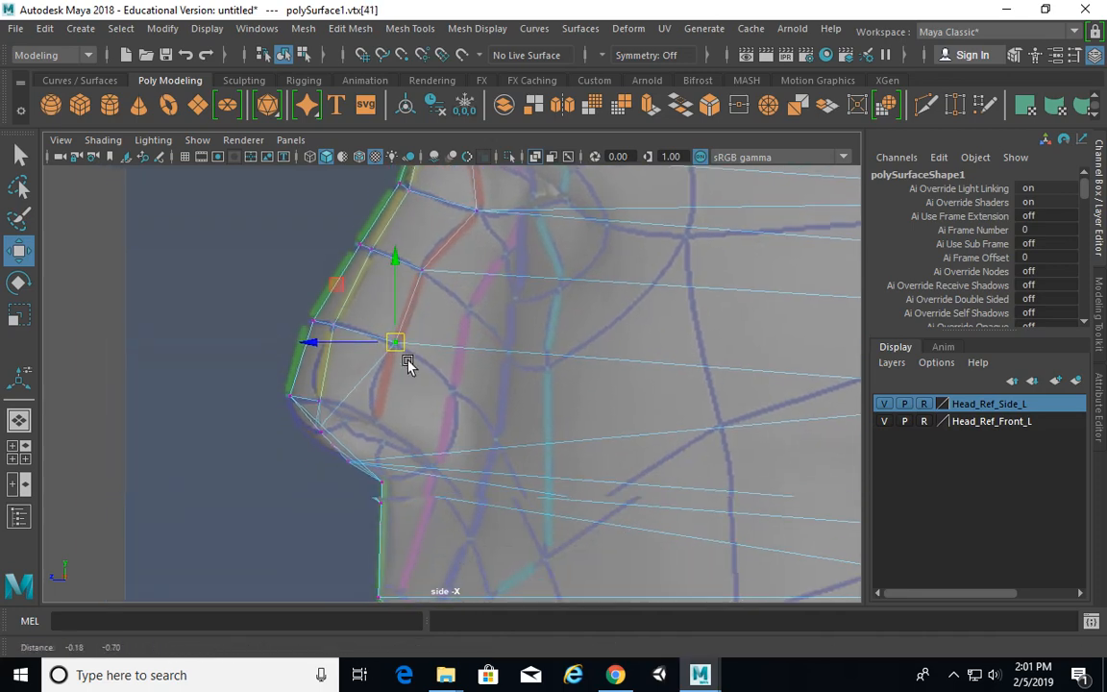
# Step: Select the third-column vertex beside the nostril in the front view and align it with the red line's lower end in the side view
pyautogui.press('space')
pyautogui.press('space')
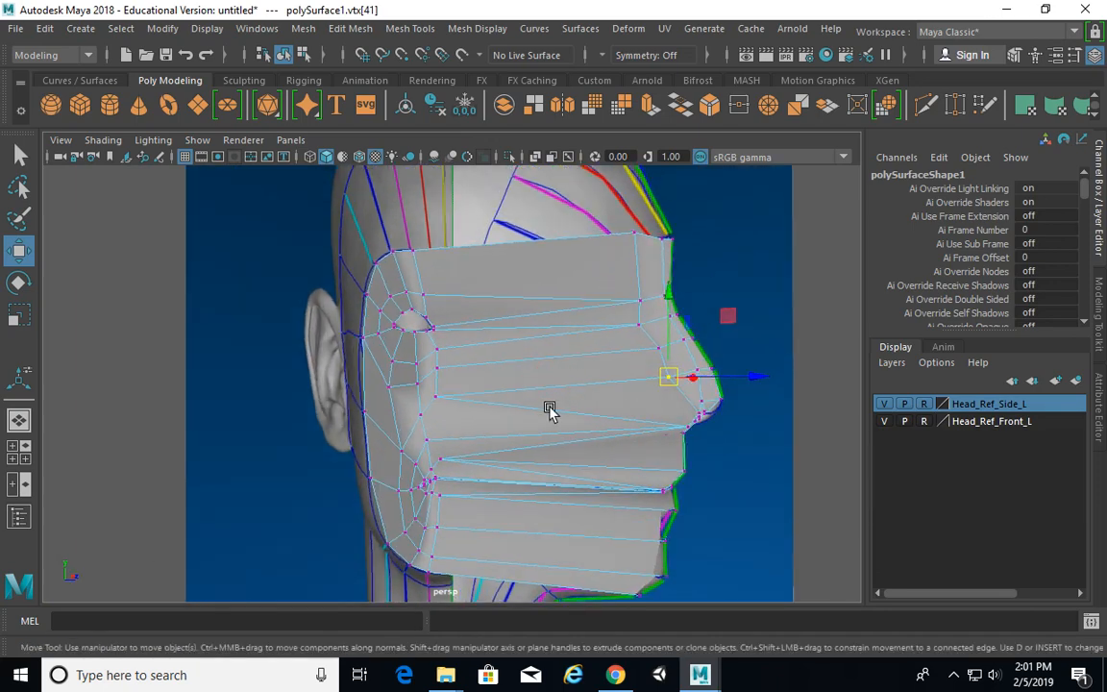
pyautogui.press('space')
pyautogui.press('space')
pyautogui.scroll(5, 360, 376)
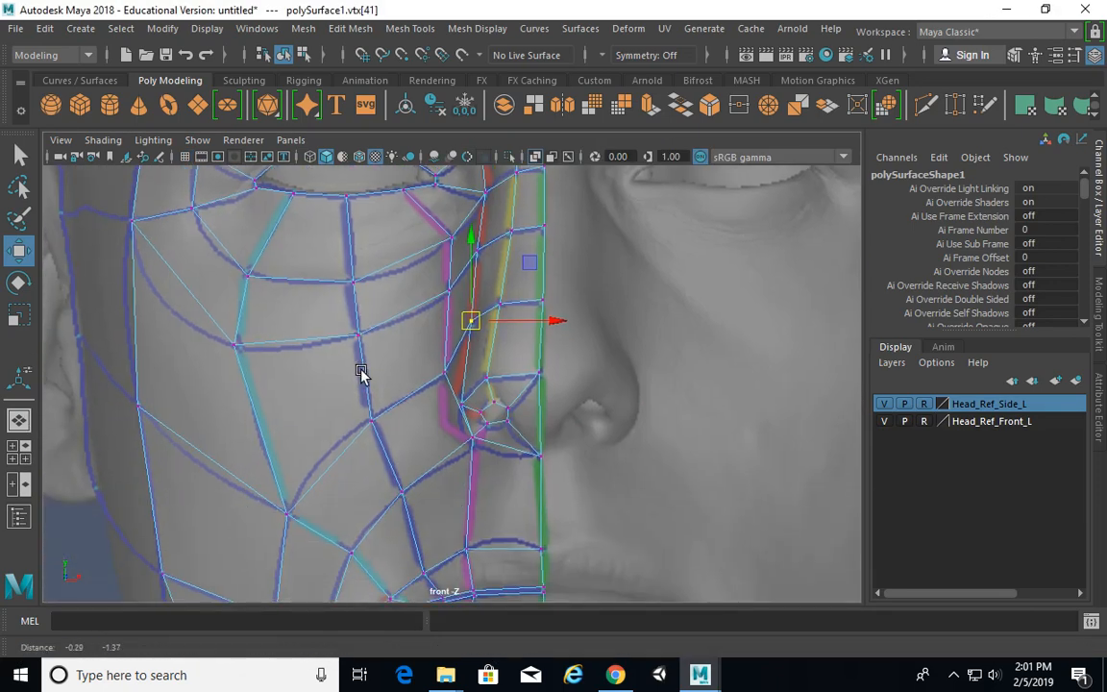
pyautogui.click(468, 414)
pyautogui.press('space')
pyautogui.press('space')
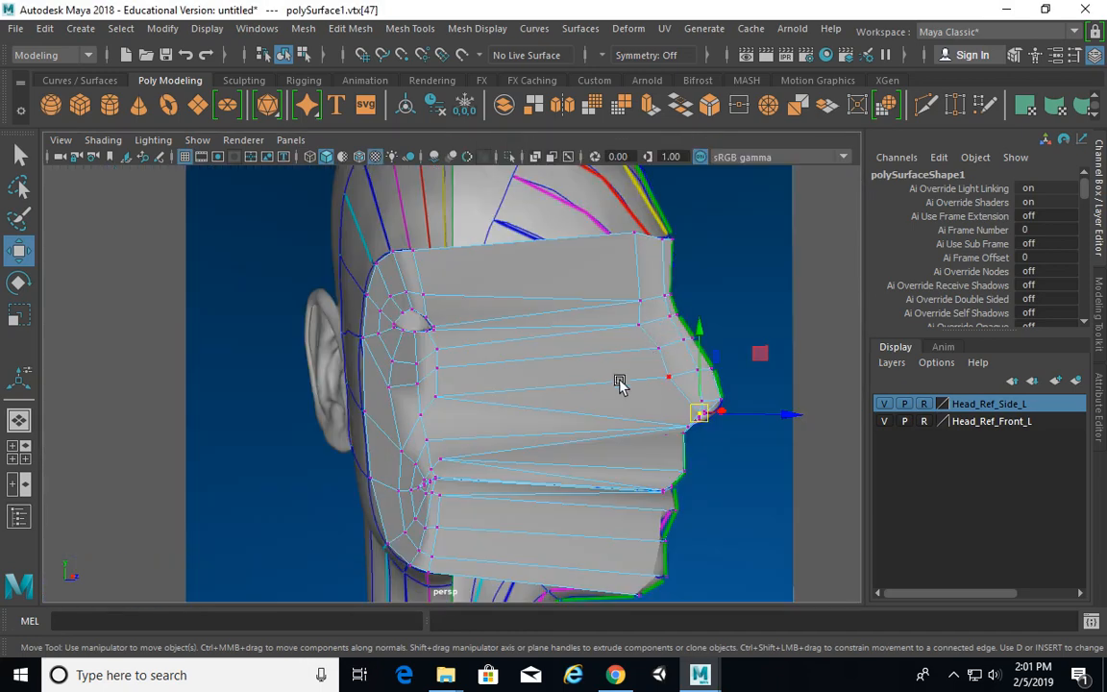
pyautogui.keyDown('alt'); pyautogui.moveTo(617, 384); pyautogui.dragTo(598, 399); pyautogui.keyUp('alt')
pyautogui.press('space')
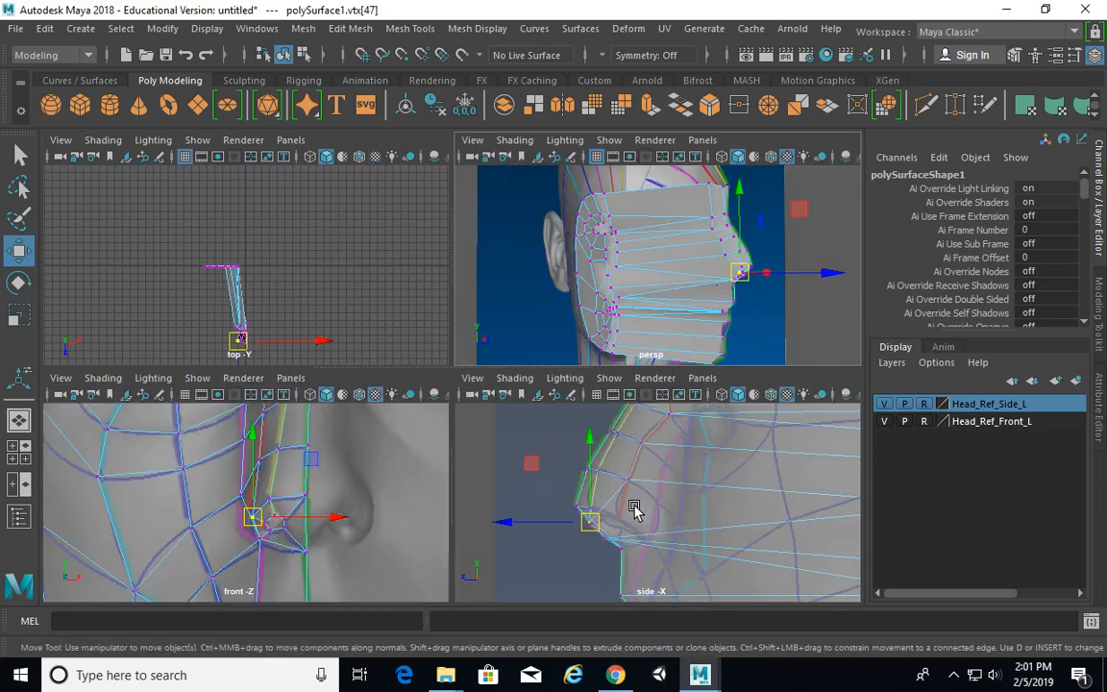
pyautogui.press('space')
pyautogui.keyDown('alt'); pyautogui.moveTo(403, 386); pyautogui.dragTo(373, 402); pyautogui.keyUp('alt')
pyautogui.moveTo(317, 427); pyautogui.dragTo(408, 411)
pyautogui.keyDown('alt'); pyautogui.moveTo(610, 334); pyautogui.dragTo(494, 309, button='right'); pyautogui.keyUp('alt')
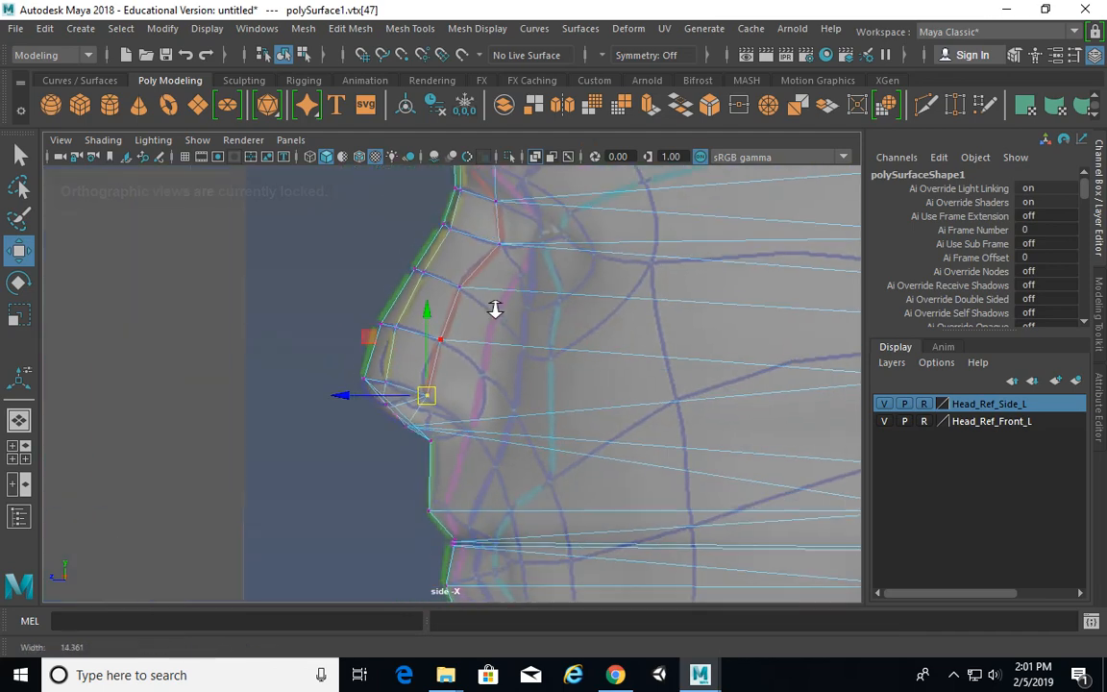
pyautogui.keyDown('alt'); pyautogui.moveTo(494, 308); pyautogui.dragTo(408, 384, button='middle'); pyautogui.keyUp('alt')
# Step: Select the brow and upper-eye vertices along the magenta guide line in the front view, down to the eye's inner corner
pyautogui.press('space')
pyautogui.press('space')
pyautogui.keyDown('alt'); pyautogui.moveTo(690, 296); pyautogui.dragTo(620, 279); pyautogui.keyUp('alt')
pyautogui.keyDown('alt'); pyautogui.moveTo(654, 338); pyautogui.dragTo(598, 338); pyautogui.keyUp('alt')
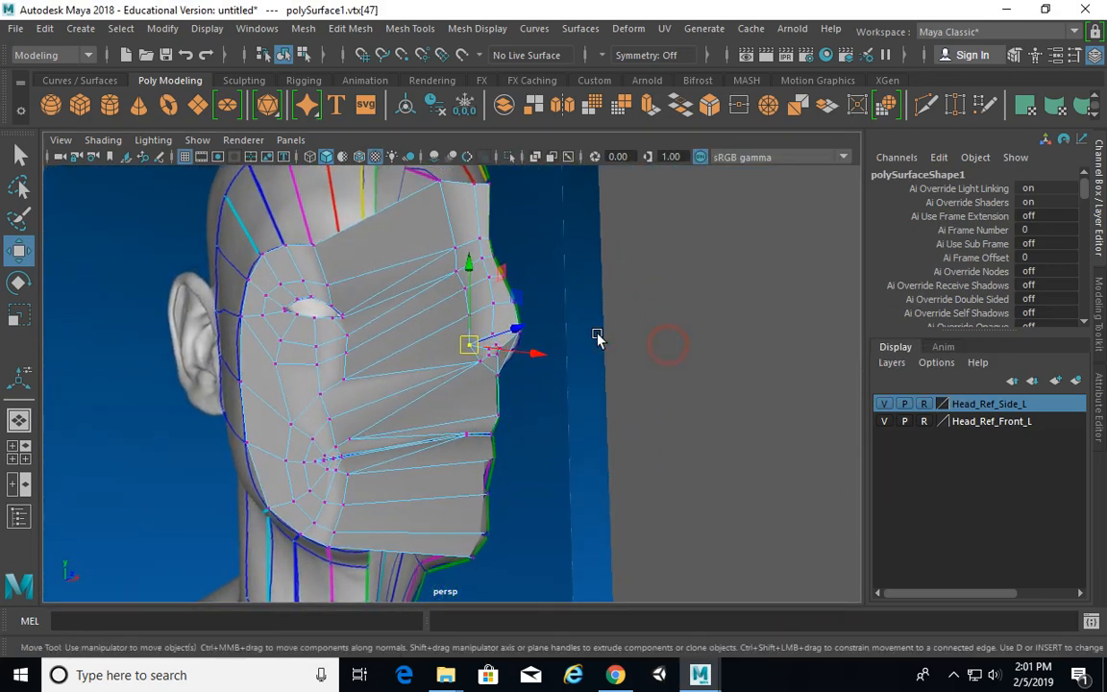
pyautogui.press('space')
pyautogui.press('space')
pyautogui.keyDown('alt'); pyautogui.moveTo(425, 403); pyautogui.dragTo(385, 415, button='right'); pyautogui.keyUp('alt')
pyautogui.keyDown('alt'); pyautogui.moveTo(441, 417); pyautogui.dragTo(442, 496, button='middle'); pyautogui.keyUp('alt')
pyautogui.keyDown('alt'); pyautogui.moveTo(434, 334); pyautogui.dragTo(431, 417, button='middle'); pyautogui.keyUp('alt')
pyautogui.press('q')
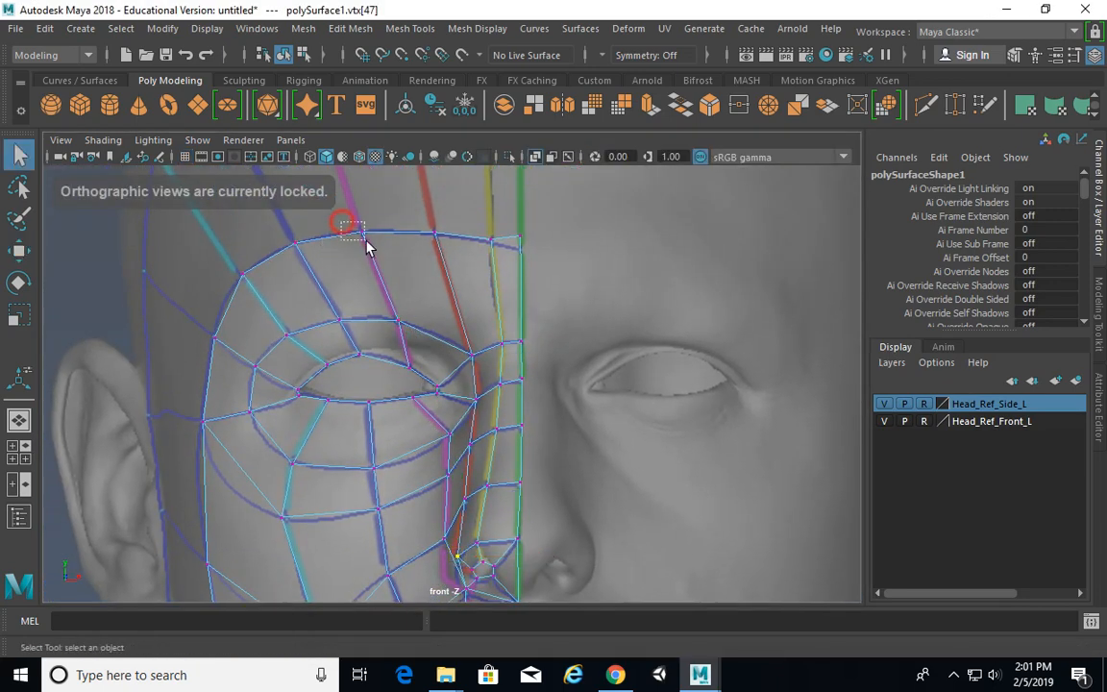
pyautogui.moveTo(366, 241); pyautogui.dragTo(371, 248)
pyautogui.keyDown('shift'); pyautogui.moveTo(386, 304); pyautogui.dragTo(413, 332); pyautogui.keyUp('shift')
pyautogui.keyDown('shift'); pyautogui.moveTo(395, 359); pyautogui.dragTo(421, 381); pyautogui.keyUp('shift')
# Step: Add the magenta guide line vertices from below the eye, beside the nose and through the lips to the chin to the selection
pyautogui.keyDown('alt'); pyautogui.moveTo(419, 380); pyautogui.dragTo(408, 285, button='middle'); pyautogui.keyUp('alt')
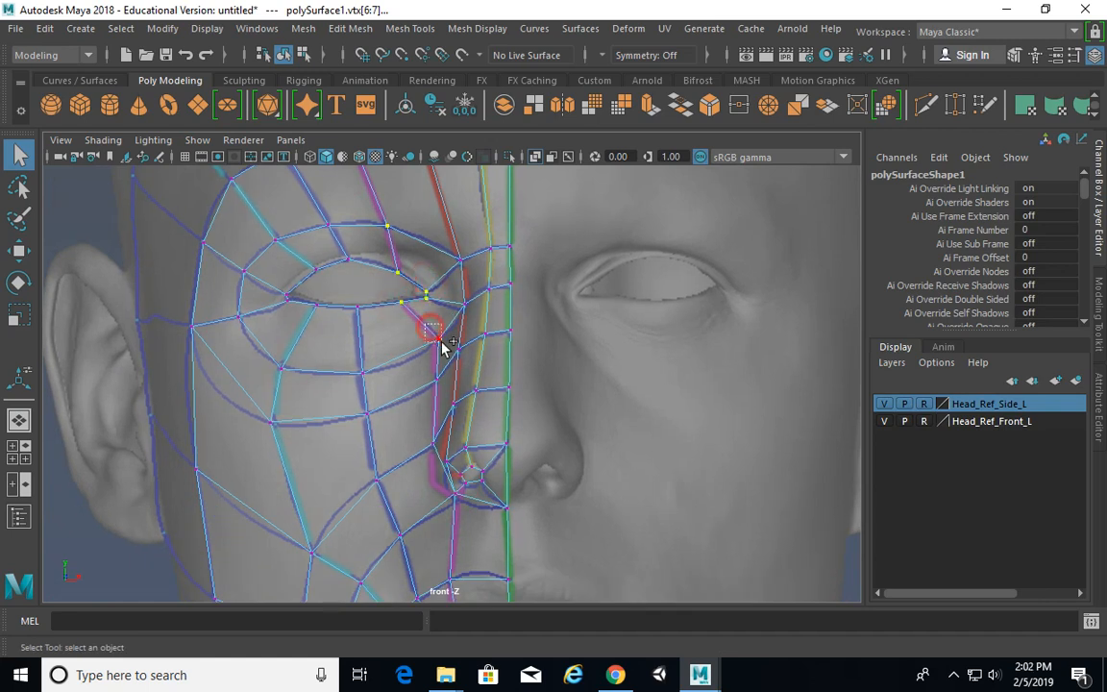
pyautogui.keyDown('alt'); pyautogui.moveTo(464, 426); pyautogui.dragTo(439, 343, button='middle'); pyautogui.keyUp('alt')
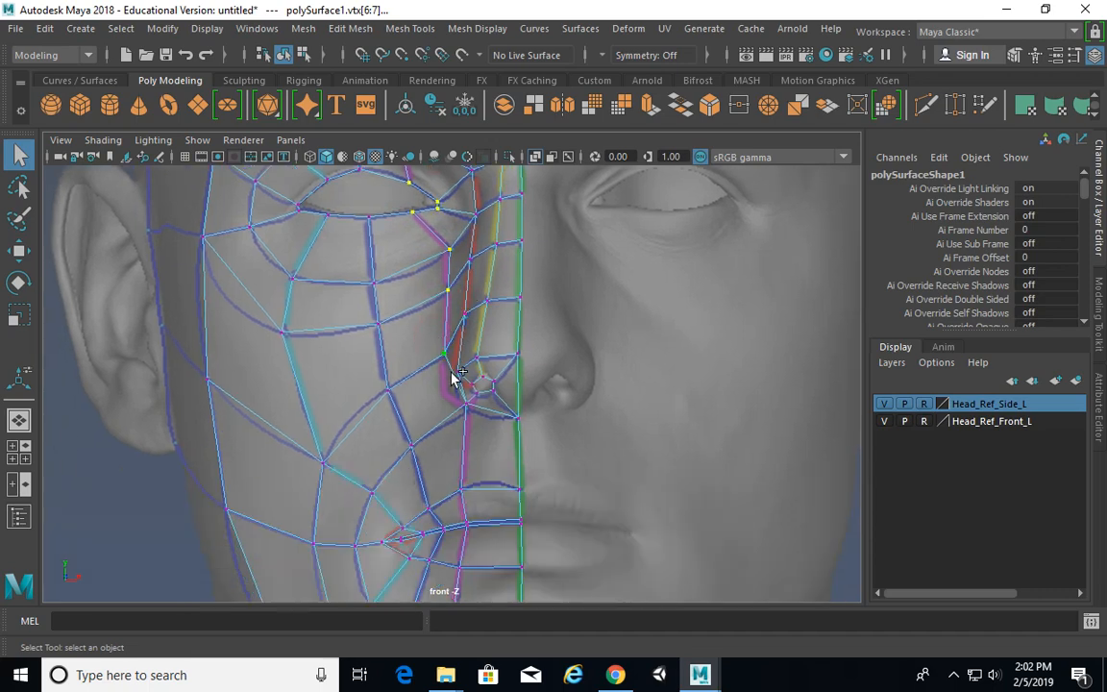
pyautogui.keyDown('alt'); pyautogui.moveTo(470, 431); pyautogui.dragTo(472, 389, button='middle'); pyautogui.keyUp('alt')
pyautogui.keyDown('shift'); pyautogui.moveTo(452, 347); pyautogui.dragTo(481, 369); pyautogui.keyUp('shift')
pyautogui.keyDown('alt'); pyautogui.moveTo(498, 428); pyautogui.dragTo(496, 290, button='middle'); pyautogui.keyUp('alt')
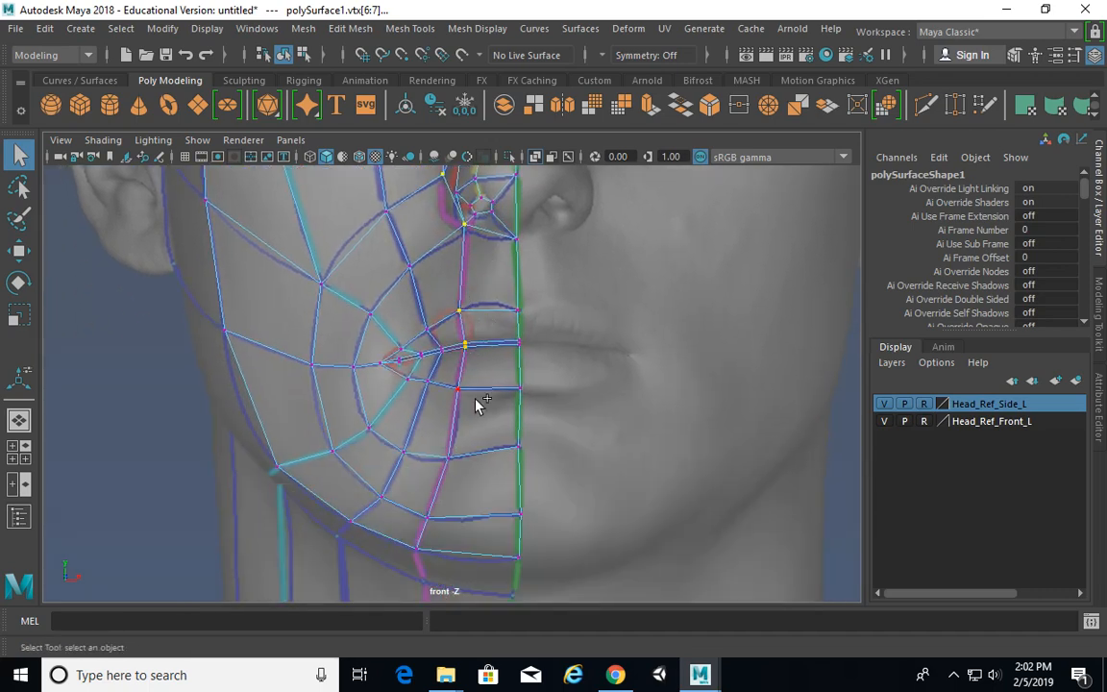
pyautogui.keyDown('alt'); pyautogui.moveTo(476, 397); pyautogui.dragTo(476, 304, button='middle'); pyautogui.keyUp('alt')
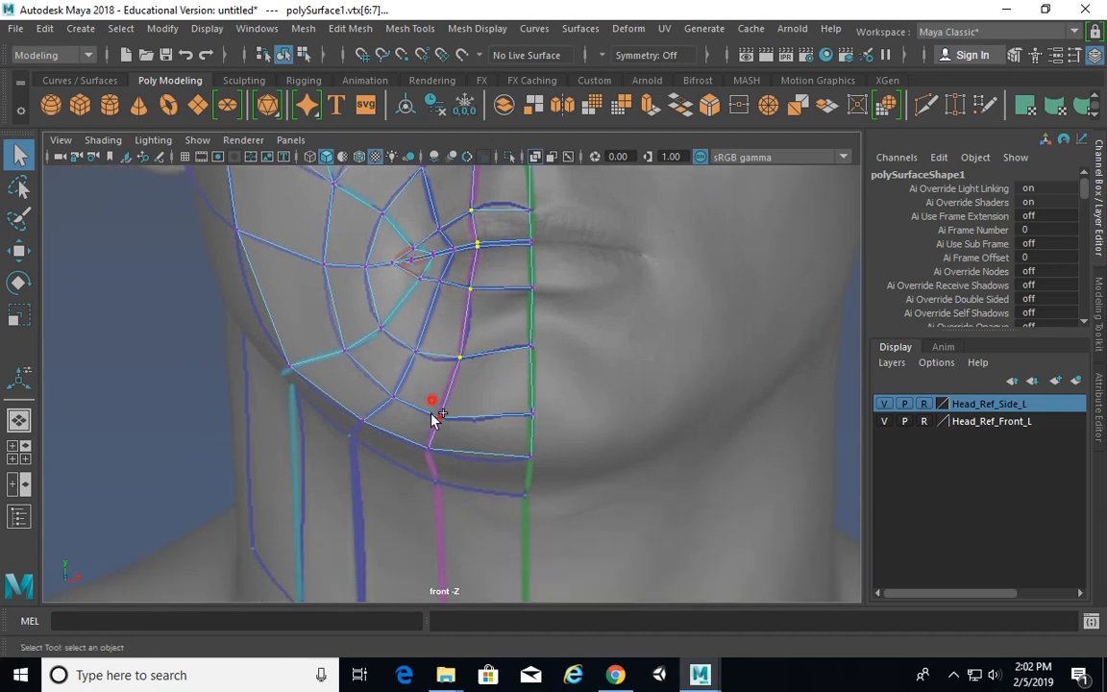
# Step: Remove the stray center-line vertices from the selection and move the magenta column forward toward the profile in the perspective view
pyautogui.press('space')
pyautogui.press('space')
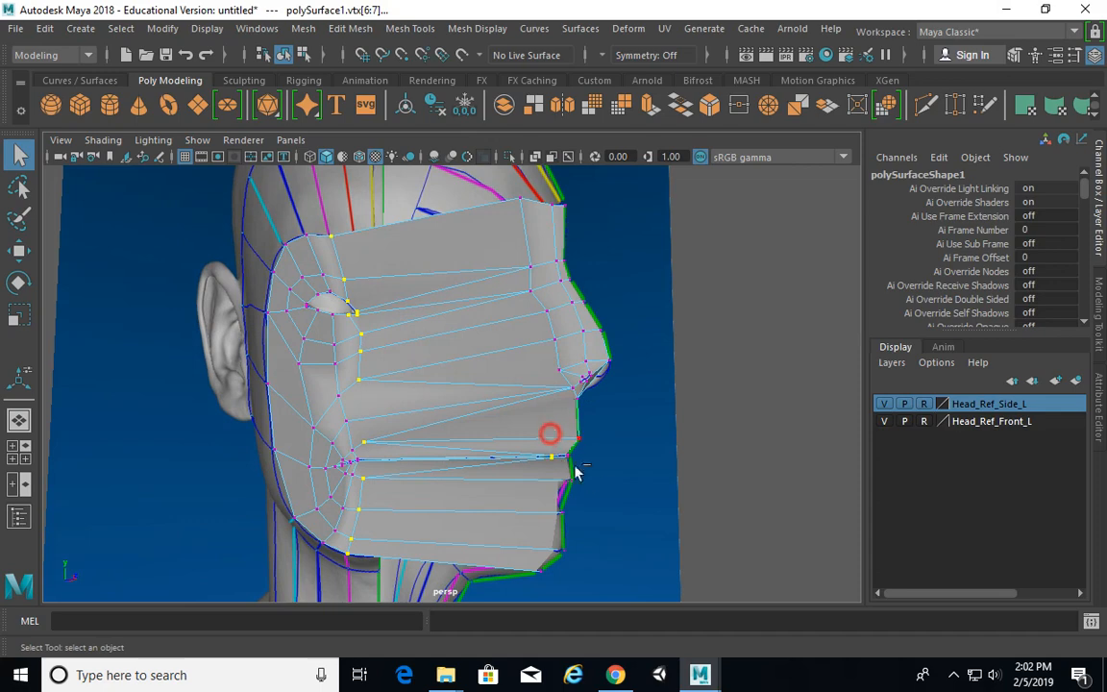
pyautogui.press('w')
pyautogui.keyDown('alt'); pyautogui.moveTo(501, 383); pyautogui.dragTo(683, 409); pyautogui.keyUp('alt')
# Step: Shift the magenta column slightly back in the side view to line up with the eye's inner corner
pyautogui.press('space')
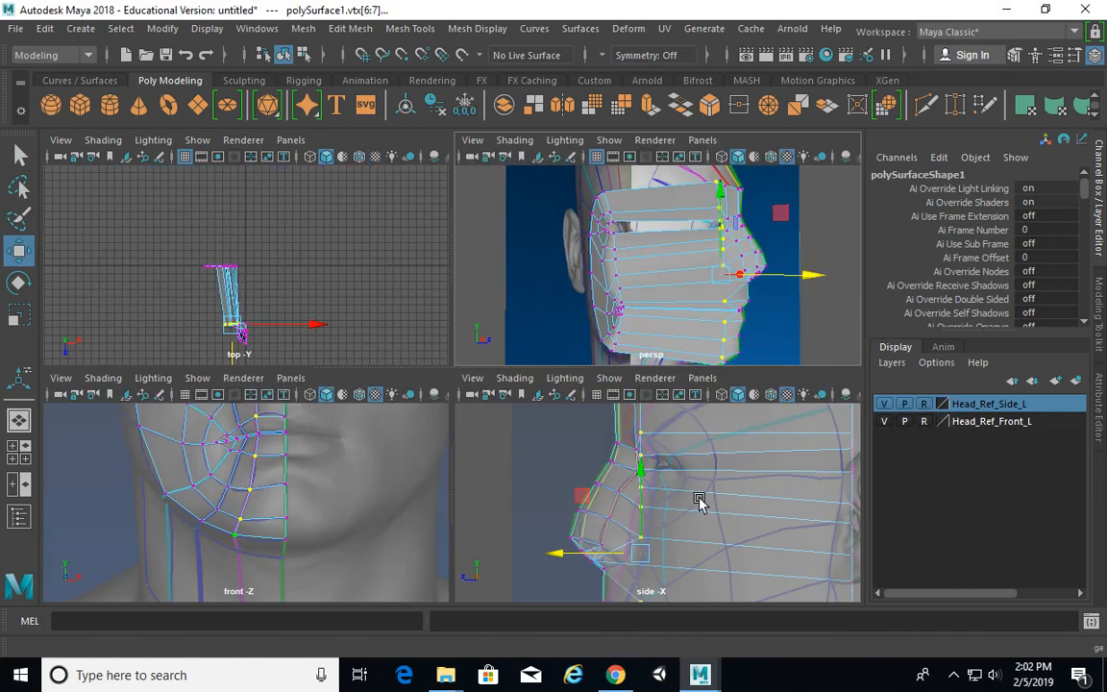
pyautogui.press('space')
pyautogui.keyDown('alt'); pyautogui.moveTo(563, 358); pyautogui.dragTo(514, 443, button='middle'); pyautogui.keyUp('alt')
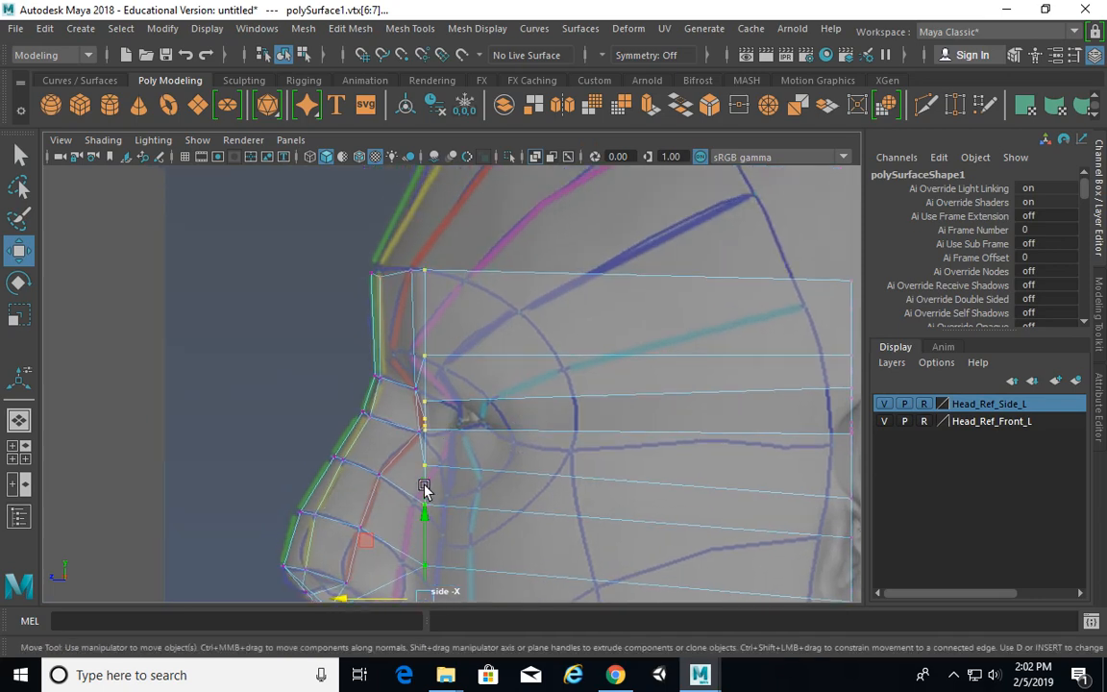
pyautogui.keyDown('alt'); pyautogui.moveTo(425, 488); pyautogui.dragTo(425, 408, button='middle'); pyautogui.keyUp('alt')
pyautogui.moveTo(384, 517); pyautogui.dragTo(415, 522)
pyautogui.keyDown('alt'); pyautogui.moveTo(494, 324); pyautogui.dragTo(494, 384, button='middle'); pyautogui.keyUp('alt')
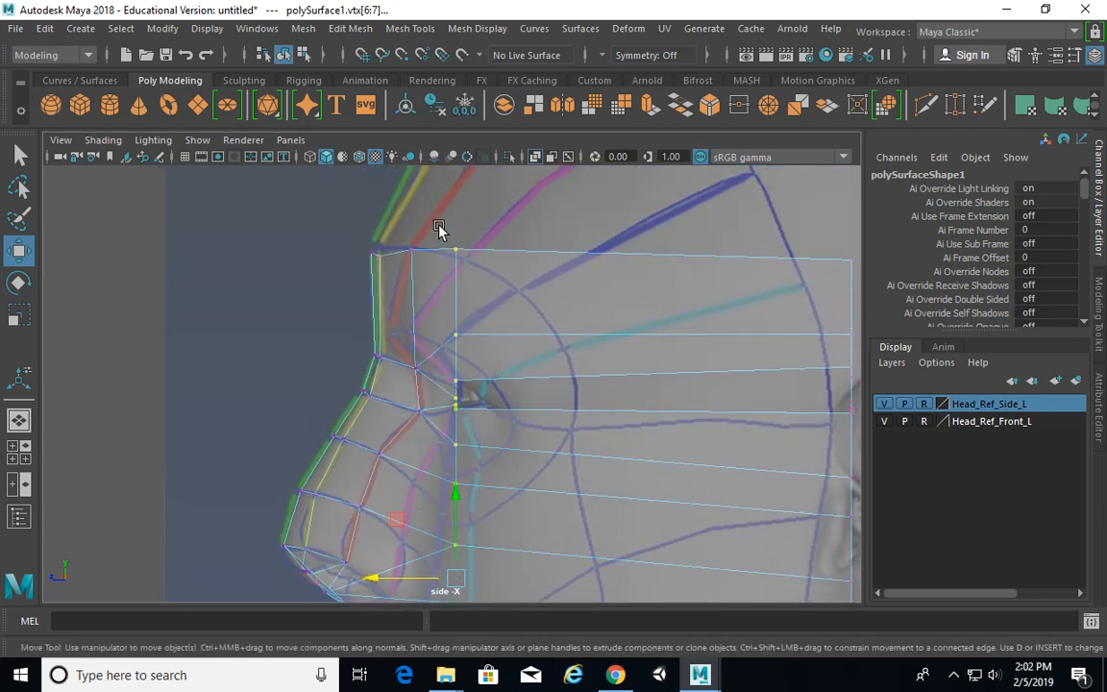
# Step: Align the brow vertex and the vertex below it with the upper part of the magenta guide line in the side view
pyautogui.moveTo(440, 229); pyautogui.dragTo(464, 257)
pyautogui.keyDown('alt'); pyautogui.moveTo(477, 294); pyautogui.dragTo(482, 251, button='middle'); pyautogui.keyUp('alt')
pyautogui.moveTo(445, 277); pyautogui.dragTo(483, 315)
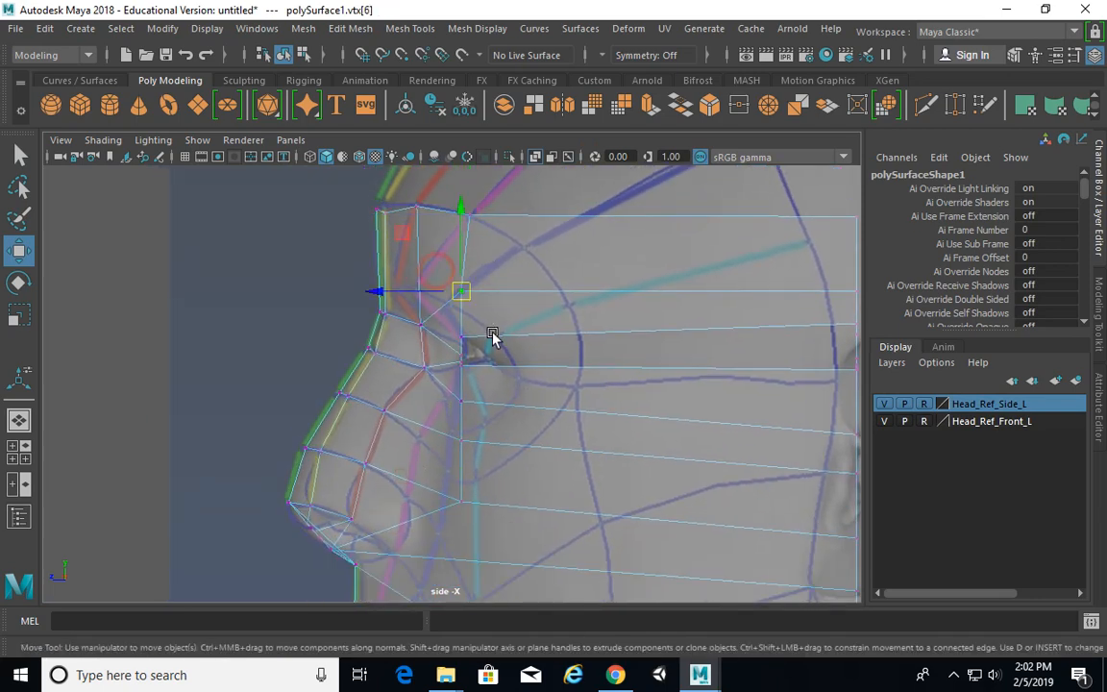
pyautogui.keyDown('alt'); pyautogui.moveTo(473, 329); pyautogui.dragTo(487, 311, button='middle'); pyautogui.keyUp('alt')
pyautogui.keyDown('alt'); pyautogui.moveTo(487, 312); pyautogui.dragTo(578, 272, button='right'); pyautogui.keyUp('alt')
pyautogui.keyDown('alt'); pyautogui.moveTo(564, 272); pyautogui.dragTo(589, 358, button='middle'); pyautogui.keyUp('alt')
pyautogui.moveTo(507, 294); pyautogui.dragTo(441, 292)
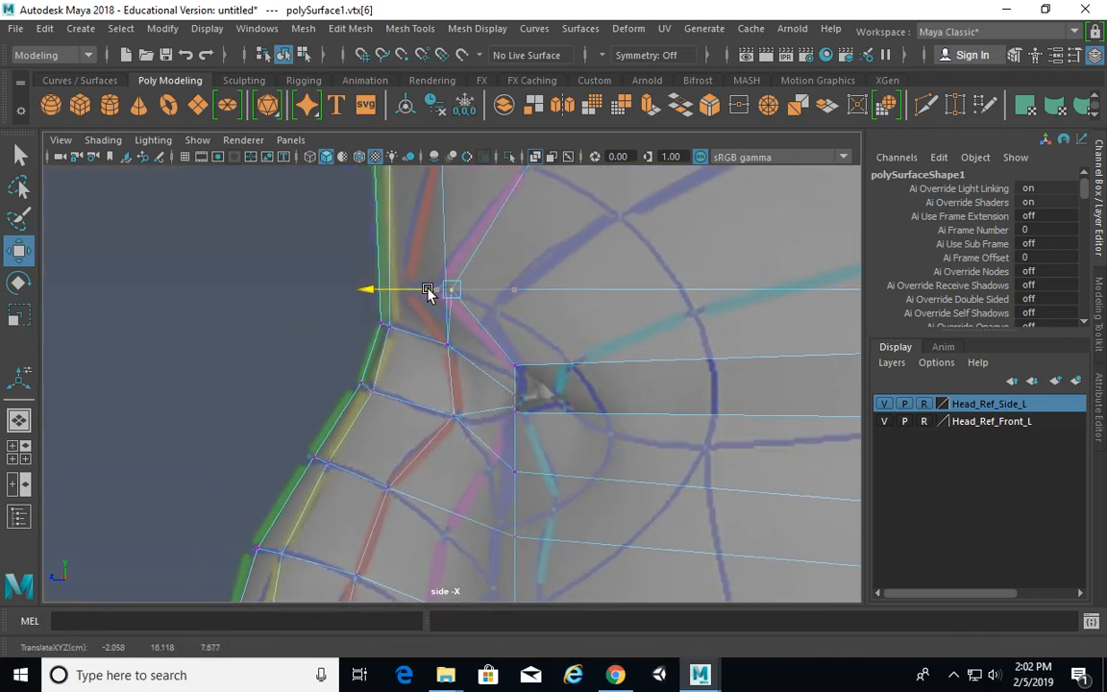
pyautogui.keyDown('alt'); pyautogui.moveTo(544, 377); pyautogui.dragTo(536, 308, button='middle'); pyautogui.keyUp('alt')
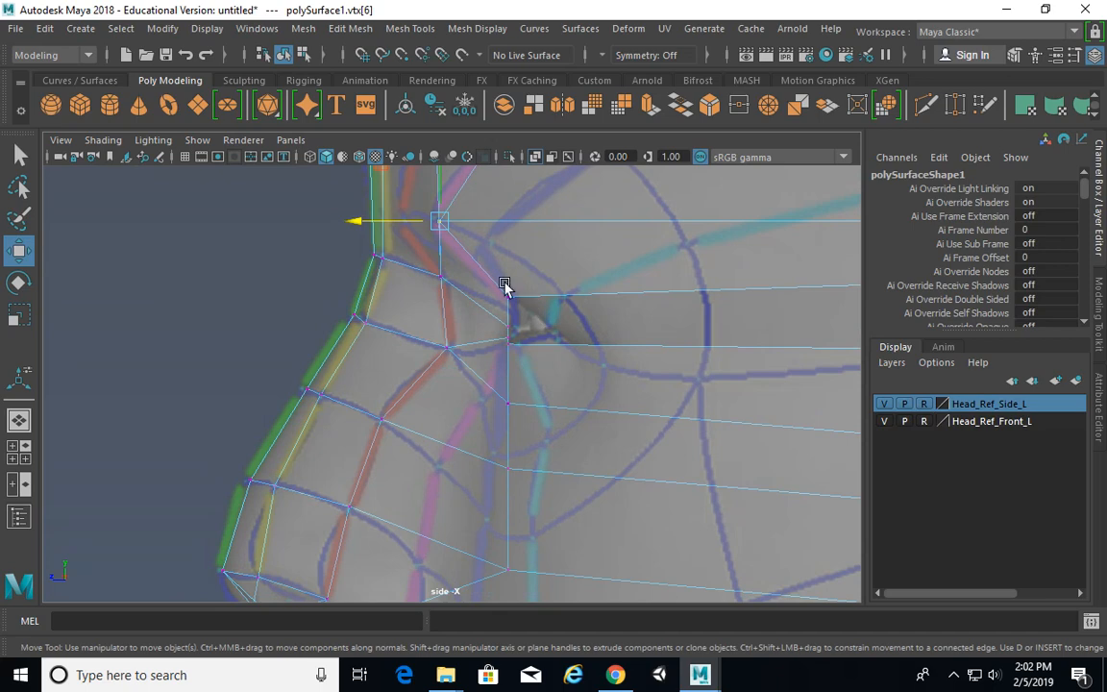
# Step: Adjust the vertices around the eye's inner corner to match the lid outline and magenta guide line in the side view
pyautogui.keyDown('alt'); pyautogui.moveTo(674, 334); pyautogui.dragTo(735, 337, button='right'); pyautogui.keyUp('alt')
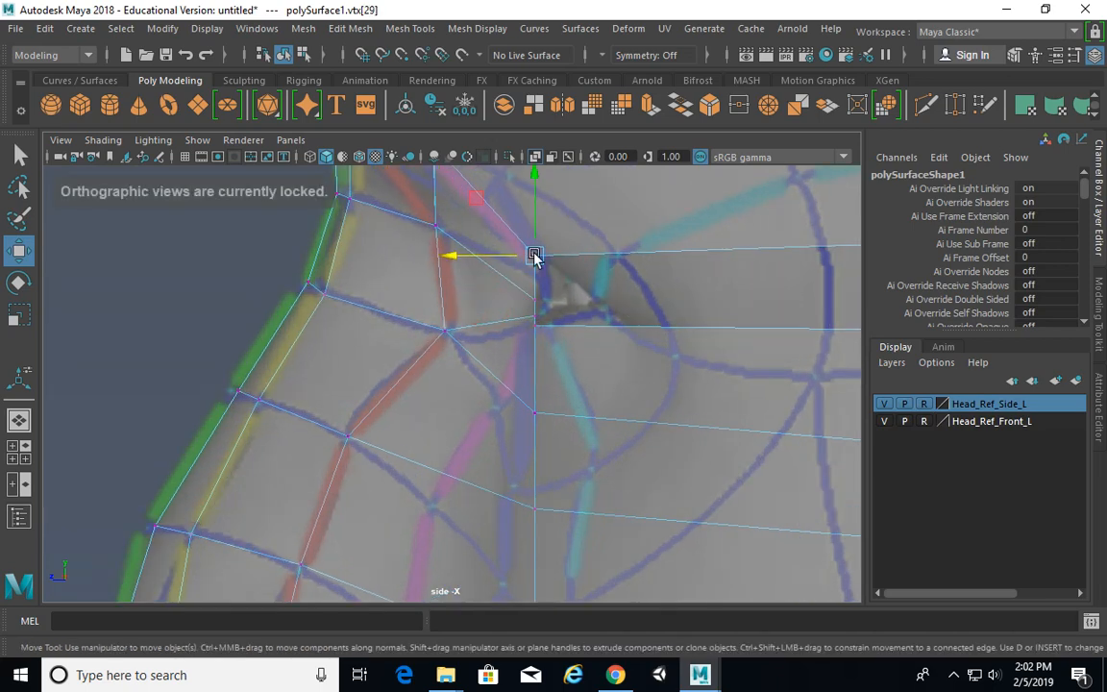
pyautogui.keyDown('alt'); pyautogui.moveTo(606, 317); pyautogui.dragTo(575, 298, button='middle'); pyautogui.keyUp('alt')
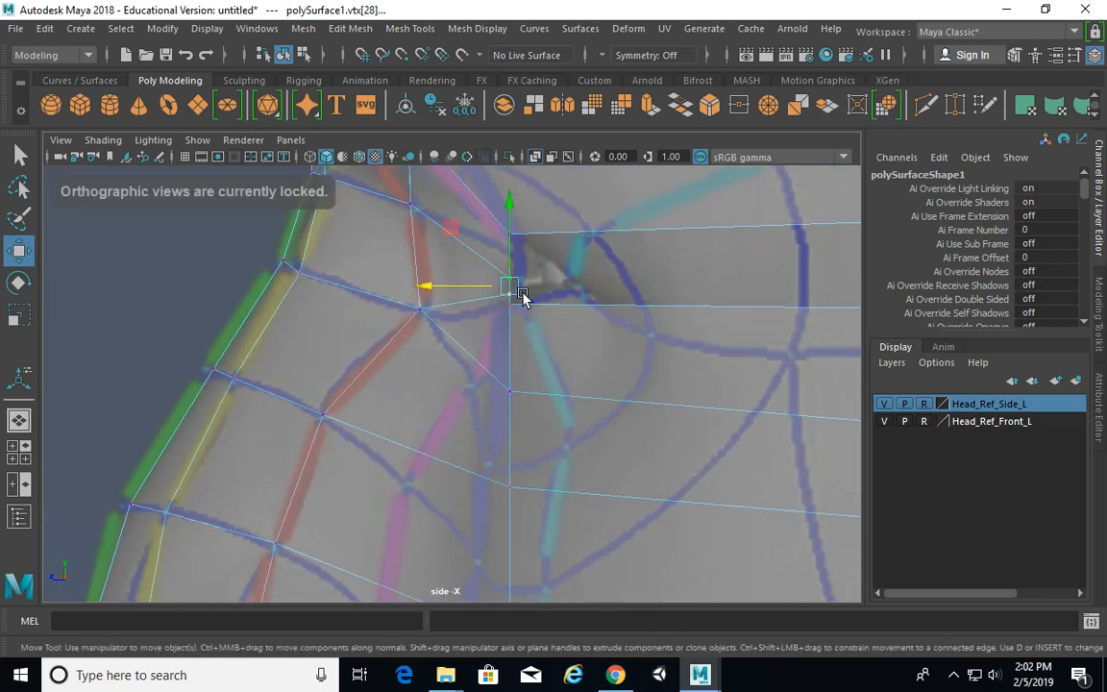
pyautogui.moveTo(520, 290); pyautogui.dragTo(520, 283)
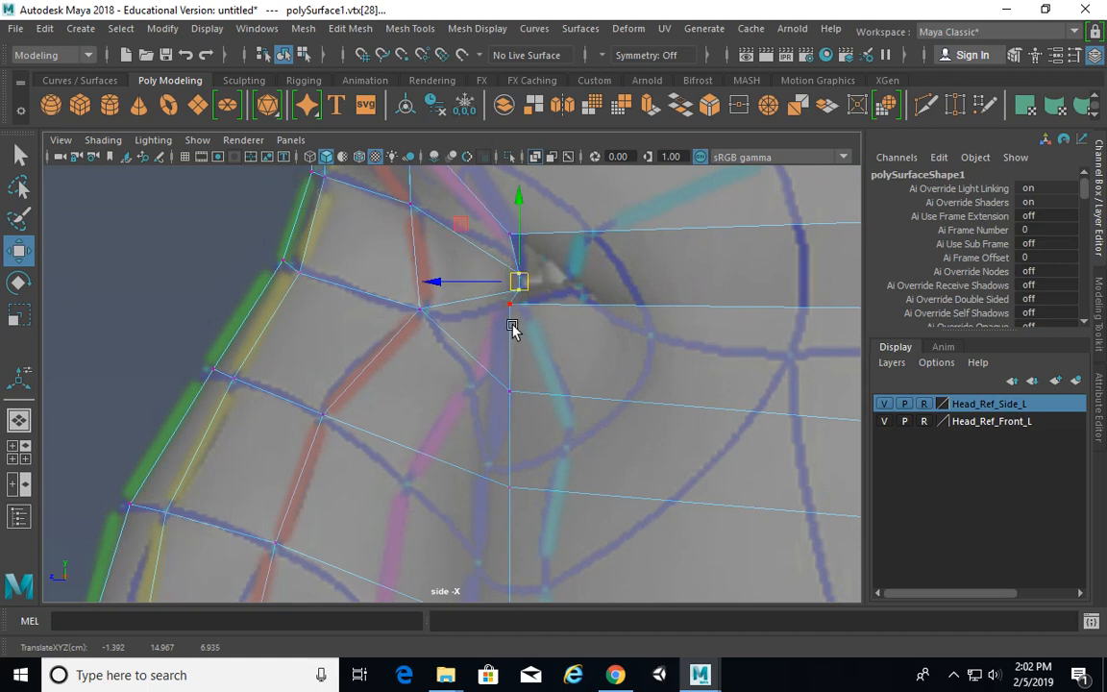
pyautogui.keyDown('alt'); pyautogui.moveTo(512, 304); pyautogui.dragTo(496, 294, button='middle'); pyautogui.keyUp('alt')
pyautogui.moveTo(481, 296); pyautogui.dragTo(473, 295)
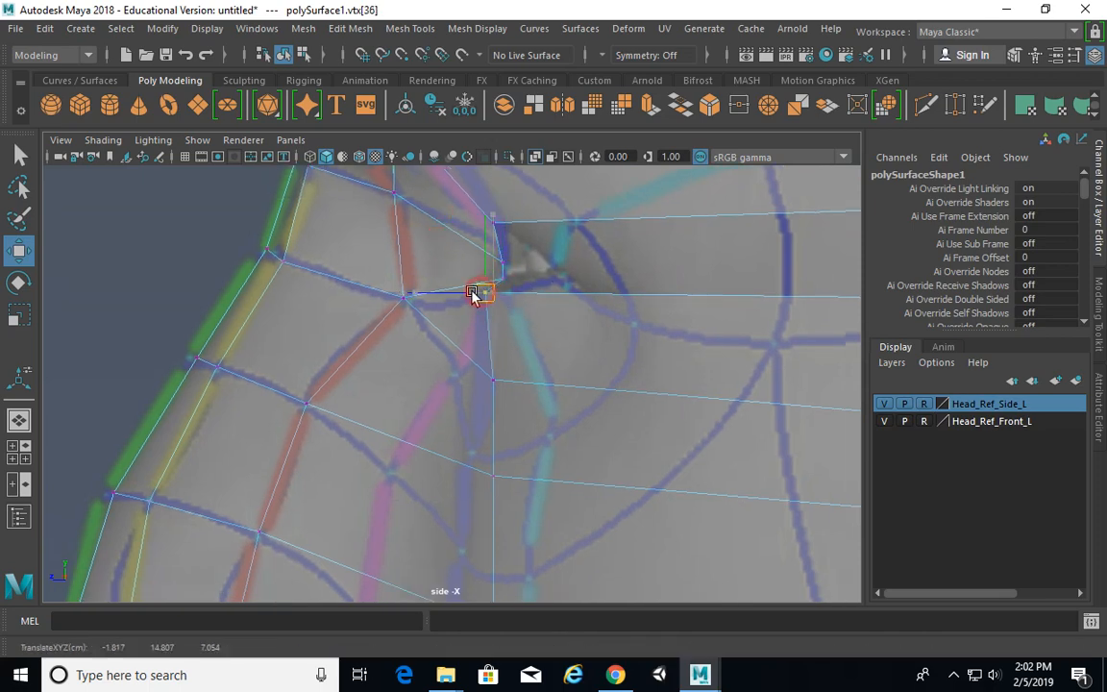
# Step: Move the three vertices between the eye corner and the nostril wing forward onto the magenta guide line
pyautogui.keyDown('alt'); pyautogui.moveTo(506, 371); pyautogui.dragTo(521, 299, button='middle'); pyautogui.keyUp('alt')
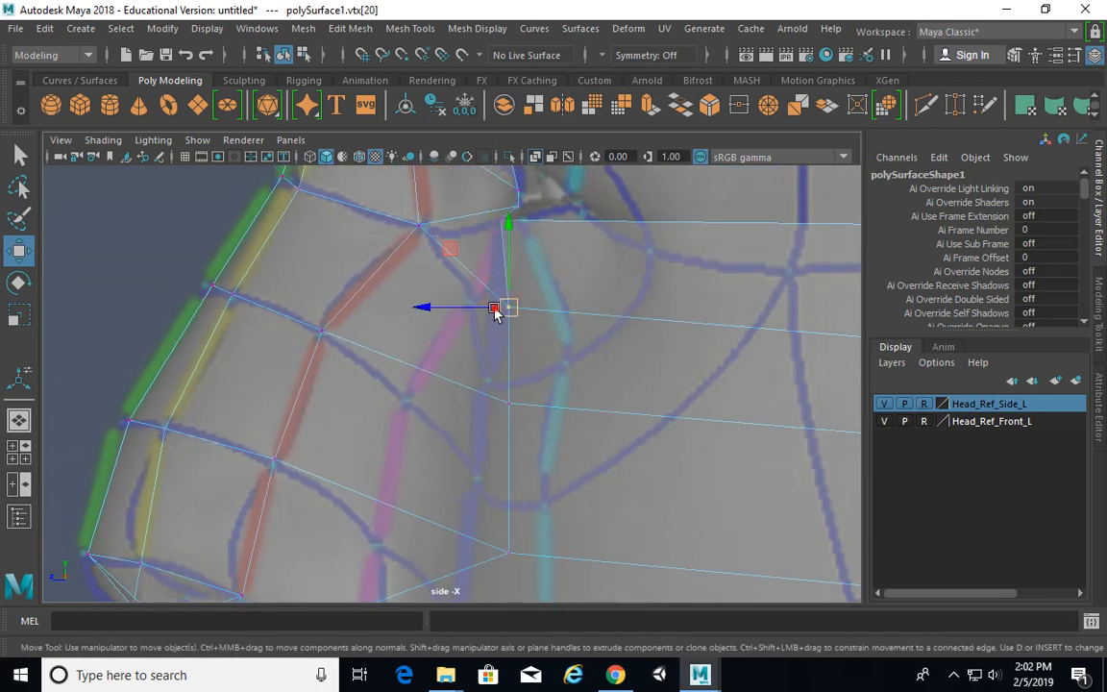
pyautogui.moveTo(494, 312); pyautogui.dragTo(462, 307)
pyautogui.keyDown('alt'); pyautogui.moveTo(526, 371); pyautogui.dragTo(529, 300, button='middle'); pyautogui.keyUp('alt')
pyautogui.click(512, 333)
pyautogui.moveTo(494, 334); pyautogui.dragTo(394, 337)
pyautogui.keyDown('alt'); pyautogui.moveTo(475, 461); pyautogui.dragTo(517, 355, button='middle'); pyautogui.keyUp('alt')
pyautogui.click(553, 378)
pyautogui.moveTo(551, 377); pyautogui.dragTo(420, 369)
# Step: Locate the vertex under the nostril in the front view and move it back onto the magenta guide line in the side view
pyautogui.keyDown('alt'); pyautogui.moveTo(531, 502); pyautogui.dragTo(536, 395, button='middle'); pyautogui.keyUp('alt')
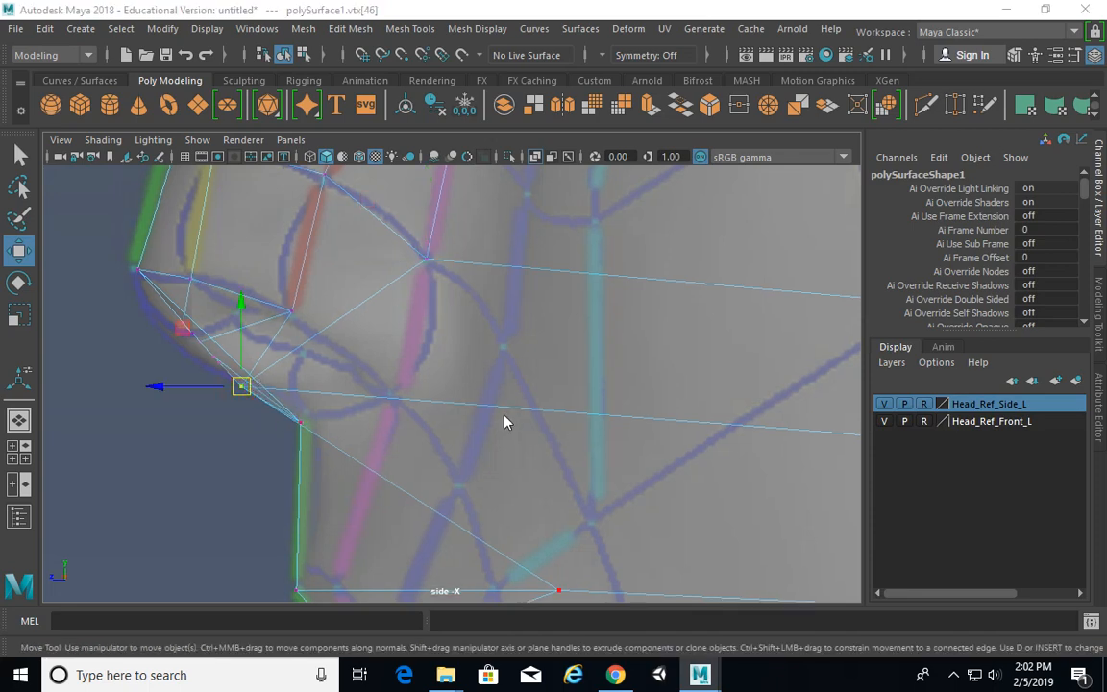
pyautogui.press('space')
pyautogui.press('space')
pyautogui.scroll(5, 510, 375)
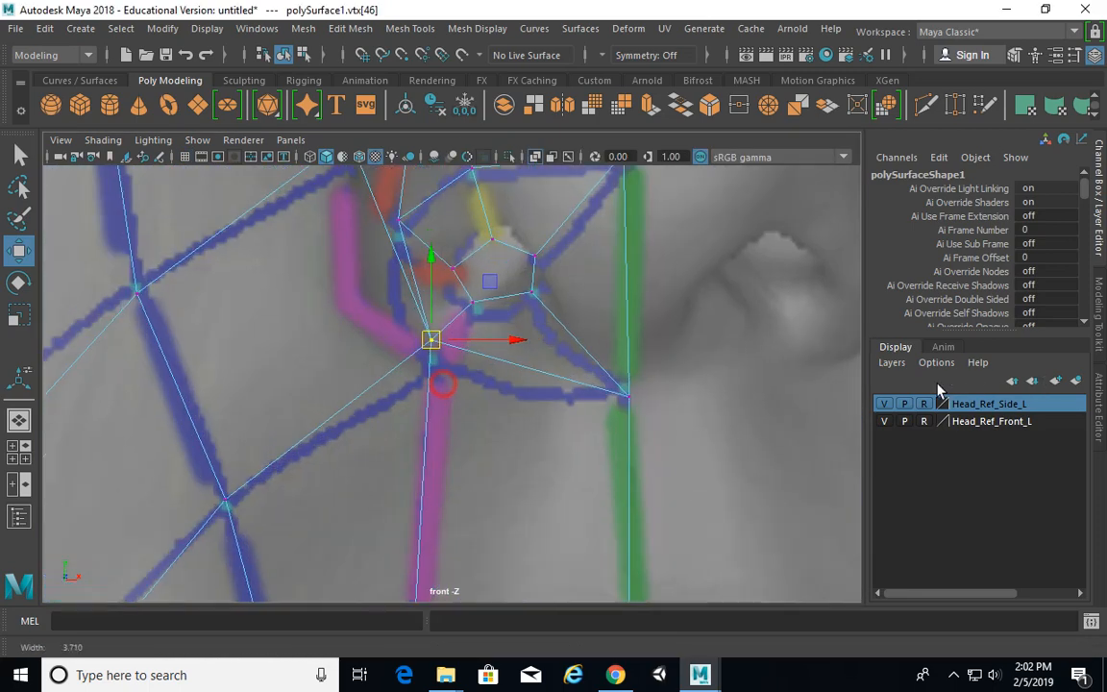
pyautogui.press('space')
pyautogui.press('space')
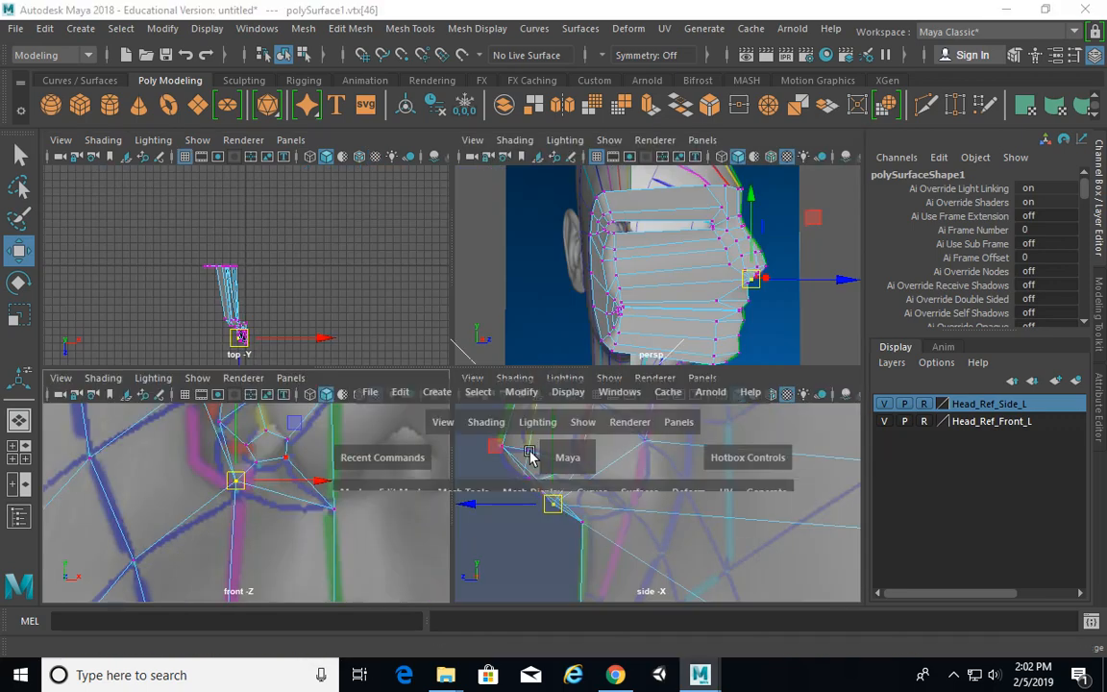
pyautogui.moveTo(179, 347); pyautogui.dragTo(363, 350)
# Step: Move the magenta column's upper-lip and lower-lip vertices forward onto the magenta guide line in the side view
pyautogui.keyDown('alt'); pyautogui.moveTo(580, 442); pyautogui.dragTo(566, 322, button='middle'); pyautogui.keyUp('alt')
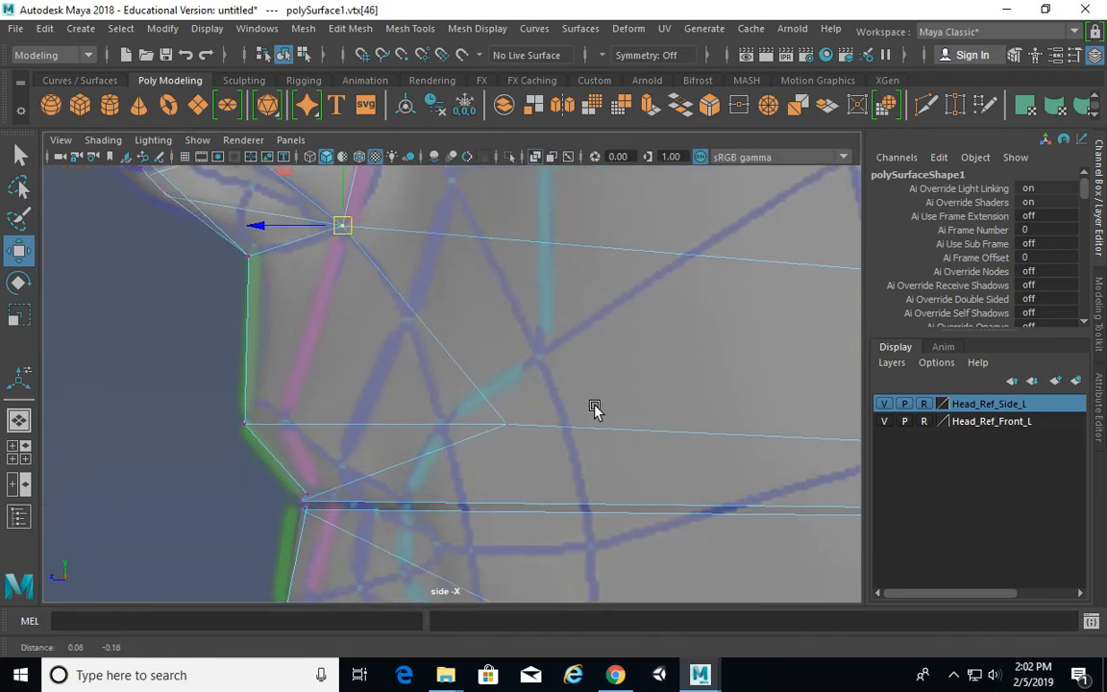
pyautogui.keyDown('alt'); pyautogui.moveTo(601, 405); pyautogui.dragTo(463, 389, button='right'); pyautogui.keyUp('alt')
pyautogui.moveTo(452, 387); pyautogui.dragTo(503, 420)
pyautogui.keyDown('alt'); pyautogui.moveTo(368, 419); pyautogui.dragTo(567, 423, button='right'); pyautogui.keyUp('alt')
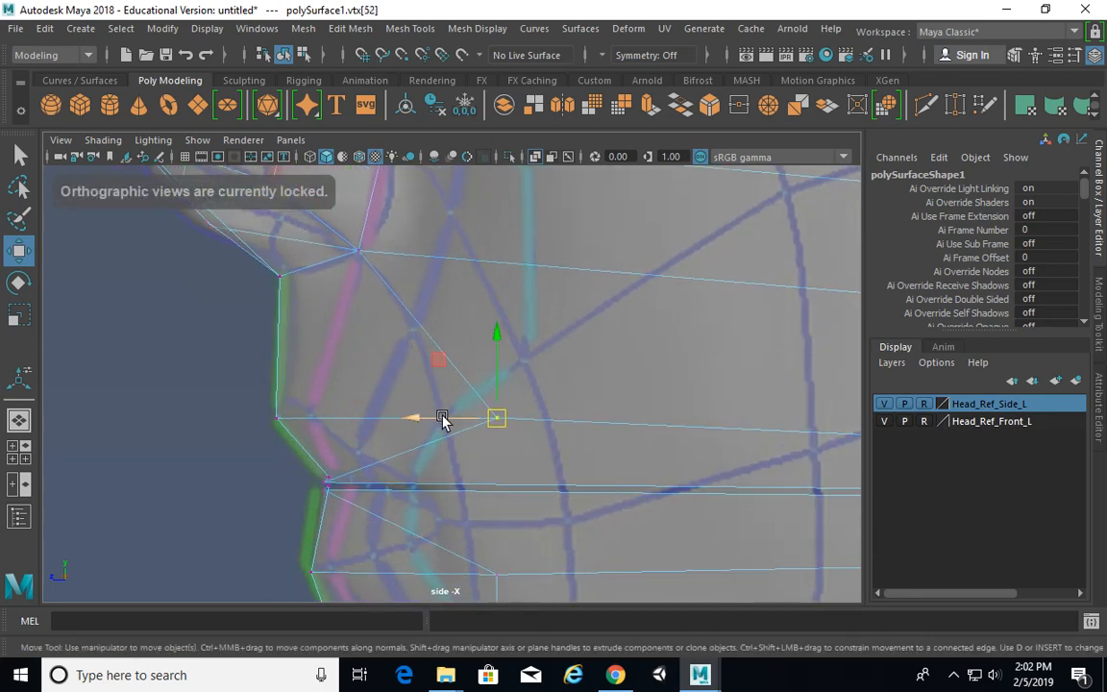
pyautogui.moveTo(445, 418); pyautogui.dragTo(248, 408)
pyautogui.keyDown('alt'); pyautogui.moveTo(257, 399); pyautogui.dragTo(301, 216, button='middle'); pyautogui.keyUp('alt')
pyautogui.moveTo(506, 370); pyautogui.dragTo(345, 397)
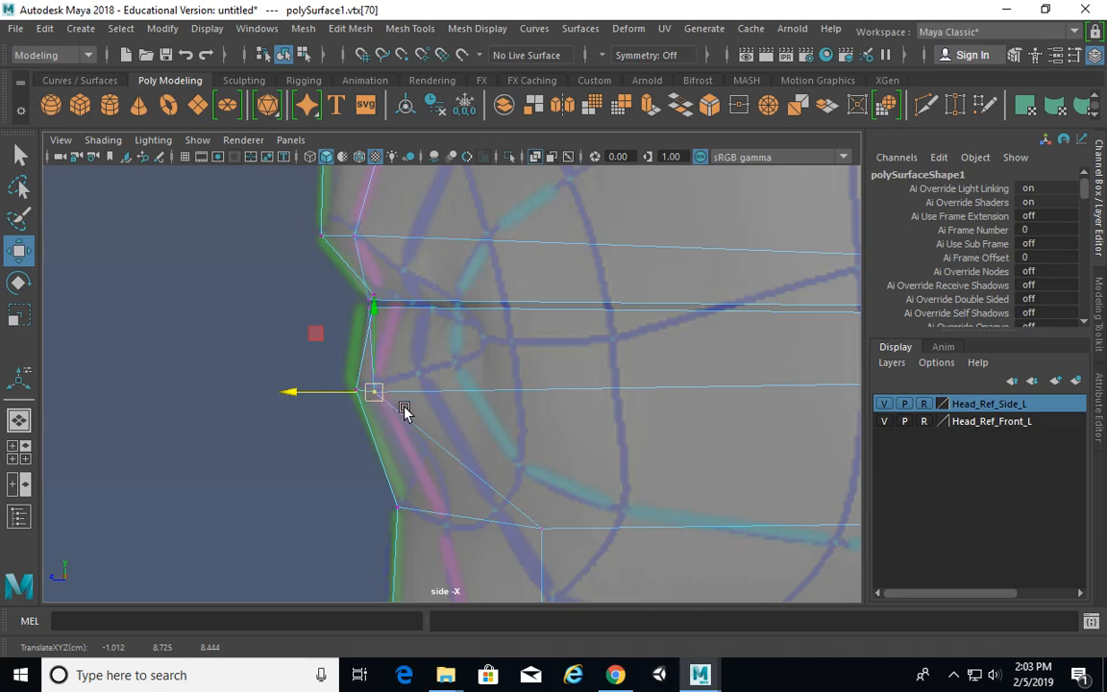
# Step: Align the vertex below the lower lip and the one at the front of the chin with the magenta guide line
pyautogui.keyDown('alt'); pyautogui.moveTo(433, 394); pyautogui.dragTo(401, 284, button='middle'); pyautogui.keyUp('alt')
pyautogui.moveTo(480, 387); pyautogui.dragTo(415, 419)
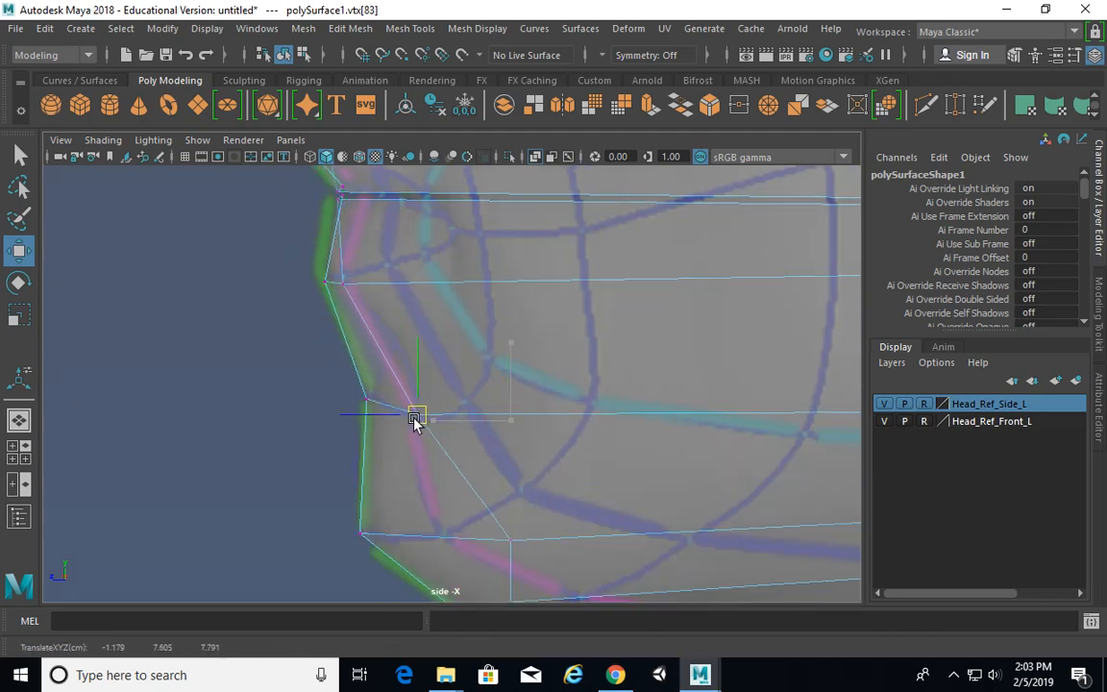
pyautogui.keyDown('alt'); pyautogui.moveTo(587, 450); pyautogui.dragTo(567, 323, button='middle'); pyautogui.keyUp('alt')
pyautogui.moveTo(478, 404); pyautogui.dragTo(534, 454)
pyautogui.moveTo(420, 421); pyautogui.dragTo(421, 414)
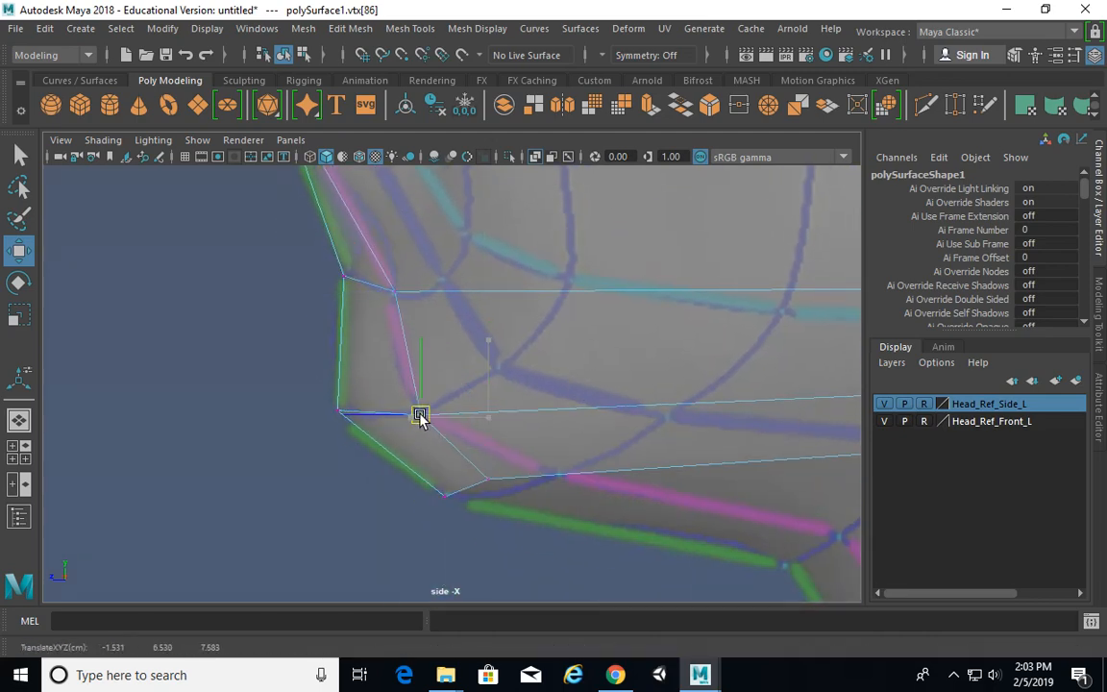
# Step: Move the magenta column's vertex under the chin back onto the magenta guide line in the side view
pyautogui.keyDown('alt'); pyautogui.moveTo(547, 455); pyautogui.dragTo(443, 457, button='middle'); pyautogui.keyUp('alt')
pyautogui.moveTo(366, 475); pyautogui.dragTo(431, 480)
pyautogui.keyDown('alt'); pyautogui.moveTo(610, 494); pyautogui.dragTo(353, 437, button='right'); pyautogui.keyUp('alt')
pyautogui.keyDown('alt'); pyautogui.moveTo(477, 416); pyautogui.dragTo(459, 484, button='middle'); pyautogui.keyUp('alt')
pyautogui.press('space')
pyautogui.press('space')
pyautogui.keyDown('alt'); pyautogui.moveTo(721, 393); pyautogui.dragTo(603, 389); pyautogui.keyUp('alt')
pyautogui.press('space')
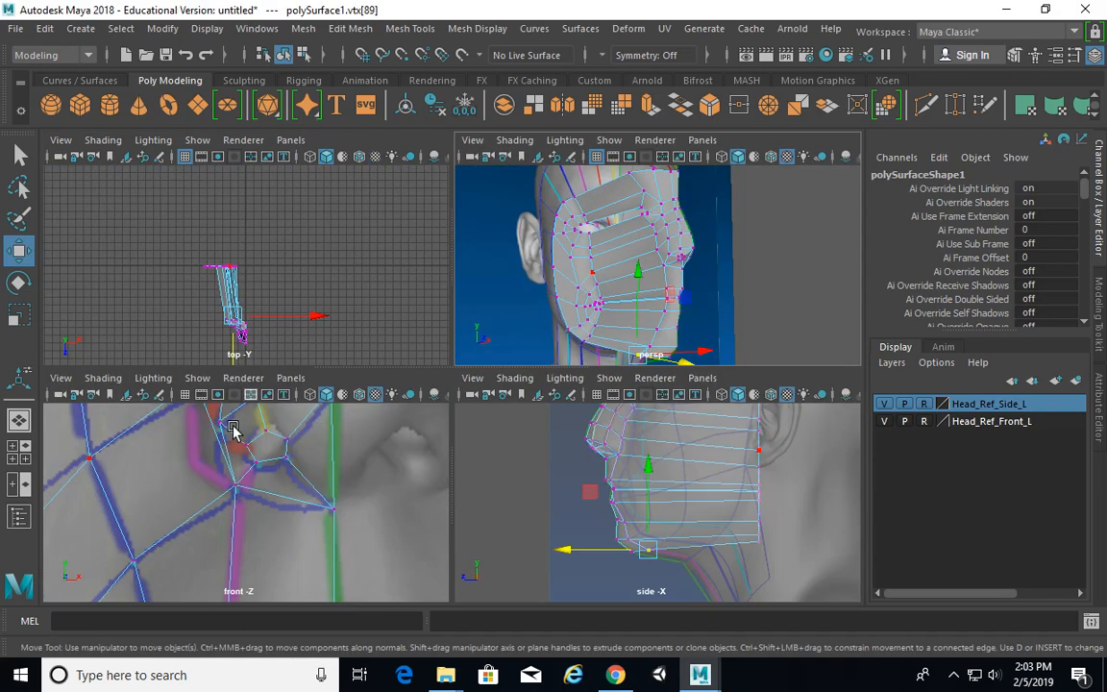
# Step: Select the dark blue column's vertices from brow to jaw in the front view and move them forward together to about the eye's depth
pyautogui.press('f')
pyautogui.press('space')
pyautogui.keyDown('alt'); pyautogui.moveTo(547, 359); pyautogui.dragTo(219, 323, button='right'); pyautogui.keyUp('alt')
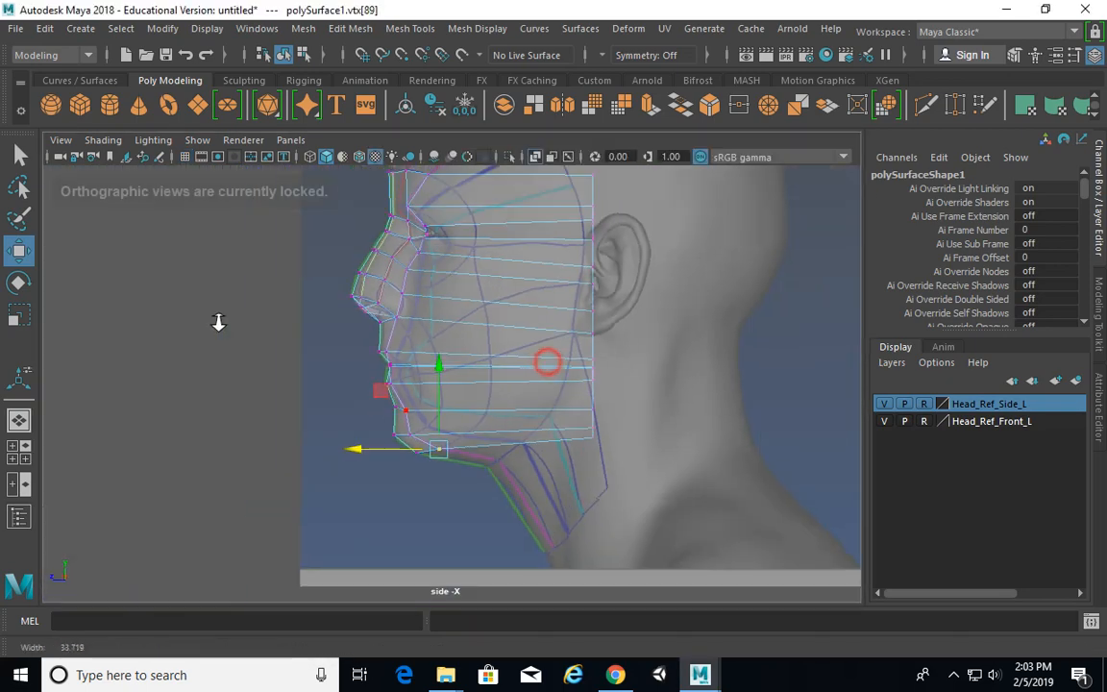
pyautogui.press('space')
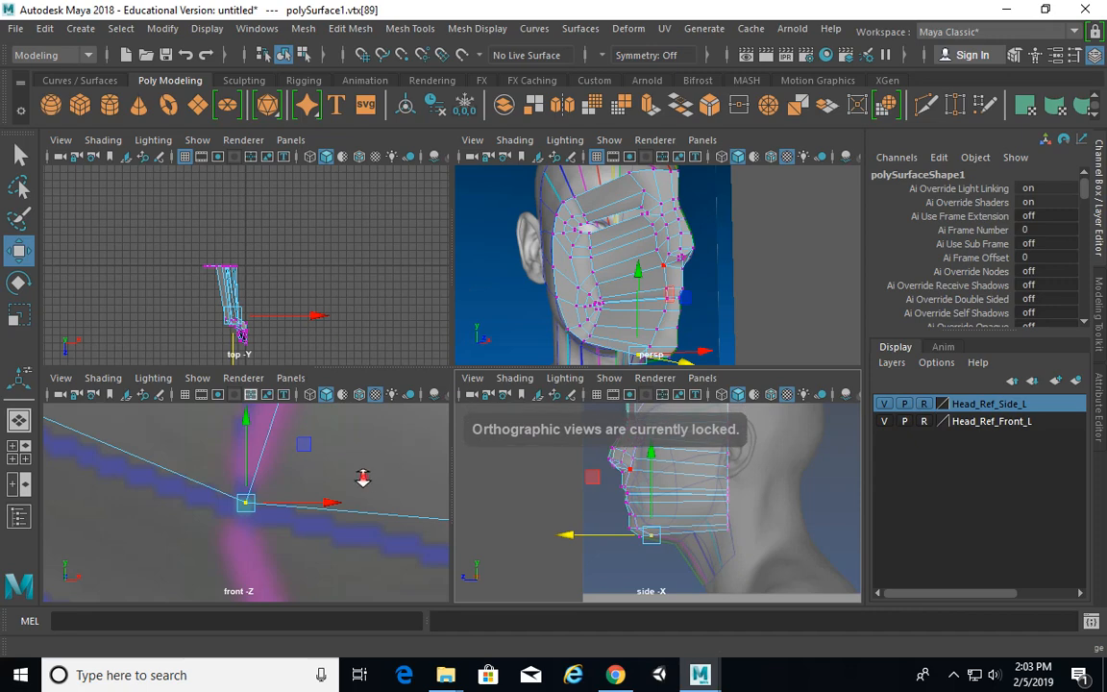
pyautogui.keyDown('alt'); pyautogui.moveTo(364, 470); pyautogui.dragTo(218, 444, button='right'); pyautogui.keyUp('alt')
pyautogui.press('space')
pyautogui.keyDown('alt'); pyautogui.moveTo(507, 514); pyautogui.dragTo(706, 287, button='right'); pyautogui.keyUp('alt')
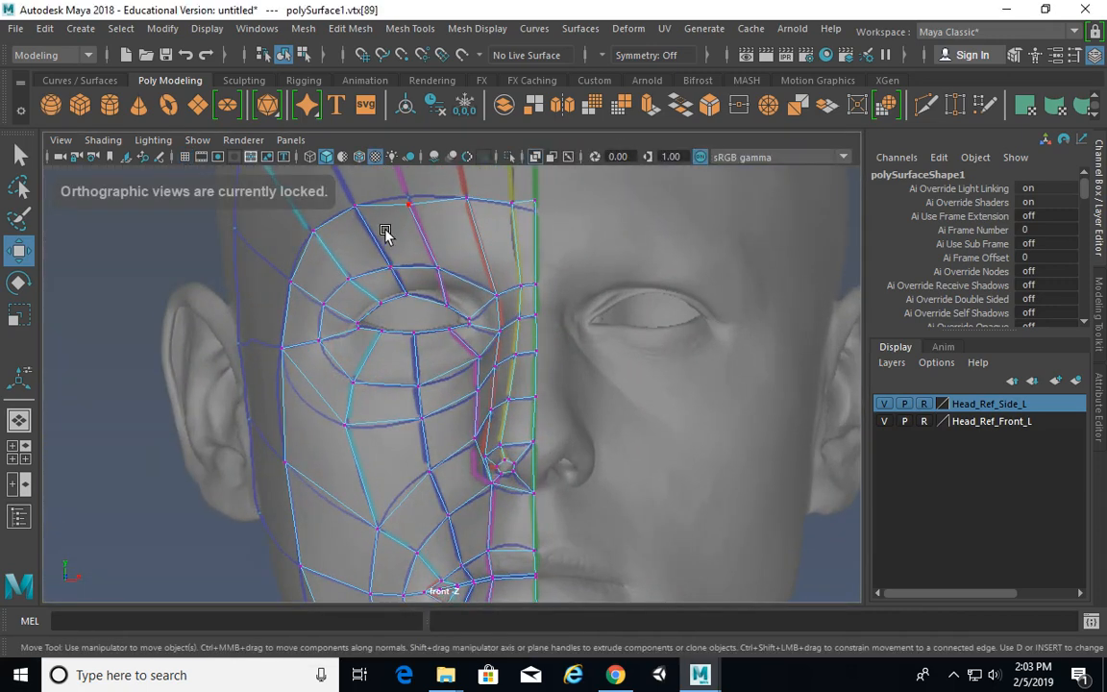
pyautogui.press('q')
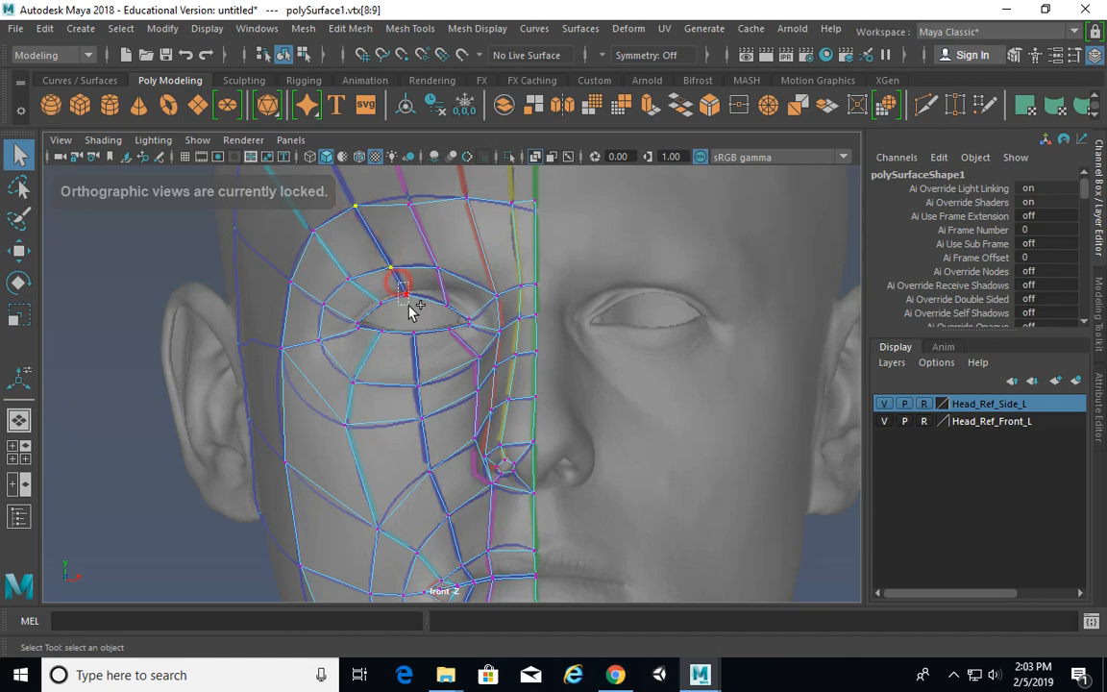
pyautogui.keyDown('alt'); pyautogui.moveTo(409, 307); pyautogui.dragTo(404, 250, button='middle'); pyautogui.keyUp('alt')
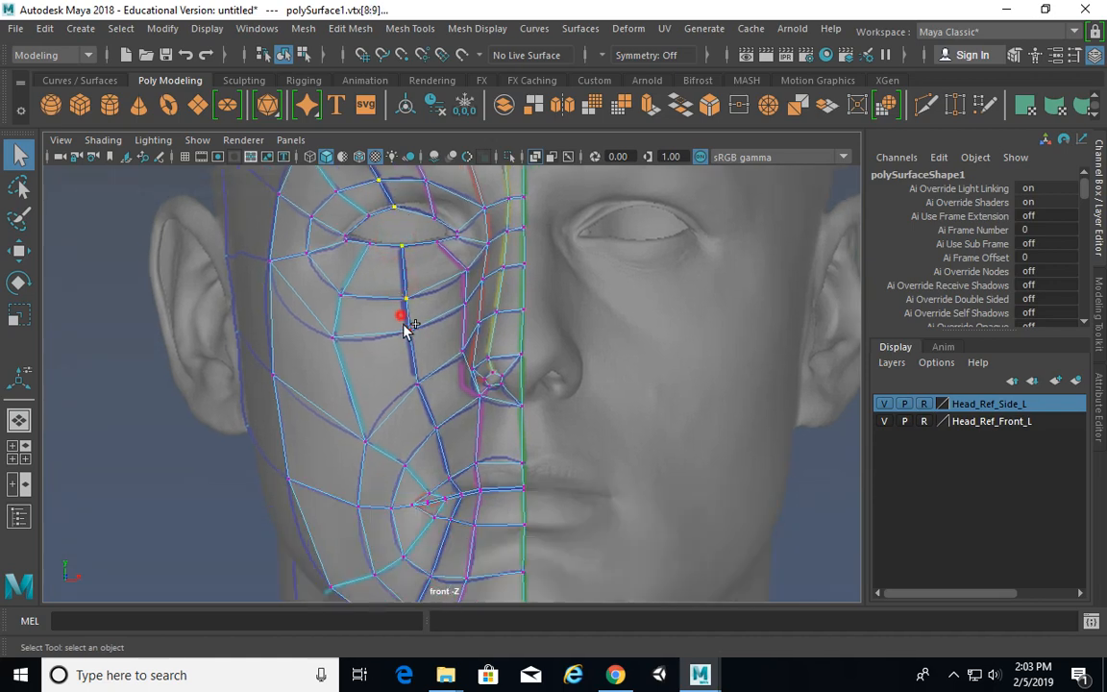
pyautogui.keyDown('alt'); pyautogui.moveTo(441, 427); pyautogui.dragTo(401, 298, button='middle'); pyautogui.keyUp('alt')
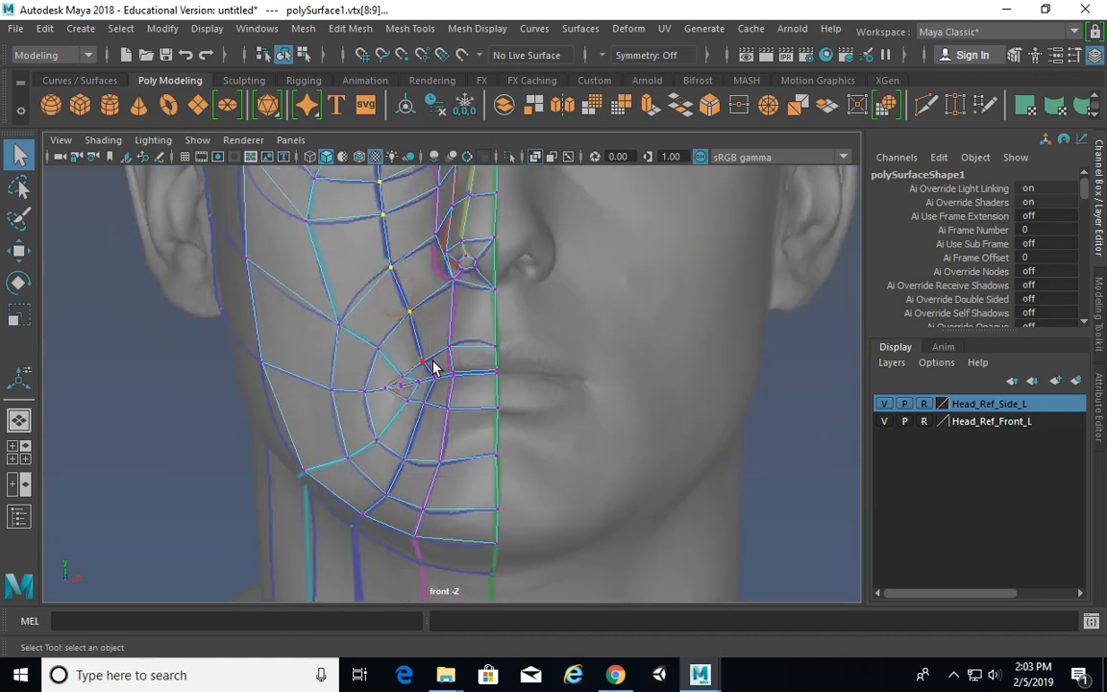
pyautogui.keyDown('alt'); pyautogui.moveTo(383, 397); pyautogui.dragTo(423, 389, button='right'); pyautogui.keyUp('alt')
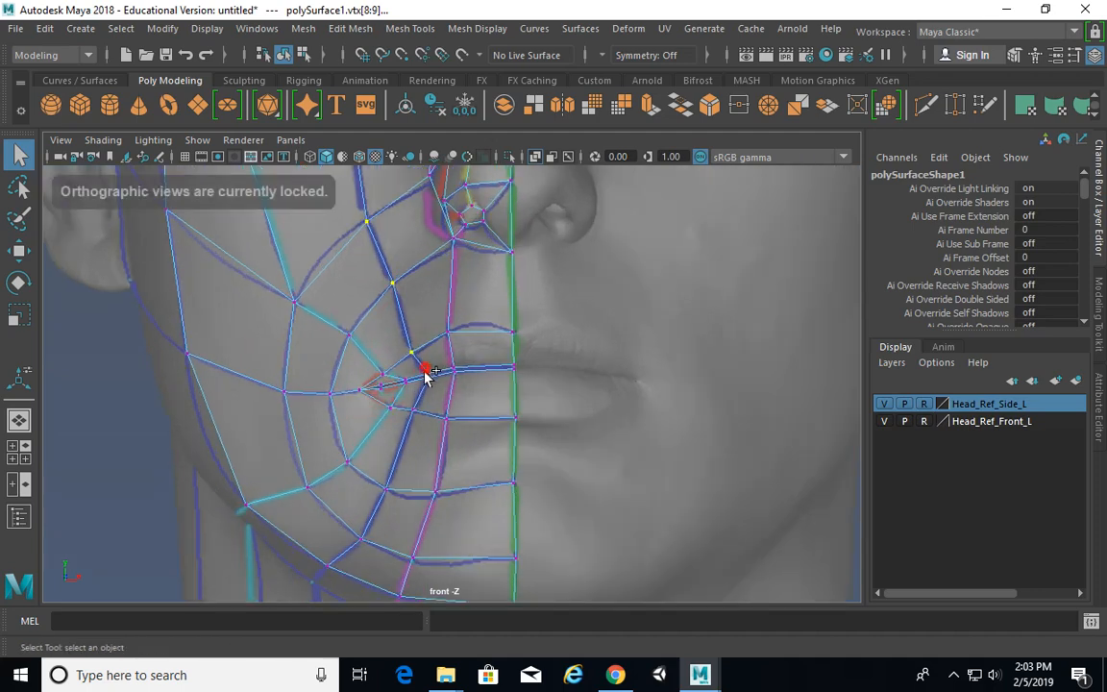
pyautogui.keyDown('alt'); pyautogui.moveTo(414, 454); pyautogui.dragTo(455, 274, button='middle'); pyautogui.keyUp('alt')
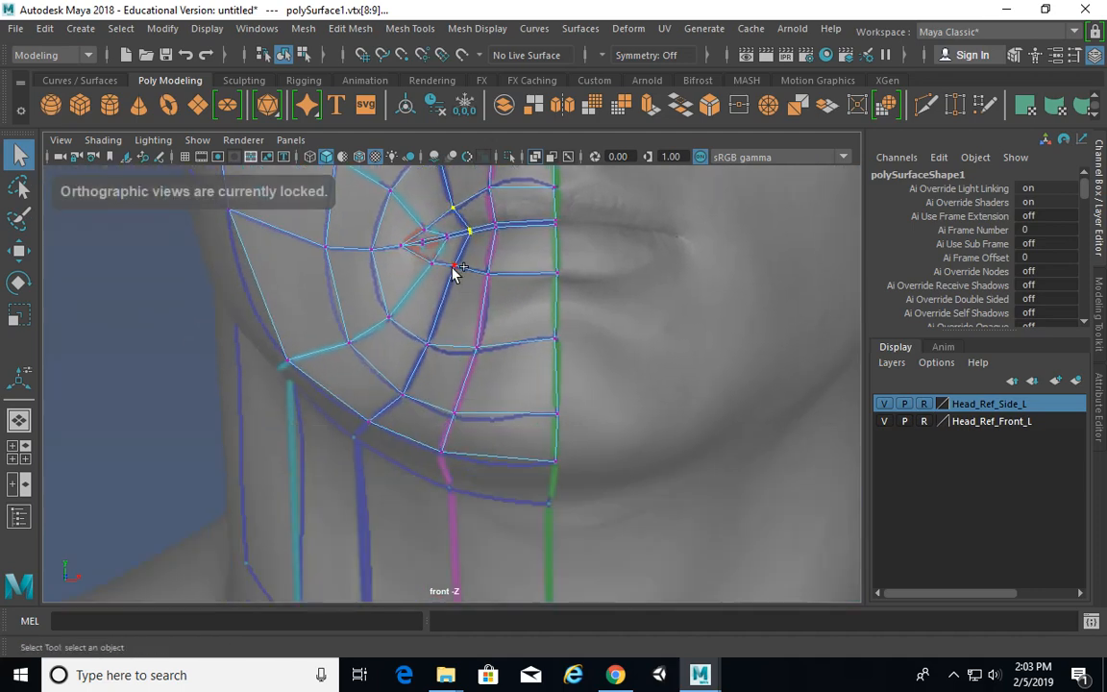
pyautogui.keyDown('shift'); pyautogui.click(430, 352); pyautogui.keyUp('shift')
pyautogui.press('space')
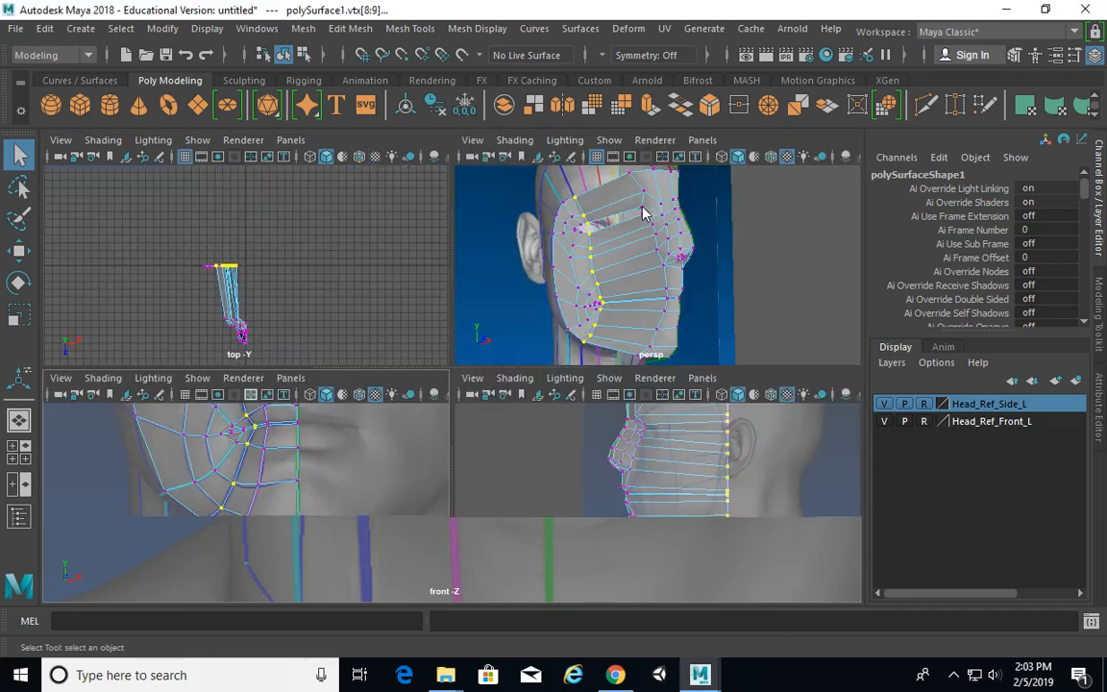
pyautogui.press('space')
pyautogui.keyDown('alt'); pyautogui.moveTo(596, 360); pyautogui.dragTo(596, 395); pyautogui.keyUp('alt')
pyautogui.press('w')
pyautogui.keyDown('alt'); pyautogui.moveTo(529, 394); pyautogui.dragTo(612, 435); pyautogui.keyUp('alt')
pyautogui.press('space')
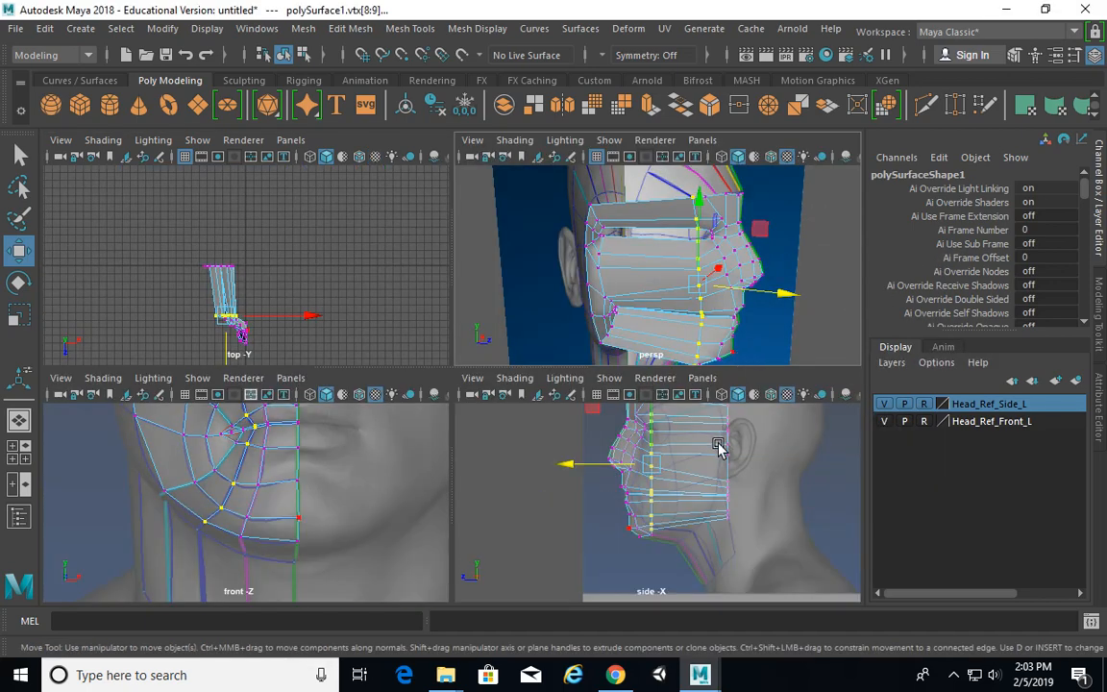
# Step: Move the dark blue column's top brow vertex onto the brow corner of the dark blue guide line in the side view
pyautogui.press('space')
pyautogui.keyDown('alt'); pyautogui.click(470, 389); pyautogui.keyUp('alt')
pyautogui.keyDown('alt'); pyautogui.moveTo(470, 388); pyautogui.dragTo(655, 354, button='right'); pyautogui.keyUp('alt')
pyautogui.keyDown('alt'); pyautogui.moveTo(433, 200); pyautogui.dragTo(432, 313, button='middle'); pyautogui.keyUp('alt')
pyautogui.moveTo(432, 312)
pyautogui.keyDown('alt'); pyautogui.mouseDown(button='right')
pyautogui.moveTo(475, 312)
pyautogui.moveTo(395, 384)
pyautogui.moveTo(445, 302)
pyautogui.mouseUp(button='right'); pyautogui.keyUp('alt')
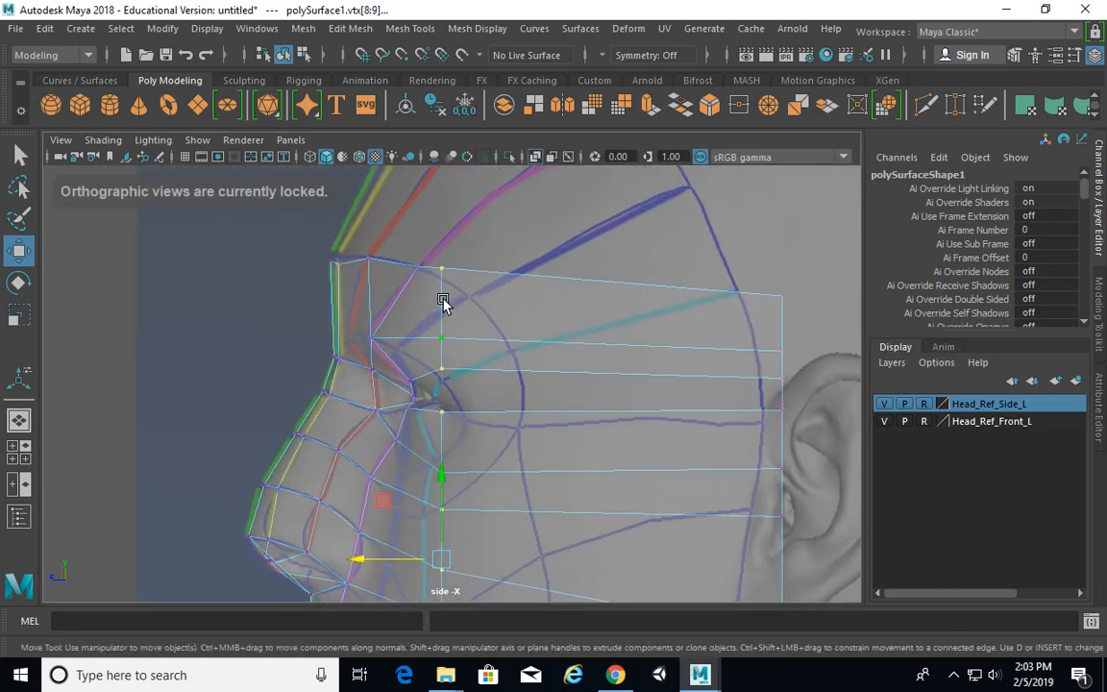
pyautogui.keyDown('alt'); pyautogui.moveTo(445, 302); pyautogui.dragTo(432, 231, button='middle'); pyautogui.keyUp('alt')
pyautogui.moveTo(452, 241); pyautogui.dragTo(453, 242)
pyautogui.keyDown('alt'); pyautogui.moveTo(423, 221); pyautogui.dragTo(406, 189, button='middle'); pyautogui.keyUp('alt')
pyautogui.moveTo(408, 184); pyautogui.dragTo(436, 211)
# Step: Move the dark blue column's vertex above the eyelid forward onto its guide line and place the upper-eyelid vertex on the lid guide
pyautogui.keyDown('alt'); pyautogui.moveTo(429, 250); pyautogui.dragTo(395, 247, button='middle'); pyautogui.keyUp('alt')
pyautogui.click(380, 218)
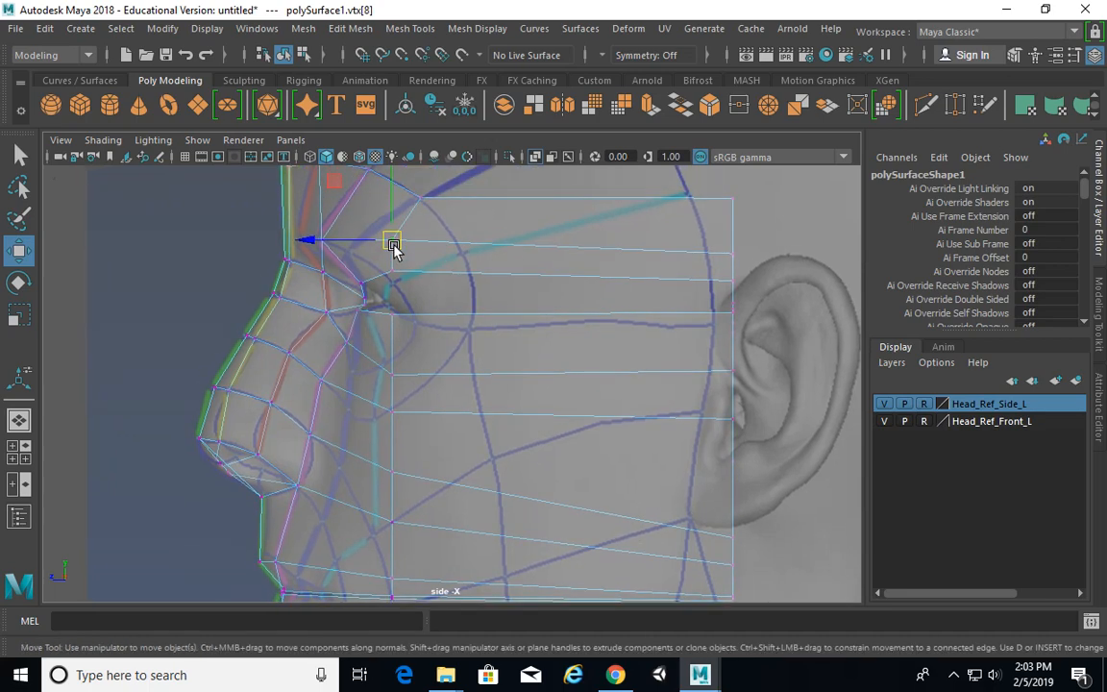
pyautogui.moveTo(395, 246); pyautogui.dragTo(357, 257)
pyautogui.keyDown('alt'); pyautogui.moveTo(451, 288); pyautogui.dragTo(443, 269, button='middle'); pyautogui.keyUp('alt')
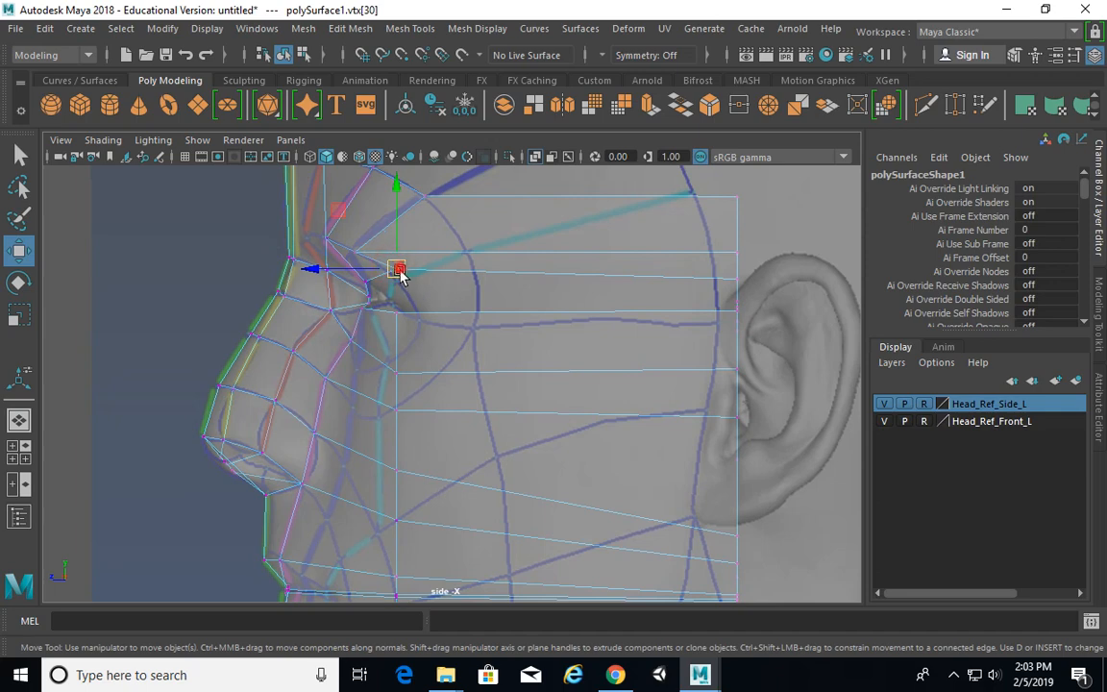
pyautogui.moveTo(400, 274); pyautogui.dragTo(403, 278)
# Step: Compare the vertices around the eye with the guide lines in the front, perspective and side views
pyautogui.press('space')
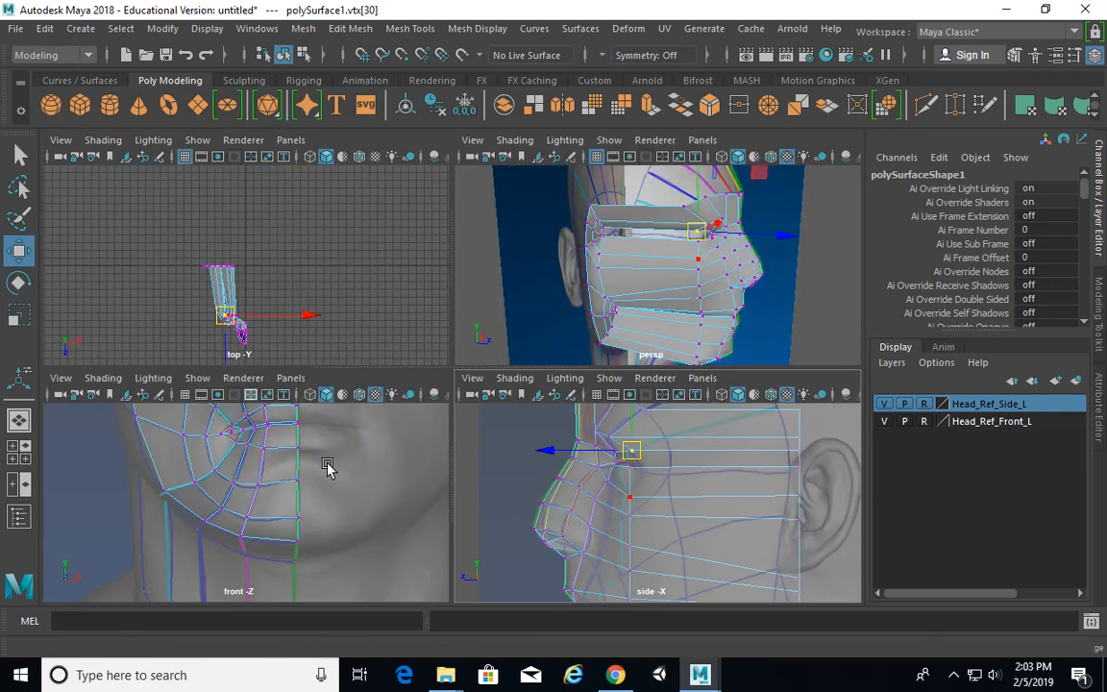
pyautogui.keyDown('alt'); pyautogui.moveTo(329, 470); pyautogui.dragTo(376, 508, button='middle'); pyautogui.keyUp('alt')
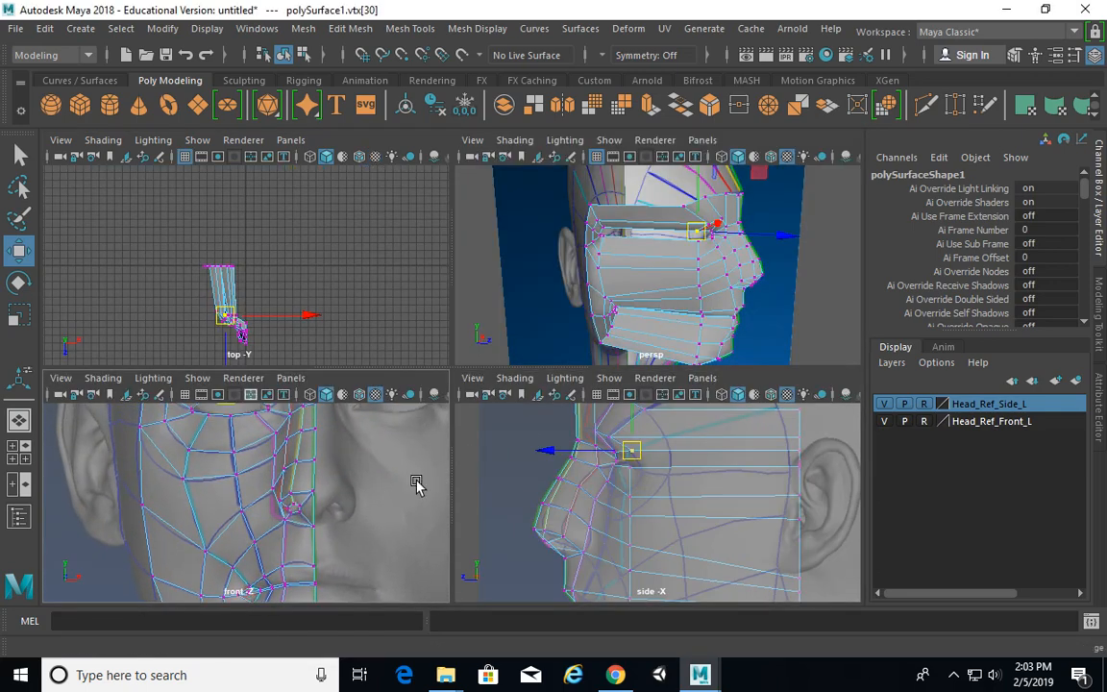
pyautogui.press('space')
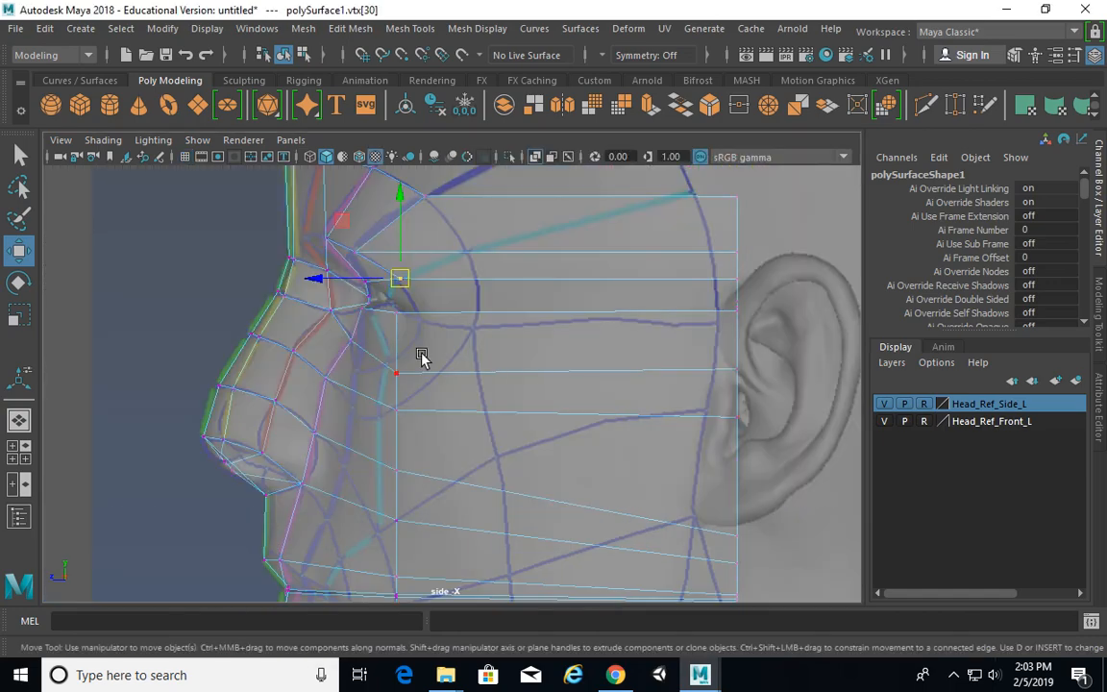
pyautogui.keyDown('alt'); pyautogui.moveTo(420, 358); pyautogui.dragTo(480, 332, button='right'); pyautogui.keyUp('alt')
pyautogui.keyDown('alt'); pyautogui.moveTo(481, 312); pyautogui.dragTo(534, 329, button='middle'); pyautogui.keyUp('alt')
pyautogui.press('space')
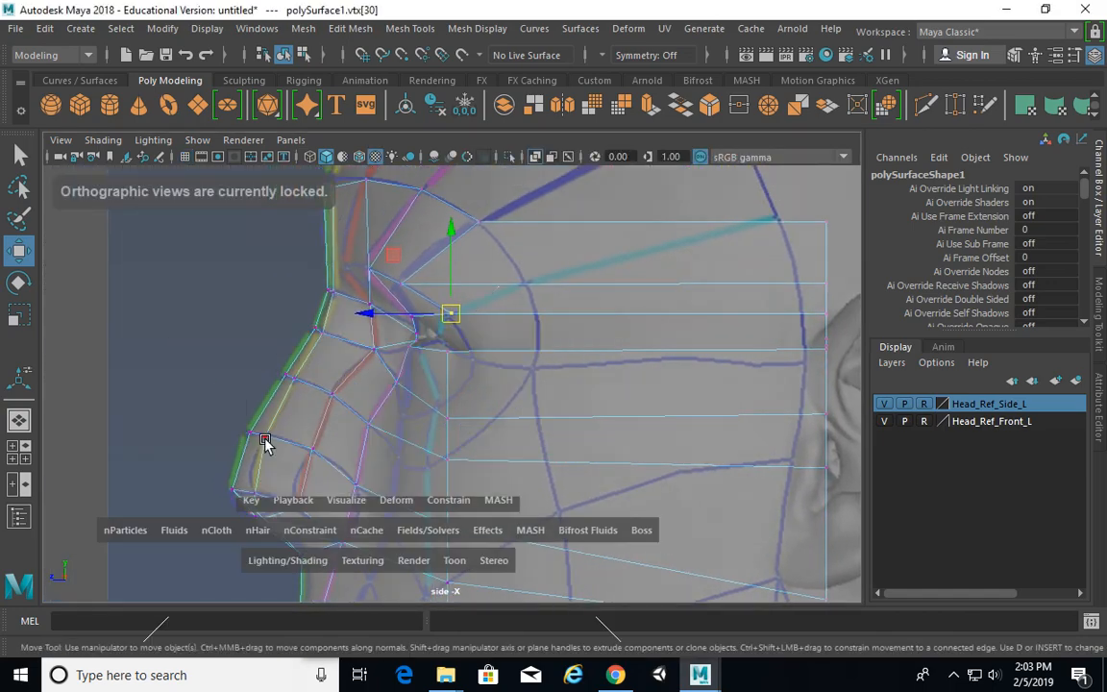
pyautogui.keyDown('alt'); pyautogui.moveTo(239, 481); pyautogui.dragTo(239, 517, button='middle'); pyautogui.keyUp('alt')
pyautogui.press('space')
pyautogui.keyDown('alt'); pyautogui.moveTo(393, 395); pyautogui.dragTo(380, 459, button='middle'); pyautogui.keyUp('alt')
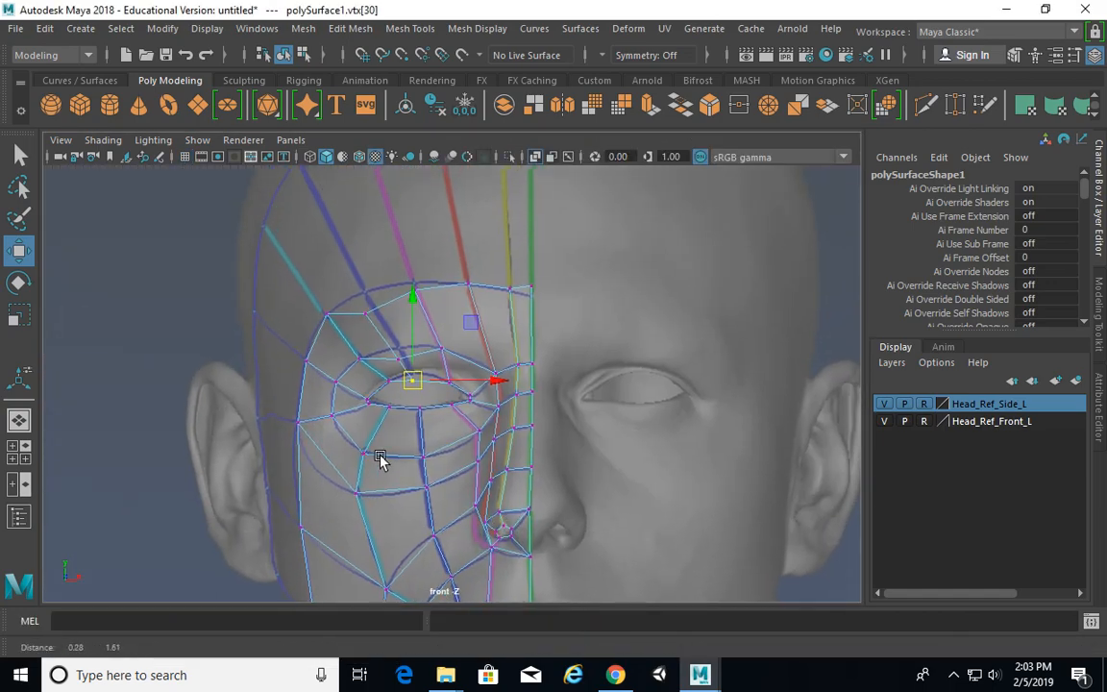
pyautogui.press('space')
pyautogui.press('space')
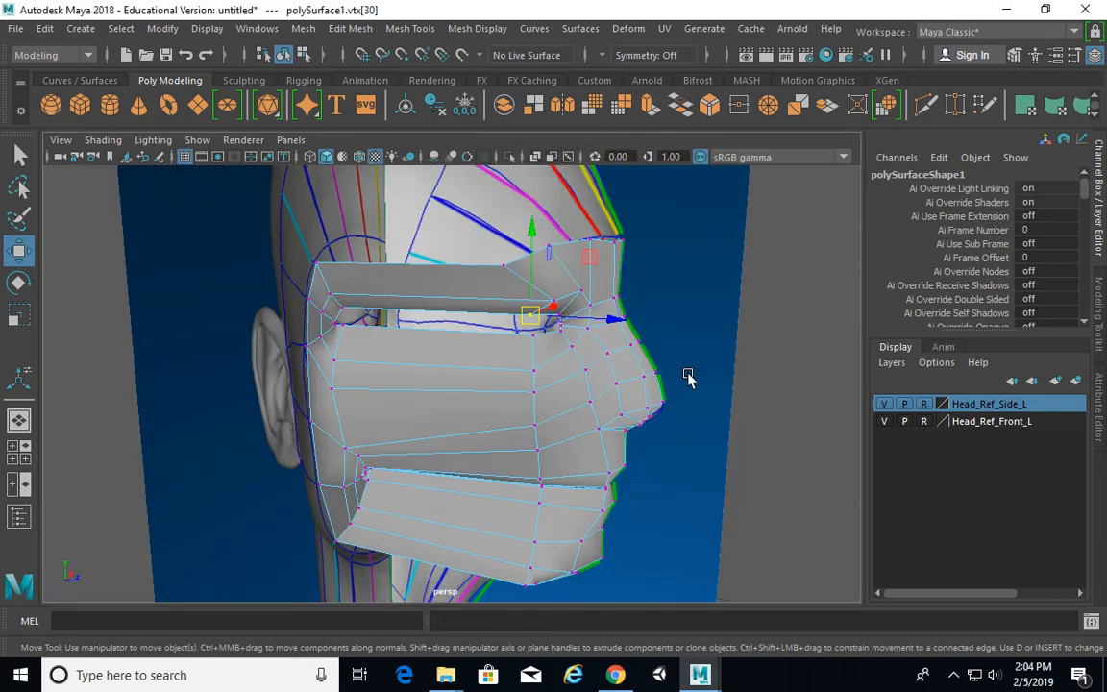
pyautogui.press('space')
pyautogui.press('space')
pyautogui.keyDown('alt'); pyautogui.moveTo(448, 335); pyautogui.dragTo(553, 335, button='right'); pyautogui.keyUp('alt')
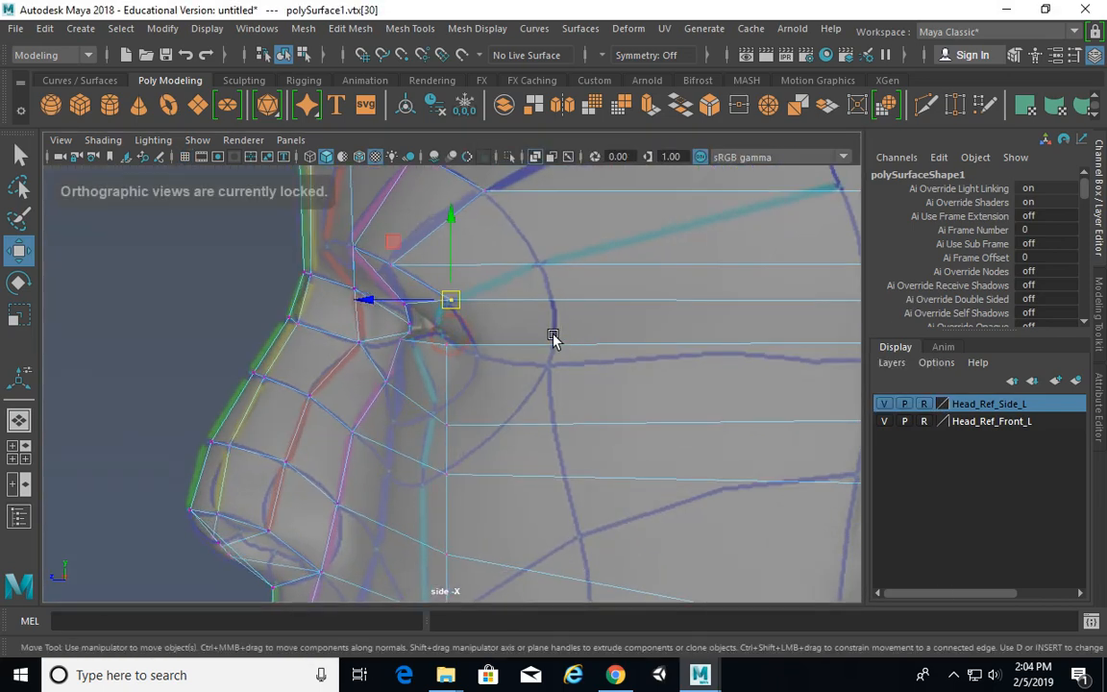
pyautogui.keyDown('alt'); pyautogui.moveTo(553, 334); pyautogui.dragTo(532, 382, button='middle'); pyautogui.keyUp('alt')
pyautogui.keyDown('alt'); pyautogui.moveTo(479, 261); pyautogui.dragTo(418, 306, button='middle'); pyautogui.keyUp('alt')
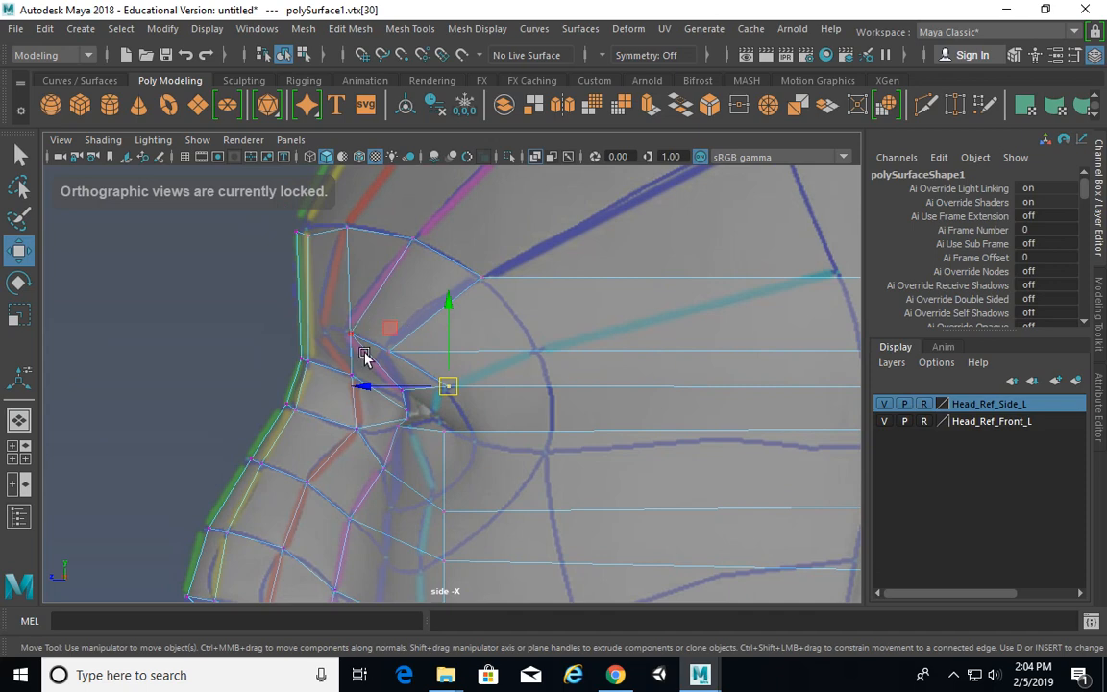
# Step: Move the red column's nose-bridge vertex and the magenta and dark blue vertices above the eyelid forward in the side view
pyautogui.scroll(2, 441, 377)
pyautogui.click(343, 374)
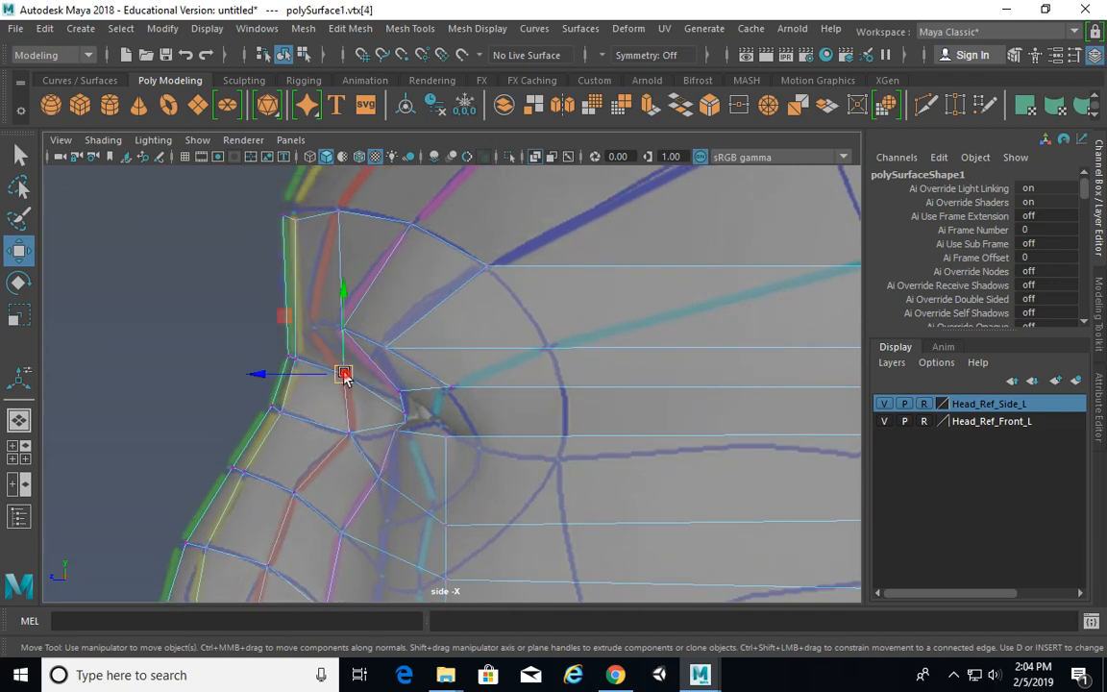
pyautogui.moveTo(343, 374); pyautogui.dragTo(320, 361)
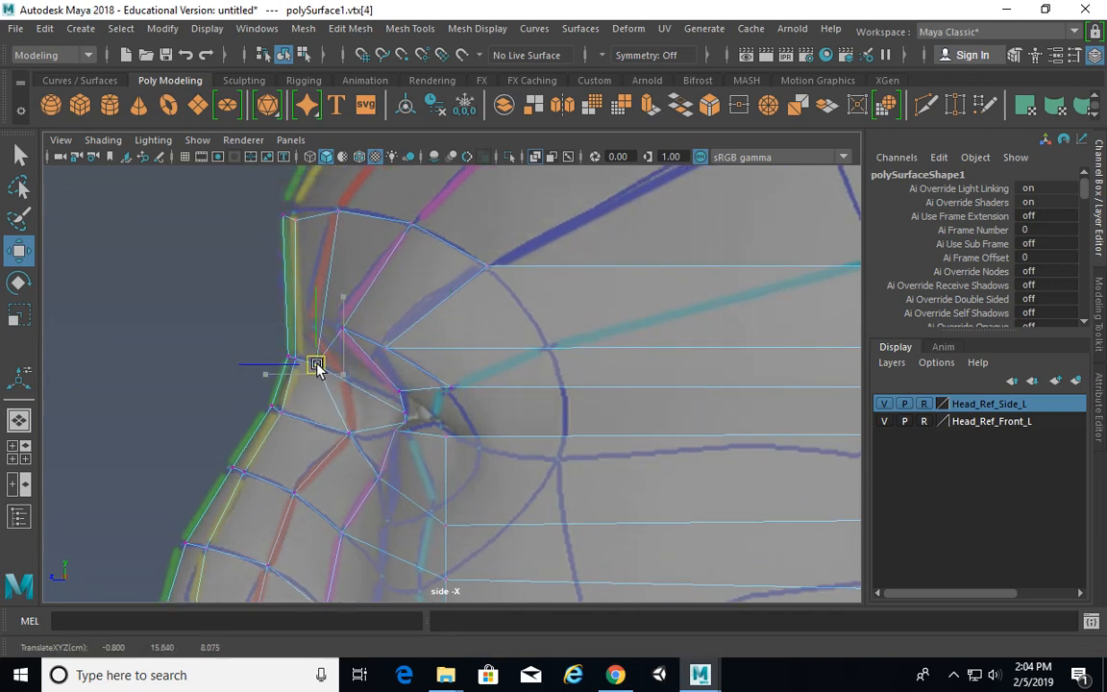
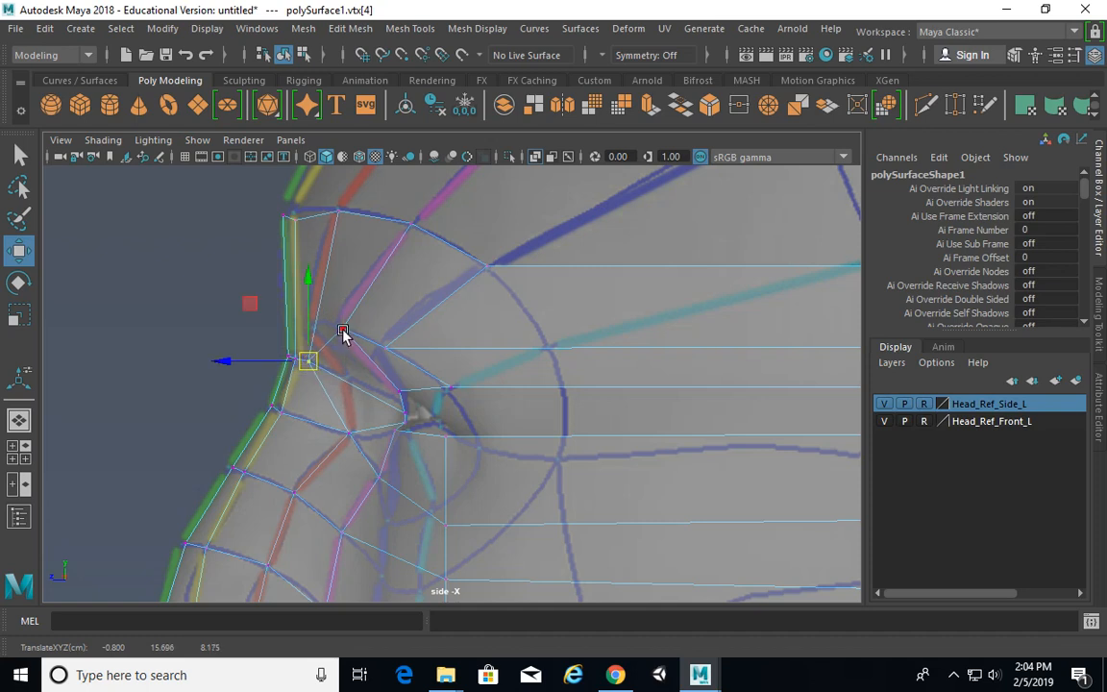
pyautogui.click(342, 329)
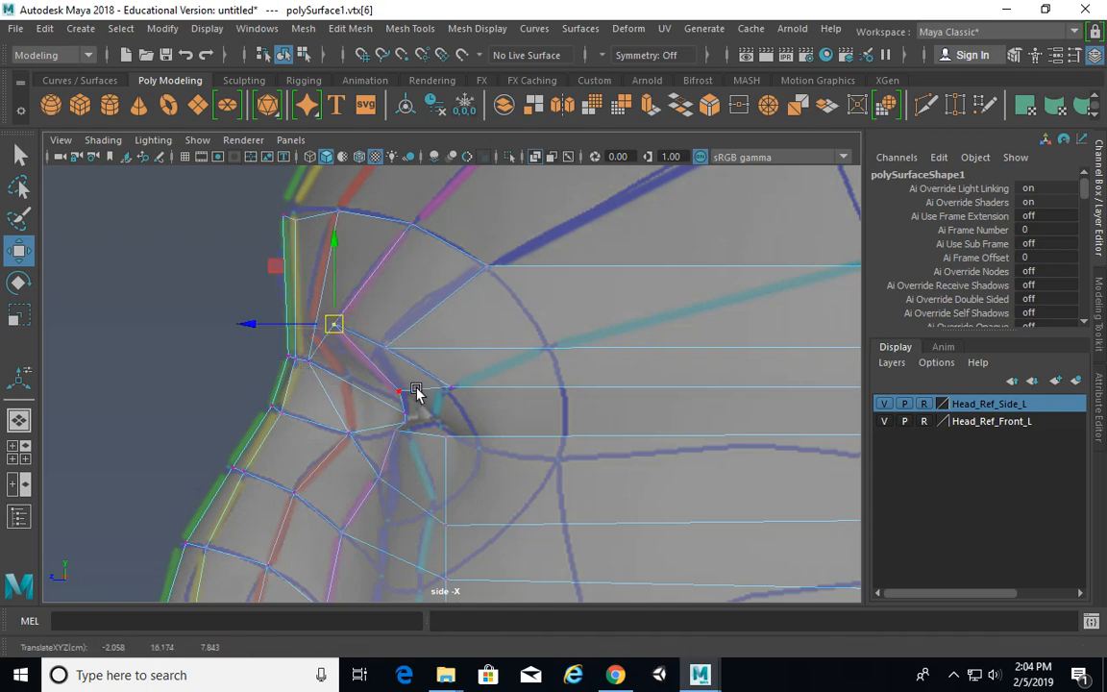
pyautogui.keyDown('alt'); pyautogui.moveTo(416, 391); pyautogui.dragTo(403, 375, button='middle'); pyautogui.keyUp('alt')
pyautogui.click(372, 341)
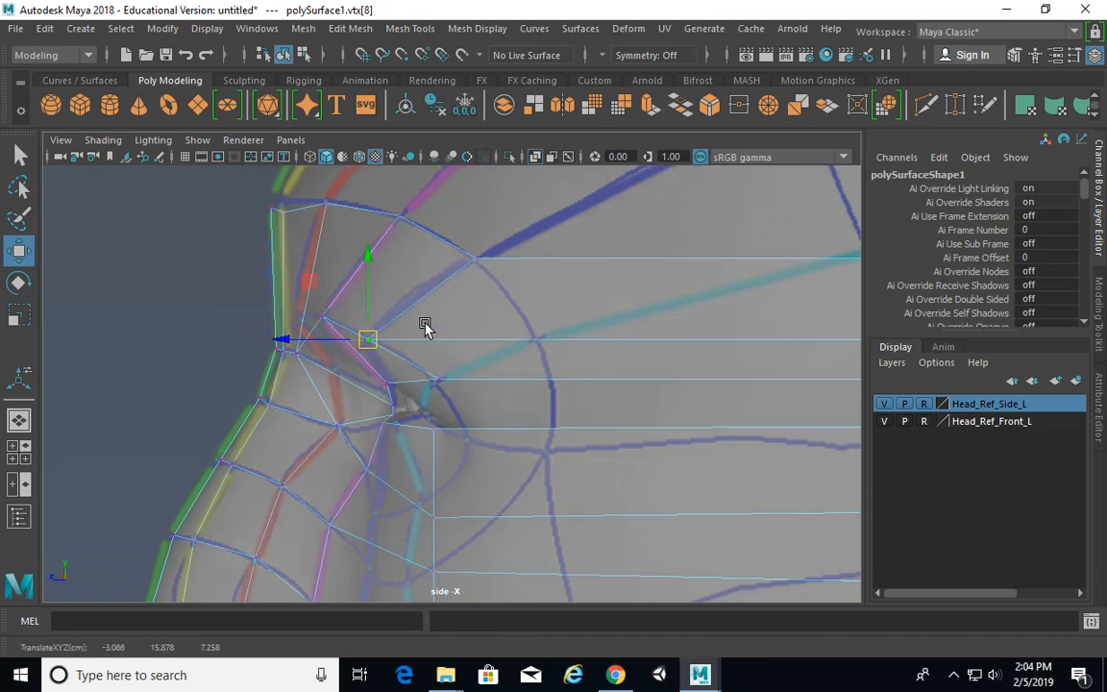
# Step: Move the dark blue column's upper-eyelid and lower-eyelid vertices forward to the front of the eye in the side view
pyautogui.scroll(-3, 433, 319)
pyautogui.scroll(3, 280, 317)
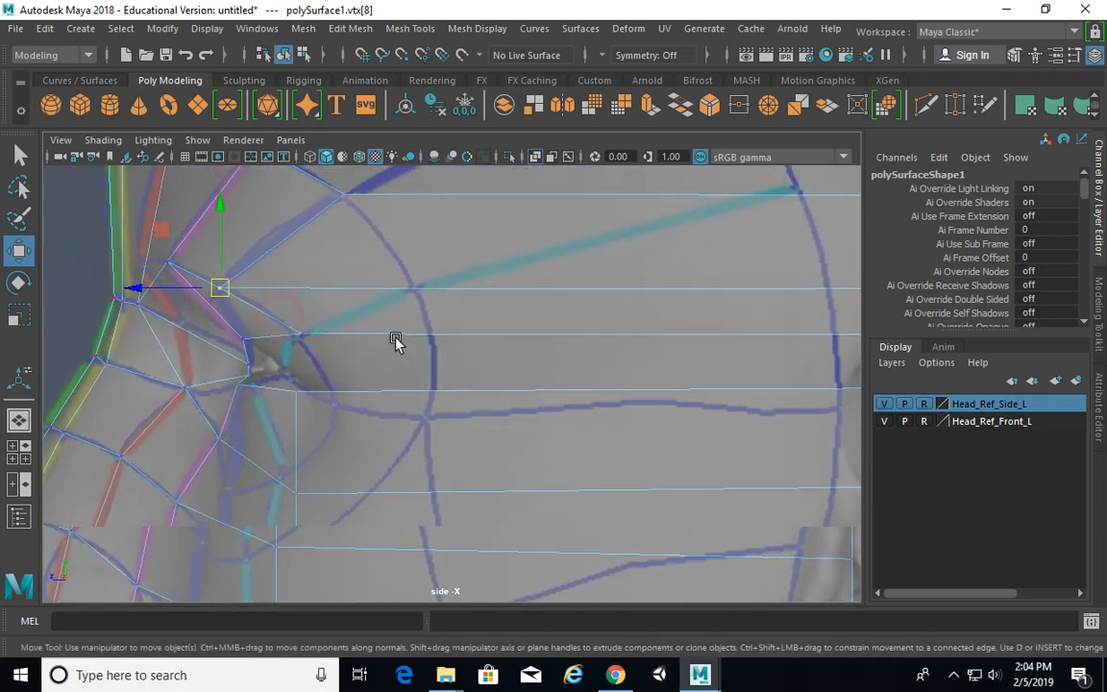
pyautogui.keyDown('alt'); pyautogui.moveTo(396, 340); pyautogui.dragTo(461, 347, button='middle'); pyautogui.keyUp('alt')
pyautogui.moveTo(364, 343); pyautogui.dragTo(311, 343)
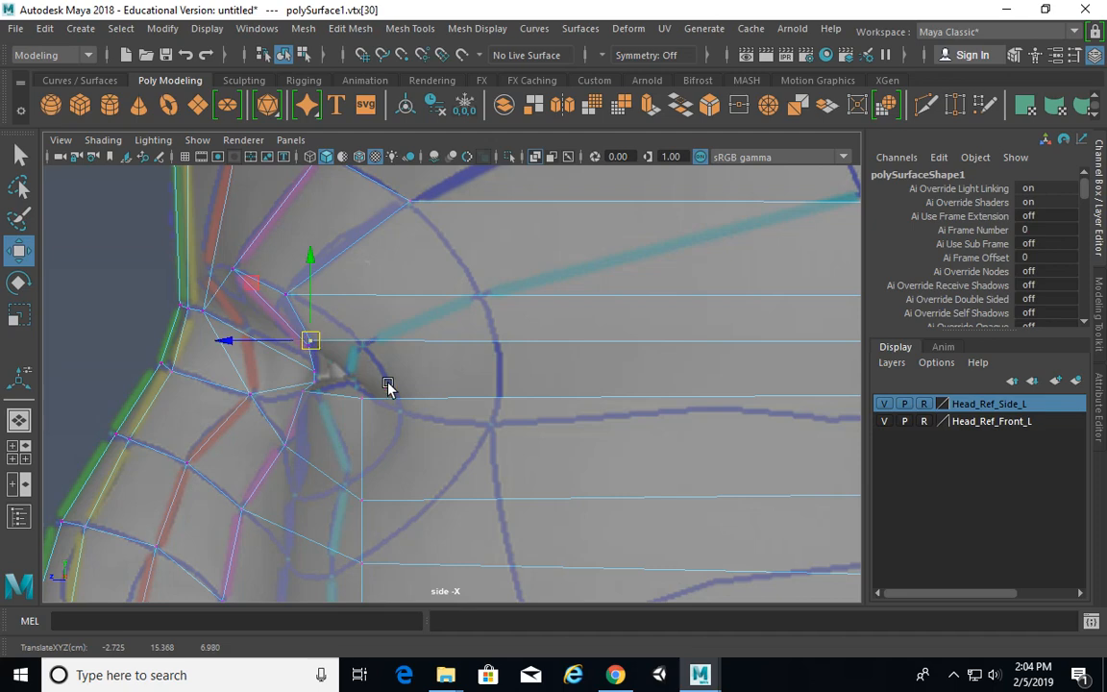
pyautogui.keyDown('alt'); pyautogui.moveTo(387, 384); pyautogui.dragTo(417, 356, button='middle'); pyautogui.keyUp('alt')
pyautogui.moveTo(385, 373); pyautogui.dragTo(338, 367)
# Step: Move the dark blue column's two vertices below the lower eyelid forward onto the dark blue guide line
pyautogui.keyDown('alt'); pyautogui.moveTo(402, 364); pyautogui.dragTo(433, 285, button='middle'); pyautogui.keyUp('alt')
pyautogui.click(423, 396)
pyautogui.moveTo(422, 396); pyautogui.dragTo(357, 388)
pyautogui.keyDown('alt'); pyautogui.moveTo(423, 394); pyautogui.dragTo(450, 315, button='middle'); pyautogui.keyUp('alt')
pyautogui.moveTo(423, 371); pyautogui.dragTo(455, 396)
pyautogui.moveTo(437, 375); pyautogui.dragTo(368, 374)
# Step: Move the dark blue column's two cheek vertices between the nostril and the mouth forward onto the dark blue guide line
pyautogui.keyDown('alt'); pyautogui.moveTo(474, 454); pyautogui.dragTo(479, 392, button='middle'); pyautogui.keyUp('alt')
pyautogui.moveTo(434, 407); pyautogui.dragTo(465, 425)
pyautogui.moveTo(452, 426); pyautogui.dragTo(363, 415)
pyautogui.keyDown('alt'); pyautogui.moveTo(392, 431); pyautogui.dragTo(437, 348, button='middle'); pyautogui.keyUp('alt')
pyautogui.moveTo(470, 398); pyautogui.dragTo(383, 434)
pyautogui.keyDown('alt'); pyautogui.moveTo(383, 434); pyautogui.dragTo(476, 353, button='middle'); pyautogui.keyUp('alt')
# Step: Move the dark blue column's upper-lip, mouth-line and lower-lip vertices forward onto the dark blue guide line in the side view
pyautogui.moveTo(509, 396); pyautogui.dragTo(510, 394)
pyautogui.moveTo(481, 389); pyautogui.dragTo(313, 382)
pyautogui.keyDown('alt'); pyautogui.moveTo(391, 405); pyautogui.dragTo(379, 329, button='middle'); pyautogui.keyUp('alt')
pyautogui.keyDown('alt'); pyautogui.moveTo(390, 328); pyautogui.dragTo(577, 378, button='right'); pyautogui.keyUp('alt')
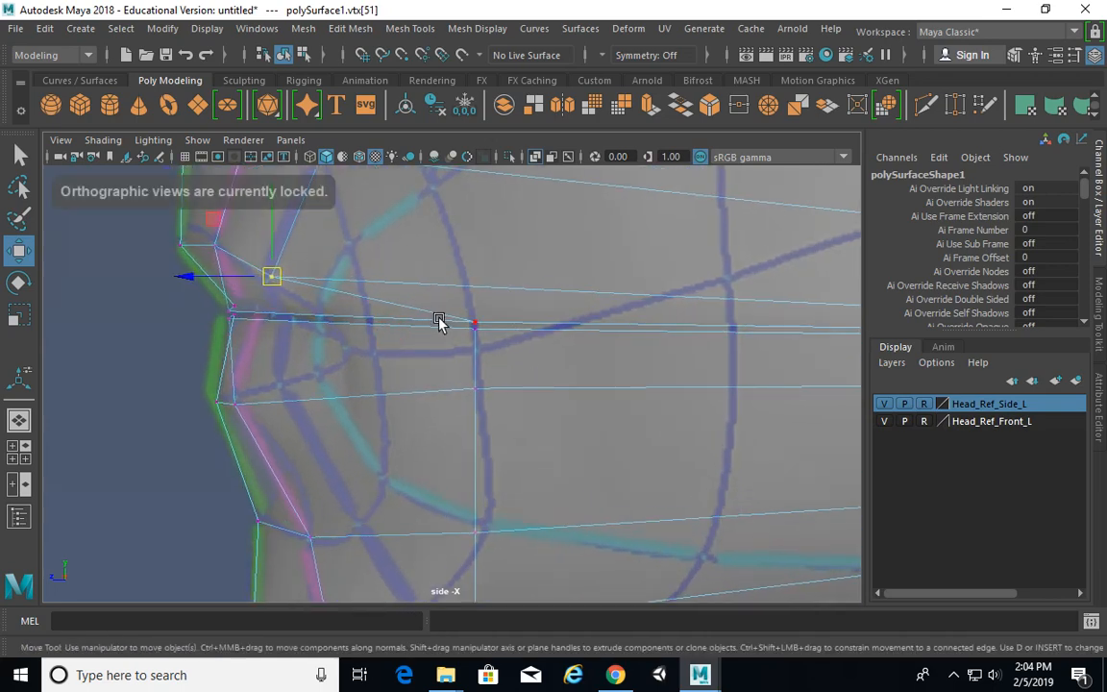
pyautogui.moveTo(451, 305); pyautogui.dragTo(282, 318)
pyautogui.keyDown('alt'); pyautogui.moveTo(452, 382); pyautogui.dragTo(452, 342, button='middle'); pyautogui.keyUp('alt')
pyautogui.moveTo(451, 338); pyautogui.dragTo(284, 338)
# Step: Align the dark blue column's vertices below the lower lip, on the chin and under the jaw with the dark blue guide line
pyautogui.keyDown('alt'); pyautogui.moveTo(425, 471); pyautogui.dragTo(500, 371, button='middle'); pyautogui.keyUp('alt')
pyautogui.moveTo(499, 371); pyautogui.dragTo(388, 376)
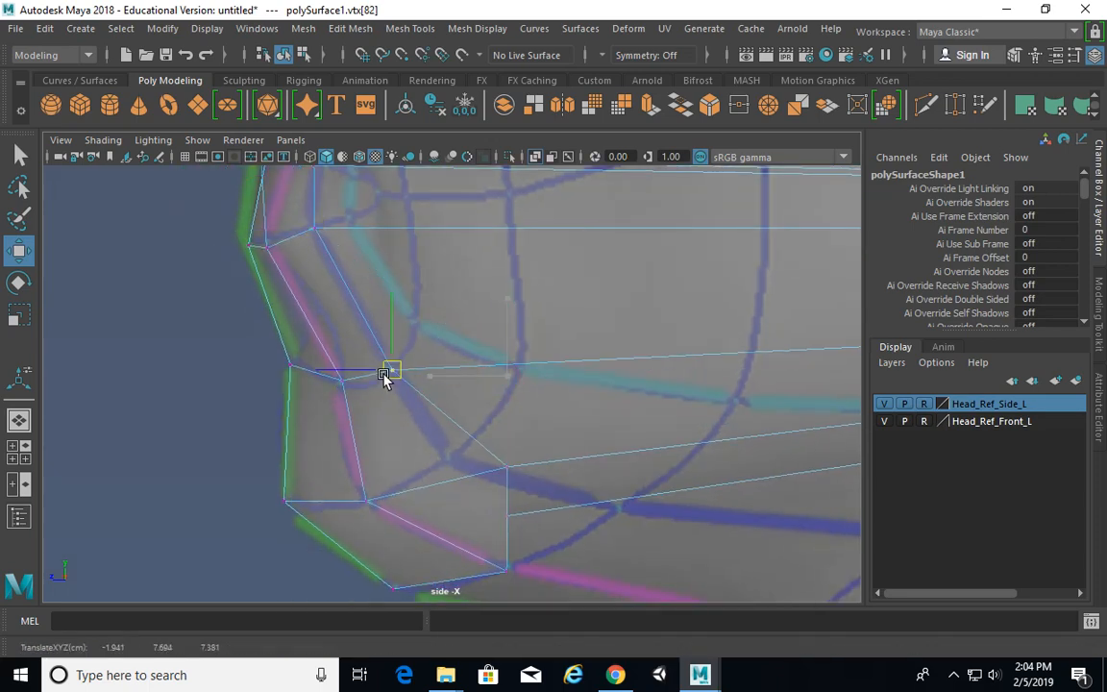
pyautogui.keyDown('alt'); pyautogui.moveTo(482, 455); pyautogui.dragTo(472, 367, button='middle'); pyautogui.keyUp('alt')
pyautogui.moveTo(478, 377); pyautogui.dragTo(423, 377)
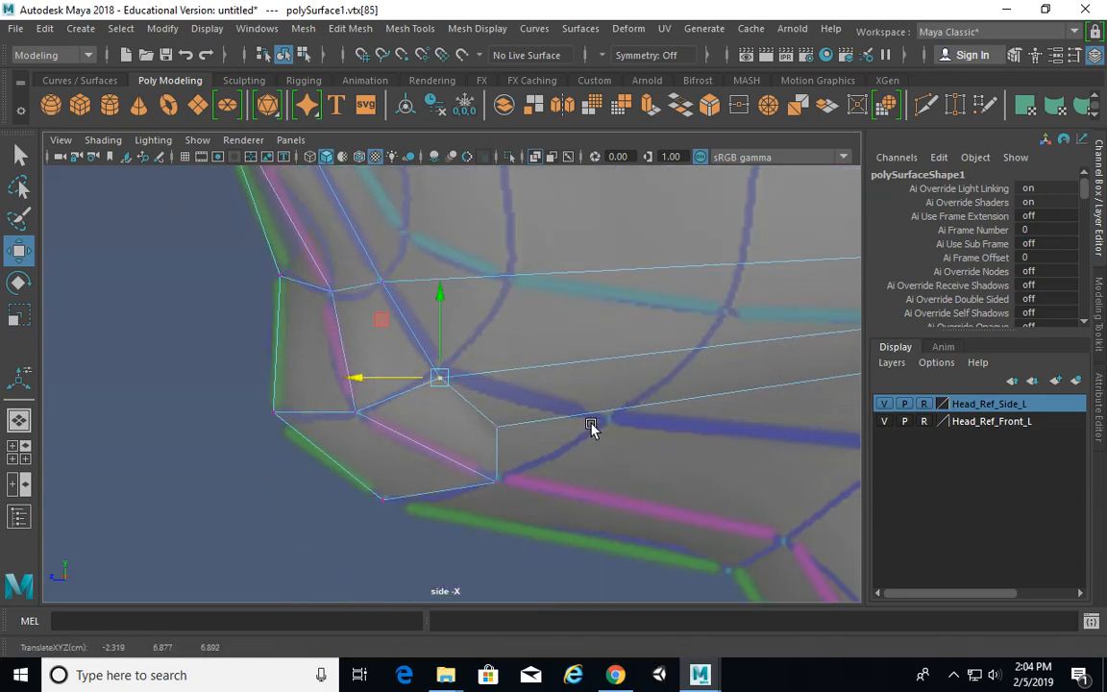
pyautogui.moveTo(496, 423); pyautogui.dragTo(606, 417)
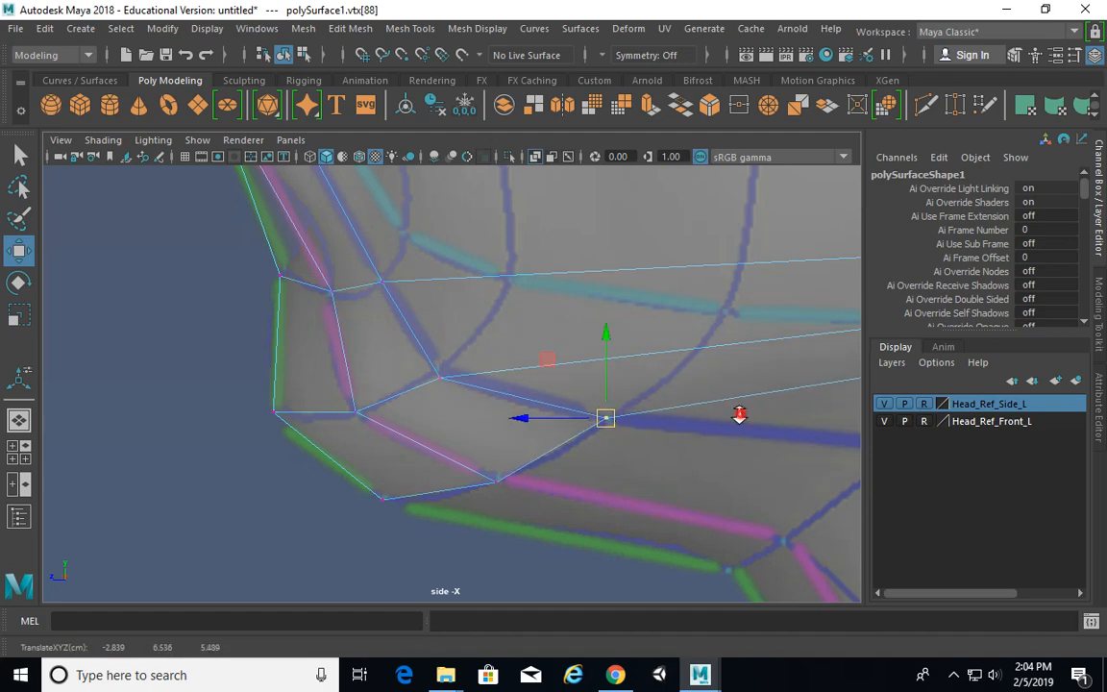
pyautogui.keyDown('alt'); pyautogui.moveTo(739, 415); pyautogui.dragTo(410, 391, button='right'); pyautogui.keyUp('alt')
pyautogui.keyDown('alt'); pyautogui.moveTo(411, 390); pyautogui.dragTo(396, 445, button='middle'); pyautogui.keyUp('alt')
pyautogui.scroll(4, 407, 382)
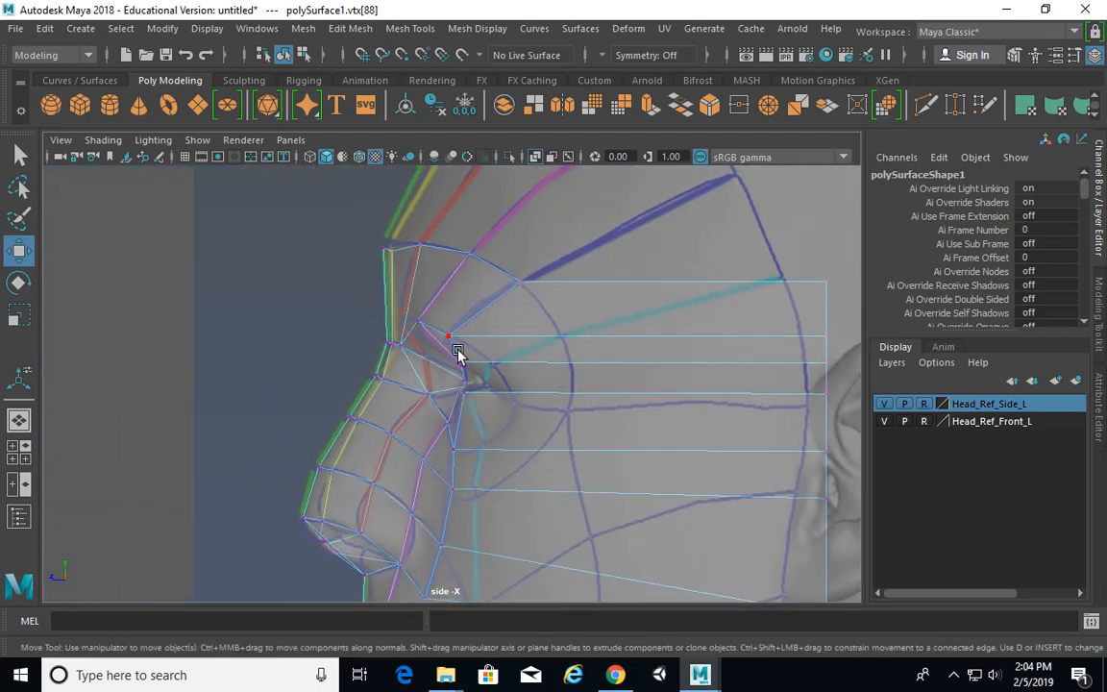
pyautogui.keyDown('alt'); pyautogui.moveTo(532, 346); pyautogui.dragTo(525, 355, button='middle'); pyautogui.keyUp('alt')
pyautogui.keyDown('alt'); pyautogui.moveTo(417, 330); pyautogui.dragTo(506, 334, button='right'); pyautogui.keyUp('alt')
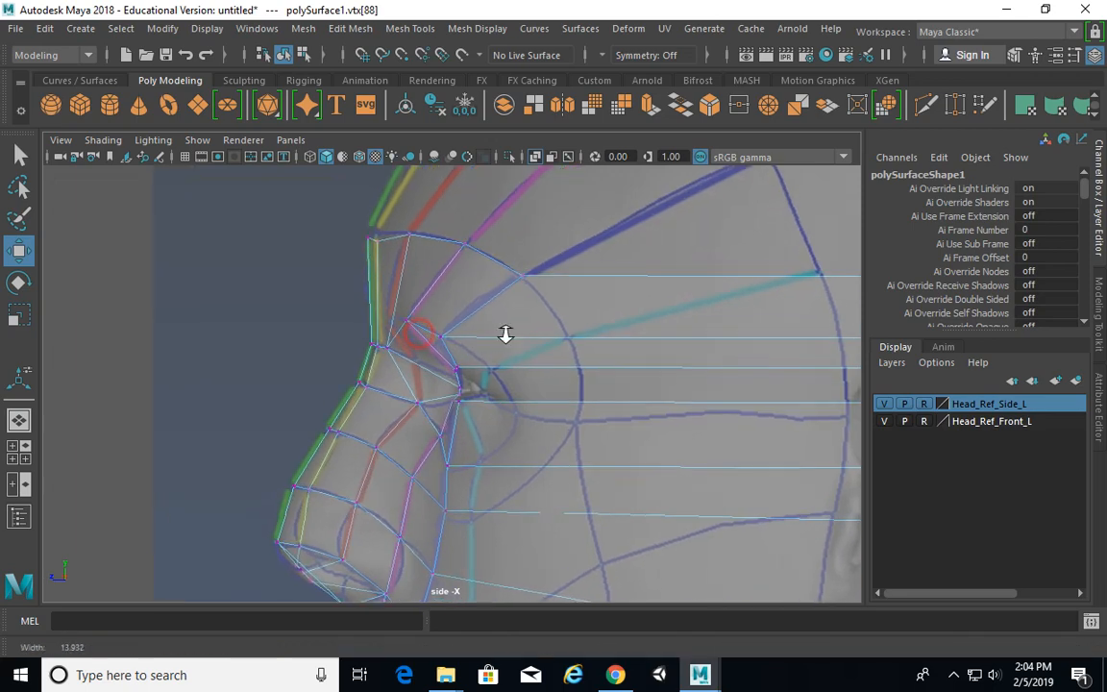
# Step: Examine the half-face mesh's depth around the eye, nose and mouth from several angles in the perspective view
pyautogui.press('space')
pyautogui.press('space')
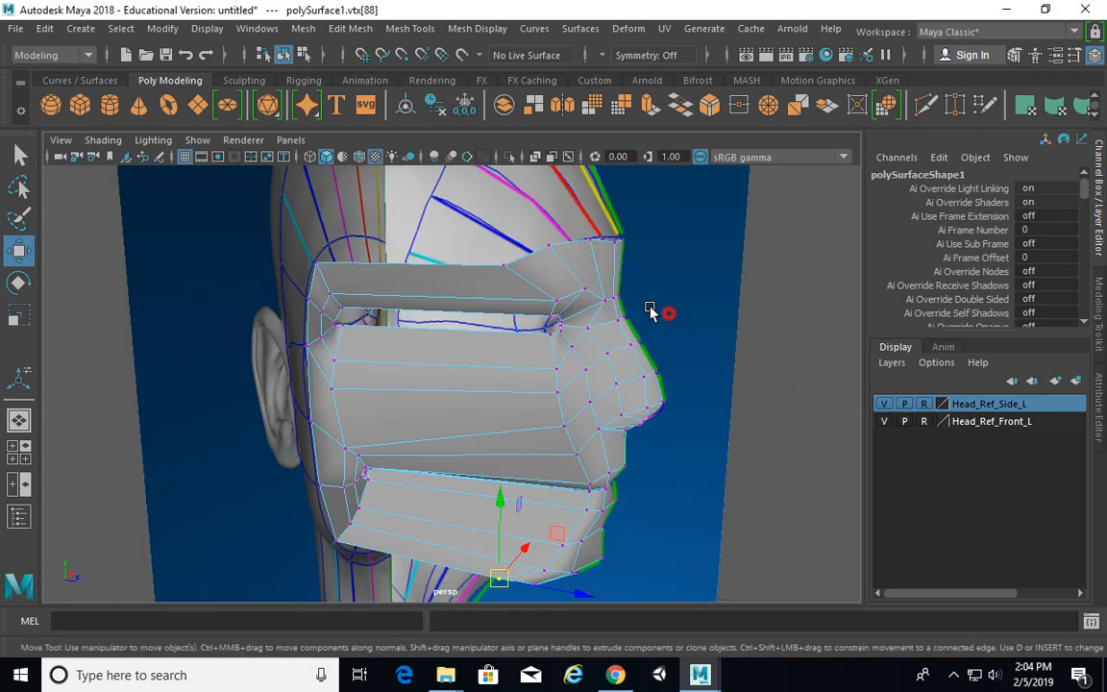
pyautogui.keyDown('alt'); pyautogui.moveTo(650, 308); pyautogui.dragTo(628, 299); pyautogui.keyUp('alt')
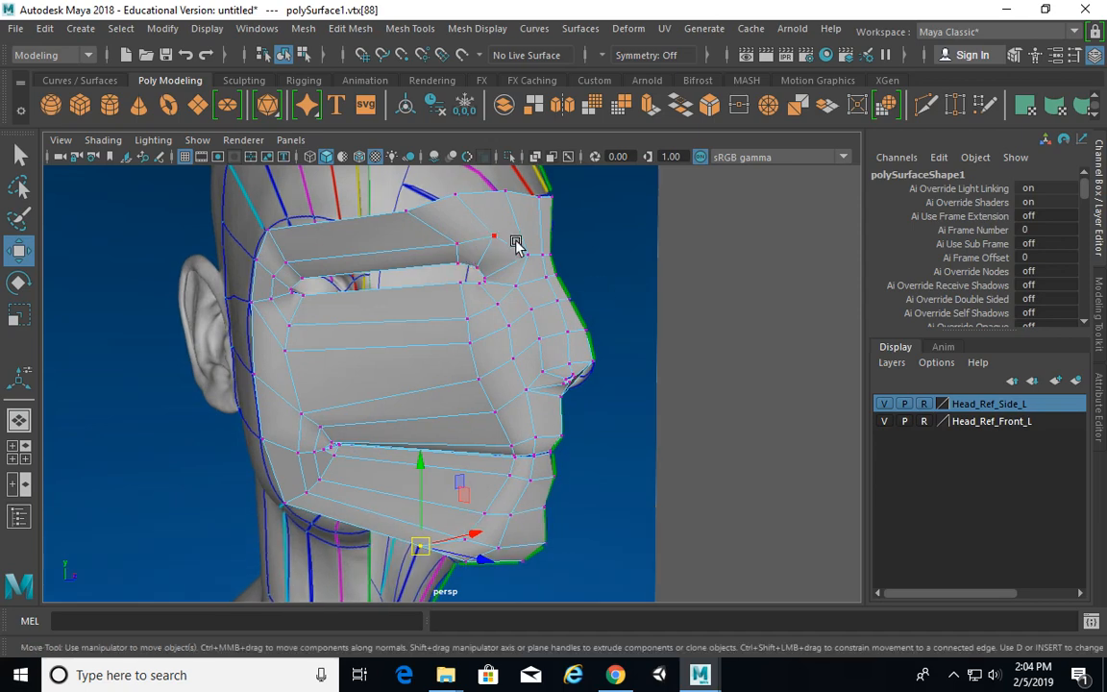
pyautogui.keyDown('alt'); pyautogui.moveTo(515, 240); pyautogui.dragTo(526, 261); pyautogui.keyUp('alt')
pyautogui.keyDown('alt'); pyautogui.moveTo(554, 311); pyautogui.dragTo(427, 272); pyautogui.keyUp('alt')
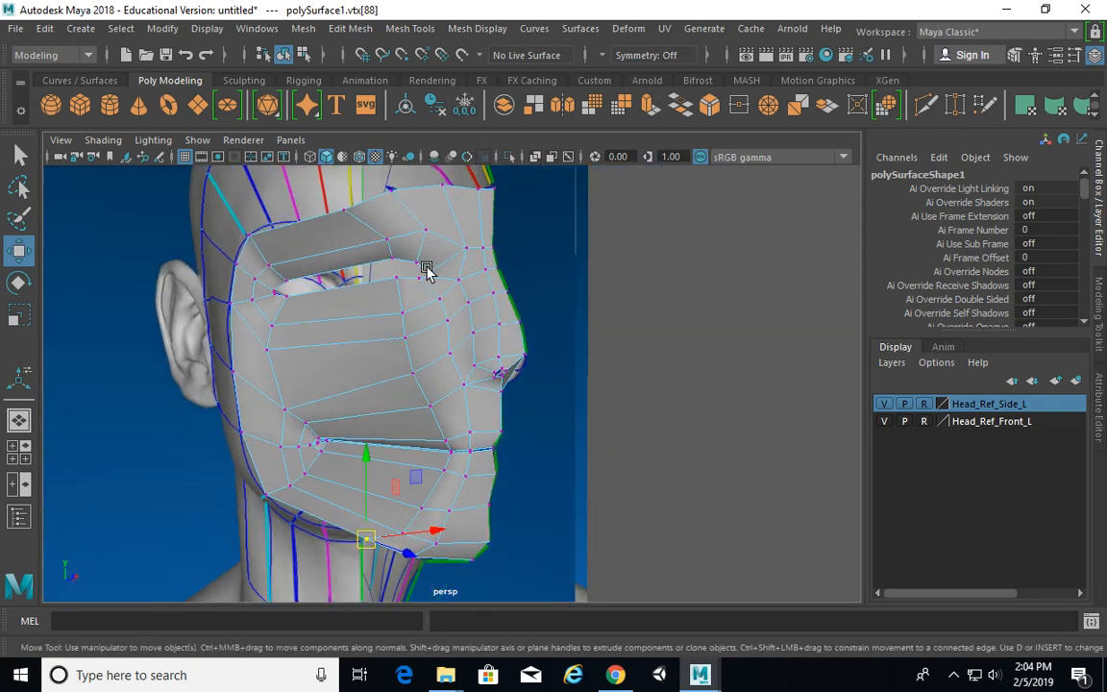
pyautogui.keyDown('alt'); pyautogui.moveTo(519, 276); pyautogui.dragTo(478, 238); pyautogui.keyUp('alt')
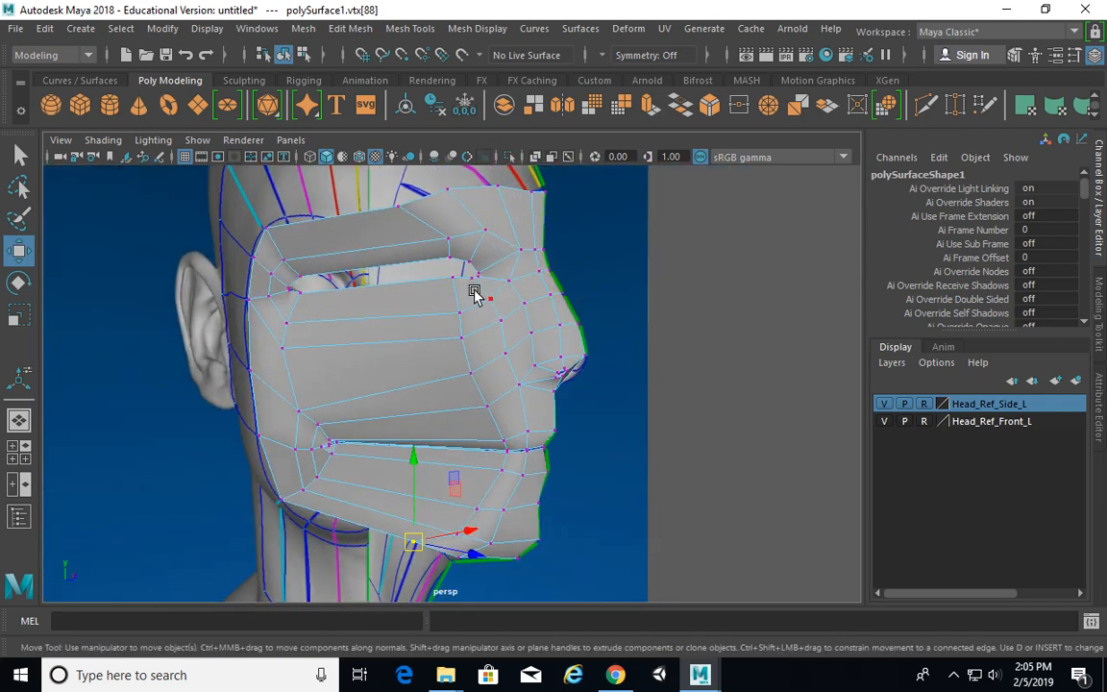
pyautogui.keyDown('alt'); pyautogui.moveTo(484, 298); pyautogui.dragTo(596, 309); pyautogui.keyUp('alt')
# Step: Realign the dark blue column's brow and eyelid vertices with the guide intersections in the front view
pyautogui.press('space')
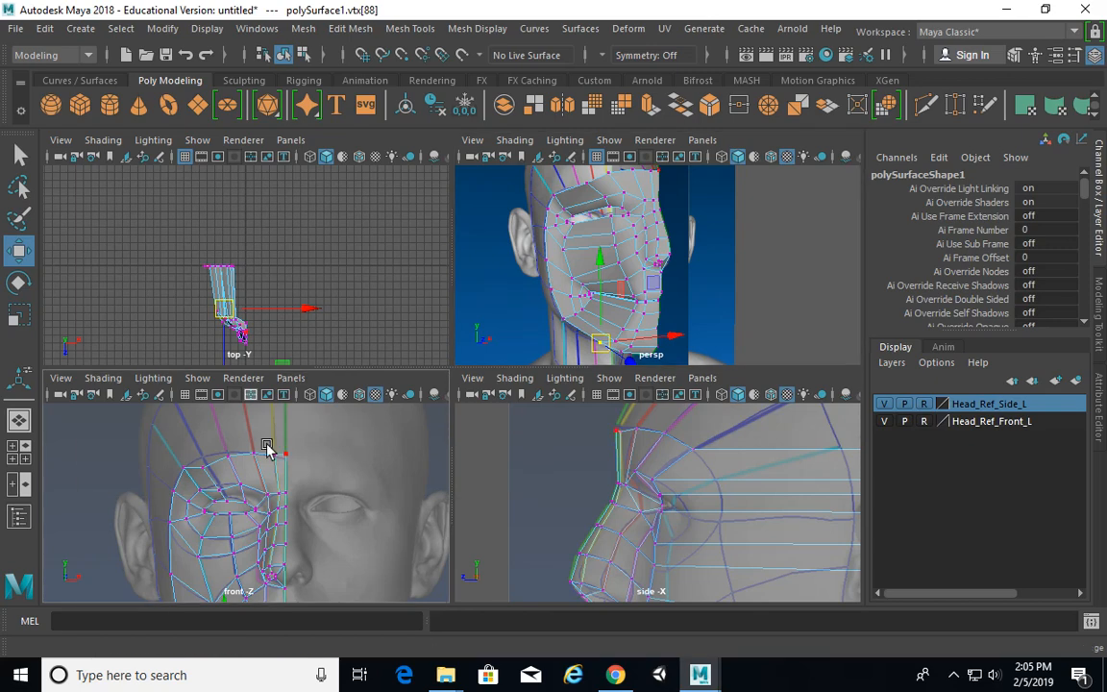
pyautogui.press('space')
pyautogui.keyDown('alt'); pyautogui.moveTo(289, 385); pyautogui.dragTo(429, 303, button='right'); pyautogui.keyUp('alt')
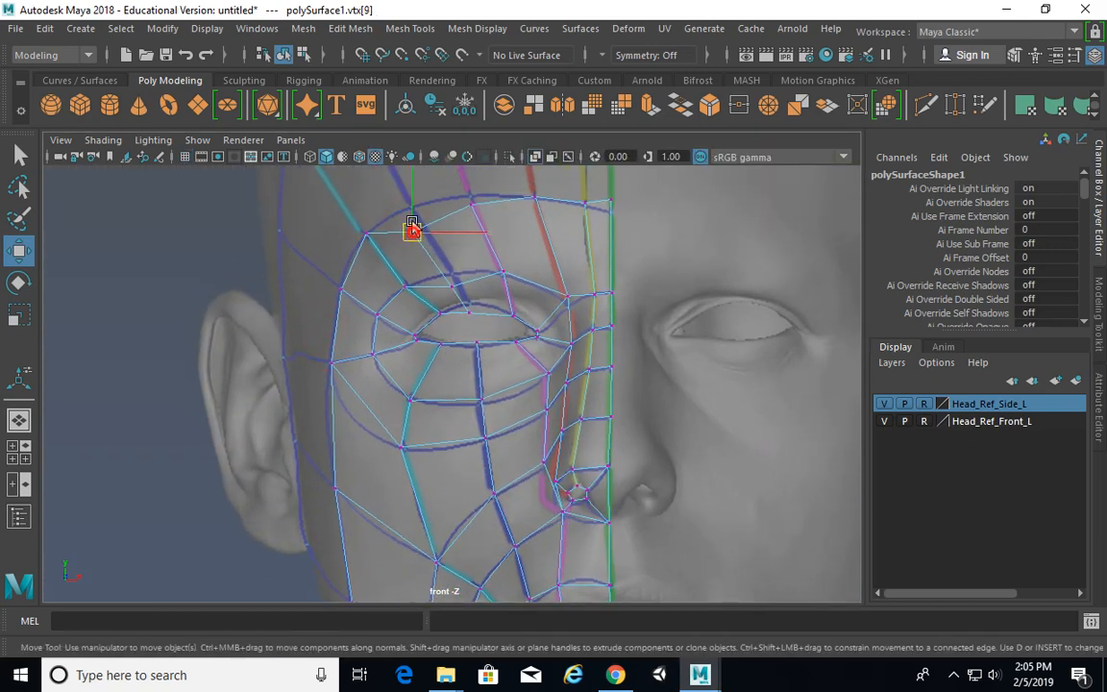
pyautogui.click(453, 284)
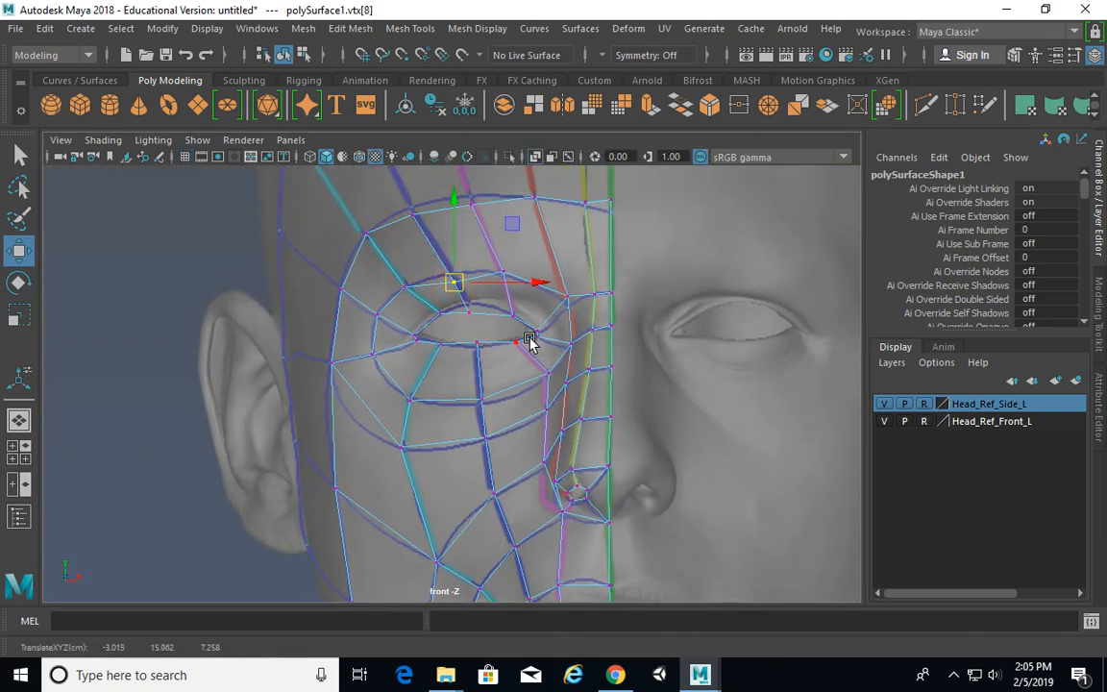
pyautogui.click(468, 317)
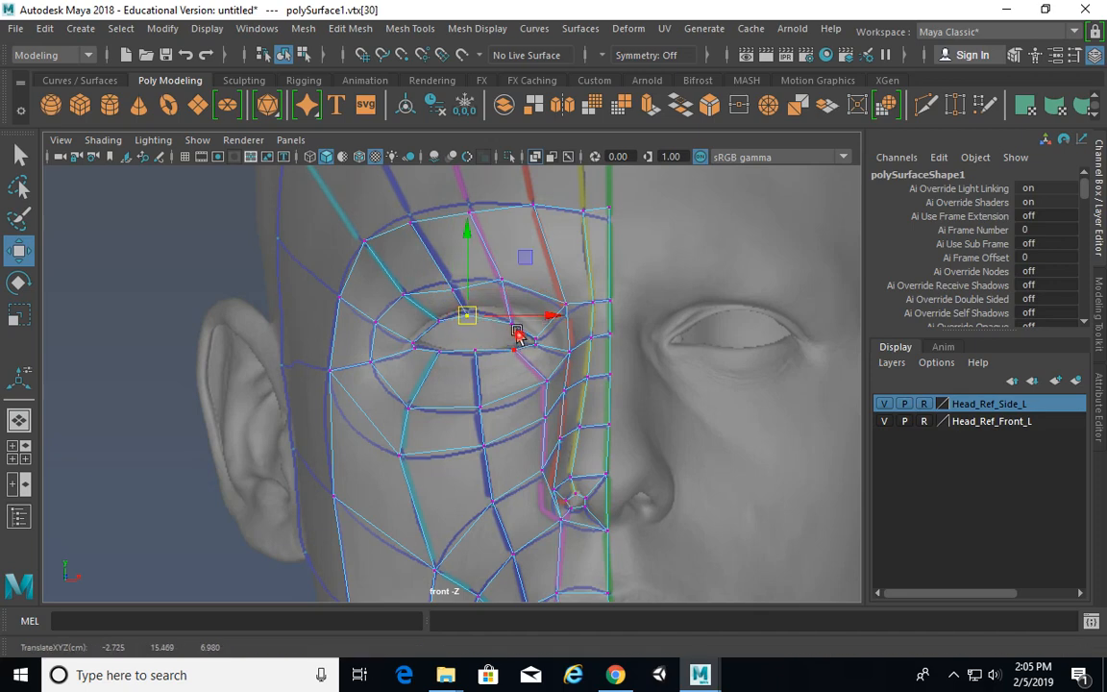
pyautogui.click(517, 331)
pyautogui.moveTo(465, 336); pyautogui.dragTo(474, 358)
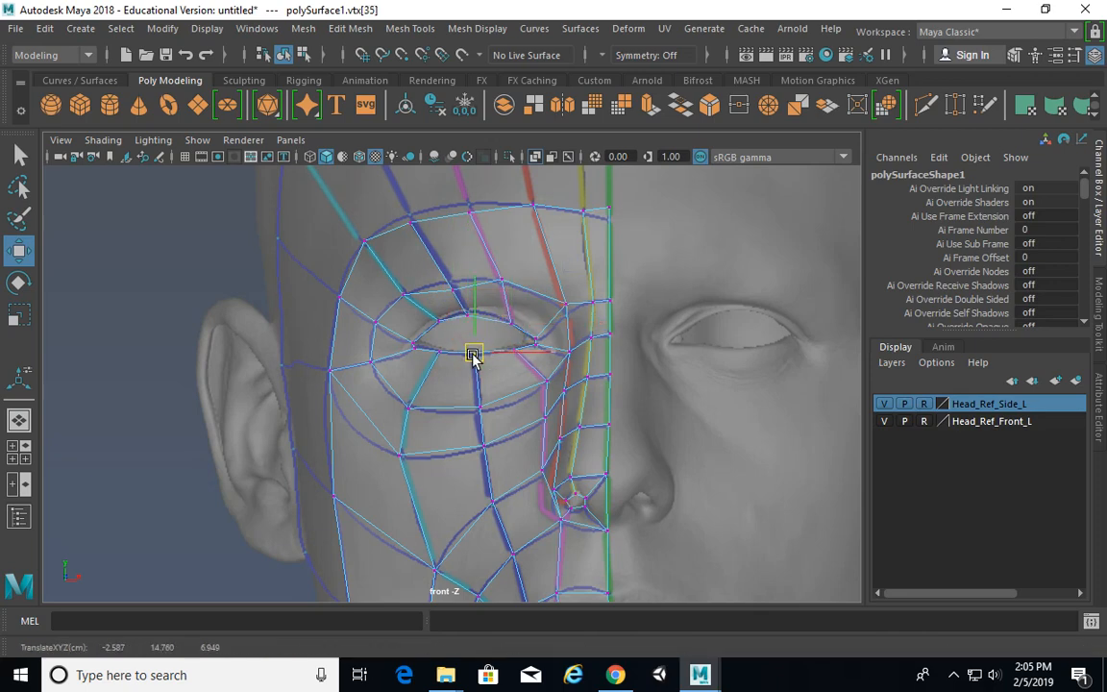
pyautogui.keyDown('alt'); pyautogui.moveTo(526, 386); pyautogui.dragTo(534, 381, button='middle'); pyautogui.keyUp('alt')
pyautogui.keyDown('alt'); pyautogui.moveTo(466, 339); pyautogui.dragTo(473, 344, button='middle'); pyautogui.keyUp('alt')
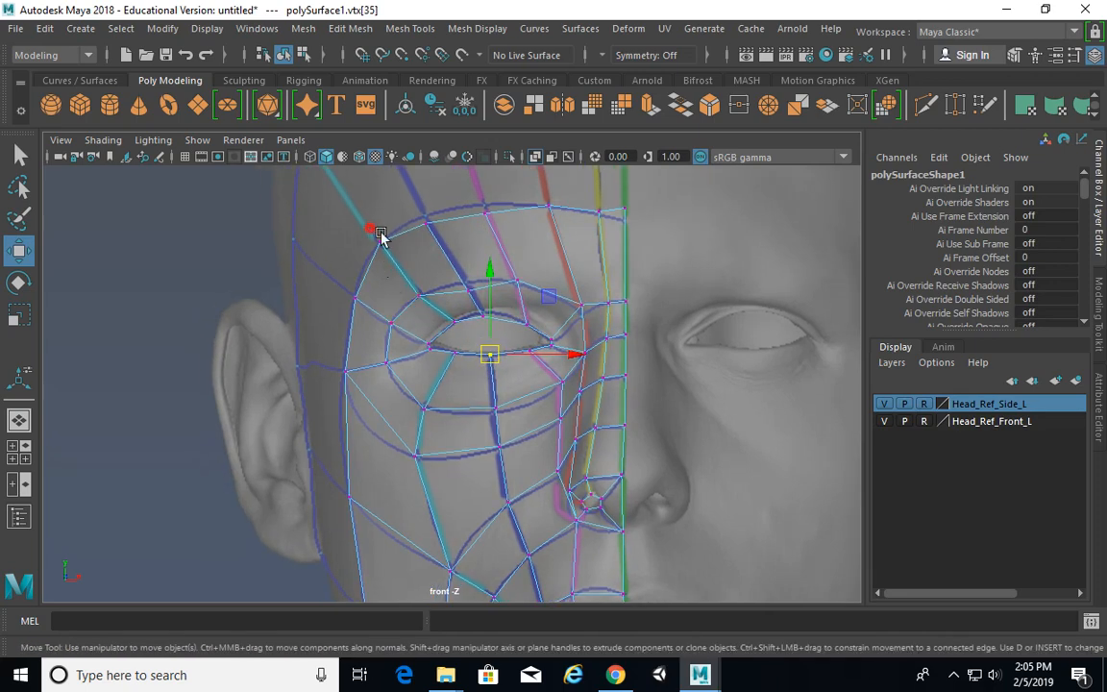
# Step: Select all vertices of the cyan column in the front view, from the brow through the mouth corner down to the jaw
pyautogui.moveTo(380, 236); pyautogui.dragTo(391, 250)
pyautogui.press('q')
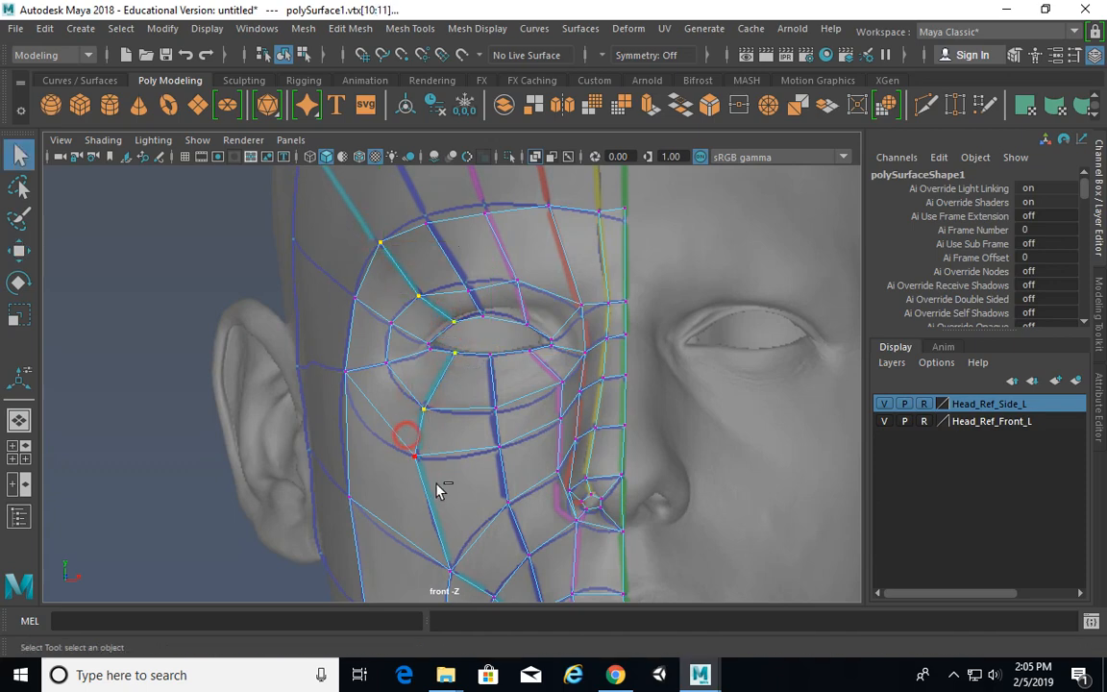
pyautogui.keyDown('alt'); pyautogui.moveTo(437, 490); pyautogui.dragTo(399, 308, button='middle'); pyautogui.keyUp('alt')
pyautogui.moveTo(402, 368); pyautogui.dragTo(473, 438)
pyautogui.keyDown('alt'); pyautogui.moveTo(418, 445); pyautogui.dragTo(606, 476, button='right'); pyautogui.keyUp('alt')
pyautogui.keyDown('alt'); pyautogui.moveTo(606, 477); pyautogui.dragTo(542, 330, button='middle'); pyautogui.keyUp('alt')
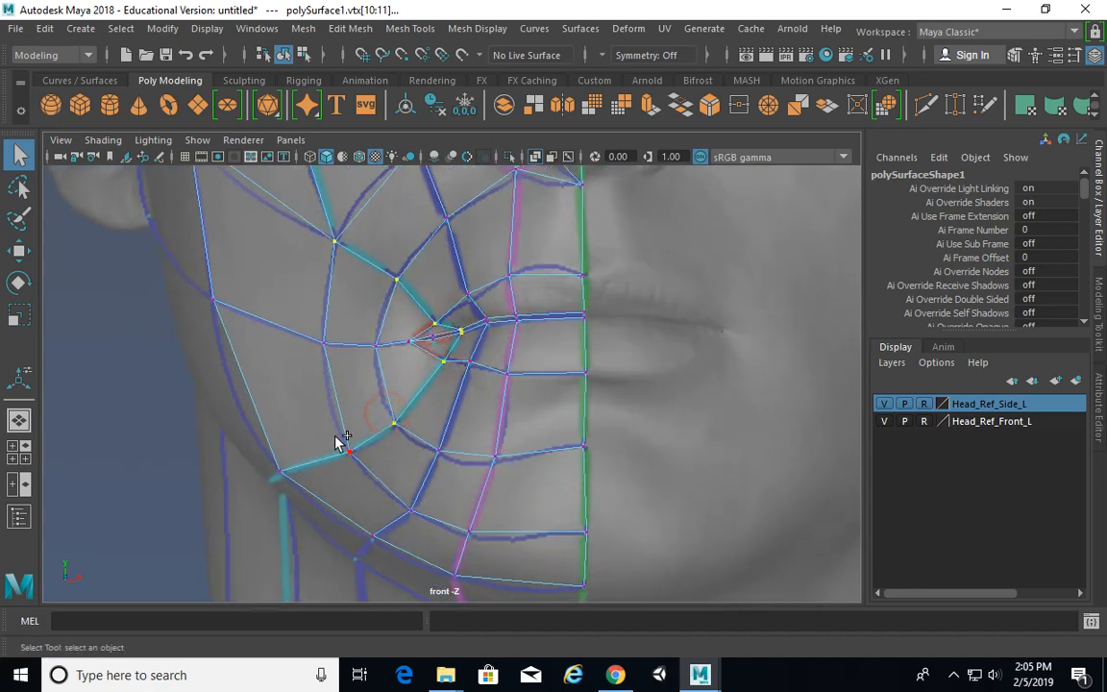
pyautogui.press('space')
pyautogui.press('space')
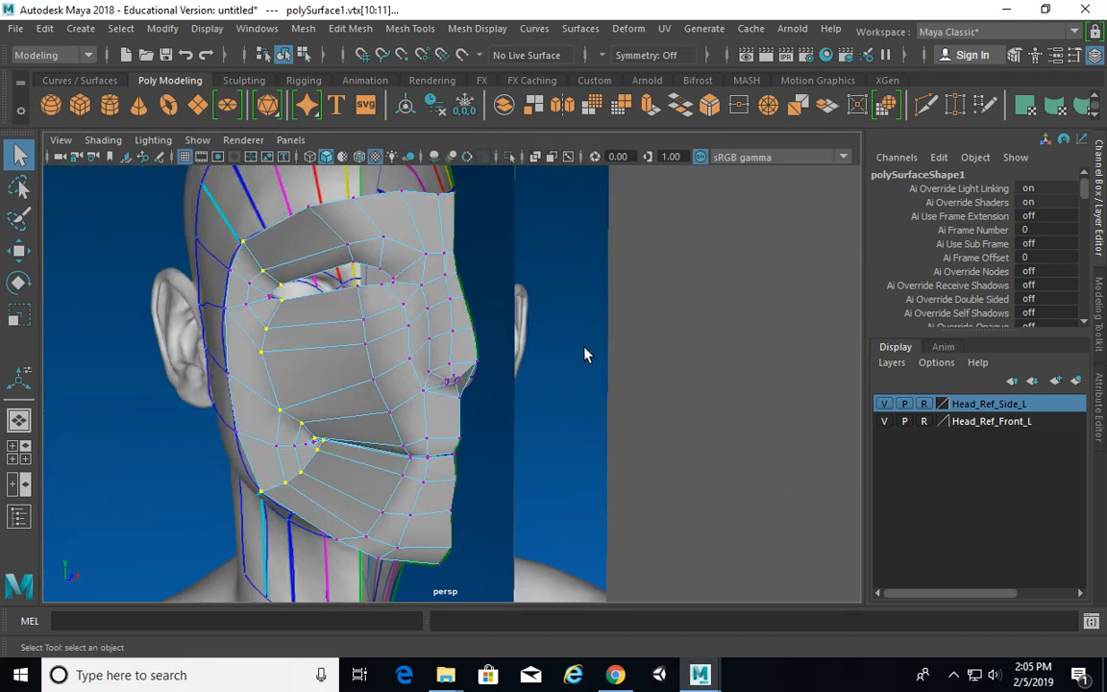
pyautogui.keyDown('alt'); pyautogui.moveTo(584, 348); pyautogui.dragTo(644, 361); pyautogui.keyUp('alt')
# Step: Move the selected cyan column forward in the side view to just behind the eye
pyautogui.press('space')
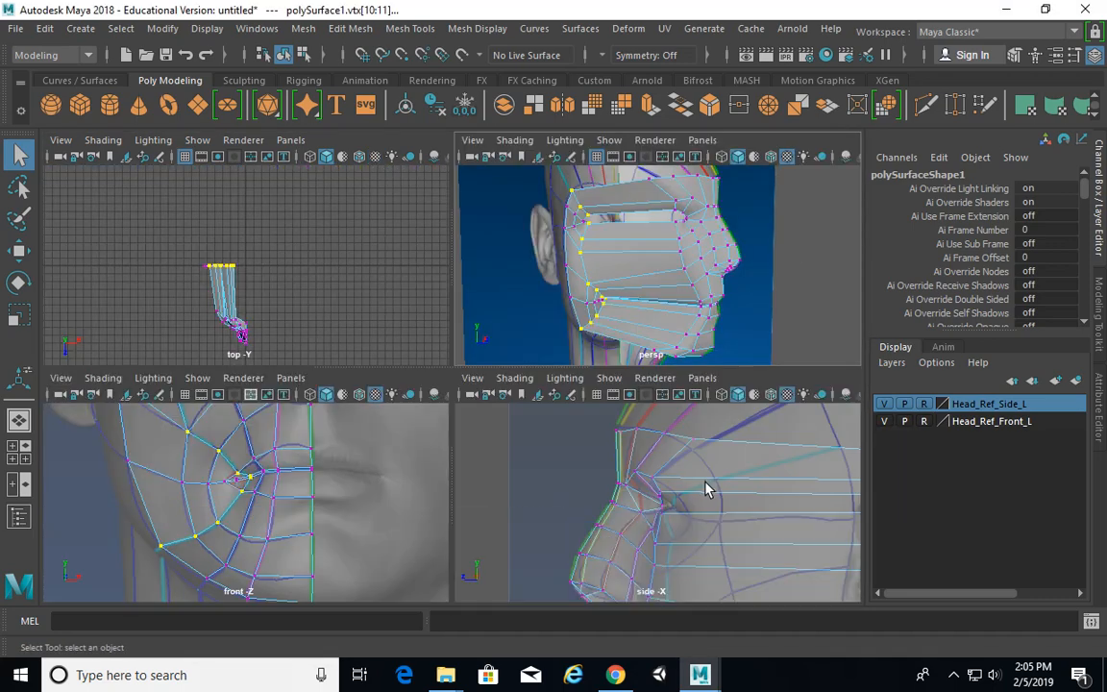
pyautogui.press('space')
pyautogui.keyDown('alt'); pyautogui.moveTo(717, 472); pyautogui.dragTo(713, 470); pyautogui.keyUp('alt')
pyautogui.keyDown('alt'); pyautogui.moveTo(713, 470); pyautogui.dragTo(549, 396, button='right'); pyautogui.keyUp('alt')
pyautogui.keyDown('alt'); pyautogui.moveTo(549, 396); pyautogui.dragTo(510, 312, button='middle'); pyautogui.keyUp('alt')
pyautogui.press('w')
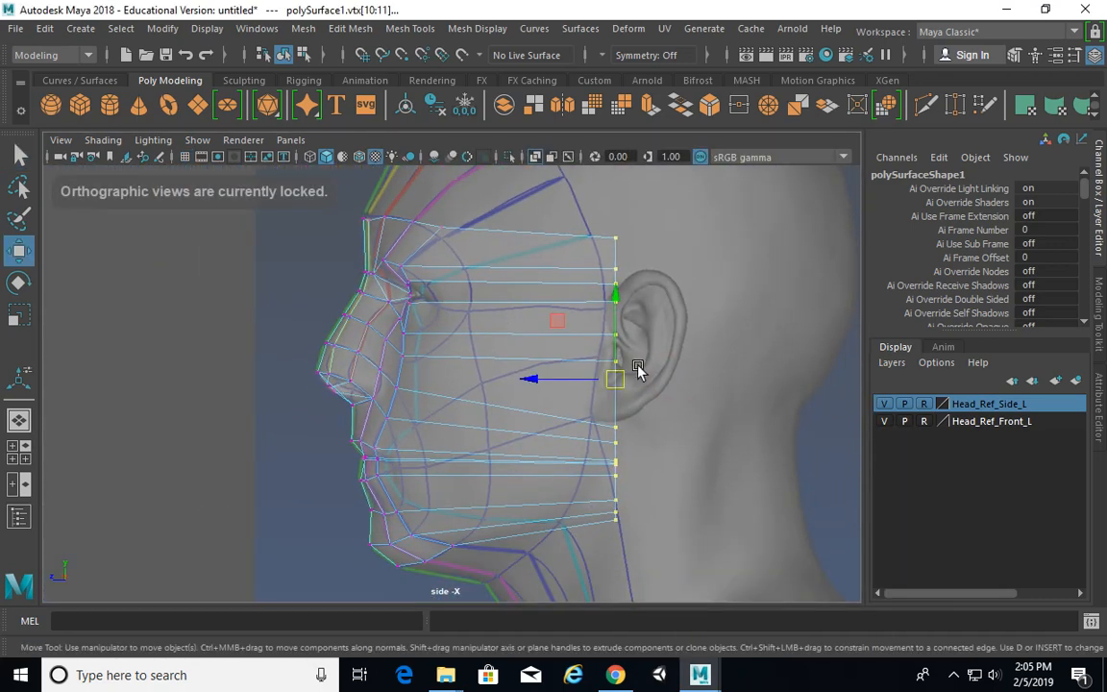
pyautogui.moveTo(579, 382); pyautogui.dragTo(394, 363)
# Step: Place the cyan column's brow, eyelid-crease and upper-eyelid vertices on the cyan guide line above the eye in the side view
pyautogui.keyDown('alt'); pyautogui.moveTo(543, 291); pyautogui.dragTo(546, 290); pyautogui.keyUp('alt')
pyautogui.keyDown('alt'); pyautogui.moveTo(546, 290); pyautogui.dragTo(611, 274, button='right'); pyautogui.keyUp('alt')
pyautogui.keyDown('alt'); pyautogui.moveTo(551, 230); pyautogui.dragTo(556, 305, button='middle'); pyautogui.keyUp('alt')
pyautogui.keyDown('alt'); pyautogui.moveTo(515, 270); pyautogui.dragTo(524, 300, button='middle'); pyautogui.keyUp('alt')
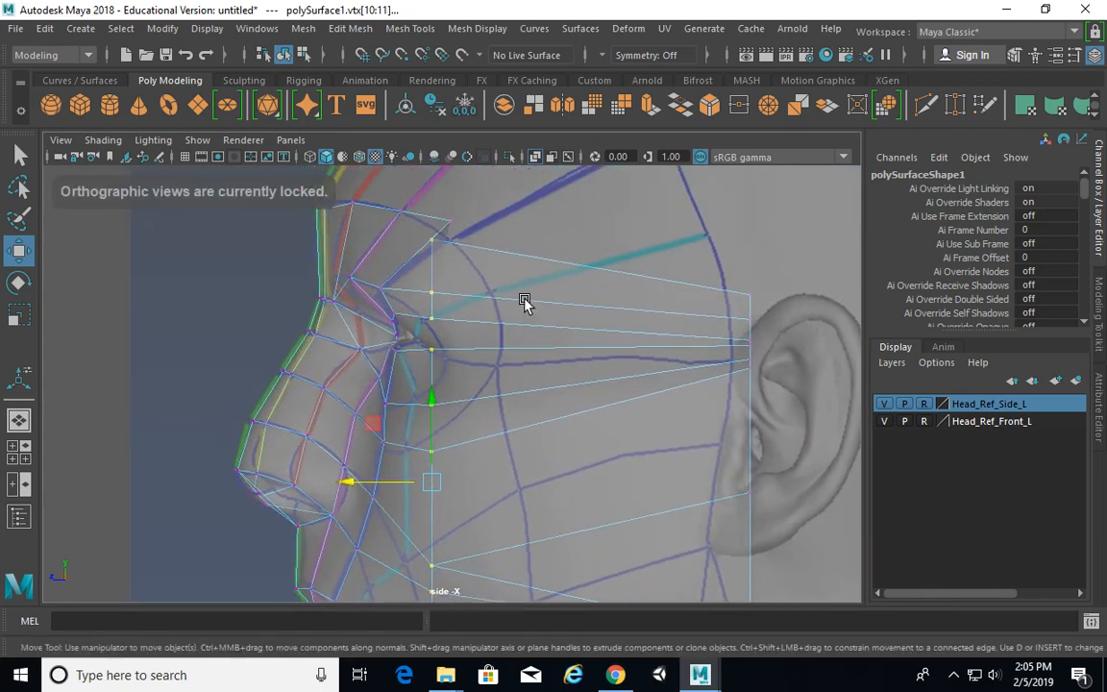
pyautogui.moveTo(414, 238); pyautogui.dragTo(444, 237)
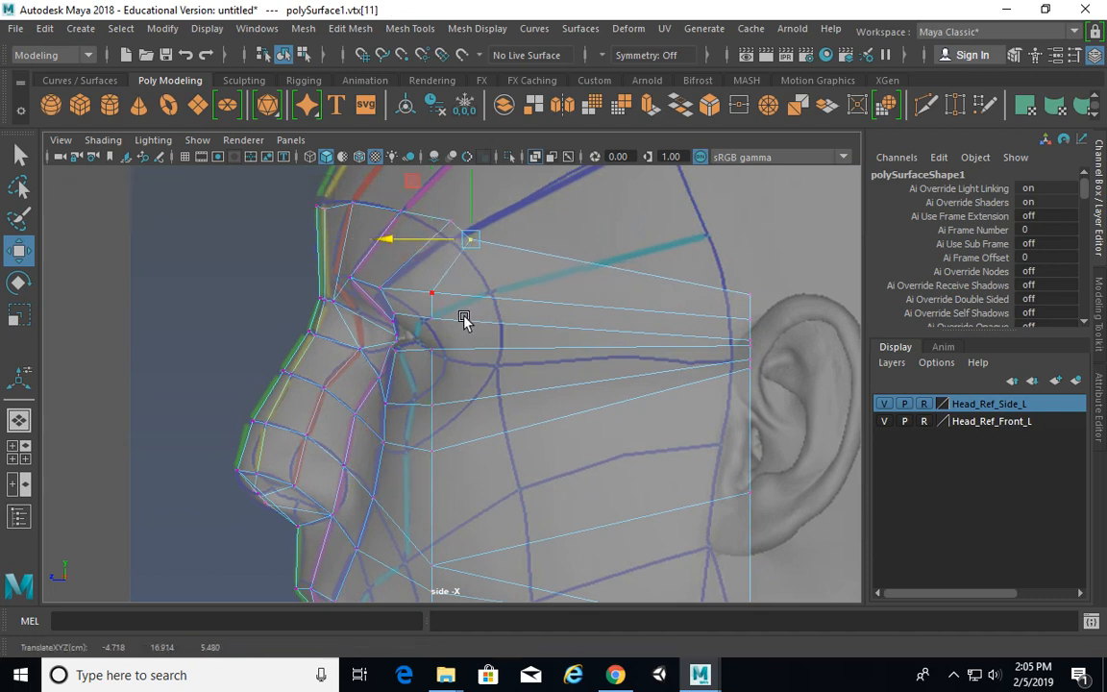
pyautogui.keyDown('alt'); pyautogui.moveTo(464, 320); pyautogui.dragTo(440, 253, button='middle'); pyautogui.keyUp('alt')
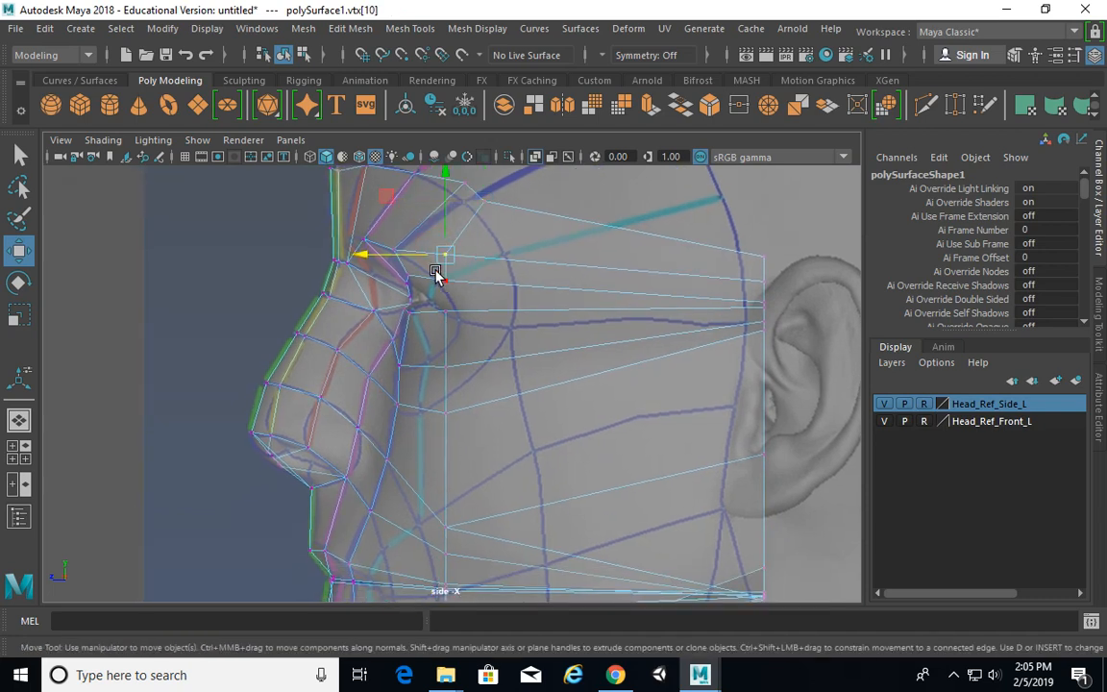
pyautogui.moveTo(417, 258); pyautogui.dragTo(435, 296)
pyautogui.click(449, 277)
pyautogui.click(454, 253)
pyautogui.moveTo(452, 252); pyautogui.dragTo(437, 278)
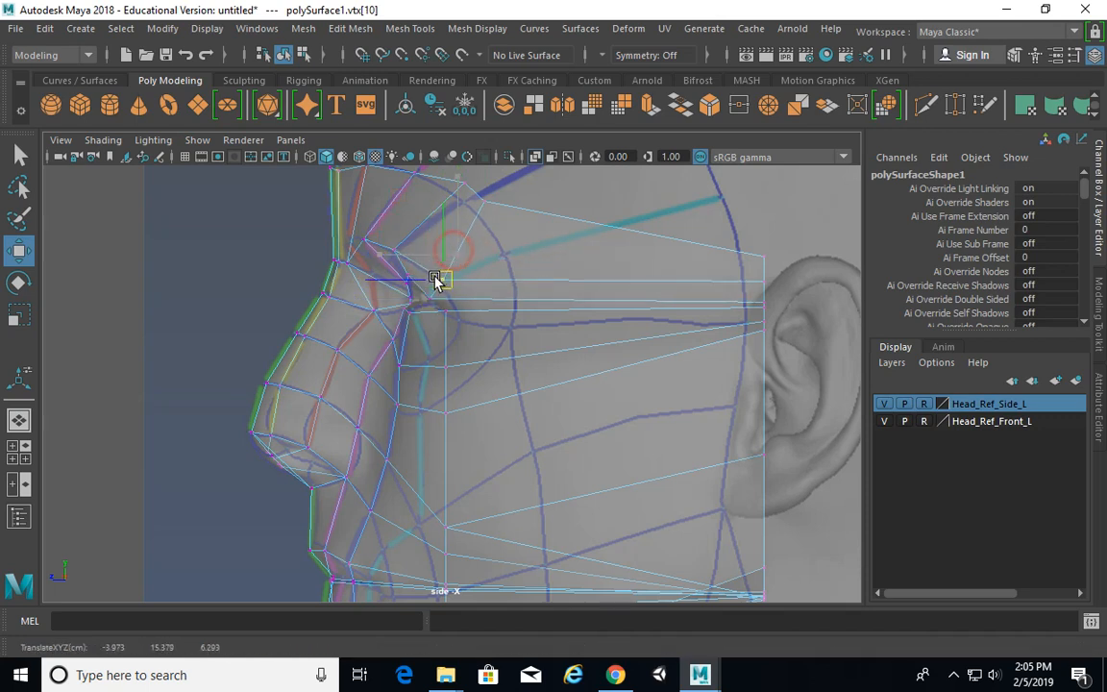
pyautogui.moveTo(476, 197); pyautogui.dragTo(509, 206)
pyautogui.moveTo(485, 204); pyautogui.dragTo(507, 251)
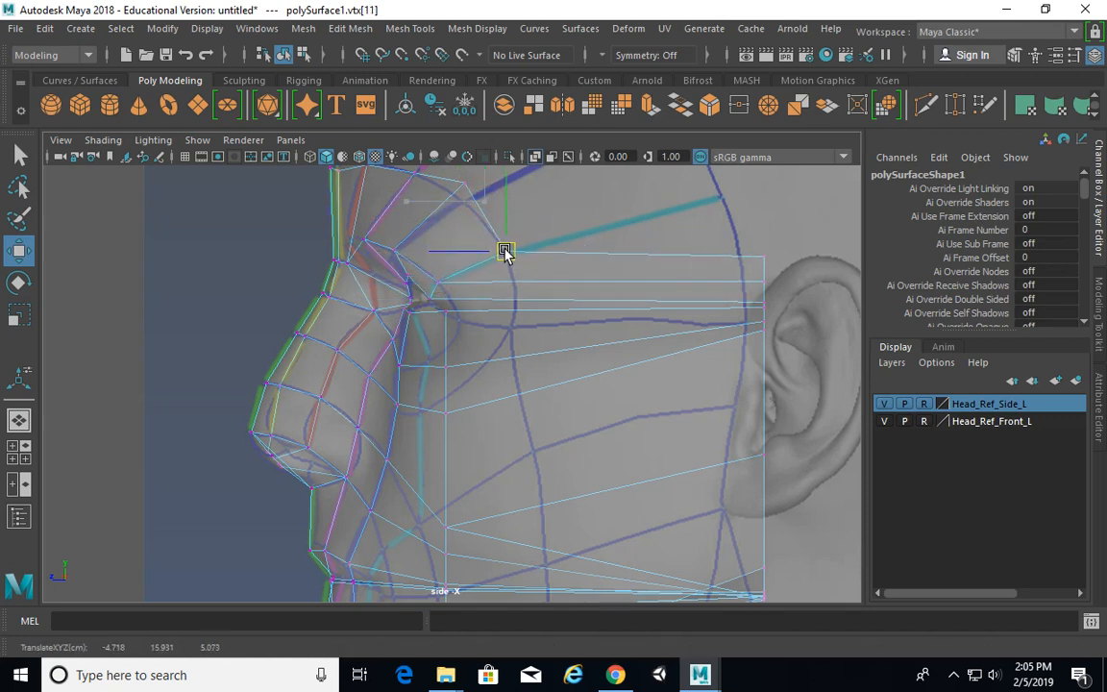
# Step: Move the cyan column's lower-eyelid vertex and the two vertices below it forward onto the cyan guide line
pyautogui.keyDown('alt'); pyautogui.moveTo(529, 297); pyautogui.dragTo(501, 257, button='middle'); pyautogui.keyUp('alt')
pyautogui.keyDown('alt'); pyautogui.moveTo(407, 265); pyautogui.dragTo(491, 276, button='right'); pyautogui.keyUp('alt')
pyautogui.keyDown('alt'); pyautogui.moveTo(491, 275); pyautogui.dragTo(523, 311, button='middle'); pyautogui.keyUp('alt')
pyautogui.moveTo(418, 255); pyautogui.dragTo(397, 268)
pyautogui.click(432, 340)
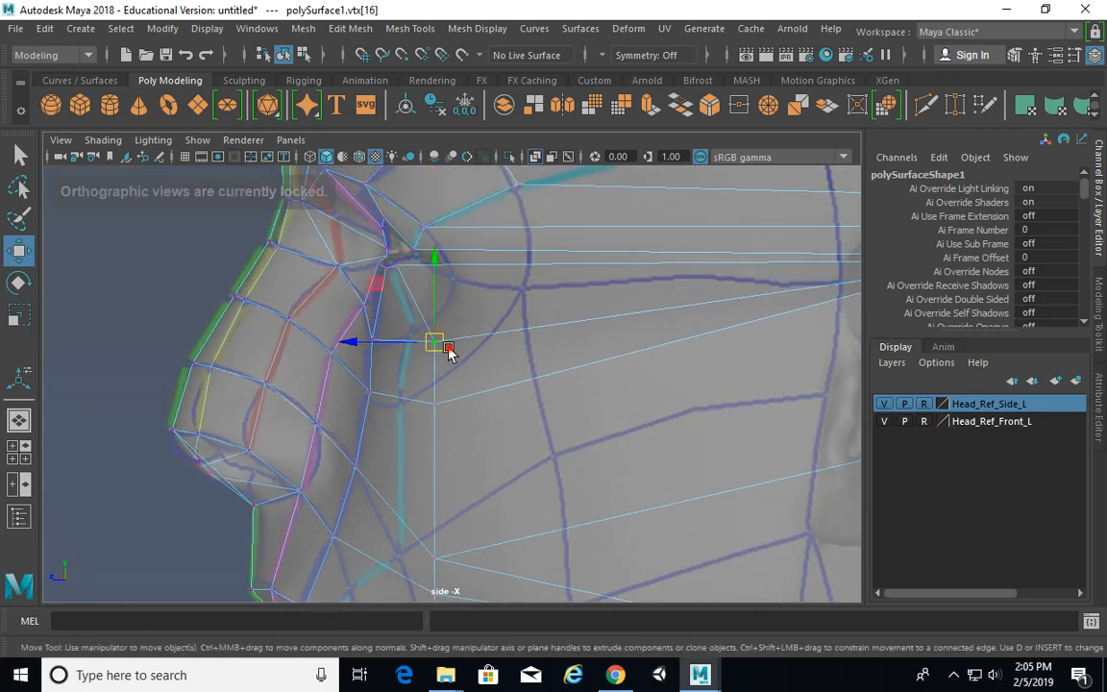
pyautogui.moveTo(450, 349); pyautogui.dragTo(428, 346)
pyautogui.keyDown('alt'); pyautogui.moveTo(427, 346); pyautogui.dragTo(473, 304, button='middle'); pyautogui.keyUp('alt')
pyautogui.moveTo(460, 294); pyautogui.dragTo(425, 295)
# Step: Move the cyan column's cheek vertex and the vertex above the mouth corner forward onto the cyan guide line
pyautogui.keyDown('alt'); pyautogui.moveTo(429, 422); pyautogui.dragTo(451, 339, button='middle'); pyautogui.keyUp('alt')
pyautogui.moveTo(485, 366); pyautogui.dragTo(443, 362)
pyautogui.keyDown('alt'); pyautogui.moveTo(467, 391); pyautogui.dragTo(486, 295, button='middle'); pyautogui.keyUp('alt')
pyautogui.moveTo(498, 305); pyautogui.dragTo(407, 304)
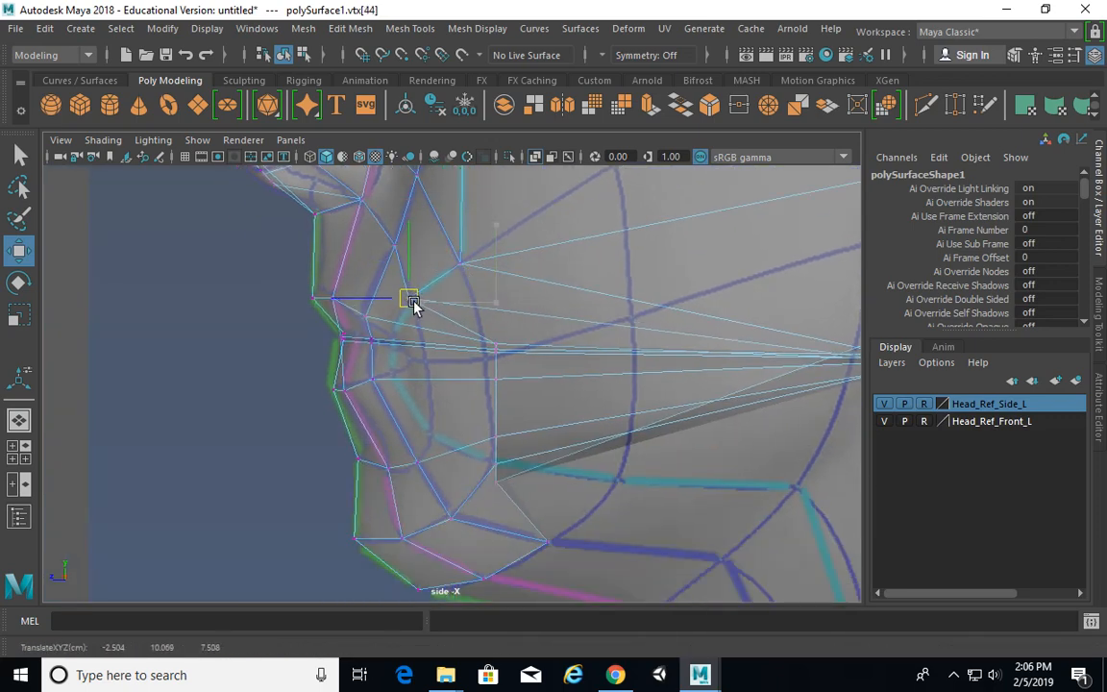
# Step: Move the cyan column's vertices at the mouth corner and just below it forward onto the cyan guide line
pyautogui.keyDown('alt'); pyautogui.moveTo(414, 304); pyautogui.dragTo(476, 267, button='middle'); pyautogui.keyUp('alt')
pyautogui.moveTo(510, 286); pyautogui.dragTo(511, 286)
pyautogui.moveTo(487, 276); pyautogui.dragTo(368, 269)
pyautogui.keyDown('alt'); pyautogui.moveTo(500, 356); pyautogui.dragTo(505, 335, button='middle'); pyautogui.keyUp('alt')
pyautogui.moveTo(445, 271); pyautogui.dragTo(524, 318)
pyautogui.moveTo(489, 294); pyautogui.dragTo(371, 282)
# Step: Place the cyan column's vertices below the mouth corner, on the chin side and at the jaw edge on the cyan guide line
pyautogui.keyDown('alt'); pyautogui.moveTo(406, 329); pyautogui.dragTo(380, 298, button='middle'); pyautogui.keyUp('alt')
pyautogui.moveTo(435, 314); pyautogui.dragTo(474, 333)
pyautogui.moveTo(473, 331); pyautogui.dragTo(399, 330)
pyautogui.click(471, 362)
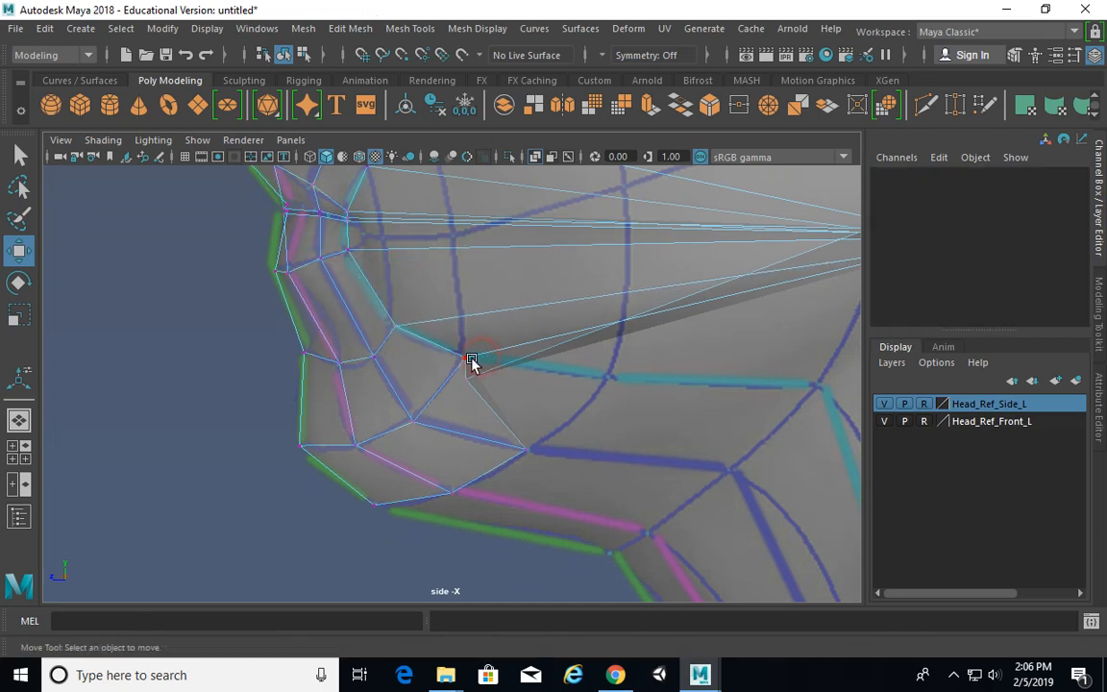
pyautogui.moveTo(464, 360); pyautogui.dragTo(609, 376)
# Step: Move the cyan column's upper-eyelid vertex up onto the eyelid guide line in the front view
pyautogui.keyDown('alt'); pyautogui.moveTo(725, 369); pyautogui.dragTo(547, 327, button='right'); pyautogui.keyUp('alt')
pyautogui.press('space')
pyautogui.press('space')
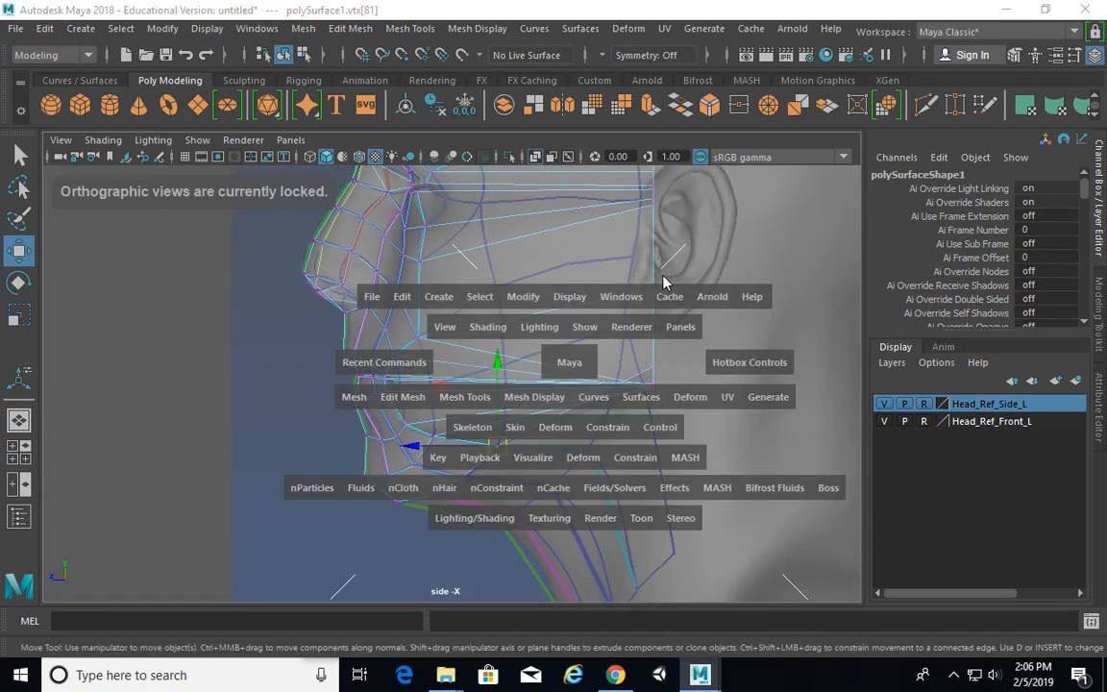
pyautogui.moveTo(683, 308)
pyautogui.keyDown('alt'); pyautogui.mouseDown()
pyautogui.moveTo(593, 302)
pyautogui.moveTo(694, 304)
pyautogui.moveTo(670, 307)
pyautogui.mouseUp(); pyautogui.keyUp('alt')
pyautogui.keyDown('alt'); pyautogui.moveTo(459, 337); pyautogui.dragTo(329, 333); pyautogui.keyUp('alt')
pyautogui.press('space')
pyautogui.keyDown('alt'); pyautogui.moveTo(313, 469); pyautogui.dragTo(316, 559, button='middle'); pyautogui.keyUp('alt')
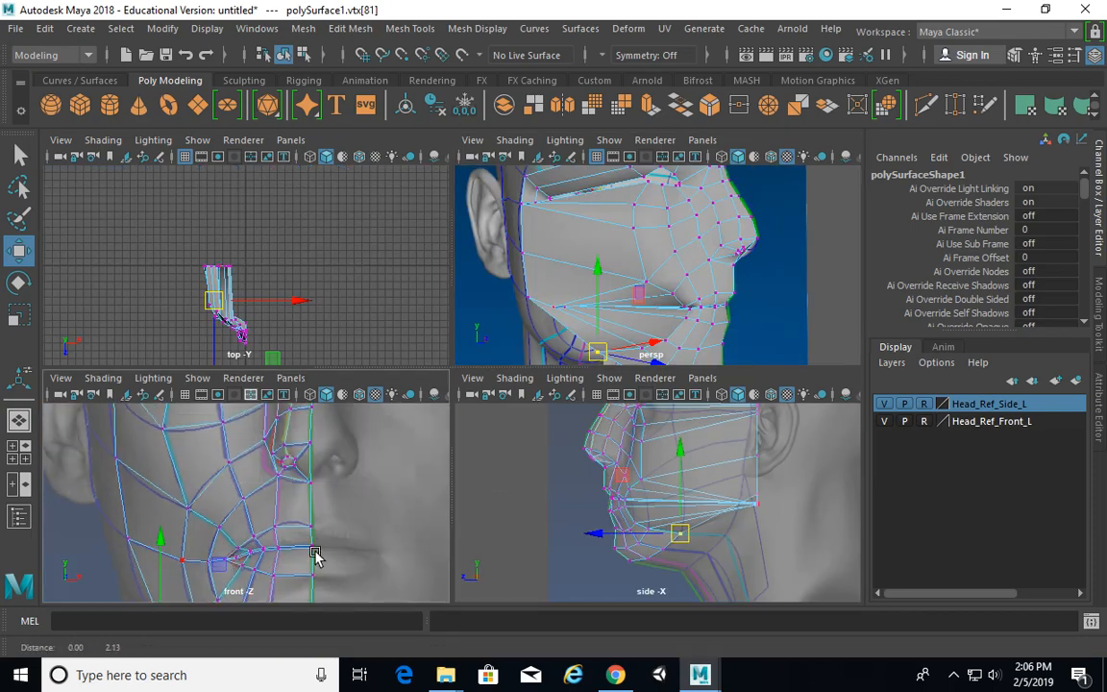
pyautogui.press('space')
pyautogui.keyDown('alt'); pyautogui.moveTo(409, 326); pyautogui.dragTo(447, 480, button='middle'); pyautogui.keyUp('alt')
pyautogui.keyDown('alt'); pyautogui.moveTo(315, 260); pyautogui.dragTo(340, 363, button='middle'); pyautogui.keyUp('alt')
pyautogui.keyDown('alt'); pyautogui.moveTo(339, 363); pyautogui.dragTo(654, 378, button='right'); pyautogui.keyUp('alt')
pyautogui.keyDown('alt'); pyautogui.moveTo(443, 339); pyautogui.dragTo(475, 378, button='middle'); pyautogui.keyUp('alt')
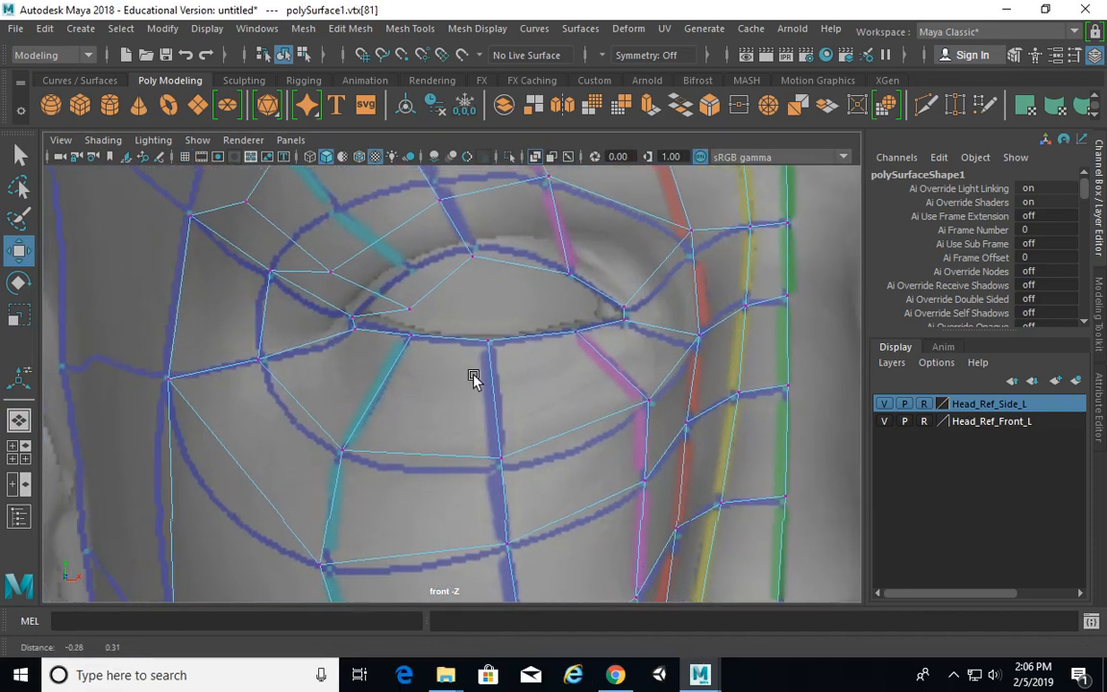
pyautogui.keyDown('alt'); pyautogui.moveTo(247, 366); pyautogui.dragTo(346, 376, button='right'); pyautogui.keyUp('alt')
pyautogui.keyDown('alt'); pyautogui.moveTo(396, 302); pyautogui.dragTo(444, 334, button='middle'); pyautogui.keyUp('alt')
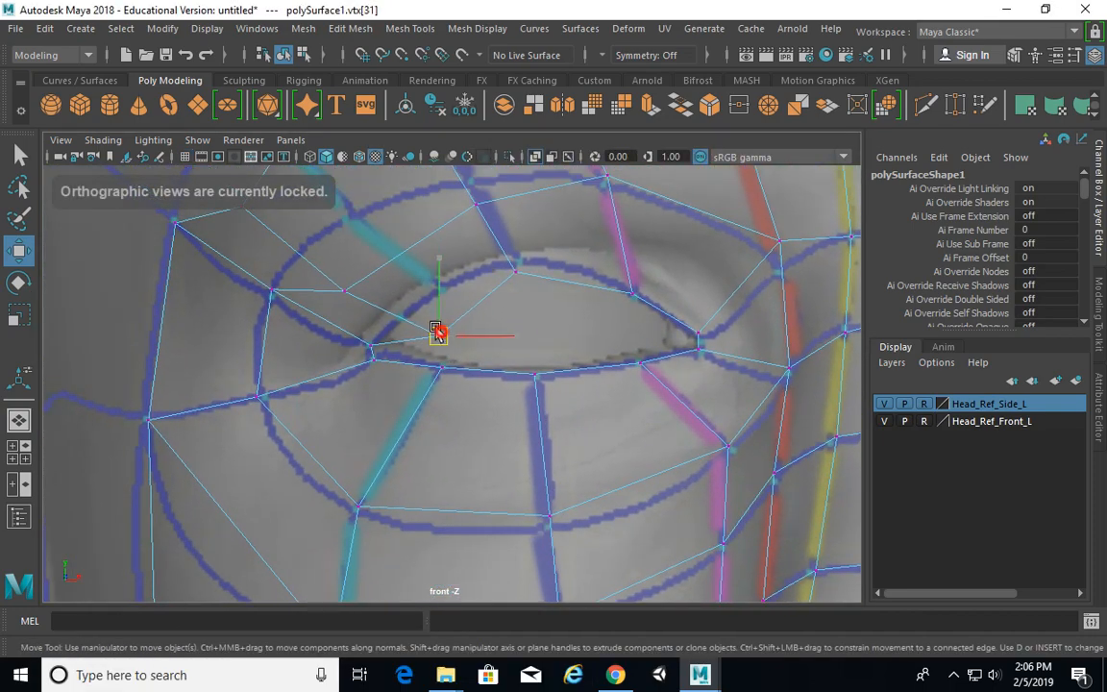
pyautogui.moveTo(437, 331); pyautogui.dragTo(418, 320)
pyautogui.keyDown('alt'); pyautogui.moveTo(389, 312); pyautogui.dragTo(431, 376, button='middle'); pyautogui.keyUp('alt')
pyautogui.click(417, 358)
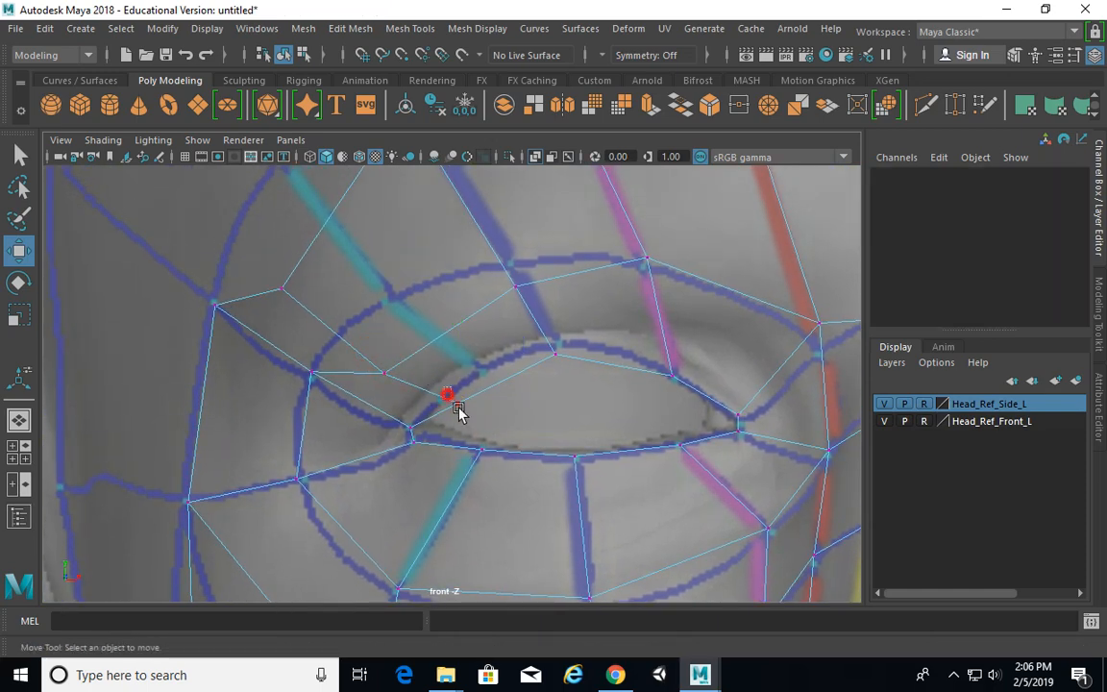
pyautogui.moveTo(459, 409); pyautogui.dragTo(465, 416)
pyautogui.moveTo(453, 400); pyautogui.dragTo(468, 387)
# Step: Move the cyan column's eyelid-crease and brow vertices up toward their guide intersections in the front view
pyautogui.moveTo(377, 359); pyautogui.dragTo(397, 387)
pyautogui.moveTo(386, 373); pyautogui.dragTo(390, 323)
pyautogui.moveTo(302, 293); pyautogui.dragTo(301, 294)
pyautogui.keyDown('alt'); pyautogui.moveTo(300, 296); pyautogui.dragTo(314, 346, button='middle'); pyautogui.keyUp('alt')
pyautogui.moveTo(293, 338); pyautogui.dragTo(289, 235)
# Step: Select the two outer eye-corner vertices and move them forward to the eye corner in the side view
pyautogui.moveTo(343, 362)
pyautogui.keyDown('alt'); pyautogui.mouseDown(button='middle')
pyautogui.moveTo(378, 317)
pyautogui.moveTo(369, 221)
pyautogui.mouseUp(button='middle'); pyautogui.keyUp('alt')
pyautogui.keyDown('alt'); pyautogui.moveTo(450, 405); pyautogui.dragTo(430, 357, button='middle'); pyautogui.keyUp('alt')
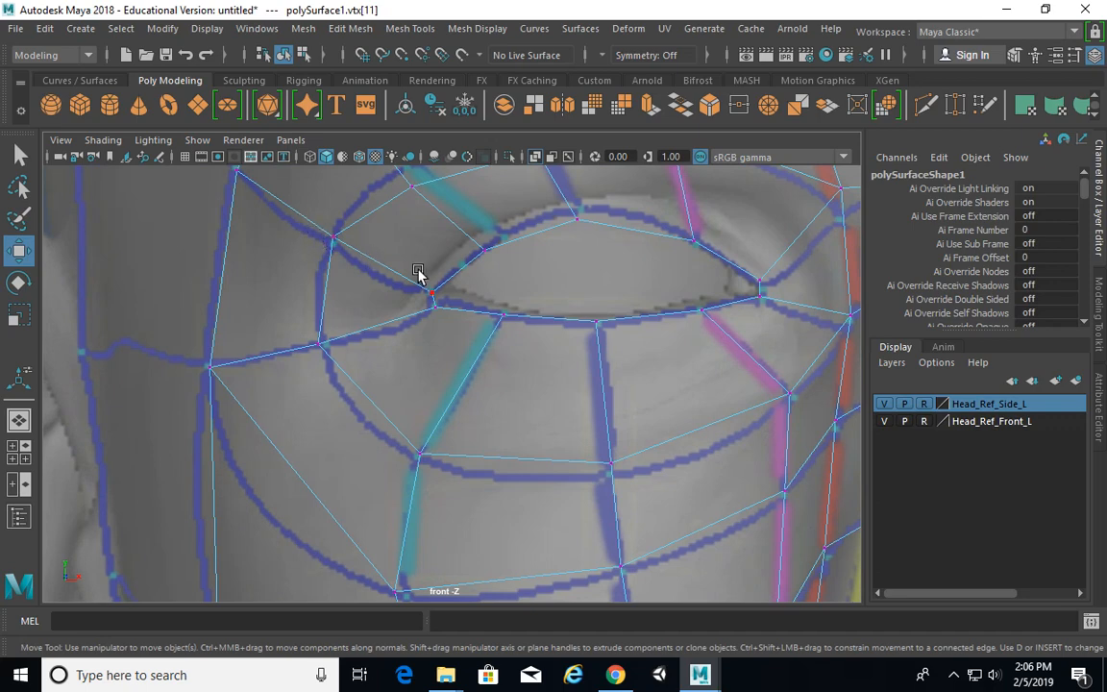
pyautogui.moveTo(441, 318); pyautogui.dragTo(443, 320)
pyautogui.press('space')
pyautogui.press('space')
pyautogui.keyDown('alt'); pyautogui.moveTo(336, 300); pyautogui.dragTo(408, 311); pyautogui.keyUp('alt')
pyautogui.press('space')
pyautogui.press('space')
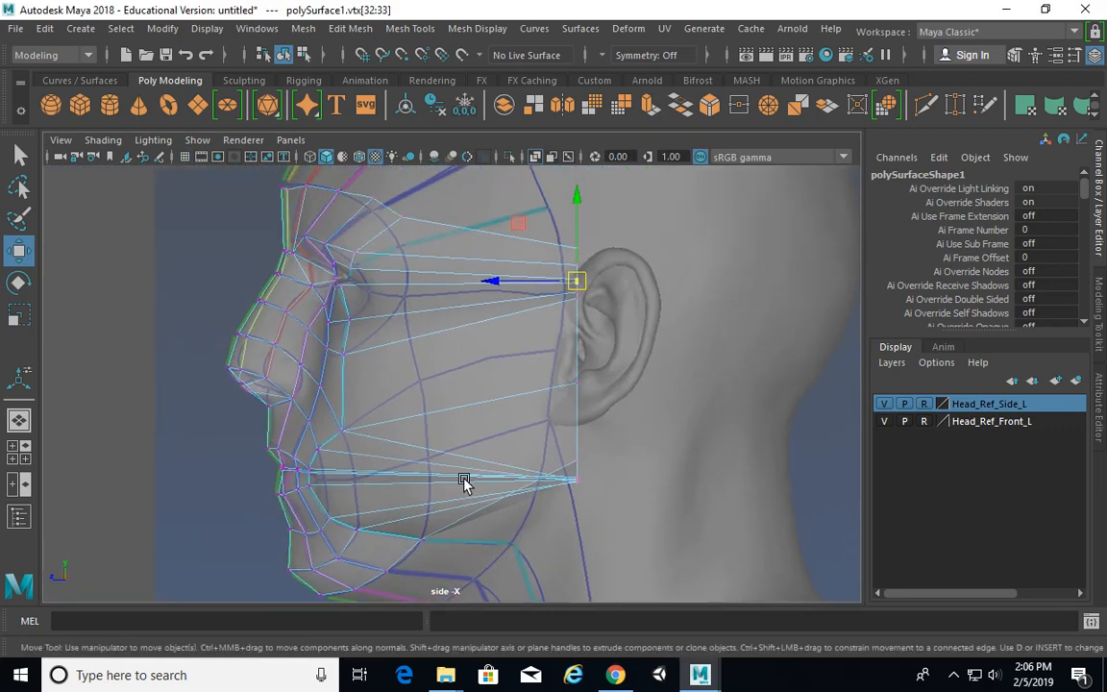
pyautogui.keyDown('alt'); pyautogui.moveTo(675, 368); pyautogui.dragTo(675, 428, button='right'); pyautogui.keyUp('alt')
pyautogui.keyDown('alt'); pyautogui.moveTo(675, 427); pyautogui.dragTo(609, 538, button='middle'); pyautogui.keyUp('alt')
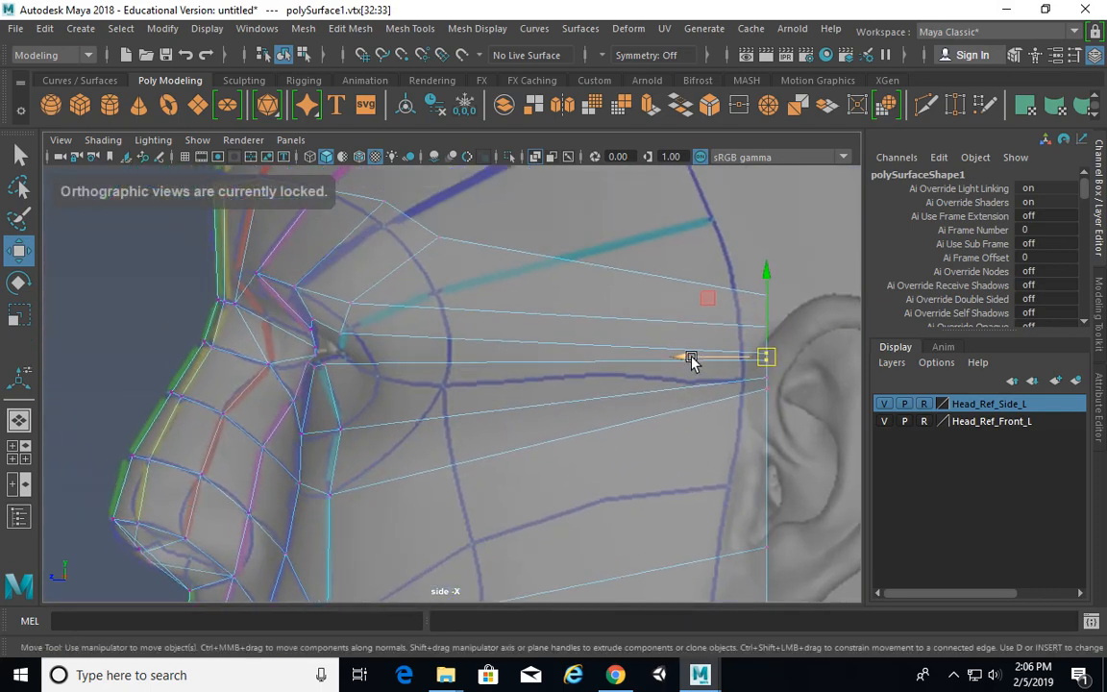
pyautogui.moveTo(691, 359); pyautogui.dragTo(272, 342)
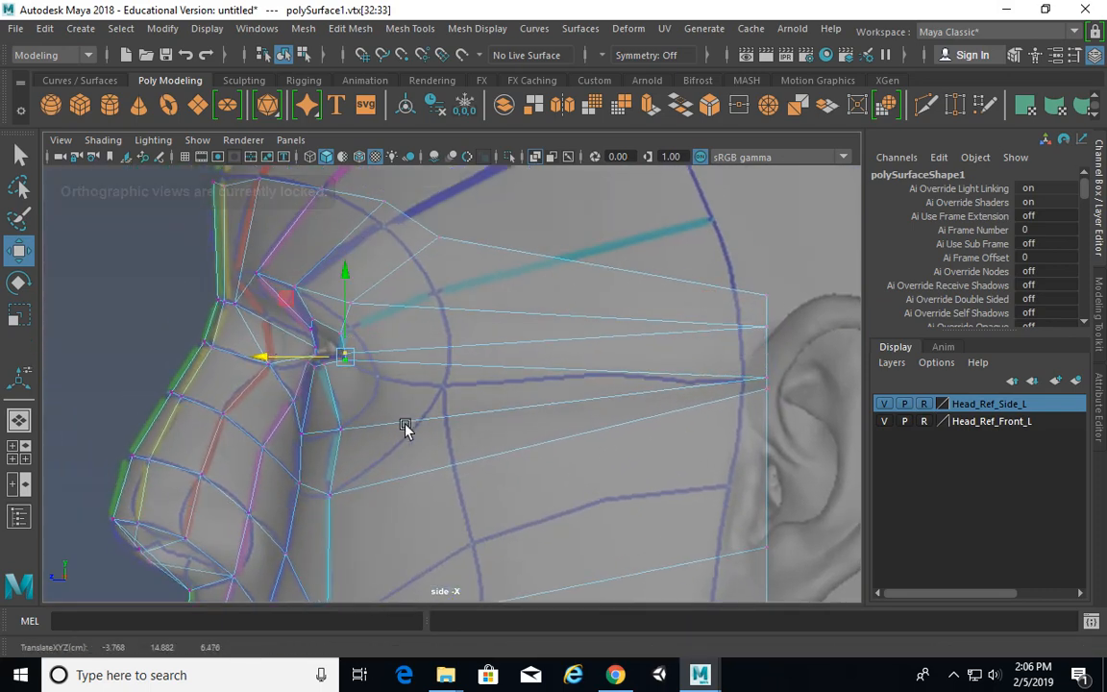
# Step: Select the two back-plane vertices beside the outer eye corner and move them forward to the eye-surround guide loop in the side view
pyautogui.press('space')
pyautogui.press('space')
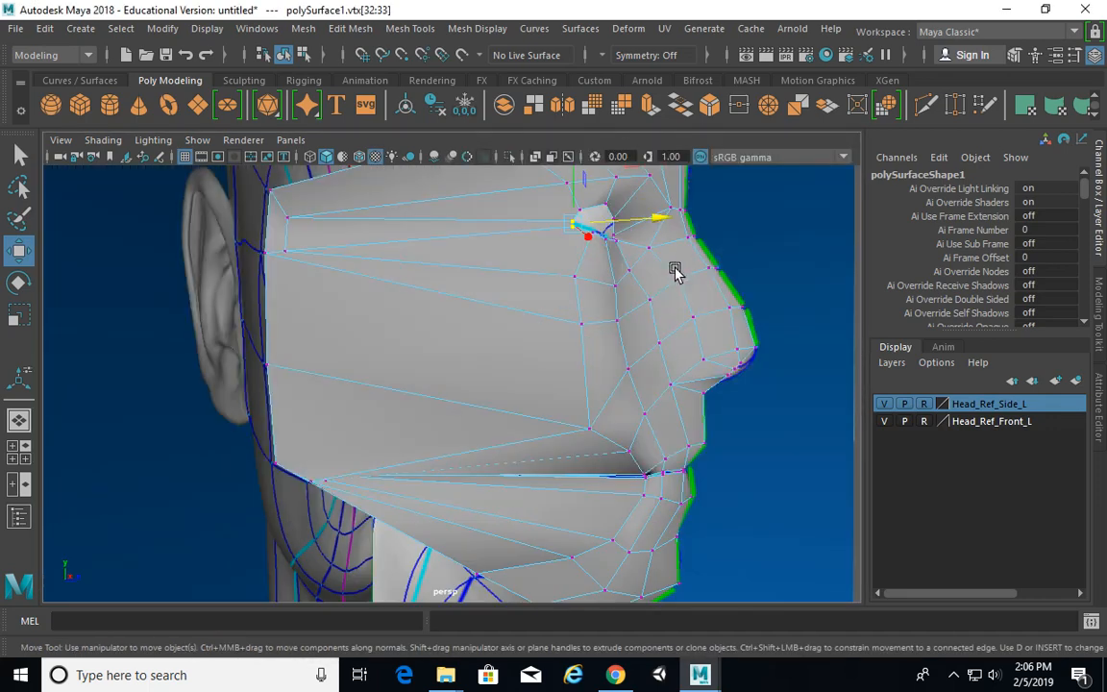
pyautogui.keyDown('alt'); pyautogui.moveTo(648, 284); pyautogui.dragTo(612, 287); pyautogui.keyUp('alt')
pyautogui.keyDown('alt'); pyautogui.moveTo(590, 298); pyautogui.dragTo(462, 281, button='right'); pyautogui.keyUp('alt')
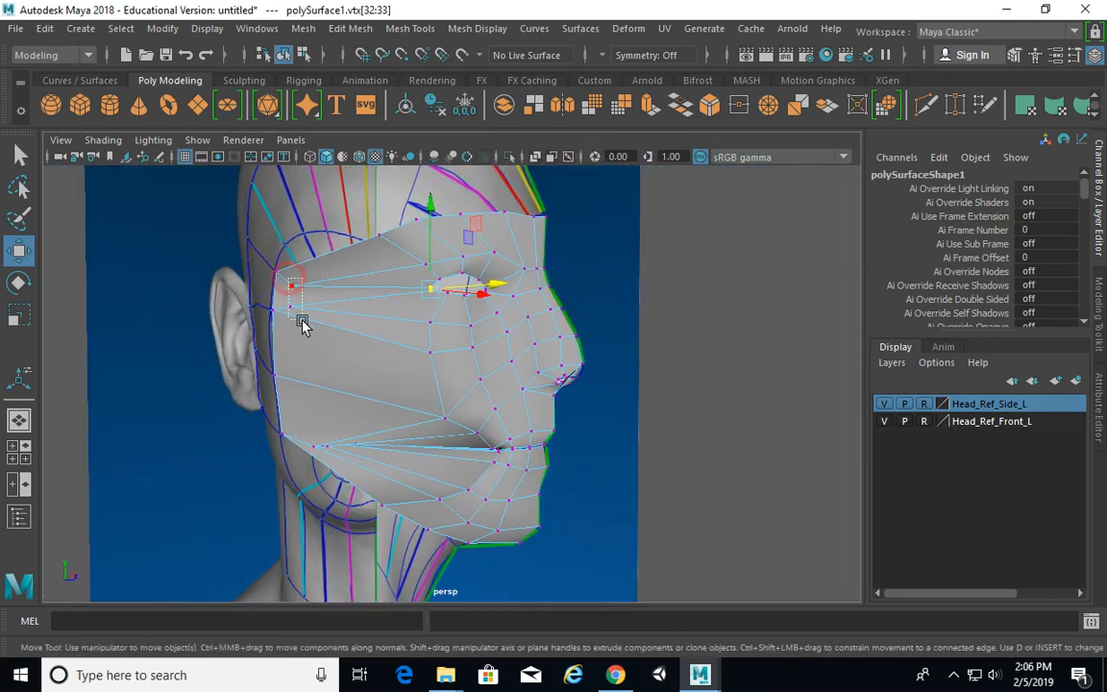
pyautogui.moveTo(301, 324); pyautogui.dragTo(303, 325)
pyautogui.press('space')
pyautogui.press('f')
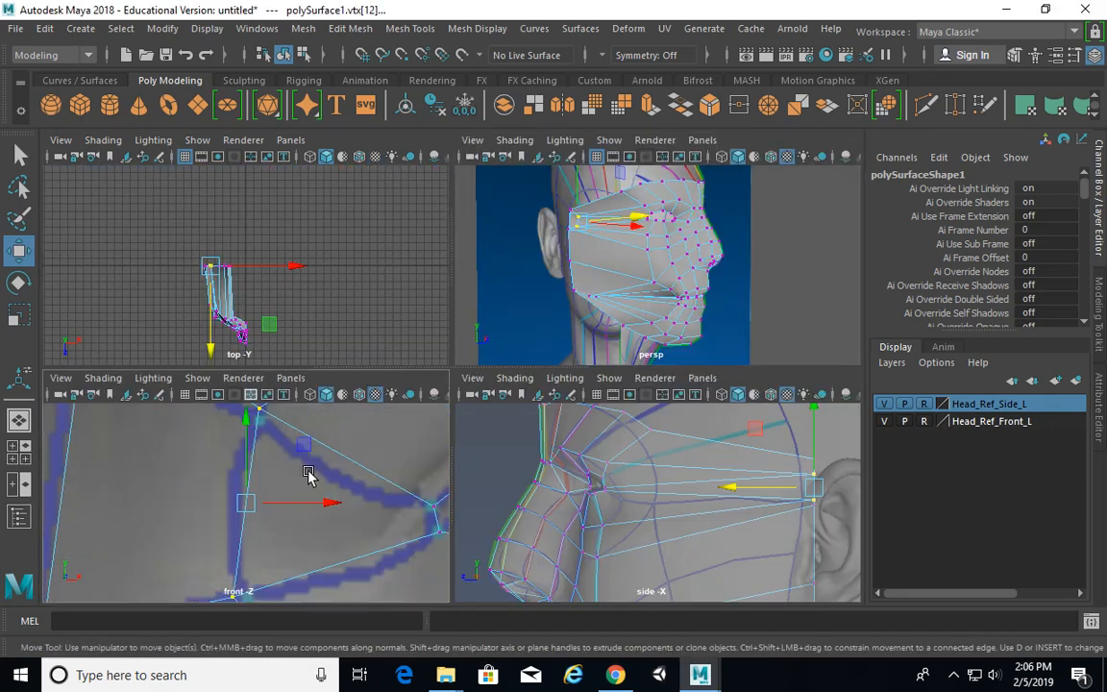
pyautogui.press('space')
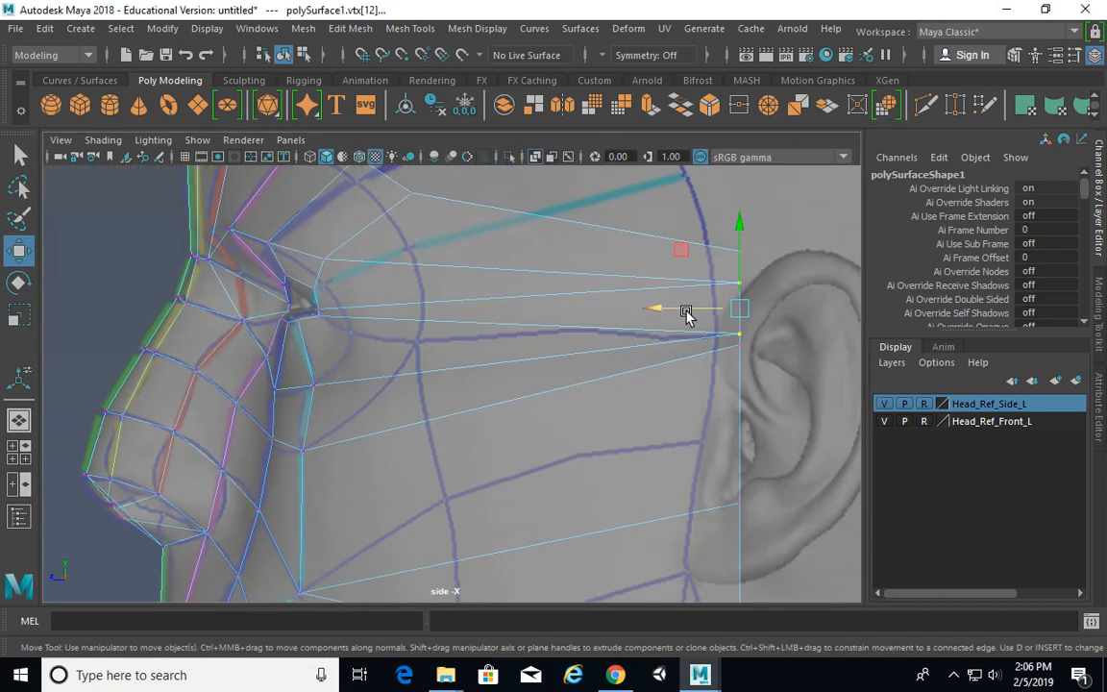
pyautogui.moveTo(684, 313); pyautogui.dragTo(294, 299)
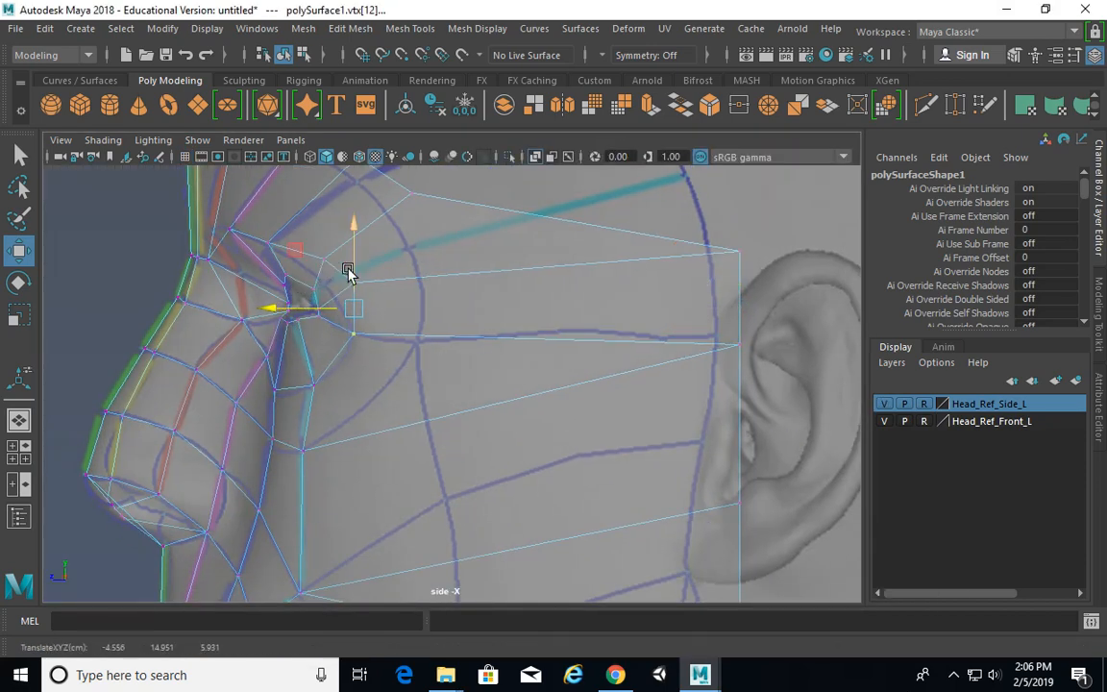
# Step: Move the upper of the two eye-surround vertices forward onto the front end of the cyan guide line in the side view
pyautogui.keyDown('alt'); pyautogui.moveTo(436, 319); pyautogui.dragTo(440, 319, button='middle'); pyautogui.keyUp('alt')
pyautogui.keyDown('alt'); pyautogui.moveTo(598, 369); pyautogui.dragTo(565, 363, button='right'); pyautogui.keyUp('alt')
pyautogui.keyDown('alt'); pyautogui.moveTo(528, 362); pyautogui.dragTo(536, 358, button='middle'); pyautogui.keyUp('alt')
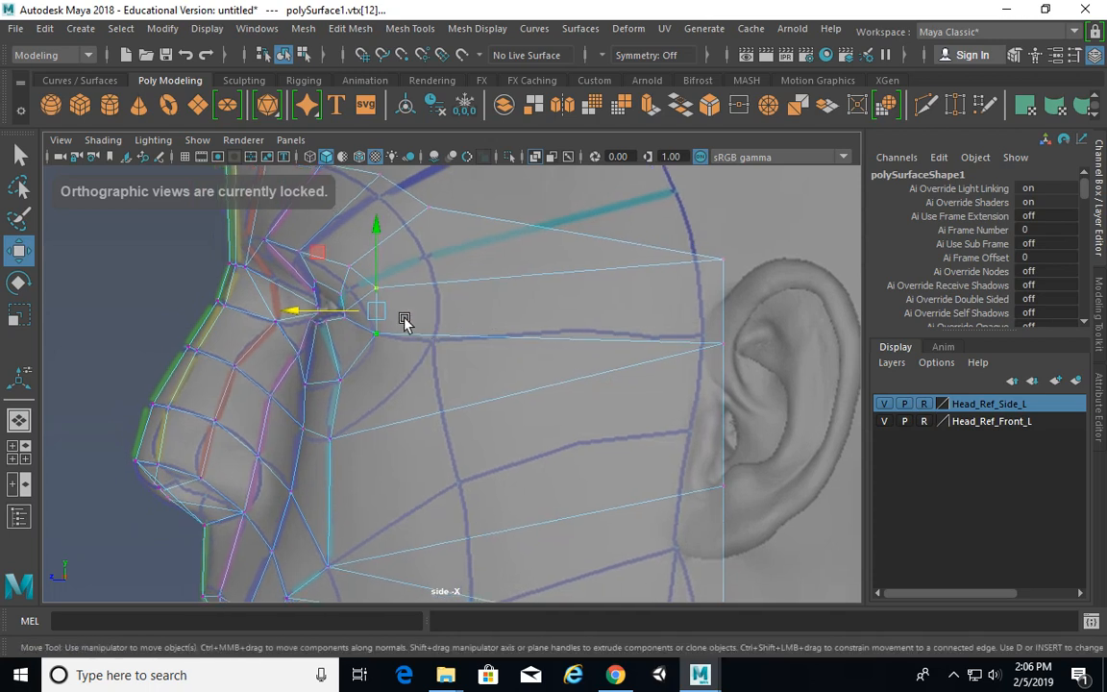
pyautogui.moveTo(351, 315)
pyautogui.mouseDown()
pyautogui.moveTo(411, 308)
pyautogui.moveTo(351, 308)
pyautogui.moveTo(364, 277)
pyautogui.moveTo(355, 294)
pyautogui.mouseUp()
pyautogui.keyDown('alt'); pyautogui.moveTo(365, 273); pyautogui.dragTo(379, 276, button='middle'); pyautogui.keyUp('alt')
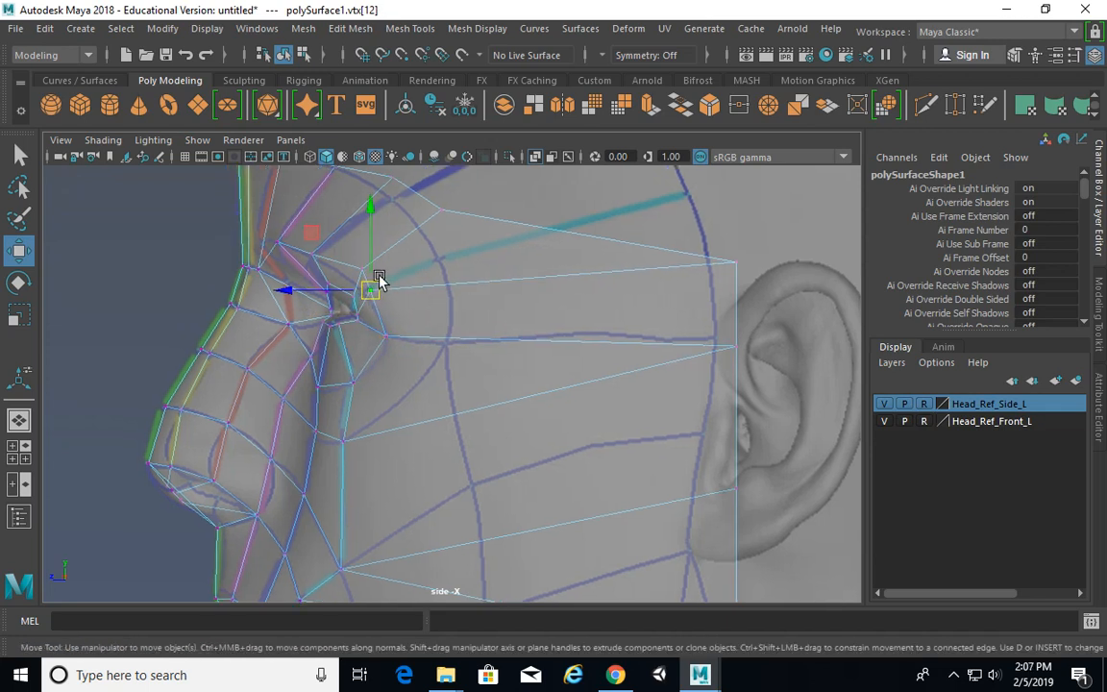
pyautogui.keyDown('alt'); pyautogui.moveTo(449, 302); pyautogui.dragTo(439, 289, button='middle'); pyautogui.keyUp('alt')
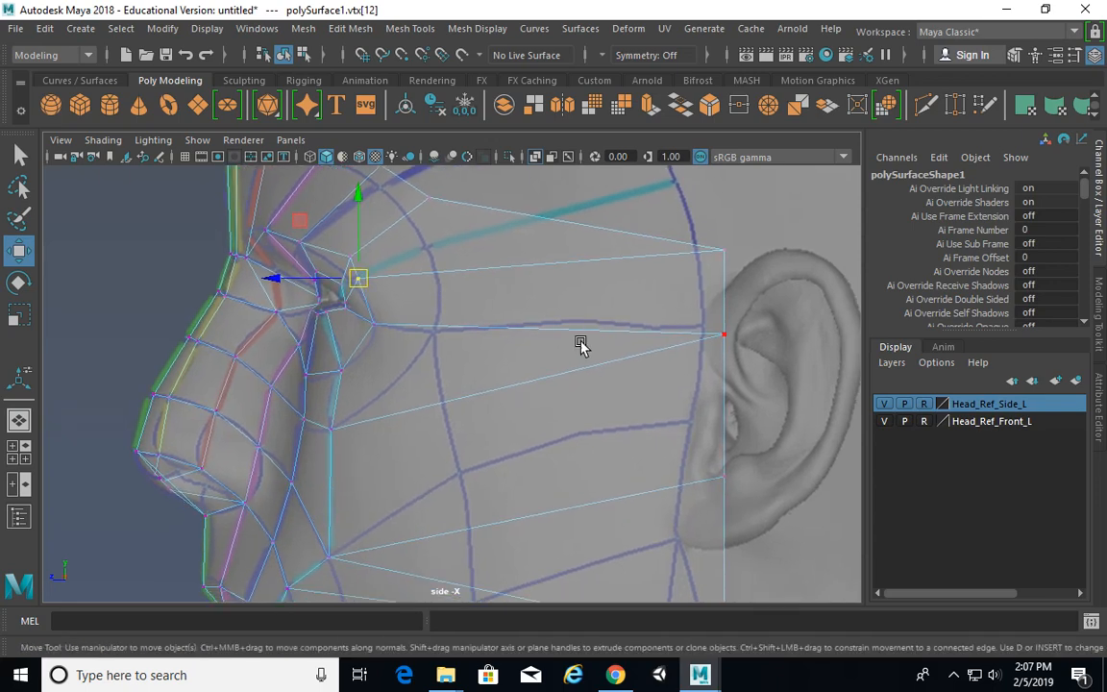
# Step: Select the mouth-corner vertices still lying on the back plane in the perspective view
pyautogui.press('space')
pyautogui.press('space')
pyautogui.keyDown('alt'); pyautogui.moveTo(619, 376); pyautogui.dragTo(331, 351, button='right'); pyautogui.keyUp('alt')
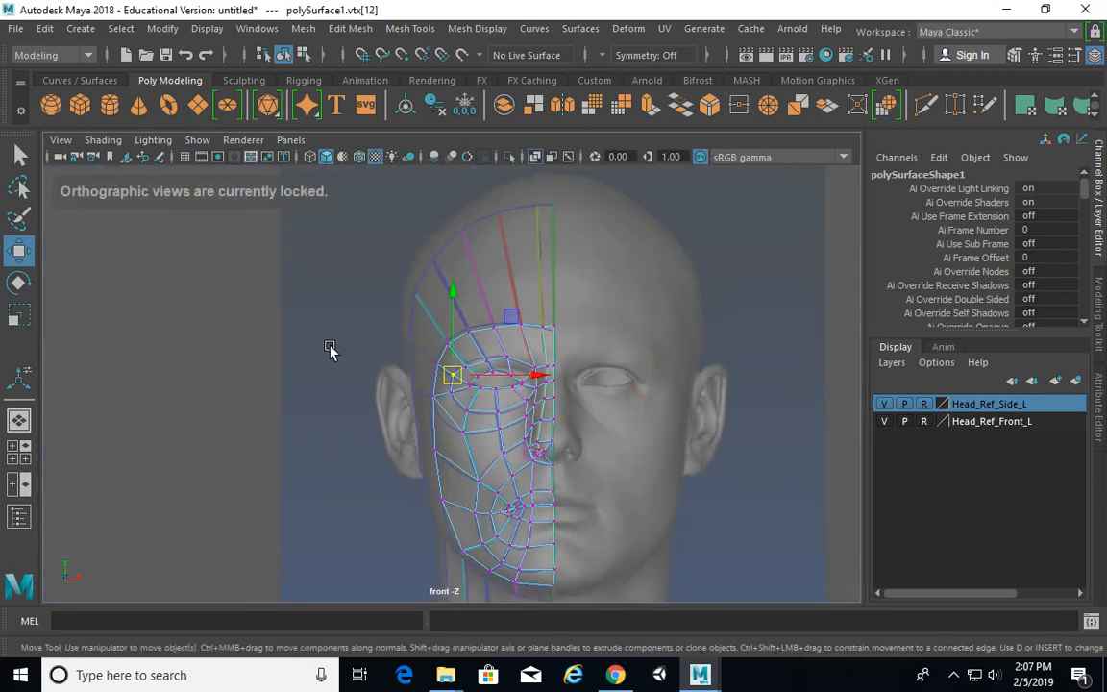
pyautogui.press('space')
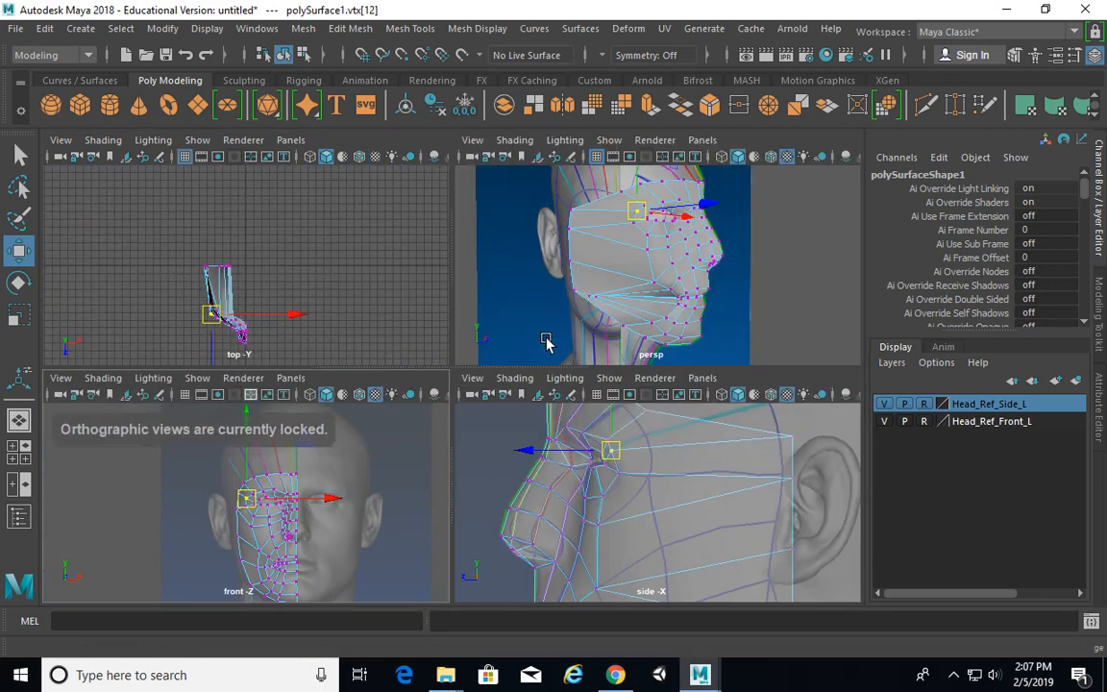
pyautogui.keyDown('alt'); pyautogui.moveTo(623, 291); pyautogui.dragTo(583, 289); pyautogui.keyUp('alt')
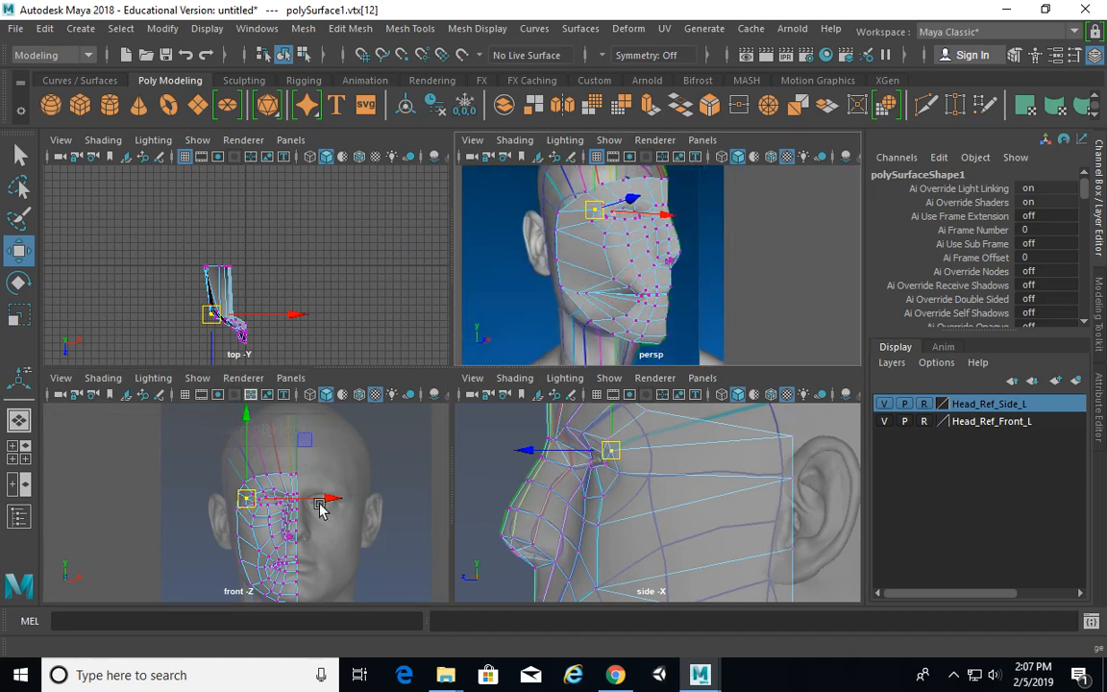
pyautogui.keyDown('alt'); pyautogui.moveTo(420, 482); pyautogui.dragTo(423, 447, button='middle'); pyautogui.keyUp('alt')
pyautogui.keyDown('alt'); pyautogui.moveTo(506, 329); pyautogui.dragTo(734, 338, button='right'); pyautogui.keyUp('alt')
pyautogui.keyDown('alt'); pyautogui.moveTo(648, 334); pyautogui.dragTo(563, 311, button='right'); pyautogui.keyUp('alt')
pyautogui.keyDown('alt'); pyautogui.moveTo(562, 310); pyautogui.dragTo(616, 257, button='middle'); pyautogui.keyUp('alt')
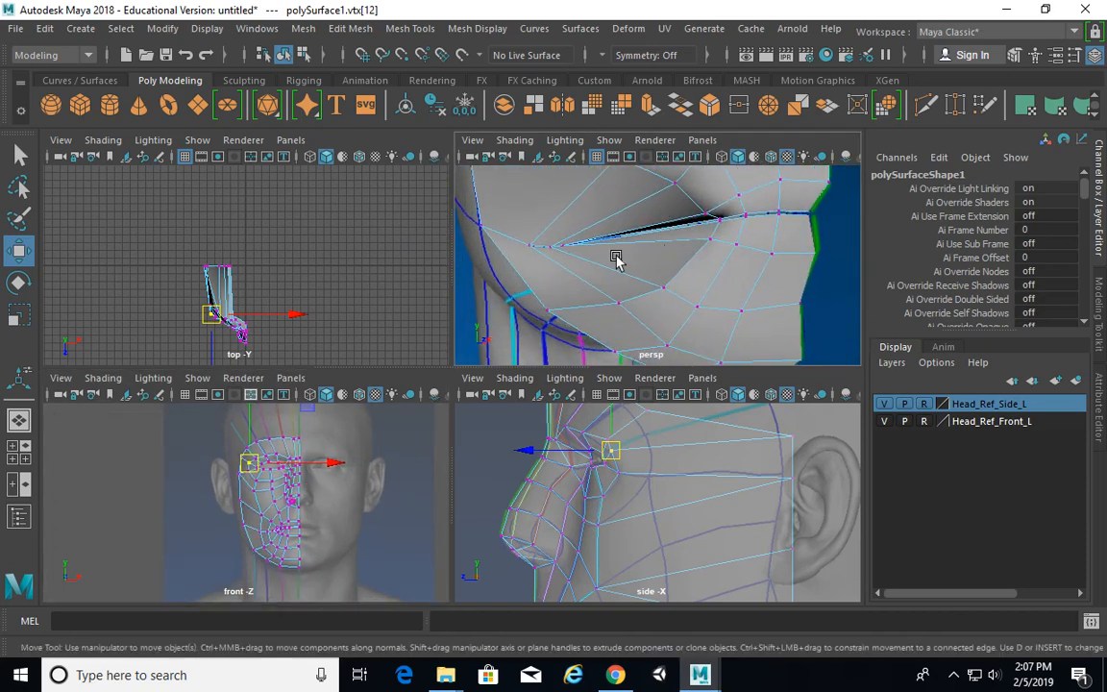
pyautogui.moveTo(581, 257); pyautogui.dragTo(559, 251)
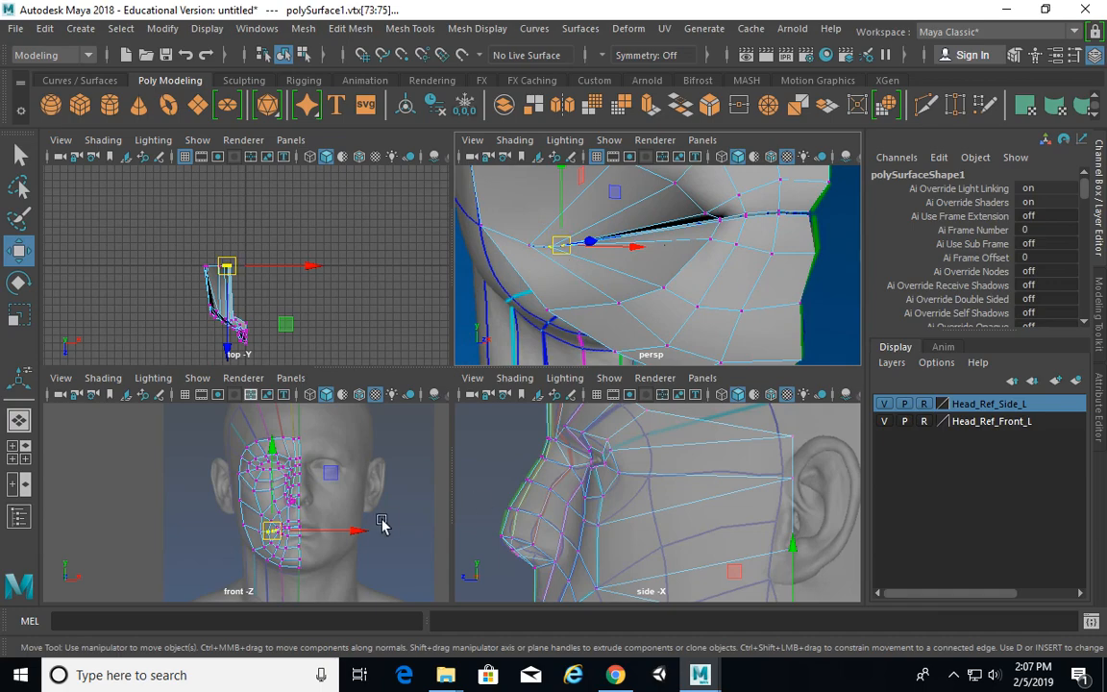
# Step: Add the two neighbouring cheek vertices to the selection and move the whole group forward to the mouth corner in the side view
pyautogui.press('f')
pyautogui.keyDown('alt'); pyautogui.moveTo(346, 524); pyautogui.dragTo(332, 514, button='right'); pyautogui.keyUp('alt')
pyautogui.press('space')
pyautogui.keyDown('alt'); pyautogui.moveTo(622, 475); pyautogui.dragTo(622, 346, button='middle'); pyautogui.keyUp('alt')
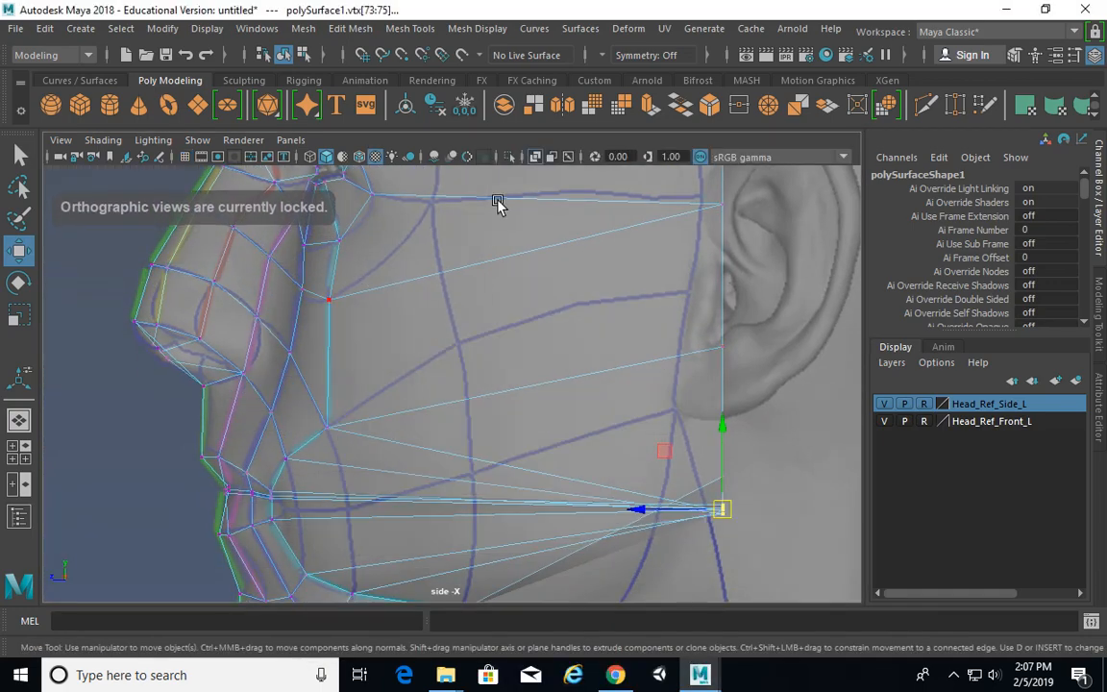
pyautogui.press('space')
pyautogui.press('space')
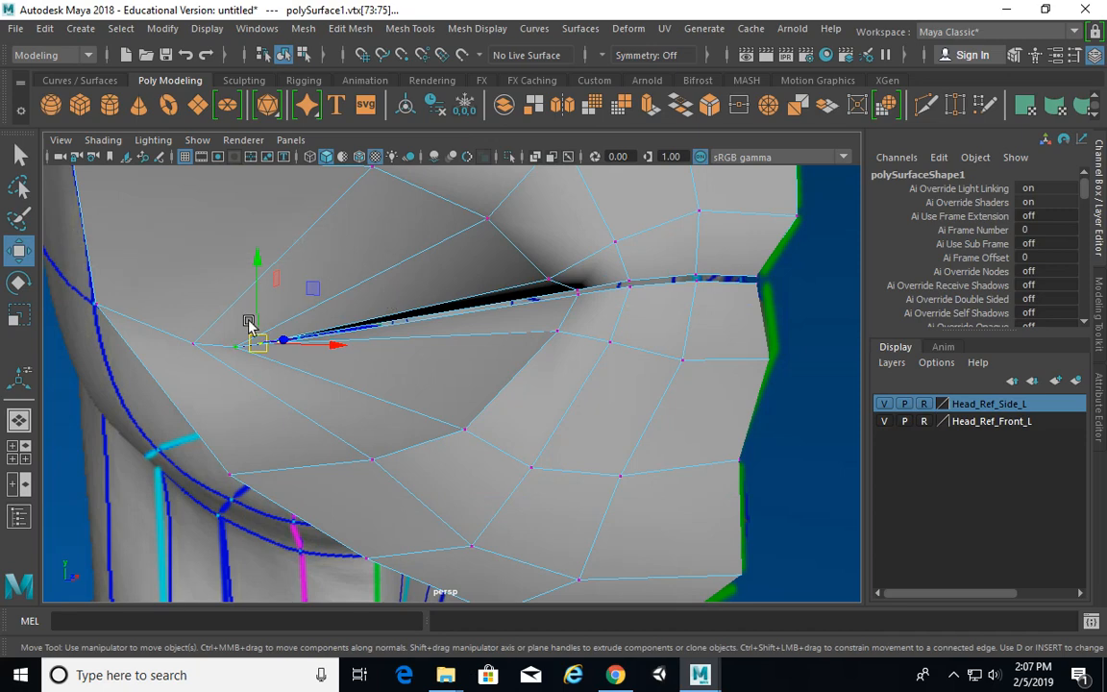
pyautogui.keyDown('shift'); pyautogui.click(154, 307); pyautogui.keyUp('shift')
pyautogui.press('space')
pyautogui.press('space')
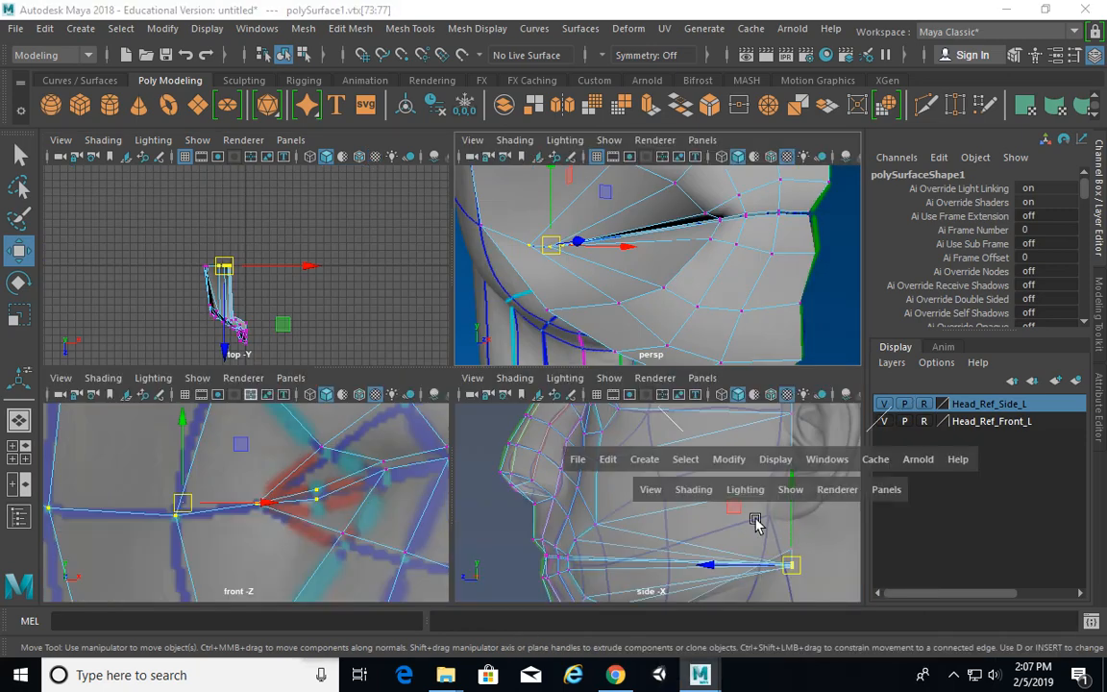
pyautogui.keyDown('alt'); pyautogui.moveTo(684, 516); pyautogui.dragTo(599, 405, button='middle'); pyautogui.keyUp('alt')
pyautogui.moveTo(564, 399); pyautogui.dragTo(130, 392)
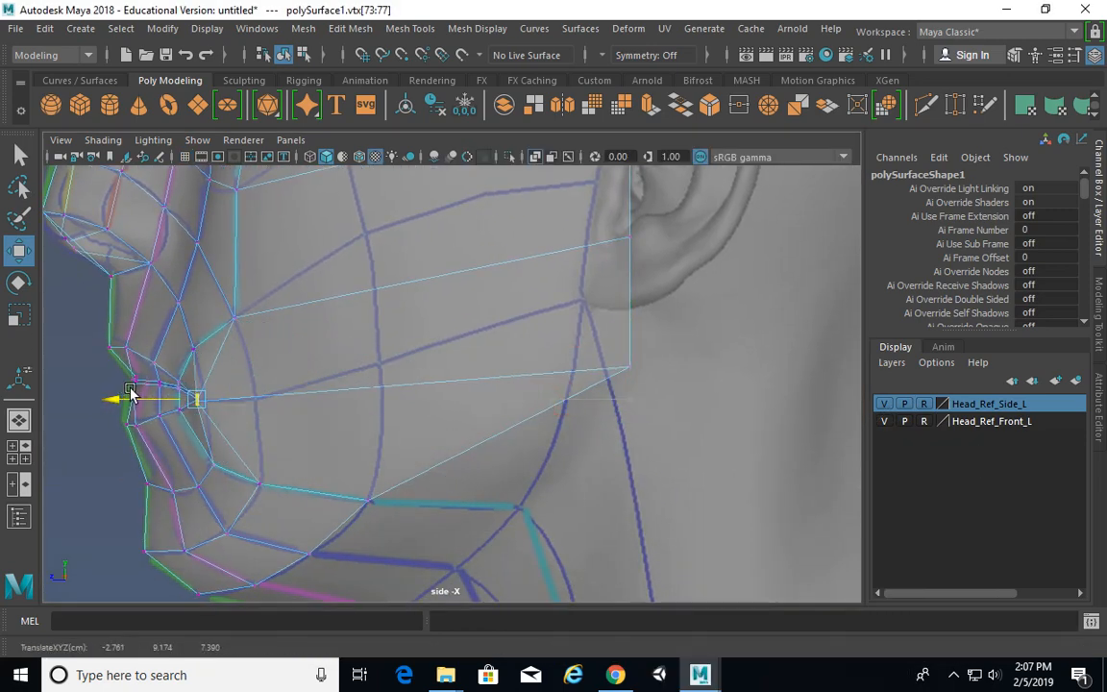
# Step: Select only the three mouth-corner vertices and move them slightly further forward in the side view
pyautogui.press('space')
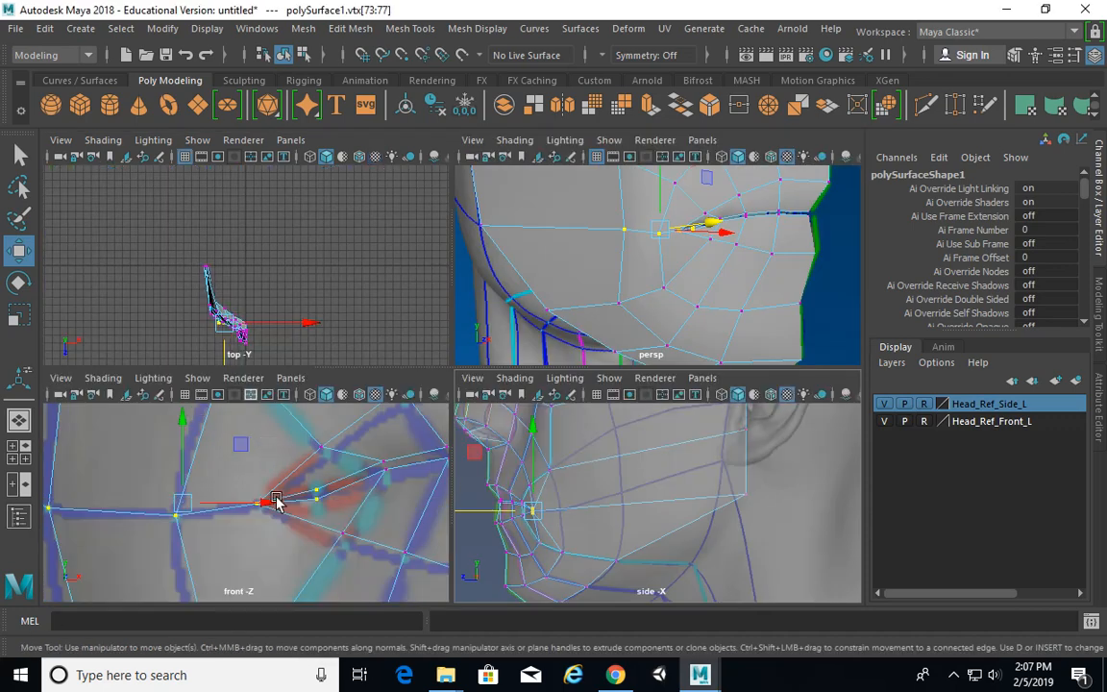
pyautogui.scroll(3, 288, 505)
pyautogui.keyDown('alt'); pyautogui.moveTo(288, 506); pyautogui.dragTo(315, 499, button='middle'); pyautogui.keyUp('alt')
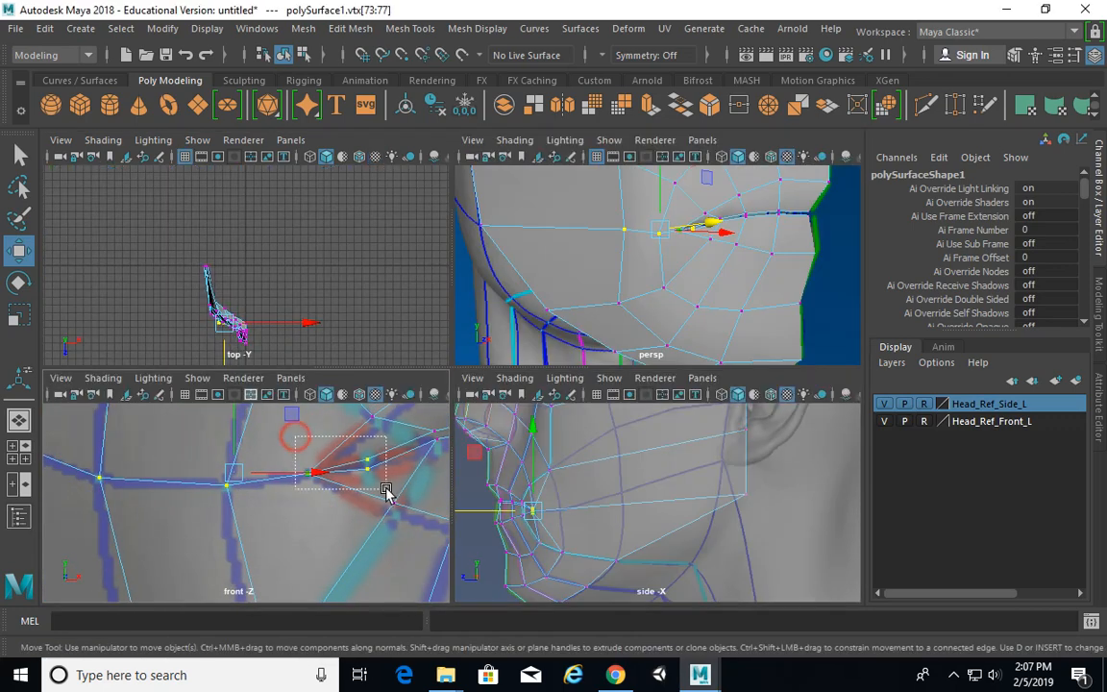
pyautogui.moveTo(384, 491); pyautogui.dragTo(386, 491)
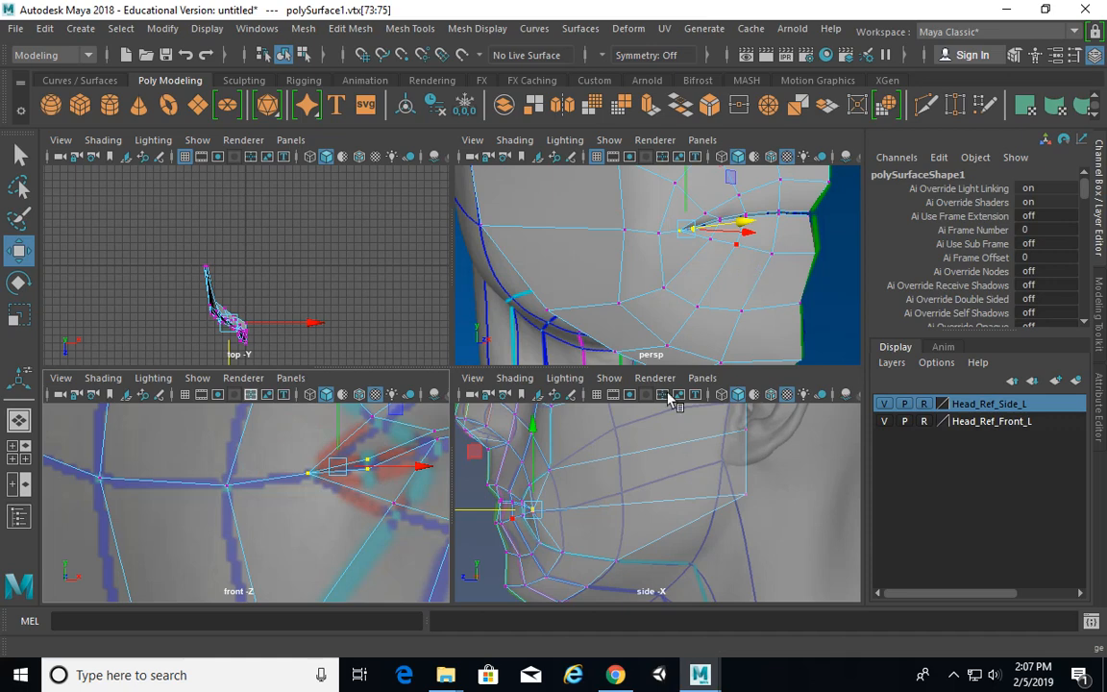
pyautogui.press('space')
pyautogui.keyDown('alt'); pyautogui.moveTo(536, 447); pyautogui.dragTo(279, 375); pyautogui.keyUp('alt')
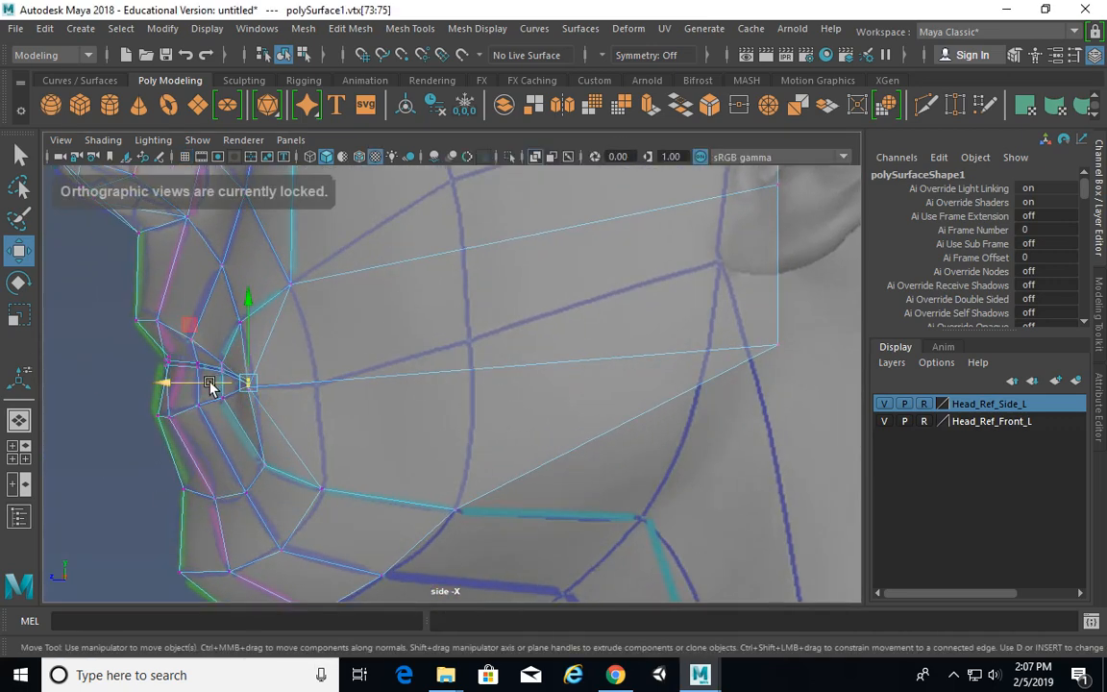
pyautogui.moveTo(211, 384); pyautogui.dragTo(203, 380)
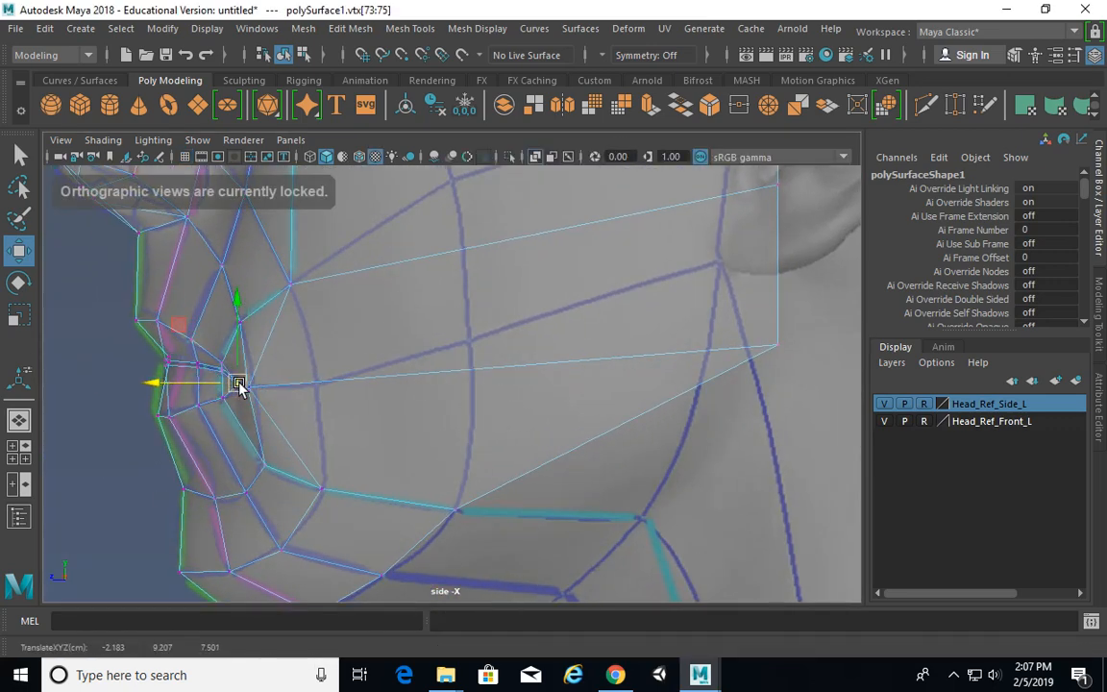
# Step: Select the two cheek vertices beside the mouth corner and move them slightly backward in the side view
pyautogui.press('space')
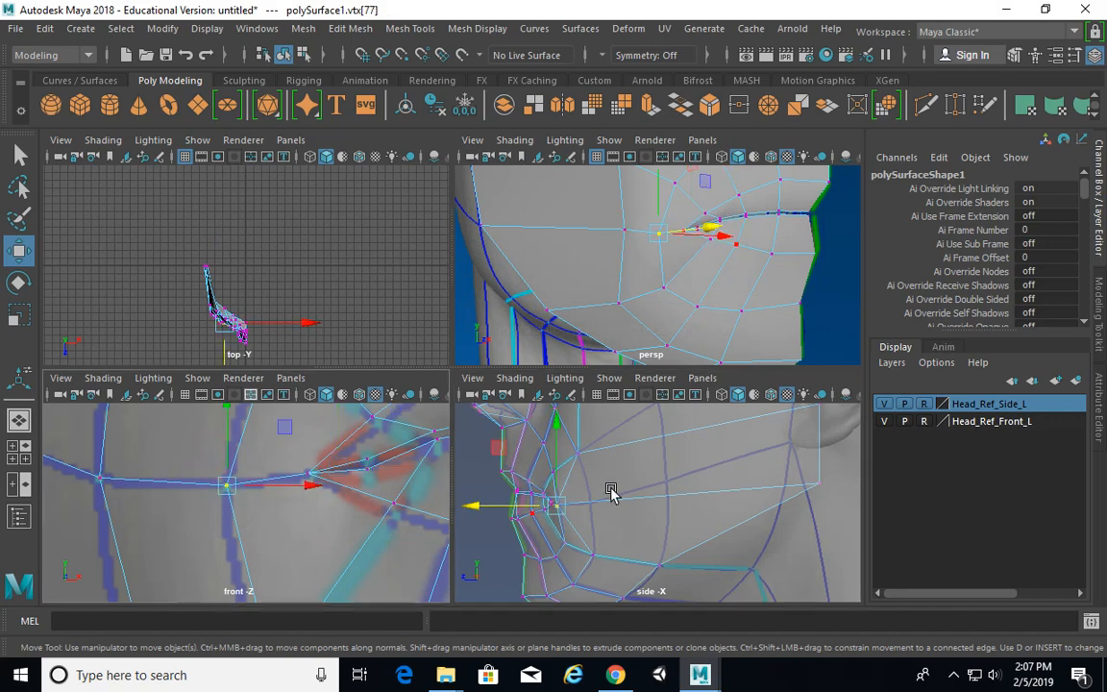
pyautogui.press('space')
pyautogui.keyDown('alt'); pyautogui.moveTo(359, 460); pyautogui.dragTo(567, 455, button='right'); pyautogui.keyUp('alt')
pyautogui.press('space')
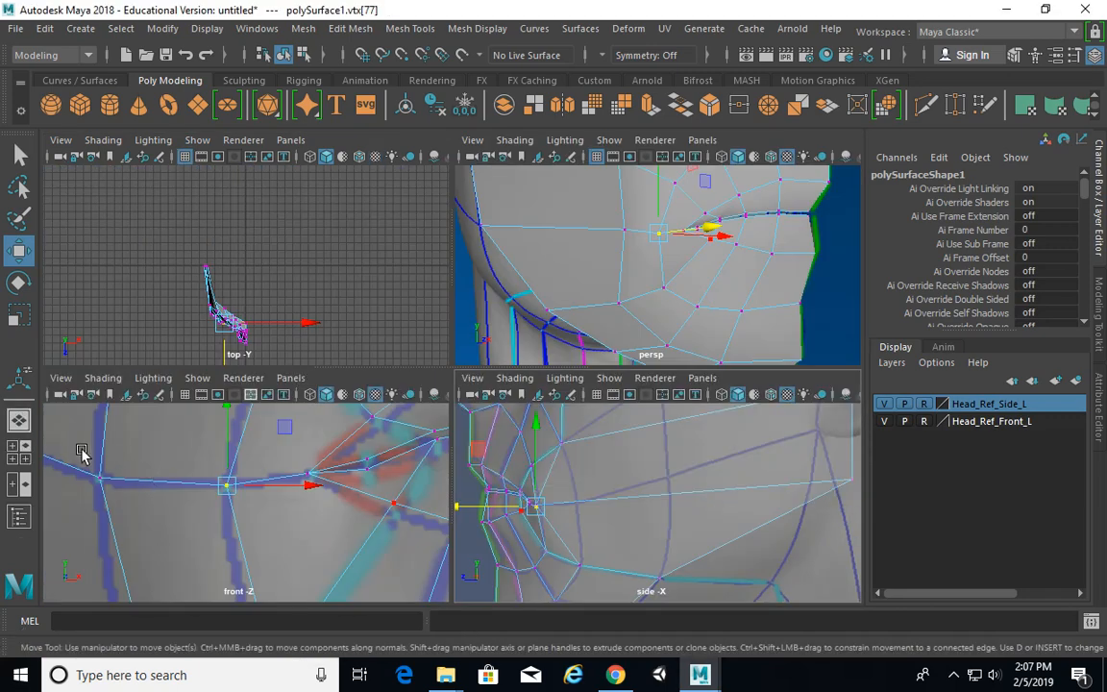
pyautogui.press('space')
pyautogui.keyDown('alt'); pyautogui.moveTo(308, 445); pyautogui.dragTo(344, 443, button='middle'); pyautogui.keyUp('alt')
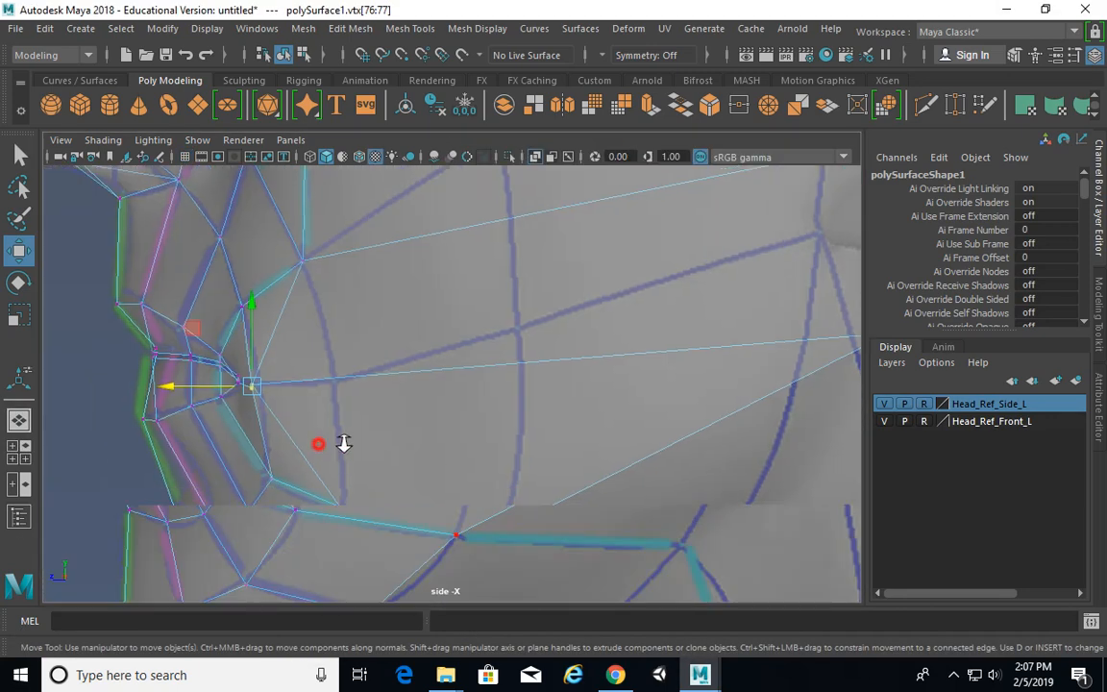
pyautogui.keyDown('alt'); pyautogui.moveTo(344, 444); pyautogui.dragTo(357, 443, button='right'); pyautogui.keyUp('alt')
pyautogui.moveTo(173, 388)
pyautogui.mouseDown()
pyautogui.moveTo(207, 388)
pyautogui.moveTo(190, 387)
pyautogui.mouseUp()
# Step: Move the outer of the two cheek vertices further back onto the curved blue guide line in the side view
pyautogui.press('space')
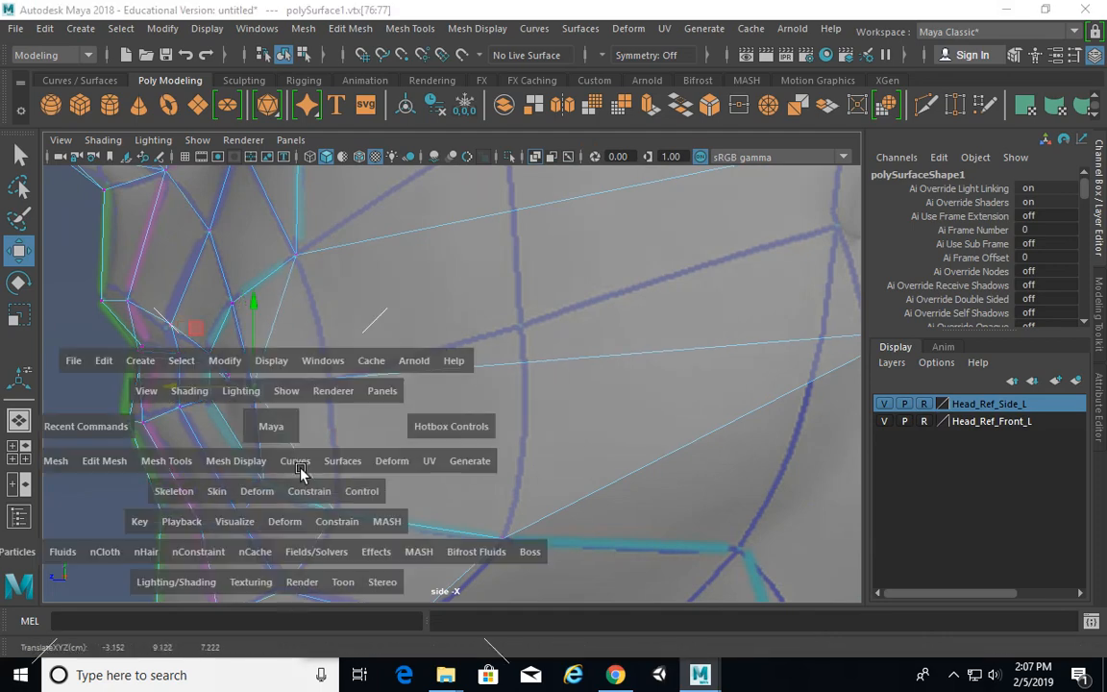
pyautogui.click(100, 477)
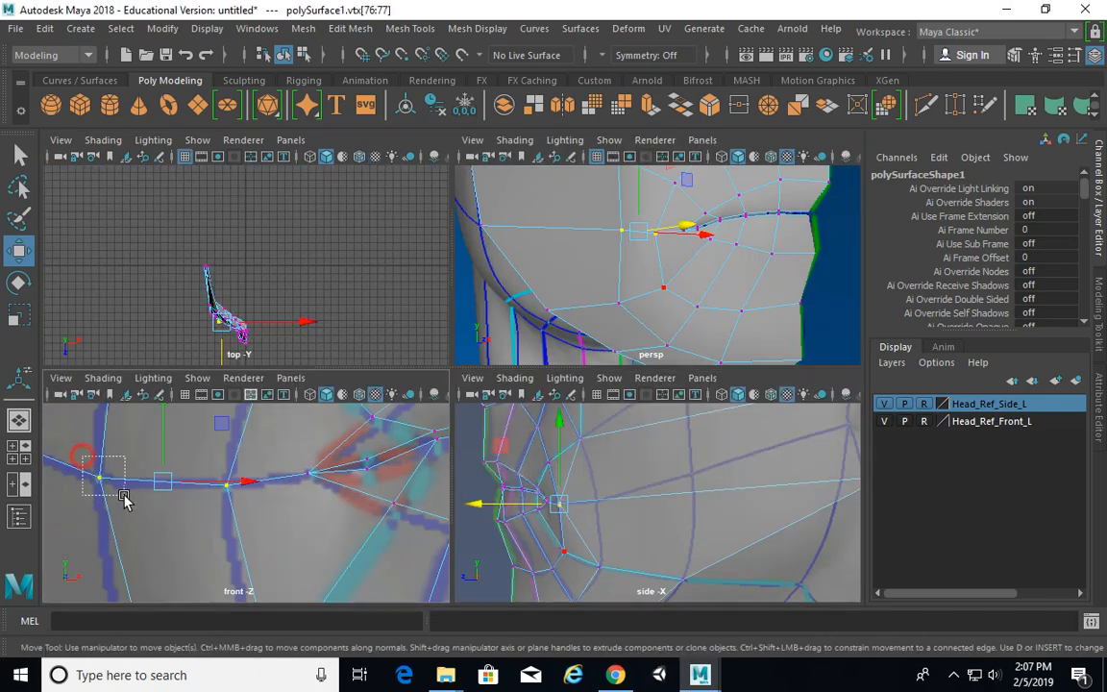
pyautogui.moveTo(538, 502); pyautogui.dragTo(571, 500)
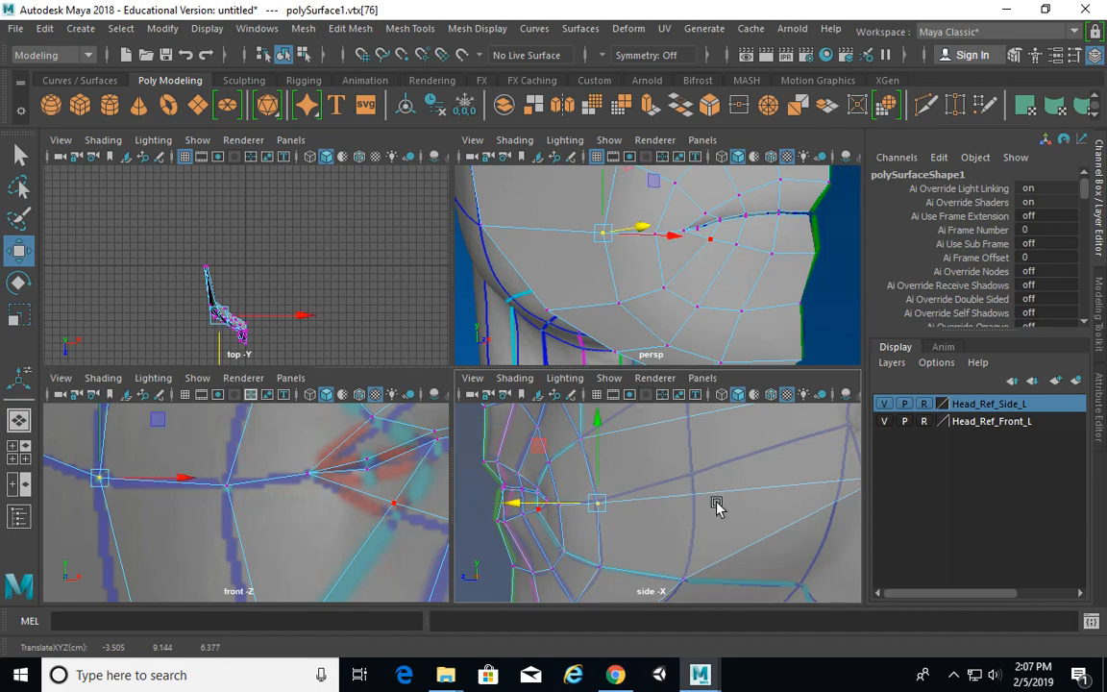
# Step: Move the four outermost face-edge vertices forward to the blue guide line in the side view, then place the lower cheek ones on their guide intersections
pyautogui.press('space')
pyautogui.keyDown('alt'); pyautogui.moveTo(746, 322); pyautogui.dragTo(317, 267); pyautogui.keyUp('alt')
pyautogui.moveTo(391, 445); pyautogui.dragTo(410, 448)
pyautogui.keyDown('alt'); pyautogui.moveTo(411, 448); pyautogui.dragTo(467, 440); pyautogui.keyUp('alt')
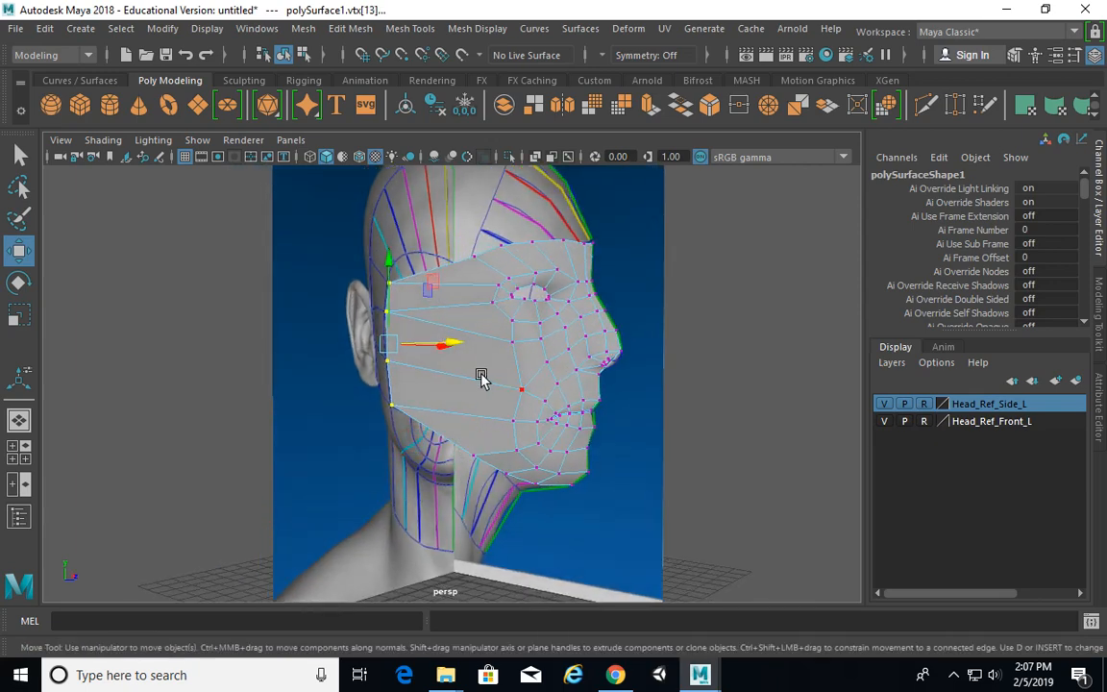
pyautogui.press('space')
pyautogui.press('space')
pyautogui.keyDown('alt'); pyautogui.moveTo(753, 450); pyautogui.dragTo(477, 383, button='right'); pyautogui.keyUp('alt')
pyautogui.keyDown('alt'); pyautogui.moveTo(464, 289); pyautogui.dragTo(452, 386, button='middle'); pyautogui.keyUp('alt')
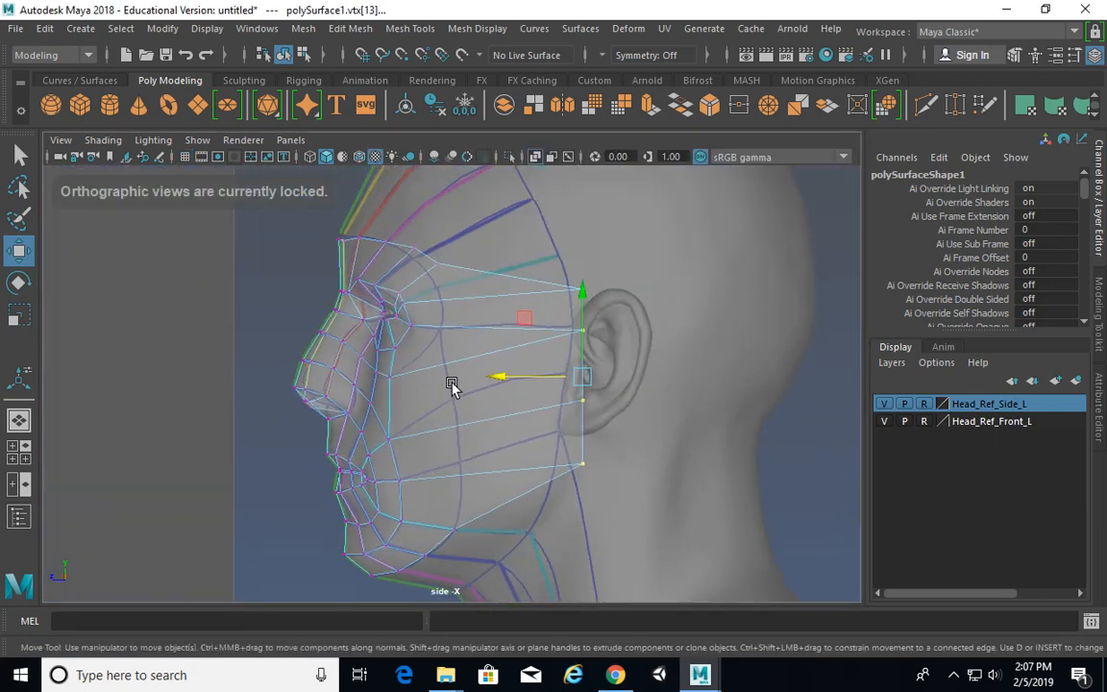
pyautogui.keyDown('alt'); pyautogui.moveTo(452, 385); pyautogui.dragTo(481, 383, button='right'); pyautogui.keyUp('alt')
pyautogui.moveTo(538, 376); pyautogui.dragTo(387, 371)
pyautogui.moveTo(444, 396); pyautogui.dragTo(454, 394)
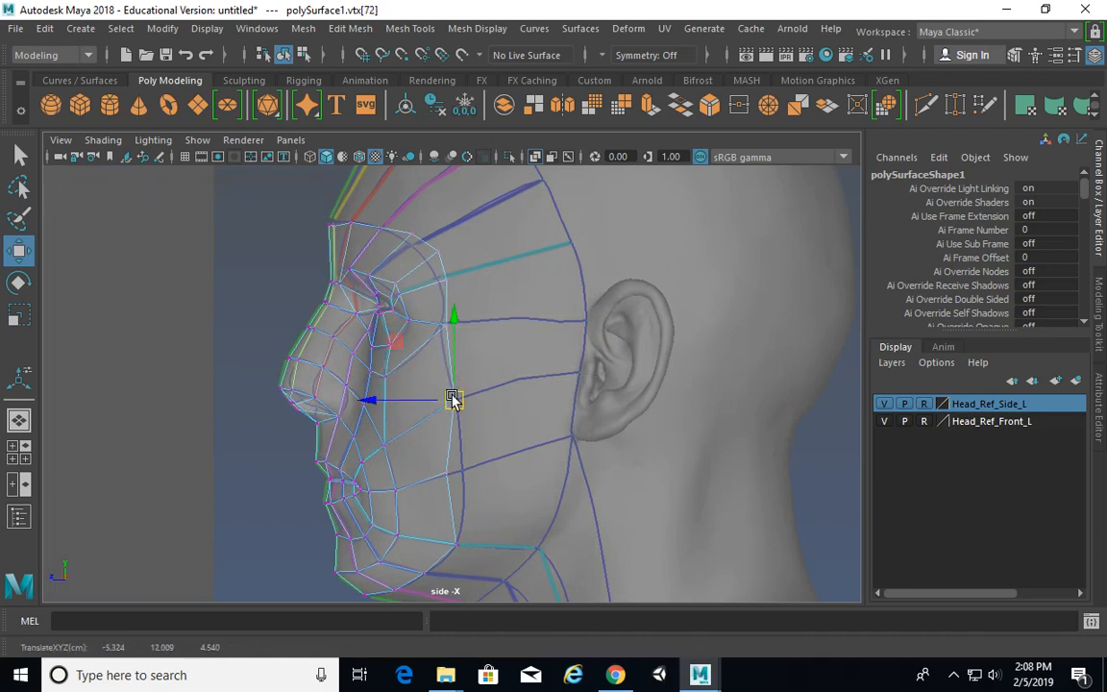
pyautogui.moveTo(433, 452); pyautogui.dragTo(464, 469)
# Step: Examine how the brow and eye-socket vertices line up with the guide lines in the side view
pyautogui.keyDown('alt'); pyautogui.moveTo(667, 395); pyautogui.dragTo(402, 250); pyautogui.keyUp('alt')
pyautogui.scroll(1, 445, 286)
pyautogui.keyDown('alt'); pyautogui.moveTo(420, 299); pyautogui.dragTo(427, 335, button='middle'); pyautogui.keyUp('alt')
pyautogui.scroll(3, 511, 310)
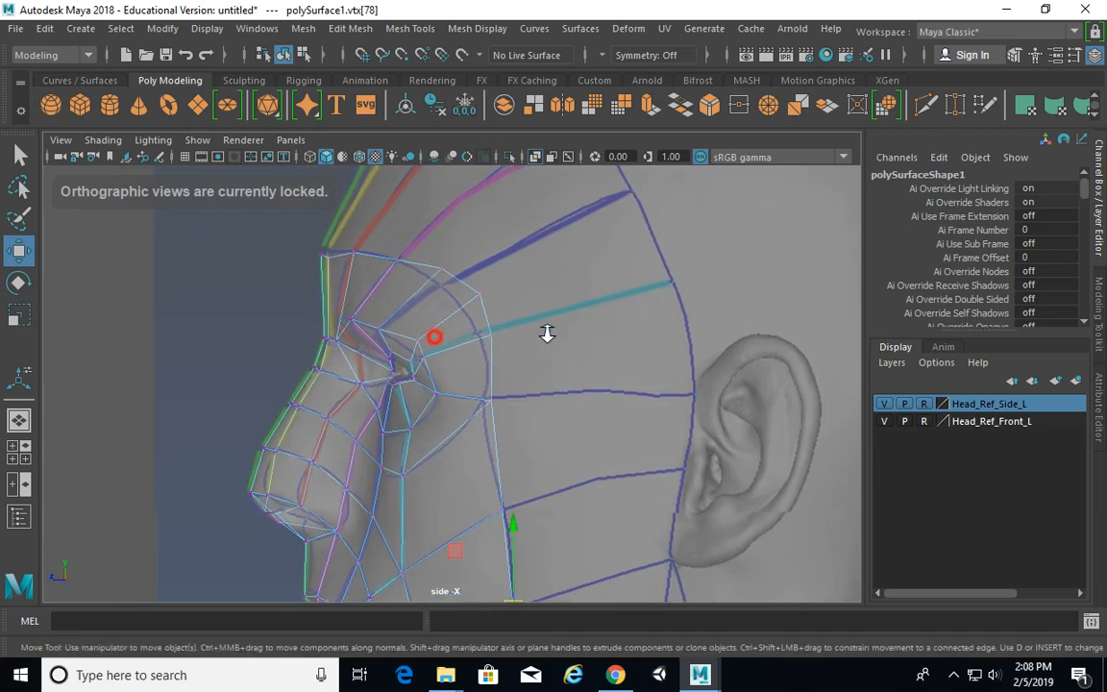
pyautogui.keyDown('alt'); pyautogui.moveTo(372, 322); pyautogui.dragTo(434, 362, button='middle'); pyautogui.keyUp('alt')
pyautogui.scroll(1, 407, 341)
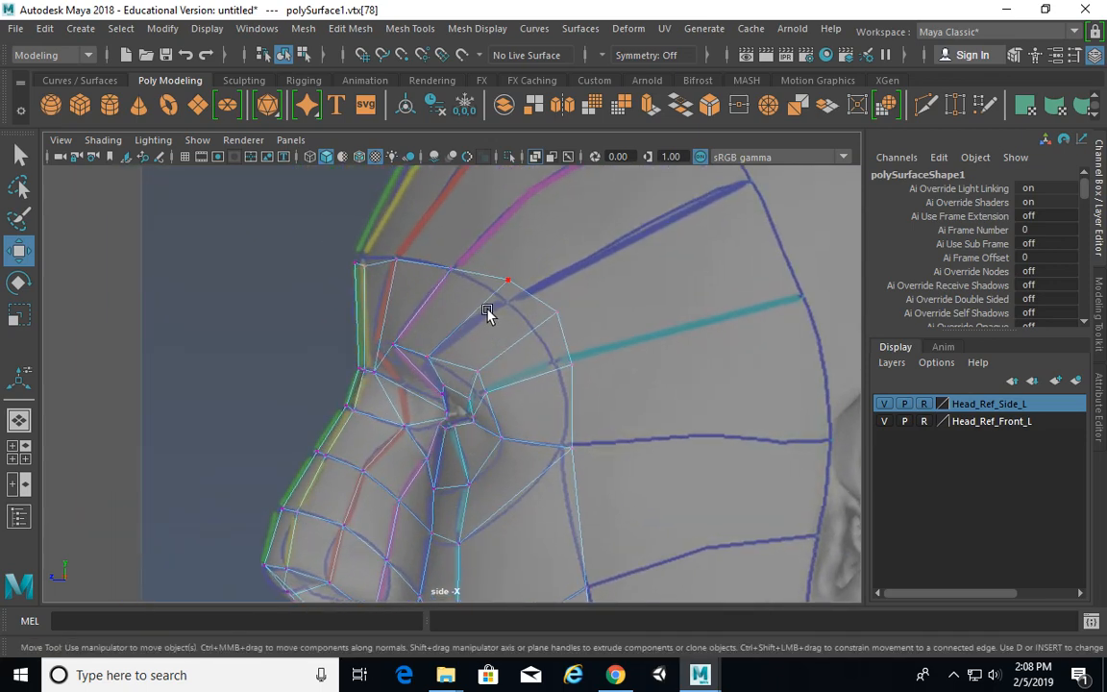
pyautogui.scroll(-2, 541, 351)
pyautogui.keyDown('alt'); pyautogui.moveTo(530, 372); pyautogui.dragTo(537, 333, button='middle'); pyautogui.keyUp('alt')
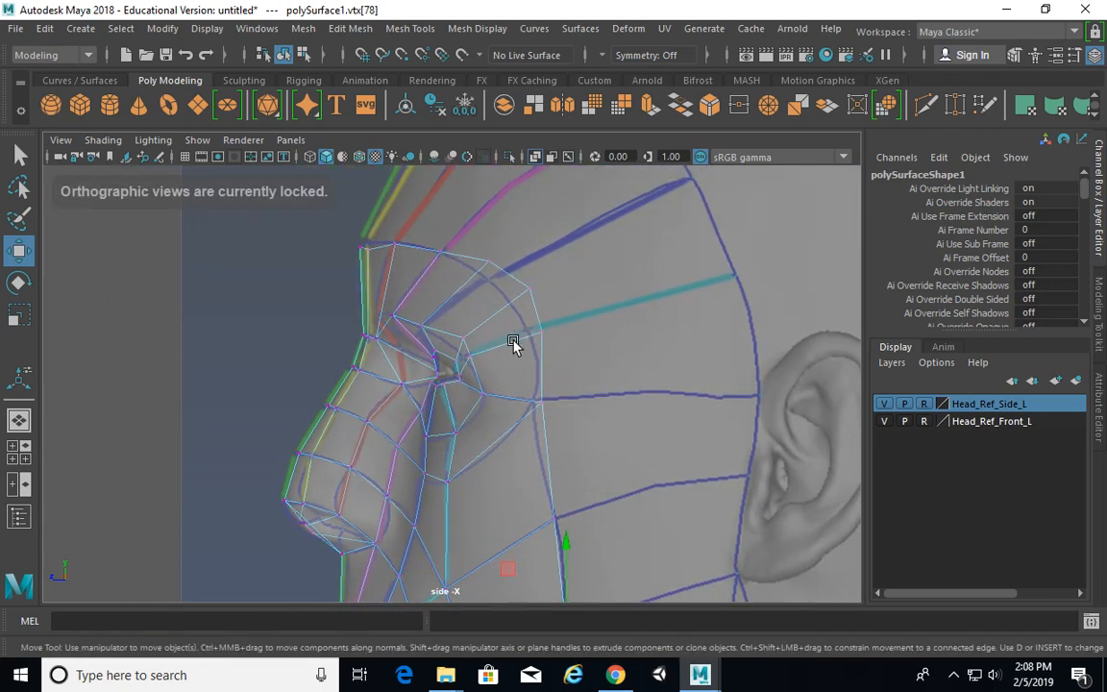
pyautogui.keyDown('alt'); pyautogui.moveTo(519, 359); pyautogui.dragTo(456, 347, button='right'); pyautogui.keyUp('alt')
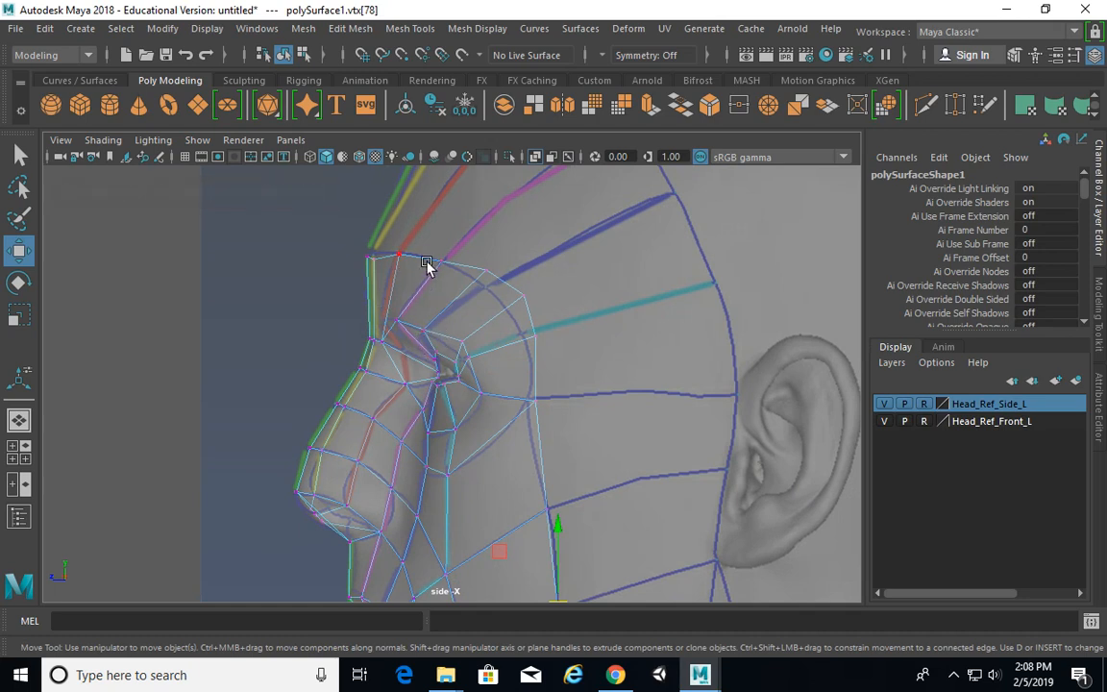
# Step: Place the forehead vertex beside the centre edge on the yellow guide line and adjust the inner brow vertex near the red guide line
pyautogui.click(376, 258)
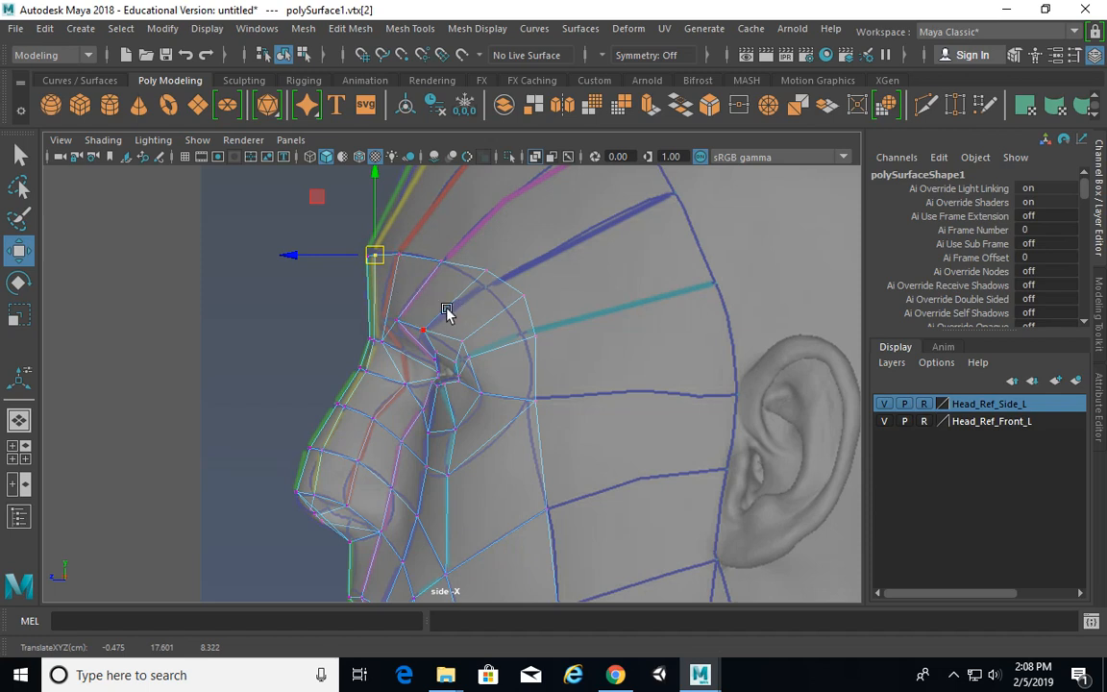
pyautogui.moveTo(458, 279)
pyautogui.keyDown('alt'); pyautogui.mouseDown(button='middle')
pyautogui.moveTo(446, 285)
pyautogui.moveTo(478, 267)
pyautogui.moveTo(474, 256)
pyautogui.moveTo(478, 273)
pyautogui.mouseUp(button='middle'); pyautogui.keyUp('alt')
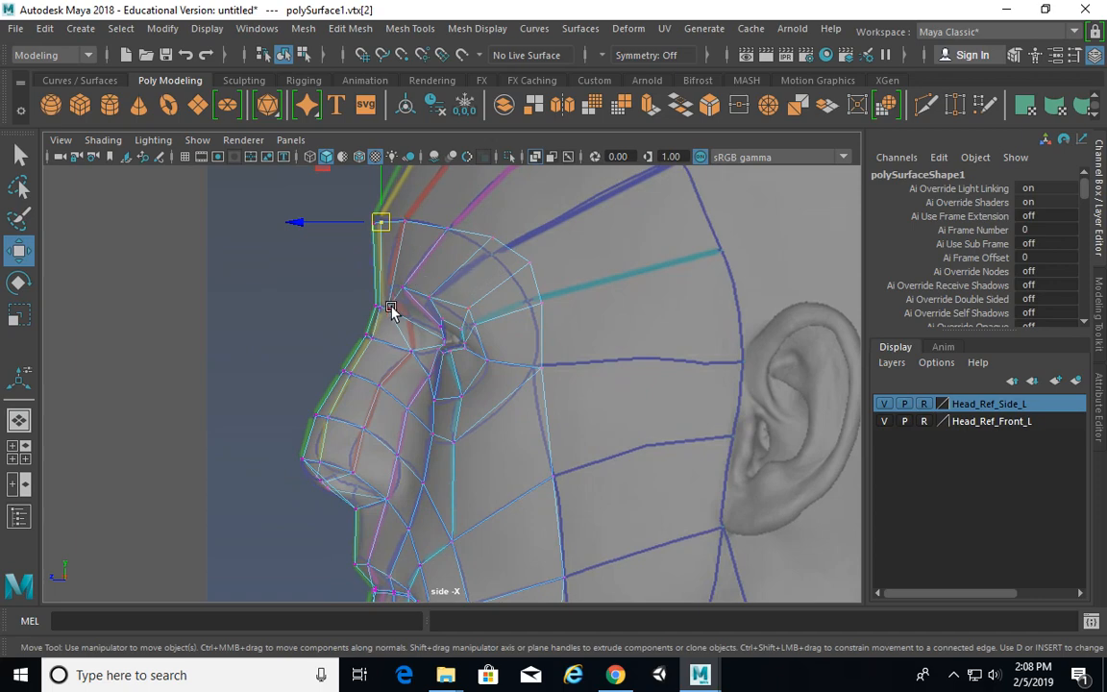
pyautogui.scroll(3, 423, 306)
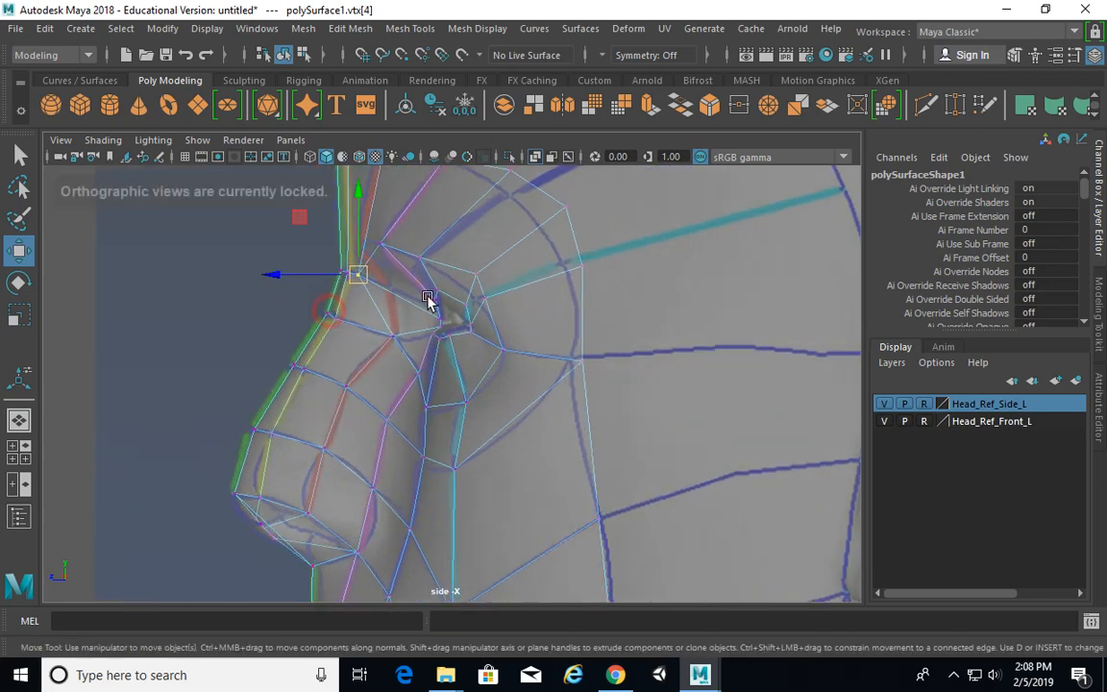
pyautogui.keyDown('alt'); pyautogui.moveTo(451, 257); pyautogui.dragTo(432, 294, button='middle'); pyautogui.keyUp('alt')
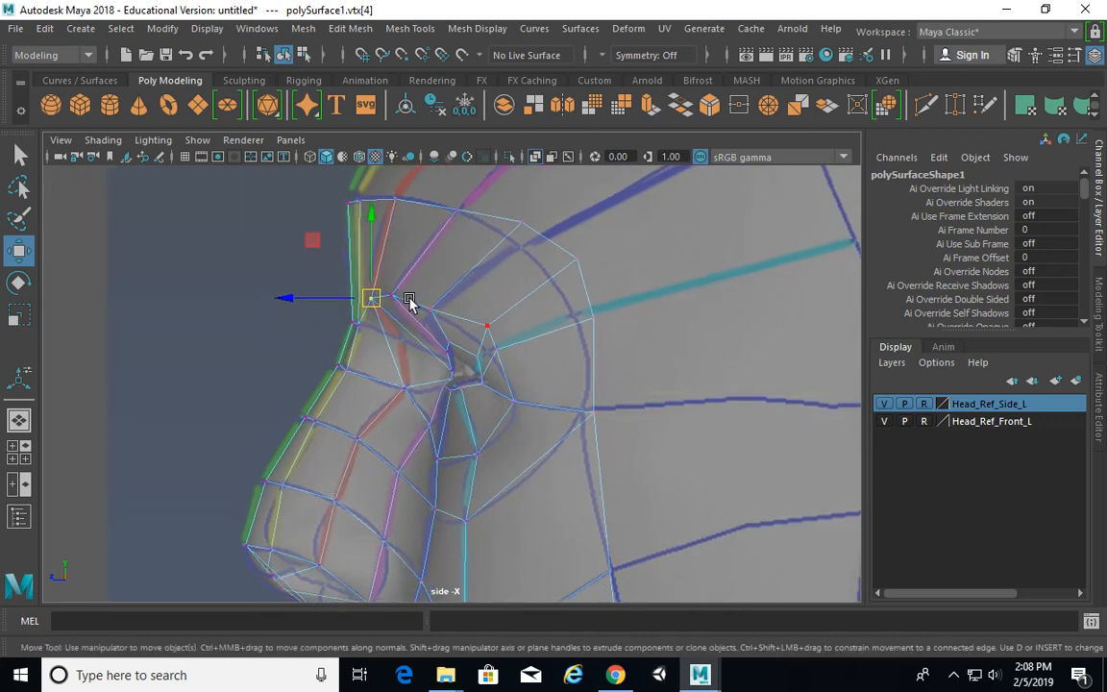
pyautogui.moveTo(372, 308); pyautogui.dragTo(399, 340)
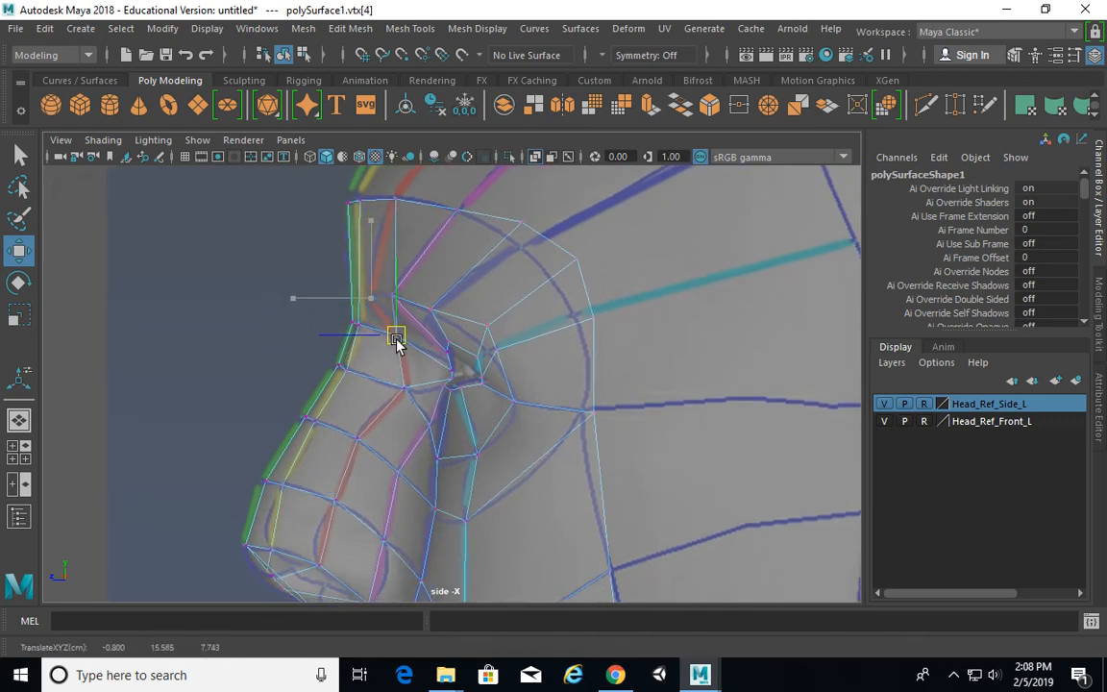
# Step: Compare the inner brow and forehead vertices in the perspective view with their guide lines in the side view
pyautogui.press('space')
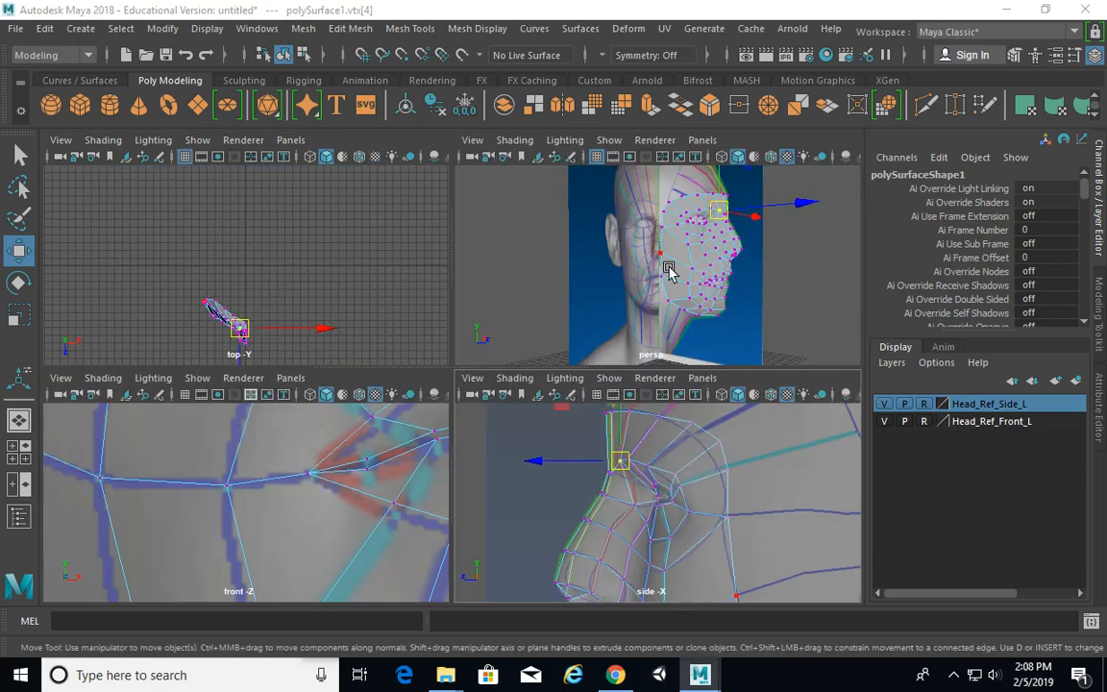
pyautogui.press('space')
pyautogui.moveTo(632, 297)
pyautogui.keyDown('alt'); pyautogui.mouseDown()
pyautogui.moveTo(624, 291)
pyautogui.moveTo(653, 299)
pyautogui.mouseUp(); pyautogui.keyUp('alt')
pyautogui.press('space')
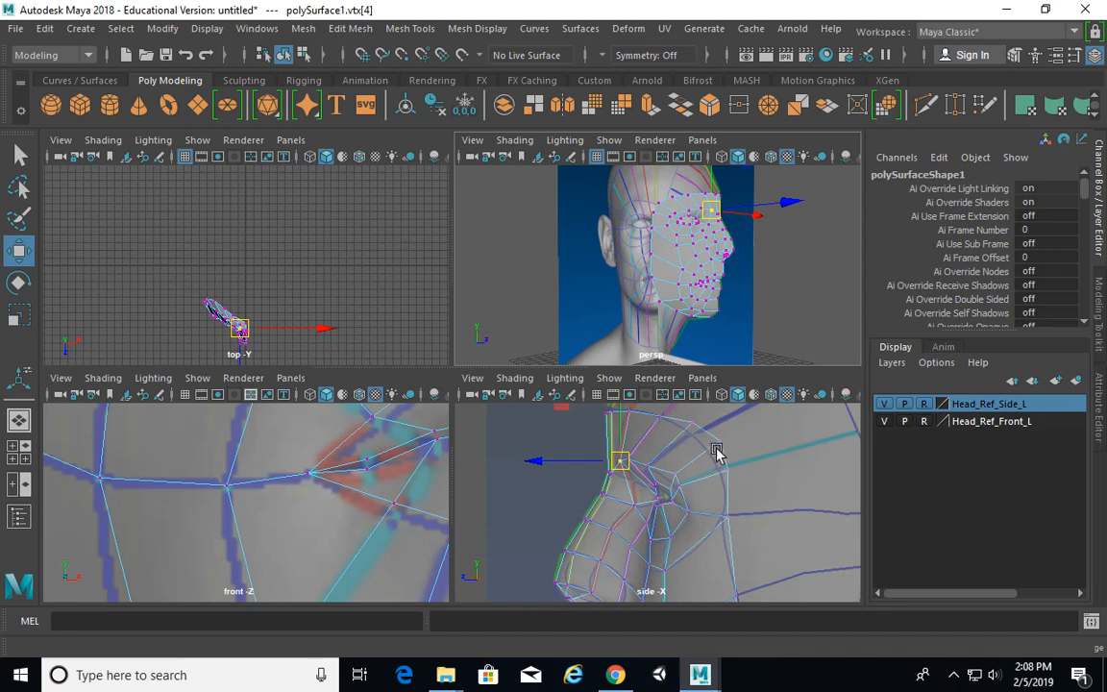
pyautogui.keyDown('alt'); pyautogui.moveTo(574, 462); pyautogui.dragTo(655, 463); pyautogui.keyUp('alt')
pyautogui.press('space')
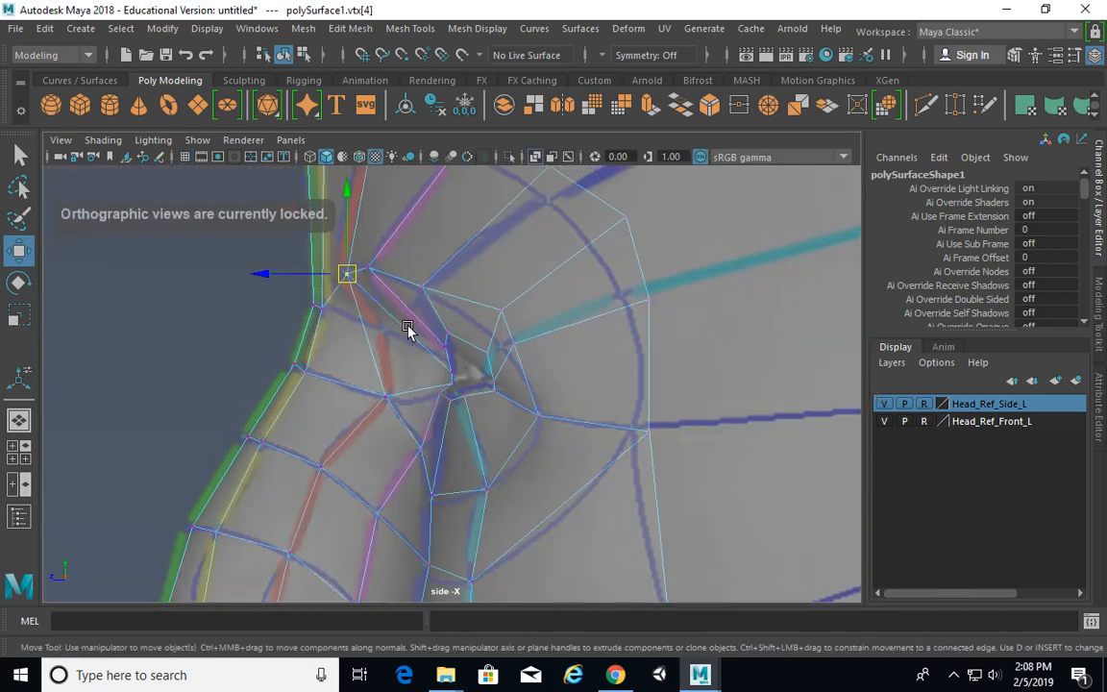
pyautogui.keyDown('alt'); pyautogui.moveTo(407, 328); pyautogui.dragTo(416, 371, button='middle'); pyautogui.keyUp('alt')
pyautogui.keyDown('alt'); pyautogui.moveTo(445, 320); pyautogui.dragTo(428, 355, button='middle'); pyautogui.keyUp('alt')
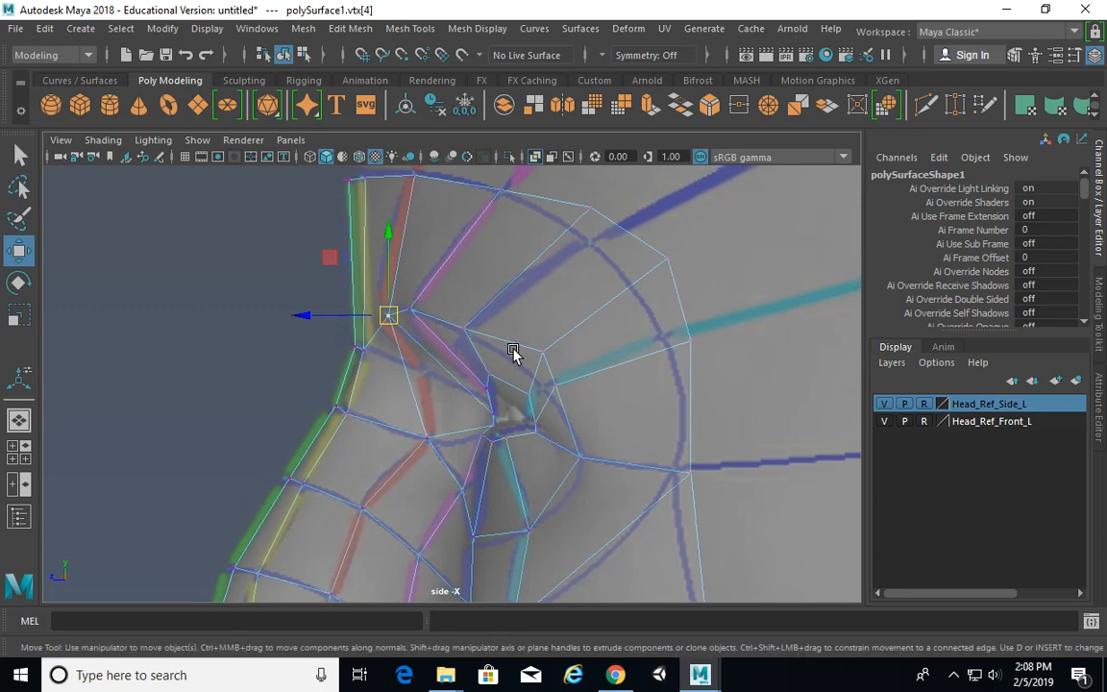
pyautogui.keyDown('alt'); pyautogui.moveTo(529, 346); pyautogui.dragTo(490, 333, button='right'); pyautogui.keyUp('alt')
pyautogui.keyDown('alt'); pyautogui.moveTo(537, 359); pyautogui.dragTo(507, 346, button='middle'); pyautogui.keyUp('alt')
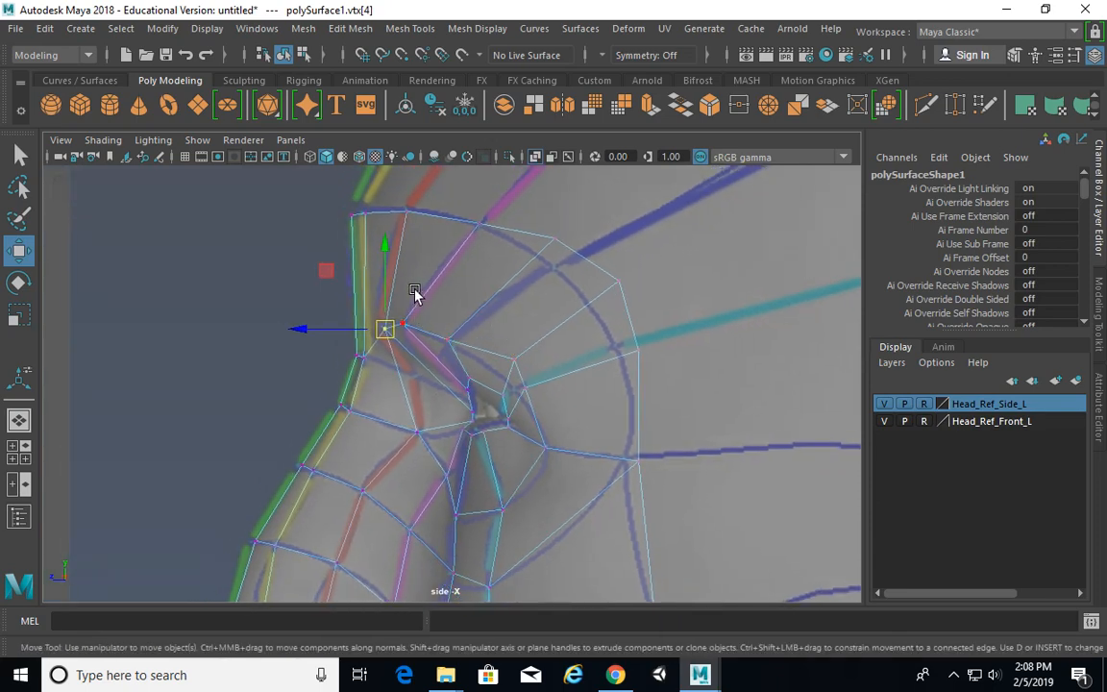
pyautogui.keyDown('alt'); pyautogui.moveTo(420, 378); pyautogui.dragTo(421, 321, button='middle'); pyautogui.keyUp('alt')
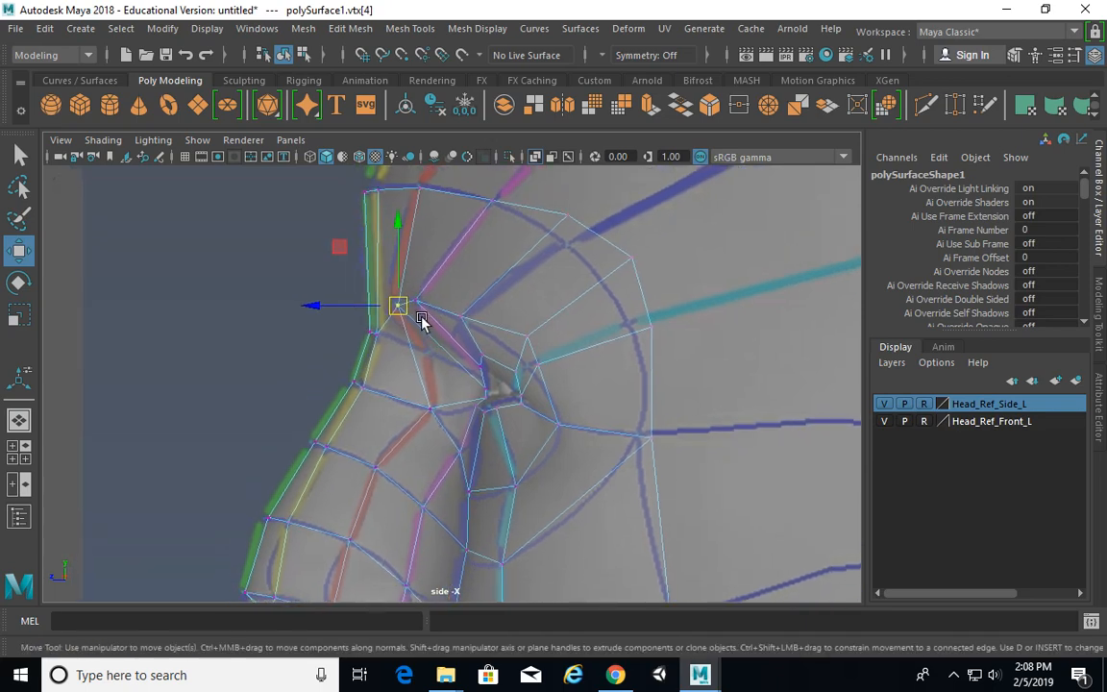
pyautogui.press('space')
pyautogui.press('space')
pyautogui.press('space')
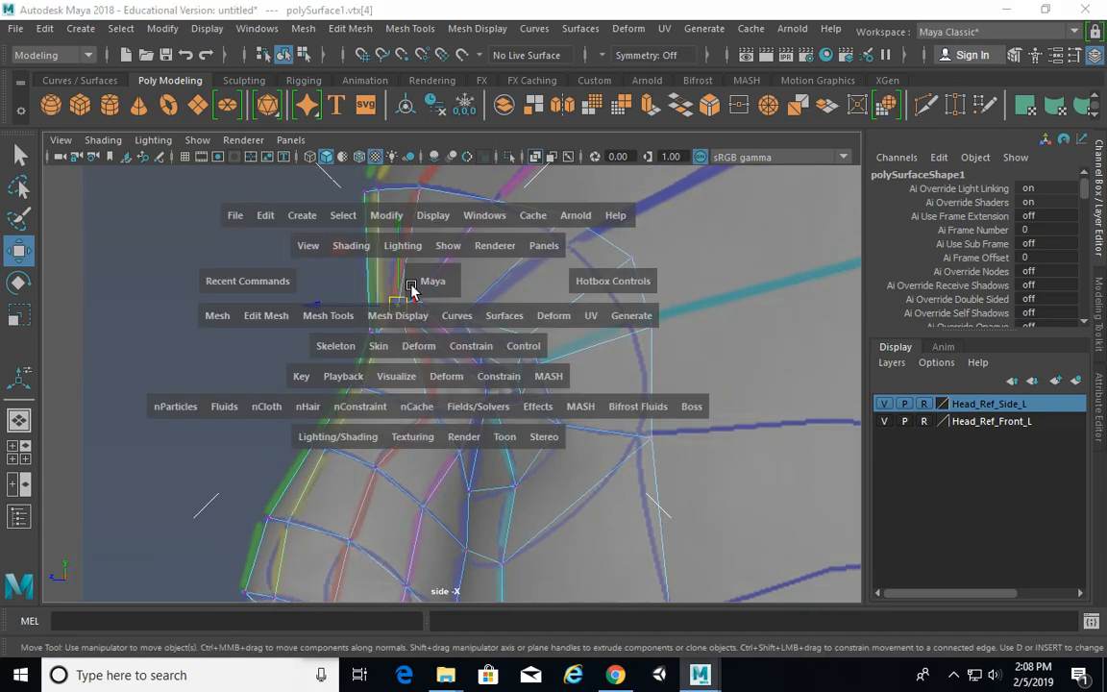
pyautogui.press('space')
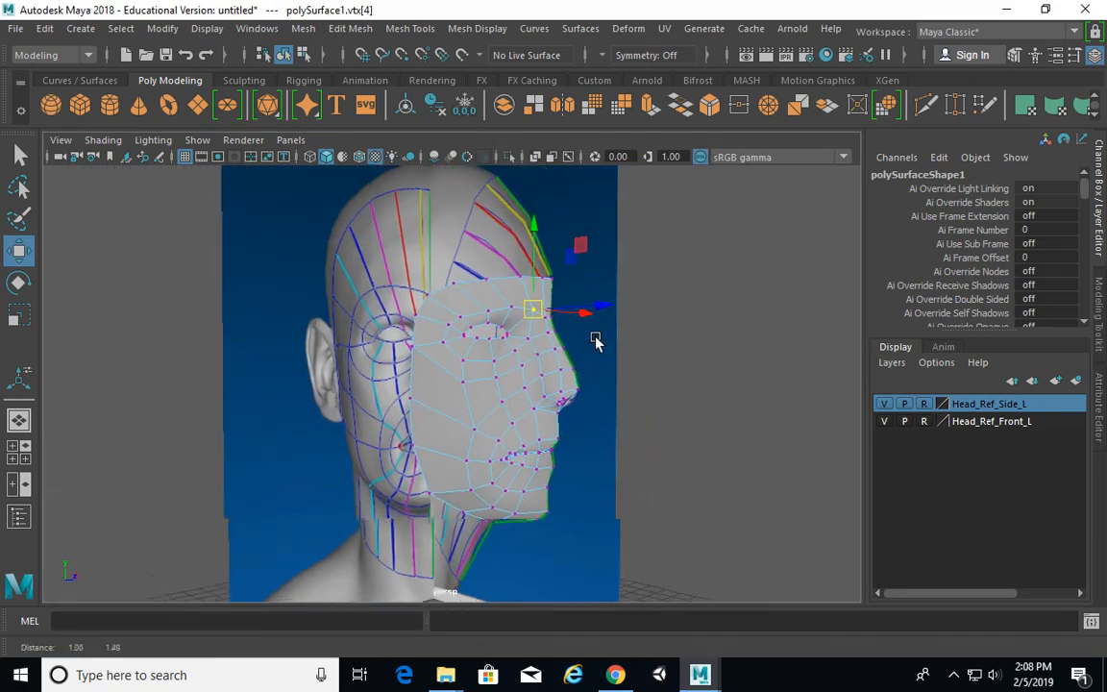
# Step: Move the inner brow vertex and the forehead vertex above it forward in the side view, just behind the yellow guide line
pyautogui.keyDown('alt'); pyautogui.moveTo(596, 341); pyautogui.dragTo(673, 373); pyautogui.keyUp('alt')
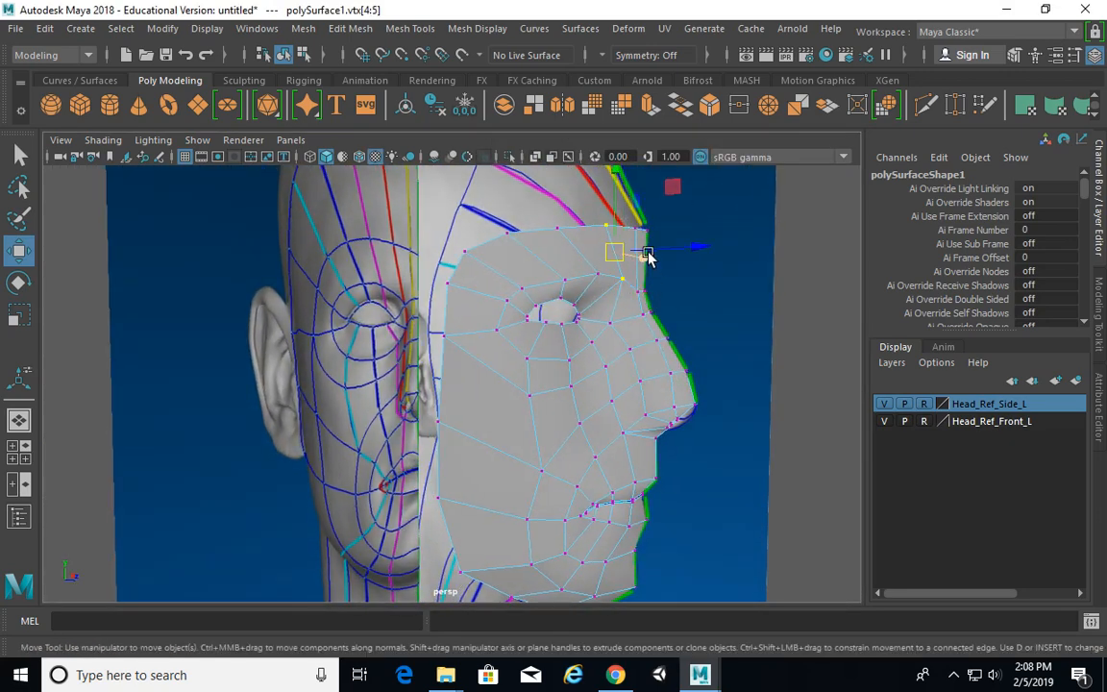
pyautogui.press('space')
pyautogui.press('space')
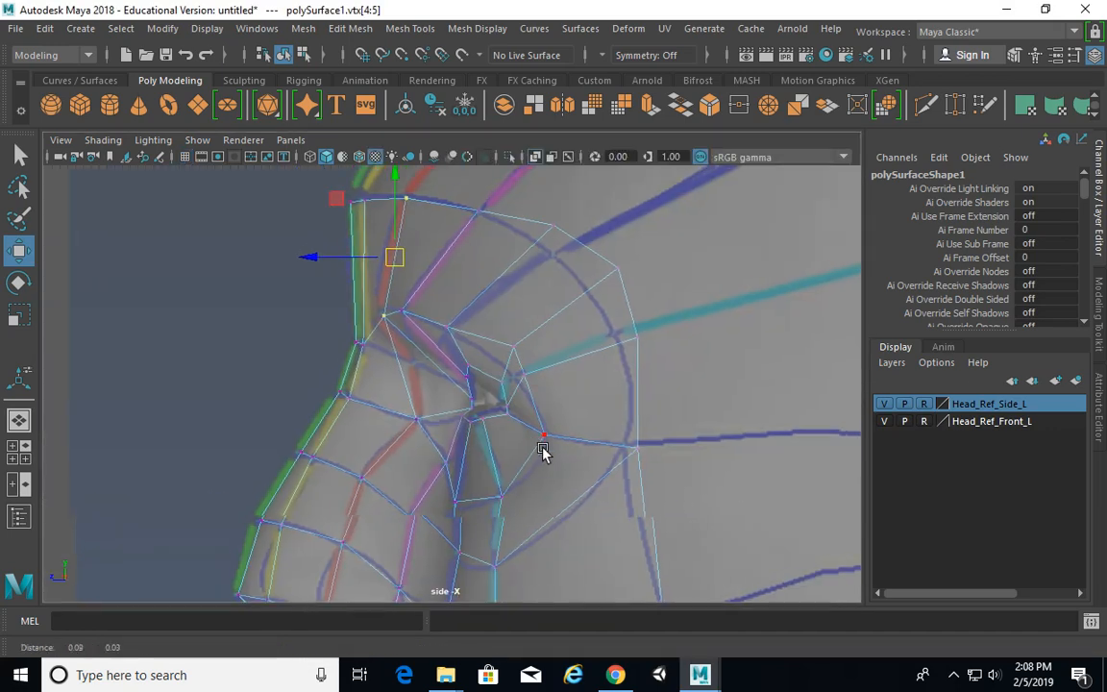
pyautogui.moveTo(362, 276); pyautogui.dragTo(348, 277)
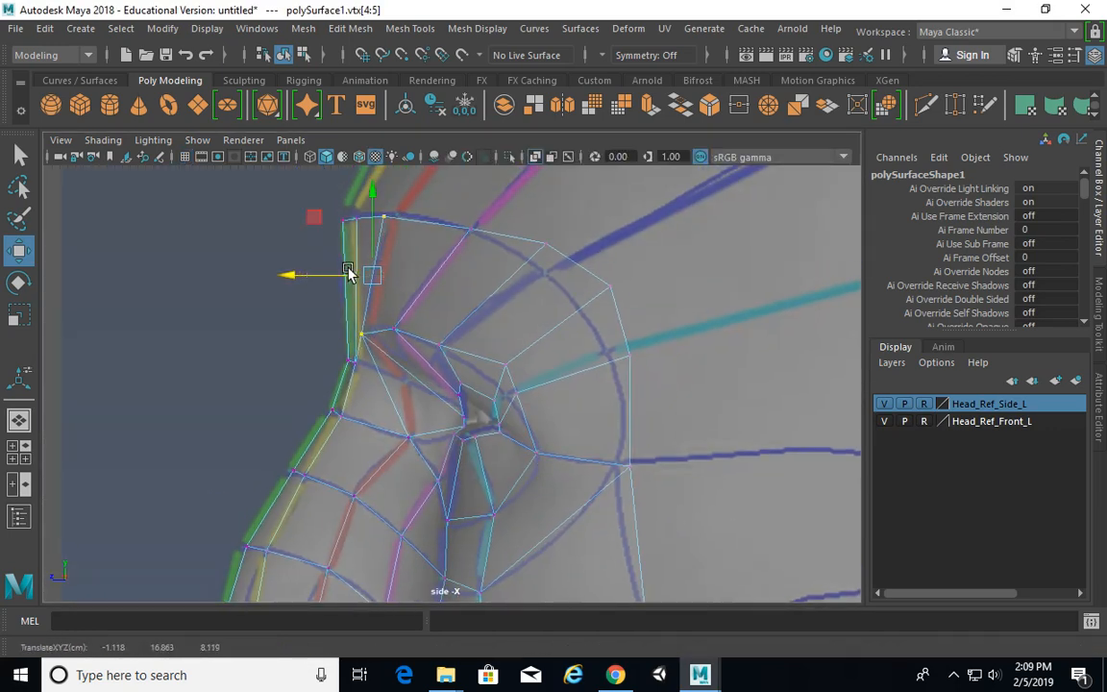
pyautogui.click(375, 218)
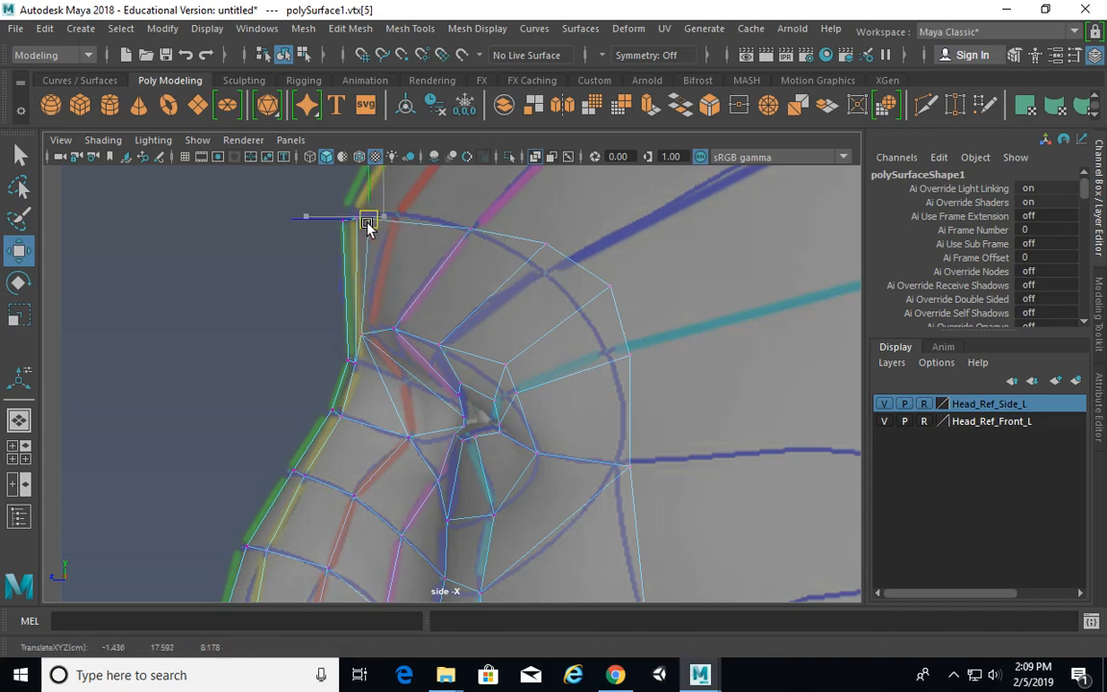
# Step: Move the next forehead vertex and the brow vertex below it forward onto the red guide line, checking the shape in perspective
pyautogui.click(461, 218)
pyautogui.moveTo(462, 221); pyautogui.dragTo(395, 221)
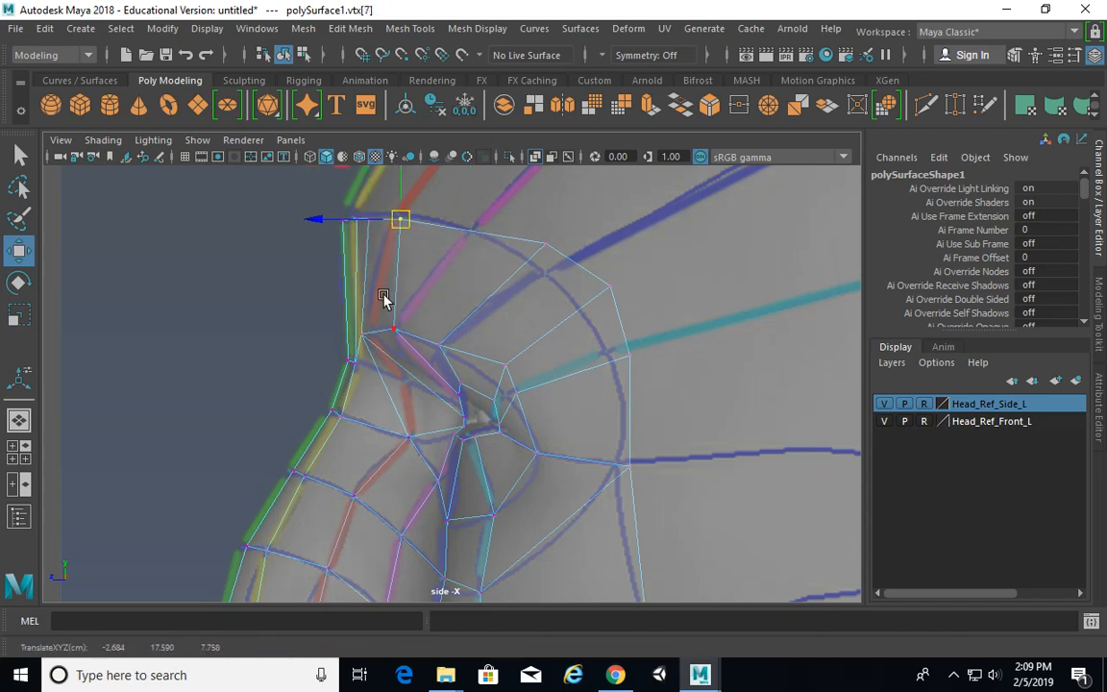
pyautogui.click(392, 331)
pyautogui.moveTo(390, 333); pyautogui.dragTo(376, 338)
pyautogui.press('space')
pyautogui.press('space')
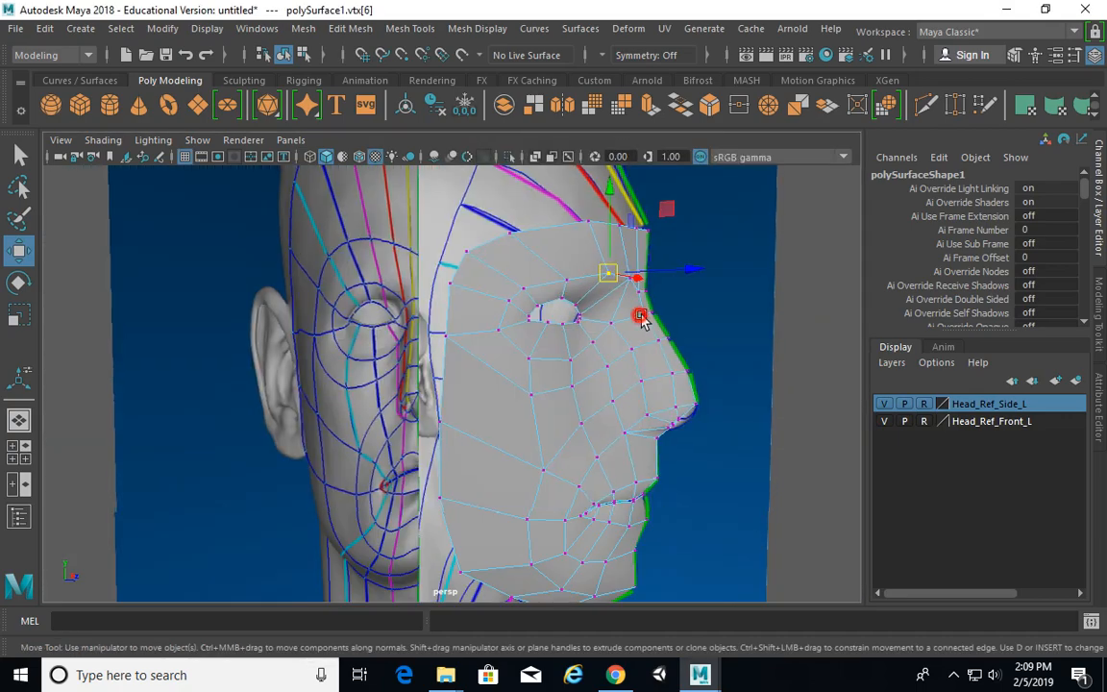
pyautogui.keyDown('alt'); pyautogui.moveTo(640, 316); pyautogui.dragTo(586, 317); pyautogui.keyUp('alt')
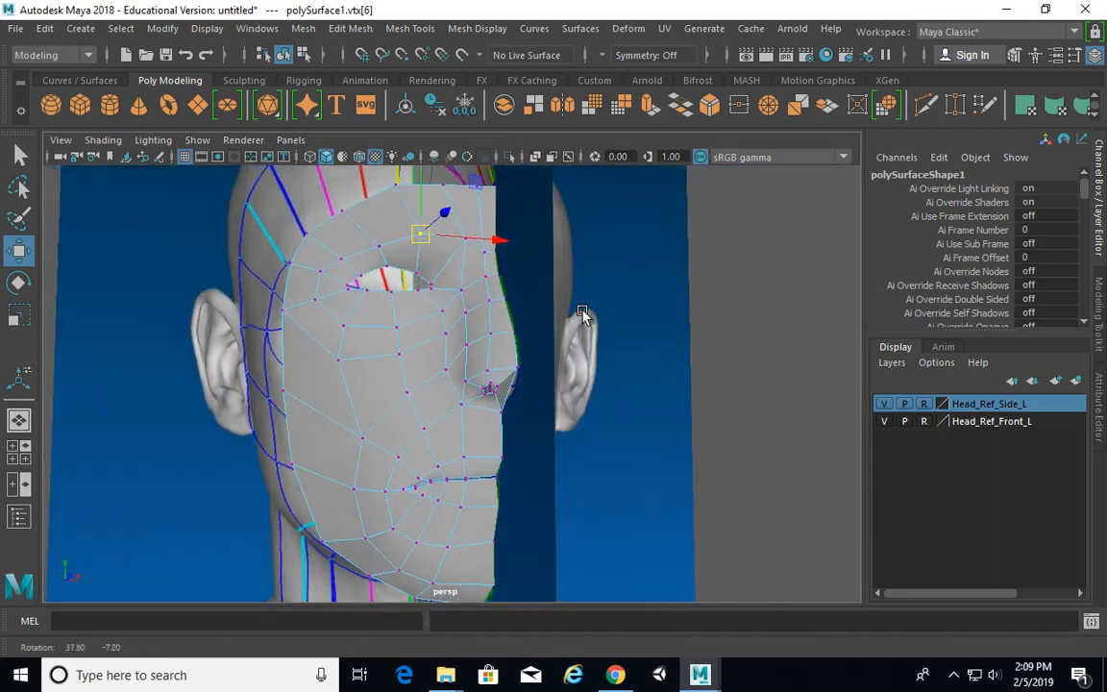
# Step: Move the next brow vertex and the forehead vertex above it forward onto the magenta guide line in the side view
pyautogui.press('space')
pyautogui.press('space')
pyautogui.scroll(1, 361, 377)
pyautogui.keyDown('alt'); pyautogui.moveTo(413, 370); pyautogui.dragTo(438, 363); pyautogui.keyUp('alt')
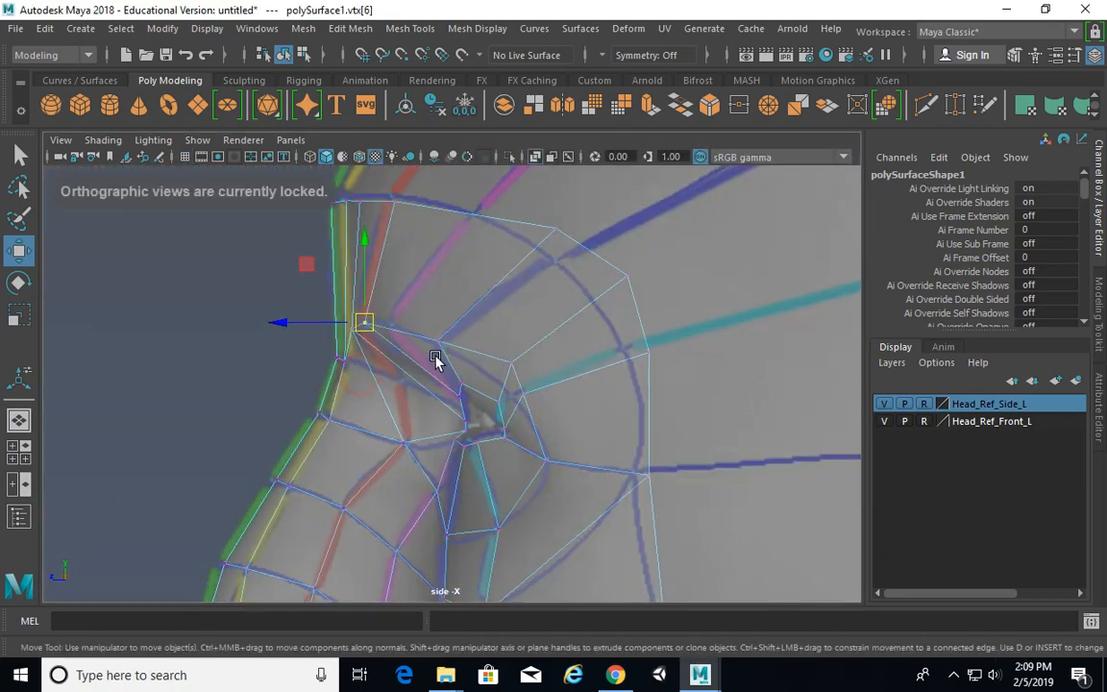
pyautogui.keyDown('alt'); pyautogui.moveTo(413, 335); pyautogui.dragTo(396, 356, button='middle'); pyautogui.keyUp('alt')
pyautogui.moveTo(393, 343); pyautogui.dragTo(357, 308)
pyautogui.moveTo(424, 362); pyautogui.dragTo(380, 348)
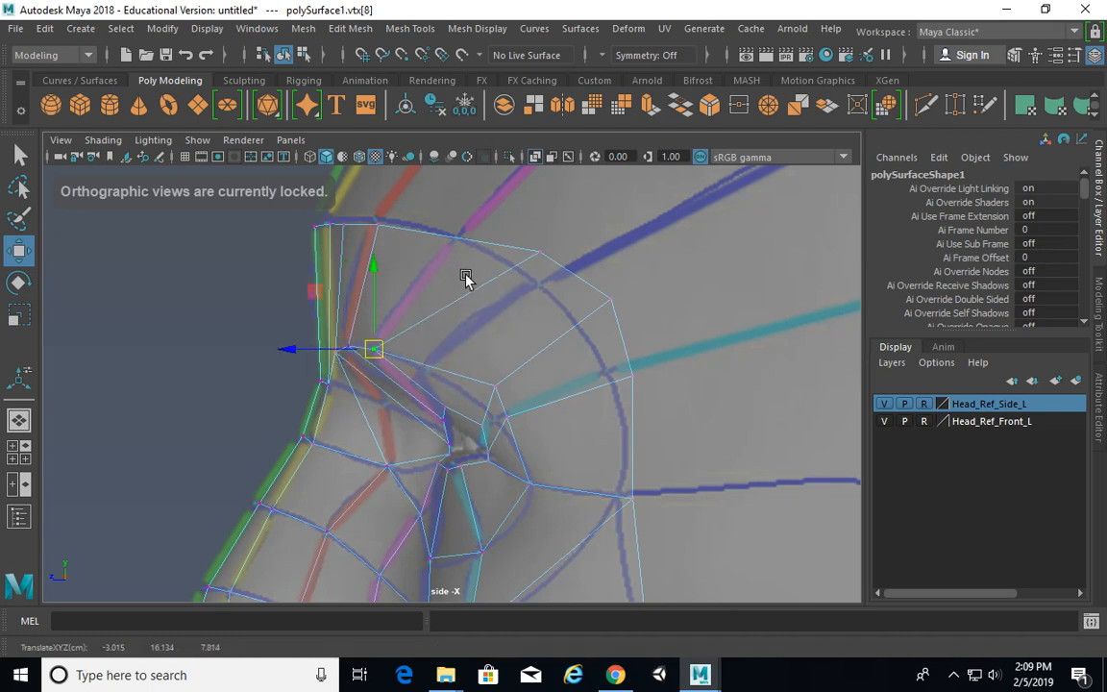
pyautogui.moveTo(519, 231); pyautogui.dragTo(461, 237)
# Step: Move the next outer forehead vertex and its brow vertex forward onto the diagonal blue guide line
pyautogui.keyDown('alt'); pyautogui.moveTo(616, 317); pyautogui.dragTo(586, 302, button='middle'); pyautogui.keyUp('alt')
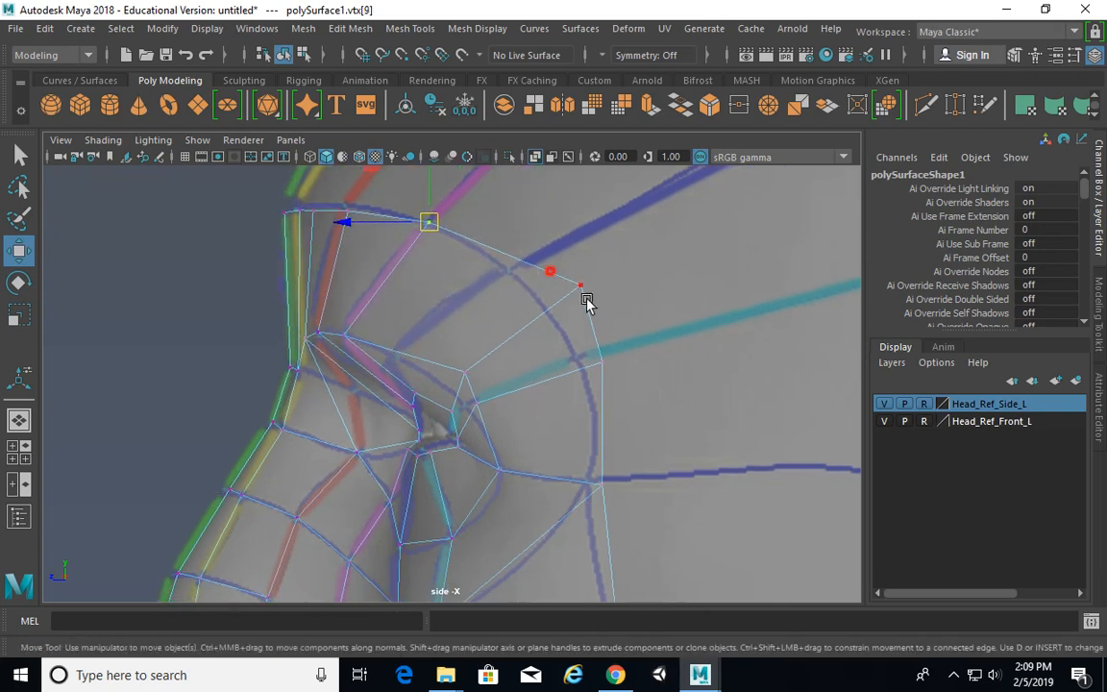
pyautogui.click(583, 289)
pyautogui.moveTo(580, 287); pyautogui.dragTo(514, 276)
pyautogui.click(466, 376)
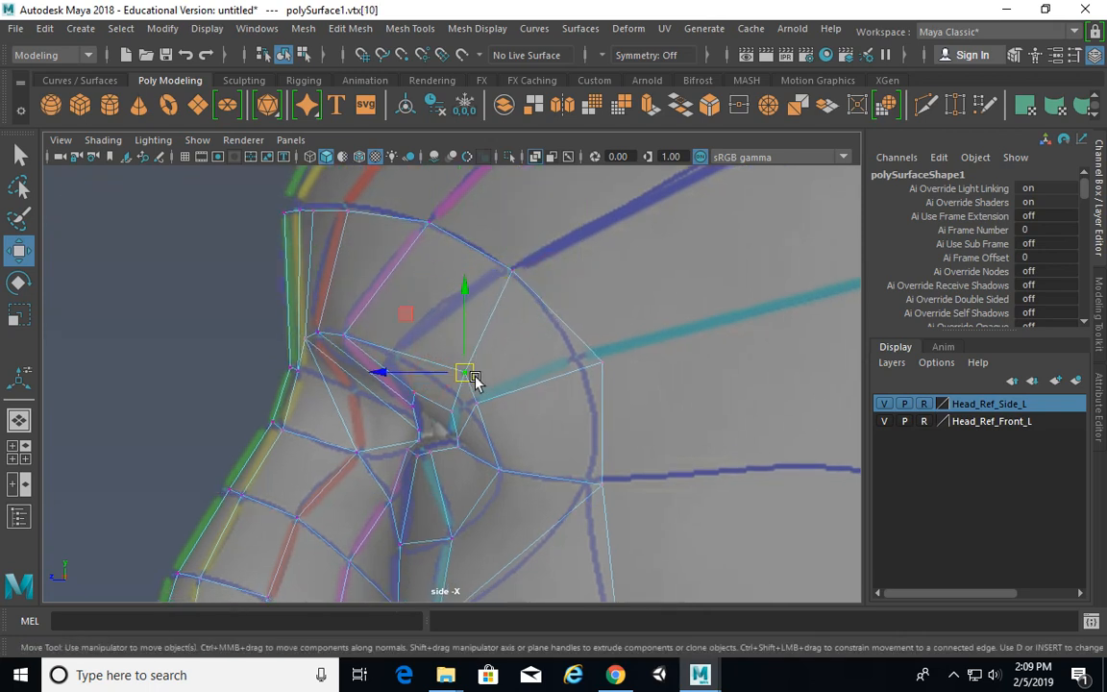
pyautogui.moveTo(464, 375); pyautogui.dragTo(401, 361)
# Step: Place the following inner and outer vertices on the cyan guide line and the outer vertex below on its blue guide intersection
pyautogui.keyDown('alt'); pyautogui.moveTo(643, 388); pyautogui.dragTo(601, 327, button='middle'); pyautogui.keyUp('alt')
pyautogui.moveTo(440, 352); pyautogui.dragTo(436, 352)
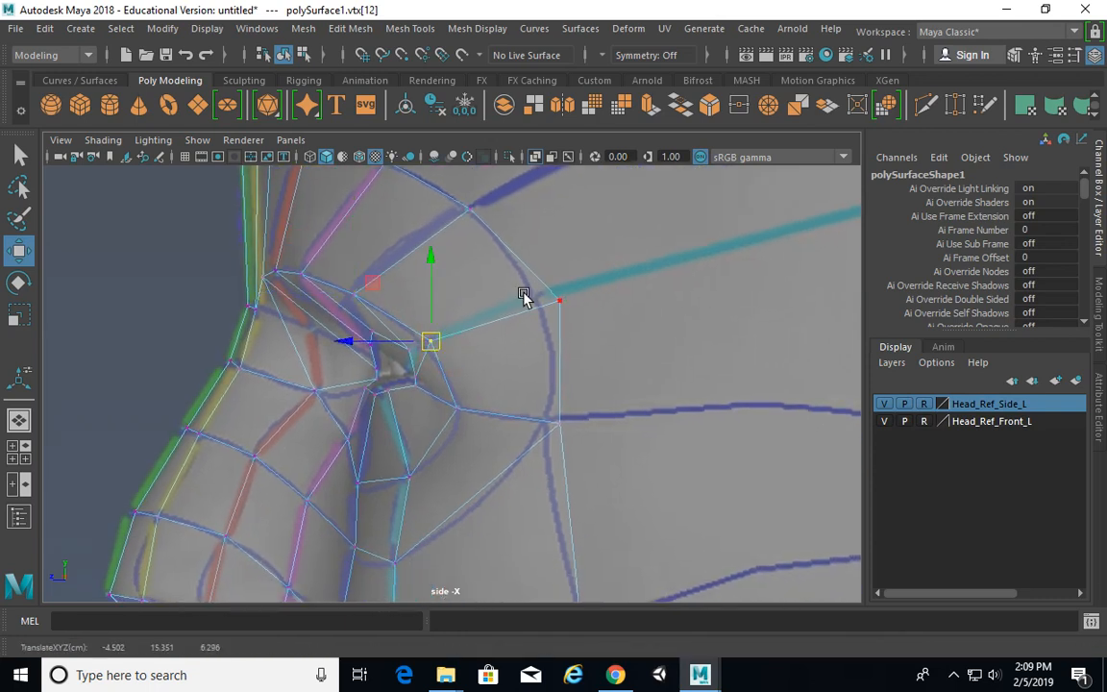
pyautogui.click(566, 304)
pyautogui.moveTo(566, 304); pyautogui.dragTo(548, 300)
pyautogui.keyDown('alt'); pyautogui.moveTo(560, 358); pyautogui.dragTo(573, 327, button='middle'); pyautogui.keyUp('alt')
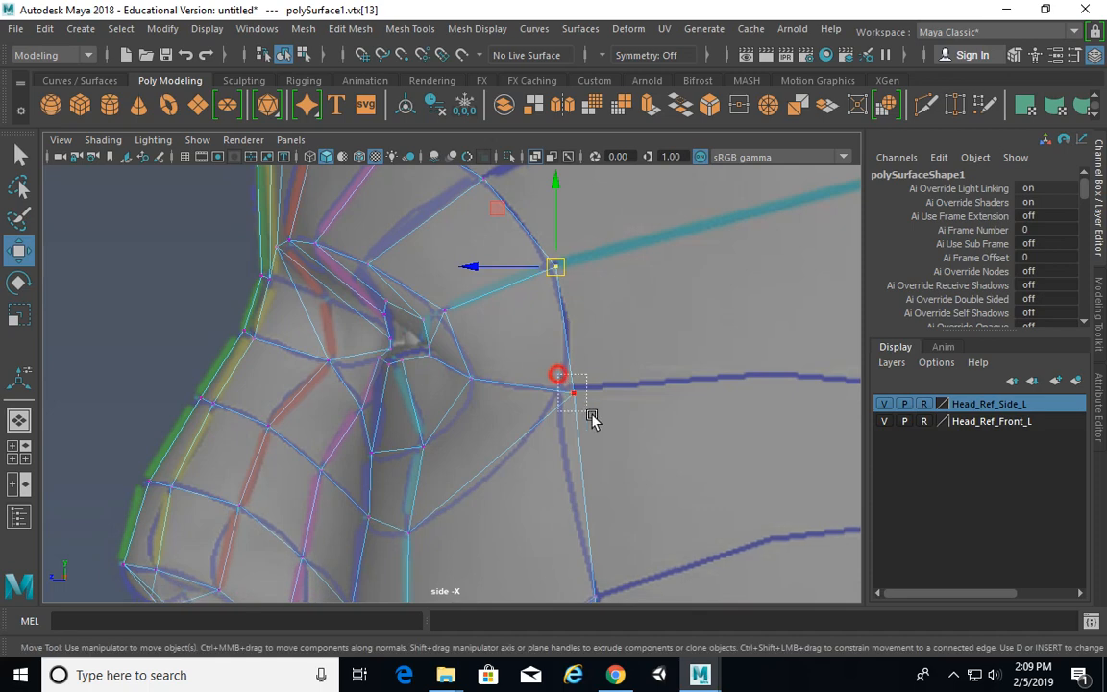
pyautogui.click(568, 391)
pyautogui.keyDown('alt'); pyautogui.moveTo(567, 390); pyautogui.dragTo(596, 381, button='middle'); pyautogui.keyUp('alt')
# Step: Reposition the two upper eyelid vertices toward the reference eye in the side view and check the face in perspective
pyautogui.scroll(1, 516, 332)
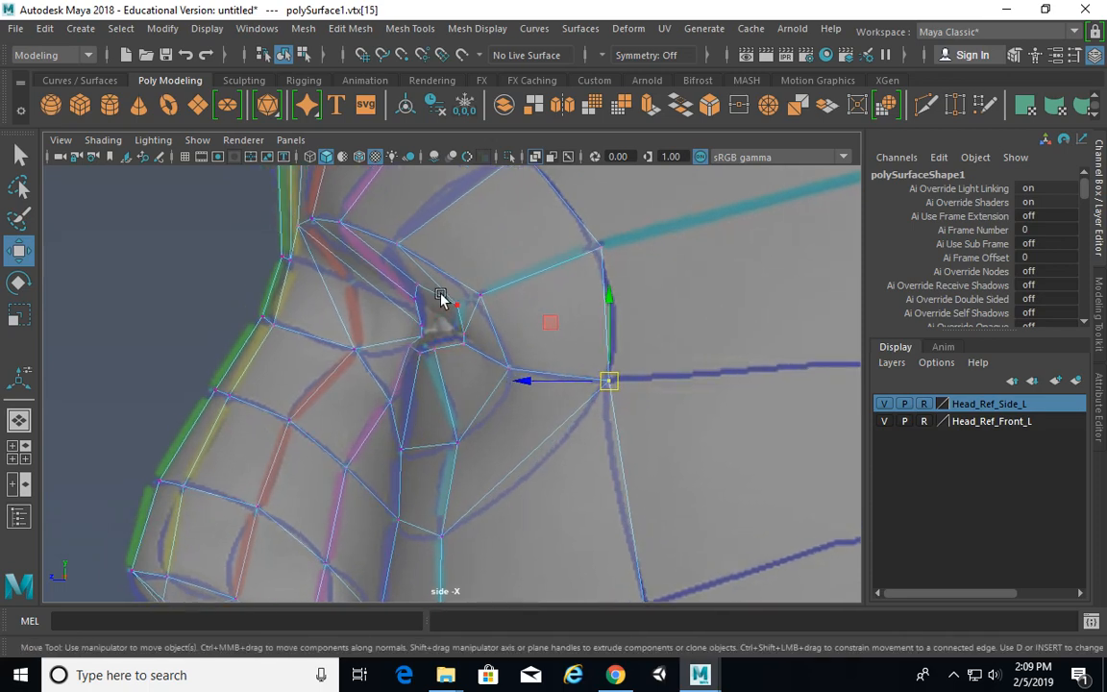
pyautogui.moveTo(466, 314); pyautogui.dragTo(457, 325)
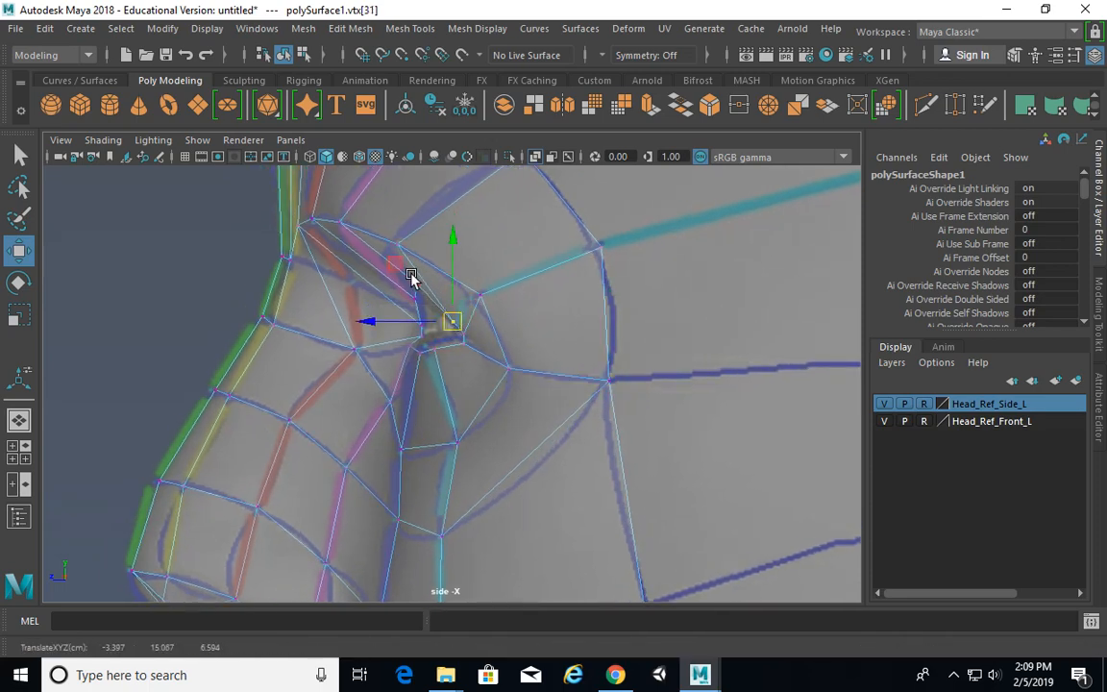
pyautogui.click(420, 286)
pyautogui.moveTo(421, 286); pyautogui.dragTo(423, 292)
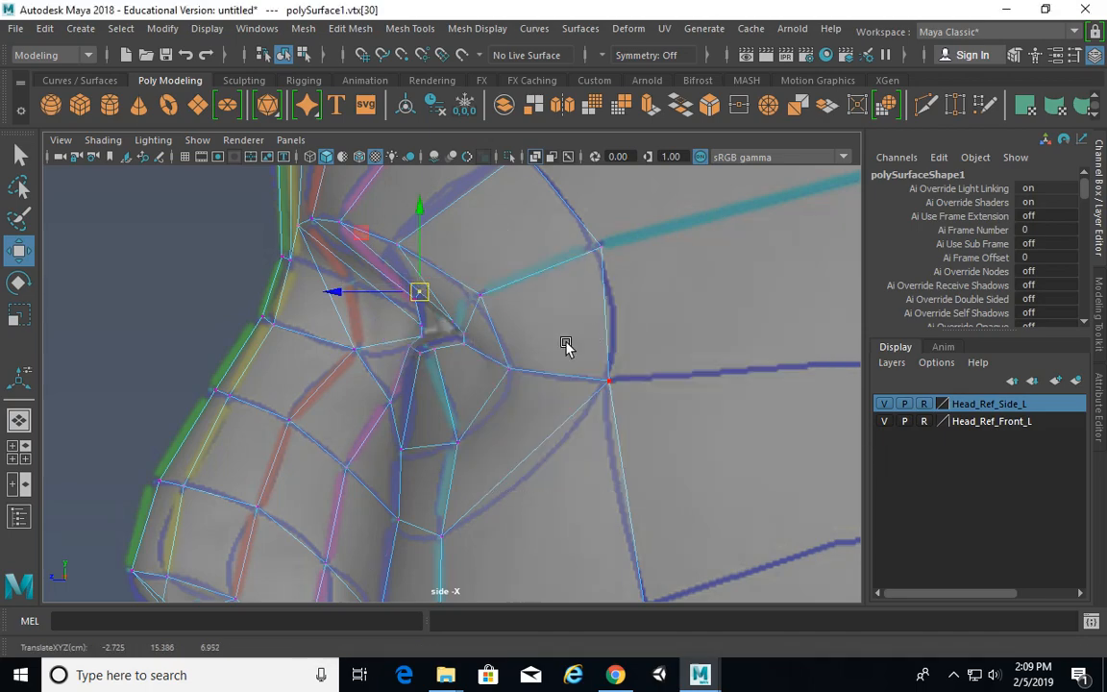
pyautogui.press('space')
pyautogui.press('space')
pyautogui.keyDown('alt'); pyautogui.moveTo(700, 346); pyautogui.dragTo(606, 304); pyautogui.keyUp('alt')
pyautogui.keyDown('alt'); pyautogui.moveTo(696, 344); pyautogui.dragTo(476, 297); pyautogui.keyUp('alt')
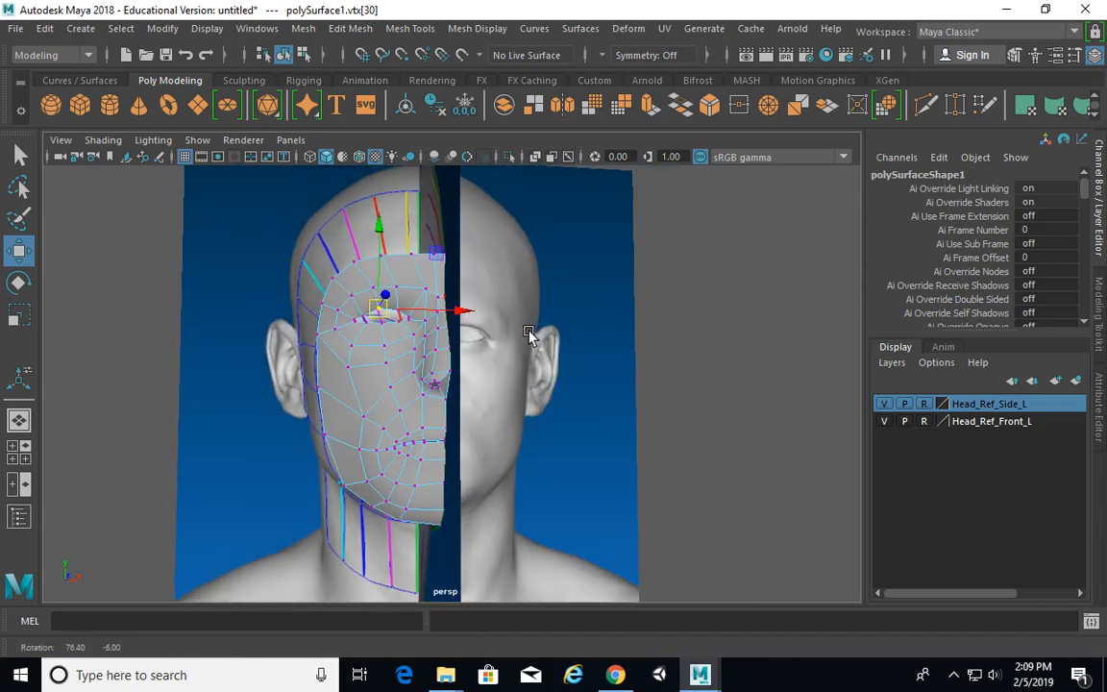
# Step: Return to object selection, harden the edges of the whole half-face mesh, and deselect it
pyautogui.press('F8')
pyautogui.press('F8')
pyautogui.keyDown('alt'); pyautogui.moveTo(725, 312); pyautogui.dragTo(654, 438); pyautogui.keyUp('alt')
pyautogui.click(853, 387)
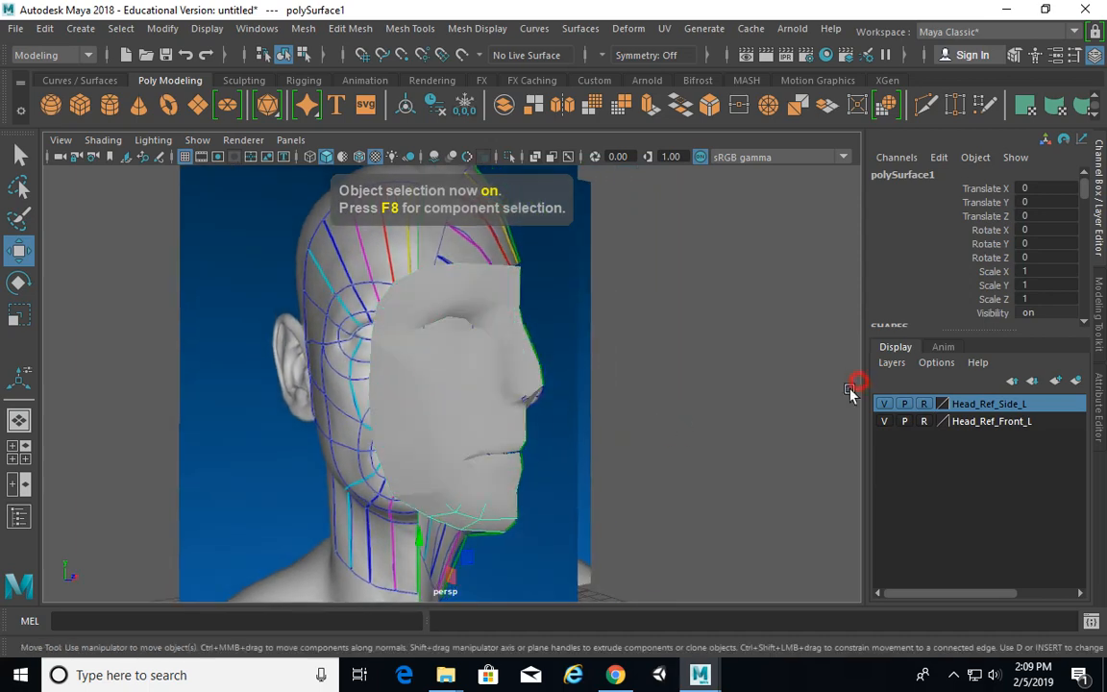
pyautogui.click(477, 410)
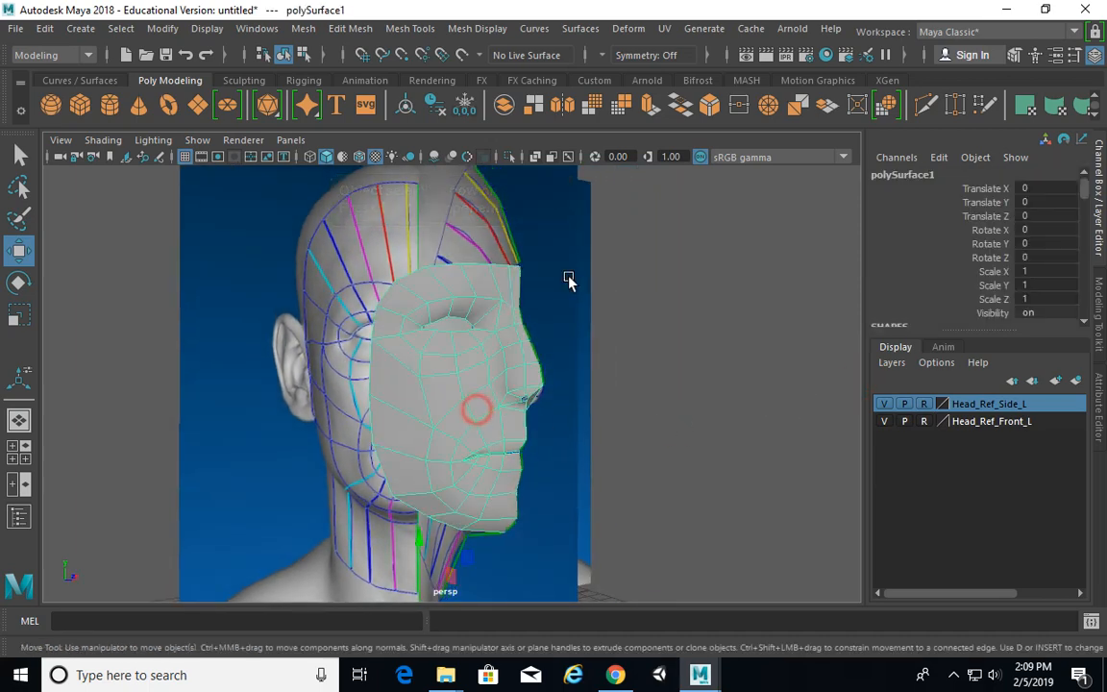
pyautogui.click(478, 29)
pyautogui.click(492, 177)
pyautogui.click(674, 361)
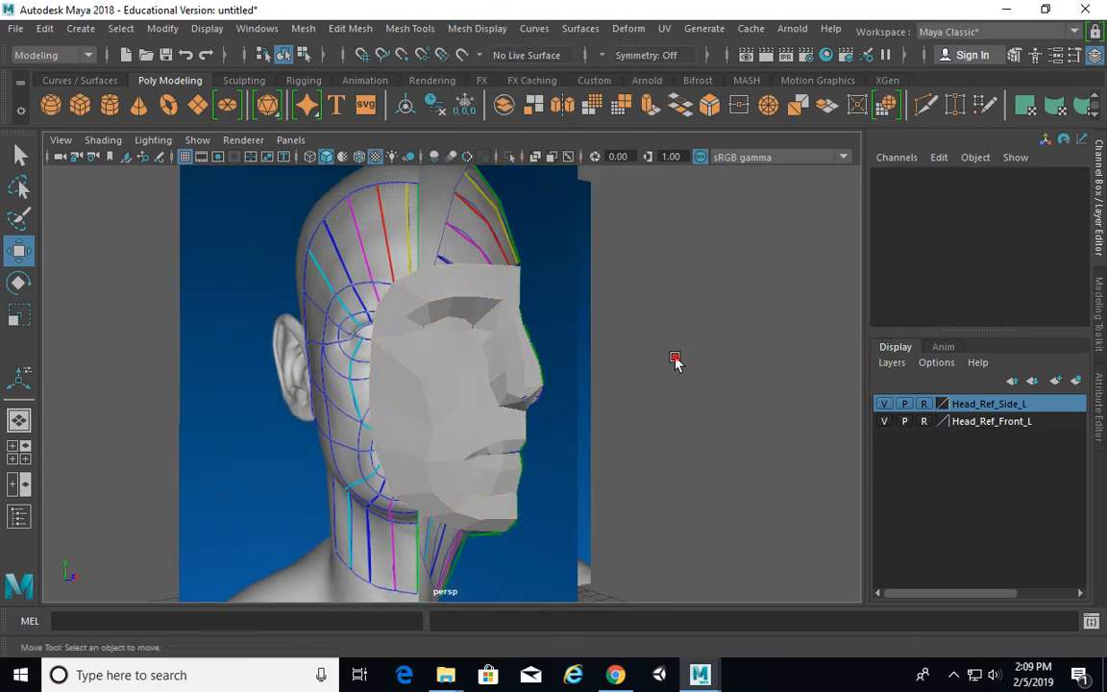
# Step: Hide the Head_Ref_Front_L and Head_Ref_Side_L reference layers
pyautogui.keyDown('alt'); pyautogui.moveTo(675, 360); pyautogui.dragTo(643, 359); pyautogui.keyUp('alt')
pyautogui.keyDown('alt'); pyautogui.moveTo(660, 354); pyautogui.dragTo(530, 321, button='right'); pyautogui.keyUp('alt')
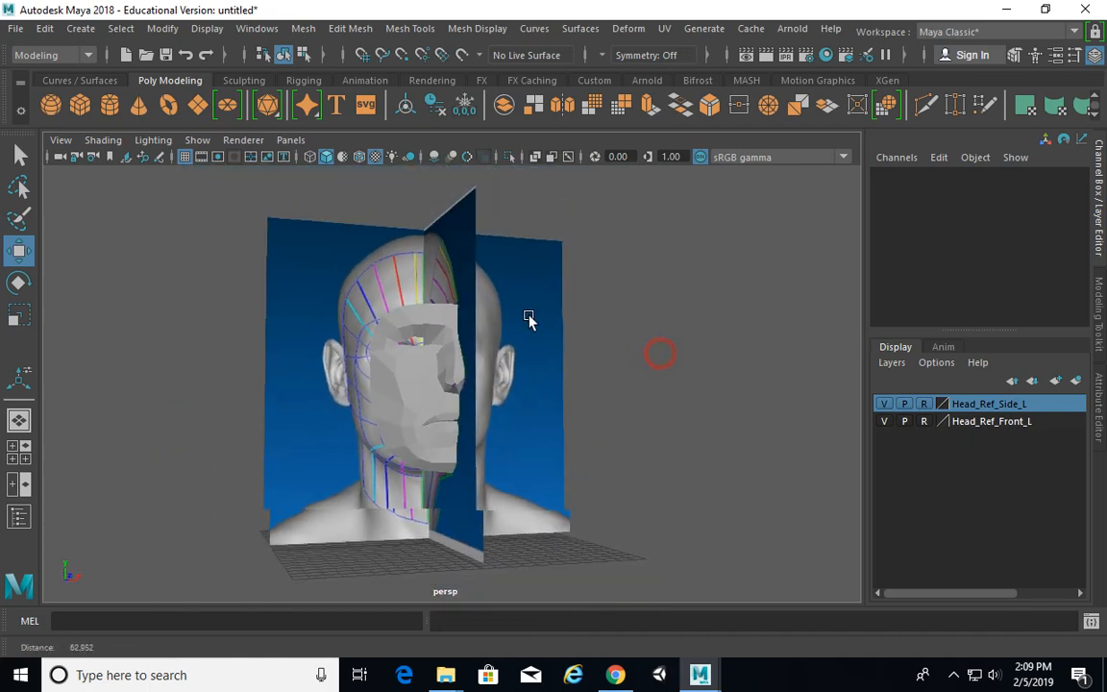
pyautogui.click(884, 421)
pyautogui.click(884, 404)
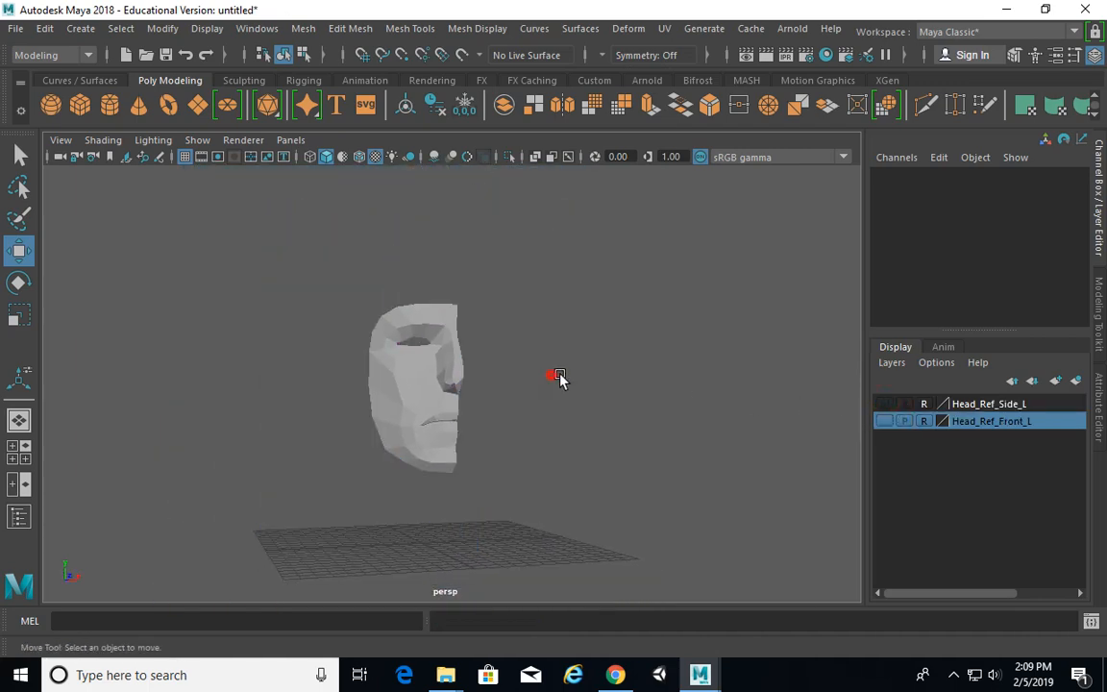
# Step: Switch the half-face mesh to vertex editing and select the ring of vertices around the nostril opening
pyautogui.moveTo(559, 374)
pyautogui.keyDown('alt'); pyautogui.mouseDown()
pyautogui.moveTo(630, 376)
pyautogui.moveTo(606, 386)
pyautogui.moveTo(508, 373)
pyautogui.moveTo(679, 386)
pyautogui.moveTo(566, 385)
pyautogui.mouseUp(); pyautogui.keyUp('alt')
pyautogui.click(476, 369)
pyautogui.press('f')
pyautogui.keyDown('alt'); pyautogui.moveTo(567, 386); pyautogui.dragTo(602, 371, button='right'); pyautogui.keyUp('alt')
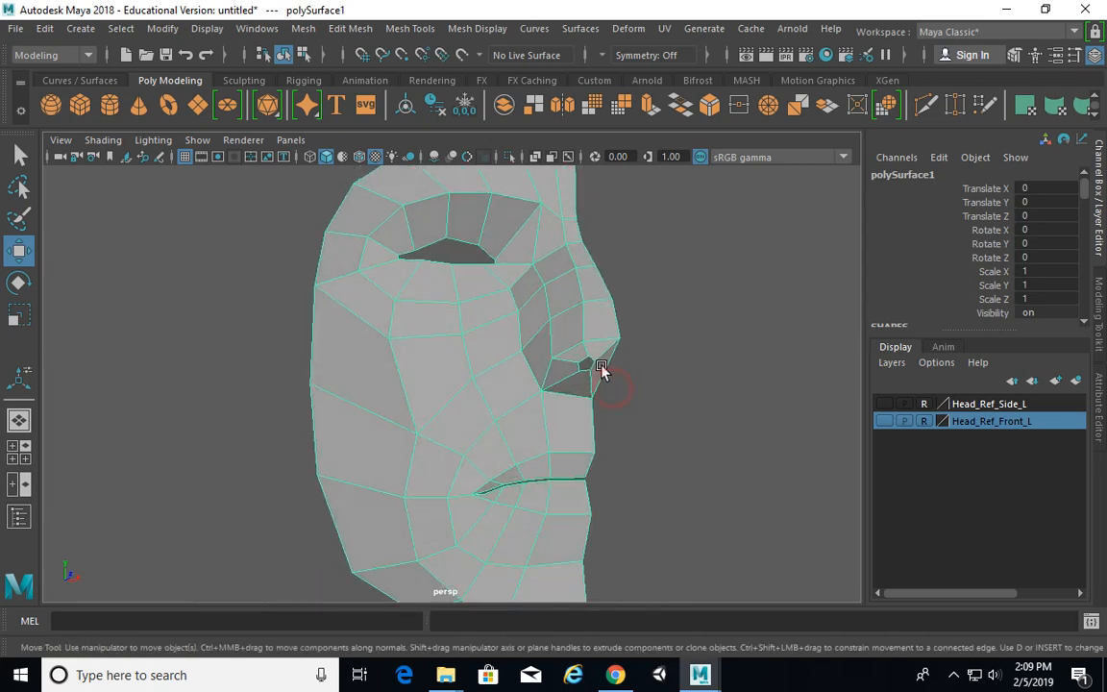
pyautogui.moveTo(601, 370)
pyautogui.keyDown('alt'); pyautogui.mouseDown()
pyautogui.moveTo(678, 395)
pyautogui.moveTo(588, 376)
pyautogui.moveTo(596, 359)
pyautogui.mouseUp(); pyautogui.keyUp('alt')
pyautogui.moveTo(597, 176); pyautogui.dragTo(539, 182, button='right')
pyautogui.moveTo(599, 392); pyautogui.dragTo(600, 393)
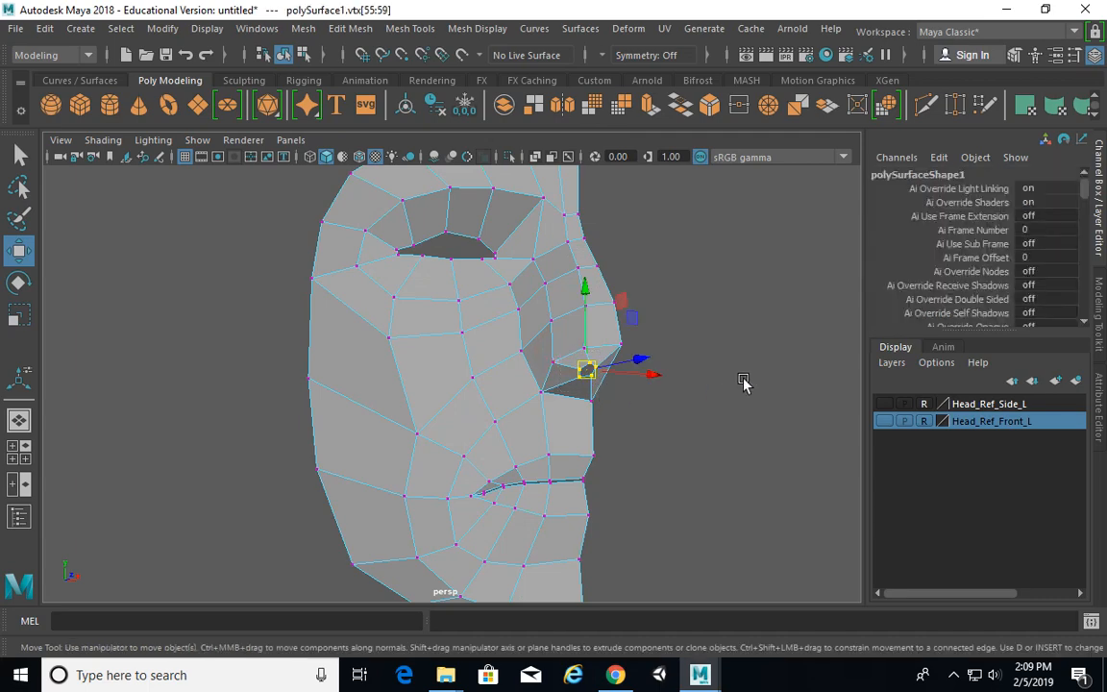
# Step: Show the Head_Ref_Front_L and Head_Ref_Side_L reference layers and compare the selected nostril vertices with the side reference
pyautogui.press('space')
pyautogui.click(889, 419)
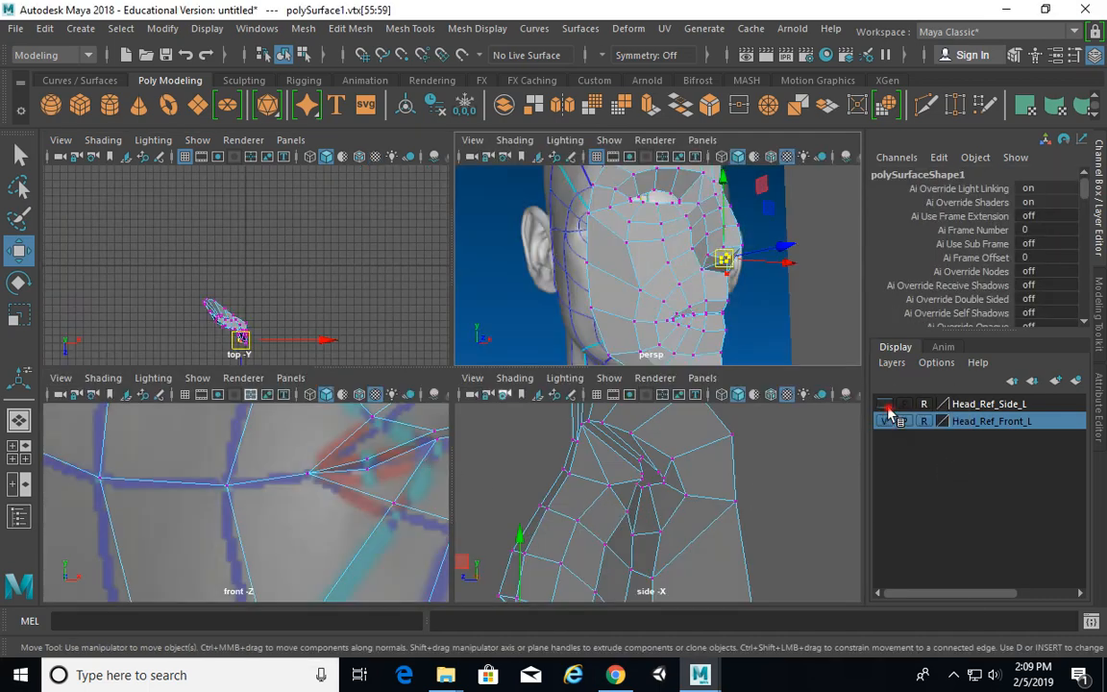
pyautogui.click(887, 406)
pyautogui.press('space')
pyautogui.keyDown('alt'); pyautogui.moveTo(552, 457); pyautogui.dragTo(583, 356, button='middle'); pyautogui.keyUp('alt')
pyautogui.press('space')
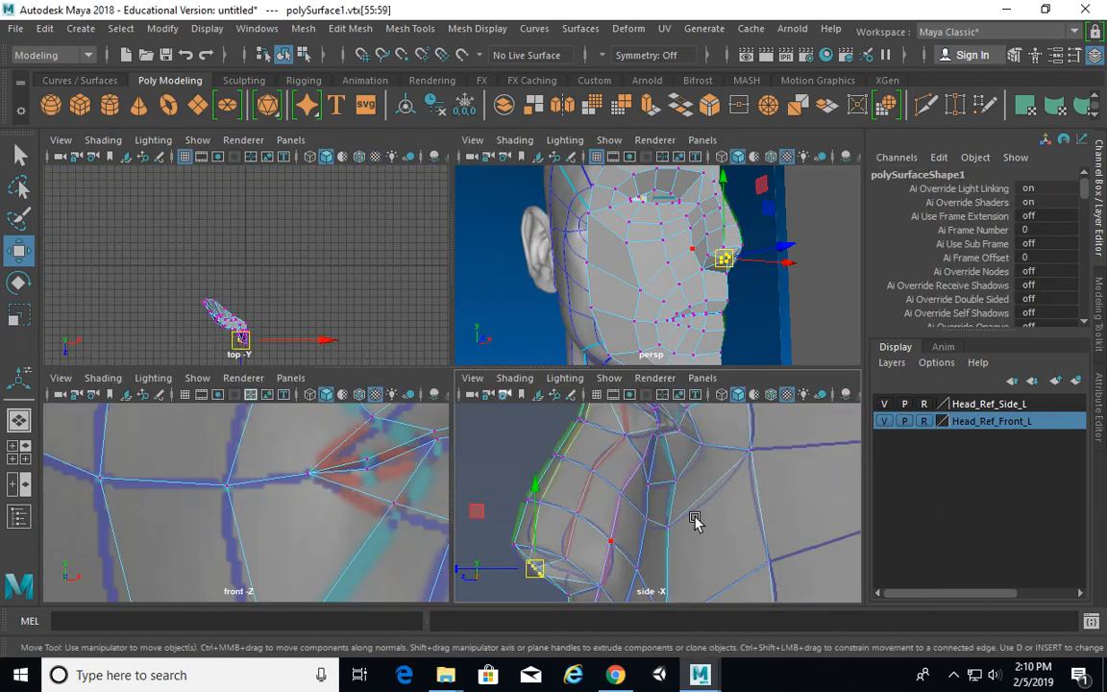
pyautogui.press('space')
pyautogui.keyDown('alt'); pyautogui.moveTo(563, 482); pyautogui.dragTo(722, 420, button='middle'); pyautogui.keyUp('alt')
pyautogui.scroll(4, 722, 420)
pyautogui.keyDown('alt'); pyautogui.moveTo(252, 514); pyautogui.dragTo(406, 363, button='middle'); pyautogui.keyUp('alt')
pyautogui.scroll(3, 539, 391)
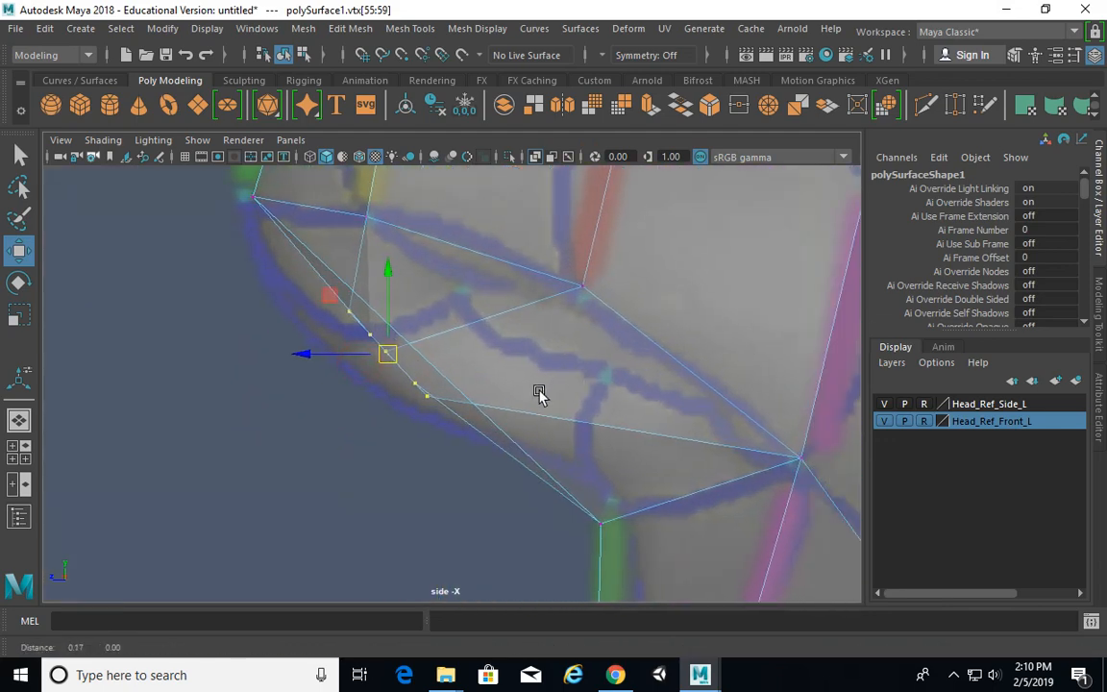
pyautogui.scroll(2, 442, 400)
# Step: Move only the nostril's upper inner vertex back onto its blue guide intersection in the side view
pyautogui.click(420, 396)
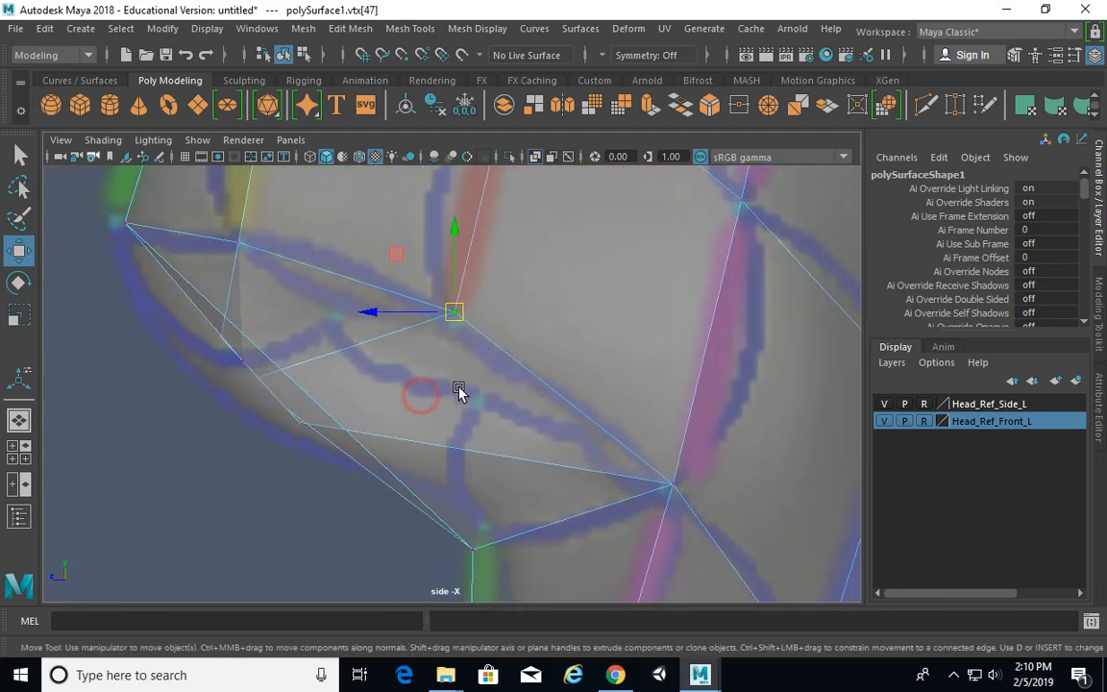
pyautogui.press('space')
pyautogui.keyDown('alt'); pyautogui.moveTo(348, 494); pyautogui.dragTo(251, 524, button='middle'); pyautogui.keyUp('alt')
pyautogui.keyDown('alt'); pyautogui.moveTo(384, 457); pyautogui.dragTo(269, 502, button='middle'); pyautogui.keyUp('alt')
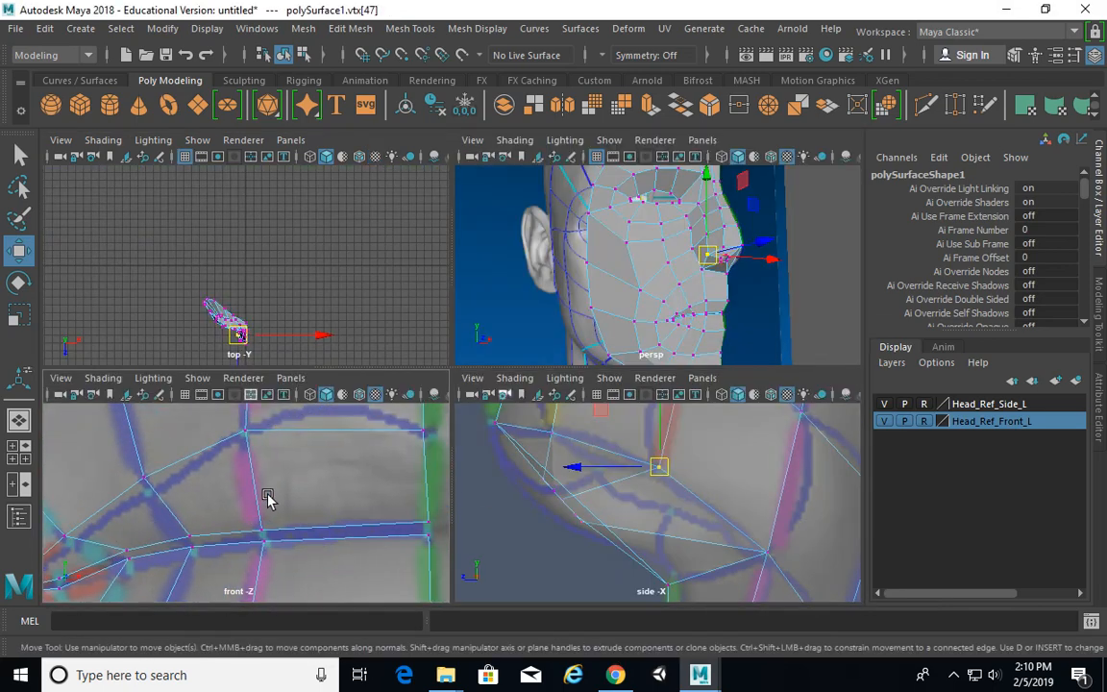
pyautogui.keyDown('alt'); pyautogui.moveTo(380, 423); pyautogui.dragTo(412, 535, button='middle'); pyautogui.keyUp('alt')
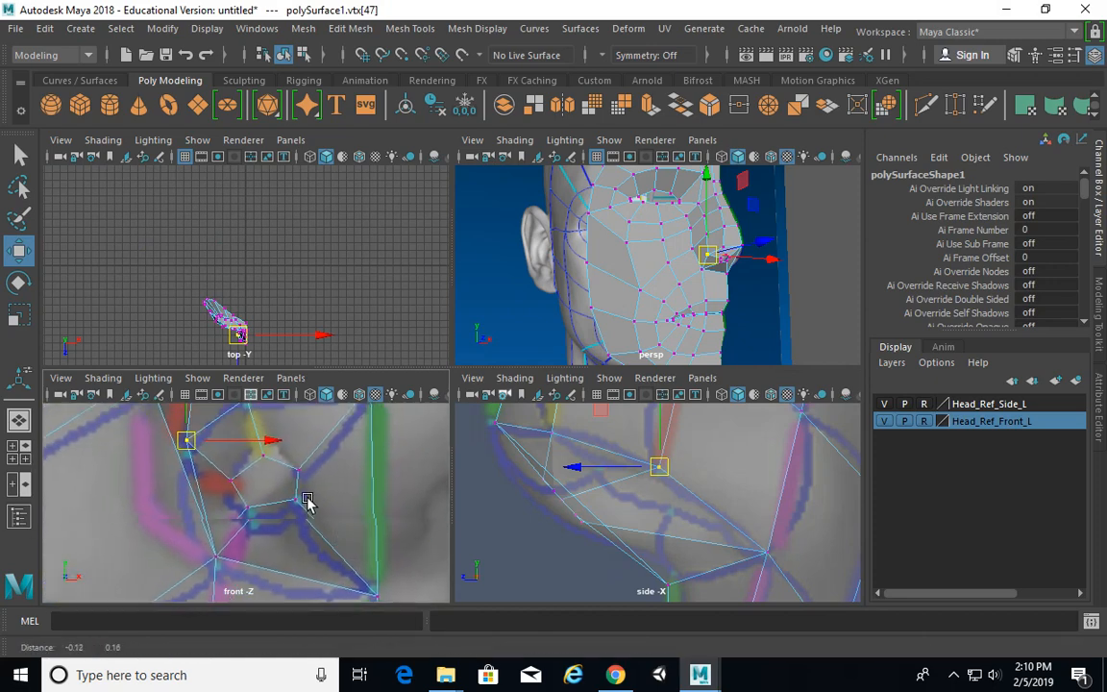
pyautogui.click(306, 477)
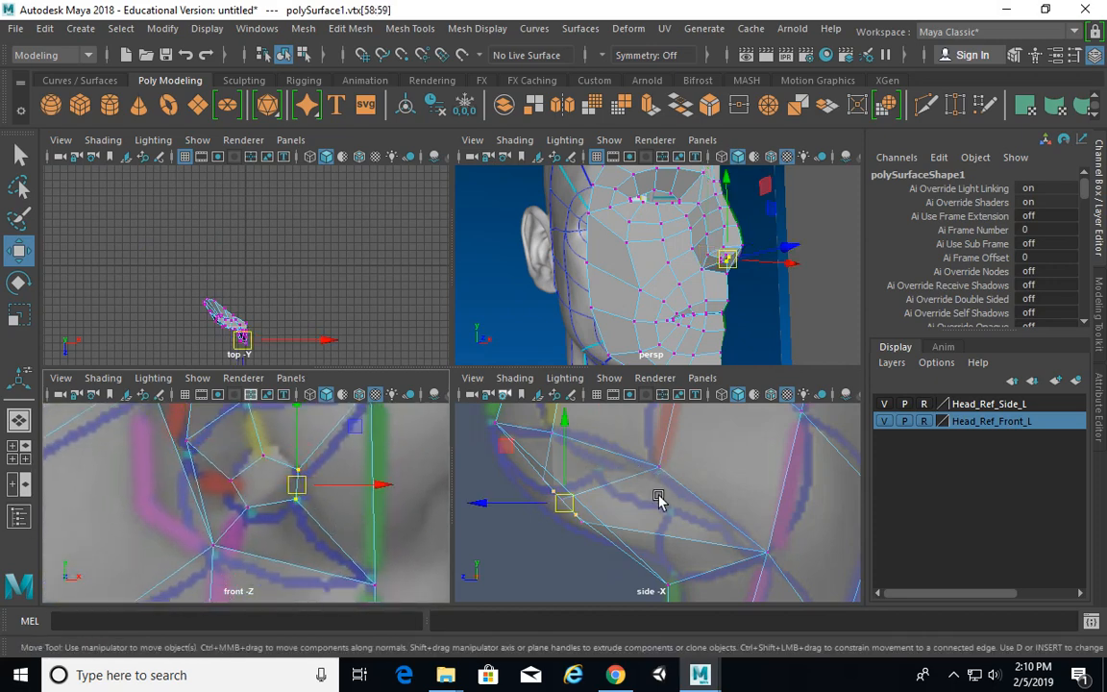
pyautogui.keyDown('alt'); pyautogui.moveTo(720, 485); pyautogui.dragTo(705, 464, button='middle'); pyautogui.keyUp('alt')
pyautogui.keyDown('alt'); pyautogui.moveTo(557, 504); pyautogui.dragTo(526, 488, button='middle'); pyautogui.keyUp('alt')
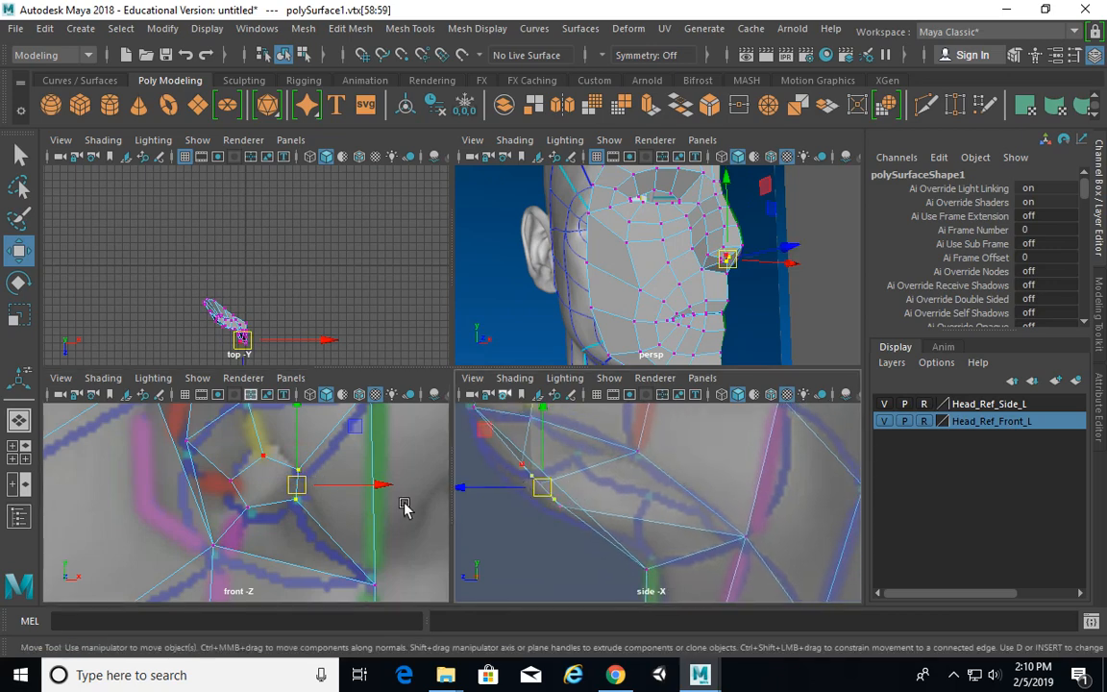
pyautogui.moveTo(363, 484); pyautogui.dragTo(336, 478)
pyautogui.hotkey('ctrl', 'z')
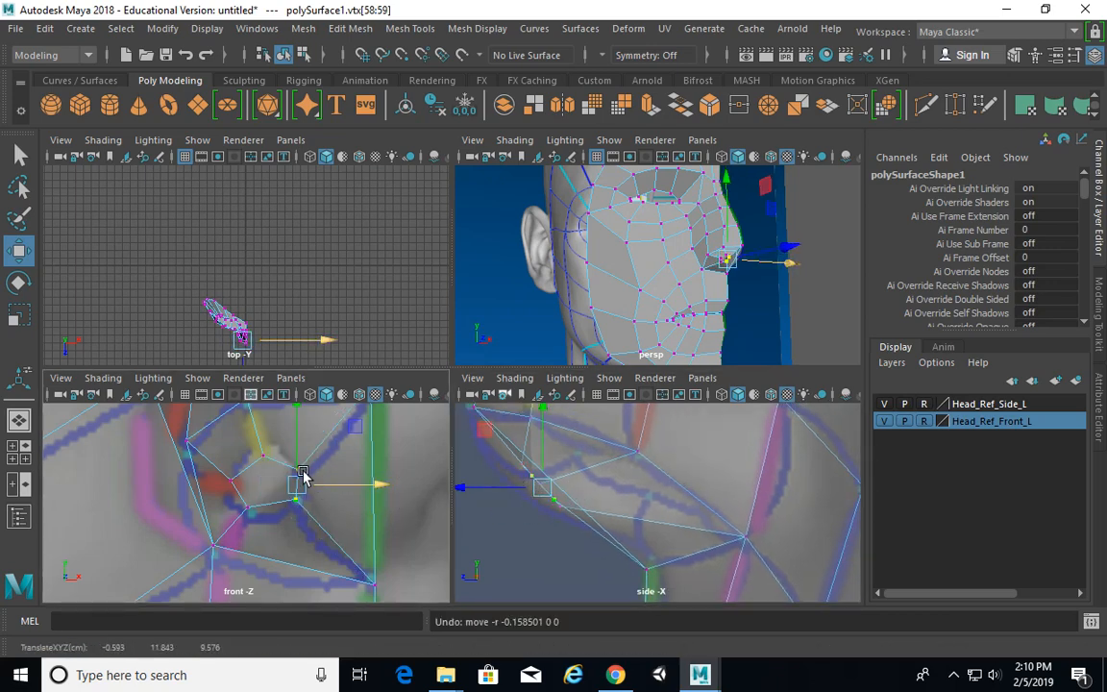
pyautogui.moveTo(281, 450); pyautogui.dragTo(328, 481)
pyautogui.moveTo(536, 481); pyautogui.dragTo(577, 460)
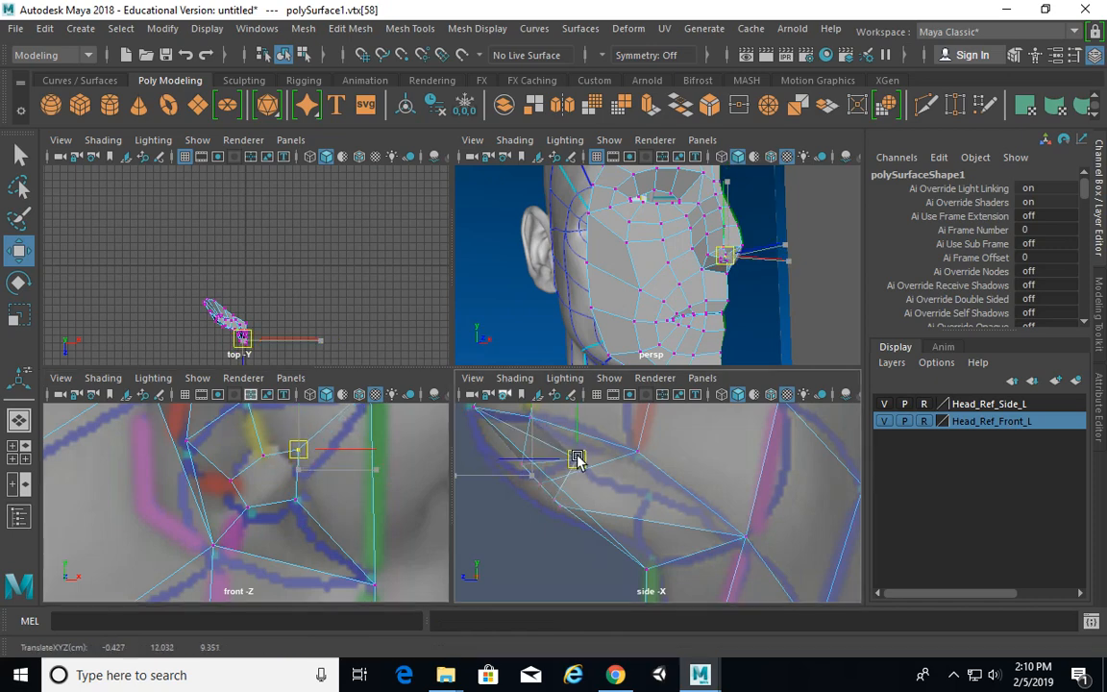
# Step: Move the nostril's lower inner and lower outer vertices back to the rear blue guide intersection in the side view
pyautogui.click(293, 501)
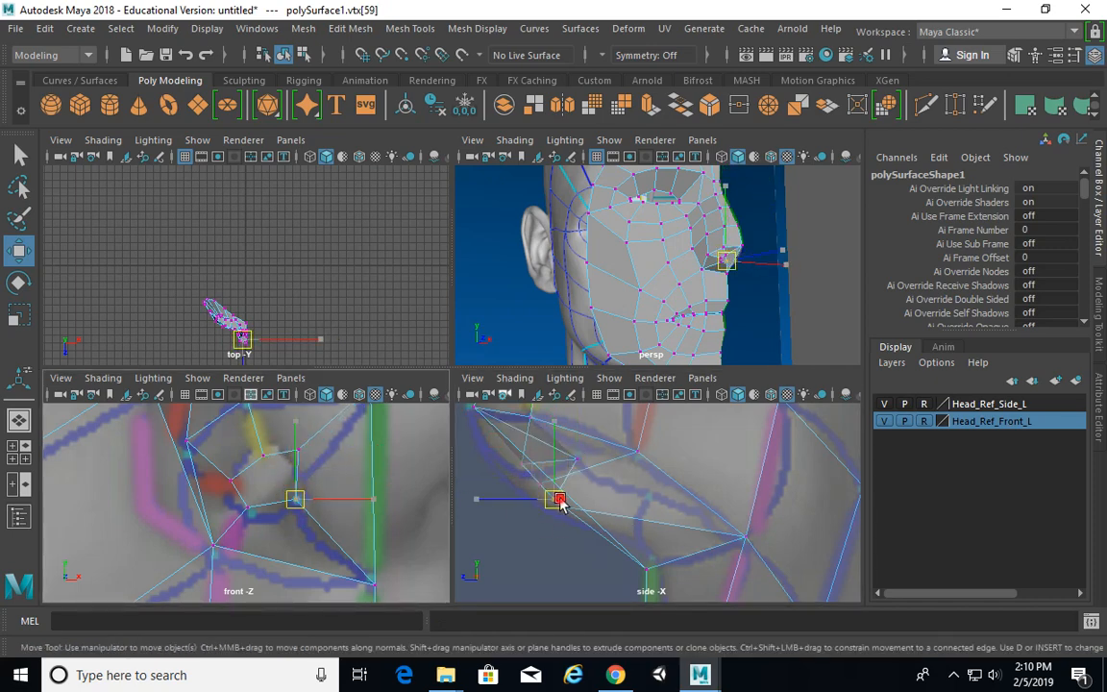
pyautogui.moveTo(561, 500); pyautogui.dragTo(651, 497)
pyautogui.keyDown('alt'); pyautogui.moveTo(275, 504); pyautogui.dragTo(292, 517, button='middle'); pyautogui.keyUp('alt')
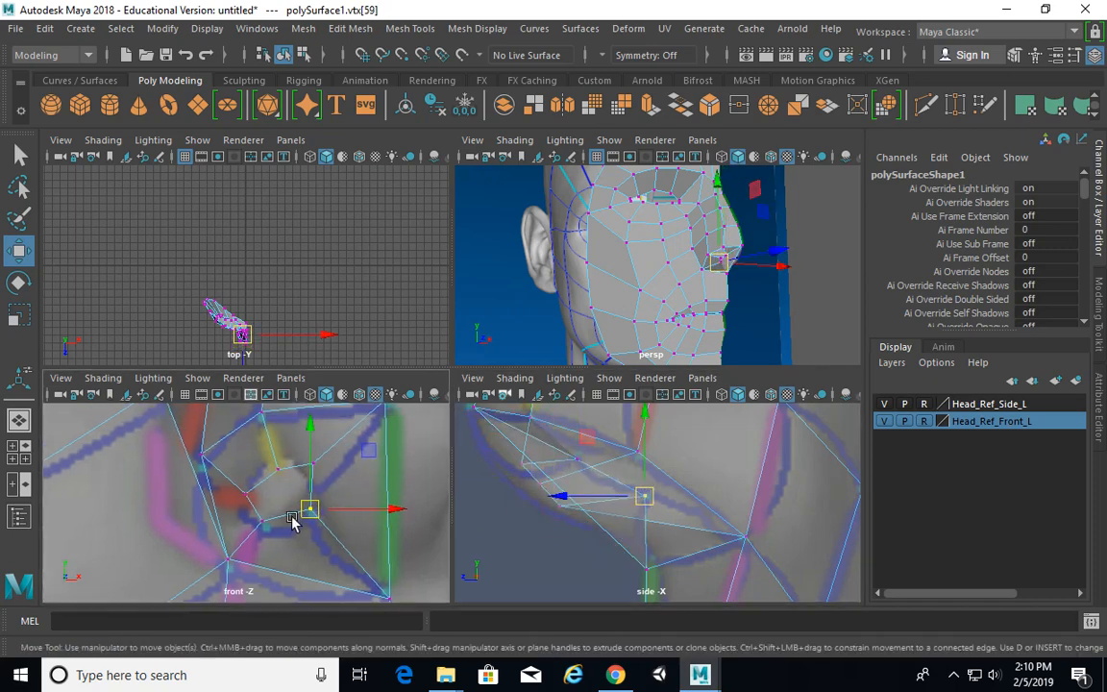
pyautogui.click(261, 521)
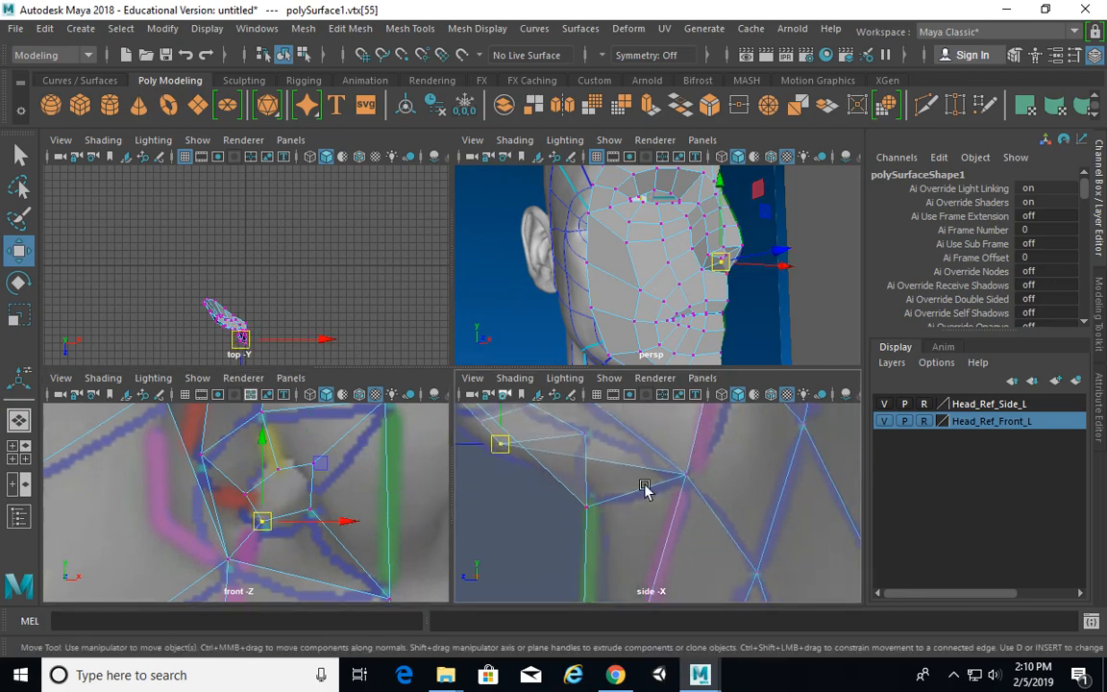
pyautogui.press('space')
pyautogui.keyDown('alt'); pyautogui.moveTo(749, 291); pyautogui.dragTo(688, 425); pyautogui.keyUp('alt')
pyautogui.press('space')
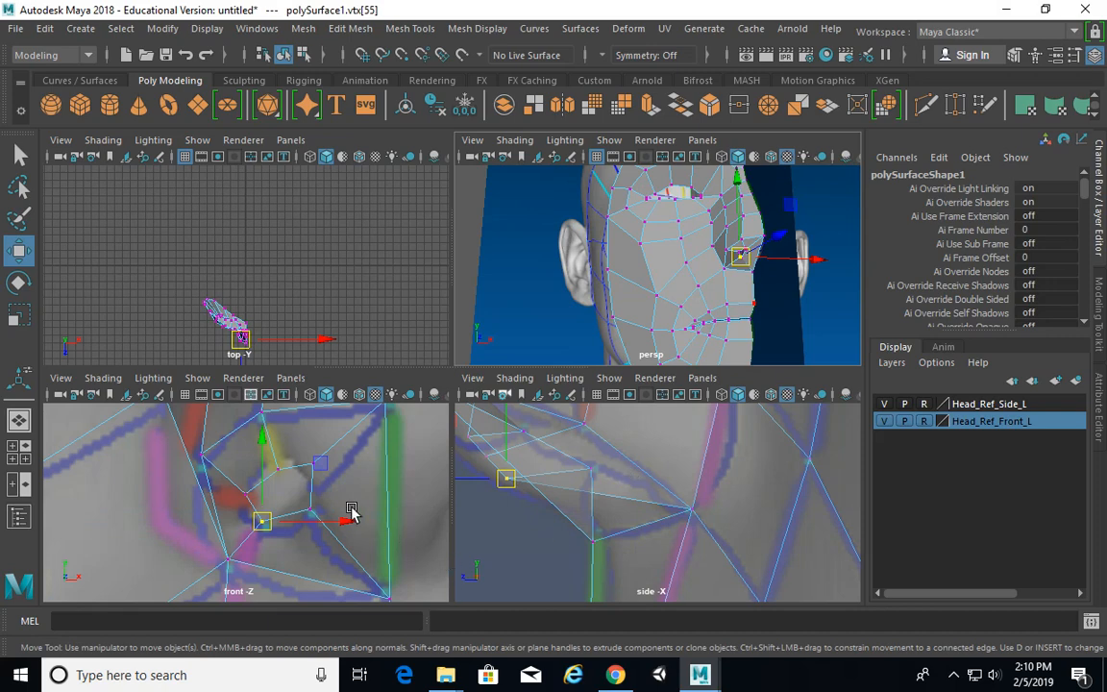
pyautogui.keyDown('alt'); pyautogui.moveTo(598, 510); pyautogui.dragTo(655, 534, button='middle'); pyautogui.keyUp('alt')
pyautogui.moveTo(568, 509); pyautogui.dragTo(641, 495)
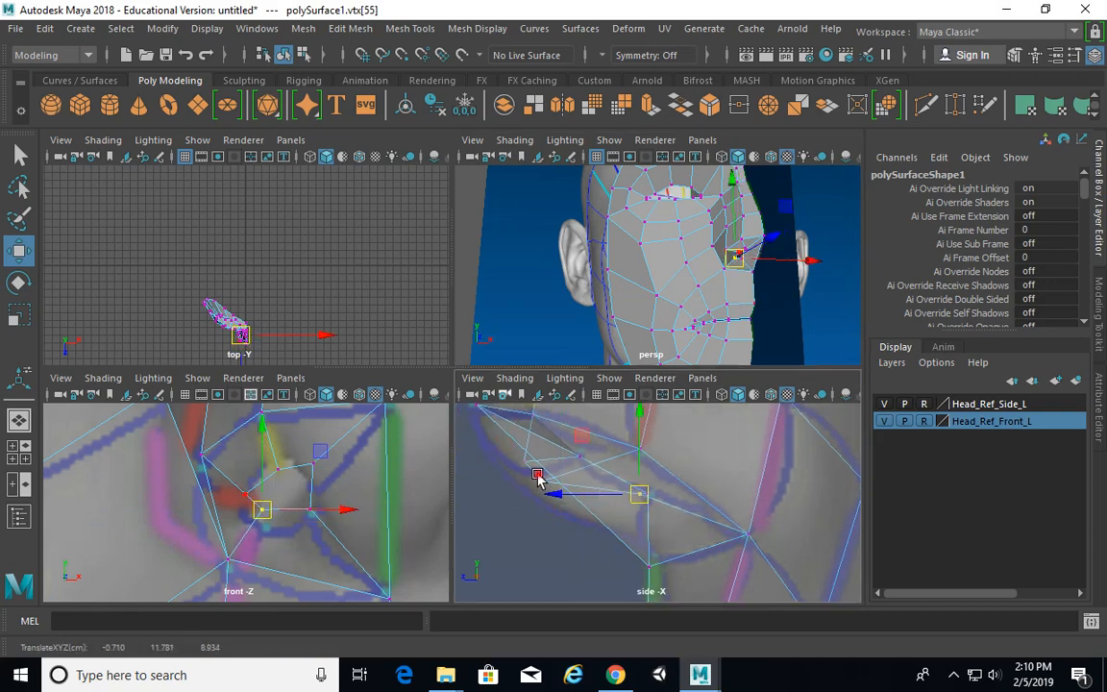
# Step: Move the nostril's outer and top vertices back along the blue guide in the side view and check them in perspective
pyautogui.moveTo(537, 478); pyautogui.dragTo(596, 481)
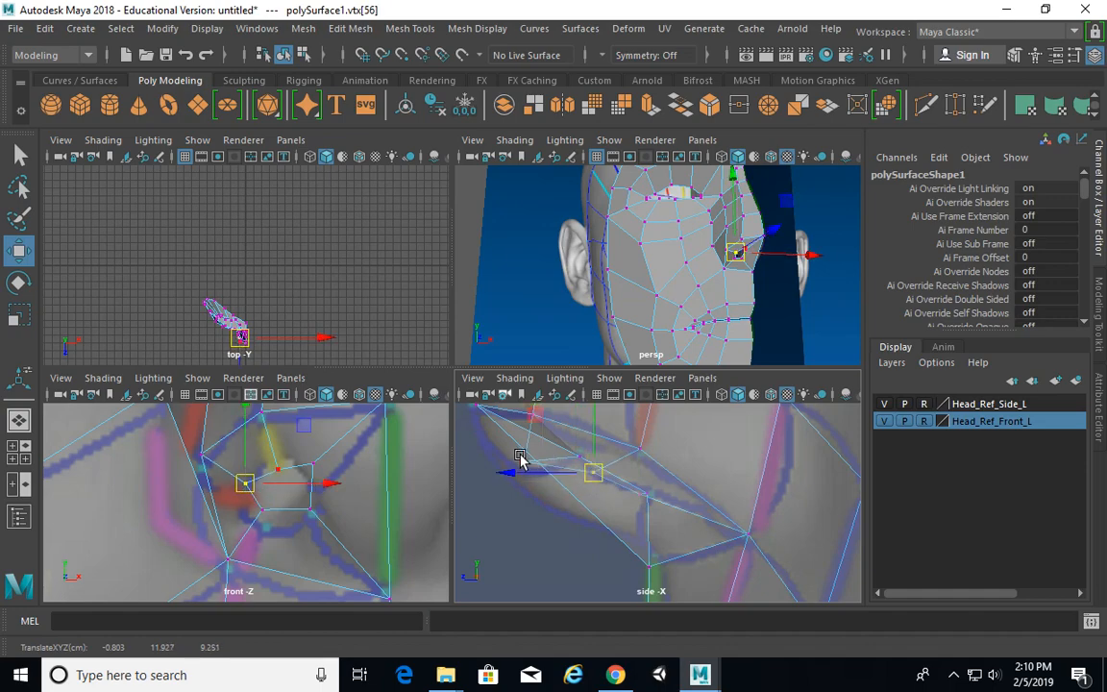
pyautogui.moveTo(519, 458); pyautogui.dragTo(586, 462)
pyautogui.press('space')
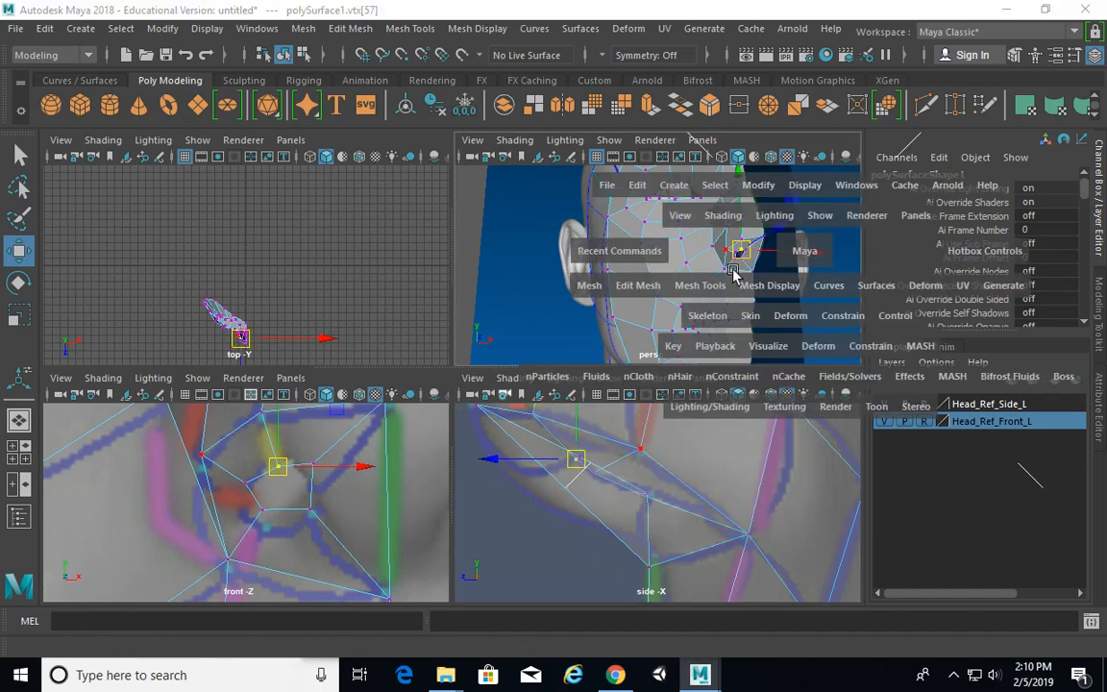
pyautogui.keyDown('alt'); pyautogui.moveTo(750, 259); pyautogui.dragTo(684, 390); pyautogui.keyUp('alt')
# Step: Fine-tune the nostril's upper and lower inner vertices against the blue guide in the side view
pyautogui.click(557, 309)
pyautogui.press('space')
pyautogui.scroll(2, 653, 519)
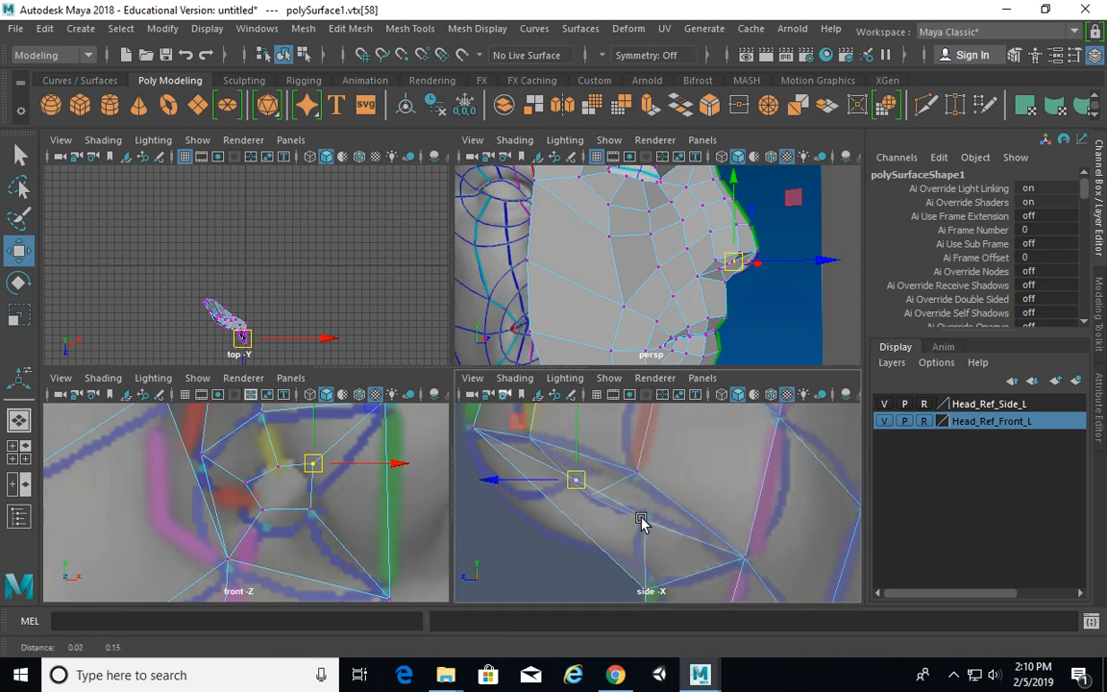
pyautogui.press('space')
pyautogui.moveTo(294, 346); pyautogui.dragTo(312, 365)
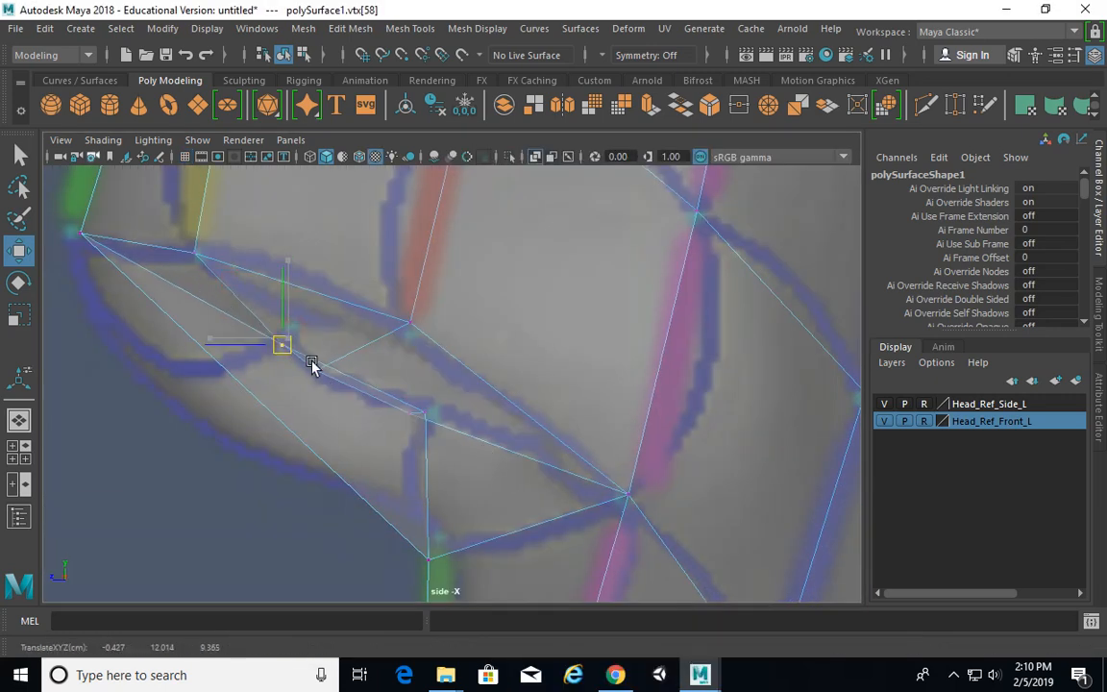
pyautogui.click(413, 416)
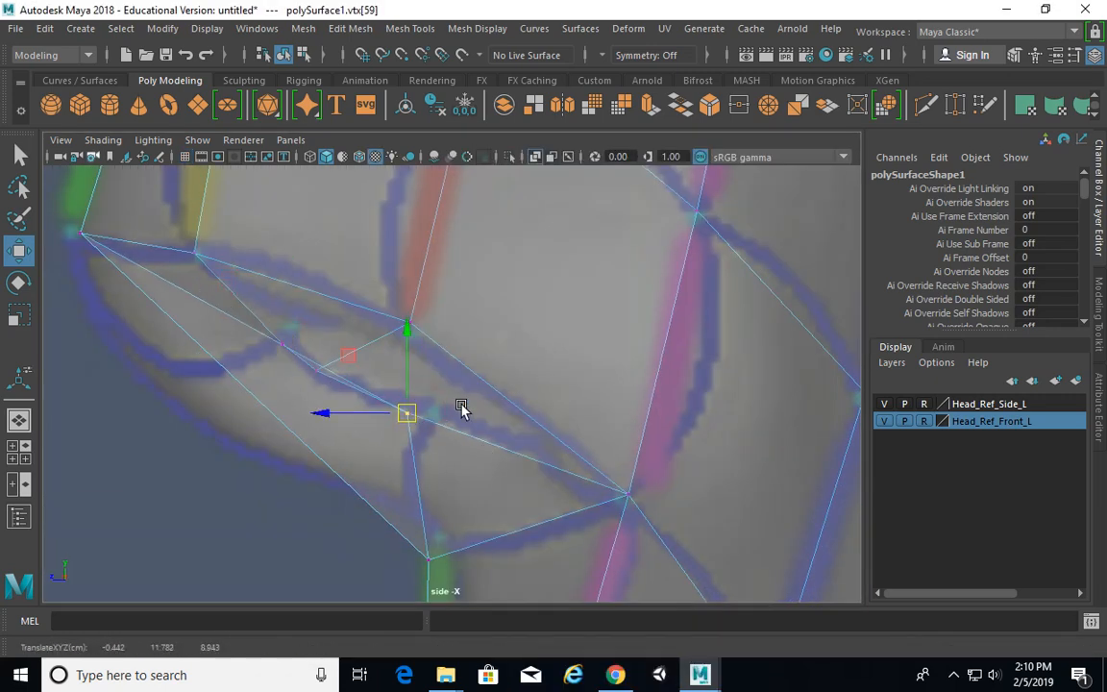
# Step: Return to object selection and examine the reshaped nostril and the whole half face in perspective
pyautogui.press('space')
pyautogui.press('space')
pyautogui.keyDown('alt'); pyautogui.moveTo(715, 337); pyautogui.dragTo(617, 342); pyautogui.keyUp('alt')
pyautogui.press('F8')
pyautogui.press('F8')
pyautogui.click(648, 390)
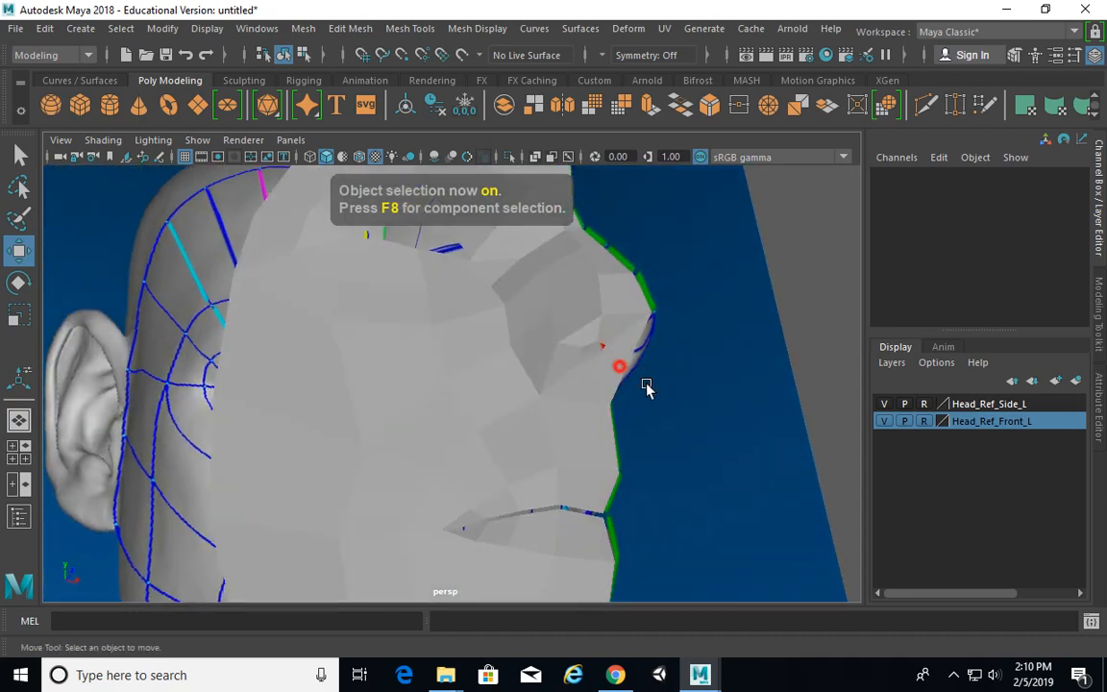
pyautogui.keyDown('alt'); pyautogui.moveTo(646, 386); pyautogui.dragTo(592, 334); pyautogui.keyUp('alt')
pyautogui.click(592, 333)
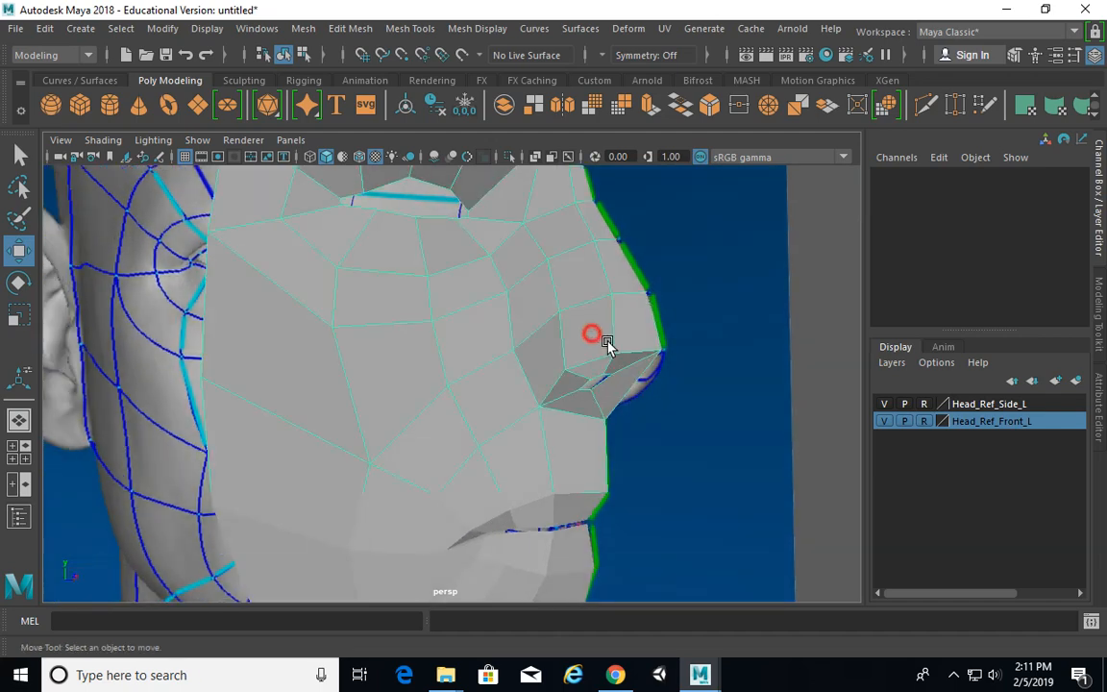
pyautogui.keyDown('alt'); pyautogui.moveTo(845, 380); pyautogui.dragTo(605, 348, button='right'); pyautogui.keyUp('alt')
pyautogui.keyDown('alt'); pyautogui.moveTo(605, 348); pyautogui.dragTo(569, 361); pyautogui.keyUp('alt')
pyautogui.keyDown('alt'); pyautogui.moveTo(568, 361); pyautogui.dragTo(464, 324, button='right'); pyautogui.keyUp('alt')
pyautogui.keyDown('alt'); pyautogui.moveTo(464, 324); pyautogui.dragTo(521, 333); pyautogui.keyUp('alt')
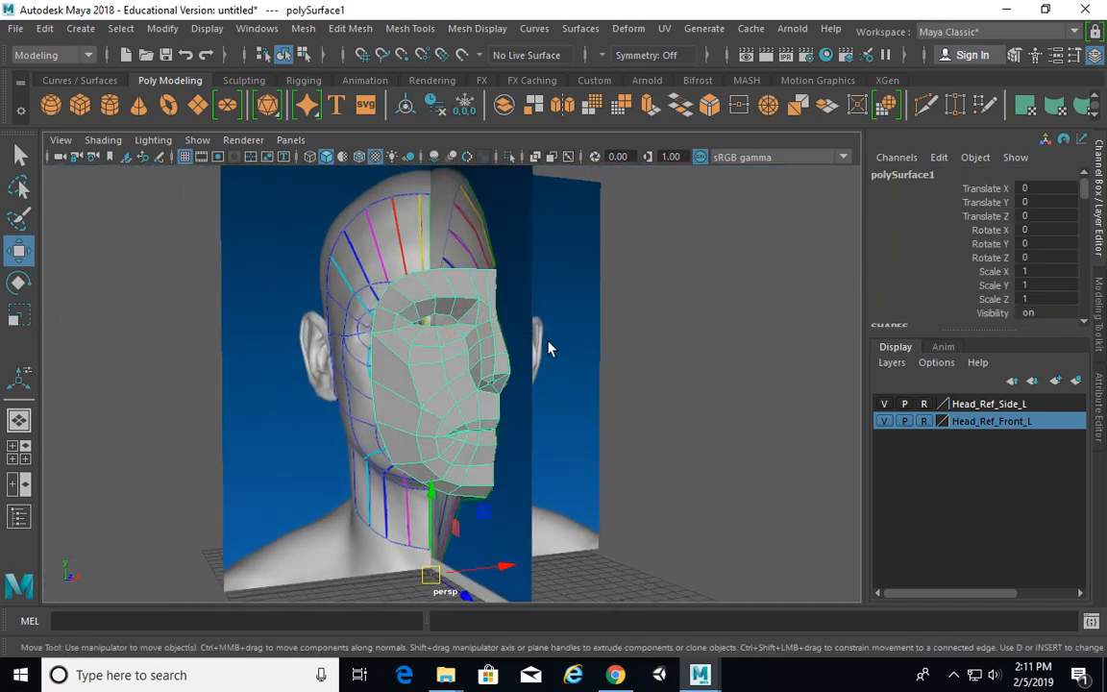
# Step: Activate the Select tool and hide the Head_Ref_Side_L and Head_Ref_Front_L reference layers
pyautogui.press('q')
pyautogui.keyDown('alt'); pyautogui.moveTo(550, 348); pyautogui.dragTo(577, 364, button='right'); pyautogui.keyUp('alt')
pyautogui.click(885, 403)
pyautogui.click(885, 421)
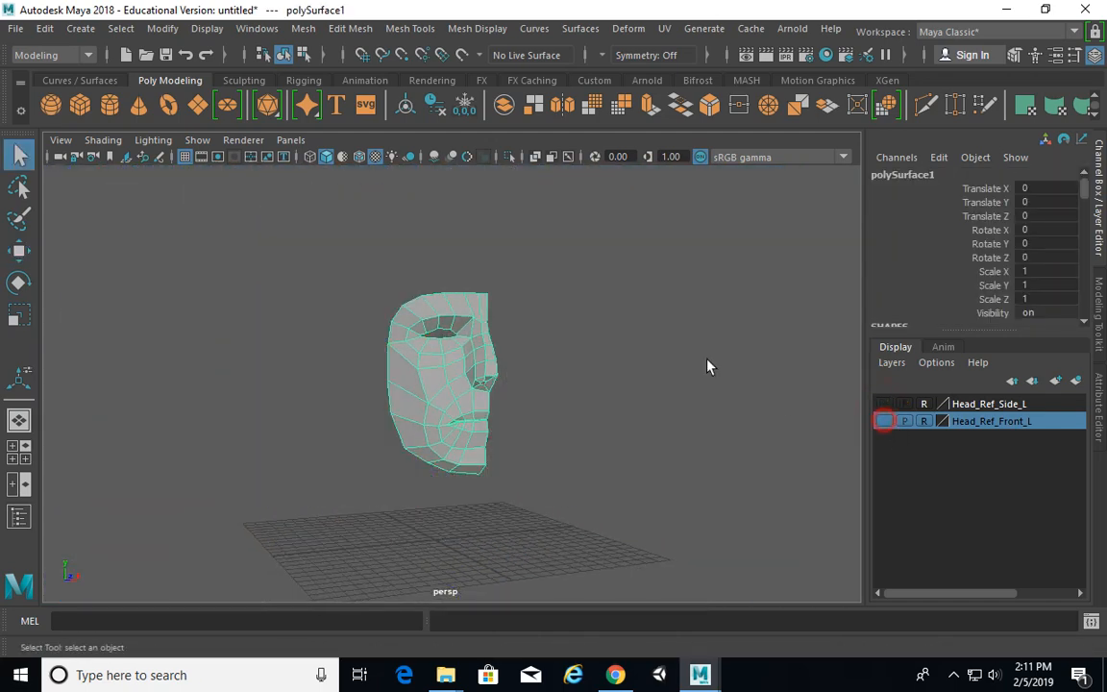
# Step: Examine the half-face mesh from the front and three-quarter angles, both deselected and selected
pyautogui.click(615, 388)
pyautogui.click(442, 375)
pyautogui.press('f')
pyautogui.click(623, 425)
pyautogui.keyDown('alt'); pyautogui.moveTo(718, 468); pyautogui.dragTo(593, 458); pyautogui.keyUp('alt')
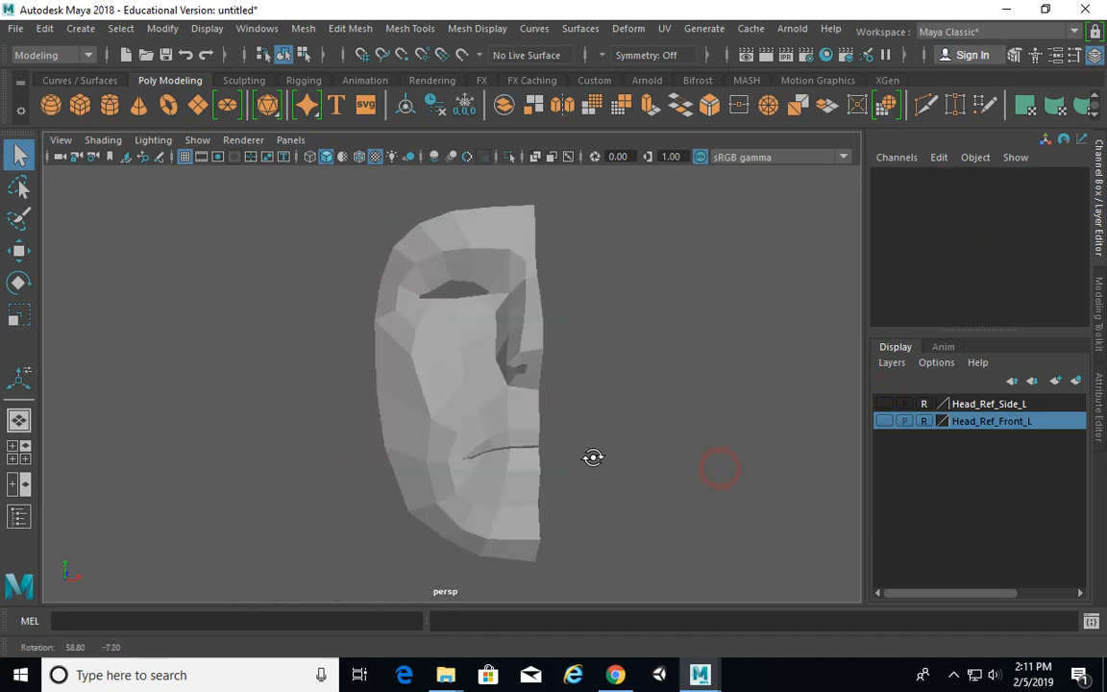
pyautogui.keyDown('alt'); pyautogui.moveTo(593, 457); pyautogui.dragTo(562, 429, button='right'); pyautogui.keyUp('alt')
pyautogui.keyDown('alt'); pyautogui.moveTo(561, 428); pyautogui.dragTo(626, 442); pyautogui.keyUp('alt')
pyautogui.click(475, 349)
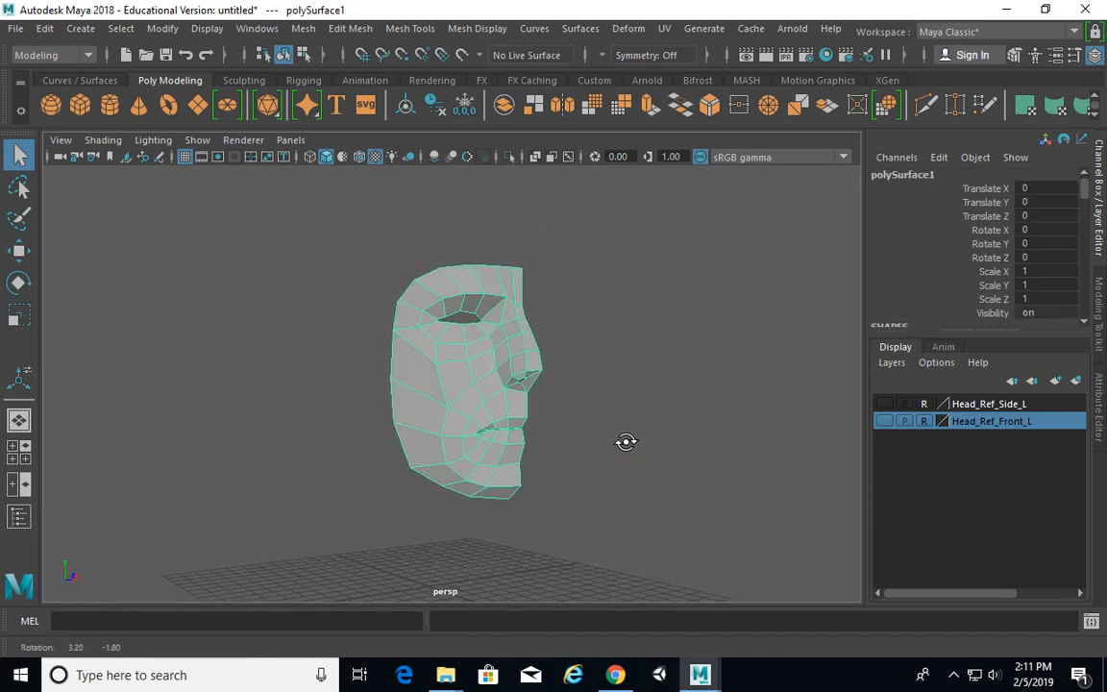
pyautogui.keyDown('alt'); pyautogui.moveTo(591, 436); pyautogui.dragTo(630, 433, button='right'); pyautogui.keyUp('alt')
pyautogui.moveTo(630, 433)
pyautogui.keyDown('alt'); pyautogui.mouseDown(button='middle')
pyautogui.moveTo(637, 395)
pyautogui.moveTo(618, 437)
pyautogui.mouseUp(button='middle'); pyautogui.keyUp('alt')
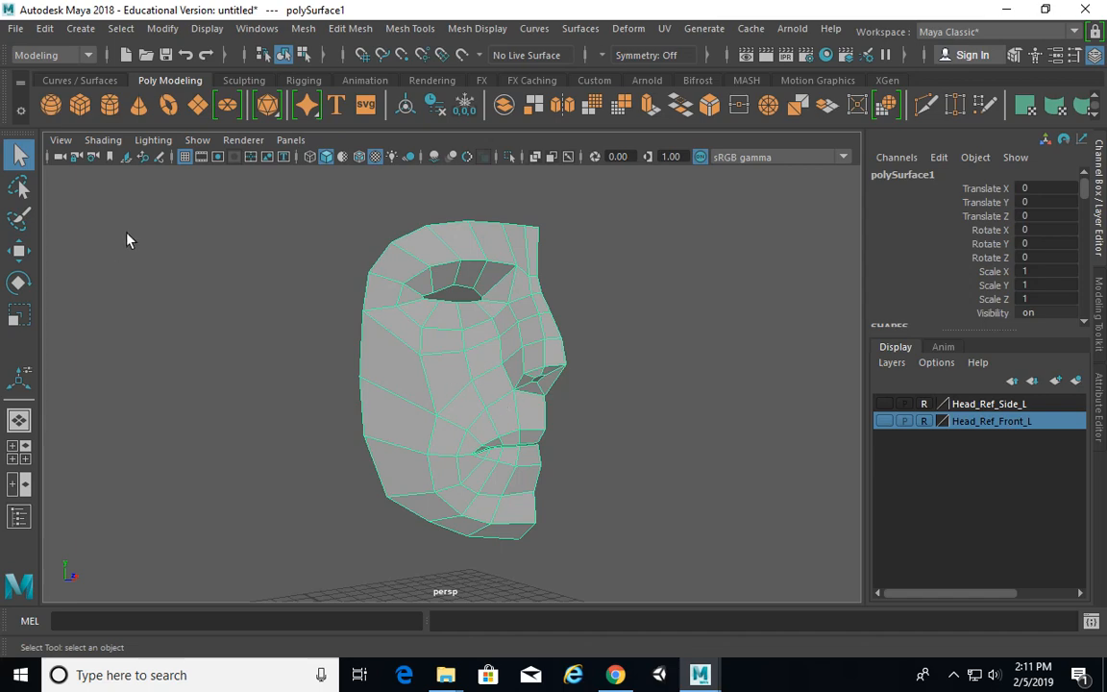
pyautogui.click(17, 29)
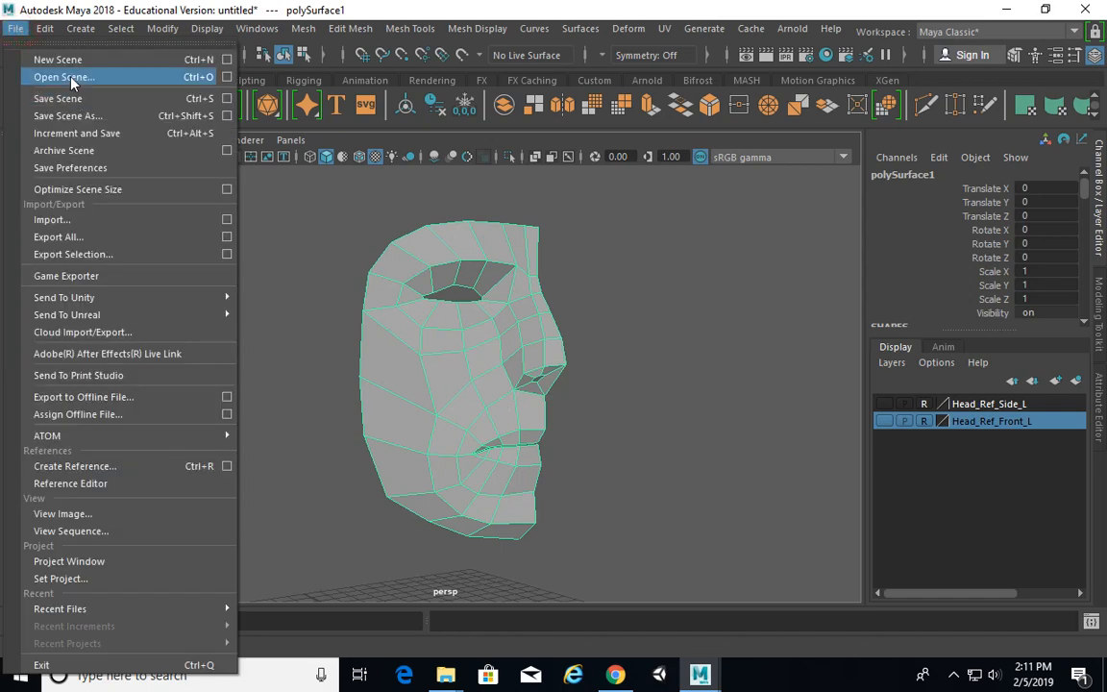
pyautogui.click(51, 219)
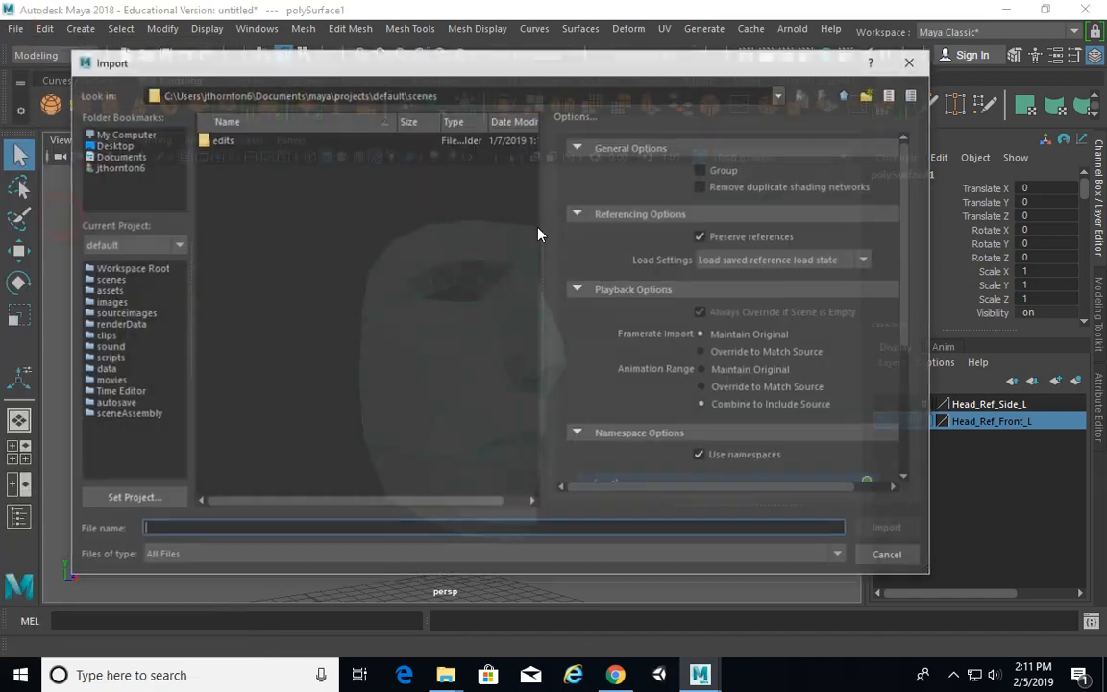
pyautogui.click(112, 144)
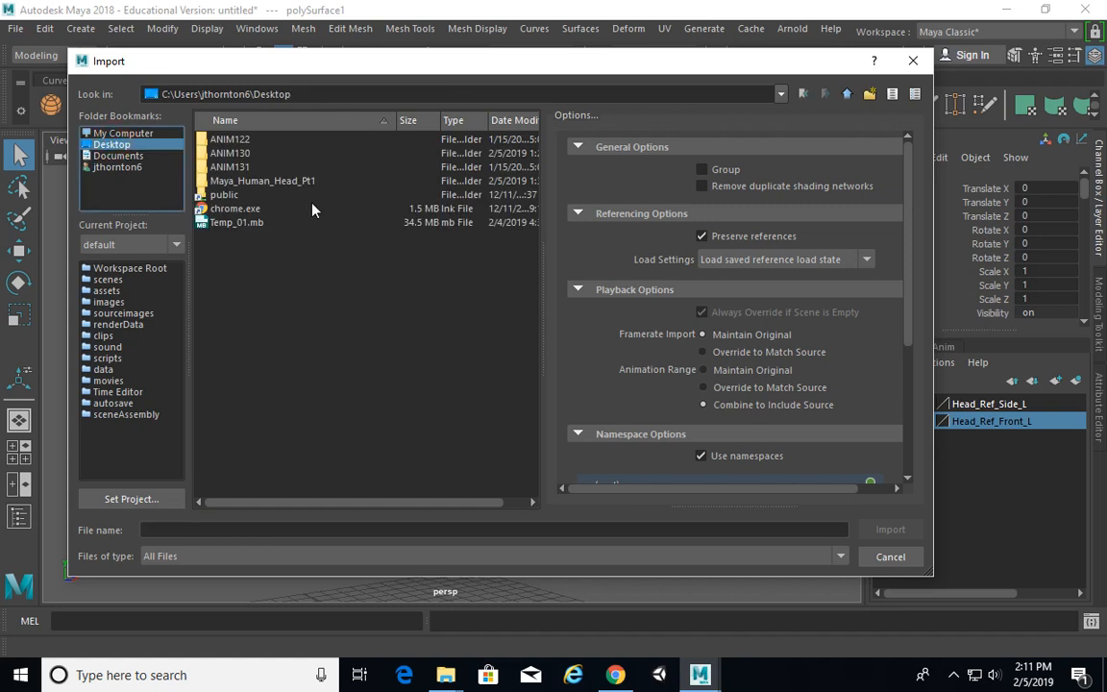
pyautogui.doubleClick(282, 182)
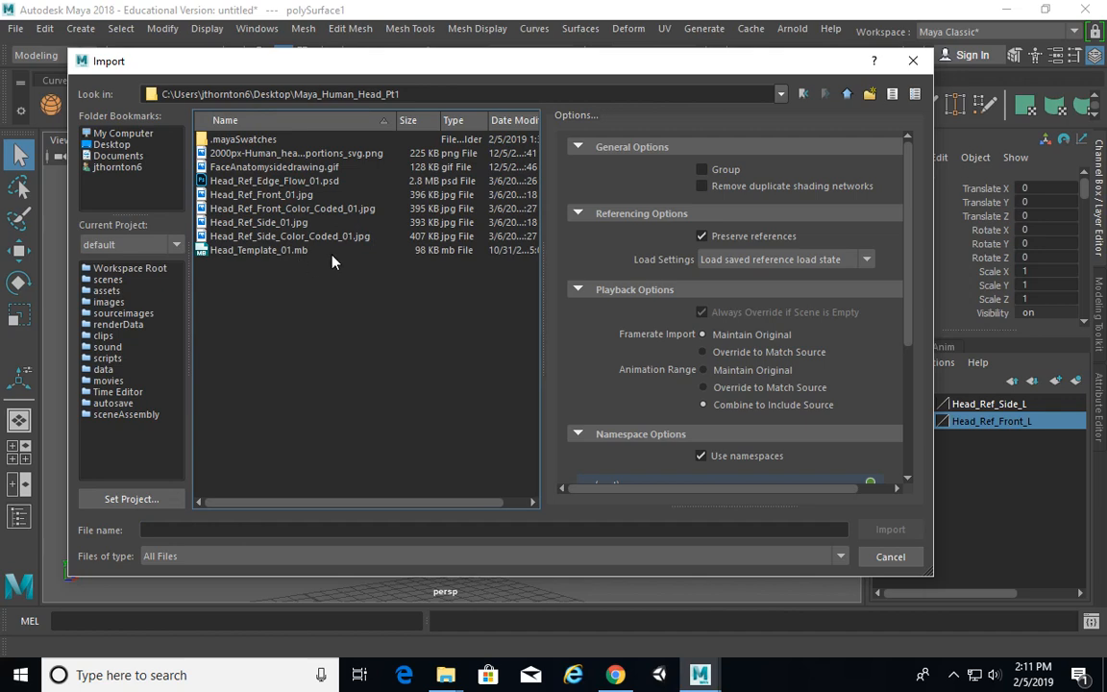
pyautogui.click(913, 61)
# Step: Switch to File Explorer and open the Maya_Human_Head_Pt2 folder inside the Ref folder
pyautogui.click(1006, 10)
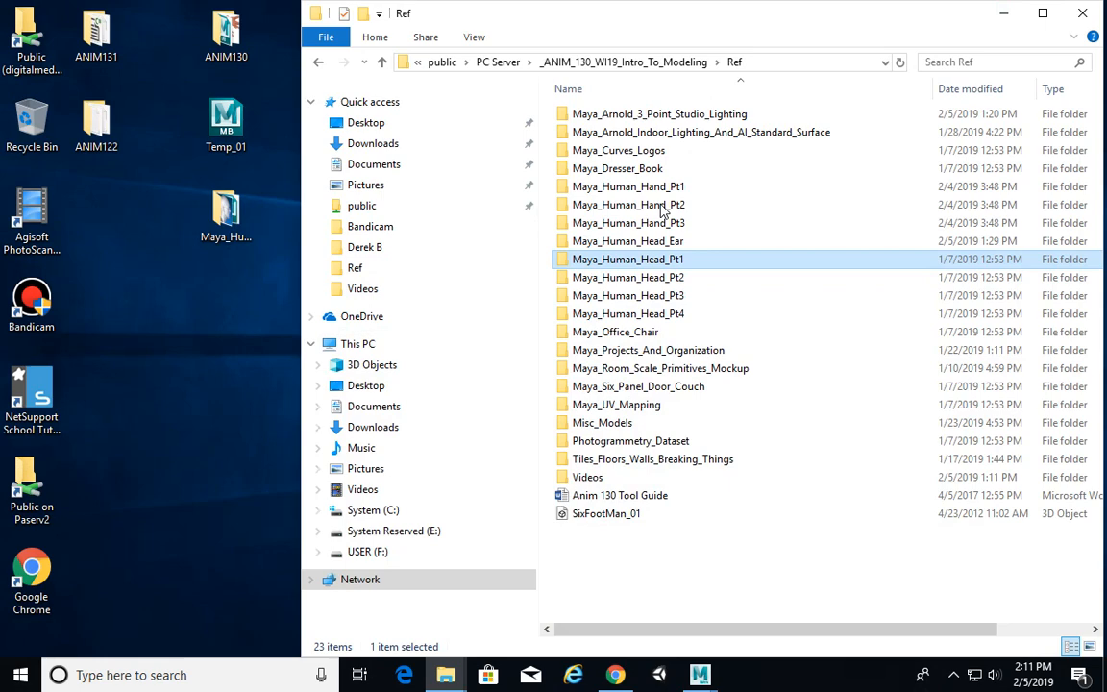
pyautogui.doubleClick(679, 279)
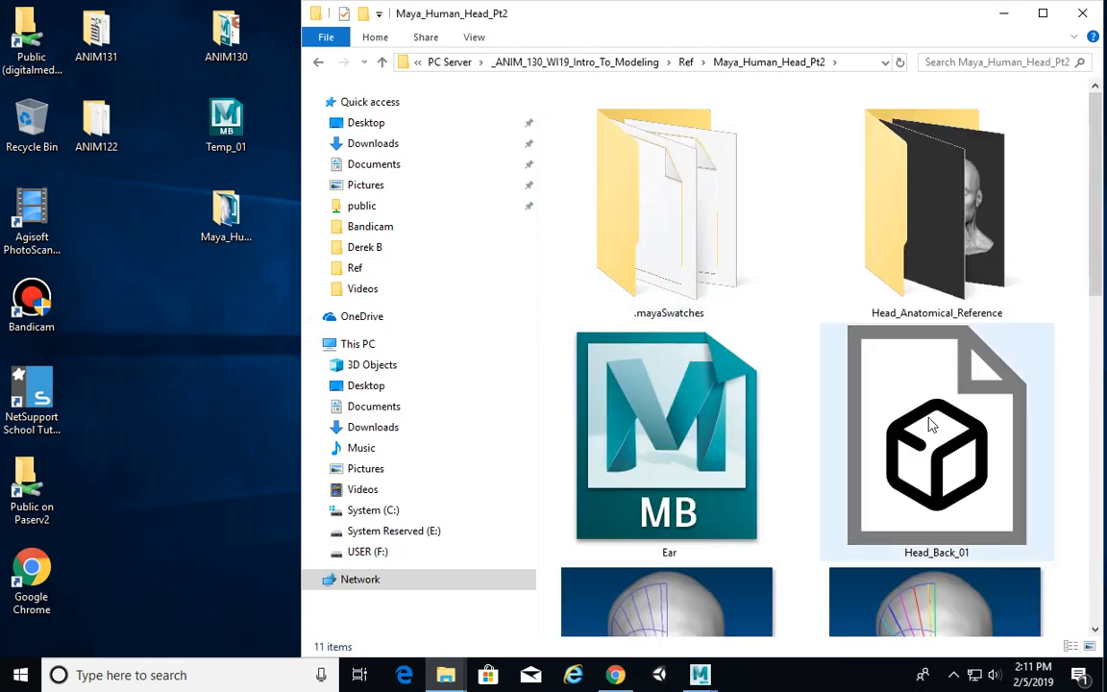
# Step: Copy the Head_Back_01 file from Maya_Human_Head_Pt2 into the Maya_Human_Head_Pt1 folder inside the Ref folder
pyautogui.click(930, 424)
pyautogui.rightClick(822, 365)
pyautogui.click(875, 320)
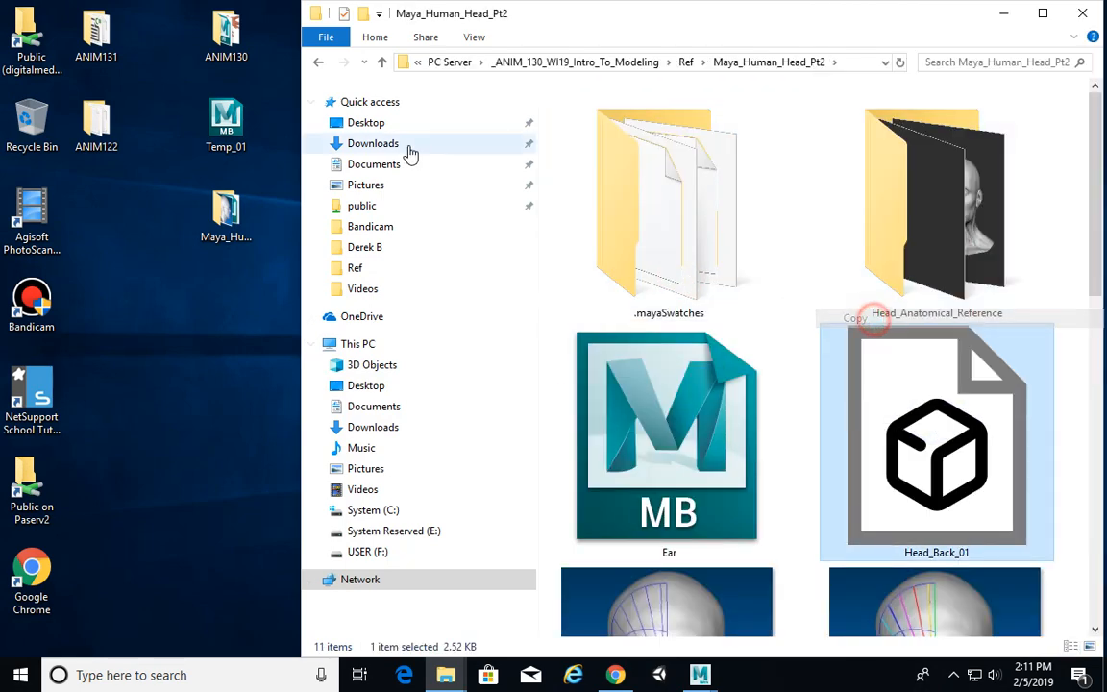
pyautogui.click(320, 65)
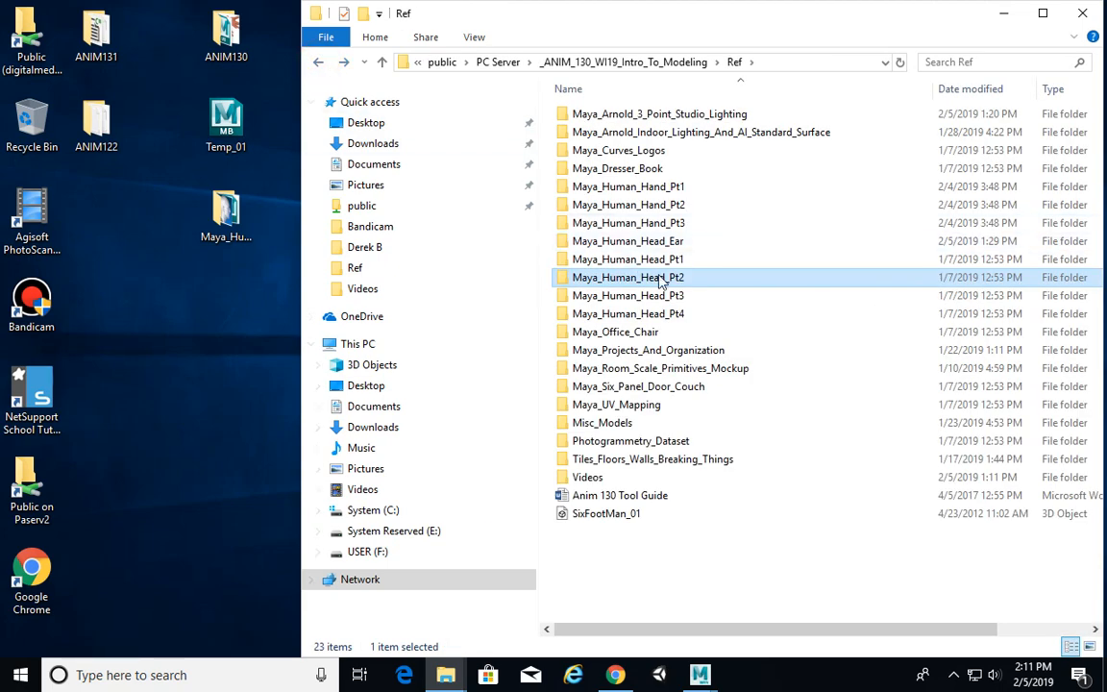
pyautogui.doubleClick(667, 257)
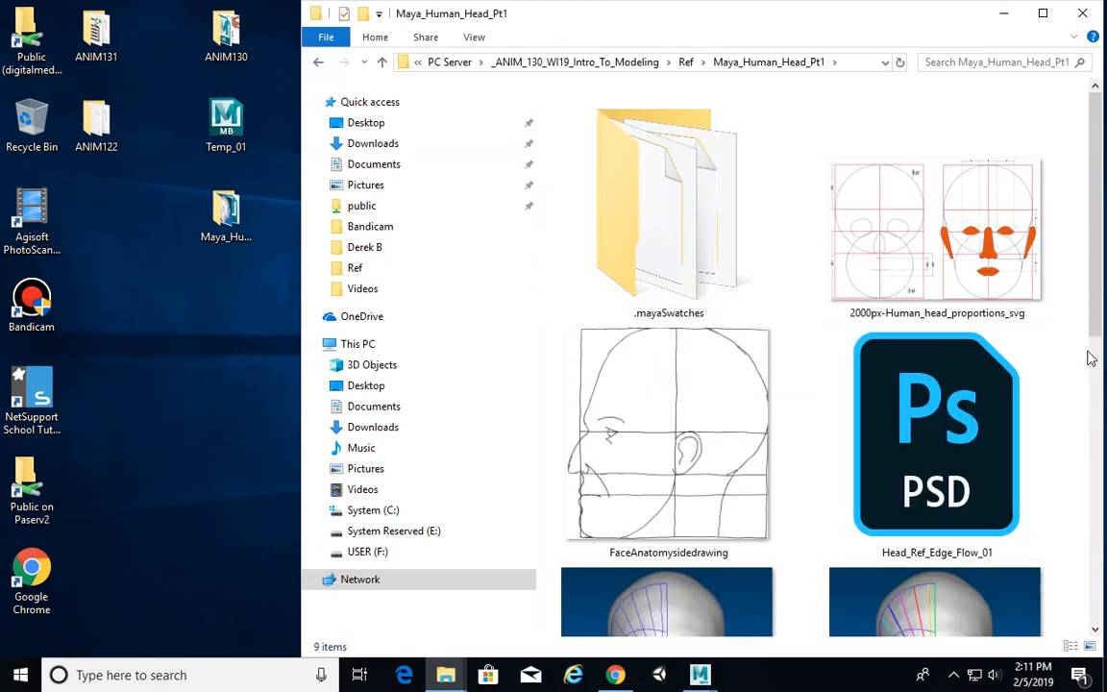
pyautogui.moveTo(1101, 441); pyautogui.dragTo(988, 566)
pyautogui.rightClick(885, 509)
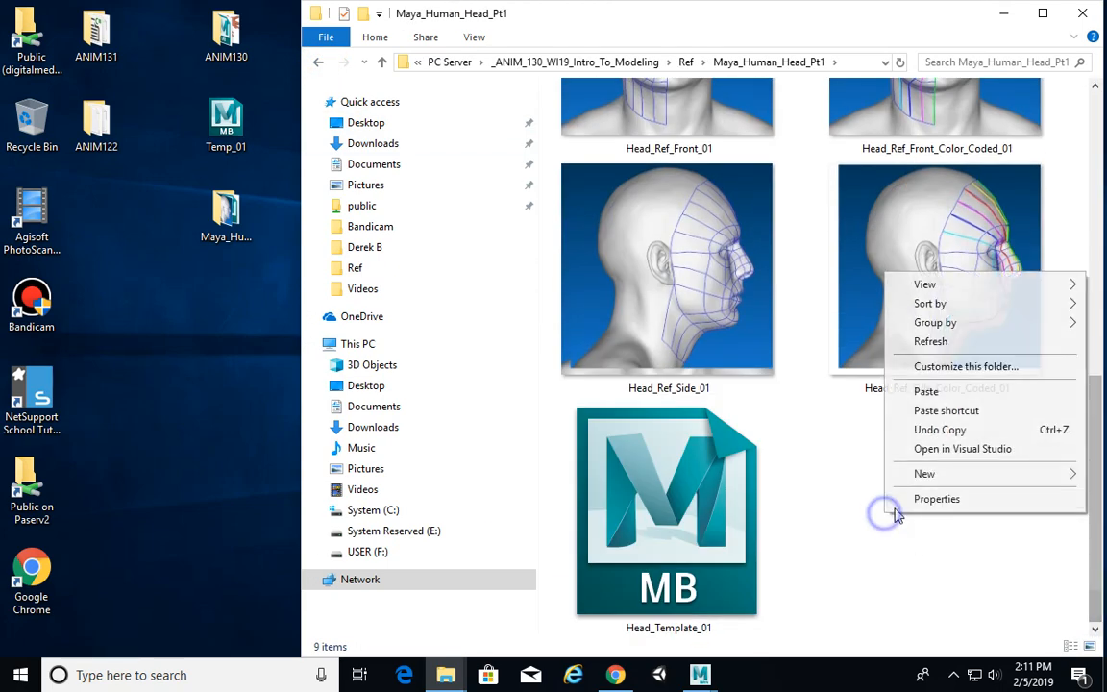
pyautogui.click(918, 388)
# Step: Open the desktop copy of the Maya_Human_Head_Pt1 folder and paste Head_Back_01 into it
pyautogui.click(226, 214)
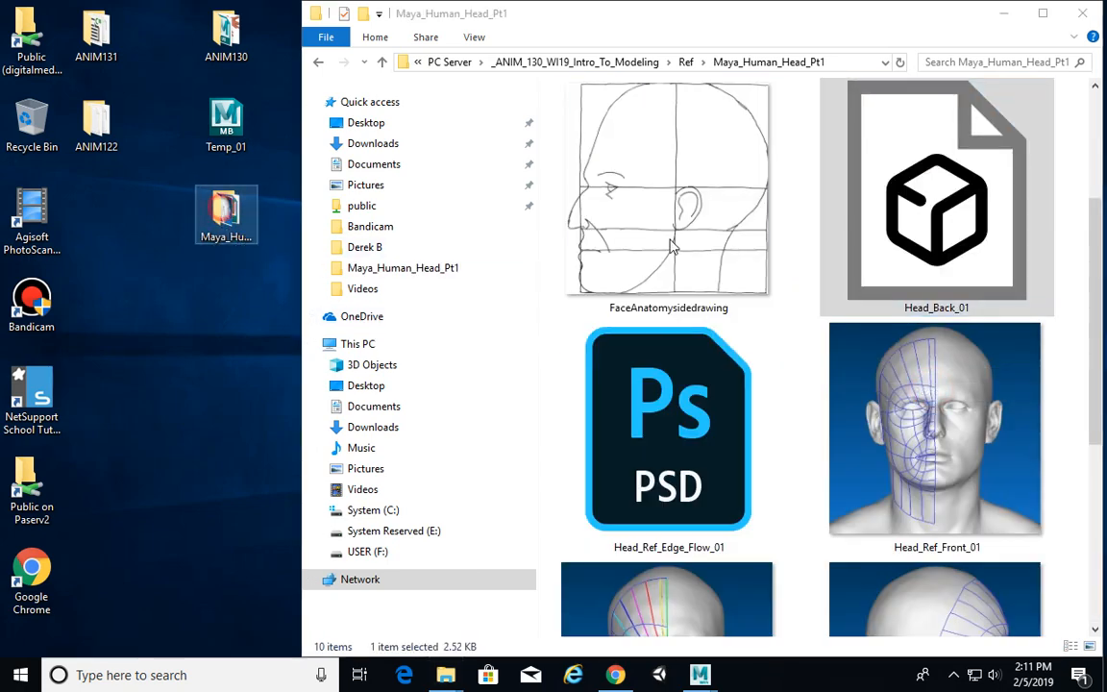
pyautogui.doubleClick(226, 214)
pyautogui.rightClick(822, 269)
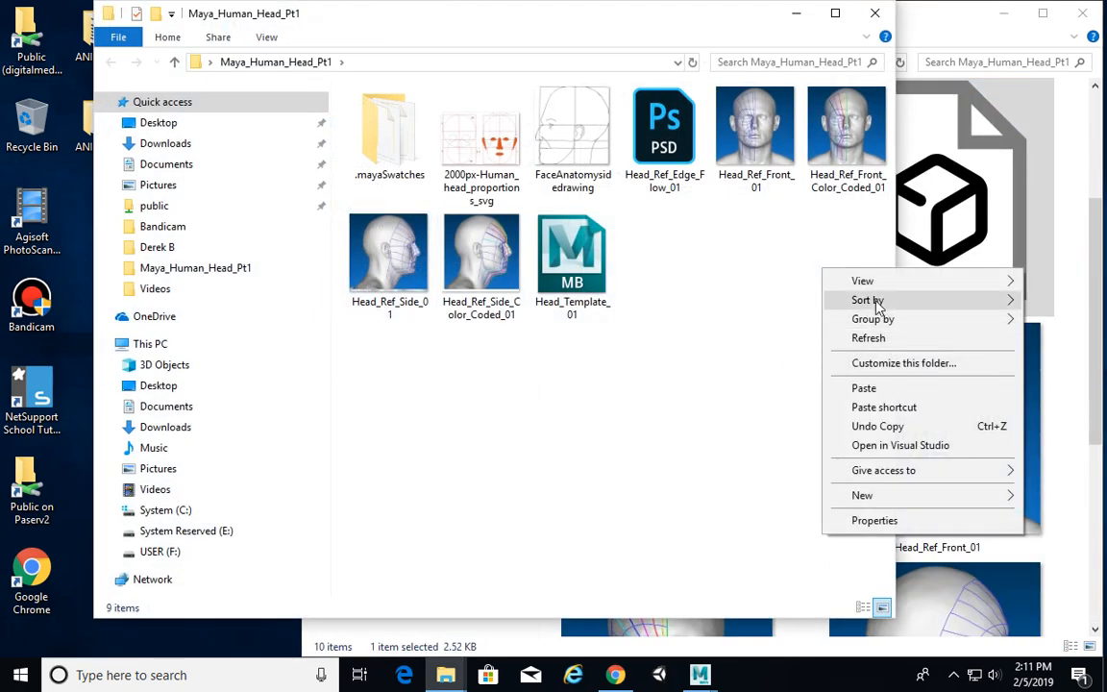
pyautogui.click(865, 387)
# Step: Switch to Maya and import Head_Back_01.obj from the desktop's Maya_Human_Head_Pt1 folder into the face scene
pyautogui.moveTo(702, 675)
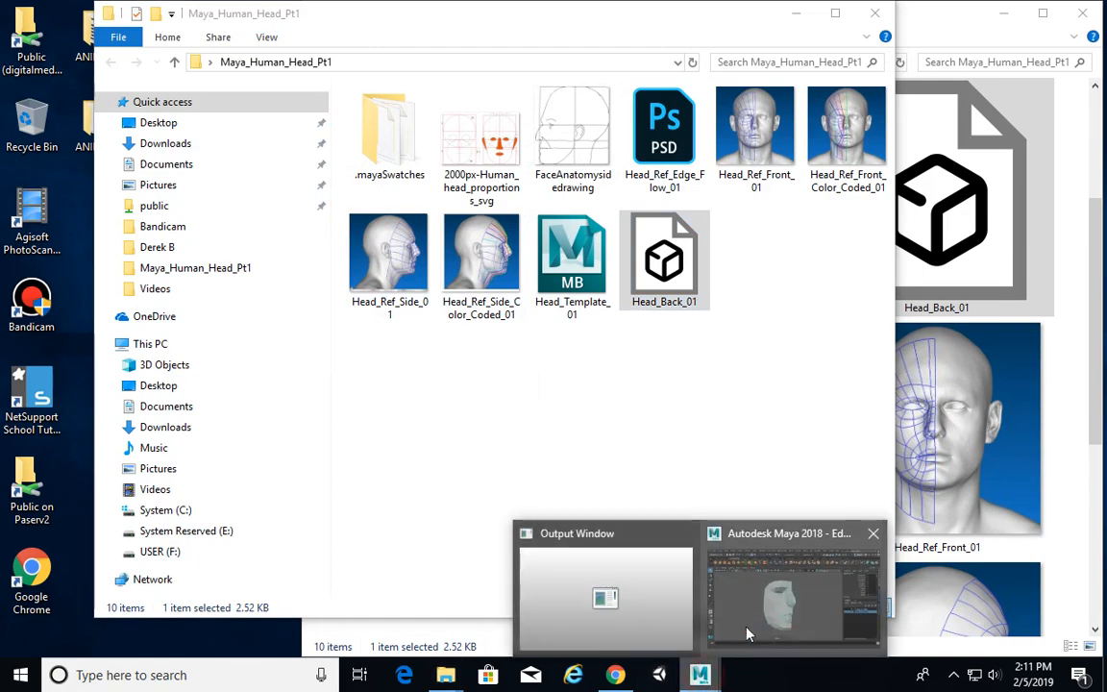
pyautogui.click(788, 586)
pyautogui.click(15, 28)
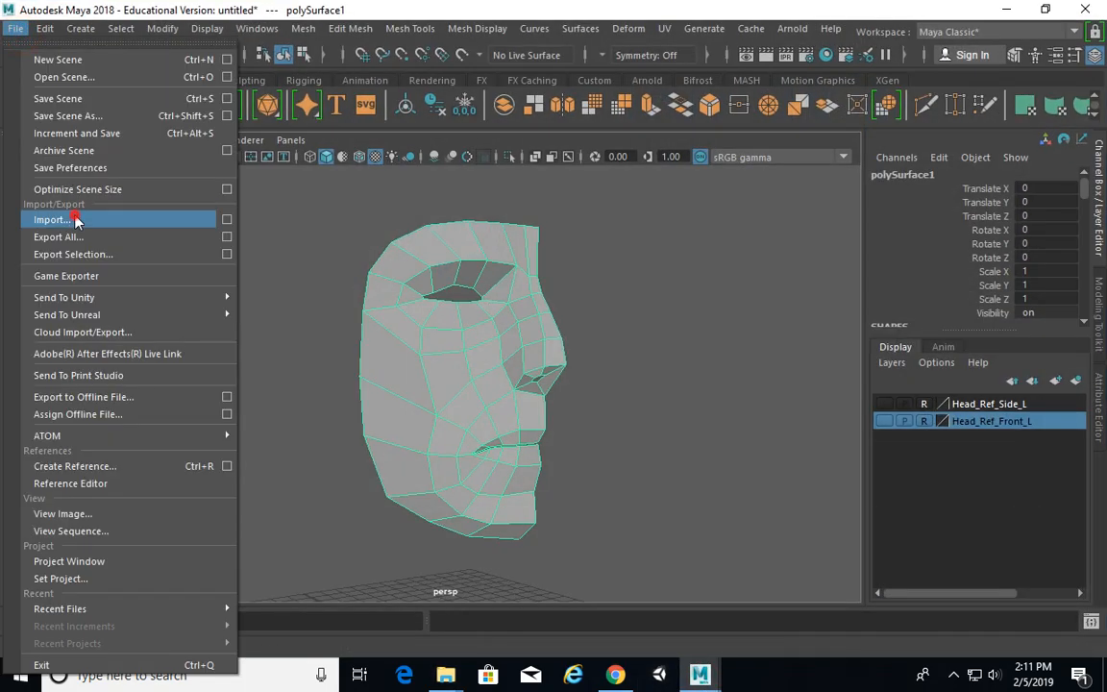
pyautogui.click(77, 220)
pyautogui.click(120, 145)
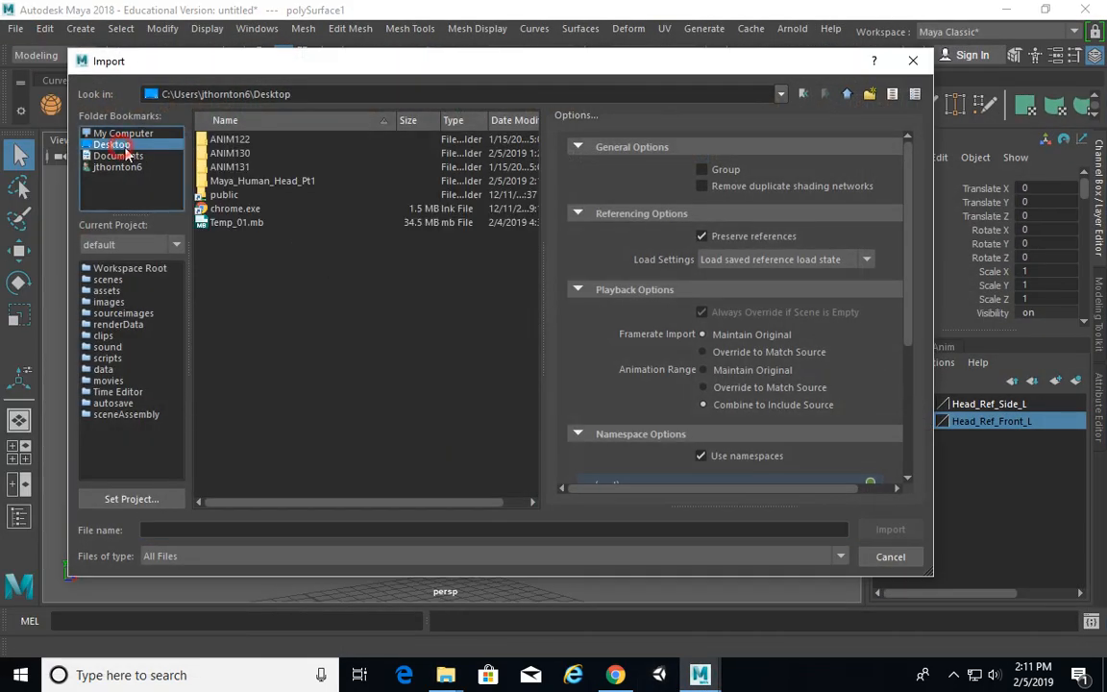
pyautogui.doubleClick(263, 181)
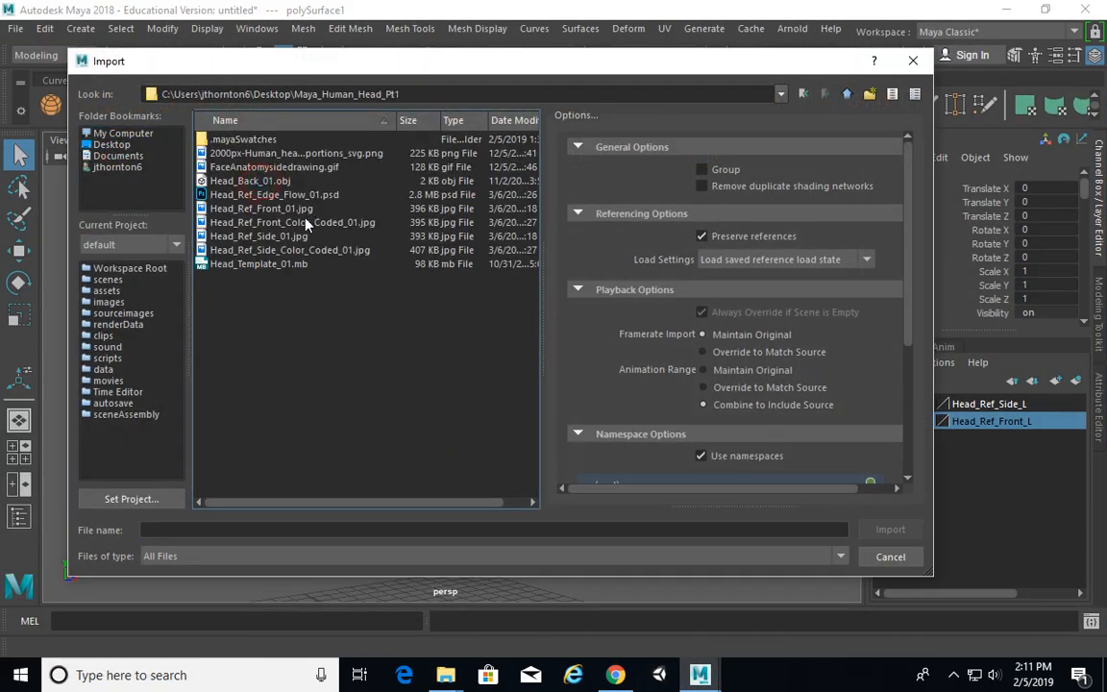
pyautogui.click(245, 182)
pyautogui.doubleClick(249, 180)
# Step: Frame everything in the perspective view and select the imported Head_Back_01 mesh above the half face
pyautogui.scroll(-3, 590, 364)
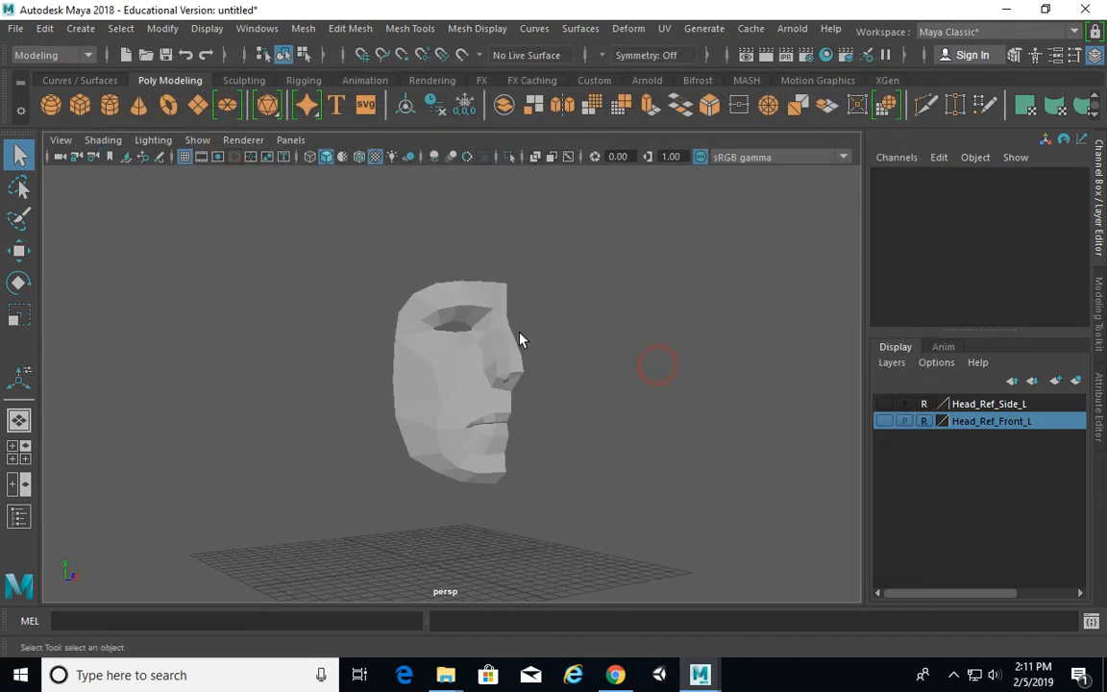
pyautogui.press('a')
pyautogui.keyDown('alt'); pyautogui.moveTo(648, 381); pyautogui.dragTo(563, 356, button='right'); pyautogui.keyUp('alt')
pyautogui.keyDown('alt'); pyautogui.moveTo(563, 356); pyautogui.dragTo(642, 357); pyautogui.keyUp('alt')
pyautogui.click(483, 315)
pyautogui.keyDown('alt'); pyautogui.moveTo(569, 349); pyautogui.dragTo(489, 350); pyautogui.keyUp('alt')
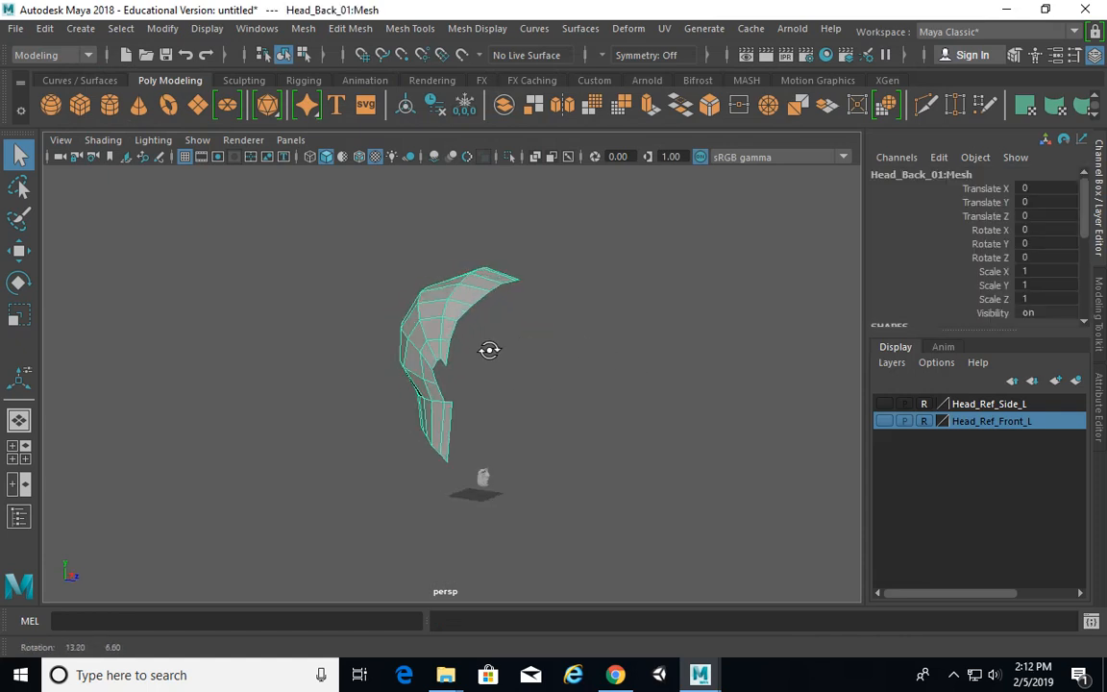
pyautogui.click(121, 28)
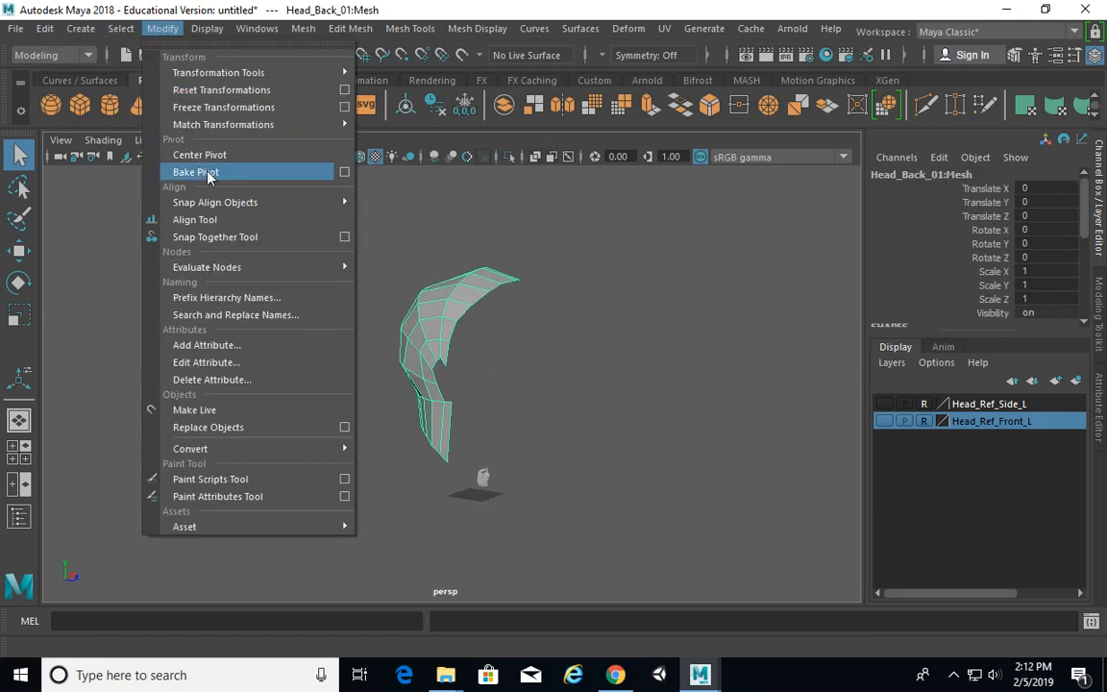
# Step: Center the pivot of the Head_Back_01 mesh and scale it down uniformly to about 0.334 in the side view
pyautogui.click(205, 155)
pyautogui.moveTo(525, 373)
pyautogui.keyDown('alt'); pyautogui.mouseDown()
pyautogui.moveTo(486, 354)
pyautogui.moveTo(538, 377)
pyautogui.mouseUp(); pyautogui.keyUp('alt')
pyautogui.press('r')
pyautogui.press('space')
pyautogui.press('f')
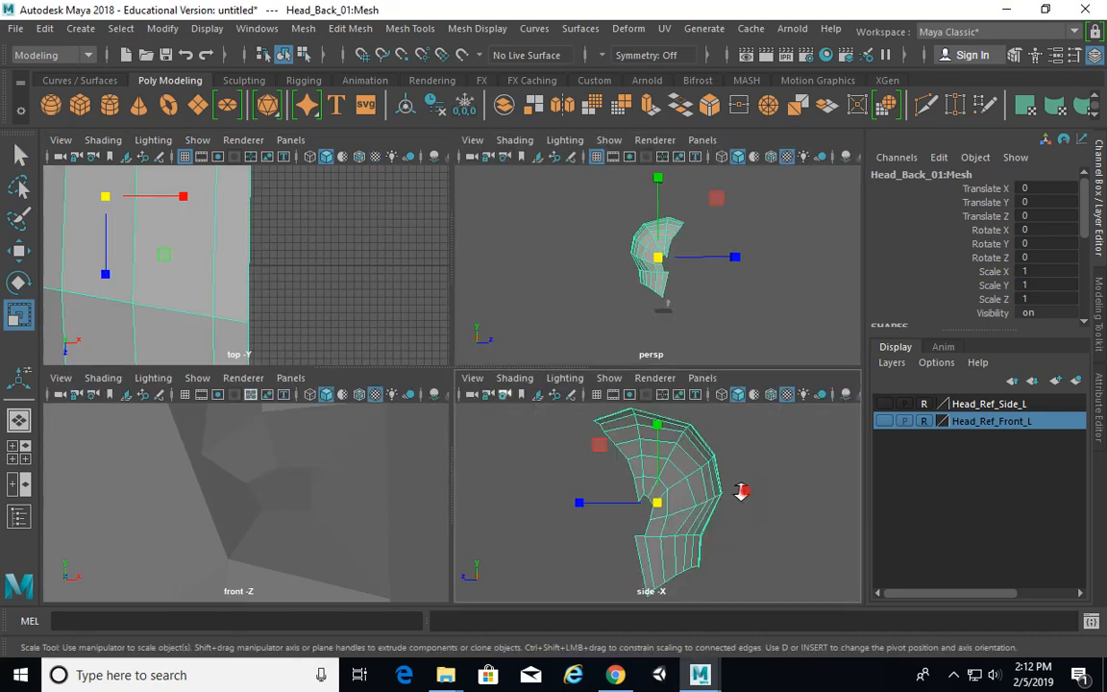
pyautogui.keyDown('alt'); pyautogui.moveTo(742, 491); pyautogui.dragTo(731, 485); pyautogui.keyUp('alt')
pyautogui.press('space')
pyautogui.moveTo(442, 319); pyautogui.dragTo(425, 478)
# Step: Move the back-of-head mesh down behind the face in the side view, to about Translate Y -69.251 and Z 6.999
pyautogui.press('w')
pyautogui.keyDown('alt'); pyautogui.moveTo(448, 489); pyautogui.dragTo(477, 498, button='right'); pyautogui.keyUp('alt')
pyautogui.keyDown('alt'); pyautogui.moveTo(478, 500); pyautogui.dragTo(534, 287, button='middle'); pyautogui.keyUp('alt')
pyautogui.keyDown('alt'); pyautogui.moveTo(326, 325); pyautogui.dragTo(740, 367, button='right'); pyautogui.keyUp('alt')
pyautogui.keyDown('alt'); pyautogui.moveTo(622, 335); pyautogui.dragTo(602, 522, button='middle'); pyautogui.keyUp('alt')
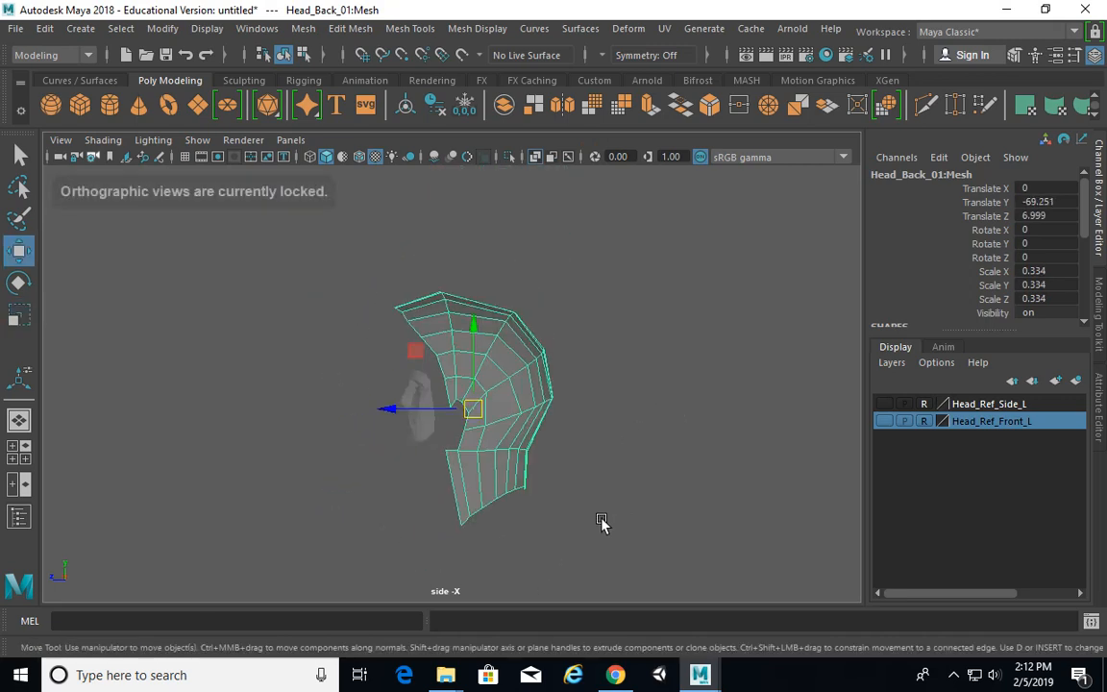
# Step: Scale the back-of-head mesh uniformly to about 0.153 and shift it to about Translate Y -68.533 and Z 8.566
pyautogui.press('r')
pyautogui.moveTo(473, 408); pyautogui.dragTo(399, 435)
pyautogui.keyDown('alt'); pyautogui.moveTo(403, 447); pyautogui.dragTo(558, 492, button='right'); pyautogui.keyUp('alt')
pyautogui.keyDown('alt'); pyautogui.moveTo(530, 480); pyautogui.dragTo(581, 437, button='middle'); pyautogui.keyUp('alt')
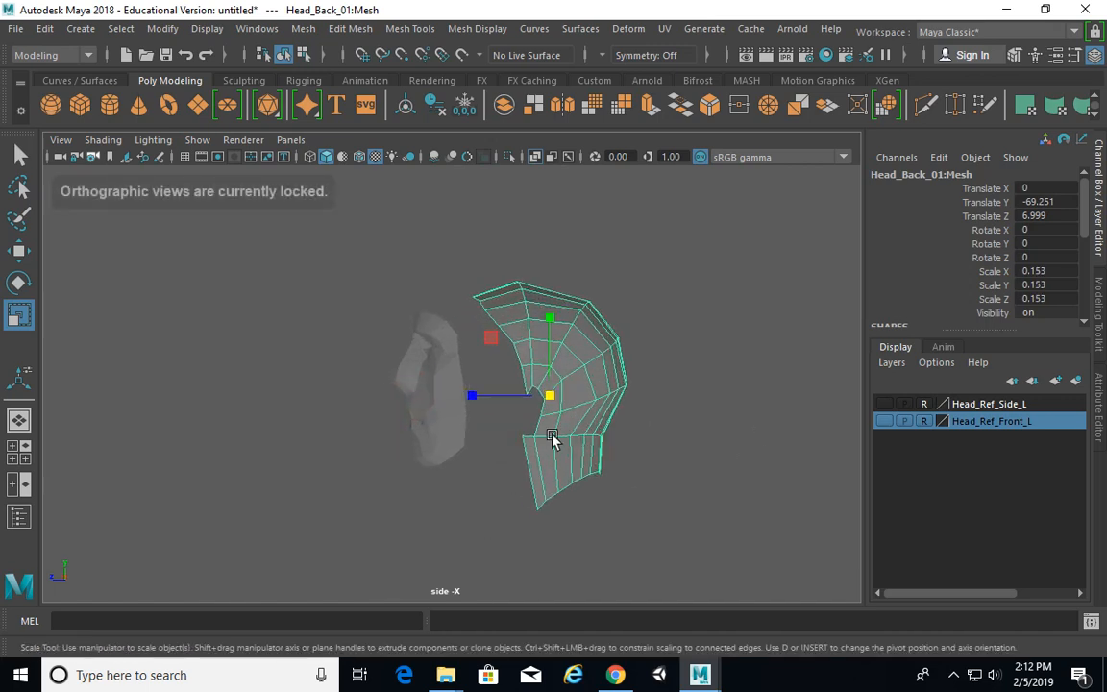
pyautogui.press('w')
pyautogui.moveTo(552, 392)
pyautogui.mouseDown()
pyautogui.moveTo(504, 399)
pyautogui.moveTo(535, 389)
pyautogui.mouseUp()
# Step: Move the back-of-head mesh sideways in the front view to about Translate X 15.141, in line with the face half
pyautogui.press('space')
pyautogui.press('space')
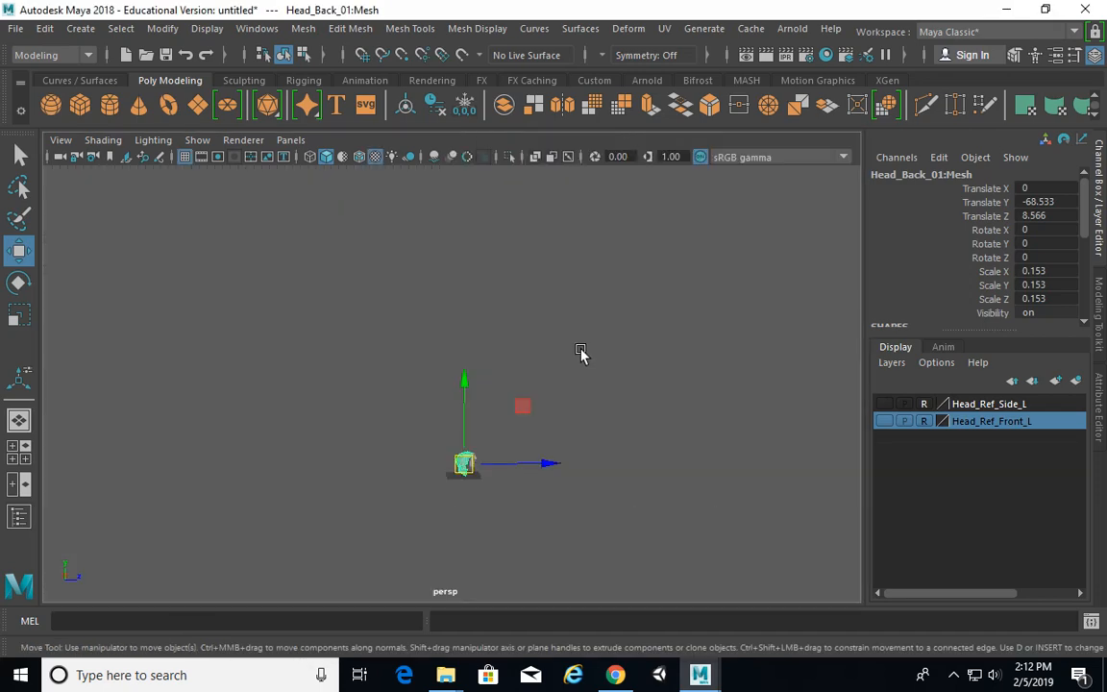
pyautogui.press('f')
pyautogui.keyDown('alt'); pyautogui.moveTo(455, 463); pyautogui.dragTo(637, 470); pyautogui.keyUp('alt')
pyautogui.press('space')
pyautogui.press('space')
pyautogui.press('f')
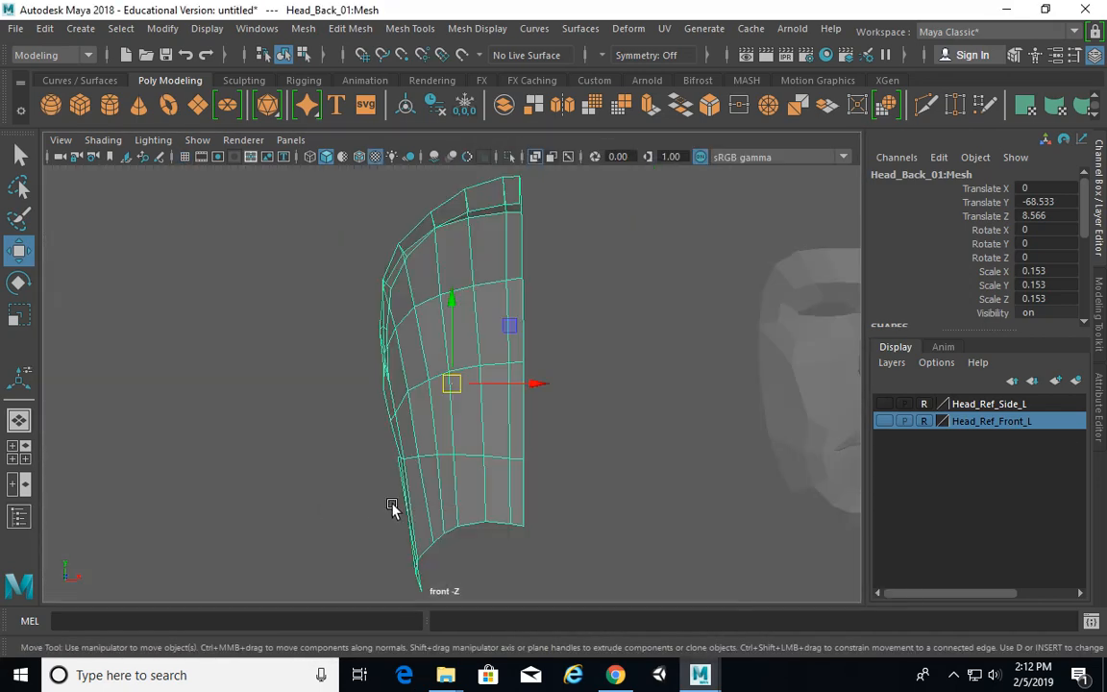
pyautogui.keyDown('alt'); pyautogui.moveTo(558, 479); pyautogui.dragTo(486, 461); pyautogui.keyUp('alt')
pyautogui.keyDown('alt'); pyautogui.moveTo(487, 461); pyautogui.dragTo(385, 468, button='middle'); pyautogui.keyUp('alt')
pyautogui.moveTo(434, 392); pyautogui.dragTo(761, 389)
pyautogui.press('space')
pyautogui.press('space')
pyautogui.keyDown('alt'); pyautogui.moveTo(757, 293); pyautogui.dragTo(580, 361); pyautogui.keyUp('alt')
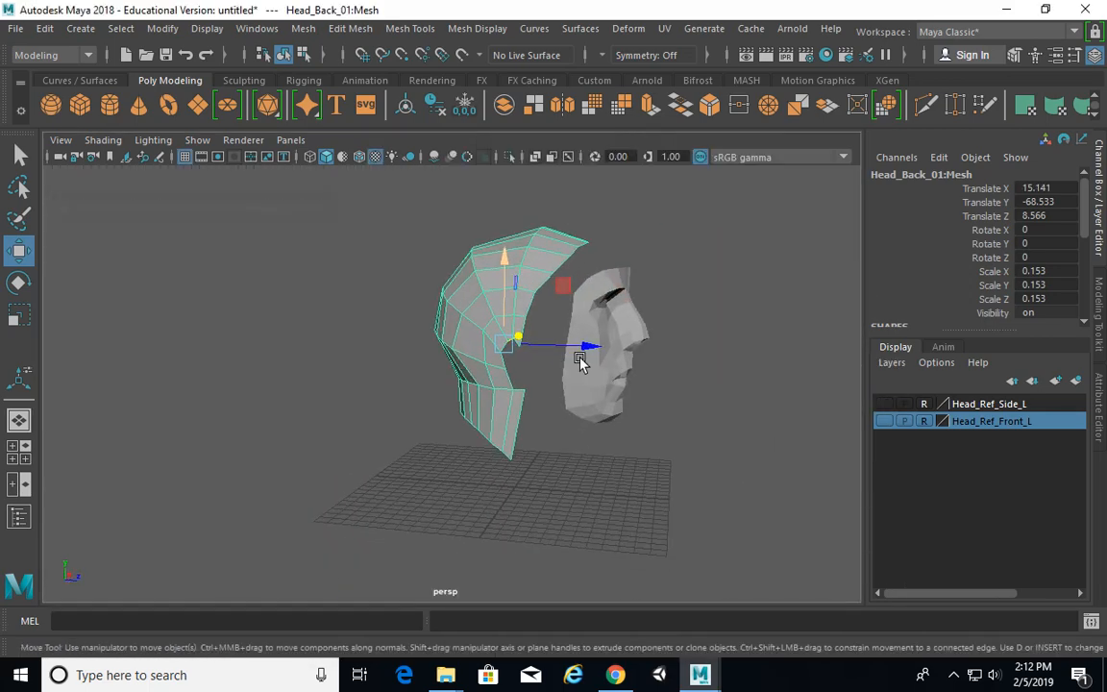
pyautogui.moveTo(514, 298); pyautogui.dragTo(524, 247)
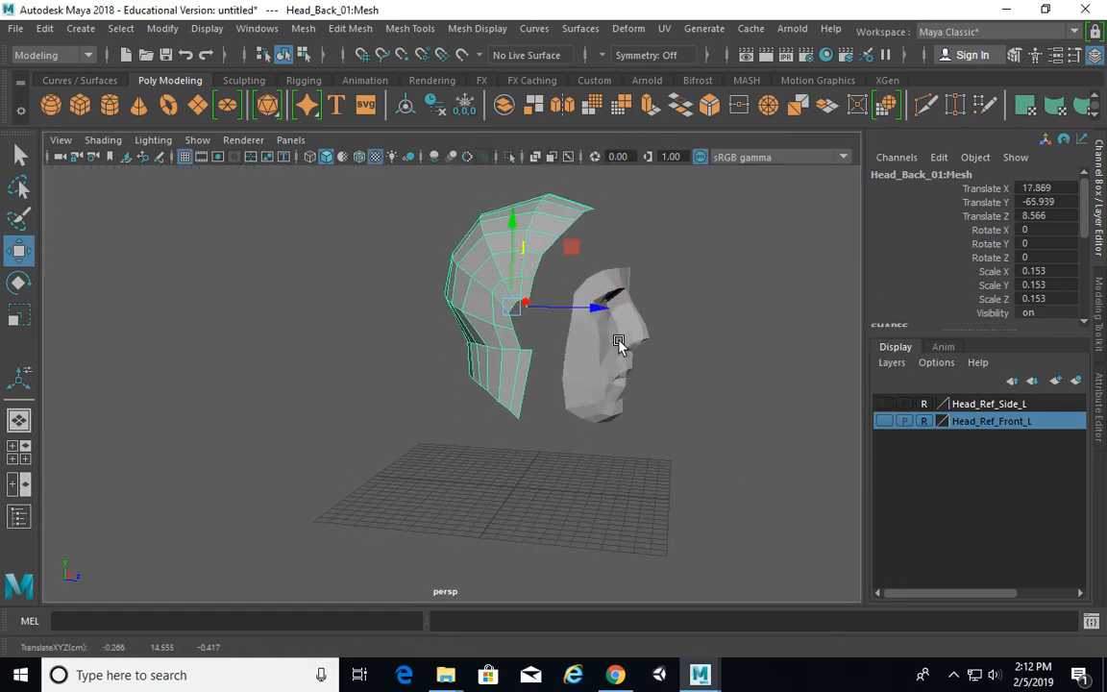
pyautogui.keyDown('alt'); pyautogui.moveTo(619, 346); pyautogui.dragTo(735, 384); pyautogui.keyUp('alt')
pyautogui.hotkey('ctrl', 'z')
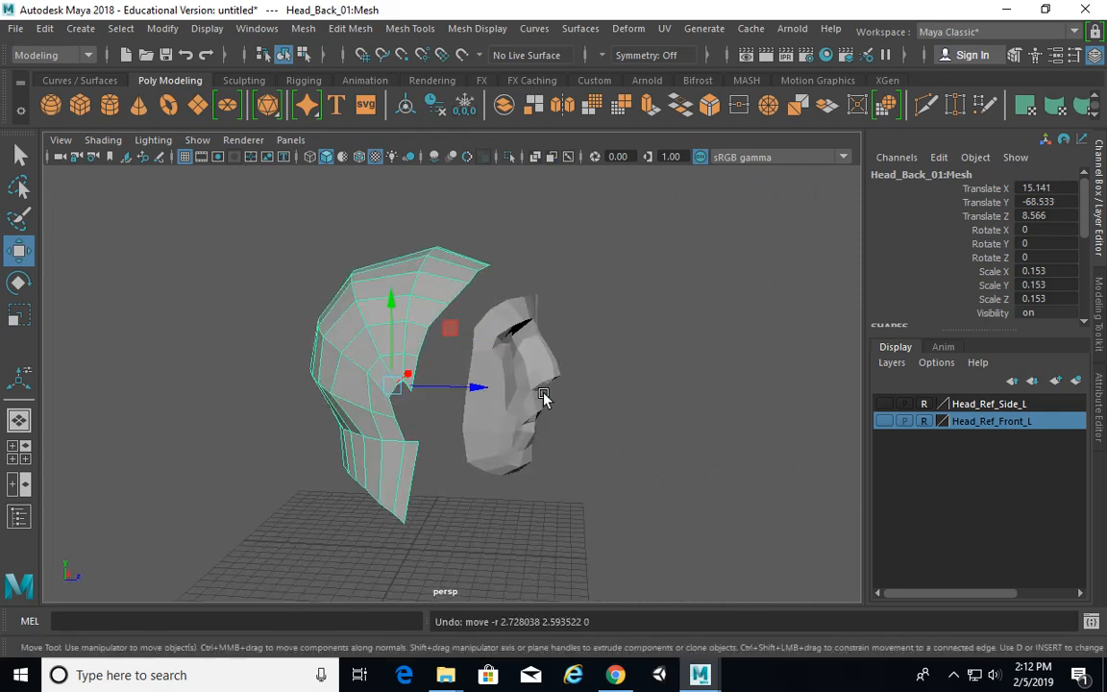
# Step: Raise the back-of-head mesh slightly along the vertical axis relative to the face
pyautogui.keyDown('alt'); pyautogui.moveTo(542, 401); pyautogui.dragTo(401, 402); pyautogui.keyUp('alt')
pyautogui.moveTo(510, 298); pyautogui.dragTo(516, 274)
pyautogui.keyDown('alt'); pyautogui.moveTo(516, 274); pyautogui.dragTo(721, 295); pyautogui.keyUp('alt')
# Step: Select the face mesh, switch it to edge selection and select its outer border edges
pyautogui.keyDown('alt'); pyautogui.moveTo(371, 314); pyautogui.dragTo(468, 417); pyautogui.keyUp('alt')
pyautogui.click(482, 342)
pyautogui.press('q')
pyautogui.keyDown('alt'); pyautogui.moveTo(468, 418); pyautogui.dragTo(684, 391, button='right'); pyautogui.keyUp('alt')
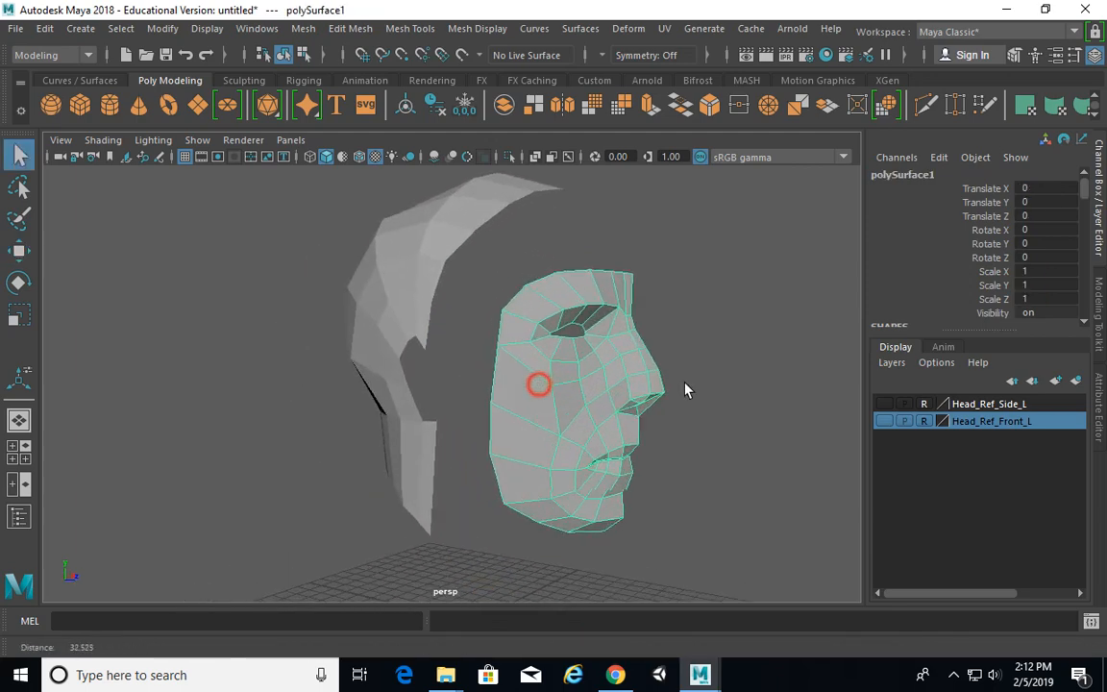
pyautogui.keyDown('alt'); pyautogui.moveTo(539, 384); pyautogui.dragTo(461, 331); pyautogui.keyUp('alt')
pyautogui.moveTo(484, 292); pyautogui.dragTo(473, 127, button='right')
pyautogui.keyDown('alt'); pyautogui.moveTo(538, 204); pyautogui.dragTo(685, 423); pyautogui.keyUp('alt')
pyautogui.click(604, 269)
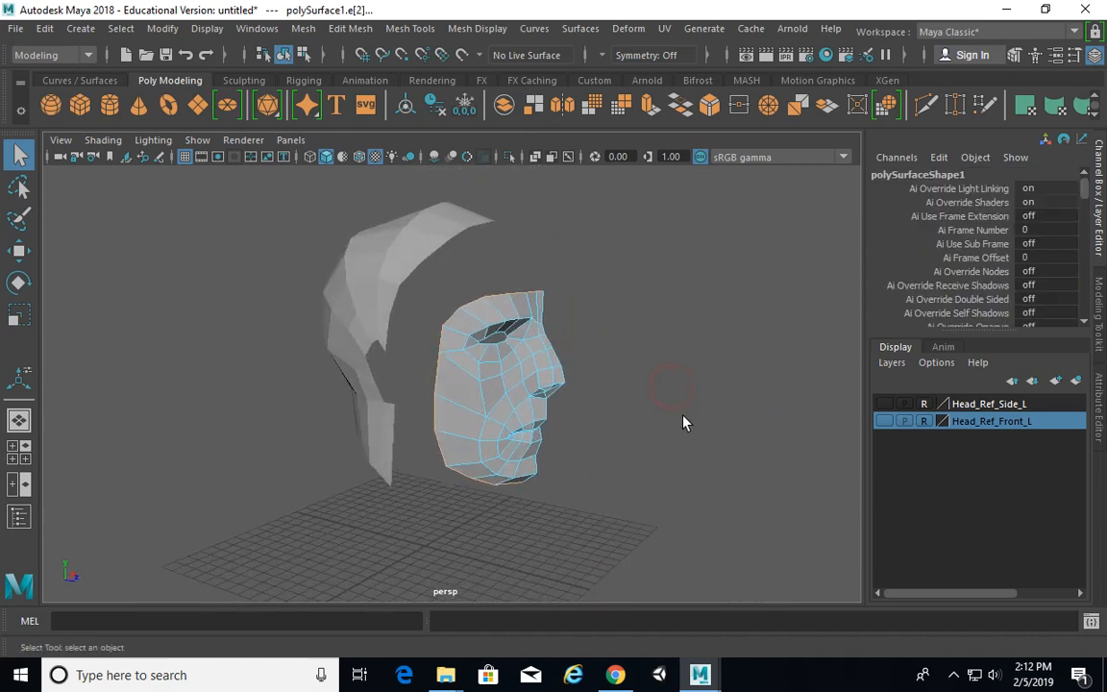
# Step: Show the Head_Ref_Front_L and Head_Ref_Side_L reference layers and view the face in the side view
pyautogui.press('space')
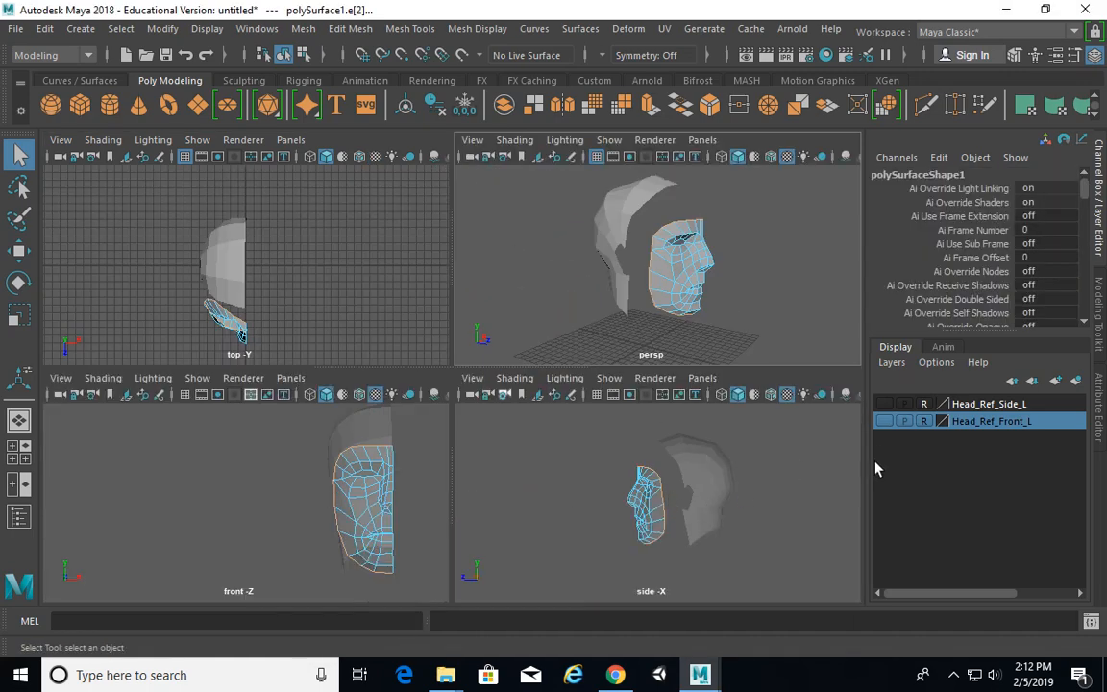
pyautogui.click(887, 422)
pyautogui.click(883, 405)
pyautogui.press('space')
pyautogui.keyDown('alt'); pyautogui.moveTo(291, 411); pyautogui.dragTo(395, 397); pyautogui.keyUp('alt')
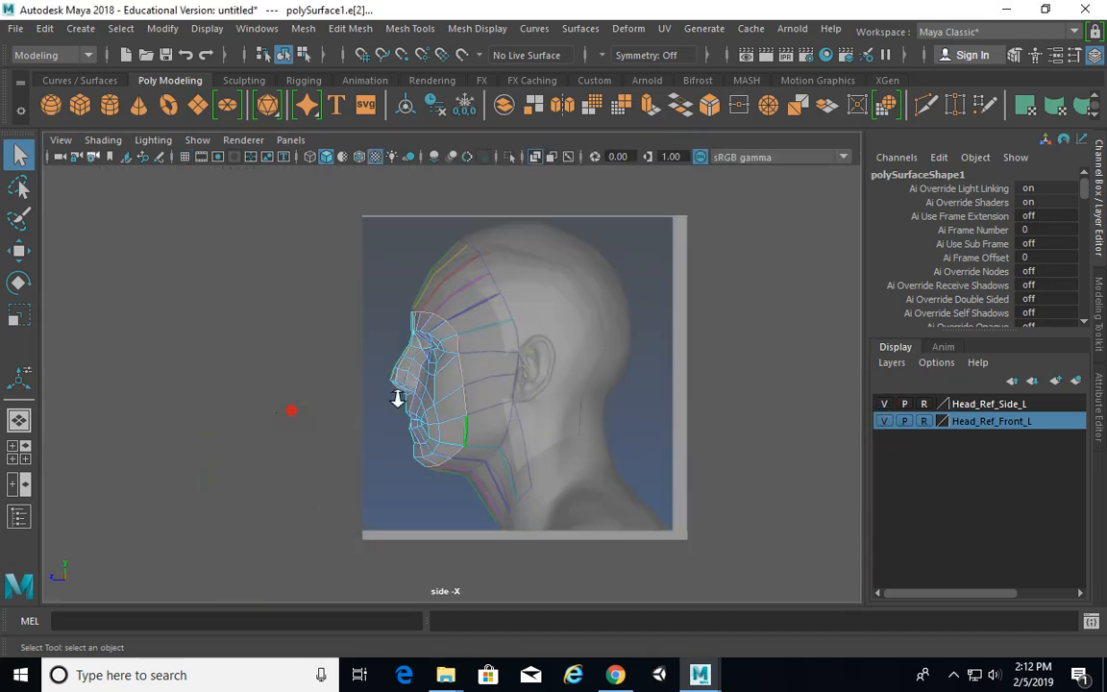
# Step: Examine the colored forehead and cheek guide lines around the face border in the side and perspective views
pyautogui.keyDown('alt'); pyautogui.moveTo(395, 397); pyautogui.dragTo(583, 379, button='right'); pyautogui.keyUp('alt')
pyautogui.keyDown('alt'); pyautogui.moveTo(584, 379); pyautogui.dragTo(551, 438, button='middle'); pyautogui.keyUp('alt')
pyautogui.keyDown('alt'); pyautogui.moveTo(462, 420); pyautogui.dragTo(514, 438, button='right'); pyautogui.keyUp('alt')
pyautogui.keyDown('alt'); pyautogui.moveTo(426, 343); pyautogui.dragTo(467, 353, button='right'); pyautogui.keyUp('alt')
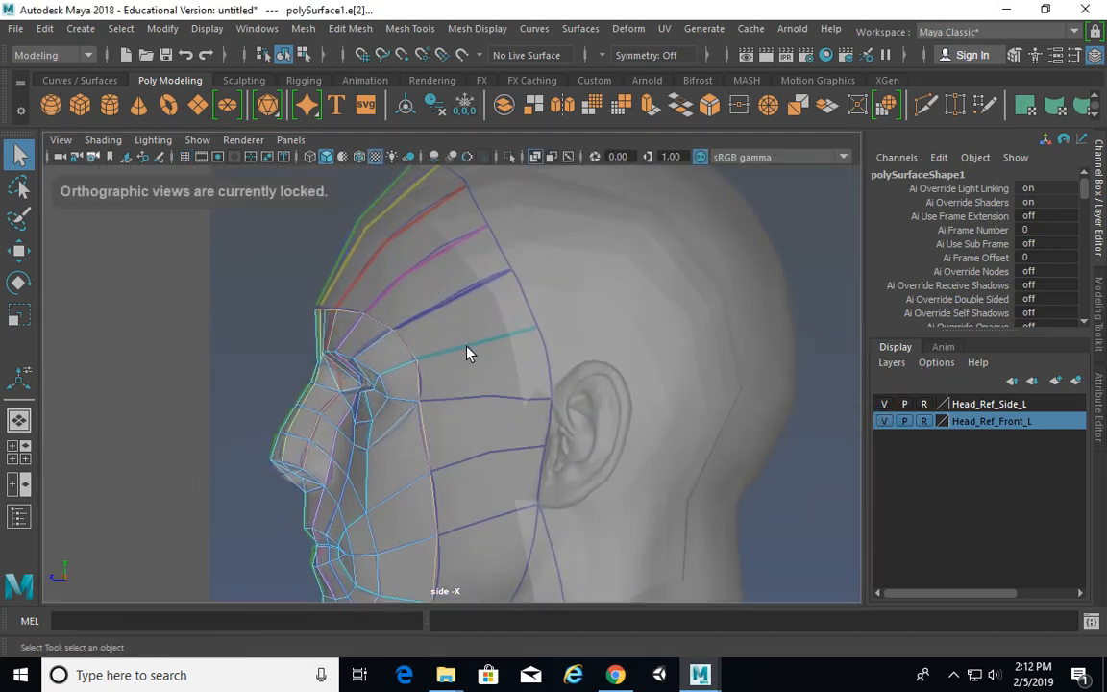
pyautogui.keyDown('alt'); pyautogui.moveTo(511, 315); pyautogui.dragTo(486, 348, button='right'); pyautogui.keyUp('alt')
pyautogui.keyDown('alt'); pyautogui.moveTo(519, 373); pyautogui.dragTo(508, 341, button='middle'); pyautogui.keyUp('alt')
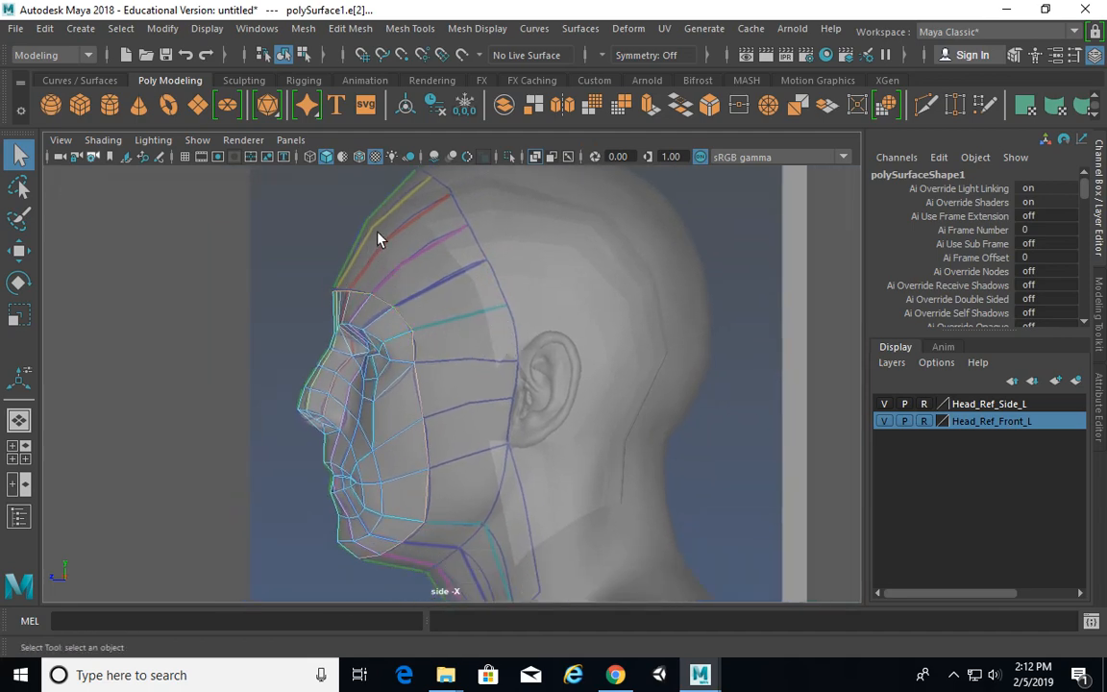
pyautogui.press('space')
pyautogui.keyDown('alt'); pyautogui.moveTo(588, 291); pyautogui.dragTo(728, 341); pyautogui.keyUp('alt')
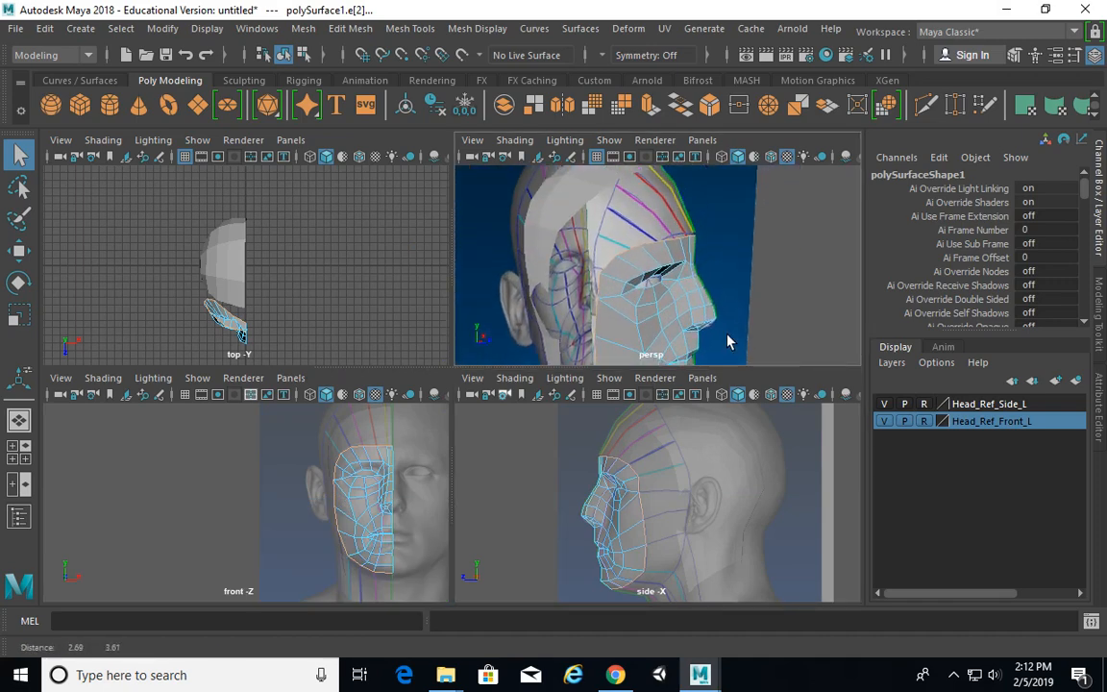
pyautogui.keyDown('alt'); pyautogui.moveTo(623, 281); pyautogui.dragTo(714, 286, button='right'); pyautogui.keyUp('alt')
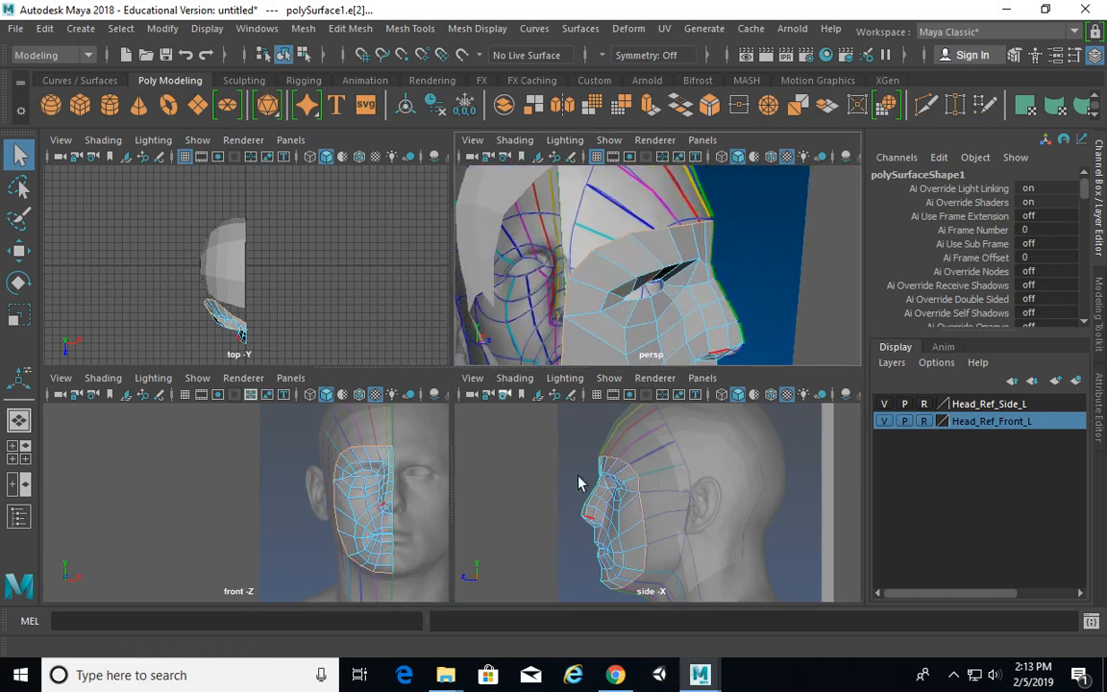
# Step: Select the face's upper border edges across the forehead and extrude them up and back toward the hairline guide
pyautogui.keyDown('alt'); pyautogui.moveTo(579, 484); pyautogui.dragTo(655, 472, button='right'); pyautogui.keyUp('alt')
pyautogui.press('space')
pyautogui.keyDown('alt'); pyautogui.moveTo(554, 420); pyautogui.dragTo(616, 514, button='middle'); pyautogui.keyUp('alt')
pyautogui.click(451, 387)
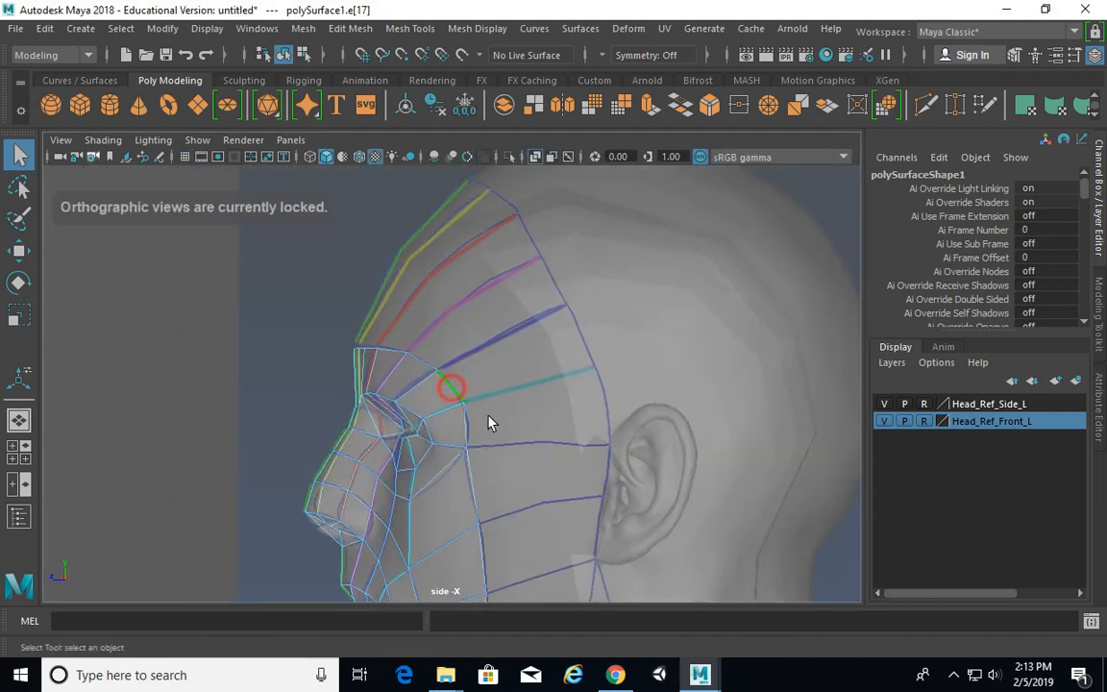
pyautogui.press('space')
pyautogui.press('space')
pyautogui.keyDown('alt'); pyautogui.moveTo(629, 325); pyautogui.dragTo(596, 337); pyautogui.keyUp('alt')
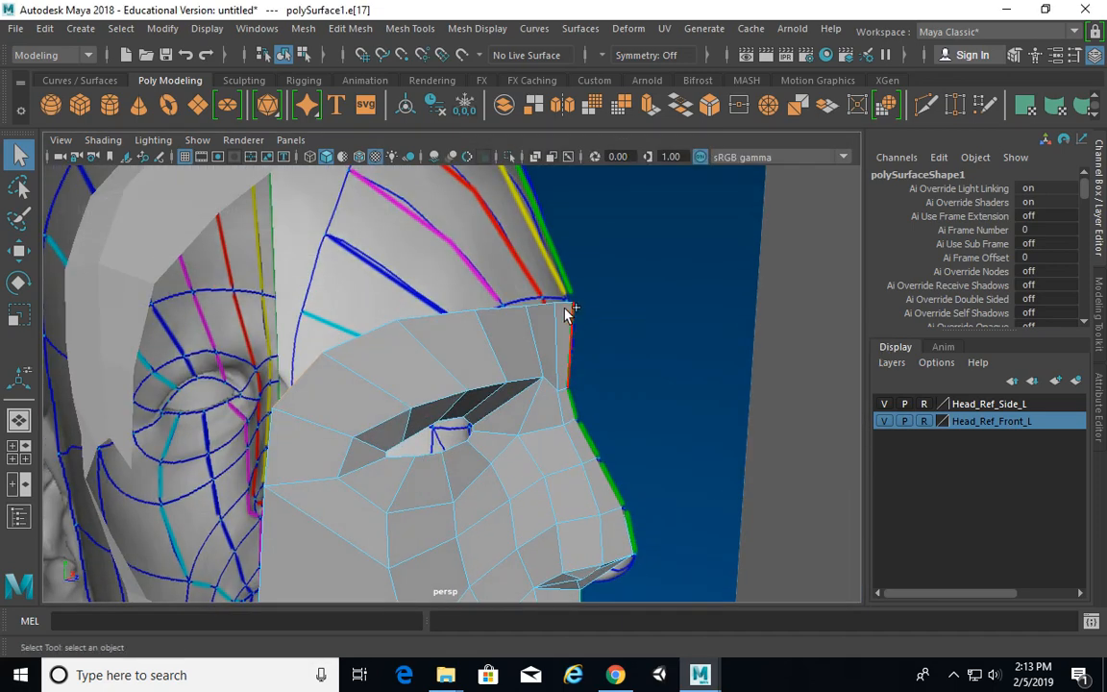
pyautogui.keyDown('shift'); pyautogui.moveTo(504, 332); pyautogui.dragTo(510, 270, button='right'); pyautogui.keyUp('shift')
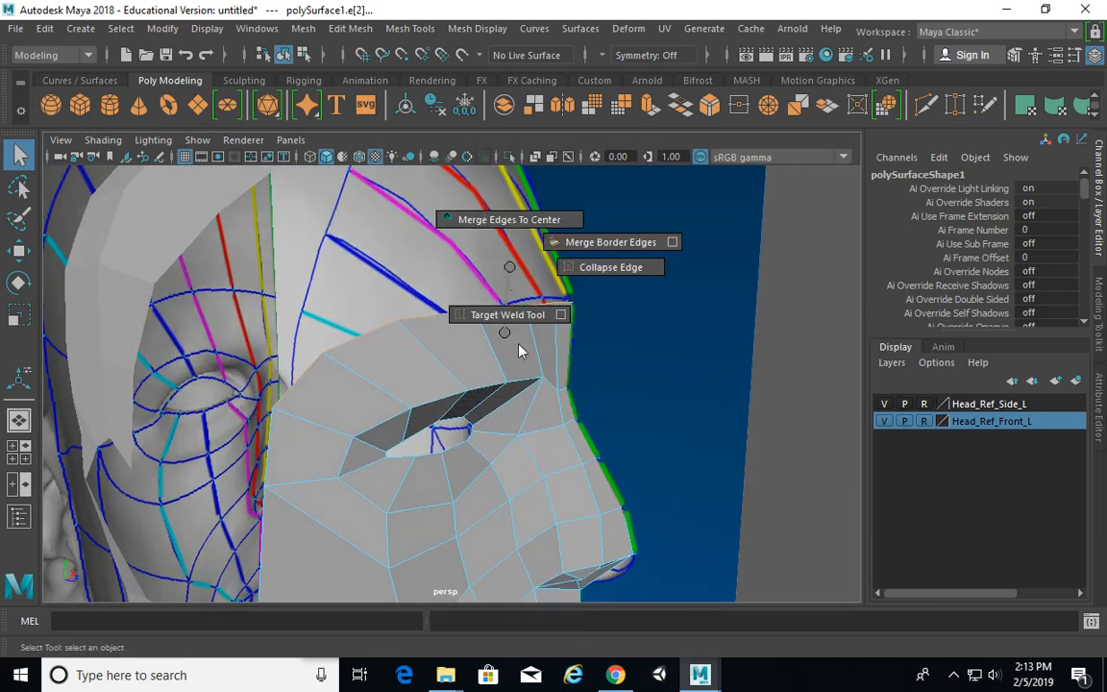
pyautogui.moveTo(515, 312)
pyautogui.keyDown('shift'); pyautogui.mouseDown(button='right')
pyautogui.moveTo(507, 267)
pyautogui.moveTo(500, 317)
pyautogui.mouseUp(button='right'); pyautogui.keyUp('shift')
pyautogui.keyDown('alt'); pyautogui.moveTo(726, 405); pyautogui.dragTo(636, 404); pyautogui.keyUp('alt')
pyautogui.press('space')
pyautogui.press('space')
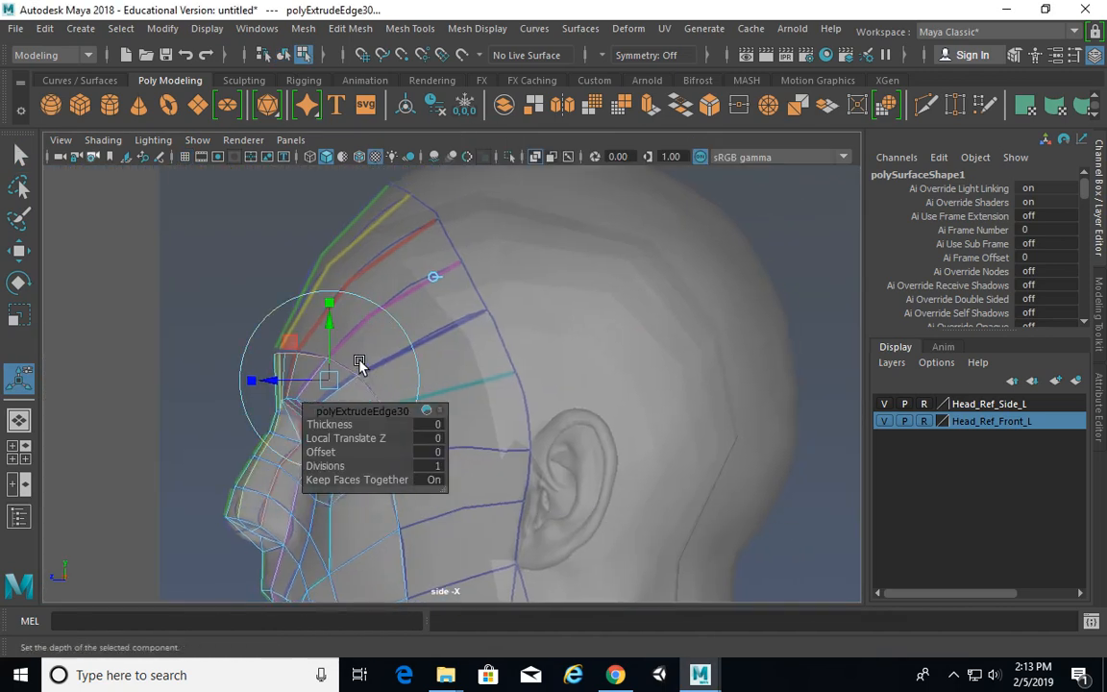
pyautogui.moveTo(342, 338); pyautogui.dragTo(424, 233)
# Step: Switch to vertex selection and move the outermost extruded forehead vertex to the far end of the cyan guide line
pyautogui.keyDown('alt'); pyautogui.moveTo(553, 264); pyautogui.dragTo(625, 284, button='right'); pyautogui.keyUp('alt')
pyautogui.keyDown('alt'); pyautogui.moveTo(511, 296); pyautogui.dragTo(561, 272, button='middle'); pyautogui.keyUp('alt')
pyautogui.keyDown('alt'); pyautogui.moveTo(583, 314); pyautogui.dragTo(618, 353, button='middle'); pyautogui.keyUp('alt')
pyautogui.moveTo(519, 331); pyautogui.dragTo(442, 184, button='right')
pyautogui.press('q')
pyautogui.keyDown('alt'); pyautogui.moveTo(577, 296); pyautogui.dragTo(517, 327, button='middle'); pyautogui.keyUp('alt')
pyautogui.moveTo(541, 259); pyautogui.dragTo(612, 410)
pyautogui.press('w')
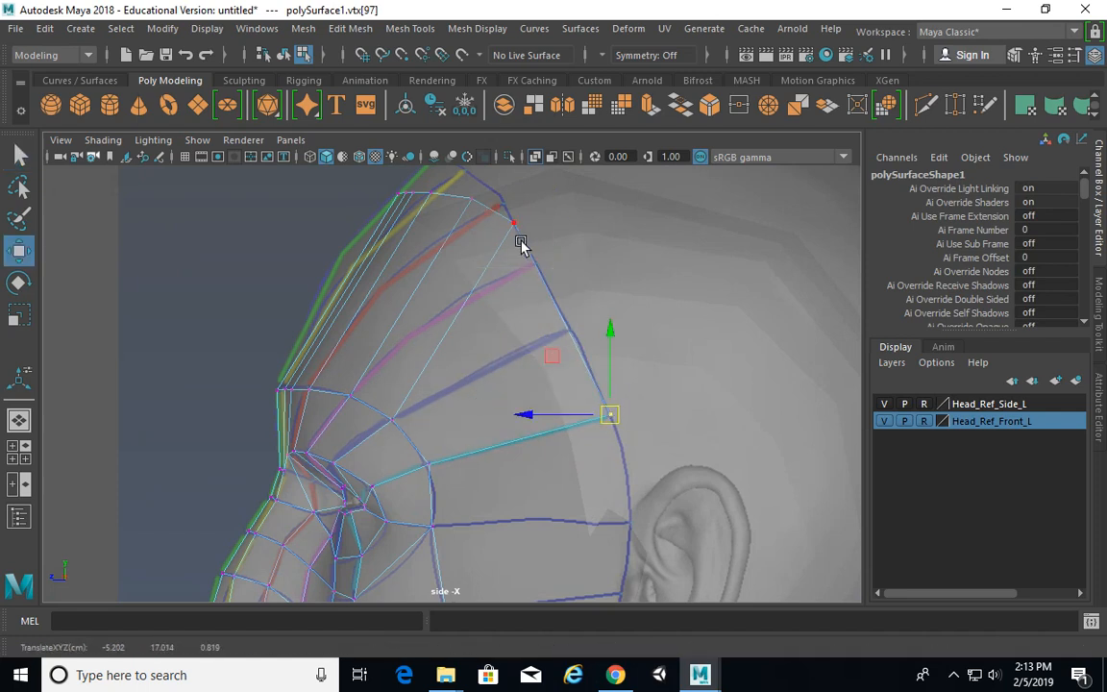
# Step: Move the next three extruded forehead vertices to the ends of the thick blue, magenta and red guide lines
pyautogui.keyDown('alt'); pyautogui.moveTo(520, 244); pyautogui.dragTo(506, 261, button='middle'); pyautogui.keyUp('alt')
pyautogui.moveTo(520, 268); pyautogui.dragTo(577, 384)
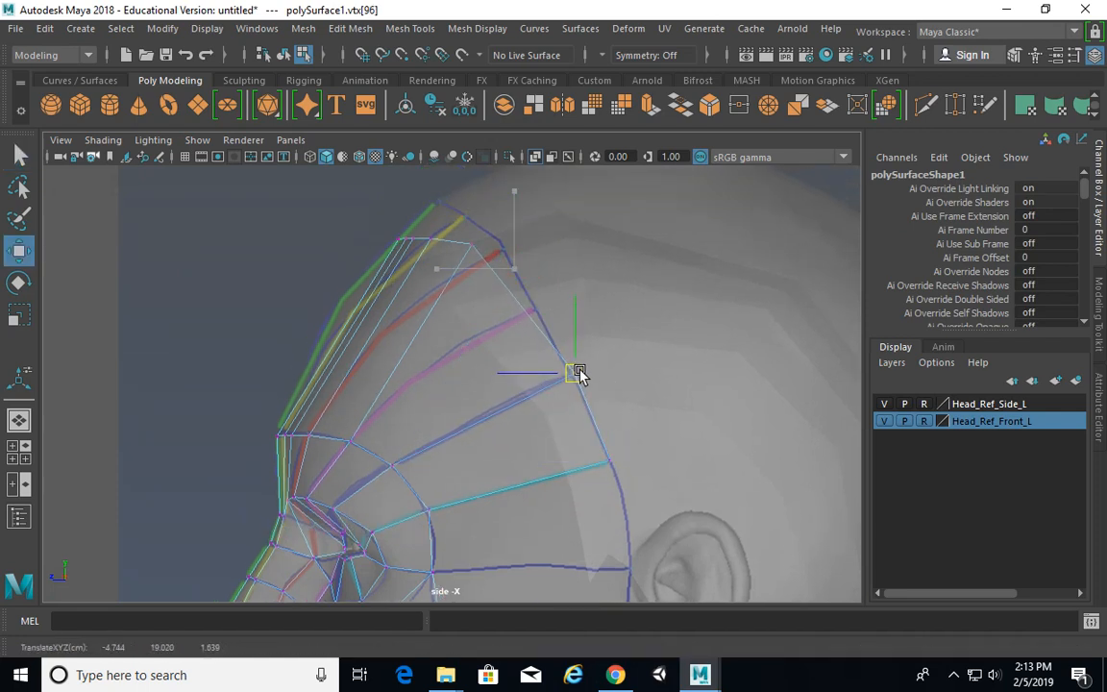
pyautogui.moveTo(482, 267); pyautogui.dragTo(530, 298)
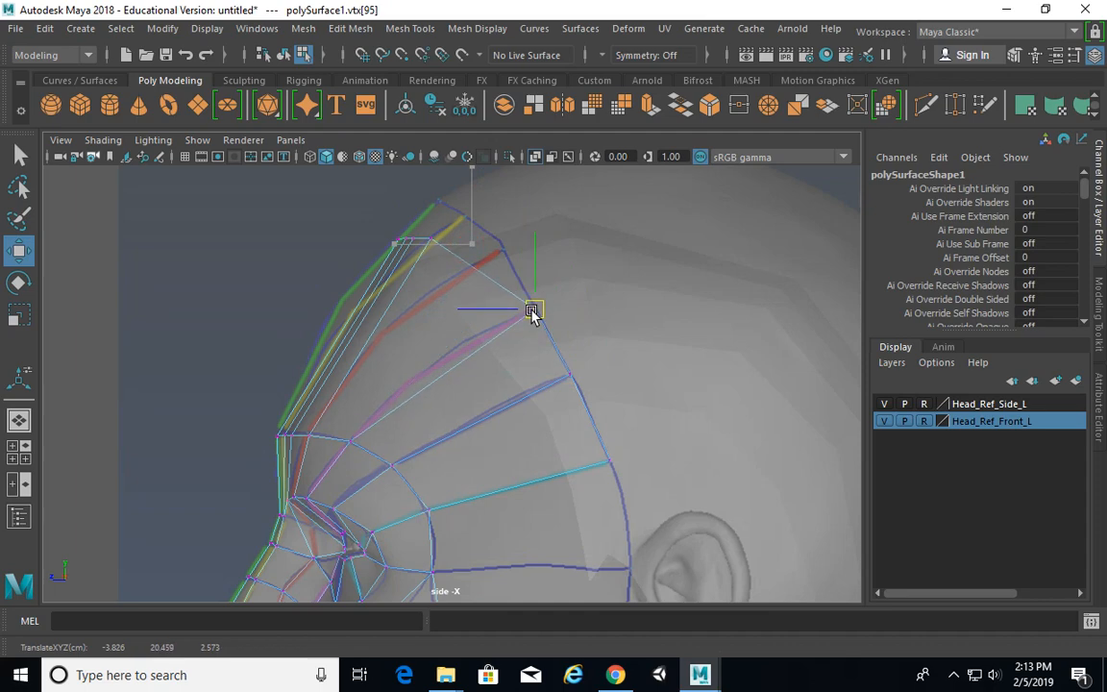
pyautogui.keyDown('alt'); pyautogui.moveTo(496, 279); pyautogui.dragTo(532, 327, button='middle'); pyautogui.keyUp('alt')
pyautogui.moveTo(457, 279); pyautogui.dragTo(515, 286)
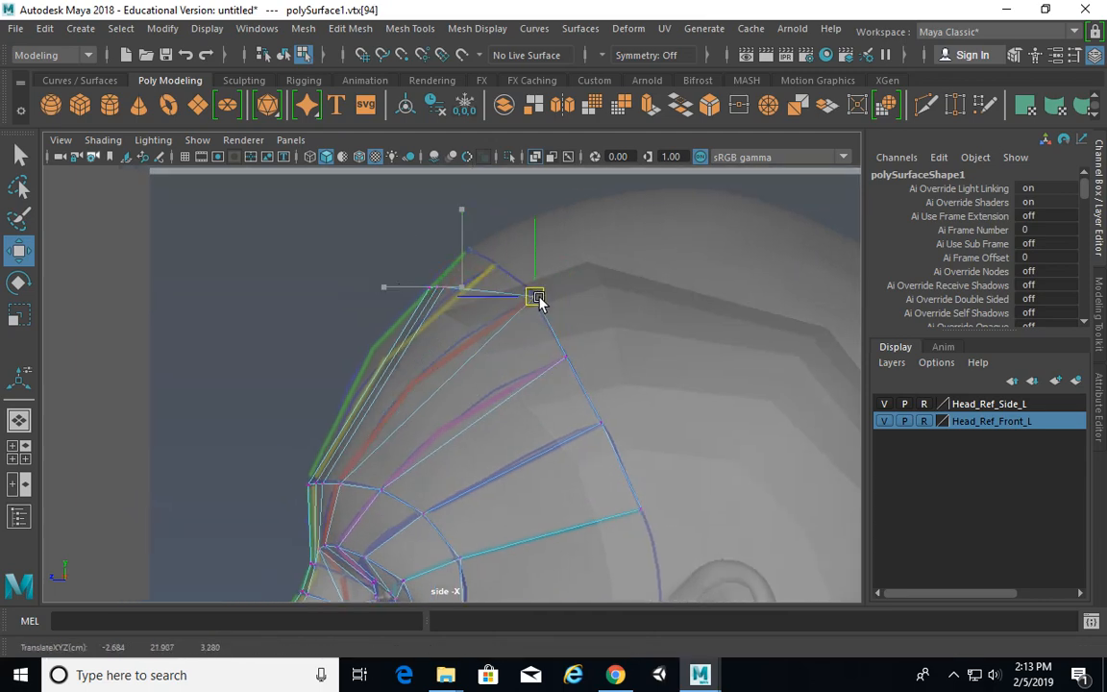
# Step: Move the remaining extruded vertices near the forehead's center to the ends of the yellow and green guide lines
pyautogui.scroll(3, 527, 291)
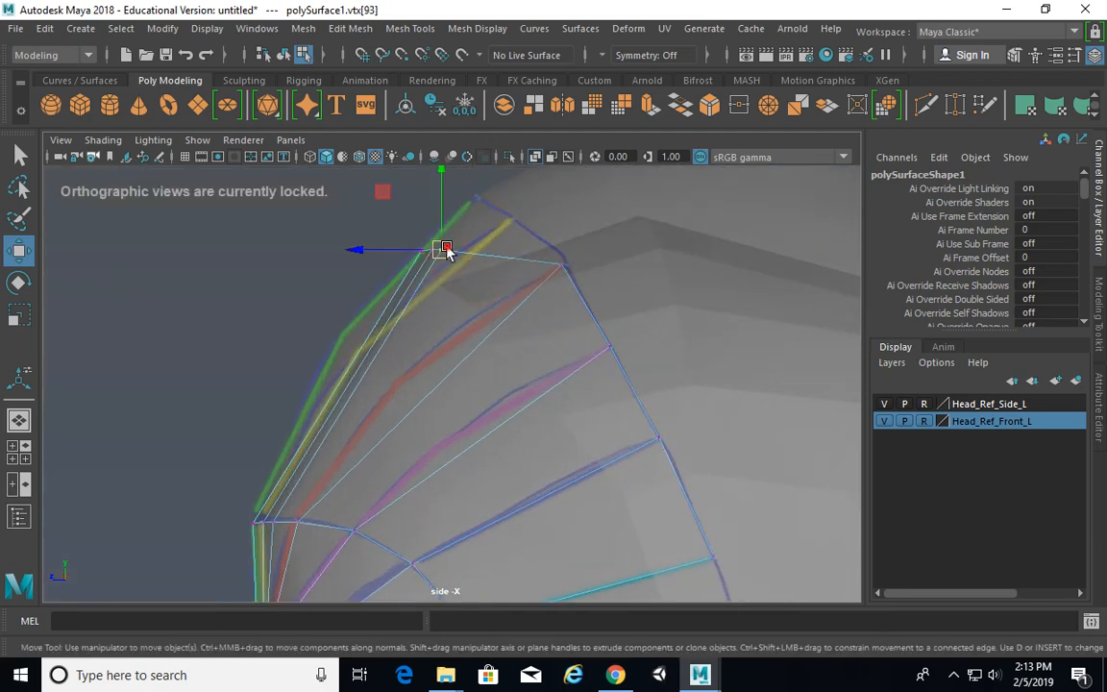
pyautogui.moveTo(445, 252); pyautogui.dragTo(520, 225)
pyautogui.keyDown('alt'); pyautogui.moveTo(519, 220); pyautogui.dragTo(585, 266, button='middle'); pyautogui.keyUp('alt')
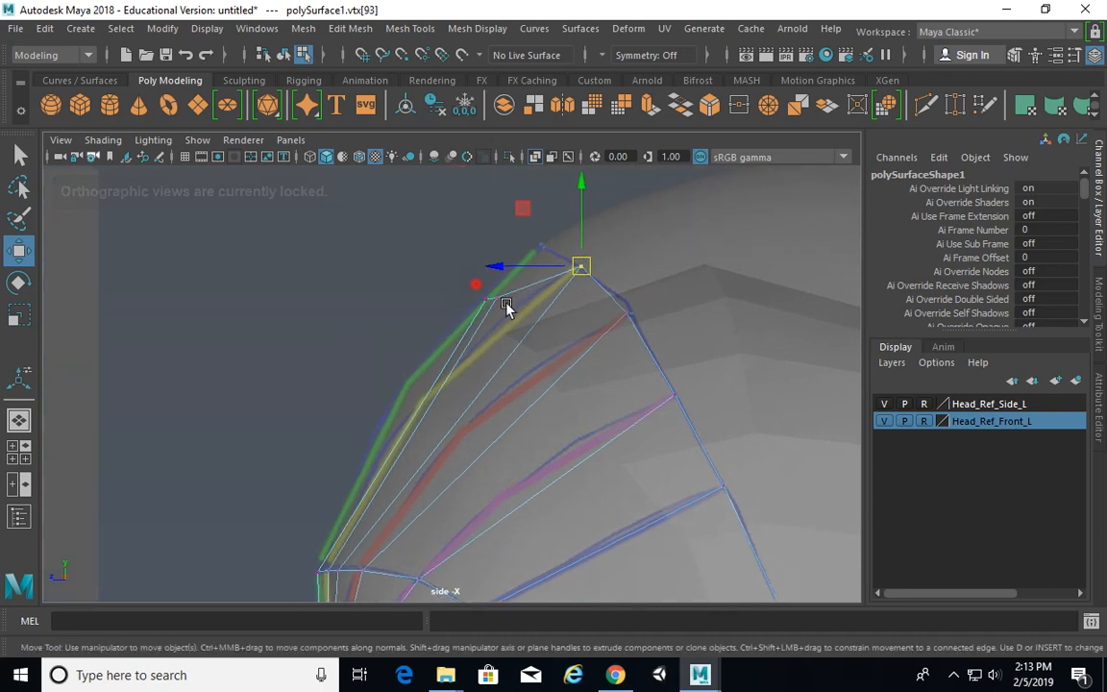
pyautogui.moveTo(499, 286); pyautogui.dragTo(537, 247)
# Step: Switch the face mesh to edge selection and select the cheek border edges between temple and jaw
pyautogui.scroll(-5, 524, 386)
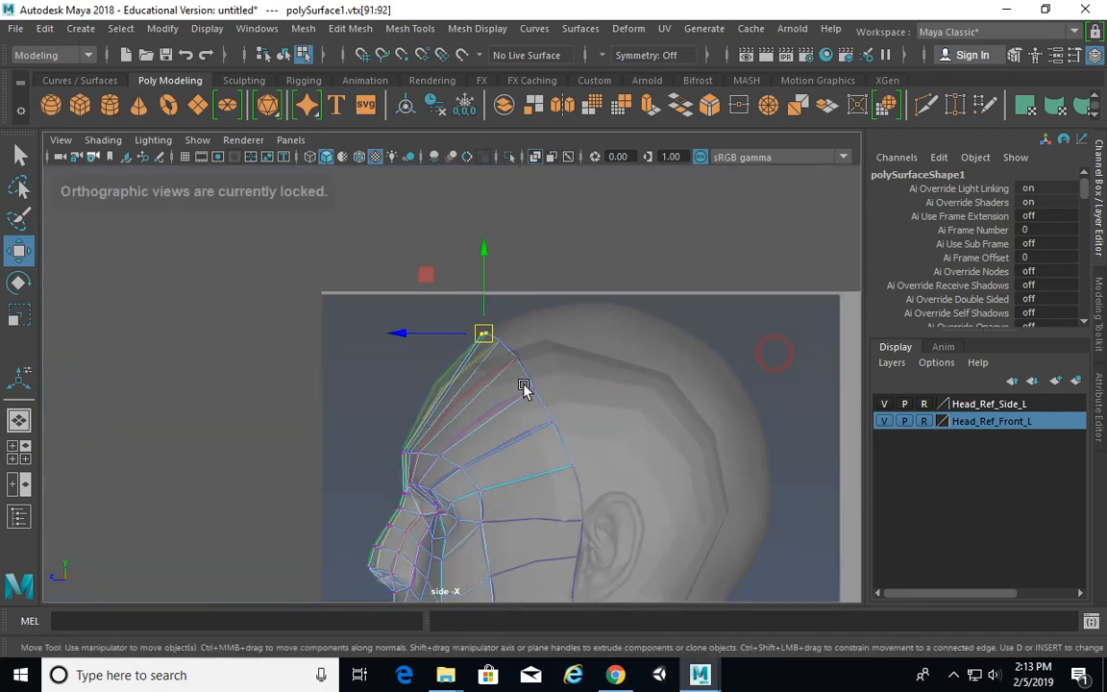
pyautogui.scroll(3, 509, 384)
pyautogui.rightClick(423, 312)
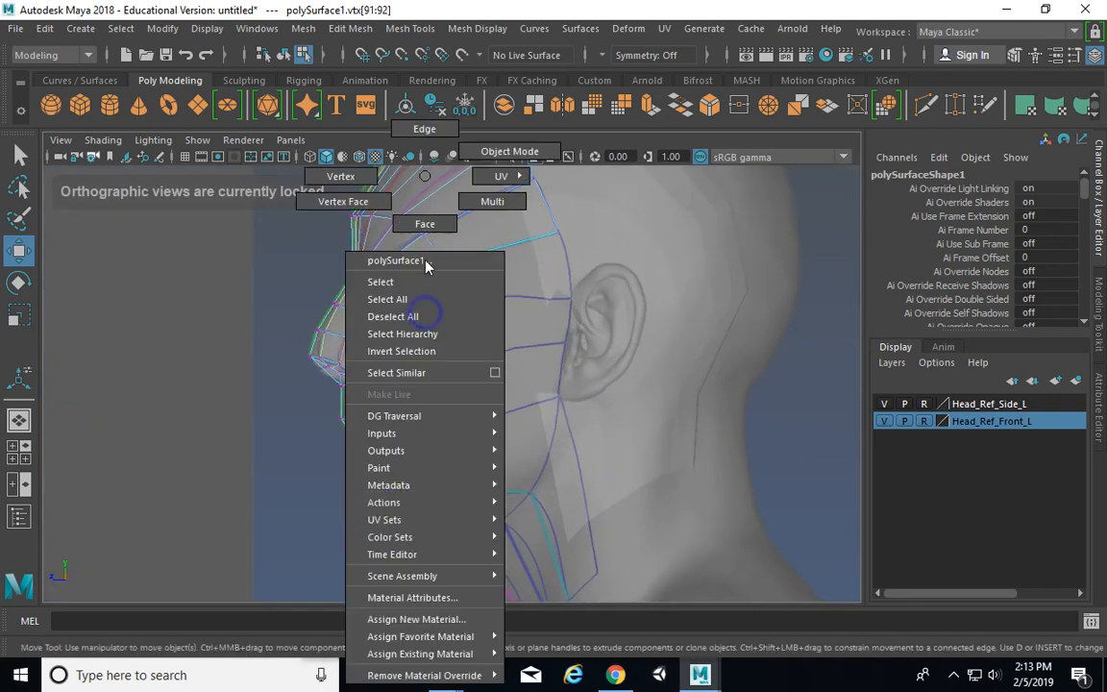
pyautogui.click(414, 136)
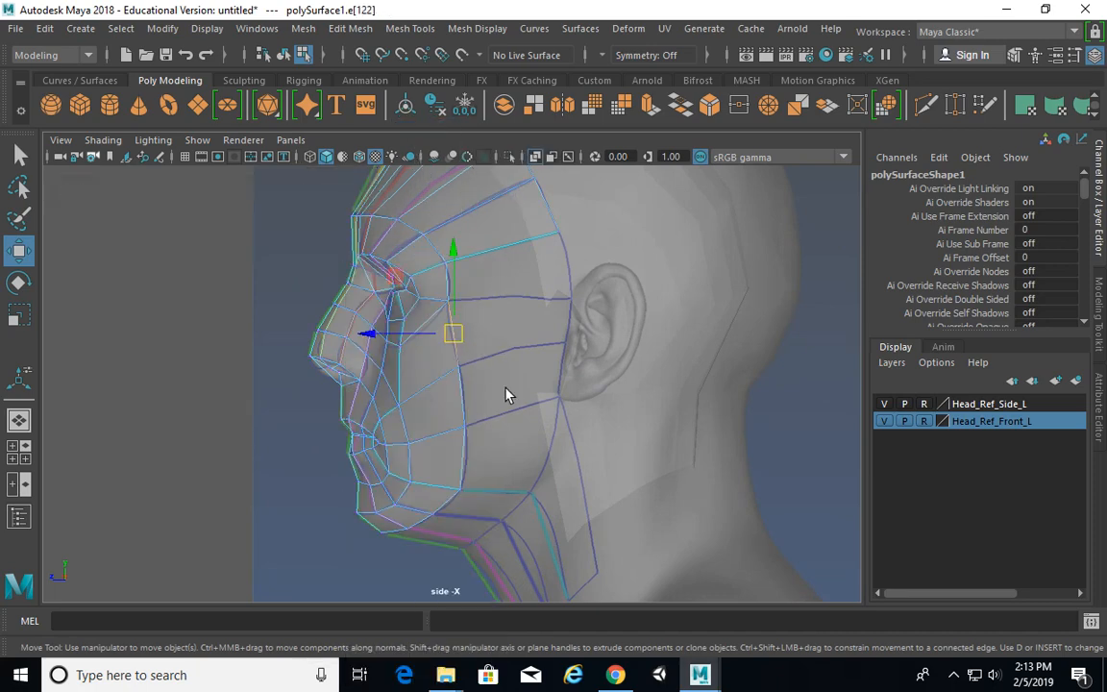
pyautogui.press('q')
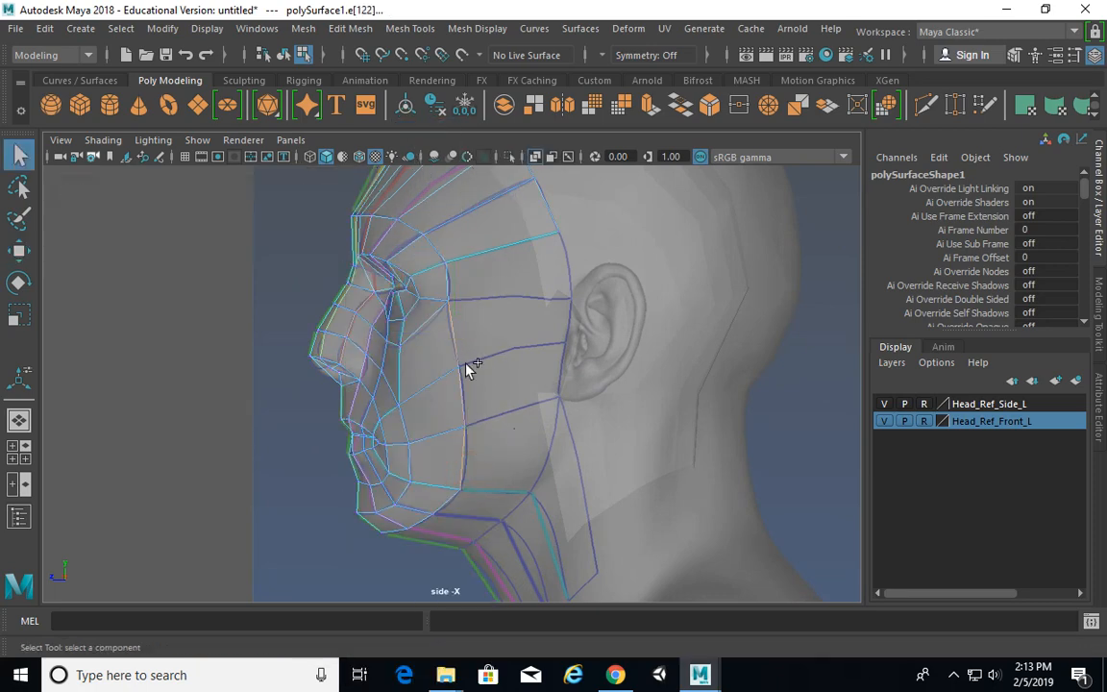
pyautogui.keyDown('shift'); pyautogui.moveTo(471, 370); pyautogui.dragTo(445, 401, button='right'); pyautogui.keyUp('shift')
pyautogui.scroll(2, 554, 354)
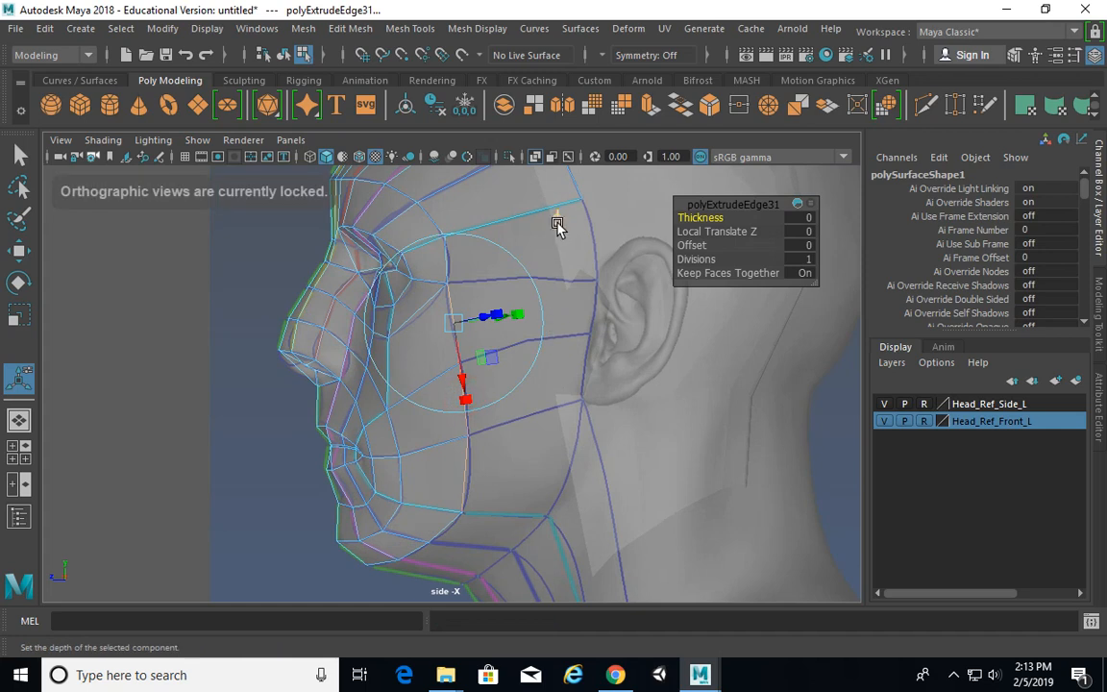
pyautogui.moveTo(470, 375); pyautogui.dragTo(599, 395)
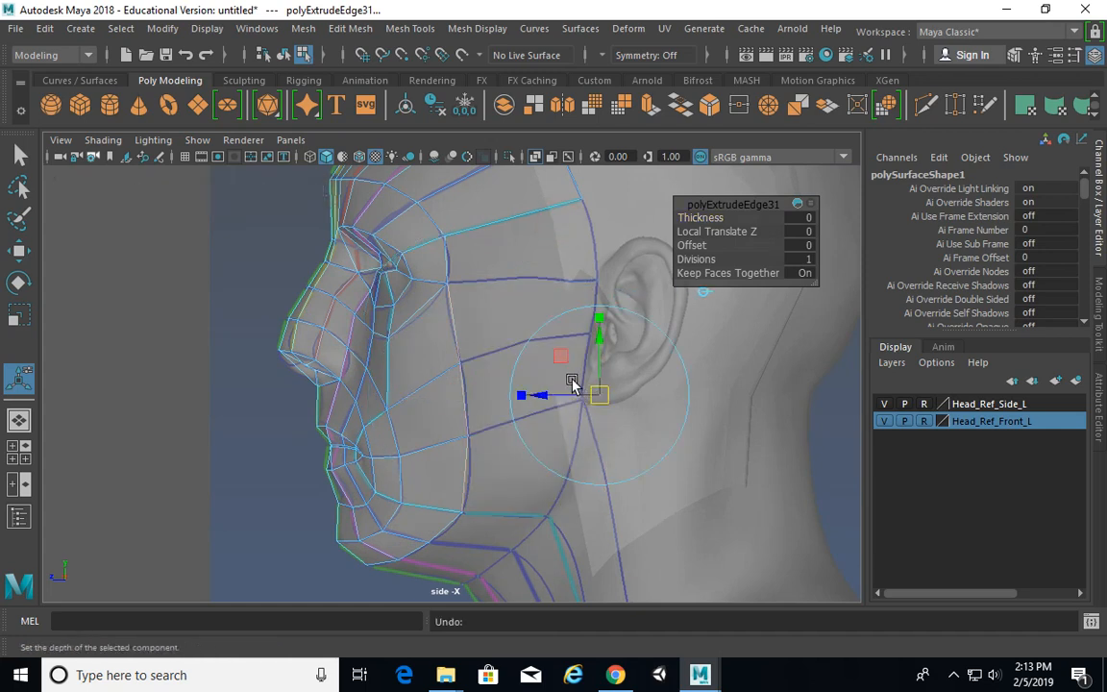
# Step: Complete the selection of cheek border edges from temple to jaw and extrude them back to the front of the ear
pyautogui.click(579, 385)
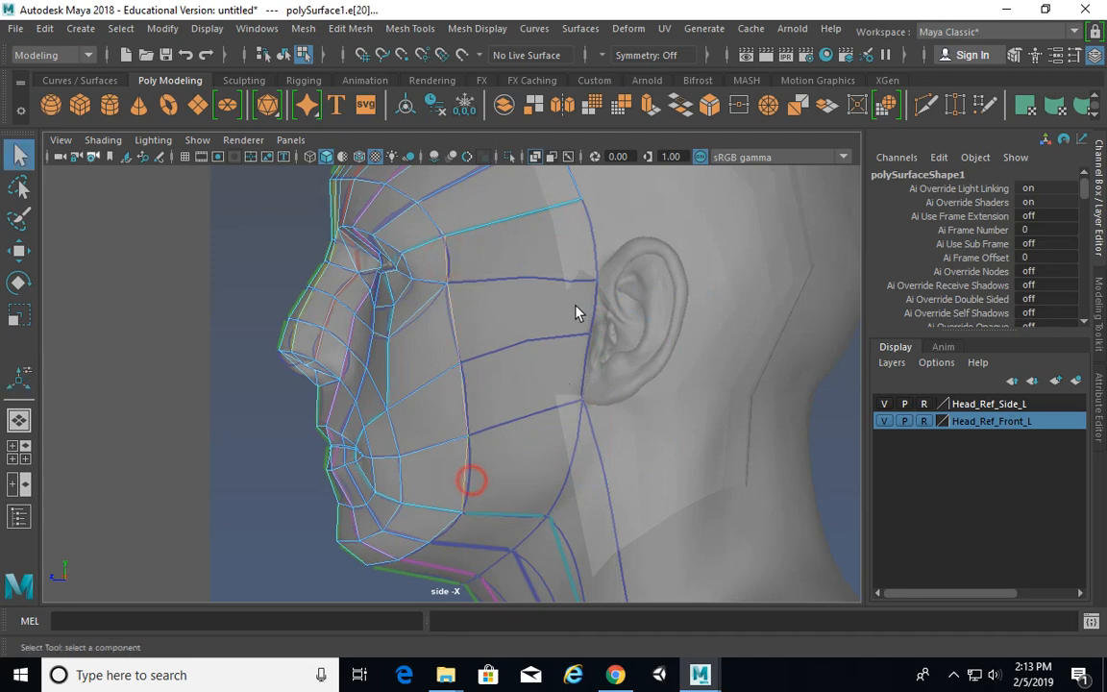
pyautogui.press('space')
pyautogui.press('space')
pyautogui.keyDown('alt'); pyautogui.moveTo(487, 341); pyautogui.dragTo(588, 383); pyautogui.keyUp('alt')
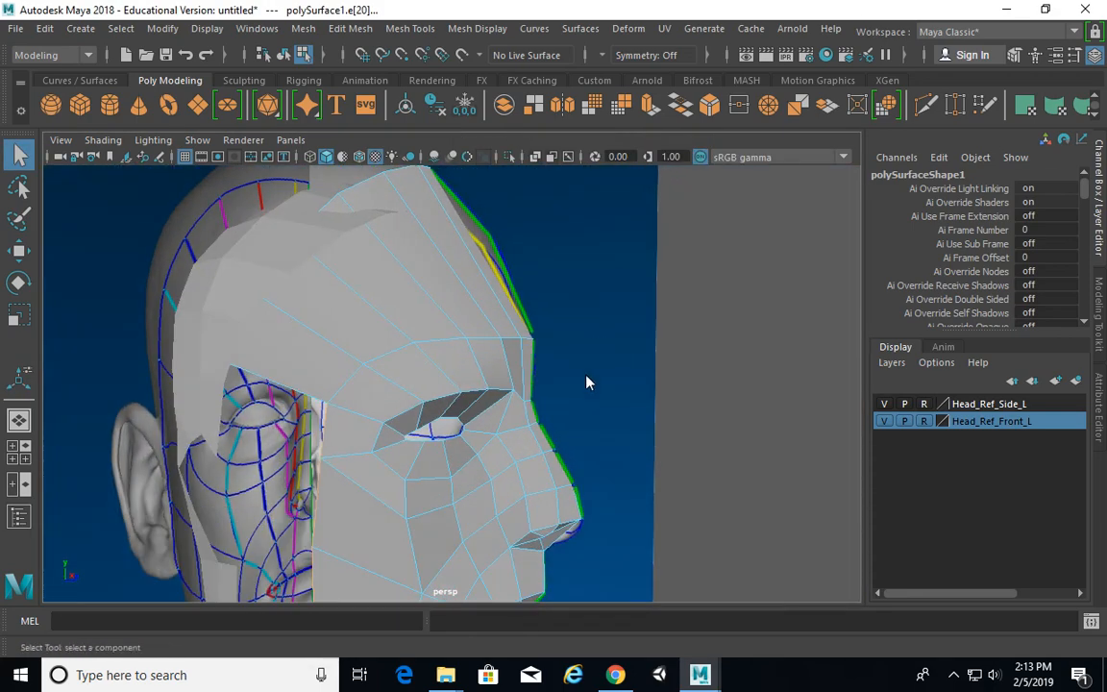
pyautogui.press('space')
pyautogui.press('space')
pyautogui.keyDown('shift'); pyautogui.moveTo(333, 328); pyautogui.dragTo(302, 376, button='right'); pyautogui.keyUp('shift')
pyautogui.moveTo(377, 280); pyautogui.dragTo(495, 240)
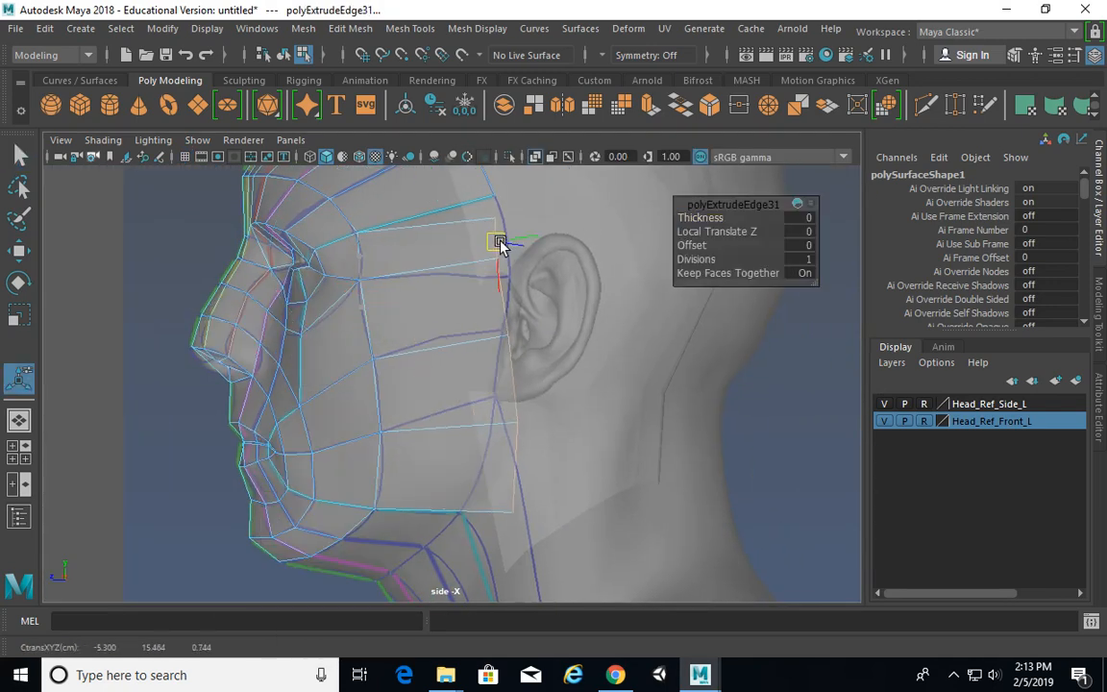
# Step: Switch the mesh to vertices and move the two uppermost extruded cheek vertices to the cyan and dark blue guide line ends near the temple
pyautogui.moveTo(405, 176); pyautogui.dragTo(358, 175, button='right')
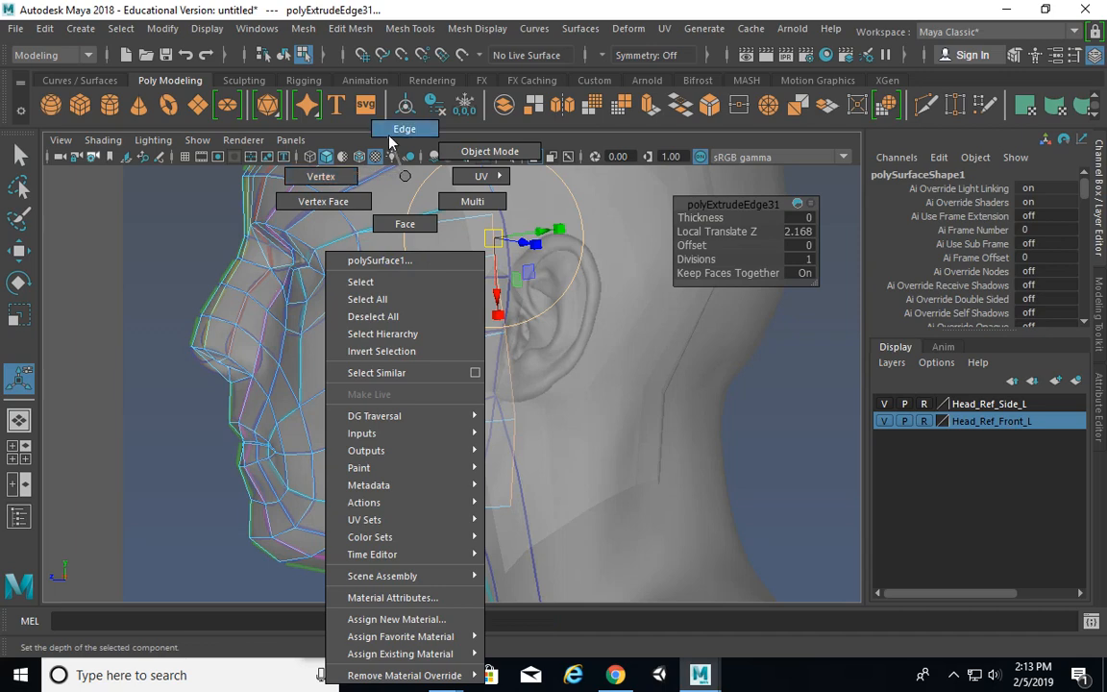
pyautogui.moveTo(389, 137); pyautogui.dragTo(392, 133, button='right')
pyautogui.keyDown('alt'); pyautogui.moveTo(450, 256); pyautogui.dragTo(438, 292, button='middle'); pyautogui.keyUp('alt')
pyautogui.moveTo(437, 291); pyautogui.dragTo(363, 176, button='right')
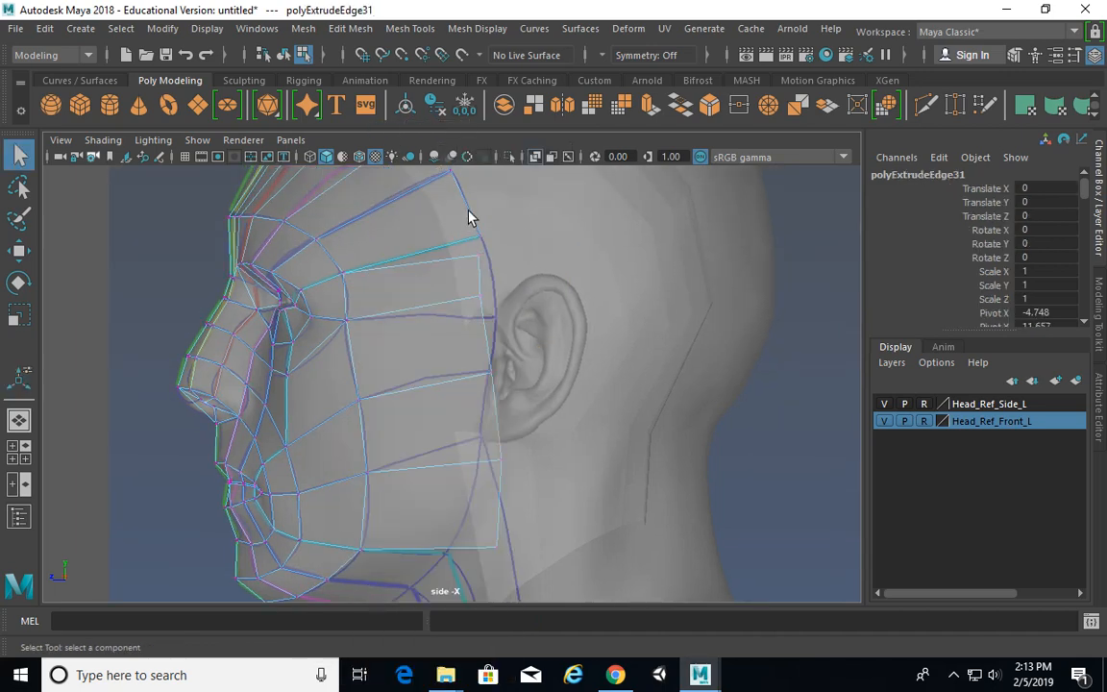
pyautogui.moveTo(478, 279); pyautogui.dragTo(488, 237)
pyautogui.press('w')
pyautogui.click(481, 296)
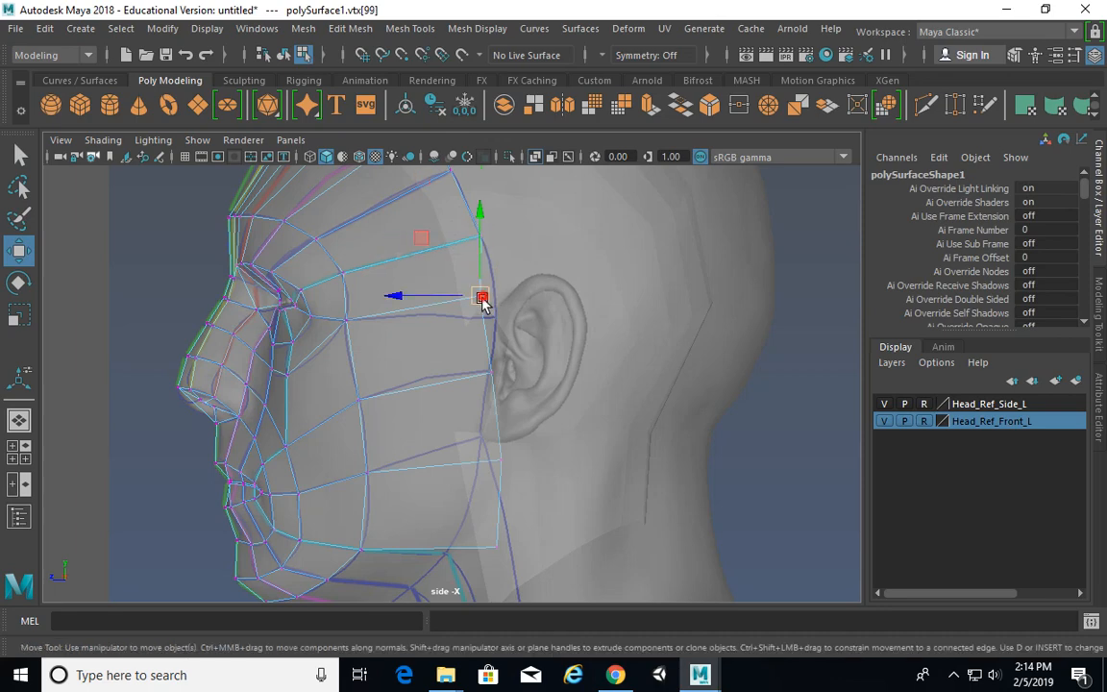
pyautogui.moveTo(482, 296); pyautogui.dragTo(498, 317)
# Step: Move the remaining three extruded cheek vertices onto the guide line ends between the earlobe and the jaw corner
pyautogui.click(496, 375)
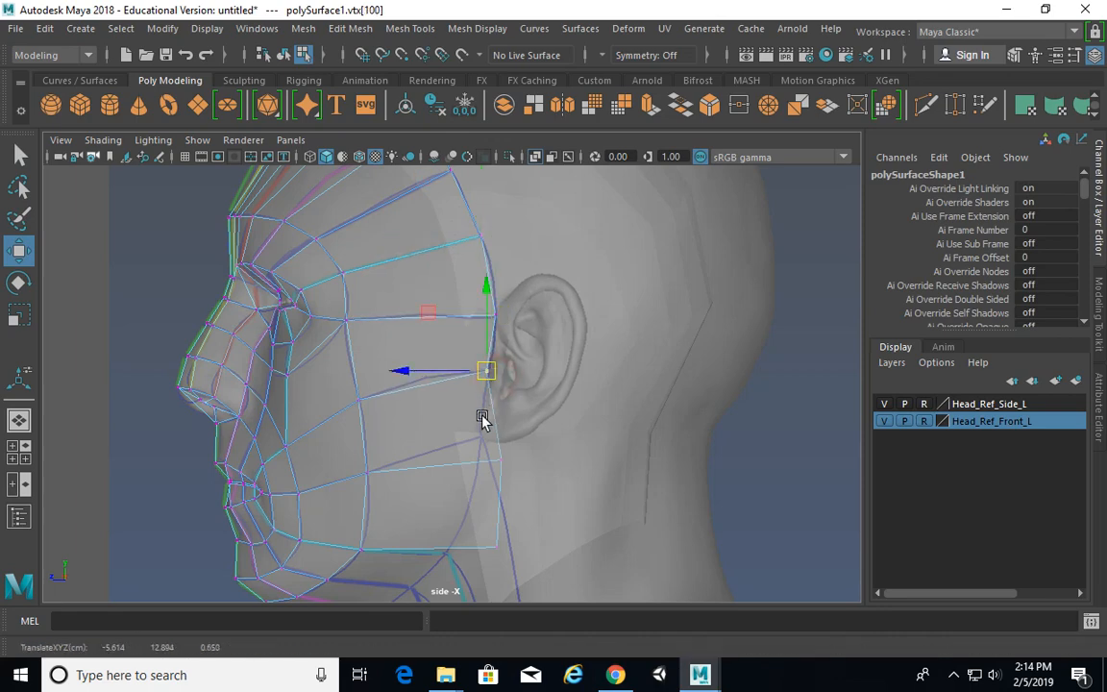
pyautogui.click(499, 460)
pyautogui.moveTo(499, 460); pyautogui.dragTo(479, 442)
pyautogui.keyDown('alt'); pyautogui.moveTo(491, 483); pyautogui.dragTo(497, 355, button='middle'); pyautogui.keyUp('alt')
pyautogui.moveTo(462, 397); pyautogui.dragTo(534, 444)
pyautogui.moveTo(503, 417); pyautogui.dragTo(462, 430)
pyautogui.keyDown('alt'); pyautogui.moveTo(381, 421); pyautogui.dragTo(445, 291, button='middle'); pyautogui.keyUp('alt')
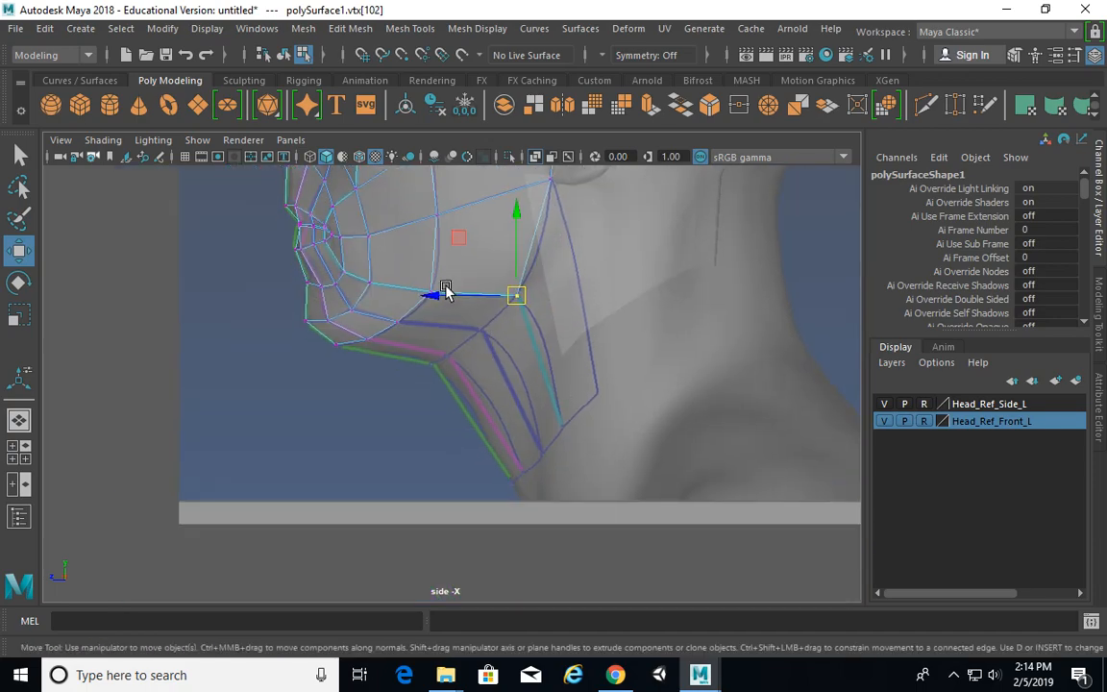
# Step: Switch the face mesh to edges in the perspective view and select the jawline border edges from the jaw corner to the chin
pyautogui.press('space')
pyautogui.press('space')
pyautogui.keyDown('alt'); pyautogui.moveTo(600, 596); pyautogui.dragTo(636, 242, button='middle'); pyautogui.keyUp('alt')
pyautogui.keyDown('alt'); pyautogui.moveTo(571, 398); pyautogui.dragTo(664, 366); pyautogui.keyUp('alt')
pyautogui.press('q')
pyautogui.keyDown('alt'); pyautogui.moveTo(455, 351); pyautogui.dragTo(403, 298); pyautogui.keyUp('alt')
pyautogui.rightClick(430, 373)
pyautogui.moveTo(430, 378); pyautogui.dragTo(435, 189, button='right')
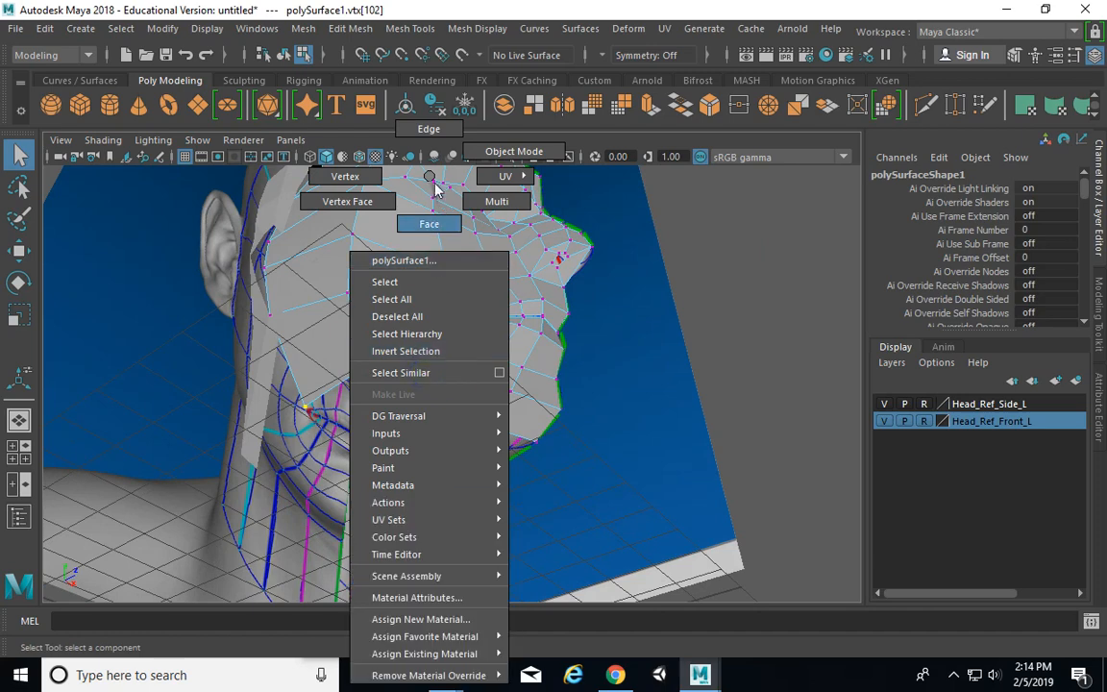
pyautogui.moveTo(421, 145); pyautogui.dragTo(422, 136, button='right')
pyautogui.click(291, 373)
pyautogui.keyDown('shift'); pyautogui.click(268, 278); pyautogui.keyUp('shift')
pyautogui.keyDown('alt'); pyautogui.moveTo(432, 264); pyautogui.dragTo(446, 247); pyautogui.keyUp('alt')
pyautogui.keyDown('alt'); pyautogui.moveTo(502, 398); pyautogui.dragTo(510, 399); pyautogui.keyUp('alt')
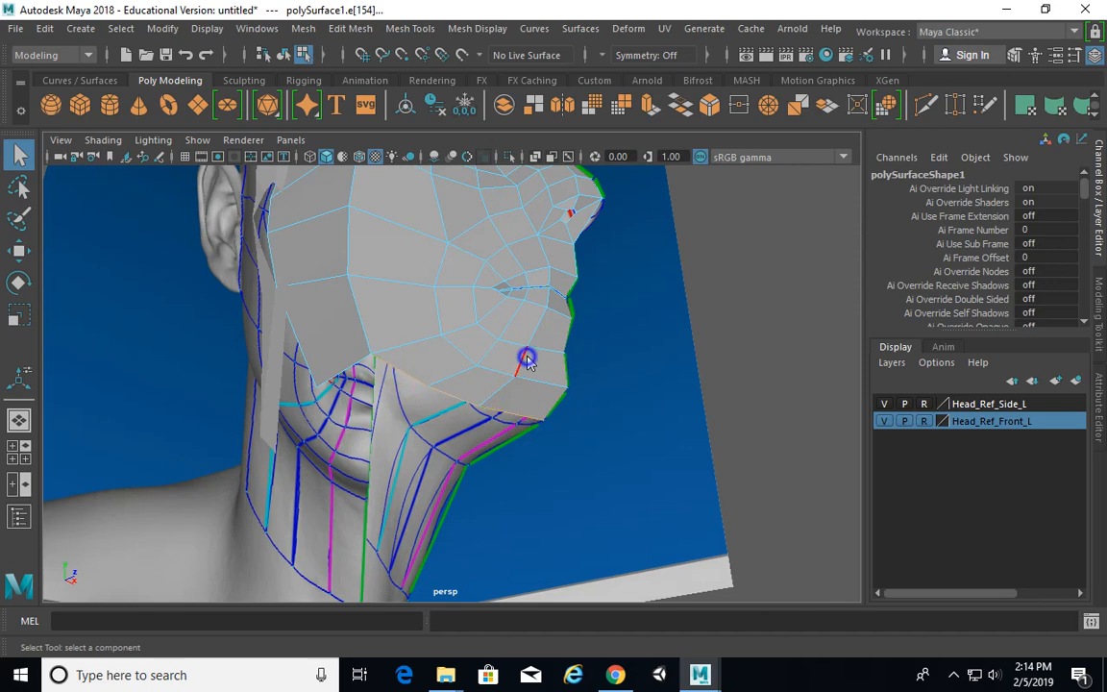
# Step: Extrude the selected jawline edges back beneath the chin towards the neck in the side view
pyautogui.keyDown('shift'); pyautogui.moveTo(526, 360); pyautogui.dragTo(507, 400, button='right'); pyautogui.keyUp('shift')
pyautogui.press('space')
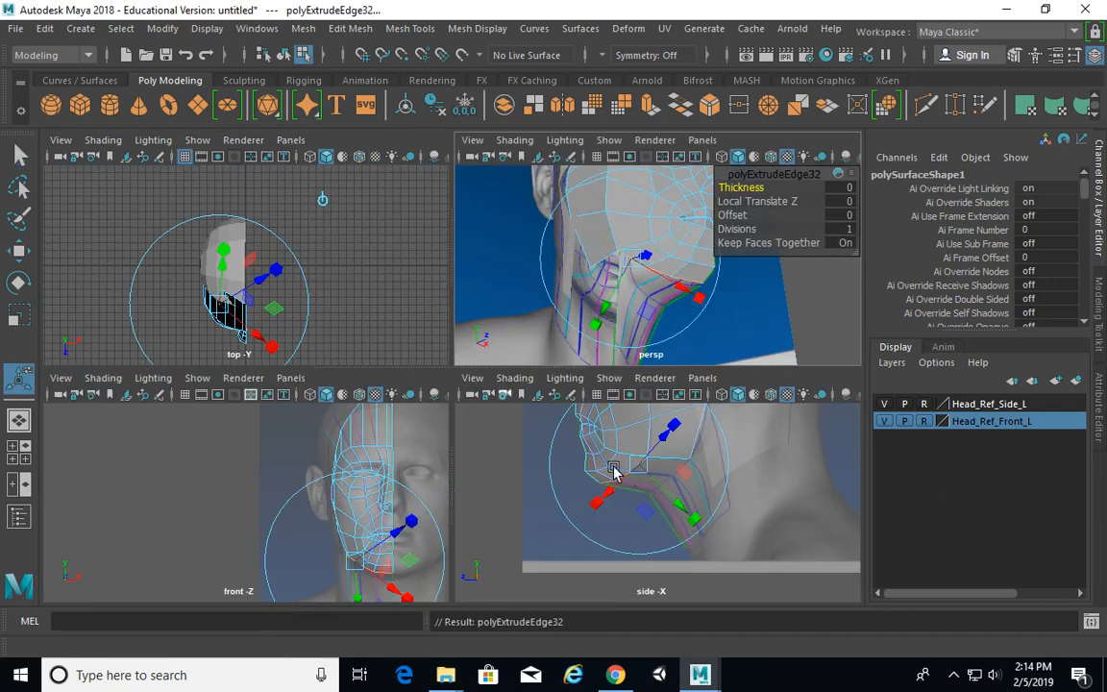
pyautogui.press('space')
pyautogui.keyDown('alt'); pyautogui.moveTo(363, 423); pyautogui.dragTo(659, 395, button='right'); pyautogui.keyUp('alt')
pyautogui.moveTo(397, 269); pyautogui.dragTo(492, 292)
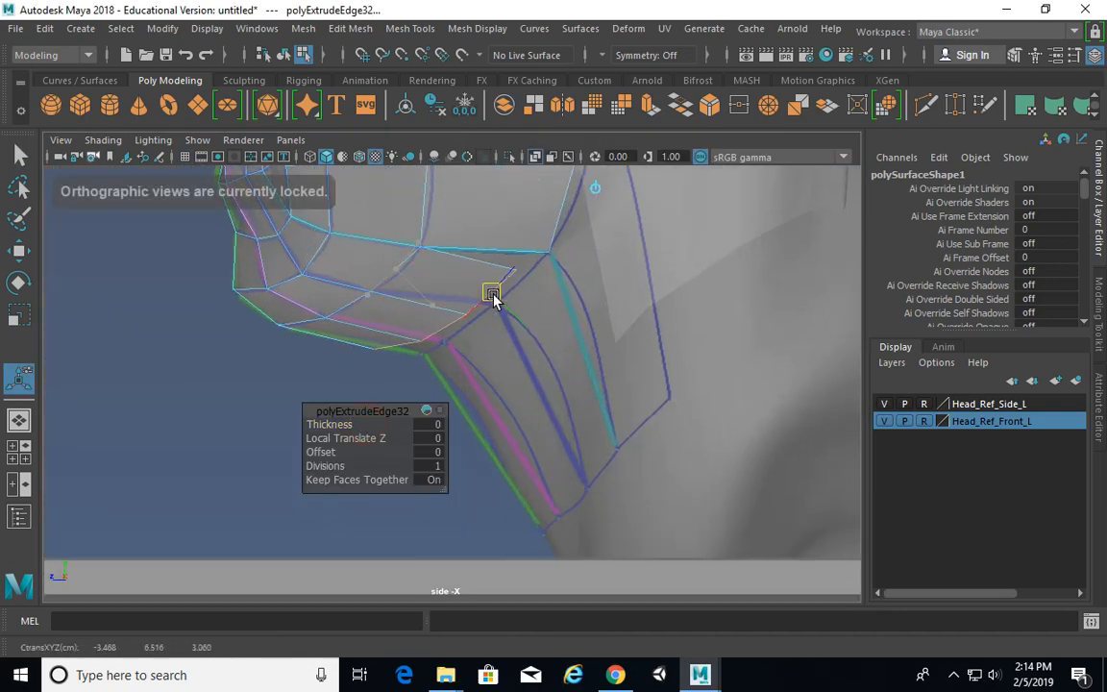
# Step: Move the extruded under-chin vertices to the ends of the cyan, dark blue, magenta and green guide lines at the top of the neck
pyautogui.keyDown('alt'); pyautogui.moveTo(432, 308); pyautogui.dragTo(500, 300, button='right'); pyautogui.keyUp('alt')
pyautogui.moveTo(408, 279); pyautogui.dragTo(315, 179, button='right')
pyautogui.keyDown('alt'); pyautogui.moveTo(573, 294); pyautogui.dragTo(514, 358, button='middle'); pyautogui.keyUp('alt')
pyautogui.moveTo(534, 333); pyautogui.dragTo(525, 281)
pyautogui.press('w')
pyautogui.click(412, 363)
pyautogui.moveTo(412, 363); pyautogui.dragTo(448, 350)
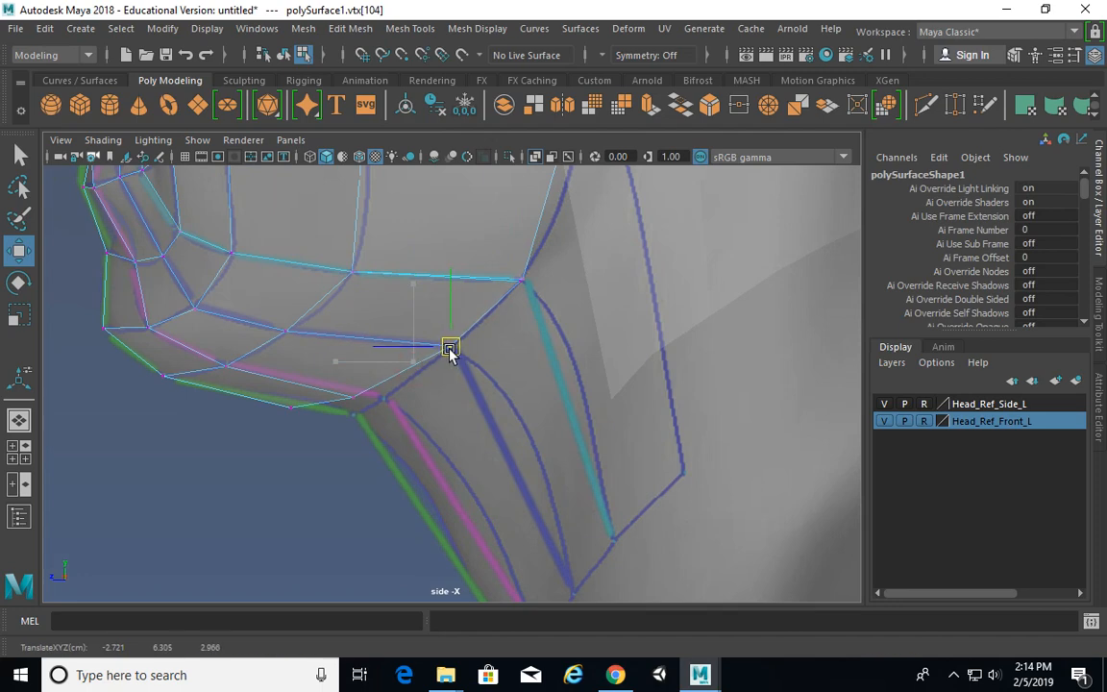
pyautogui.click(351, 392)
pyautogui.moveTo(351, 392); pyautogui.dragTo(381, 401)
pyautogui.moveTo(271, 404); pyautogui.dragTo(355, 417)
# Step: Return to the perspective view and select all vertices of the face mesh
pyautogui.keyDown('alt'); pyautogui.moveTo(680, 362); pyautogui.dragTo(544, 294, button='right'); pyautogui.keyUp('alt')
pyautogui.press('space')
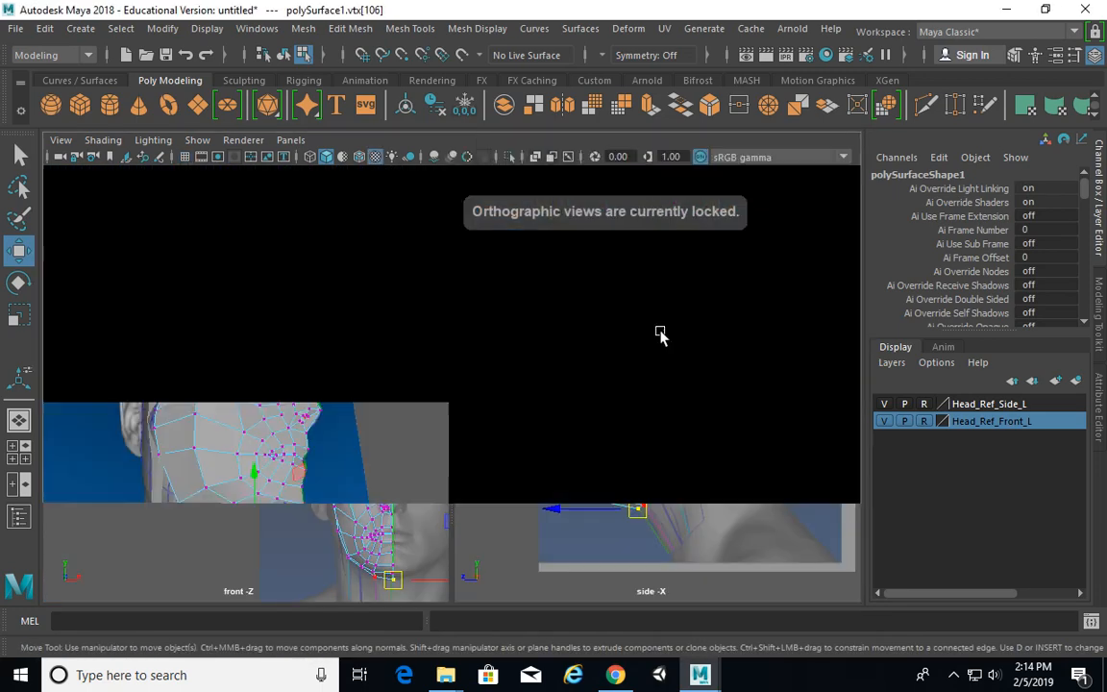
pyautogui.press('space')
pyautogui.keyDown('alt'); pyautogui.moveTo(724, 365); pyautogui.dragTo(529, 356, button='right'); pyautogui.keyUp('alt')
pyautogui.keyDown('alt'); pyautogui.moveTo(487, 378); pyautogui.dragTo(558, 408); pyautogui.keyUp('alt')
pyautogui.keyDown('alt'); pyautogui.moveTo(560, 389); pyautogui.dragTo(492, 431, button='right'); pyautogui.keyUp('alt')
pyautogui.keyDown('alt'); pyautogui.moveTo(492, 430); pyautogui.dragTo(494, 452); pyautogui.keyUp('alt')
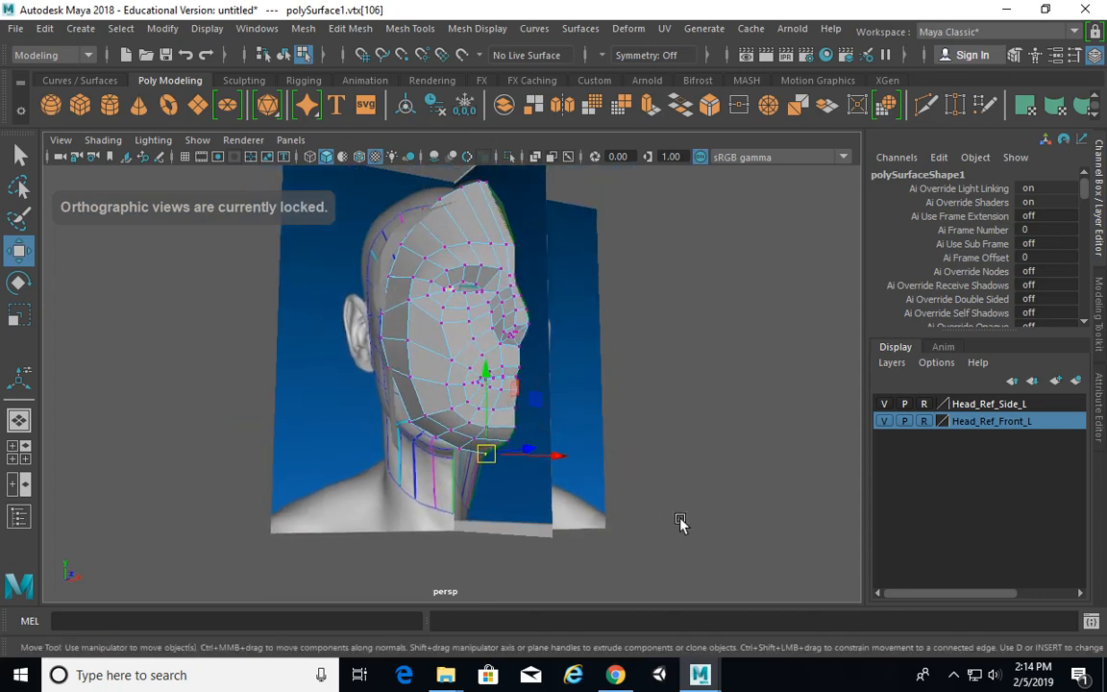
pyautogui.moveTo(679, 522); pyautogui.dragTo(292, 133)
pyautogui.keyDown('alt'); pyautogui.moveTo(414, 197); pyautogui.dragTo(501, 235); pyautogui.keyUp('alt')
# Step: Merge the selected vertices with the merge threshold set to 0.05
pyautogui.keyDown('shift'); pyautogui.rightClick(489, 201); pyautogui.keyUp('shift')
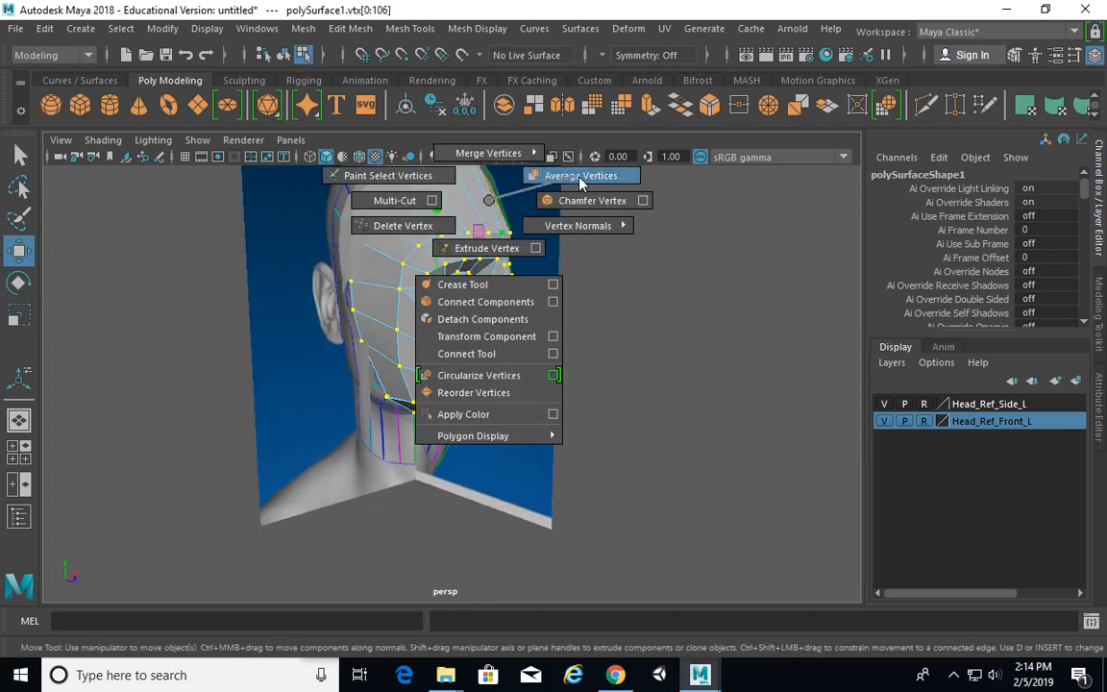
pyautogui.keyDown('shift'); pyautogui.moveTo(580, 182); pyautogui.dragTo(497, 149, button='right'); pyautogui.keyUp('shift')
pyautogui.keyDown('shift'); pyautogui.moveTo(635, 120); pyautogui.dragTo(635, 120, button='right'); pyautogui.keyUp('shift')
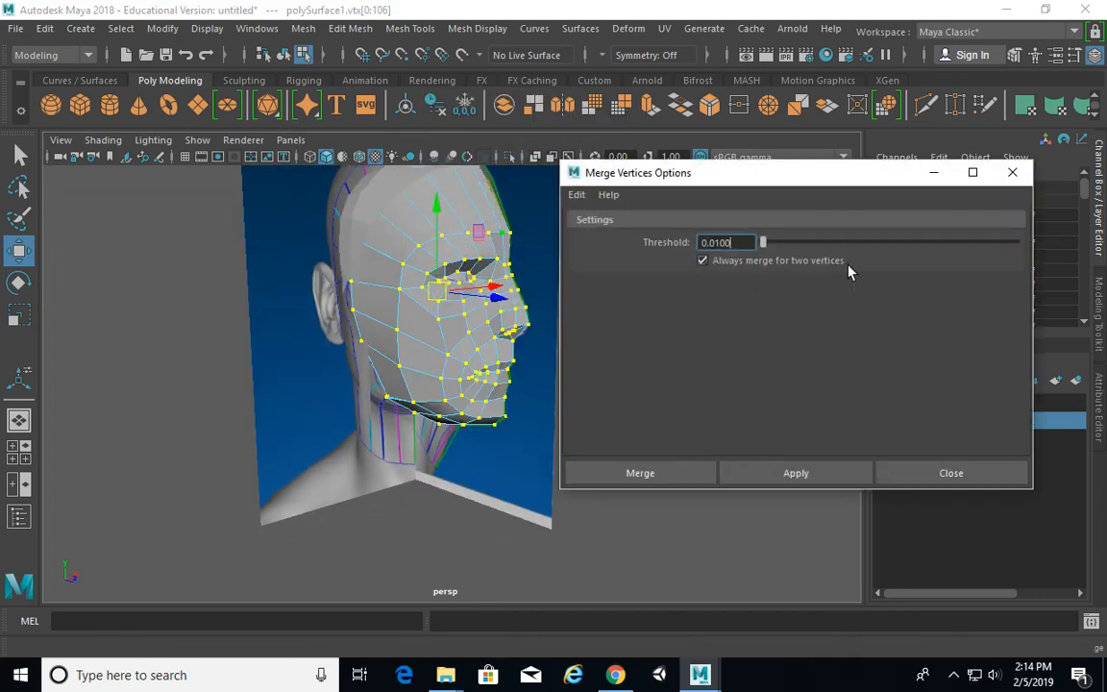
pyautogui.write('.05')
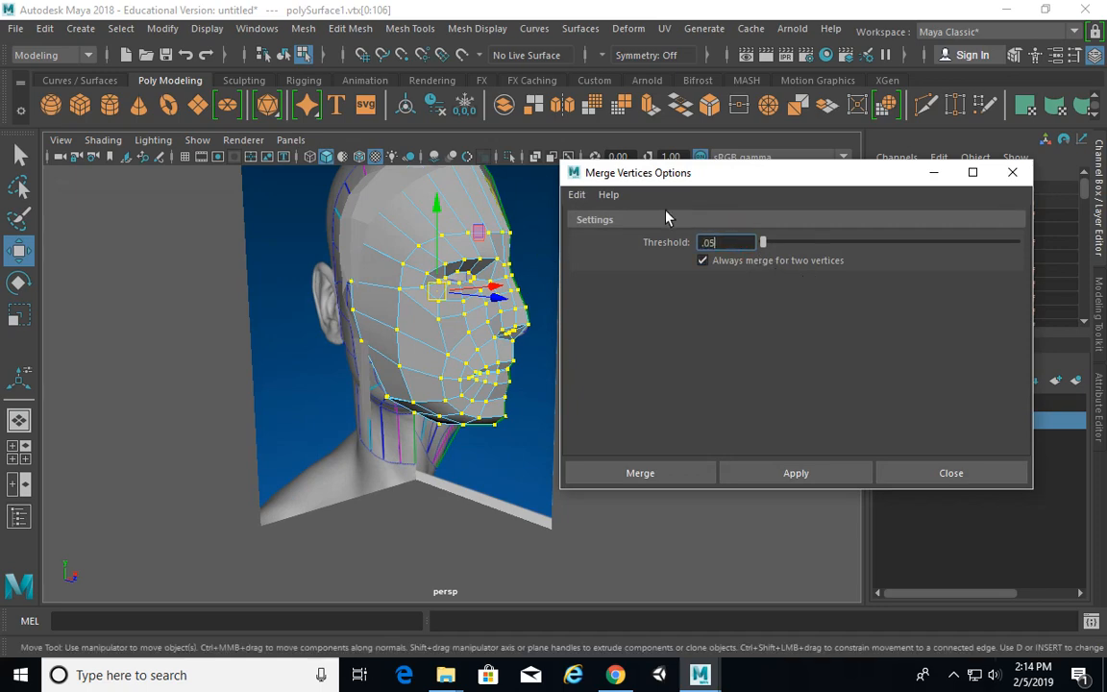
pyautogui.click(805, 471)
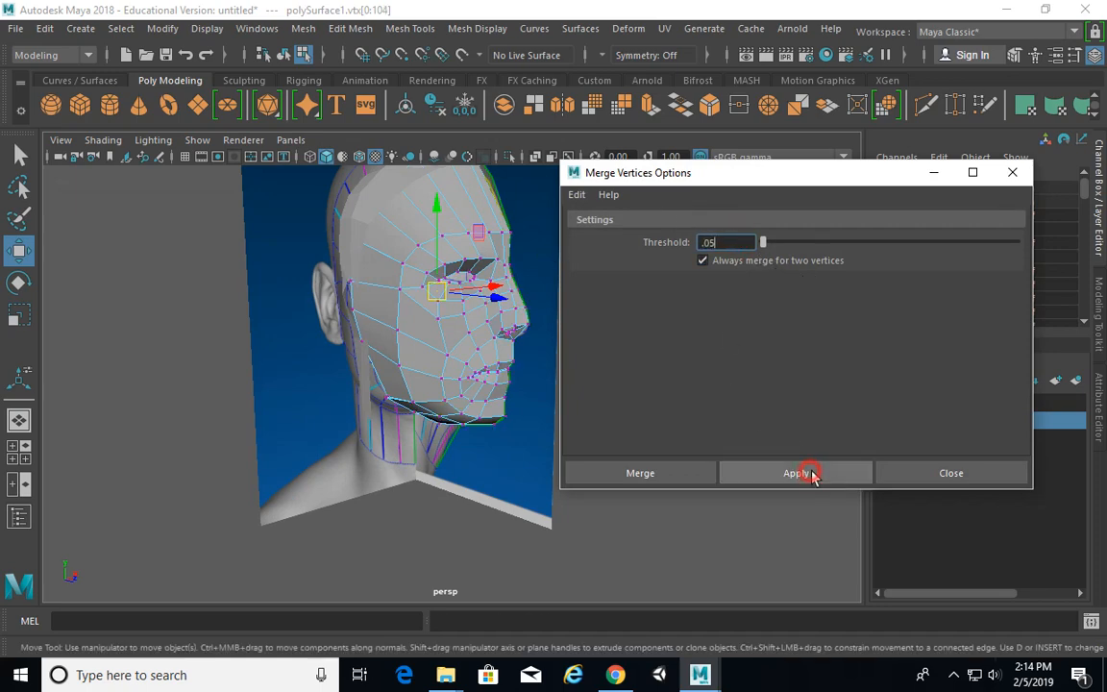
pyautogui.click(934, 476)
# Step: Check the lips up close and undo the vertex merge
pyautogui.keyDown('alt'); pyautogui.moveTo(877, 420); pyautogui.dragTo(808, 395); pyautogui.keyUp('alt')
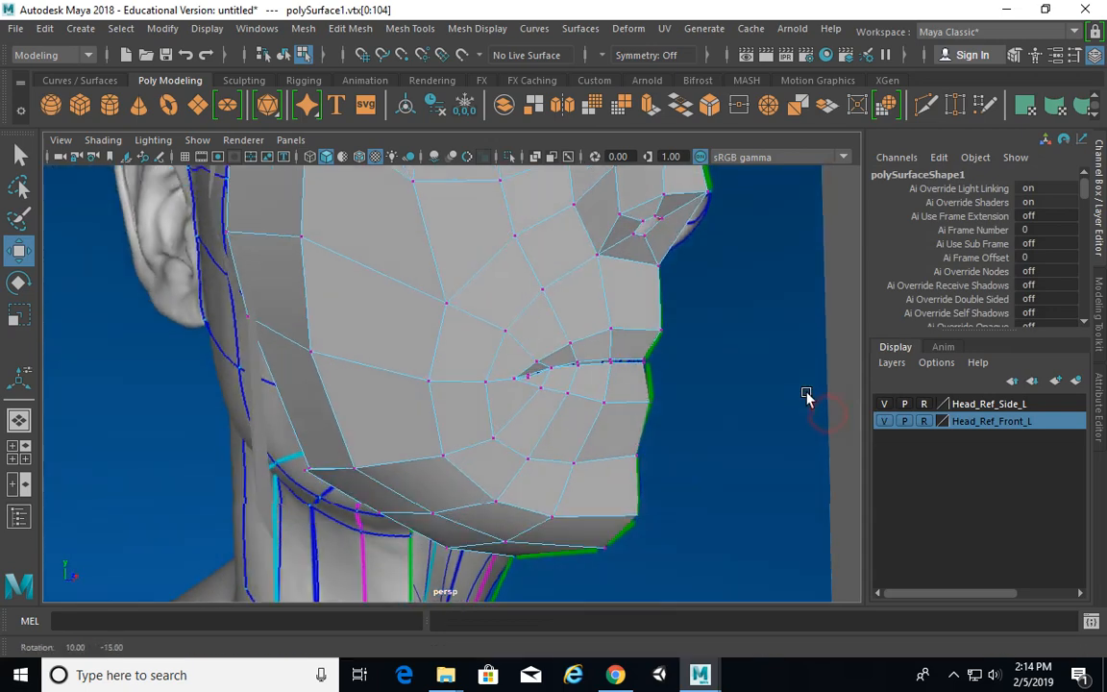
pyautogui.keyDown('alt'); pyautogui.moveTo(615, 395); pyautogui.dragTo(716, 423, button='right'); pyautogui.keyUp('alt')
pyautogui.keyDown('alt'); pyautogui.moveTo(710, 428); pyautogui.dragTo(621, 407, button='middle'); pyautogui.keyUp('alt')
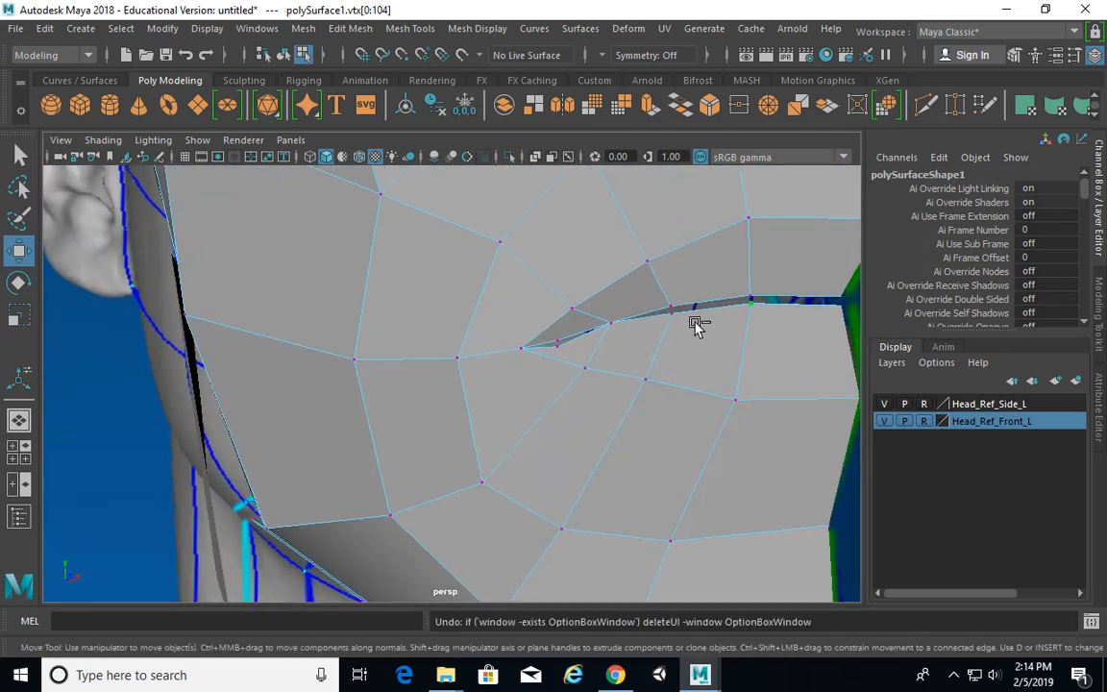
pyautogui.hotkey('ctrl', 'z')
# Step: Move closely spaced lip vertices near the mouth corner apart to widen the gap between upper and lower lip
pyautogui.keyDown('alt'); pyautogui.moveTo(549, 337); pyautogui.dragTo(665, 350, button='right'); pyautogui.keyUp('alt')
pyautogui.keyDown('alt'); pyautogui.moveTo(665, 350); pyautogui.dragTo(615, 354, button='middle'); pyautogui.keyUp('alt')
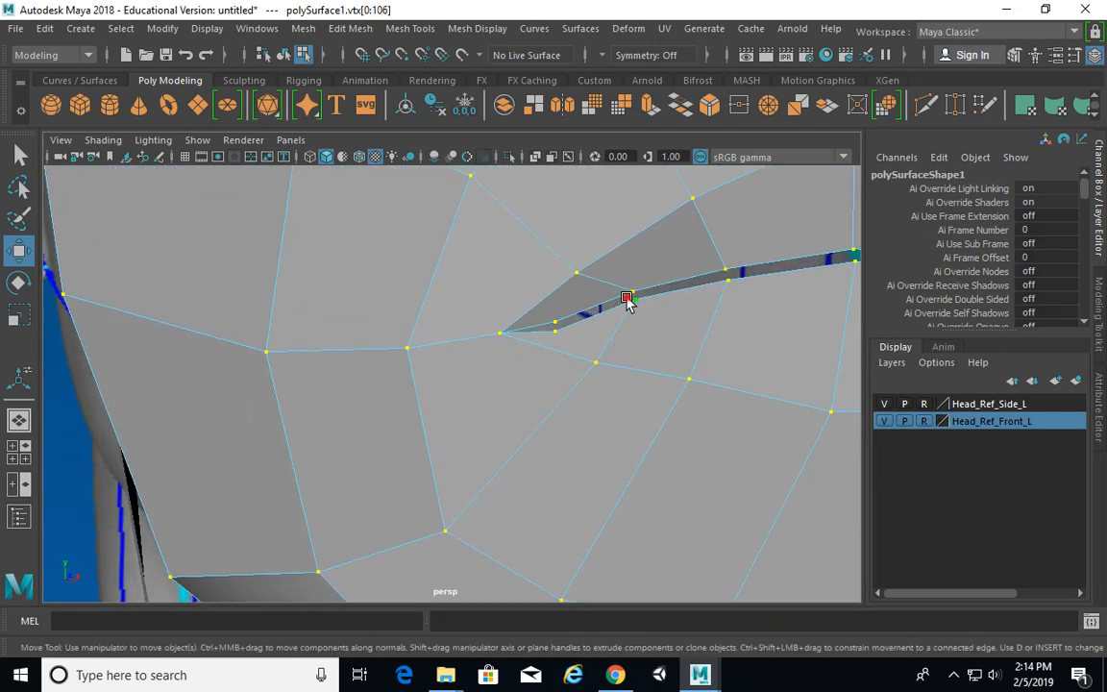
pyautogui.moveTo(637, 270); pyautogui.dragTo(638, 274)
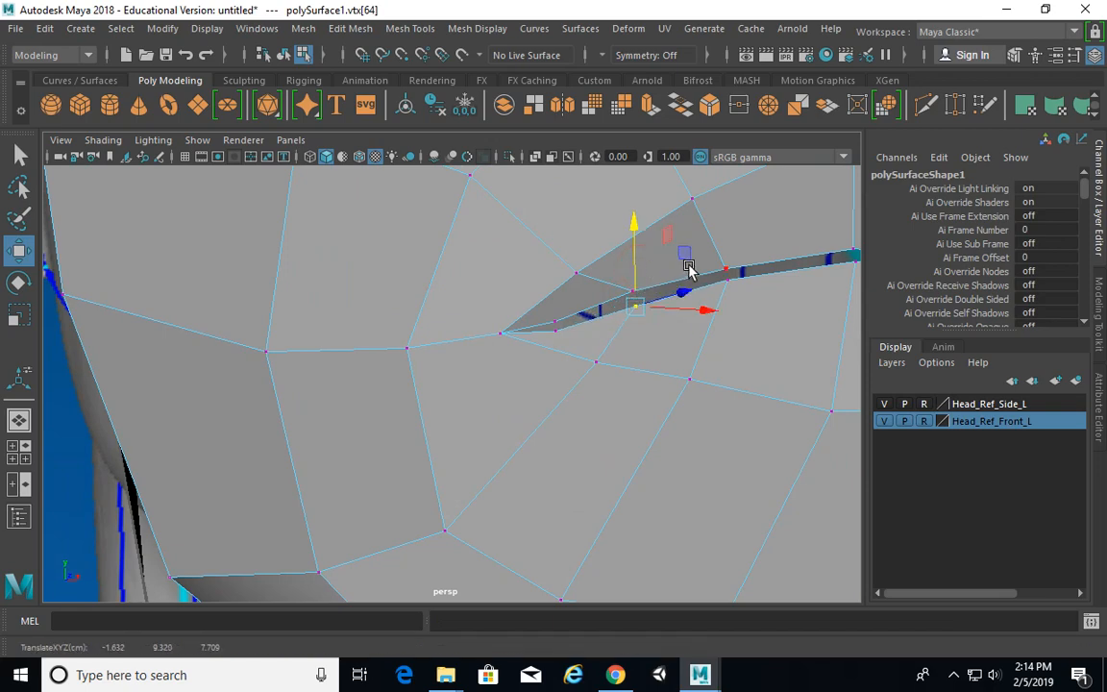
pyautogui.keyDown('alt'); pyautogui.moveTo(736, 255); pyautogui.dragTo(677, 283); pyautogui.keyUp('alt')
pyautogui.rightClick(664, 236)
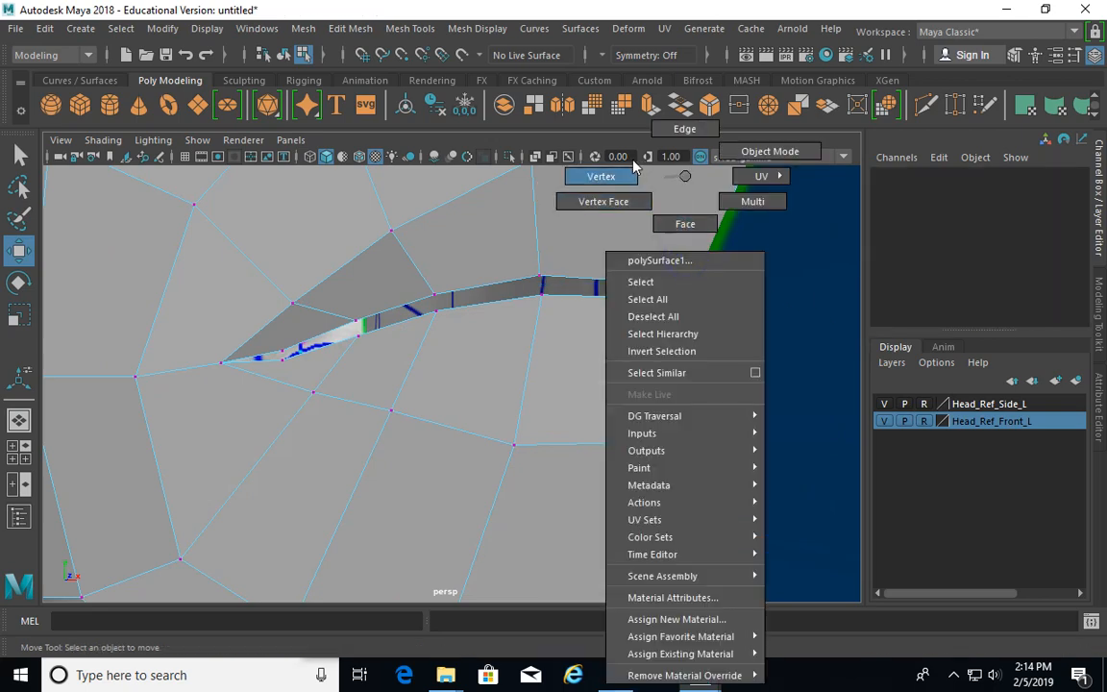
pyautogui.click(697, 288)
pyautogui.keyDown('alt'); pyautogui.moveTo(710, 299); pyautogui.dragTo(689, 312); pyautogui.keyUp('alt')
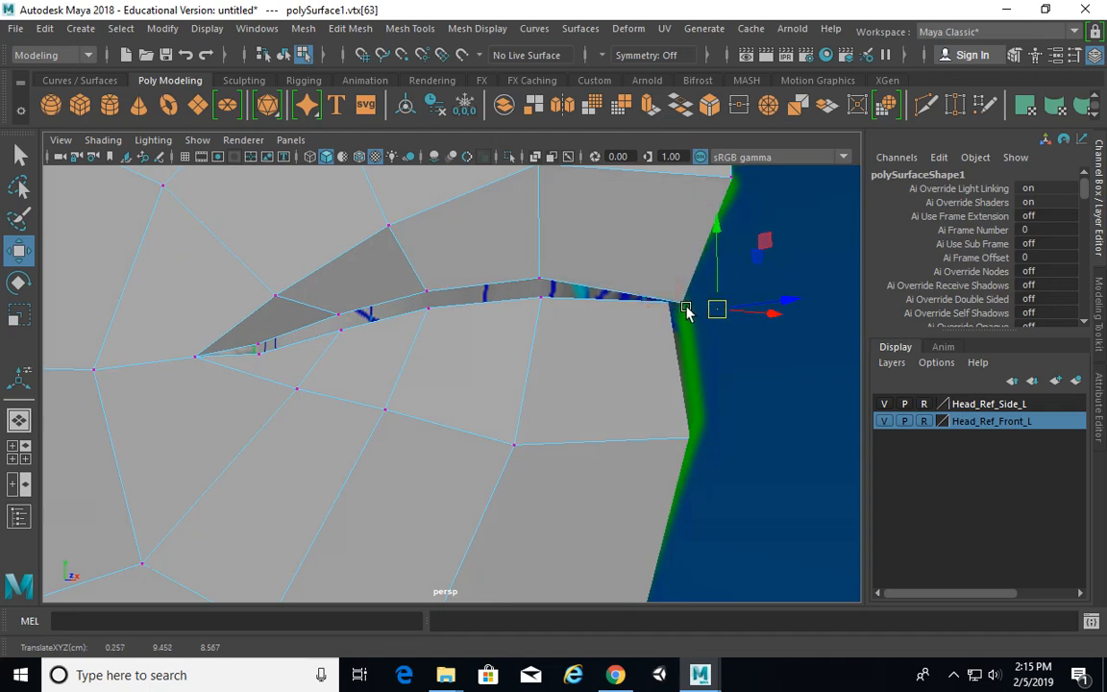
pyautogui.hotkey('ctrl', 'z')
pyautogui.keyDown('alt'); pyautogui.moveTo(800, 317); pyautogui.dragTo(634, 312, button='right'); pyautogui.keyUp('alt')
pyautogui.keyDown('alt'); pyautogui.moveTo(265, 374); pyautogui.dragTo(251, 317); pyautogui.keyUp('alt')
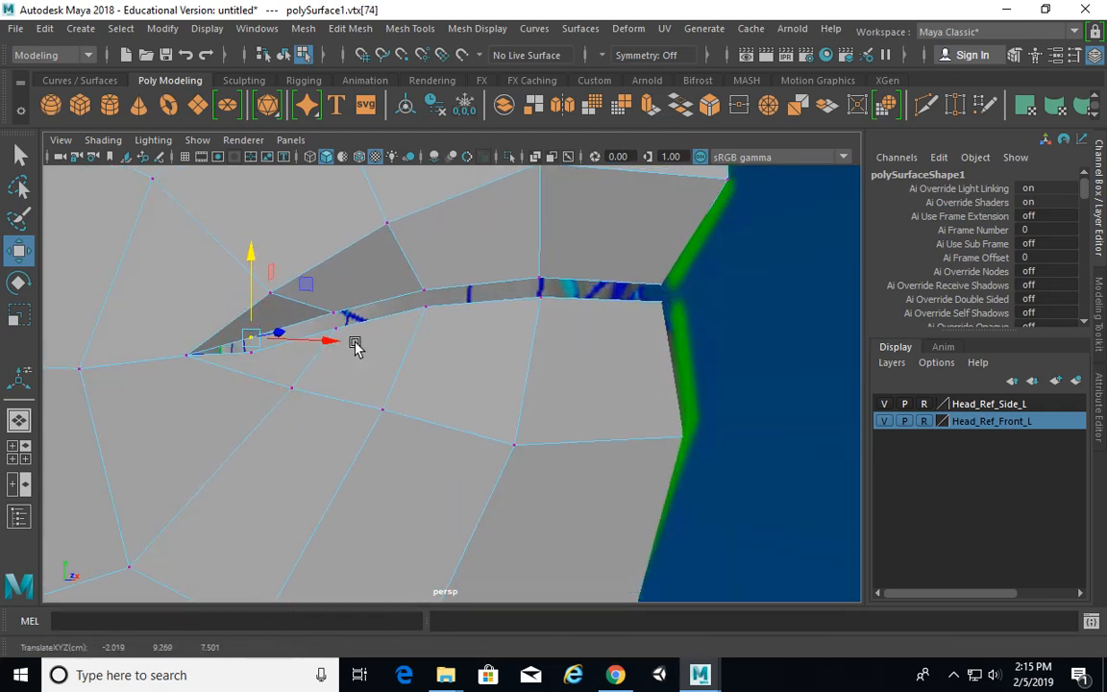
pyautogui.keyDown('alt'); pyautogui.moveTo(684, 373); pyautogui.dragTo(129, 307, button='right'); pyautogui.keyUp('alt')
# Step: Reselect all vertices of the face mesh and merge them again with the 0.05 threshold
pyautogui.moveTo(358, 177); pyautogui.dragTo(286, 177, button='right')
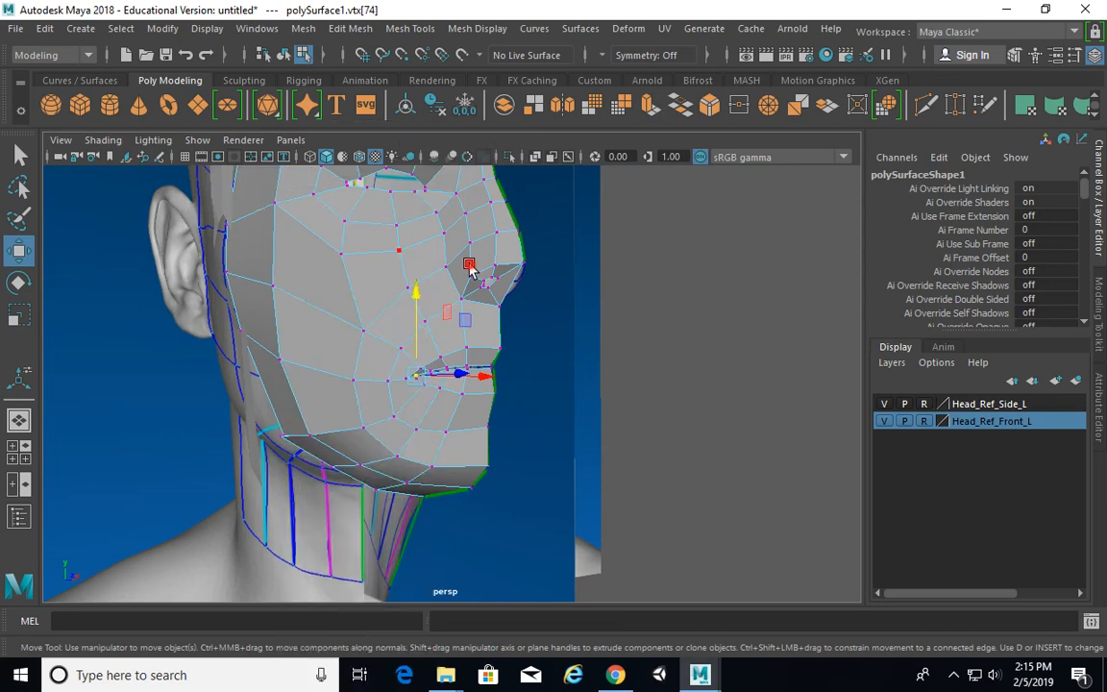
pyautogui.keyDown('alt'); pyautogui.moveTo(663, 323); pyautogui.dragTo(495, 309, button='right'); pyautogui.keyUp('alt')
pyautogui.keyDown('alt'); pyautogui.moveTo(519, 317); pyautogui.dragTo(529, 386, button='middle'); pyautogui.keyUp('alt')
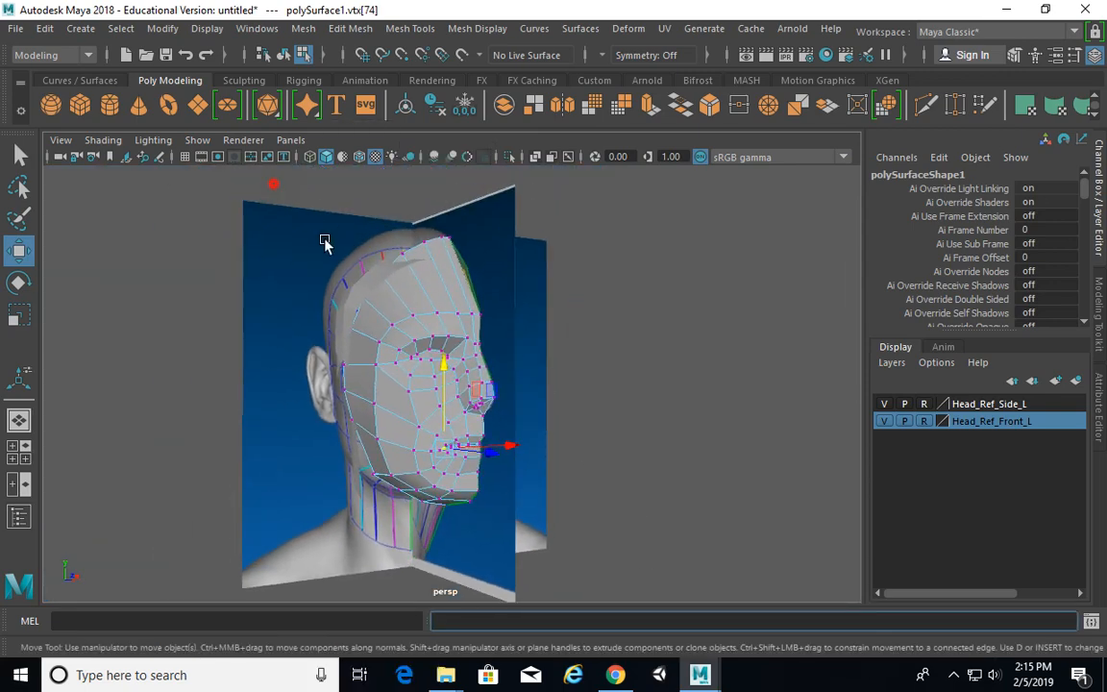
pyautogui.moveTo(325, 242); pyautogui.dragTo(500, 505)
pyautogui.keyDown('shift'); pyautogui.moveTo(439, 292); pyautogui.dragTo(454, 237, button='right'); pyautogui.keyUp('shift')
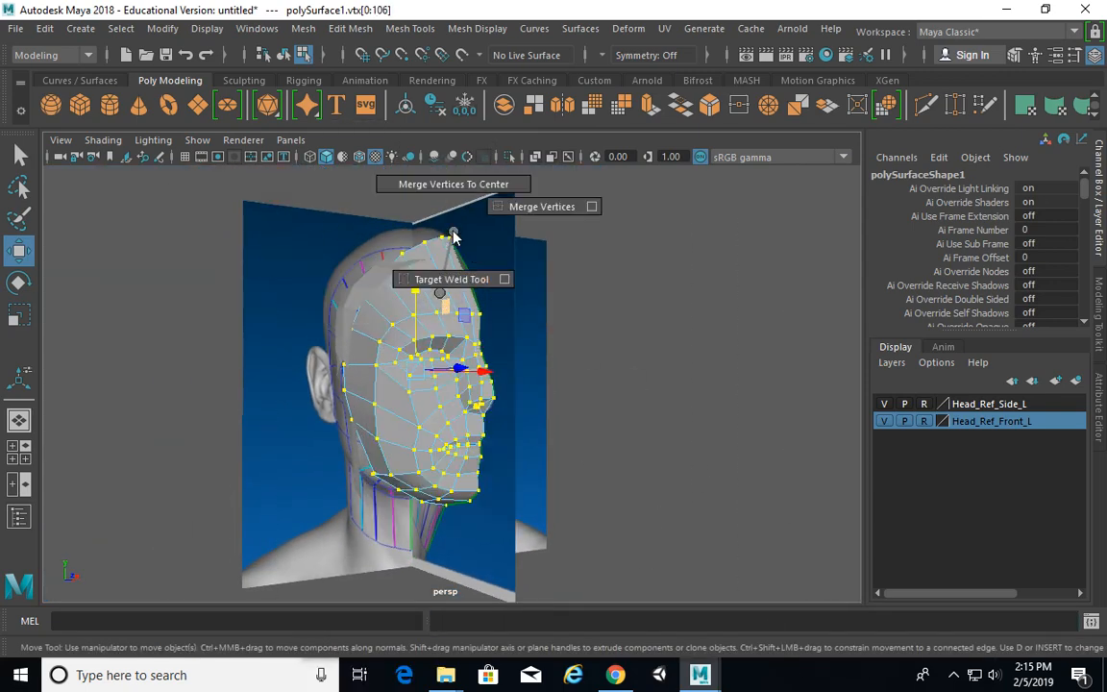
pyautogui.keyDown('shift'); pyautogui.moveTo(519, 216); pyautogui.dragTo(522, 213, button='right'); pyautogui.keyUp('shift')
# Step: Switch to edges and select the mesh's lower border edges from below the earlobe along the jaw to the chin
pyautogui.keyDown('alt'); pyautogui.moveTo(481, 411); pyautogui.dragTo(721, 466, button='right'); pyautogui.keyUp('alt')
pyautogui.keyDown('alt'); pyautogui.moveTo(721, 466); pyautogui.dragTo(672, 450); pyautogui.keyUp('alt')
pyautogui.keyDown('alt'); pyautogui.moveTo(672, 450); pyautogui.dragTo(687, 381, button='middle'); pyautogui.keyUp('alt')
pyautogui.keyDown('alt'); pyautogui.moveTo(687, 381); pyautogui.dragTo(699, 455); pyautogui.keyUp('alt')
pyautogui.press('space')
pyautogui.press('space')
pyautogui.keyDown('alt'); pyautogui.moveTo(519, 441); pyautogui.dragTo(544, 286); pyautogui.keyUp('alt')
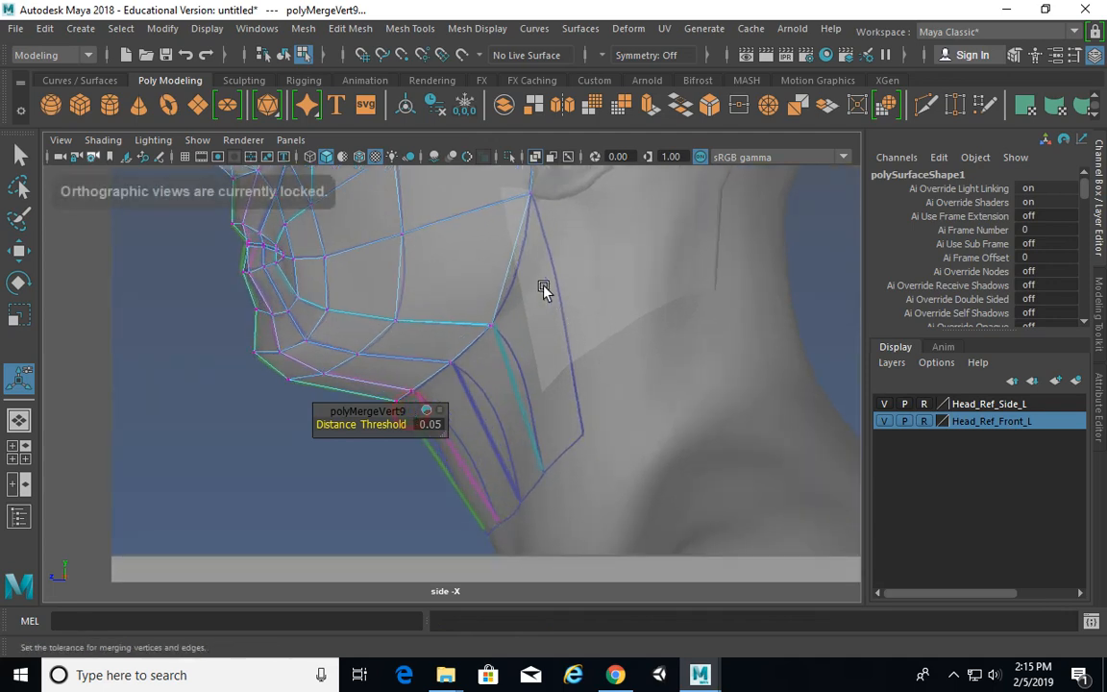
pyautogui.moveTo(460, 176); pyautogui.dragTo(461, 129, button='right')
pyautogui.click(528, 248)
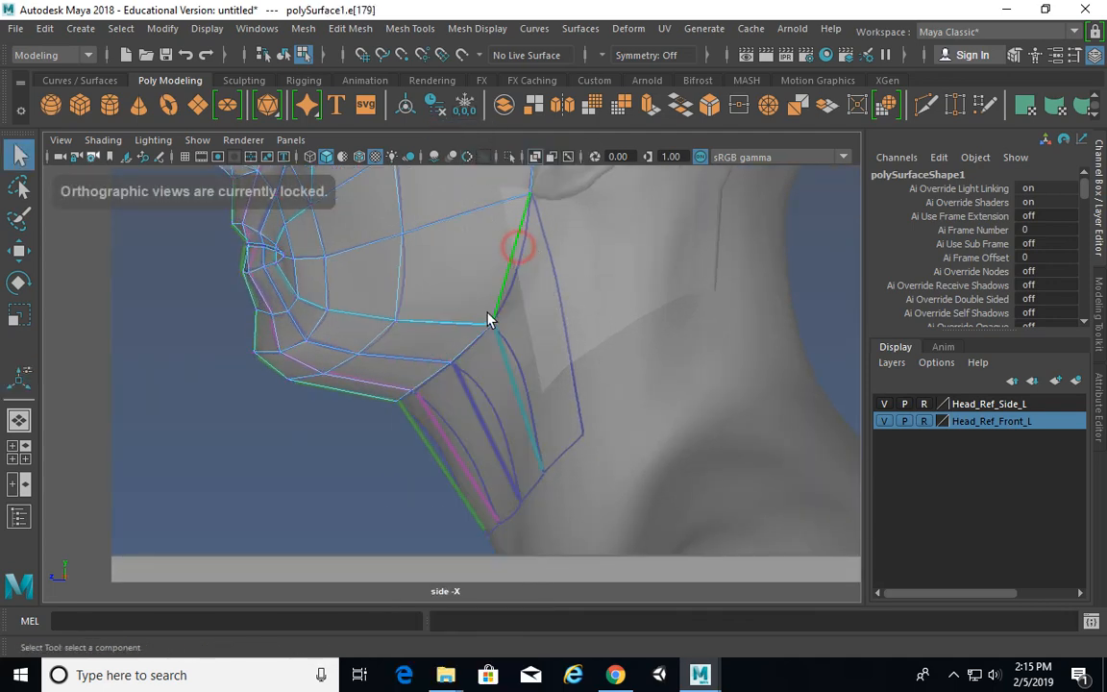
pyautogui.press('space')
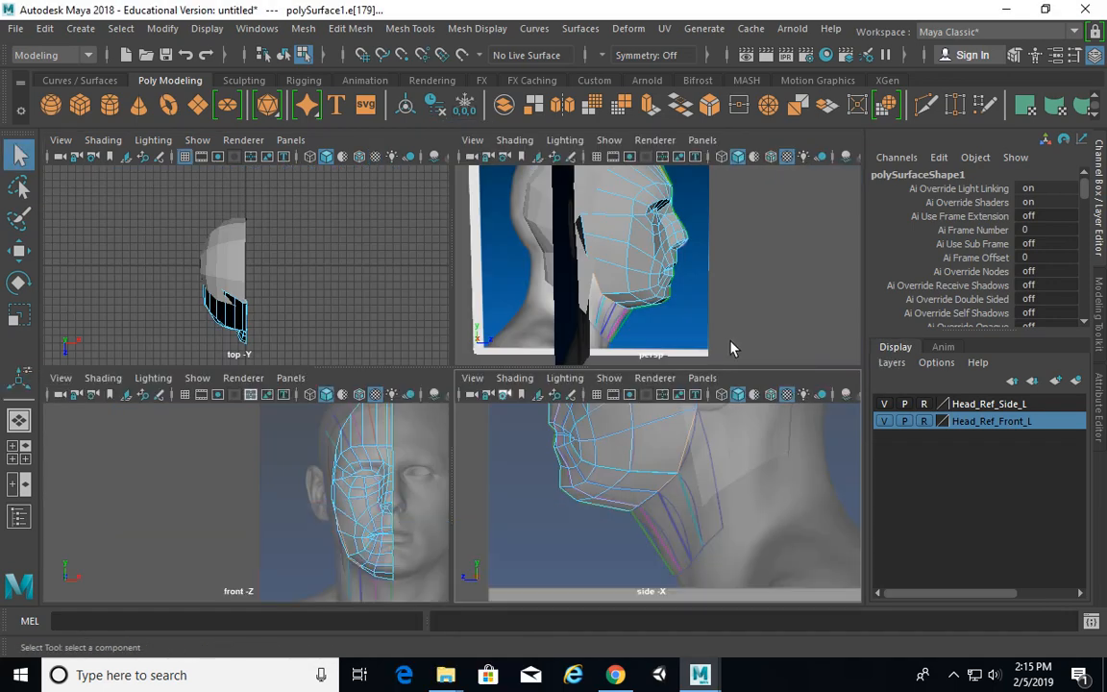
pyautogui.press('space')
pyautogui.keyDown('alt'); pyautogui.moveTo(593, 338); pyautogui.dragTo(456, 445); pyautogui.keyUp('alt')
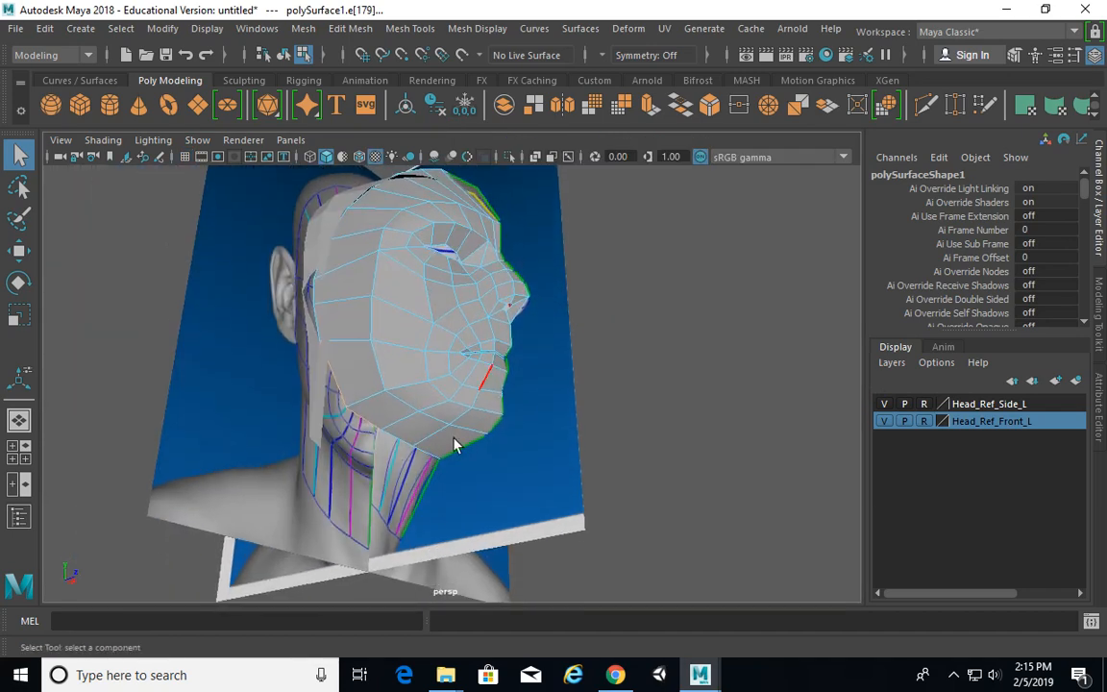
# Step: Extrude the selected lower border edges down and back along the neck in the side view
pyautogui.press('space')
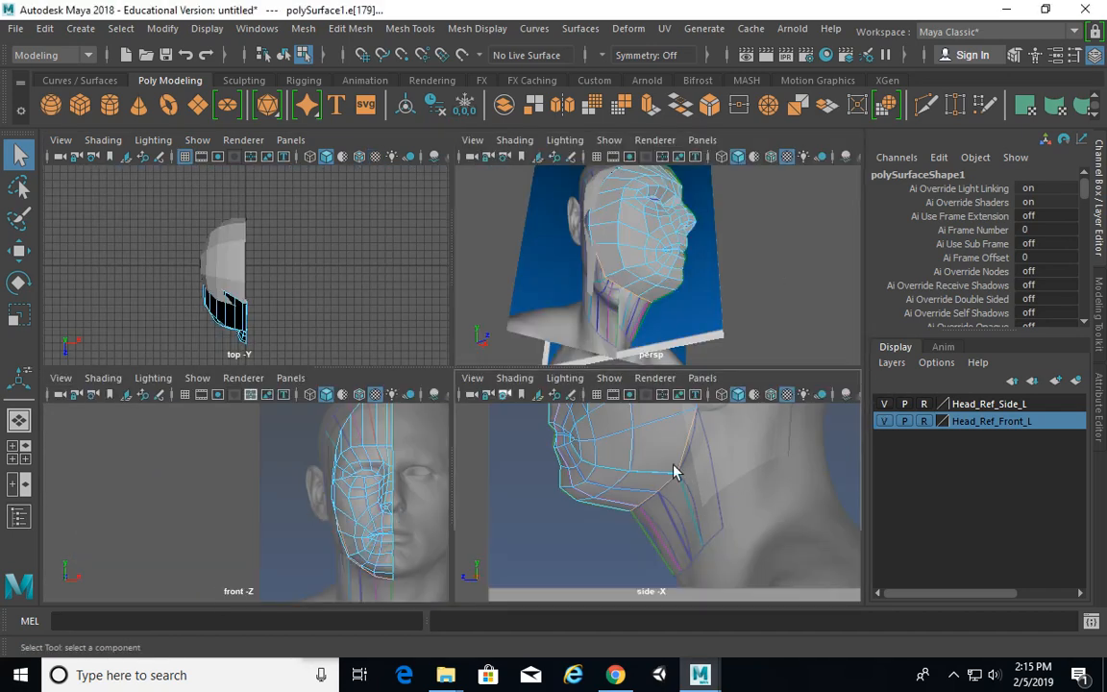
pyautogui.press('space')
pyautogui.keyDown('shift'); pyautogui.moveTo(375, 268); pyautogui.dragTo(369, 316, button='right'); pyautogui.keyUp('shift')
pyautogui.scroll(2, 476, 347)
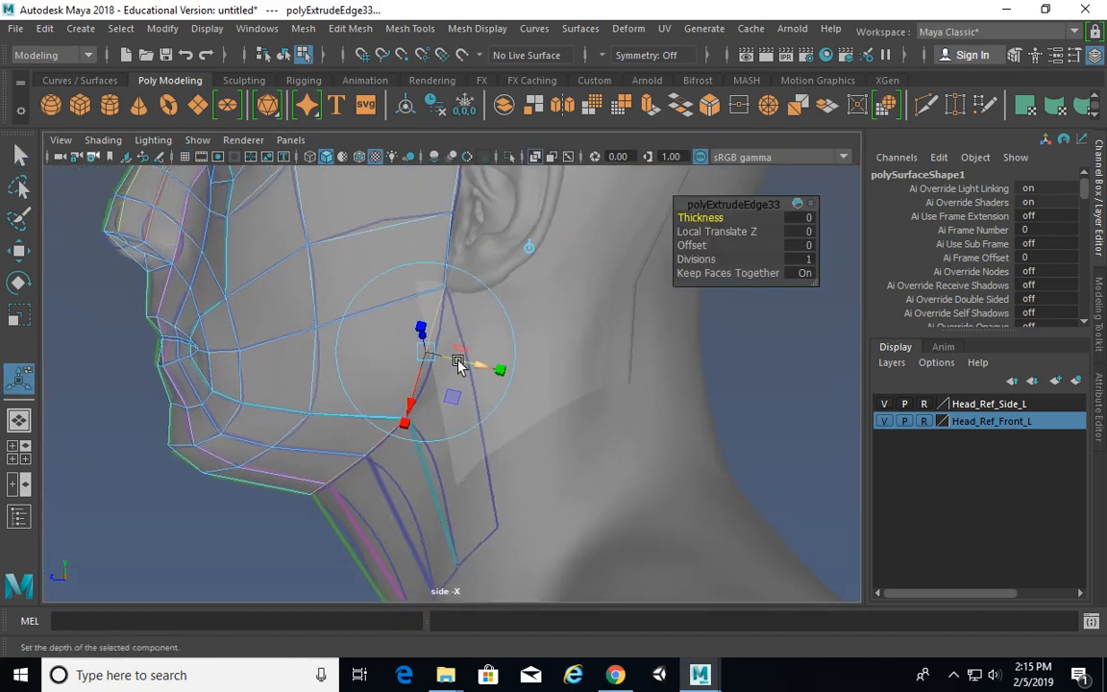
pyautogui.moveTo(383, 394); pyautogui.dragTo(437, 444)
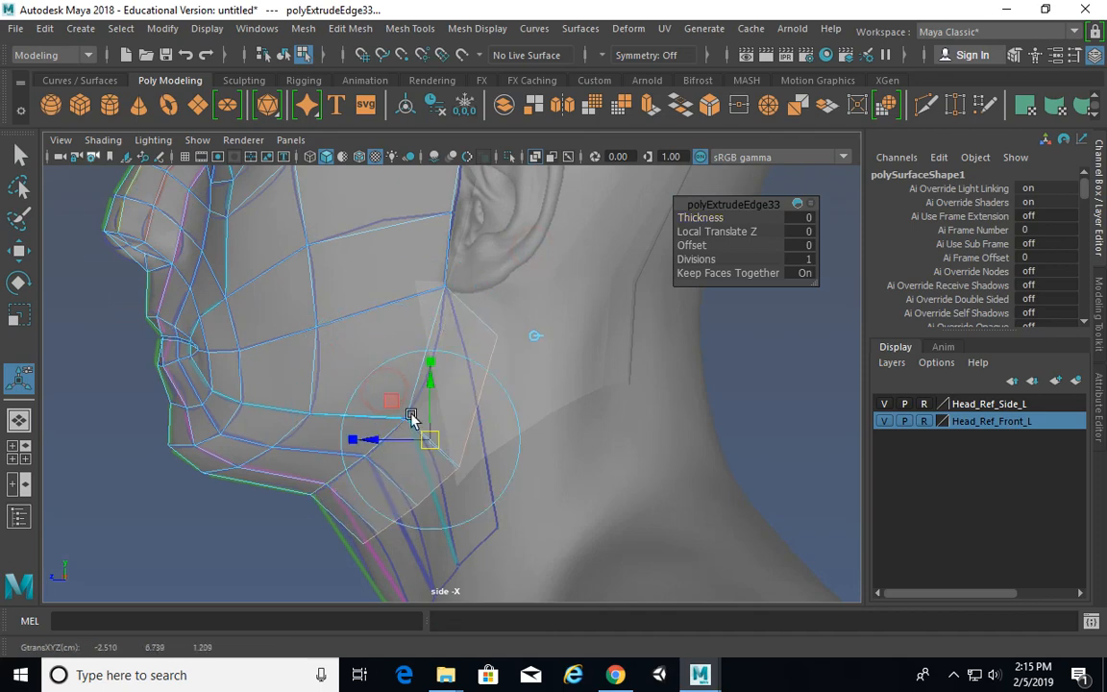
# Step: Switch to vertices and move the two rearmost vertices of the extruded neck strip down onto the matching neck guide points
pyautogui.moveTo(370, 176); pyautogui.dragTo(370, 285, button='right')
pyautogui.moveTo(285, 183); pyautogui.dragTo(285, 181, button='right')
pyautogui.keyDown('alt'); pyautogui.moveTo(493, 390); pyautogui.dragTo(588, 391, button='right'); pyautogui.keyUp('alt')
pyautogui.keyDown('alt'); pyautogui.moveTo(562, 375); pyautogui.dragTo(577, 288, button='middle'); pyautogui.keyUp('alt')
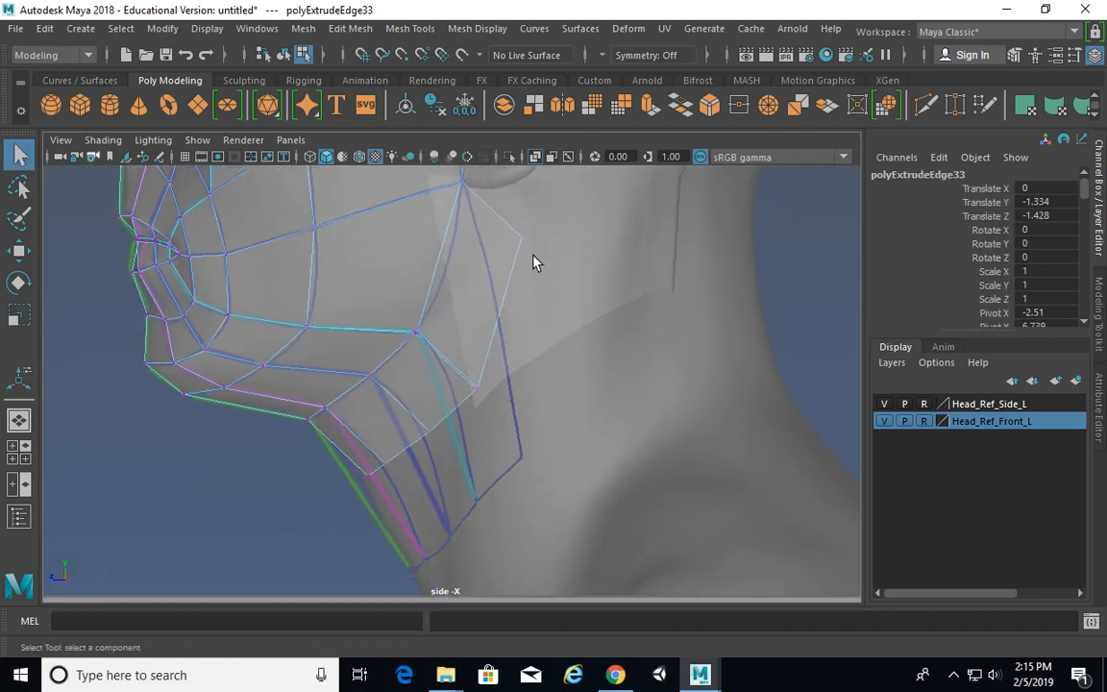
pyautogui.moveTo(487, 178); pyautogui.dragTo(524, 456)
pyautogui.press('w')
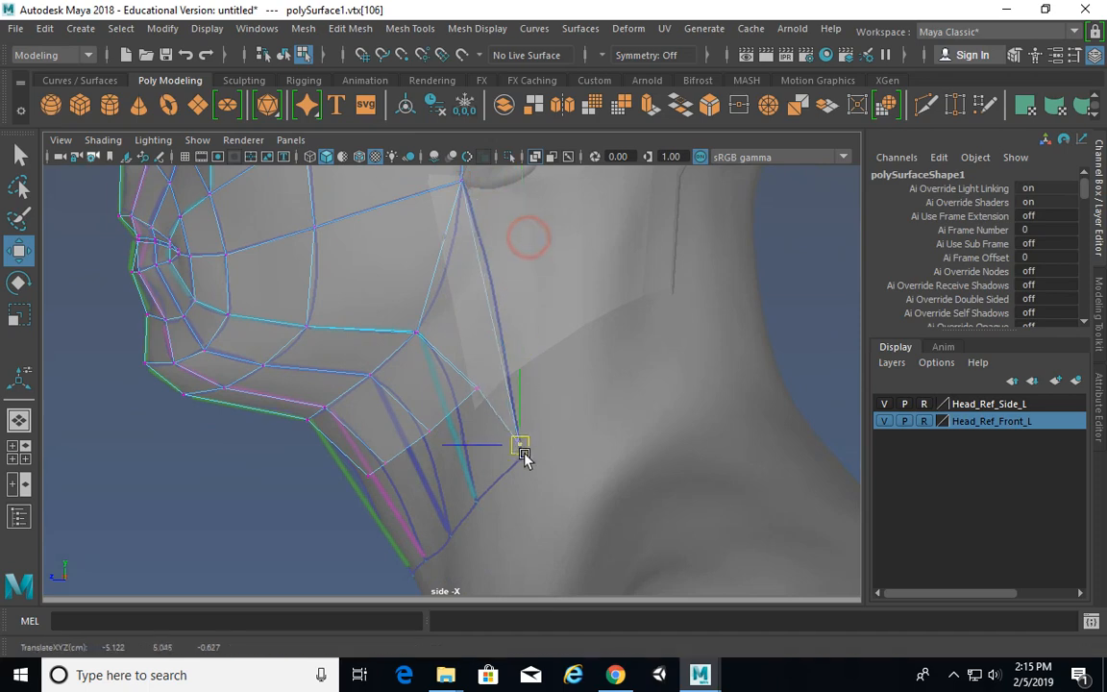
pyautogui.keyDown('alt'); pyautogui.moveTo(415, 400); pyautogui.dragTo(680, 400, button='right'); pyautogui.keyUp('alt')
pyautogui.moveTo(482, 374); pyautogui.dragTo(490, 573)
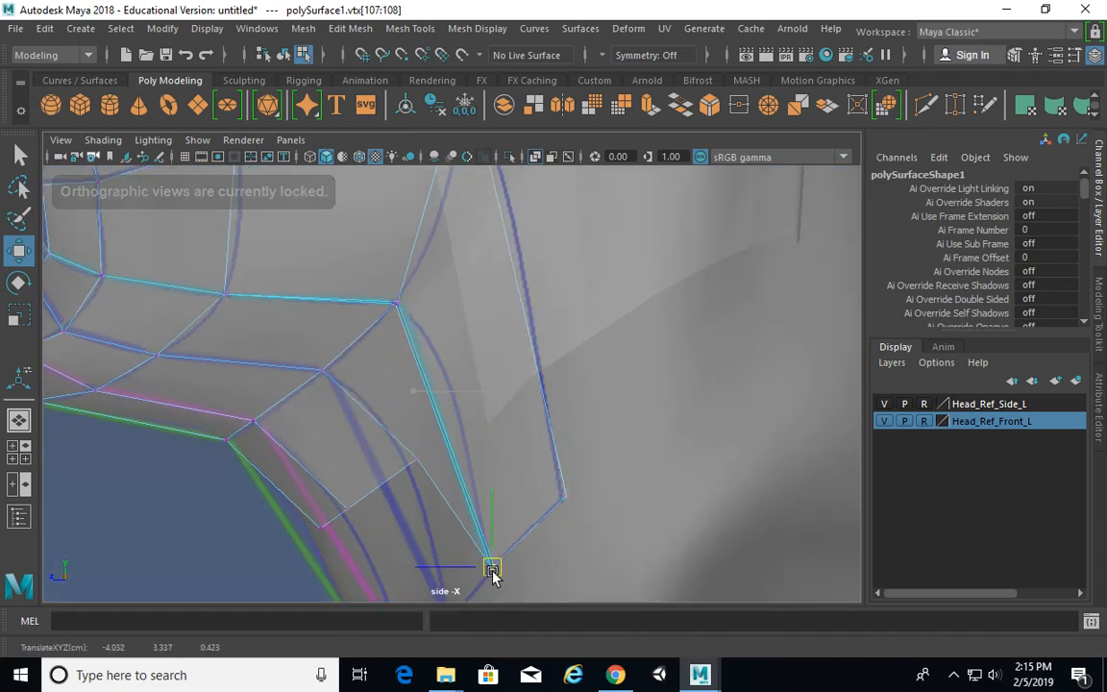
# Step: Move the remaining lower neck vertices beneath the chin down onto the ends of the blue, pink and green guide lines
pyautogui.keyDown('alt'); pyautogui.moveTo(489, 573); pyautogui.dragTo(576, 386, button='middle'); pyautogui.keyUp('alt')
pyautogui.moveTo(504, 310); pyautogui.dragTo(536, 448)
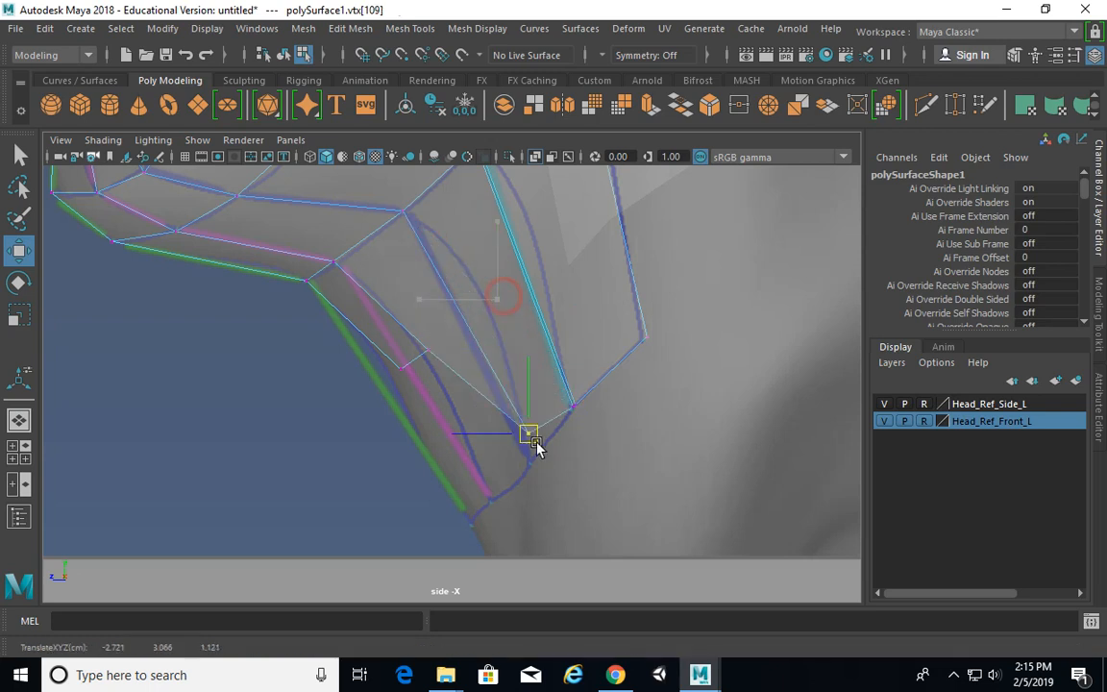
pyautogui.moveTo(415, 332); pyautogui.dragTo(446, 370)
pyautogui.moveTo(428, 350); pyautogui.dragTo(493, 505)
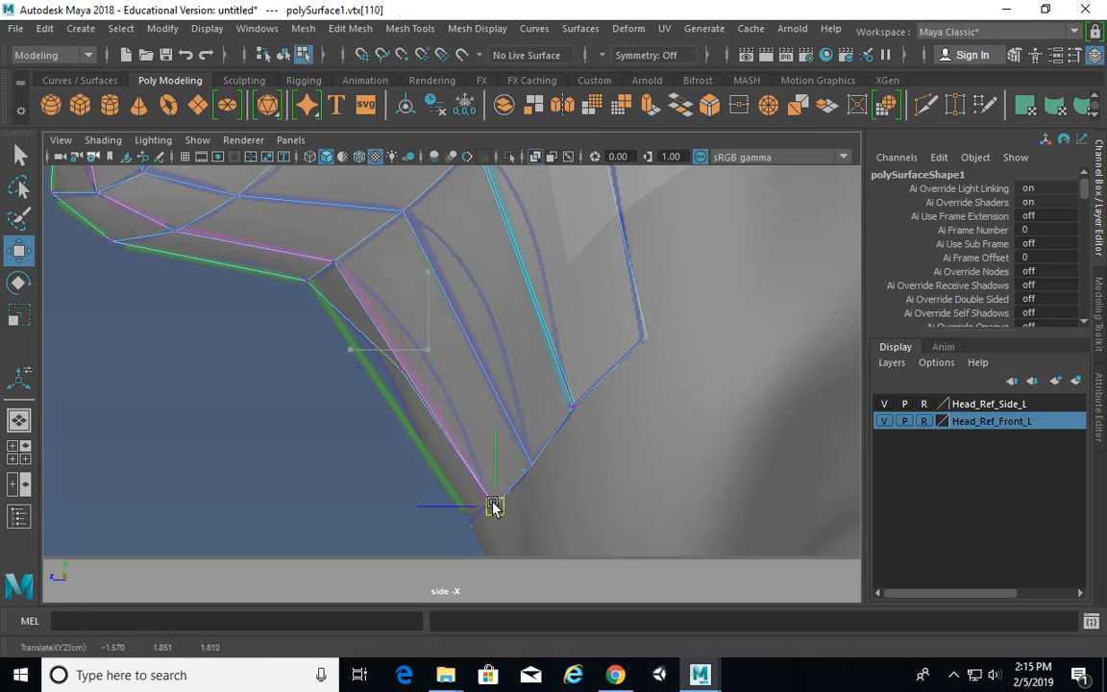
pyautogui.moveTo(381, 358); pyautogui.dragTo(452, 524)
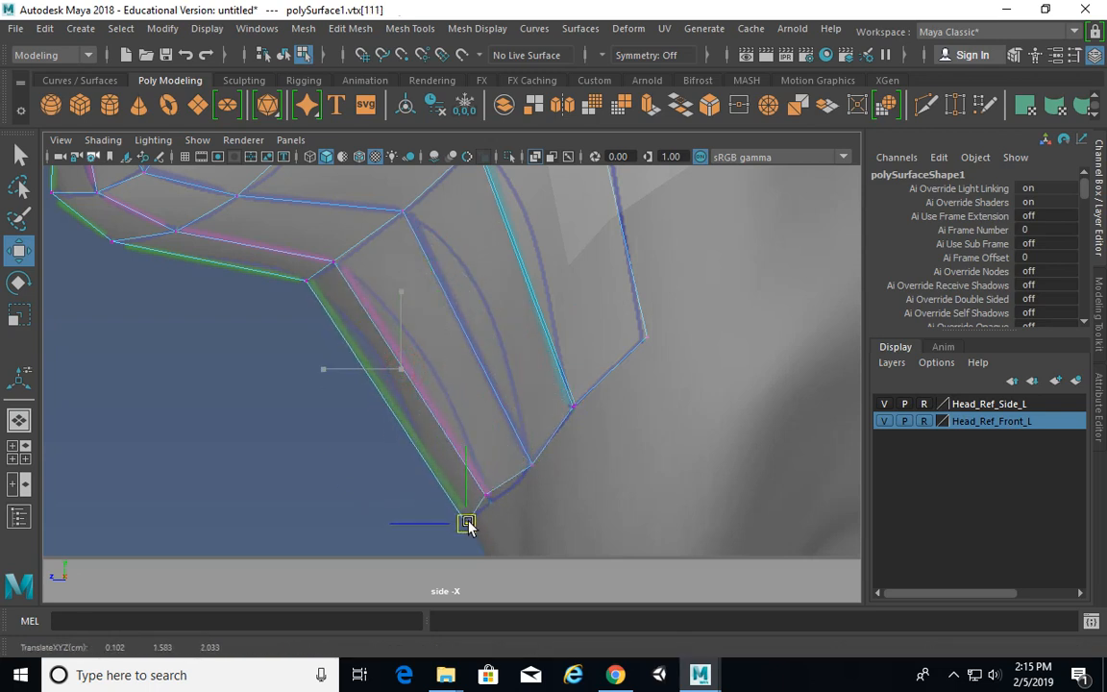
# Step: In the perspective view, merge the face mesh's vertices with a distance threshold of 0.05
pyautogui.press('space')
pyautogui.press('space')
pyautogui.keyDown('alt'); pyautogui.moveTo(670, 328); pyautogui.dragTo(549, 289); pyautogui.keyUp('alt')
pyautogui.scroll(-5, 475, 330)
pyautogui.keyDown('alt'); pyautogui.moveTo(475, 331); pyautogui.dragTo(420, 337); pyautogui.keyUp('alt')
pyautogui.moveTo(419, 317); pyautogui.dragTo(429, 300, button='right')
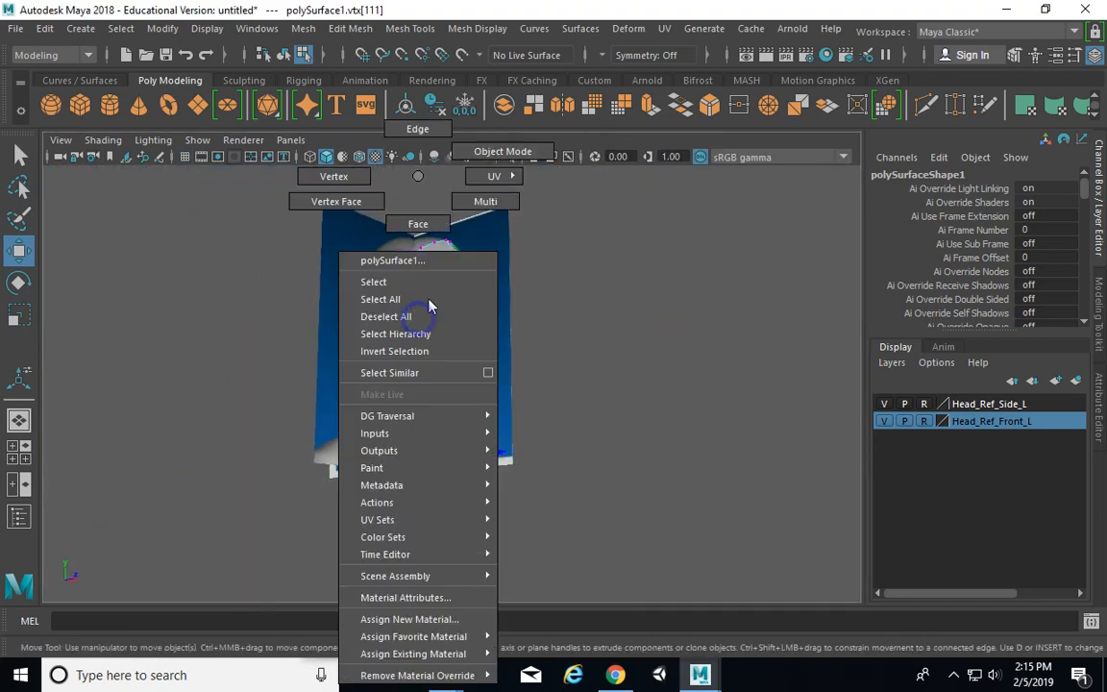
pyautogui.moveTo(327, 177); pyautogui.dragTo(328, 178, button='right')
pyautogui.keyDown('shift'); pyautogui.moveTo(492, 284); pyautogui.dragTo(588, 190, button='right'); pyautogui.keyUp('shift')
pyautogui.keyDown('alt'); pyautogui.moveTo(479, 358); pyautogui.dragTo(639, 357, button='right'); pyautogui.keyUp('alt')
pyautogui.keyDown('alt'); pyautogui.moveTo(589, 423); pyautogui.dragTo(557, 435); pyautogui.keyUp('alt')
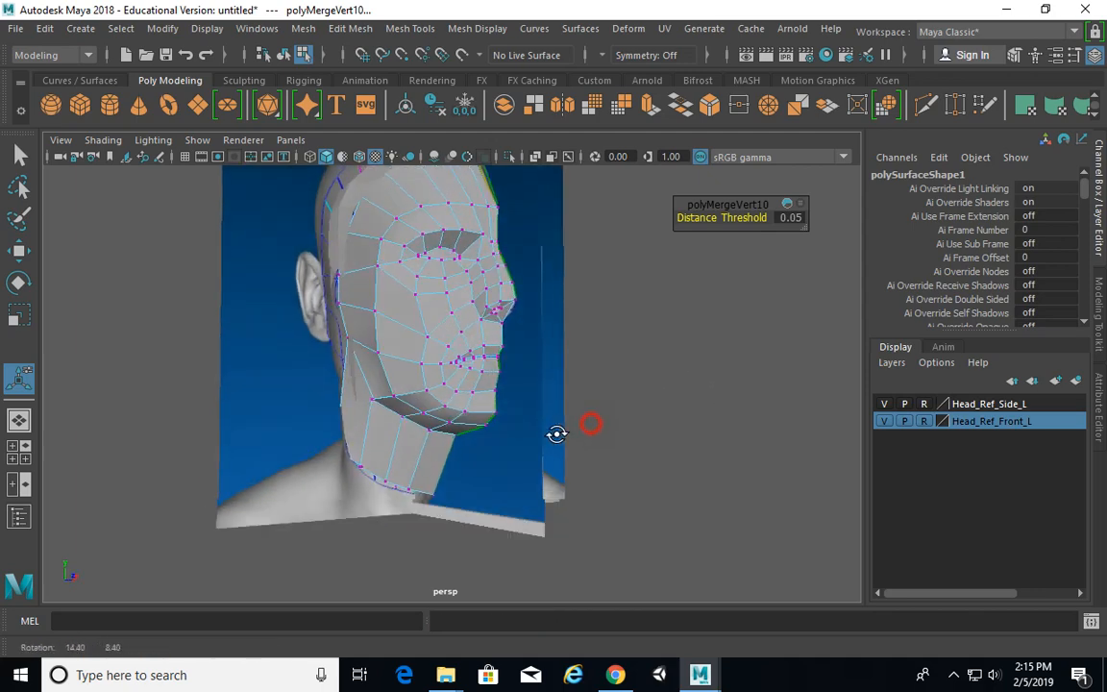
pyautogui.click(557, 435)
# Step: Preview the face mesh smoothed and merge the duplicate vertices near the rear of the lower neck border
pyautogui.keyDown('alt'); pyautogui.moveTo(373, 436); pyautogui.dragTo(565, 426, button='right'); pyautogui.keyUp('alt')
pyautogui.press('3')
pyautogui.keyDown('alt'); pyautogui.moveTo(598, 417); pyautogui.dragTo(626, 416); pyautogui.keyUp('alt')
pyautogui.keyDown('alt'); pyautogui.moveTo(373, 411); pyautogui.dragTo(642, 425, button='right'); pyautogui.keyUp('alt')
pyautogui.keyDown('alt'); pyautogui.moveTo(192, 449); pyautogui.dragTo(340, 422, button='middle'); pyautogui.keyUp('alt')
pyautogui.keyDown('alt'); pyautogui.moveTo(339, 421); pyautogui.dragTo(411, 432); pyautogui.keyUp('alt')
pyautogui.keyDown('alt'); pyautogui.moveTo(410, 432); pyautogui.dragTo(495, 412, button='middle'); pyautogui.keyUp('alt')
pyautogui.keyDown('alt'); pyautogui.moveTo(432, 445); pyautogui.dragTo(404, 471); pyautogui.keyUp('alt')
pyautogui.keyDown('alt'); pyautogui.moveTo(404, 471); pyautogui.dragTo(465, 349, button='middle'); pyautogui.keyUp('alt')
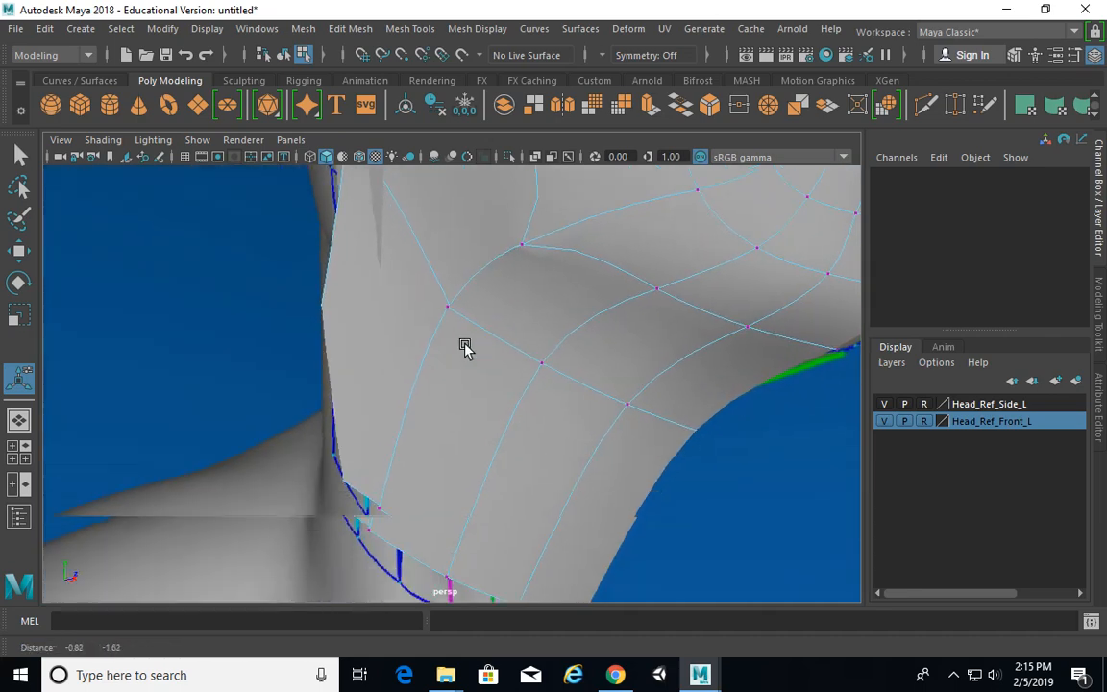
pyautogui.click(380, 487)
pyautogui.keyDown('shift'); pyautogui.moveTo(414, 427); pyautogui.dragTo(428, 402, button='right'); pyautogui.keyUp('shift')
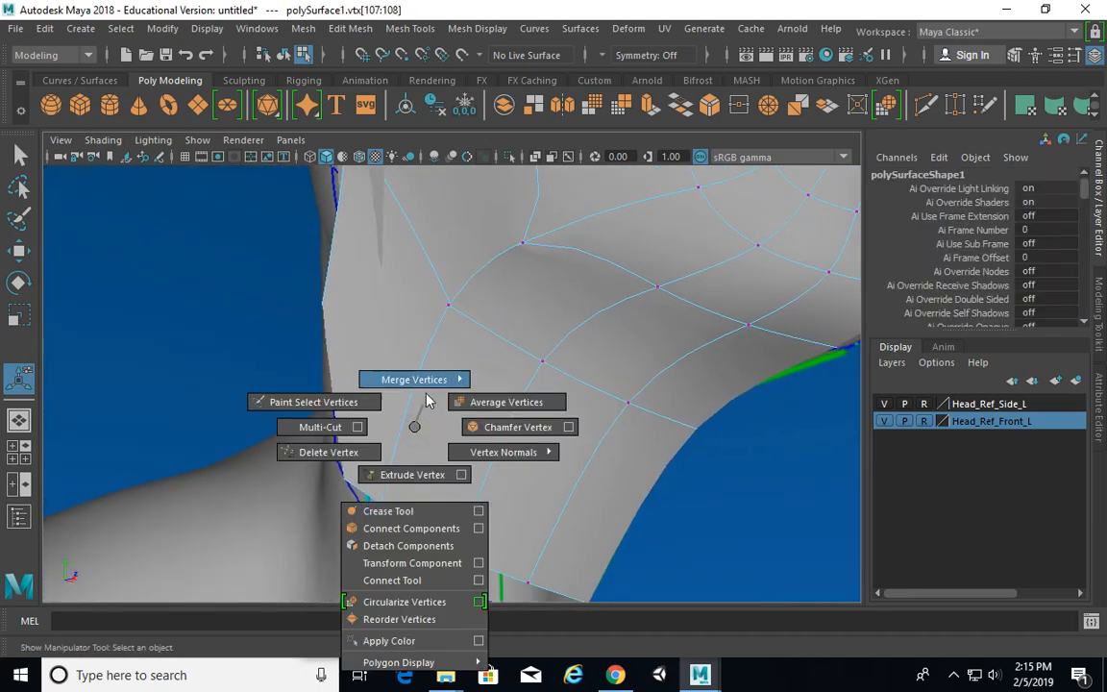
pyautogui.keyDown('shift'); pyautogui.moveTo(435, 352); pyautogui.dragTo(448, 289, button='right'); pyautogui.keyUp('shift')
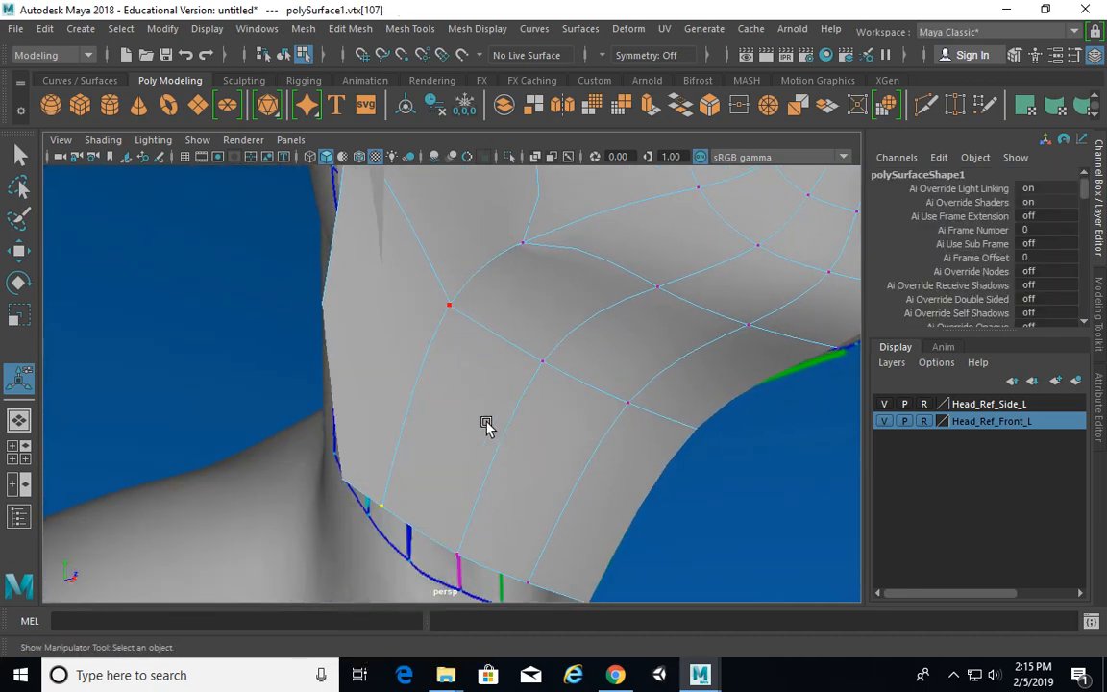
# Step: Merge the duplicate vertices at the jaw corner and at the neck point just below it
pyautogui.keyDown('alt'); pyautogui.moveTo(550, 273); pyautogui.dragTo(521, 352, button='middle'); pyautogui.keyUp('alt')
pyautogui.moveTo(517, 348); pyautogui.dragTo(483, 289)
pyautogui.keyDown('shift'); pyautogui.moveTo(547, 285); pyautogui.dragTo(569, 205, button='right'); pyautogui.keyUp('shift')
pyautogui.keyDown('alt'); pyautogui.moveTo(546, 354); pyautogui.dragTo(579, 344); pyautogui.keyUp('alt')
pyautogui.moveTo(410, 370); pyautogui.dragTo(427, 420)
pyautogui.keyDown('alt'); pyautogui.moveTo(452, 437); pyautogui.dragTo(401, 460); pyautogui.keyUp('alt')
pyautogui.keyDown('shift'); pyautogui.moveTo(509, 361); pyautogui.dragTo(547, 250, button='right'); pyautogui.keyUp('shift')
# Step: Return the face mesh to object selection and turn off its smooth preview
pyautogui.keyDown('alt'); pyautogui.moveTo(544, 330); pyautogui.dragTo(549, 348, button='right'); pyautogui.keyUp('alt')
pyautogui.press('q')
pyautogui.press('F8')
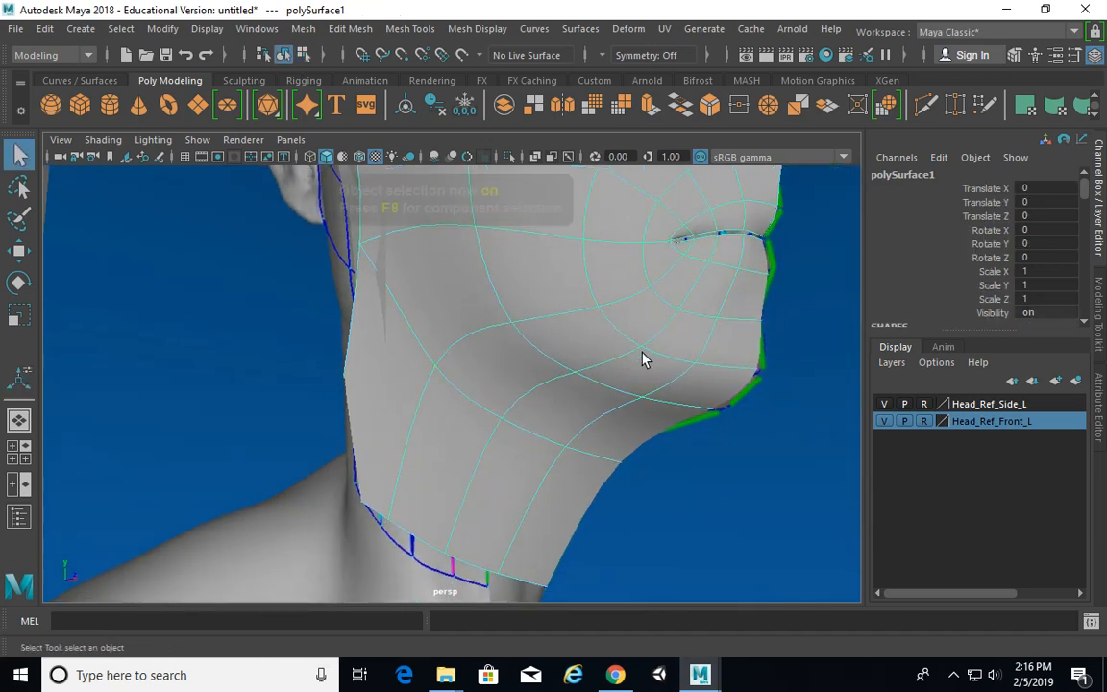
pyautogui.press('F8')
pyautogui.press('F8')
pyautogui.click(734, 441)
pyautogui.keyDown('alt'); pyautogui.moveTo(733, 445); pyautogui.dragTo(507, 353, button='right'); pyautogui.keyUp('alt')
pyautogui.click(549, 346)
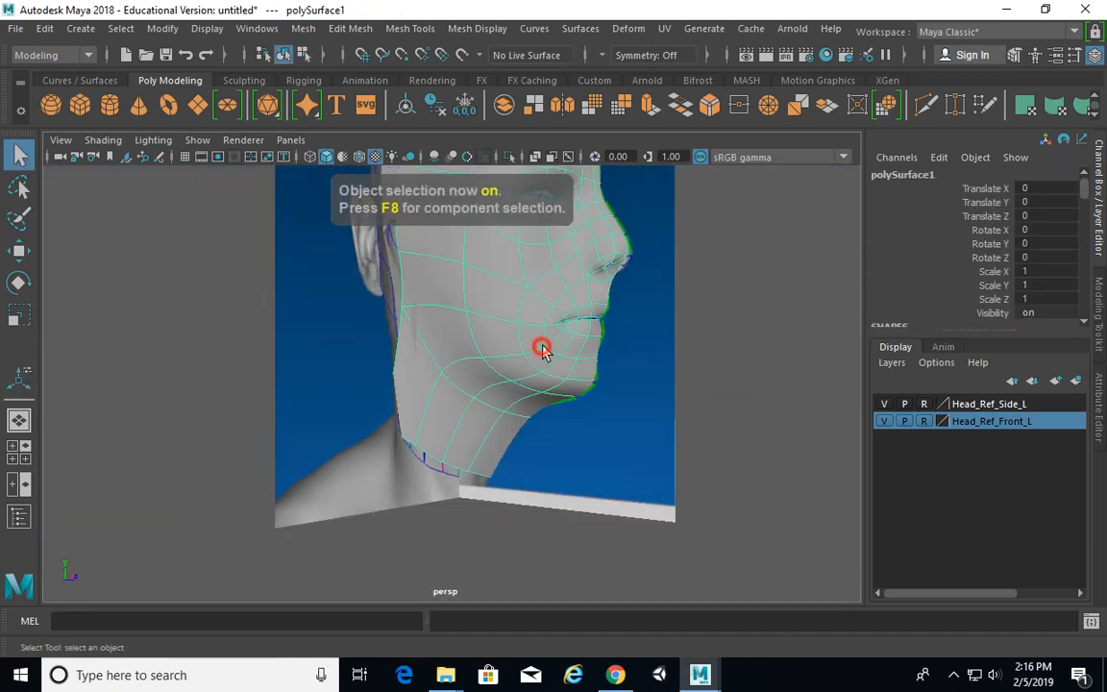
pyautogui.keyDown('alt'); pyautogui.moveTo(549, 346); pyautogui.dragTo(586, 471); pyautogui.keyUp('alt')
pyautogui.press('1')
# Step: Hide the Head_Ref_Front_L and Head_Ref_Side_L reference layers
pyautogui.keyDown('alt'); pyautogui.moveTo(587, 471); pyautogui.dragTo(469, 469, button='right'); pyautogui.keyUp('alt')
pyautogui.keyDown('alt'); pyautogui.moveTo(566, 392); pyautogui.dragTo(638, 402); pyautogui.keyUp('alt')
pyautogui.click(879, 421)
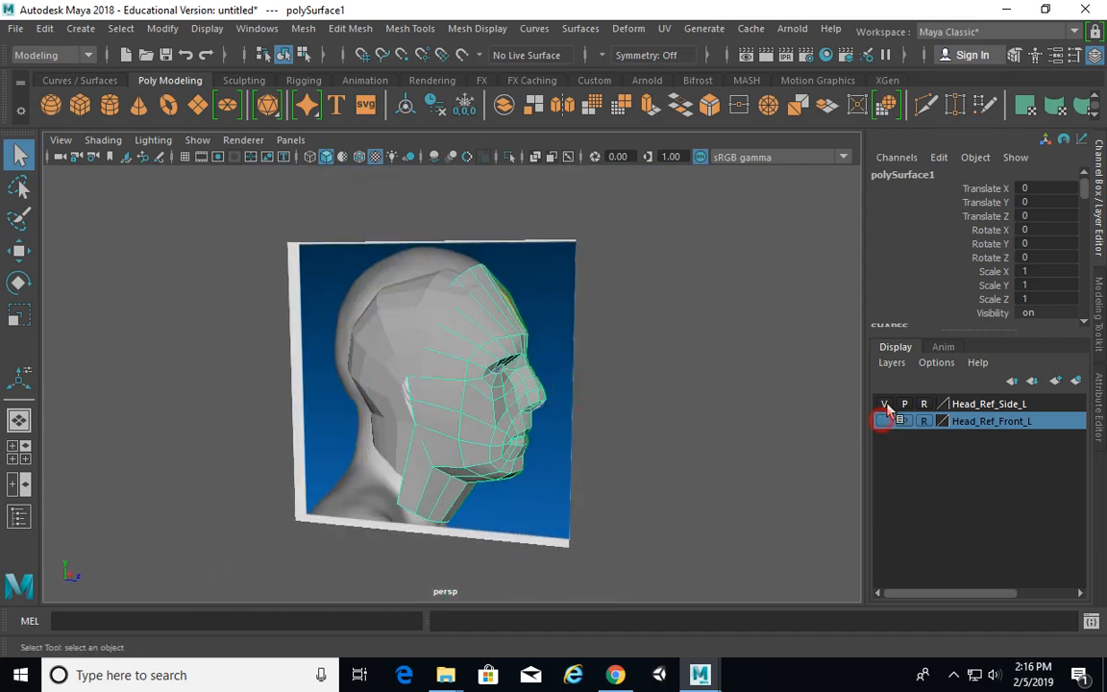
pyautogui.click(884, 404)
# Step: Scale the back-of-head mesh uniformly to 0.178 and move it to Translate X 15.27 and Translate Z 7.096 behind the face
pyautogui.click(455, 346)
pyautogui.keyDown('alt'); pyautogui.moveTo(455, 346); pyautogui.dragTo(489, 336); pyautogui.keyUp('alt')
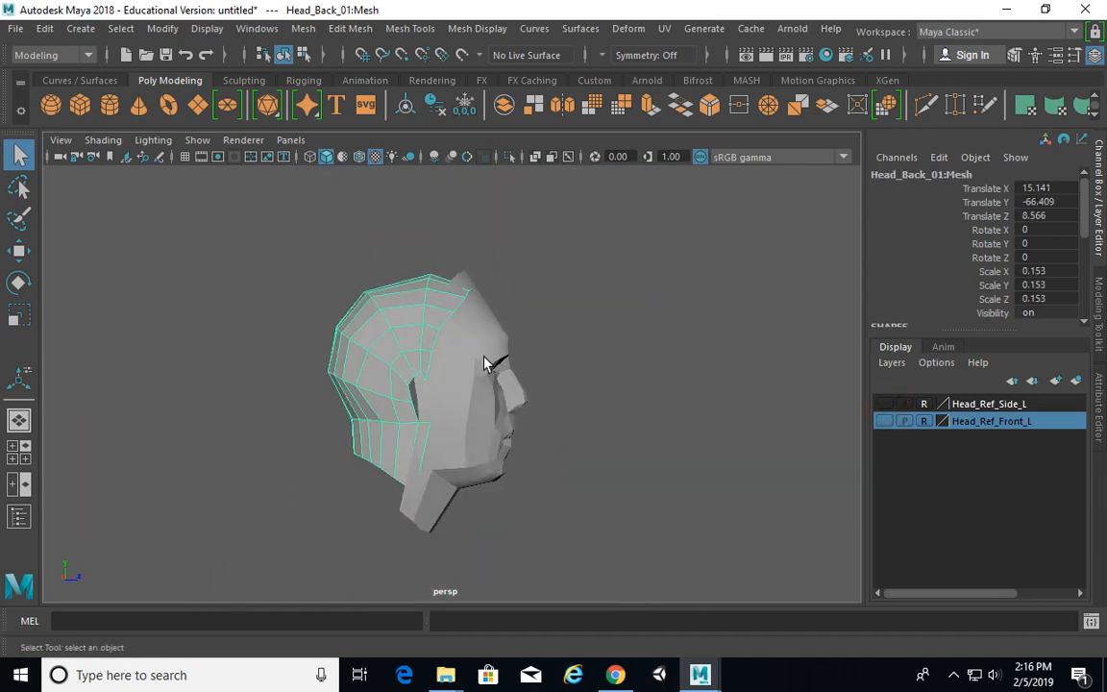
pyautogui.press('r')
pyautogui.moveTo(408, 381)
pyautogui.mouseDown()
pyautogui.moveTo(431, 382)
pyautogui.moveTo(376, 384)
pyautogui.moveTo(391, 382)
pyautogui.mouseUp()
pyautogui.press('w')
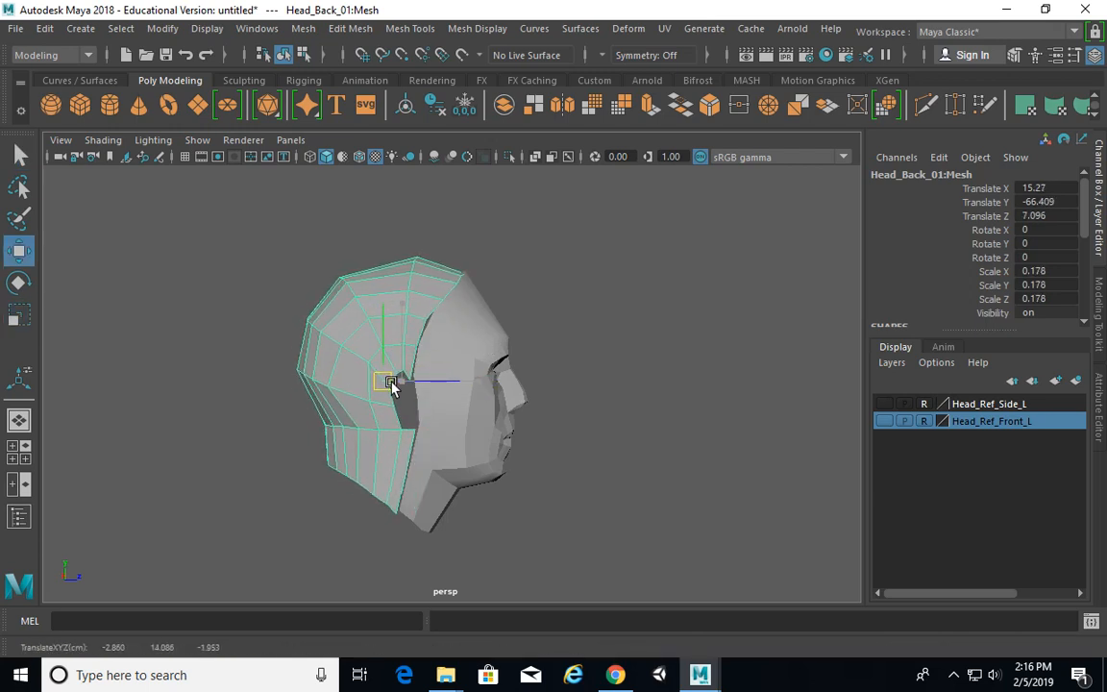
pyautogui.keyDown('alt'); pyautogui.moveTo(531, 426); pyautogui.dragTo(584, 386); pyautogui.keyUp('alt')
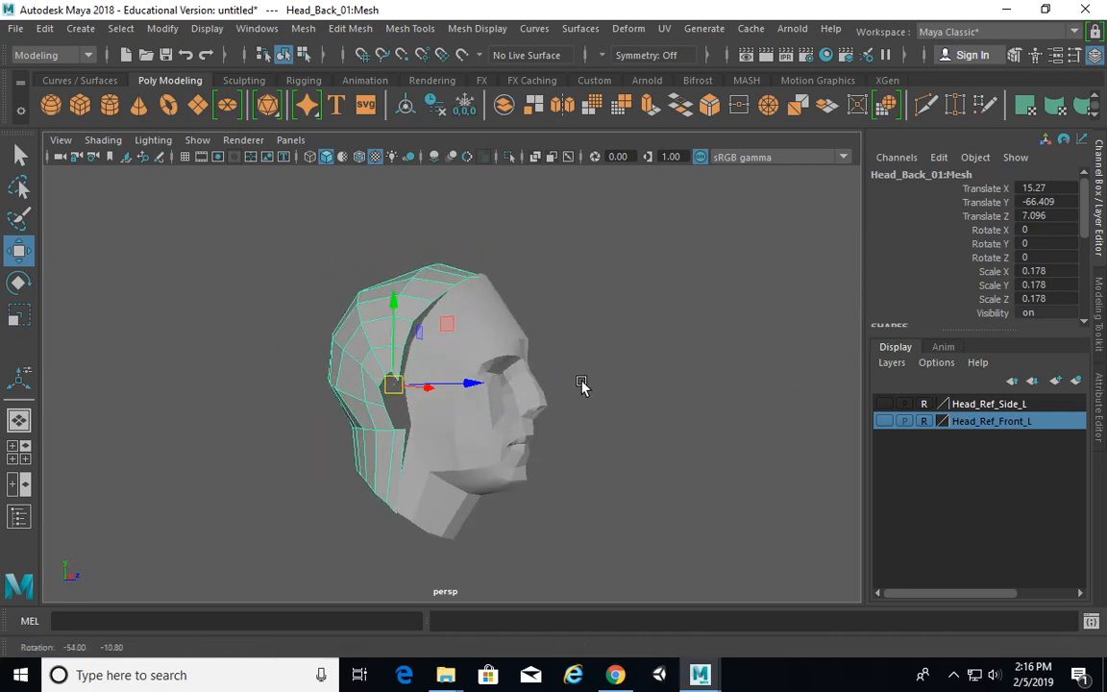
# Step: Show both head reference layers again and bring the back-of-head mesh up in the front view
pyautogui.press('space')
pyautogui.press('space')
pyautogui.click(885, 407)
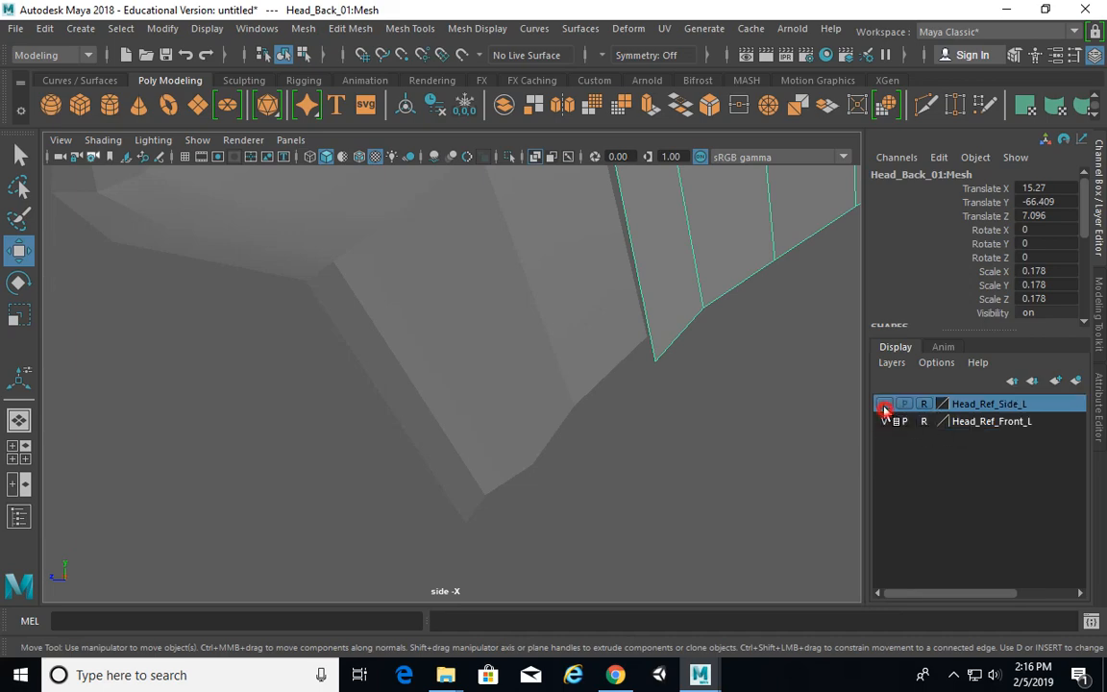
pyautogui.click(886, 404)
pyautogui.press('f')
pyautogui.press('space')
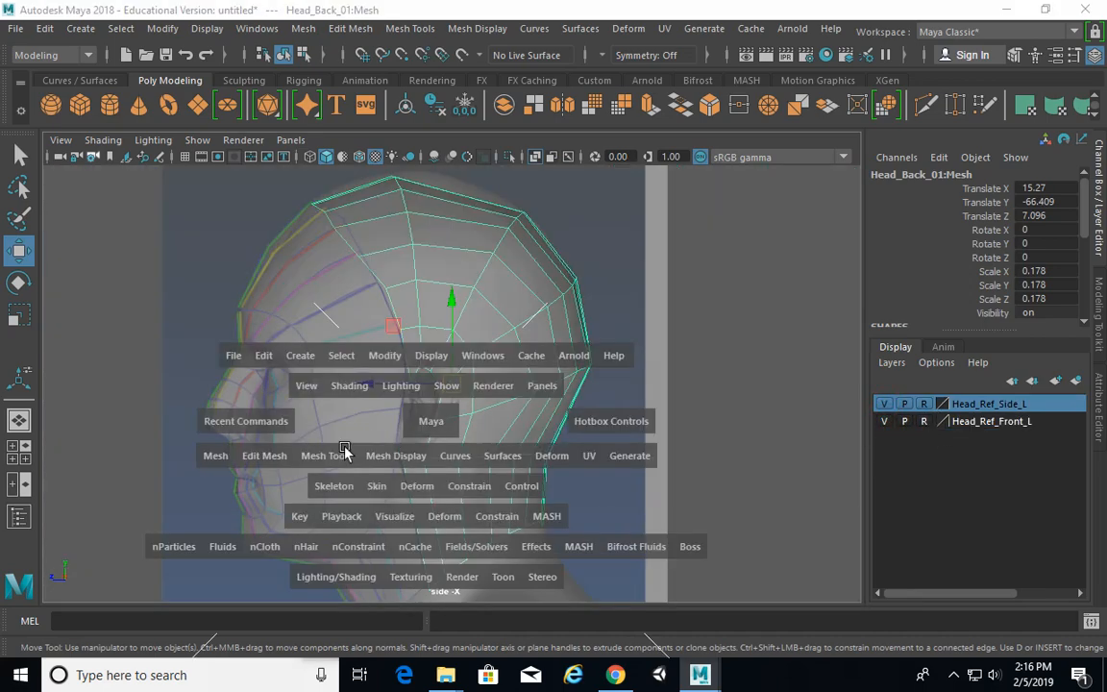
pyautogui.press('f')
pyautogui.press('space')
pyautogui.keyDown('alt'); pyautogui.moveTo(272, 429); pyautogui.dragTo(341, 429); pyautogui.keyUp('alt')
pyautogui.keyDown('alt'); pyautogui.moveTo(341, 430); pyautogui.dragTo(453, 423, button='right'); pyautogui.keyUp('alt')
pyautogui.keyDown('alt'); pyautogui.moveTo(453, 423); pyautogui.dragTo(427, 445, button='middle'); pyautogui.keyUp('alt')
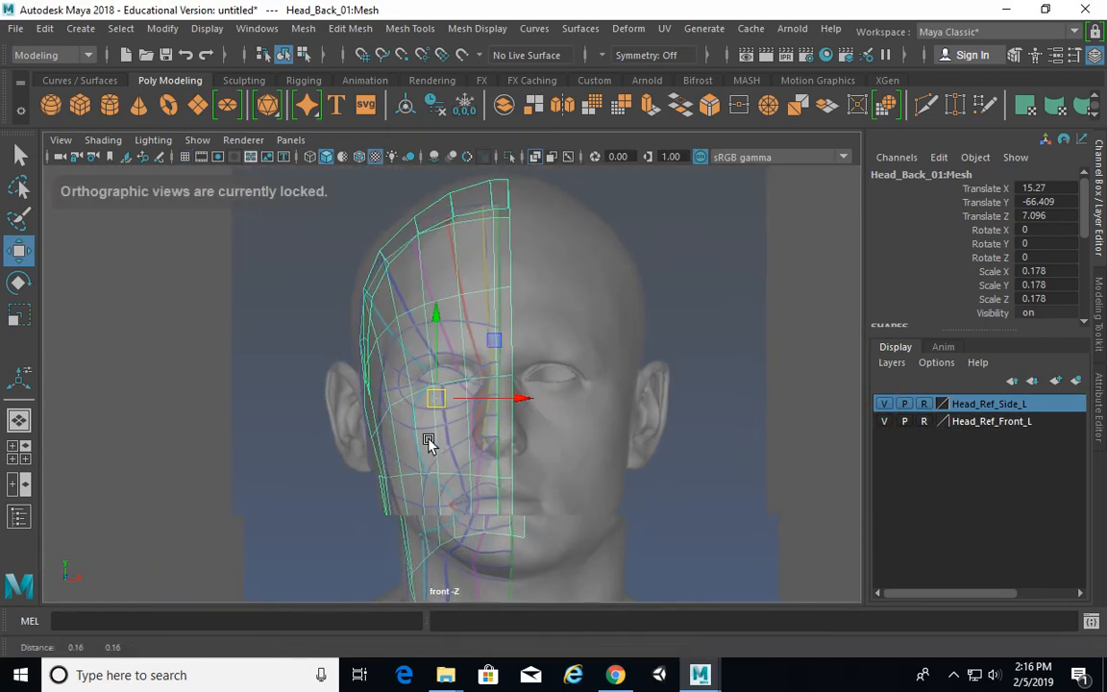
# Step: Align the back-of-head mesh with the head's centre line, moving it to Translate X 14.794 and Translate Y -66.241
pyautogui.keyDown('alt'); pyautogui.moveTo(478, 339); pyautogui.dragTo(464, 313, button='middle'); pyautogui.keyUp('alt')
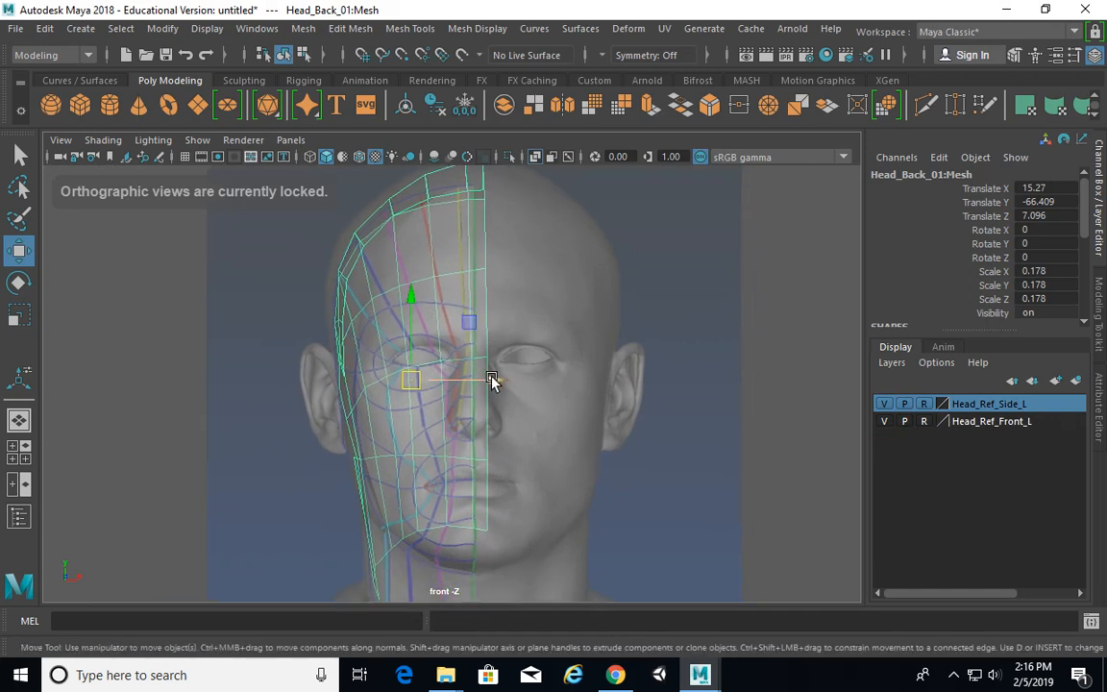
pyautogui.moveTo(492, 381); pyautogui.dragTo(483, 378)
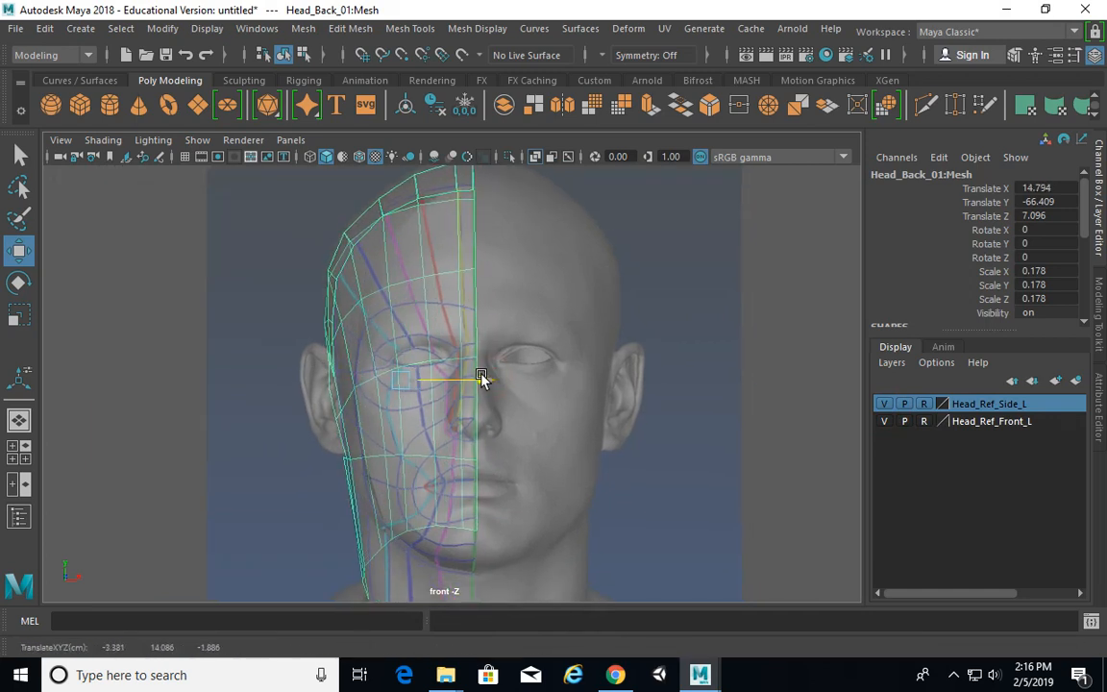
pyautogui.keyDown('alt'); pyautogui.click(585, 399); pyautogui.keyUp('alt')
pyautogui.keyDown('alt'); pyautogui.moveTo(586, 399); pyautogui.dragTo(552, 389, button='right'); pyautogui.keyUp('alt')
pyautogui.moveTo(552, 389)
pyautogui.keyDown('alt'); pyautogui.mouseDown(button='middle')
pyautogui.moveTo(559, 378)
pyautogui.moveTo(551, 401)
pyautogui.mouseUp(button='middle'); pyautogui.keyUp('alt')
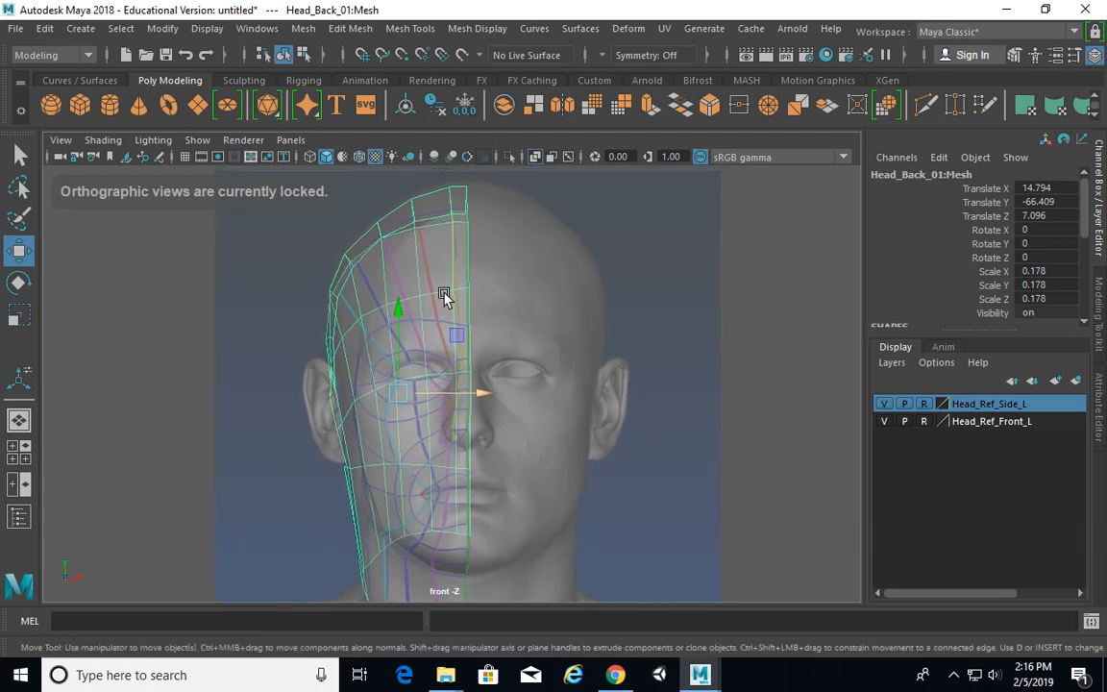
pyautogui.moveTo(400, 316); pyautogui.dragTo(403, 313)
pyautogui.keyDown('alt'); pyautogui.moveTo(586, 403); pyautogui.dragTo(586, 360, button='middle'); pyautogui.keyUp('alt')
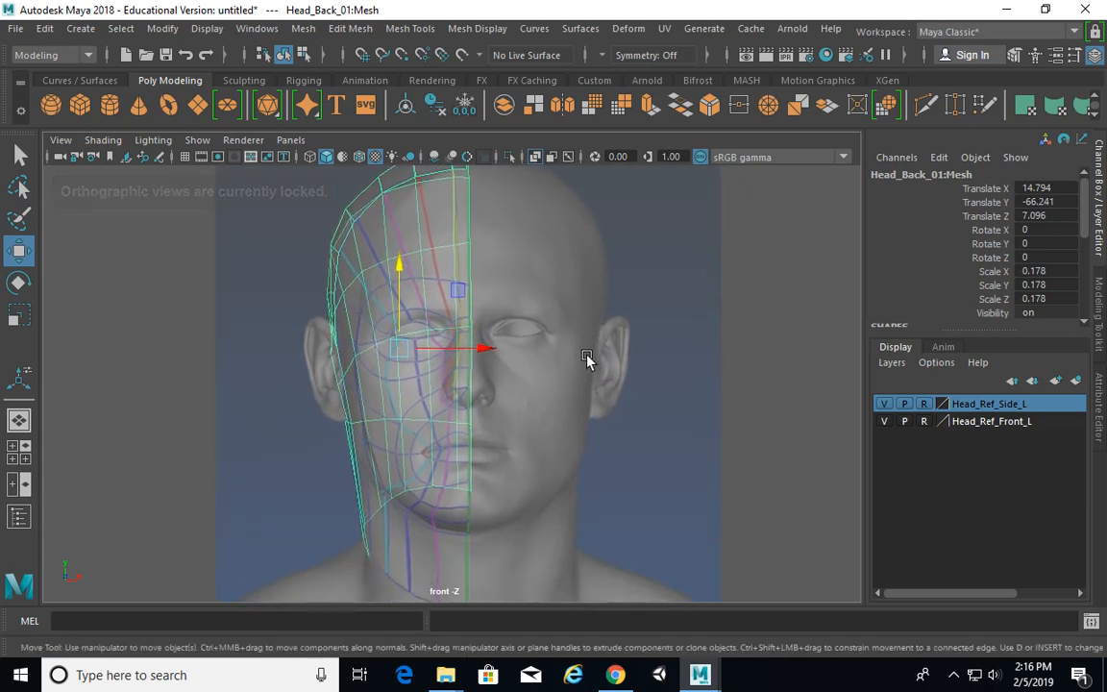
# Step: Return to the perspective view, hide both reference layers, and select the face and back-of-head meshes
pyautogui.press('space')
pyautogui.press('space')
pyautogui.keyDown('alt'); pyautogui.moveTo(667, 323); pyautogui.dragTo(554, 348); pyautogui.keyUp('alt')
pyautogui.click(884, 421)
pyautogui.click(884, 404)
pyautogui.click(499, 279)
pyautogui.keyDown('alt'); pyautogui.moveTo(499, 279); pyautogui.dragTo(535, 270); pyautogui.keyUp('alt')
pyautogui.keyDown('shift'); pyautogui.click(392, 219); pyautogui.keyUp('shift')
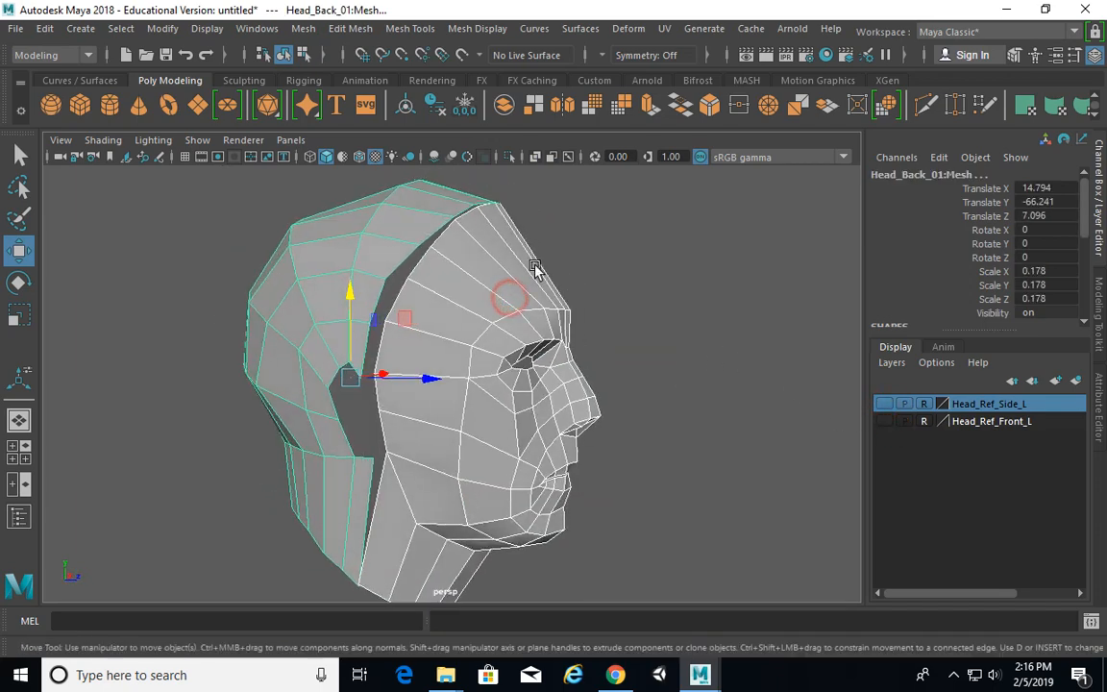
# Step: Turn on wireframe on shaded and compare the back-of-head mesh in smooth preview, leaving it unsmoothed
pyautogui.keyDown('alt'); pyautogui.moveTo(418, 435); pyautogui.dragTo(568, 277); pyautogui.keyUp('alt')
pyautogui.keyDown('alt'); pyautogui.moveTo(477, 291); pyautogui.dragTo(381, 248); pyautogui.keyUp('alt')
pyautogui.keyDown('alt'); pyautogui.moveTo(427, 309); pyautogui.dragTo(461, 265); pyautogui.keyUp('alt')
pyautogui.press('2')
pyautogui.press('q')
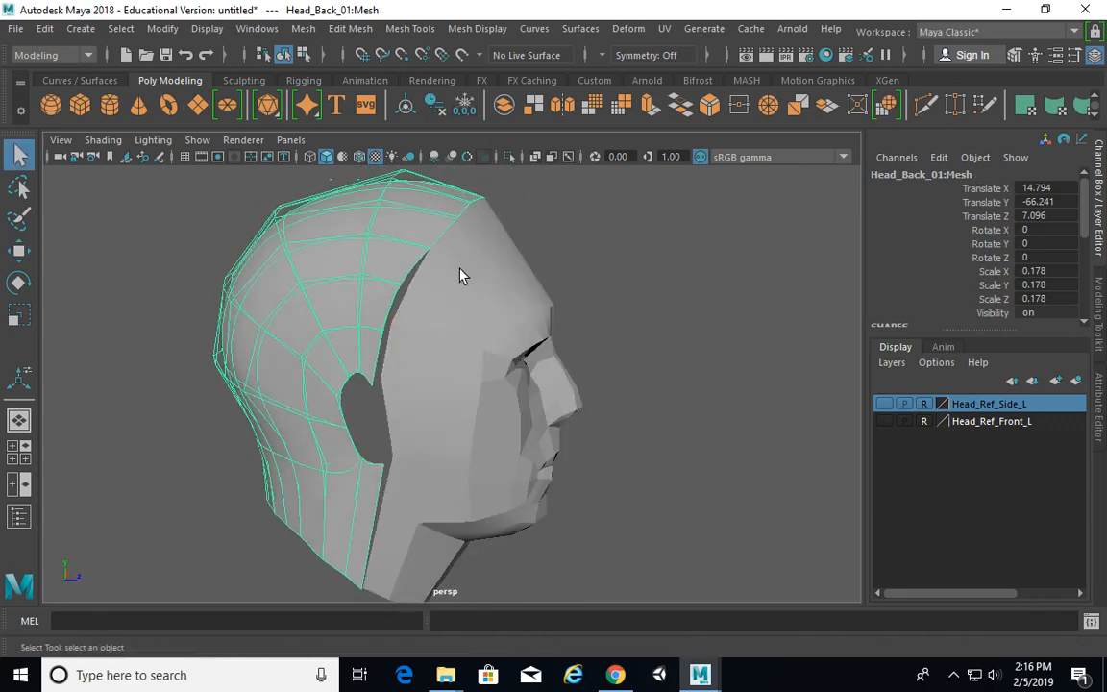
pyautogui.click(362, 158)
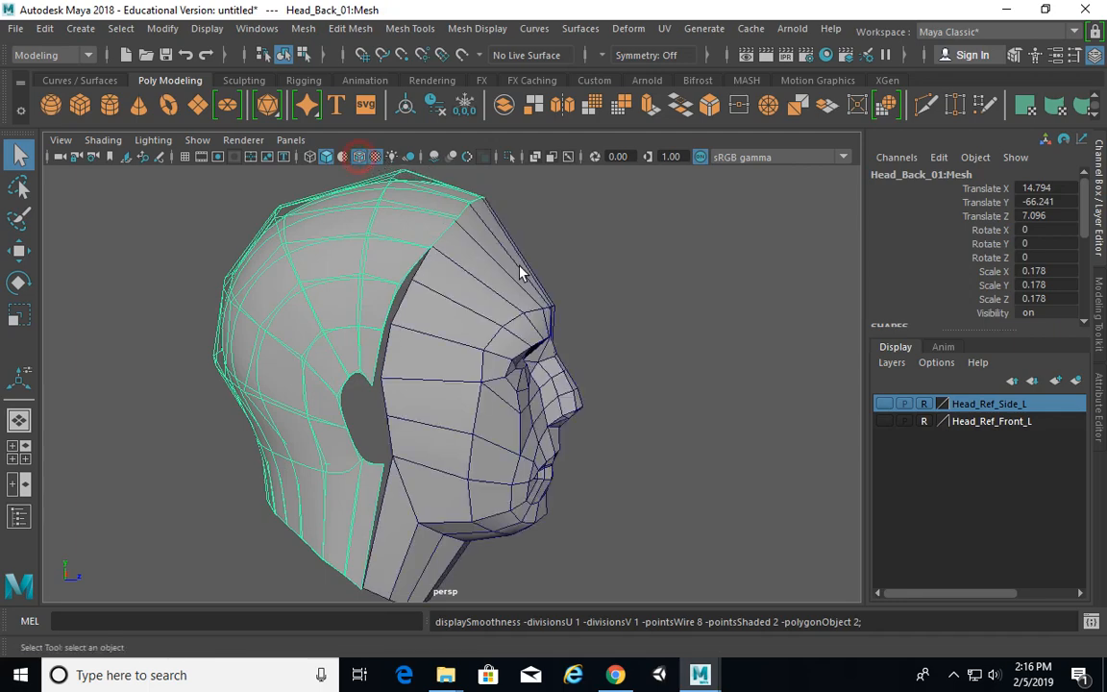
pyautogui.click(552, 260)
pyautogui.click(390, 225)
pyautogui.press('1')
pyautogui.click(593, 272)
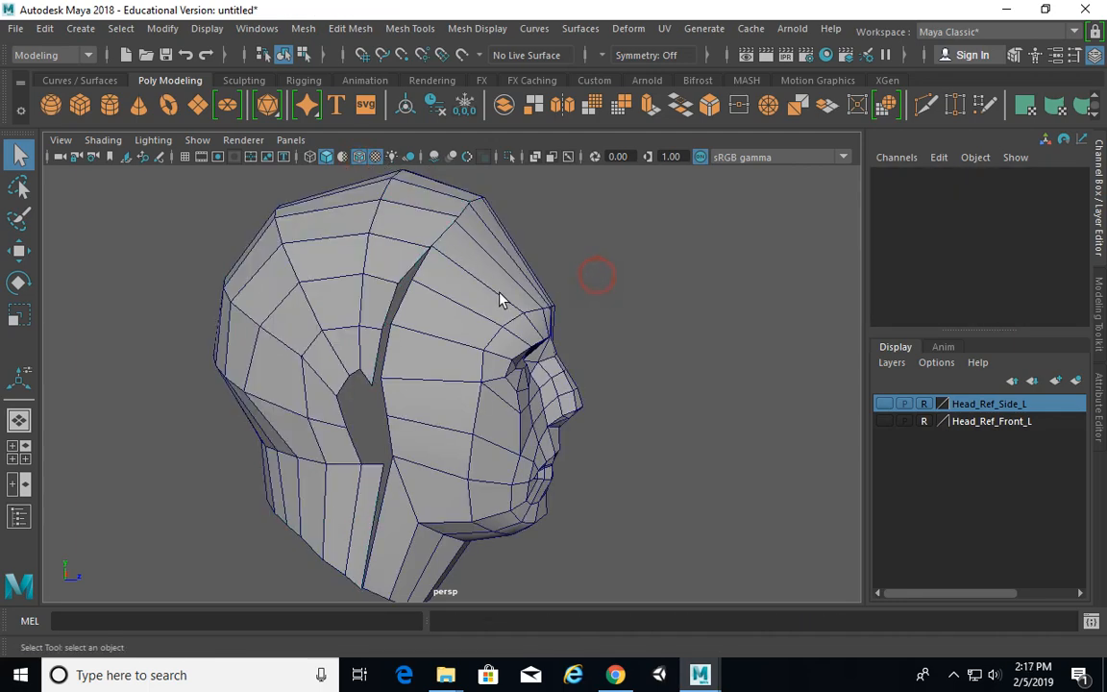
# Step: Select the face mesh together with the back-of-head mesh and combine them into one object
pyautogui.keyDown('alt'); pyautogui.moveTo(633, 316); pyautogui.dragTo(524, 236); pyautogui.keyUp('alt')
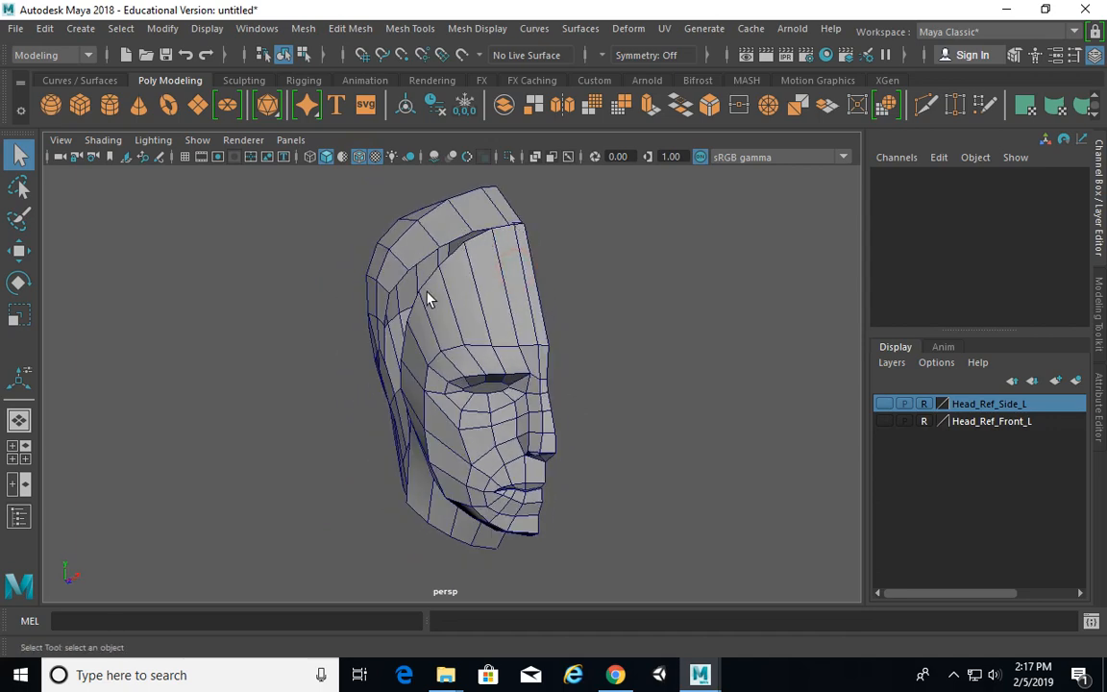
pyautogui.keyDown('alt'); pyautogui.moveTo(428, 299); pyautogui.dragTo(389, 330); pyautogui.keyUp('alt')
pyautogui.keyDown('alt'); pyautogui.moveTo(366, 486); pyautogui.dragTo(477, 255); pyautogui.keyUp('alt')
pyautogui.click(429, 231)
pyautogui.click(385, 254)
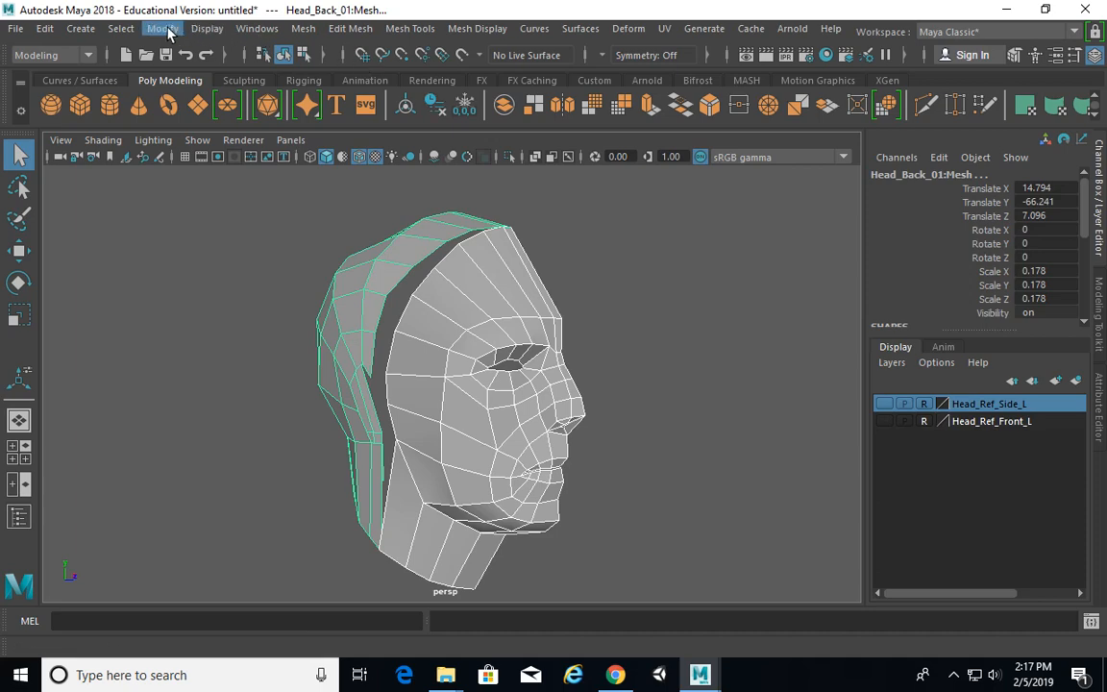
pyautogui.click(302, 29)
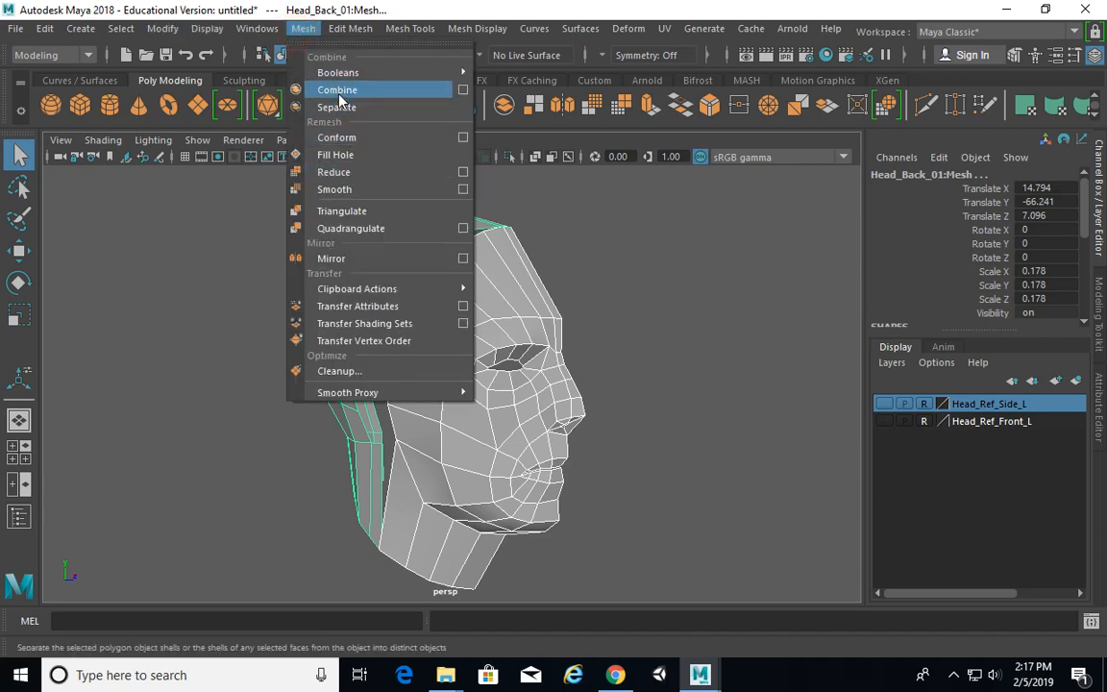
pyautogui.click(338, 92)
# Step: Extrude the faces of the combined head mesh without any offset
pyautogui.keyDown('alt'); pyautogui.moveTo(447, 297); pyautogui.dragTo(549, 413); pyautogui.keyUp('alt')
pyautogui.keyDown('alt'); pyautogui.moveTo(549, 413); pyautogui.dragTo(524, 342); pyautogui.keyUp('alt')
pyautogui.rightClick(524, 340)
pyautogui.keyDown('shift'); pyautogui.rightClick(535, 291); pyautogui.keyUp('shift')
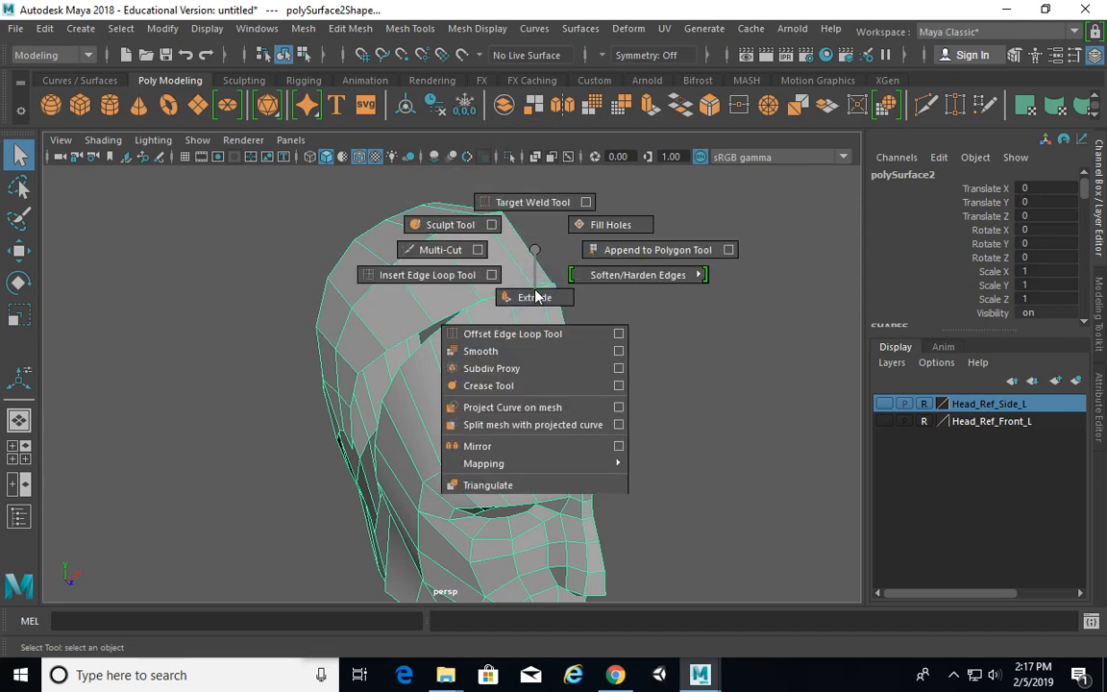
pyautogui.click(535, 297)
# Step: Switch the head mesh to vertex editing and merge the foremost pair of seam vertices above the forehead to their centre
pyautogui.moveTo(452, 178); pyautogui.dragTo(366, 176, button='right')
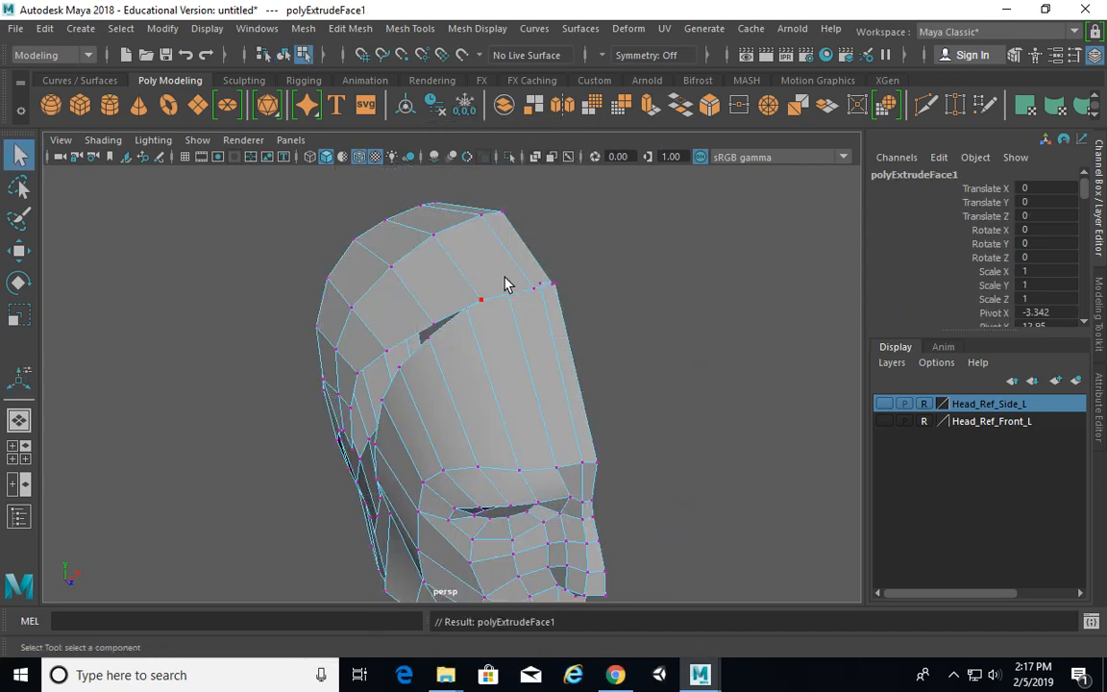
pyautogui.keyDown('shift'); pyautogui.moveTo(523, 266); pyautogui.dragTo(533, 220, button='right'); pyautogui.keyUp('shift')
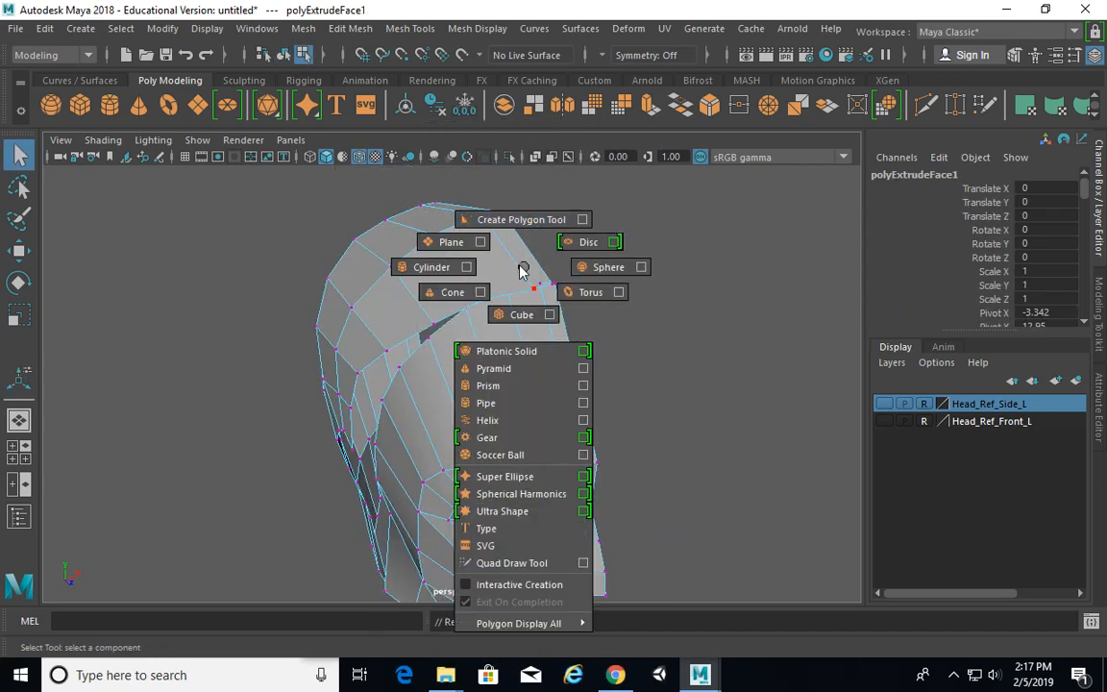
pyautogui.keyDown('shift'); pyautogui.moveTo(520, 267); pyautogui.dragTo(523, 269, button='right'); pyautogui.keyUp('shift')
pyautogui.keyDown('shift'); pyautogui.moveTo(554, 305); pyautogui.dragTo(554, 306, button='right'); pyautogui.keyUp('shift')
pyautogui.keyDown('alt'); pyautogui.moveTo(634, 310); pyautogui.dragTo(661, 315, button='right'); pyautogui.keyUp('alt')
pyautogui.keyDown('alt'); pyautogui.moveTo(623, 395); pyautogui.dragTo(615, 338); pyautogui.keyUp('alt')
pyautogui.click(610, 339)
pyautogui.keyDown('alt'); pyautogui.moveTo(514, 284); pyautogui.dragTo(667, 315, button='right'); pyautogui.keyUp('alt')
pyautogui.keyDown('alt'); pyautogui.moveTo(654, 327); pyautogui.dragTo(651, 336); pyautogui.keyUp('alt')
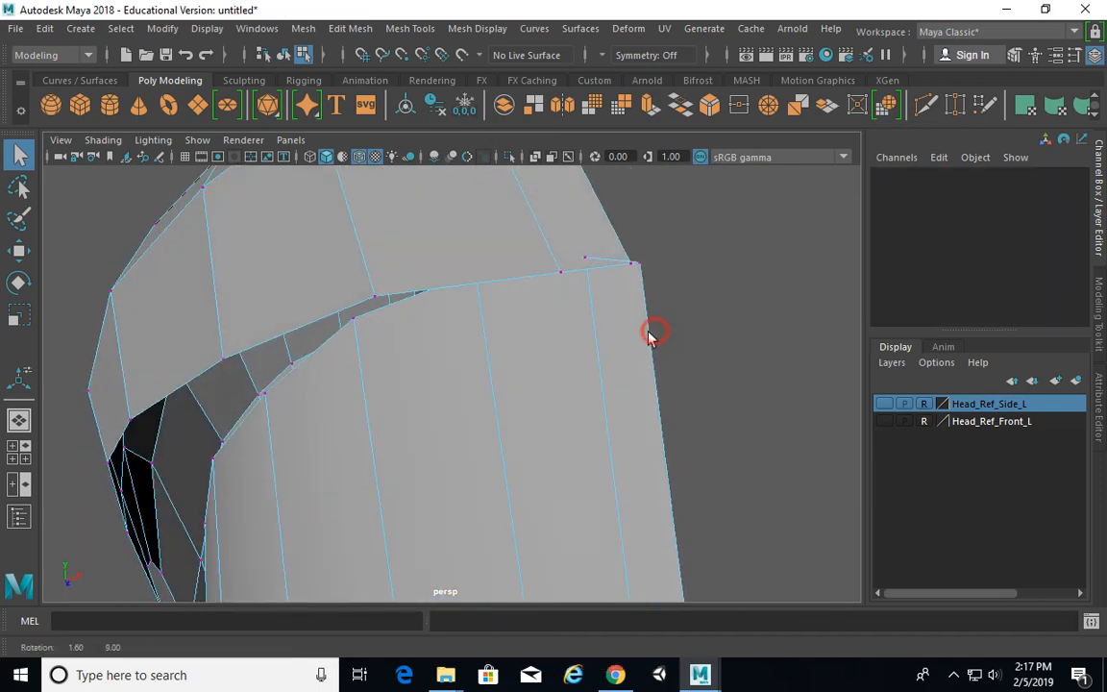
pyautogui.click(620, 247)
pyautogui.keyDown('shift'); pyautogui.moveTo(634, 281); pyautogui.dragTo(639, 226, button='right'); pyautogui.keyUp('shift')
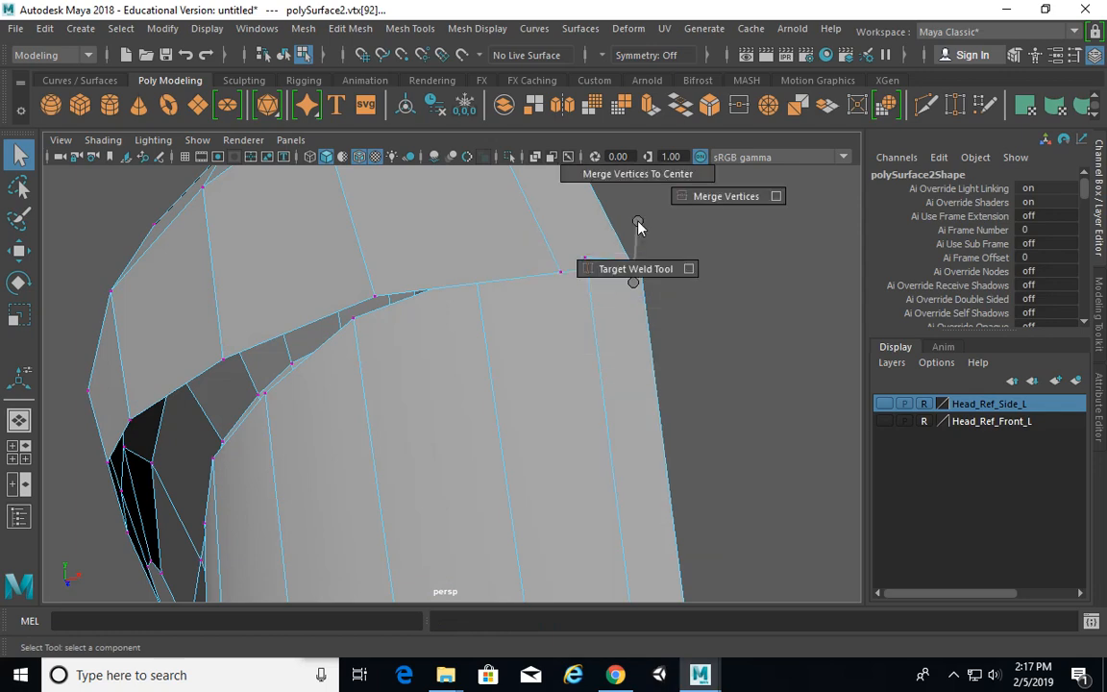
pyautogui.keyDown('shift'); pyautogui.moveTo(735, 200); pyautogui.dragTo(649, 175, button='right'); pyautogui.keyUp('shift')
# Step: Merge the second pair of seam vertices above the forehead, beside the front centre pair
pyautogui.keyDown('alt'); pyautogui.moveTo(580, 297); pyautogui.dragTo(591, 282); pyautogui.keyUp('alt')
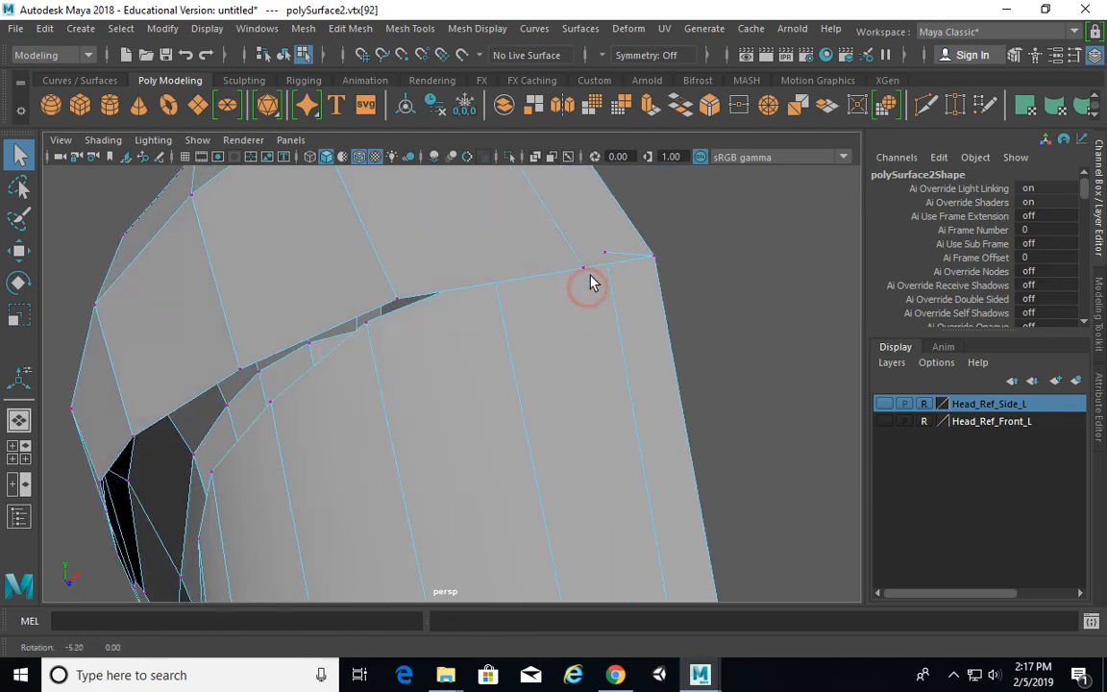
pyautogui.keyDown('shift'); pyautogui.moveTo(617, 288); pyautogui.dragTo(643, 196, button='right'); pyautogui.keyUp('shift')
pyautogui.keyDown('alt'); pyautogui.moveTo(627, 286); pyautogui.dragTo(650, 263); pyautogui.keyUp('alt')
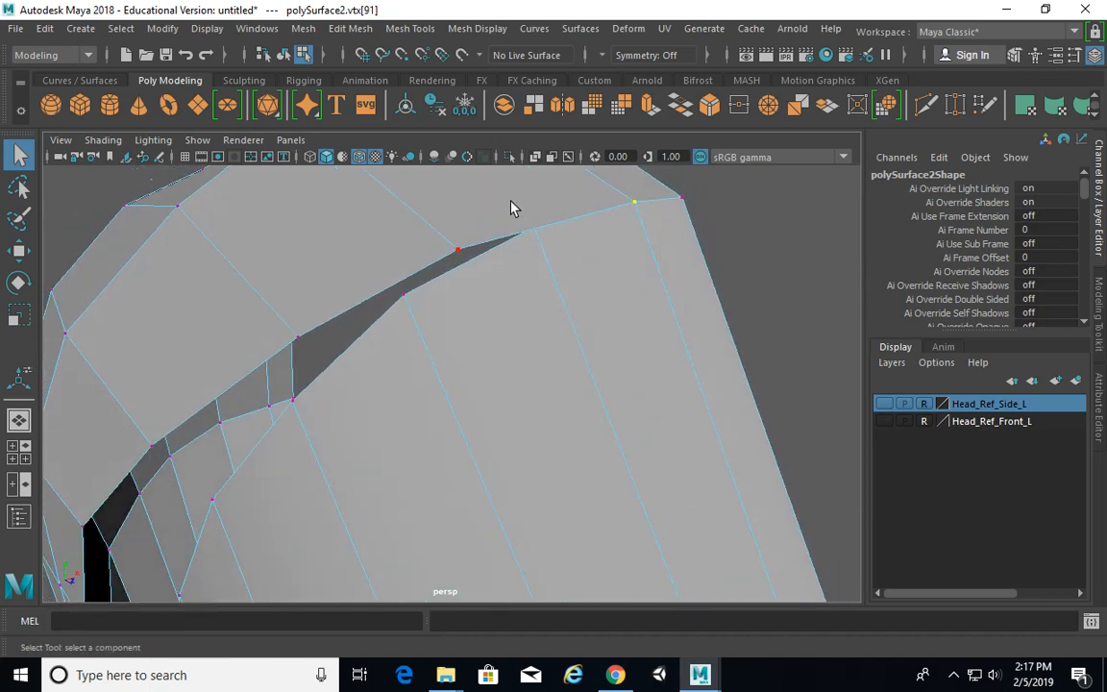
# Step: Start the Target Weld Tool and weld the back-of-head vertices to the face vertices along the top of the seam
pyautogui.keyDown('shift'); pyautogui.moveTo(585, 260); pyautogui.dragTo(590, 260, button='right'); pyautogui.keyUp('shift')
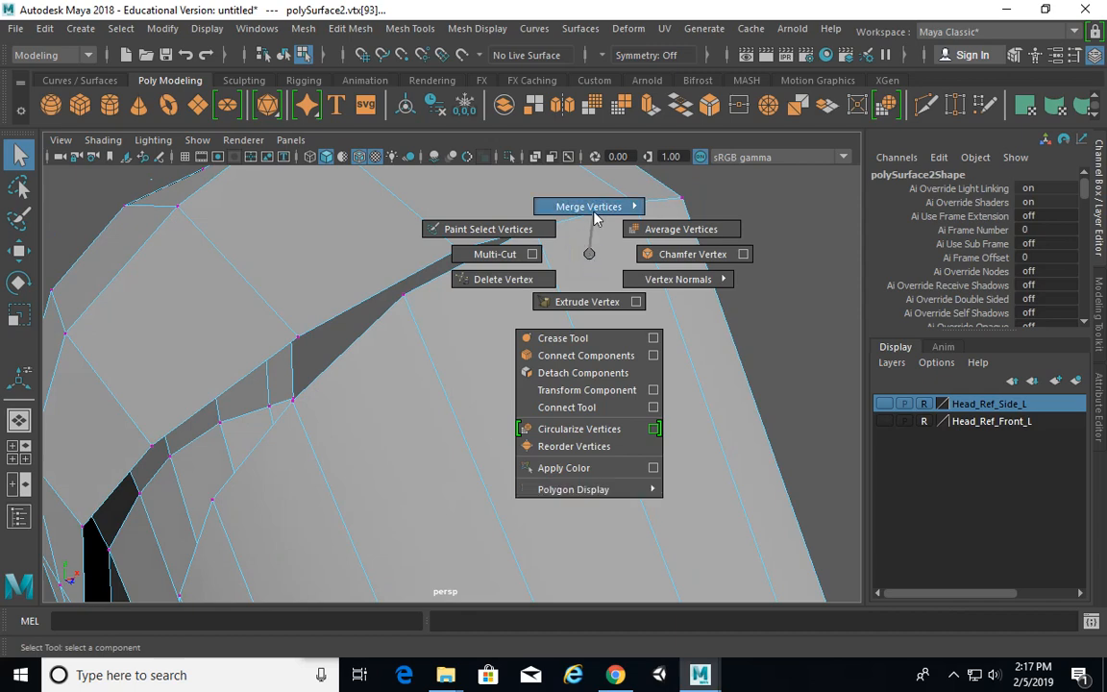
pyautogui.keyDown('shift'); pyautogui.moveTo(594, 218); pyautogui.dragTo(566, 261, button='right'); pyautogui.keyUp('shift')
pyautogui.keyDown('alt'); pyautogui.moveTo(521, 215); pyautogui.dragTo(546, 216); pyautogui.keyUp('alt')
pyautogui.moveTo(466, 218); pyautogui.dragTo(468, 218)
pyautogui.keyDown('alt'); pyautogui.moveTo(627, 299); pyautogui.dragTo(766, 268); pyautogui.keyUp('alt')
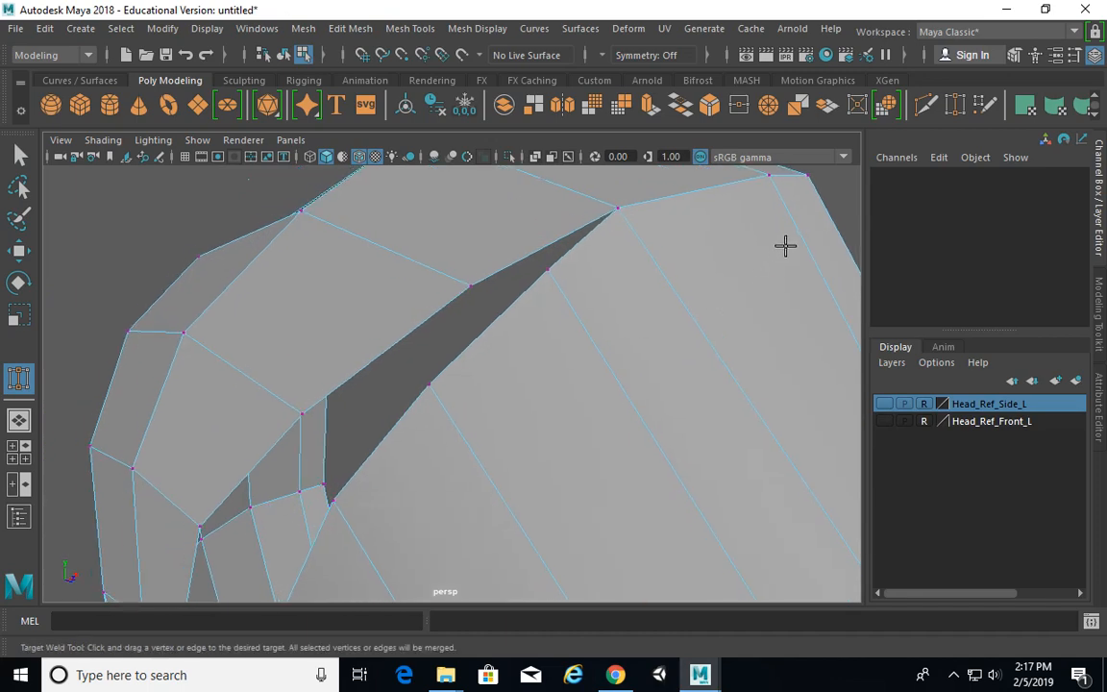
pyautogui.keyDown('alt'); pyautogui.moveTo(783, 254); pyautogui.dragTo(707, 244, button='right'); pyautogui.keyUp('alt')
pyautogui.keyDown('alt'); pyautogui.moveTo(495, 354); pyautogui.dragTo(517, 326); pyautogui.keyUp('alt')
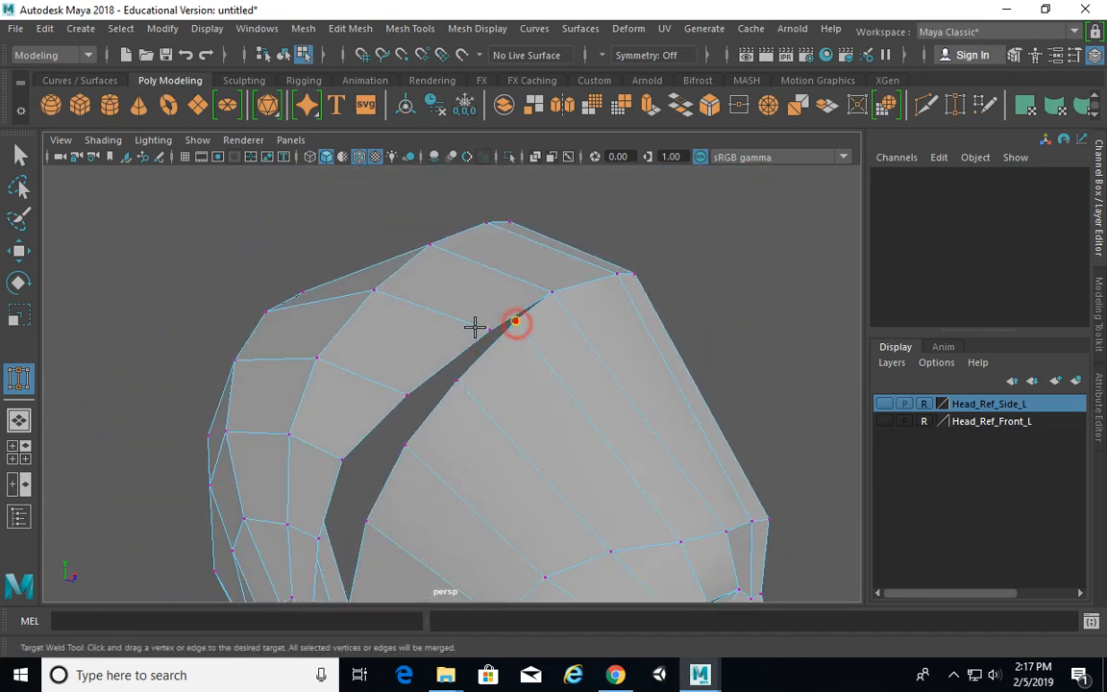
# Step: Continue target-welding the seam vertices down the side of the head over the temple towards the ear opening
pyautogui.keyDown('alt'); pyautogui.moveTo(536, 379); pyautogui.dragTo(464, 366); pyautogui.keyUp('alt')
pyautogui.keyDown('alt'); pyautogui.moveTo(517, 434); pyautogui.dragTo(484, 414); pyautogui.keyUp('alt')
pyautogui.moveTo(413, 416); pyautogui.dragTo(414, 416)
pyautogui.keyDown('alt'); pyautogui.moveTo(473, 390); pyautogui.dragTo(535, 368); pyautogui.keyUp('alt')
pyautogui.moveTo(474, 385); pyautogui.dragTo(441, 386)
pyautogui.keyDown('alt'); pyautogui.moveTo(481, 437); pyautogui.dragTo(483, 409); pyautogui.keyUp('alt')
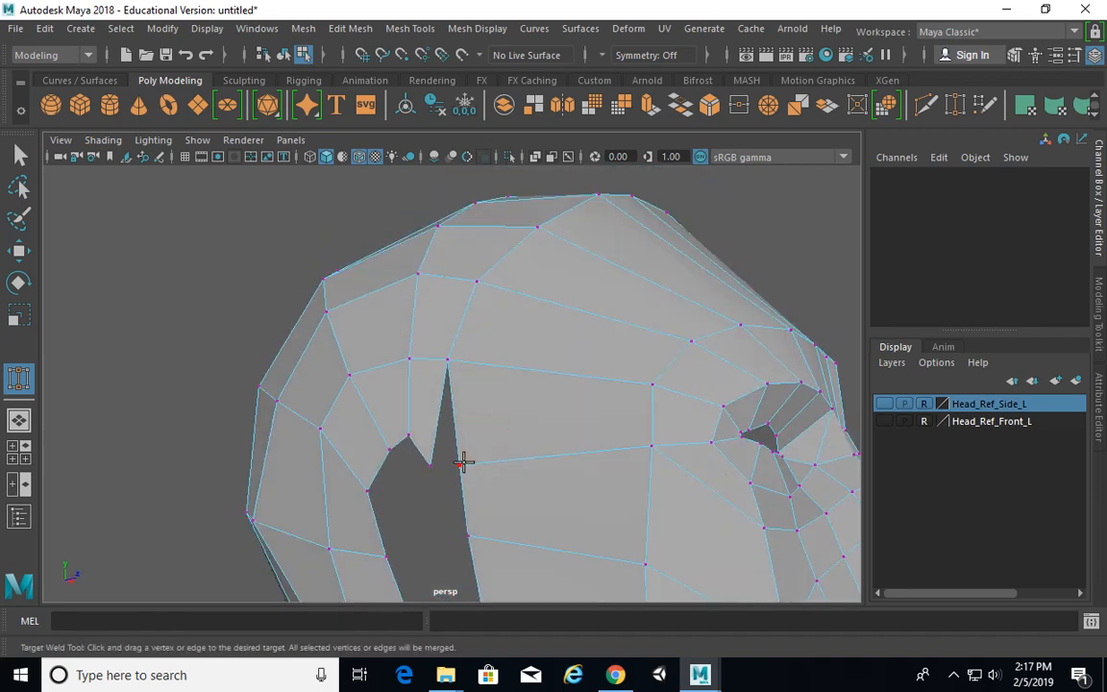
# Step: Weld the remaining seam vertices above and below the ear opening, leaving the opening itself unjoined
pyautogui.moveTo(435, 458); pyautogui.dragTo(436, 457)
pyautogui.keyDown('alt'); pyautogui.moveTo(435, 458); pyautogui.dragTo(549, 349); pyautogui.keyUp('alt')
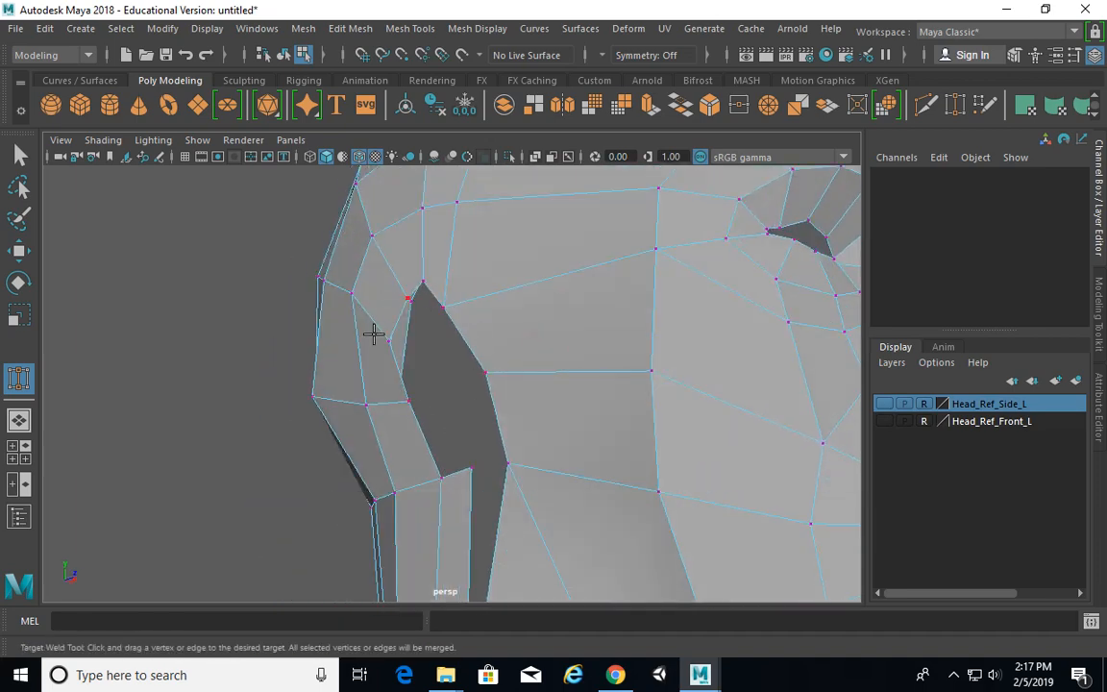
pyautogui.keyDown('alt'); pyautogui.moveTo(436, 421); pyautogui.dragTo(576, 373); pyautogui.keyUp('alt')
pyautogui.keyDown('alt'); pyautogui.moveTo(576, 375); pyautogui.dragTo(629, 346); pyautogui.keyUp('alt')
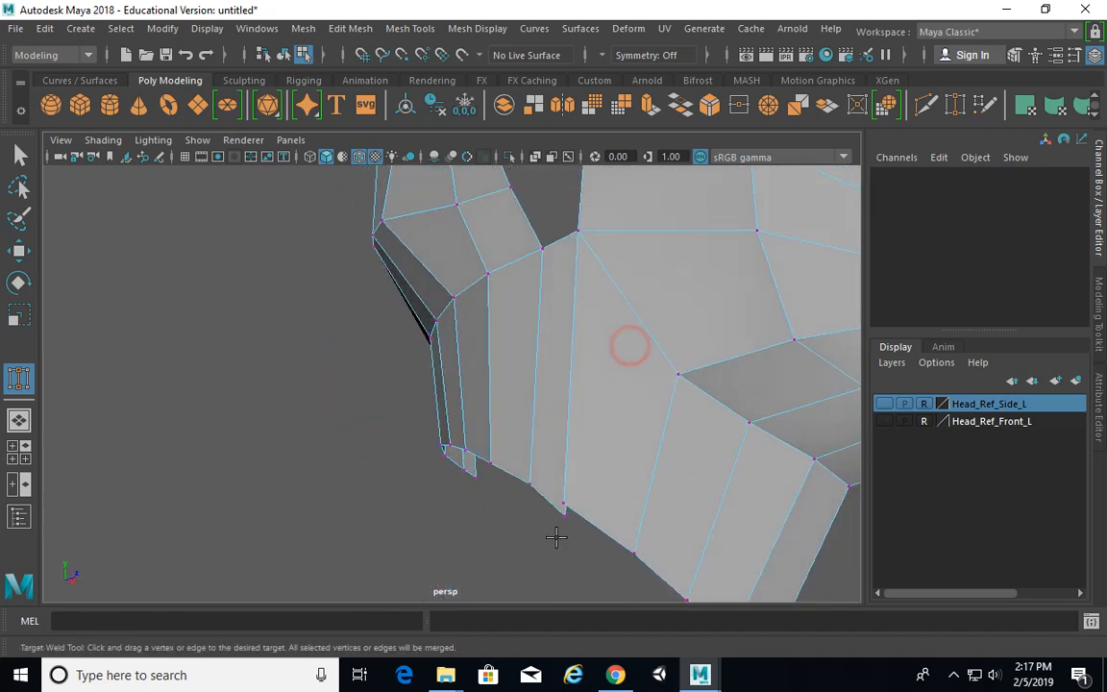
# Step: Examine the gap at the bottom of the neck seam and select the corner vertex on the face side
pyautogui.keyDown('alt'); pyautogui.moveTo(574, 507); pyautogui.dragTo(606, 470); pyautogui.keyUp('alt')
pyautogui.keyDown('alt'); pyautogui.moveTo(709, 457); pyautogui.dragTo(509, 425, button='right'); pyautogui.keyUp('alt')
pyautogui.keyDown('alt'); pyautogui.moveTo(510, 425); pyautogui.dragTo(477, 445); pyautogui.keyUp('alt')
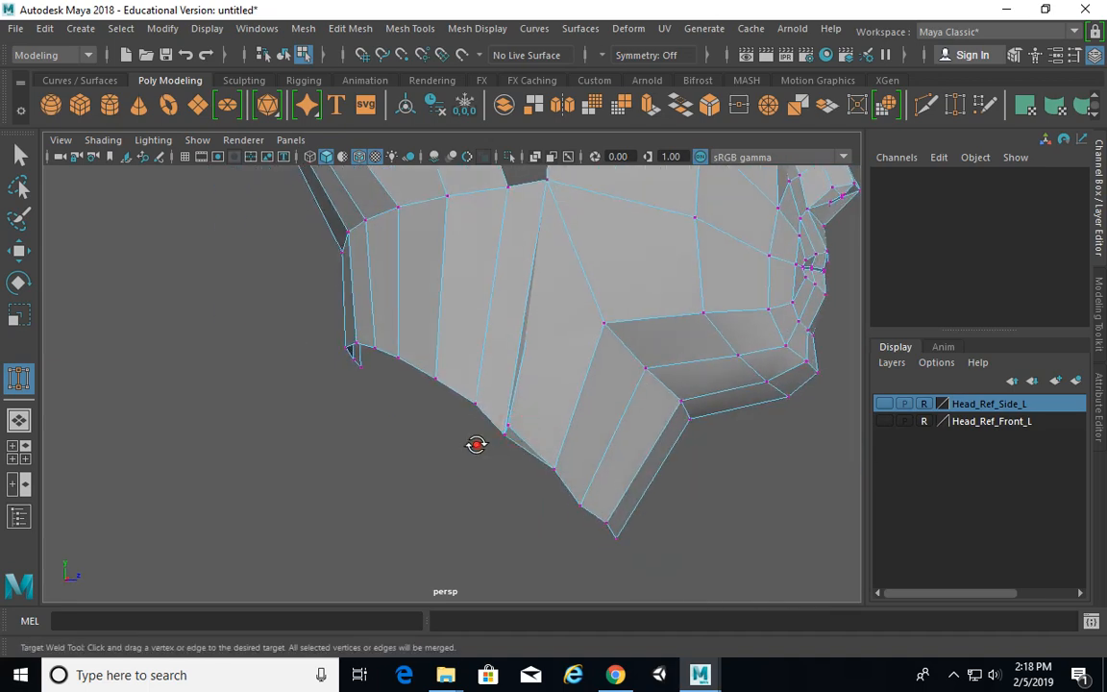
pyautogui.keyDown('alt'); pyautogui.moveTo(477, 445); pyautogui.dragTo(698, 436, button='right'); pyautogui.keyUp('alt')
pyautogui.keyDown('alt'); pyautogui.moveTo(600, 458); pyautogui.dragTo(687, 437); pyautogui.keyUp('alt')
pyautogui.keyDown('alt'); pyautogui.moveTo(687, 437); pyautogui.dragTo(541, 404, button='middle'); pyautogui.keyUp('alt')
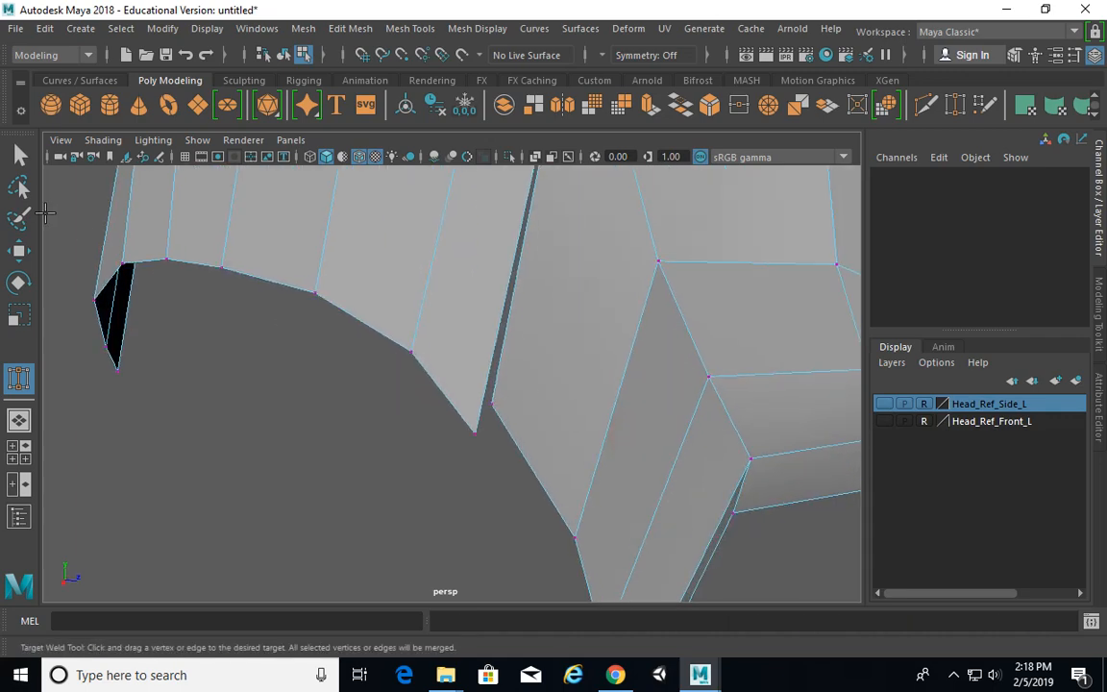
pyautogui.click(14, 152)
pyautogui.keyDown('alt'); pyautogui.moveTo(391, 318); pyautogui.dragTo(723, 348, button='right'); pyautogui.keyUp('alt')
pyautogui.keyDown('alt'); pyautogui.moveTo(637, 294); pyautogui.dragTo(588, 257, button='middle'); pyautogui.keyUp('alt')
pyautogui.click(634, 348)
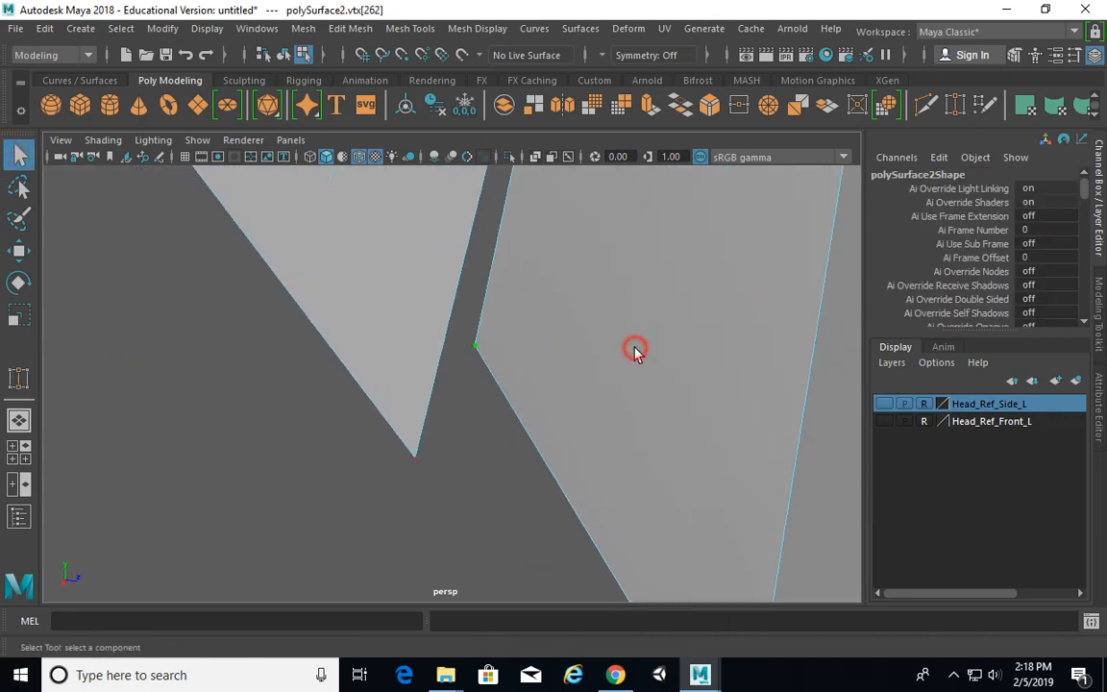
# Step: Switch to face selection and select the neck faces beside the gap to examine them
pyautogui.moveTo(631, 355); pyautogui.dragTo(627, 229, button='right')
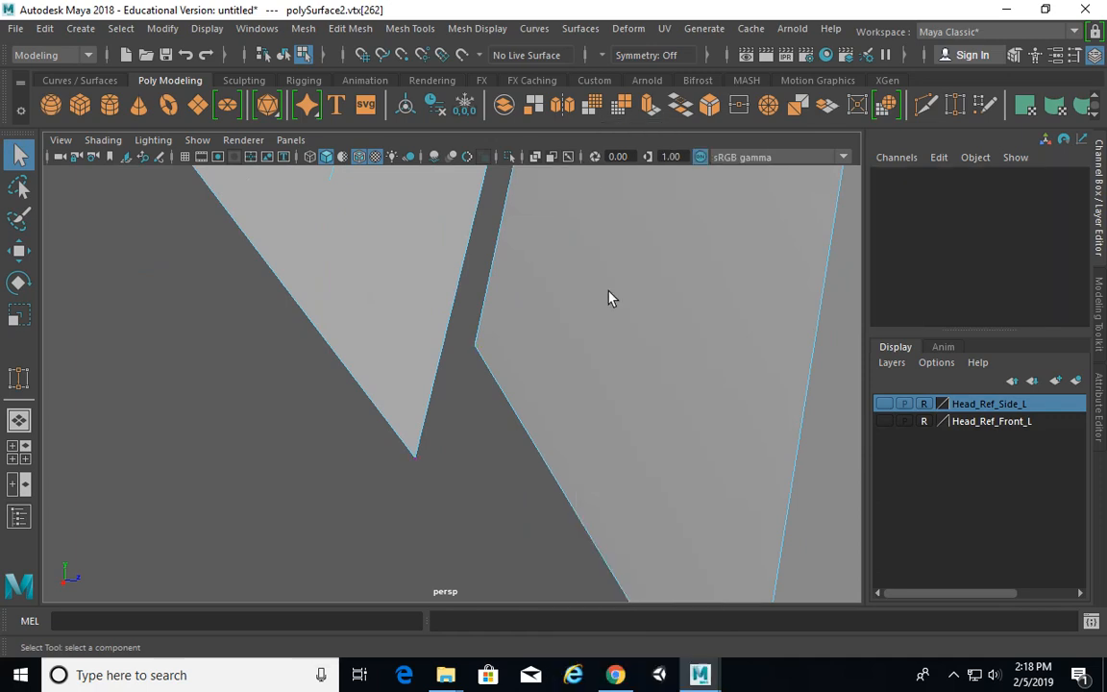
pyautogui.click(618, 334)
pyautogui.keyDown('alt'); pyautogui.moveTo(706, 329); pyautogui.dragTo(469, 383, button='right'); pyautogui.keyUp('alt')
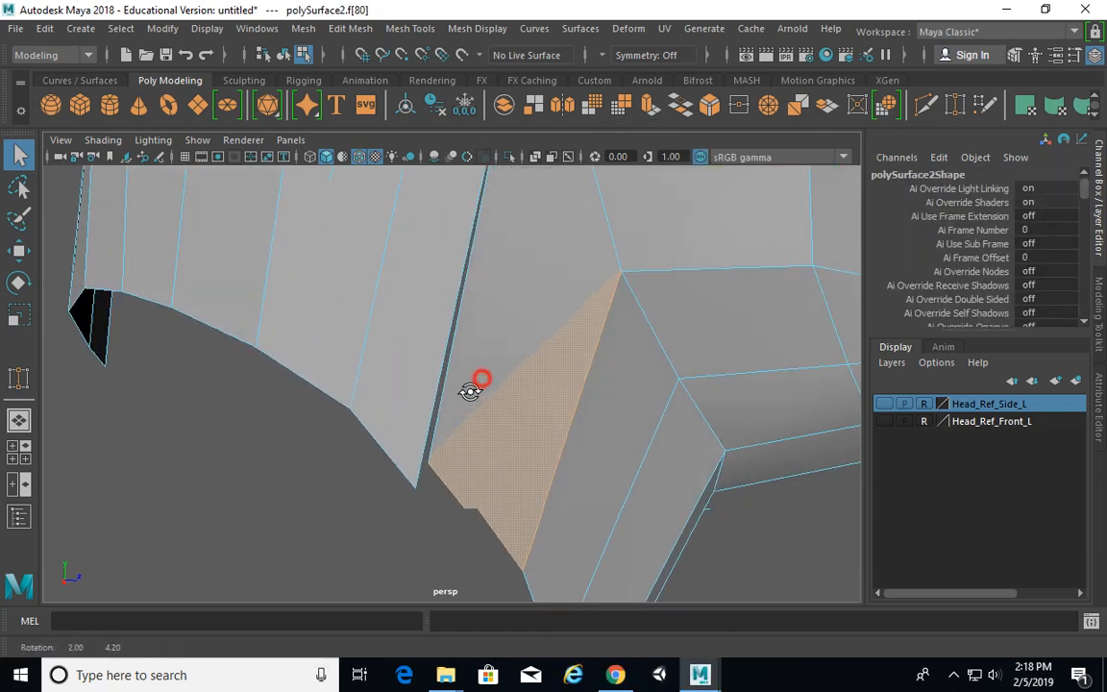
pyautogui.click(485, 375)
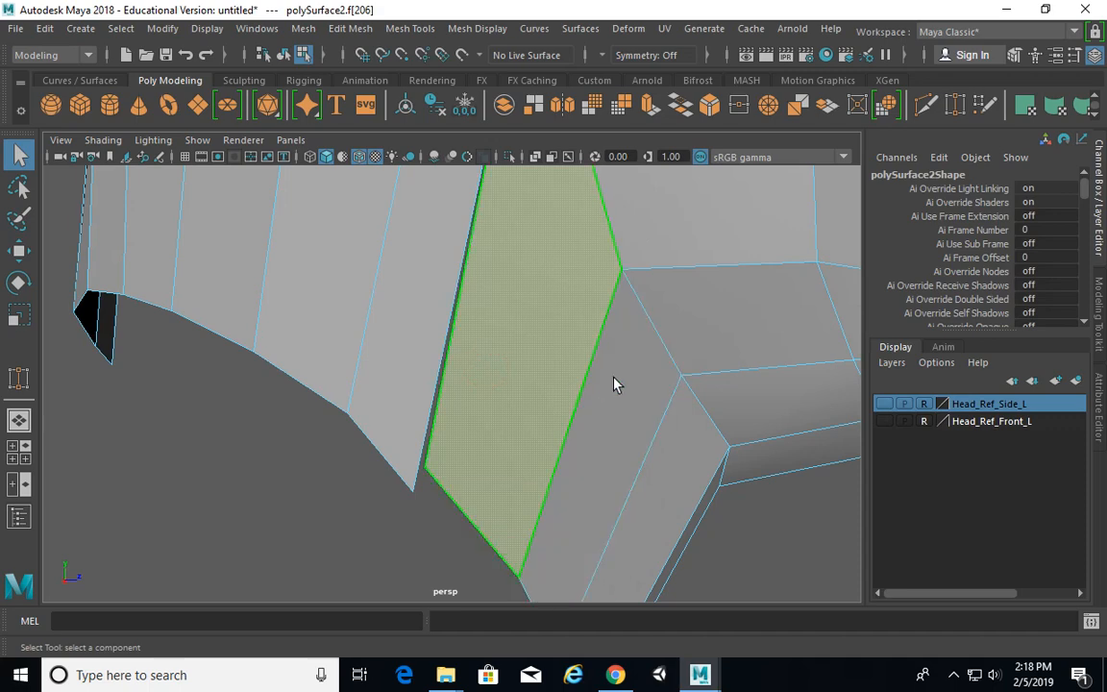
pyautogui.keyDown('alt'); pyautogui.moveTo(487, 378); pyautogui.dragTo(596, 255, button='right'); pyautogui.keyUp('alt')
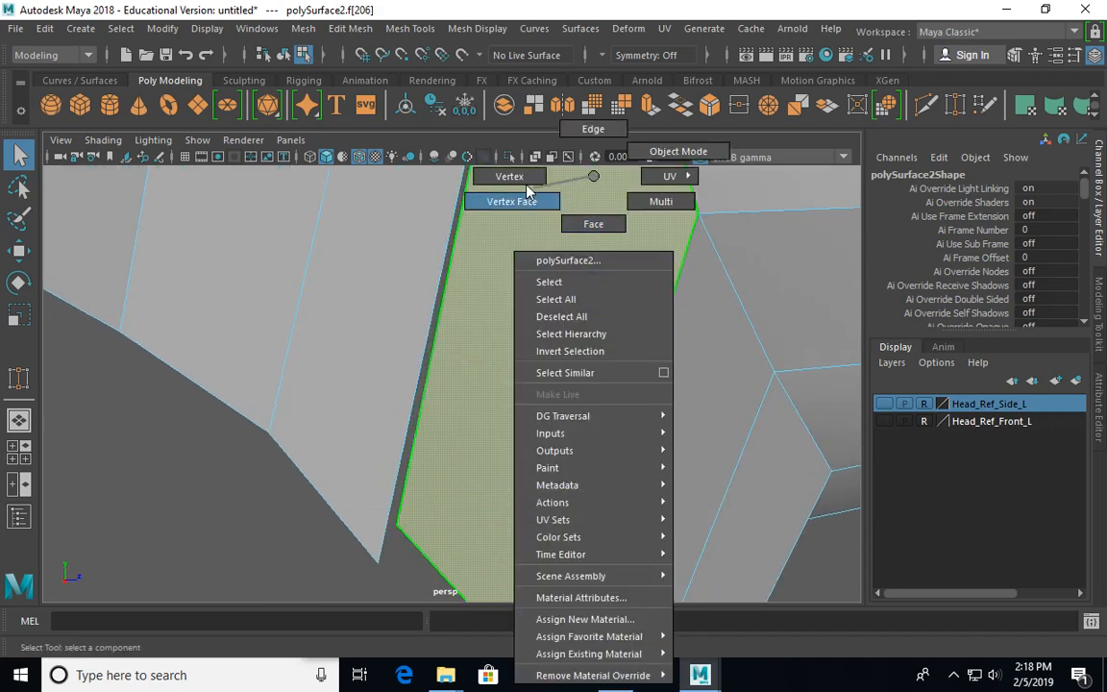
# Step: Return to vertex editing and merge the two corner vertices at the bottom of the neck seam to their centre
pyautogui.moveTo(527, 191); pyautogui.dragTo(517, 181, button='right')
pyautogui.click(402, 534)
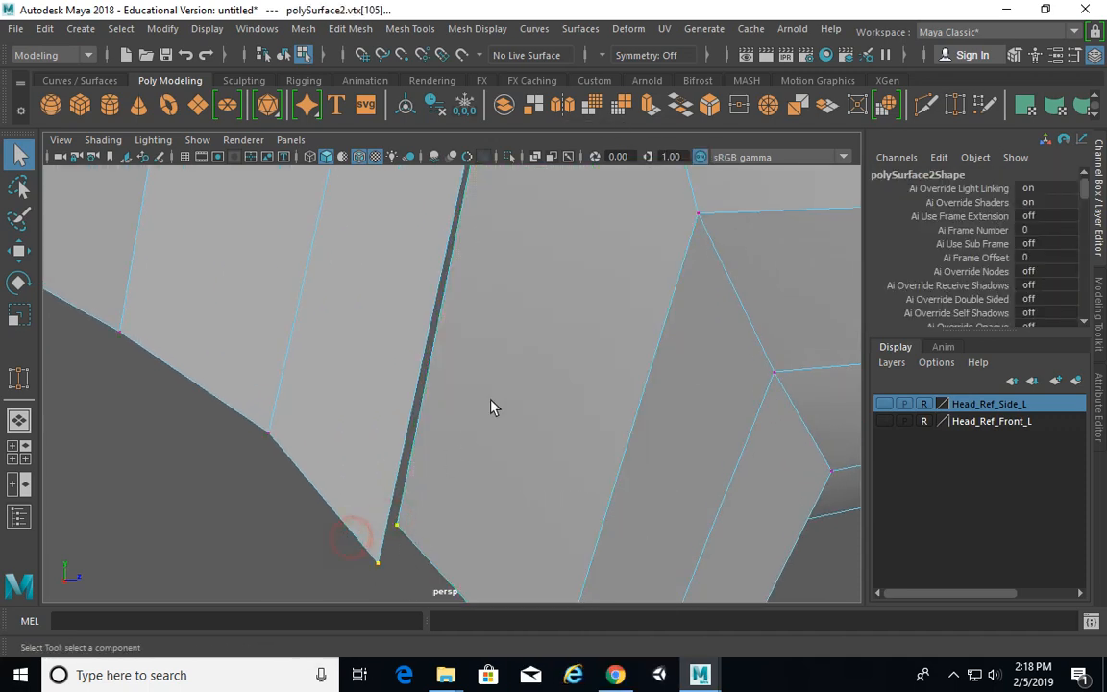
pyautogui.keyDown('shift'); pyautogui.moveTo(497, 375); pyautogui.dragTo(463, 281, button='right'); pyautogui.keyUp('shift')
pyautogui.scroll(-5, 635, 390)
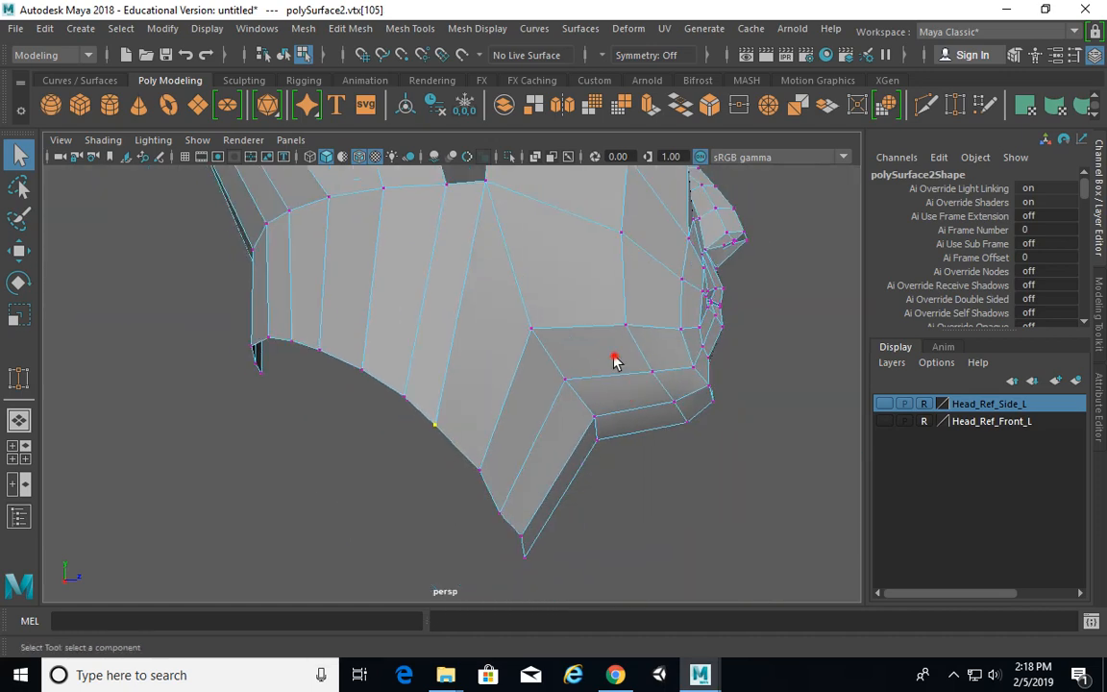
pyautogui.keyDown('alt'); pyautogui.moveTo(615, 362); pyautogui.dragTo(502, 371); pyautogui.keyUp('alt')
# Step: Return to object selection and check the whole head in smooth preview, ending in the unsmoothed display
pyautogui.press('F8')
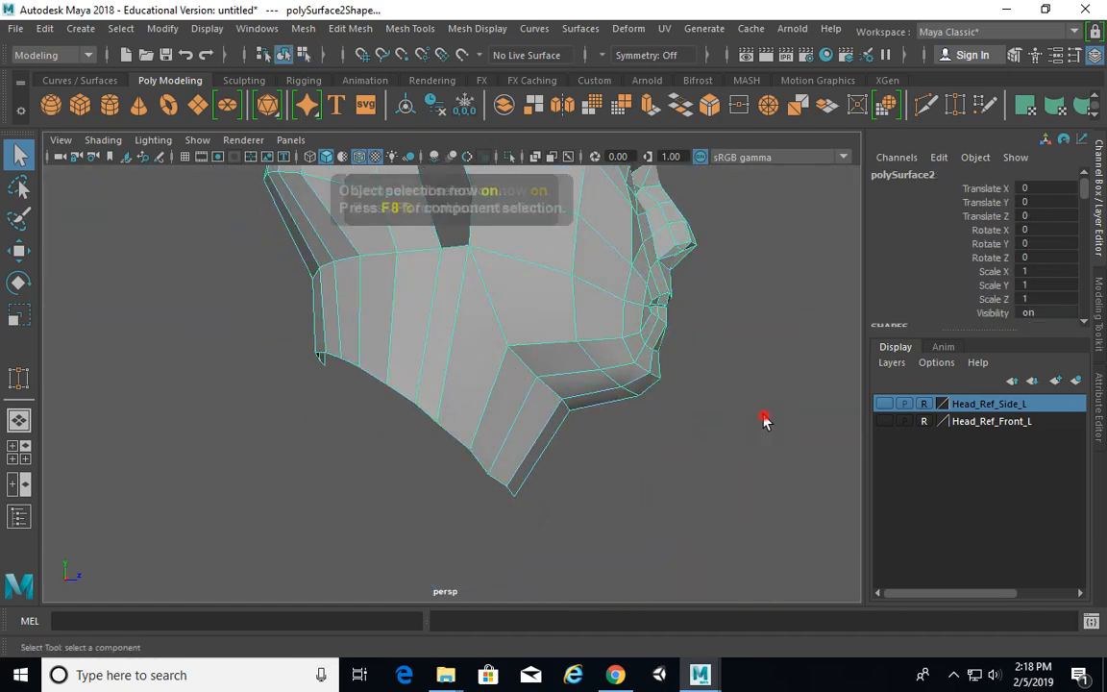
pyautogui.click(764, 420)
pyautogui.keyDown('alt'); pyautogui.moveTo(586, 371); pyautogui.dragTo(673, 500); pyautogui.keyUp('alt')
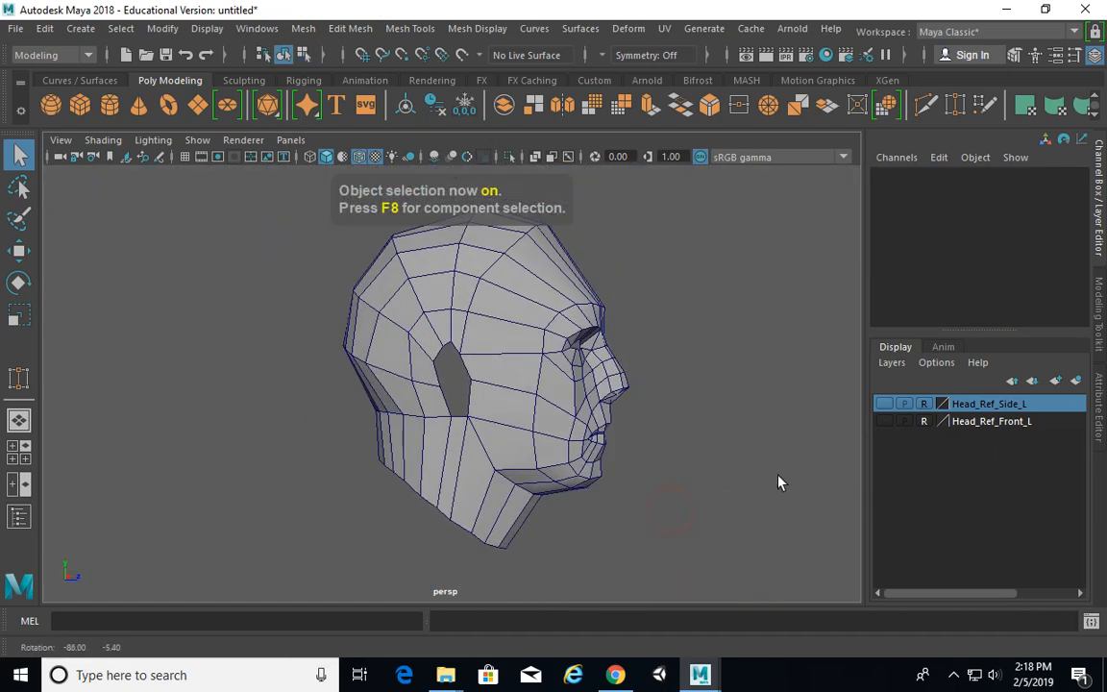
pyautogui.click(527, 389)
pyautogui.press('3')
pyautogui.click(707, 363)
pyautogui.keyDown('alt'); pyautogui.moveTo(668, 382); pyautogui.dragTo(617, 403); pyautogui.keyUp('alt')
pyautogui.keyDown('alt'); pyautogui.moveTo(481, 342); pyautogui.dragTo(616, 350, button='right'); pyautogui.keyUp('alt')
pyautogui.click(481, 321)
pyautogui.press('1')
# Step: Conform the normals of the head mesh so all its faces point in a consistent direction
pyautogui.keyDown('alt'); pyautogui.moveTo(536, 348); pyautogui.dragTo(495, 354); pyautogui.keyUp('alt')
pyautogui.keyDown('alt'); pyautogui.moveTo(567, 235); pyautogui.dragTo(527, 241, button='right'); pyautogui.keyUp('alt')
pyautogui.keyDown('alt'); pyautogui.moveTo(527, 240); pyautogui.dragTo(502, 252, button='middle'); pyautogui.keyUp('alt')
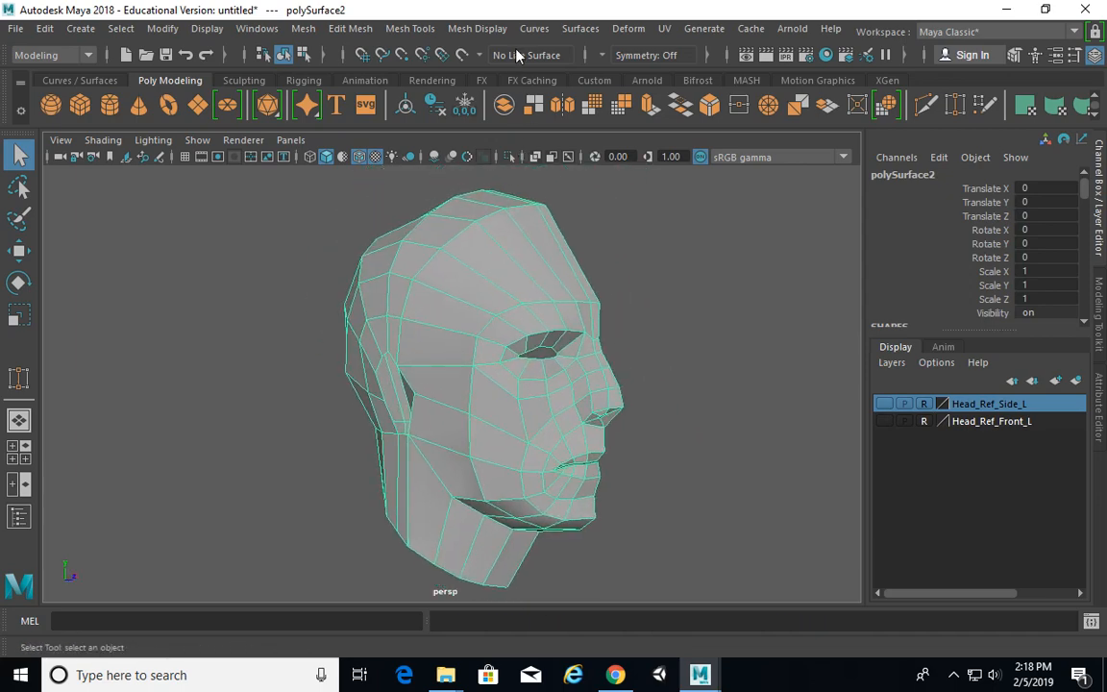
pyautogui.click(492, 30)
pyautogui.click(497, 90)
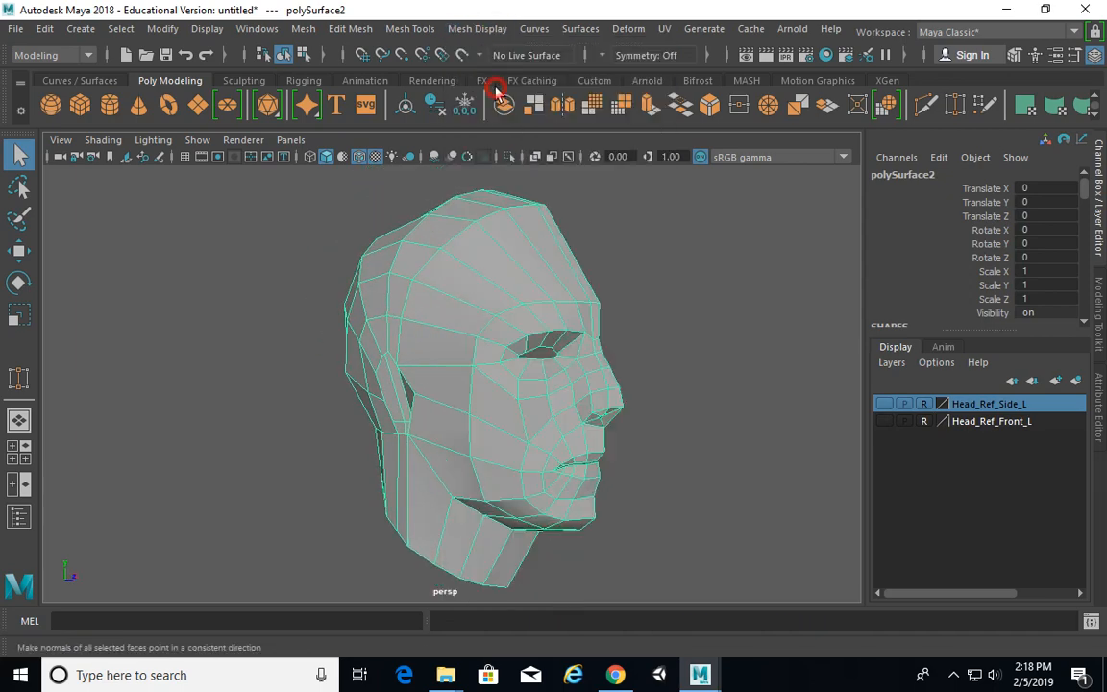
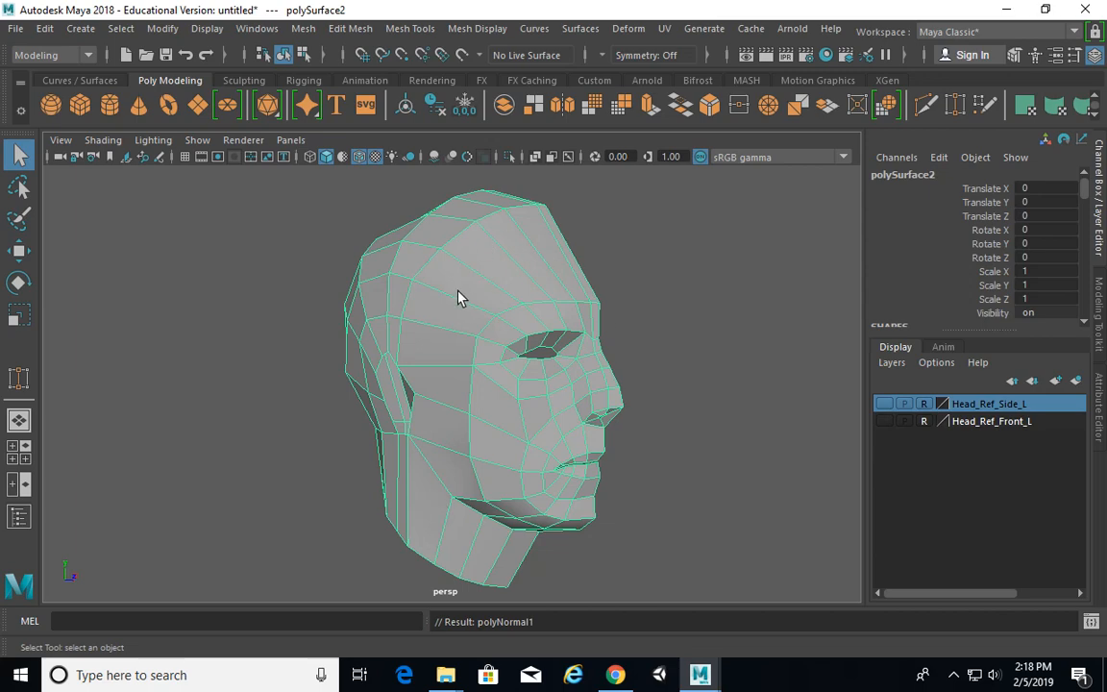
# Step: Inspect the seam between face and back of head in smooth preview and return to the unsmoothed display
pyautogui.press('3')
pyautogui.keyDown('alt'); pyautogui.moveTo(499, 272); pyautogui.dragTo(645, 329); pyautogui.keyUp('alt')
pyautogui.keyDown('alt'); pyautogui.moveTo(423, 280); pyautogui.dragTo(544, 351, button='right'); pyautogui.keyUp('alt')
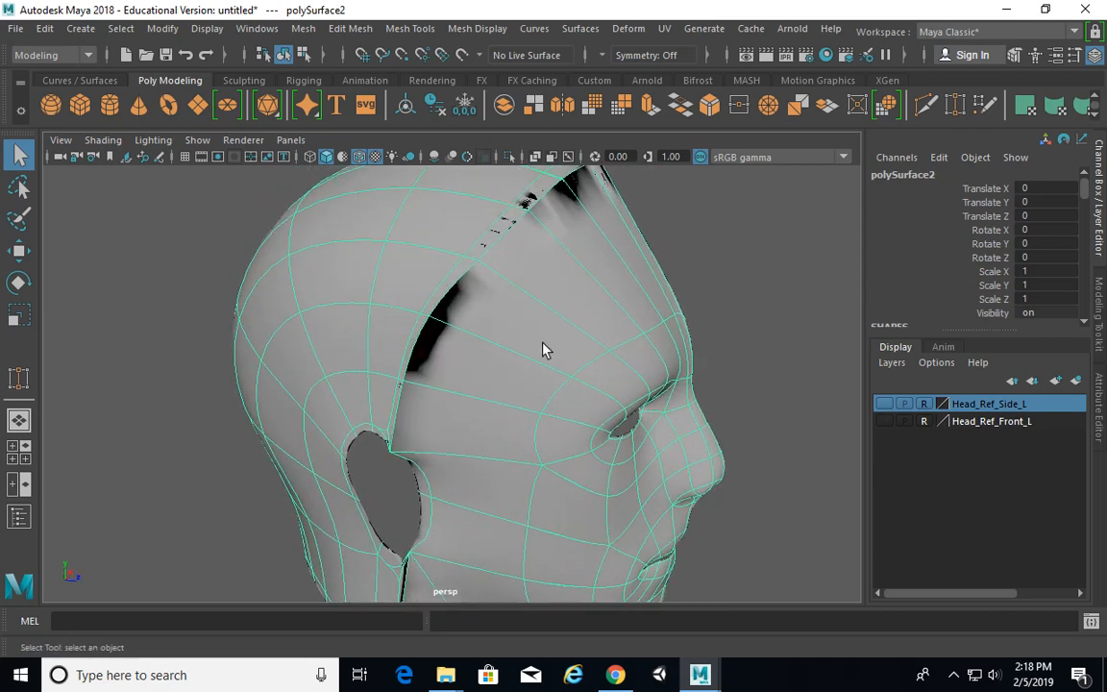
pyautogui.press('1')
# Step: Select all vertices of the head mesh and apply Merge Vertices to them
pyautogui.moveTo(571, 296)
pyautogui.keyDown('alt'); pyautogui.mouseDown()
pyautogui.moveTo(635, 298)
pyautogui.moveTo(577, 308)
pyautogui.mouseUp(); pyautogui.keyUp('alt')
pyautogui.keyDown('alt'); pyautogui.moveTo(622, 325); pyautogui.dragTo(531, 320, button='right'); pyautogui.keyUp('alt')
pyautogui.keyDown('alt'); pyautogui.moveTo(529, 319); pyautogui.dragTo(413, 313); pyautogui.keyUp('alt')
pyautogui.moveTo(490, 312); pyautogui.dragTo(406, 177, button='right')
pyautogui.keyDown('alt'); pyautogui.moveTo(557, 294); pyautogui.dragTo(492, 292, button='right'); pyautogui.keyUp('alt')
pyautogui.moveTo(648, 541); pyautogui.dragTo(233, 227)
pyautogui.press('f')
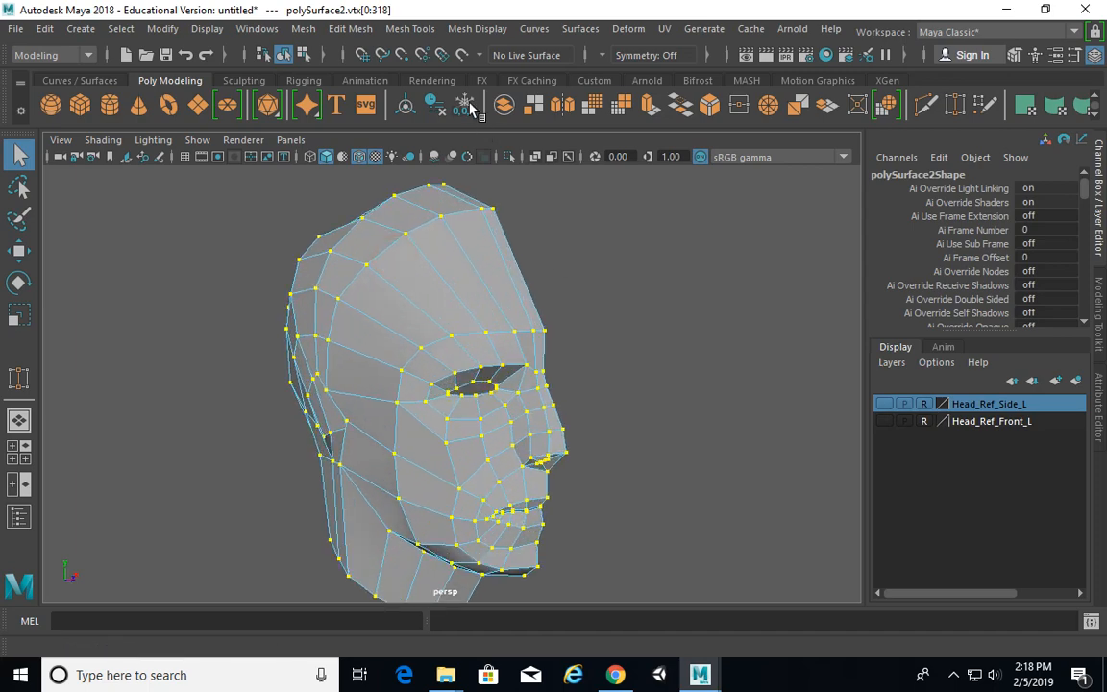
pyautogui.keyDown('shift'); pyautogui.rightClick(464, 233); pyautogui.keyUp('shift')
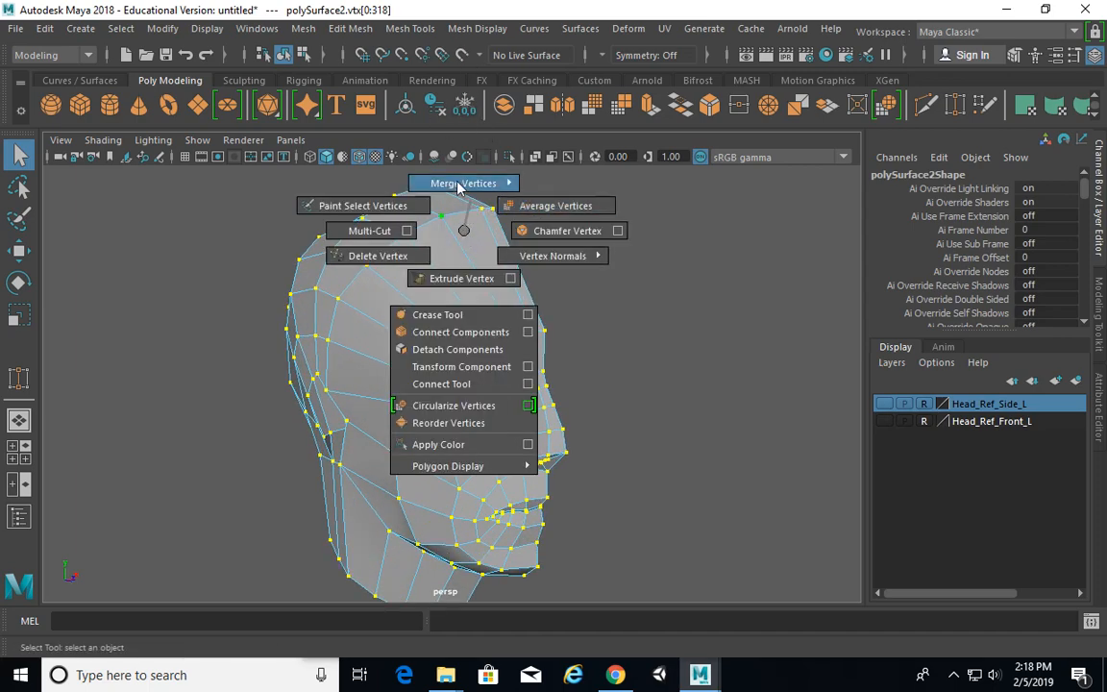
pyautogui.moveTo(473, 178)
pyautogui.click(556, 156)
pyautogui.keyDown('alt'); pyautogui.moveTo(615, 267); pyautogui.dragTo(666, 313); pyautogui.keyUp('alt')
pyautogui.press('q')
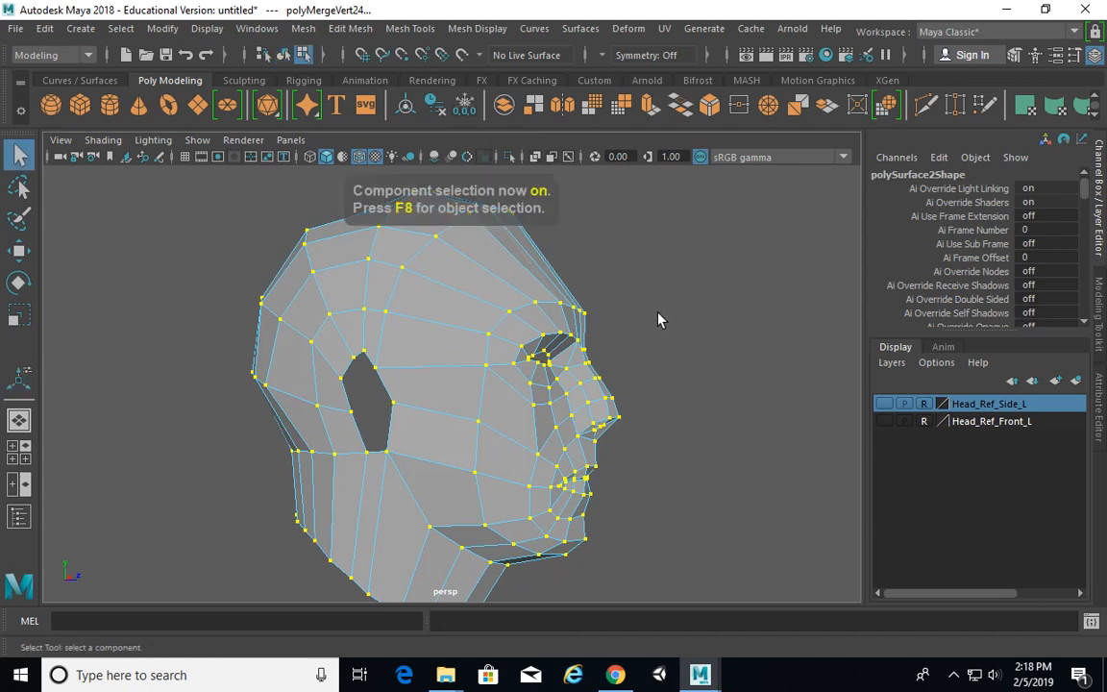
# Step: Return to object mode and compare the merged head in smooth preview and unsmoothed display
pyautogui.moveTo(473, 178); pyautogui.dragTo(553, 154, button='right')
pyautogui.press('3')
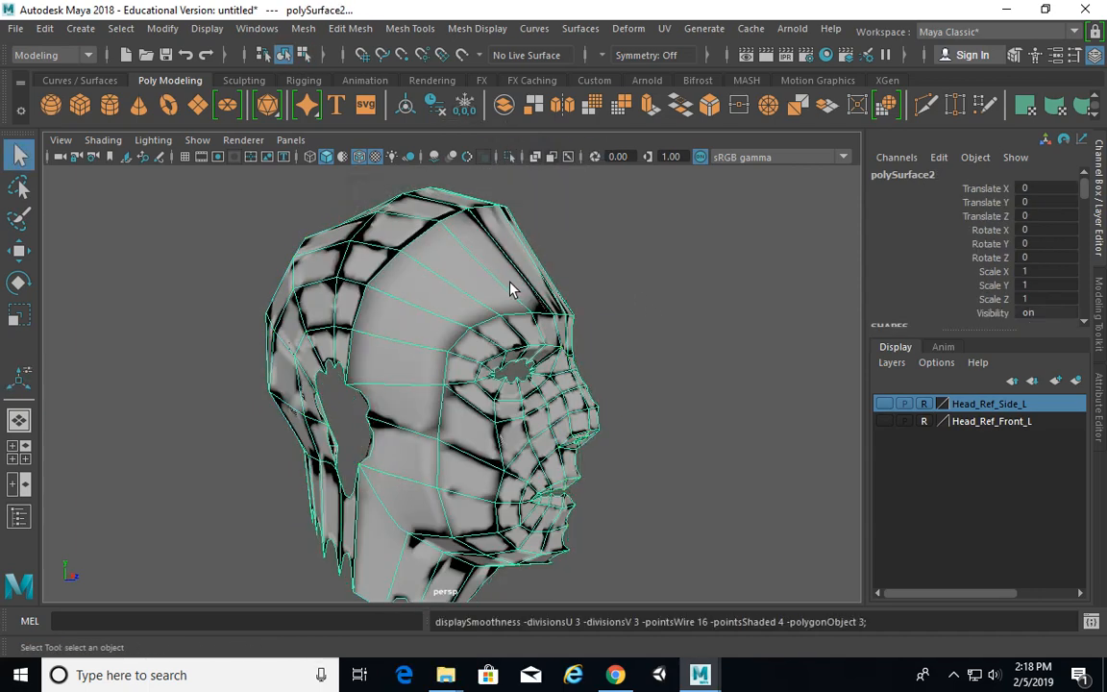
pyautogui.press('1')
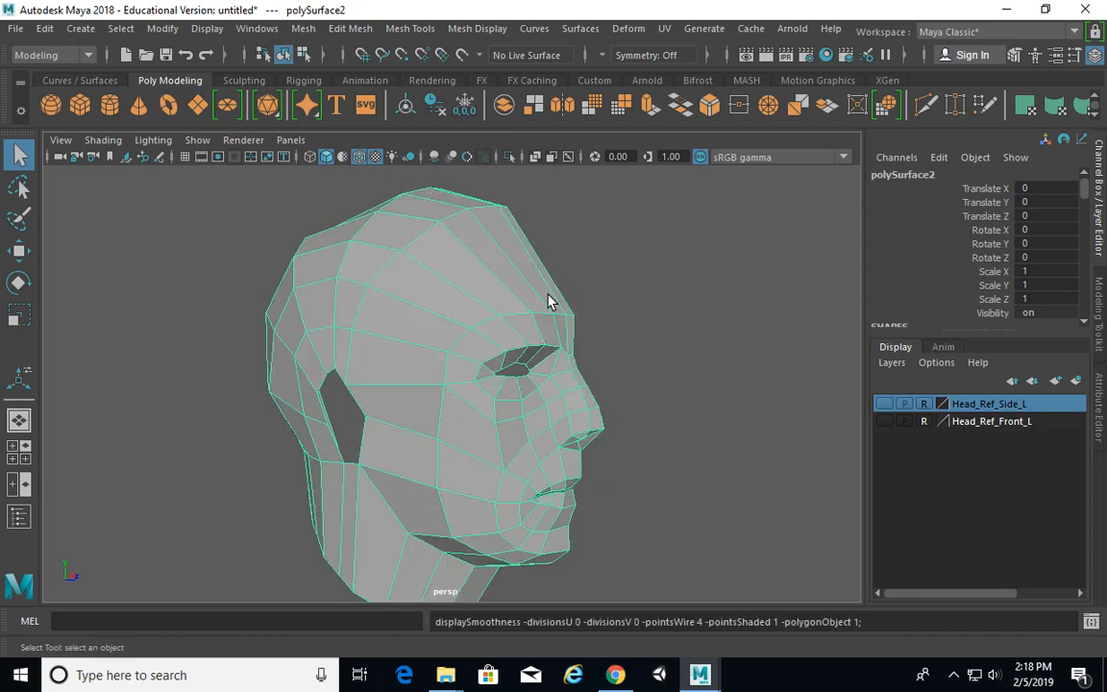
pyautogui.press('3')
pyautogui.keyDown('alt'); pyautogui.moveTo(660, 301); pyautogui.dragTo(528, 323); pyautogui.keyUp('alt')
pyautogui.press('1')
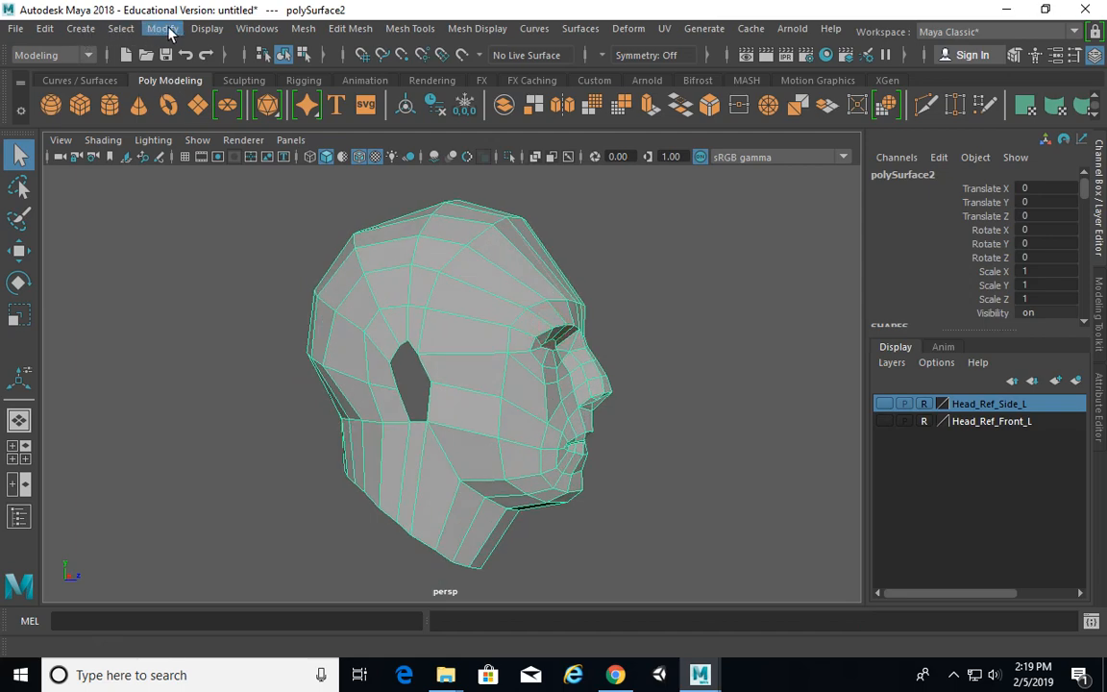
# Step: Turn on the face normals display for the head mesh and examine the directions around the forehead and eye
pyautogui.click(215, 31)
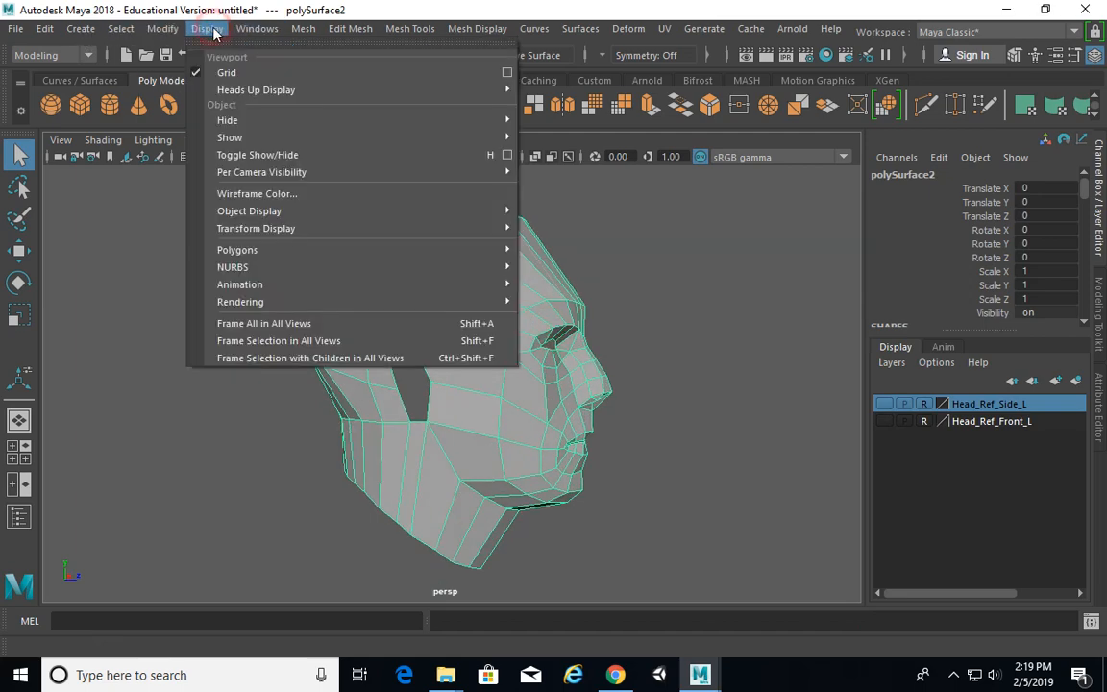
pyautogui.moveTo(363, 252)
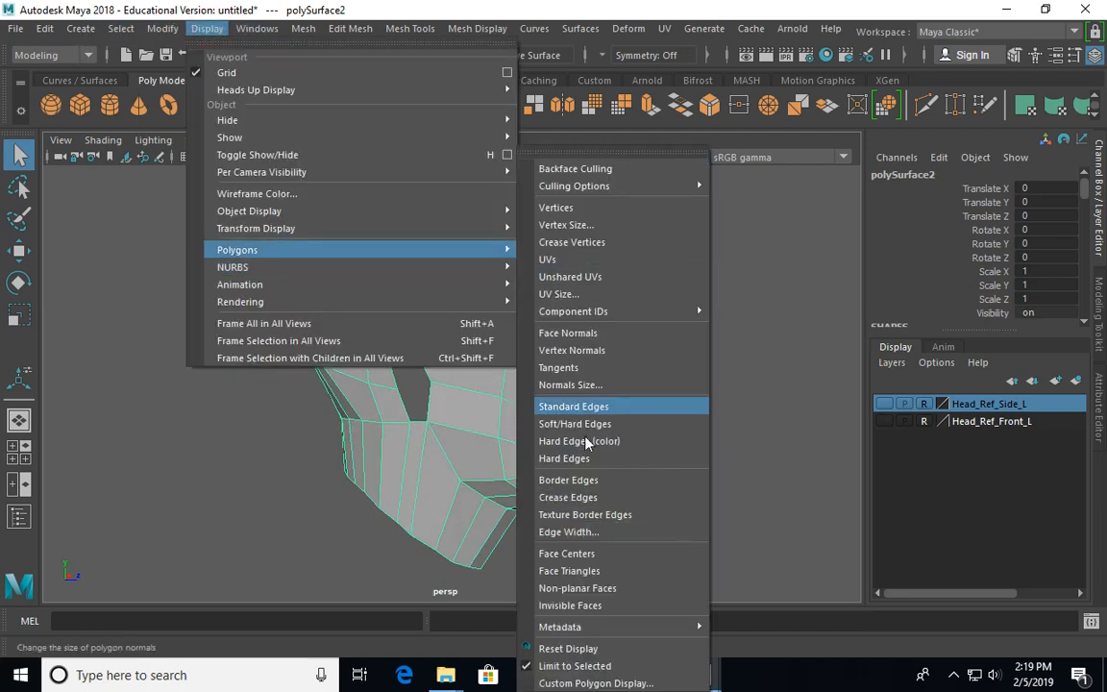
pyautogui.click(577, 333)
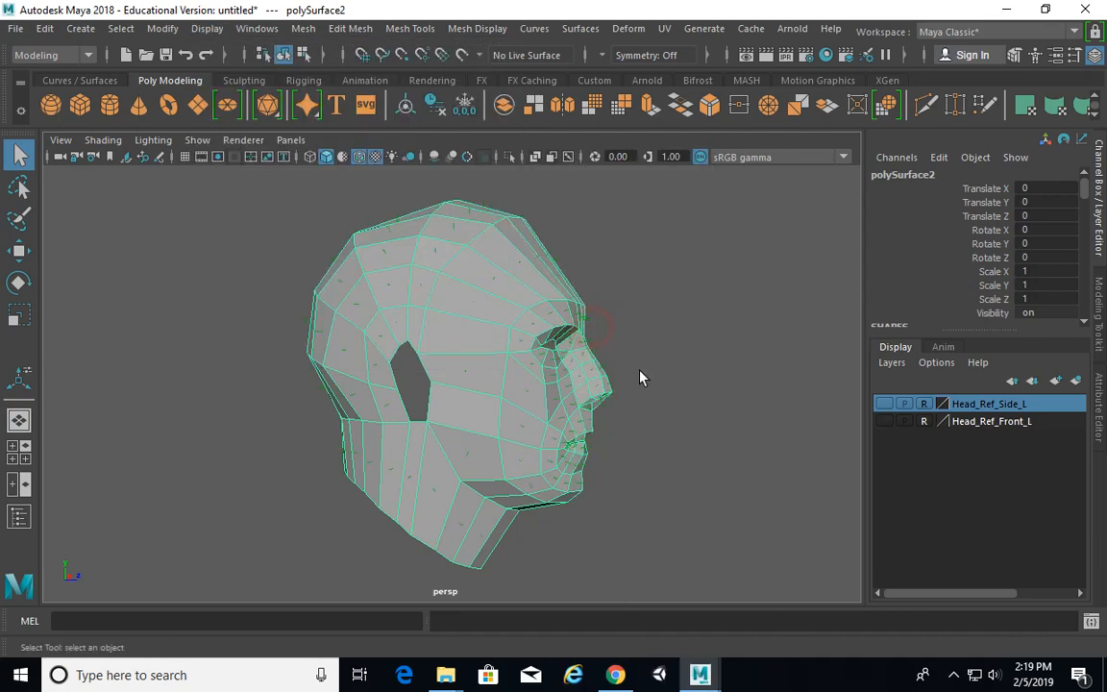
pyautogui.scroll(3, 593, 372)
pyautogui.keyDown('alt'); pyautogui.moveTo(1026, 419); pyautogui.dragTo(625, 365, button='right'); pyautogui.keyUp('alt')
pyautogui.keyDown('alt'); pyautogui.moveTo(625, 365); pyautogui.dragTo(598, 461); pyautogui.keyUp('alt')
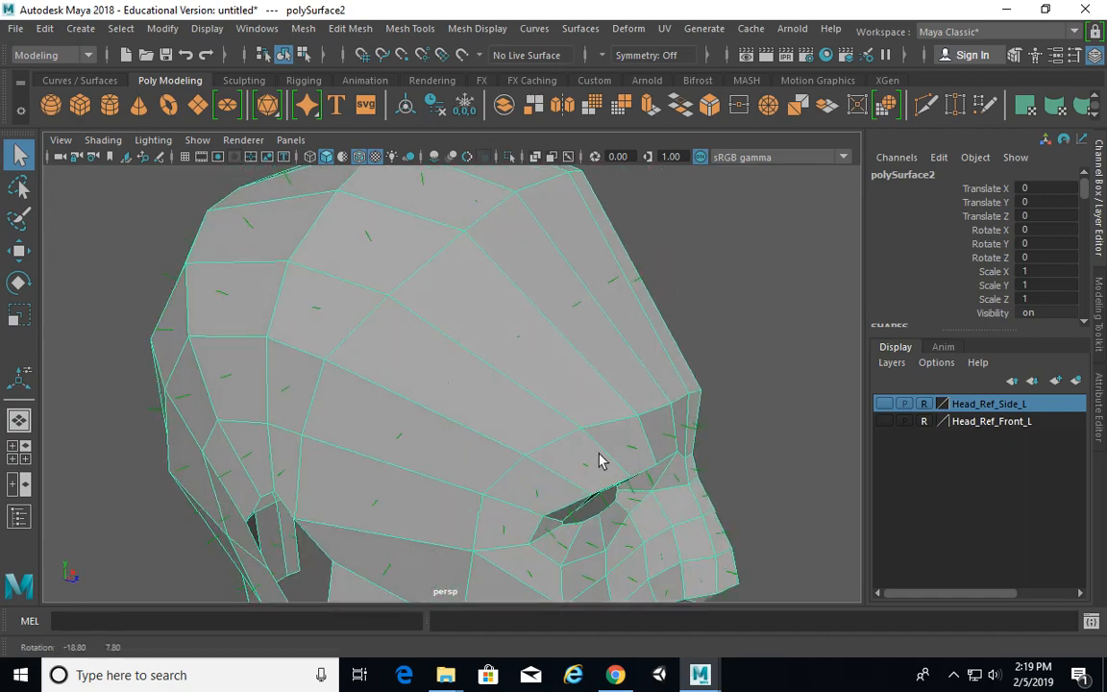
# Step: Try to move the long forehead edge above the eye, and undo the change
pyautogui.moveTo(571, 323); pyautogui.dragTo(569, 135, button='right')
pyautogui.click(534, 296)
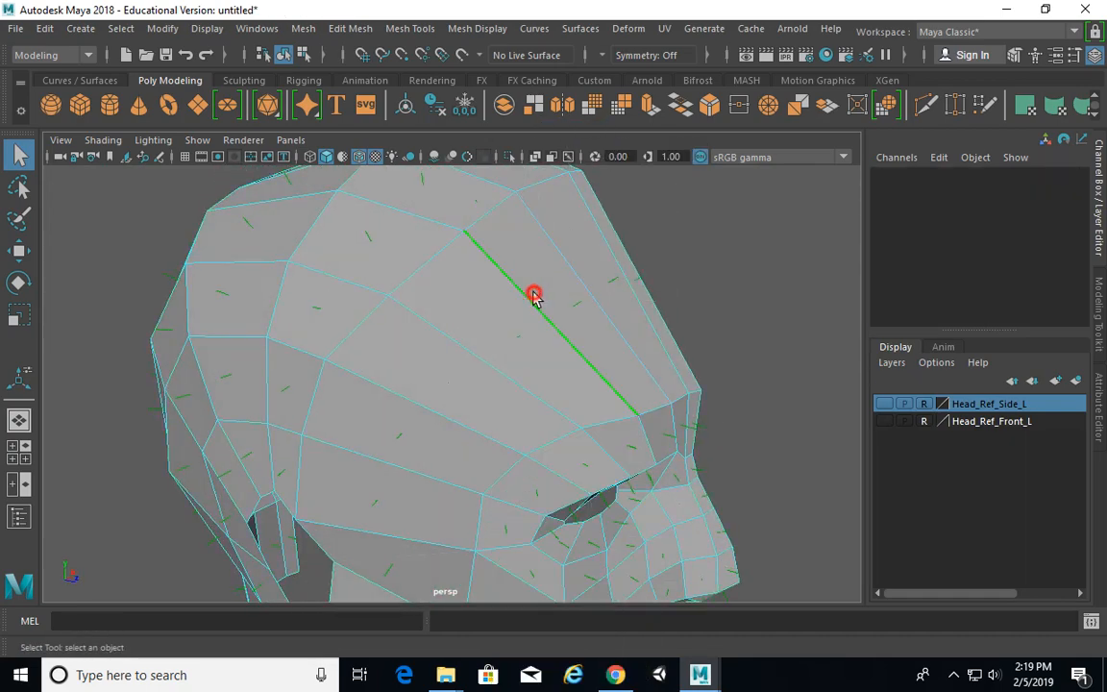
pyautogui.keyDown('alt'); pyautogui.moveTo(596, 344); pyautogui.dragTo(512, 360); pyautogui.keyUp('alt')
pyautogui.press('w')
pyautogui.keyDown('alt'); pyautogui.moveTo(434, 360); pyautogui.dragTo(485, 350); pyautogui.keyUp('alt')
pyautogui.hotkey('ctrl', 'z')
pyautogui.keyDown('alt'); pyautogui.moveTo(600, 376); pyautogui.dragTo(576, 338); pyautogui.keyUp('alt')
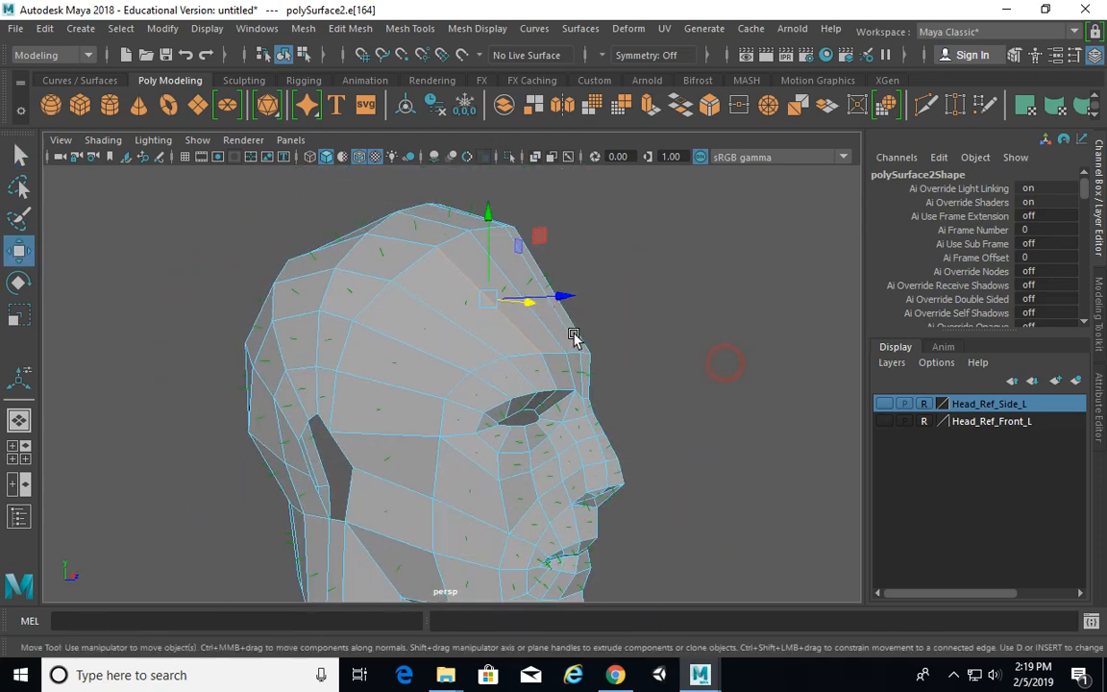
# Step: Return to object mode, select the whole head and inspect its shading in smooth preview
pyautogui.press('F8')
pyautogui.click(680, 336)
pyautogui.click(537, 349)
pyautogui.keyDown('alt'); pyautogui.moveTo(679, 403); pyautogui.dragTo(502, 329, button='right'); pyautogui.keyUp('alt')
pyautogui.moveTo(549, 317)
pyautogui.keyDown('alt'); pyautogui.mouseDown()
pyautogui.moveTo(620, 319)
pyautogui.moveTo(613, 305)
pyautogui.moveTo(636, 245)
pyautogui.moveTo(464, 315)
pyautogui.moveTo(522, 337)
pyautogui.moveTo(590, 319)
pyautogui.moveTo(754, 329)
pyautogui.moveTo(798, 324)
pyautogui.moveTo(823, 279)
pyautogui.moveTo(724, 265)
pyautogui.moveTo(628, 273)
pyautogui.moveTo(566, 319)
pyautogui.mouseUp(); pyautogui.keyUp('alt')
pyautogui.press('3')
pyautogui.keyDown('alt'); pyautogui.moveTo(567, 319); pyautogui.dragTo(829, 327, button='right'); pyautogui.keyUp('alt')
pyautogui.keyDown('alt'); pyautogui.moveTo(710, 331); pyautogui.dragTo(707, 312); pyautogui.keyUp('alt')
pyautogui.keyDown('alt'); pyautogui.moveTo(706, 311); pyautogui.dragTo(529, 294, button='right'); pyautogui.keyUp('alt')
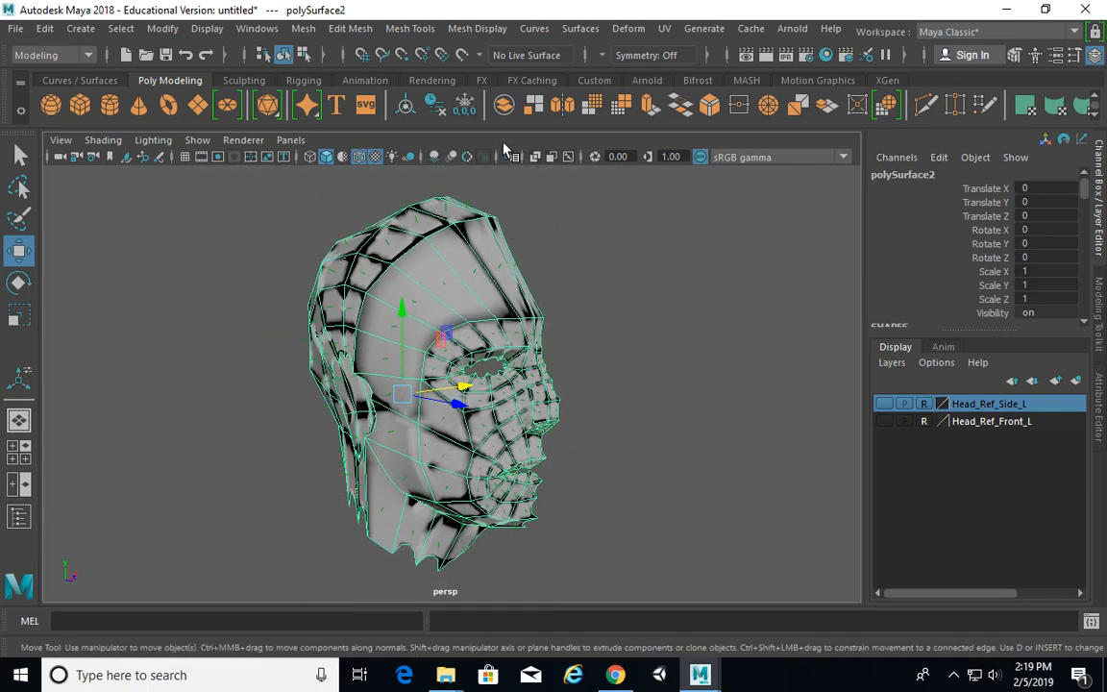
# Step: Apply Soften/Harden Edges to the head mesh, check the smooth preview and return to the unsmoothed display
pyautogui.click(476, 30)
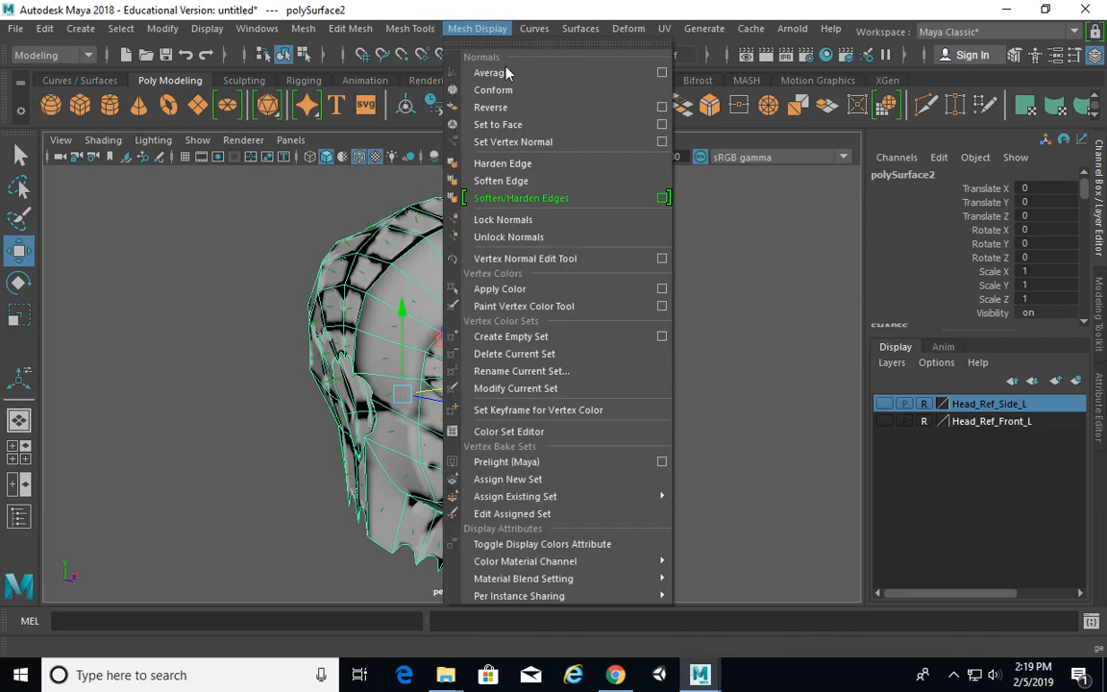
pyautogui.click(509, 198)
pyautogui.click(594, 289)
pyautogui.keyDown('alt'); pyautogui.moveTo(596, 292); pyautogui.dragTo(631, 301); pyautogui.keyUp('alt')
pyautogui.click(497, 302)
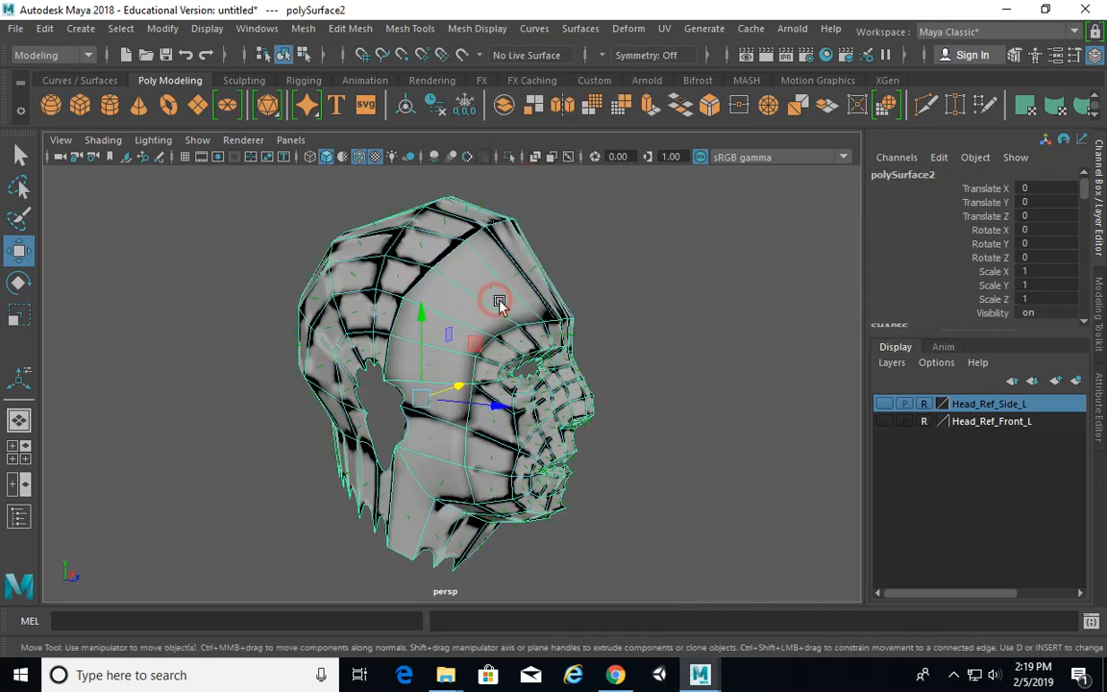
pyautogui.keyDown('alt'); pyautogui.moveTo(515, 300); pyautogui.dragTo(544, 300); pyautogui.keyUp('alt')
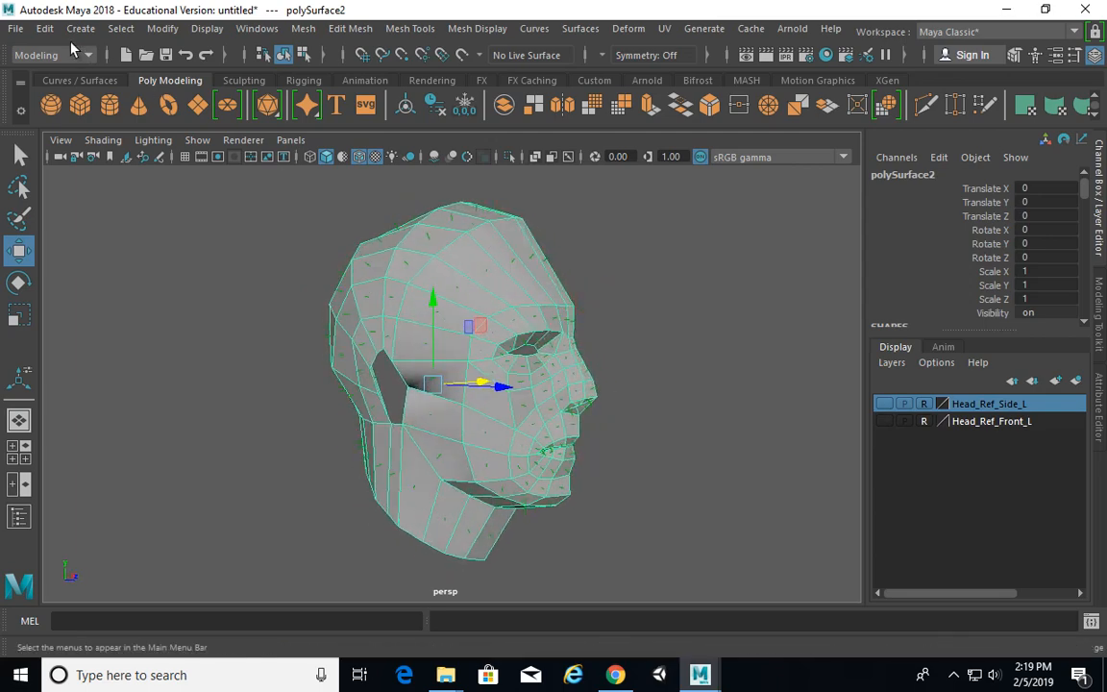
pyautogui.click(19, 29)
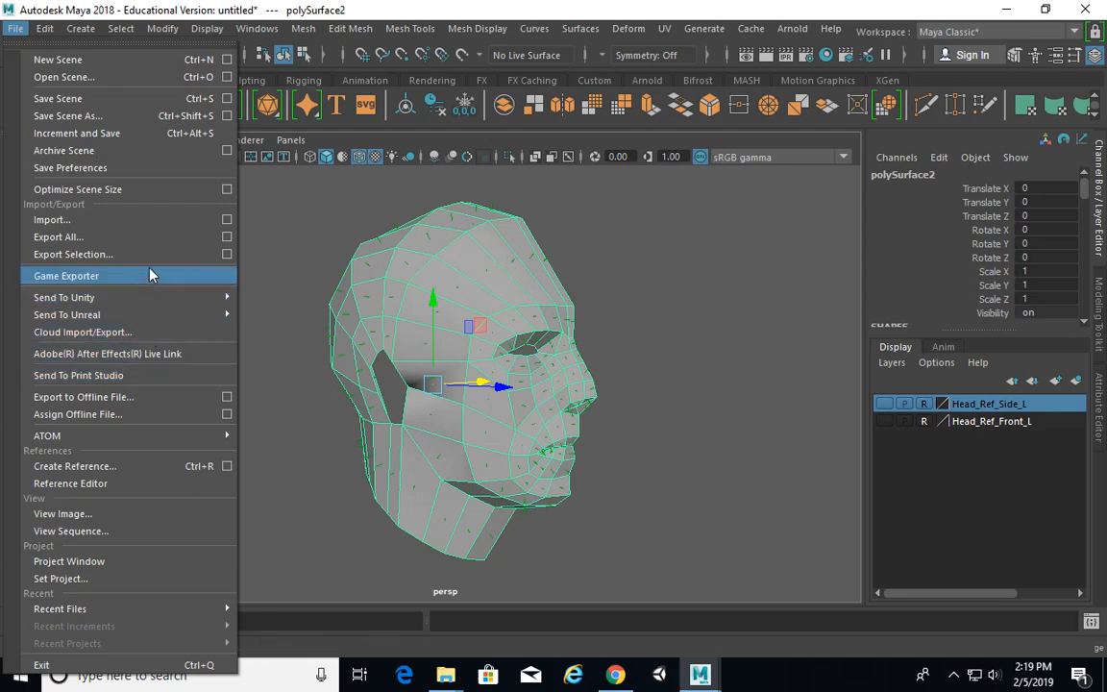
pyautogui.click(227, 253)
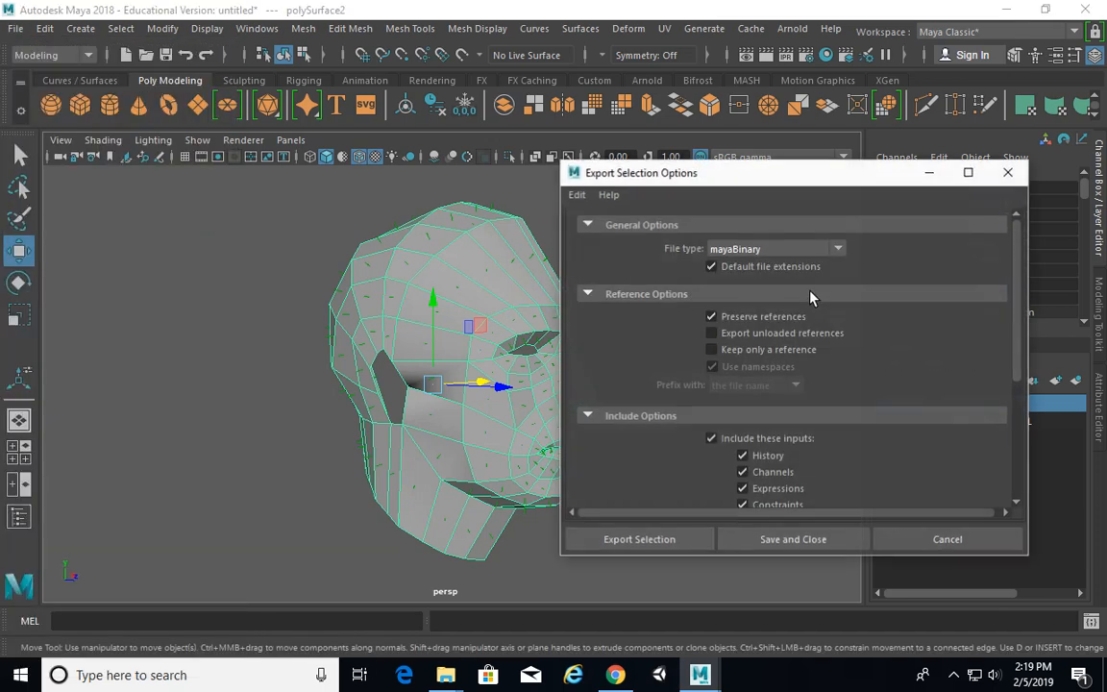
pyautogui.click(756, 250)
pyautogui.moveTo(843, 297); pyautogui.dragTo(842, 400)
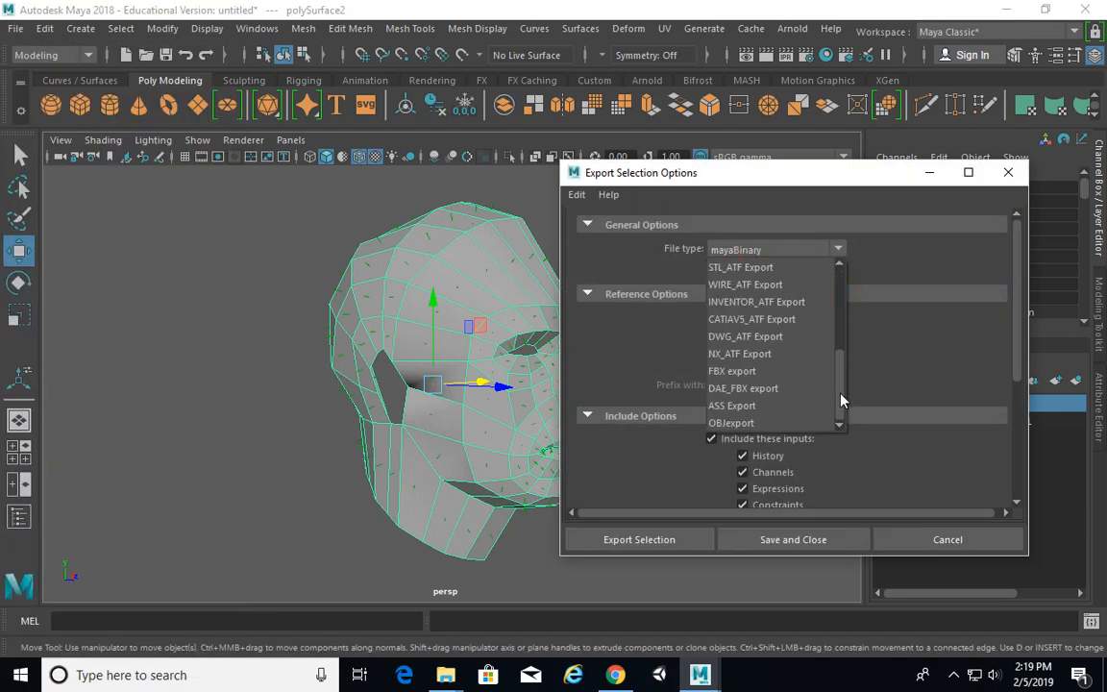
pyautogui.click(733, 423)
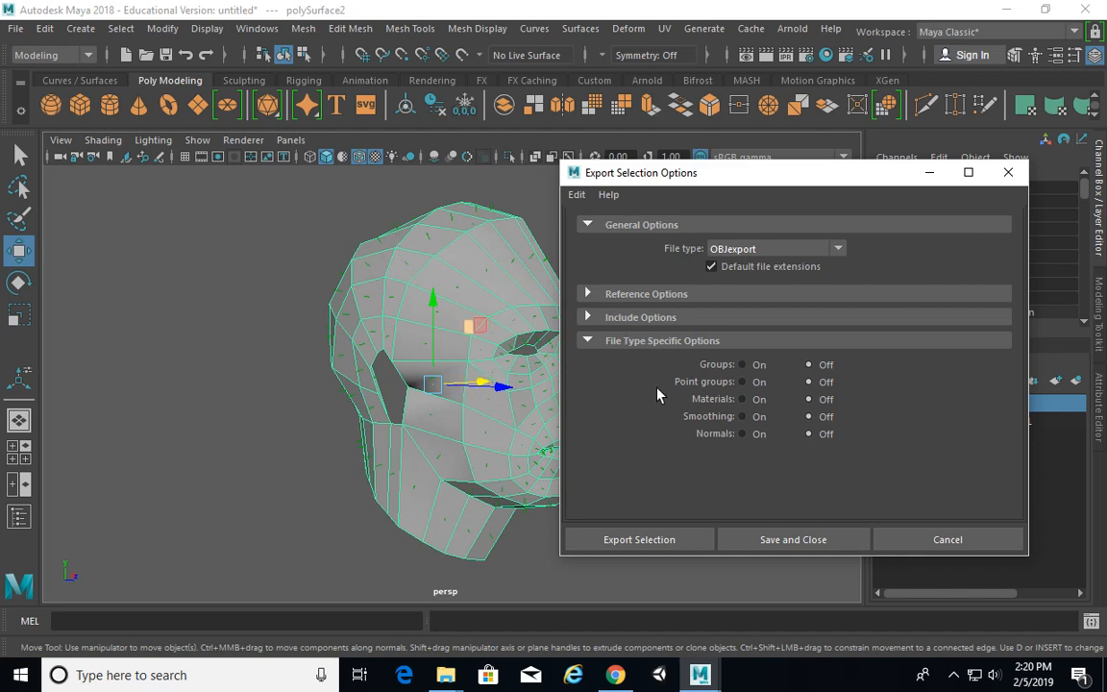
pyautogui.click(1007, 179)
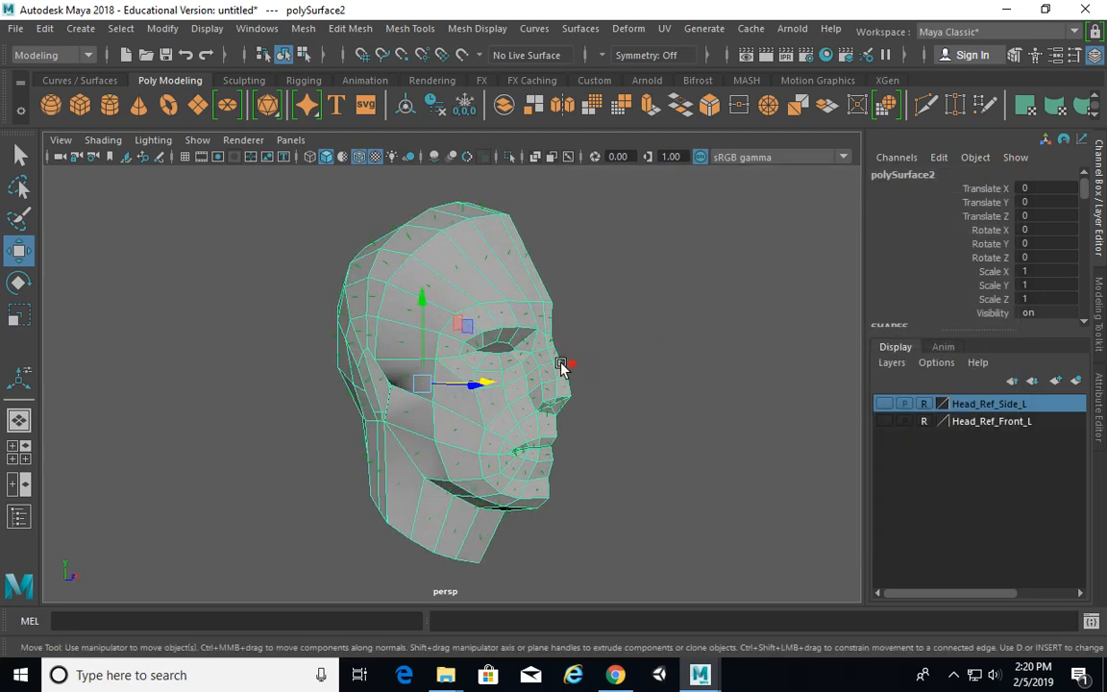
# Step: Put the selected head on a new display layer and test hiding and showing it
pyautogui.click(1077, 380)
pyautogui.click(884, 404)
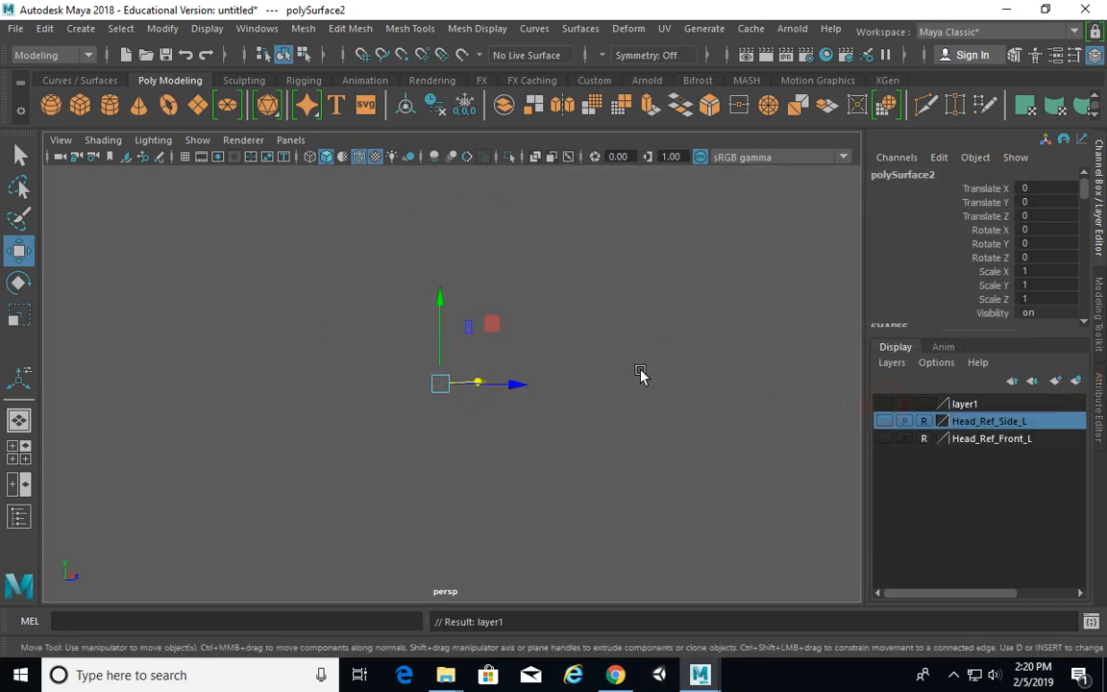
pyautogui.click(885, 404)
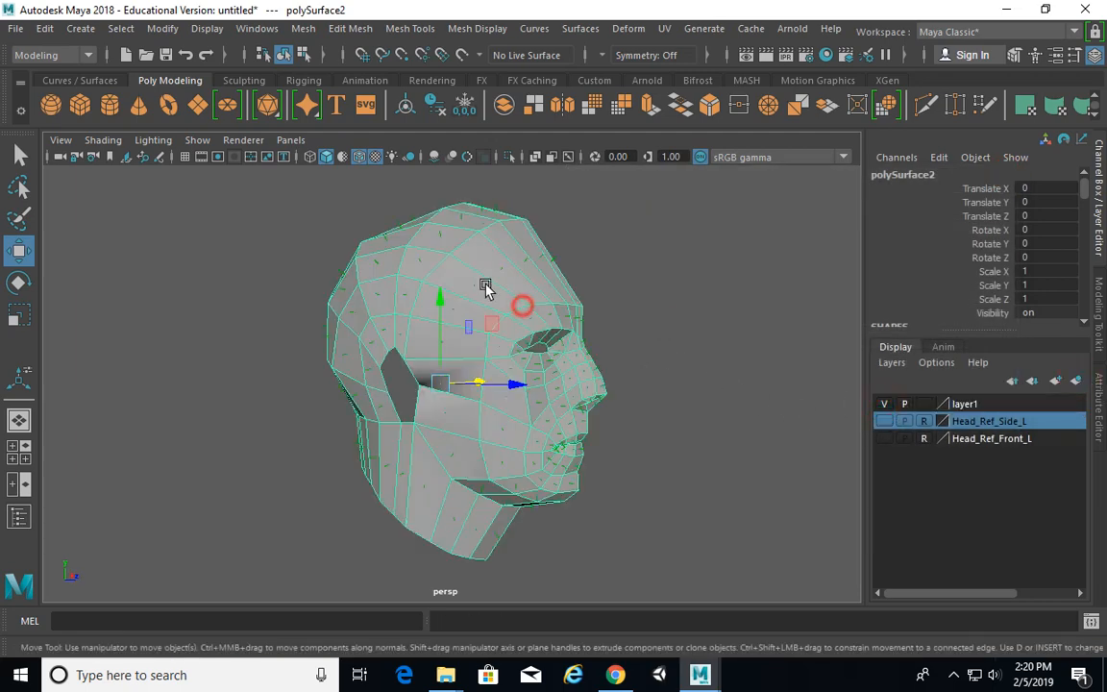
# Step: Set up the selected head's export as OBJexport with groups, point groups, materials, smoothing and normals off
pyautogui.click(15, 28)
pyautogui.click(225, 253)
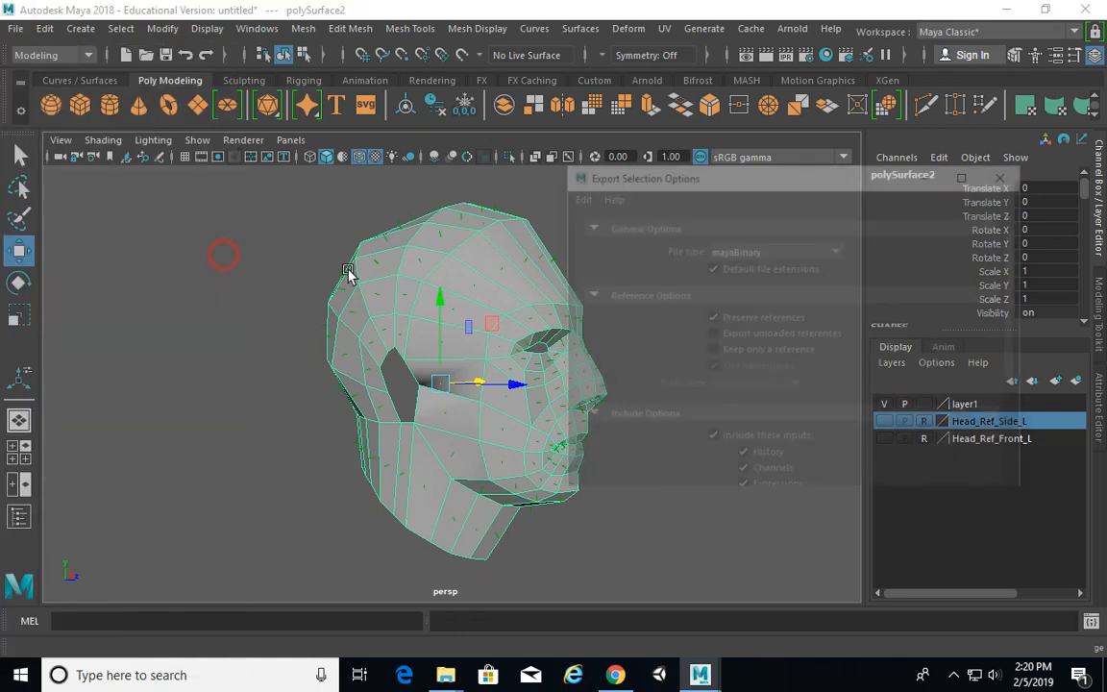
pyautogui.click(754, 249)
pyautogui.moveTo(839, 290); pyautogui.dragTo(847, 394)
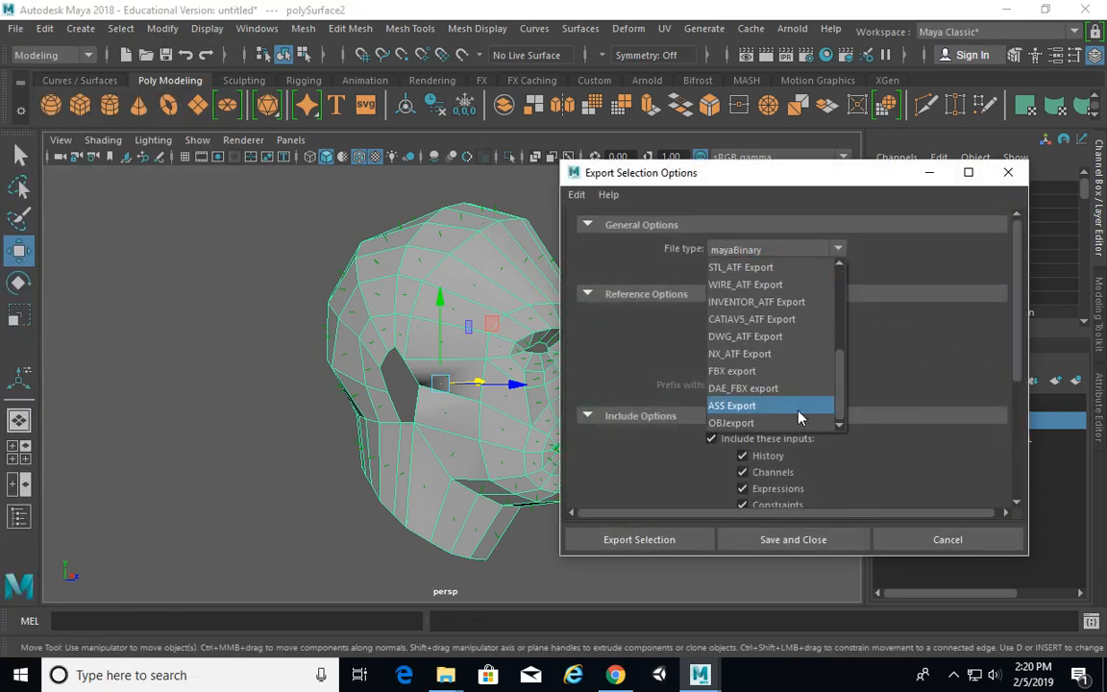
pyautogui.click(755, 423)
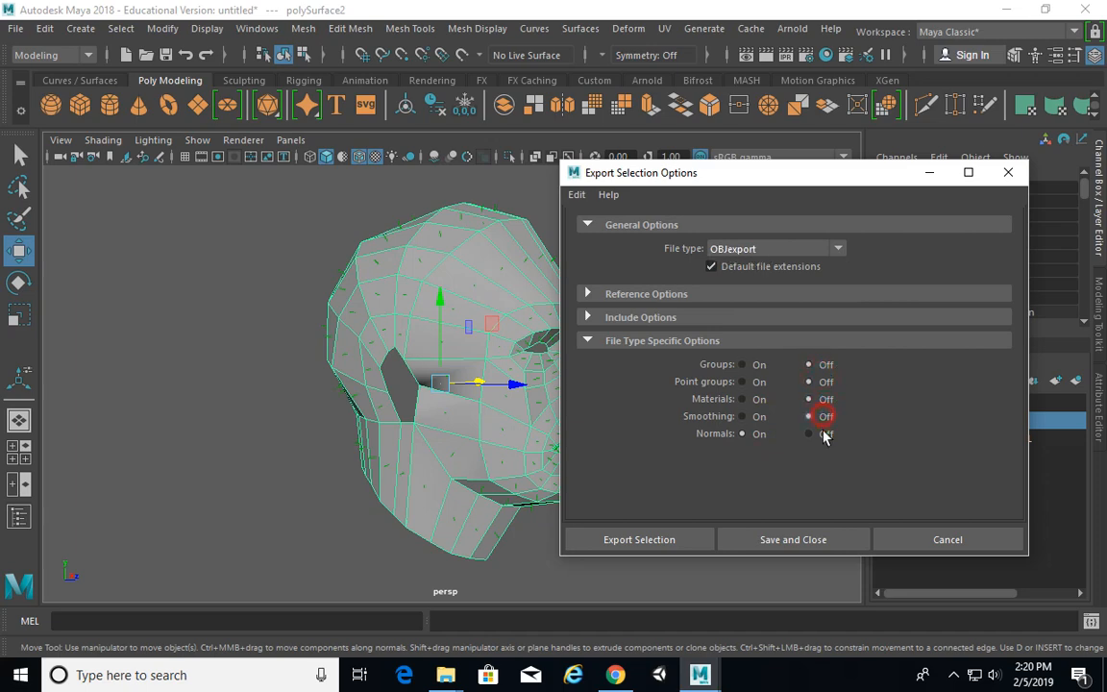
pyautogui.click(687, 535)
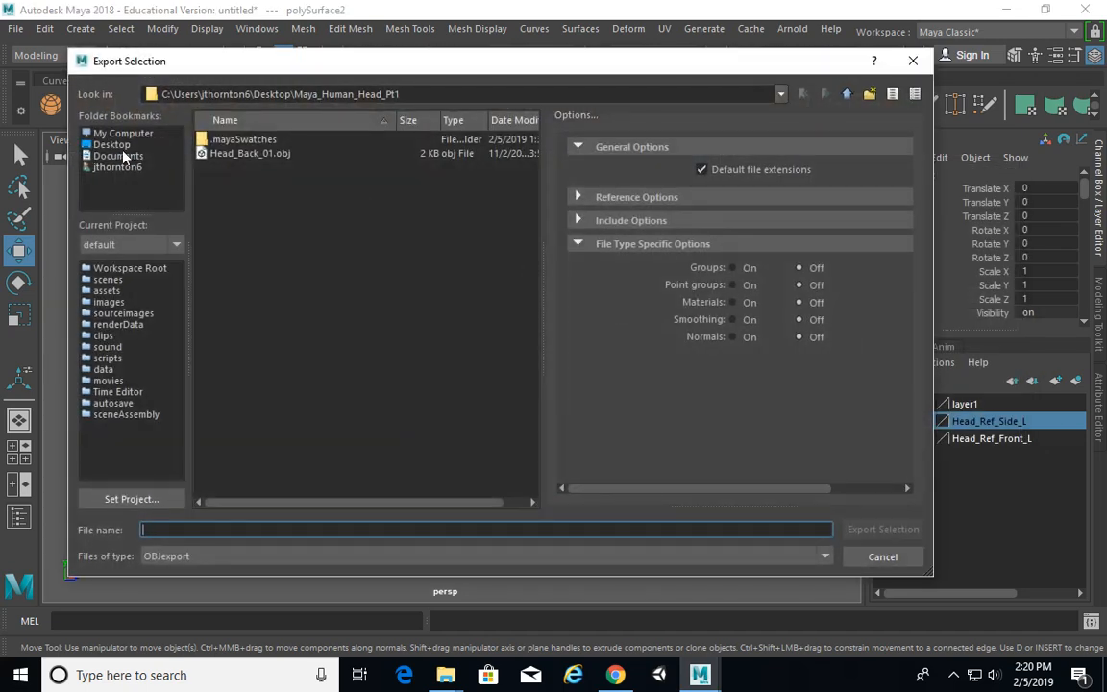
# Step: Export the selected head to the Desktop under the file name temp_01
pyautogui.click(111, 144)
pyautogui.click(279, 528)
pyautogui.write('t')
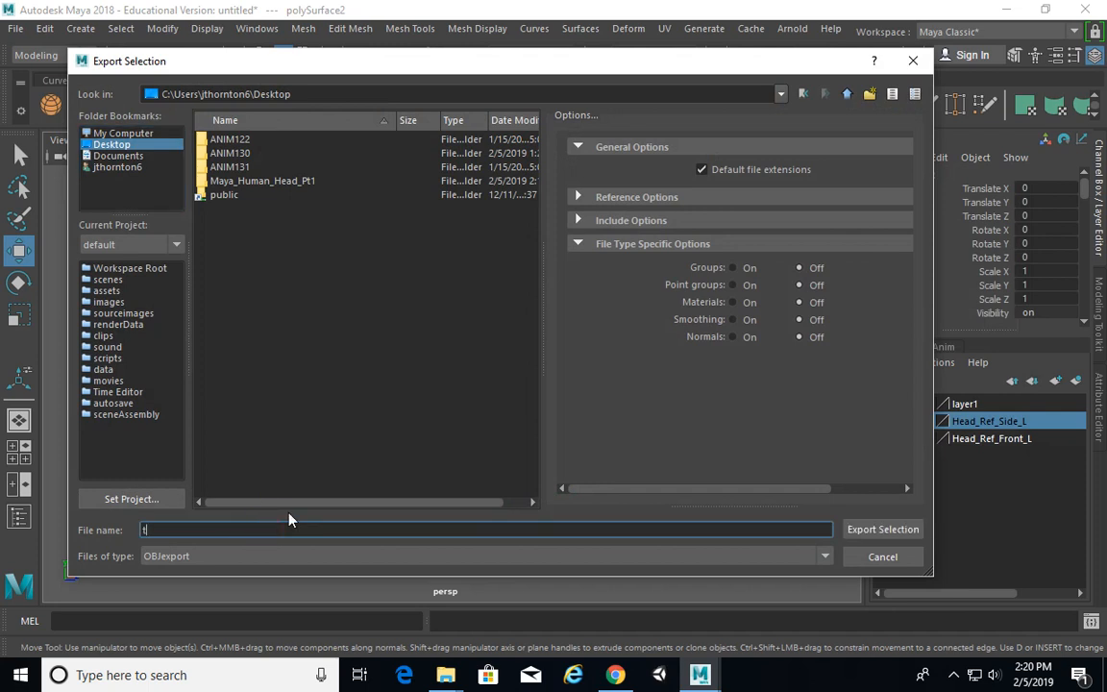
pyautogui.write('emp_01')
pyautogui.click(862, 528)
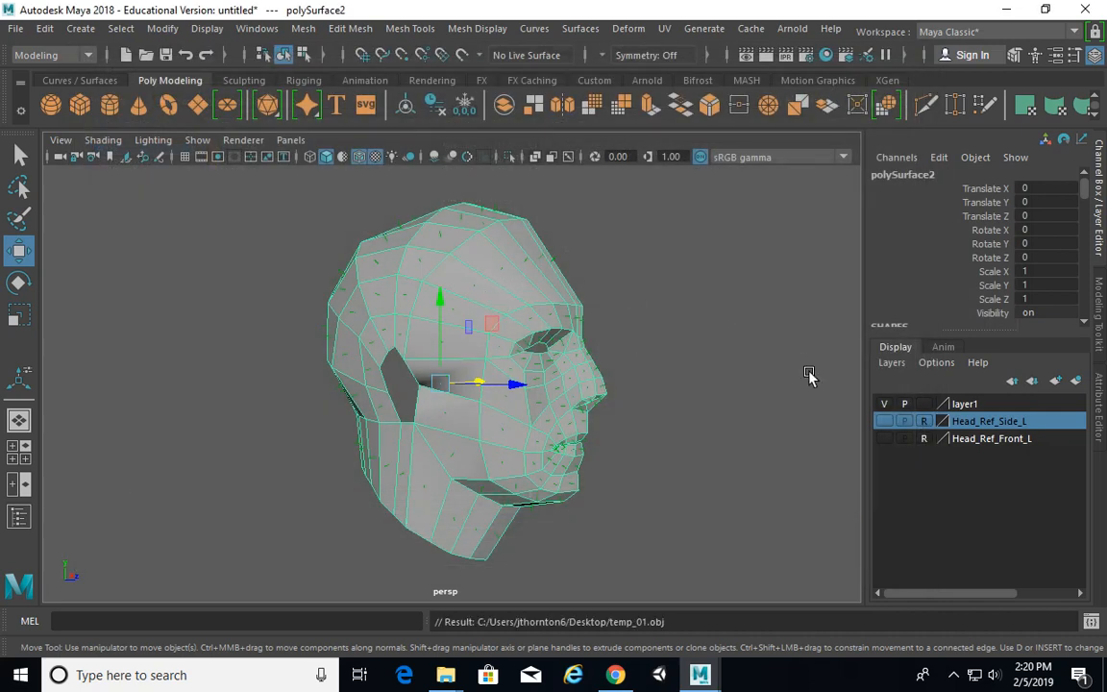
# Step: Hide the original head's display layer and import temp_01.obj from the Desktop
pyautogui.click(885, 405)
pyautogui.click(15, 28)
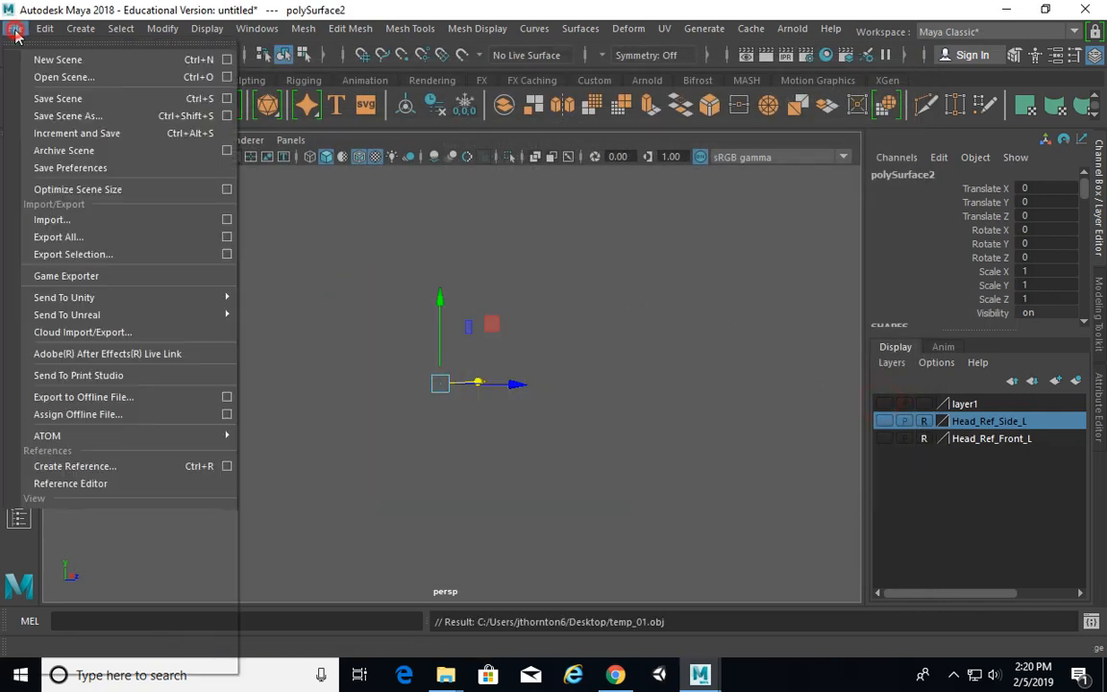
pyautogui.click(58, 219)
pyautogui.doubleClick(241, 236)
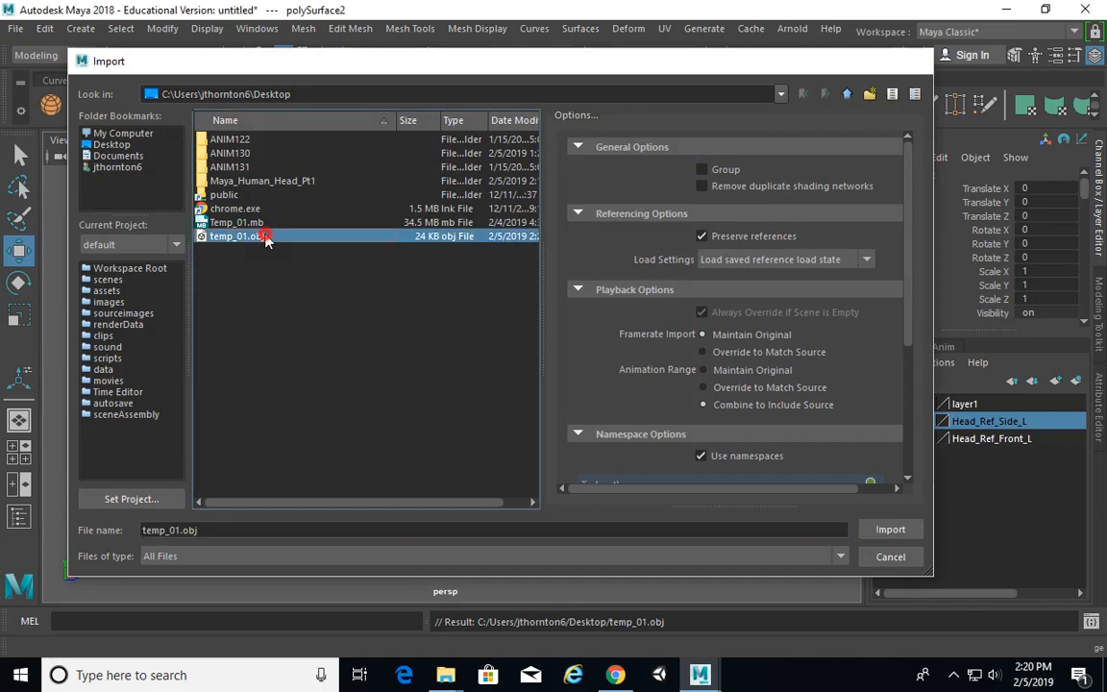
# Step: Inspect the imported head in smooth preview around the ear opening and return to the unsmoothed display
pyautogui.press('3')
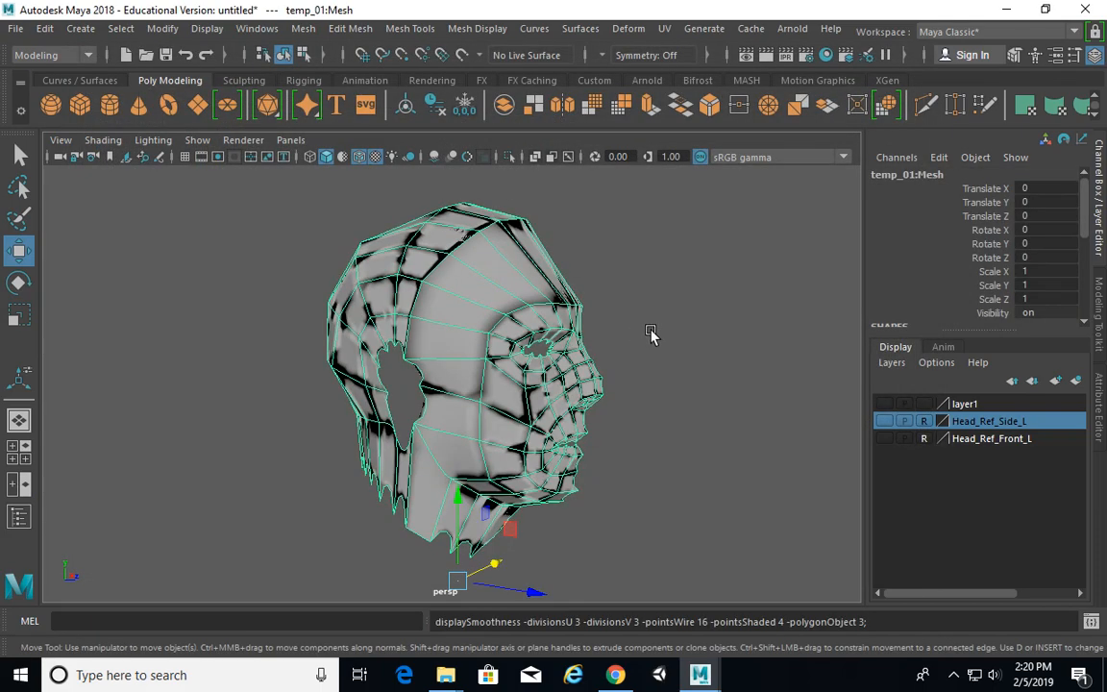
pyautogui.keyDown('alt'); pyautogui.moveTo(557, 322); pyautogui.dragTo(630, 337, button='right'); pyautogui.keyUp('alt')
pyautogui.keyDown('alt'); pyautogui.moveTo(585, 348); pyautogui.dragTo(654, 347); pyautogui.keyUp('alt')
pyautogui.keyDown('alt'); pyautogui.moveTo(607, 339); pyautogui.dragTo(736, 354, button='right'); pyautogui.keyUp('alt')
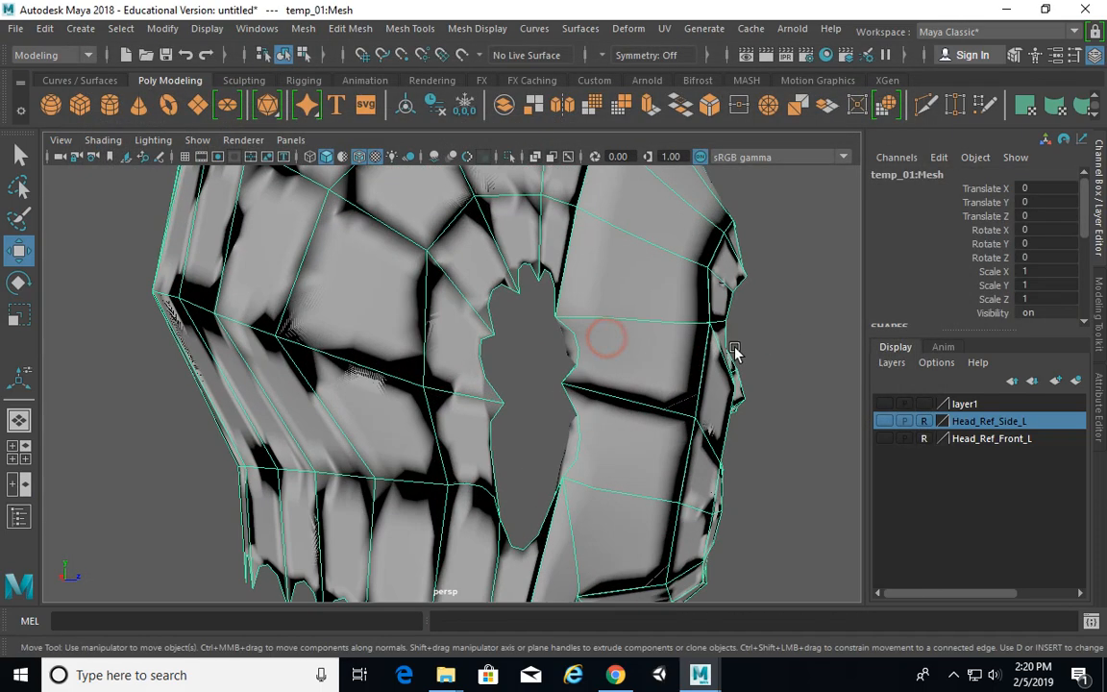
pyautogui.keyDown('alt'); pyautogui.moveTo(714, 348); pyautogui.dragTo(856, 302); pyautogui.keyUp('alt')
pyautogui.press('1')
# Step: Try to delete the strip of faces joining the face to the back of the head along the seam
pyautogui.keyDown('alt'); pyautogui.moveTo(609, 371); pyautogui.dragTo(561, 377); pyautogui.keyUp('alt')
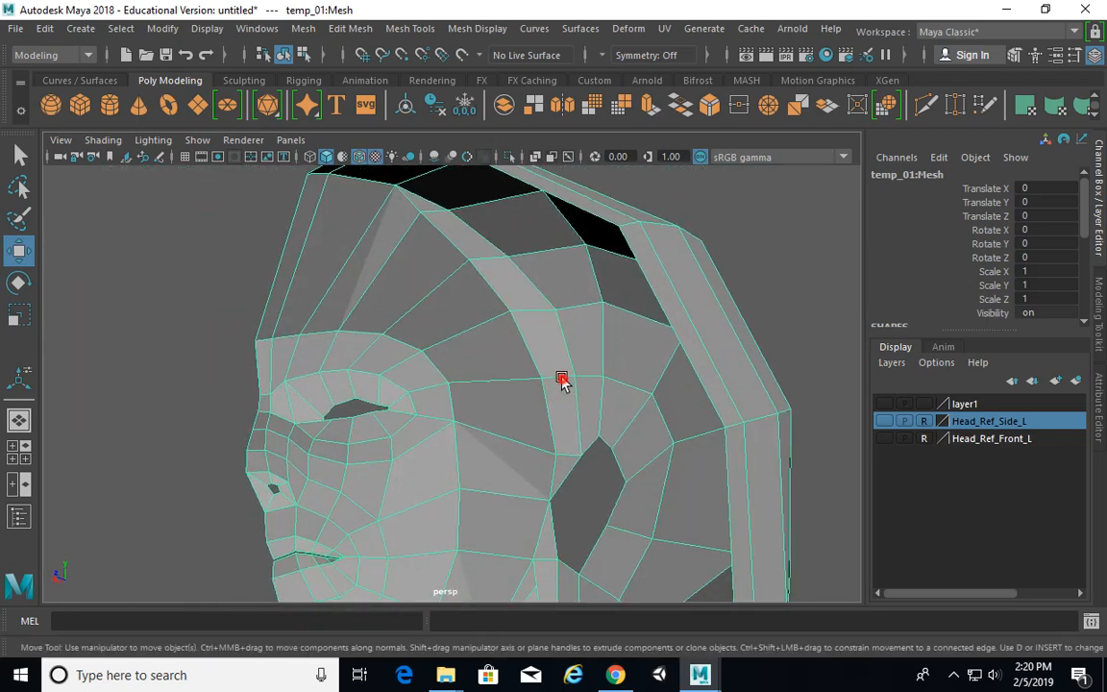
pyautogui.rightClick(533, 323)
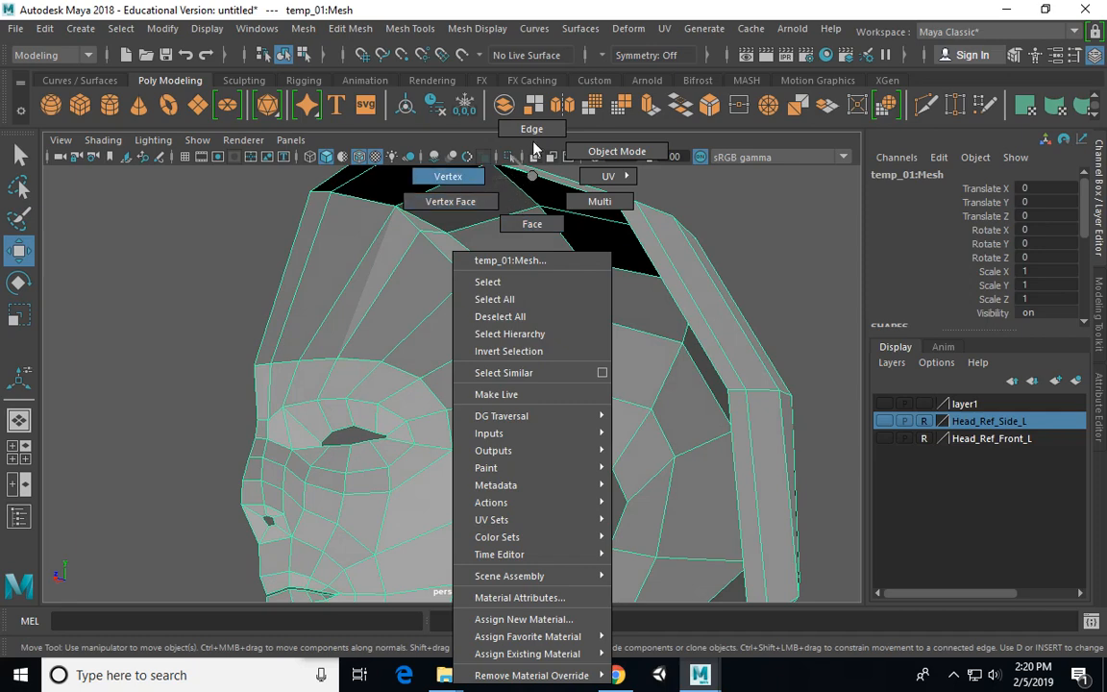
pyautogui.click(536, 223)
pyautogui.moveTo(424, 225)
pyautogui.mouseDown()
pyautogui.moveTo(502, 299)
pyautogui.moveTo(562, 433)
pyautogui.mouseUp()
pyautogui.keyDown('alt'); pyautogui.moveTo(573, 490); pyautogui.dragTo(569, 343, button='middle'); pyautogui.keyUp('alt')
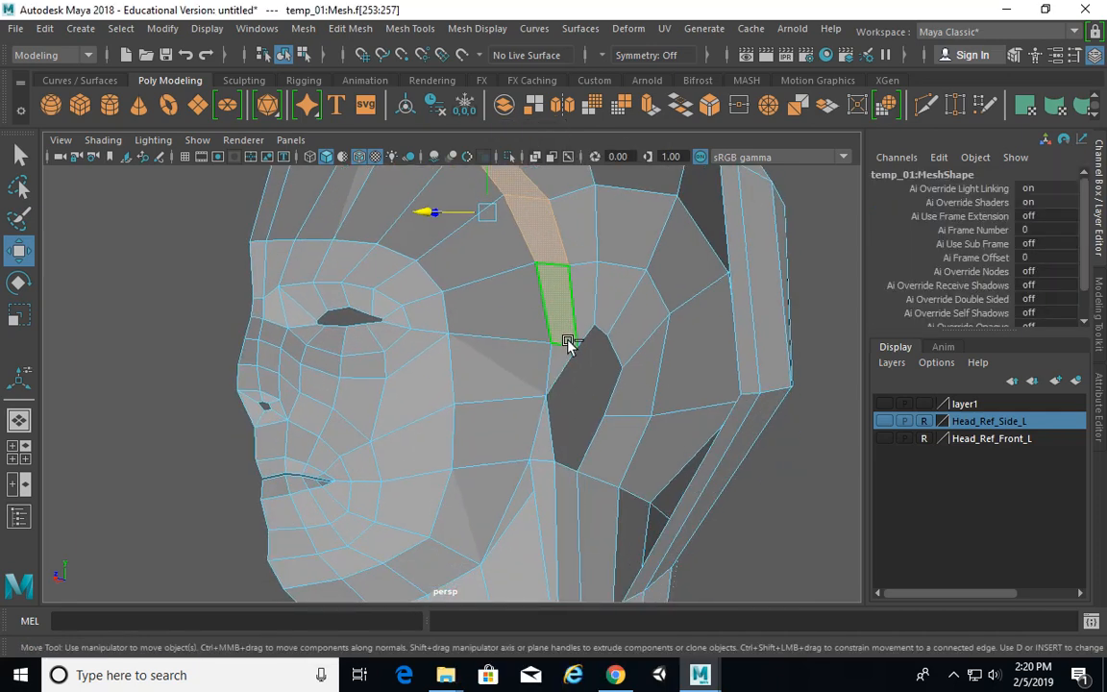
pyautogui.keyDown('alt'); pyautogui.moveTo(546, 455); pyautogui.dragTo(555, 396, button='middle'); pyautogui.keyUp('alt')
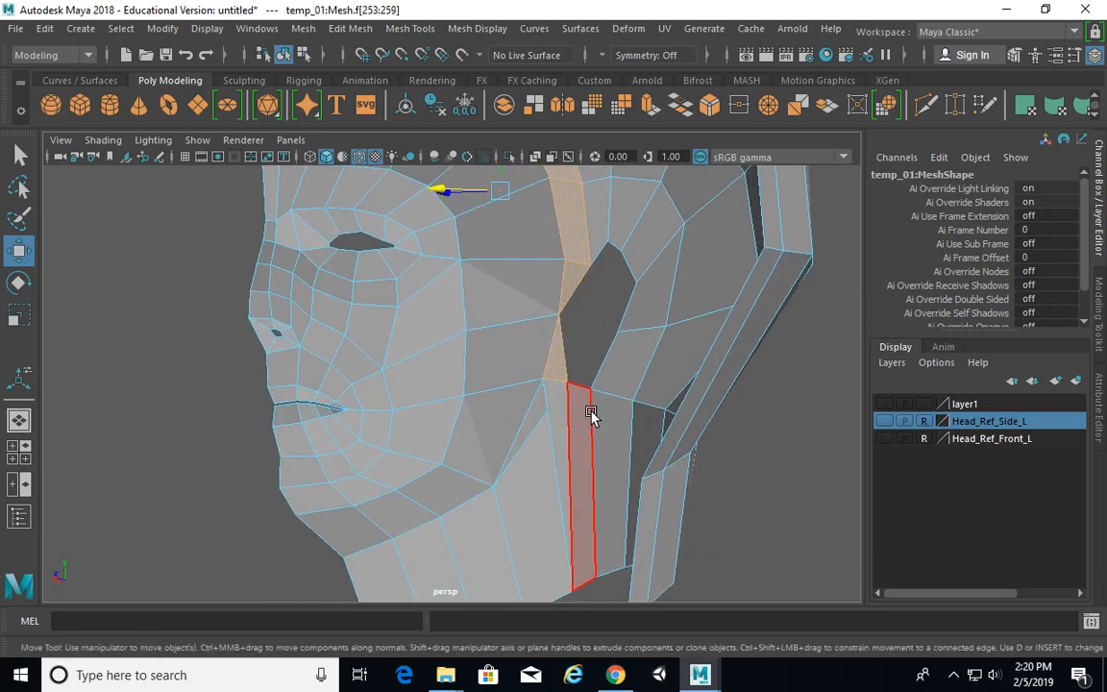
pyautogui.keyDown('alt'); pyautogui.moveTo(591, 416); pyautogui.dragTo(514, 427); pyautogui.keyUp('alt')
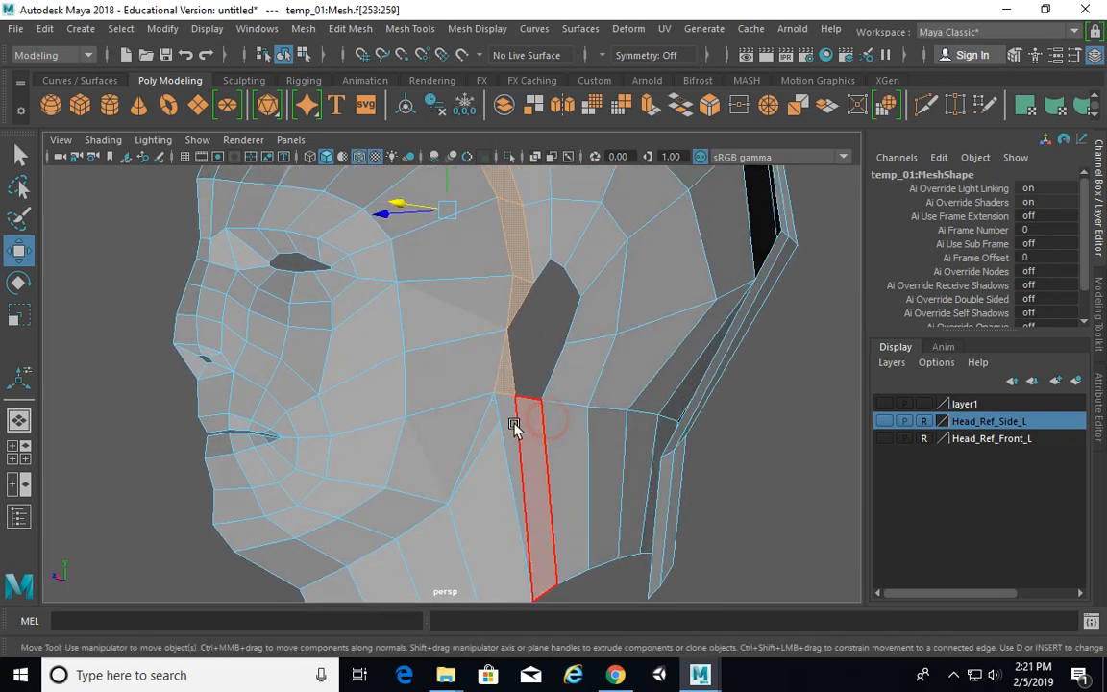
pyautogui.press('Delete')
pyautogui.click(522, 534)
pyautogui.press('Delete')
# Step: Delete the narrow triangular faces between the jaw, the neck and the lower end of the ear opening
pyautogui.keyDown('alt'); pyautogui.moveTo(562, 469); pyautogui.dragTo(585, 477); pyautogui.keyUp('alt')
pyautogui.click(573, 420)
pyautogui.press('q')
pyautogui.keyDown('shift'); pyautogui.click(568, 436); pyautogui.keyUp('shift')
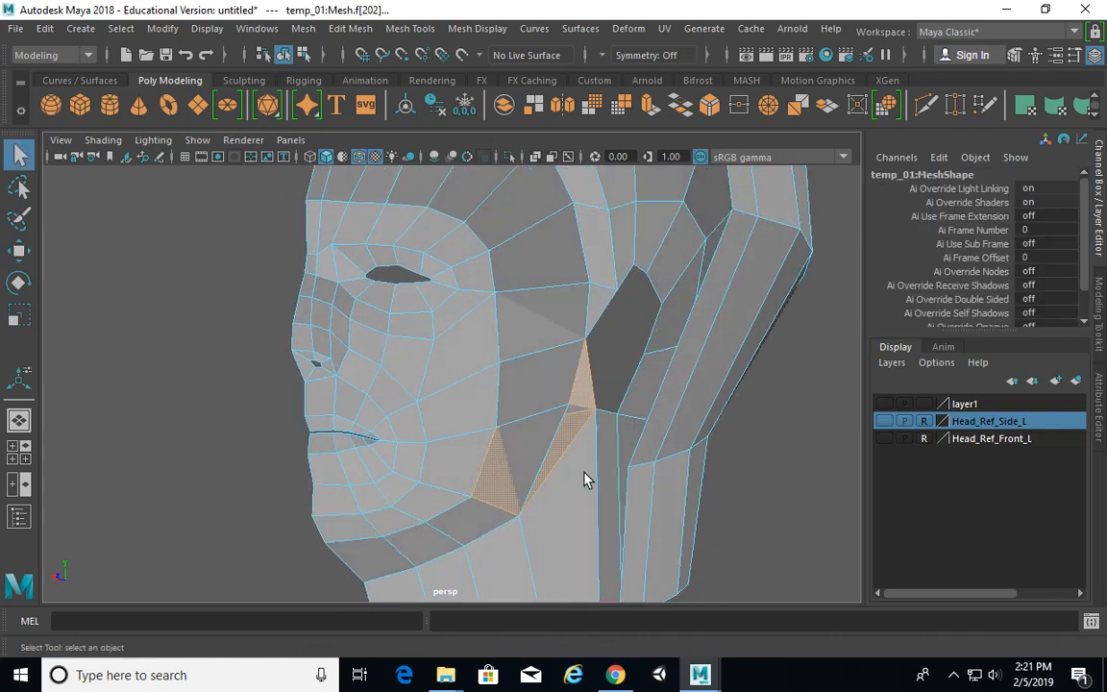
pyautogui.press('Delete')
pyautogui.click(589, 393)
pyautogui.press('Delete')
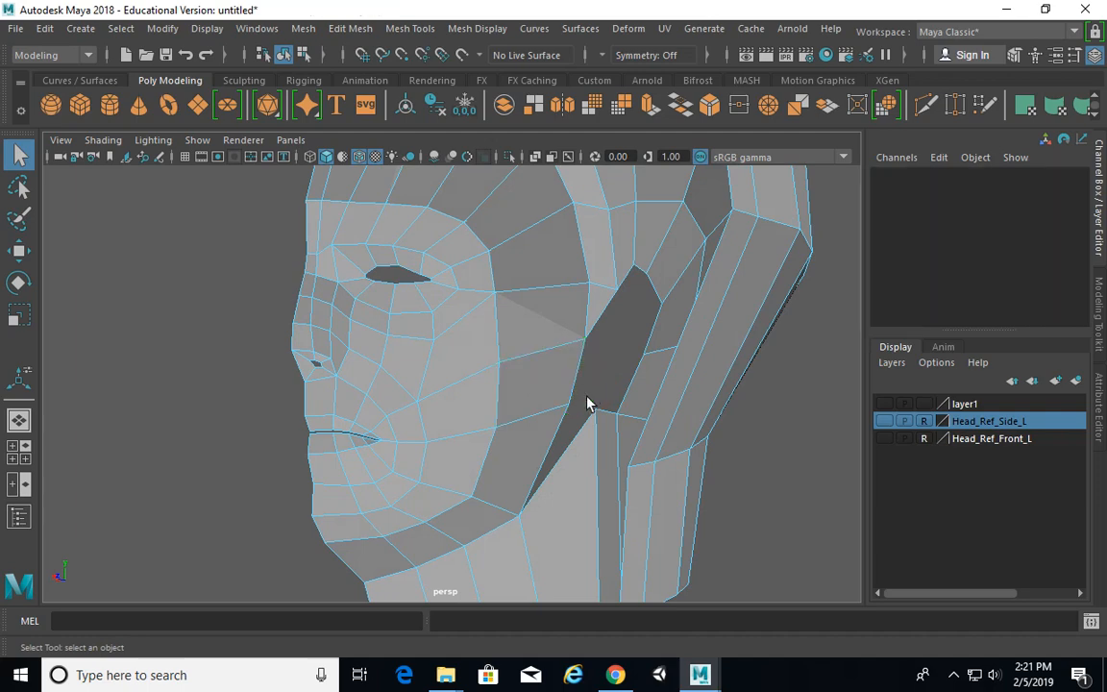
# Step: Delete the strip of faces along the seam from the ear opening up to the forehead, including the adjoining forehead face
pyautogui.keyDown('alt'); pyautogui.moveTo(575, 375); pyautogui.dragTo(594, 394); pyautogui.keyUp('alt')
pyautogui.click(588, 378)
pyautogui.keyDown('alt'); pyautogui.moveTo(563, 318); pyautogui.dragTo(562, 352); pyautogui.keyUp('alt')
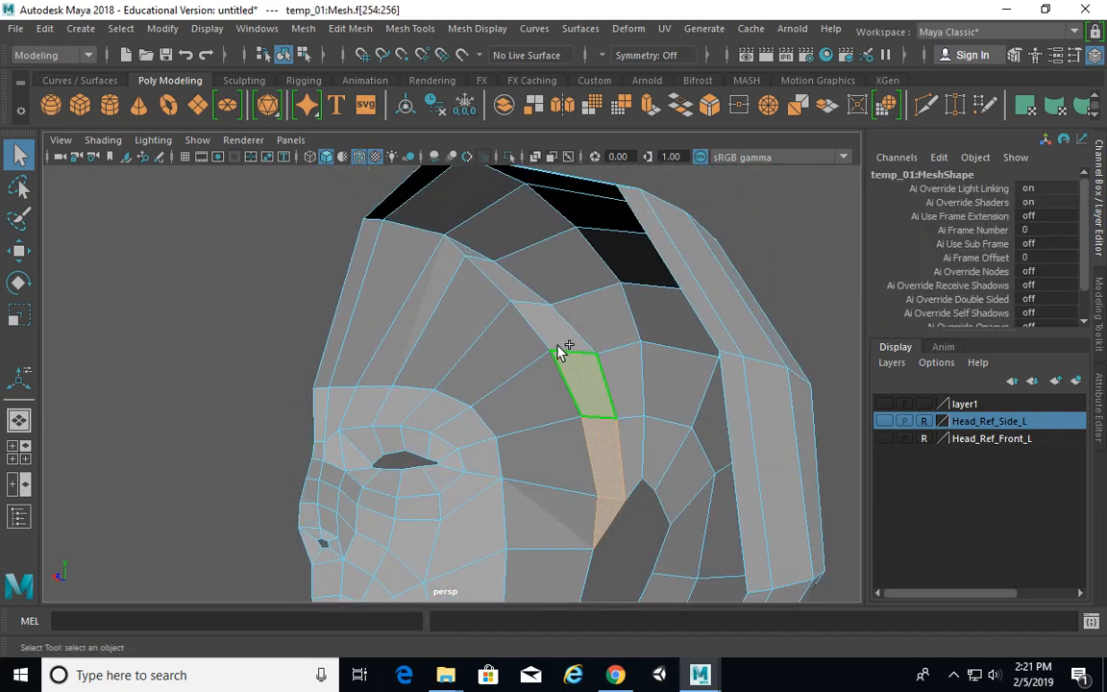
pyautogui.keyDown('shift'); pyautogui.click(490, 289); pyautogui.keyUp('shift')
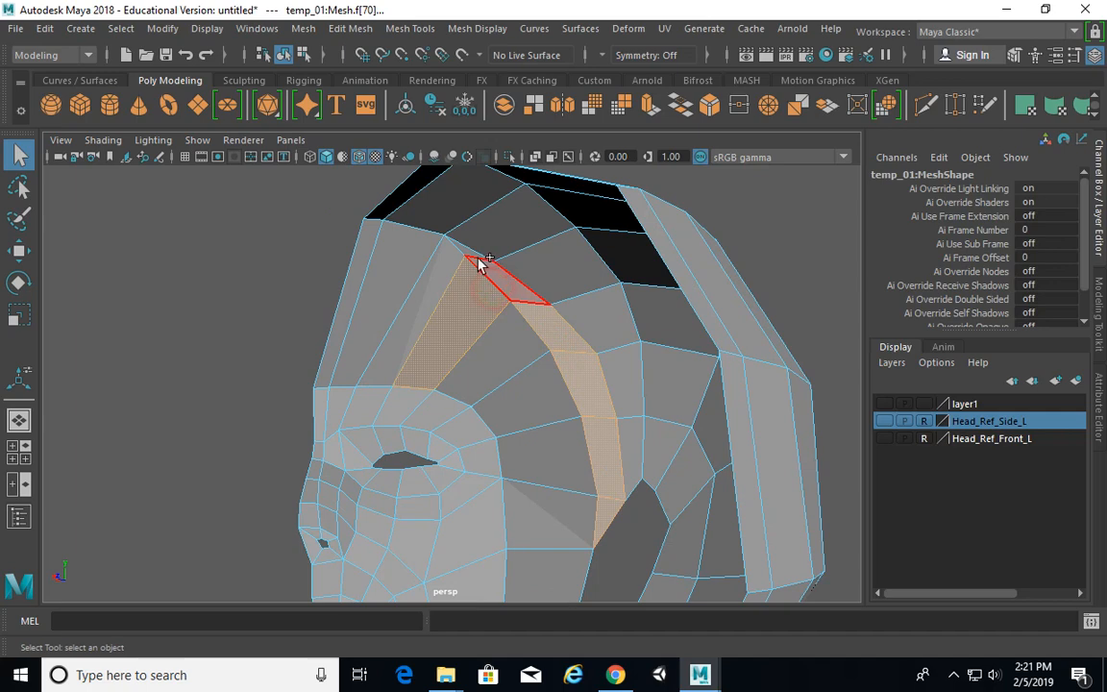
pyautogui.keyDown('shift'); pyautogui.click(456, 357); pyautogui.keyUp('shift')
pyautogui.press('Delete')
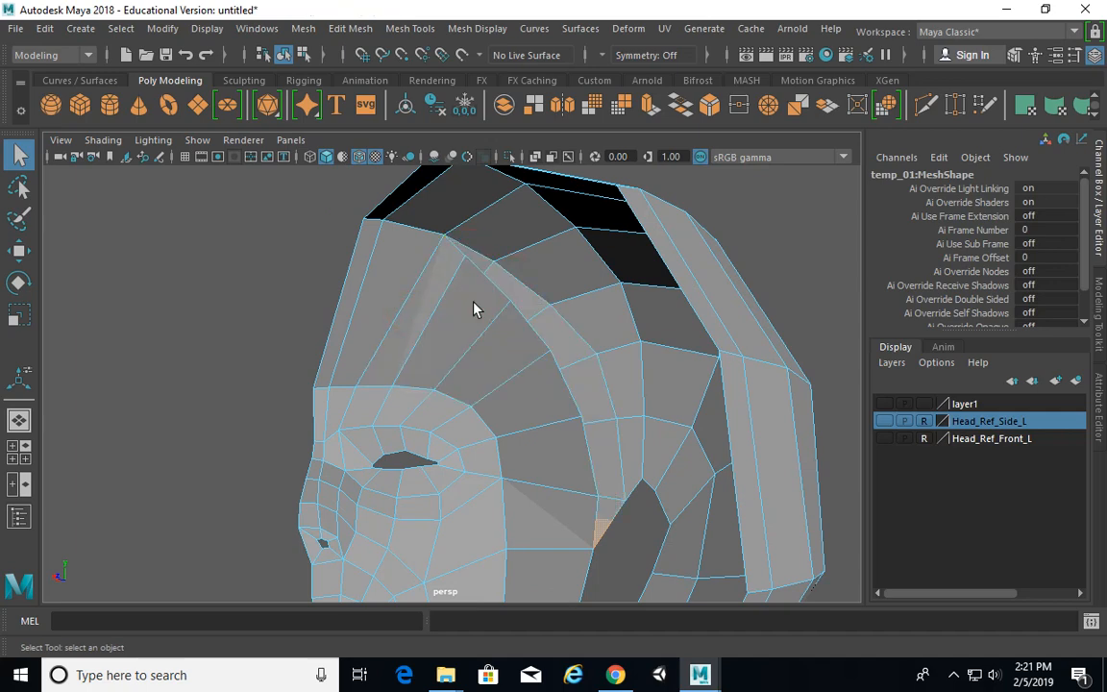
# Step: Delete the second layer of overlapping faces along the same seam, including the sliver on the forehead and the triangle on the cheek
pyautogui.keyDown('alt'); pyautogui.moveTo(507, 328); pyautogui.dragTo(566, 363); pyautogui.keyUp('alt')
pyautogui.click(618, 512)
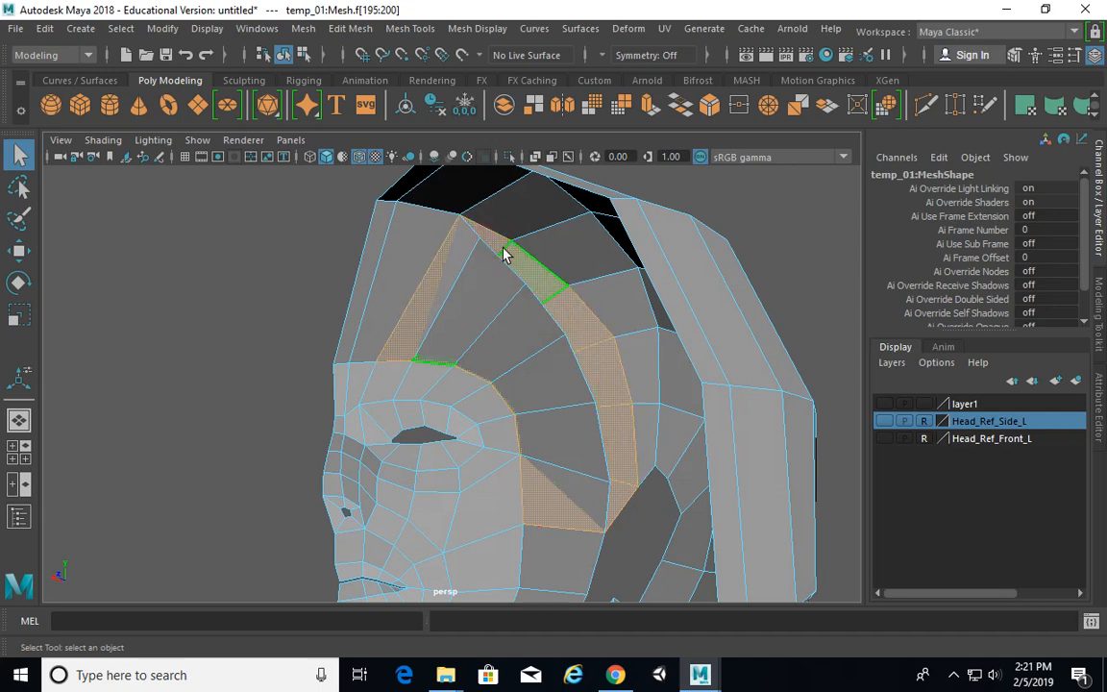
pyautogui.press('Delete')
# Step: Merge all of the head's vertices with a 0.05 distance threshold and check the result briefly in smooth preview
pyautogui.keyDown('alt'); pyautogui.moveTo(509, 296); pyautogui.dragTo(627, 322); pyautogui.keyUp('alt')
pyautogui.moveTo(562, 305); pyautogui.dragTo(478, 181, button='right')
pyautogui.keyDown('alt'); pyautogui.moveTo(504, 306); pyautogui.dragTo(389, 260, button='right'); pyautogui.keyUp('alt')
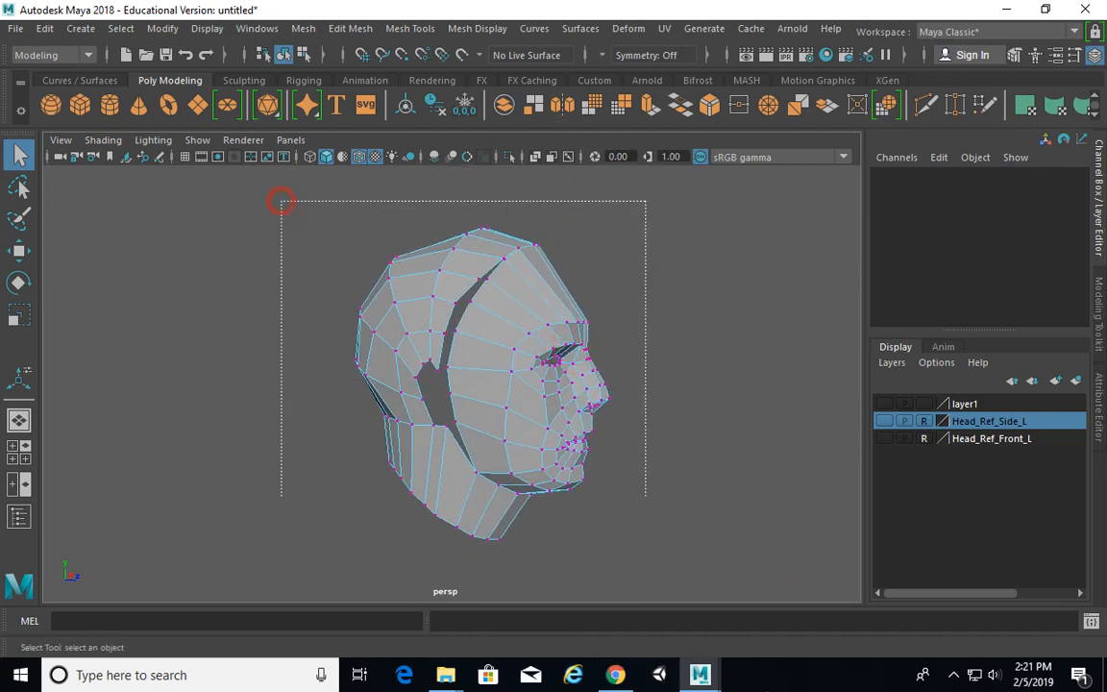
pyautogui.moveTo(281, 202); pyautogui.dragTo(280, 202)
pyautogui.keyDown('shift'); pyautogui.moveTo(610, 238); pyautogui.dragTo(698, 171, button='right'); pyautogui.keyUp('shift')
pyautogui.keyDown('alt'); pyautogui.moveTo(664, 384); pyautogui.dragTo(574, 379); pyautogui.keyUp('alt')
pyautogui.press('3')
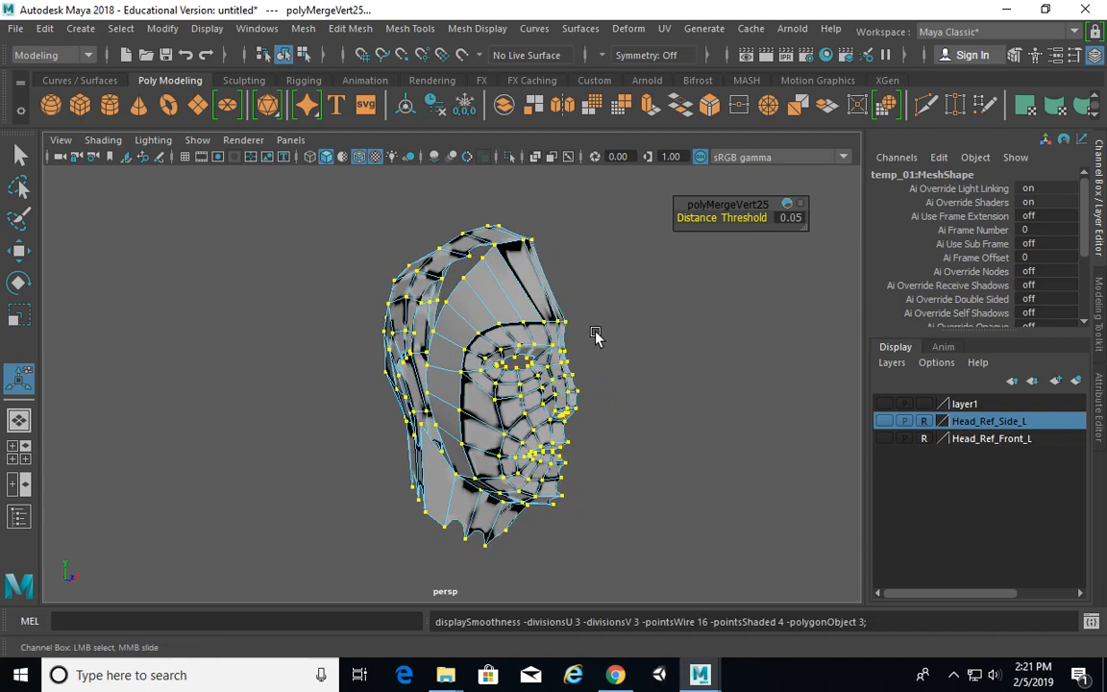
pyautogui.press('1')
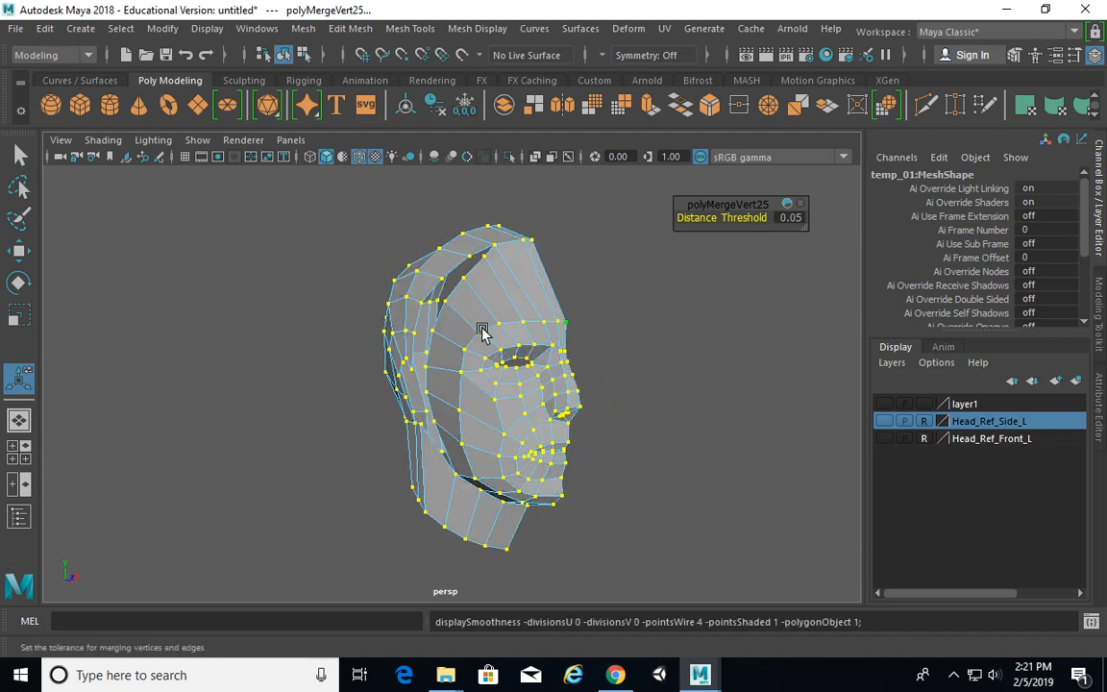
# Step: Test the long forehead face beside the seam gap for a hidden duplicate by deleting it and undoing the deletion
pyautogui.keyDown('alt'); pyautogui.moveTo(609, 332); pyautogui.dragTo(568, 326); pyautogui.keyUp('alt')
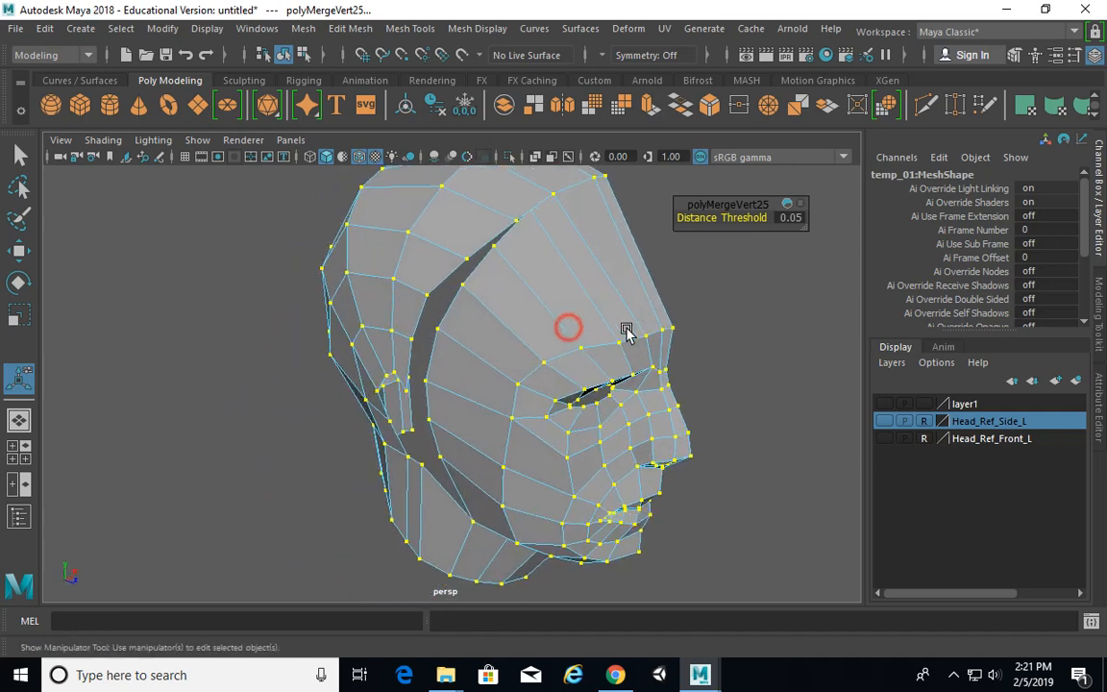
pyautogui.keyDown('alt'); pyautogui.moveTo(626, 332); pyautogui.dragTo(606, 400, button='middle'); pyautogui.keyUp('alt')
pyautogui.keyDown('alt'); pyautogui.moveTo(428, 357); pyautogui.dragTo(507, 346, button='right'); pyautogui.keyUp('alt')
pyautogui.moveTo(599, 176); pyautogui.dragTo(602, 235, button='right')
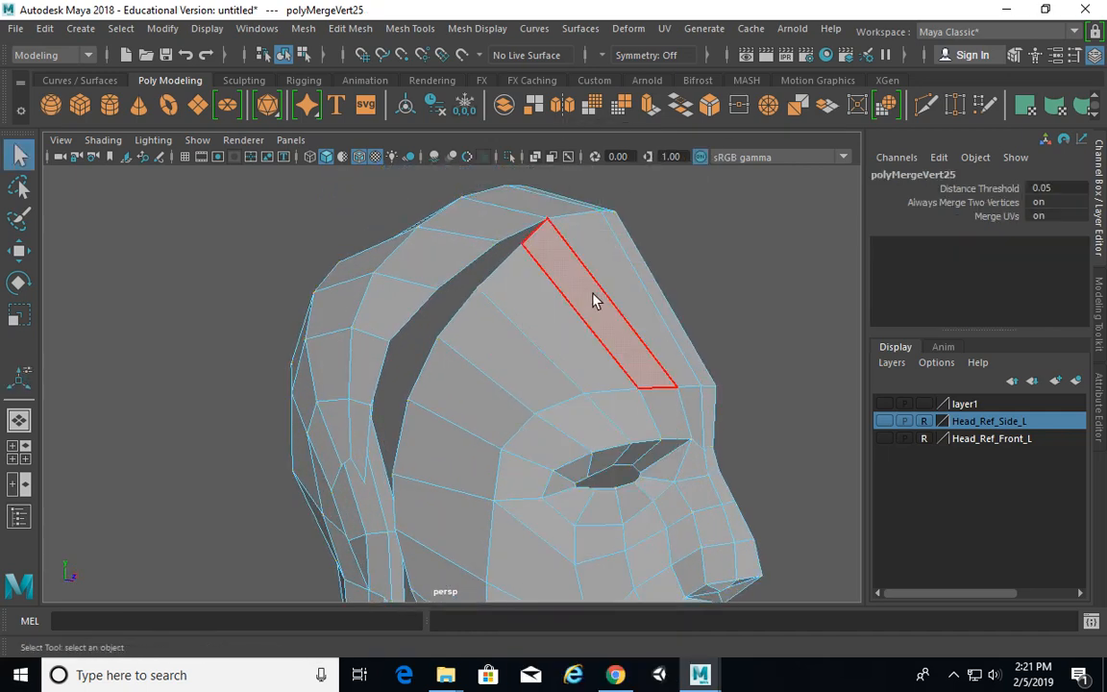
pyautogui.click(599, 297)
pyautogui.keyDown('ctrl'); pyautogui.click(598, 317); pyautogui.keyUp('ctrl')
pyautogui.hotkey('ctrl', 'z')
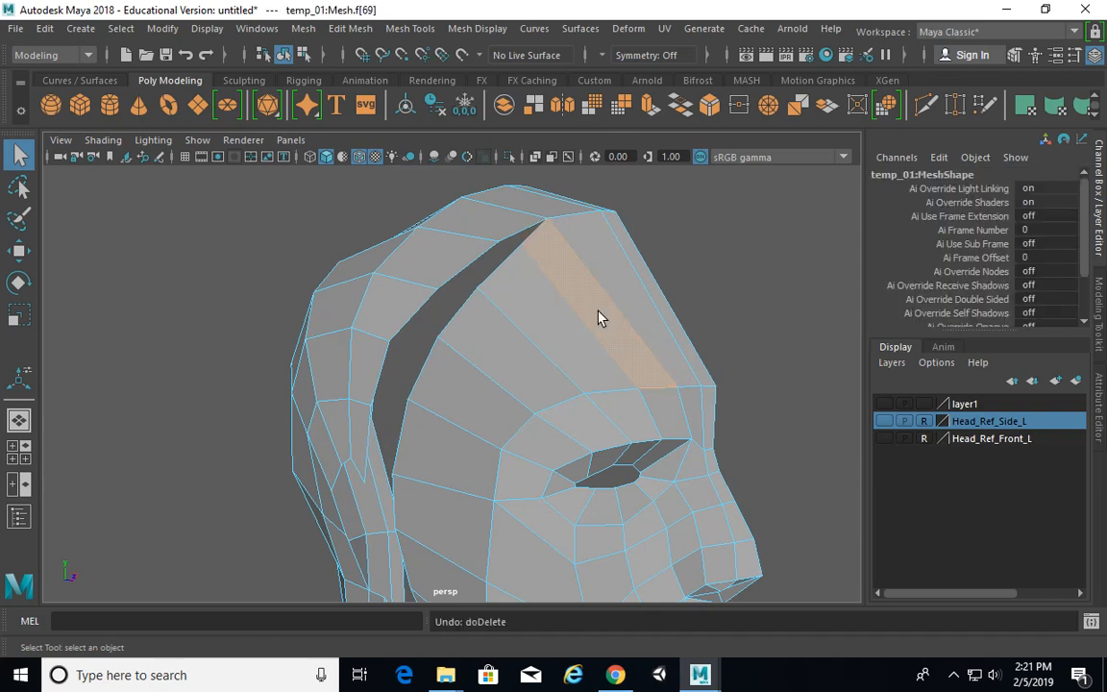
# Step: Test the large faces on the side of the cranium for hidden duplicates, undoing each deletion
pyautogui.keyDown('alt'); pyautogui.moveTo(598, 316); pyautogui.dragTo(564, 376); pyautogui.keyUp('alt')
pyautogui.keyDown('ctrl'); pyautogui.click(402, 325); pyautogui.keyUp('ctrl')
pyautogui.click(362, 287)
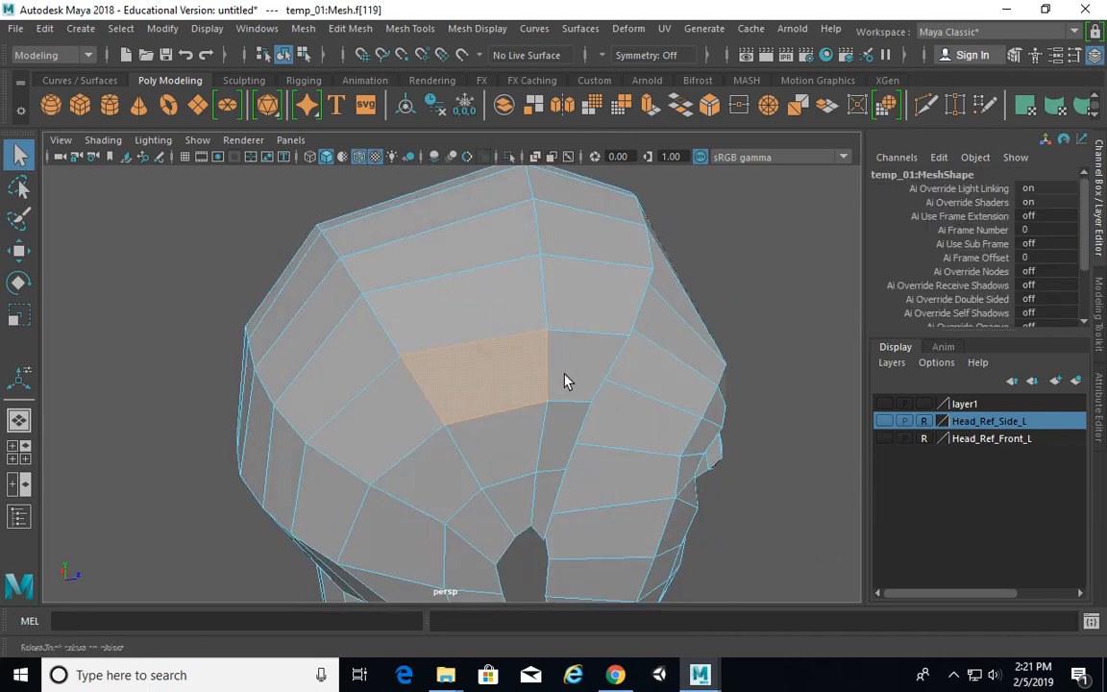
pyautogui.hotkey('ctrl', 'z')
pyautogui.click(500, 327)
pyautogui.keyDown('ctrl'); pyautogui.click(452, 324); pyautogui.keyUp('ctrl')
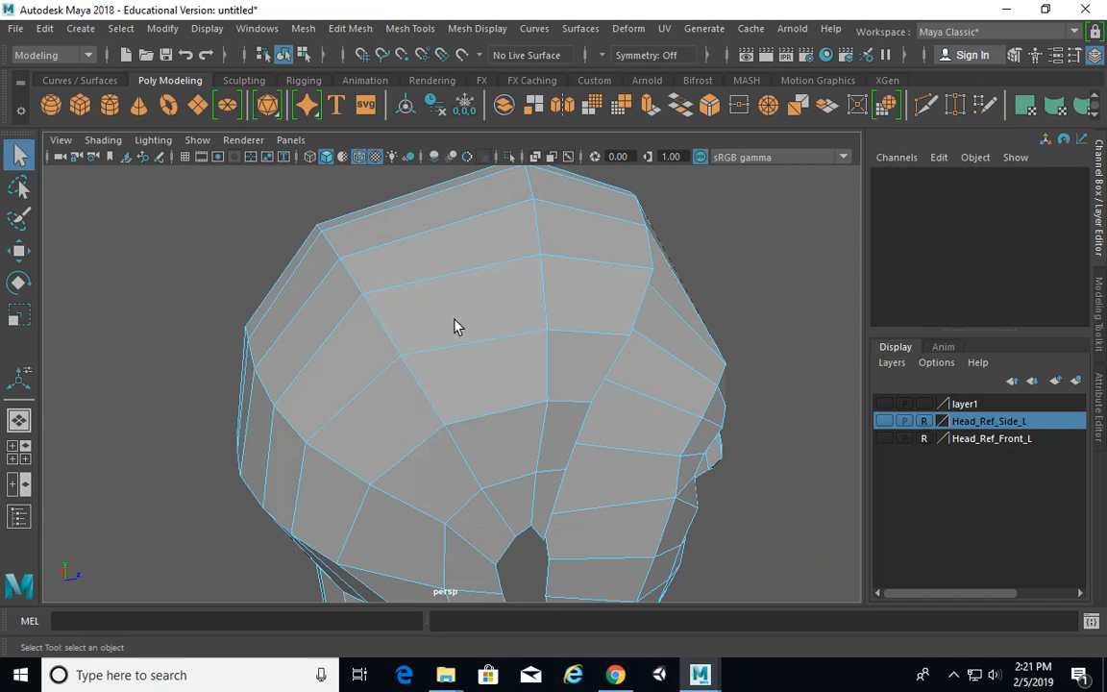
pyautogui.click(470, 262)
pyautogui.hotkey('ctrl', 'z')
# Step: Test the faces along the crown and upper back of the head for hidden duplicates, undoing each deletion
pyautogui.keyDown('alt'); pyautogui.moveTo(479, 273); pyautogui.dragTo(511, 278); pyautogui.keyUp('alt')
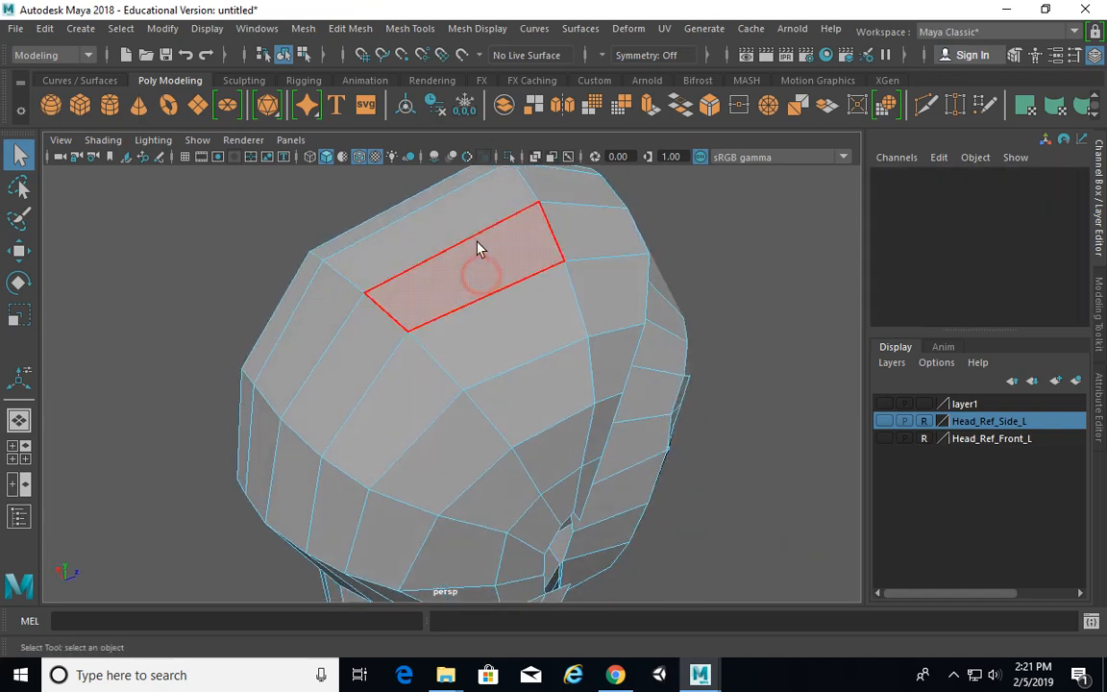
pyautogui.click(471, 230)
pyautogui.hotkey('ctrl', 'z')
pyautogui.click(429, 199)
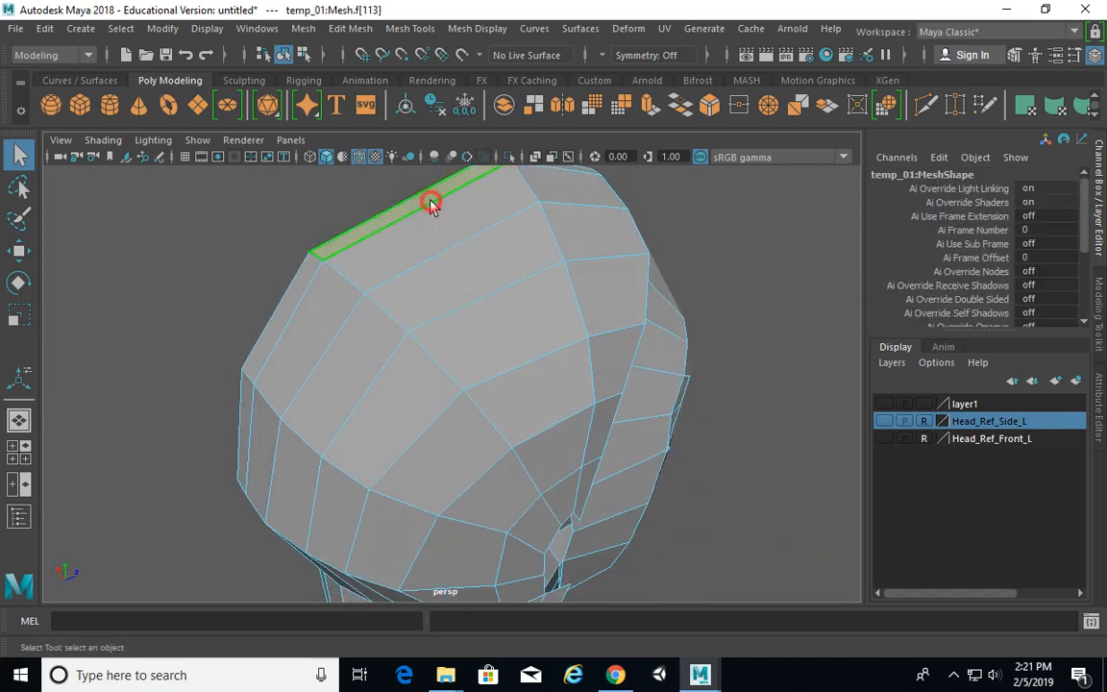
pyautogui.hotkey('ctrl', 'z')
pyautogui.click(299, 282)
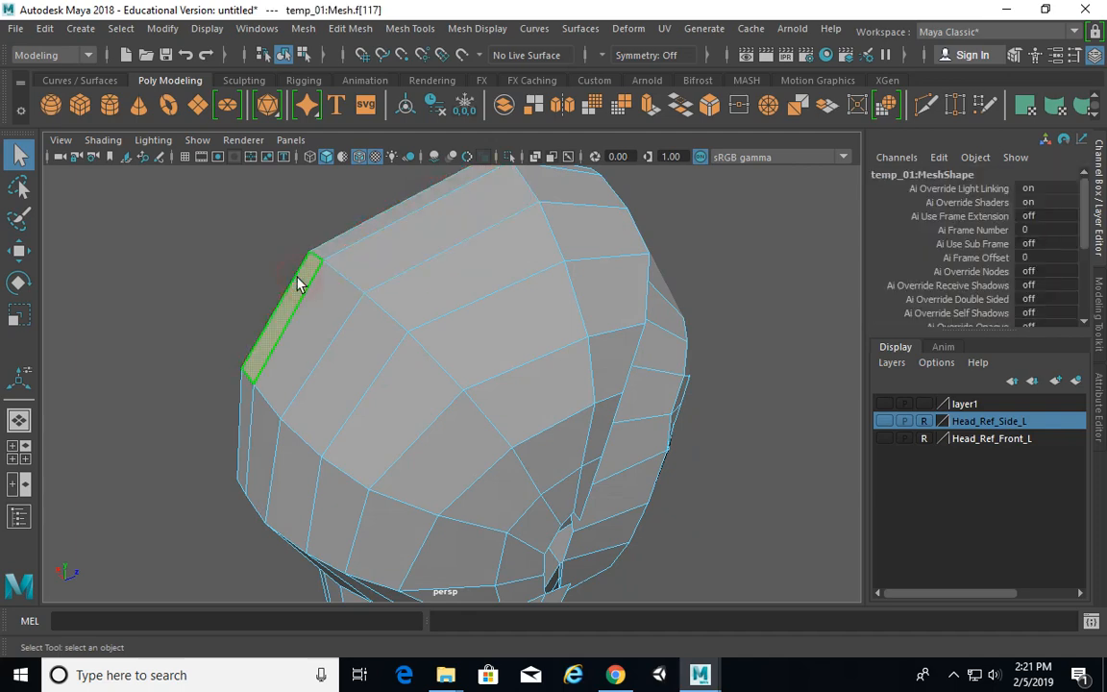
pyautogui.hotkey('ctrl', 'z')
pyautogui.click(308, 304)
pyautogui.hotkey('ctrl', 'z')
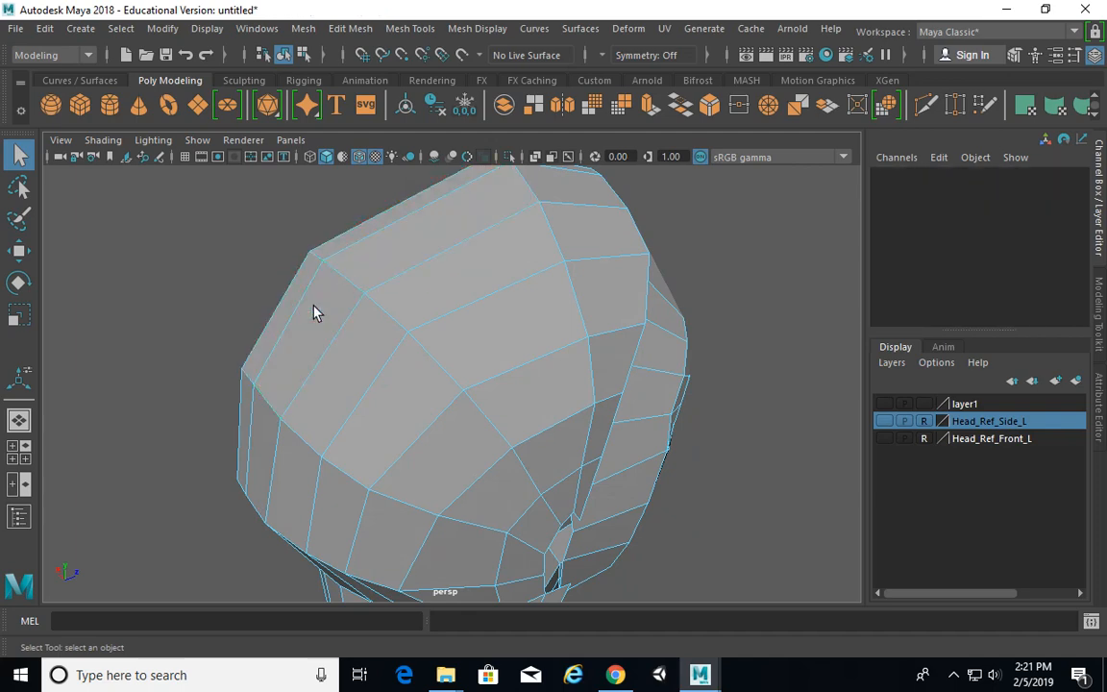
# Step: Test the faces across the back of the head toward the ear opening for duplicates, restoring each one
pyautogui.keyDown('alt'); pyautogui.moveTo(316, 311); pyautogui.dragTo(324, 279); pyautogui.keyUp('alt')
pyautogui.click(324, 278)
pyautogui.hotkey('ctrl', 'z')
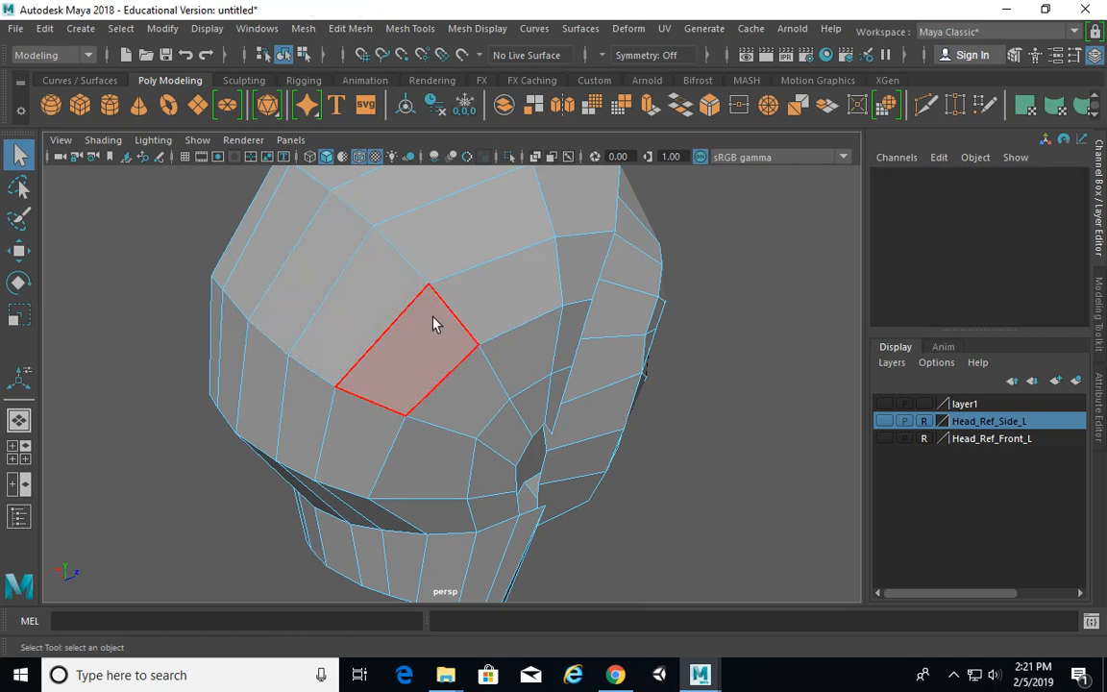
pyautogui.click(434, 327)
pyautogui.hotkey('ctrl', 'z')
pyautogui.click(382, 292)
pyautogui.press('Delete')
pyautogui.click(430, 316)
pyautogui.press('Delete')
pyautogui.click(474, 388)
pyautogui.press('Delete')
pyautogui.click(515, 427)
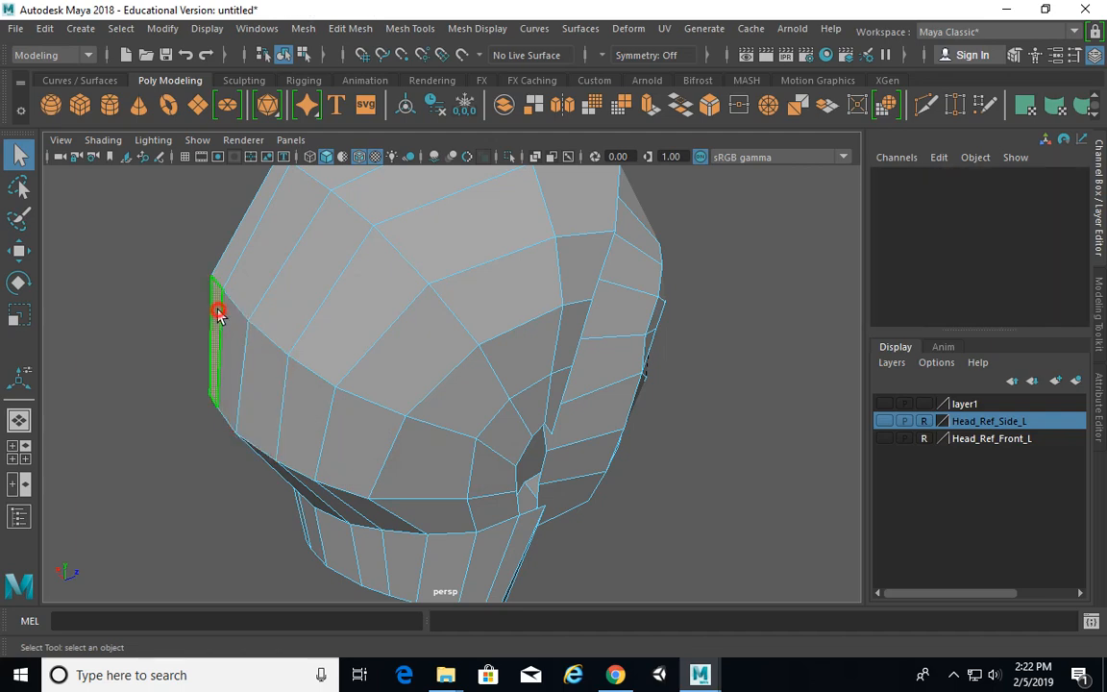
# Step: Test the row of faces between the lower back of the head and the neck for duplicates, restoring each one
pyautogui.keyDown('alt'); pyautogui.moveTo(323, 422); pyautogui.dragTo(285, 396); pyautogui.keyUp('alt')
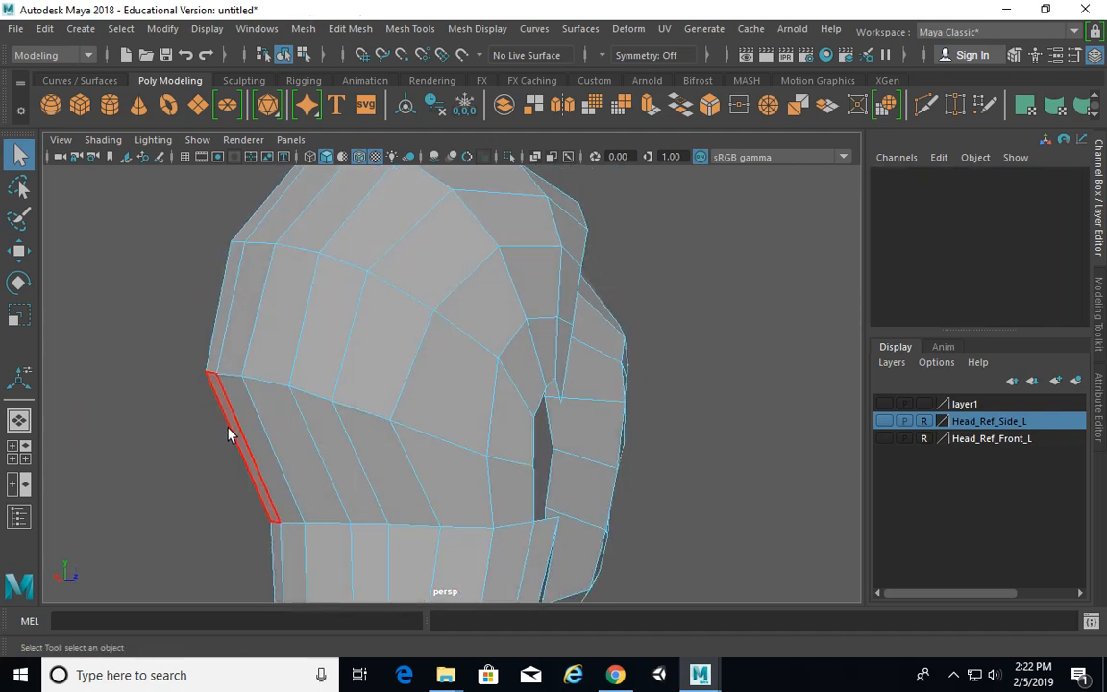
pyautogui.click(231, 434)
pyautogui.press('Delete')
pyautogui.click(247, 417)
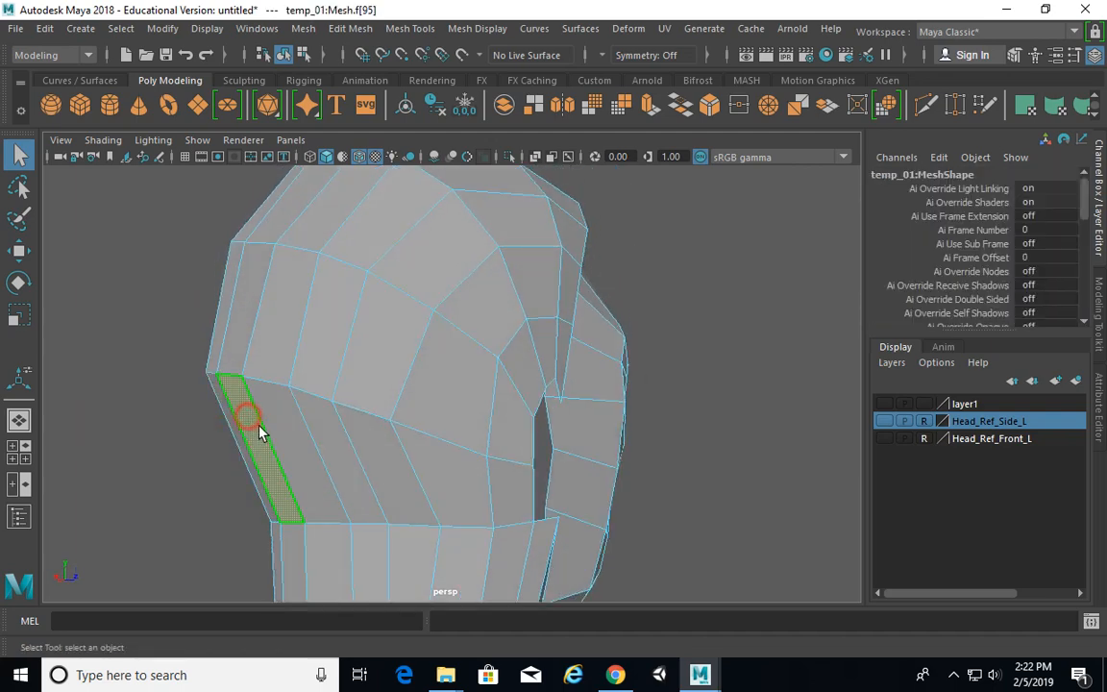
pyautogui.press('Delete')
pyautogui.click(296, 433)
pyautogui.press('Delete')
pyautogui.click(332, 454)
pyautogui.press('Delete')
pyautogui.click(430, 481)
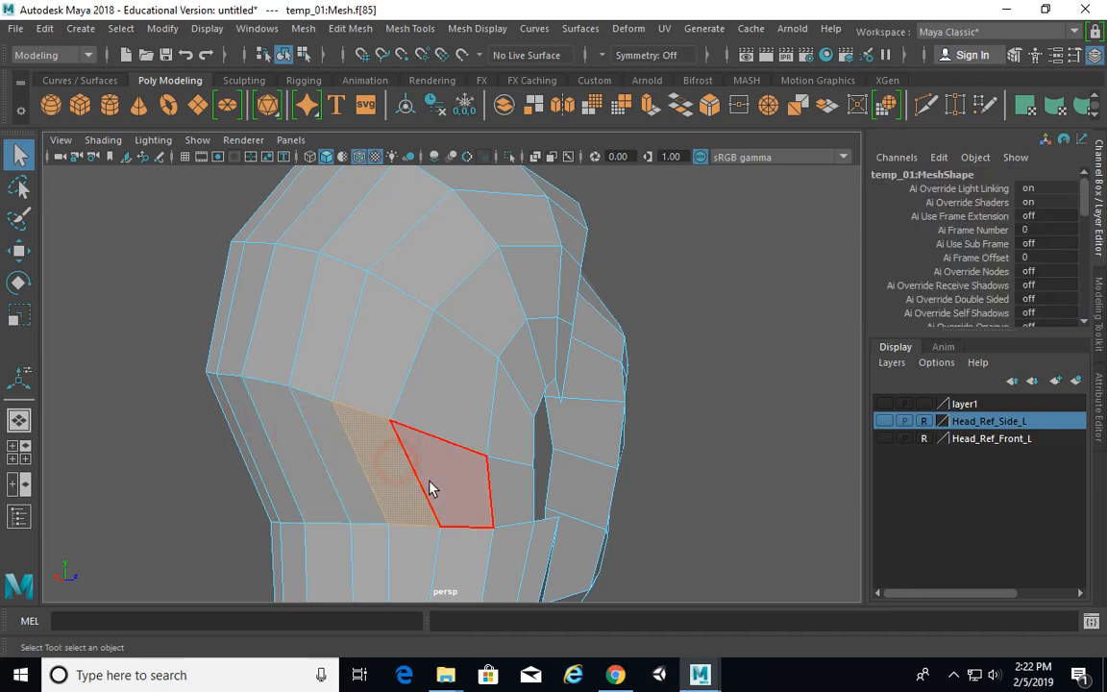
pyautogui.press('Delete')
pyautogui.click(440, 475)
pyautogui.press('Delete')
pyautogui.click(514, 492)
pyautogui.press('Delete')
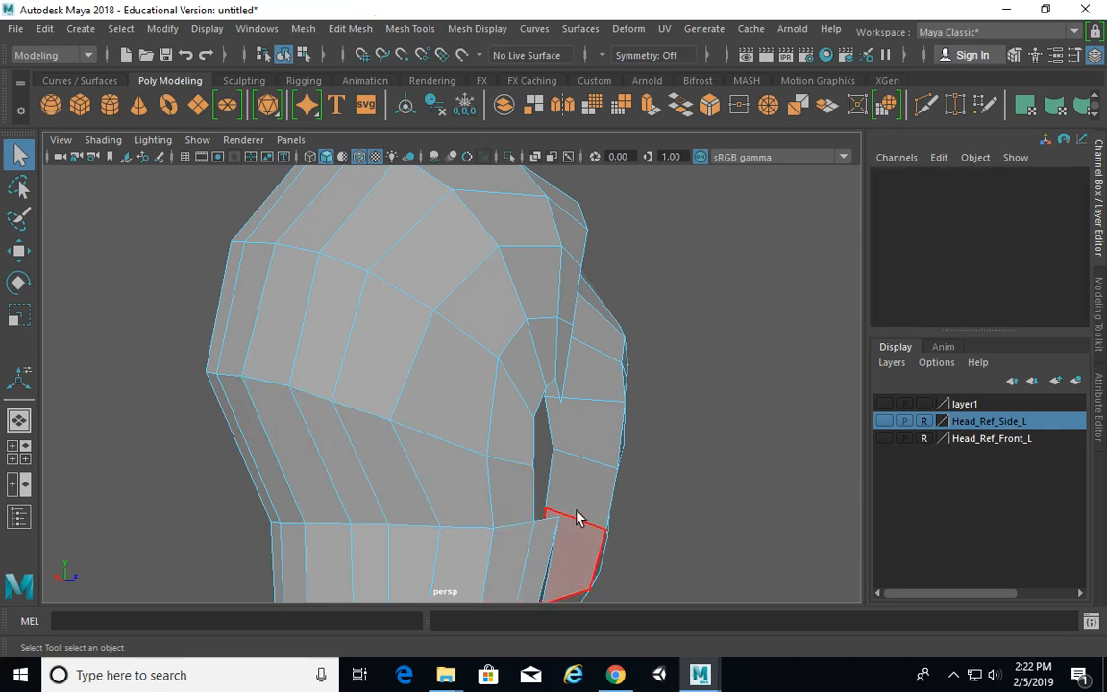
# Step: Test the neck faces from below the ear opening around to the nape for duplicates, restoring each one
pyautogui.keyDown('alt'); pyautogui.moveTo(577, 519); pyautogui.dragTo(548, 430); pyautogui.keyUp('alt')
pyautogui.click(505, 487)
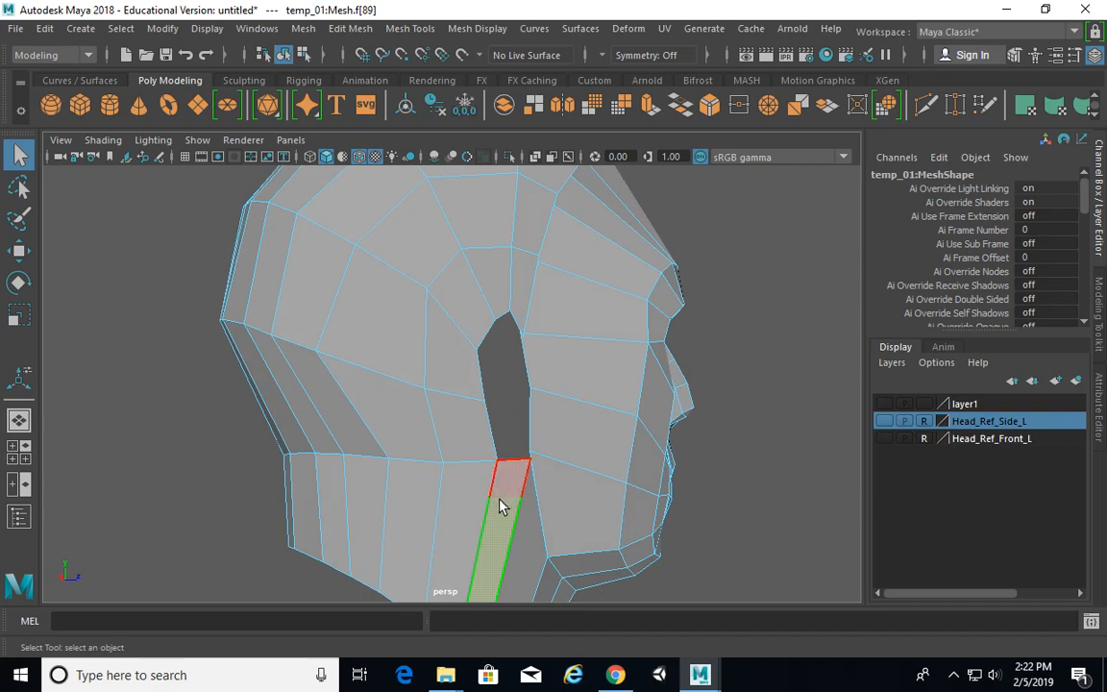
pyautogui.press('Delete')
pyautogui.click(470, 507)
pyautogui.press('Delete')
pyautogui.click(418, 492)
pyautogui.press('Delete')
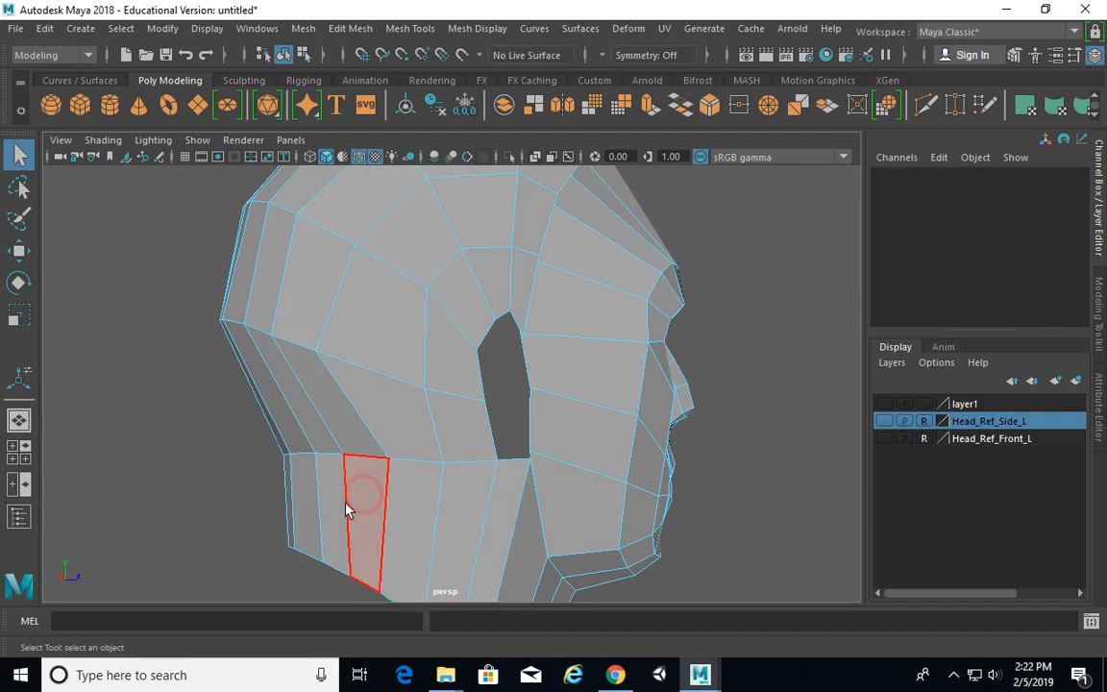
pyautogui.click(333, 509)
pyautogui.press('Delete')
pyautogui.click(306, 494)
pyautogui.press('Delete')
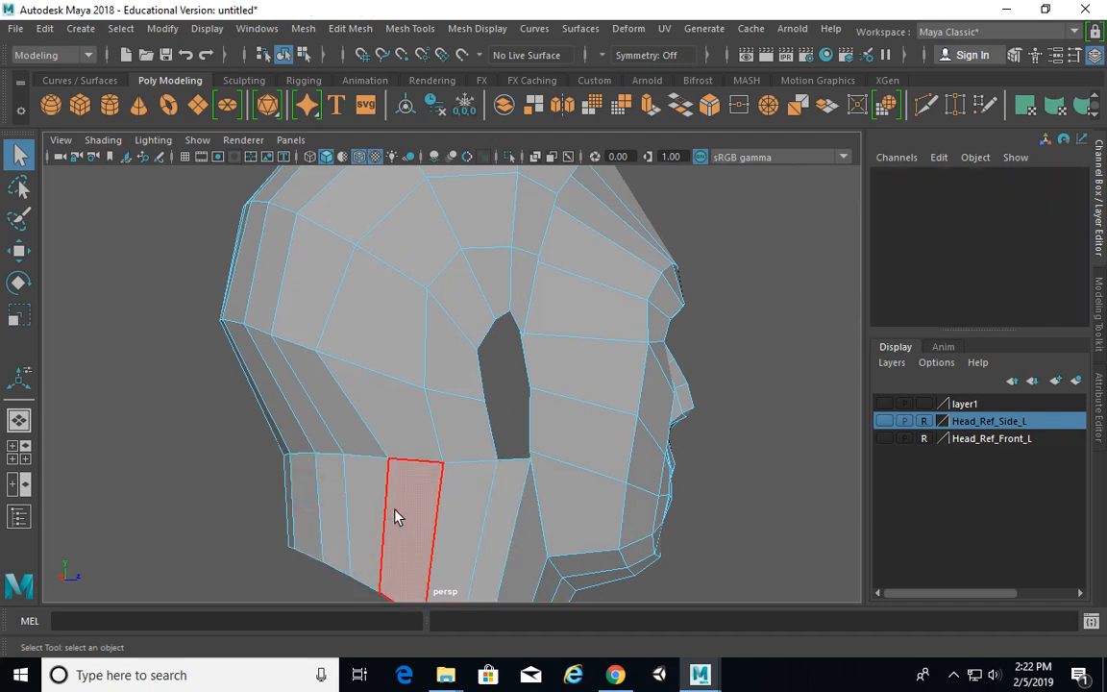
pyautogui.keyDown('alt'); pyautogui.moveTo(398, 516); pyautogui.dragTo(287, 503); pyautogui.keyUp('alt')
pyautogui.click(281, 495)
pyautogui.press('Delete')
pyautogui.click(276, 501)
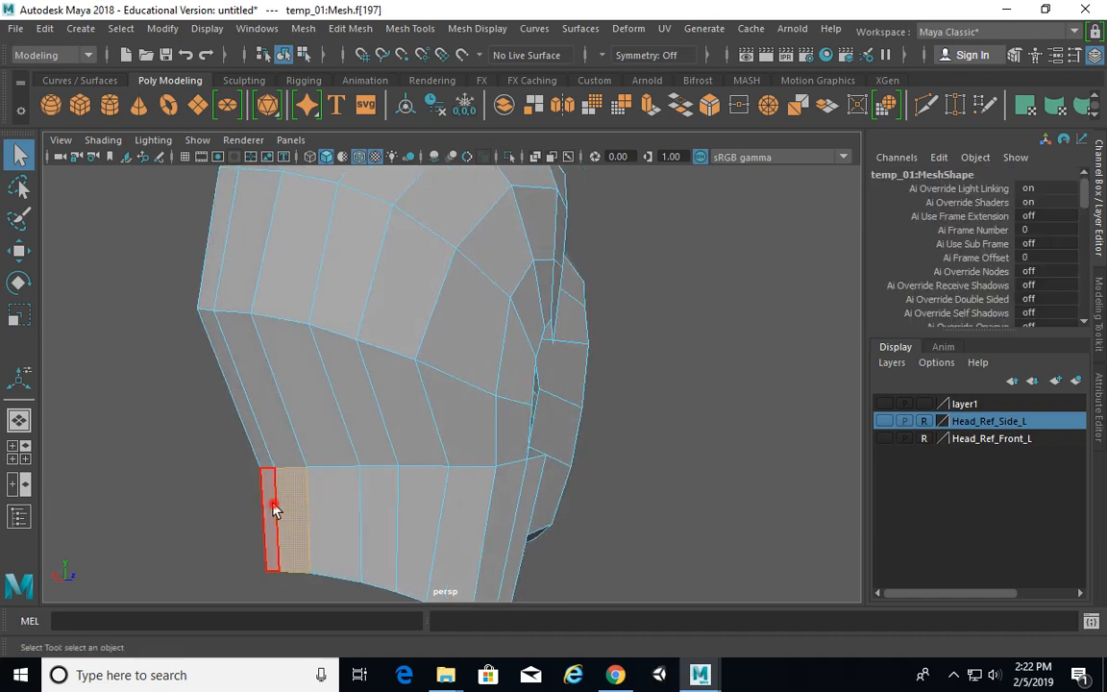
pyautogui.press('Delete')
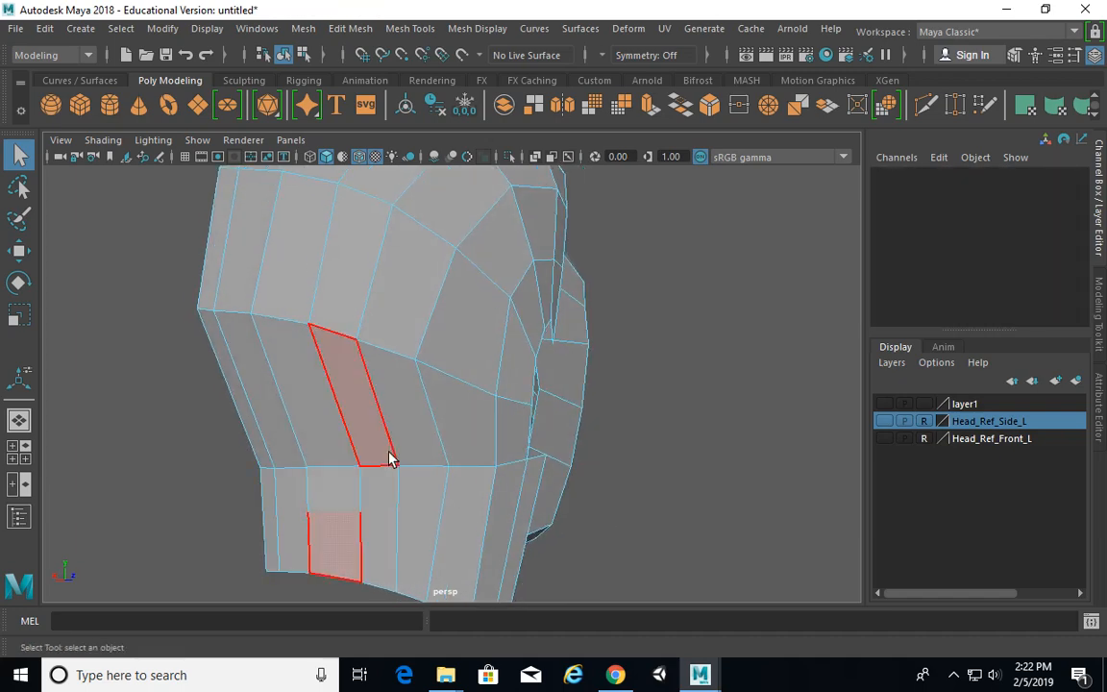
# Step: Test the cheek faces and the faces around the outer eye corner for duplicates, restoring each one
pyautogui.keyDown('alt'); pyautogui.moveTo(392, 459); pyautogui.dragTo(541, 401); pyautogui.keyUp('alt')
pyautogui.click(540, 423)
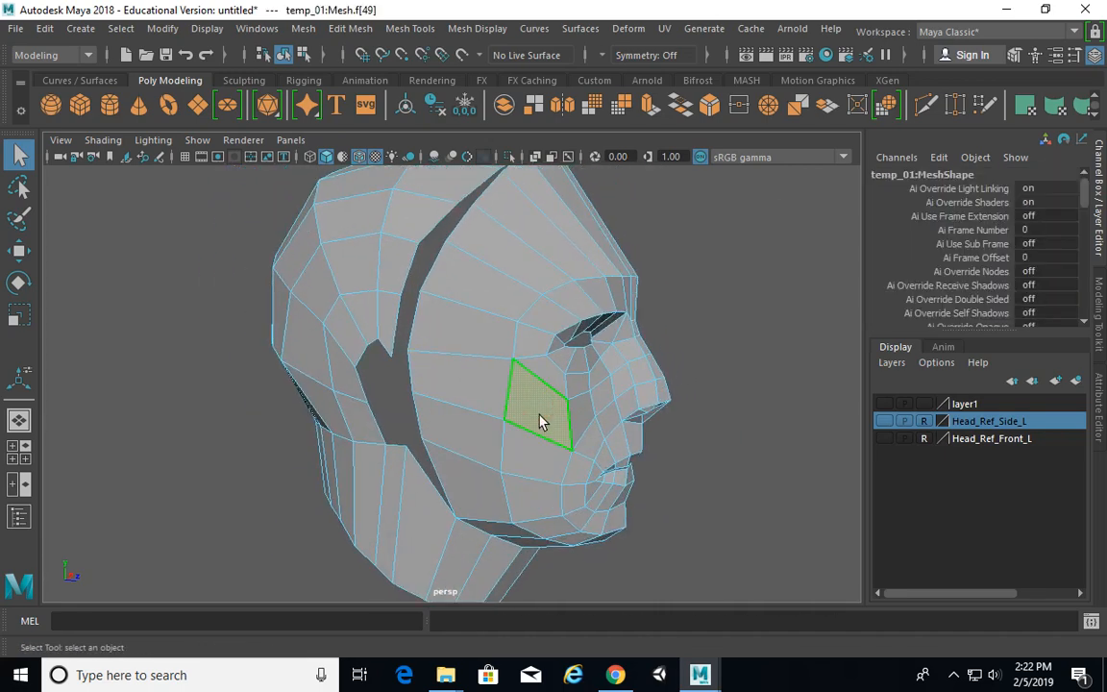
pyautogui.press('Delete')
pyautogui.click(555, 383)
pyautogui.press('Delete')
pyautogui.click(534, 345)
pyautogui.press('Delete')
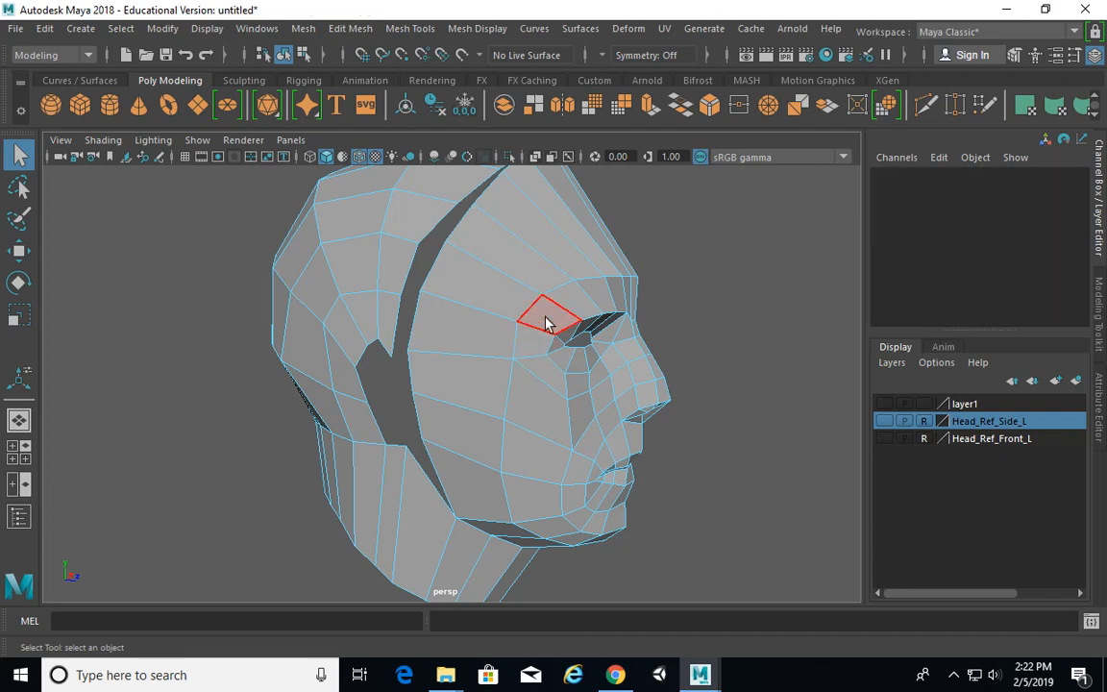
pyautogui.click(553, 312)
pyautogui.press('Delete')
# Step: Test the brow faces above the inner half of the eye for duplicates, undoing each deletion
pyautogui.click(615, 298)
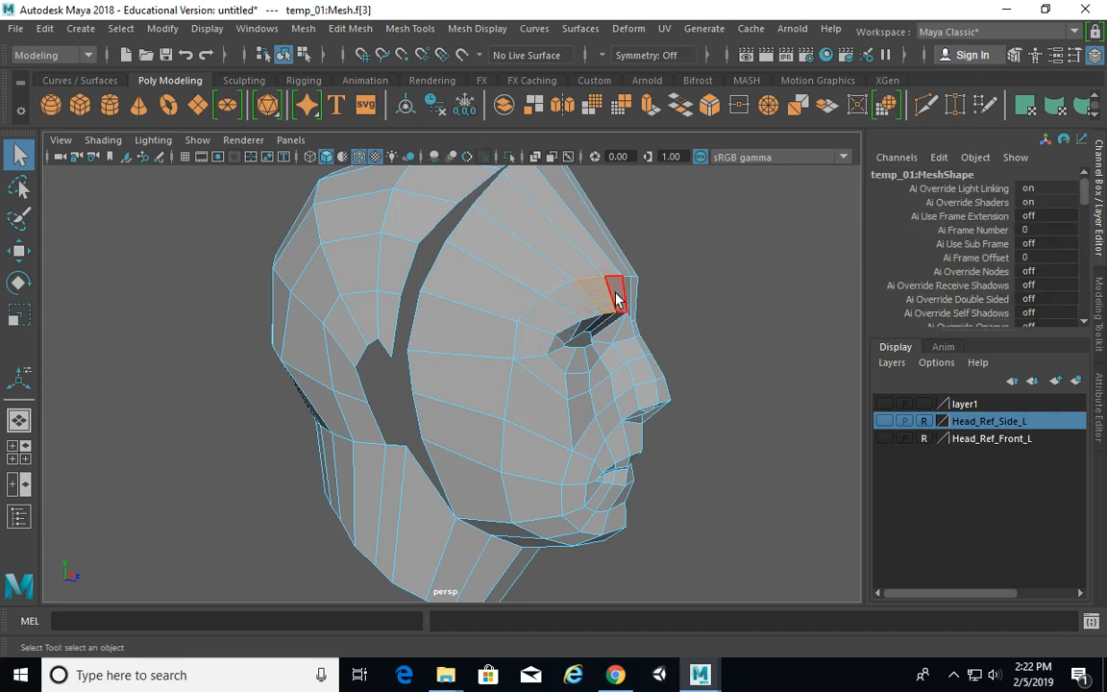
pyautogui.press('Delete')
pyautogui.click(630, 303)
pyautogui.press('Delete')
pyautogui.keyDown('alt'); pyautogui.moveTo(540, 304); pyautogui.dragTo(566, 321); pyautogui.keyUp('alt')
pyautogui.click(623, 291)
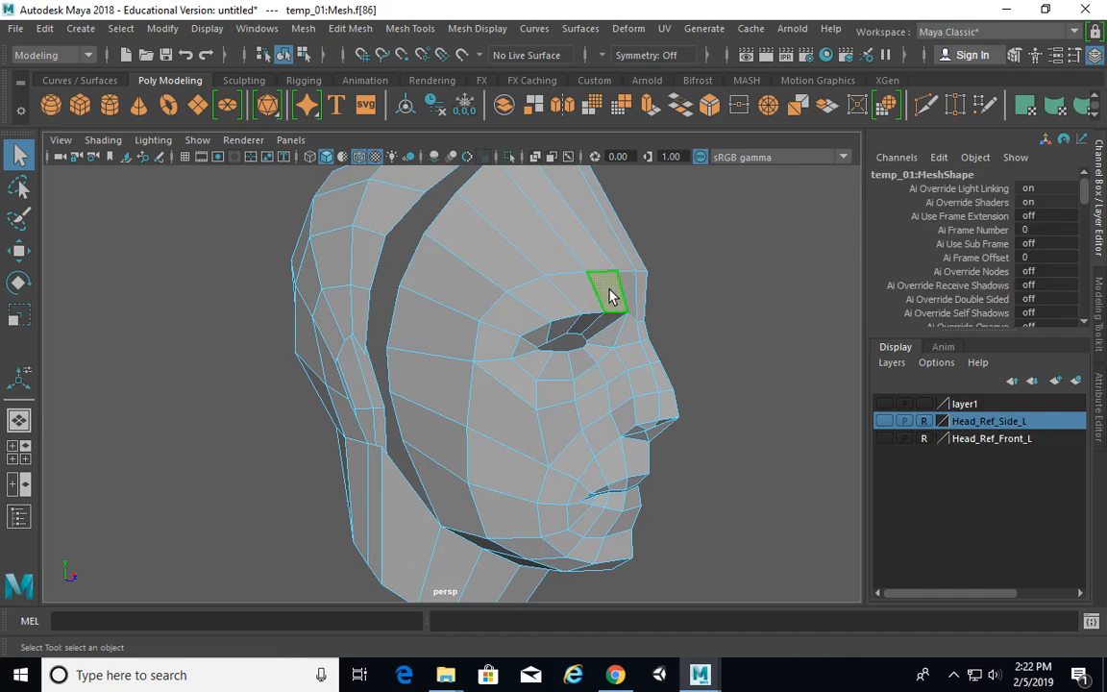
pyautogui.press('Delete')
pyautogui.hotkey('ctrl', 'z')
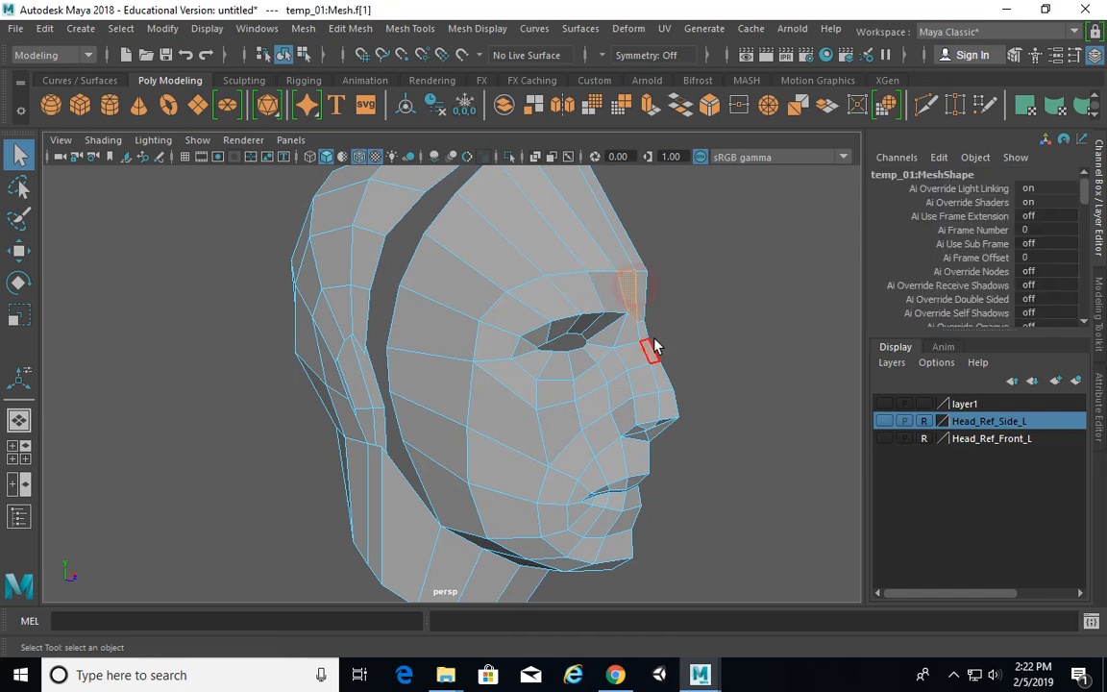
# Step: Check the faces between the inner brow and the bridge of the nose for hidden duplicates
pyautogui.keyDown('alt'); pyautogui.moveTo(598, 350); pyautogui.dragTo(565, 311); pyautogui.keyUp('alt')
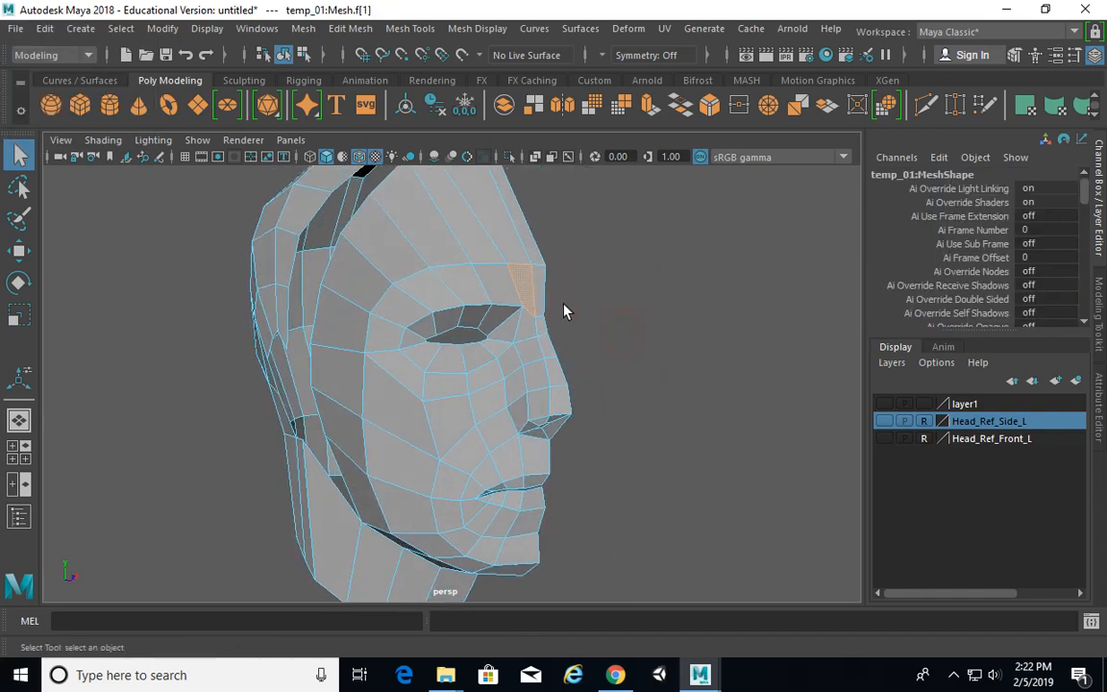
pyautogui.click(565, 305)
pyautogui.click(520, 283)
pyautogui.click(558, 299)
pyautogui.click(542, 282)
pyautogui.click(548, 312)
pyautogui.click(542, 325)
pyautogui.click(550, 327)
# Step: Delete the hidden duplicate faces lining the eye opening, from the inner corner across to the outer corner
pyautogui.click(511, 329)
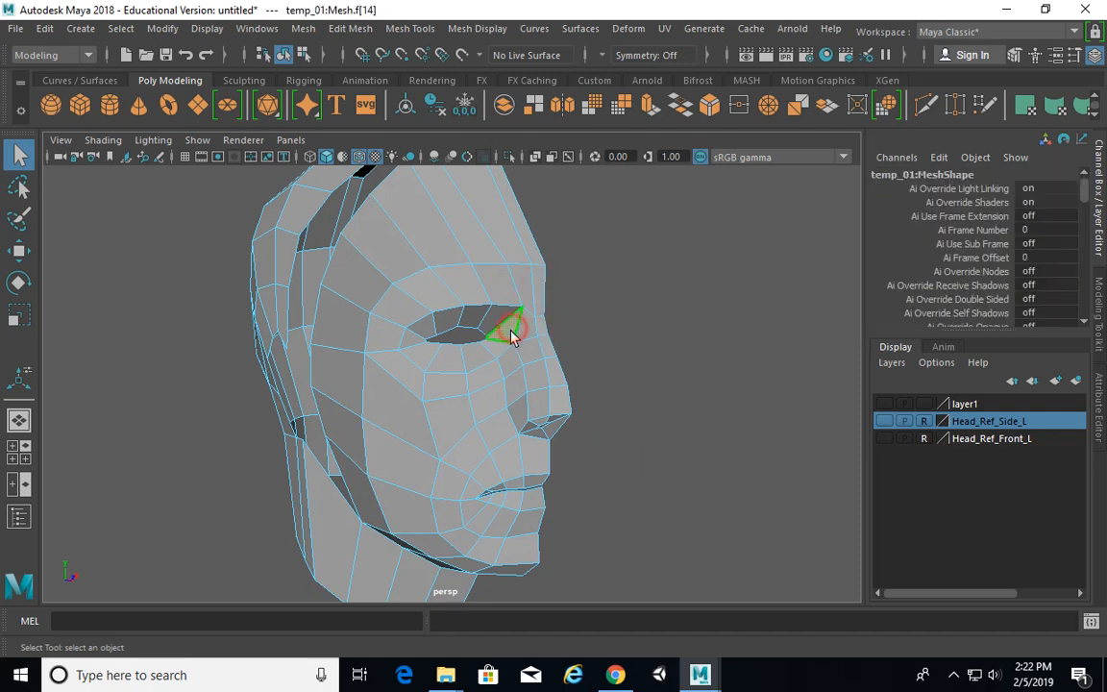
pyautogui.press('Delete')
pyautogui.click(498, 317)
pyautogui.press('Delete')
pyautogui.click(477, 316)
pyautogui.press('Delete')
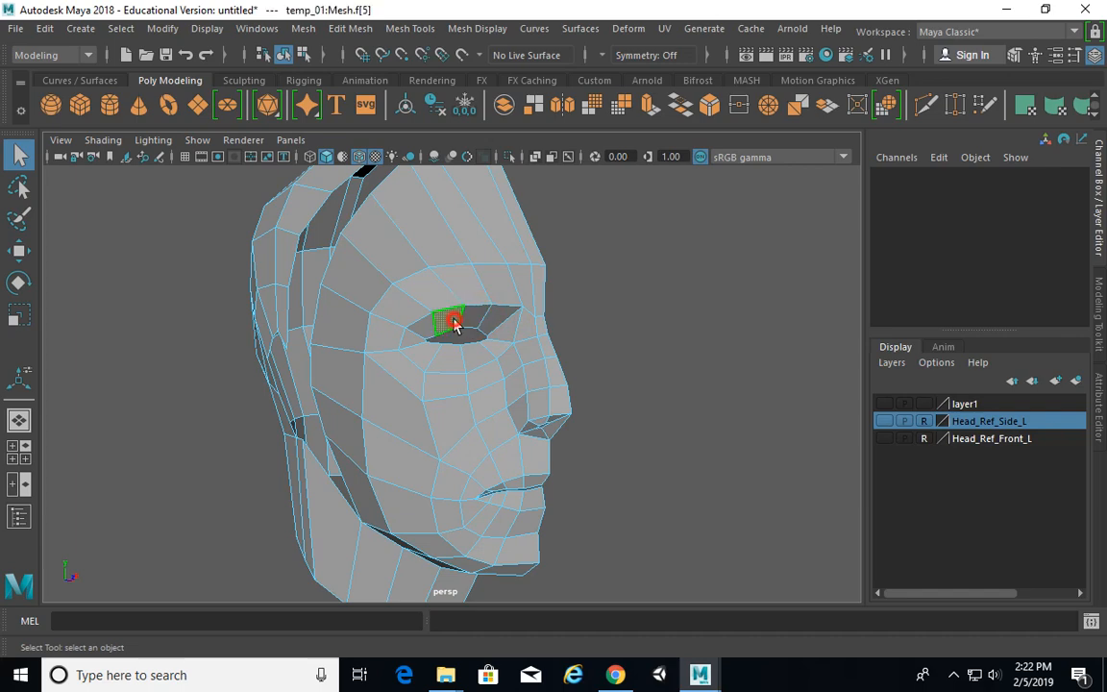
pyautogui.click(429, 333)
pyautogui.press('Delete')
# Step: Delete the hidden duplicate faces in the row directly below the eye, from the outer corner to the inner corner
pyautogui.click(416, 348)
pyautogui.press('Delete')
pyautogui.click(416, 355)
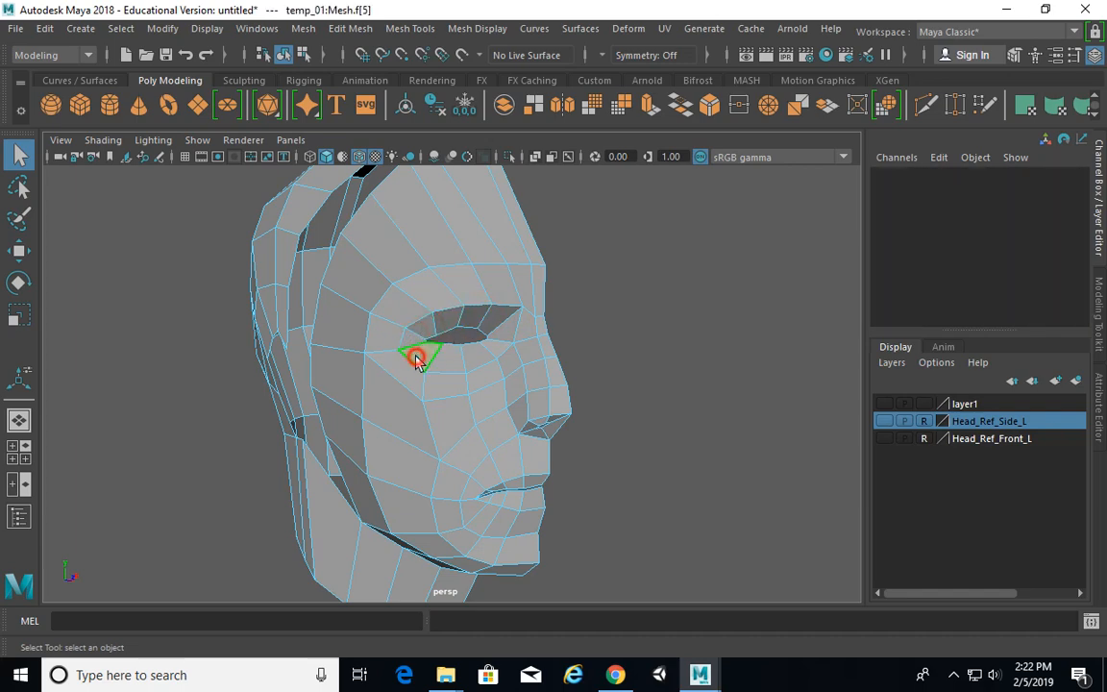
pyautogui.press('Delete')
pyautogui.click(446, 366)
pyautogui.press('Delete')
pyautogui.click(482, 362)
pyautogui.press('Delete')
pyautogui.click(502, 348)
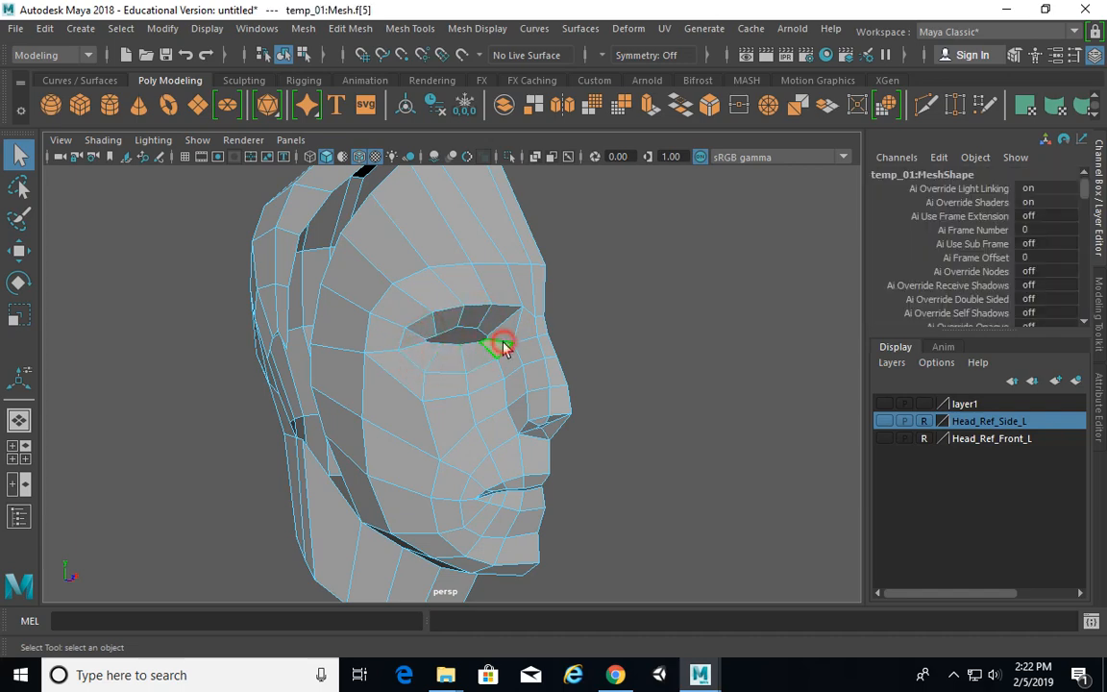
pyautogui.press('Delete')
pyautogui.press('Delete')
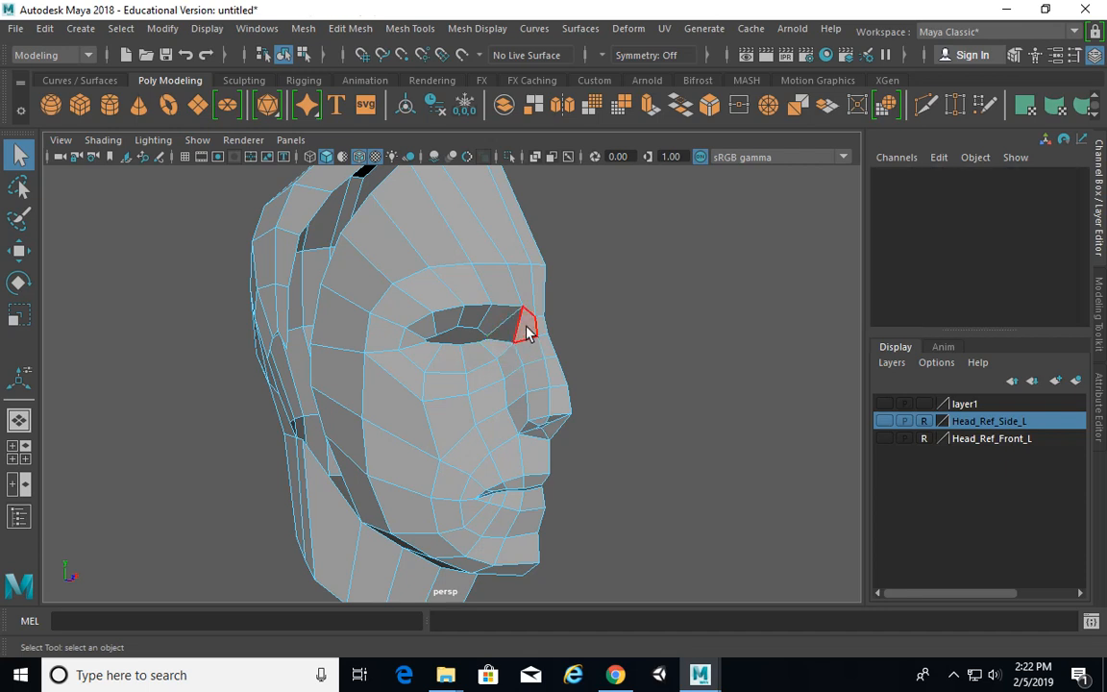
# Step: Test the faces between the inner eye corner and the nose bridge for duplicates, undoing each deletion
pyautogui.hotkey('ctrl', 'z')
pyautogui.press('Delete')
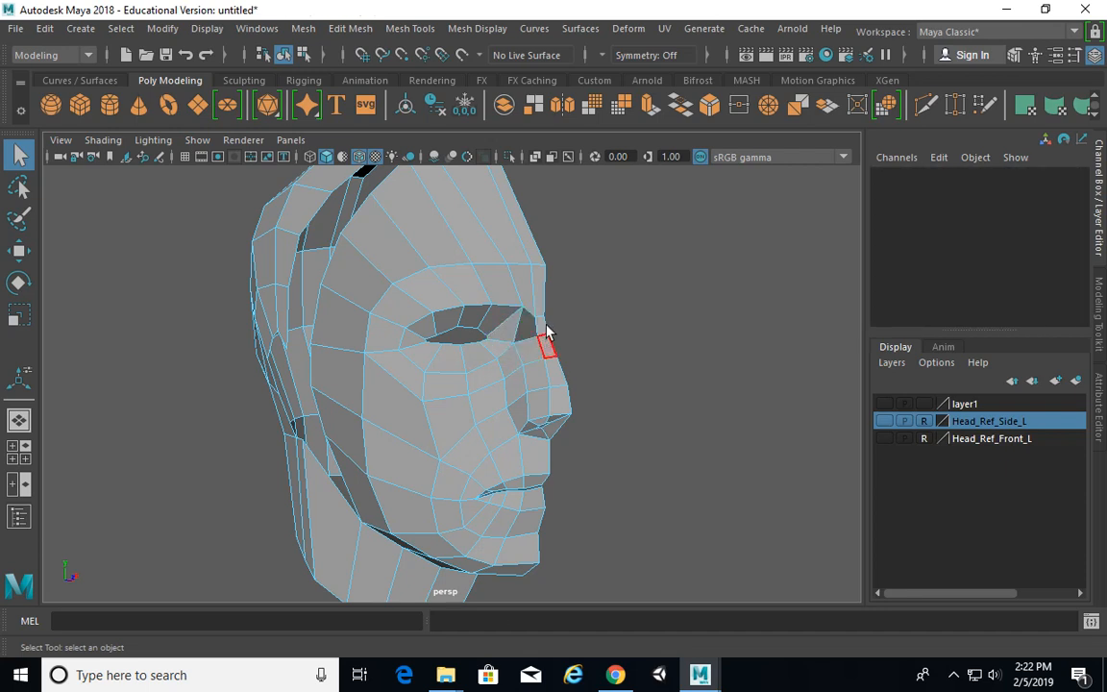
pyautogui.hotkey('ctrl', 'z')
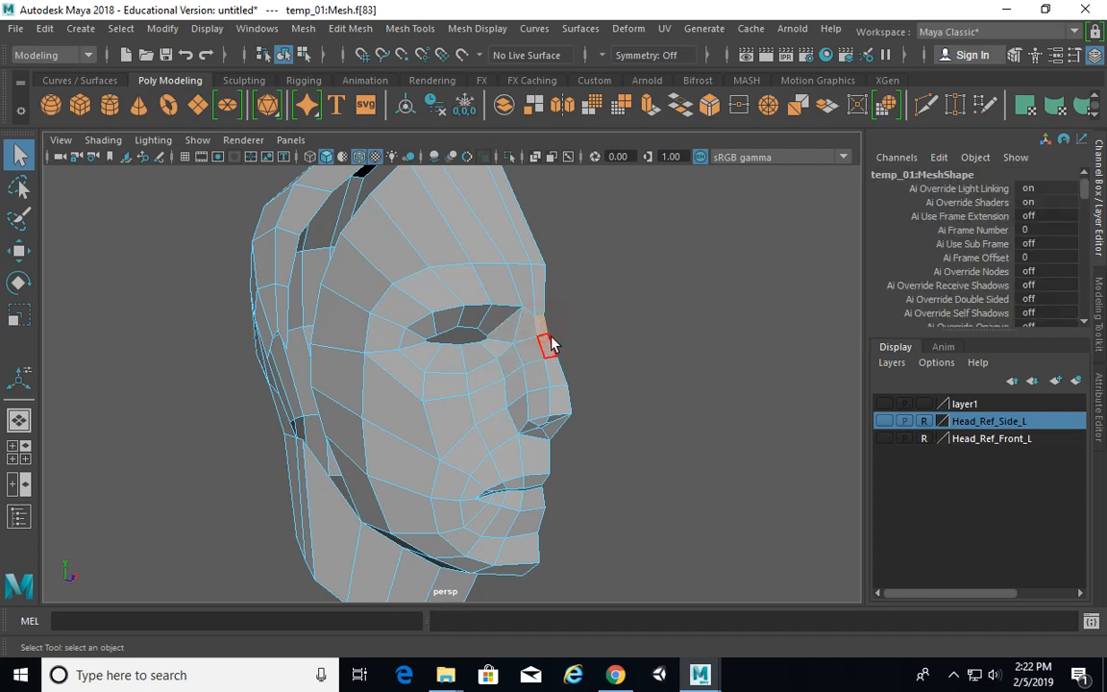
pyautogui.press('Delete')
pyautogui.hotkey('ctrl', 'z')
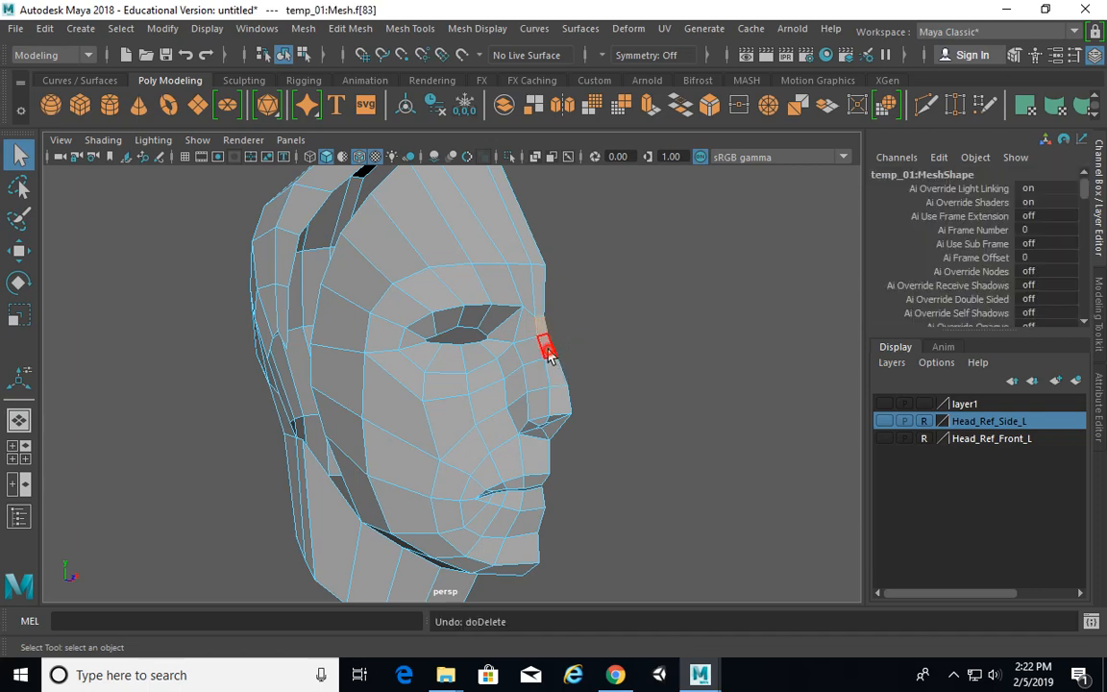
# Step: Delete the duplicate faces from the upper side of the nose along the second row under the eye
pyautogui.click(532, 354)
pyautogui.click(506, 365)
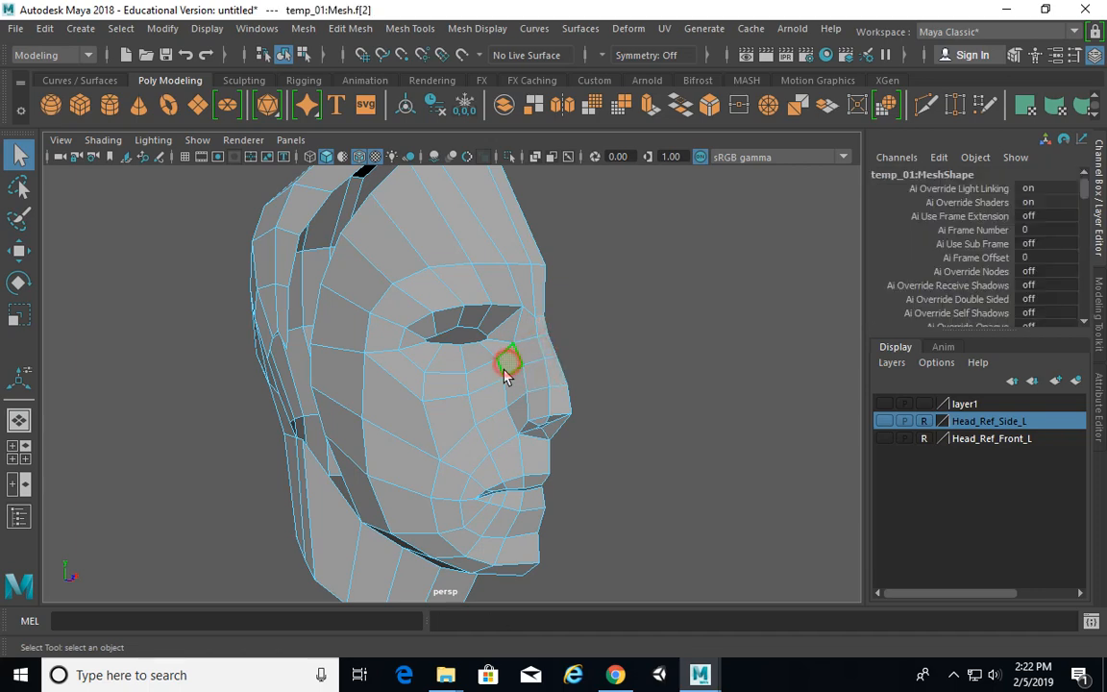
pyautogui.click(488, 373)
pyautogui.press('Delete')
pyautogui.click(439, 383)
pyautogui.press('Delete')
# Step: Test the face below the outer eye corner and the adjoining temple face for duplicates, restoring each one
pyautogui.click(415, 376)
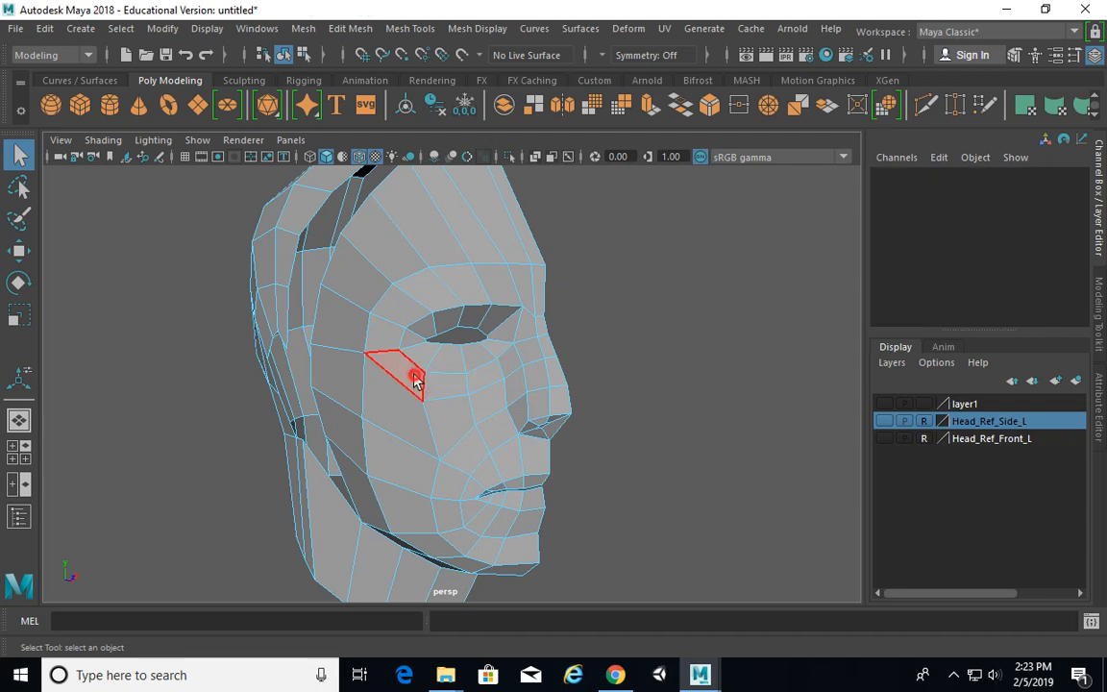
pyautogui.press('Delete')
pyautogui.click(379, 361)
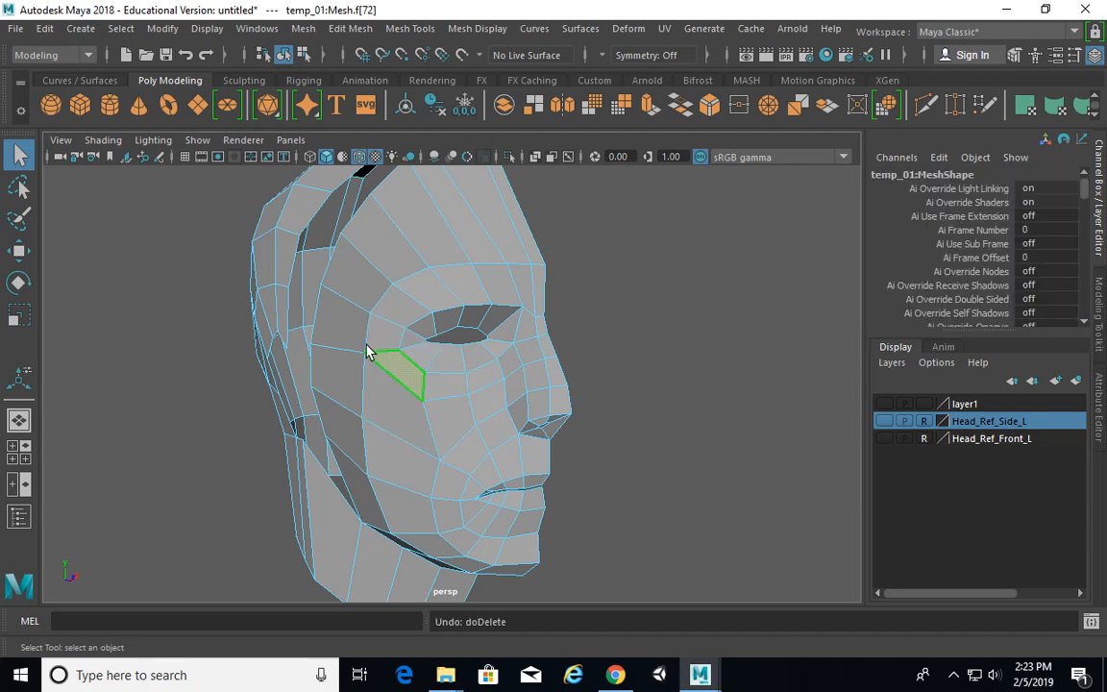
pyautogui.press('Delete')
pyautogui.click(351, 337)
pyautogui.press('Delete')
pyautogui.hotkey('ctrl', 'z')
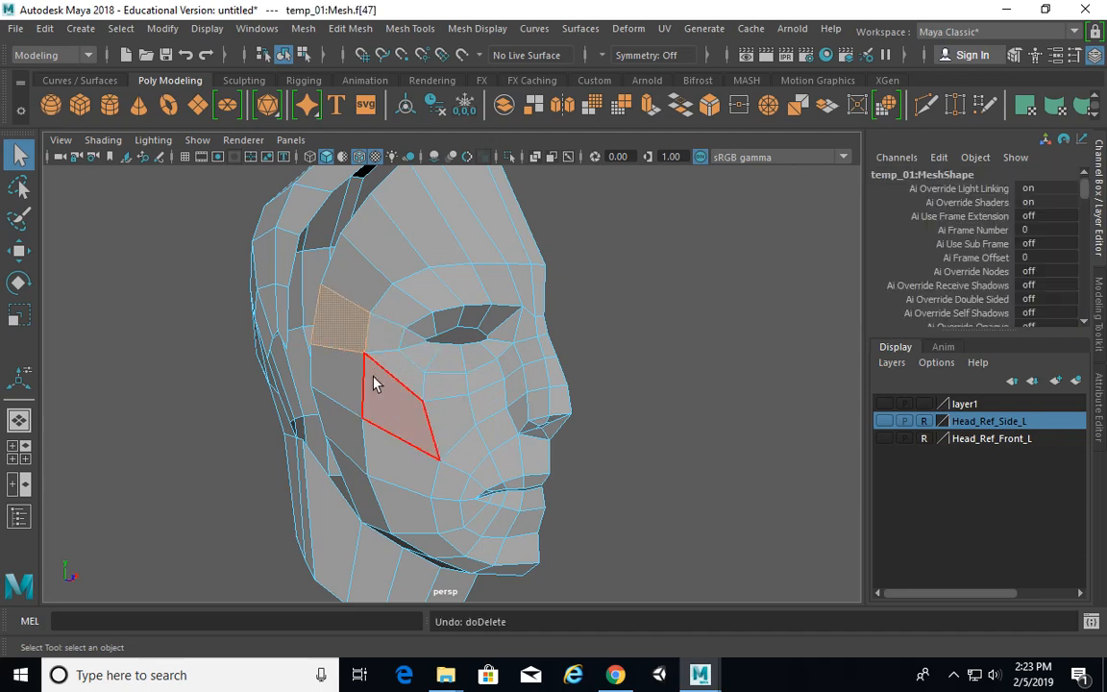
# Step: Test the two large outer cheek faces below the temple for duplicates, undoing each deletion
pyautogui.click(353, 383)
pyautogui.press('Delete')
pyautogui.click(388, 399)
pyautogui.press('Delete')
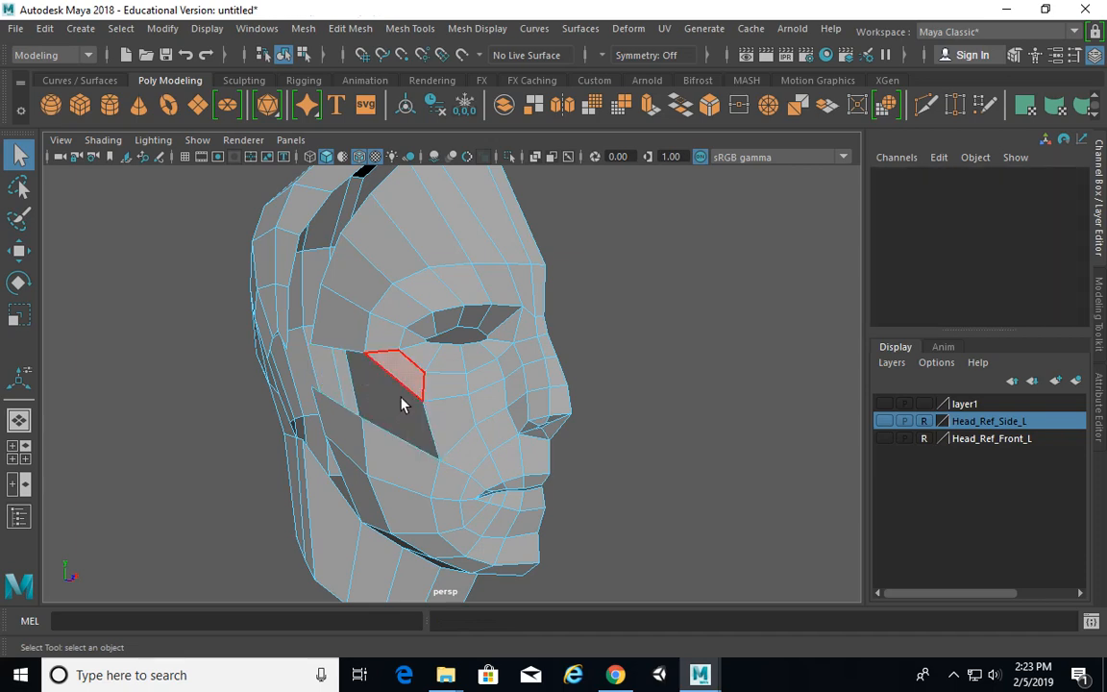
pyautogui.hotkey('ctrl', 'z')
pyautogui.hotkey('ctrl', 'a')
pyautogui.hotkey('ctrl', 'z')
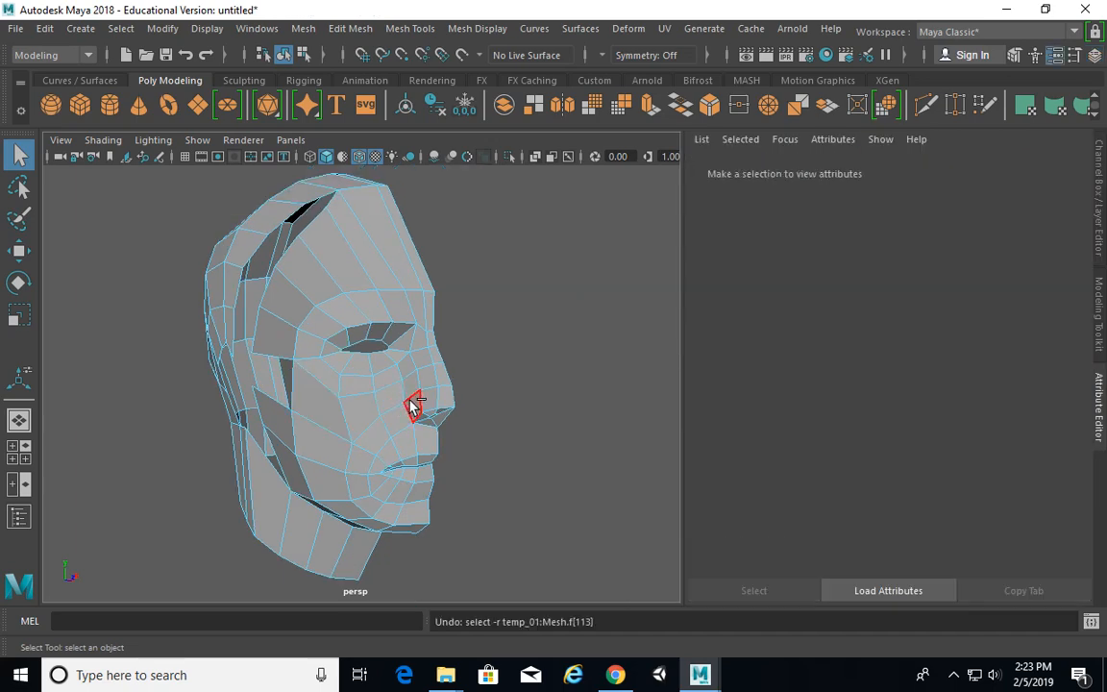
pyautogui.click(351, 394)
pyautogui.keyDown('alt'); pyautogui.moveTo(350, 394); pyautogui.dragTo(423, 399); pyautogui.keyUp('alt')
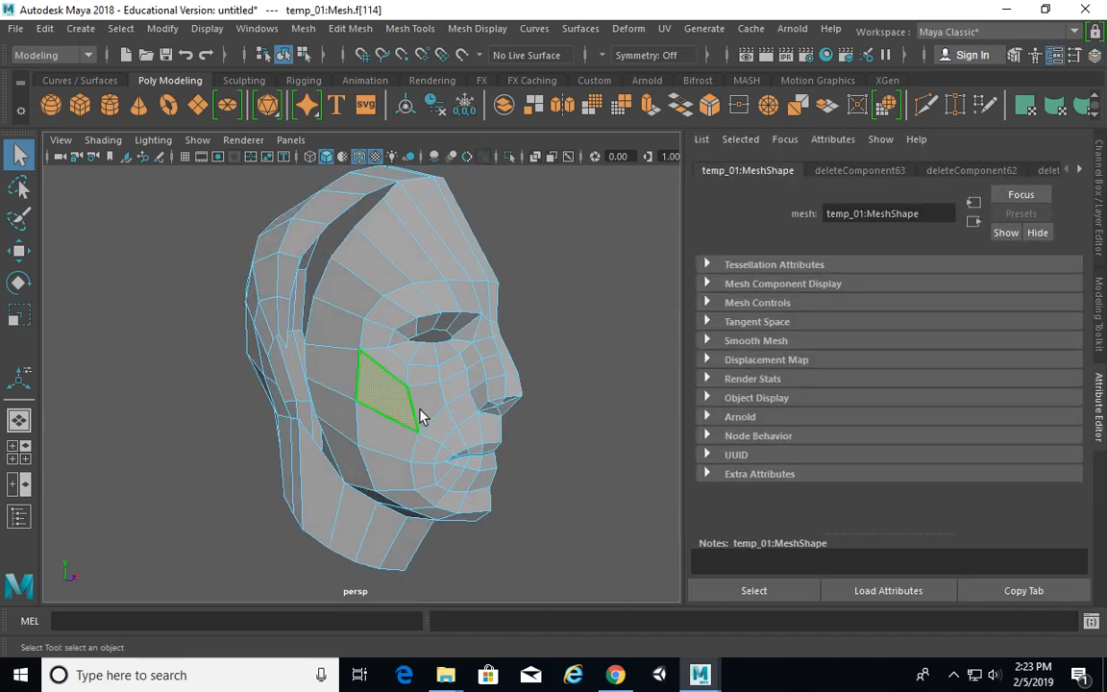
pyautogui.press('Delete')
pyautogui.hotkey('ctrl', 'z')
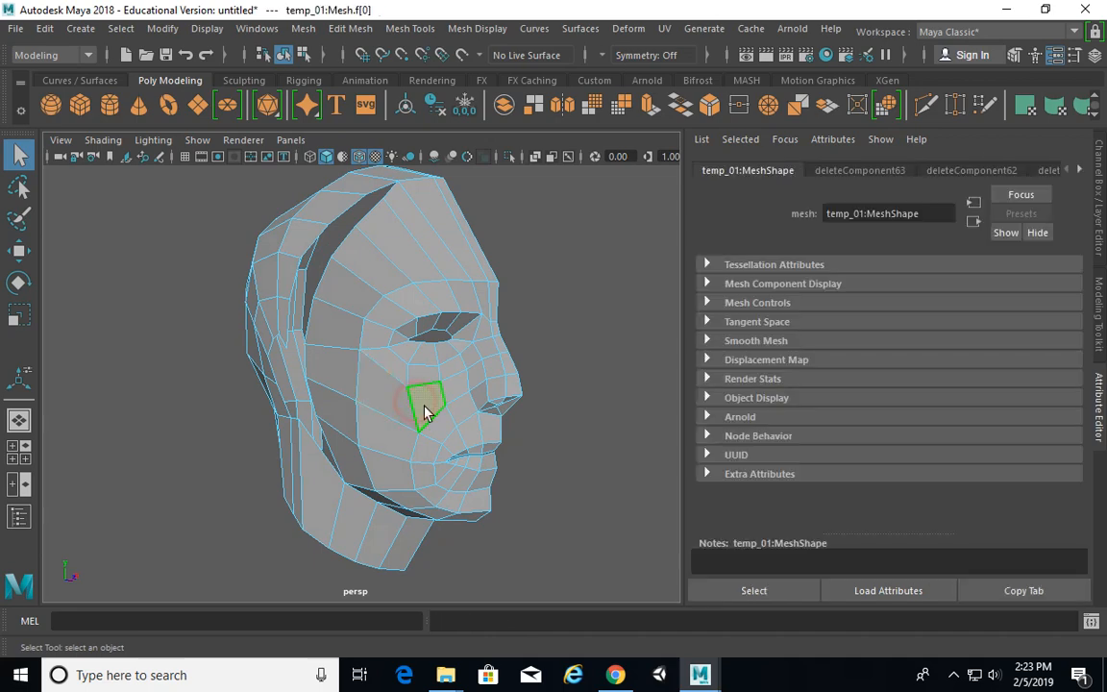
# Step: Delete the duplicate faces on the cheek beside the nose and on the side of the nose down to the nostril
pyautogui.press('Delete')
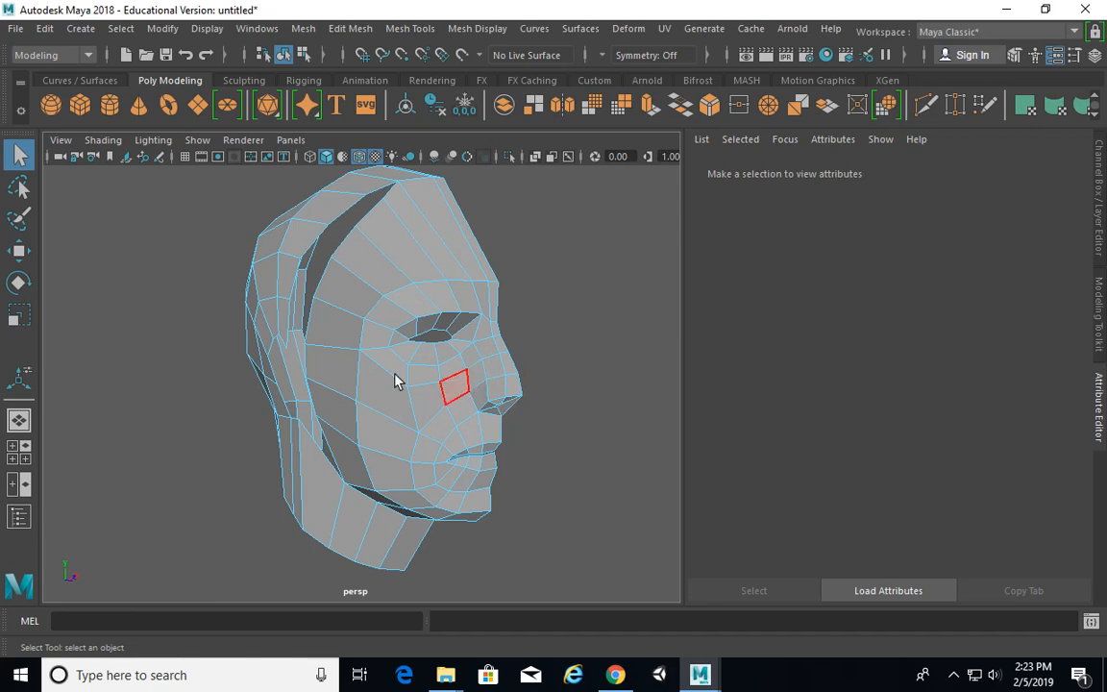
pyautogui.scroll(5, 451, 391)
pyautogui.click(585, 353)
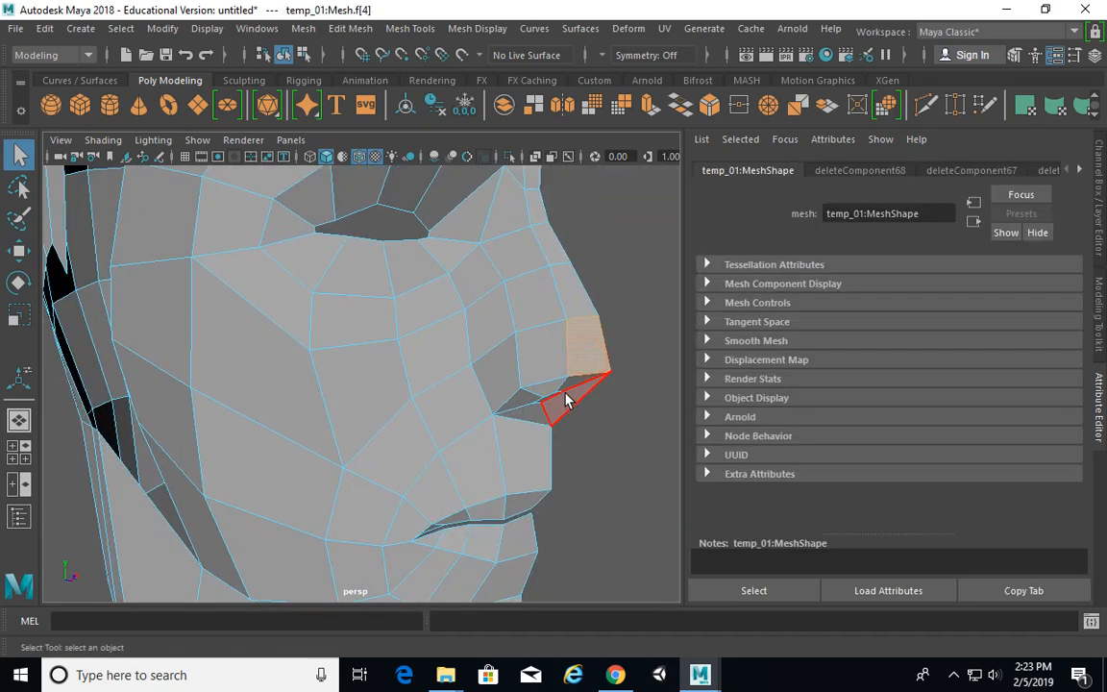
pyautogui.hotkey('ctrl', 'z')
pyautogui.click(506, 377)
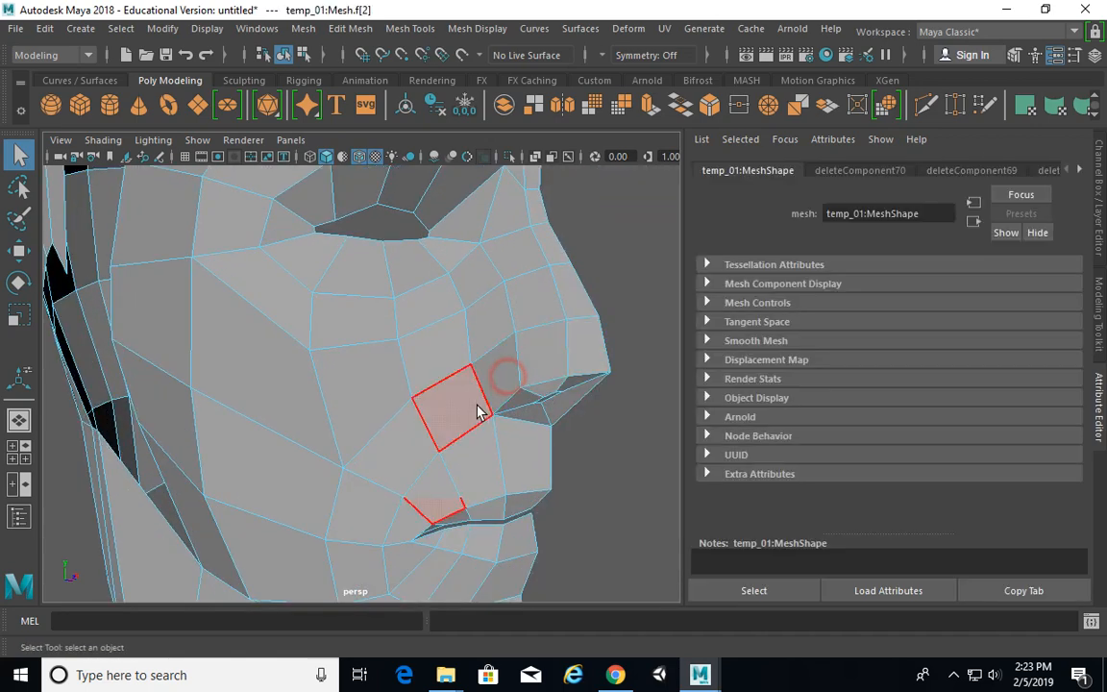
# Step: Delete the duplicate faces running from beside the nostril past the mouth corner to the lower cheek
pyautogui.click(470, 408)
pyautogui.click(433, 442)
pyautogui.click(371, 509)
pyautogui.click(371, 512)
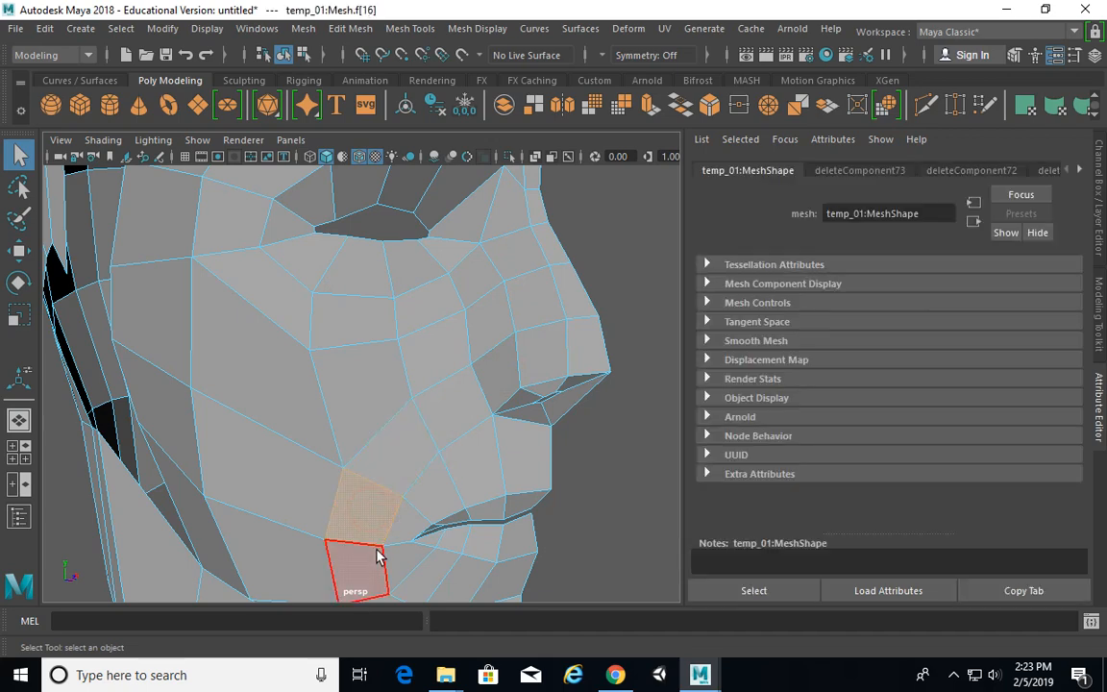
pyautogui.hotkey('ctrl', 'z')
pyautogui.keyDown('alt'); pyautogui.moveTo(388, 514); pyautogui.dragTo(328, 398); pyautogui.keyUp('alt')
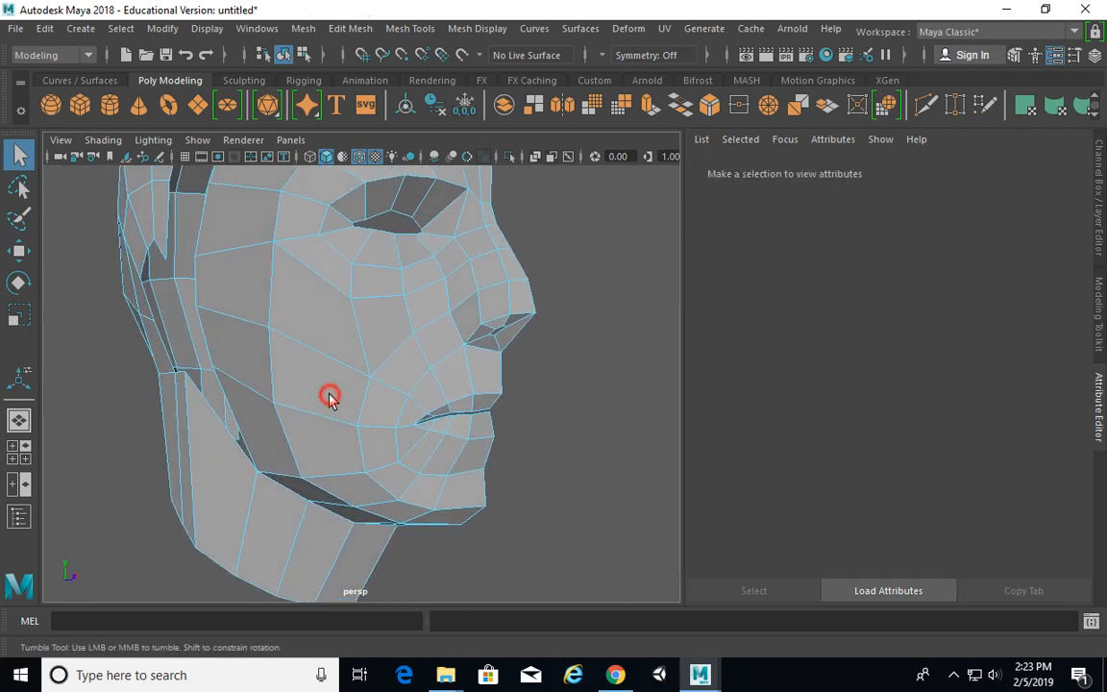
pyautogui.click(330, 395)
# Step: Test the rear cheek face above the jaw angle for a duplicate, undoing the deletion
pyautogui.click(250, 373)
pyautogui.click(277, 452)
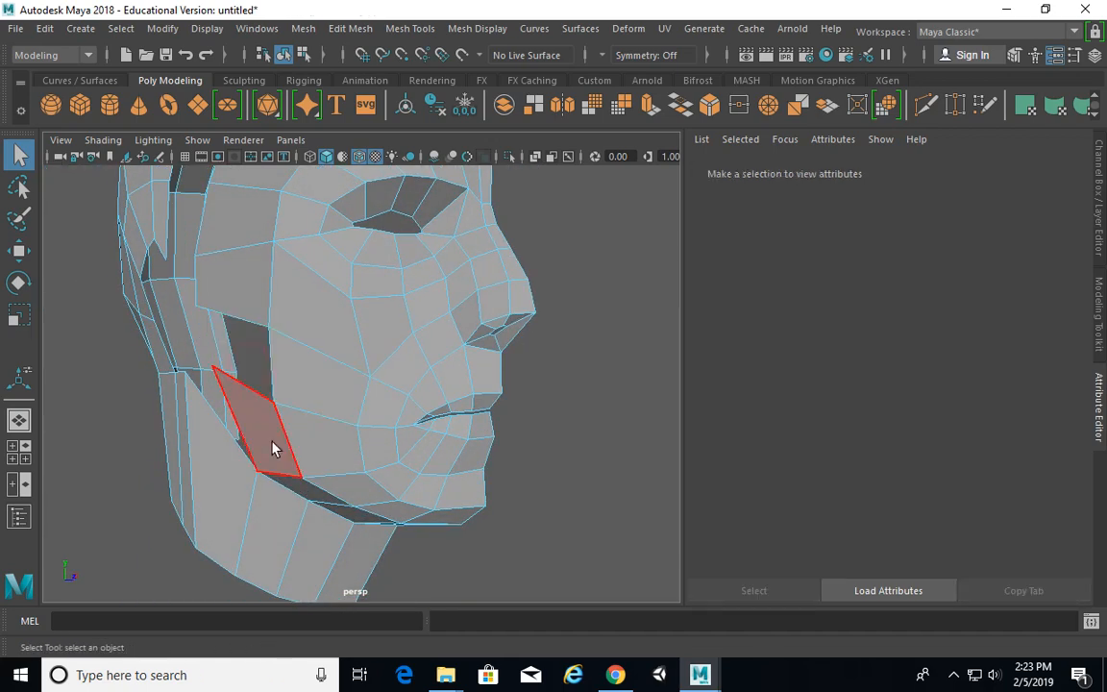
pyautogui.hotkey('ctrl', 'z')
pyautogui.click(300, 443)
pyautogui.hotkey('ctrl', 'z')
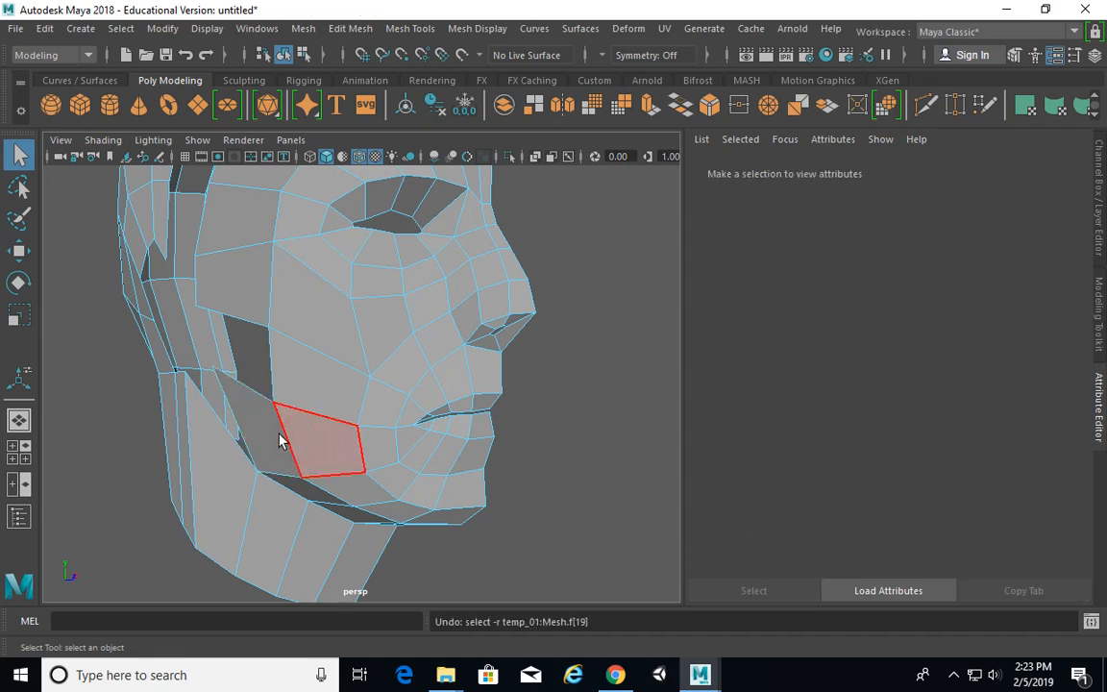
pyautogui.hotkey('ctrl', 'z')
# Step: Test the jaw-angle face bordering the neck gap for a duplicate, restoring it
pyautogui.click(272, 436)
pyautogui.press('Delete')
pyautogui.click(308, 445)
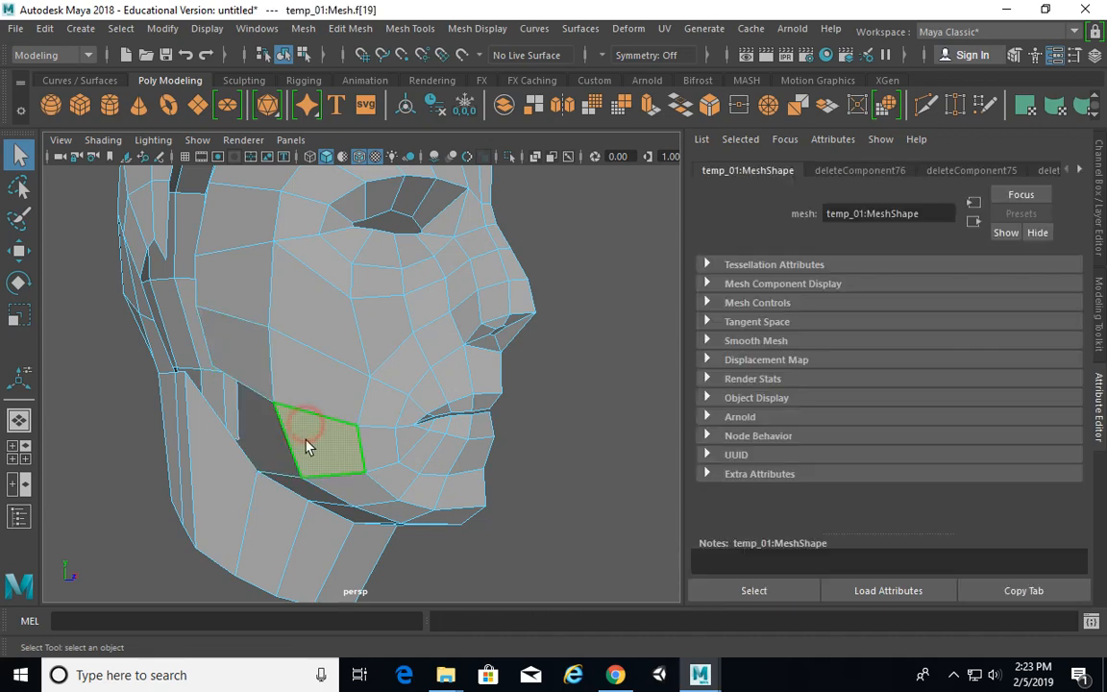
pyautogui.hotkey('ctrl', 'z')
pyautogui.click(321, 446)
pyautogui.hotkey('ctrl', 'z')
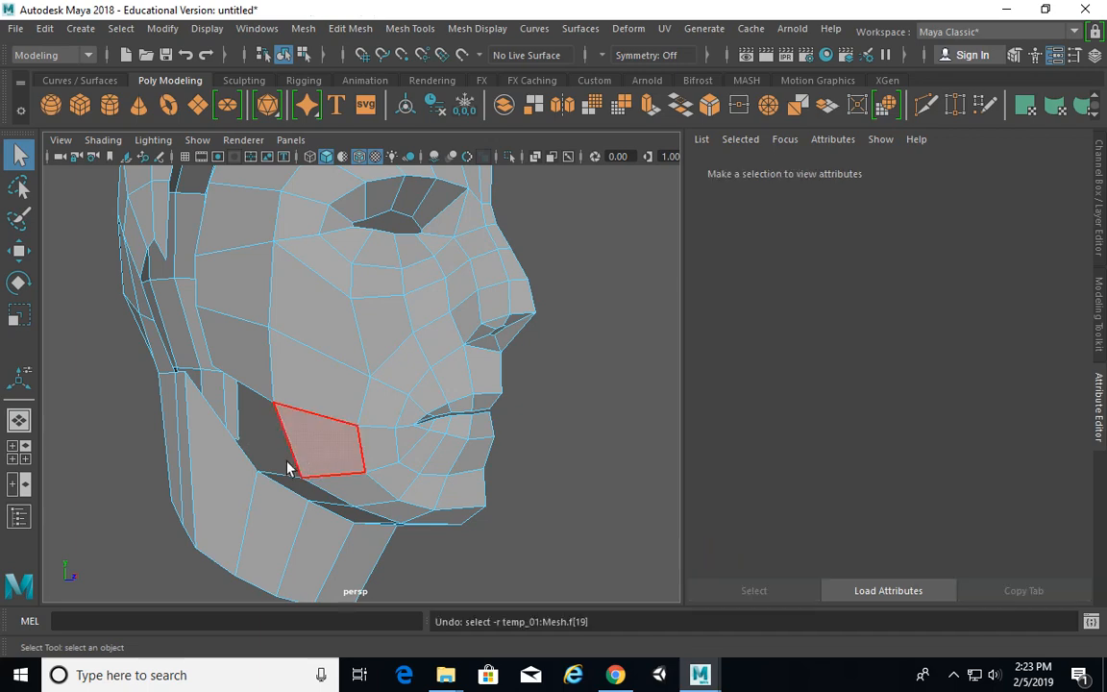
pyautogui.hotkey('ctrl', 'z')
pyautogui.hotkey('shift', 'z')
# Step: Delete the duplicate faces from the side of the jaw forward to below the mouth corner
pyautogui.click(341, 452)
pyautogui.press('Delete')
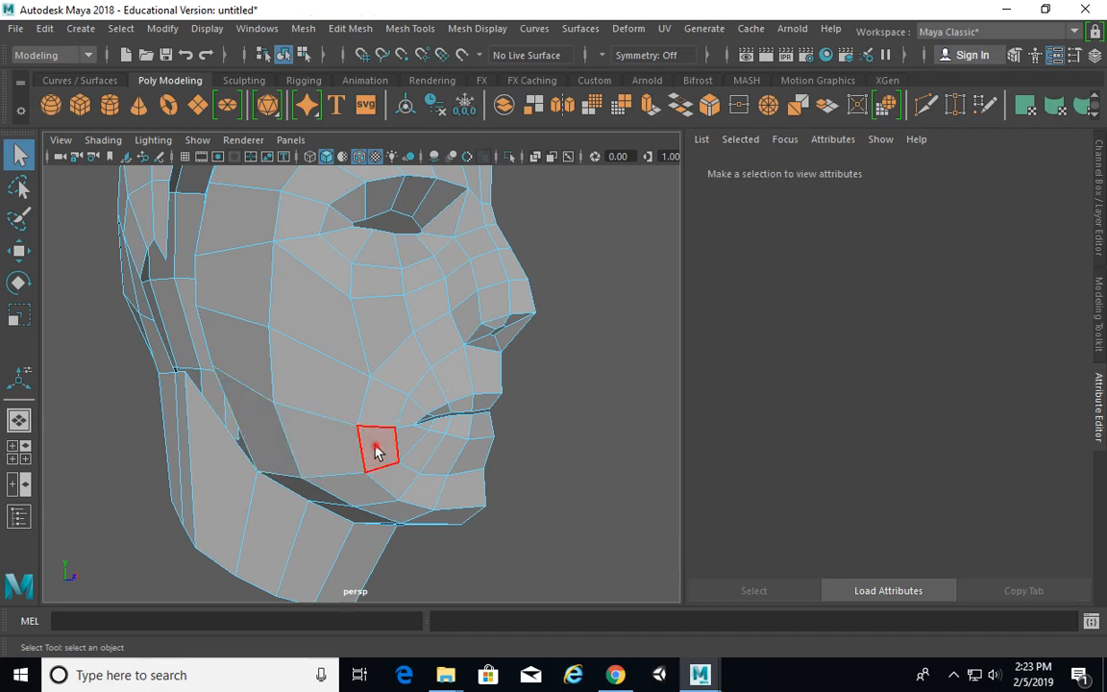
pyautogui.click(376, 448)
pyautogui.press('Delete')
pyautogui.click(405, 454)
pyautogui.press('Delete')
# Step: Delete the duplicate faces at the mouth corner and along the upper lip to the centre line
pyautogui.scroll(5, 352, 442)
pyautogui.click(450, 452)
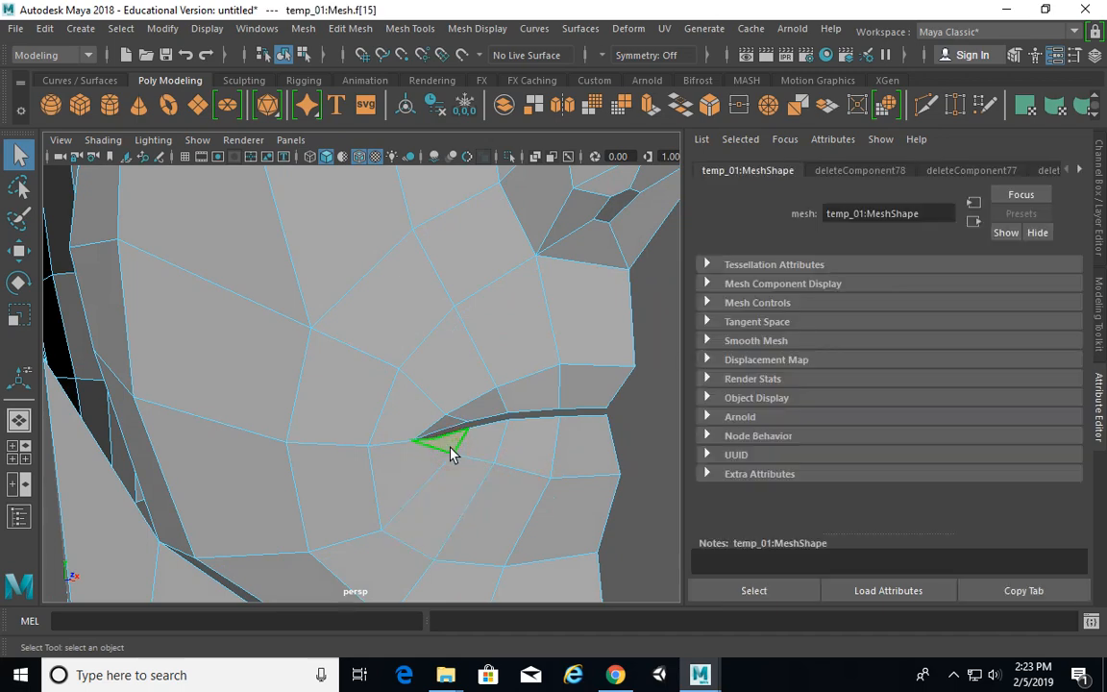
pyautogui.press('Delete')
pyautogui.click(450, 431)
pyautogui.press('Delete')
pyautogui.click(495, 415)
pyautogui.press('Delete')
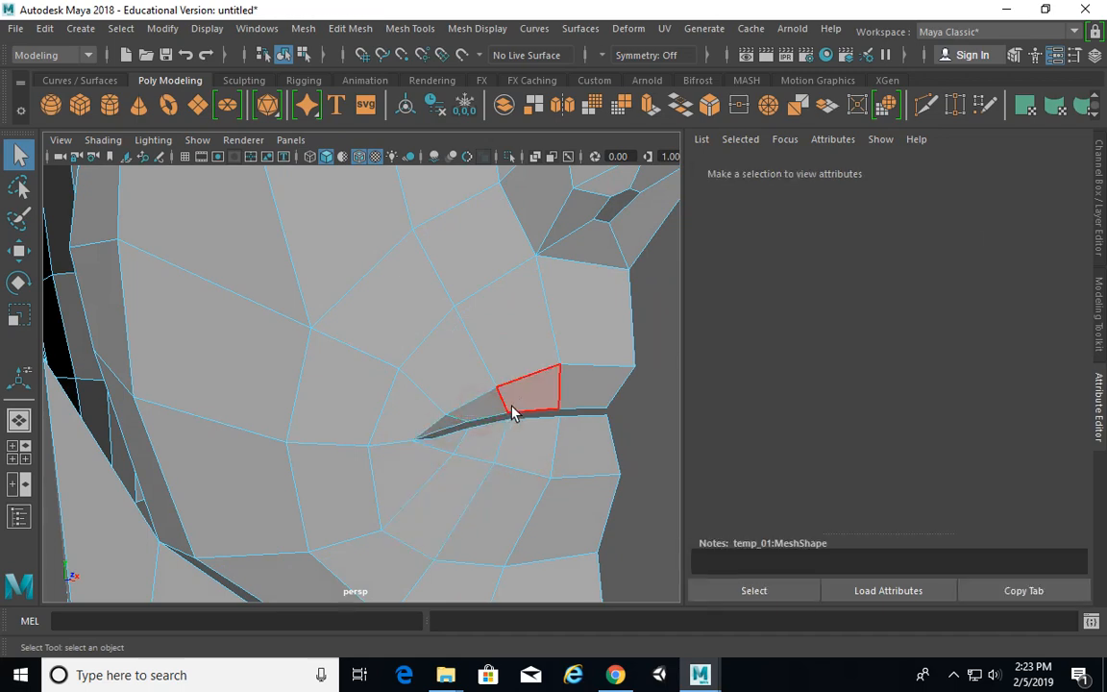
pyautogui.click(518, 404)
pyautogui.press('Delete')
pyautogui.click(574, 391)
pyautogui.press('Delete')
# Step: Delete the duplicate faces along the lower lip and in the row just beneath it
pyautogui.click(580, 437)
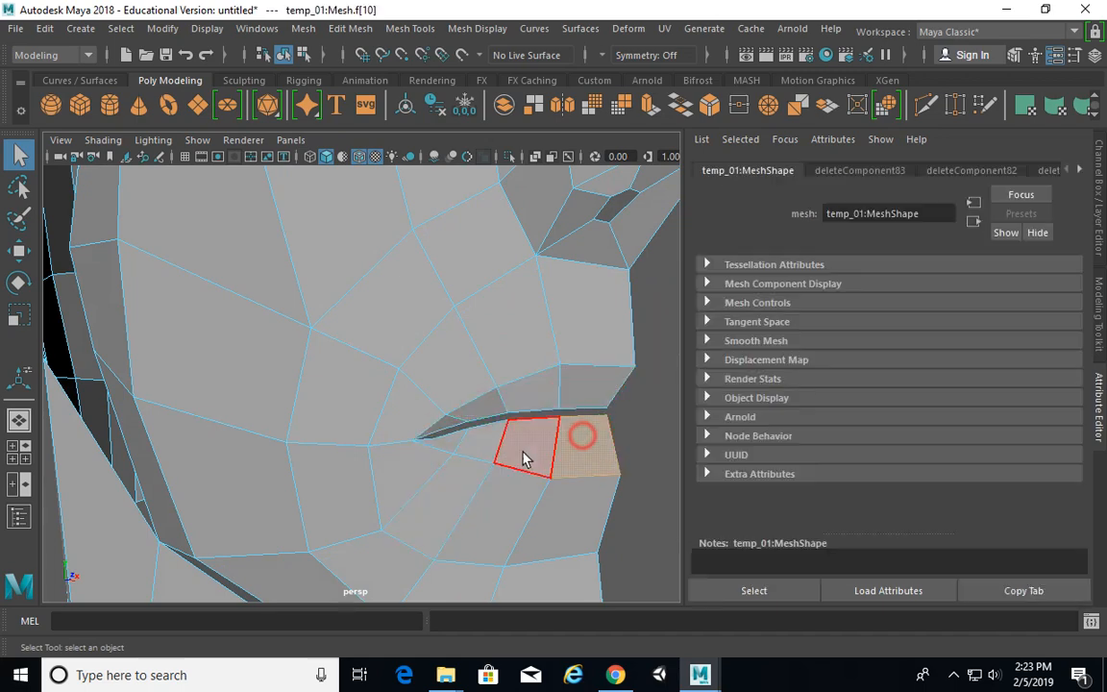
pyautogui.click(524, 458)
pyautogui.press('Delete')
pyautogui.click(524, 457)
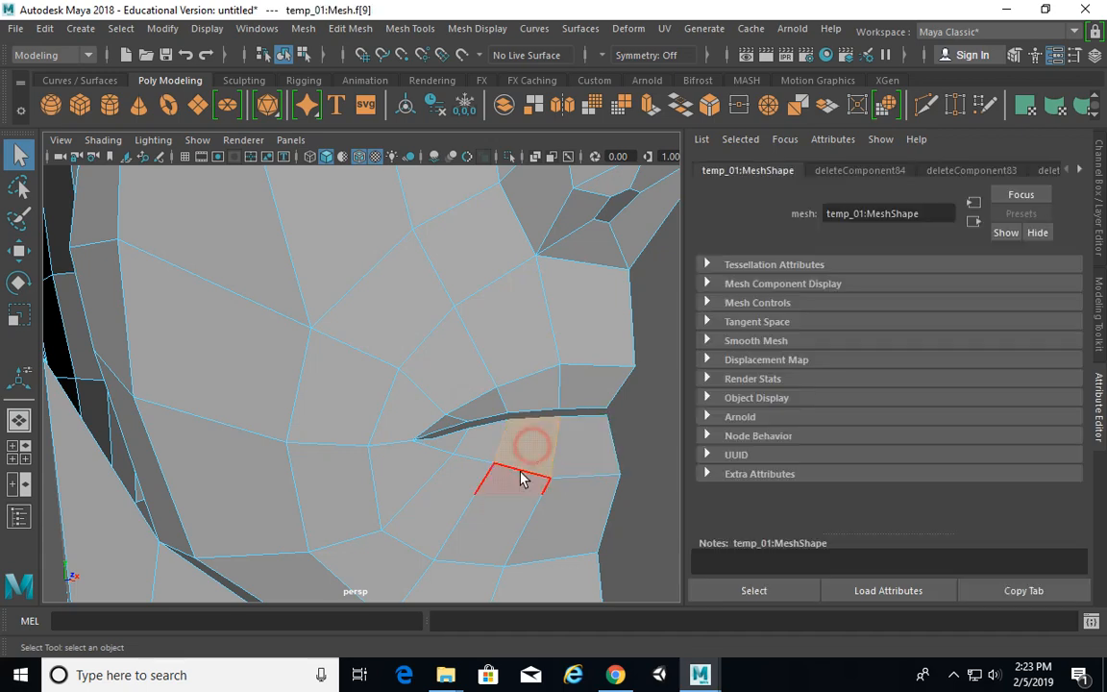
pyautogui.press('Delete')
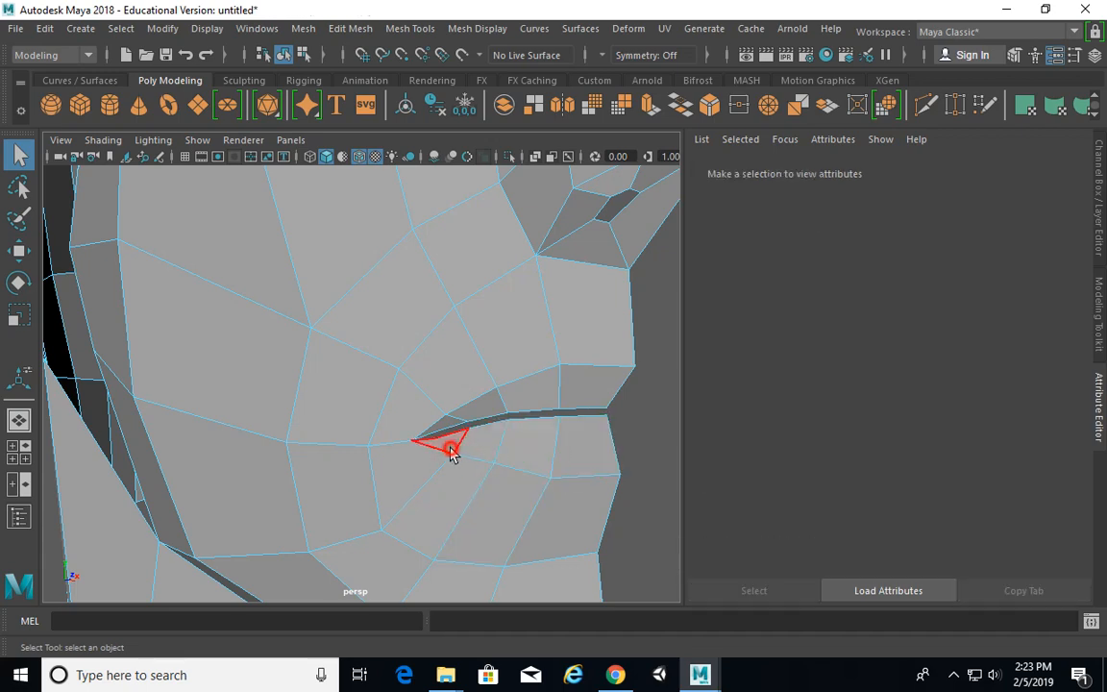
pyautogui.click(532, 487)
pyautogui.keyDown('alt'); pyautogui.moveTo(553, 470); pyautogui.dragTo(544, 423); pyautogui.keyUp('alt')
pyautogui.press('Delete')
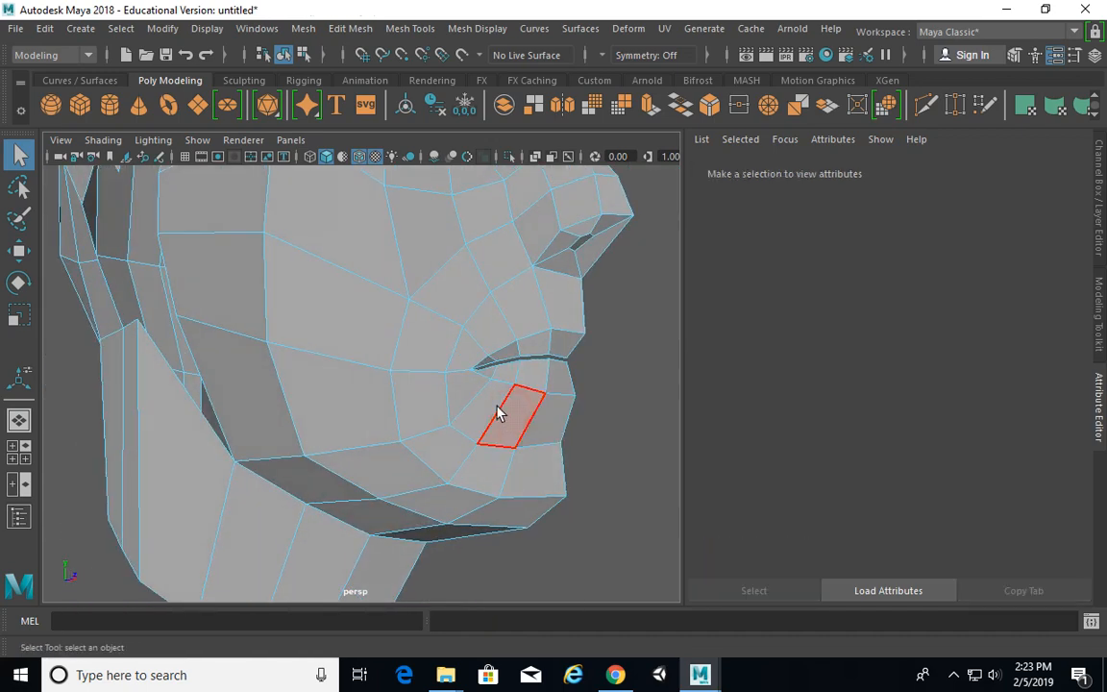
# Step: Test the face below the mouth corner for a duplicate, restoring it, and delete the duplicate face at the front of the chin
pyautogui.click(473, 404)
pyautogui.press('Delete')
pyautogui.click(457, 423)
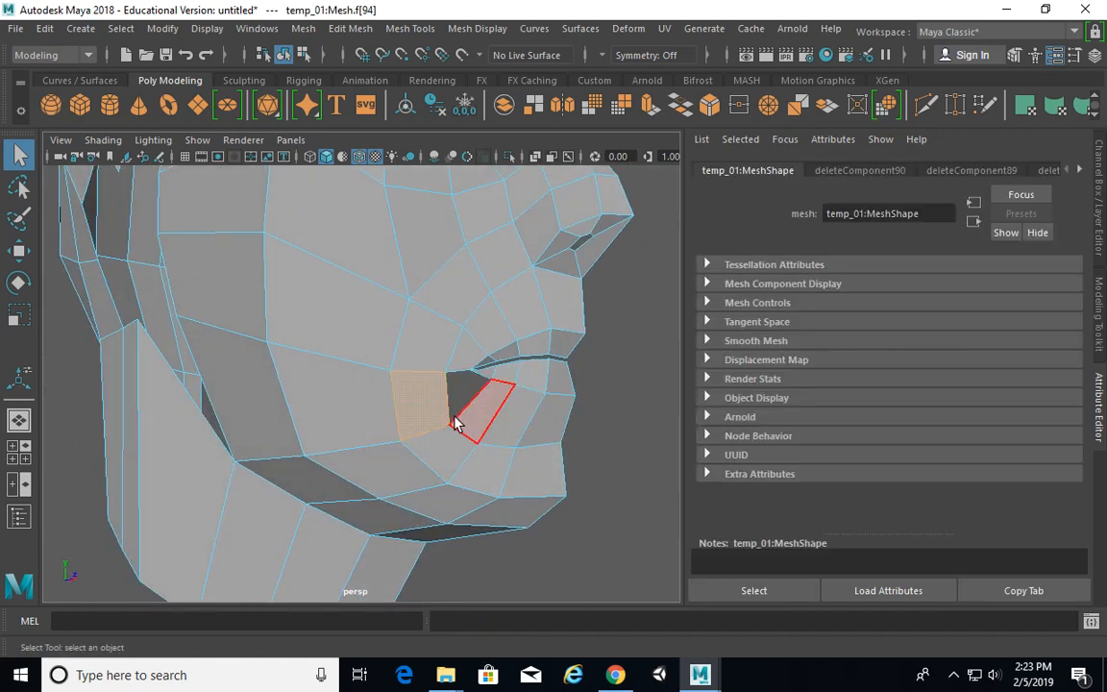
pyautogui.hotkey('ctrl', 'z')
pyautogui.hotkey('ctrl', 'z')
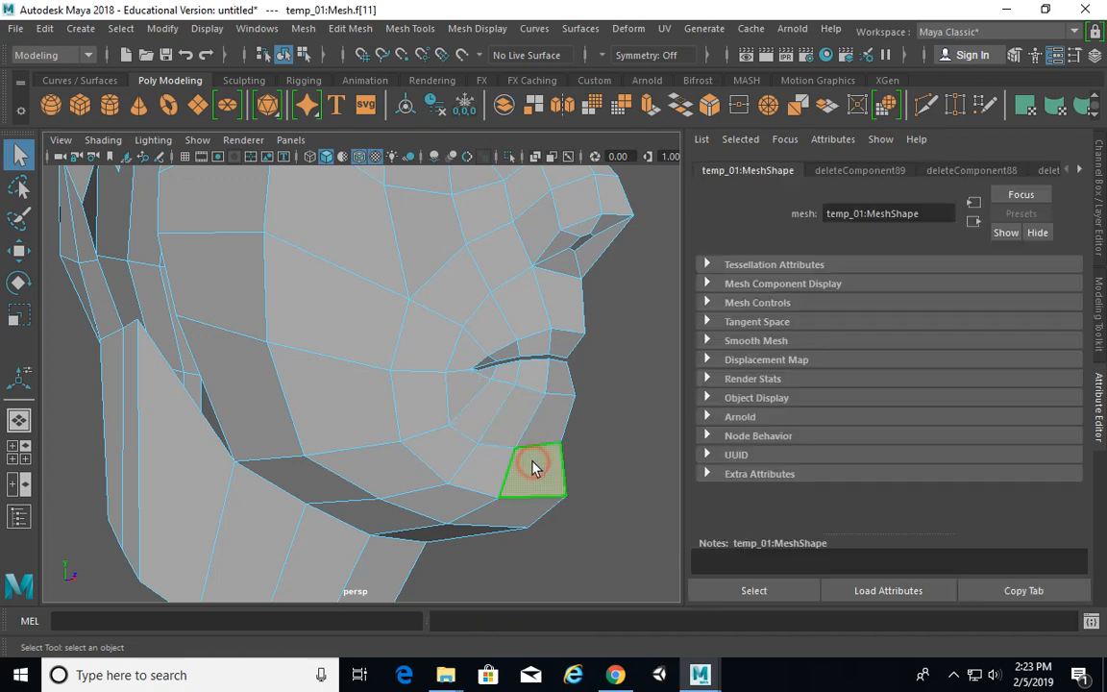
pyautogui.press('Delete')
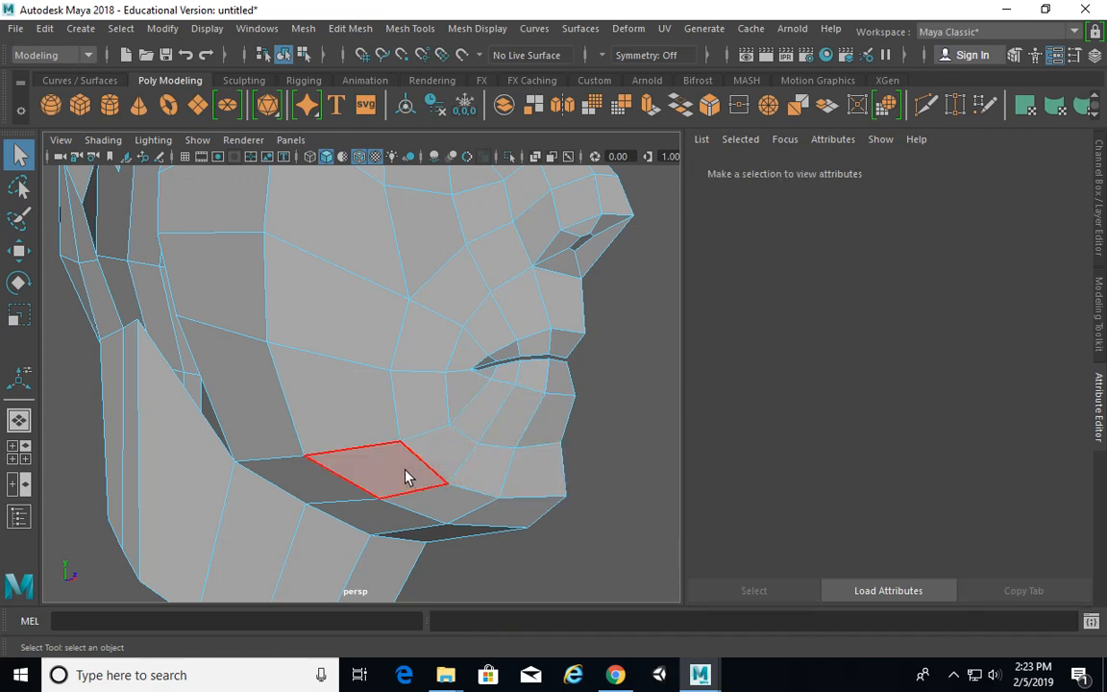
# Step: Delete the duplicate faces along the jawline and under the chin, and check the head in smooth preview
pyautogui.click(390, 483)
pyautogui.press('Delete')
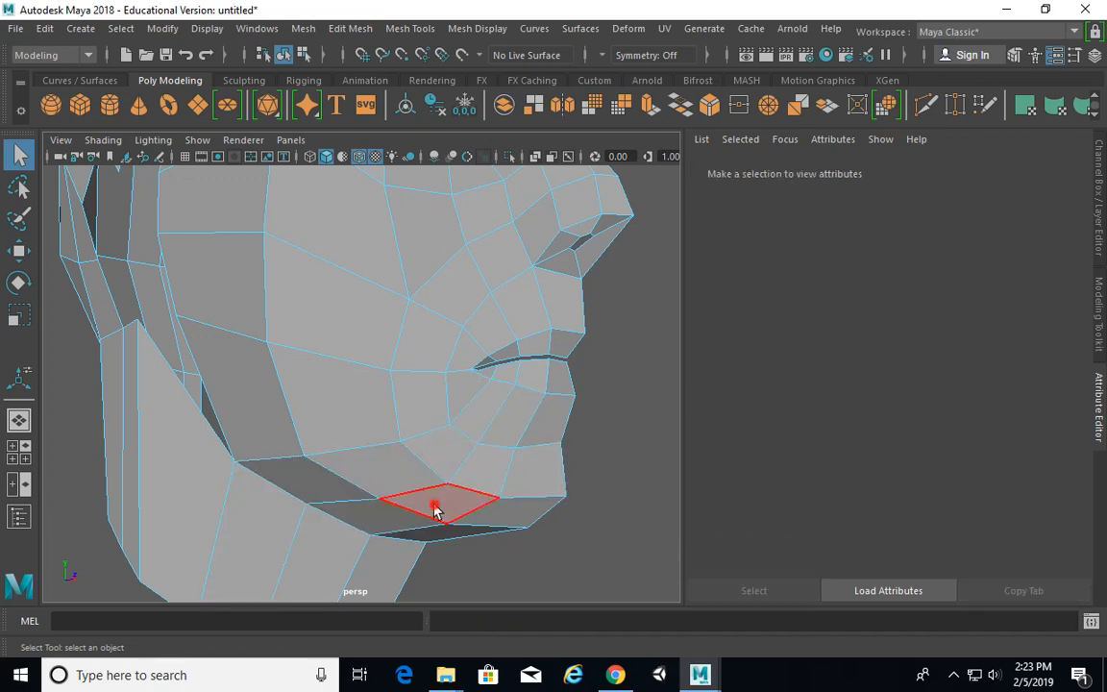
pyautogui.click(465, 538)
pyautogui.press('Delete')
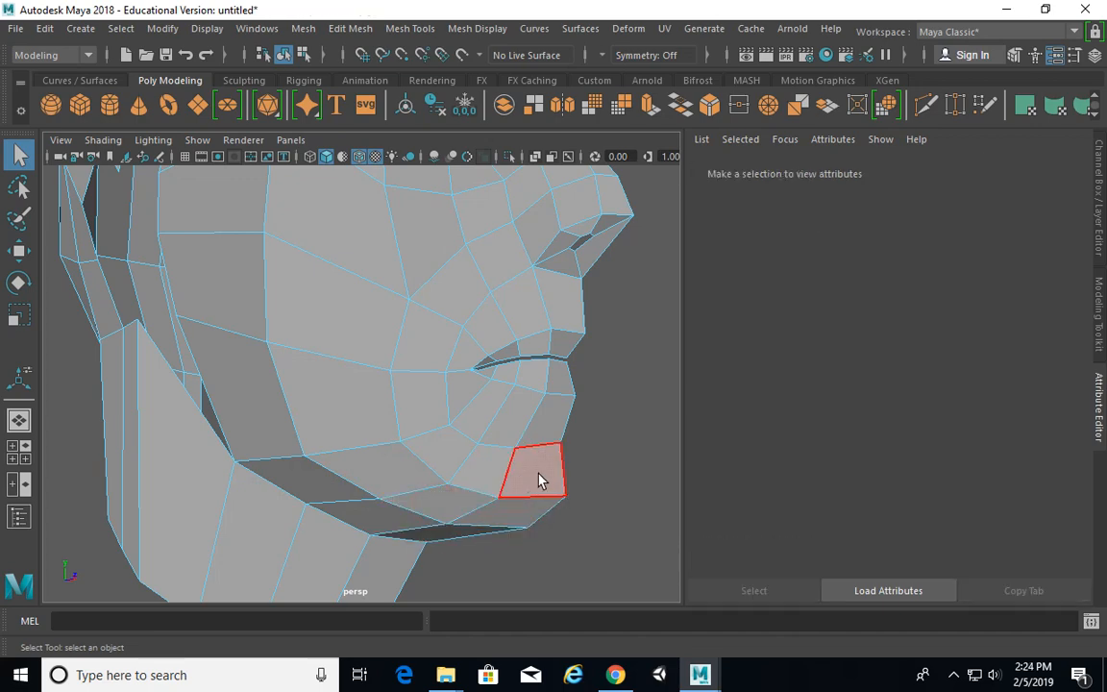
pyautogui.scroll(-5, 461, 432)
pyautogui.keyDown('alt'); pyautogui.moveTo(461, 431); pyautogui.dragTo(456, 392); pyautogui.keyUp('alt')
pyautogui.keyDown('alt'); pyautogui.moveTo(471, 406); pyautogui.dragTo(500, 466, button='middle'); pyautogui.keyUp('alt')
pyautogui.press('3')
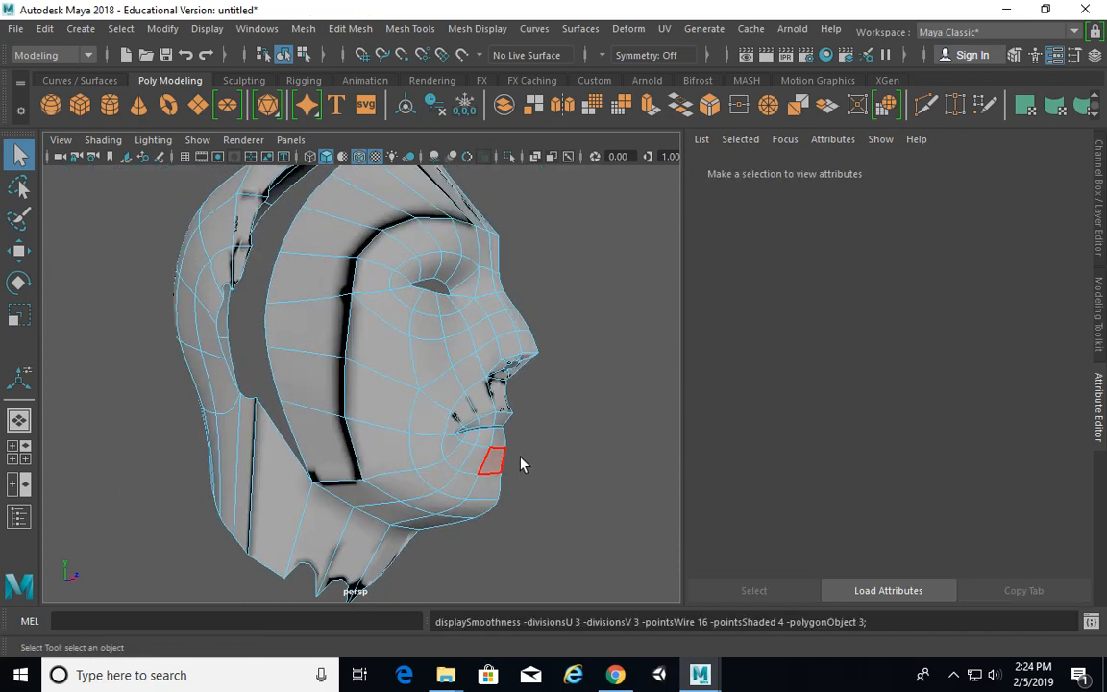
pyautogui.scroll(-2, 521, 457)
pyautogui.keyDown('alt'); pyautogui.moveTo(521, 456); pyautogui.dragTo(324, 452); pyautogui.keyUp('alt')
pyautogui.press('1')
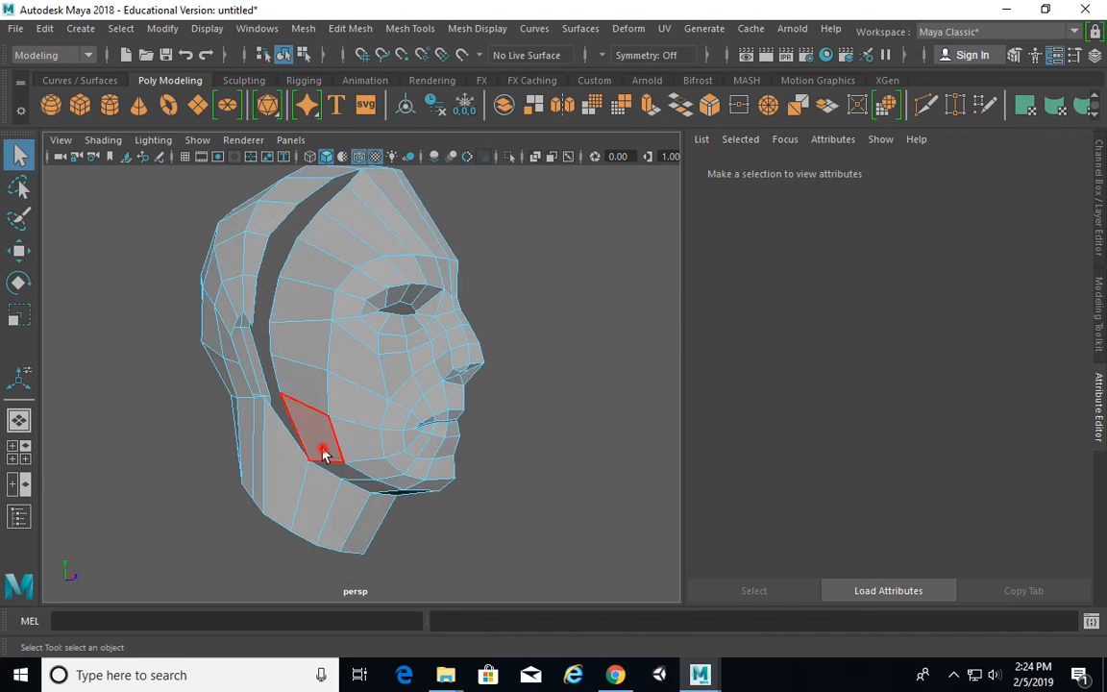
# Step: Test the faces at the jaw corner and on the cheek for duplicates, restoring each one
pyautogui.click(324, 452)
pyautogui.press('Delete')
pyautogui.click(336, 404)
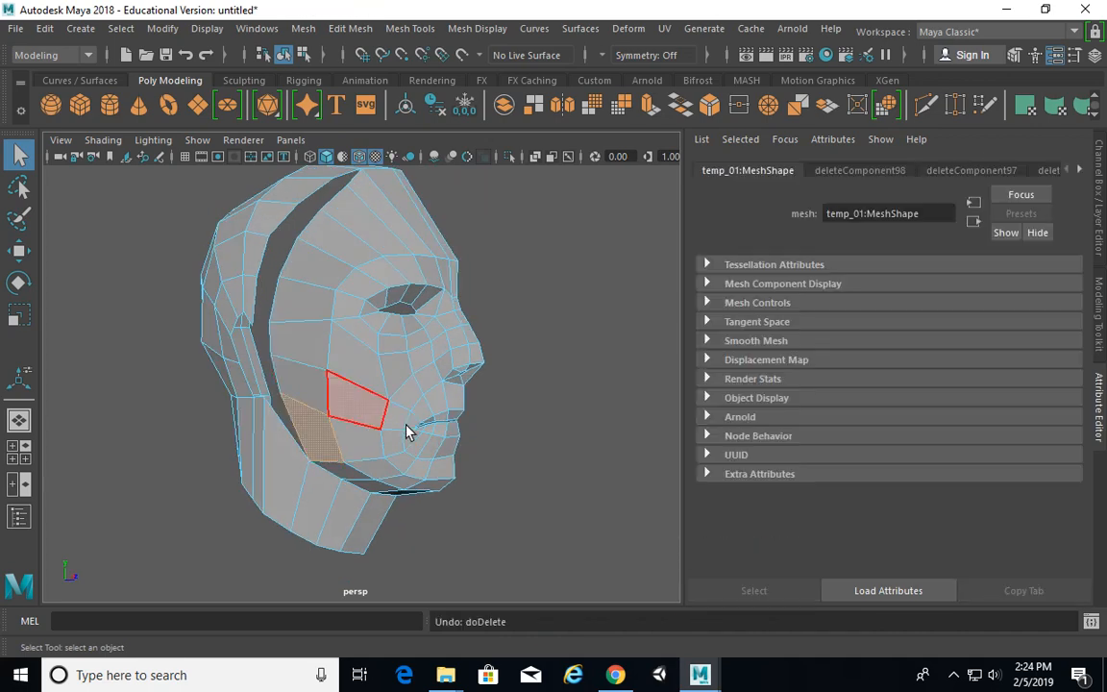
pyautogui.keyDown('alt'); pyautogui.moveTo(408, 425); pyautogui.dragTo(377, 377); pyautogui.keyUp('alt')
pyautogui.press('Delete')
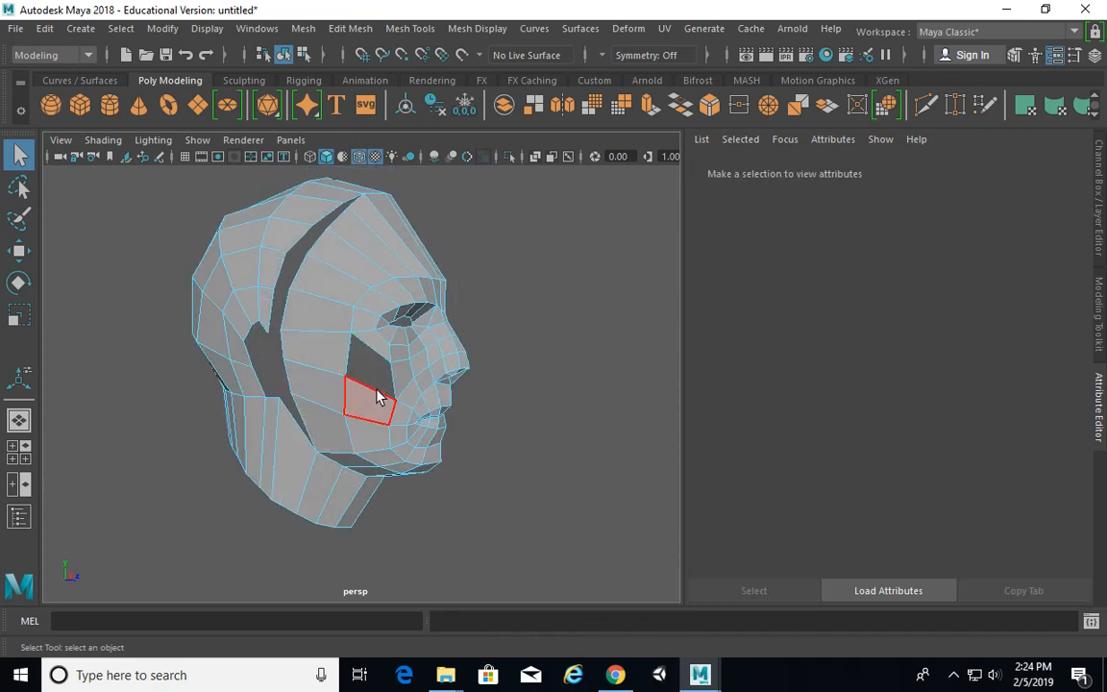
pyautogui.click(367, 373)
# Step: Select all vertices of the head and merge them with a distance threshold of 0.05
pyautogui.rightClick(317, 176)
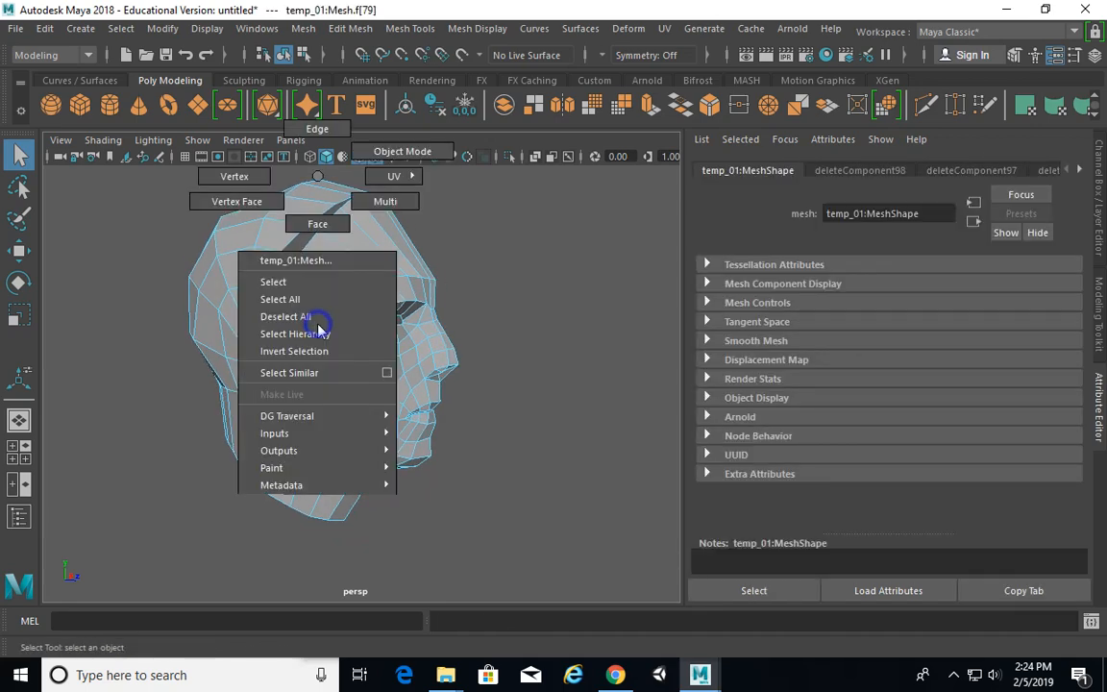
pyautogui.moveTo(237, 177); pyautogui.dragTo(236, 177, button='right')
pyautogui.keyDown('alt'); pyautogui.moveTo(464, 286); pyautogui.dragTo(304, 262, button='right'); pyautogui.keyUp('alt')
pyautogui.moveTo(178, 206); pyautogui.dragTo(606, 664)
pyautogui.keyDown('alt'); pyautogui.moveTo(485, 581); pyautogui.dragTo(639, 572, button='right'); pyautogui.keyUp('alt')
pyautogui.keyDown('shift'); pyautogui.moveTo(396, 293); pyautogui.dragTo(444, 192, button='right'); pyautogui.keyUp('shift')
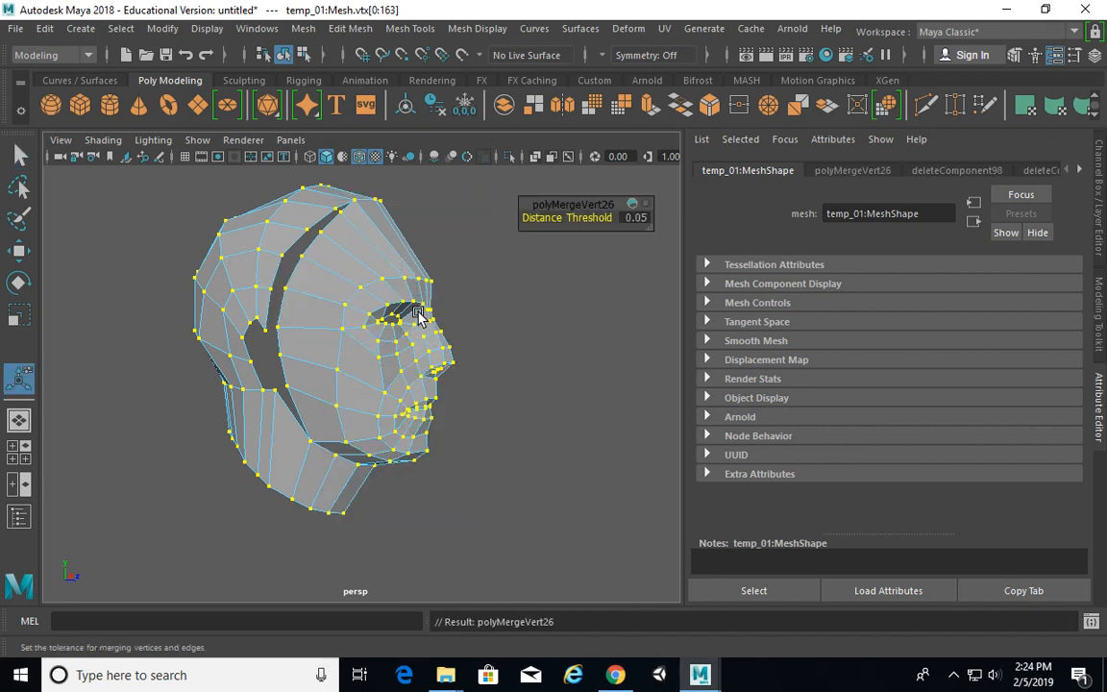
pyautogui.keyDown('alt'); pyautogui.moveTo(434, 310); pyautogui.dragTo(546, 310, button='right'); pyautogui.keyUp('alt')
pyautogui.keyDown('alt'); pyautogui.moveTo(546, 310); pyautogui.dragTo(572, 333, button='middle'); pyautogui.keyUp('alt')
pyautogui.moveTo(517, 321)
pyautogui.keyDown('alt'); pyautogui.mouseDown()
pyautogui.moveTo(544, 302)
pyautogui.moveTo(476, 302)
pyautogui.moveTo(523, 310)
pyautogui.mouseUp(); pyautogui.keyUp('alt')
pyautogui.click(559, 315)
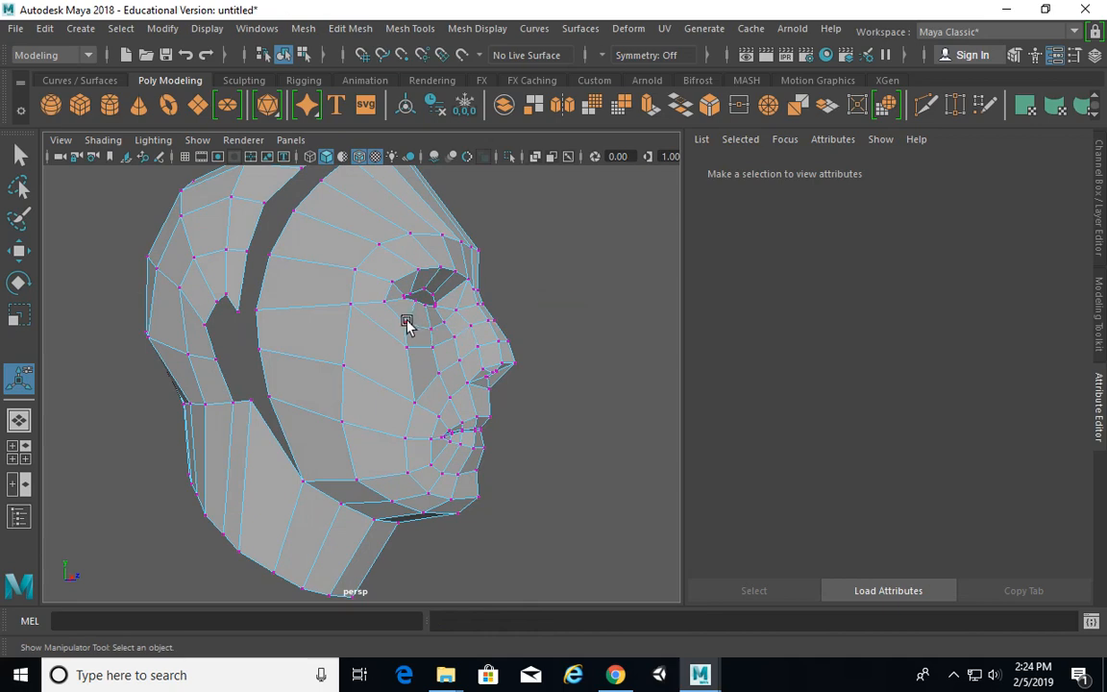
# Step: Select the whole head in object mode and conform its normals
pyautogui.press('q')
pyautogui.press('F8')
pyautogui.press('F8')
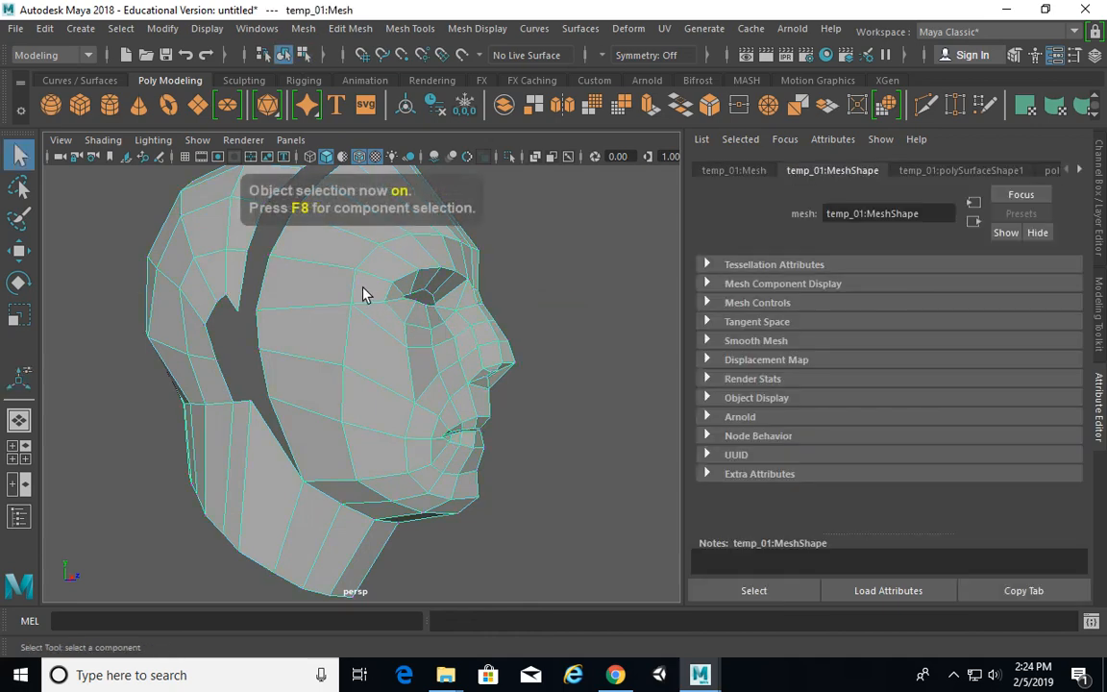
pyautogui.keyDown('alt'); pyautogui.moveTo(363, 293); pyautogui.dragTo(427, 346); pyautogui.keyUp('alt')
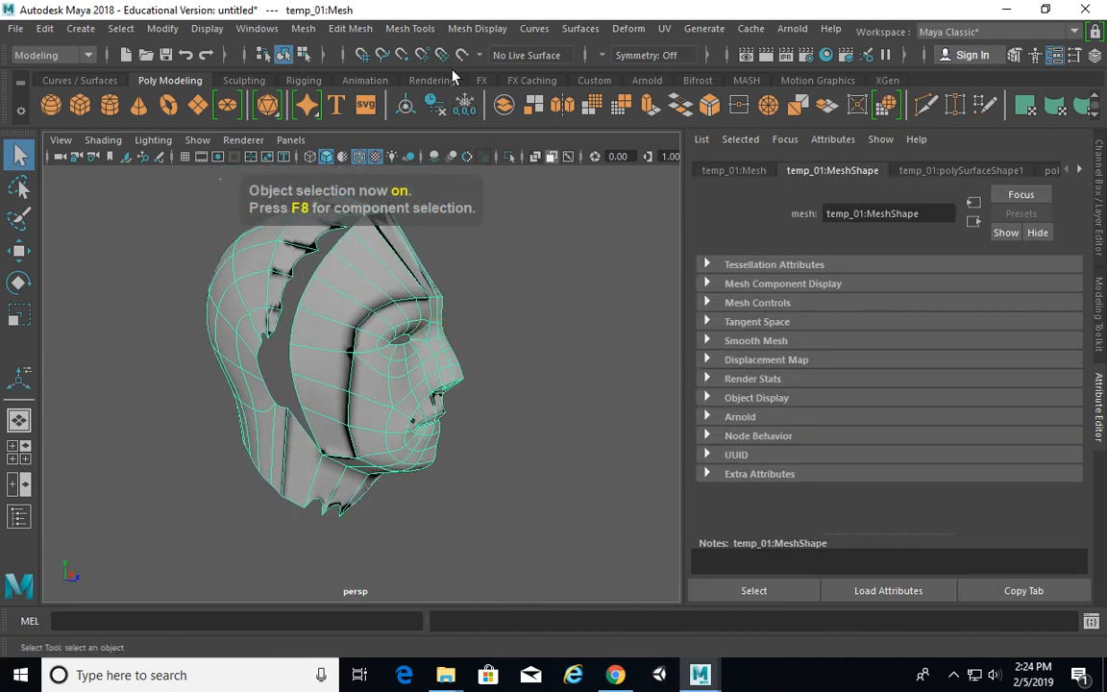
pyautogui.click(464, 30)
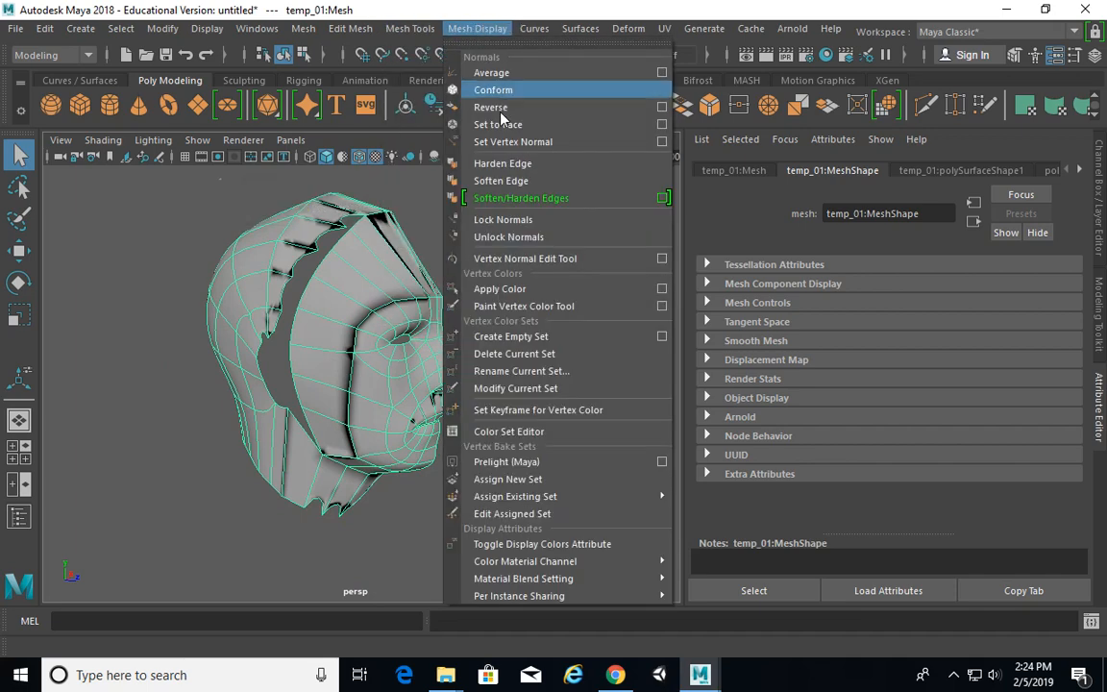
pyautogui.click(493, 90)
pyautogui.click(515, 235)
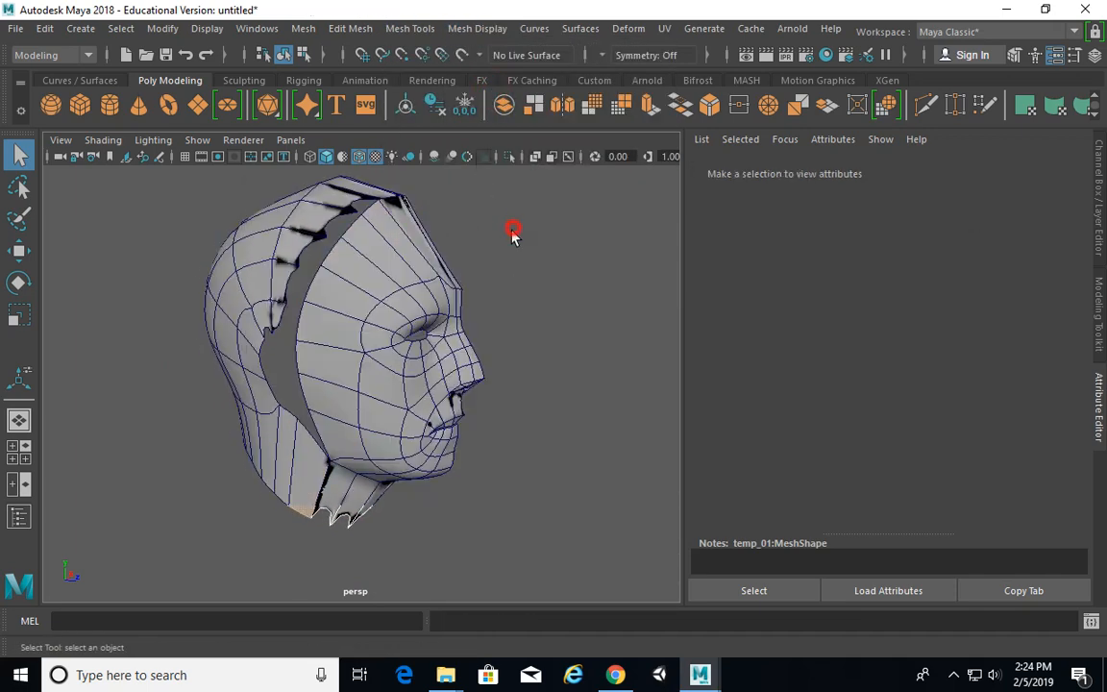
# Step: Delete the duplicate faces on the forehead beside the centre line in the unsmoothed display
pyautogui.keyDown('alt'); pyautogui.moveTo(514, 284); pyautogui.dragTo(445, 292); pyautogui.keyUp('alt')
pyautogui.click(408, 247)
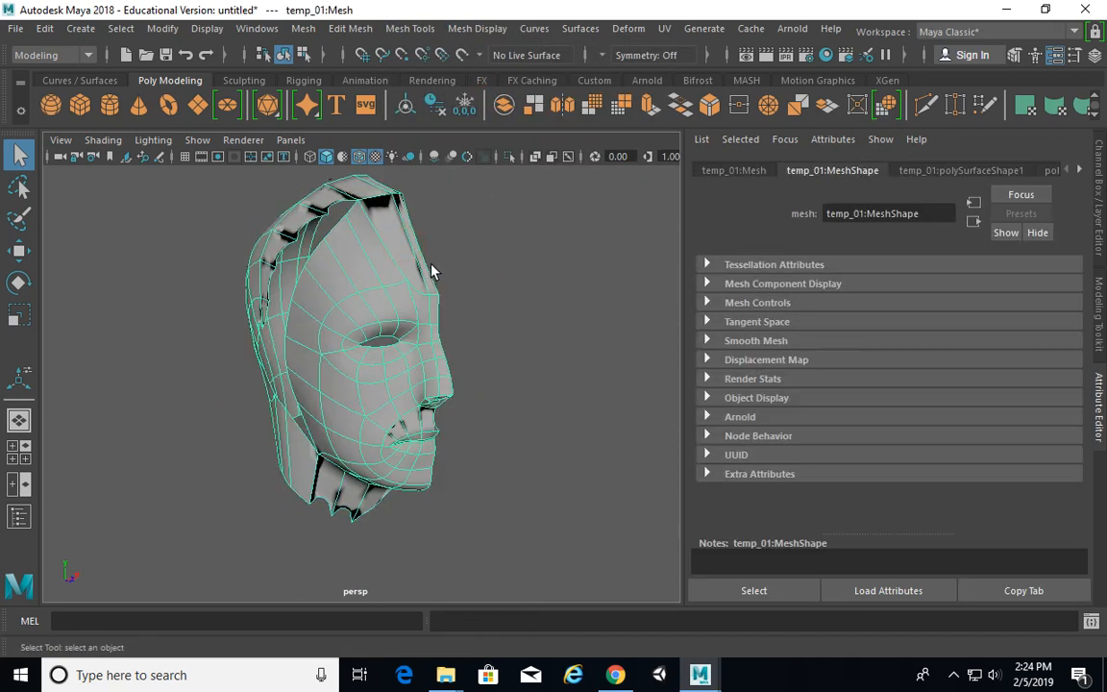
pyautogui.press('1')
pyautogui.scroll(1, 432, 272)
pyautogui.keyDown('alt'); pyautogui.moveTo(406, 250); pyautogui.dragTo(409, 334, button='middle'); pyautogui.keyUp('alt')
pyautogui.moveTo(373, 263); pyautogui.dragTo(376, 227, button='right')
pyautogui.click(394, 307)
pyautogui.press('Delete')
pyautogui.click(425, 303)
pyautogui.press('Delete')
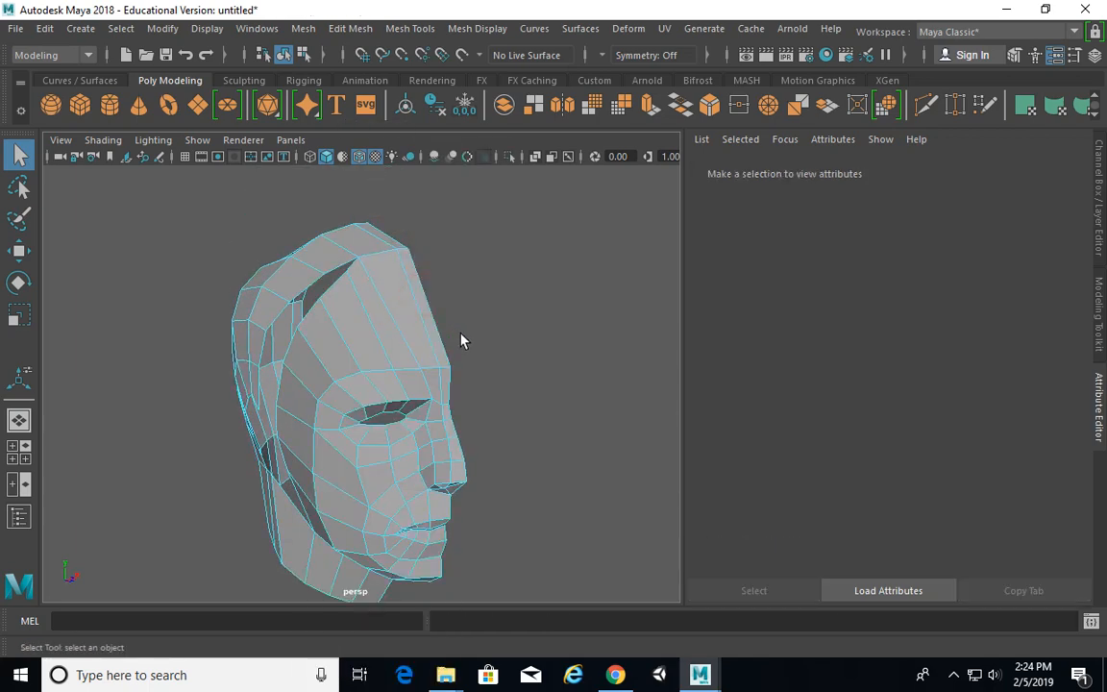
# Step: Delete the duplicate faces above the upper lip, from below the nose back to the mouth corner
pyautogui.moveTo(420, 317)
pyautogui.keyDown('alt'); pyautogui.mouseDown()
pyautogui.moveTo(531, 324)
pyautogui.moveTo(411, 289)
pyautogui.moveTo(396, 272)
pyautogui.moveTo(336, 312)
pyautogui.moveTo(460, 286)
pyautogui.moveTo(407, 306)
pyautogui.mouseUp(); pyautogui.keyUp('alt')
pyautogui.keyDown('alt'); pyautogui.moveTo(405, 257); pyautogui.dragTo(349, 383); pyautogui.keyUp('alt')
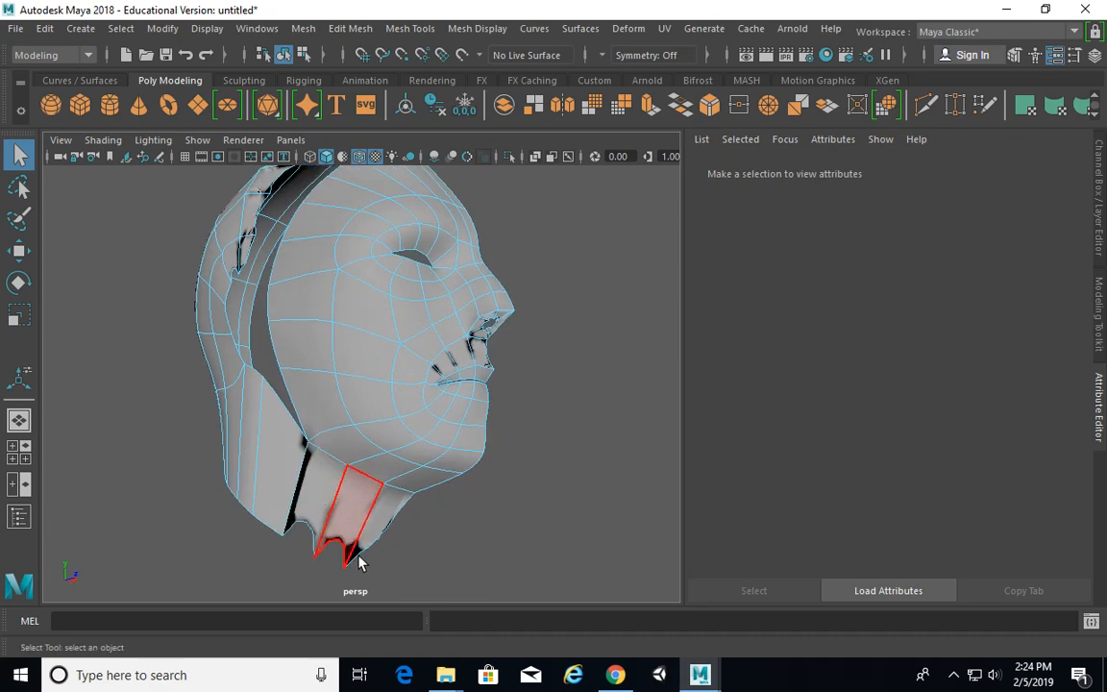
pyautogui.keyDown('alt'); pyautogui.moveTo(358, 563); pyautogui.dragTo(341, 518); pyautogui.keyUp('alt')
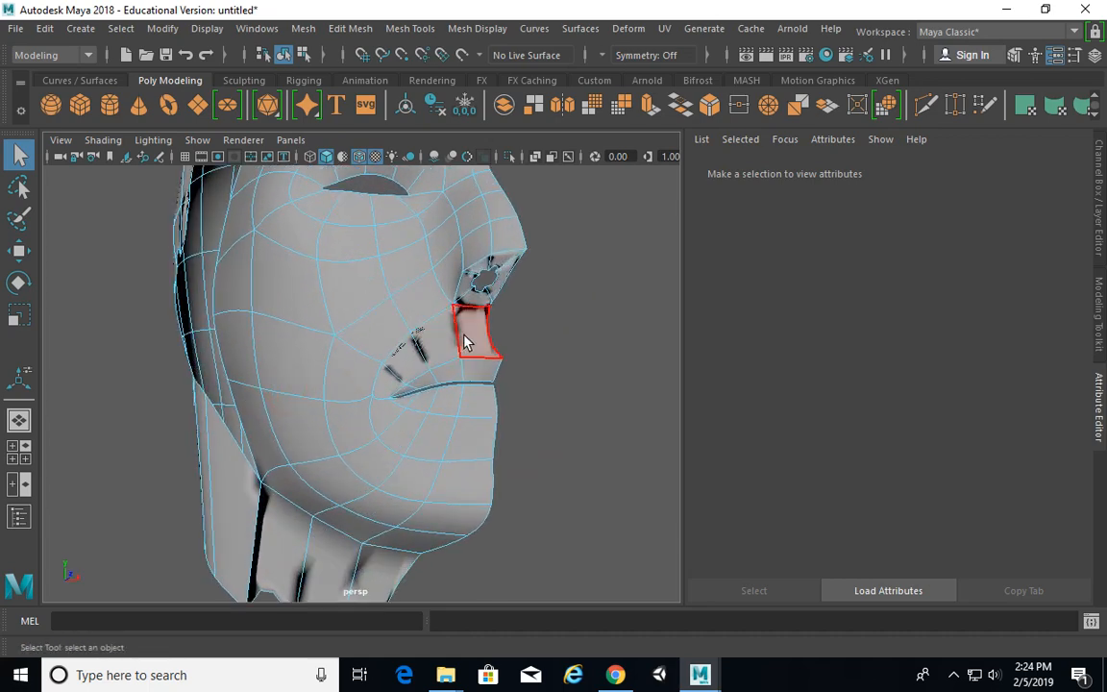
pyautogui.click(467, 338)
pyautogui.press('Delete')
pyautogui.click(438, 333)
pyautogui.press('Delete')
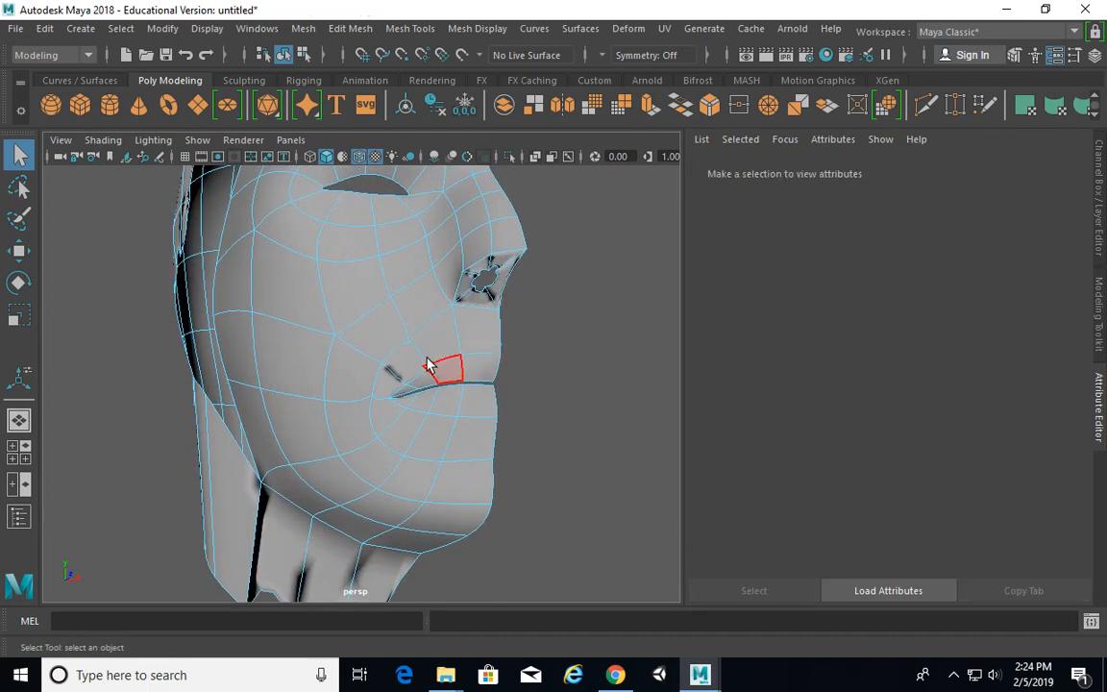
pyautogui.click(410, 358)
pyautogui.press('Delete')
pyautogui.click(390, 380)
pyautogui.press('Delete')
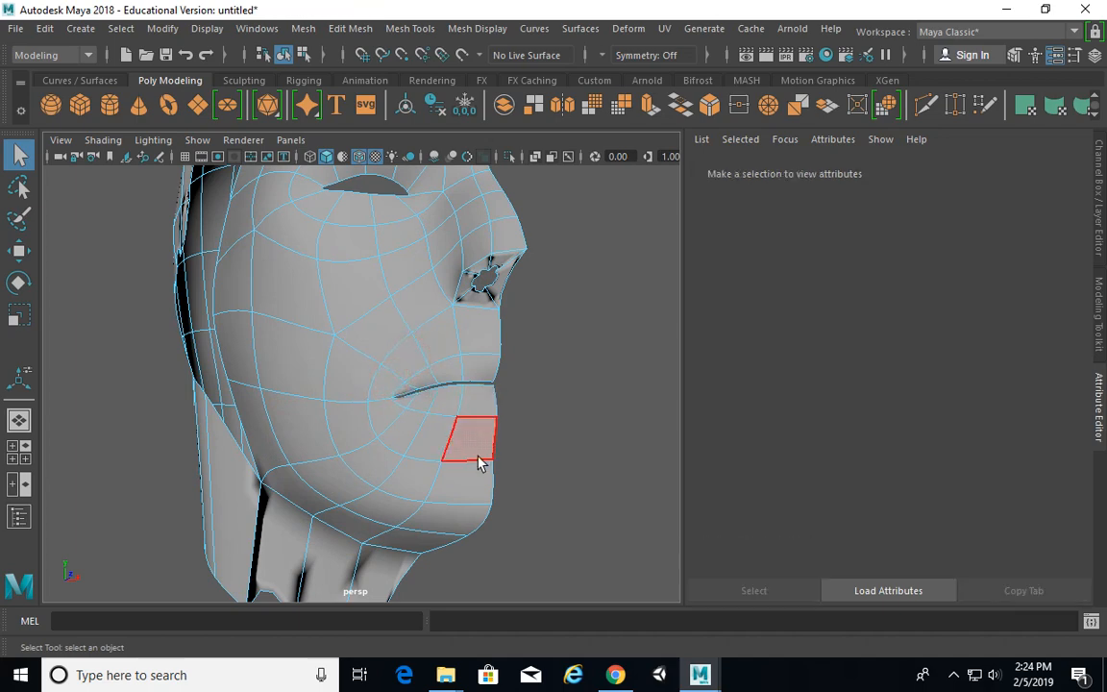
# Step: Delete the duplicate faces on the front part of the neck beneath the jaw
pyautogui.keyDown('alt'); pyautogui.moveTo(480, 459); pyautogui.dragTo(476, 348); pyautogui.keyUp('alt')
pyautogui.click(395, 457)
pyautogui.press('Delete')
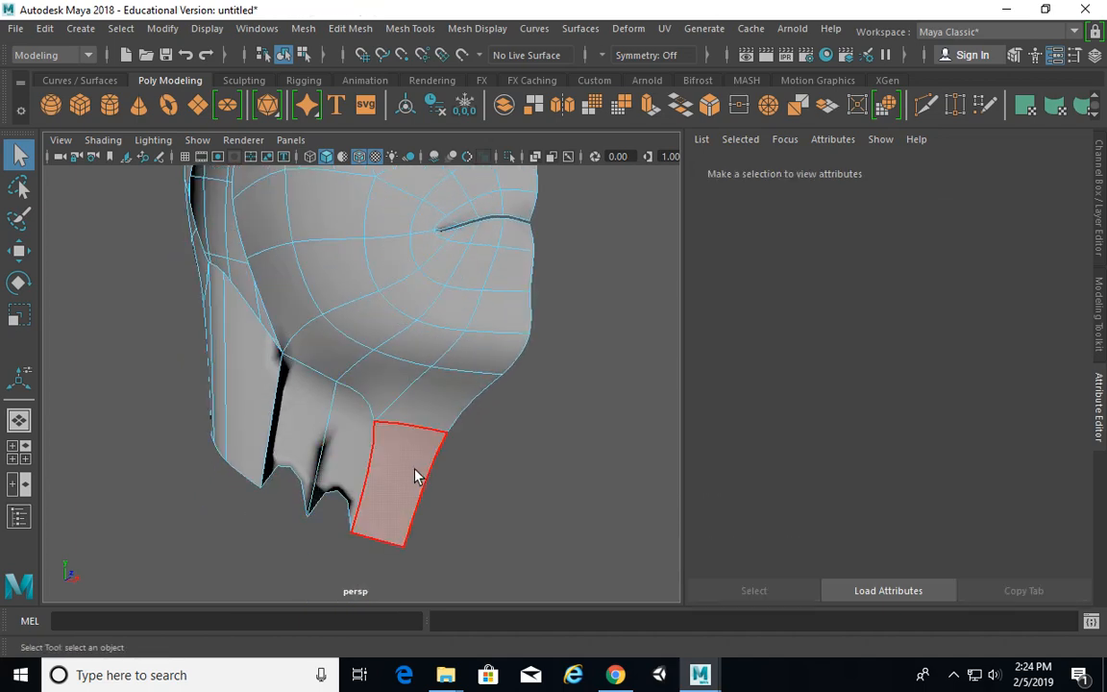
pyautogui.click(368, 445)
pyautogui.press('Delete')
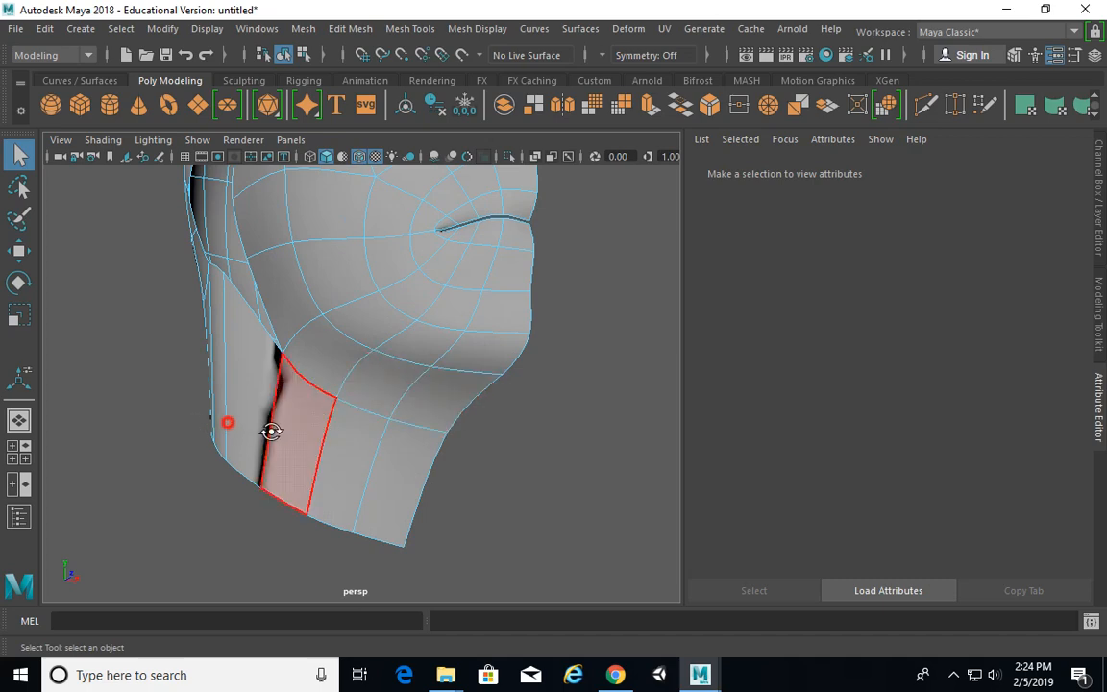
# Step: Test the neck faces on both sides of the dark seam below the jaw corner for duplicates, restoring each
pyautogui.keyDown('alt'); pyautogui.moveTo(272, 431); pyautogui.dragTo(280, 399); pyautogui.keyUp('alt')
pyautogui.click(281, 399)
pyautogui.press('Delete')
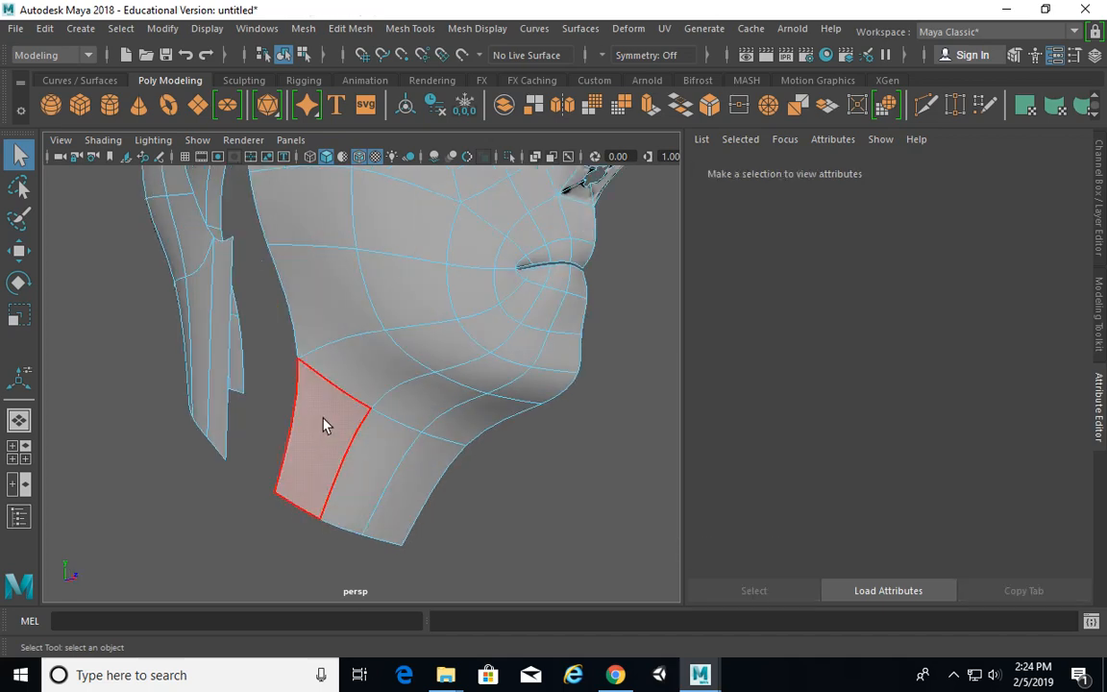
pyautogui.click(327, 437)
pyautogui.press('Delete')
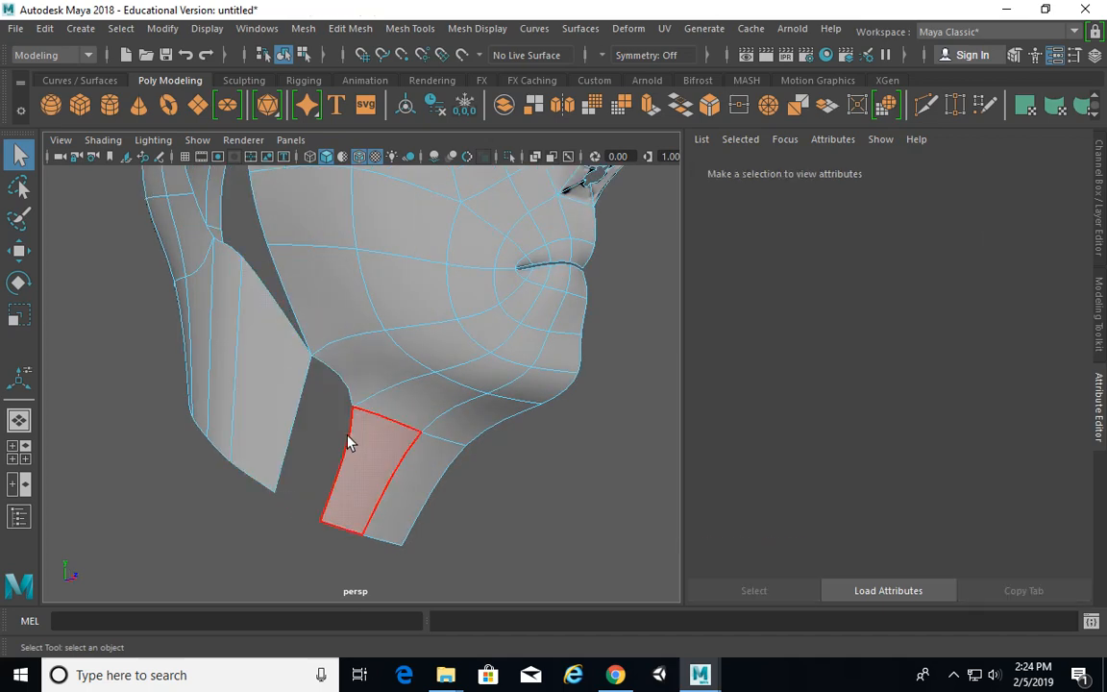
pyautogui.hotkey('ctrl', 'z')
pyautogui.keyDown('alt'); pyautogui.moveTo(316, 408); pyautogui.dragTo(403, 383); pyautogui.keyUp('alt')
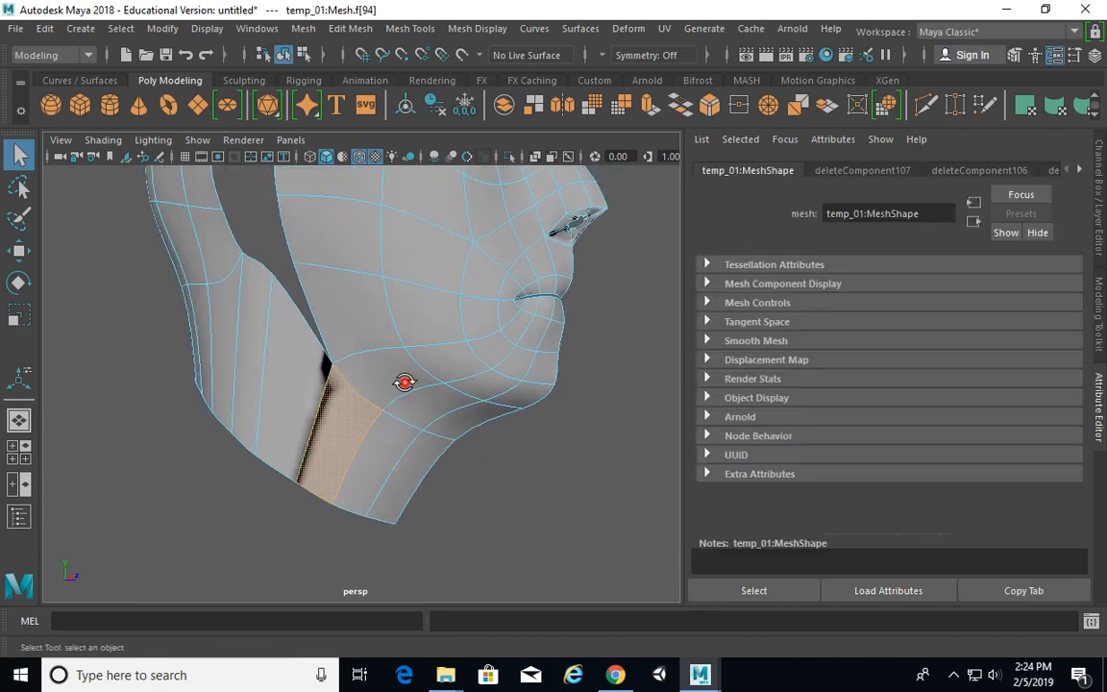
# Step: Merge all vertices again and merge the vertices along the neck seam and the gap at the jaw corner
pyautogui.keyDown('alt'); pyautogui.moveTo(344, 352); pyautogui.dragTo(353, 329); pyautogui.keyUp('alt')
pyautogui.moveTo(354, 324); pyautogui.dragTo(250, 181, button='right')
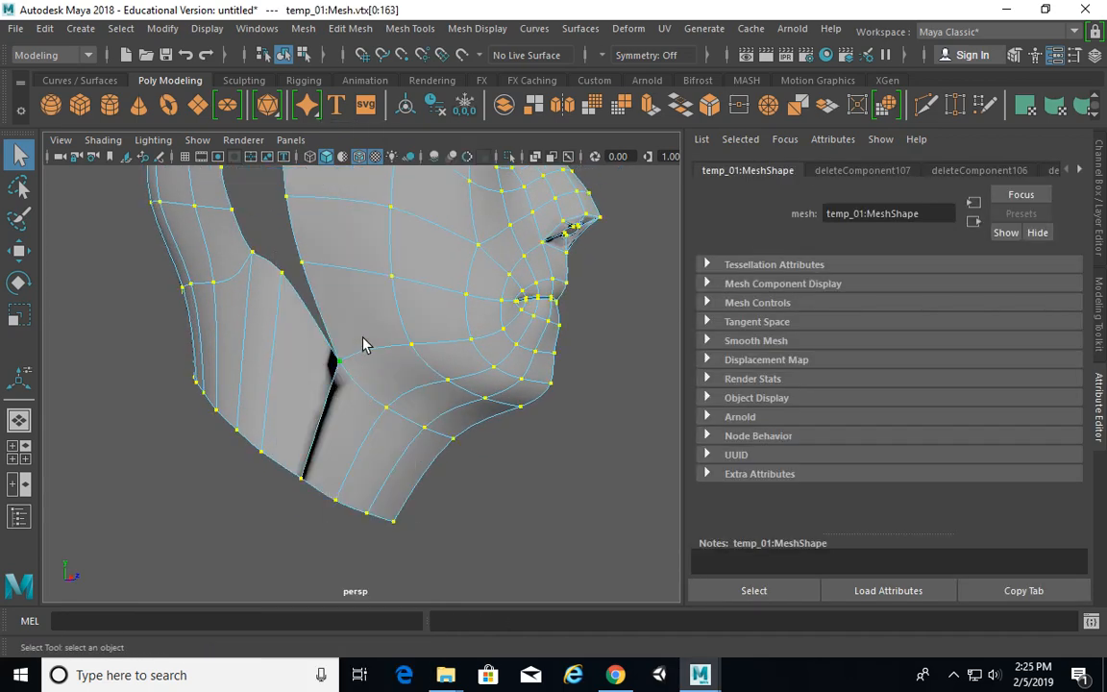
pyautogui.keyDown('shift'); pyautogui.moveTo(364, 327); pyautogui.dragTo(378, 213, button='right'); pyautogui.keyUp('shift')
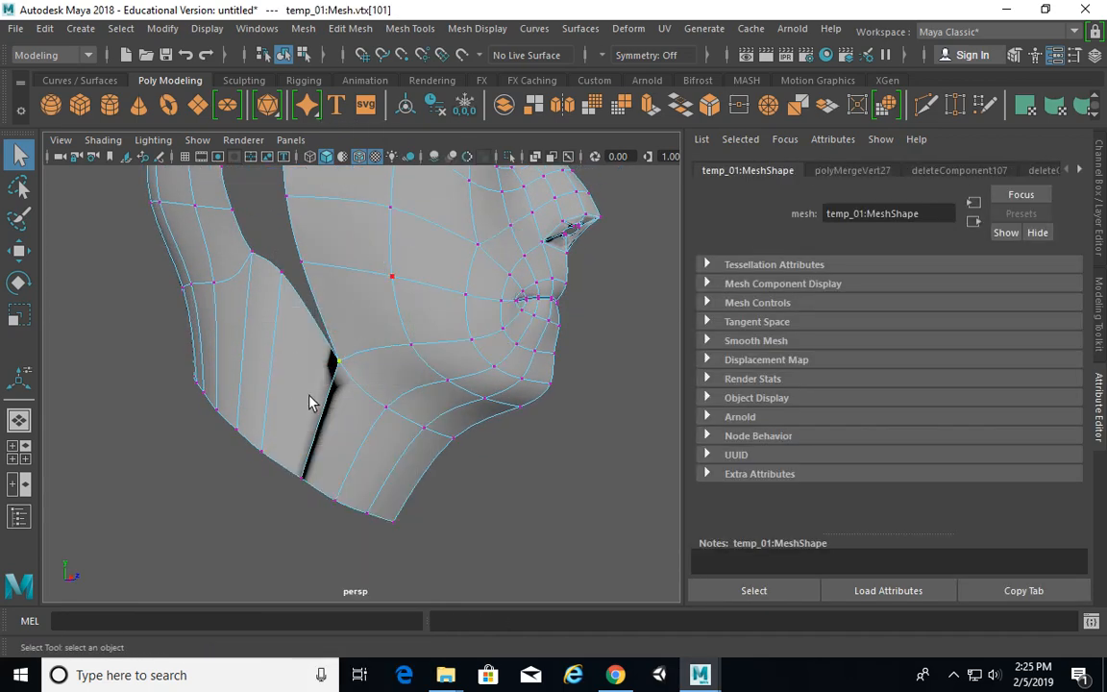
pyautogui.moveTo(319, 494); pyautogui.dragTo(318, 495)
pyautogui.keyDown('shift'); pyautogui.moveTo(349, 423); pyautogui.dragTo(317, 321, button='right'); pyautogui.keyUp('shift')
pyautogui.keyDown('shift'); pyautogui.moveTo(333, 273); pyautogui.dragTo(350, 169, button='right'); pyautogui.keyUp('shift')
pyautogui.keyDown('alt'); pyautogui.moveTo(413, 270); pyautogui.dragTo(363, 365); pyautogui.keyUp('alt')
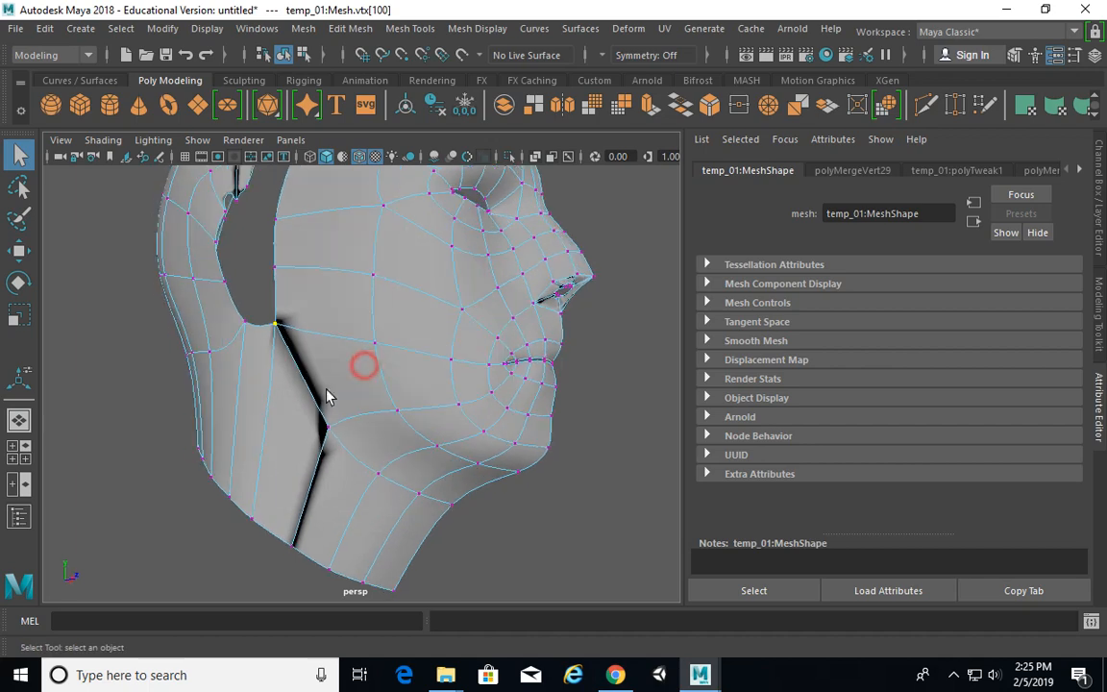
# Step: Test the jaw corner face and the neck face behind it for duplicates, restoring both
pyautogui.moveTo(336, 176); pyautogui.dragTo(332, 224, button='right')
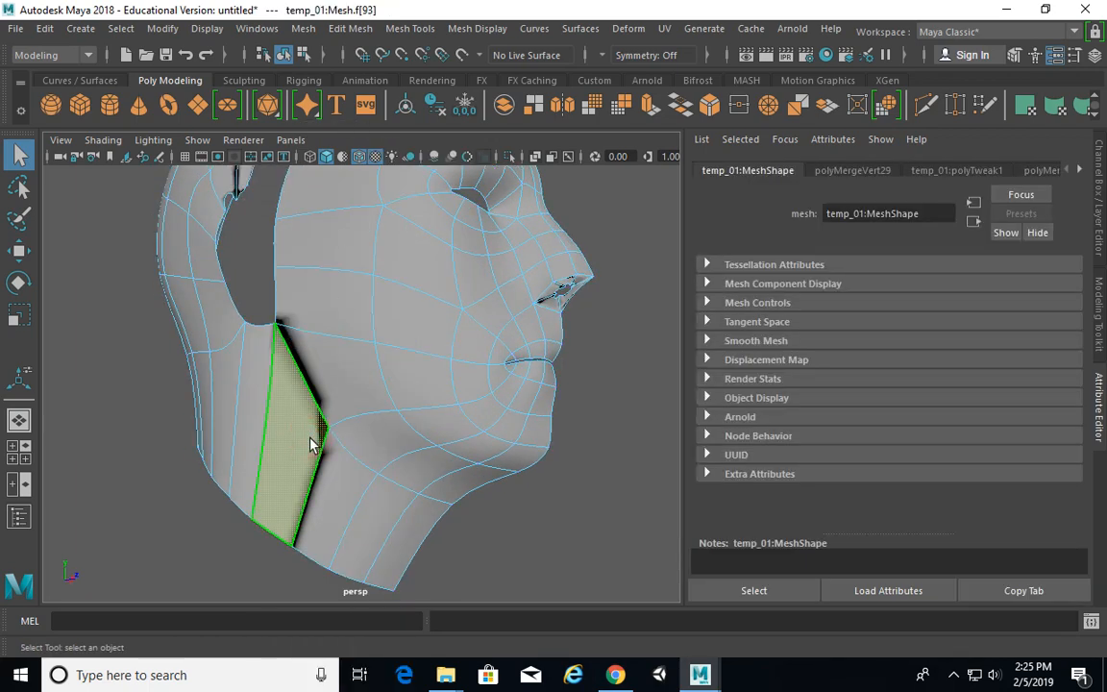
pyautogui.click(338, 399)
pyautogui.press('Delete')
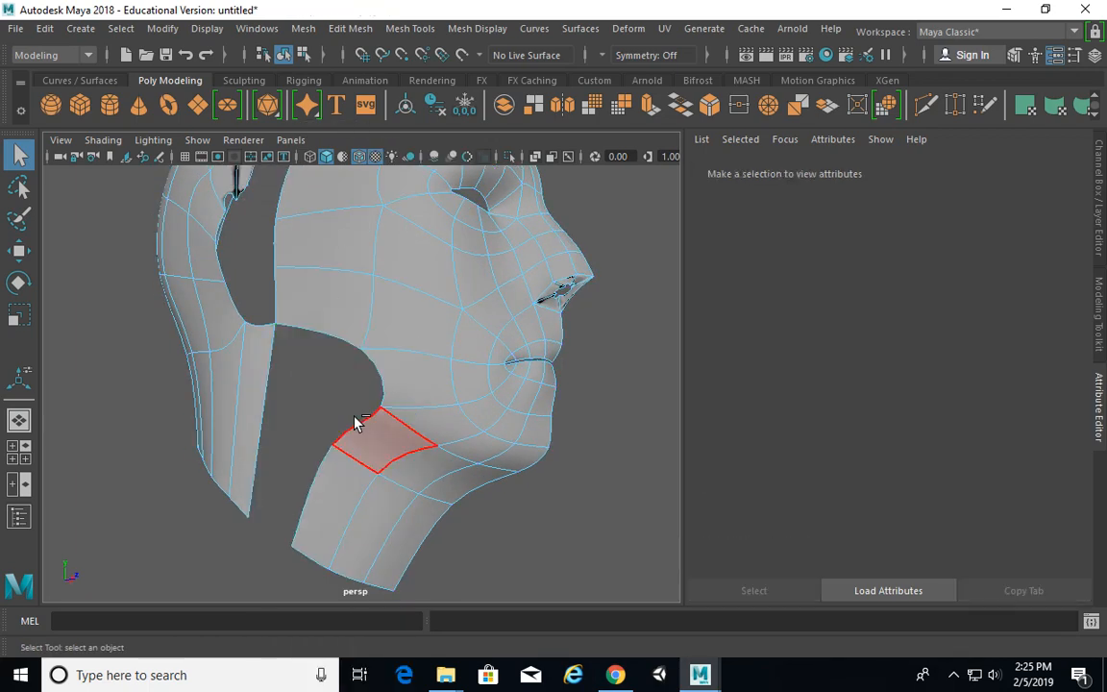
pyautogui.click(356, 423)
pyautogui.keyDown('alt'); pyautogui.moveTo(363, 450); pyautogui.dragTo(396, 471); pyautogui.keyUp('alt')
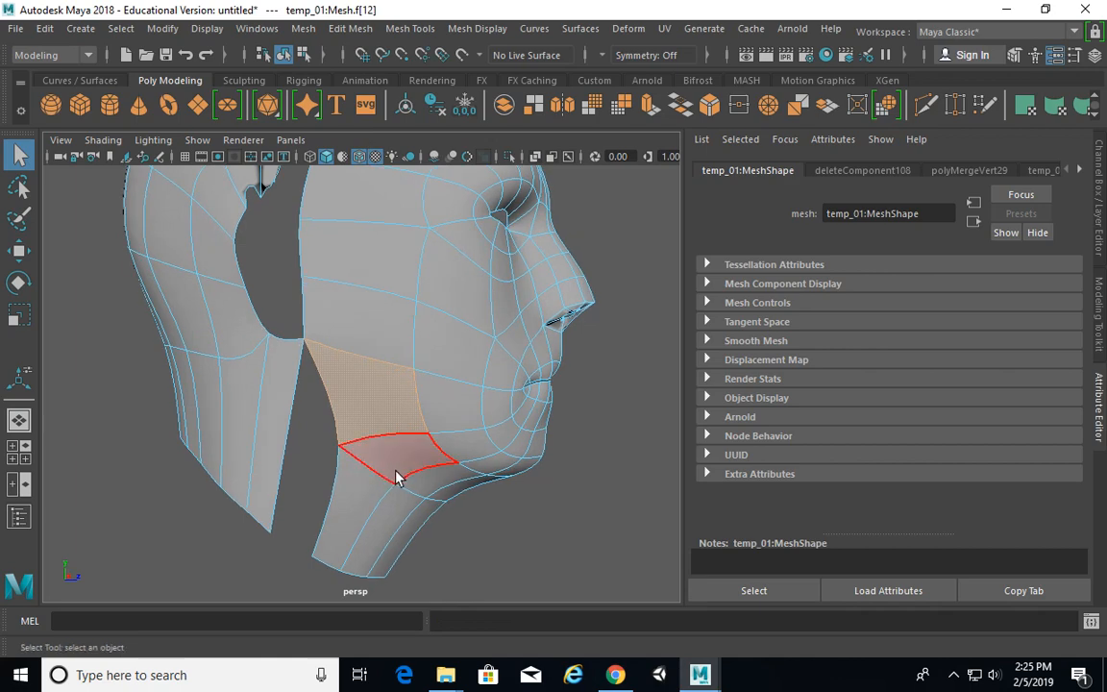
pyautogui.press('1')
pyautogui.keyDown('alt'); pyautogui.moveTo(401, 441); pyautogui.dragTo(295, 361); pyautogui.keyUp('alt')
pyautogui.hotkey('ctrl', 'z')
# Step: Delete the duplicates of the two lowest jagged scalp faces above the ear opening in smooth preview
pyautogui.click(315, 427)
pyautogui.press('3')
pyautogui.moveTo(295, 362); pyautogui.dragTo(291, 236, button='right')
pyautogui.click(314, 454)
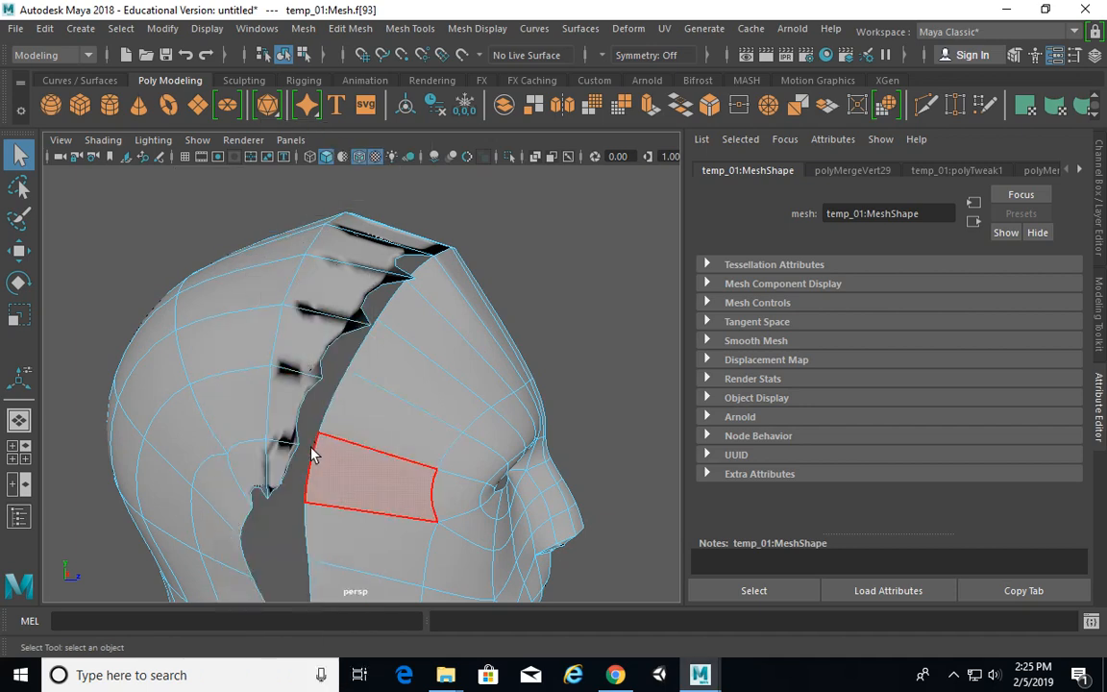
pyautogui.press('Delete')
pyautogui.click(291, 391)
pyautogui.press('Delete')
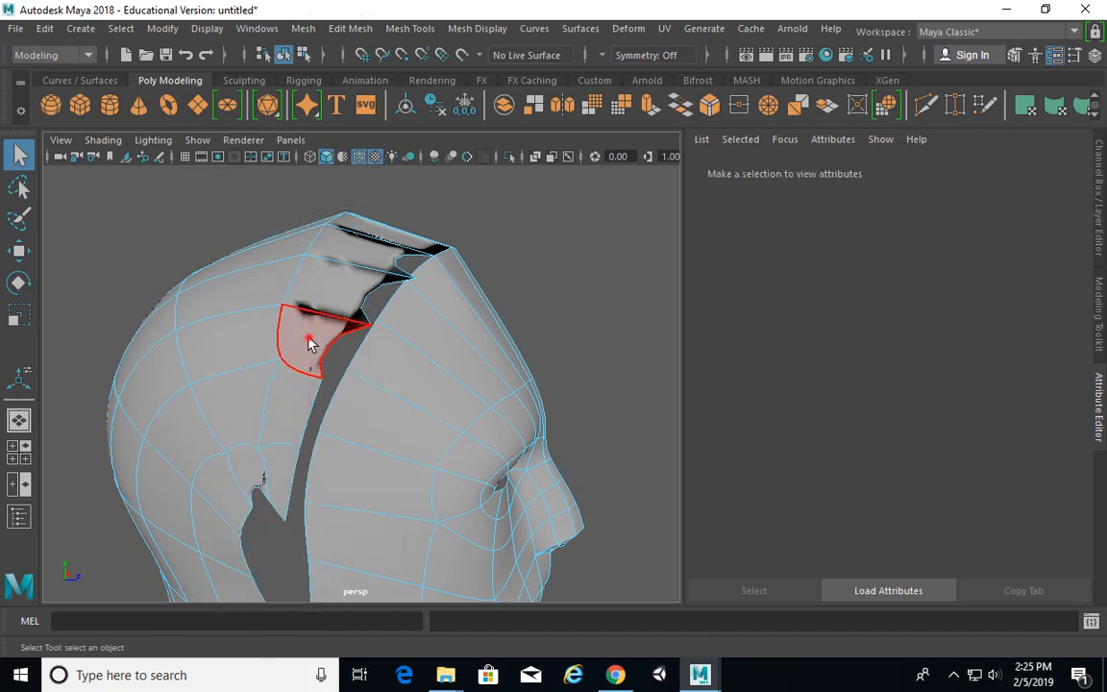
# Step: Delete the duplicates of the next three jagged scalp faces up towards the crown
pyautogui.click(309, 341)
pyautogui.press('Delete')
pyautogui.click(352, 291)
pyautogui.press('Delete')
pyautogui.click(380, 255)
pyautogui.press('Delete')
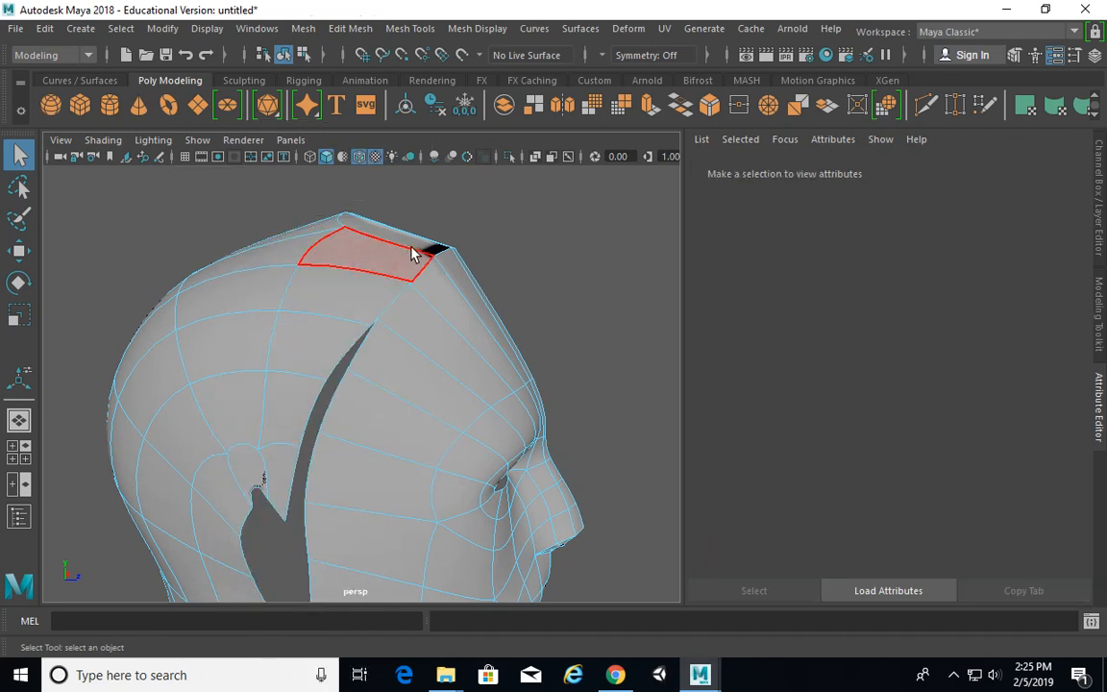
# Step: Delete the duplicate faces at the top edge of the forehead, beside the crown and the centre line
pyautogui.click(457, 274)
pyautogui.press('Delete')
pyautogui.keyDown('alt'); pyautogui.moveTo(510, 370); pyautogui.dragTo(407, 305); pyautogui.keyUp('alt')
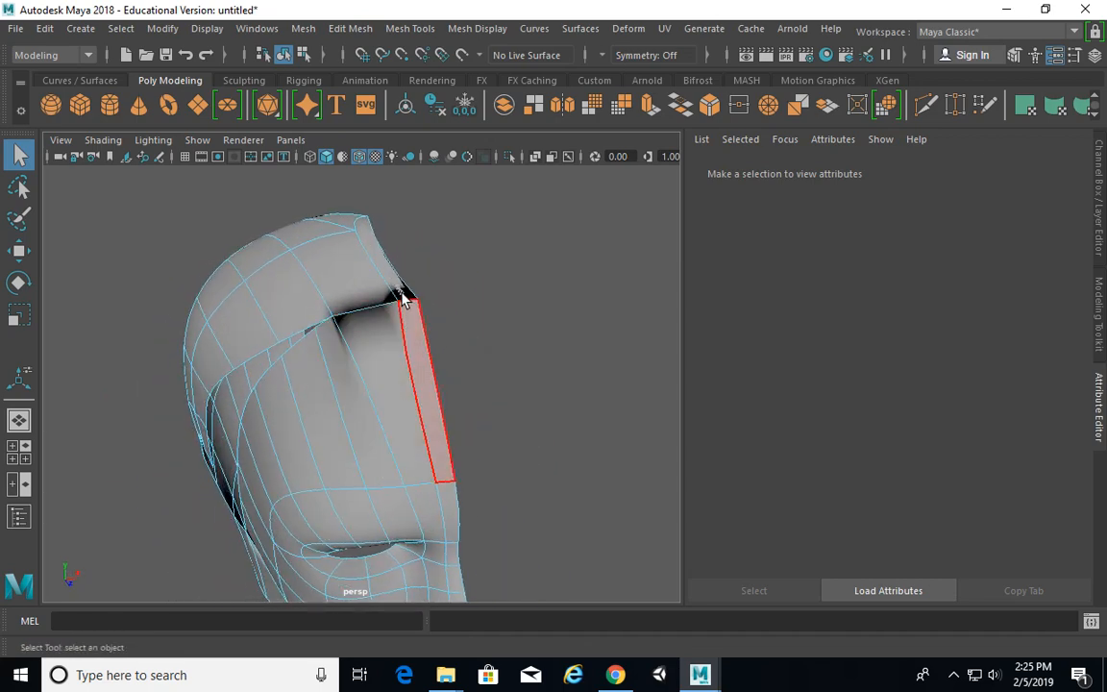
pyautogui.click(411, 307)
pyautogui.press('Delete')
# Step: Test the top scalp face and the forehead face in front of it for duplicates, restoring both
pyautogui.click(349, 293)
pyautogui.press('Delete')
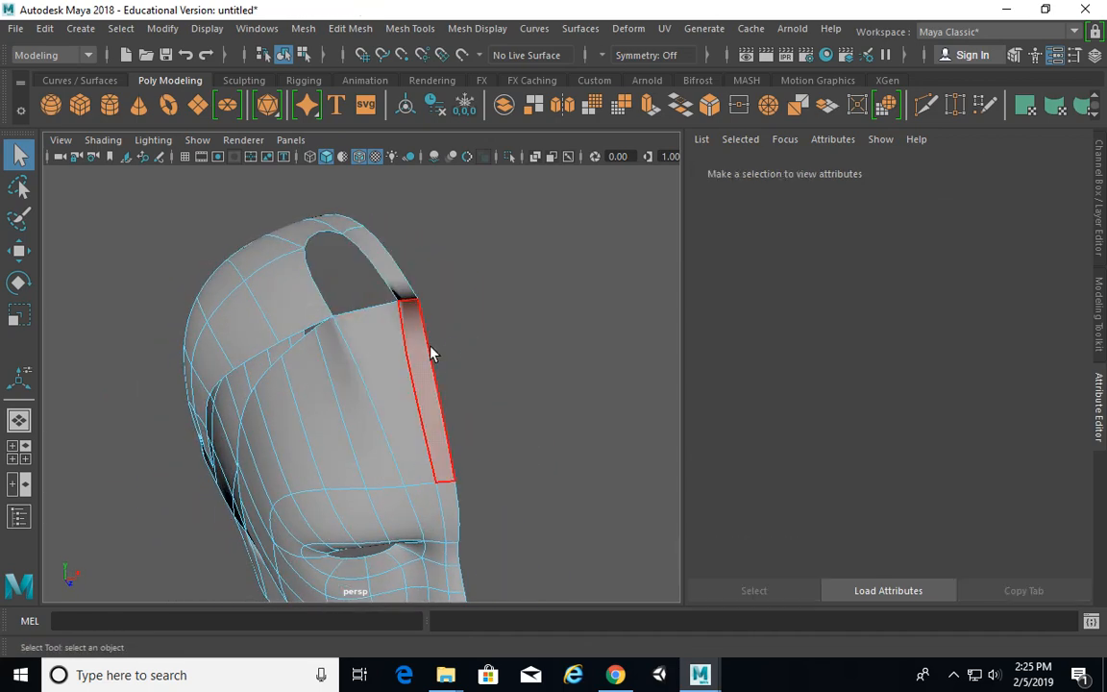
pyautogui.click(389, 348)
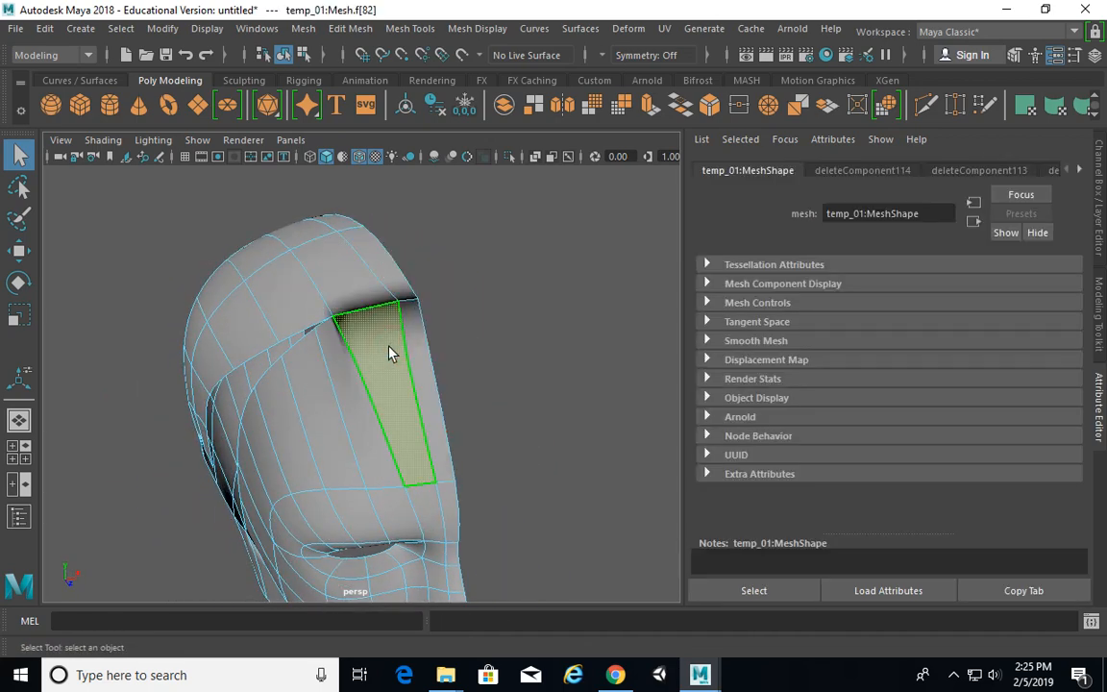
pyautogui.press('Delete')
pyautogui.click(423, 354)
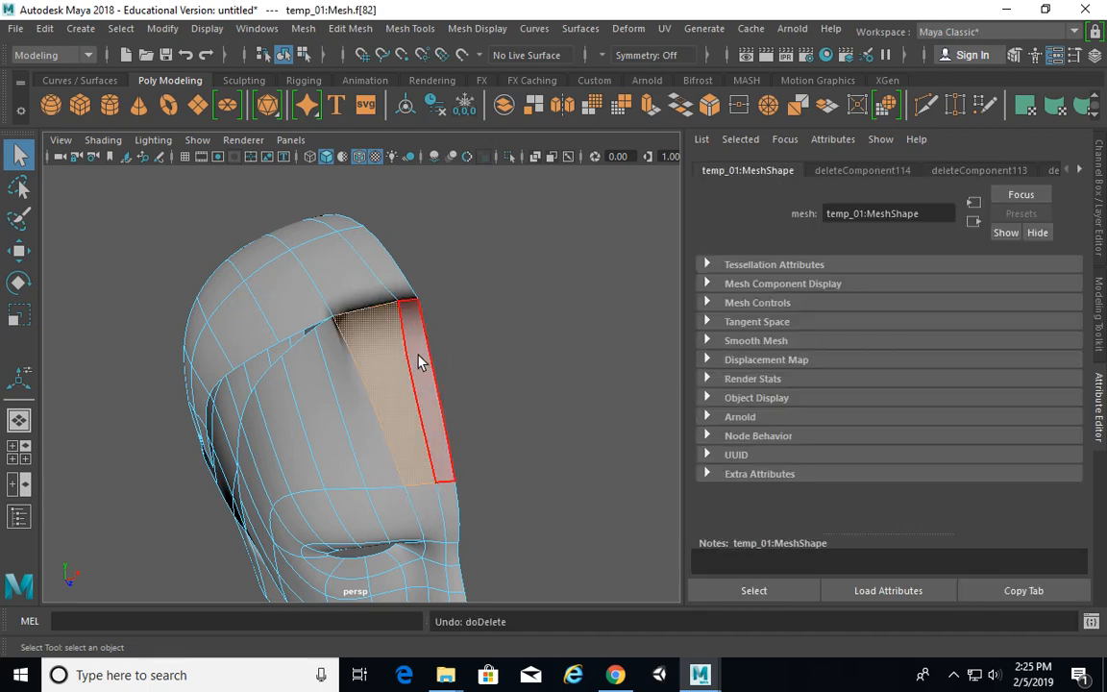
# Step: Merge to center the vertices at the front end of the scalp seam, on the top edge of the forehead
pyautogui.keyDown('alt'); pyautogui.moveTo(420, 361); pyautogui.dragTo(448, 320); pyautogui.keyUp('alt')
pyautogui.moveTo(437, 177); pyautogui.dragTo(317, 157, button='right')
pyautogui.keyDown('alt'); pyautogui.moveTo(377, 274); pyautogui.dragTo(466, 302); pyautogui.keyUp('alt')
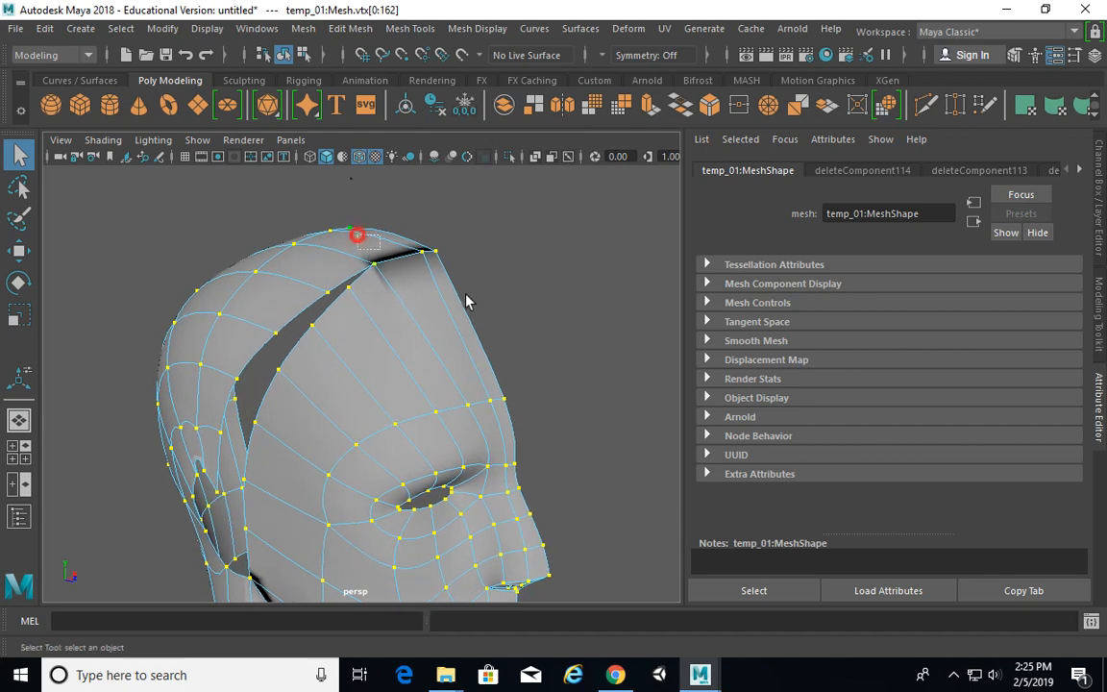
pyautogui.scroll(2, 424, 261)
pyautogui.keyDown('alt'); pyautogui.moveTo(407, 282); pyautogui.dragTo(488, 300); pyautogui.keyUp('alt')
pyautogui.moveTo(449, 206); pyautogui.dragTo(477, 227)
pyautogui.keyDown('shift'); pyautogui.moveTo(499, 206); pyautogui.dragTo(500, 206, button='right'); pyautogui.keyUp('shift')
pyautogui.keyDown('shift'); pyautogui.moveTo(507, 156); pyautogui.dragTo(464, 107, button='right'); pyautogui.keyUp('shift')
# Step: Merge to center the next two groups of overlapping vertices along the top of the forehead seam
pyautogui.keyDown('shift'); pyautogui.moveTo(444, 243); pyautogui.dragTo(444, 200, button='right'); pyautogui.keyUp('shift')
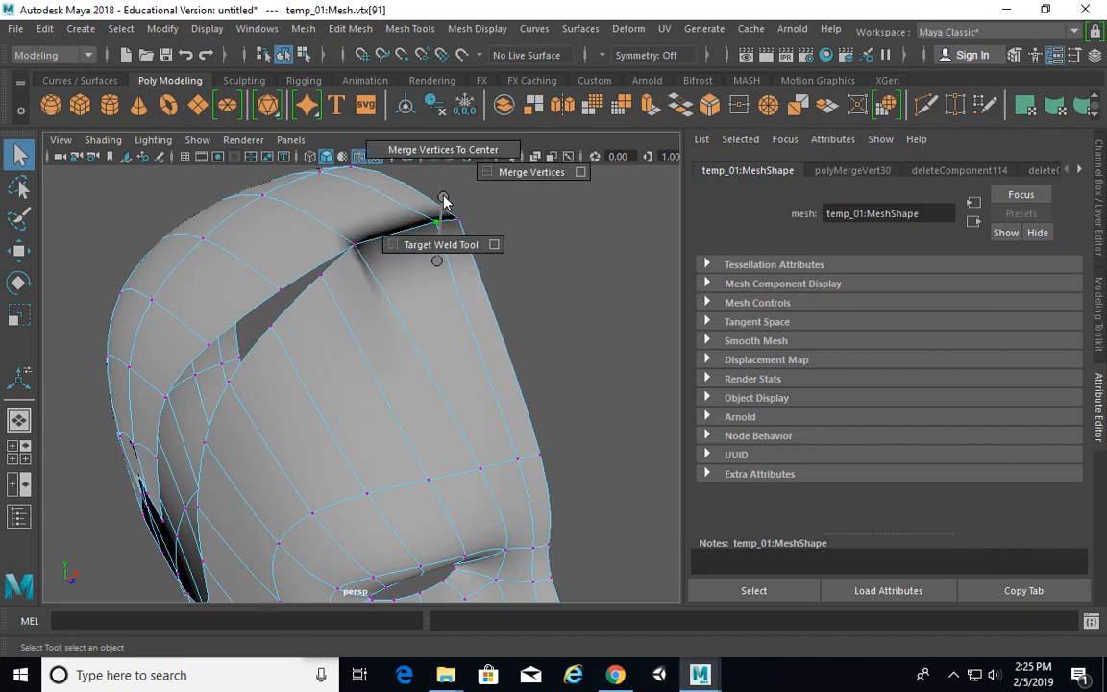
pyautogui.keyDown('shift'); pyautogui.moveTo(448, 154); pyautogui.dragTo(447, 154, button='right'); pyautogui.keyUp('shift')
pyautogui.keyDown('shift'); pyautogui.moveTo(429, 258); pyautogui.dragTo(430, 263, button='right'); pyautogui.keyUp('shift')
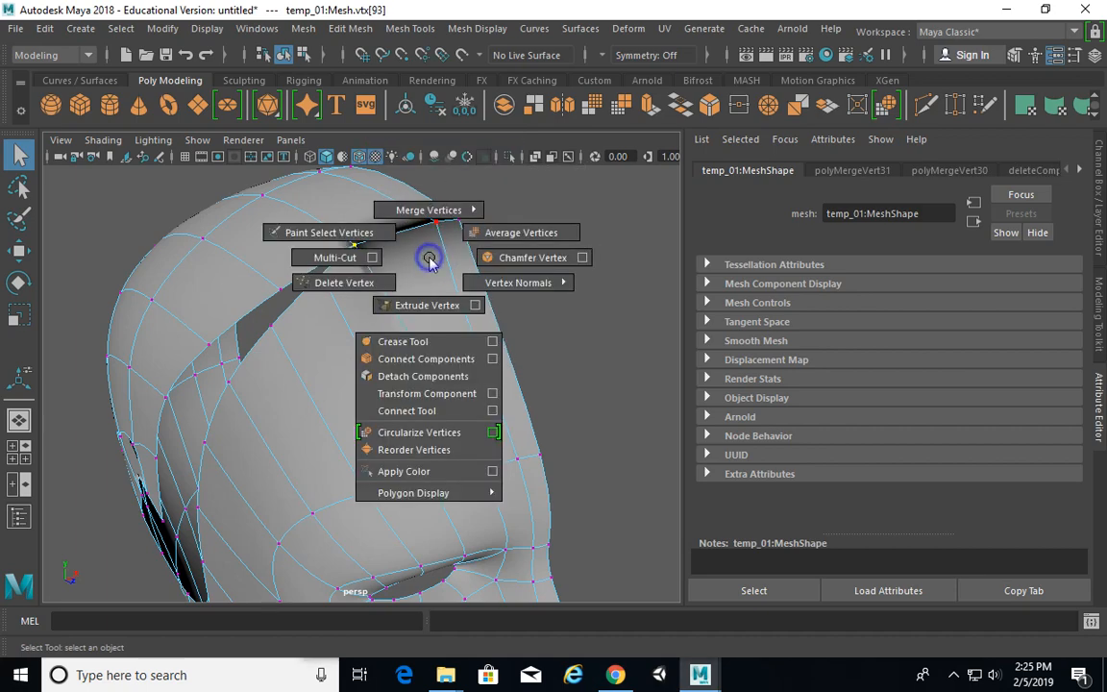
pyautogui.keyDown('shift'); pyautogui.moveTo(433, 216); pyautogui.dragTo(438, 172, button='right'); pyautogui.keyUp('shift')
# Step: Weld the forehead border vertices to the matching scalp vertices with the Target Weld Tool, closing the gap down to the ear opening
pyautogui.keyDown('alt'); pyautogui.moveTo(433, 246); pyautogui.dragTo(469, 223); pyautogui.keyUp('alt')
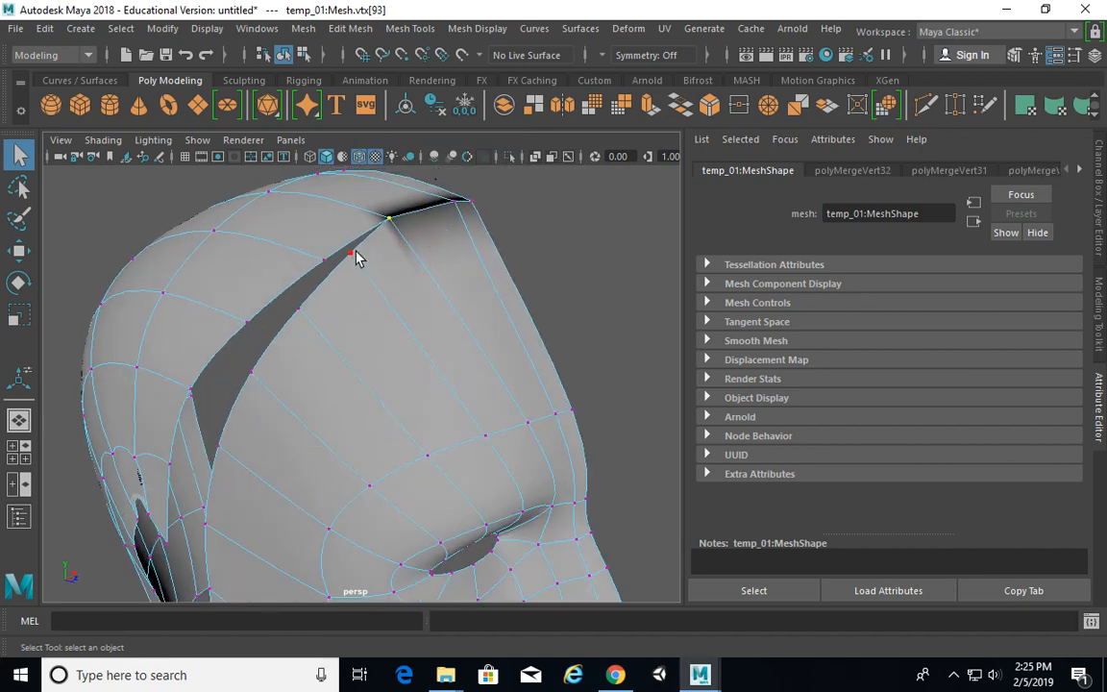
pyautogui.keyDown('alt'); pyautogui.moveTo(363, 279); pyautogui.dragTo(433, 300); pyautogui.keyUp('alt')
pyautogui.moveTo(462, 258)
pyautogui.keyDown('shift'); pyautogui.mouseDown(button='right')
pyautogui.moveTo(472, 209)
pyautogui.moveTo(469, 254)
pyautogui.mouseUp(button='right'); pyautogui.keyUp('shift')
pyautogui.keyDown('alt'); pyautogui.moveTo(428, 281); pyautogui.dragTo(480, 287); pyautogui.keyUp('alt')
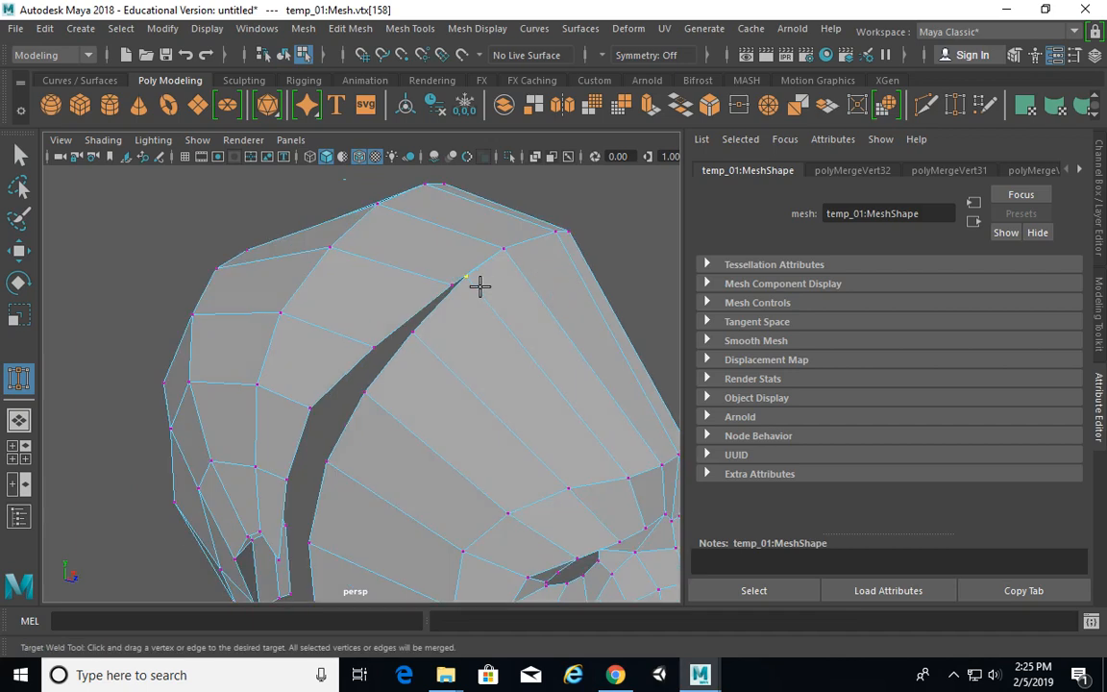
pyautogui.moveTo(424, 246); pyautogui.dragTo(424, 247)
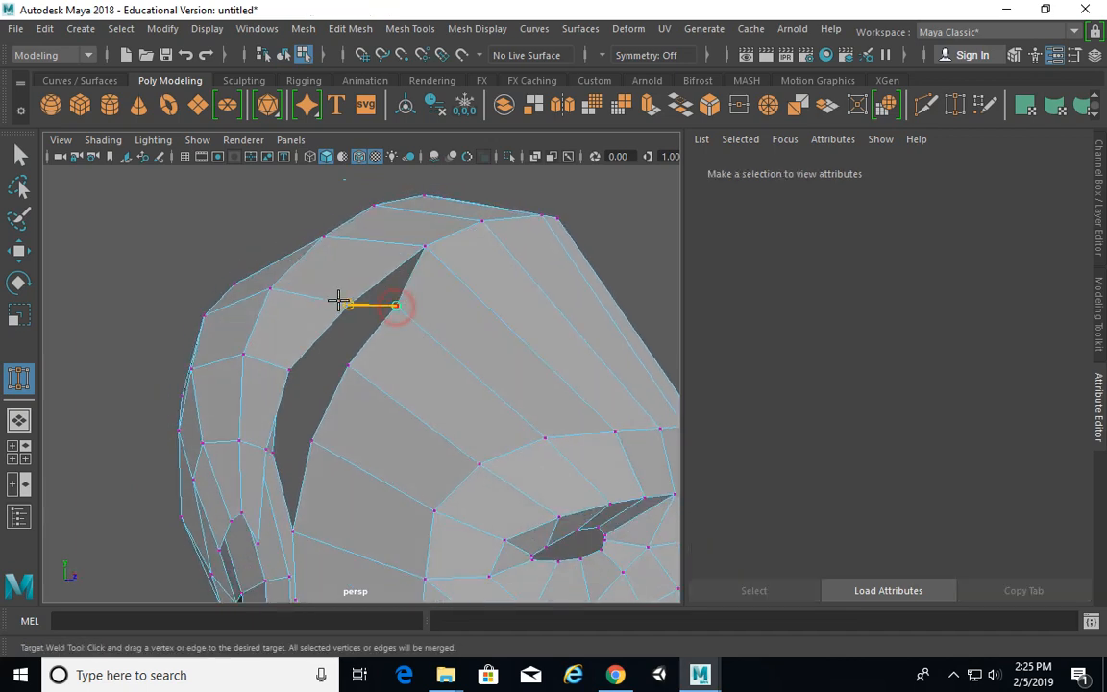
pyautogui.moveTo(339, 300); pyautogui.dragTo(340, 301)
pyautogui.keyDown('alt'); pyautogui.moveTo(400, 385); pyautogui.dragTo(416, 296, button='middle'); pyautogui.keyUp('alt')
pyautogui.moveTo(353, 323)
pyautogui.keyDown('alt'); pyautogui.mouseDown()
pyautogui.moveTo(376, 309)
pyautogui.moveTo(331, 320)
pyautogui.mouseUp(); pyautogui.keyUp('alt')
pyautogui.keyDown('alt'); pyautogui.moveTo(373, 380); pyautogui.dragTo(294, 374); pyautogui.keyUp('alt')
pyautogui.keyDown('alt'); pyautogui.moveTo(415, 412); pyautogui.dragTo(384, 424); pyautogui.keyUp('alt')
pyautogui.scroll(-4, 331, 398)
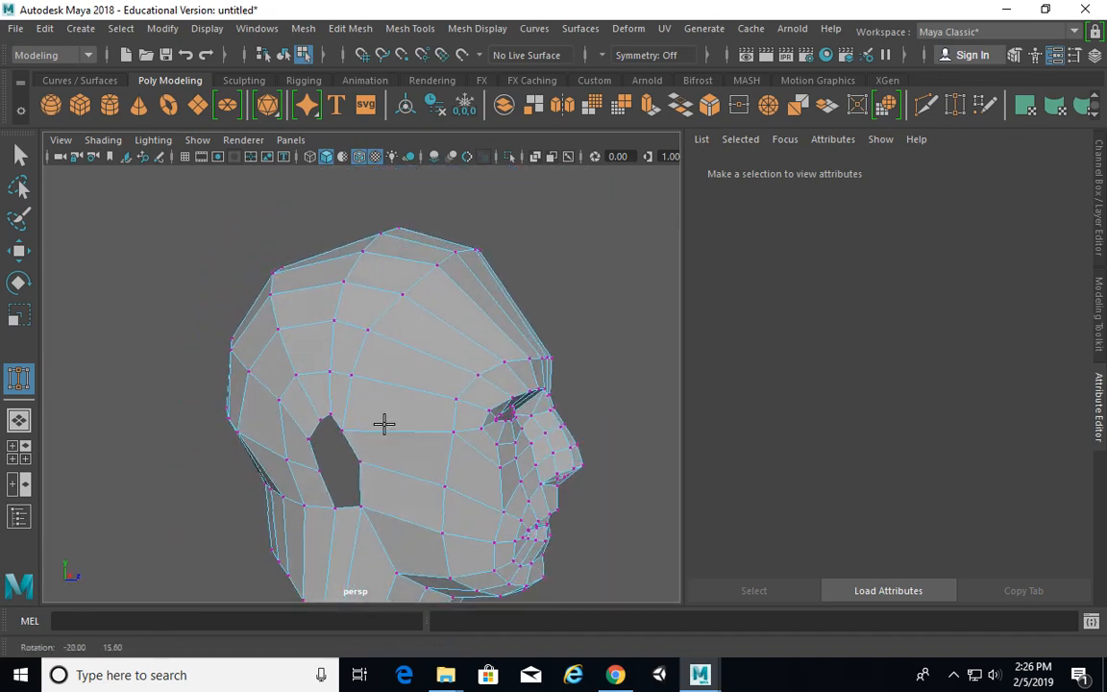
# Step: Return the head to object selection and turn on its smooth mesh preview to check the welded seam
pyautogui.keyDown('alt'); pyautogui.moveTo(401, 300); pyautogui.dragTo(313, 300); pyautogui.keyUp('alt')
pyautogui.press('F8')
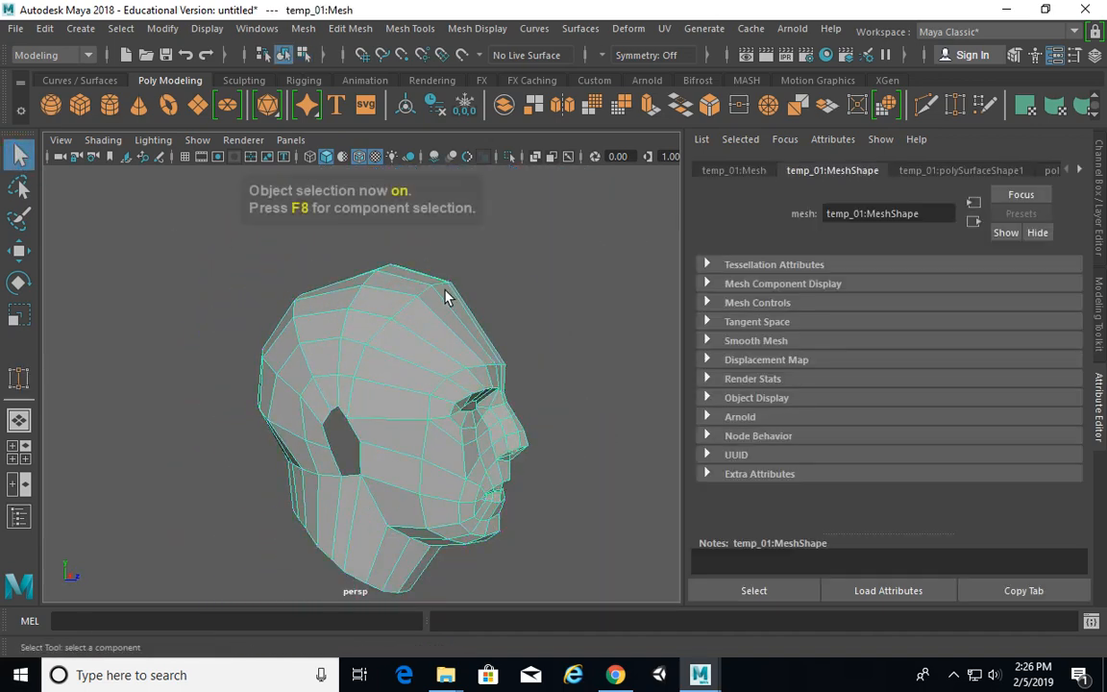
pyautogui.press('3')
pyautogui.keyDown('alt'); pyautogui.moveTo(514, 366); pyautogui.dragTo(309, 353); pyautogui.keyUp('alt')
pyautogui.keyDown('alt'); pyautogui.moveTo(310, 354); pyautogui.dragTo(350, 226, button='right'); pyautogui.keyUp('alt')
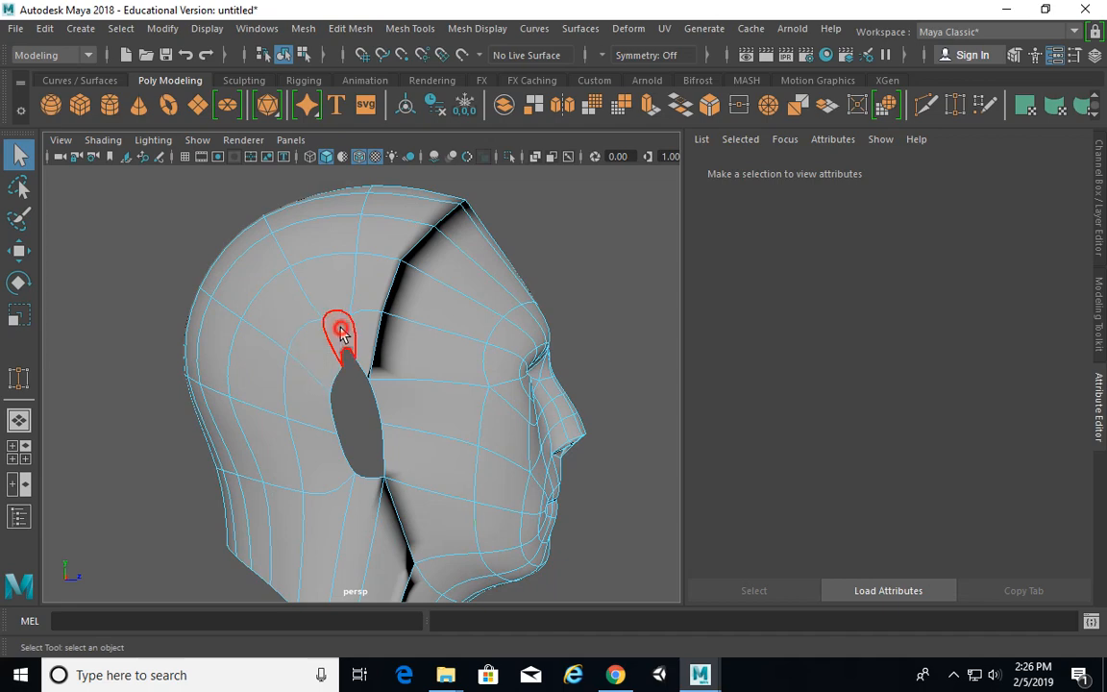
# Step: Delete the duplicate of the small face above the ear opening and test the temple face beside it, restoring the temple face
pyautogui.click(341, 332)
pyautogui.press('Delete')
pyautogui.keyDown('alt'); pyautogui.moveTo(445, 406); pyautogui.dragTo(428, 386); pyautogui.keyUp('alt')
pyautogui.click(351, 310)
pyautogui.press('Delete')
pyautogui.keyDown('alt'); pyautogui.moveTo(351, 310); pyautogui.dragTo(402, 286); pyautogui.keyUp('alt')
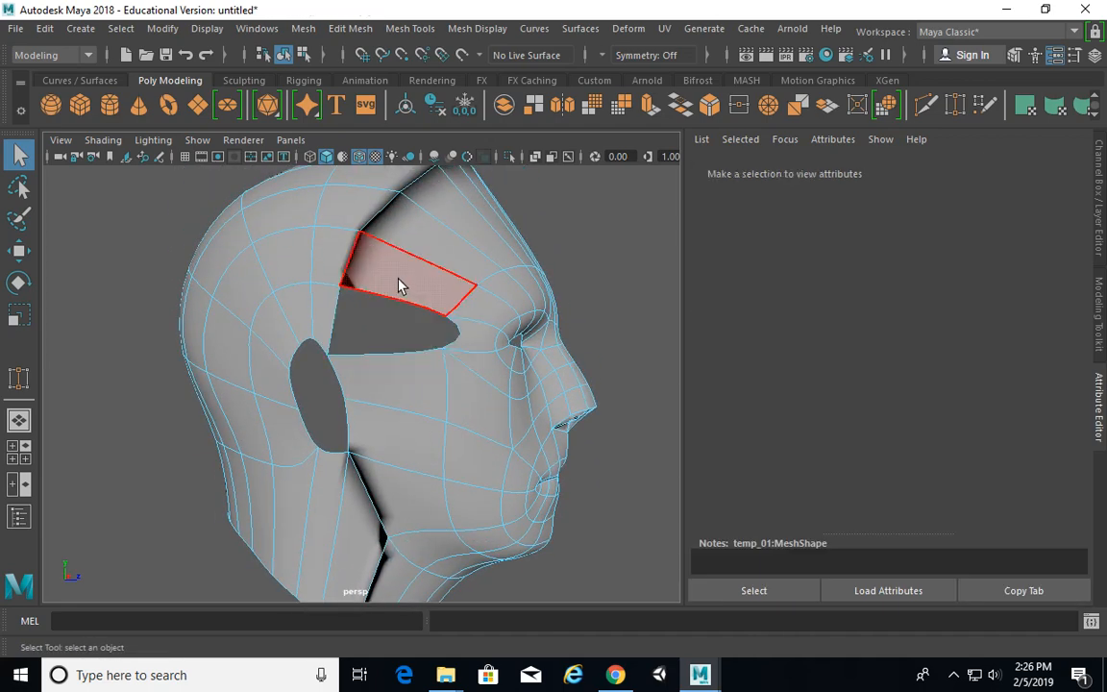
pyautogui.hotkey('ctrl', 'z')
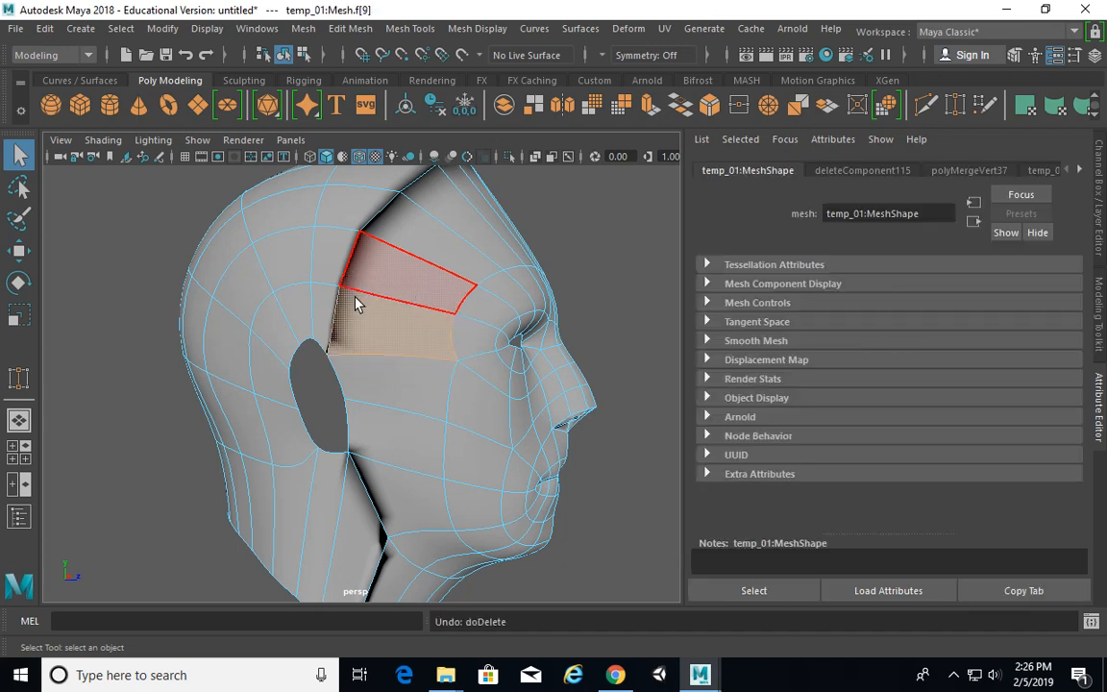
# Step: Delete the lower three scalp faces in the strip directly behind the forehead seam, starting above the ear opening
pyautogui.click(327, 306)
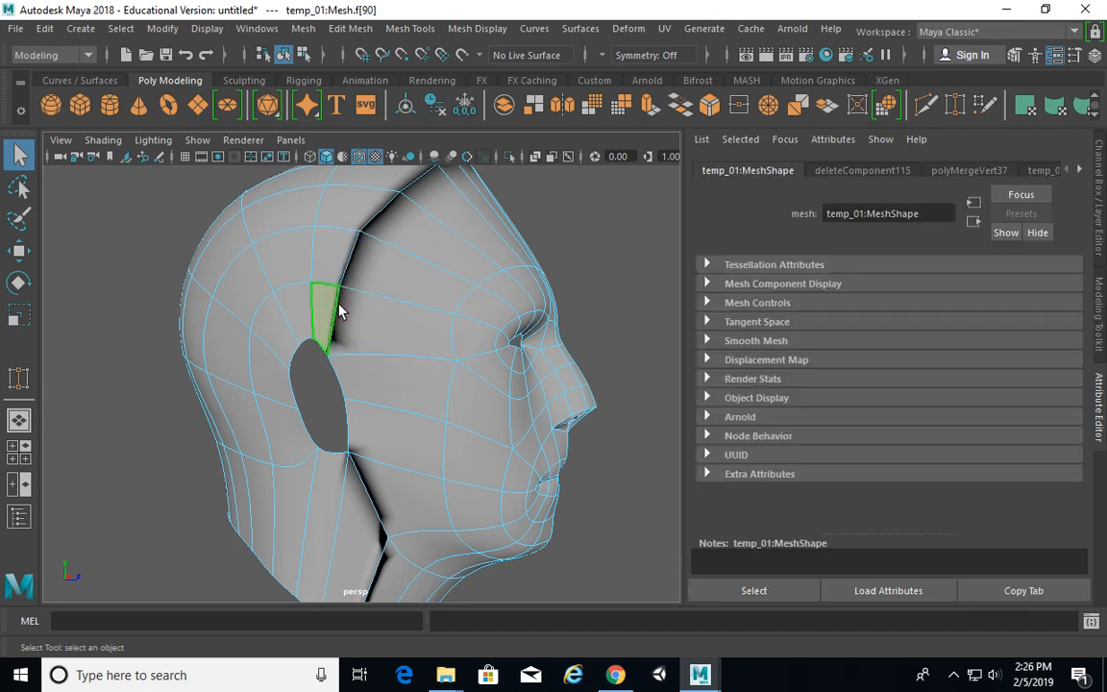
pyautogui.press('Delete')
pyautogui.keyDown('alt'); pyautogui.moveTo(362, 272); pyautogui.dragTo(372, 329, button='middle'); pyautogui.keyUp('alt')
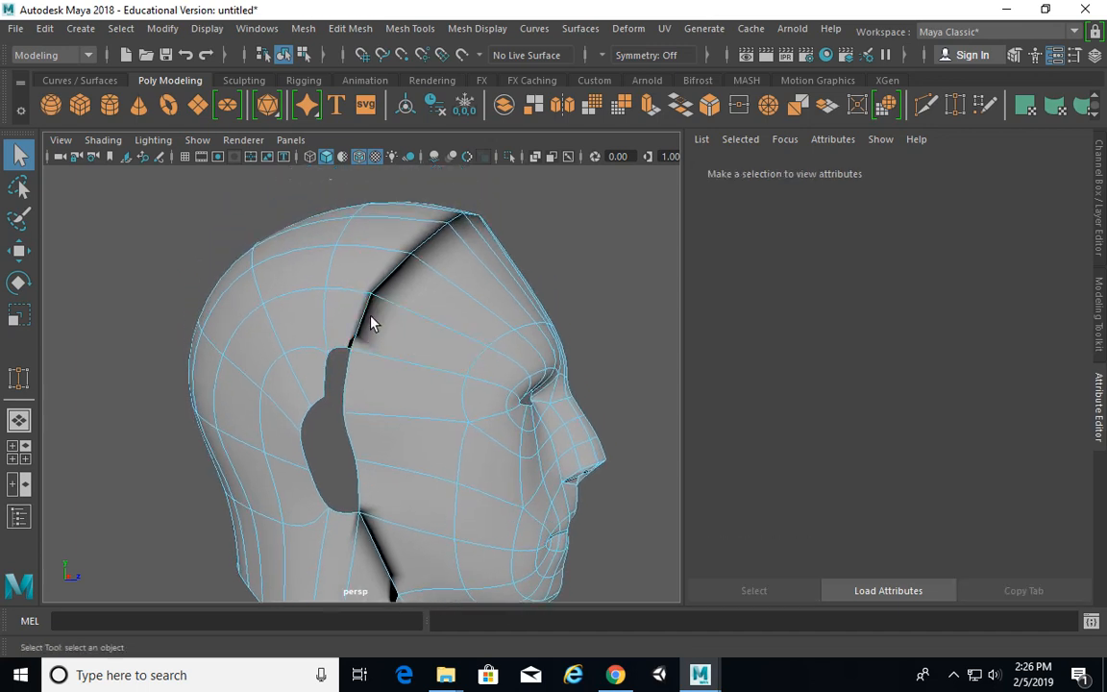
pyautogui.click(373, 310)
pyautogui.press('Delete')
pyautogui.click(380, 252)
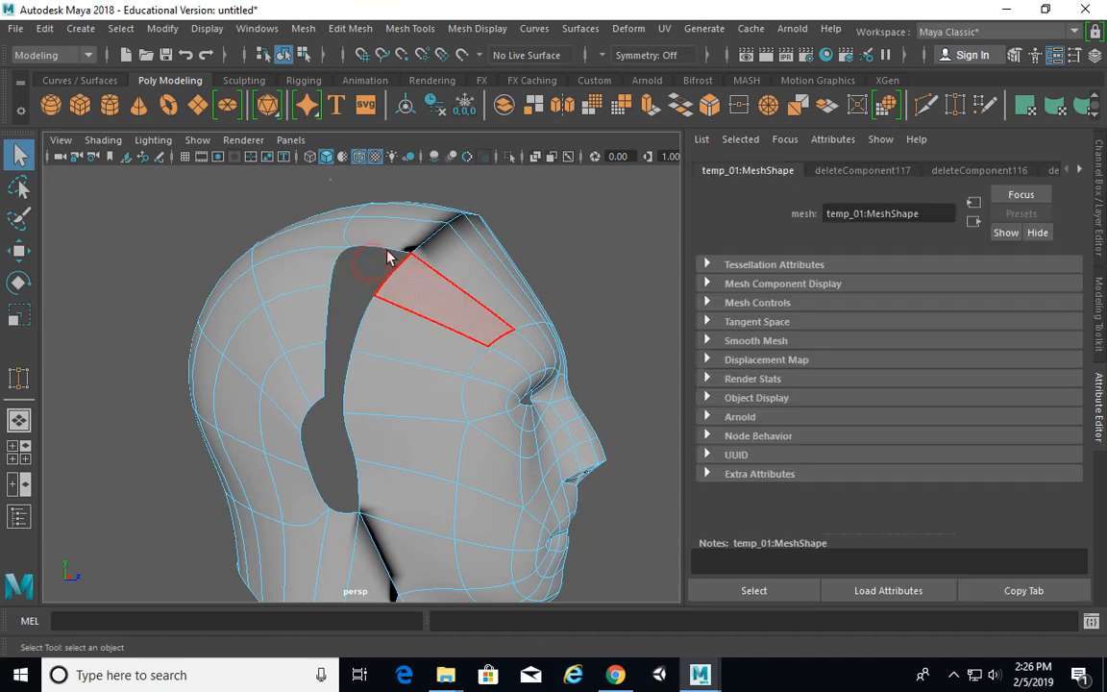
pyautogui.press('Delete')
# Step: Delete the remaining scalp faces of the strip up to the crown's centre line and turn off the smooth mesh preview
pyautogui.click(389, 236)
pyautogui.press('Delete')
pyautogui.keyDown('alt'); pyautogui.moveTo(414, 218); pyautogui.dragTo(482, 239); pyautogui.keyUp('alt')
pyautogui.click(470, 242)
pyautogui.press('Delete')
pyautogui.click(468, 210)
pyautogui.press('Delete')
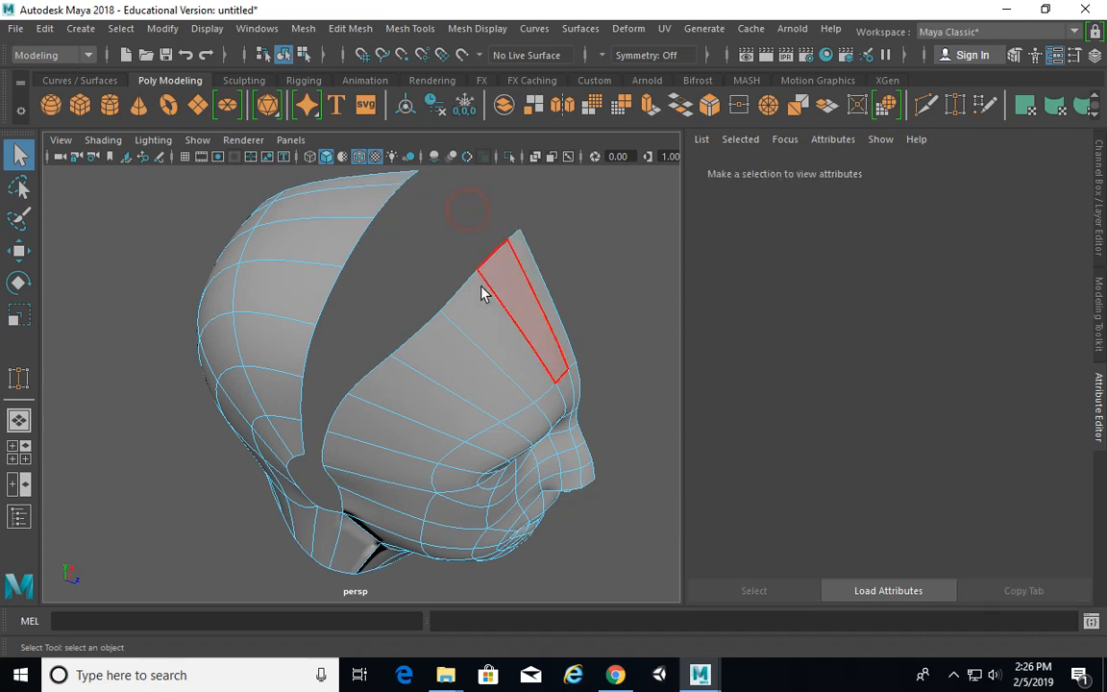
pyautogui.keyDown('alt'); pyautogui.moveTo(466, 301); pyautogui.dragTo(365, 402); pyautogui.keyUp('alt')
pyautogui.press('1')
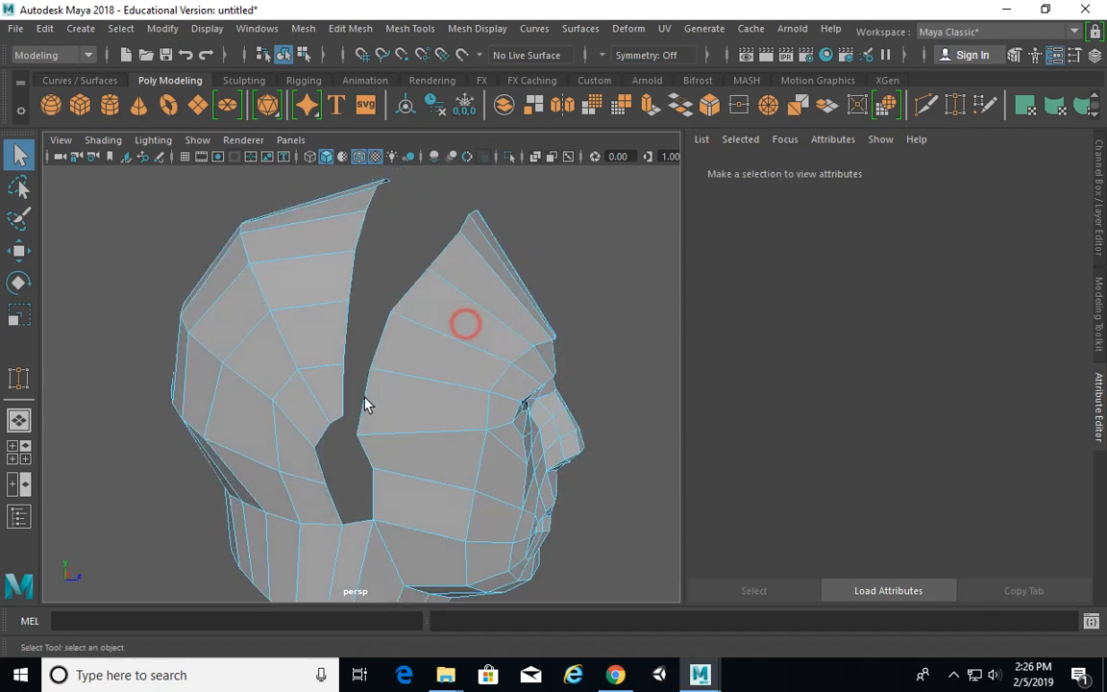
# Step: Try to bridge the lowest pair of facing border edges above the ear opening, then undo the bridge
pyautogui.moveTo(368, 176); pyautogui.dragTo(368, 223, button='right')
pyautogui.click(361, 395)
pyautogui.keyDown('shift'); pyautogui.moveTo(461, 262); pyautogui.dragTo(420, 472, button='right'); pyautogui.keyUp('shift')
pyautogui.keyDown('alt'); pyautogui.moveTo(396, 412); pyautogui.dragTo(363, 378); pyautogui.keyUp('alt')
pyautogui.hotkey('ctrl', 'z')
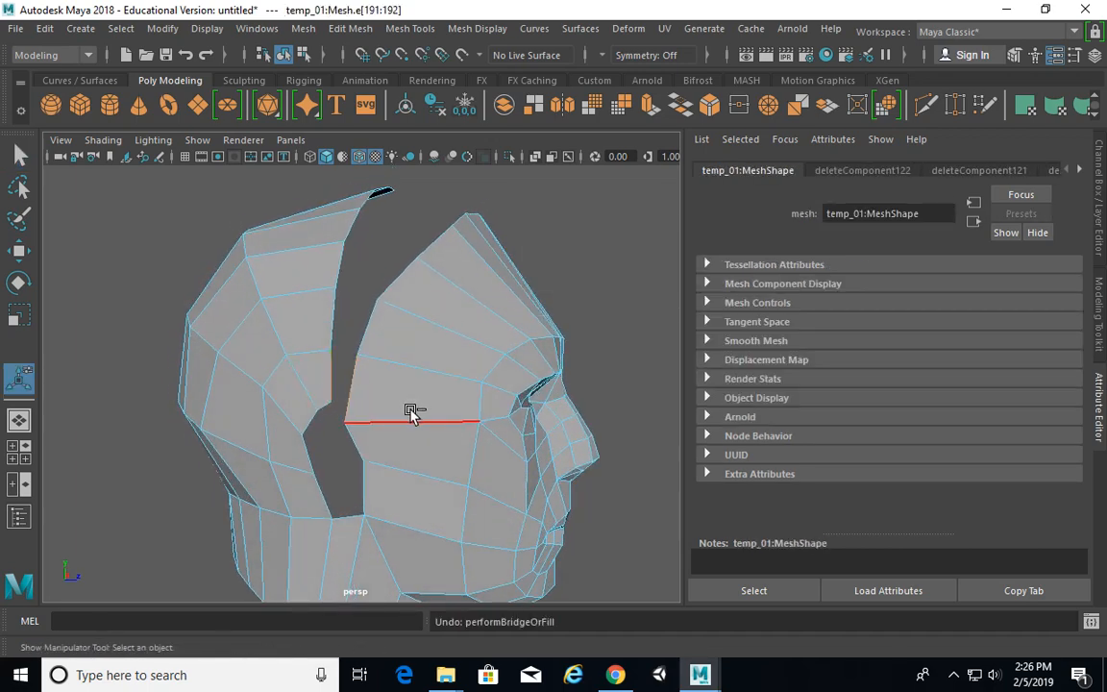
pyautogui.hotkey('ctrl', 'z')
# Step: Select the head as an object and display its polygon face normals
pyautogui.press('q')
pyautogui.press('F8')
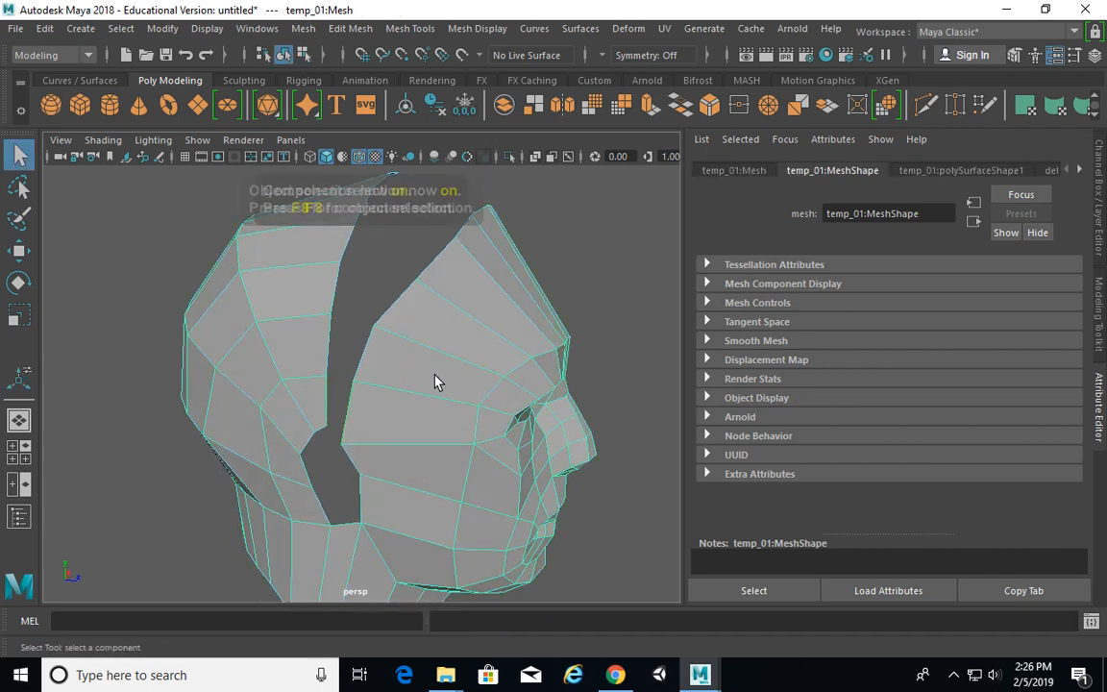
pyautogui.keyDown('alt'); pyautogui.moveTo(308, 217); pyautogui.dragTo(258, 219); pyautogui.keyUp('alt')
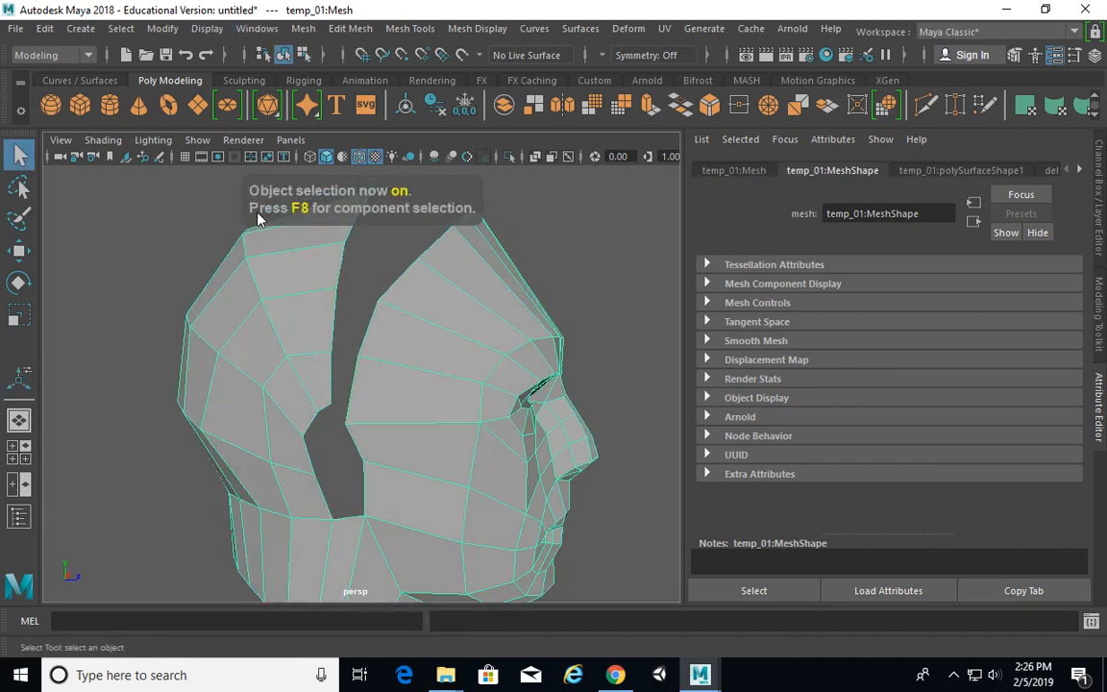
pyautogui.click(163, 28)
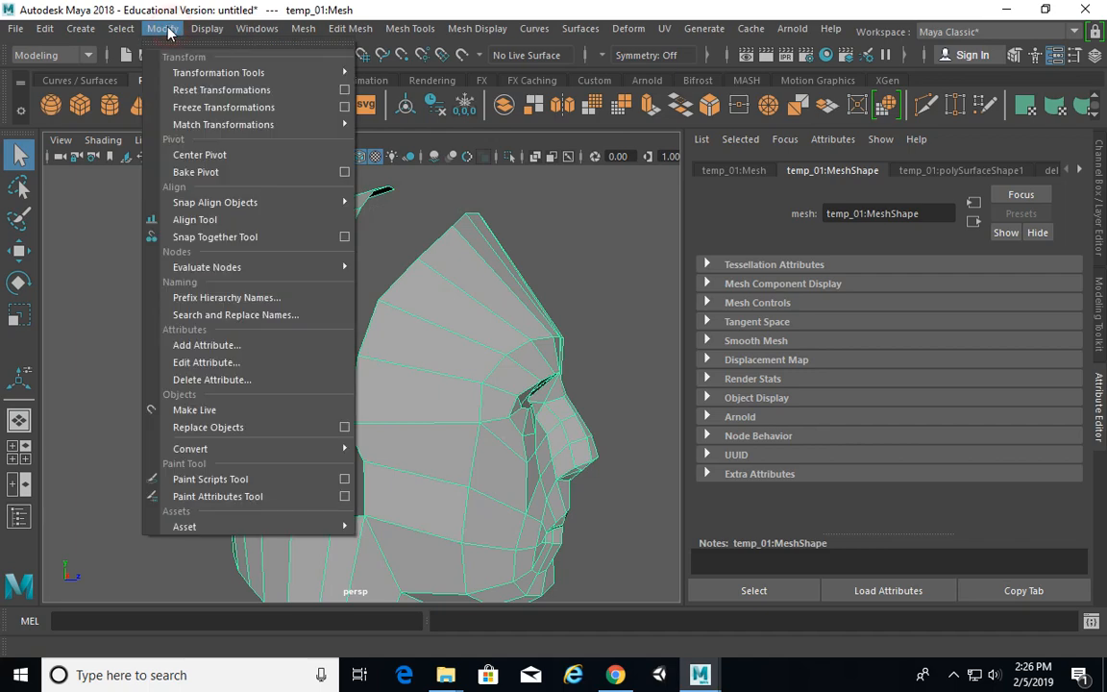
pyautogui.moveTo(203, 31)
pyautogui.moveTo(298, 255)
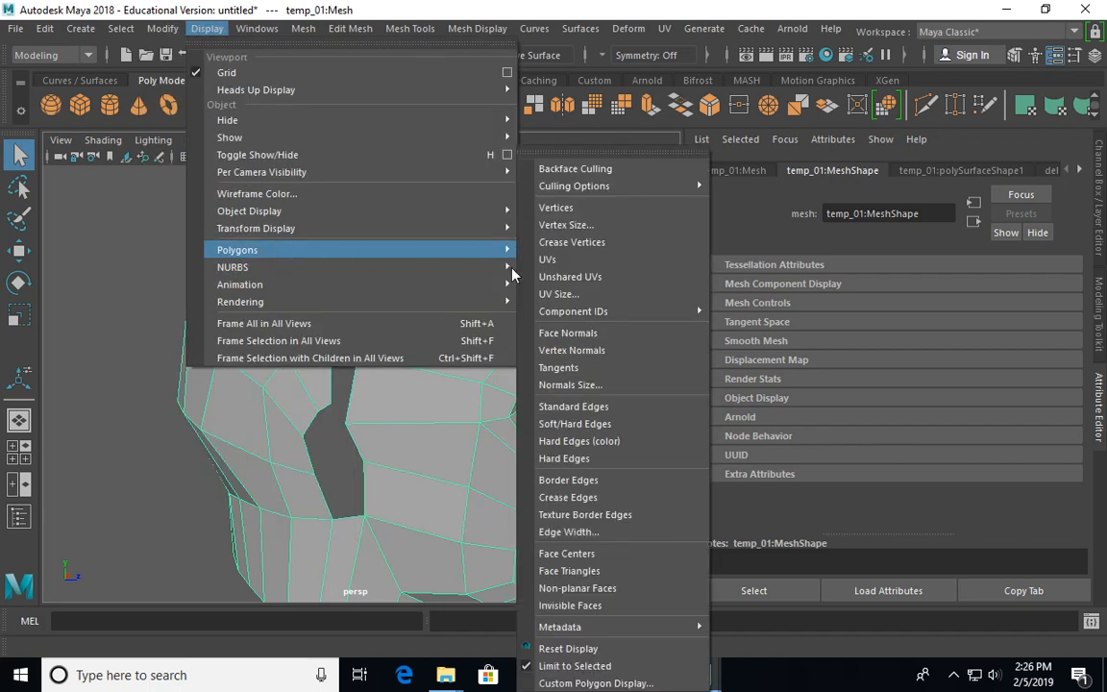
pyautogui.moveTo(272, 289)
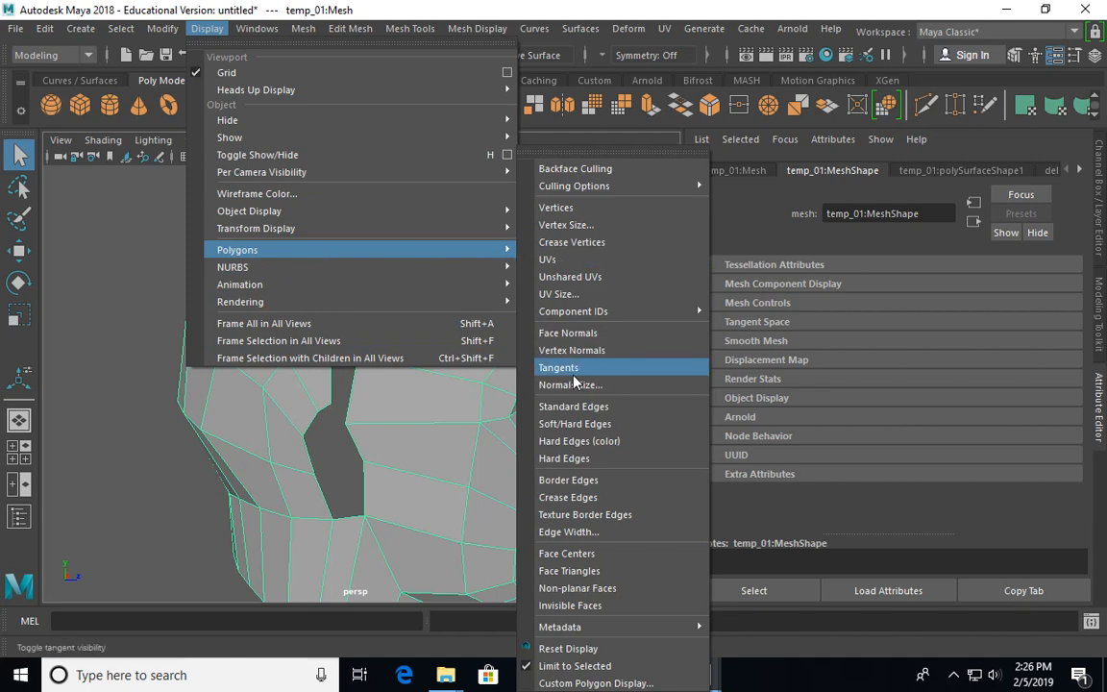
pyautogui.click(589, 335)
# Step: Reverse the normals of all the faces on the back of the head and neck
pyautogui.keyDown('alt'); pyautogui.moveTo(451, 337); pyautogui.dragTo(526, 329, button='right'); pyautogui.keyUp('alt')
pyautogui.moveTo(527, 329)
pyautogui.keyDown('alt'); pyautogui.mouseDown()
pyautogui.moveTo(616, 289)
pyautogui.moveTo(548, 322)
pyautogui.mouseUp(); pyautogui.keyUp('alt')
pyautogui.keyDown('alt'); pyautogui.moveTo(412, 310); pyautogui.dragTo(447, 335); pyautogui.keyUp('alt')
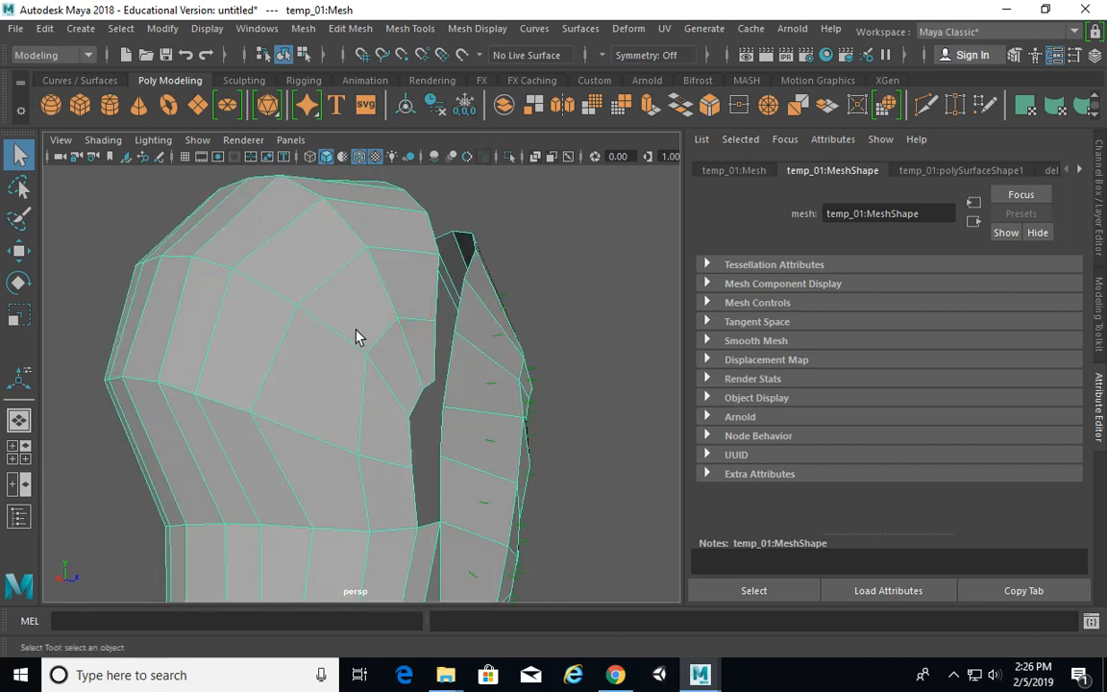
pyautogui.keyDown('alt'); pyautogui.moveTo(377, 348); pyautogui.dragTo(400, 350); pyautogui.keyUp('alt')
pyautogui.keyDown('alt'); pyautogui.moveTo(401, 350); pyautogui.dragTo(338, 344, button='right'); pyautogui.keyUp('alt')
pyautogui.moveTo(339, 344)
pyautogui.keyDown('alt'); pyautogui.mouseDown()
pyautogui.moveTo(383, 334)
pyautogui.moveTo(345, 358)
pyautogui.mouseUp(); pyautogui.keyUp('alt')
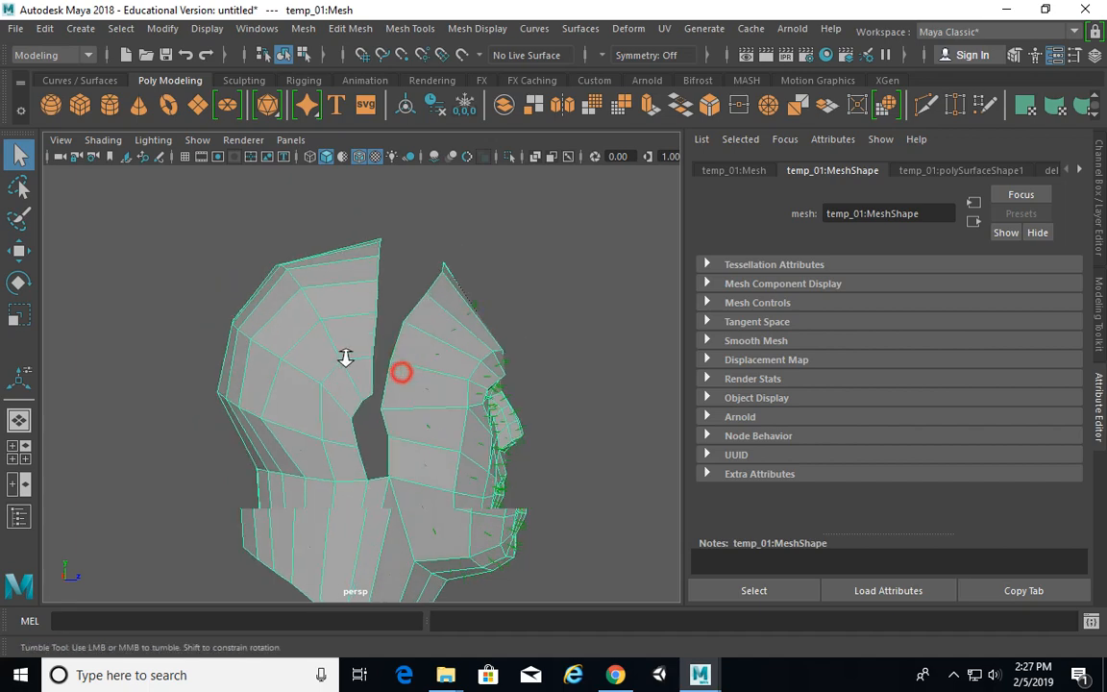
pyautogui.moveTo(346, 181); pyautogui.dragTo(346, 231, button='right')
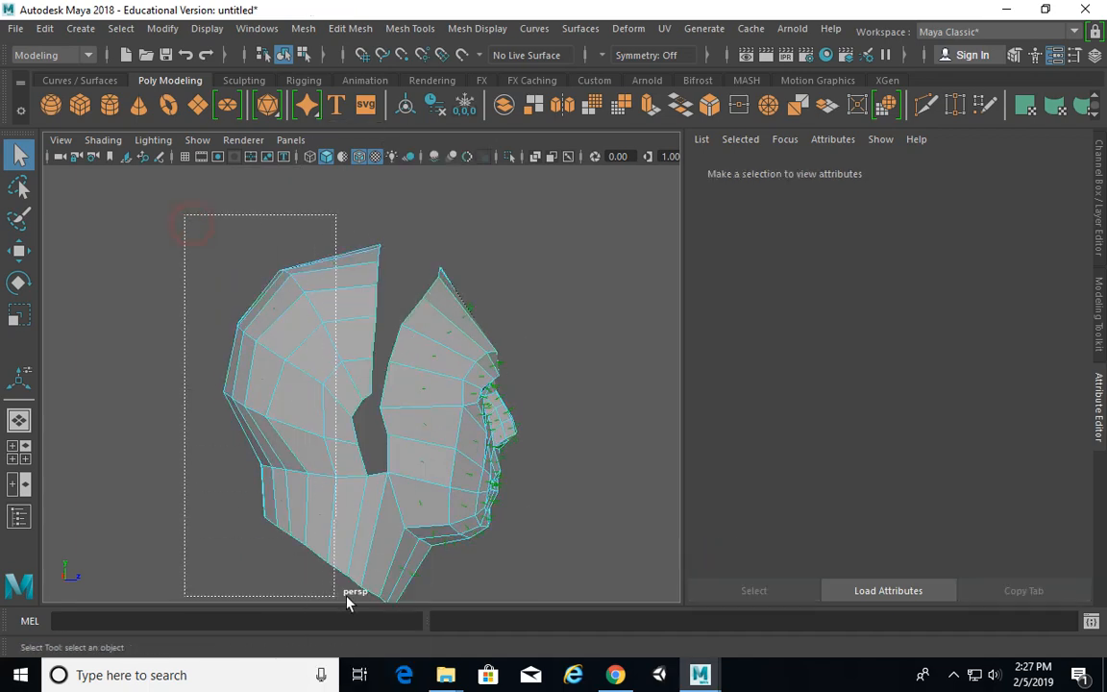
pyautogui.moveTo(347, 598); pyautogui.dragTo(368, 528)
pyautogui.click(474, 29)
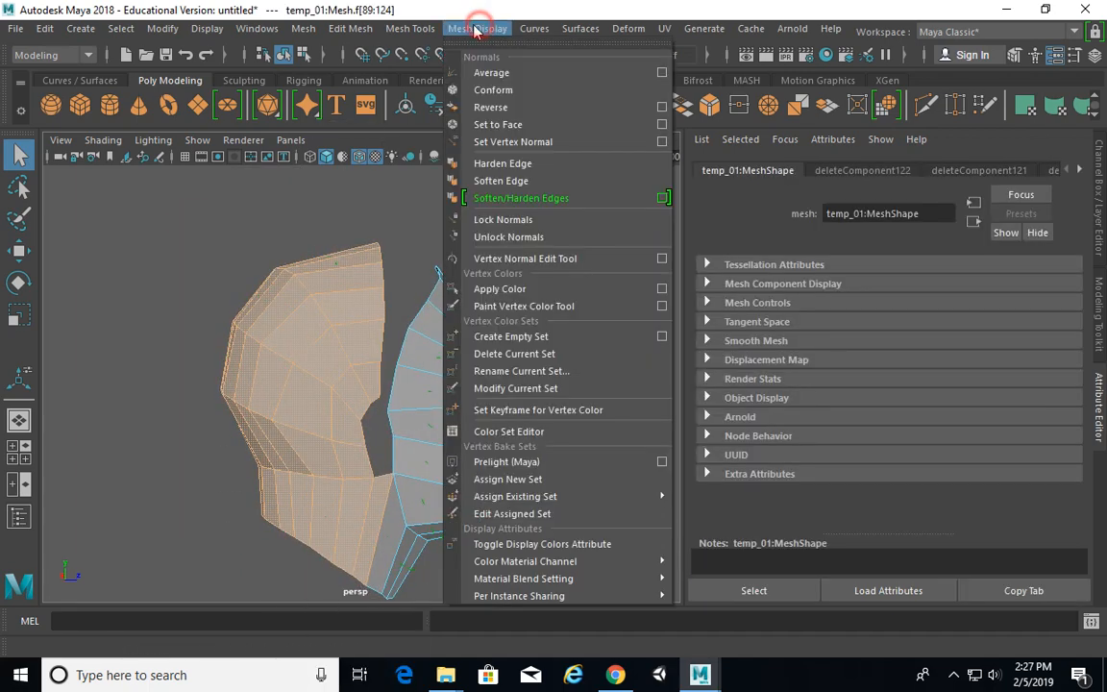
pyautogui.click(507, 106)
pyautogui.click(523, 288)
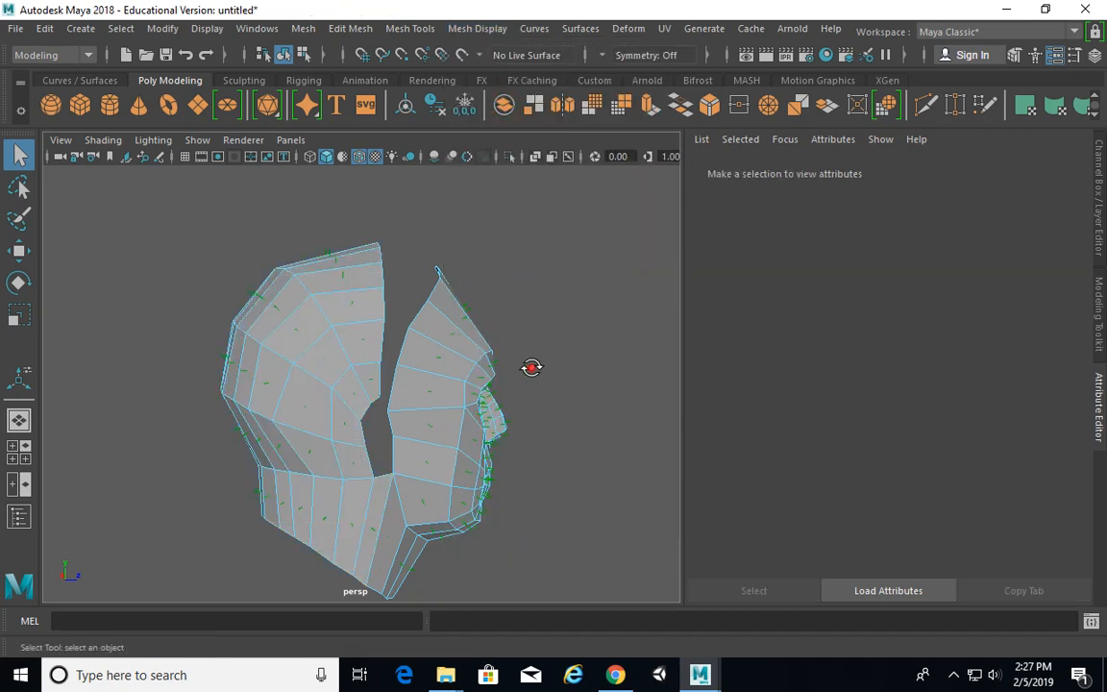
# Step: Reverse the normal of the leftover face bordering the reversed back-of-head and neck area
pyautogui.keyDown('alt'); pyautogui.moveTo(479, 330); pyautogui.dragTo(596, 378); pyautogui.keyUp('alt')
pyautogui.click(368, 402)
pyautogui.click(579, 329)
pyautogui.keyDown('alt'); pyautogui.moveTo(579, 328); pyautogui.dragTo(464, 376); pyautogui.keyUp('alt')
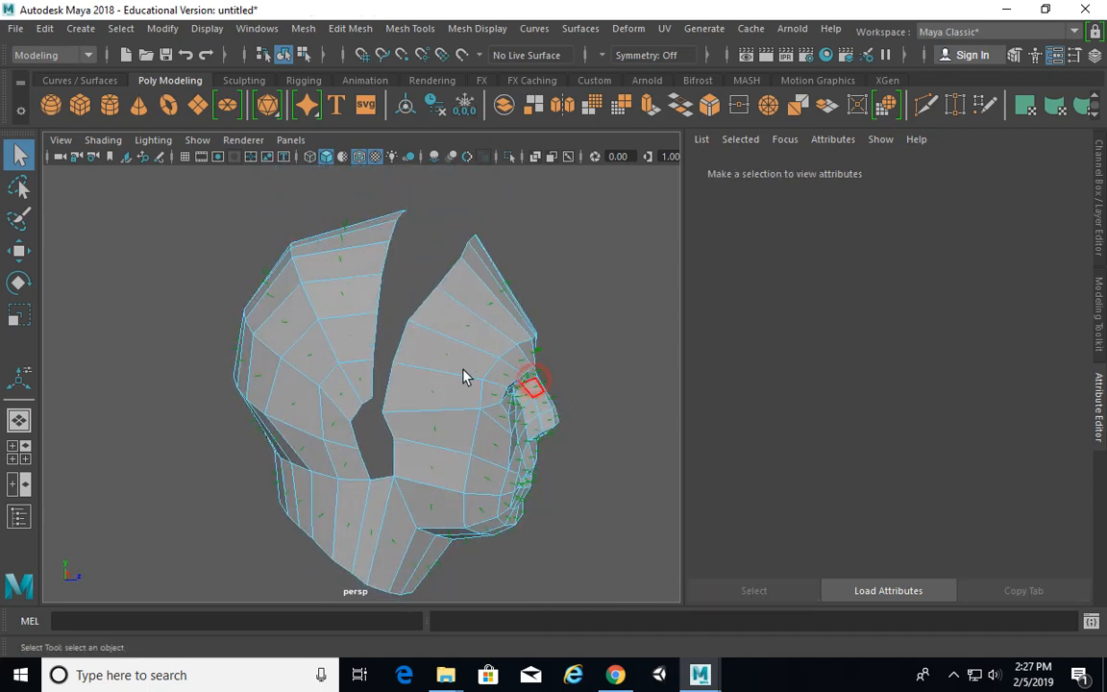
# Step: Bridge the lowest pair of facing border edges between the scalp and temple, just above the ear opening
pyautogui.rightClick(445, 370)
pyautogui.moveTo(446, 364); pyautogui.dragTo(432, 133, button='right')
pyautogui.keyDown('alt'); pyautogui.moveTo(445, 296); pyautogui.dragTo(378, 331); pyautogui.keyUp('alt')
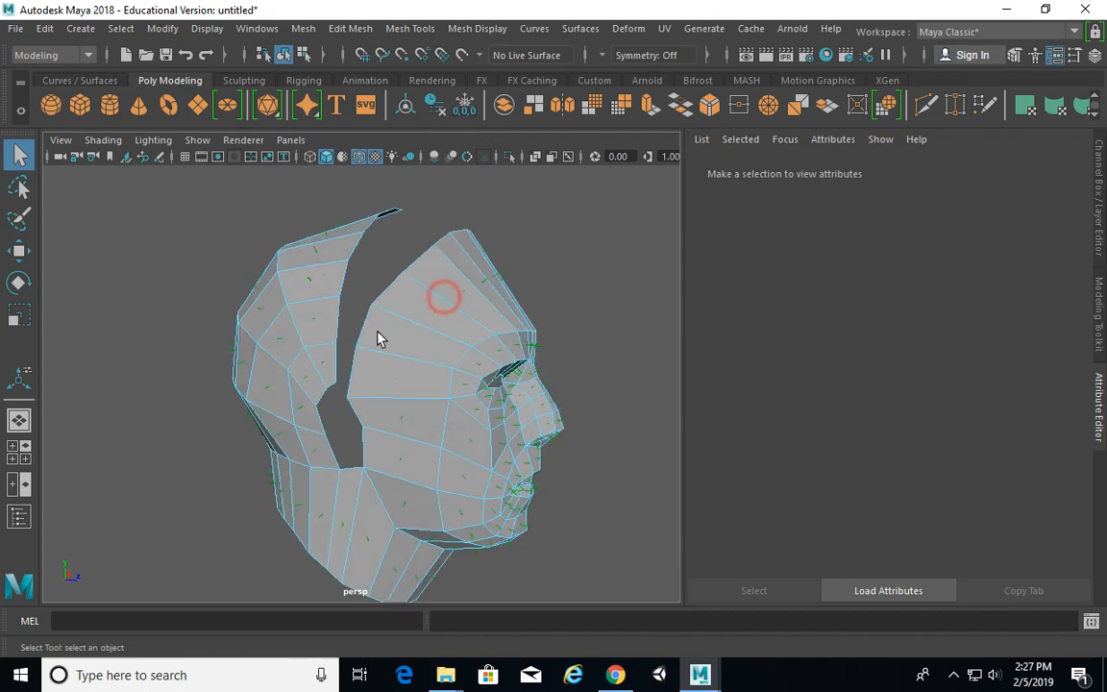
pyautogui.click(358, 364)
pyautogui.keyDown('shift'); pyautogui.rightClick(441, 320); pyautogui.keyUp('shift')
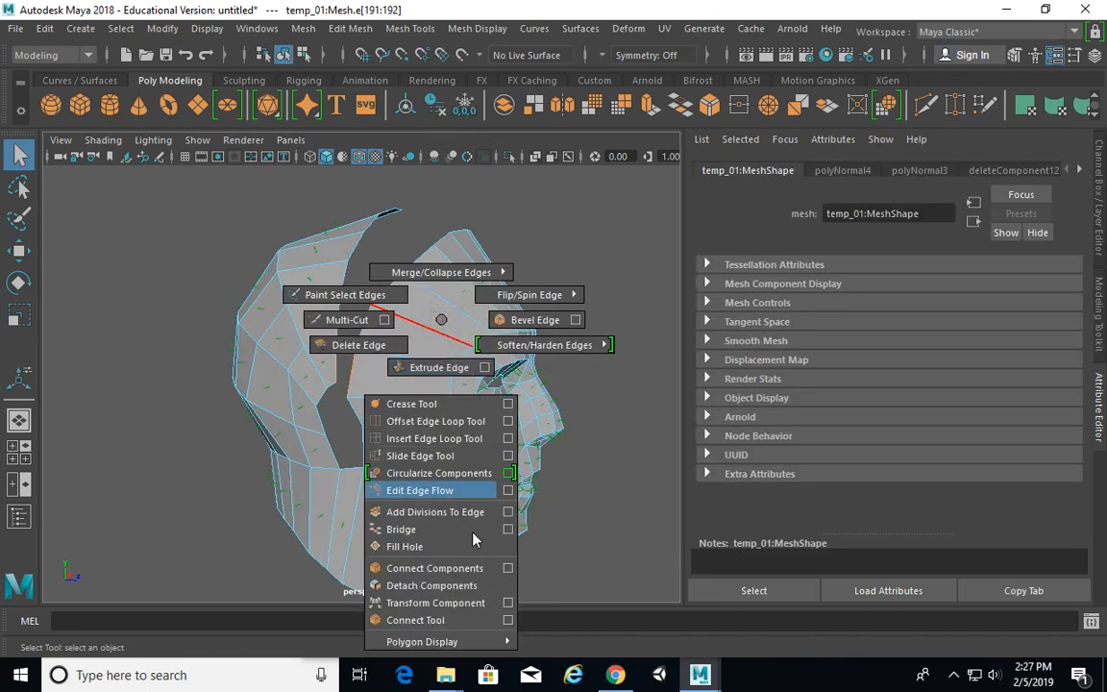
pyautogui.click(401, 528)
pyautogui.keyDown('alt'); pyautogui.moveTo(407, 390); pyautogui.dragTo(332, 368); pyautogui.keyUp('alt')
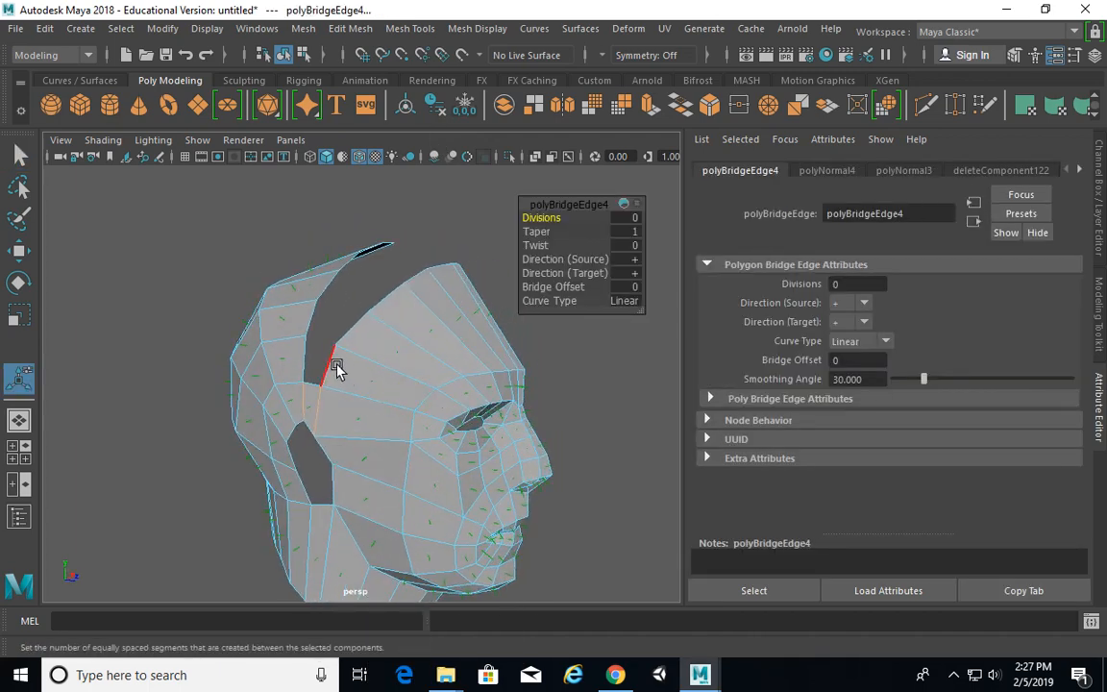
# Step: Bridge the next three pairs of facing border edges between the scalp and forehead, working upward from the temple
pyautogui.press('q')
pyautogui.click(318, 362)
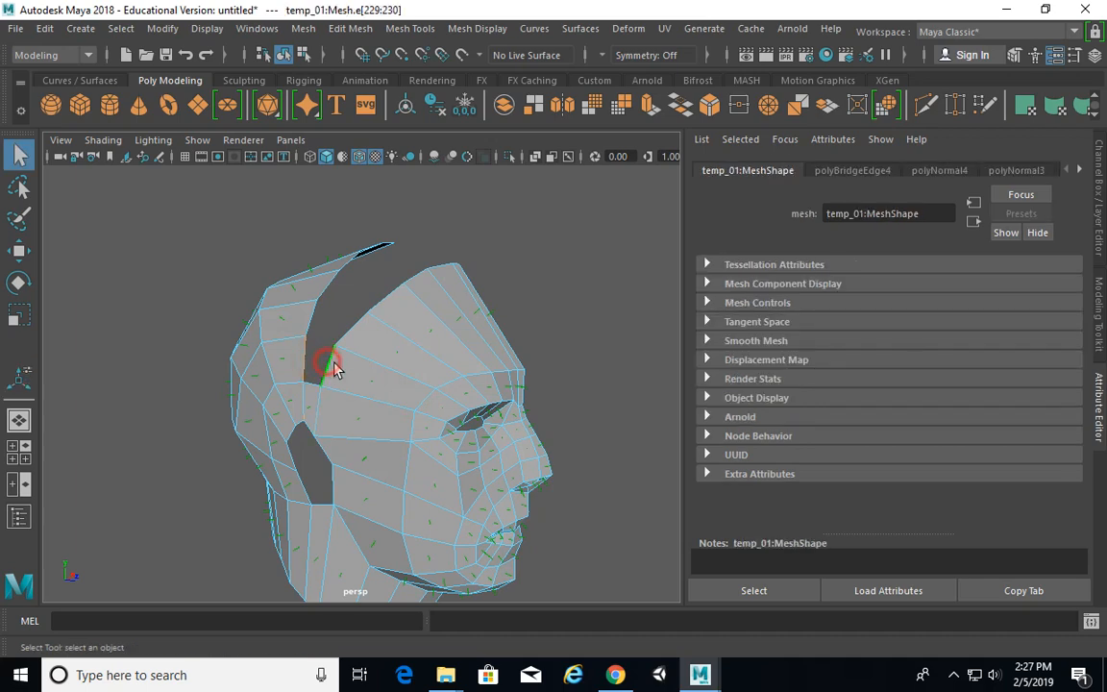
pyautogui.press('g')
pyautogui.click(310, 322)
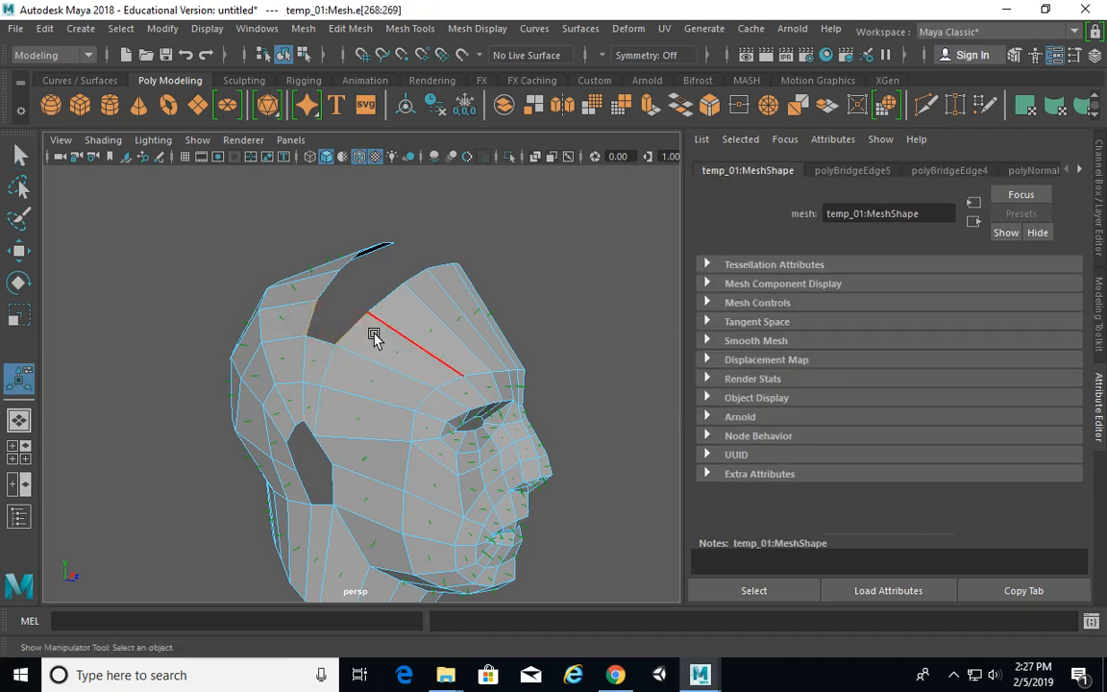
pyautogui.press('g')
pyautogui.keyDown('alt'); pyautogui.moveTo(361, 306); pyautogui.dragTo(371, 324); pyautogui.keyUp('alt')
pyautogui.click(389, 321)
pyautogui.press('g')
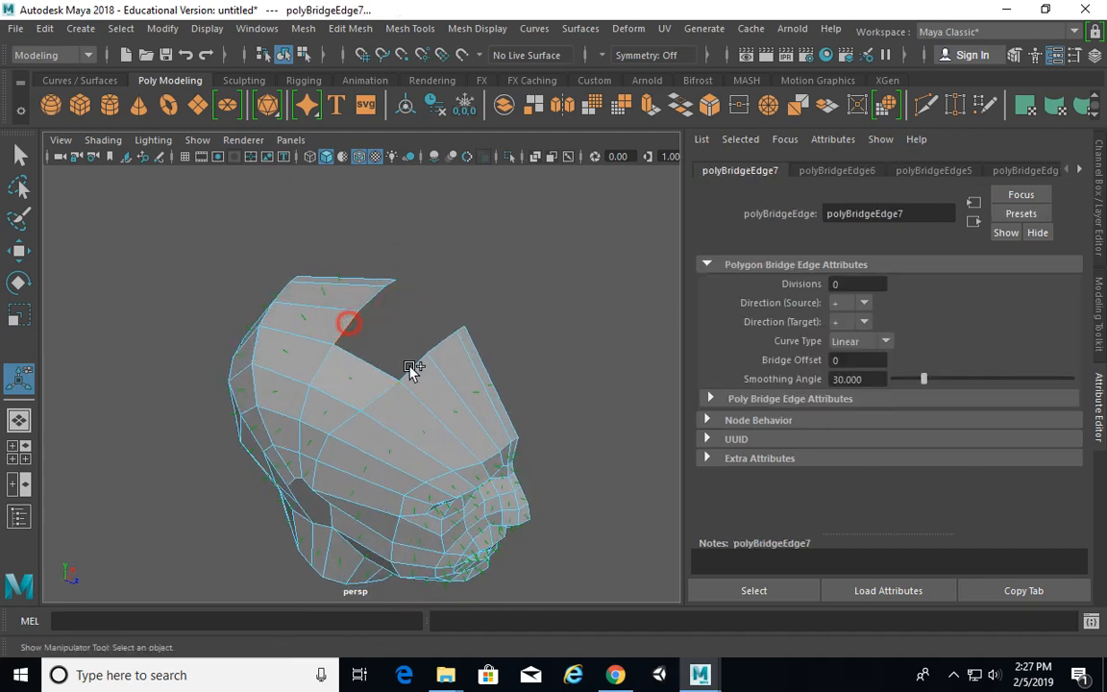
# Step: Bridge the next two pairs of facing border edges in the scalp gap, continuing toward the top of the head
pyautogui.click(426, 369)
pyautogui.press('g')
pyautogui.click(369, 293)
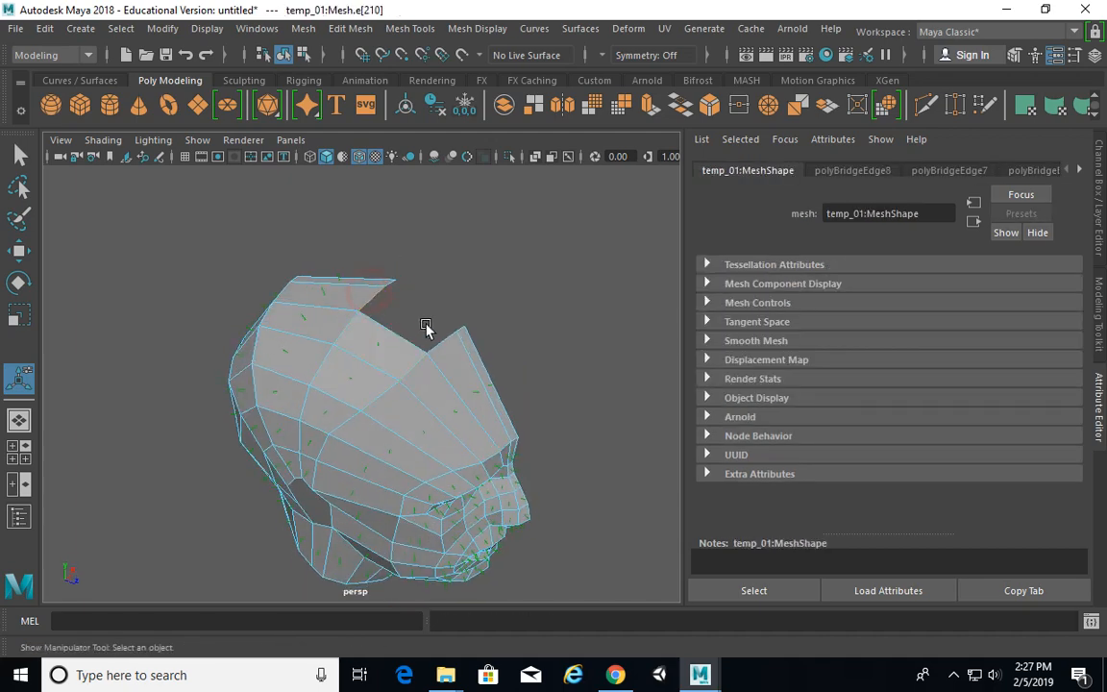
pyautogui.press('g')
# Step: Bridge the last pair of border edges at the crown to close the scalp gap at the centerline
pyautogui.keyDown('alt'); pyautogui.moveTo(482, 350); pyautogui.dragTo(441, 355); pyautogui.keyUp('alt')
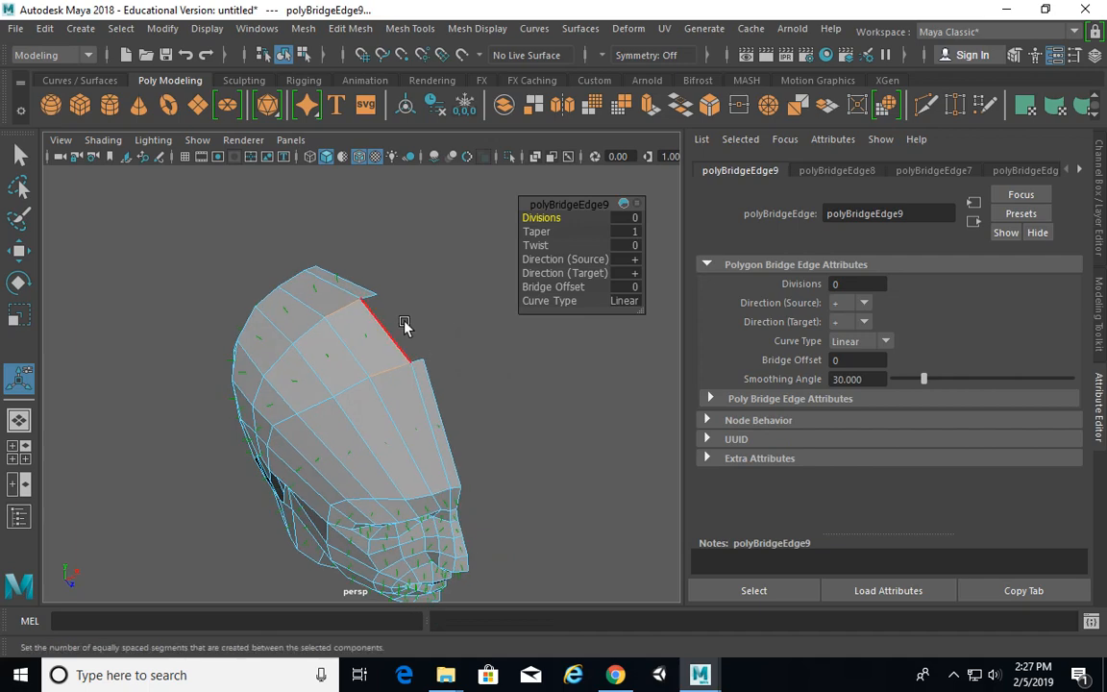
pyautogui.press('q')
pyautogui.keyDown('alt'); pyautogui.moveTo(341, 307); pyautogui.dragTo(407, 295, button='right'); pyautogui.keyUp('alt')
pyautogui.click(448, 363)
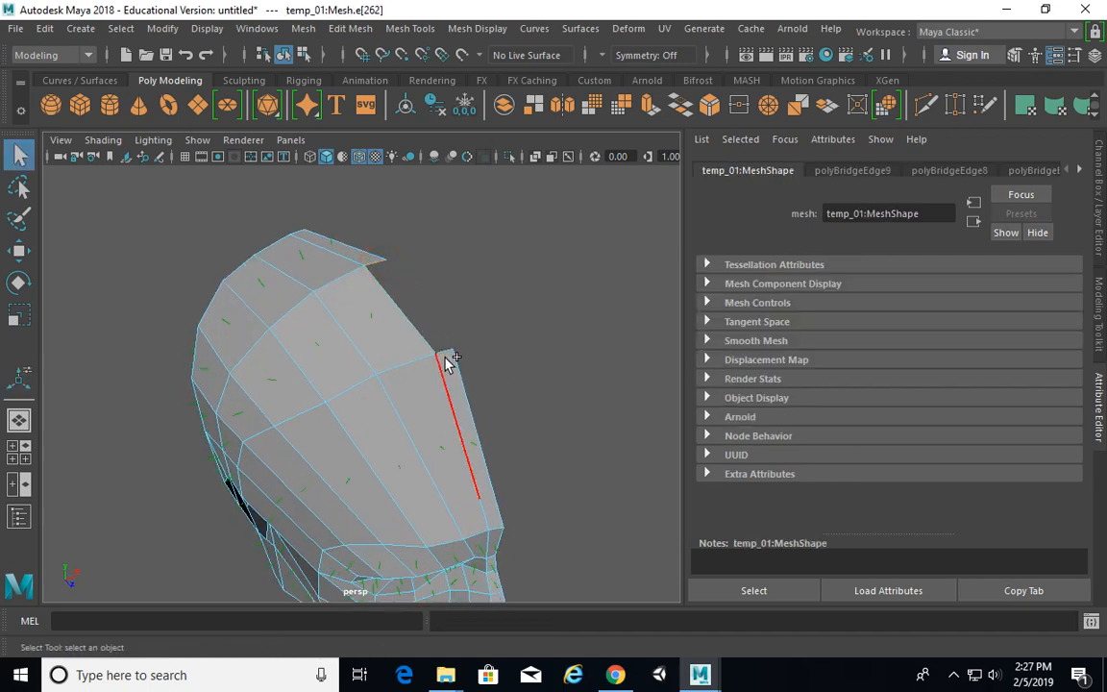
pyautogui.press('g')
pyautogui.keyDown('alt'); pyautogui.moveTo(477, 324); pyautogui.dragTo(454, 384); pyautogui.keyUp('alt')
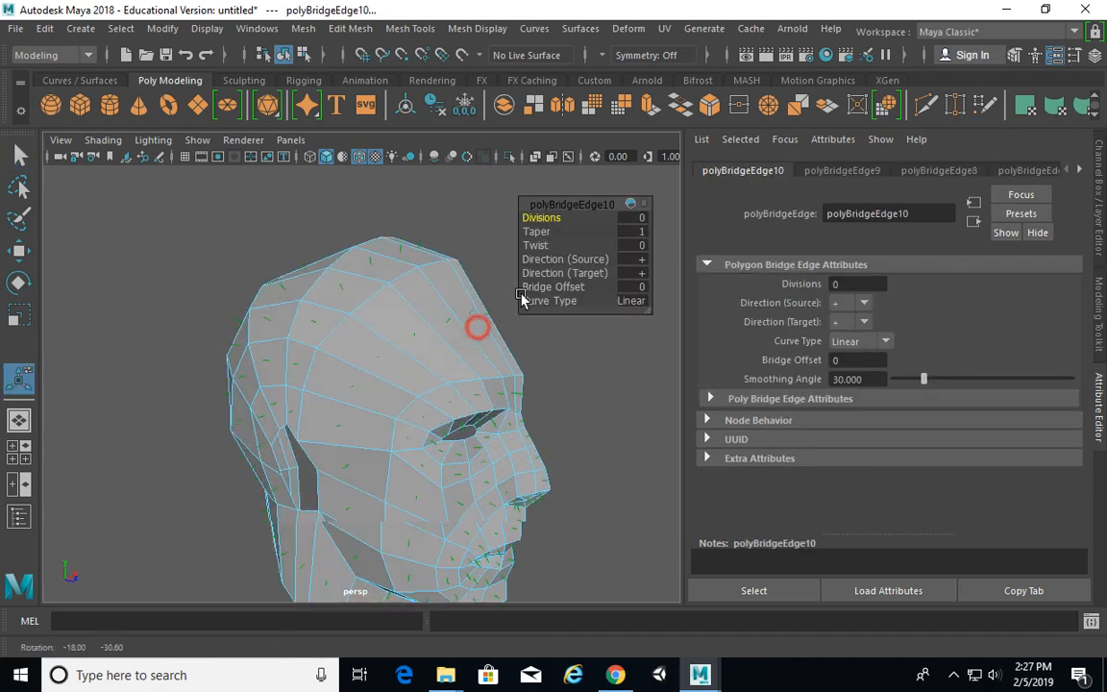
# Step: Show the head in smooth preview and examine the side of the head and the underside of the nose for shading errors
pyautogui.press('3')
pyautogui.keyDown('alt'); pyautogui.moveTo(519, 398); pyautogui.dragTo(453, 364, button='right'); pyautogui.keyUp('alt')
pyautogui.keyDown('alt'); pyautogui.moveTo(453, 364); pyautogui.dragTo(543, 332); pyautogui.keyUp('alt')
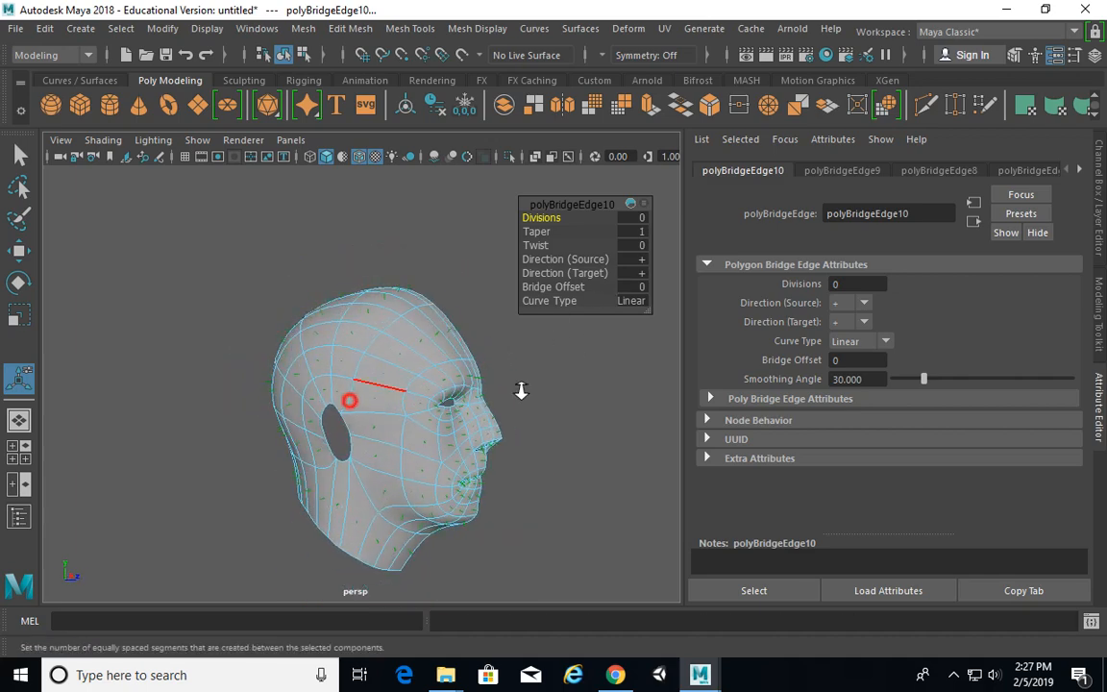
pyautogui.keyDown('alt'); pyautogui.moveTo(522, 391); pyautogui.dragTo(564, 398, button='right'); pyautogui.keyUp('alt')
pyautogui.keyDown('alt'); pyautogui.moveTo(563, 403); pyautogui.dragTo(437, 378); pyautogui.keyUp('alt')
pyautogui.keyDown('alt'); pyautogui.moveTo(389, 383); pyautogui.dragTo(569, 373, button='right'); pyautogui.keyUp('alt')
pyautogui.keyDown('alt'); pyautogui.moveTo(411, 425); pyautogui.dragTo(510, 413, button='right'); pyautogui.keyUp('alt')
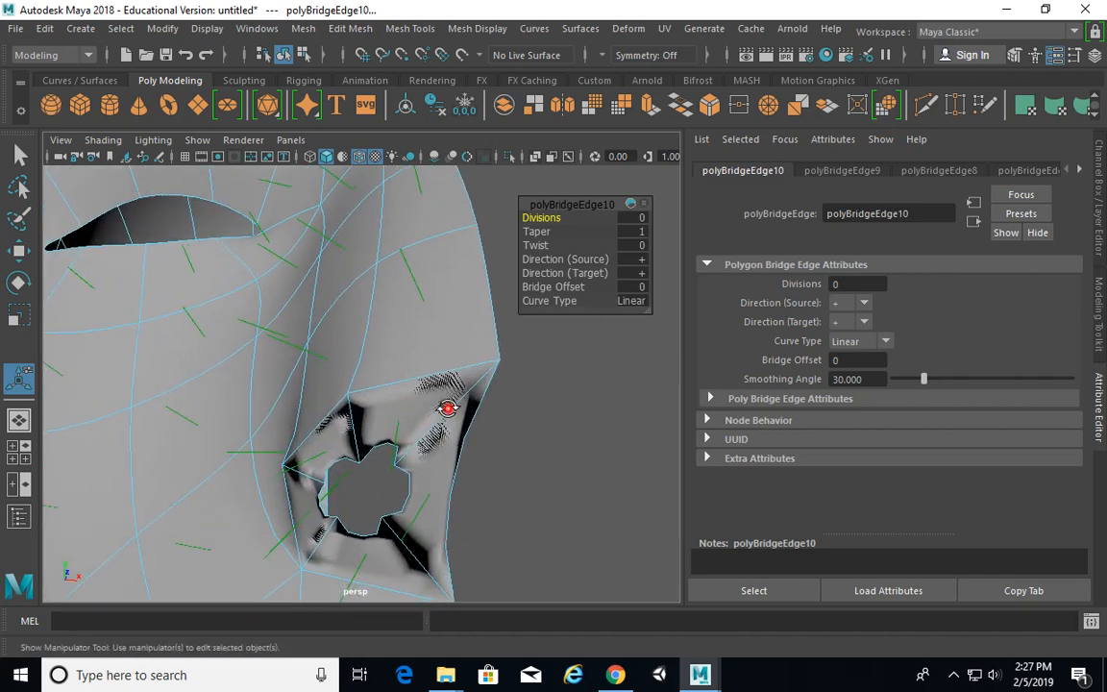
# Step: Delete the duplicate overlapping faces around the nostril on the underside of the nose
pyautogui.keyDown('alt'); pyautogui.moveTo(448, 408); pyautogui.dragTo(469, 352); pyautogui.keyUp('alt')
pyautogui.moveTo(448, 320); pyautogui.dragTo(462, 241, button='right')
pyautogui.click(452, 319)
pyautogui.press('Delete')
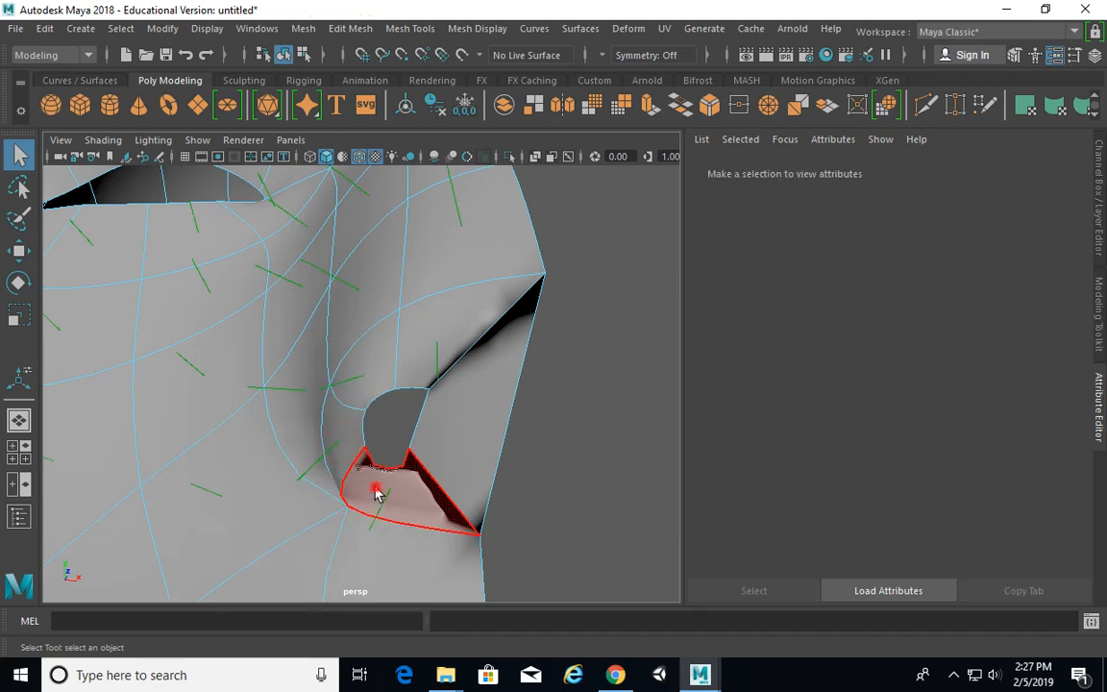
pyautogui.click(483, 396)
pyautogui.press('Delete')
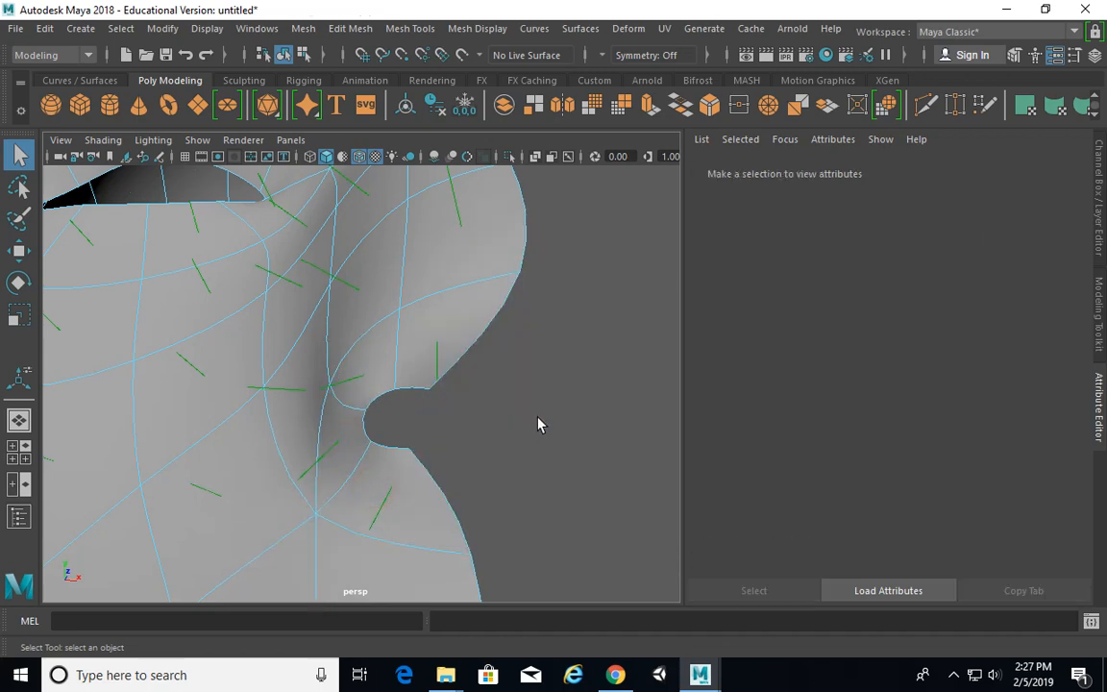
pyautogui.hotkey('ctrl', 'z')
# Step: Reverse the normal of the face between the nostril opening and the centerline under the nose
pyautogui.keyDown('alt'); pyautogui.moveTo(516, 405); pyautogui.dragTo(463, 349); pyautogui.keyUp('alt')
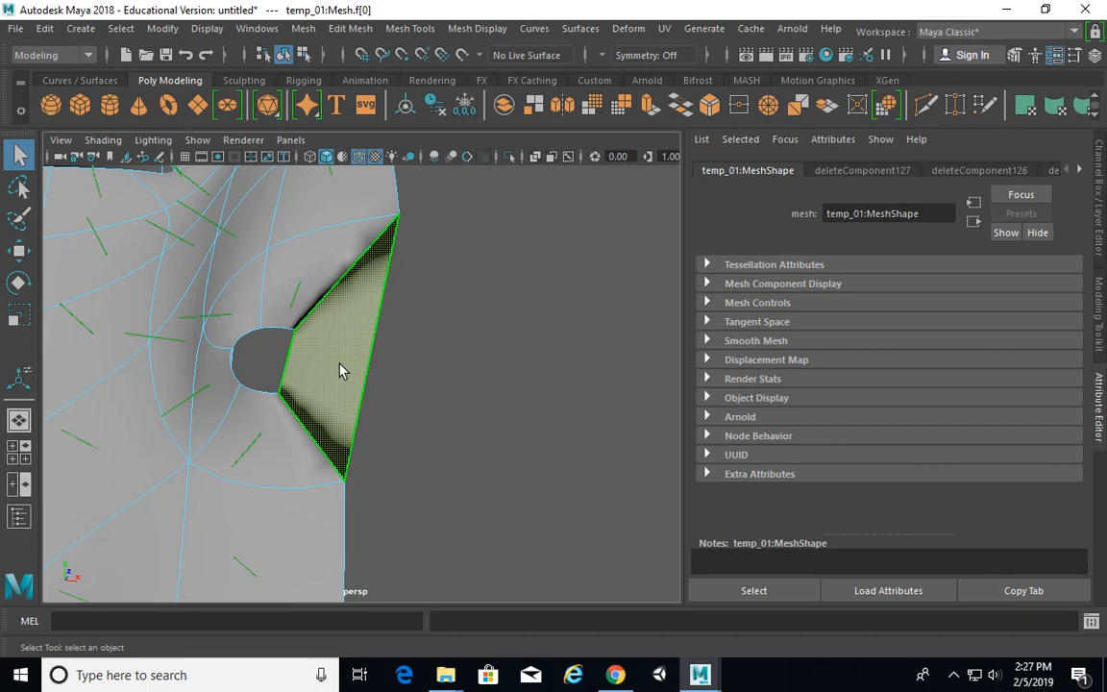
pyautogui.click(471, 29)
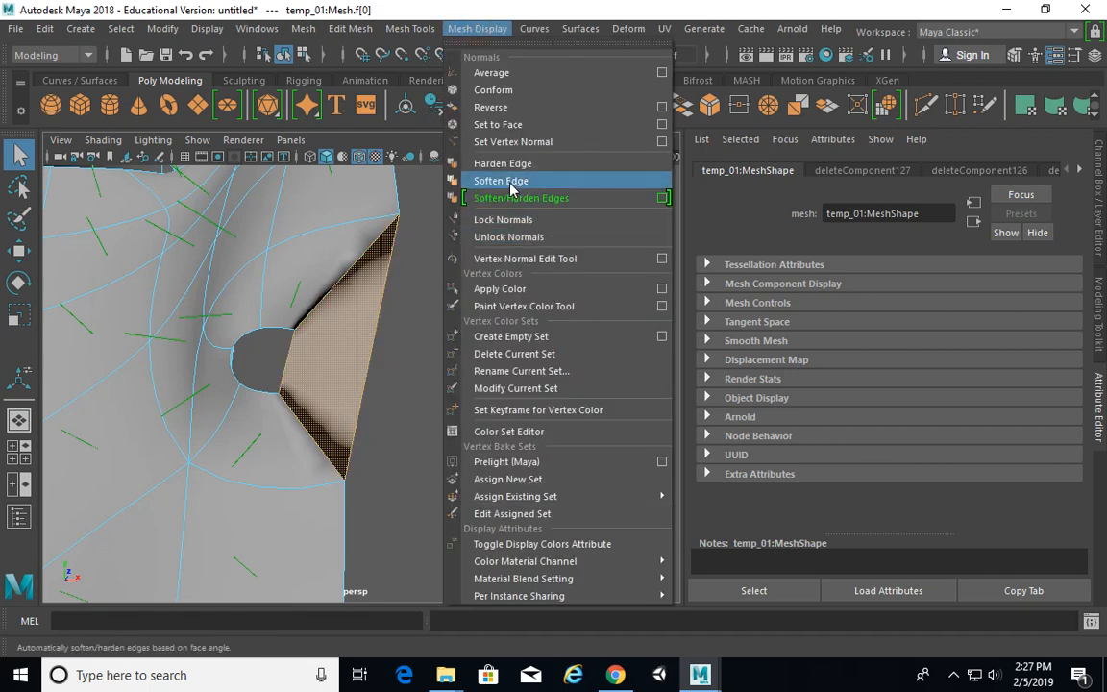
pyautogui.click(505, 107)
pyautogui.keyDown('alt'); pyautogui.moveTo(549, 324); pyautogui.dragTo(288, 284, button='right'); pyautogui.keyUp('alt')
pyautogui.keyDown('alt'); pyautogui.moveTo(432, 319); pyautogui.dragTo(496, 342); pyautogui.keyUp('alt')
# Step: Select the head as an object, check its smoothed shape from several sides, and turn off the smooth preview
pyautogui.press('F8')
pyautogui.press('F8')
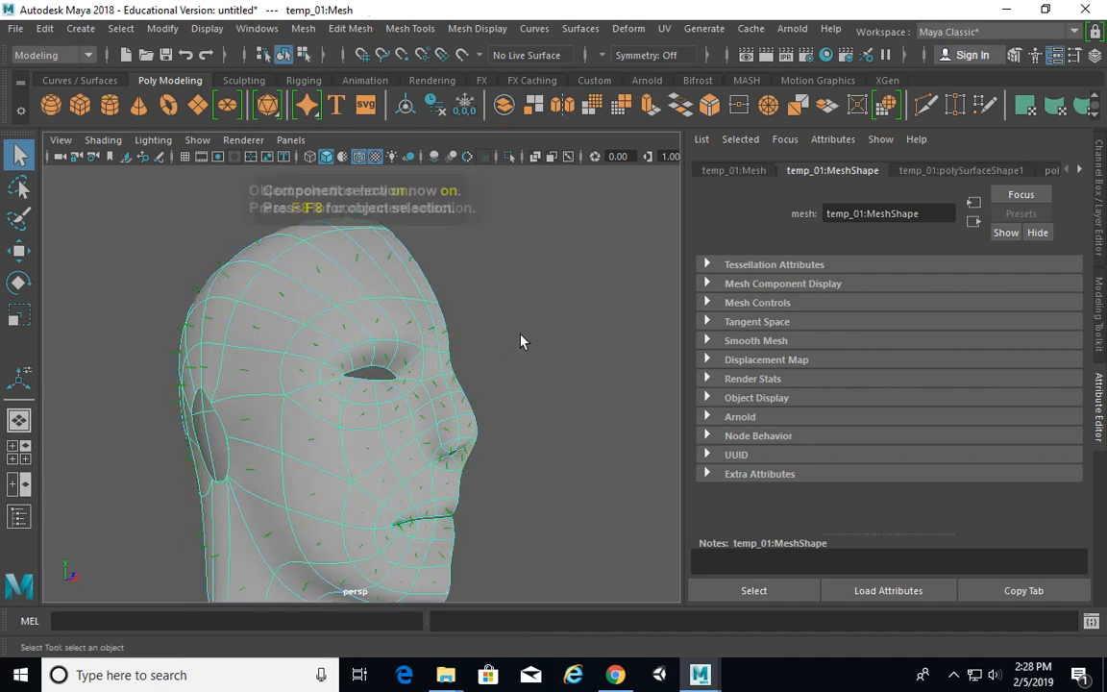
pyautogui.click(520, 331)
pyautogui.keyDown('alt'); pyautogui.moveTo(521, 453); pyautogui.dragTo(486, 438, button='right'); pyautogui.keyUp('alt')
pyautogui.keyDown('alt'); pyautogui.moveTo(486, 438); pyautogui.dragTo(515, 373, button='middle'); pyautogui.keyUp('alt')
pyautogui.keyDown('alt'); pyautogui.moveTo(514, 378); pyautogui.dragTo(303, 291); pyautogui.keyUp('alt')
pyautogui.press('1')
pyautogui.keyDown('alt'); pyautogui.moveTo(361, 321); pyautogui.dragTo(368, 284); pyautogui.keyUp('alt')
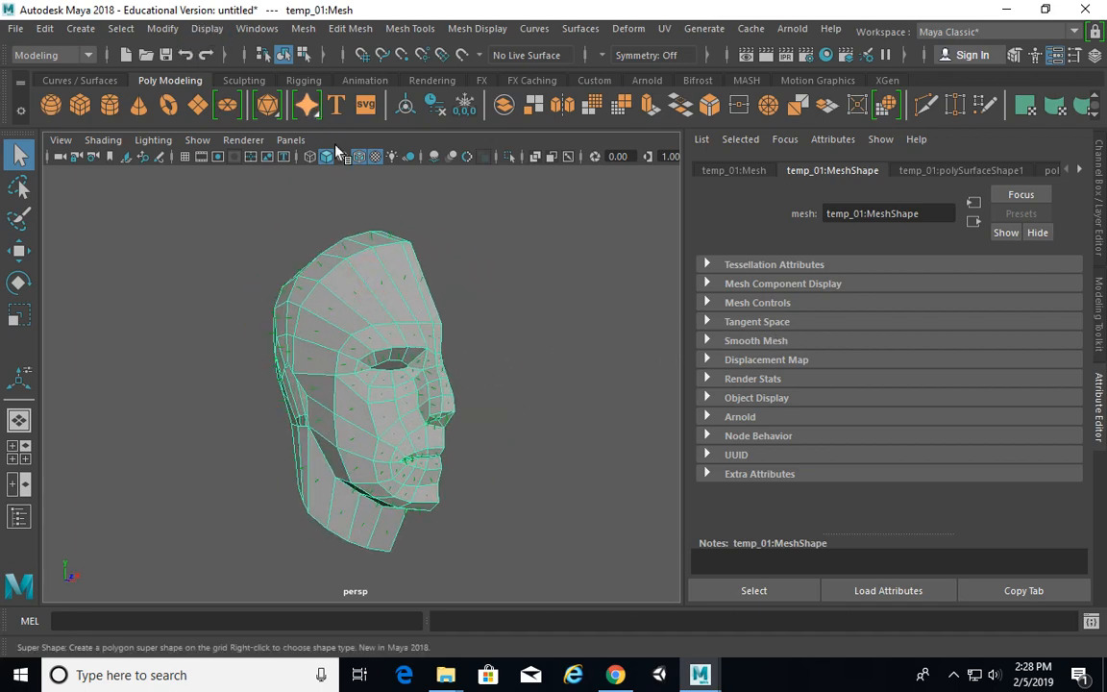
# Step: Hide the polygon face normals on the head
pyautogui.click(205, 30)
pyautogui.moveTo(310, 275)
pyautogui.moveTo(285, 251)
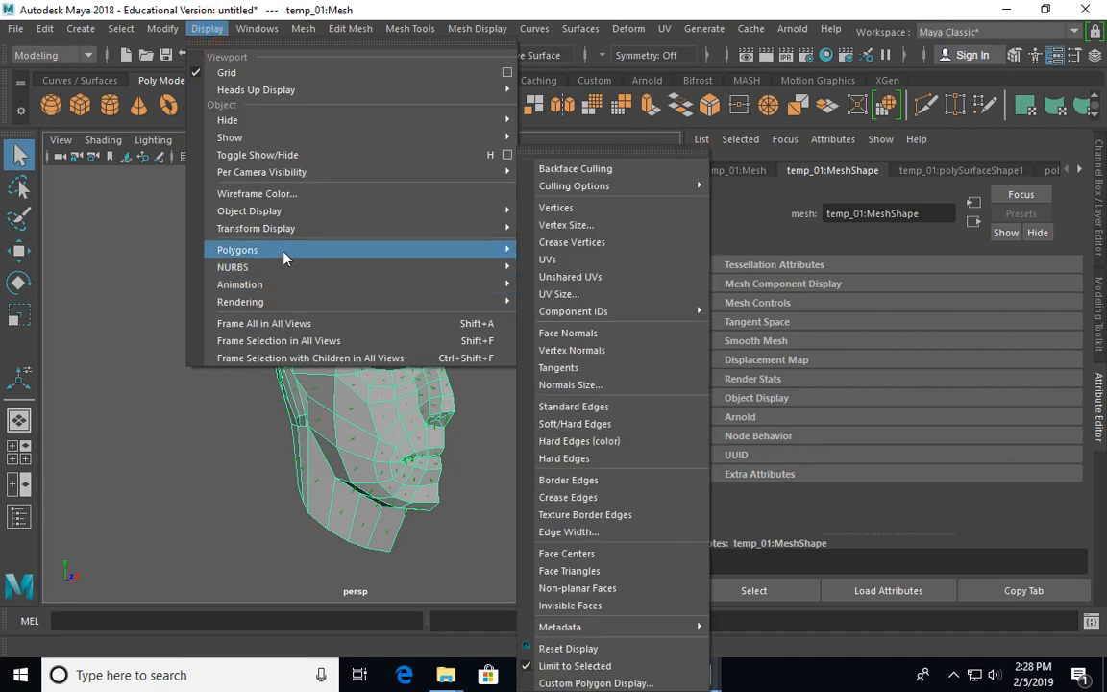
pyautogui.click(573, 332)
pyautogui.keyDown('alt'); pyautogui.moveTo(502, 383); pyautogui.dragTo(555, 403); pyautogui.keyUp('alt')
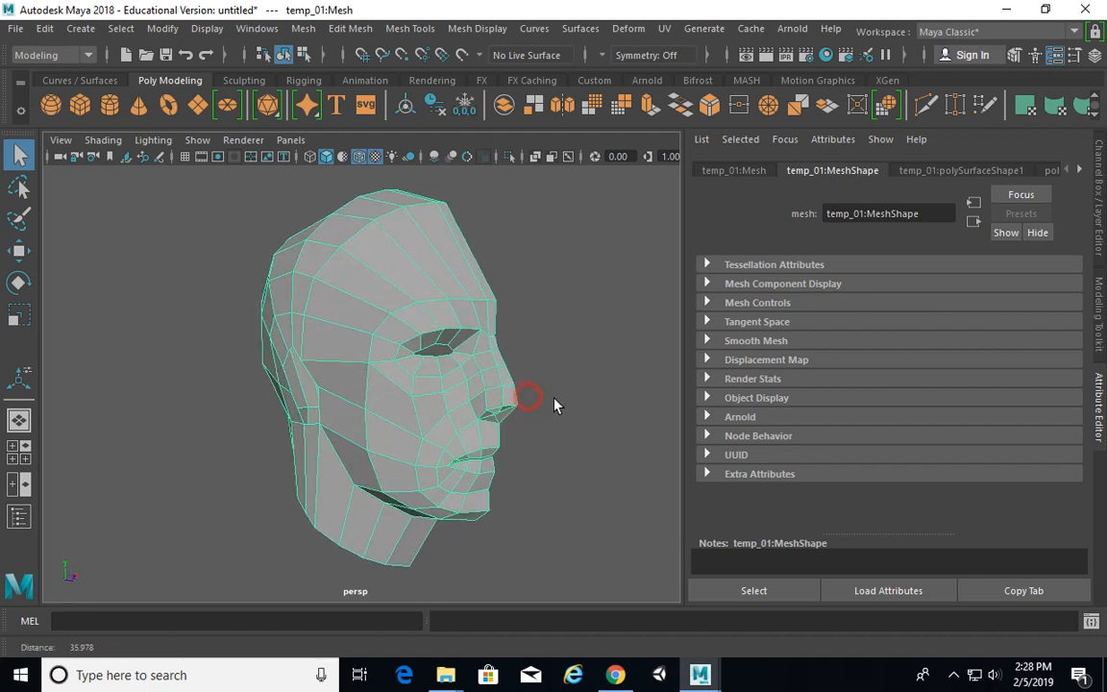
# Step: Check the head in the four-view layout and return to the full perspective view
pyautogui.press('space')
pyautogui.keyDown('alt'); pyautogui.moveTo(280, 337); pyautogui.dragTo(348, 327, button='right'); pyautogui.keyUp('alt')
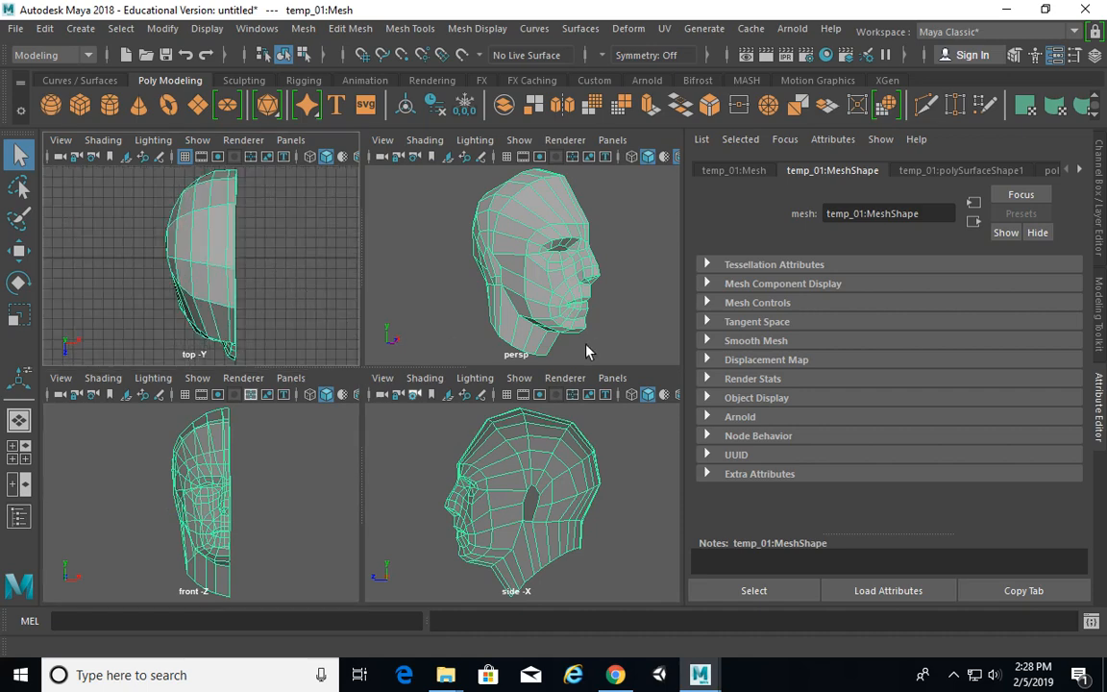
pyautogui.keyDown('alt'); pyautogui.moveTo(589, 352); pyautogui.dragTo(531, 281); pyautogui.keyUp('alt')
pyautogui.press('space')
pyautogui.keyDown('alt'); pyautogui.moveTo(563, 336); pyautogui.dragTo(527, 324); pyautogui.keyUp('alt')
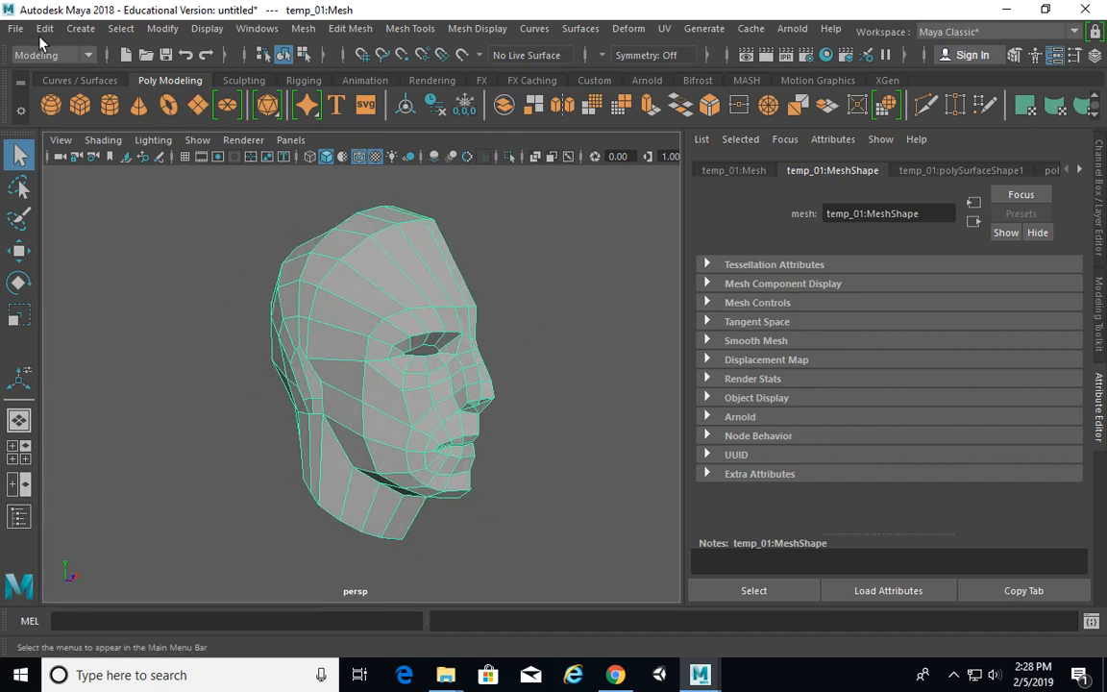
pyautogui.click(16, 28)
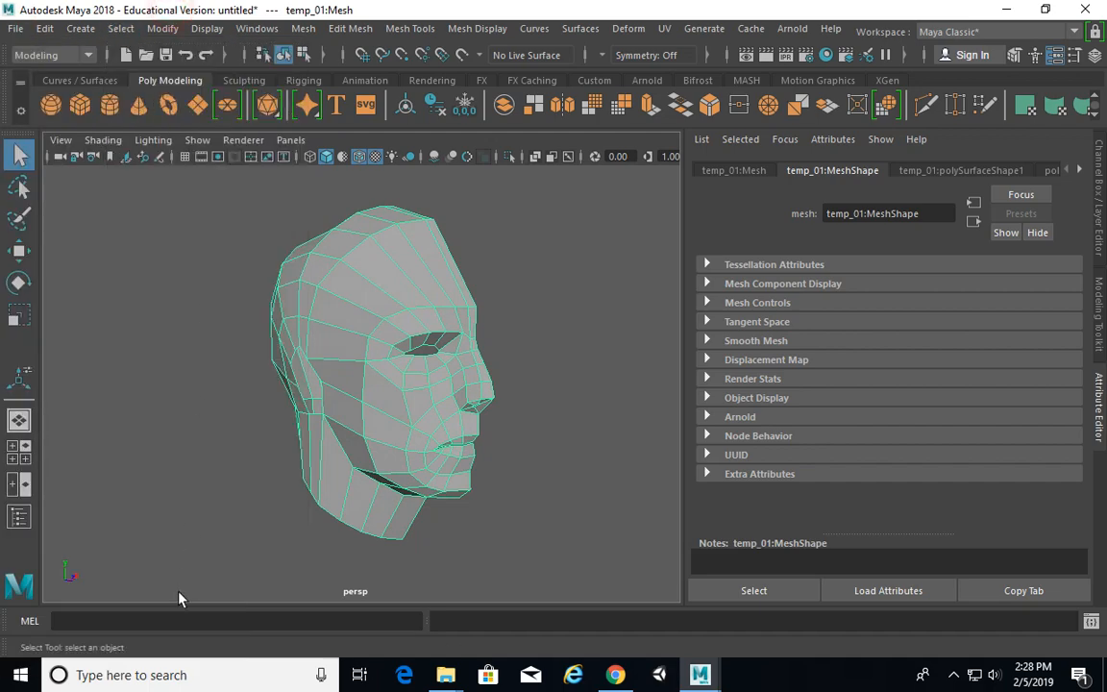
pyautogui.click(202, 676)
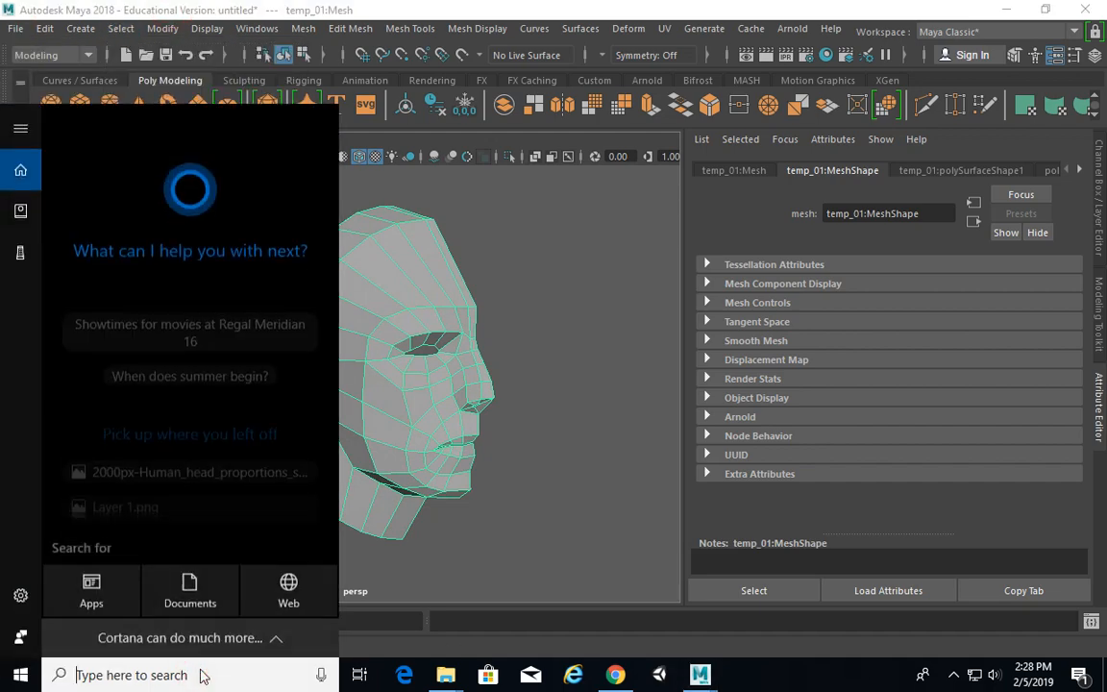
pyautogui.write('band')
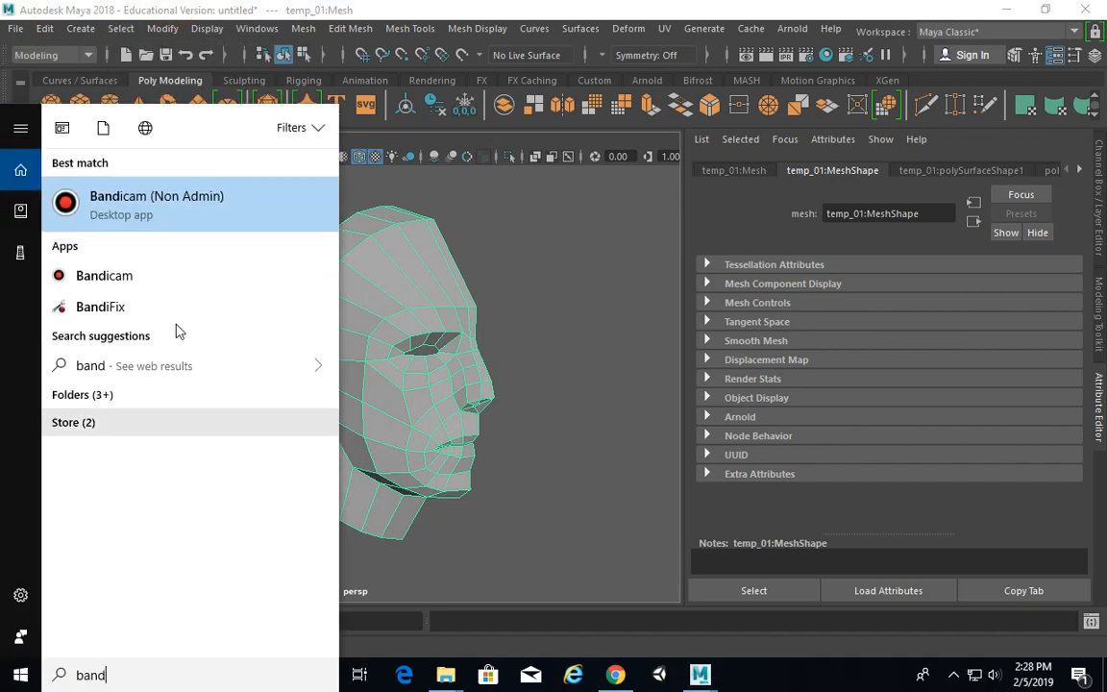
pyautogui.click(163, 212)
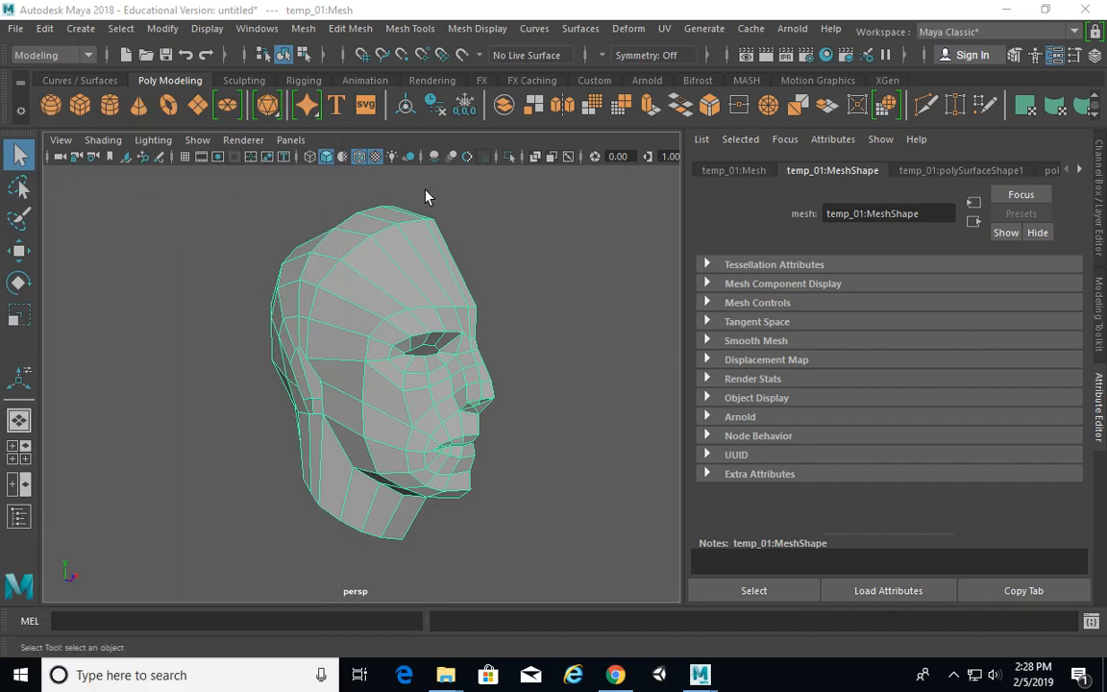